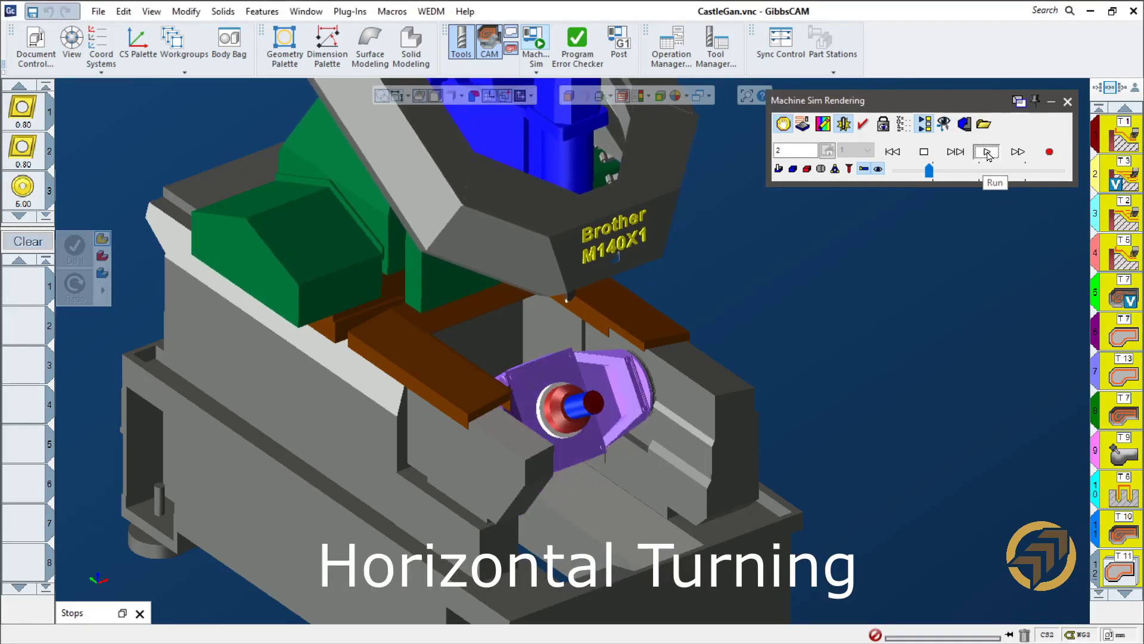
- Watch the horizontal turning simulation up close on the workpiece and raise its playback speed
scroll(604, 461, "up", 5)
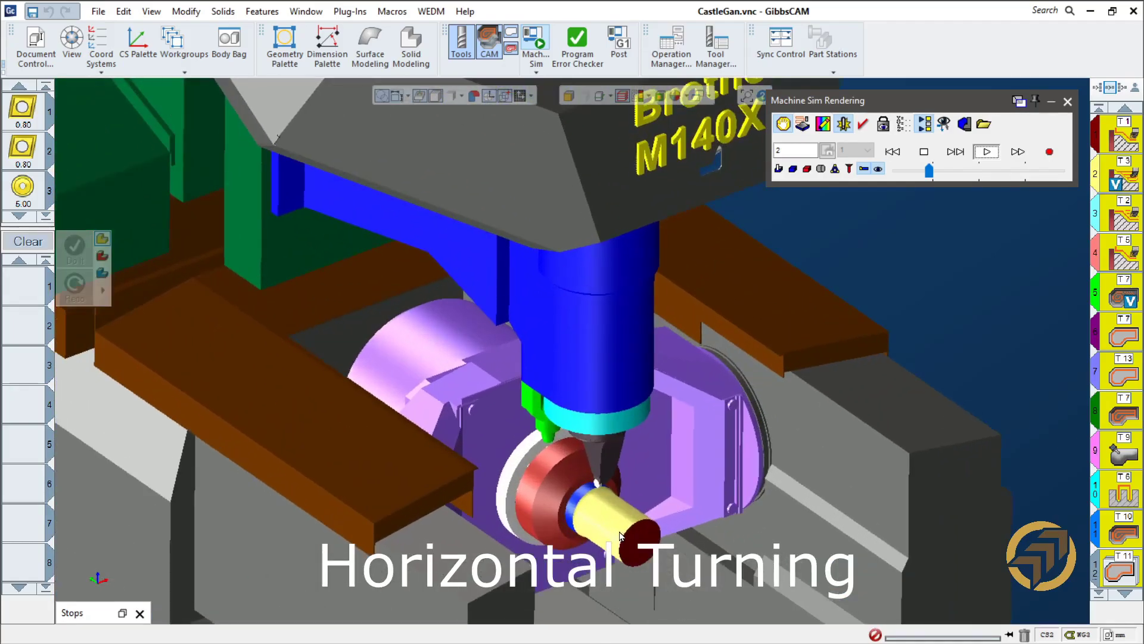
scroll(635, 516, "up", 5)
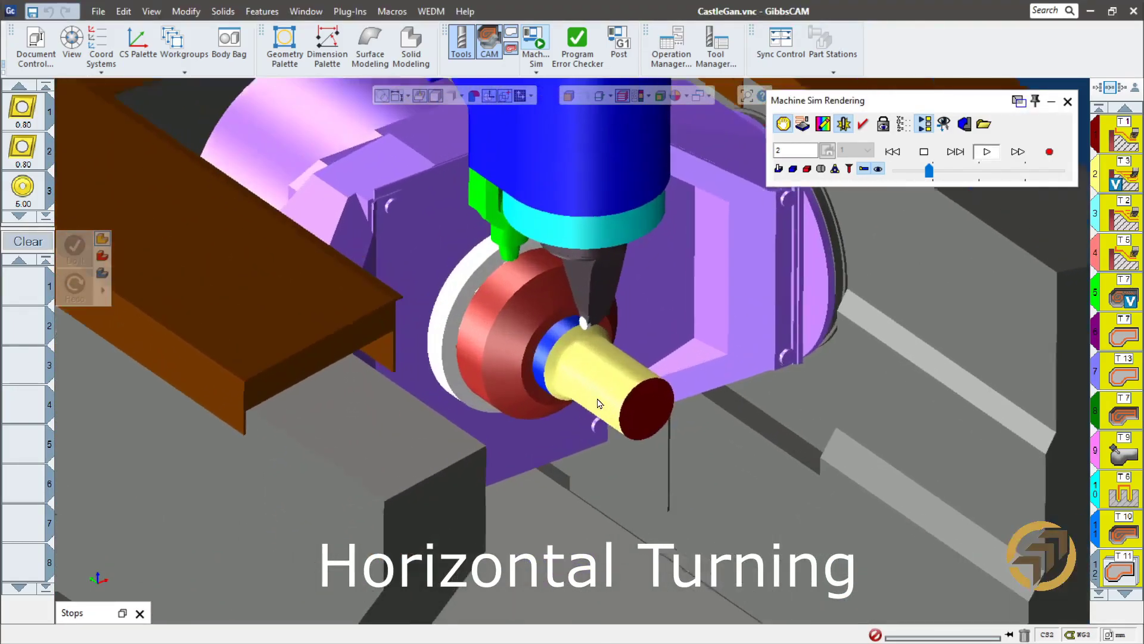
scroll(633, 410, "up", 3)
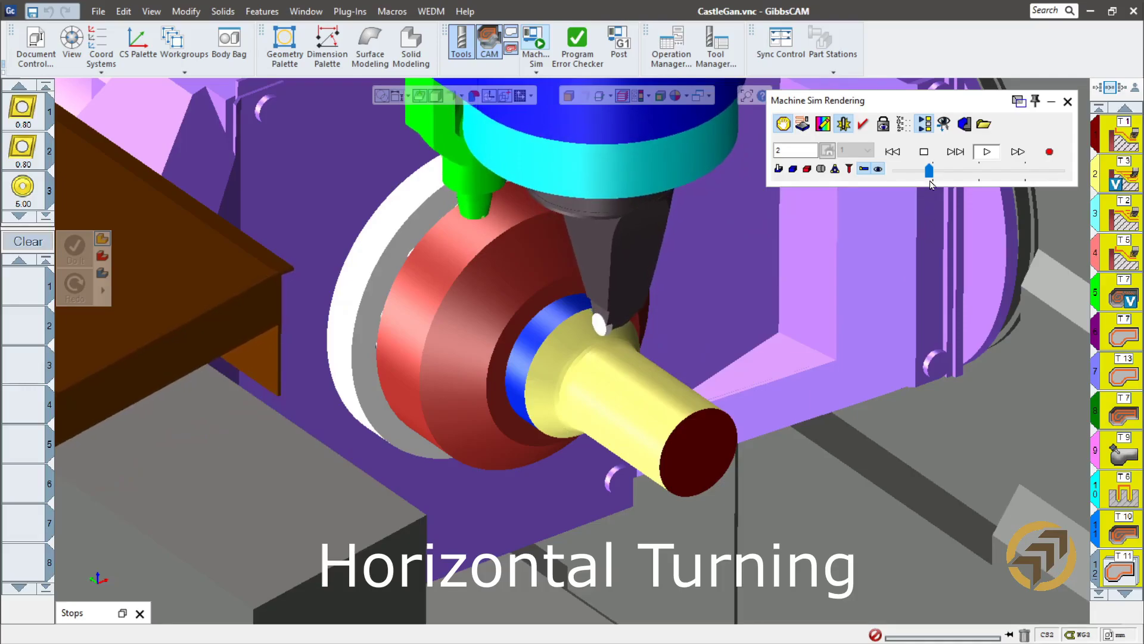
left_click_drag(929, 184, 965, 179)
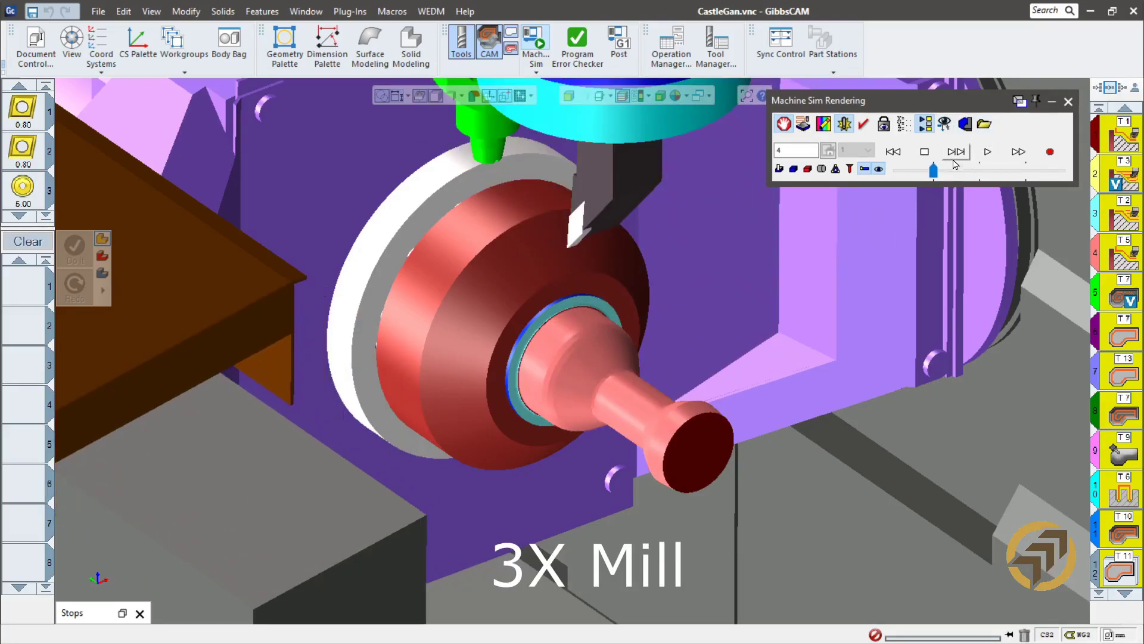
- Run the machine simulation of the 3X milling operations on the rook's top and raise the playback speed
left_click(987, 152)
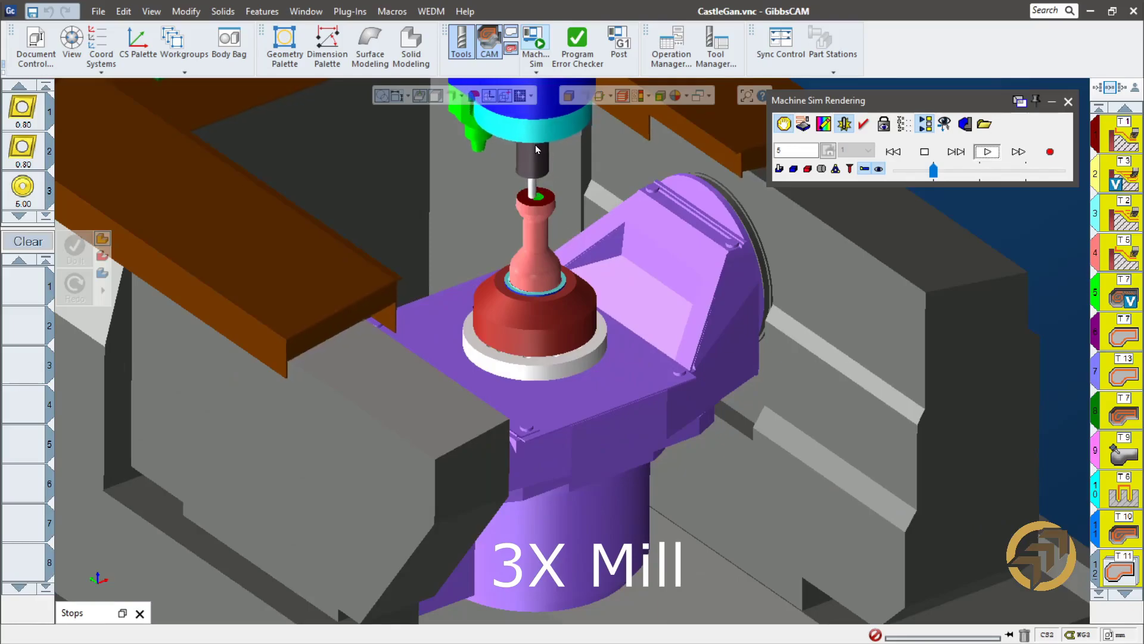
scroll(571, 334, "up", 5)
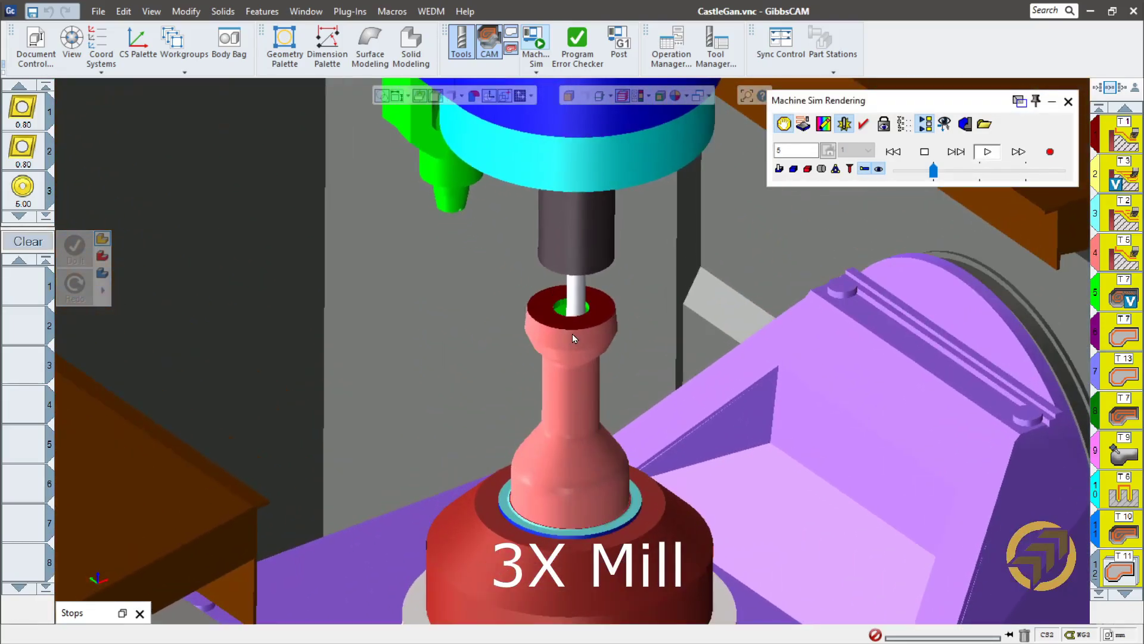
scroll(571, 335, "up", 1)
left_click_drag(936, 174, 963, 176)
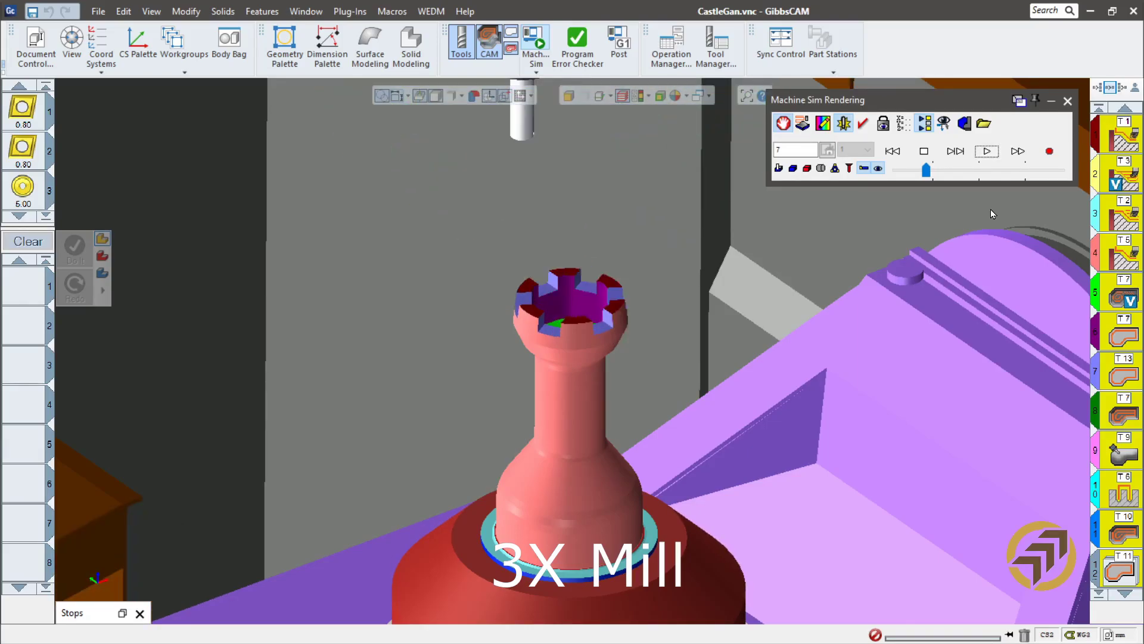
- Run the 5X index milling simulation, following the cut on the rook's head closely and raising the playback speed
left_click(986, 152)
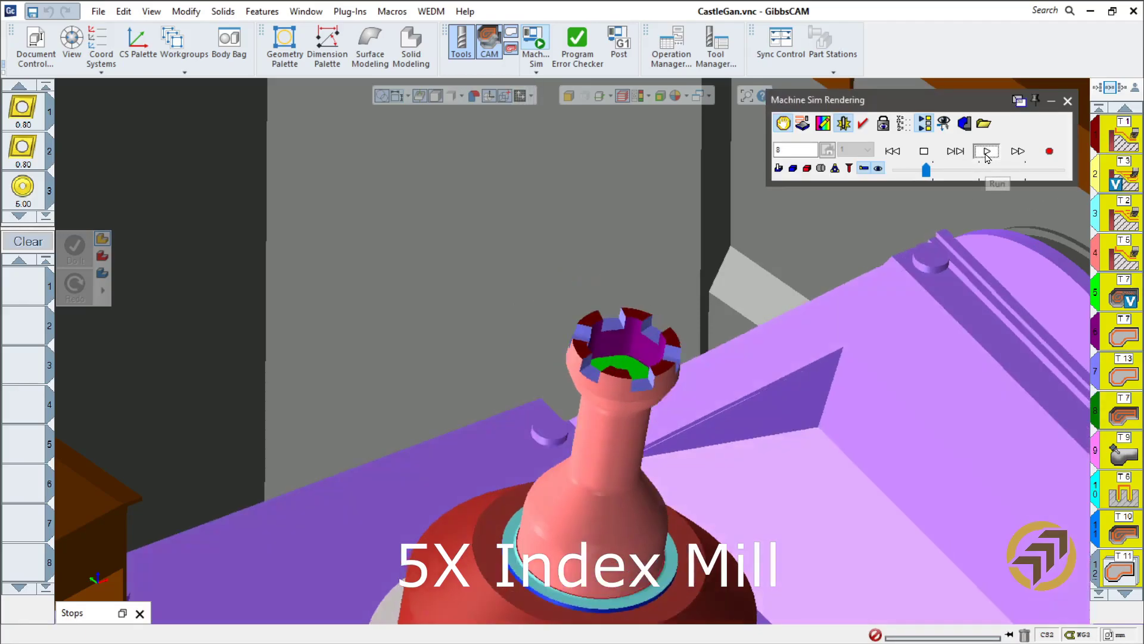
scroll(699, 579, "up", 2)
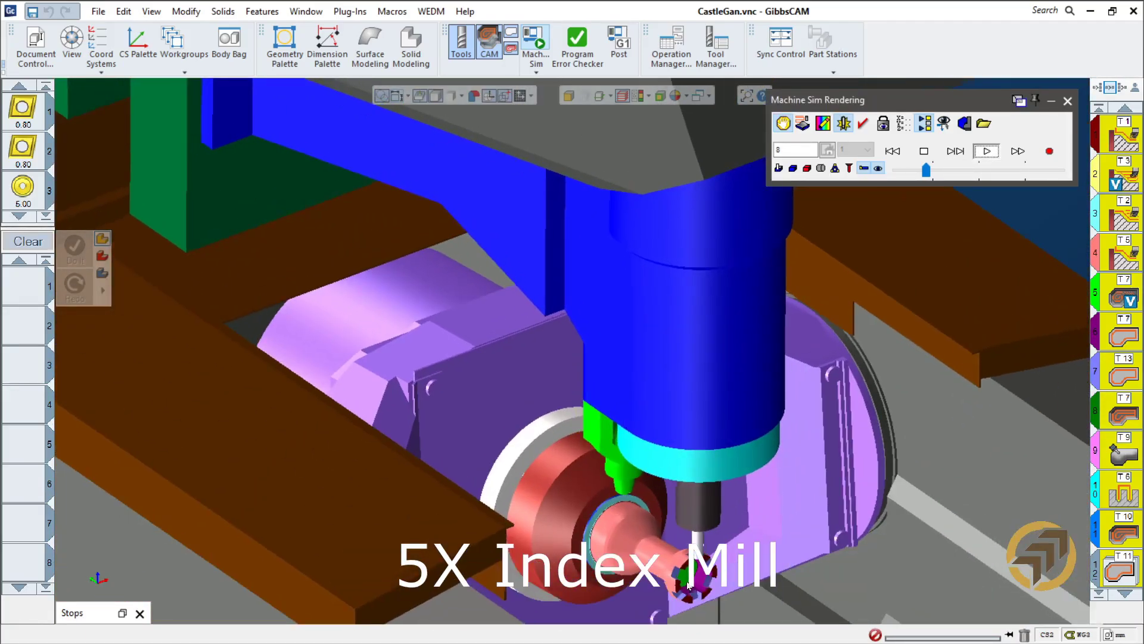
middle_click_drag(700, 577, 653, 327)
scroll(720, 277, "up", 5)
scroll(732, 290, "up", 1)
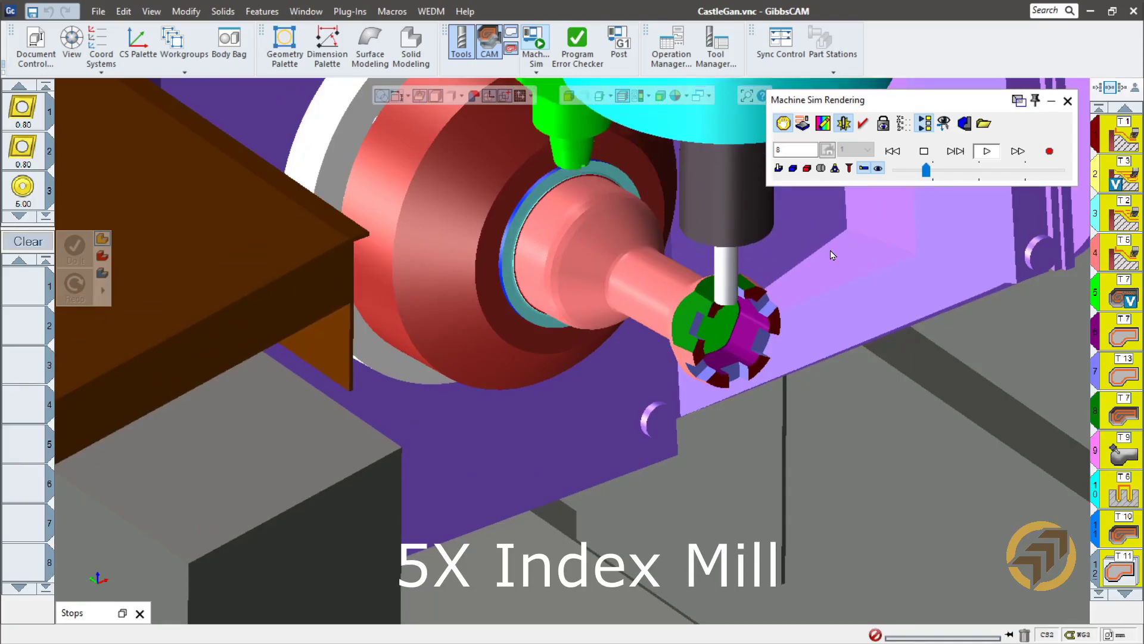
left_click_drag(926, 171, 939, 179)
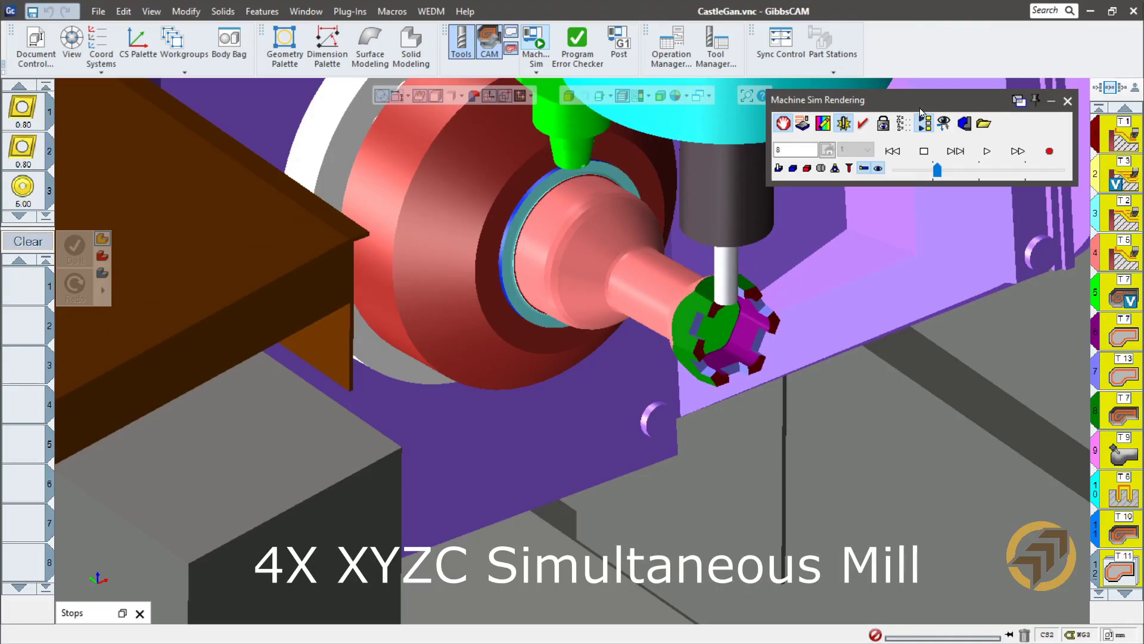
- Run the 4X XYZC simultaneous milling simulation, examining the cut beneath the rook's head and increasing the playback speed
left_click(988, 152)
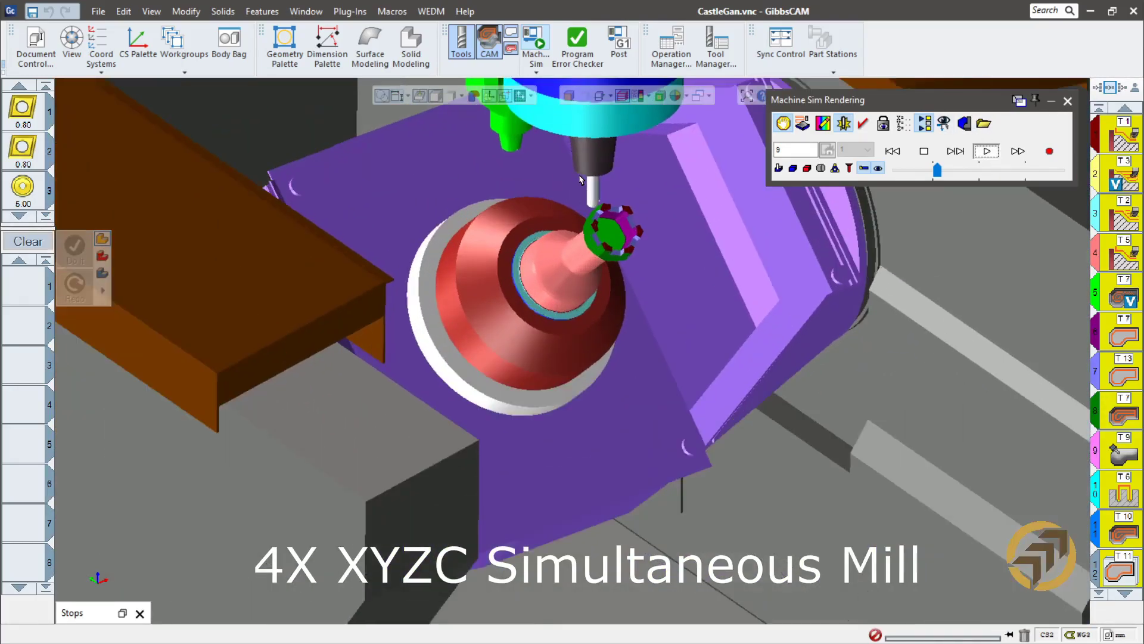
scroll(581, 180, "up", 6)
middle_click_drag(595, 342, 932, 250)
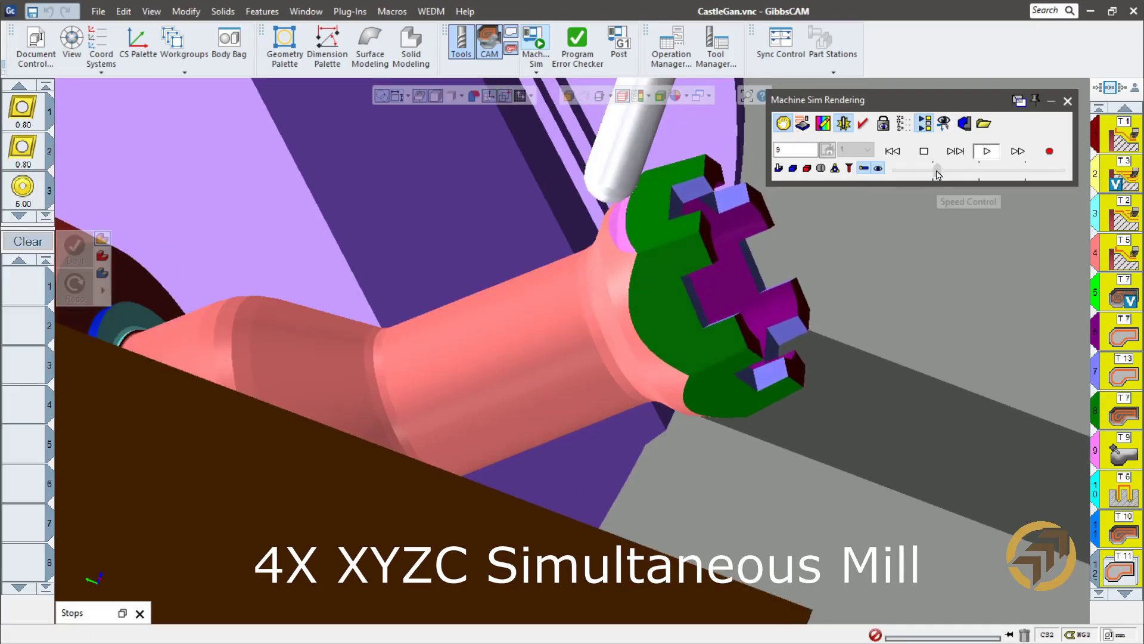
left_click_drag(985, 171, 979, 176)
middle_click_drag(729, 424, 930, 462)
scroll(808, 445, "down", 3)
middle_click_drag(636, 568, 646, 459)
middle_click_drag(646, 361, 769, 401)
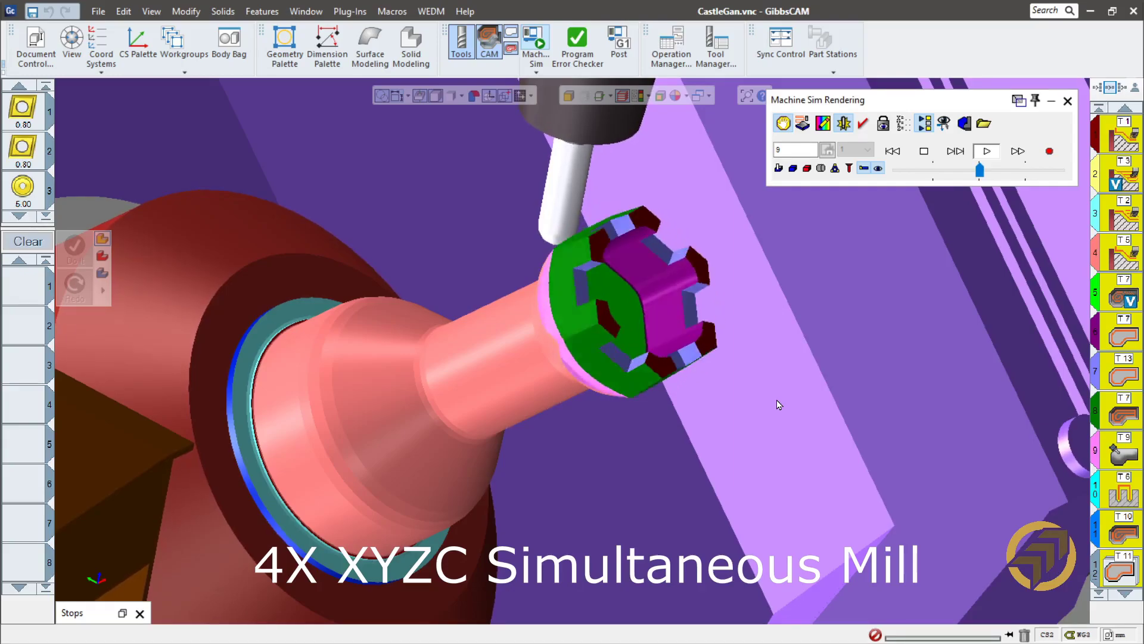
left_click_drag(981, 173, 990, 173)
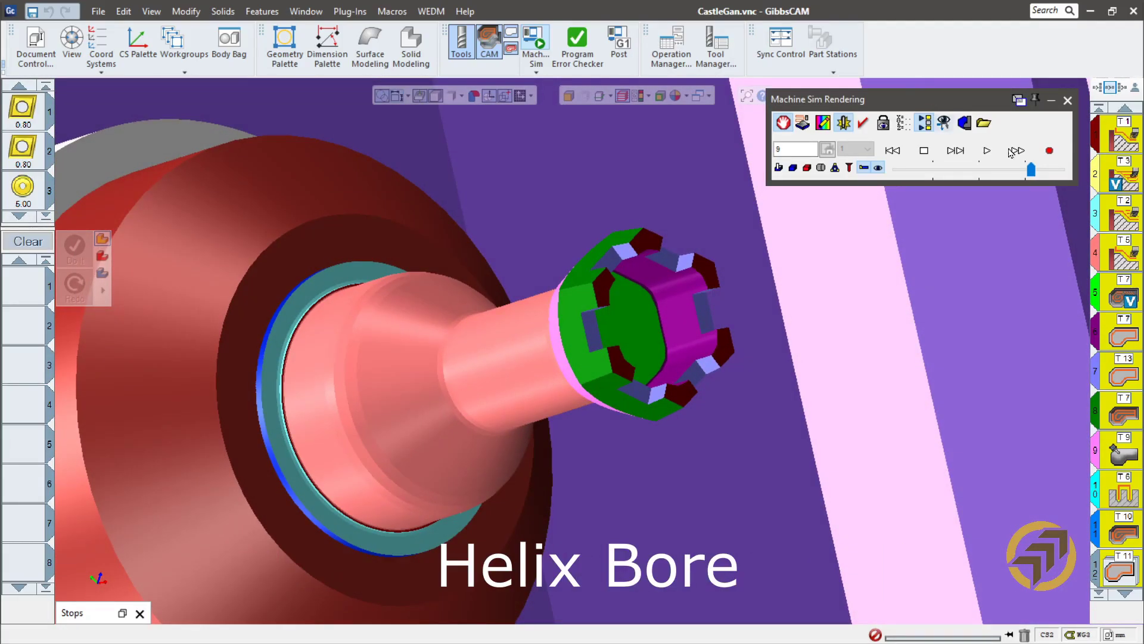
- Run the helix bore simulation of operation 10, viewing the tilted table and the bore in the rook's top
scroll(710, 371, "down", 10)
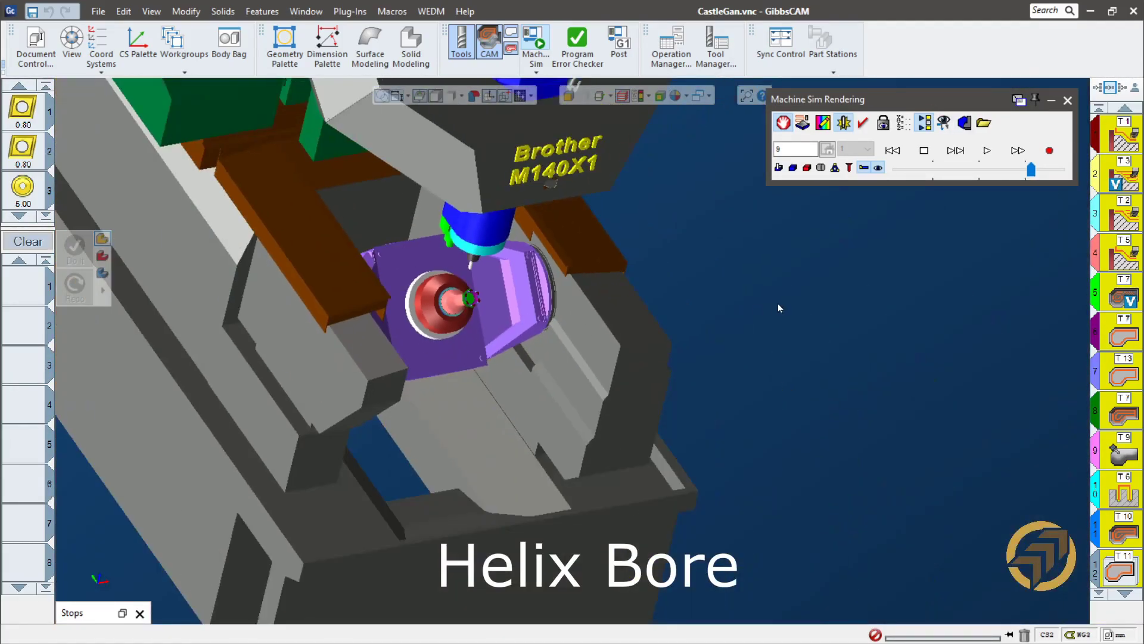
middle_click_drag(778, 309, 407, 438)
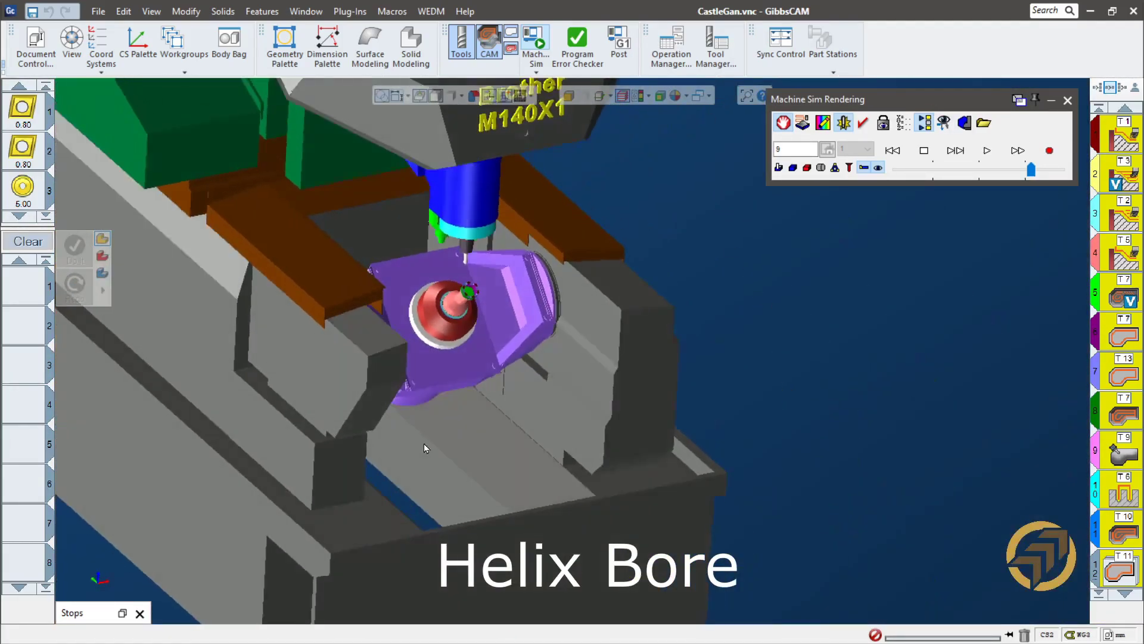
scroll(379, 332, "up", 3)
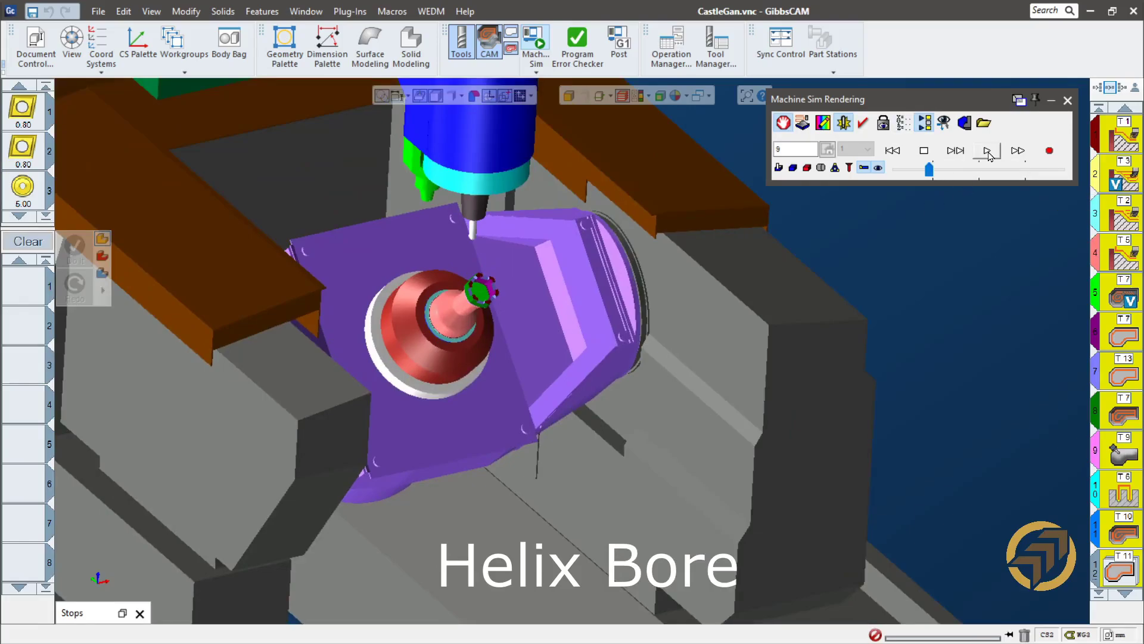
left_click(988, 152)
scroll(707, 335, "down", 3)
scroll(402, 178, "up", 3)
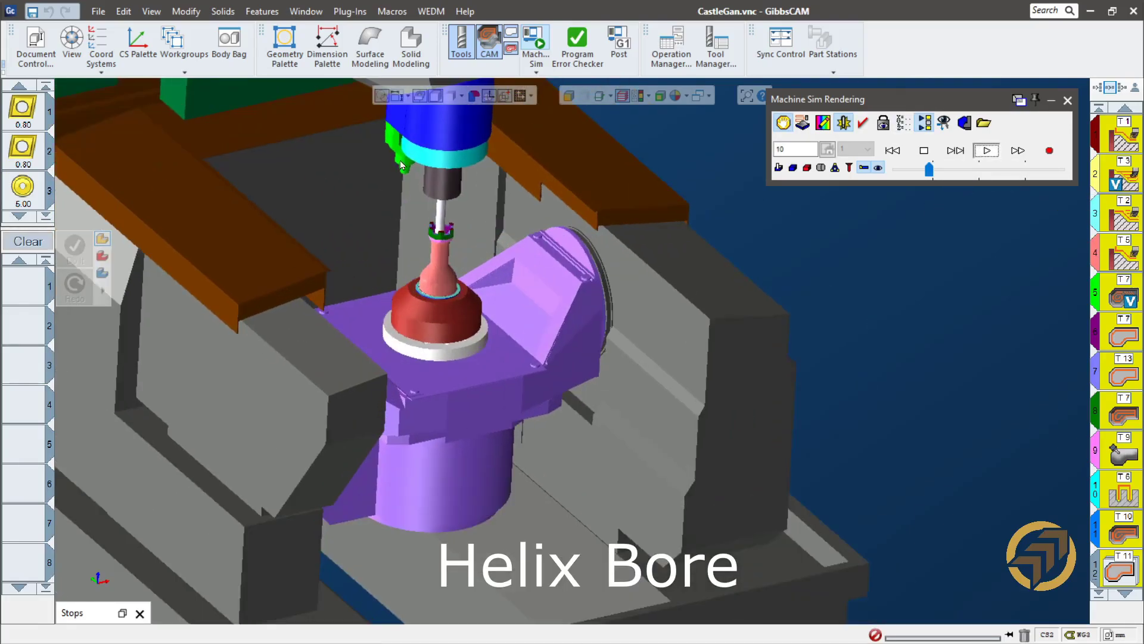
scroll(402, 159, "up", 5)
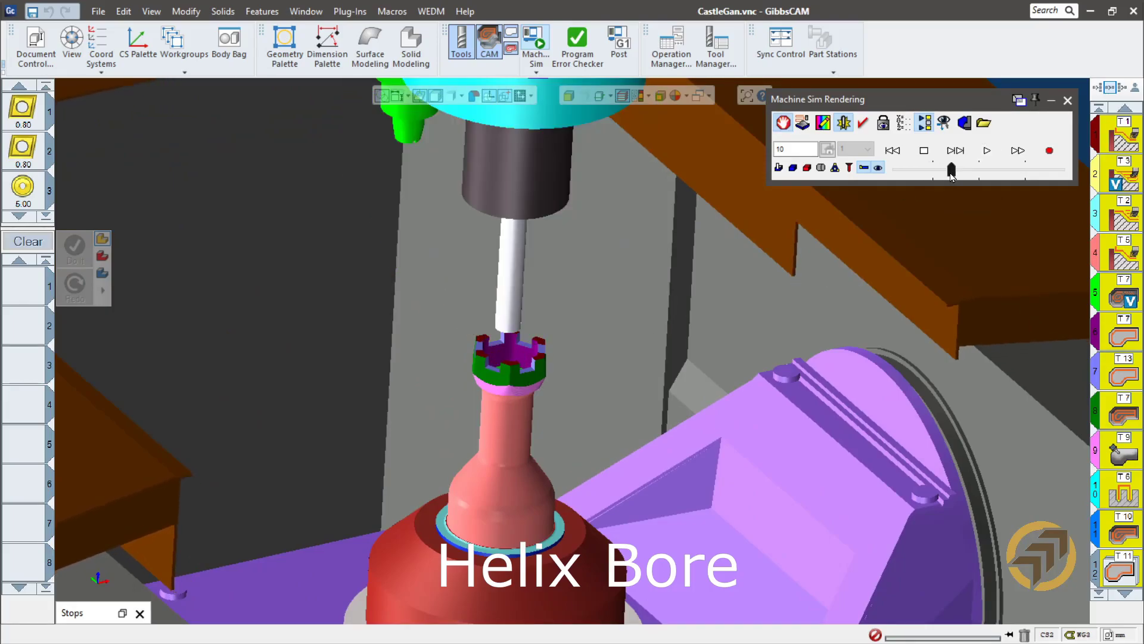
- Run the Rotary Mill YZC simulation of operation 11 and view the openings cut through the rook's neck
scroll(601, 530, "down", 5)
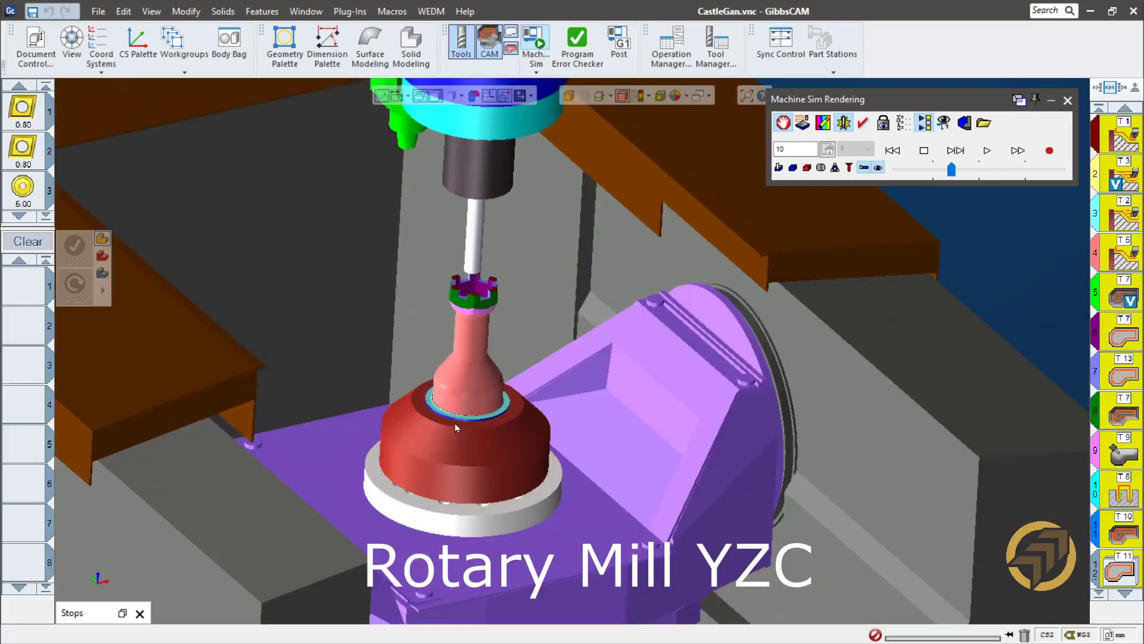
left_click(988, 150)
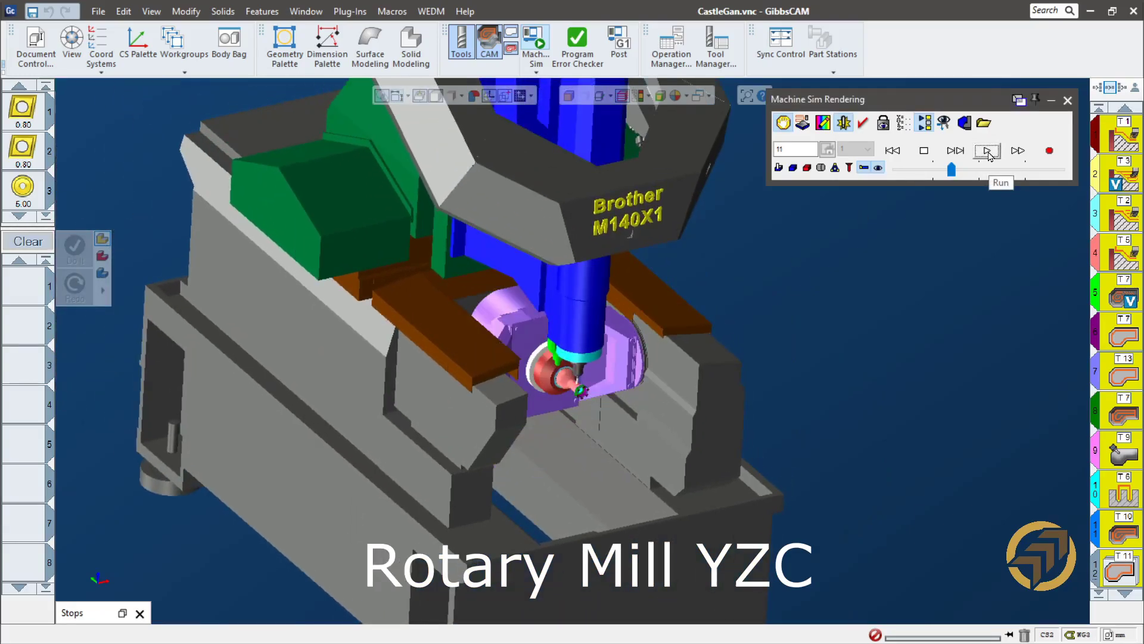
scroll(802, 276, "up", 5)
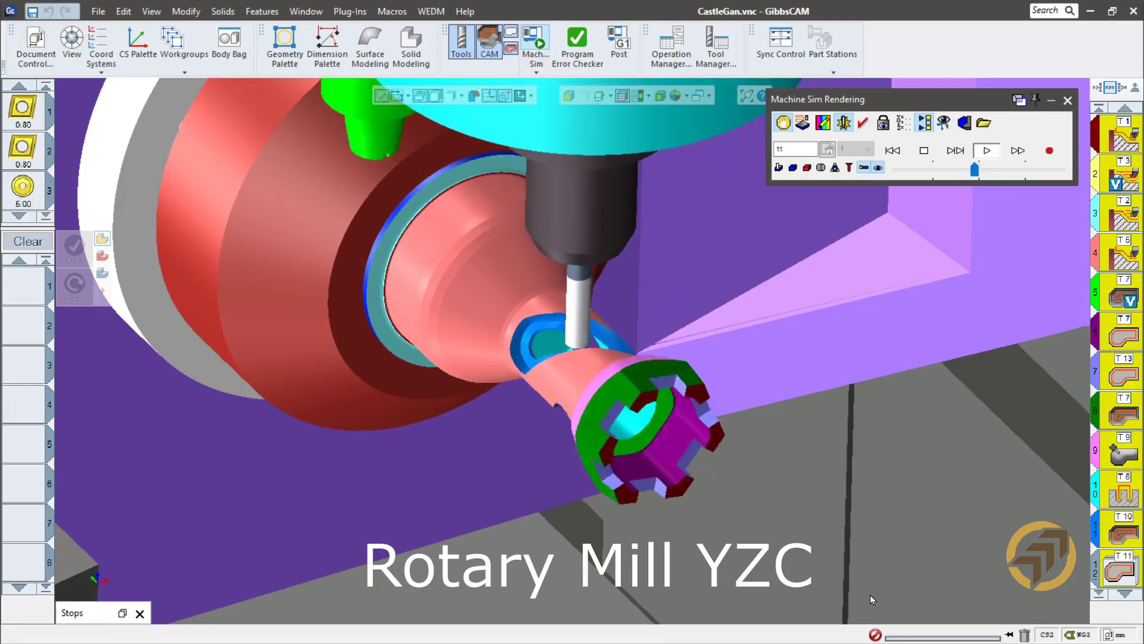
middle_click_drag(570, 457, 446, 380)
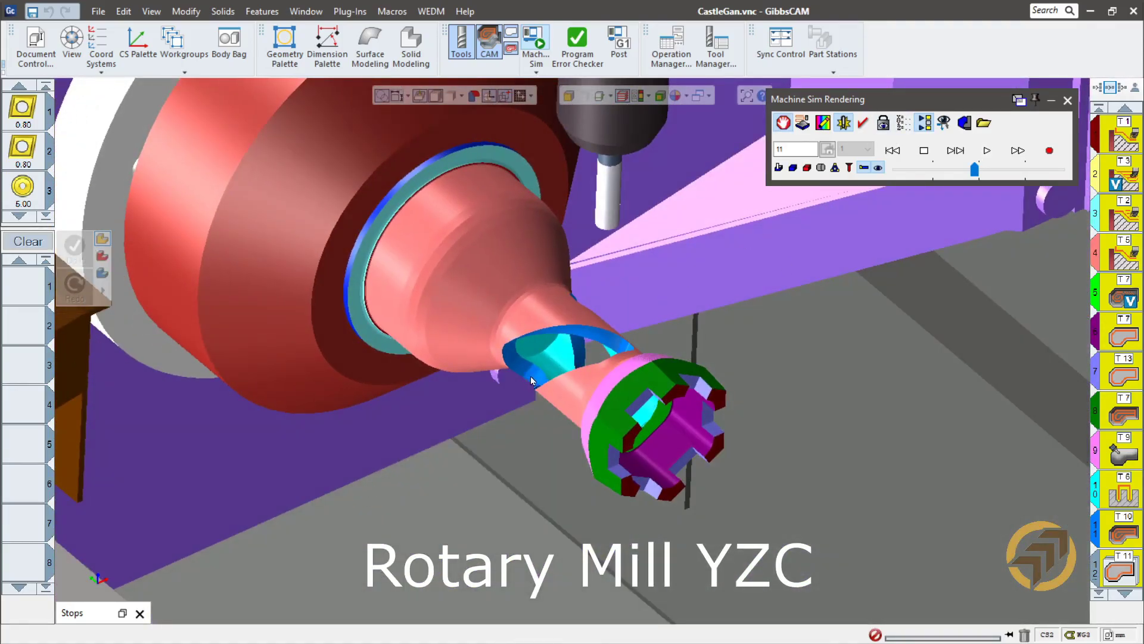
middle_click_drag(528, 378, 572, 333)
- Display the machine axis positions clear of the part to inspect the milled neck openings, and close the position window
left_click(903, 122)
left_click_drag(538, 276, 1111, 210)
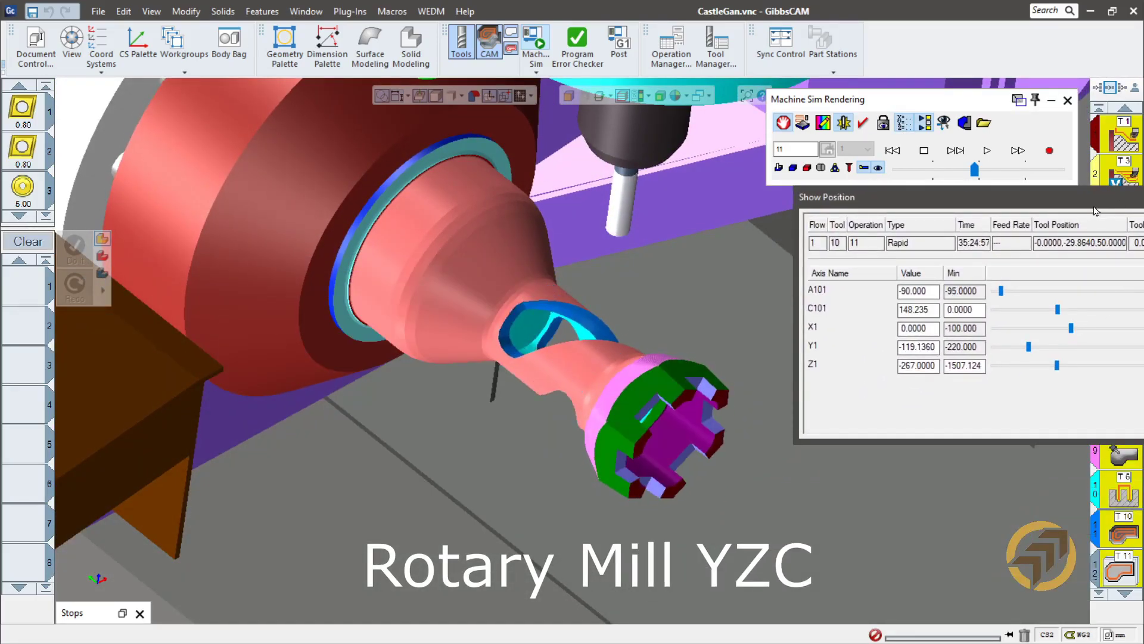
left_click_drag(1095, 208, 993, 292)
left_click(1103, 291)
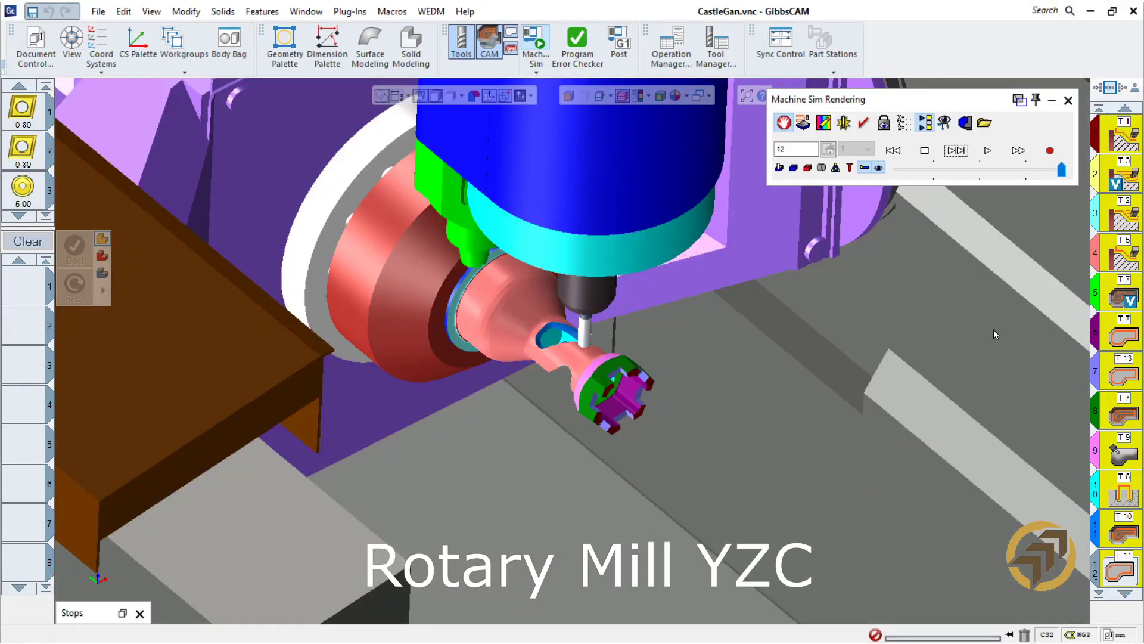
- Simulate the text engraving on the rook's neck from operation 12 at reduced speed, raising the speed slightly during the cut
left_click_drag(1059, 171, 1007, 180)
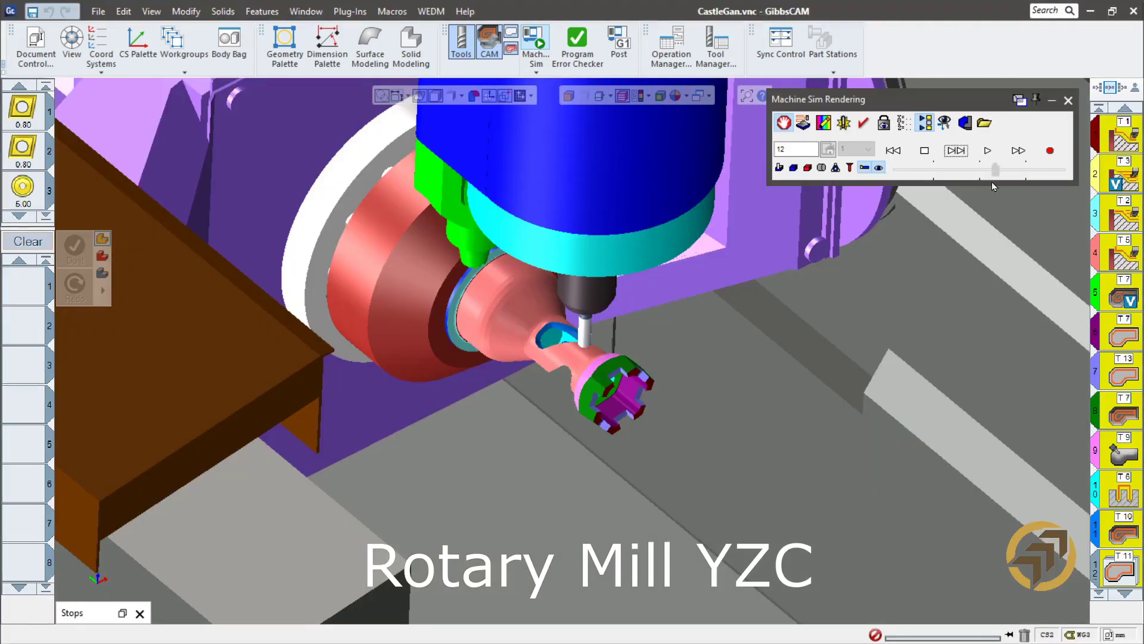
scroll(575, 385, "up", 5)
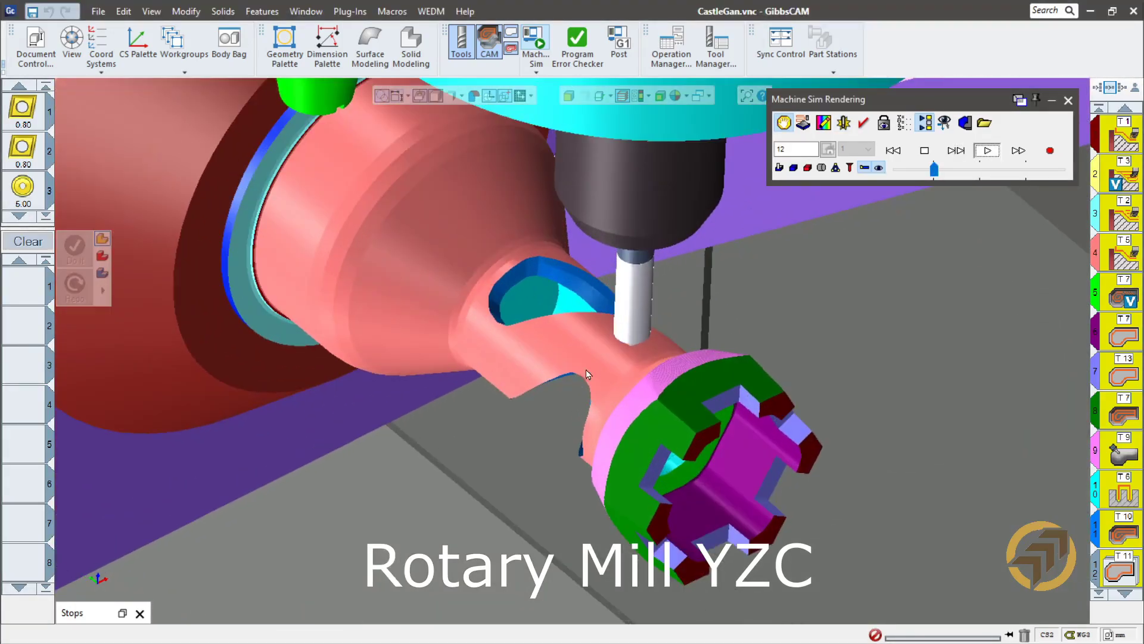
left_click_drag(934, 170, 956, 174)
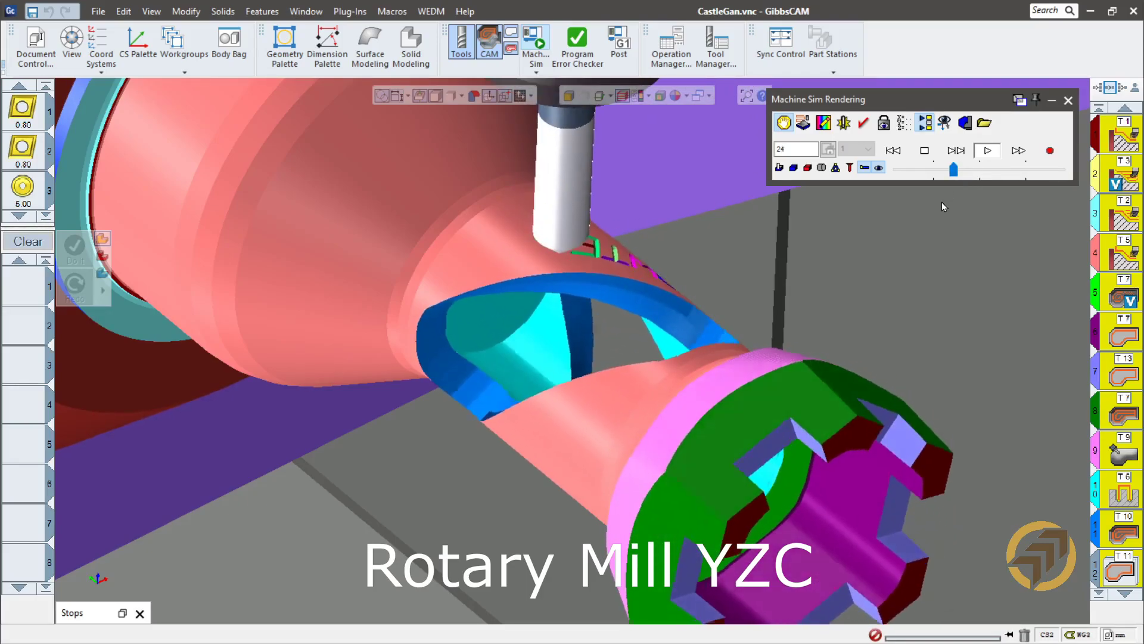
- Rotate axis C101 to about 21.176 in Show Position to inspect the engraved text, and close the window
left_click(905, 124)
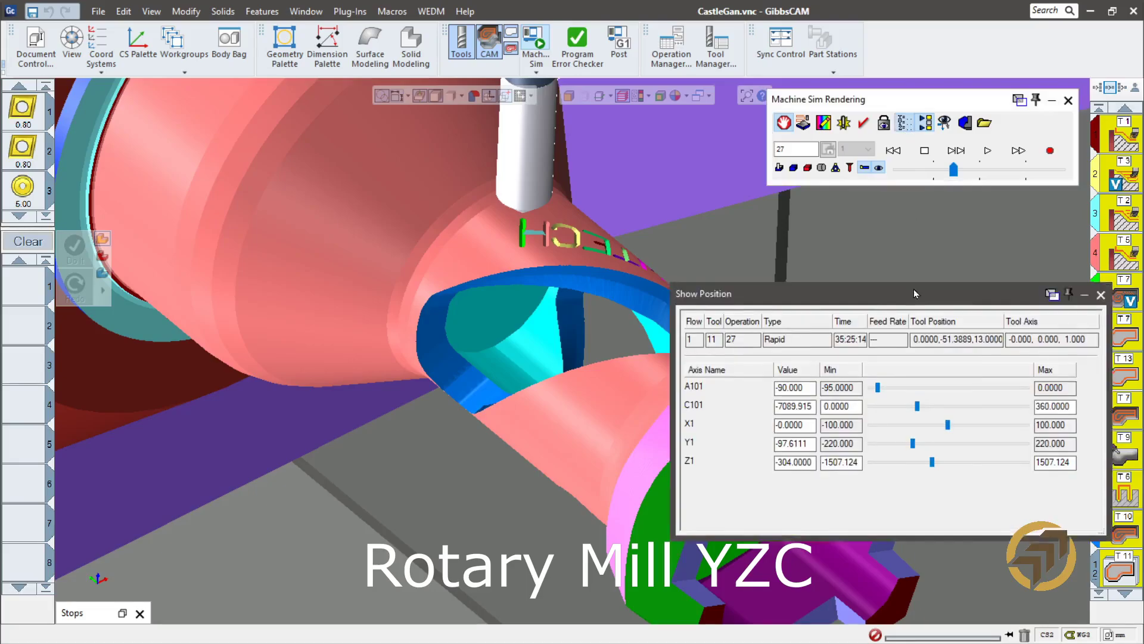
left_click_drag(818, 524, 778, 532)
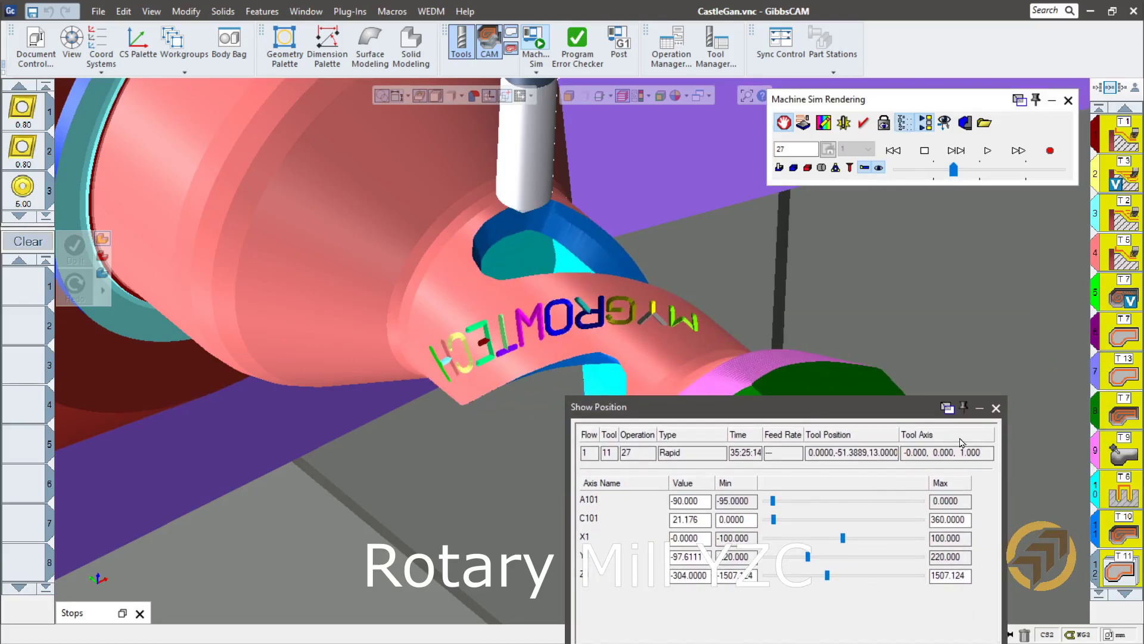
left_click(996, 407)
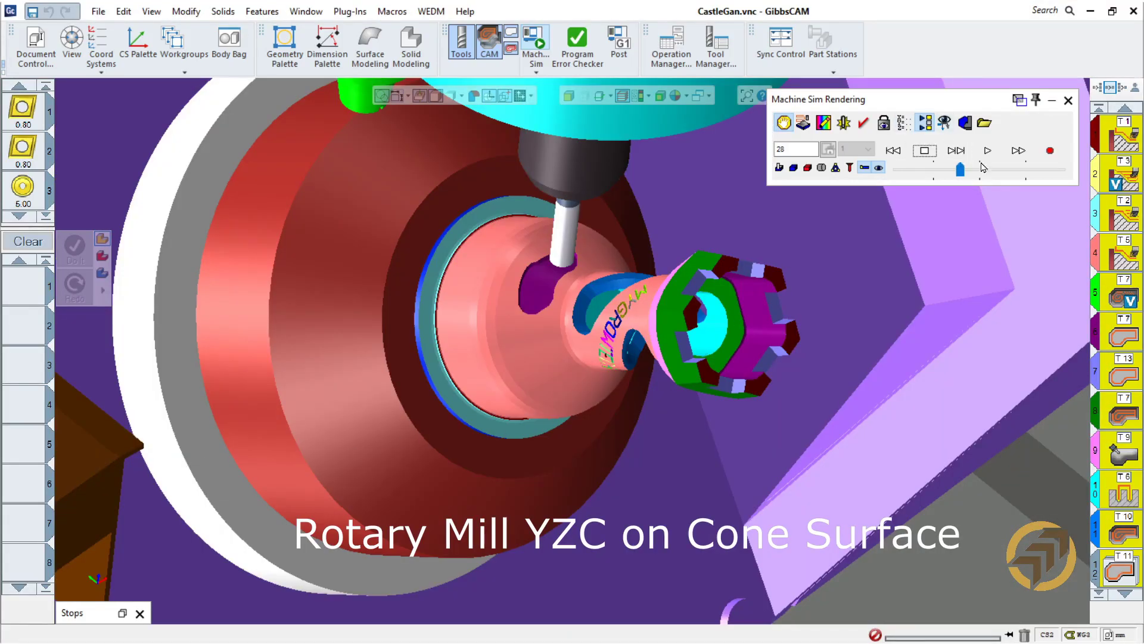
- Simulate the rotary milling on the cone surface at higher speed and run the YZA milling to the program's end
left_click(987, 151)
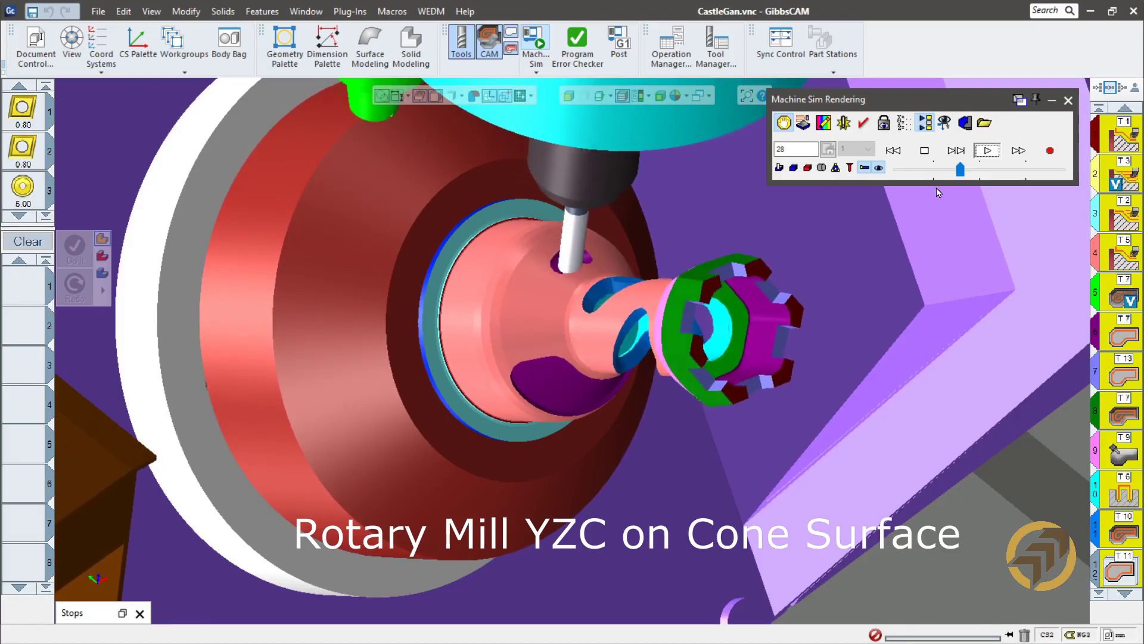
left_click_drag(961, 170, 978, 170)
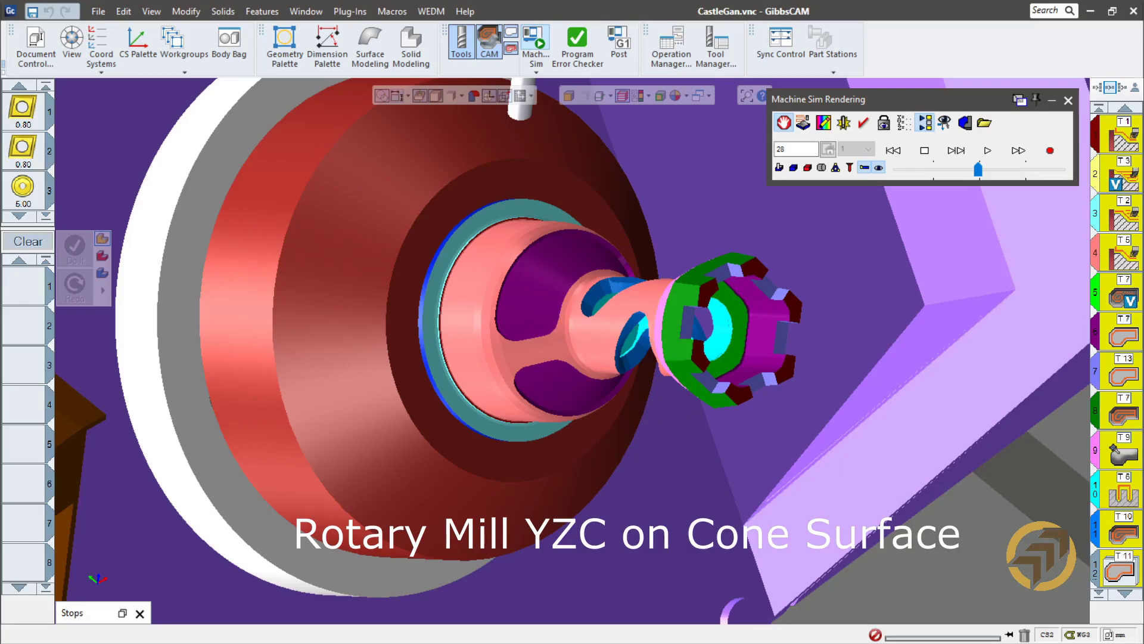
left_click(990, 155)
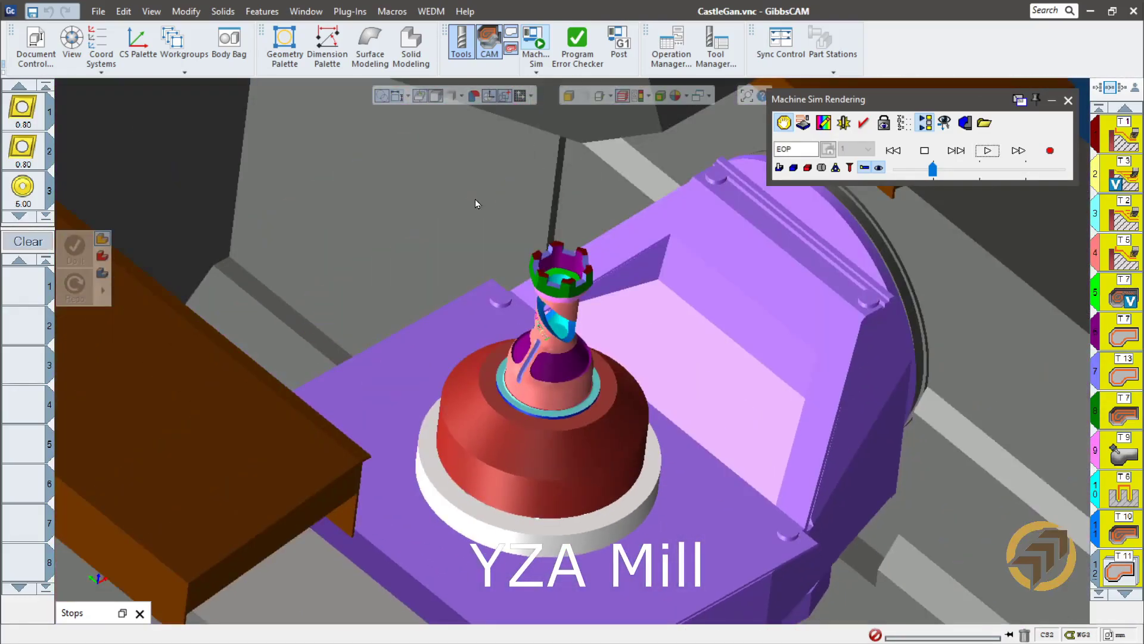
- Rotate axis C101 to about 235.765 in Show Position to inspect the finished rook, close the window, and examine the part and machine
scroll(646, 519, "up", 1)
scroll(450, 176, "up", 1)
scroll(444, 160, "up", 1)
scroll(613, 334, "up", 1)
middle_click_drag(625, 472, 671, 334)
left_click(904, 122)
left_click_drag(732, 408, 893, 348)
left_click_drag(1083, 461, 1029, 469)
left_click_drag(1075, 353, 1012, 364)
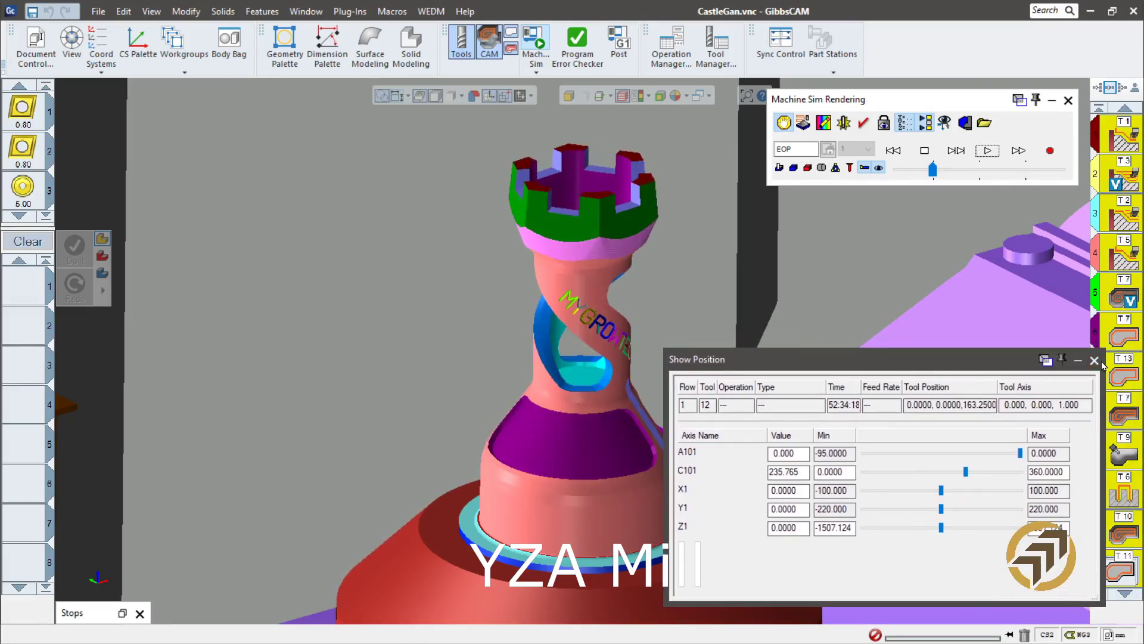
left_click(1095, 361)
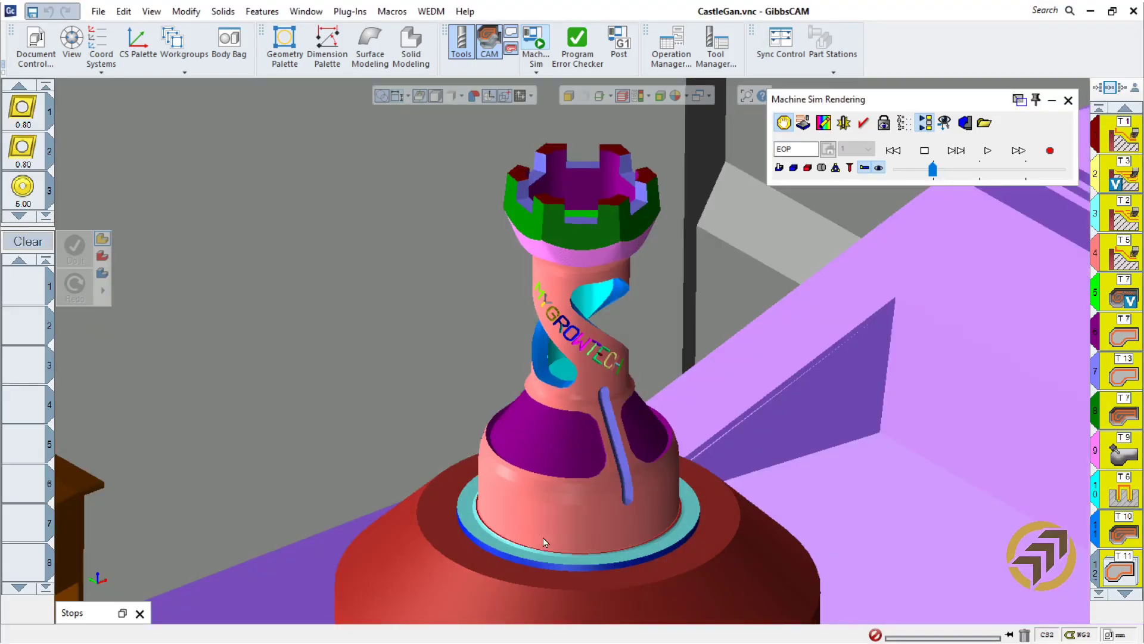
scroll(643, 373, "up", 2)
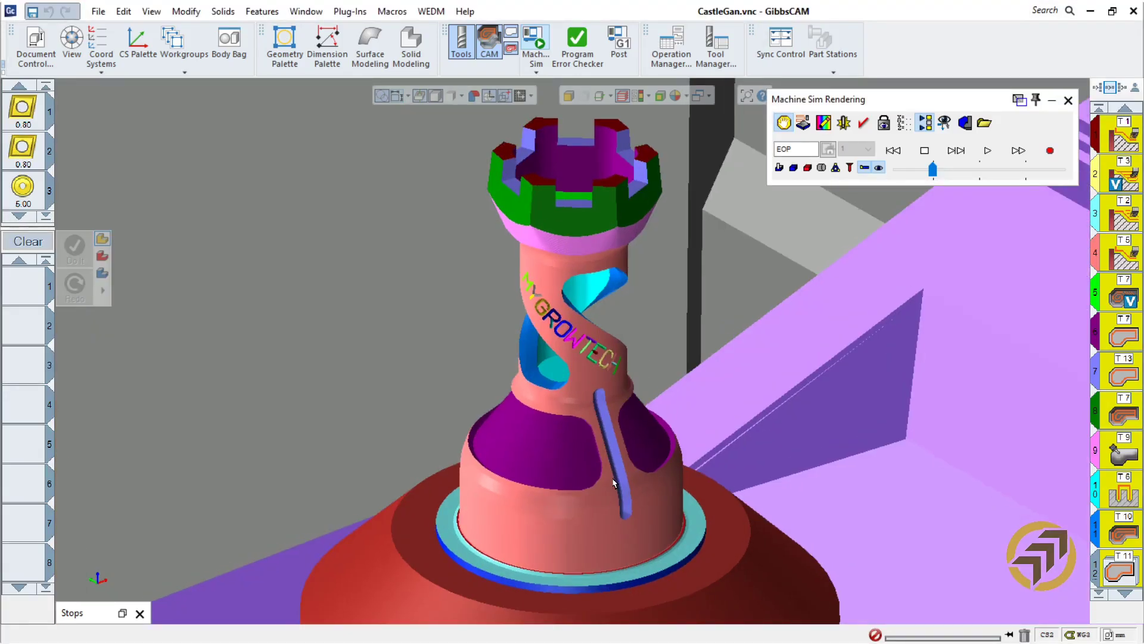
scroll(614, 483, "down", 8)
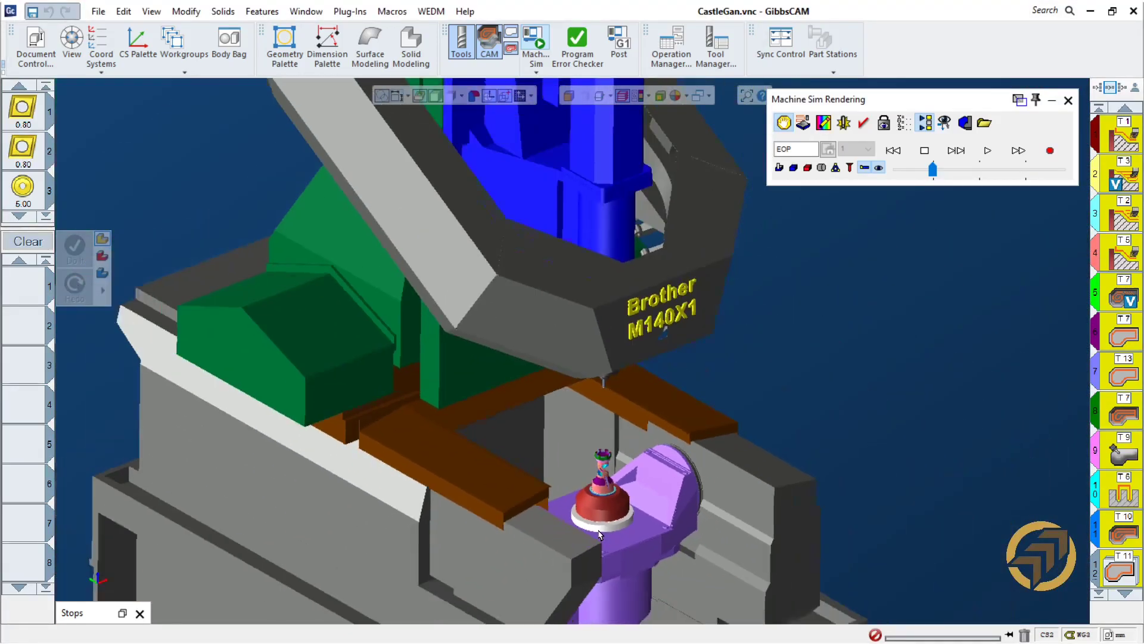
scroll(599, 533, "down", 5)
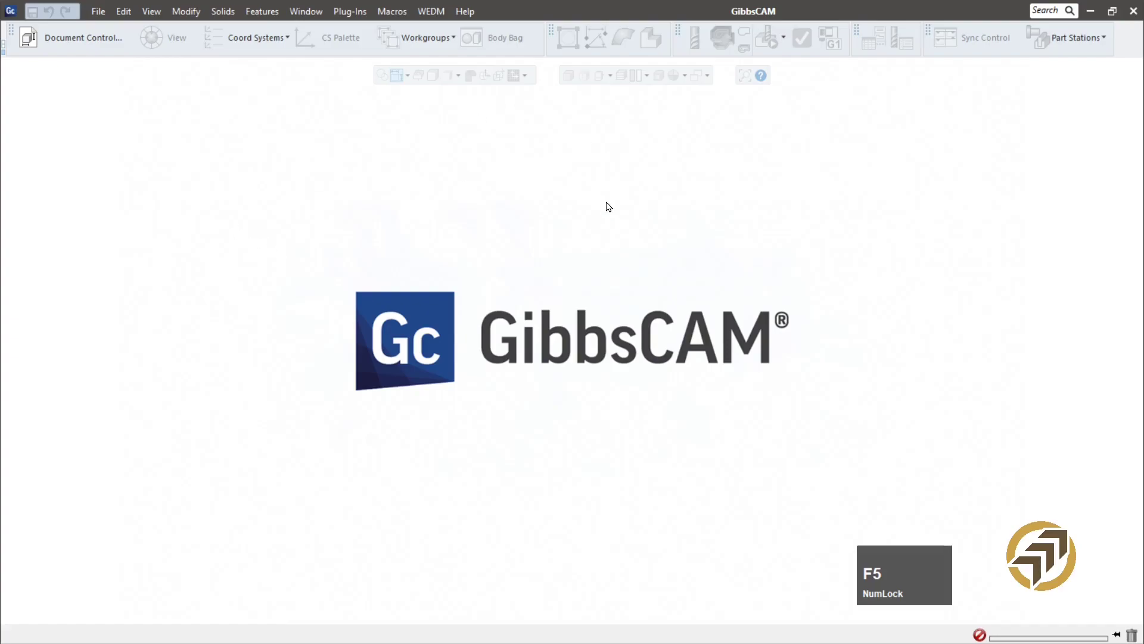
- Open the document settings and select Brother MX140_MGT as the machine
left_click(84, 40)
left_click(84, 41)
left_click_drag(993, 126, 641, 93)
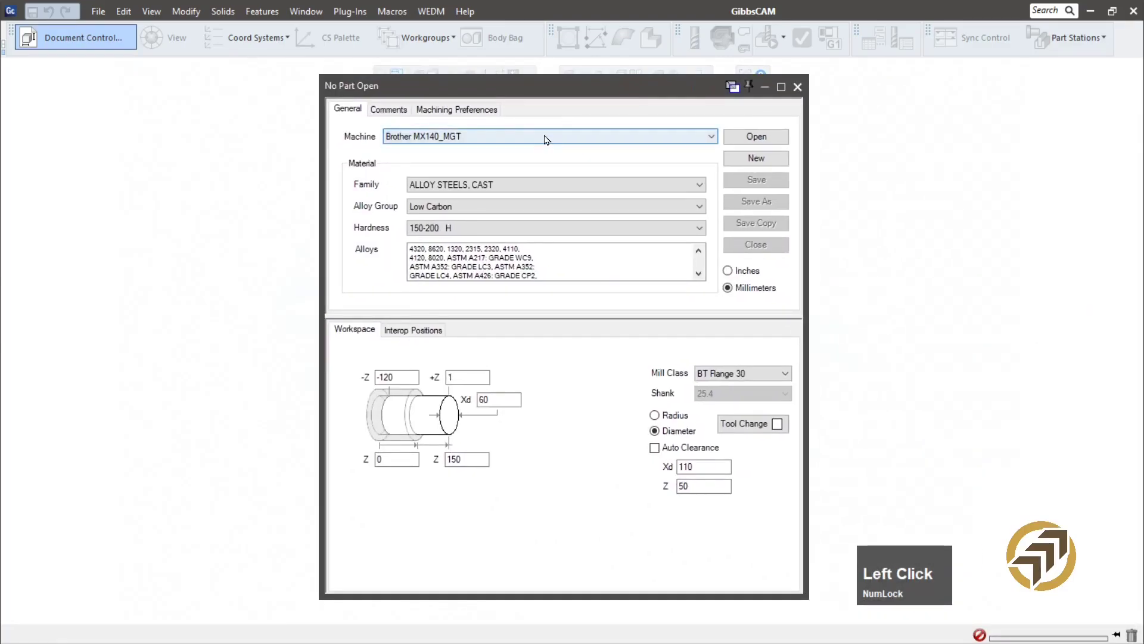
left_click(705, 139)
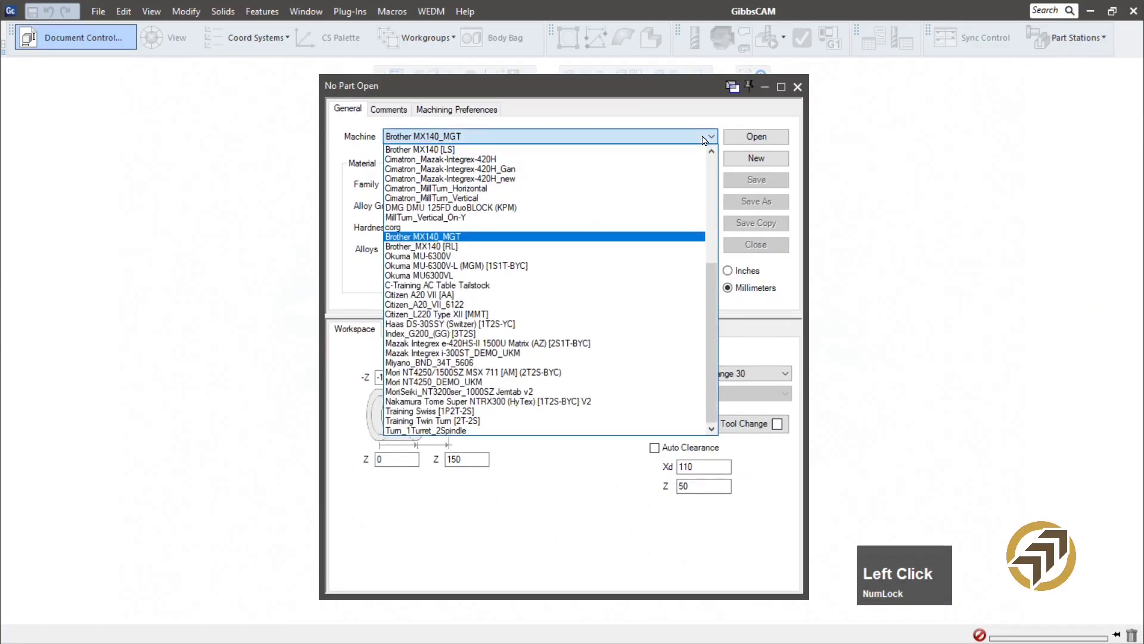
left_click(438, 238)
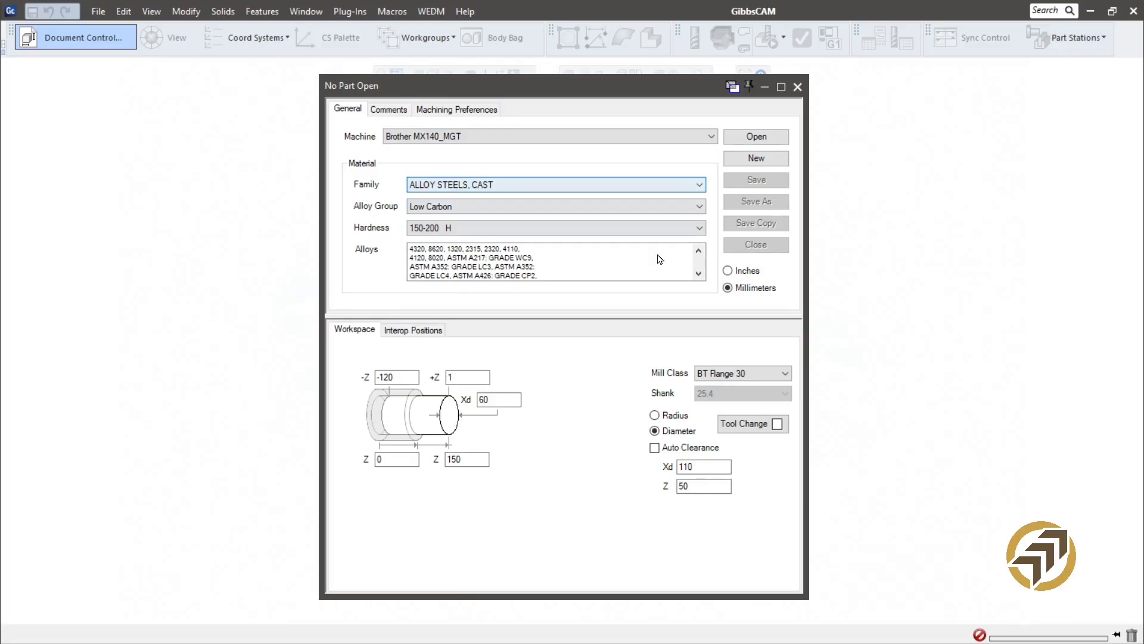
- Create a new part file named ex1 in the files folder and close the document settings
left_click(770, 160)
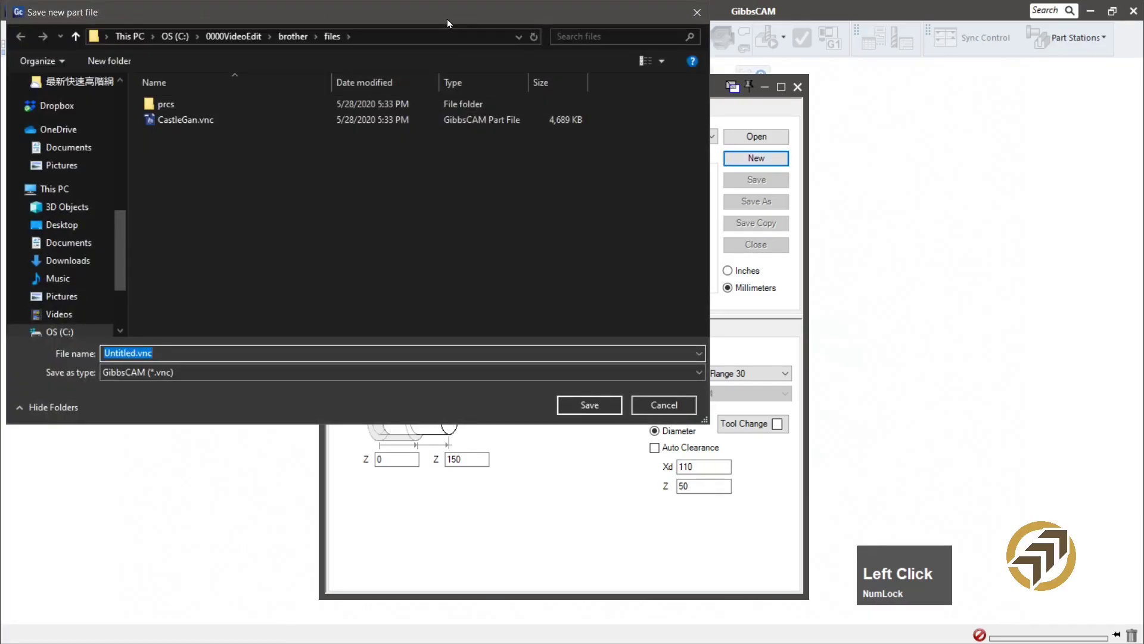
left_click_drag(447, 20, 620, 68)
type("ex1")
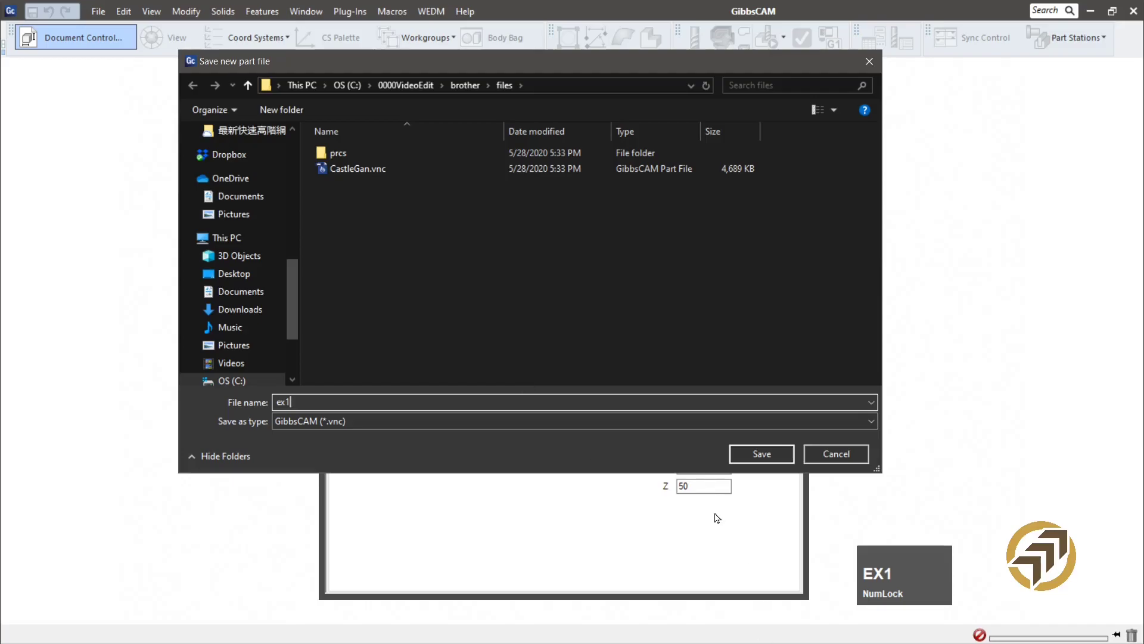
left_click(762, 454)
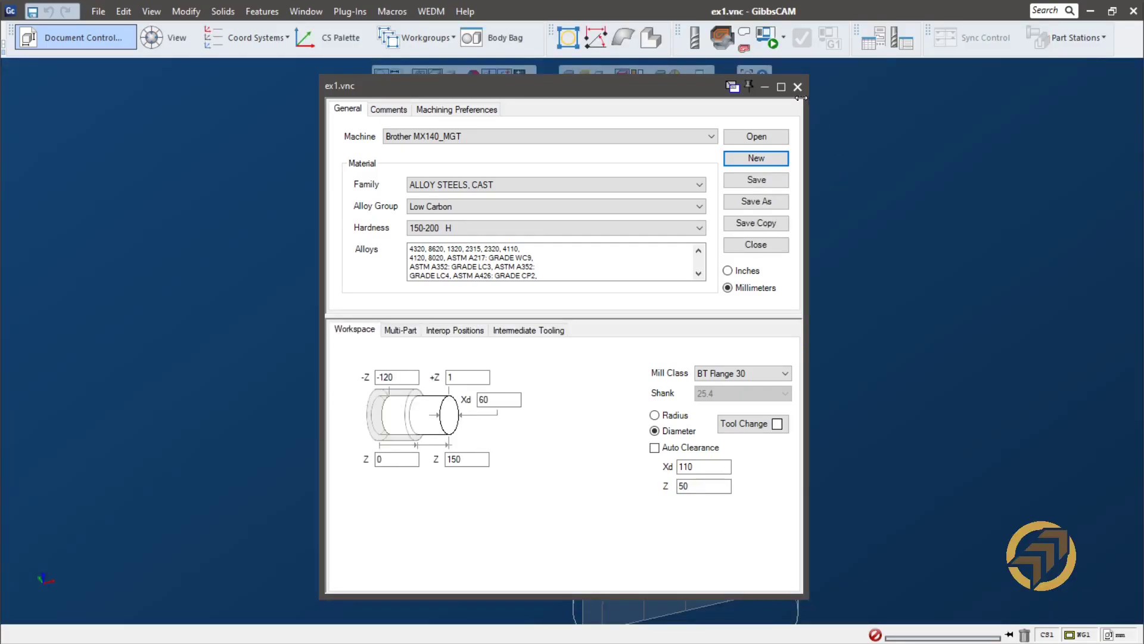
left_click(799, 88)
- Import the Parasolid model CastleGan.x_t into the new part file and deselect the imported bodies
left_click(877, 204)
left_click_drag(853, 321, 649, 320, "ctrl")
scroll(316, 242, "down", 3)
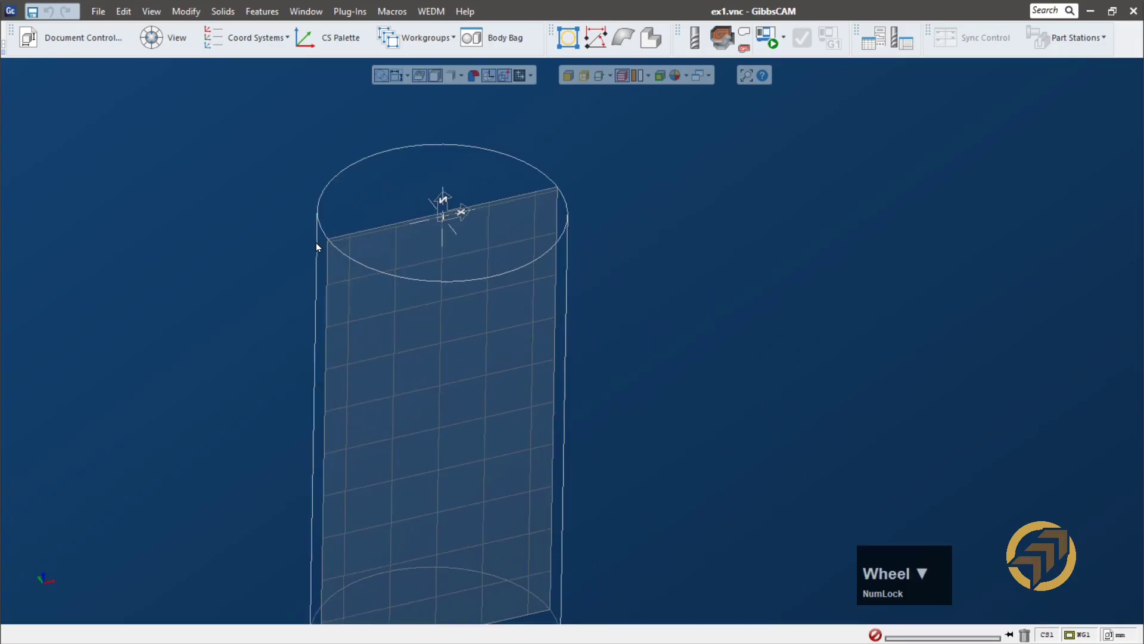
left_click_drag(315, 242, 376, 249, "ctrl")
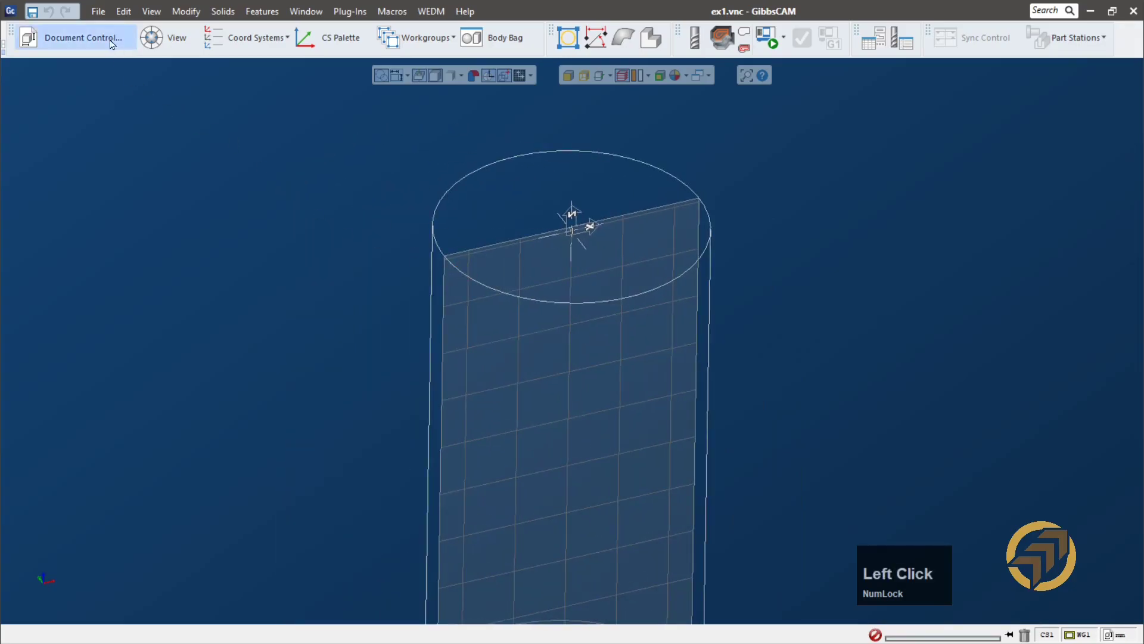
left_click(98, 12)
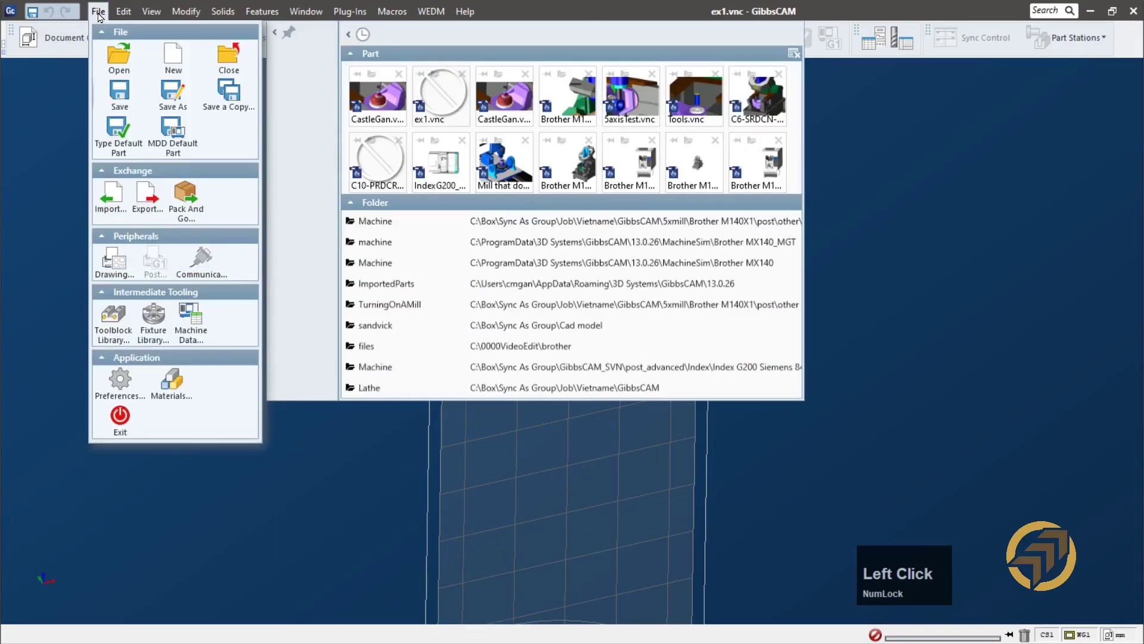
left_click(119, 213)
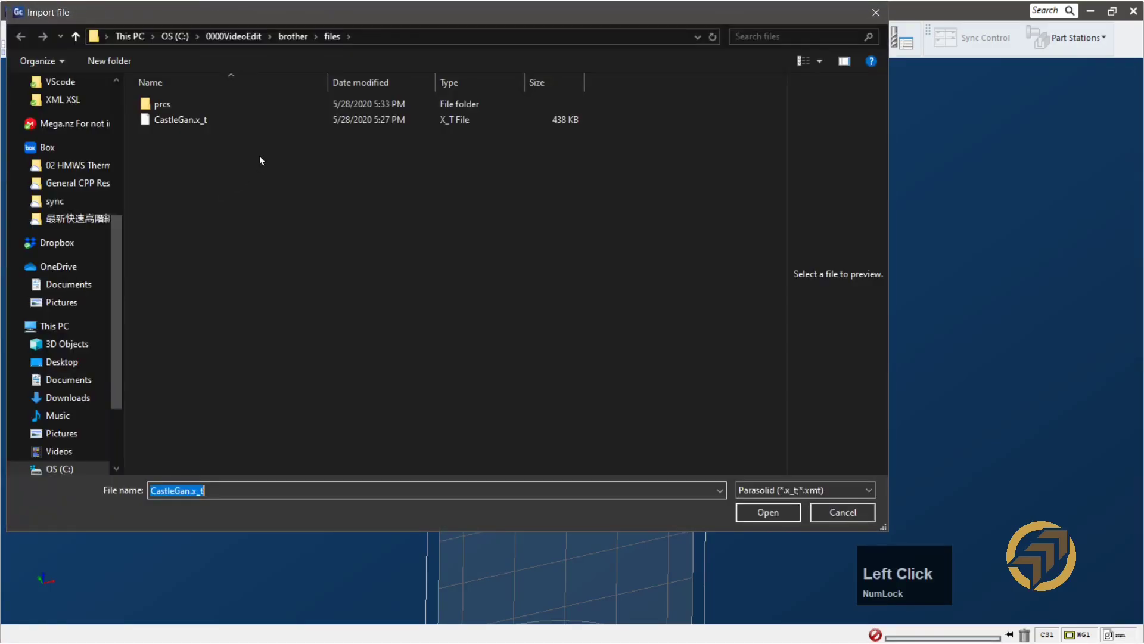
double_click(197, 122)
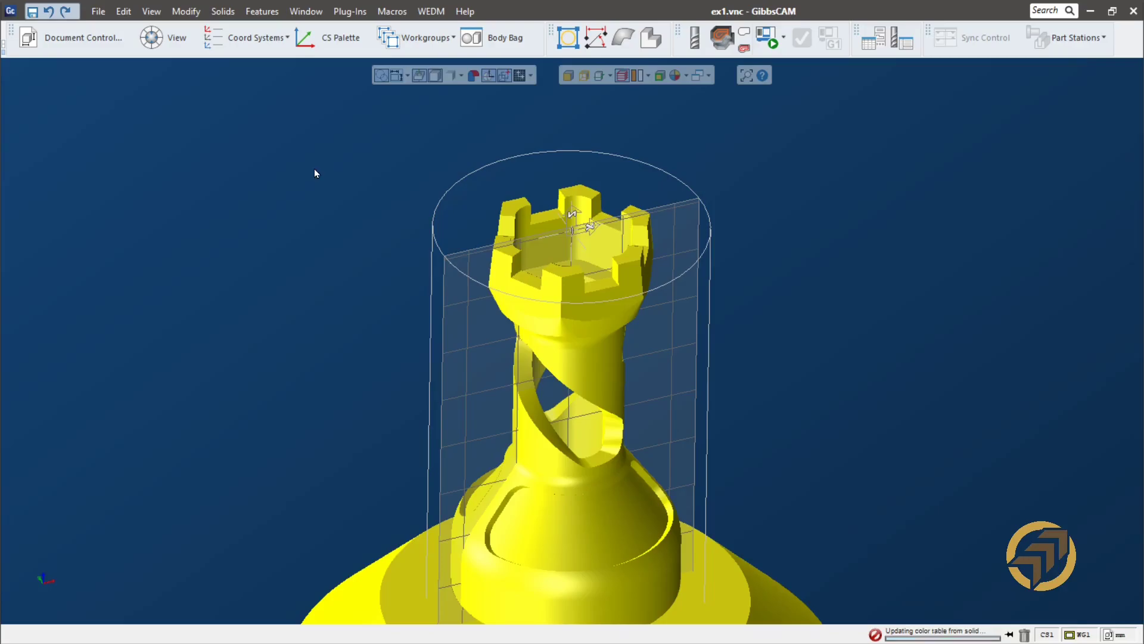
left_click(358, 304)
- Name the rook body "part" in its properties and deselect it
scroll(441, 354, "up", 3)
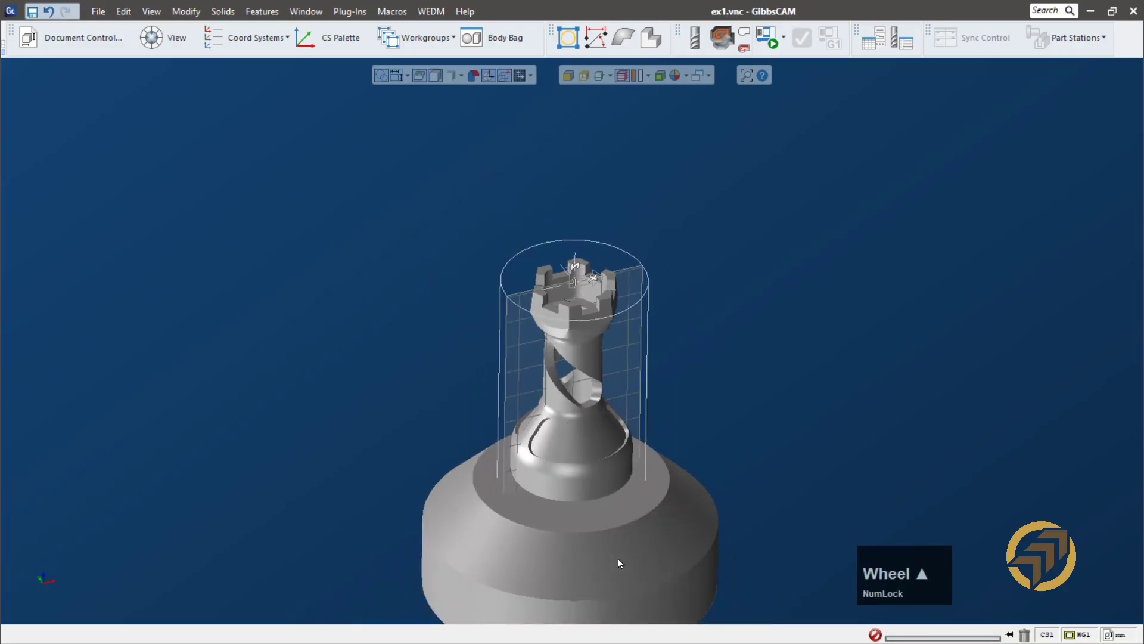
scroll(620, 561, "down", 3)
left_click_drag(730, 412, 726, 292, "ctrl")
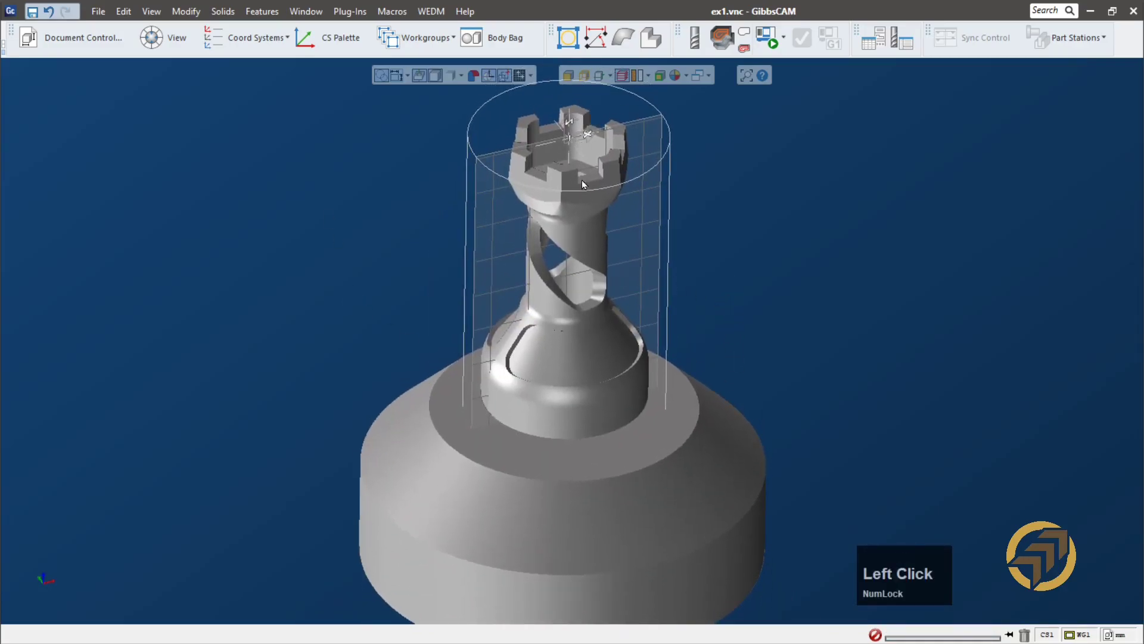
right_click(590, 235)
left_click(672, 293)
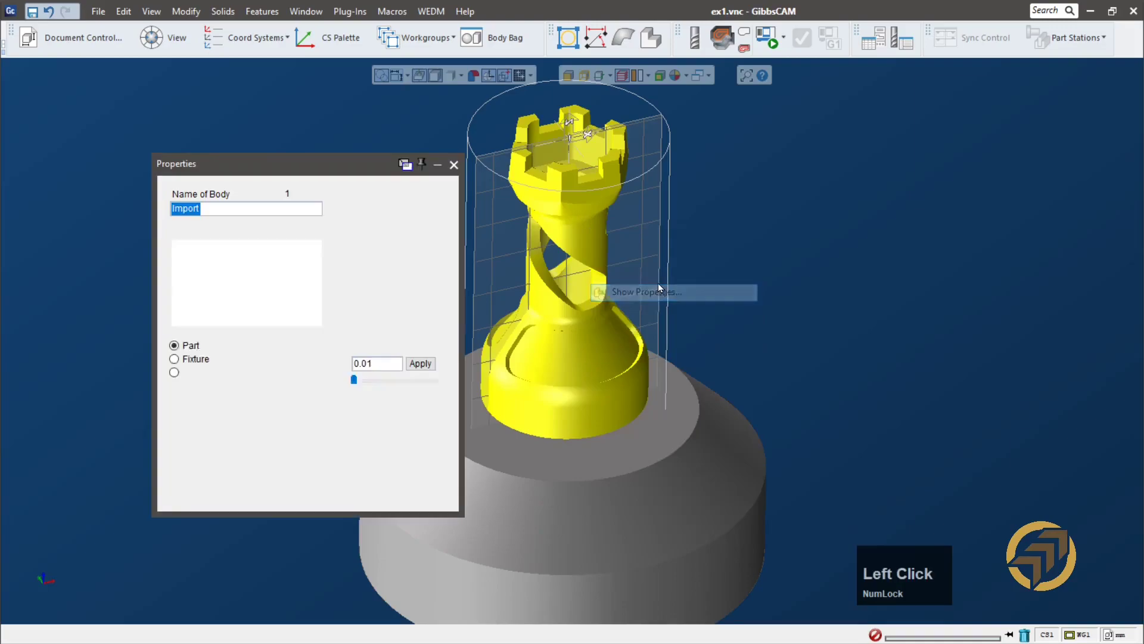
type("part")
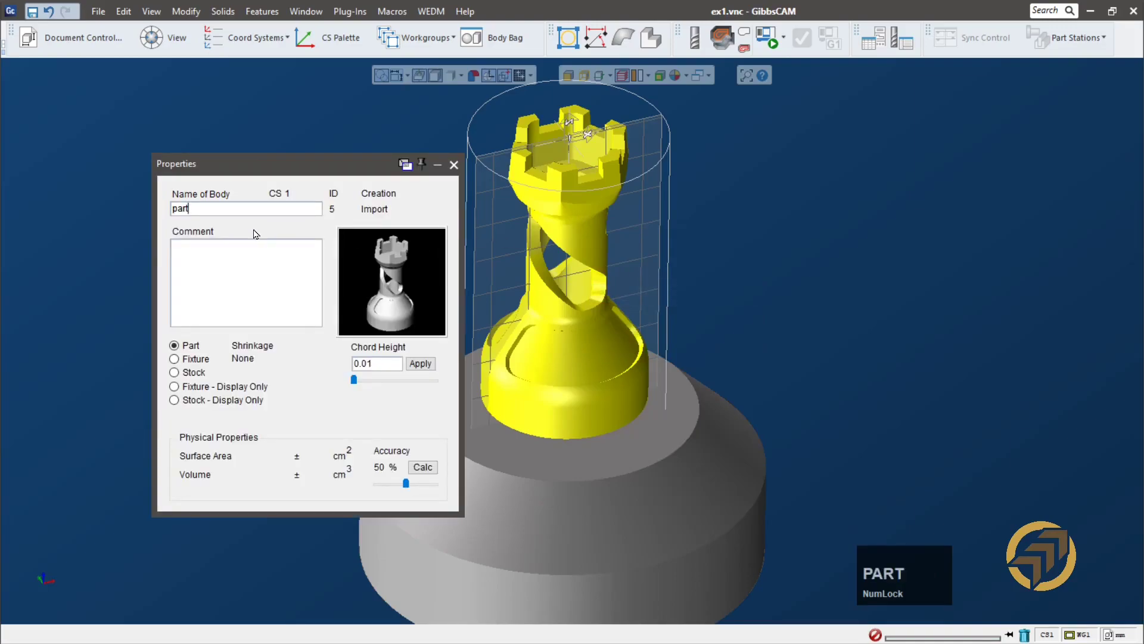
left_click(455, 165)
left_click(375, 212)
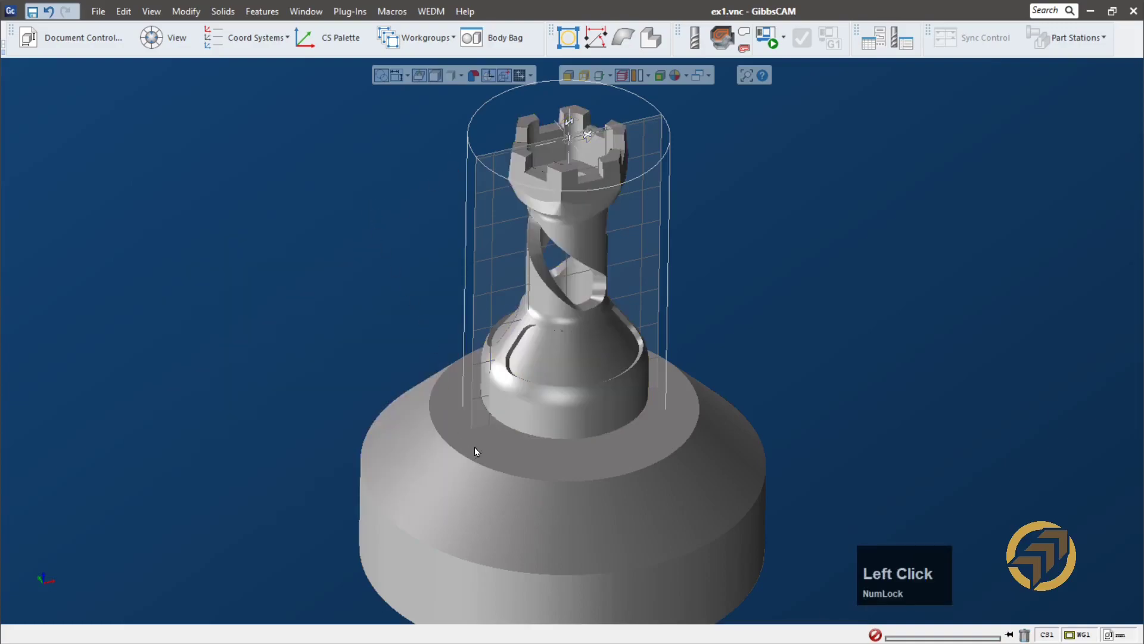
- Name the large base body "fixture" and set its body type to Fixture - Display Only
left_click(483, 441)
right_click(486, 444)
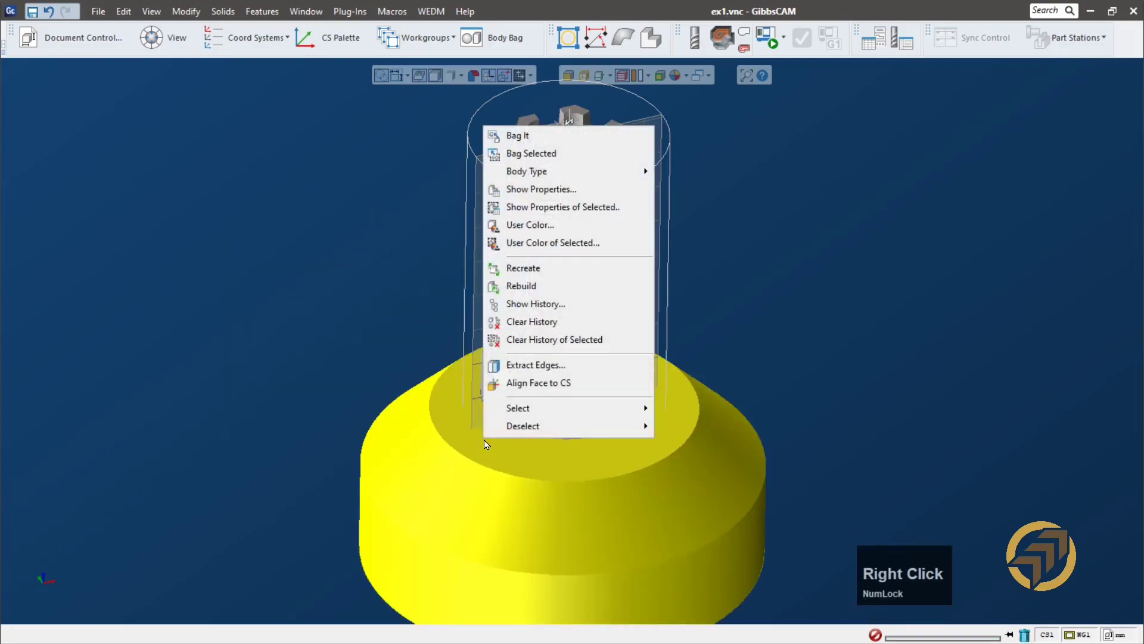
left_click(566, 191)
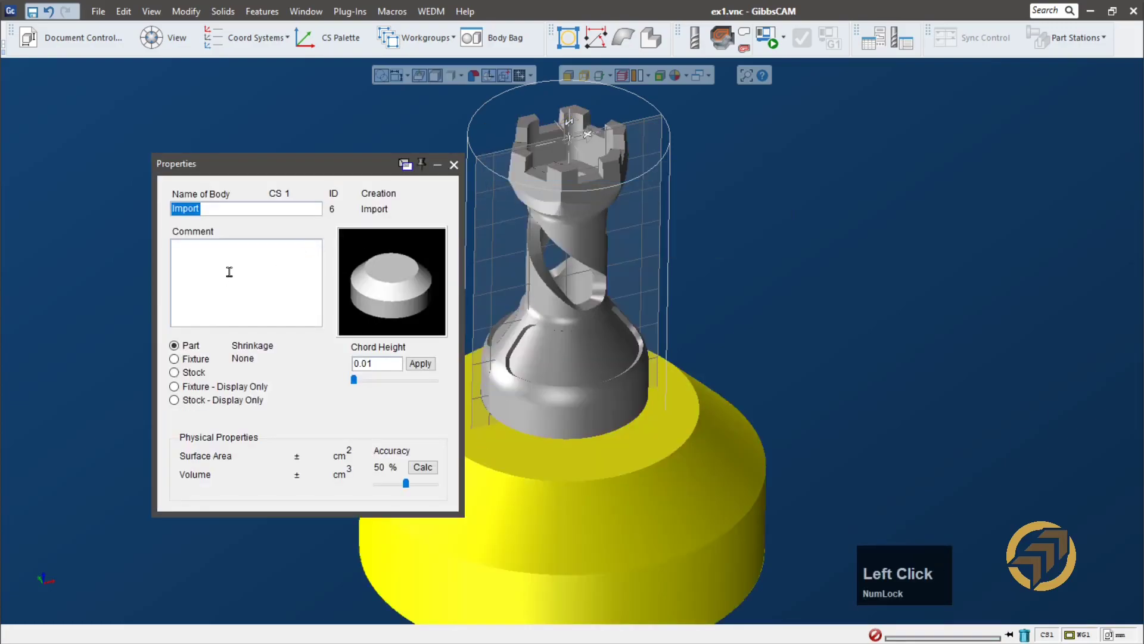
type("fixtu")
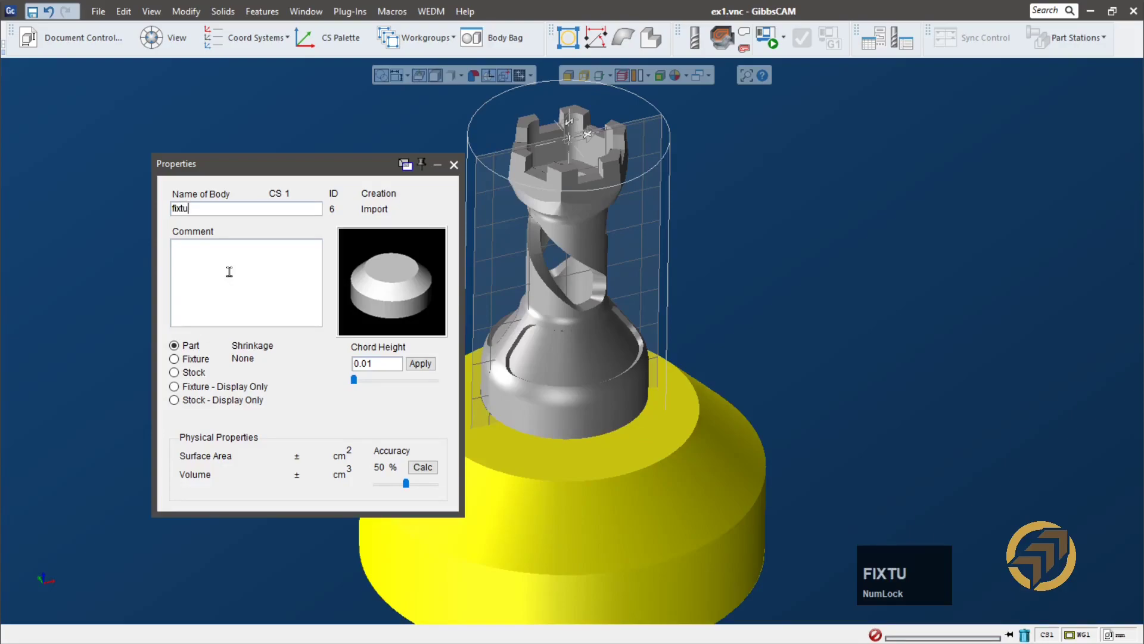
type("re")
left_click(226, 388)
left_click(454, 167)
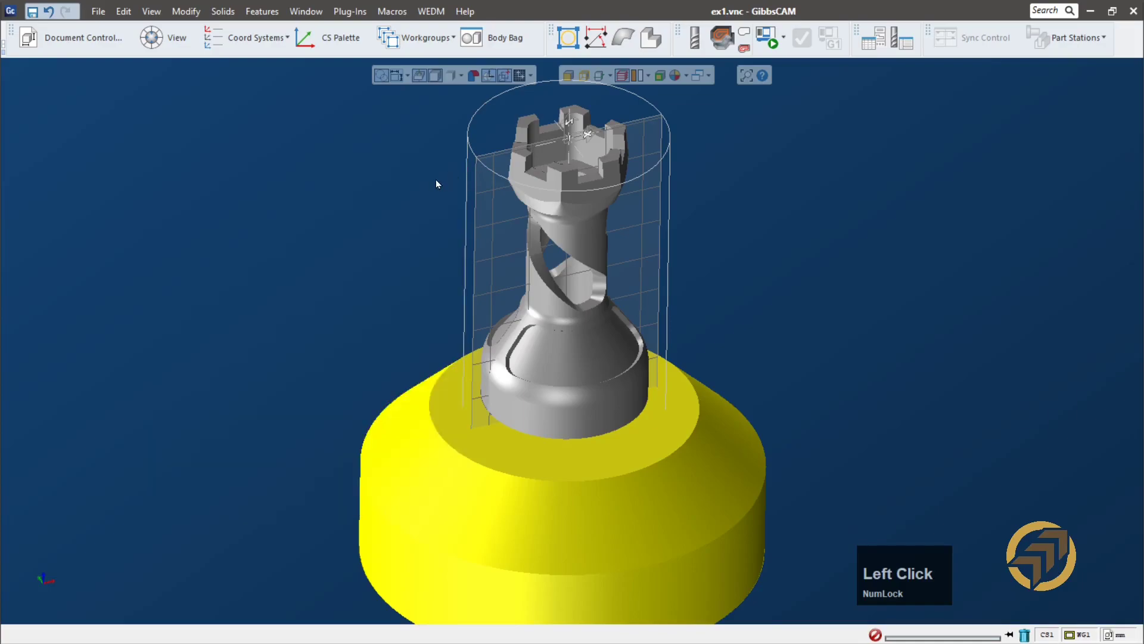
- Put the fixture body into the Body Bag, check the bag's contents, and close it
left_click(709, 477)
double_click(713, 468)
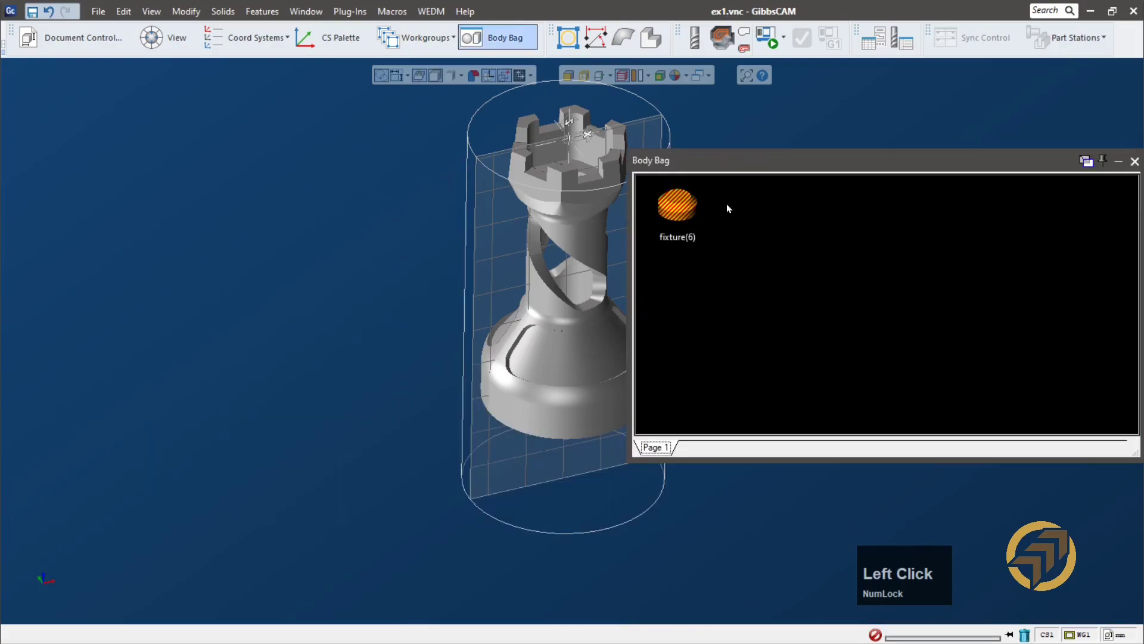
left_click(1135, 161)
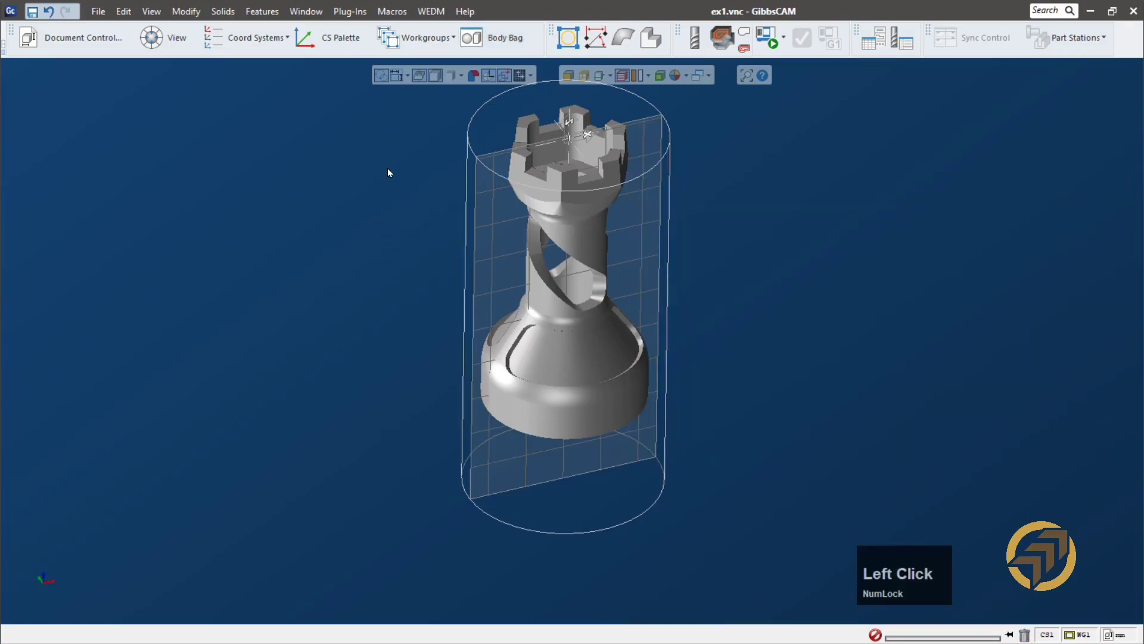
left_click(496, 35)
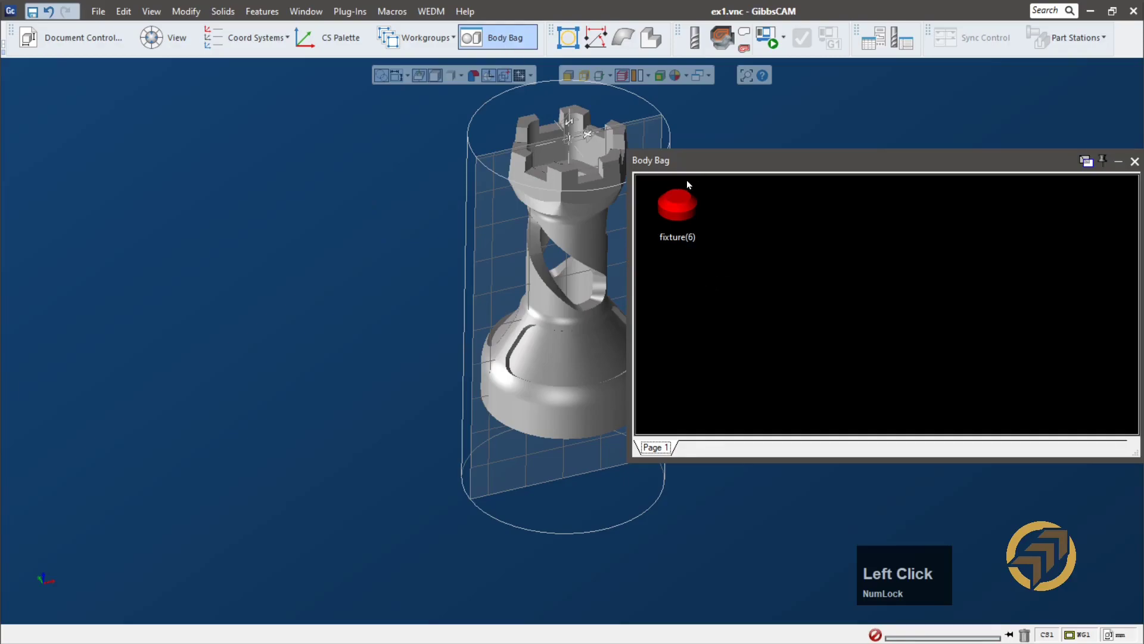
left_click(1135, 161)
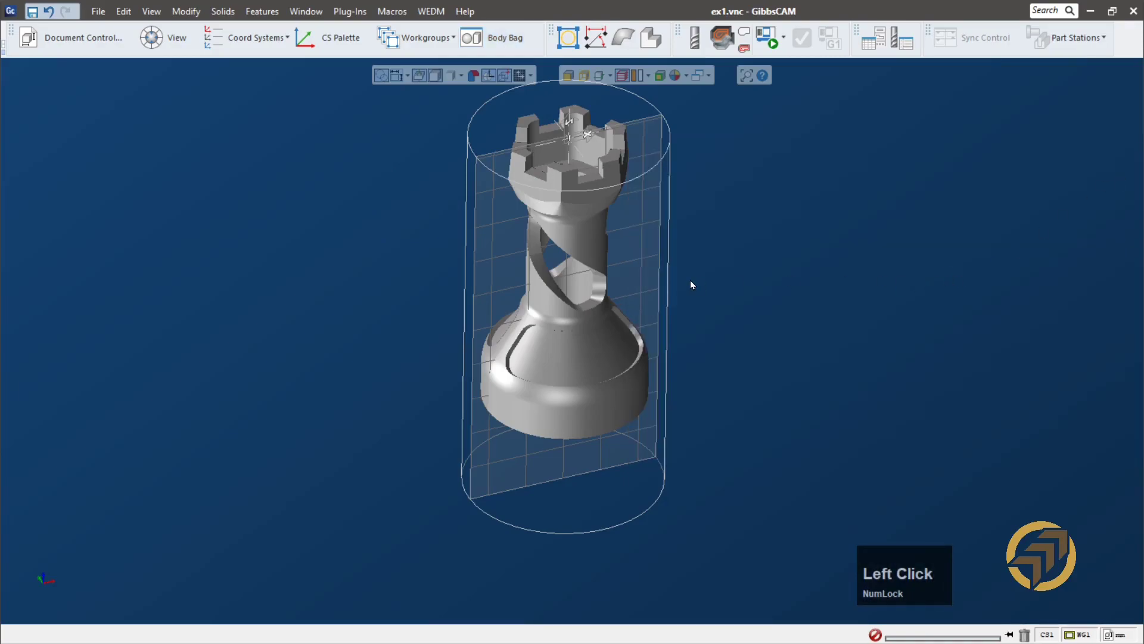
- Fit the stock to the visible rook body with Shrink Wrap Visible, and deselect the body
left_click_drag(728, 209, 706, 263, "ctrl")
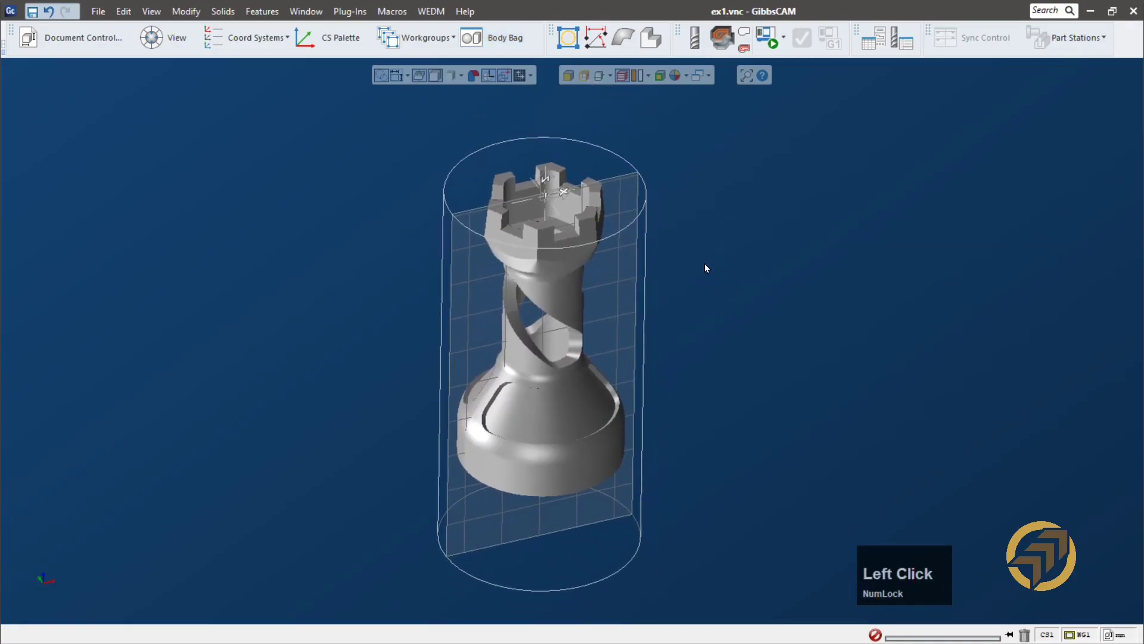
scroll(704, 267, "down", 1)
middle_click_drag(512, 362, 592, 219)
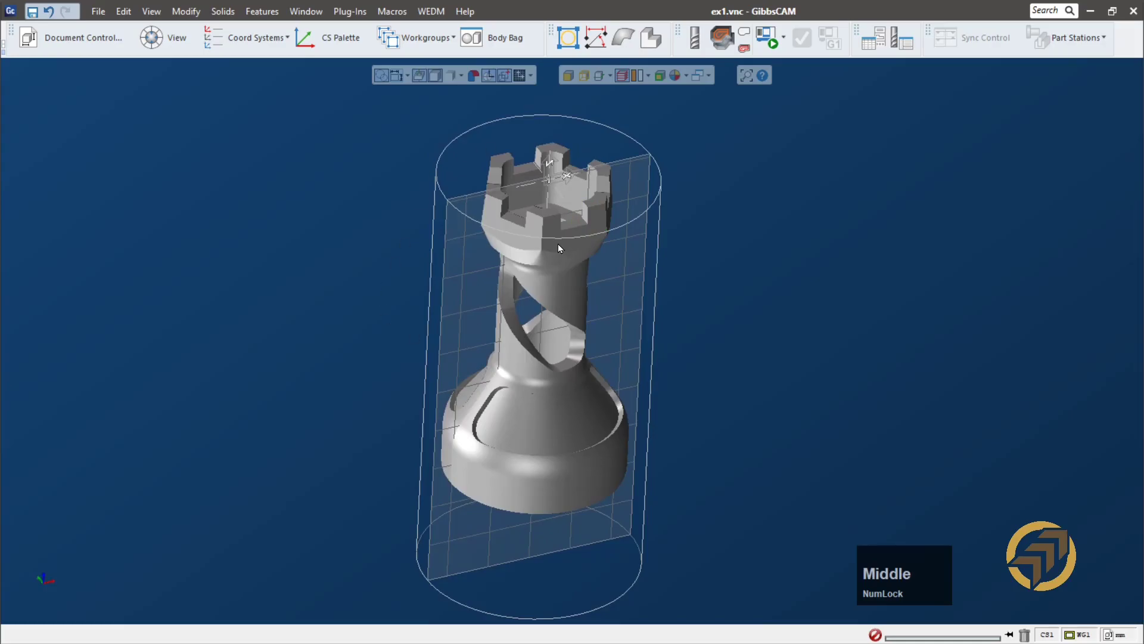
left_click(226, 207)
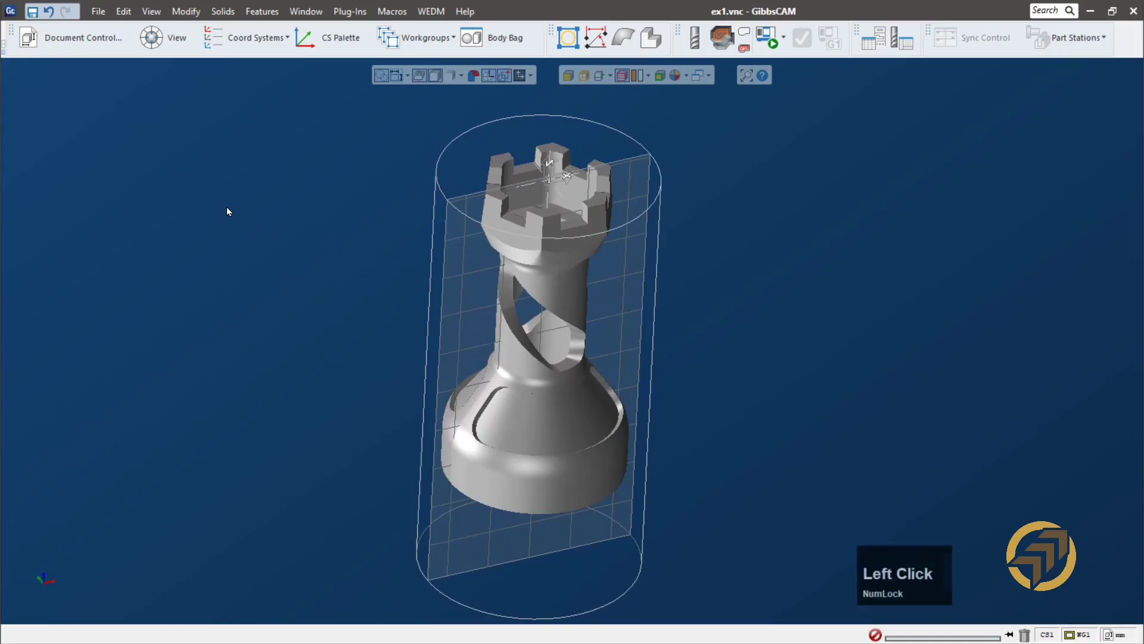
left_click(186, 12)
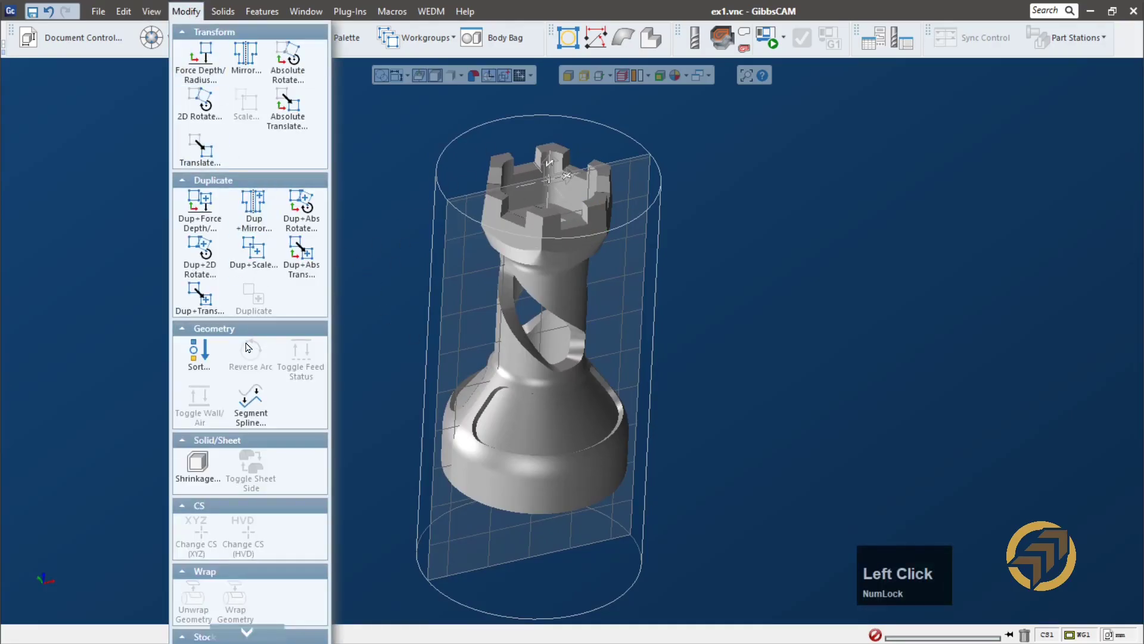
left_click(581, 285)
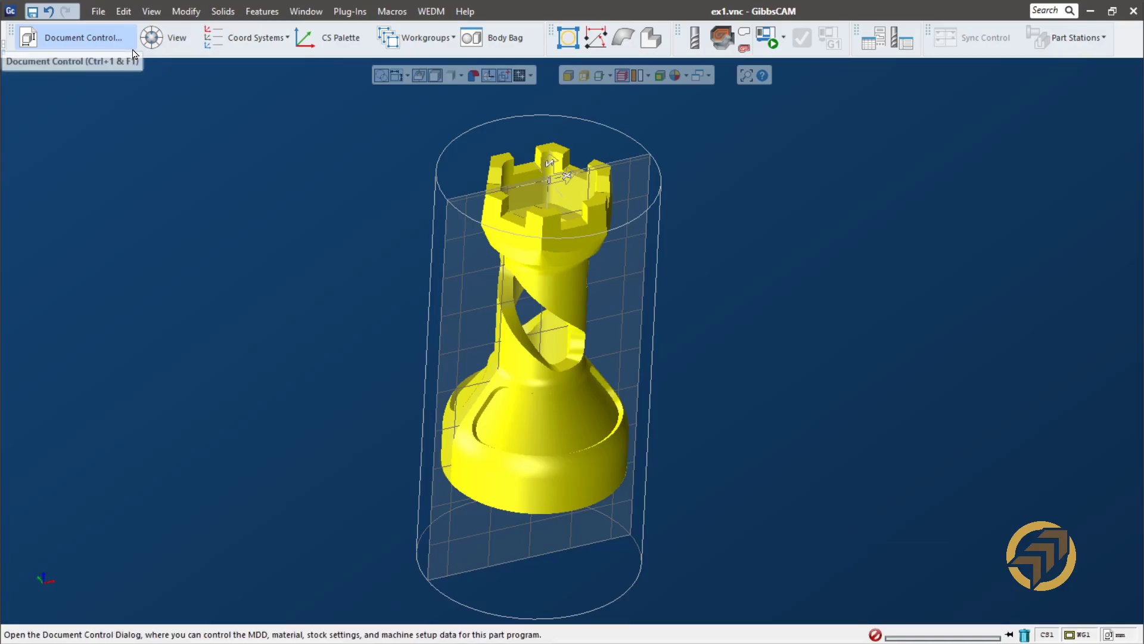
left_click(231, 45)
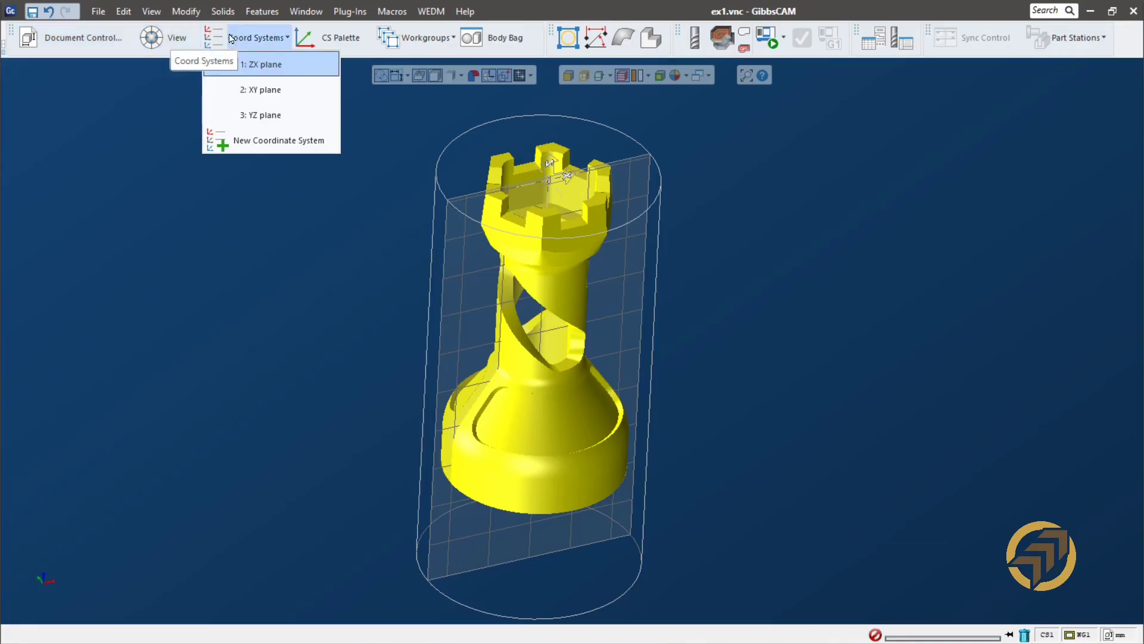
left_click(189, 13)
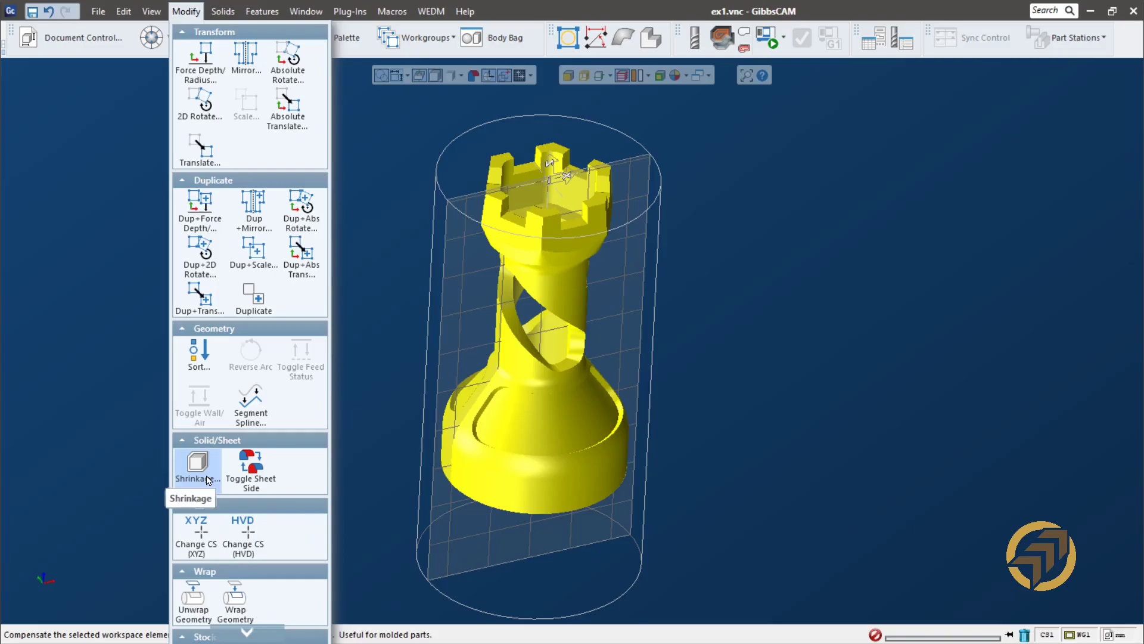
scroll(260, 590, "down", 1)
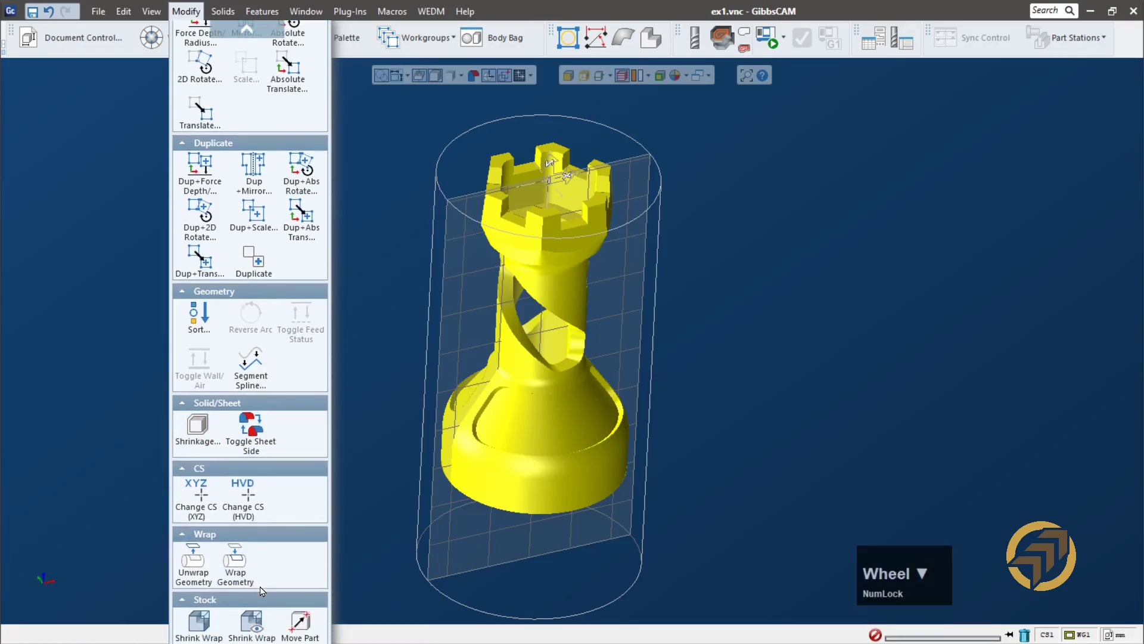
scroll(260, 590, "down", 1)
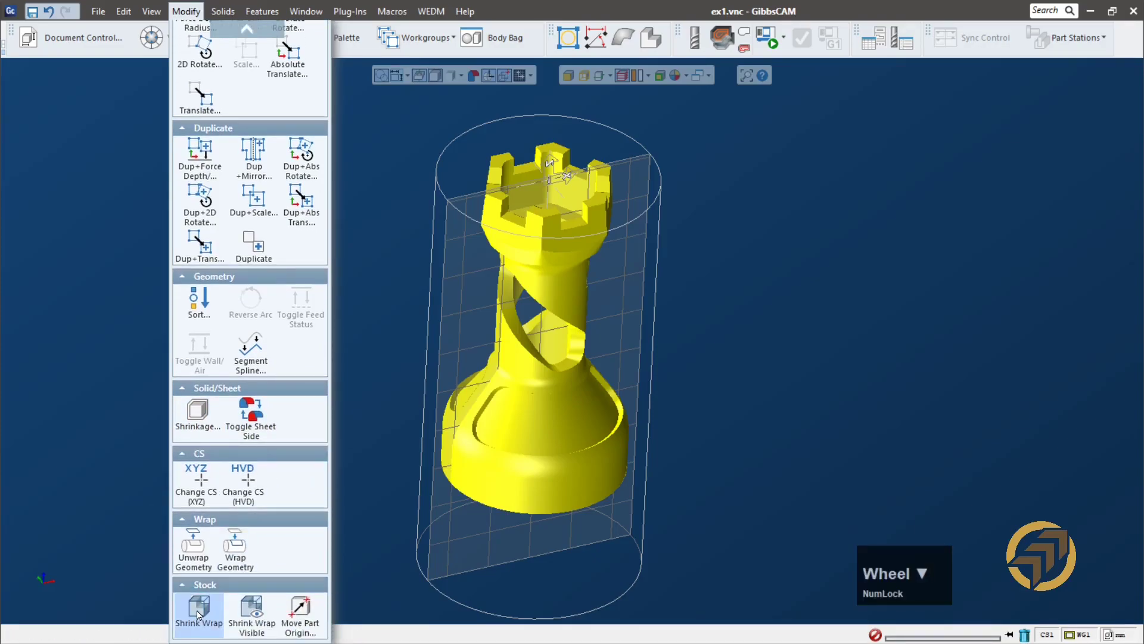
left_click(256, 614)
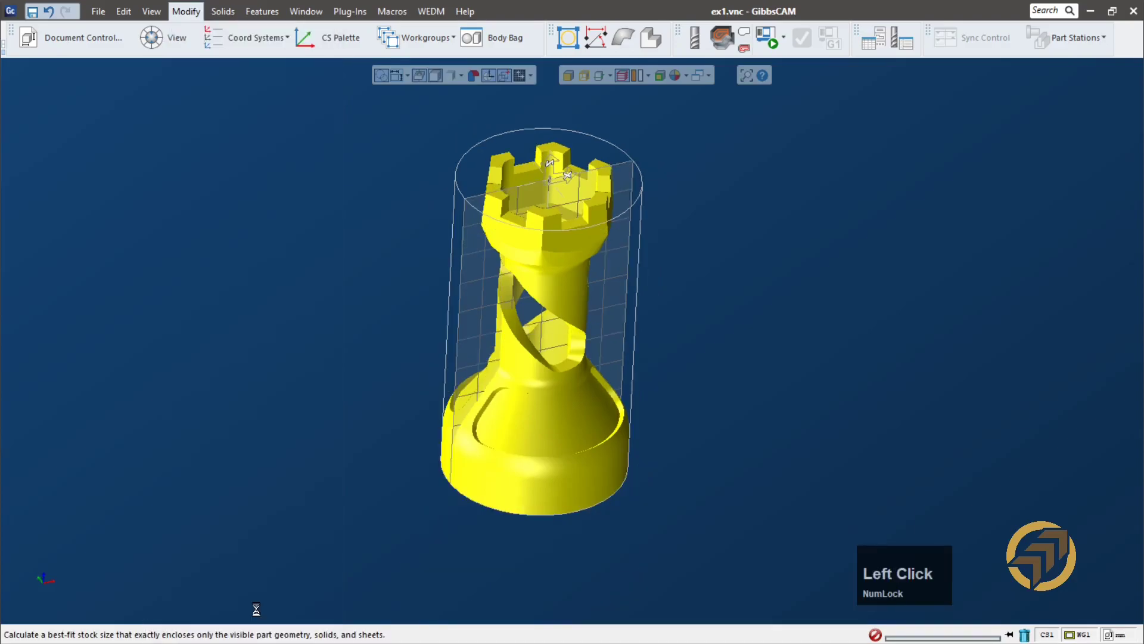
left_click(319, 298)
- In the document settings, set the cylindrical stock to Xd 60, +Z 1 and -Z -100 mm
middle_click_drag(763, 233, 667, 585)
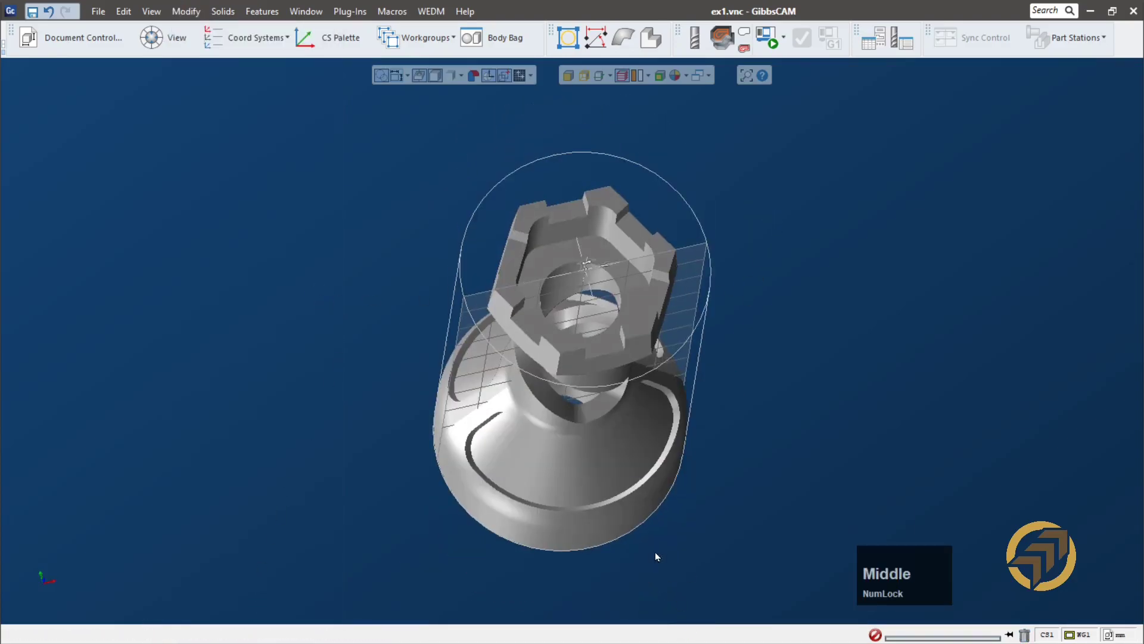
middle_click_drag(615, 273, 652, 146)
left_click(68, 39)
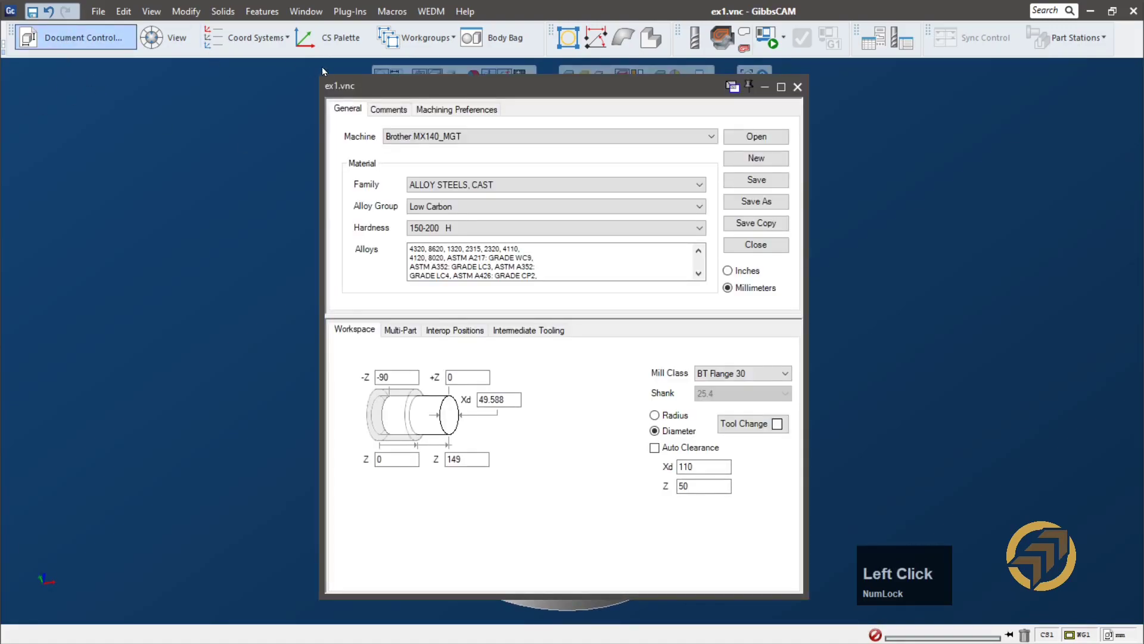
left_click_drag(572, 89, 286, 100)
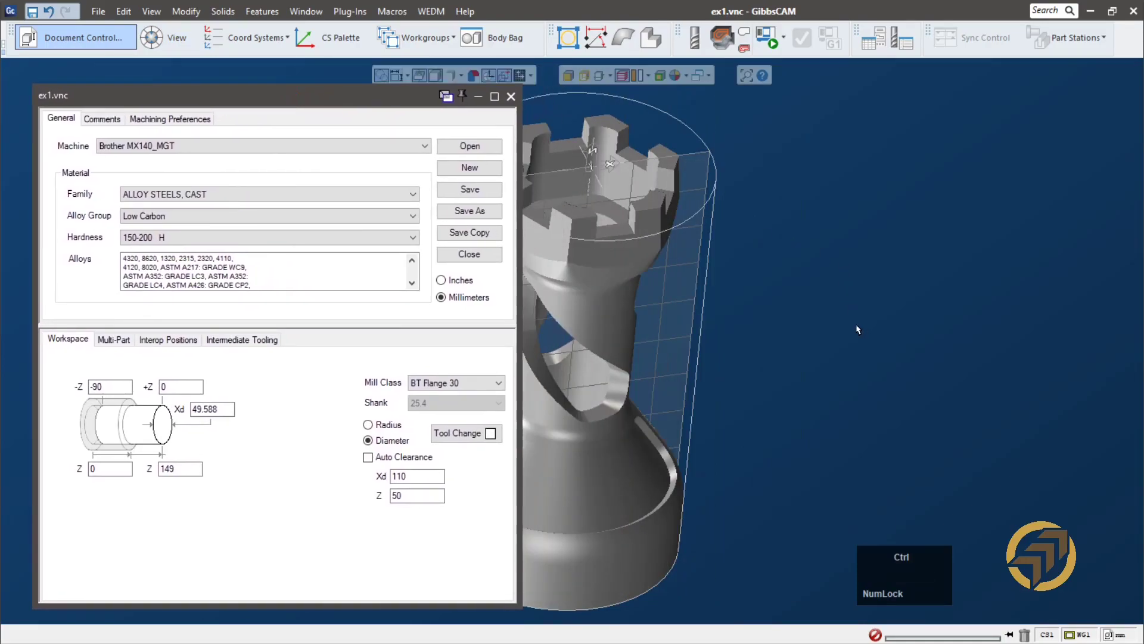
left_click(983, 350, "ctrl")
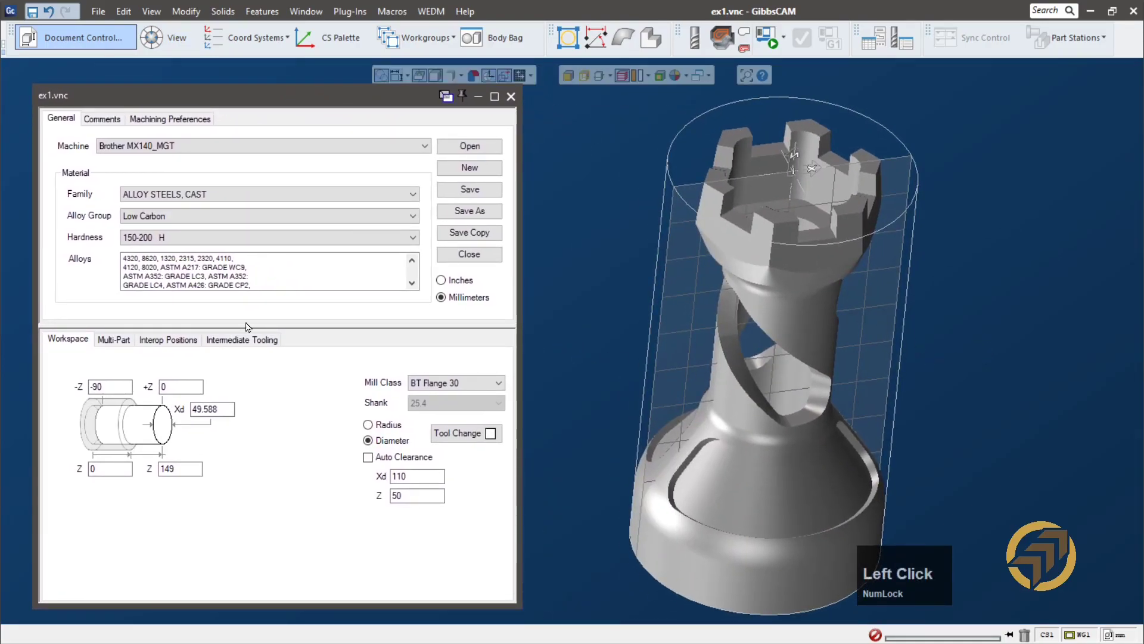
left_click(230, 409)
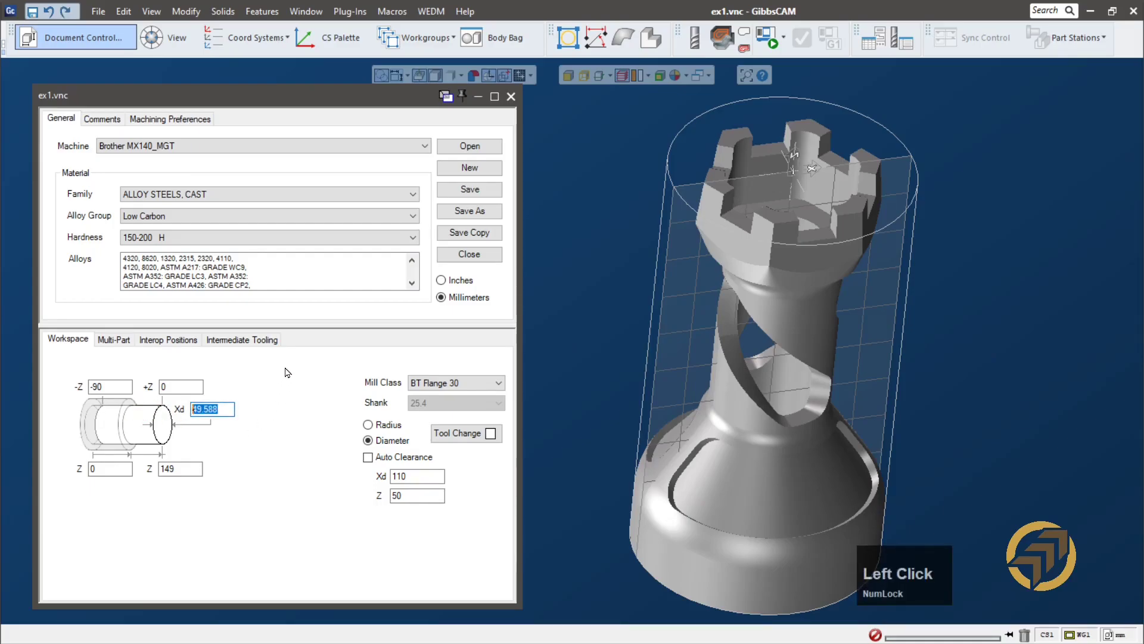
type("60")
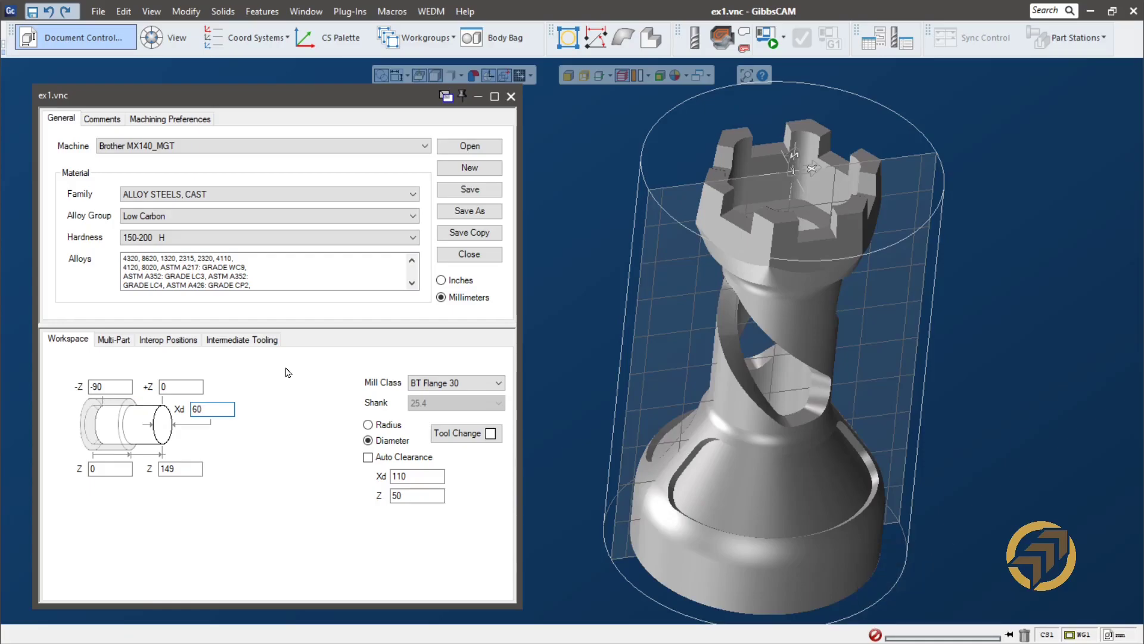
left_click(179, 386)
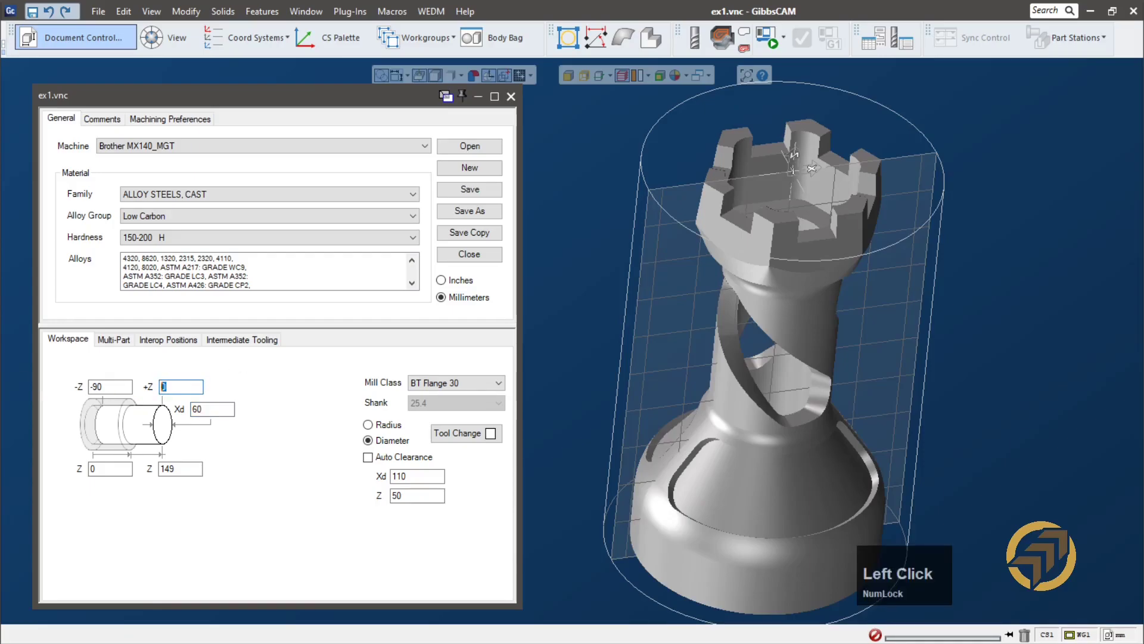
type("1")
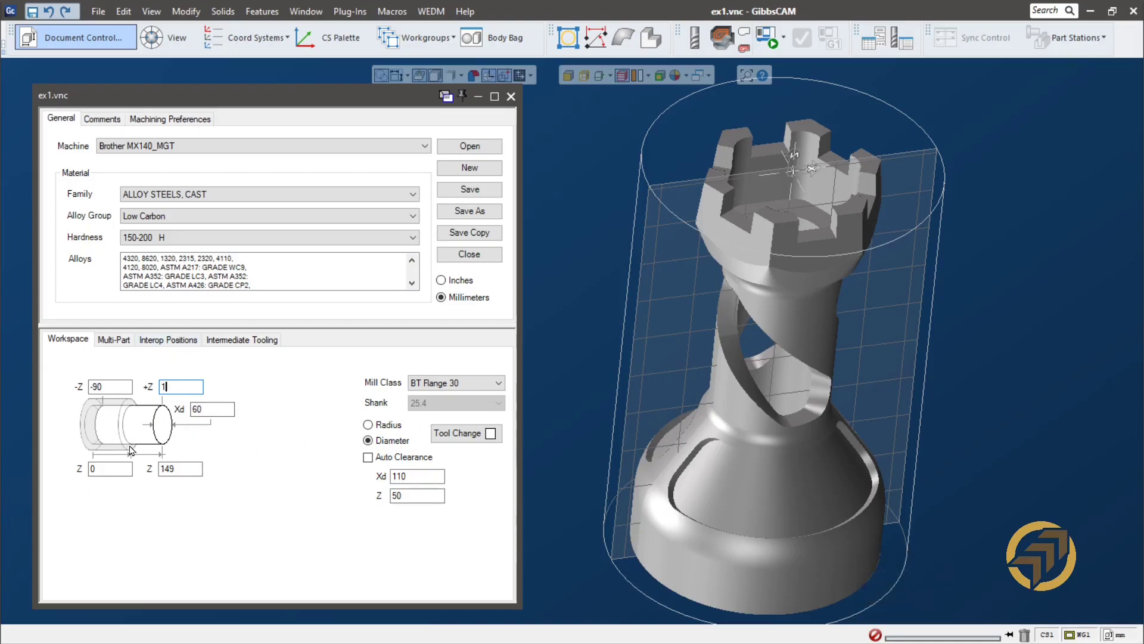
left_click(92, 386)
type("-100")
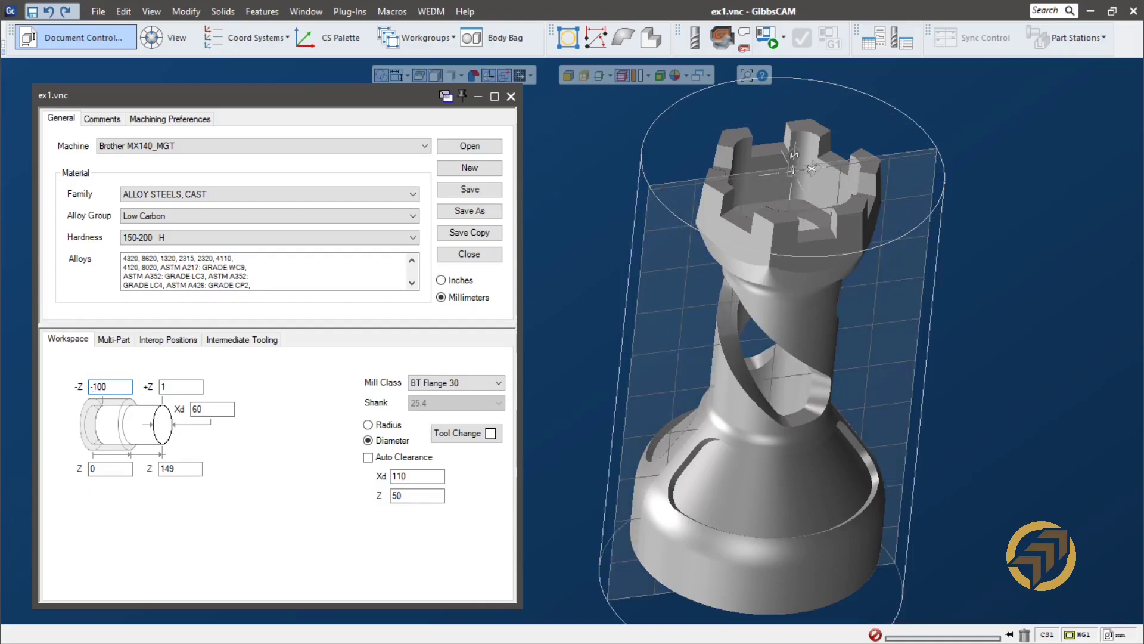
- Set the stock's lower Z offset, next to the one at 0, to 150 mm and save the part file
scroll(799, 364, "down", 2)
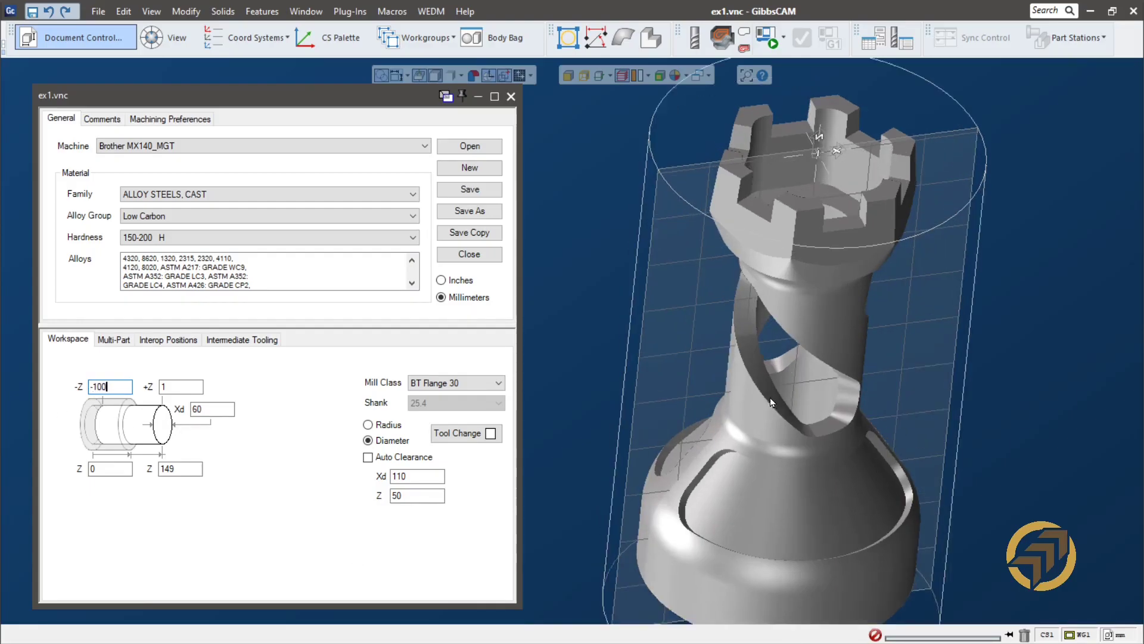
scroll(774, 405, "up", 4)
left_click_drag(703, 465, 711, 415, "ctrl")
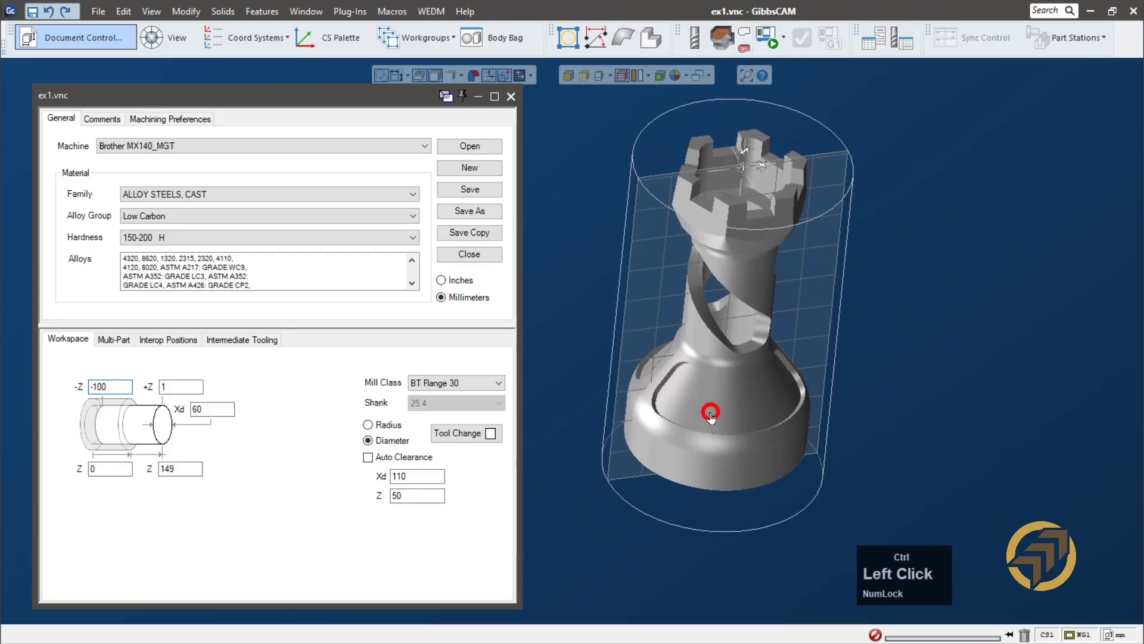
scroll(656, 341, "up", 1)
left_click_drag(748, 284, 737, 304, "ctrl")
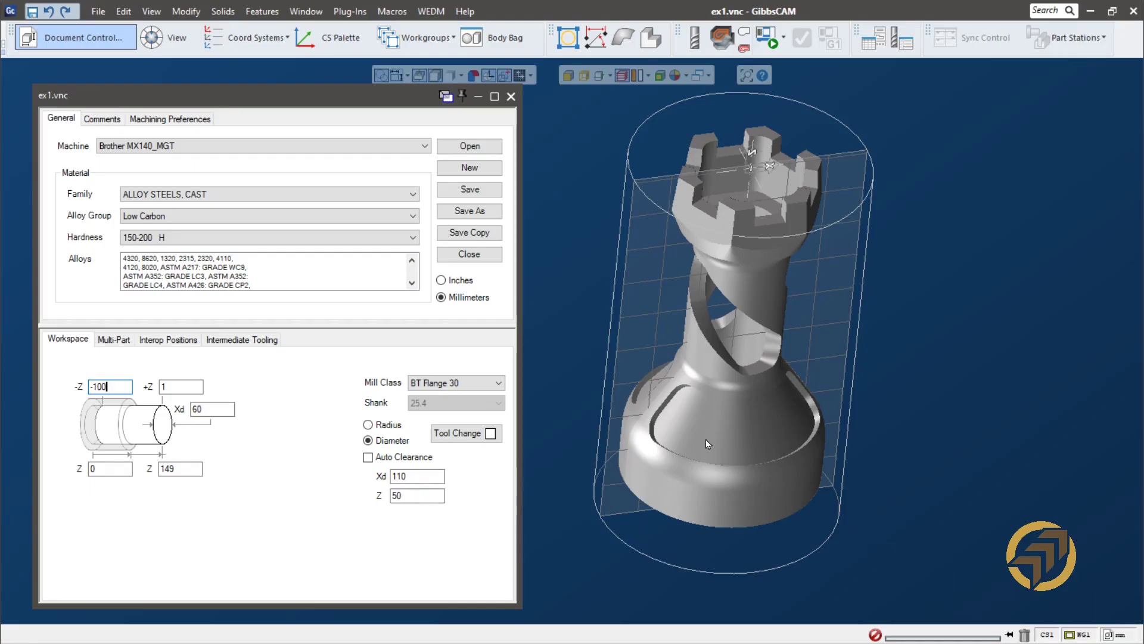
left_click(177, 469)
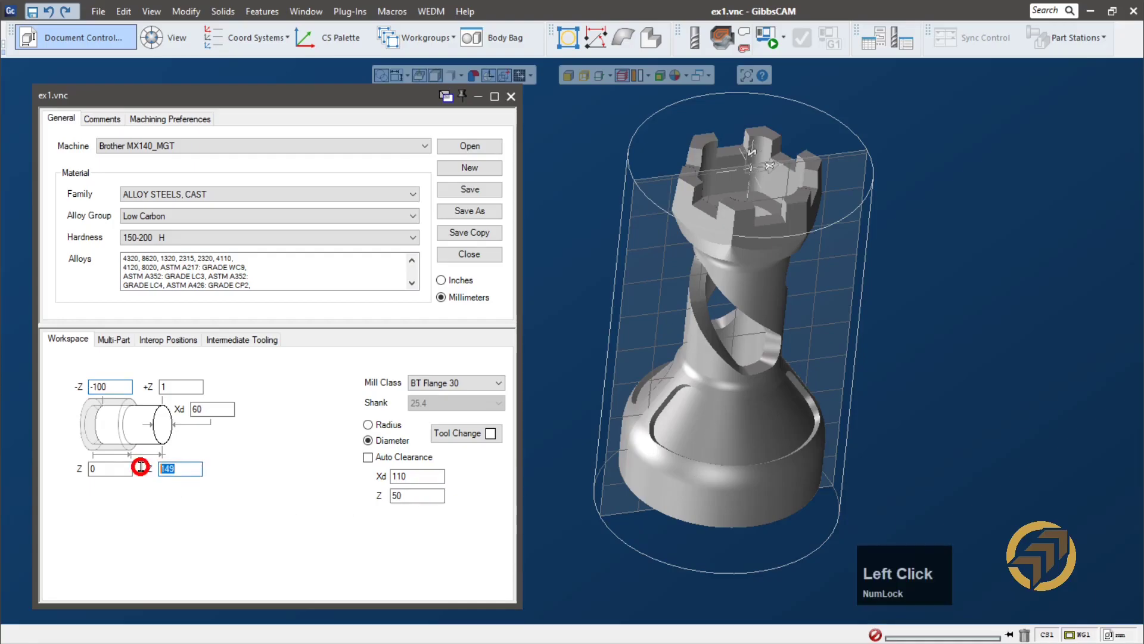
type("150")
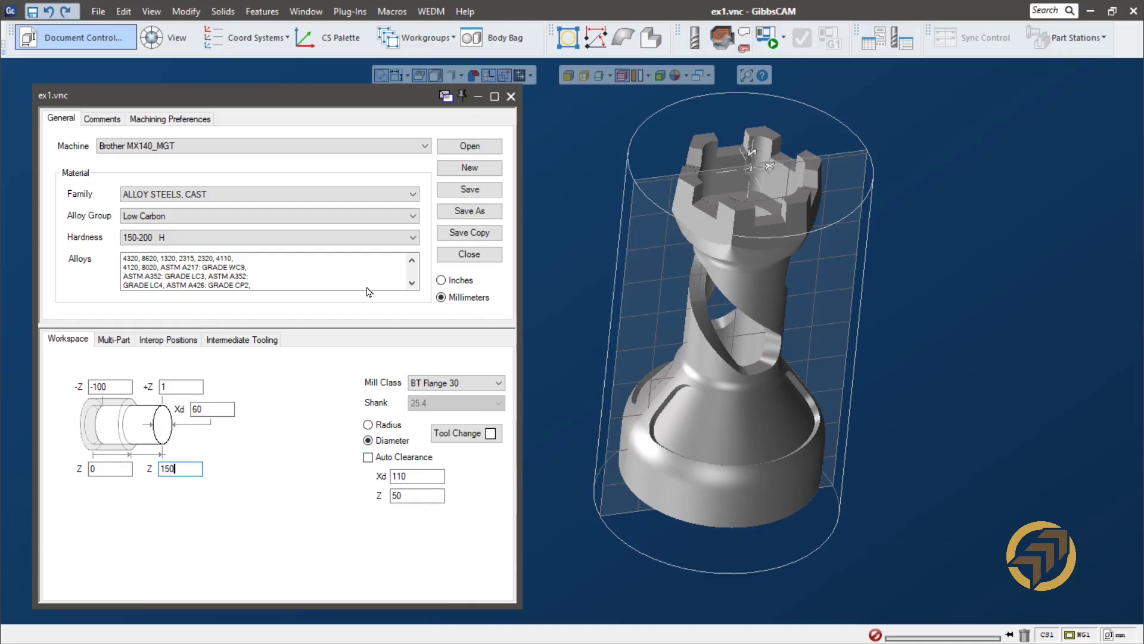
left_click(479, 194)
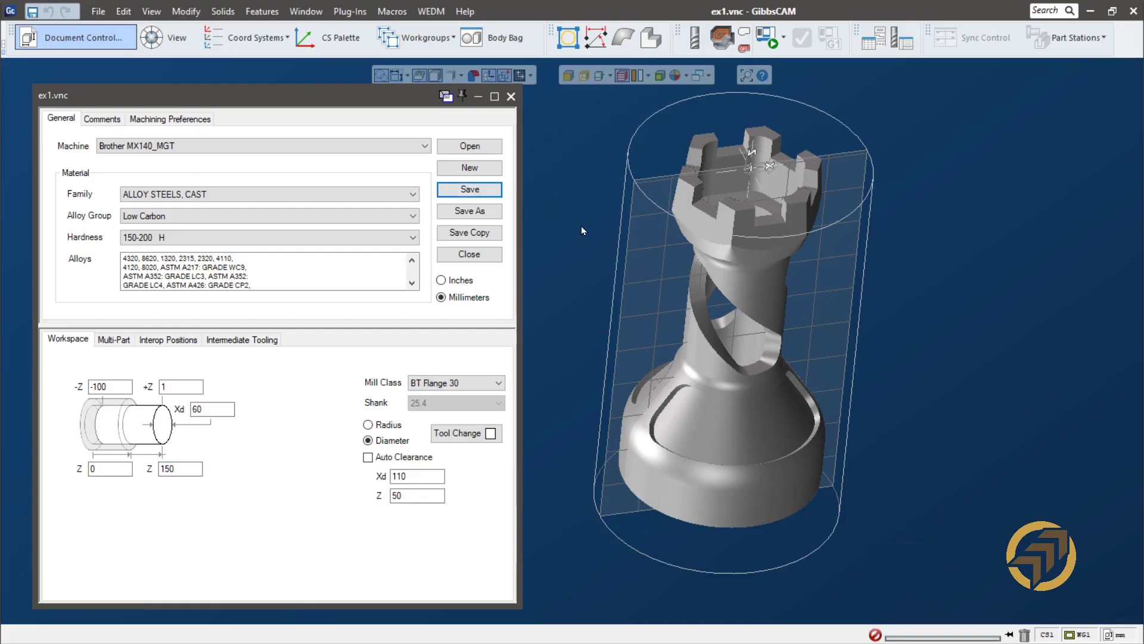
- Close the document settings and start Machine Sim to show the stock on the fixture
key("F7")
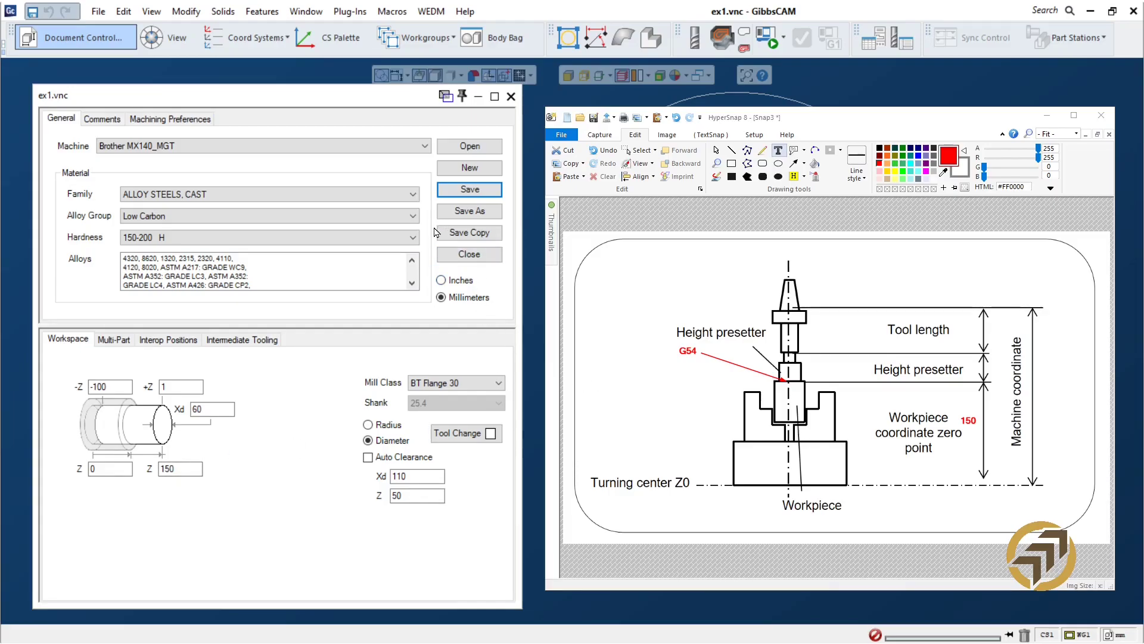
left_click(513, 140)
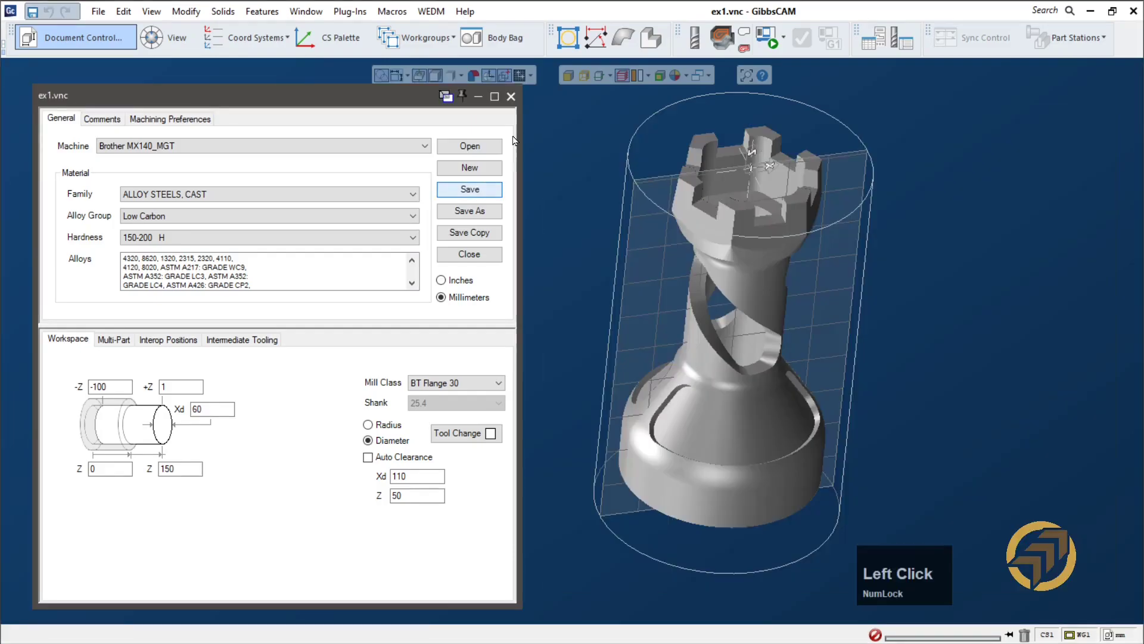
left_click(511, 97)
left_click_drag(460, 270, 286, 279, "ctrl")
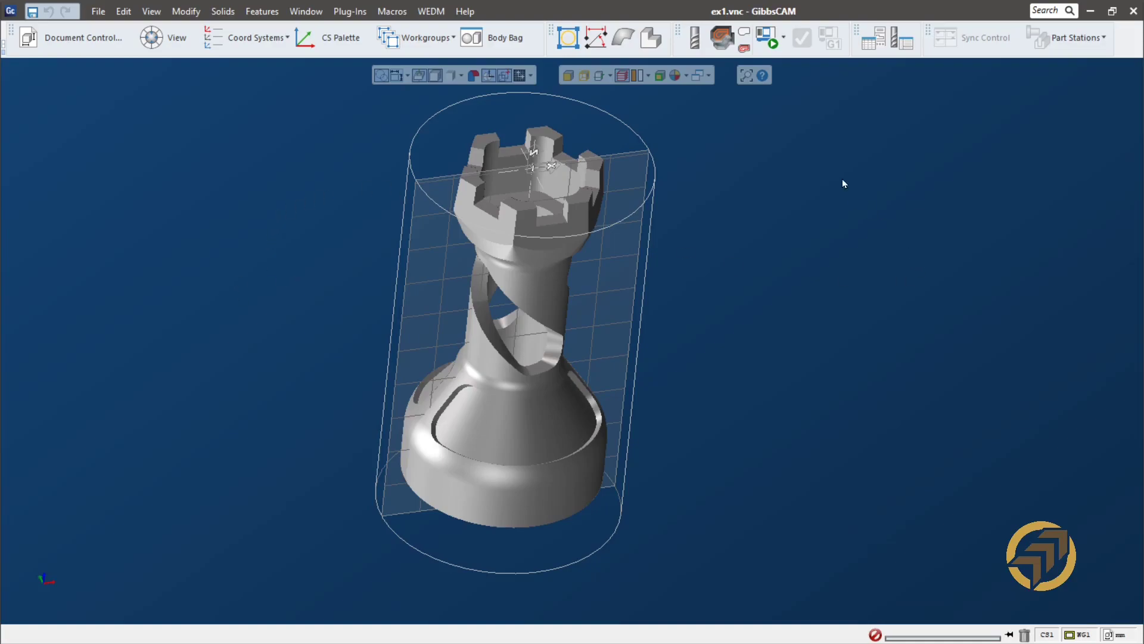
left_click(767, 42)
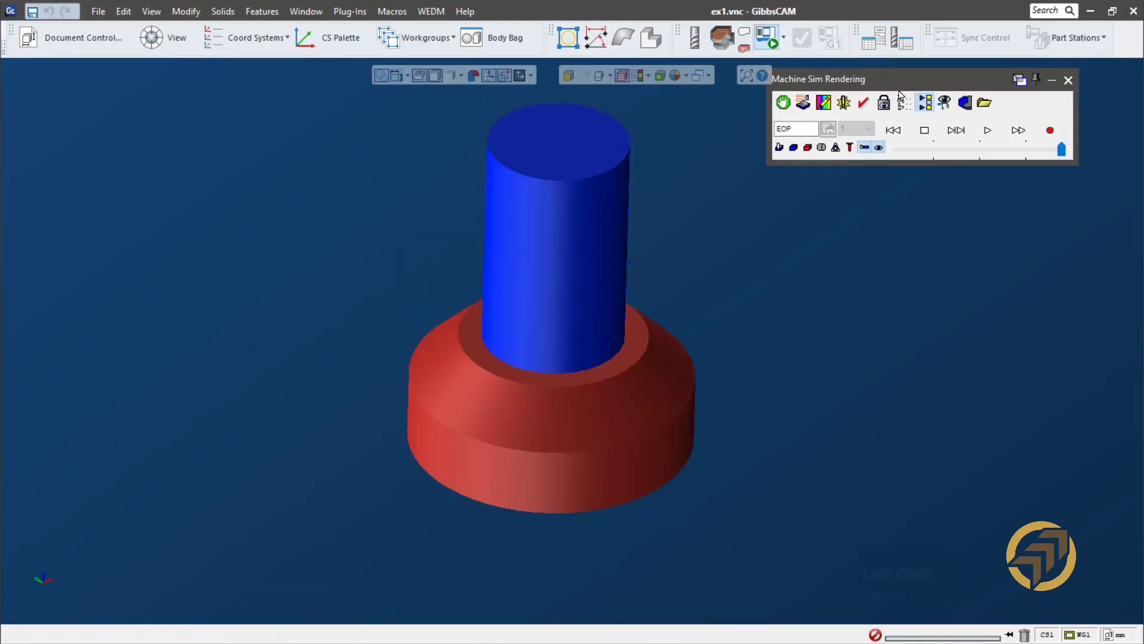
left_click_drag(897, 87, 270, 138)
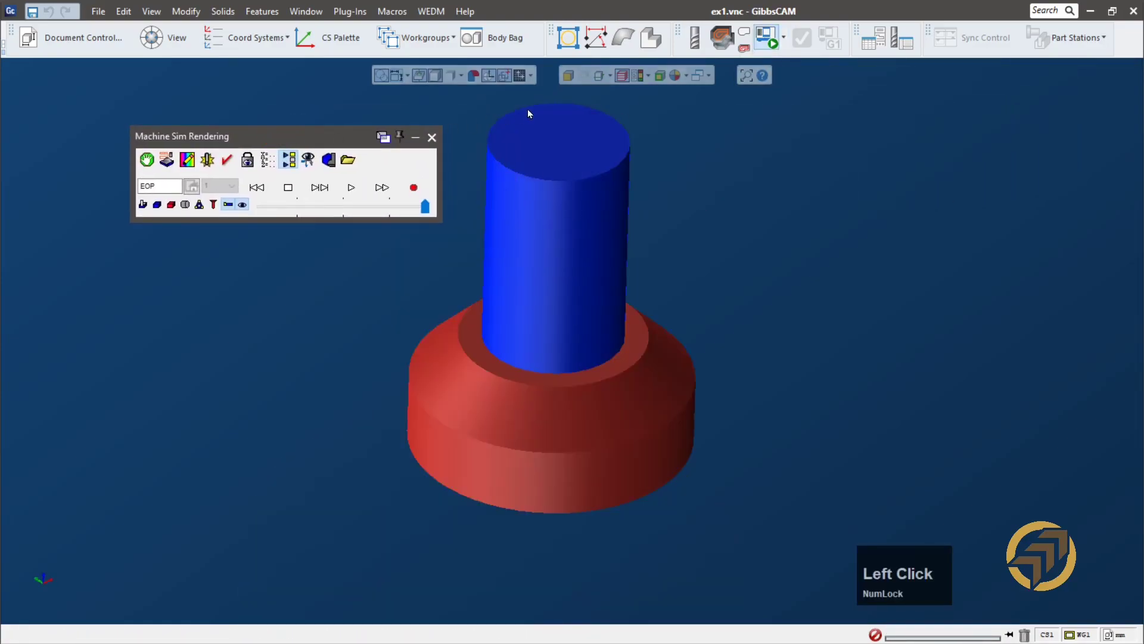
left_click(784, 37)
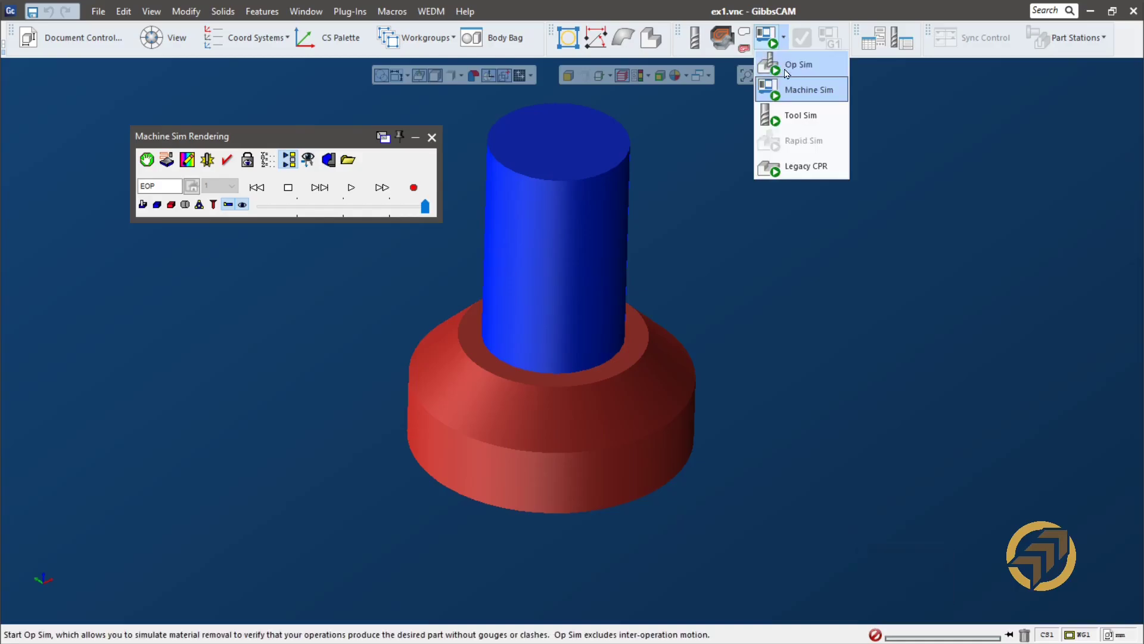
left_click(287, 245)
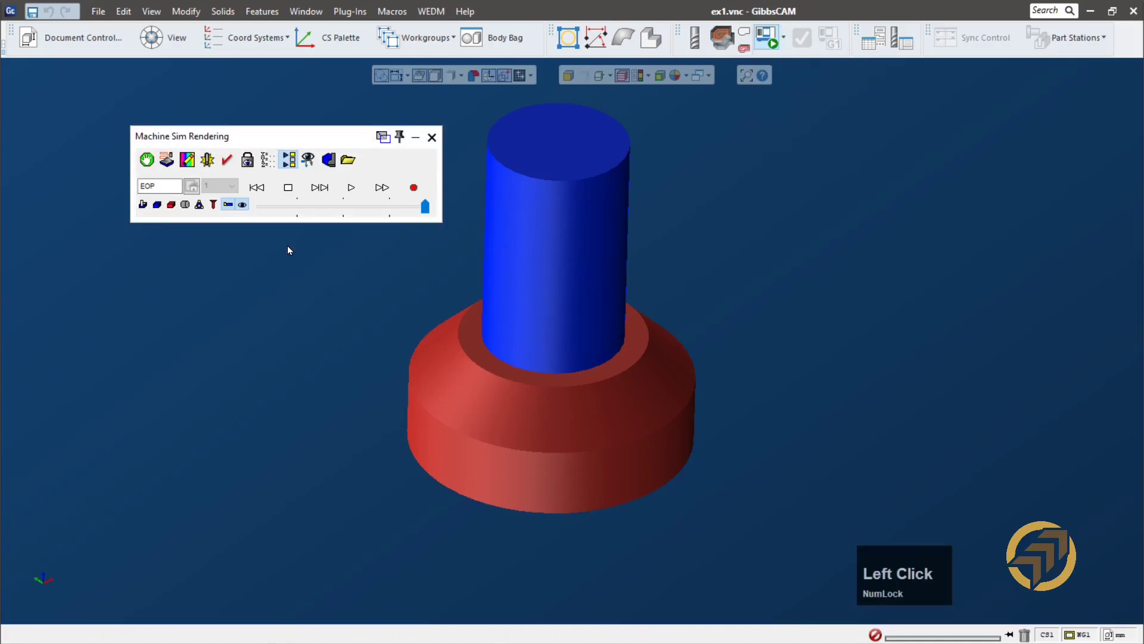
- Load the Brother MX140_MGT machine model from the application folder into the simulation
left_click(348, 160)
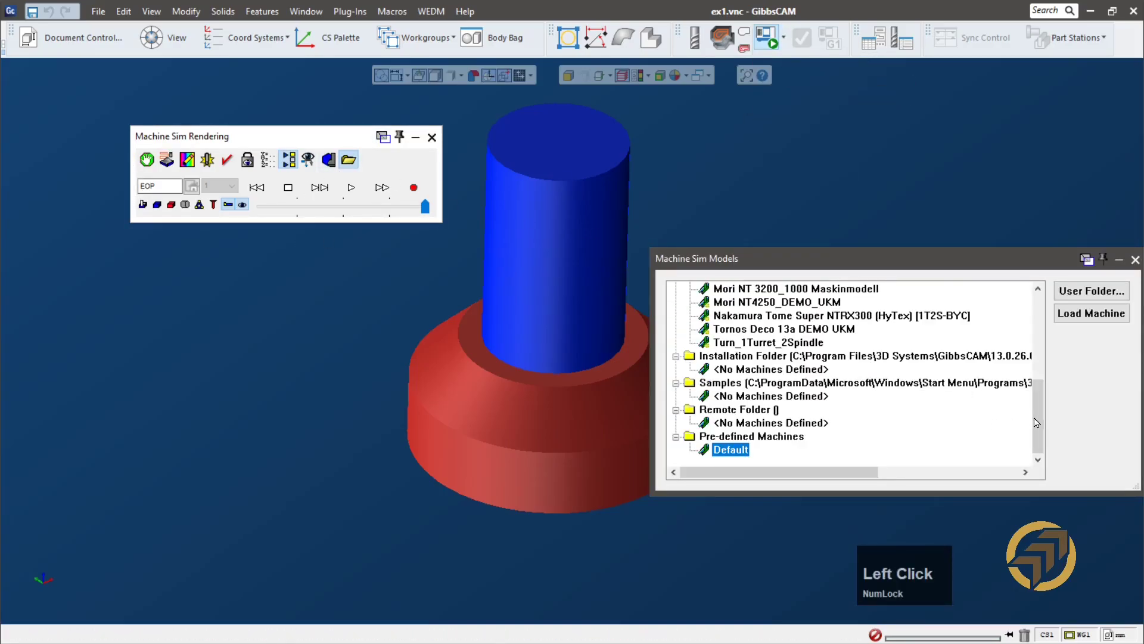
left_click(1045, 337)
left_click(799, 344)
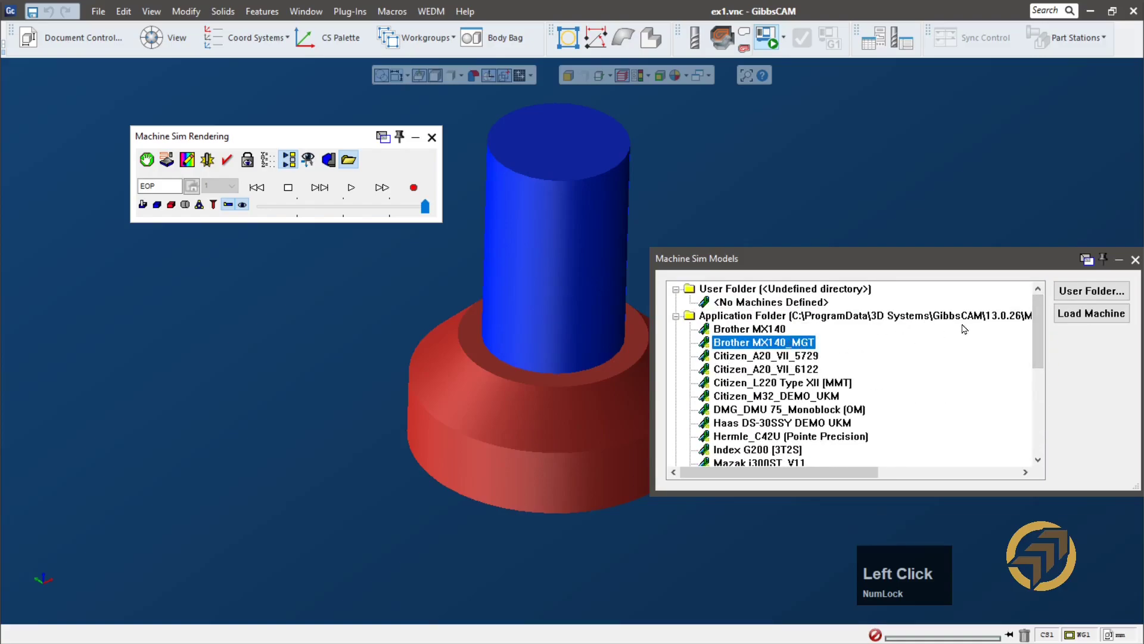
left_click(1097, 321)
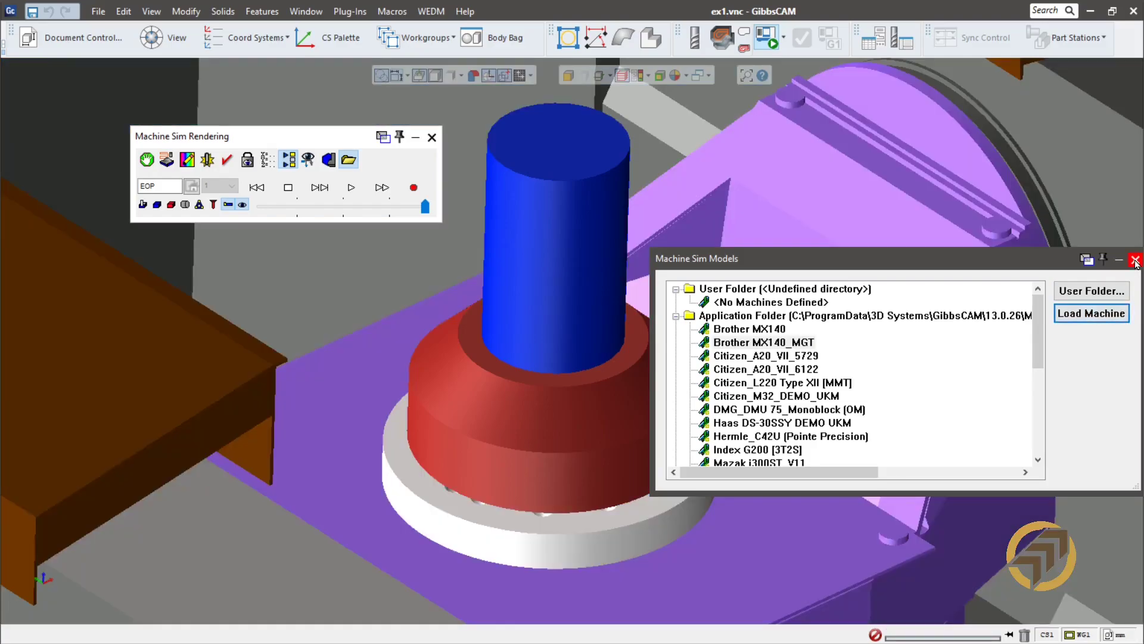
- Close the machine model list, inspect the stock and fixture on the loaded Brother machine, and close Machine Sim
left_click(1135, 261)
scroll(779, 410, "up", 4)
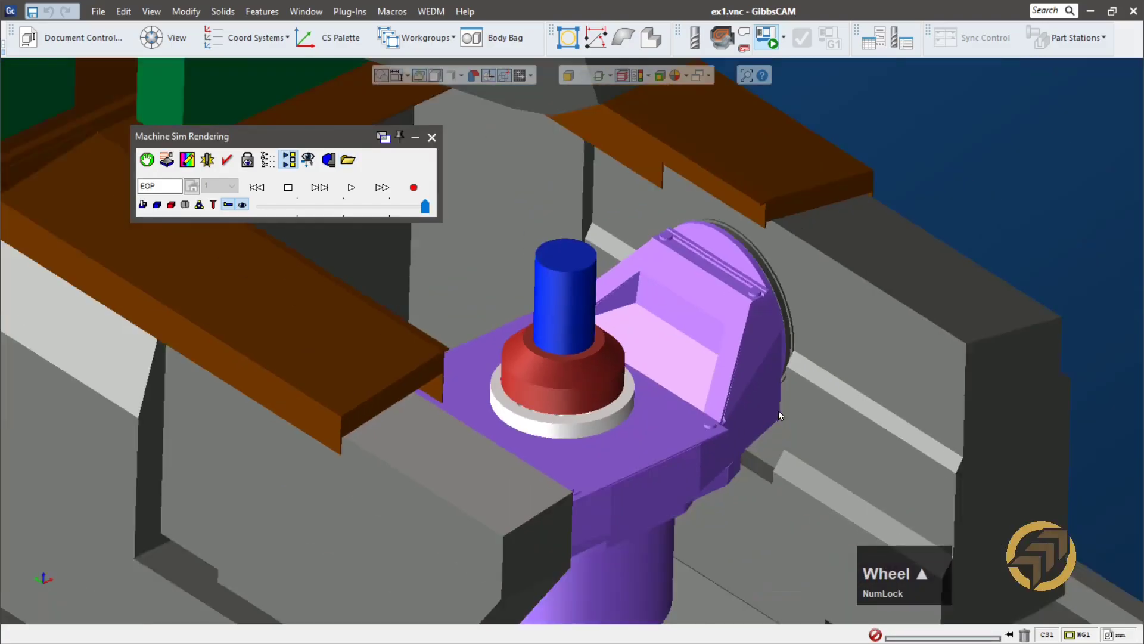
middle_click_drag(621, 531, 324, 474)
scroll(632, 345, "up", 3)
middle_click_drag(567, 347, 616, 325)
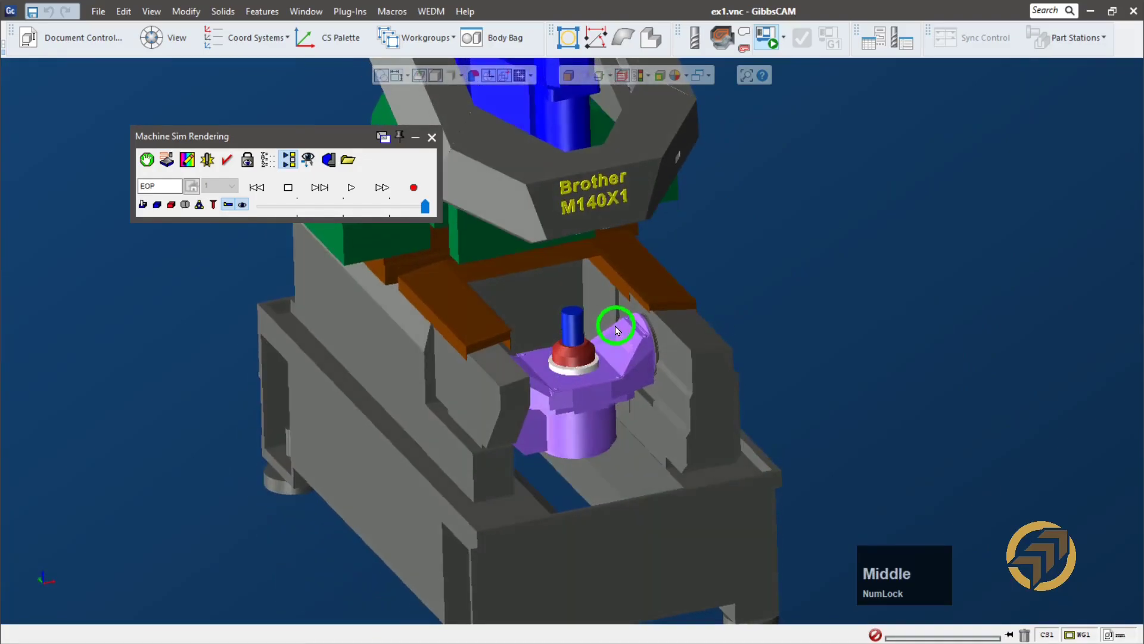
scroll(555, 274, "down", 3)
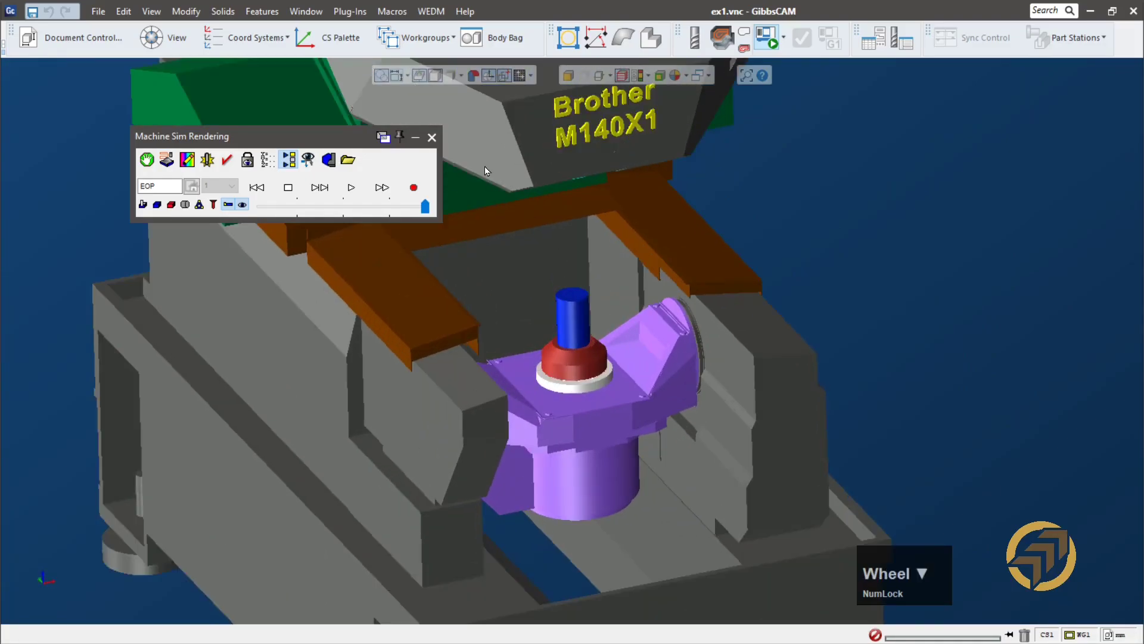
left_click(434, 142)
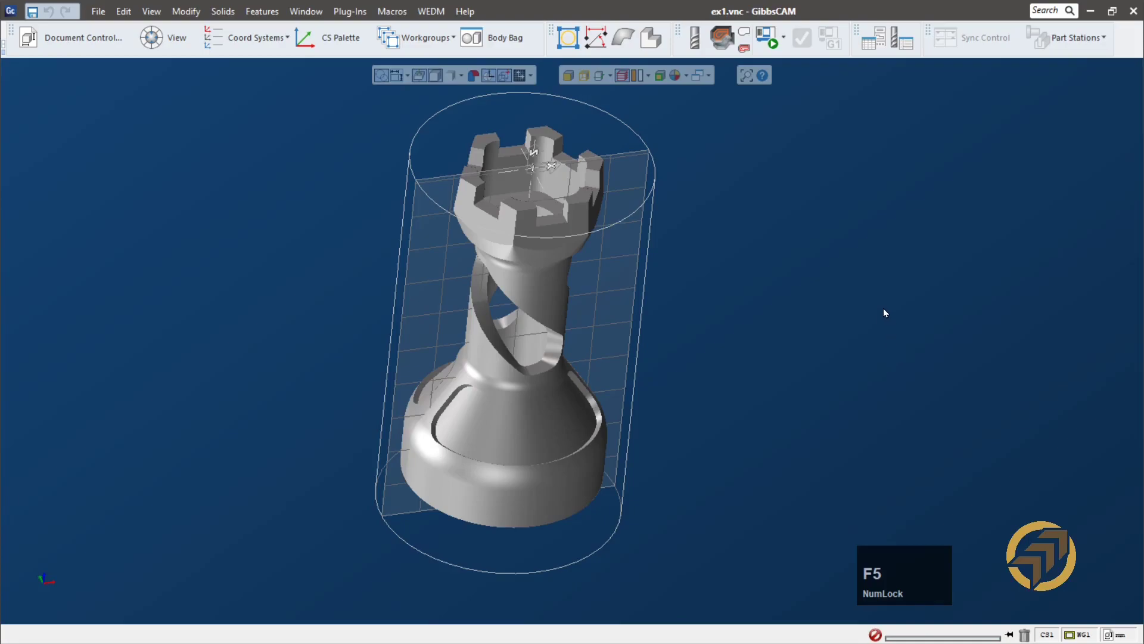
- Show the tool and process lists and open the definition of turning tool 1
left_click(475, 204)
middle_click_drag(638, 309, 654, 232)
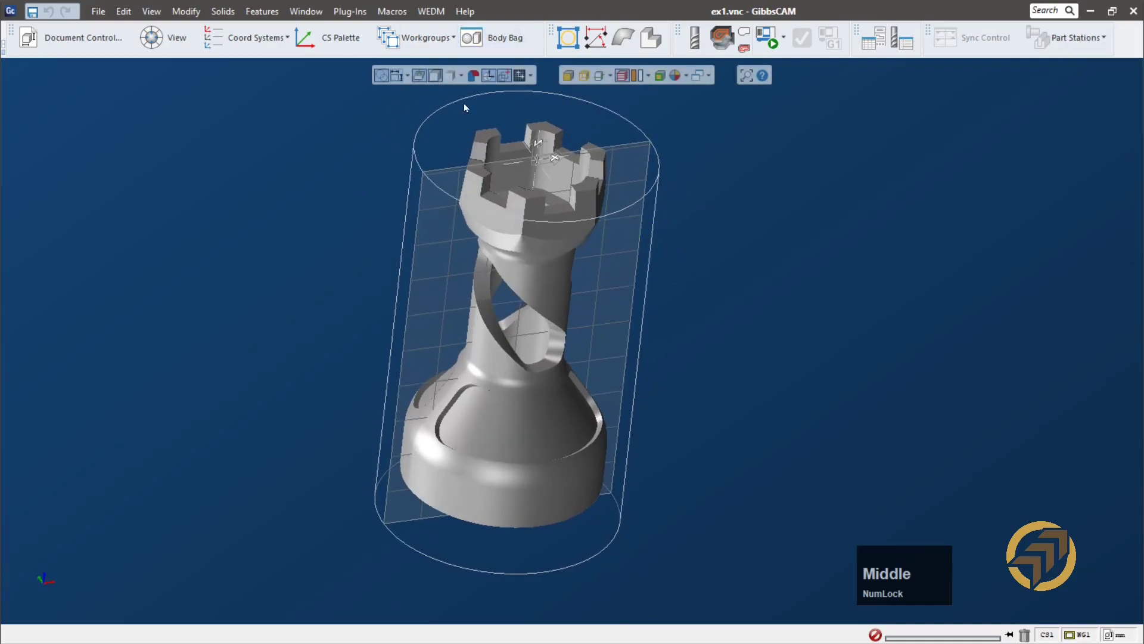
left_click(695, 38)
left_click(723, 41)
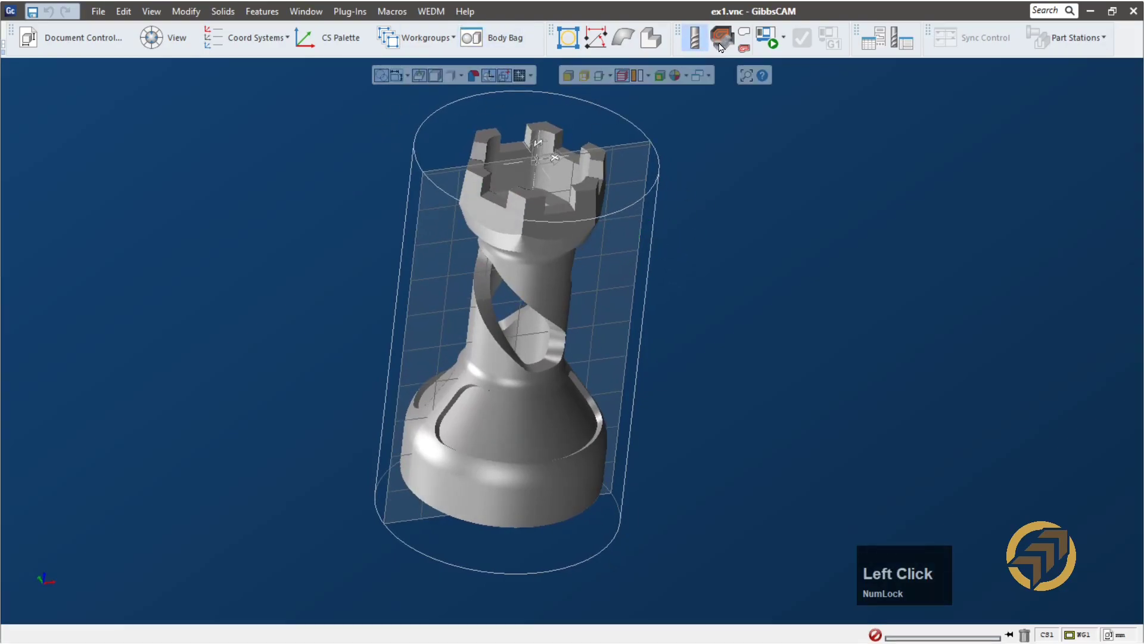
scroll(41, 100, "down", 1)
left_click(27, 97)
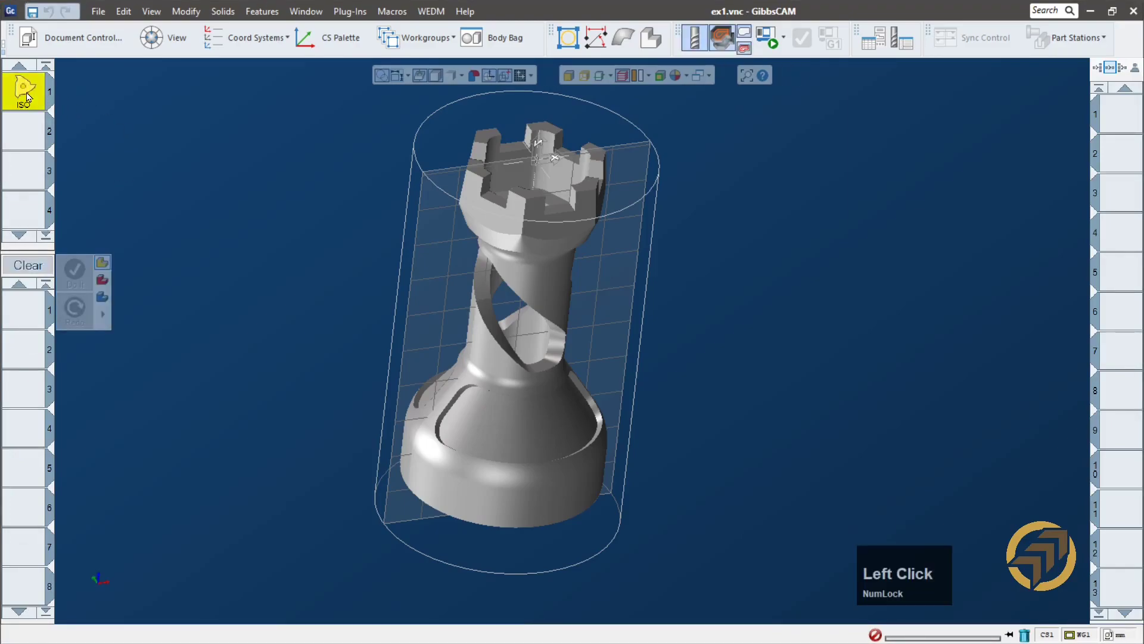
left_click_drag(680, 332, 464, 77)
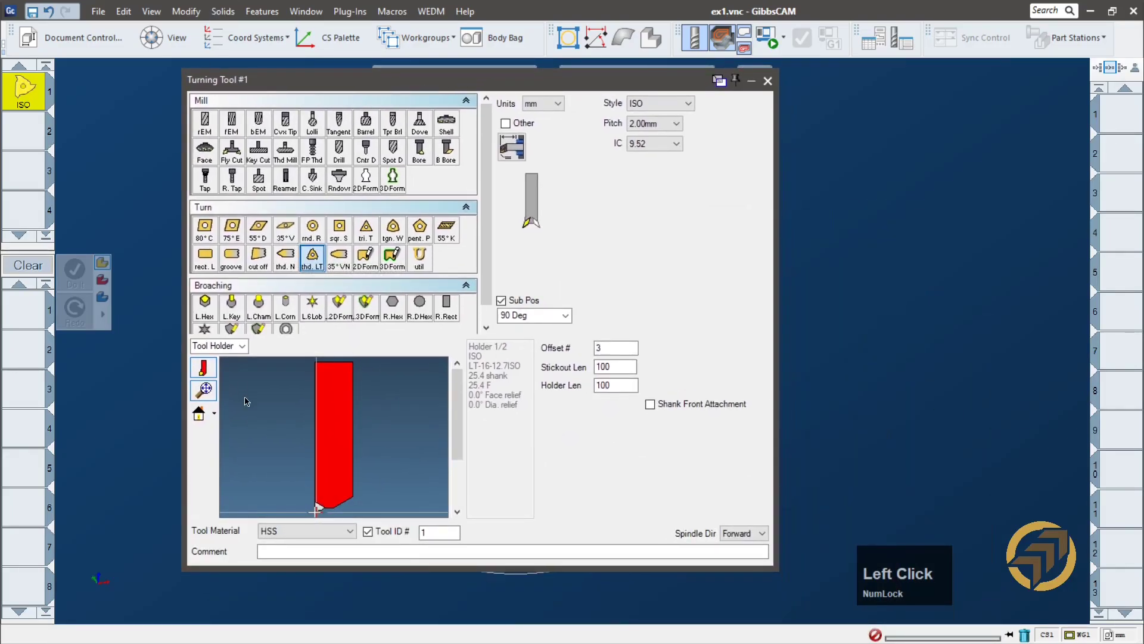
- Make tool 1 an 80° C turning insert with a 0.80 mm tip radius and 12.70 mm inscribed diameter
left_click(206, 236)
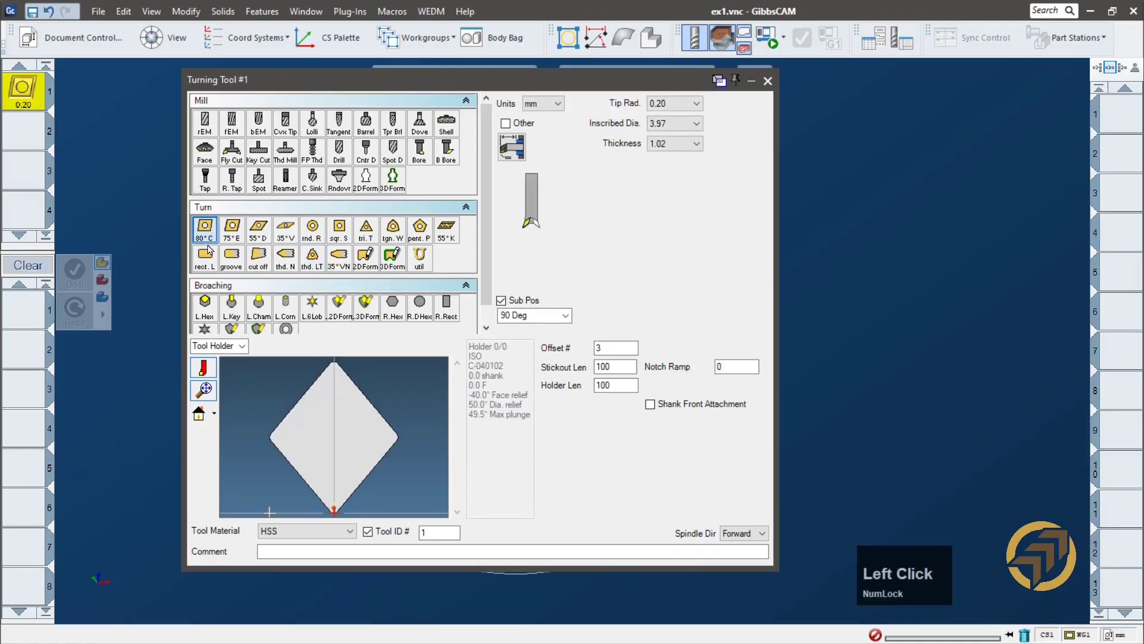
left_click(693, 105)
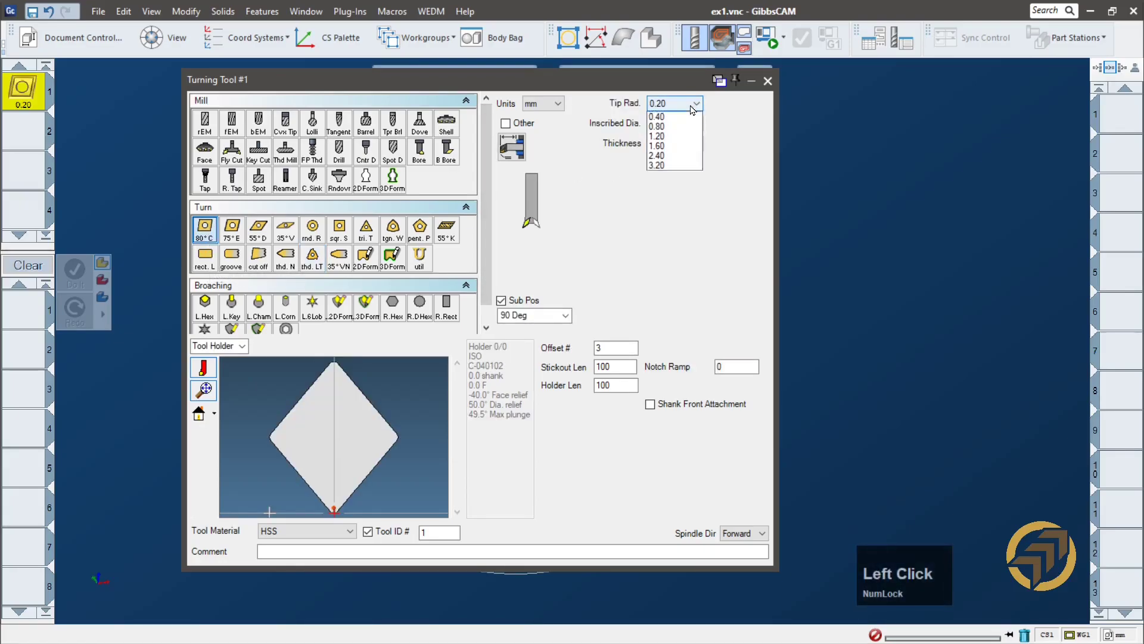
left_click(679, 117)
left_click(683, 105)
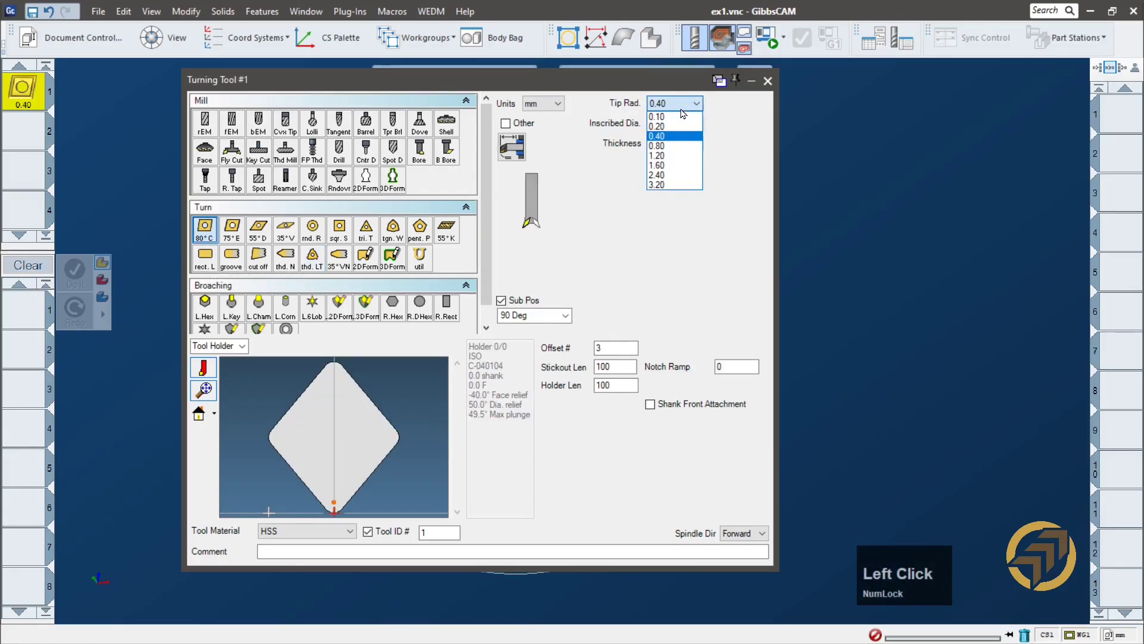
left_click(659, 146)
left_click(696, 124)
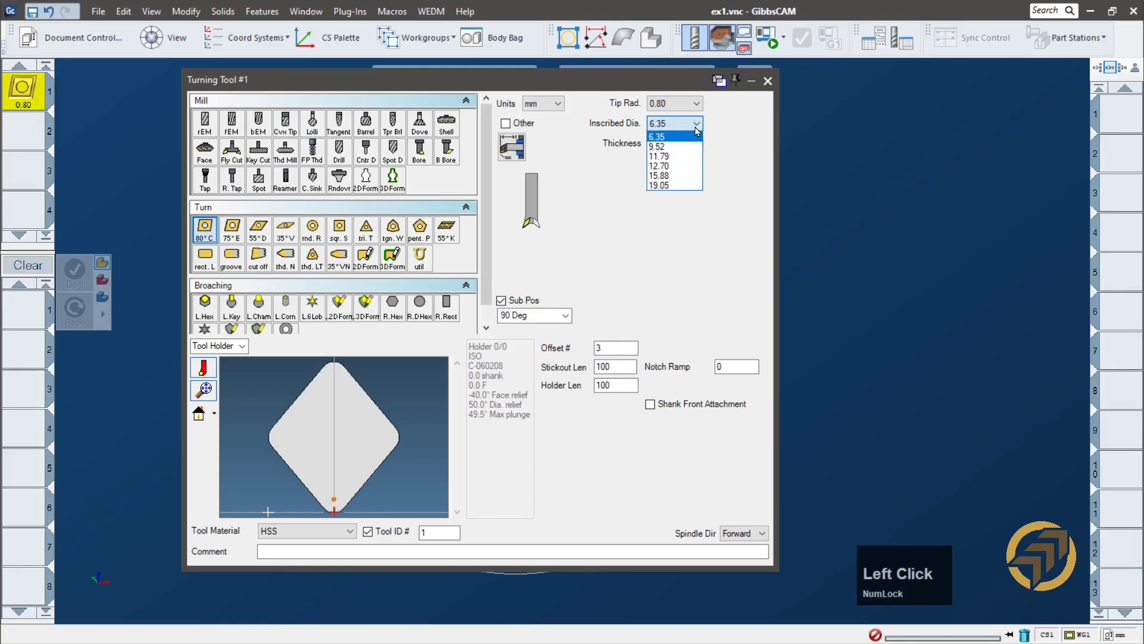
left_click(679, 166)
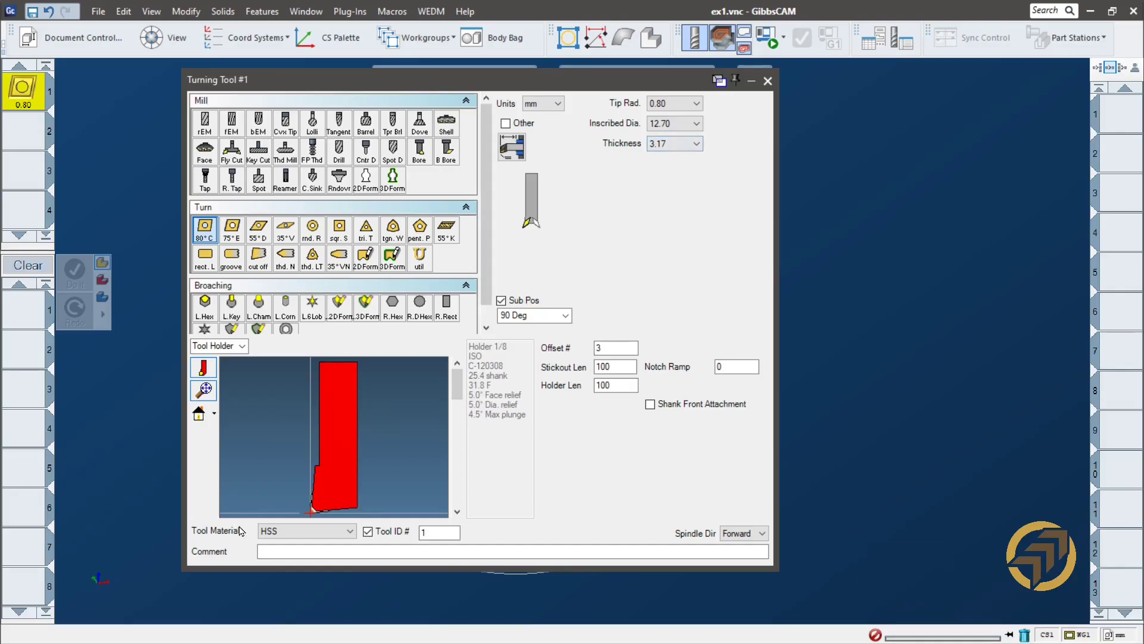
- Set tool 1's stickout length and holder length to 150 mm each
left_click(622, 366)
type("1")
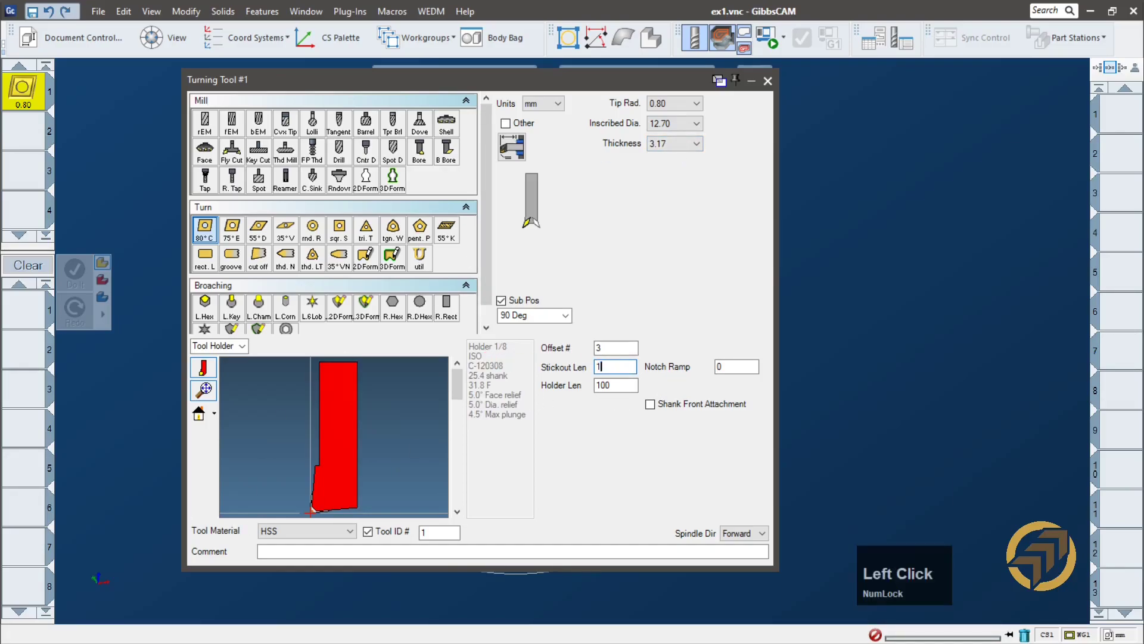
left_click(616, 385)
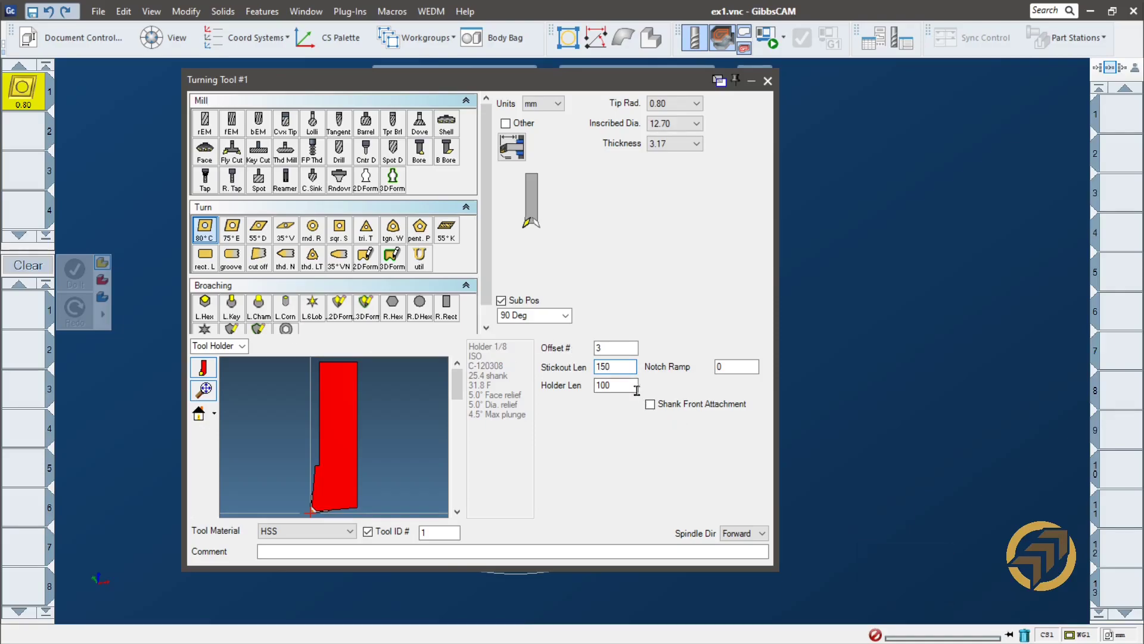
type("150")
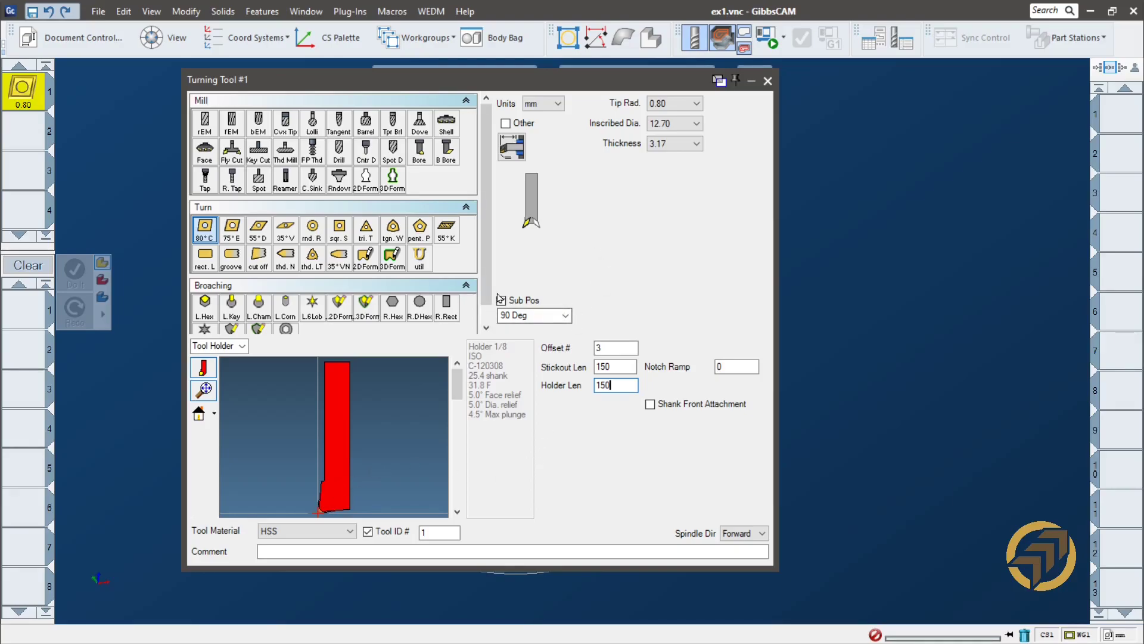
- Set tool 1's sub position to 0 Deg and close the tool definition
left_click(566, 318)
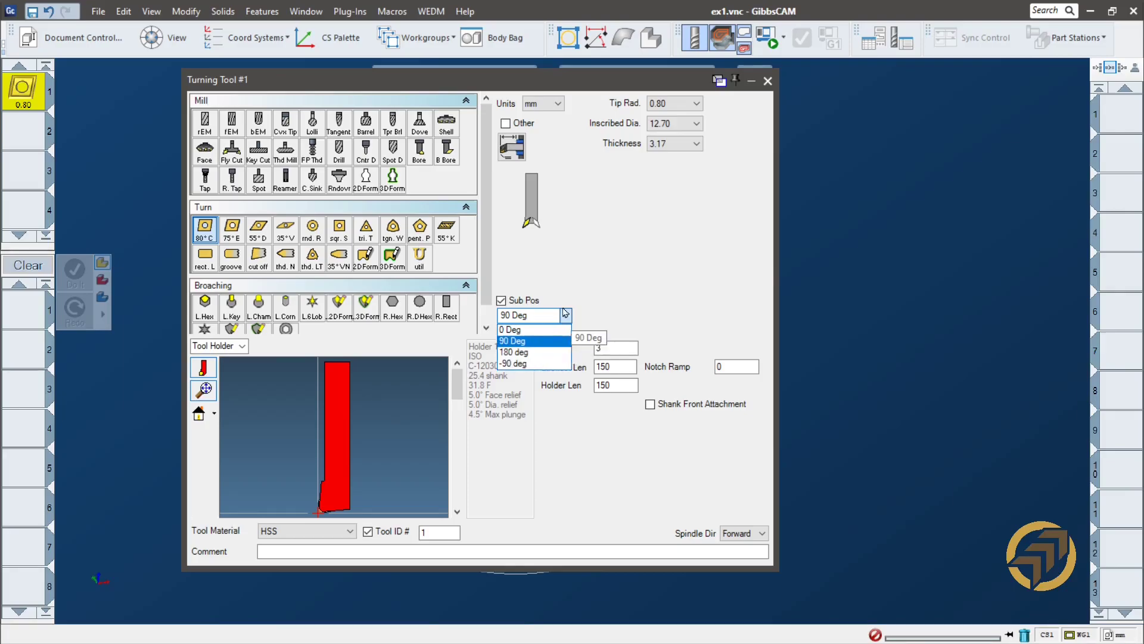
left_click(580, 274)
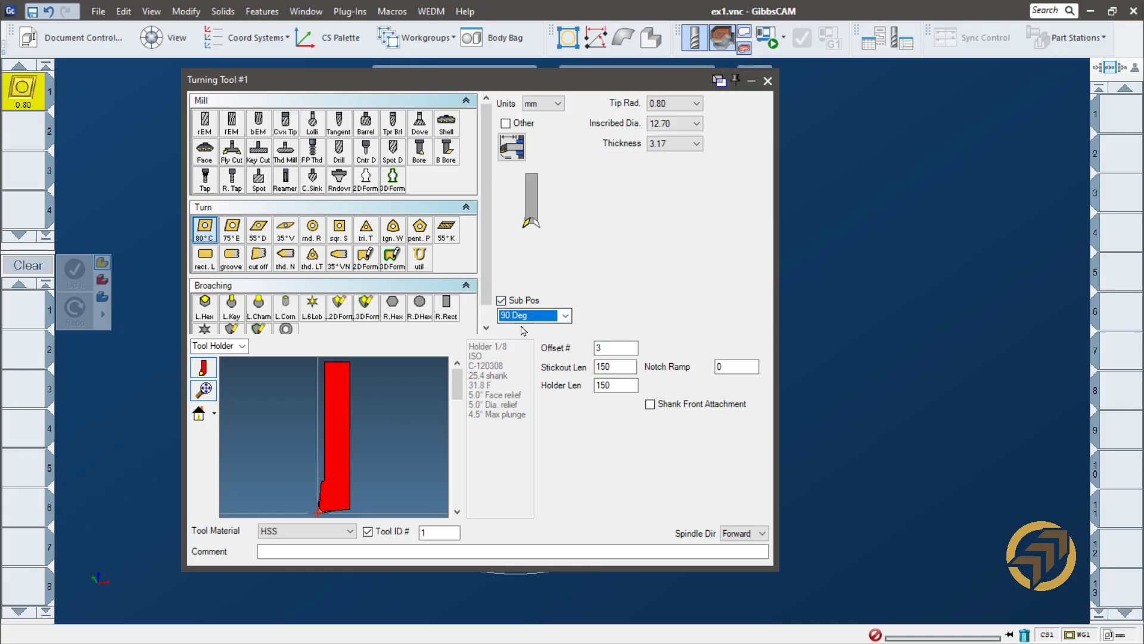
left_click(567, 317)
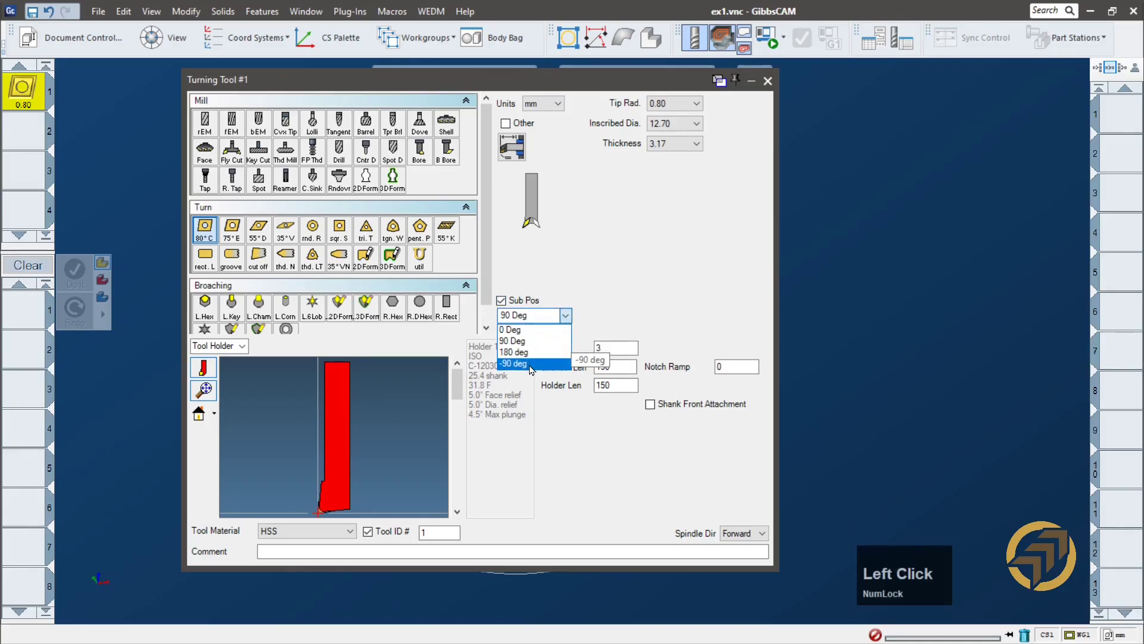
left_click(529, 349)
left_click(565, 317)
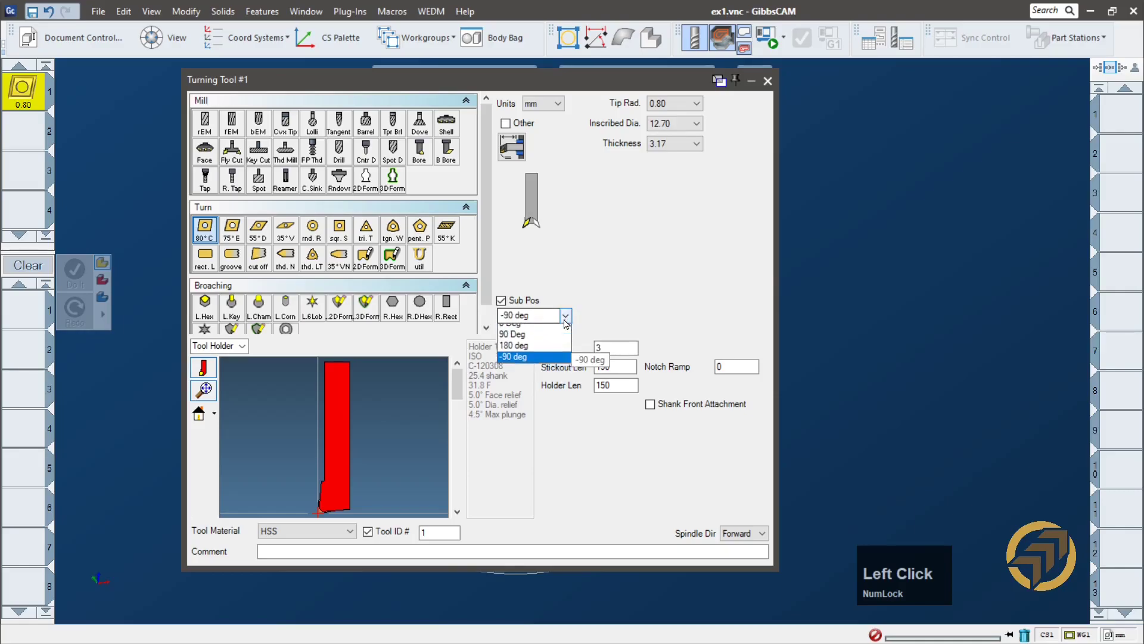
left_click(526, 330)
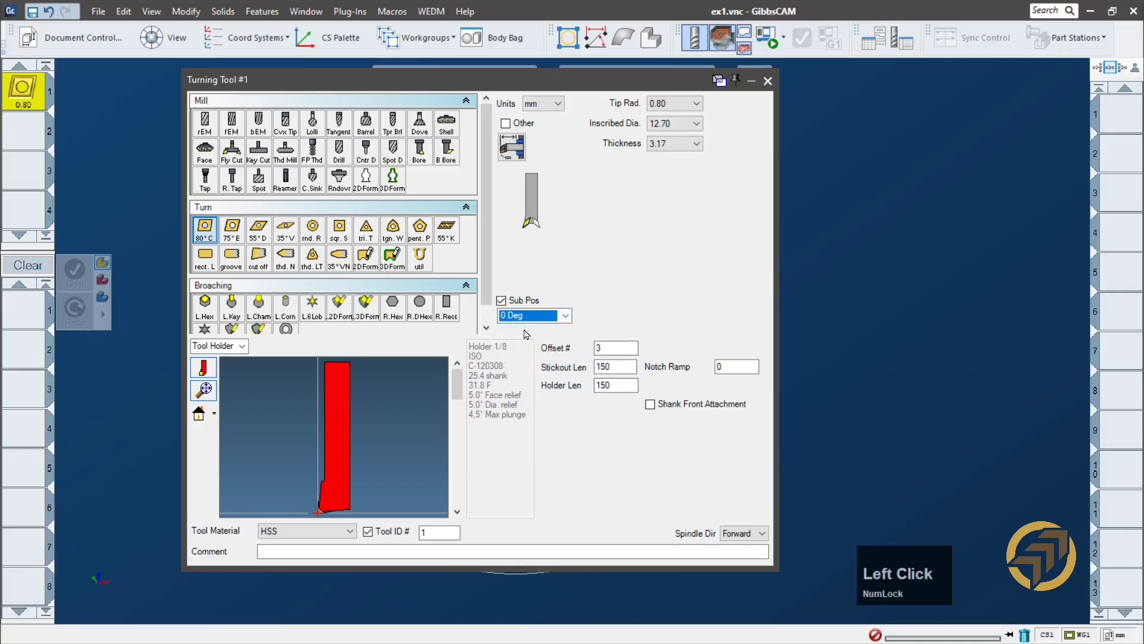
left_click(574, 268)
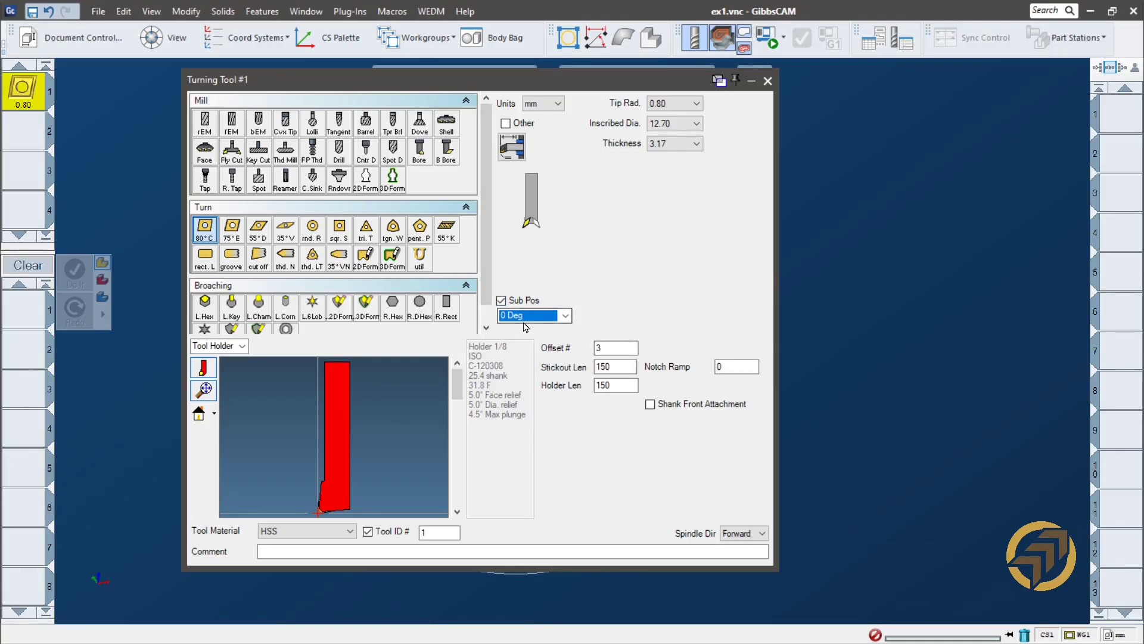
left_click(736, 221)
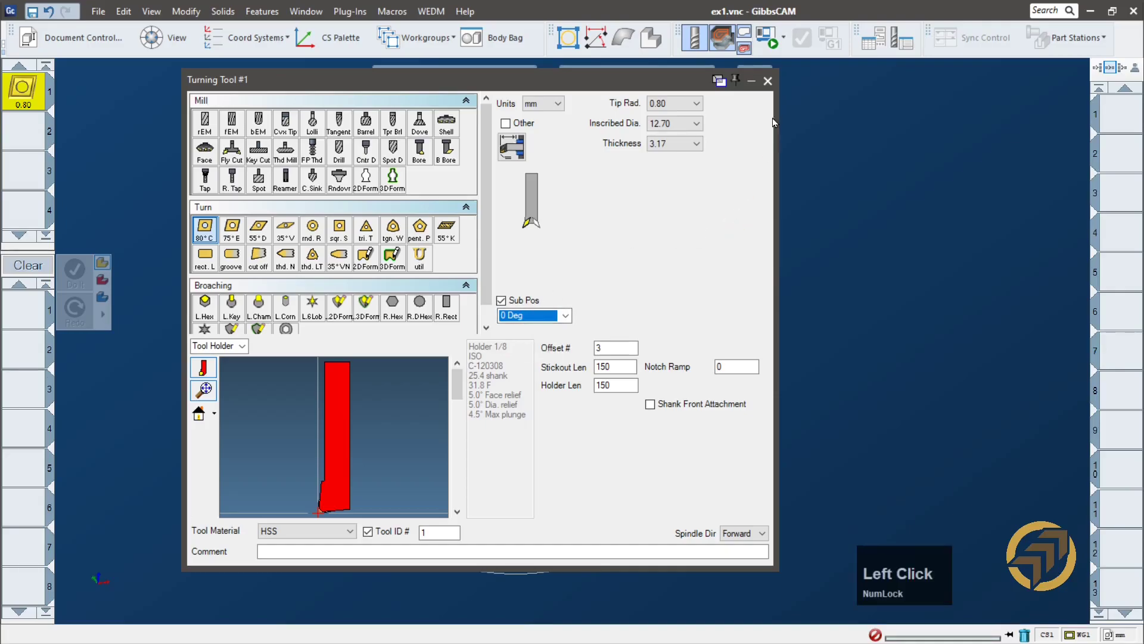
left_click(768, 81)
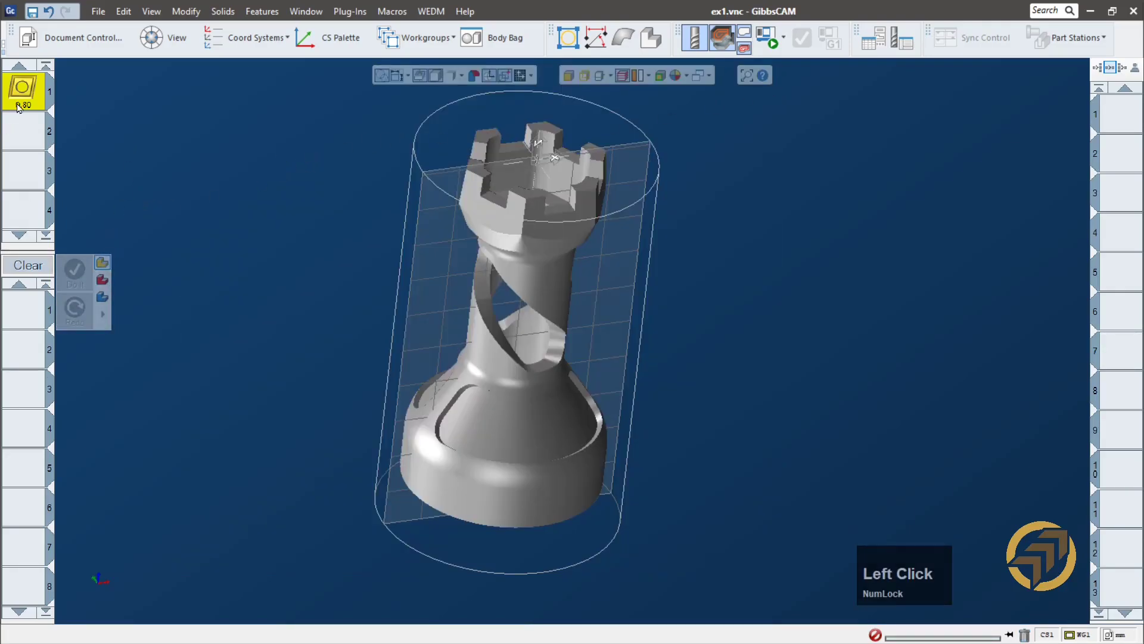
- Create a turning Contour process with tool 1 and show the rook lengthwise in the ZX plane beside the process dialog
left_click_drag(21, 89, 28, 320)
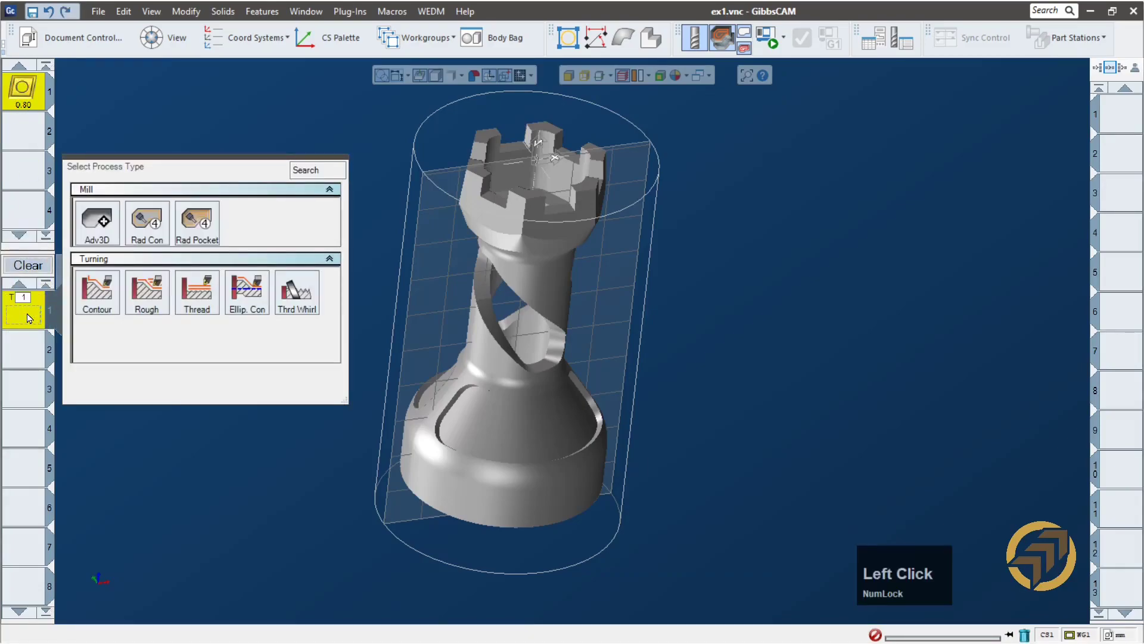
left_click(98, 290)
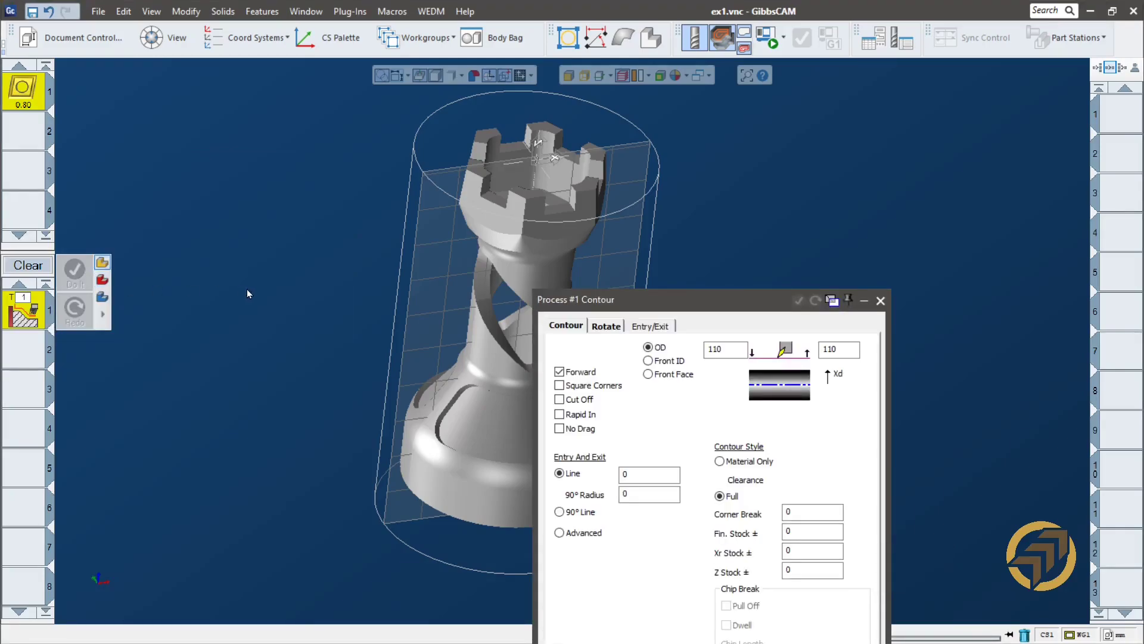
left_click_drag(765, 305, 795, 207)
mouse_move(98, 584)
left_click(87, 557)
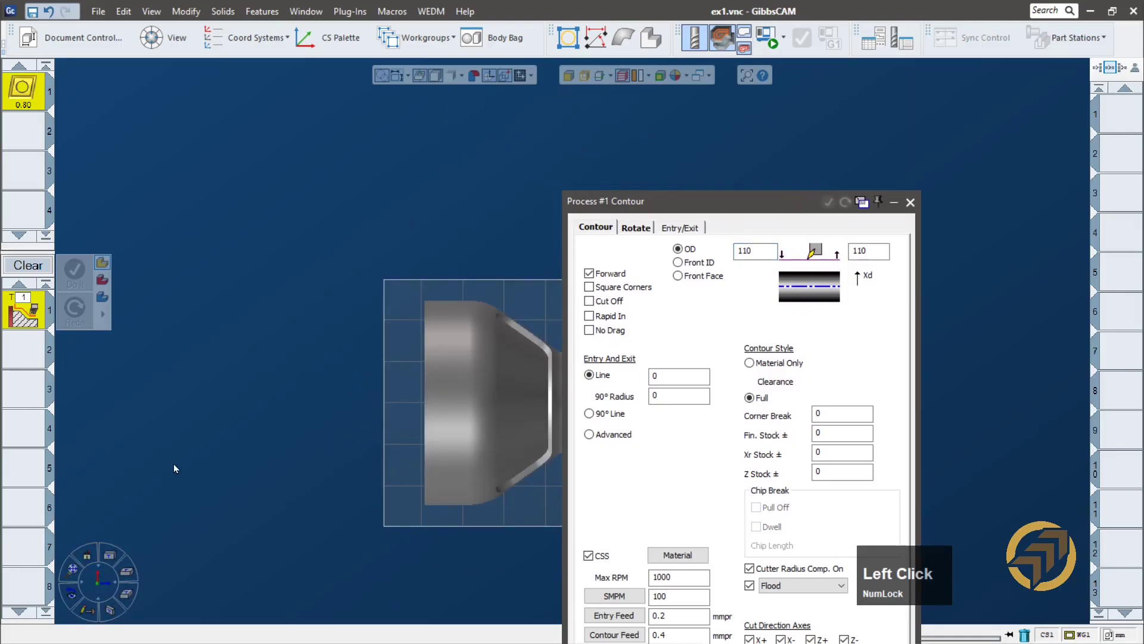
left_click_drag(759, 200, 876, 99)
left_click_drag(575, 210, 334, 161, "ctrl")
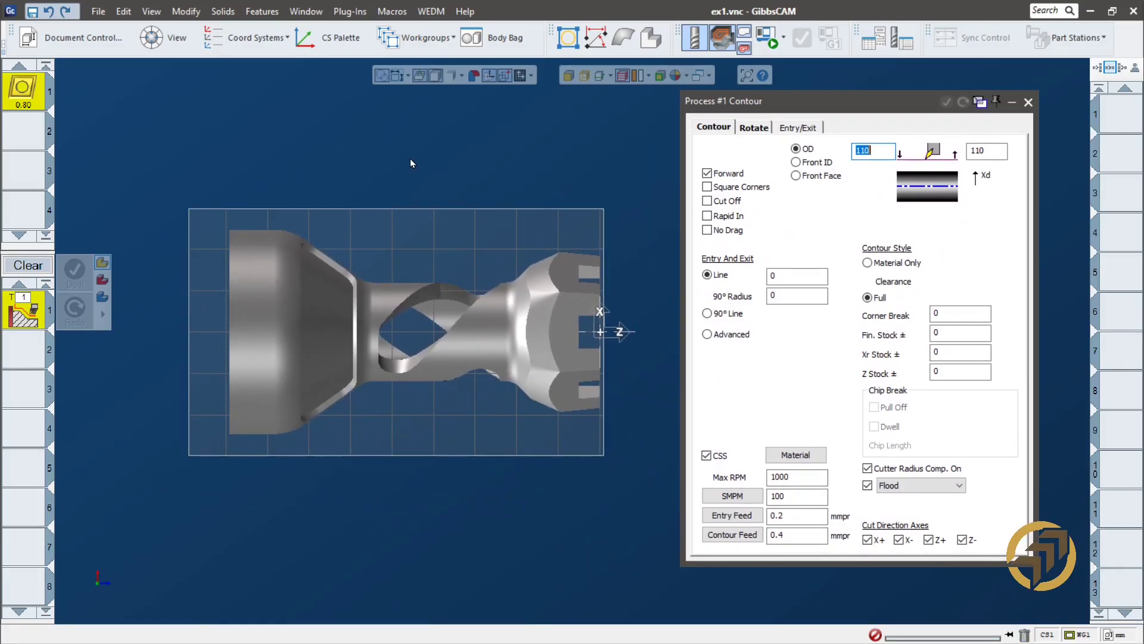
- Check the holder angle and sub position in the Contour process's rotation settings, and return to the contour settings
left_click(755, 128)
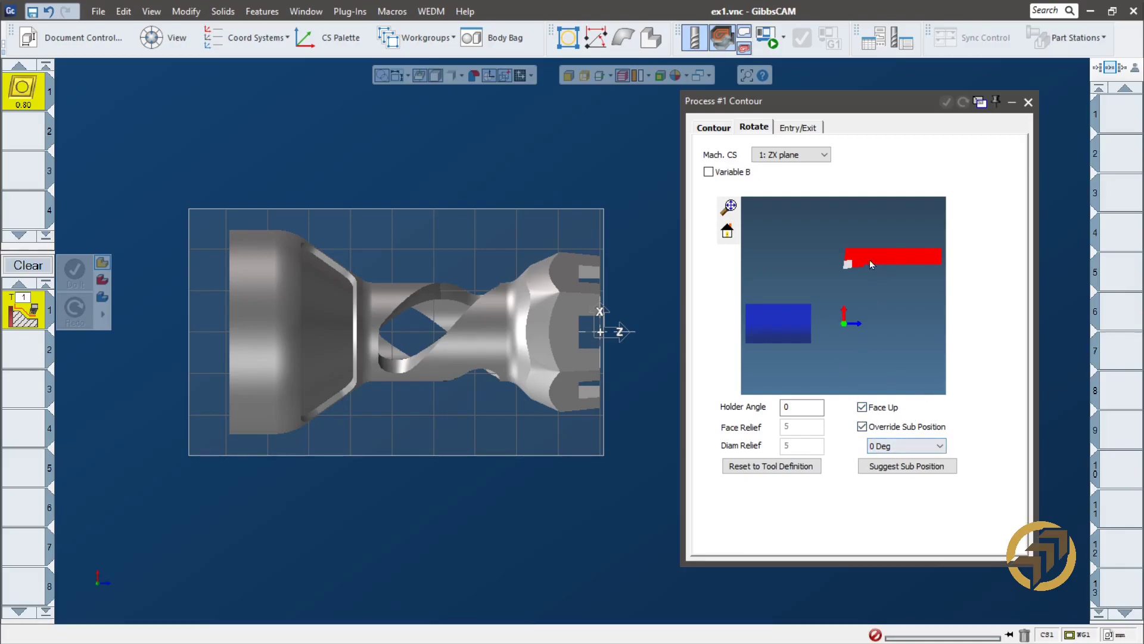
left_click(694, 128)
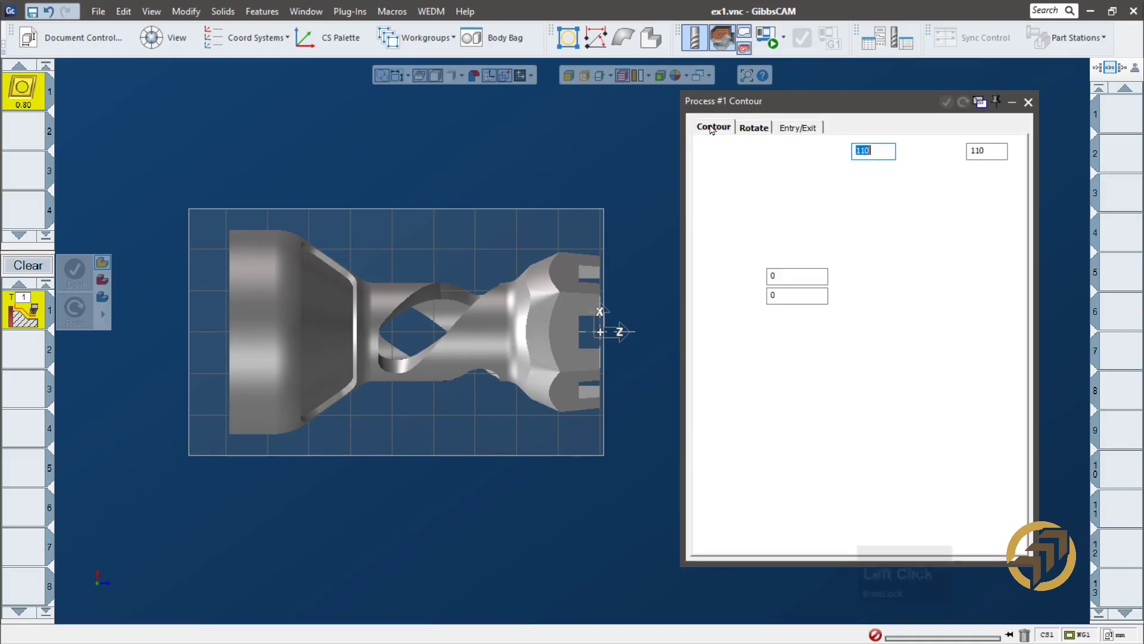
- Turn on the Profiler to show the rook's turning profile in the ZX plane, focusing on its crown end
left_click(584, 111)
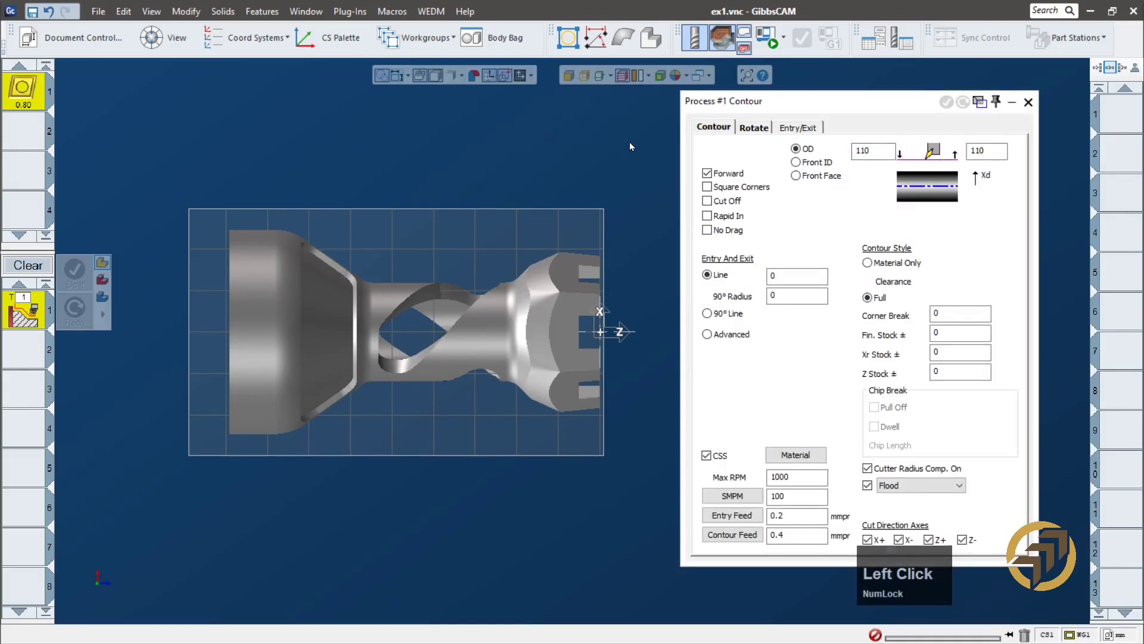
left_click(612, 76)
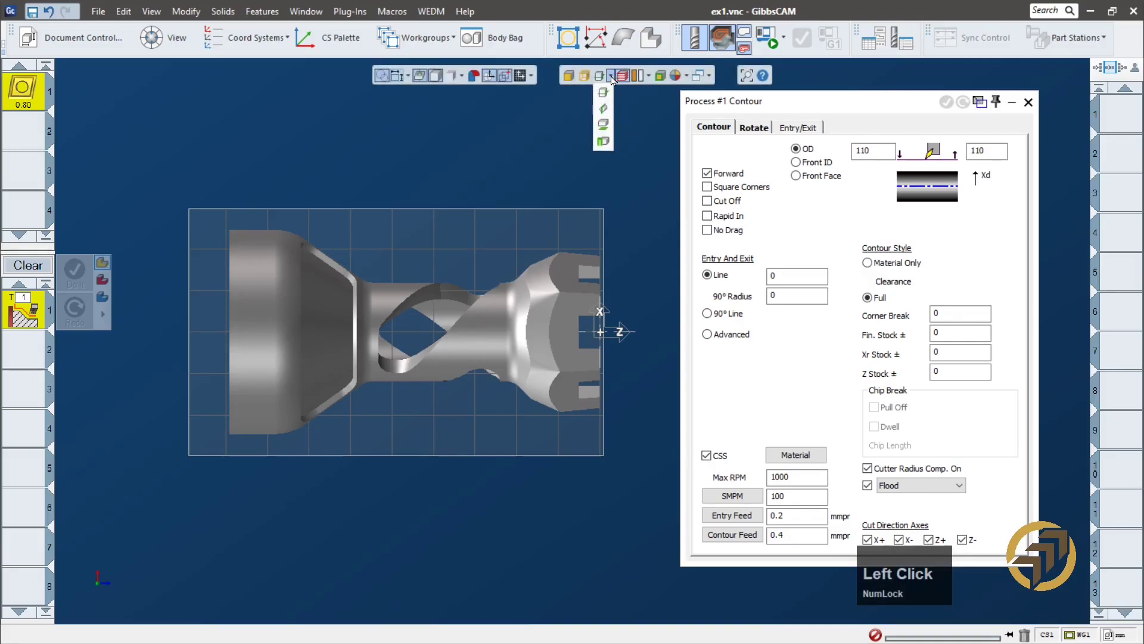
left_click(603, 111)
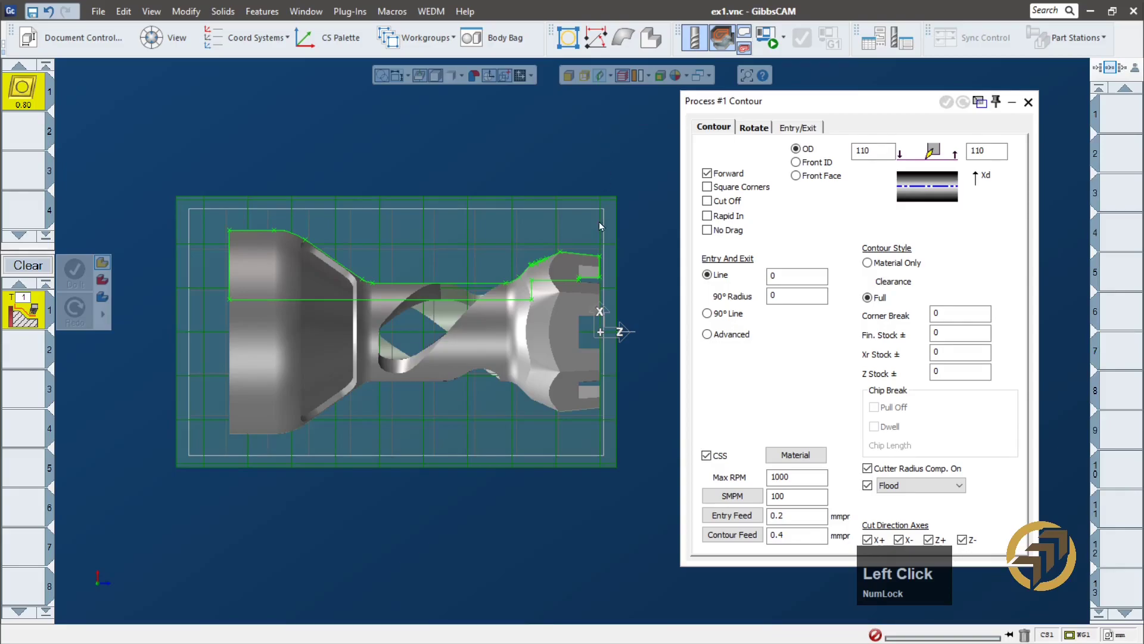
scroll(619, 252, "up", 5)
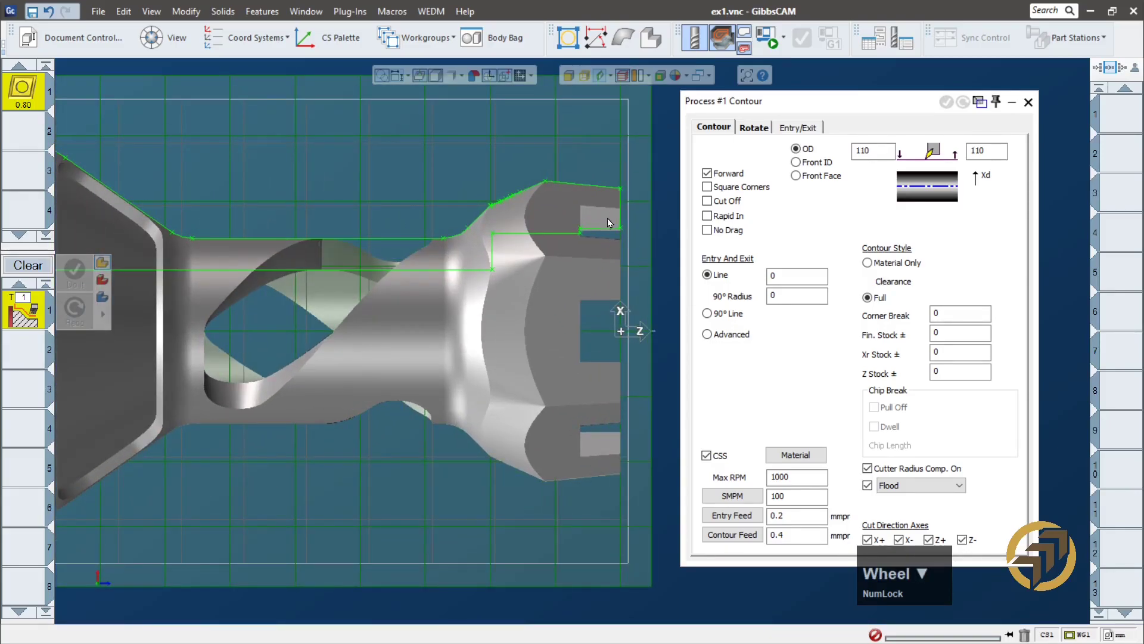
left_click(524, 268, "ctrl")
scroll(495, 285, "up", 2)
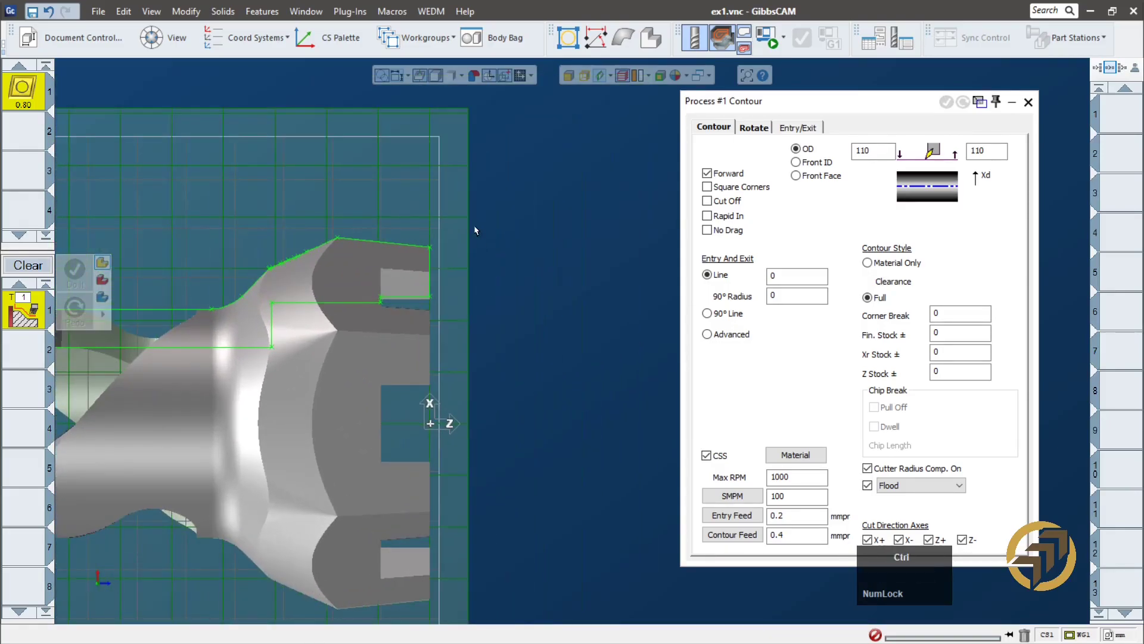
- Set the Contour process to Front Face with entry and exit clearances of 10 mm
scroll(480, 263, "up", 1)
scroll(480, 262, "down", 1)
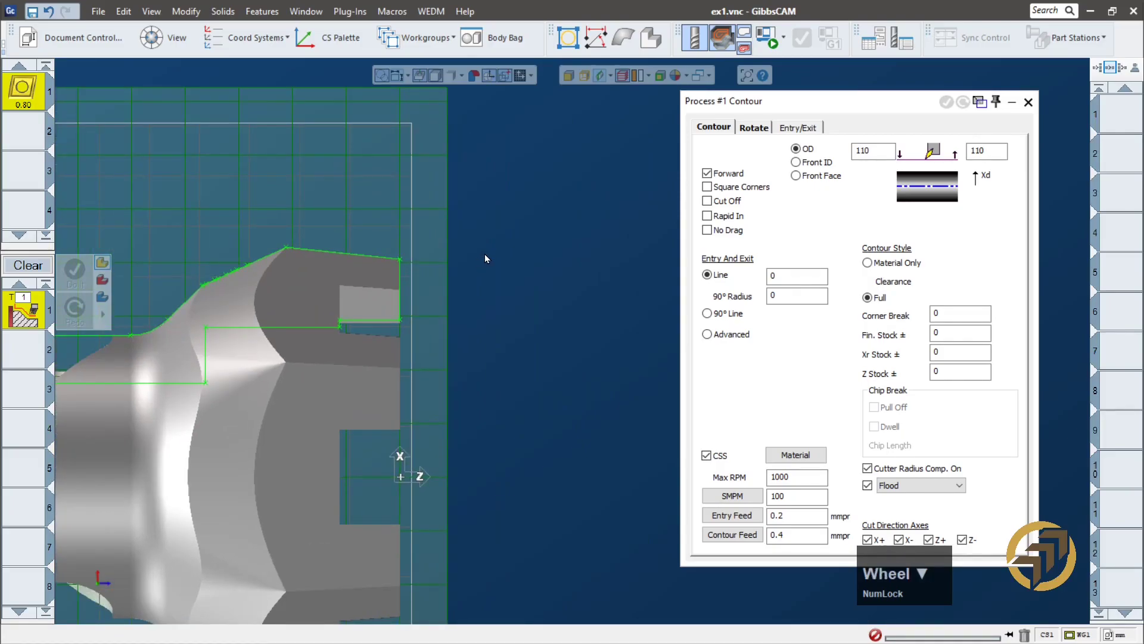
left_click(812, 180)
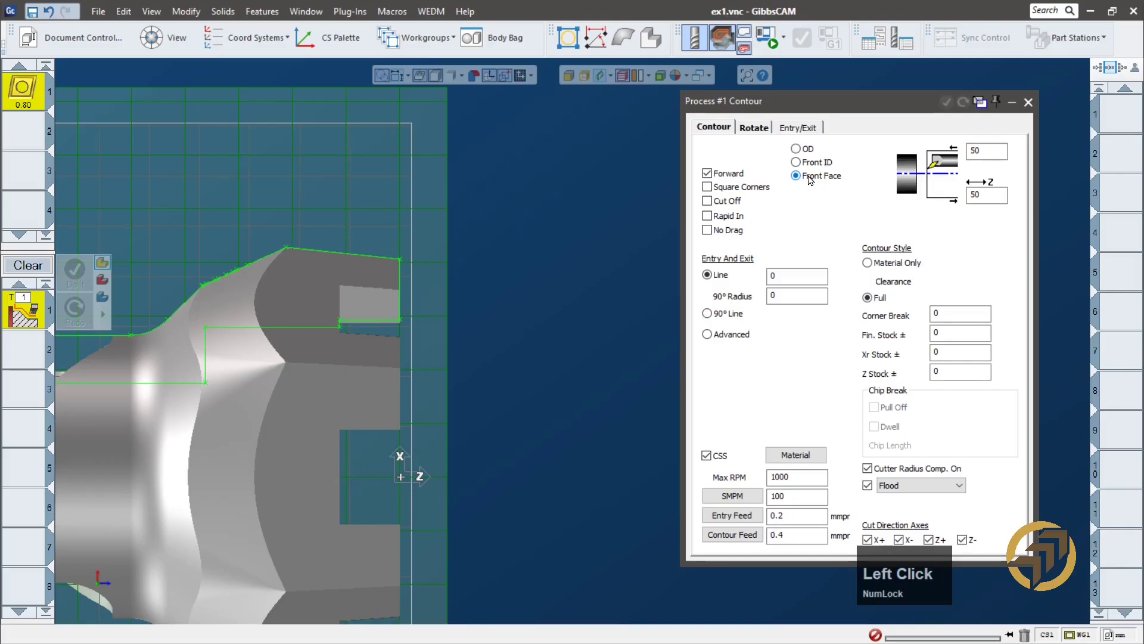
left_click(974, 152)
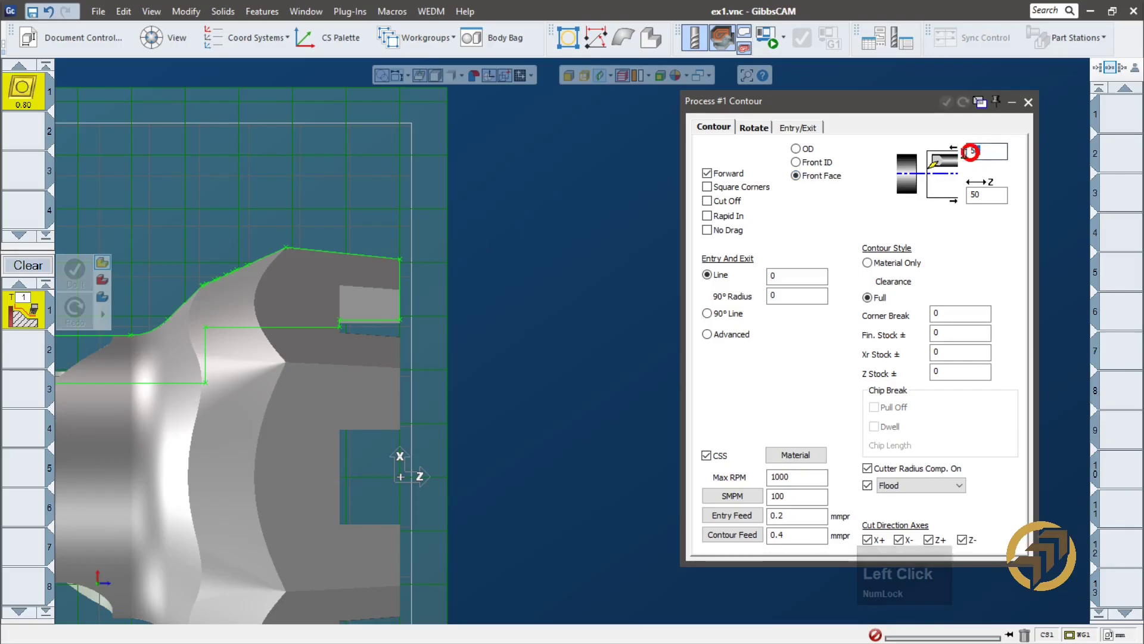
type("10")
key("Tab")
type("10")
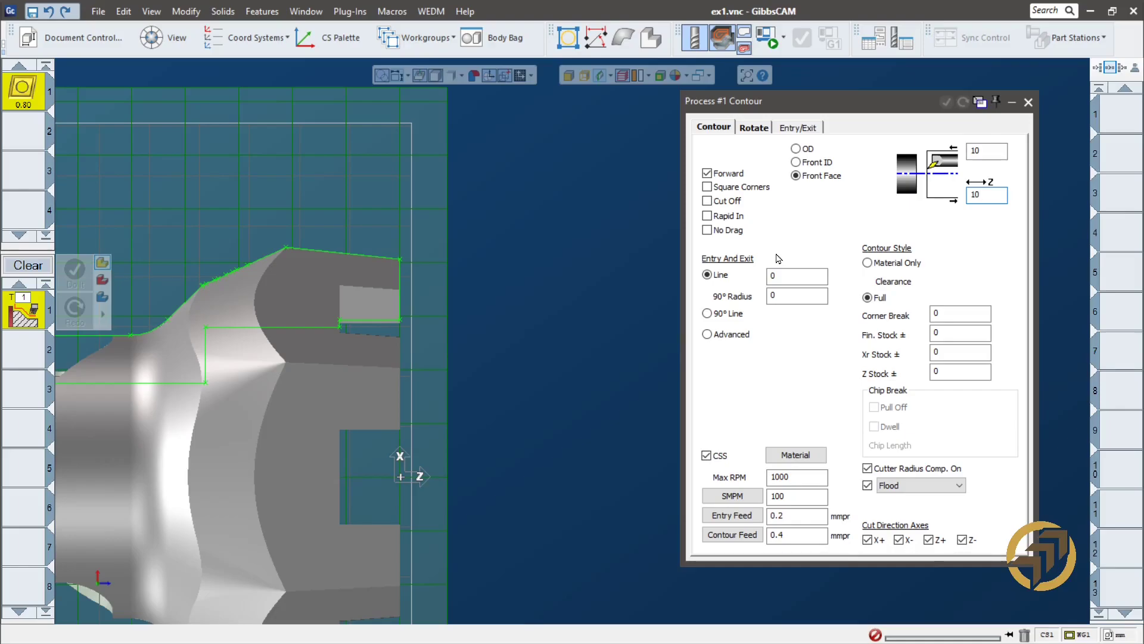
- Create a facing operation along the crown's end-face line, extending the cut from beyond the stock's outer diameter to the part axis
left_click(401, 275)
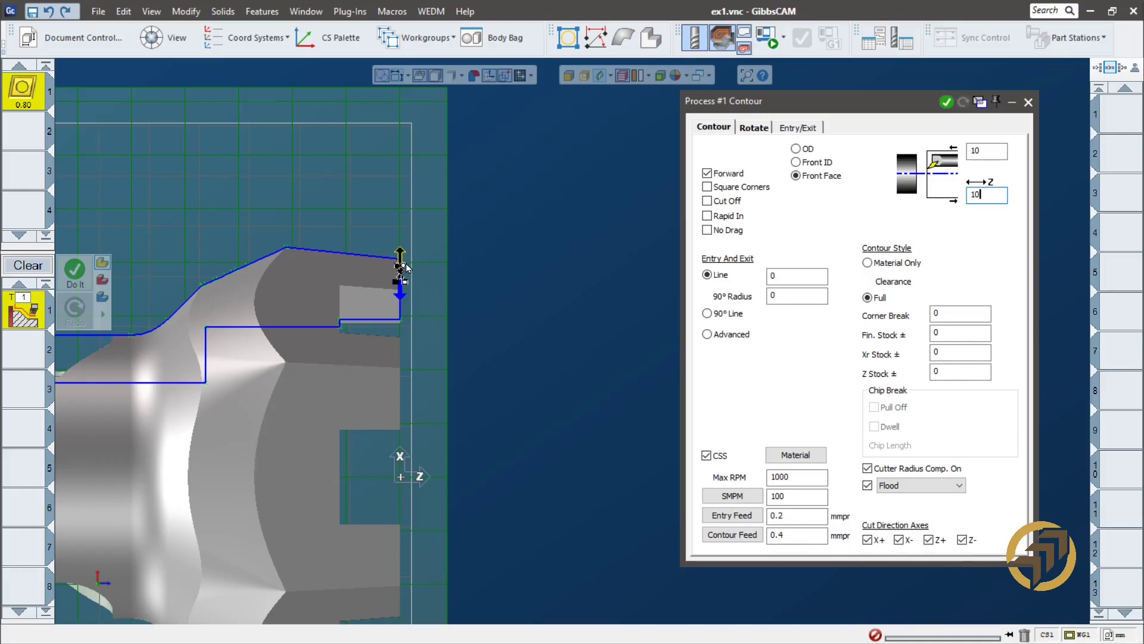
mouse_move(402, 267)
left_mouse_down()
mouse_move(415, 231)
mouse_move(405, 102)
left_mouse_up()
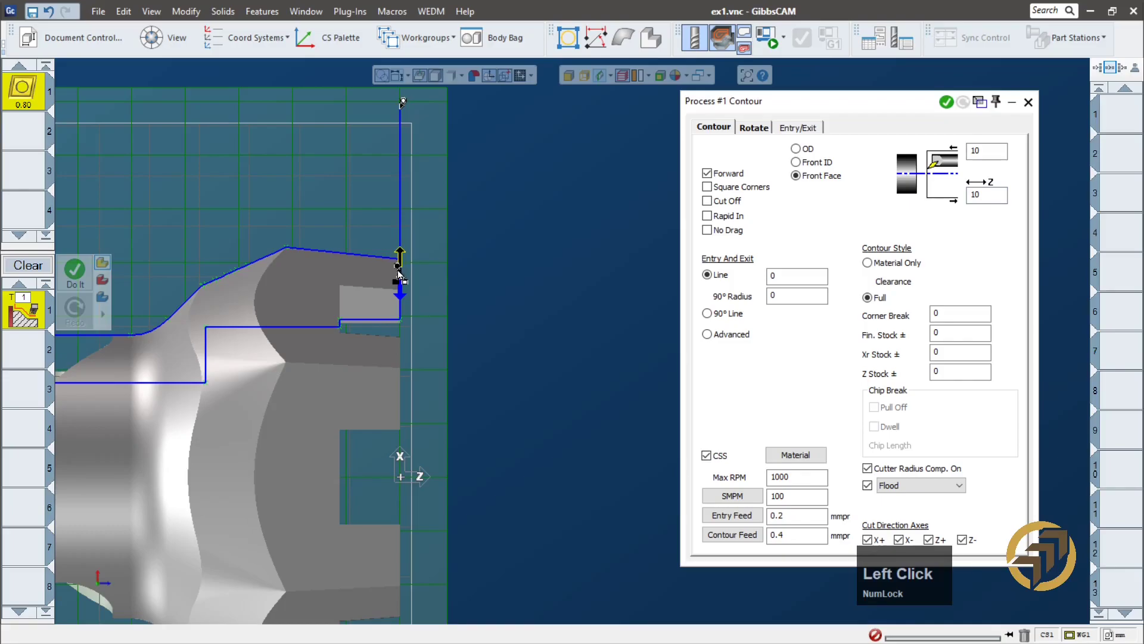
mouse_move(398, 271)
left_mouse_down()
mouse_move(401, 467)
mouse_move(383, 468)
mouse_move(398, 476)
left_mouse_up()
right_click(403, 102)
left_click(439, 113)
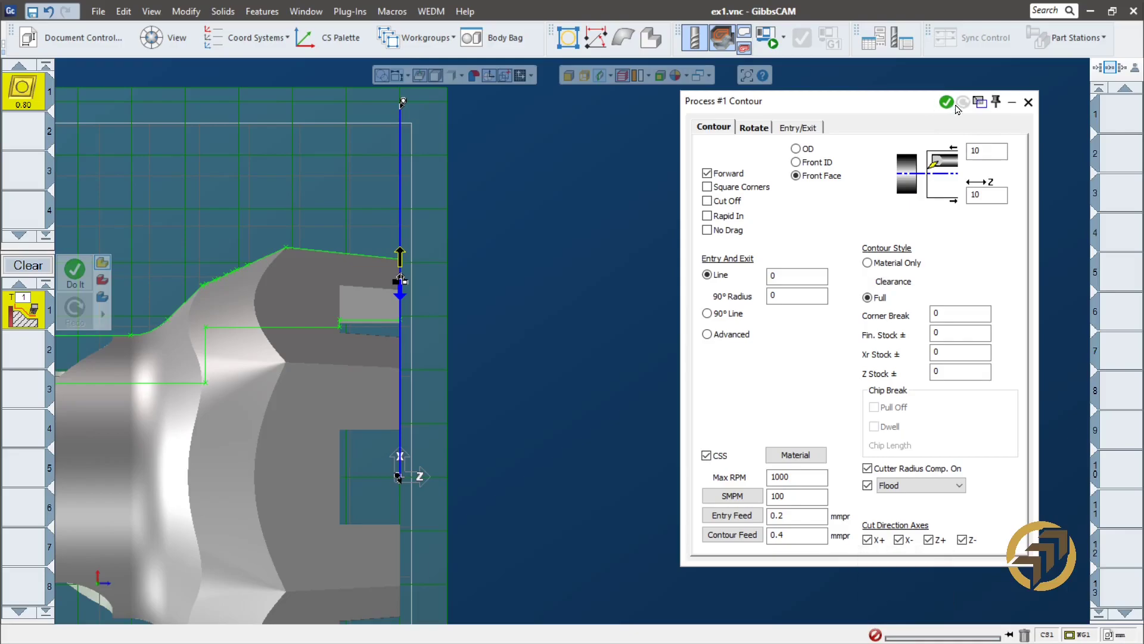
left_click(947, 102)
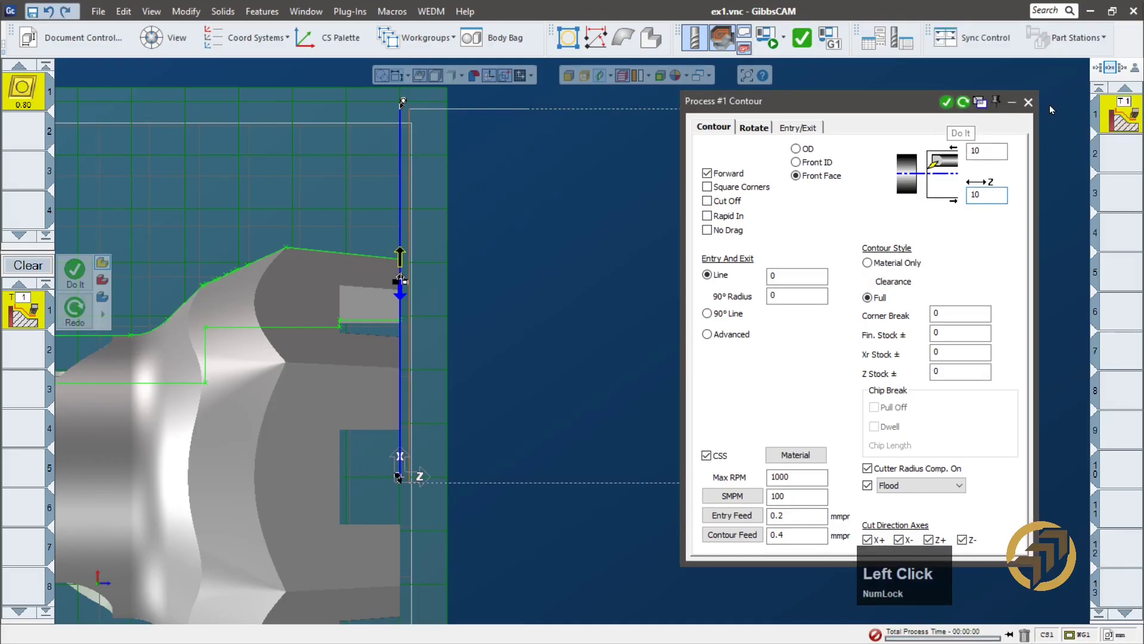
left_click(1028, 103)
- Step through the facing operation in the machine simulation and inspect the insert's orientation at the stock's end face
scroll(635, 369, "up", 5)
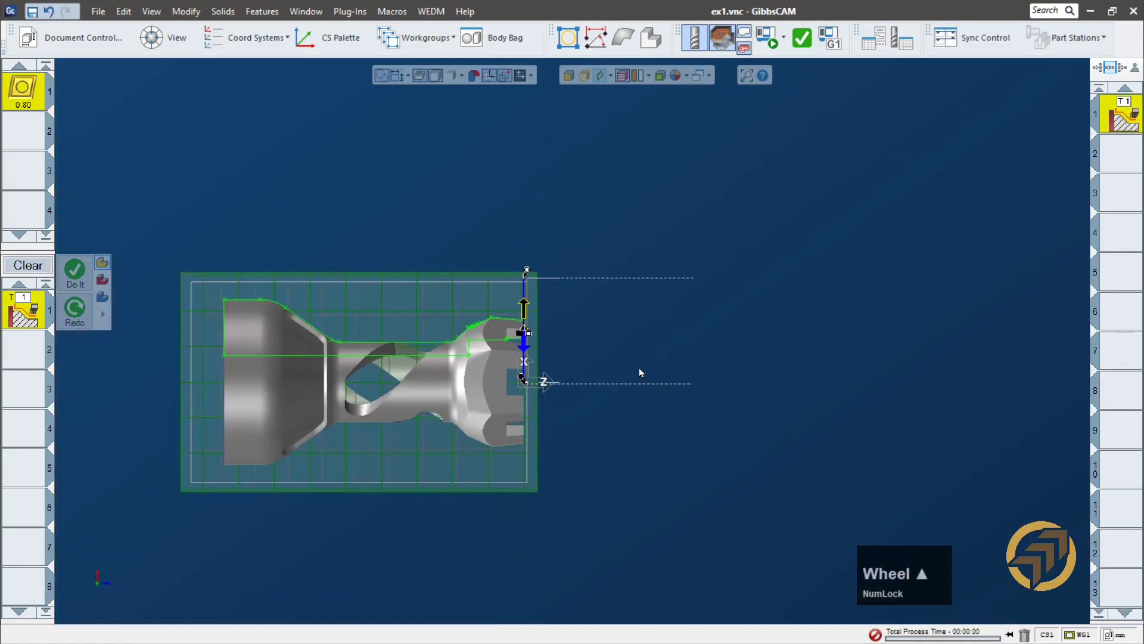
middle_click_drag(784, 288, 487, 220)
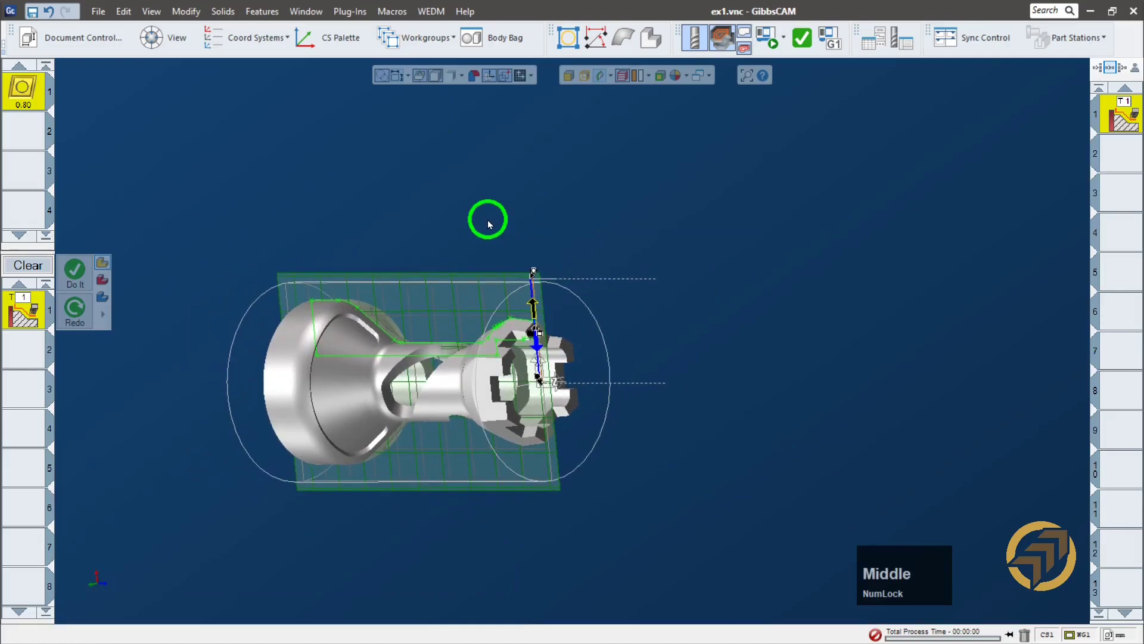
left_click(762, 43)
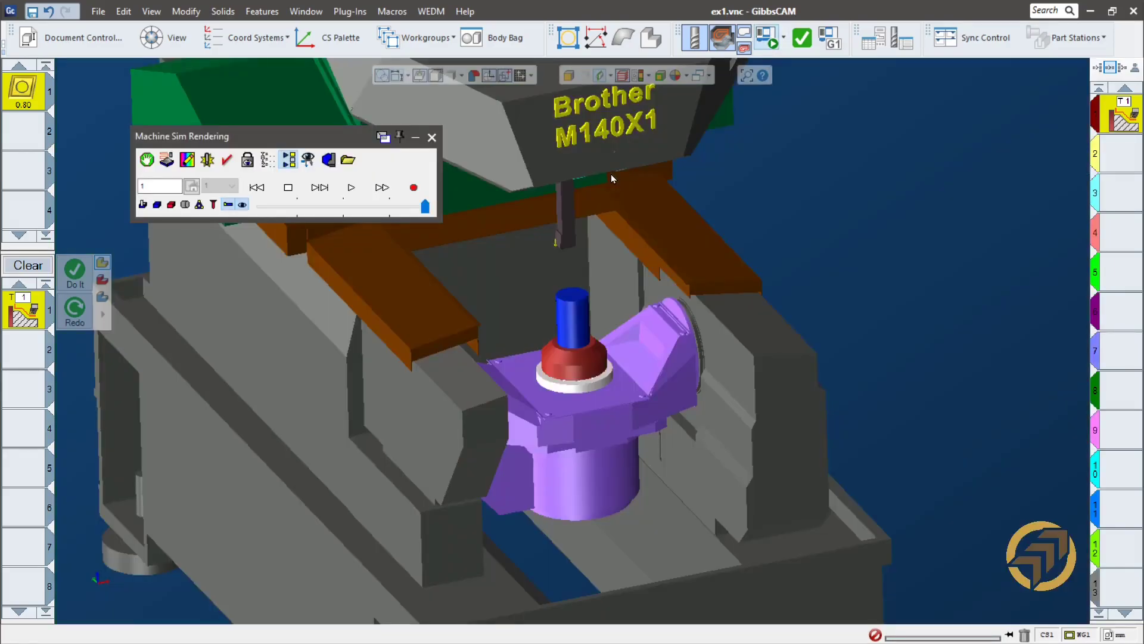
scroll(586, 296, "down", 4)
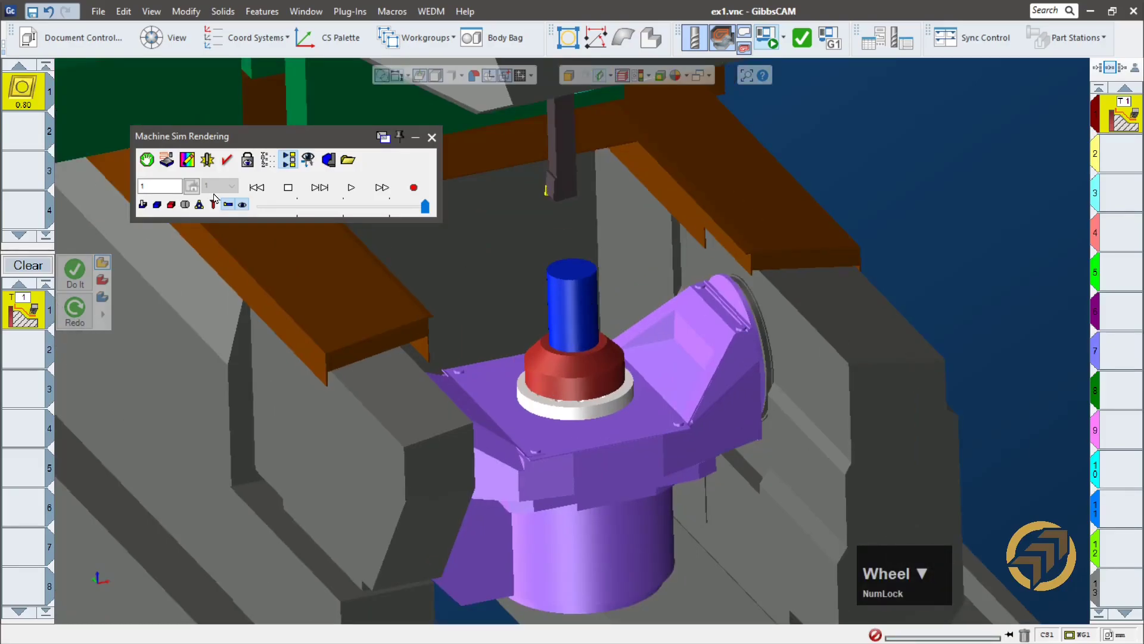
left_click(264, 191)
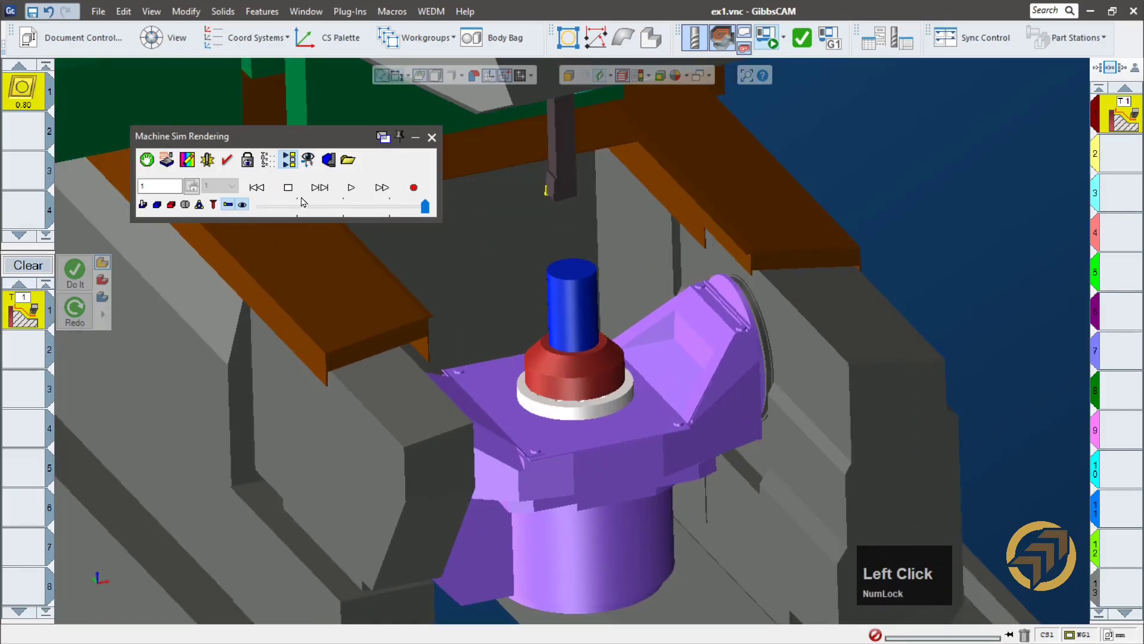
left_click(320, 188)
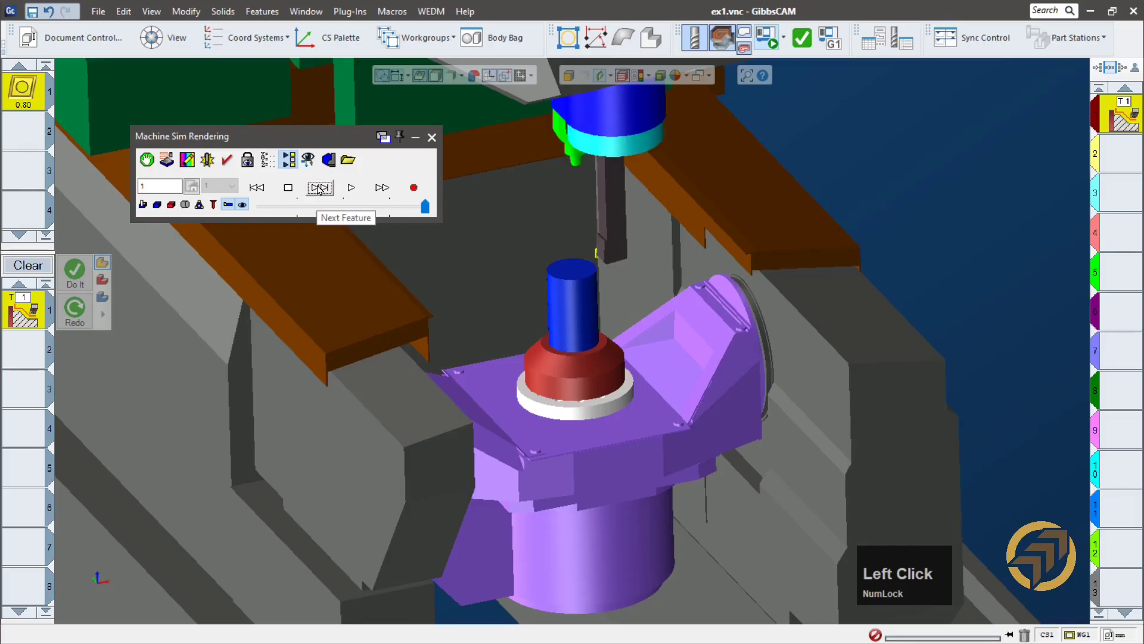
left_click(319, 189)
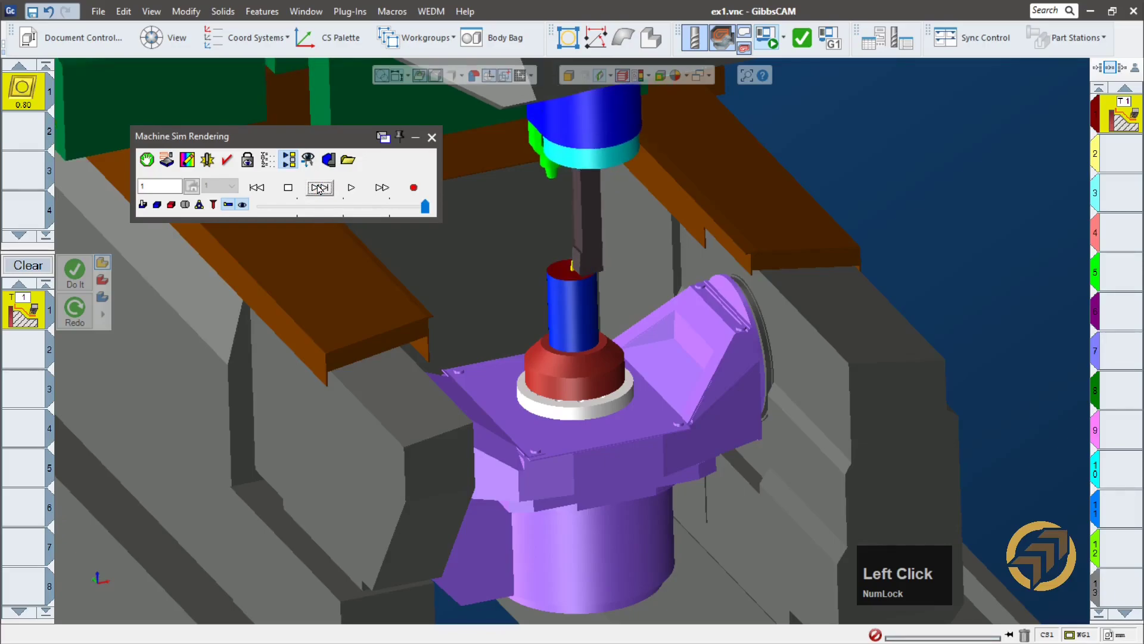
scroll(556, 303, "down", 5)
left_click_drag(640, 220, 773, 460, "ctrl")
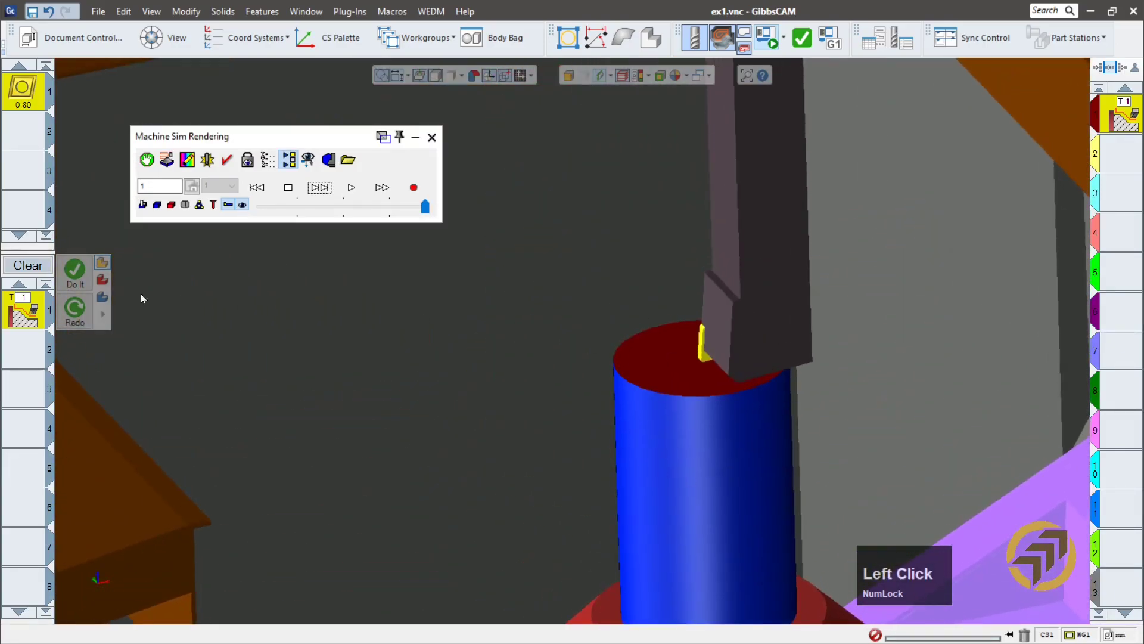
- Compare tool 1's definition with the simulated insert and holder orientation, and close the machine simulation
double_click(22, 96)
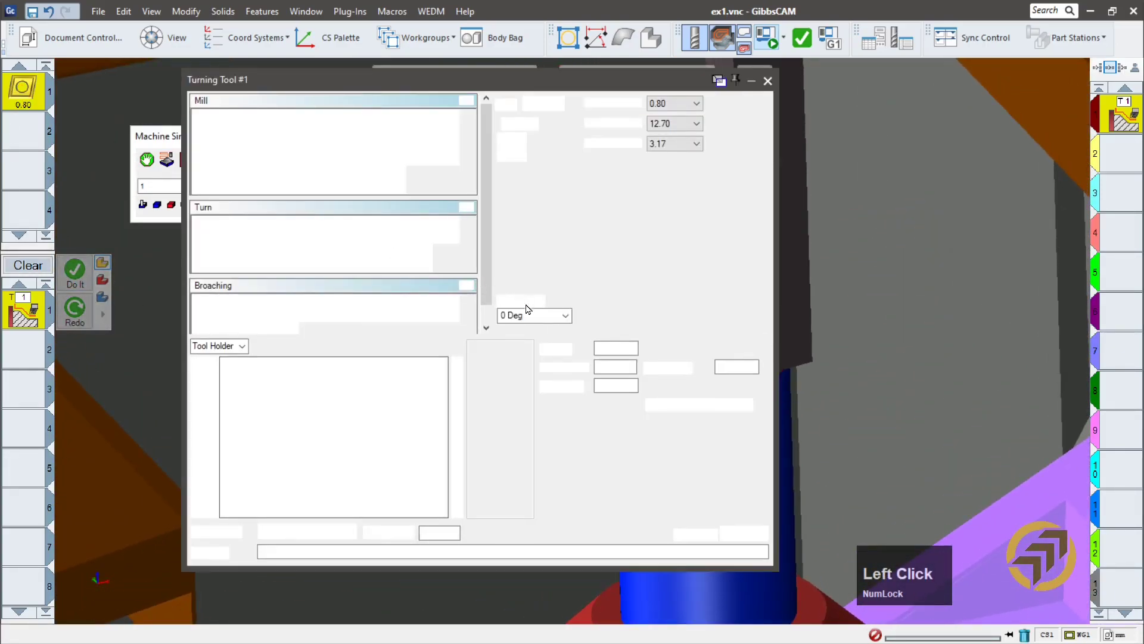
left_click_drag(702, 82, 541, 139)
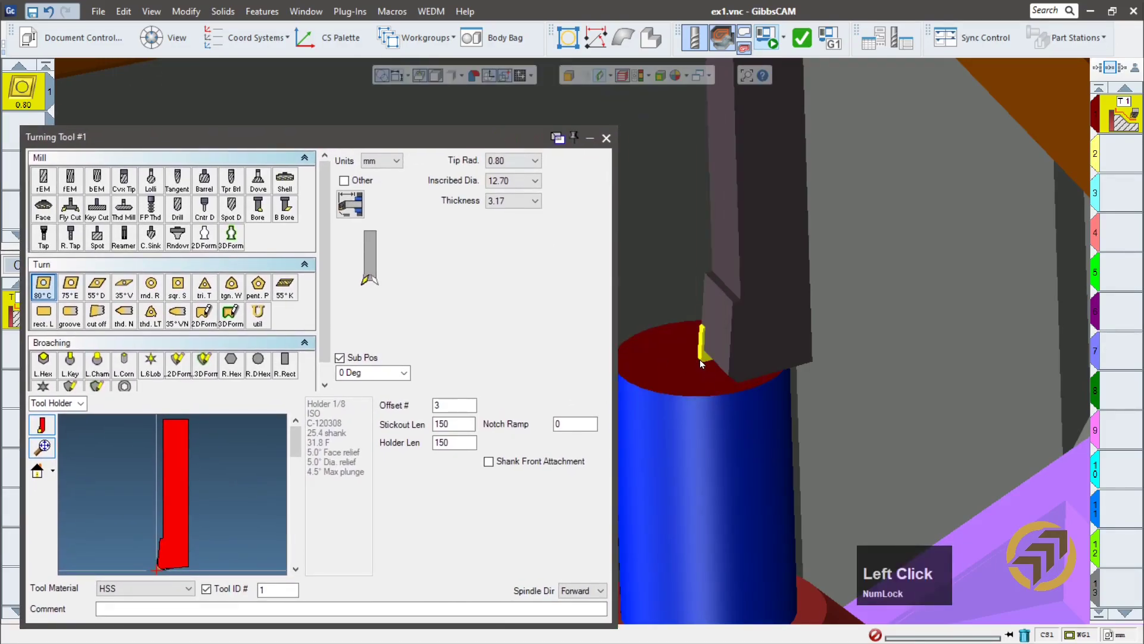
left_click(607, 139)
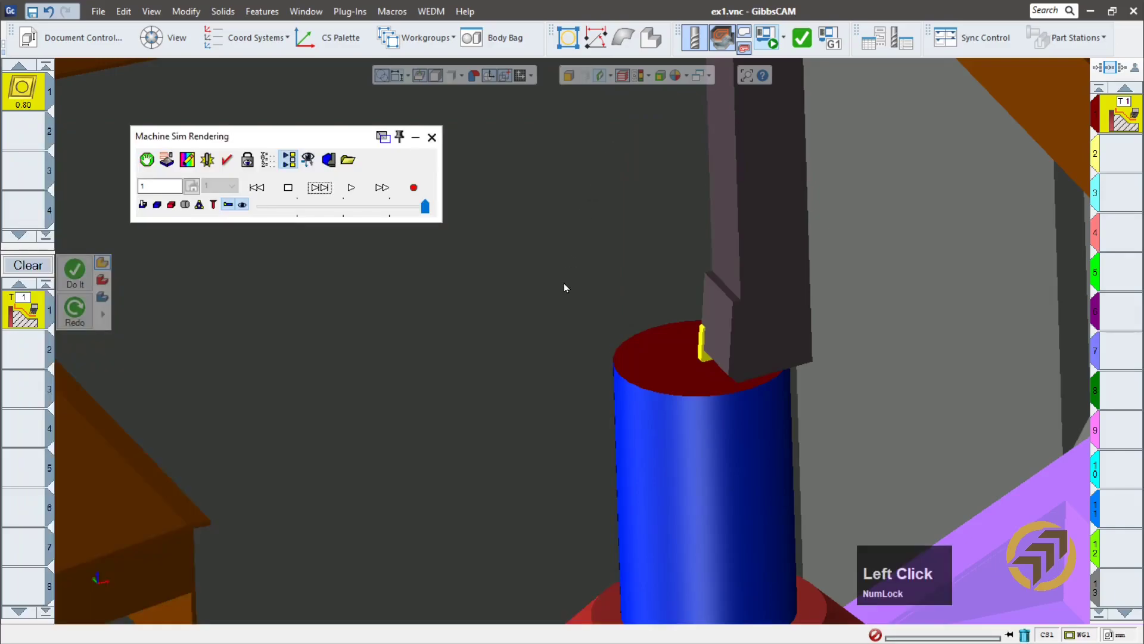
scroll(577, 385, "up", 10)
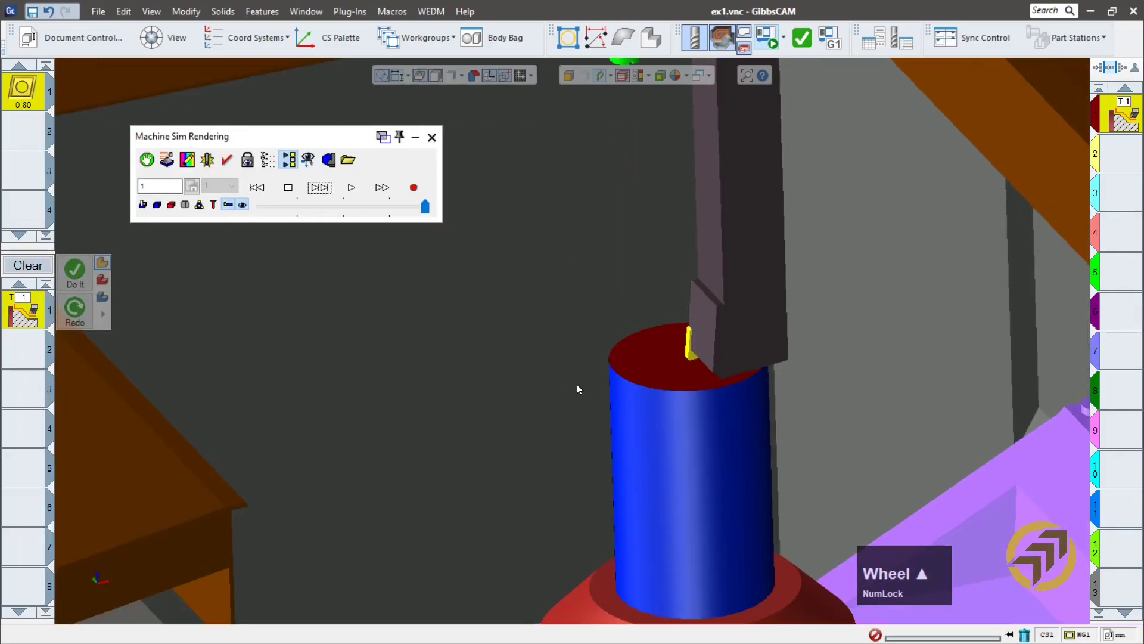
scroll(581, 389, "down", 2)
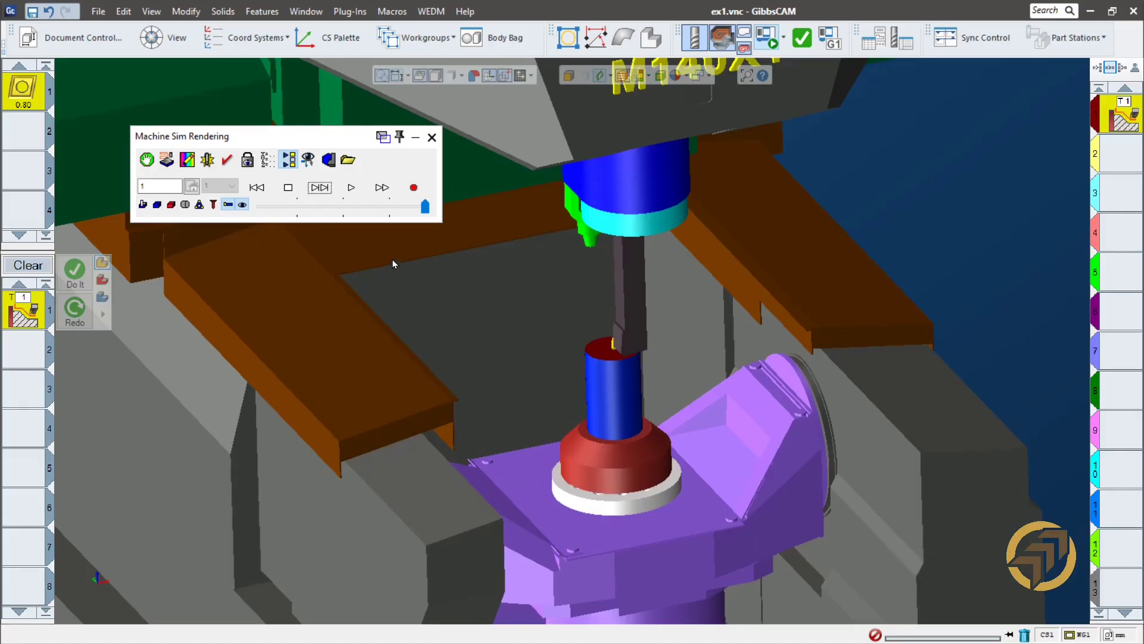
left_click(433, 139)
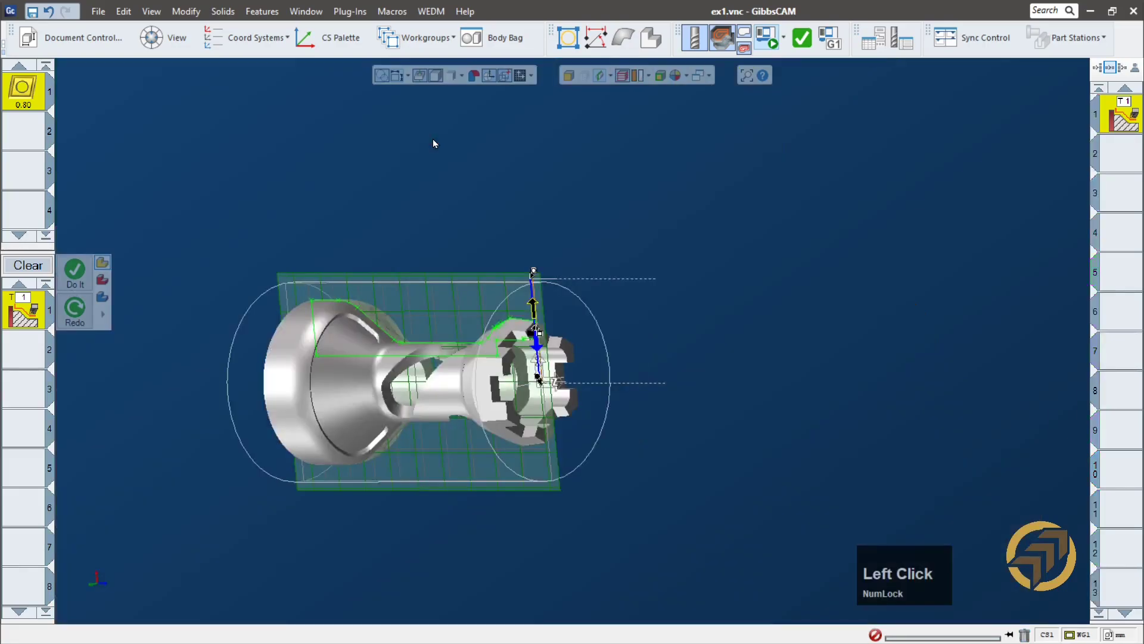
- Examine the facing toolpath at the rook's crown end and review tool 1's definition
scroll(571, 193, "down", 1)
middle_click_drag(571, 193, 508, 416)
mouse_move(475, 111)
middle_mouse_down()
mouse_move(488, 110)
mouse_move(456, 117)
middle_mouse_up()
left_click_drag(510, 209, 532, 228, "ctrl")
middle_click_drag(531, 228, 577, 177)
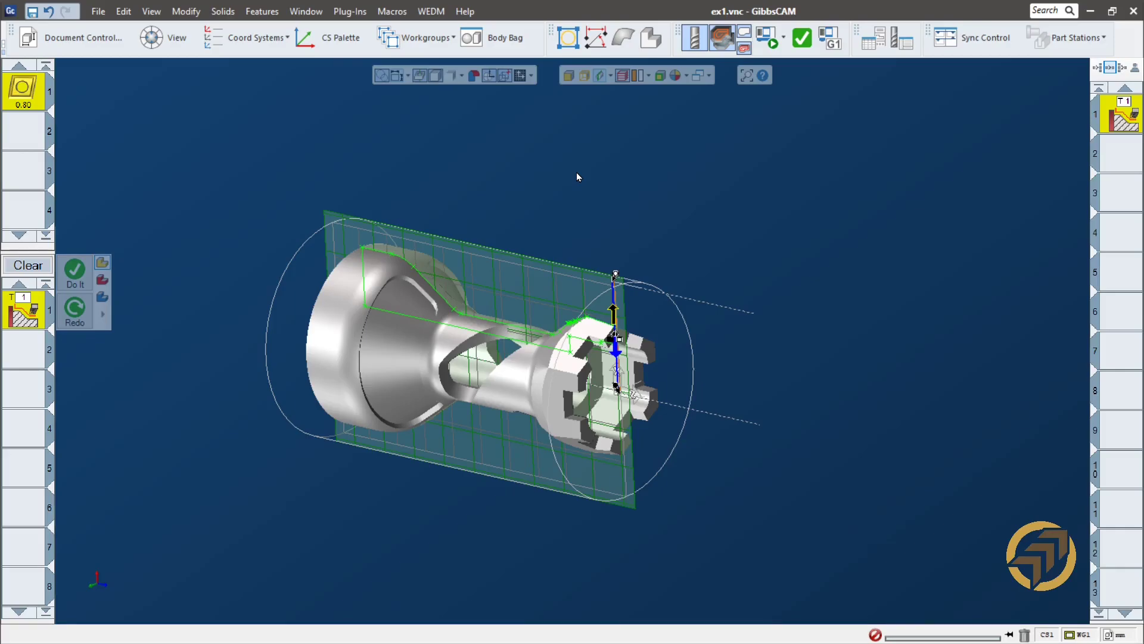
left_click(629, 278)
middle_click_drag(633, 277, 642, 258)
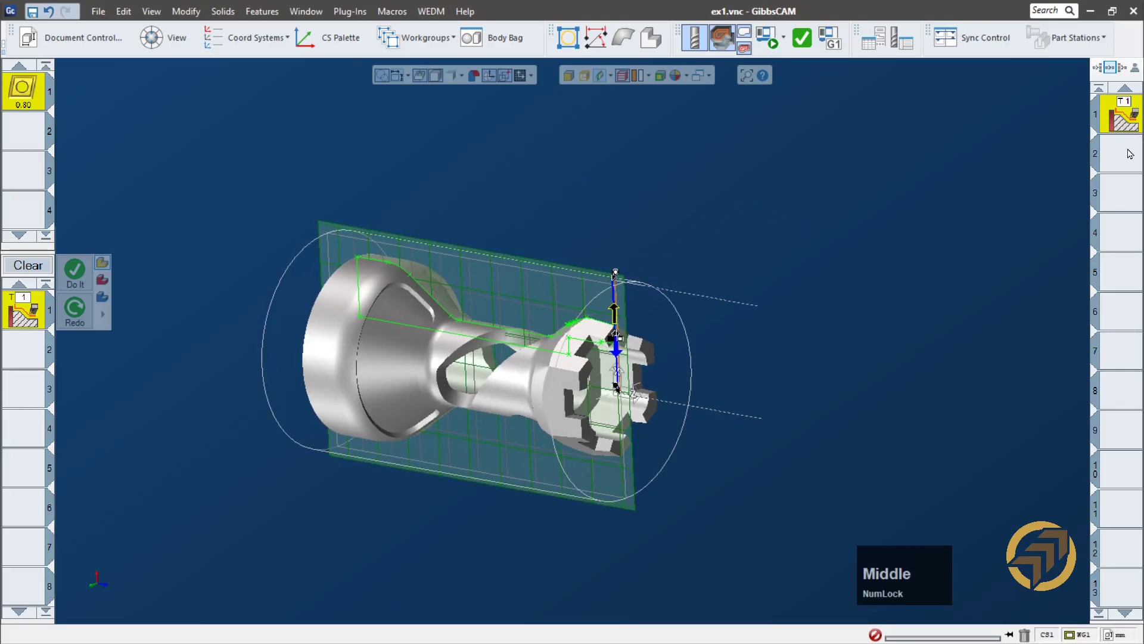
double_click(23, 92)
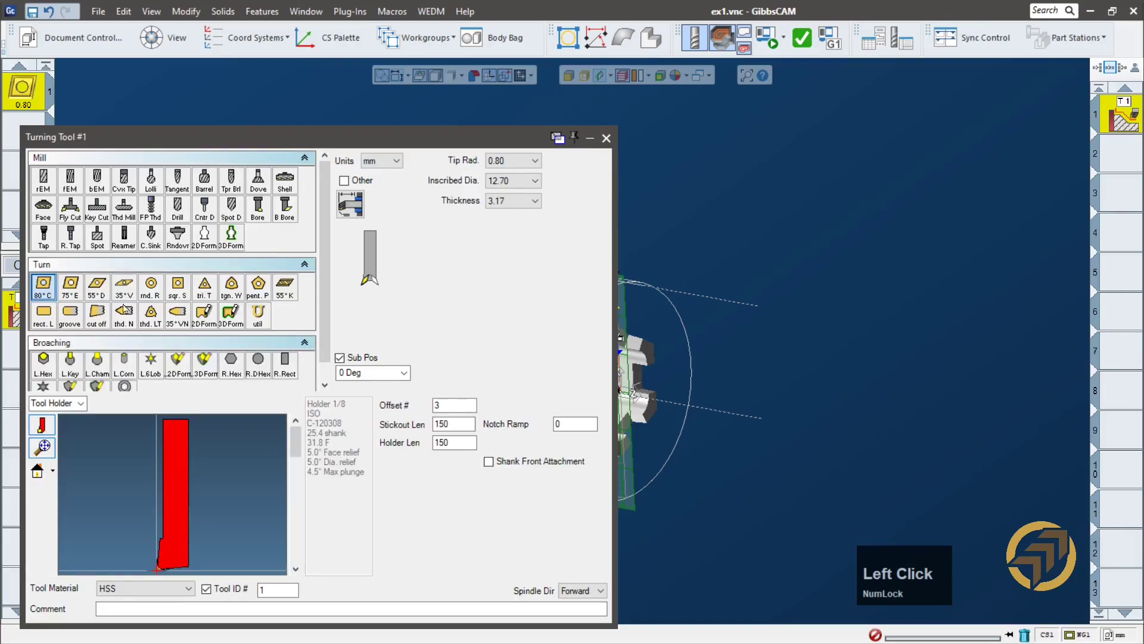
left_click(606, 138)
- Create turning tool 2 with an 80° C insert and set its sub position to -90 deg
double_click(27, 130)
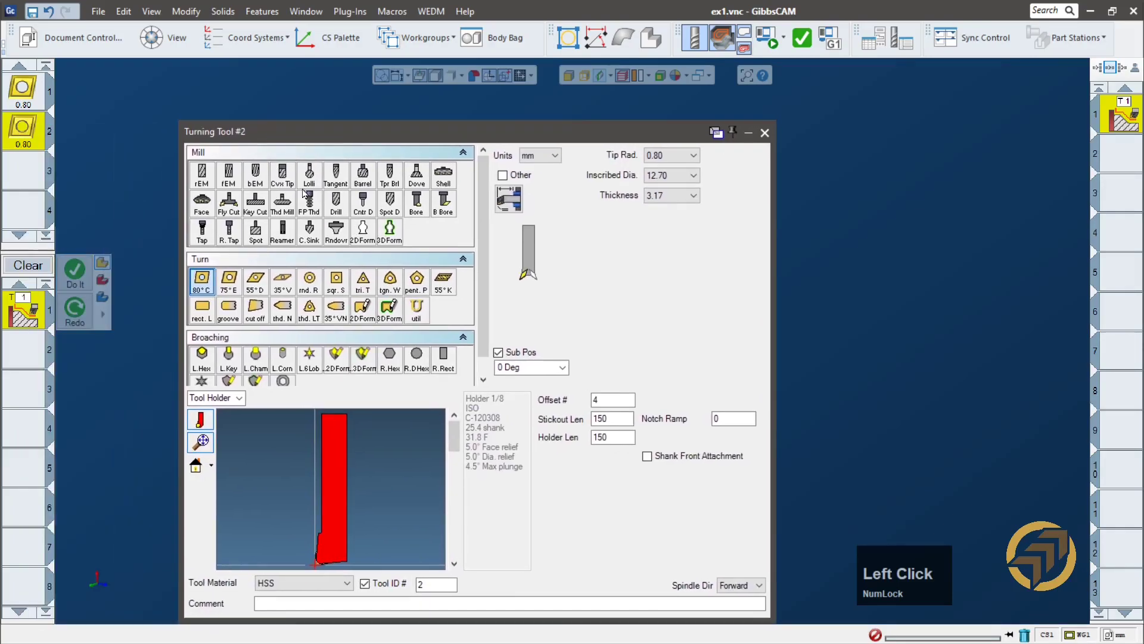
left_click(562, 367)
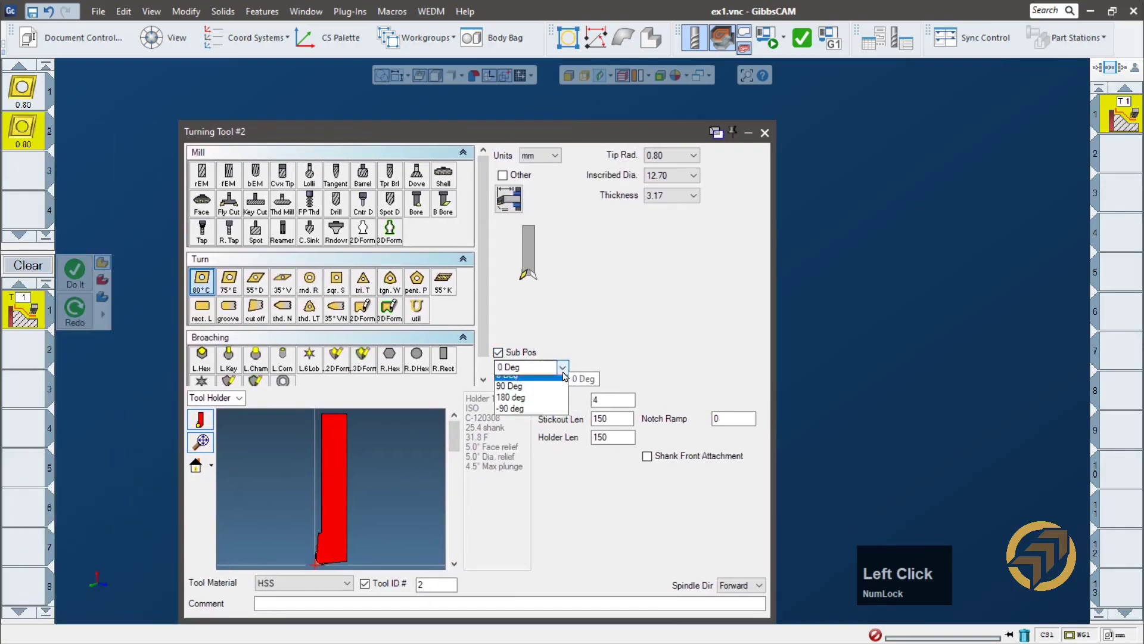
left_click(530, 416)
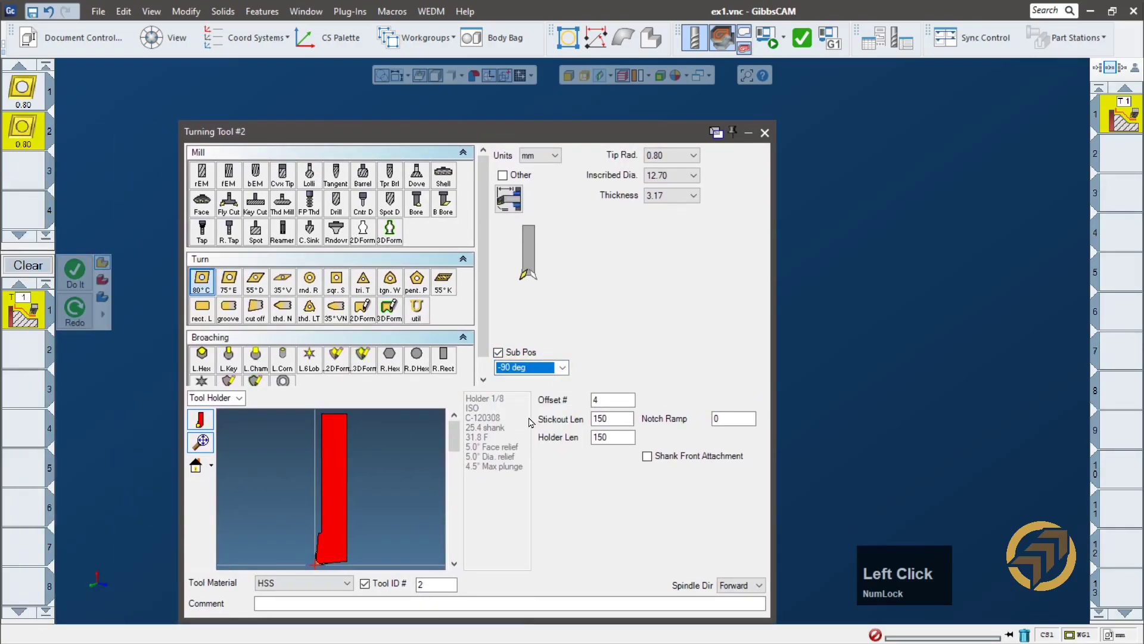
left_click(765, 133)
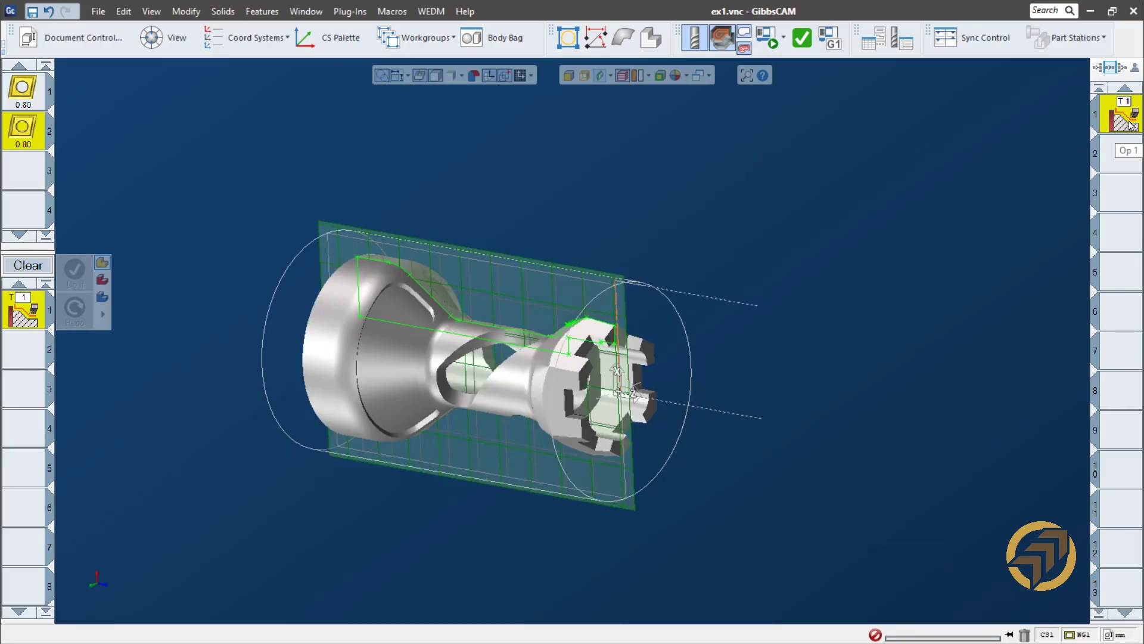
- Replace tool 1 with tool 2 in the facing operation's Contour process and redo the operation
left_click(1130, 125)
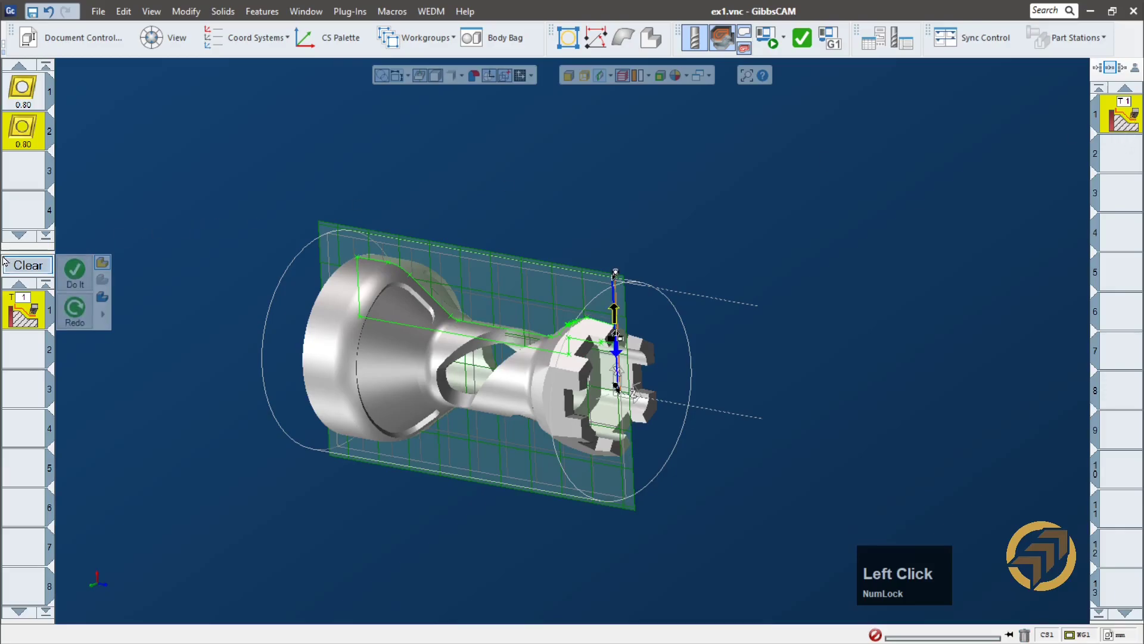
left_click_drag(23, 136, 32, 322)
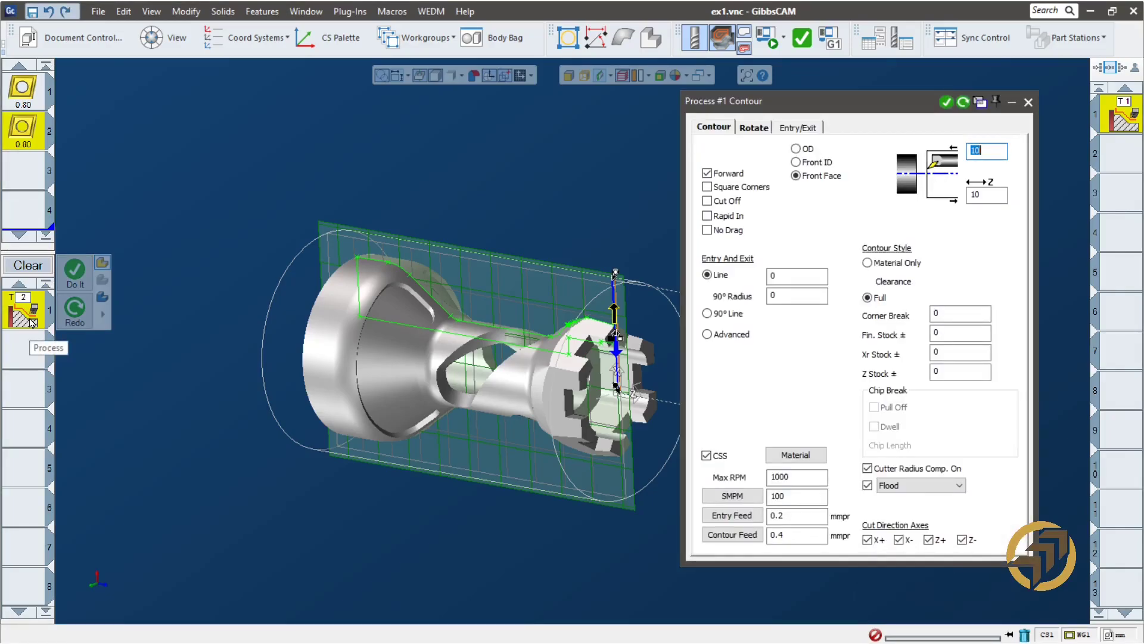
left_click(761, 129)
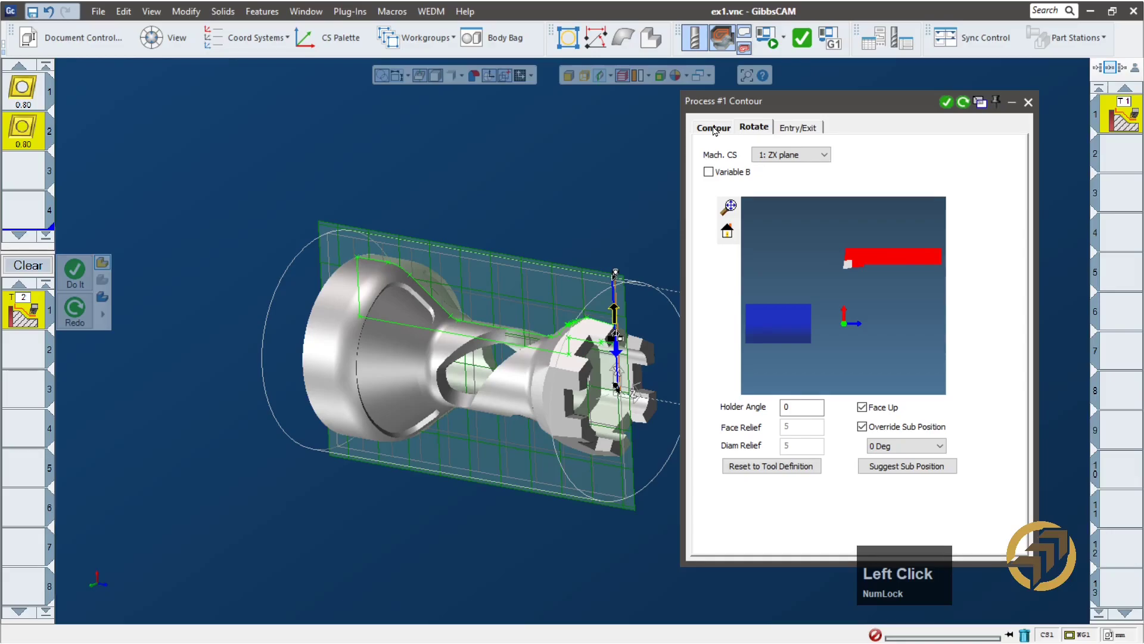
left_click(714, 128)
left_click(964, 103)
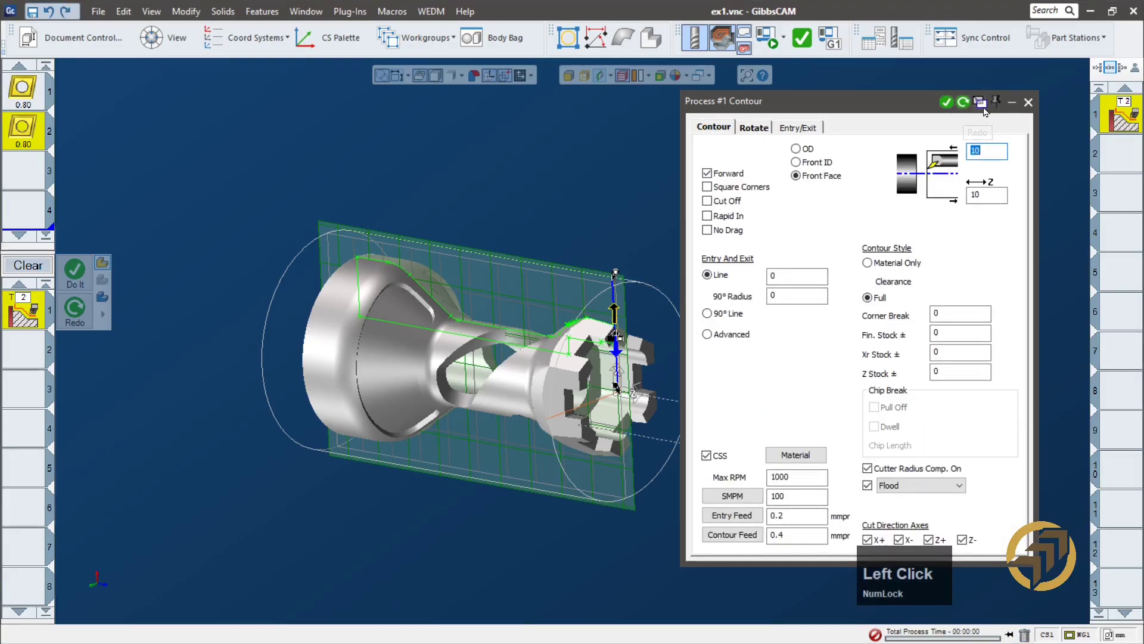
middle_click_drag(364, 324, 484, 437)
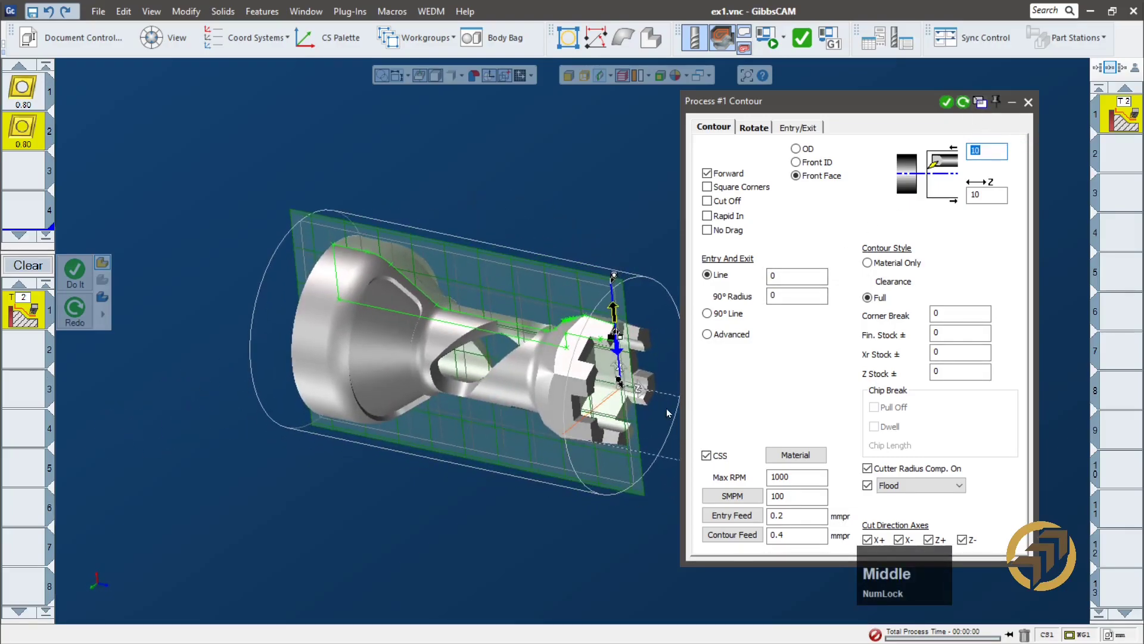
left_click(1029, 102)
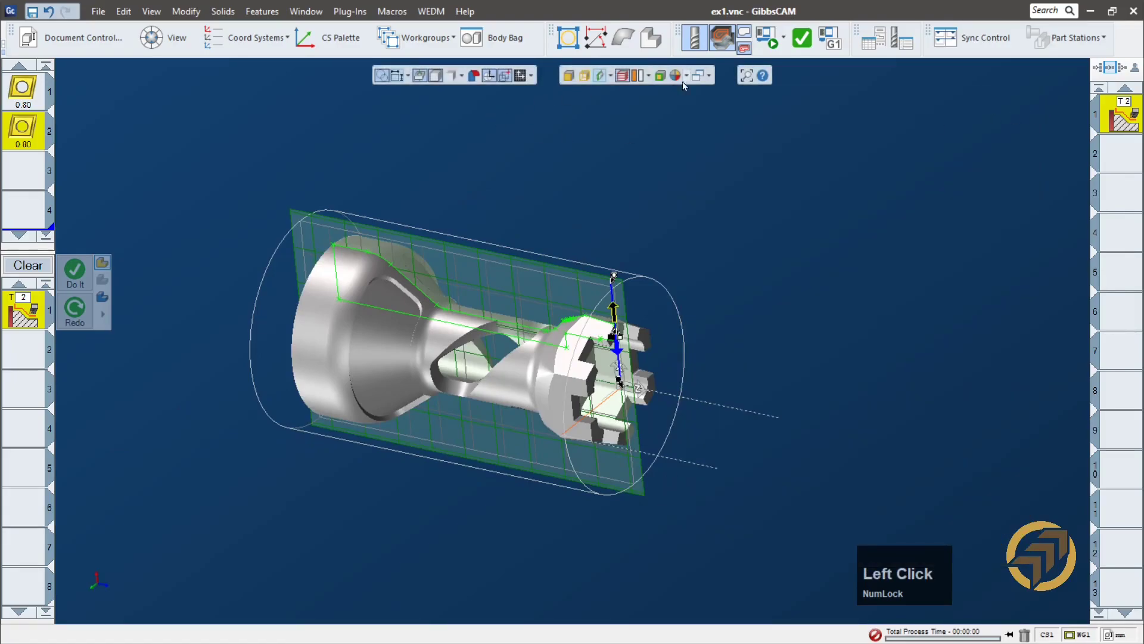
- Run the machine simulation of the facing operation with tool 2, check the insert orientation, and close the simulation
left_click(771, 41)
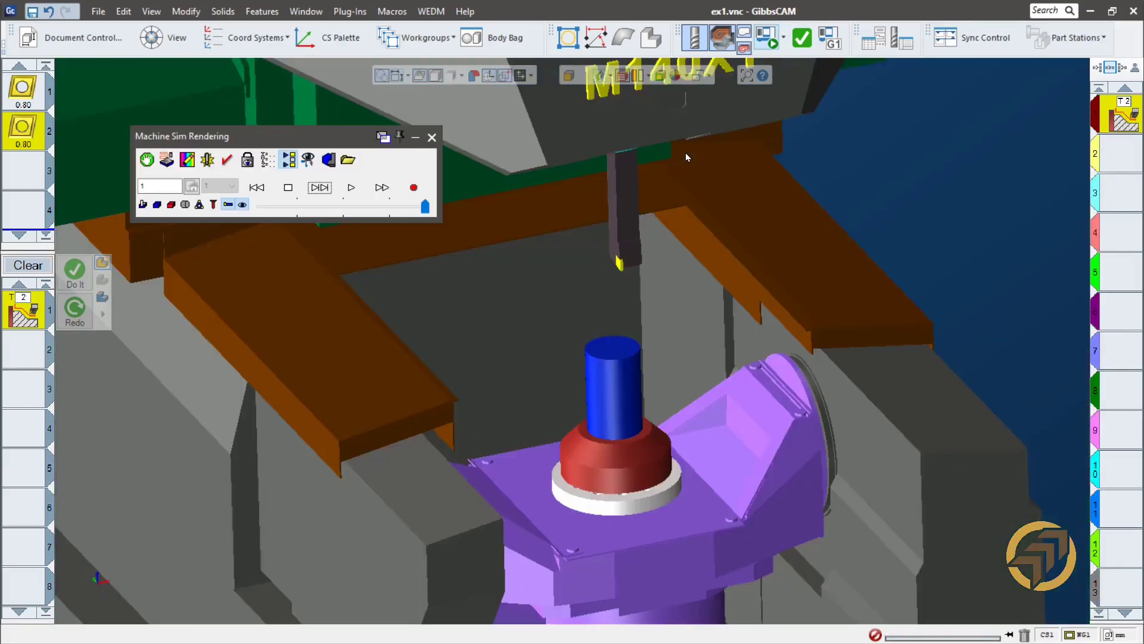
left_click(257, 187)
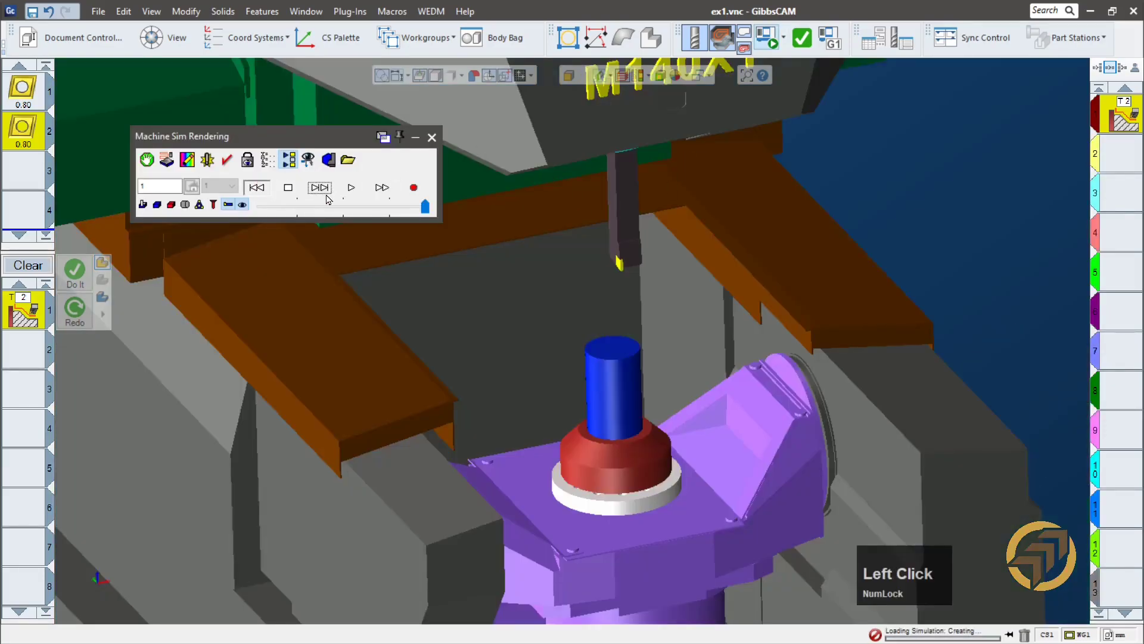
left_click(319, 189)
left_click(319, 188)
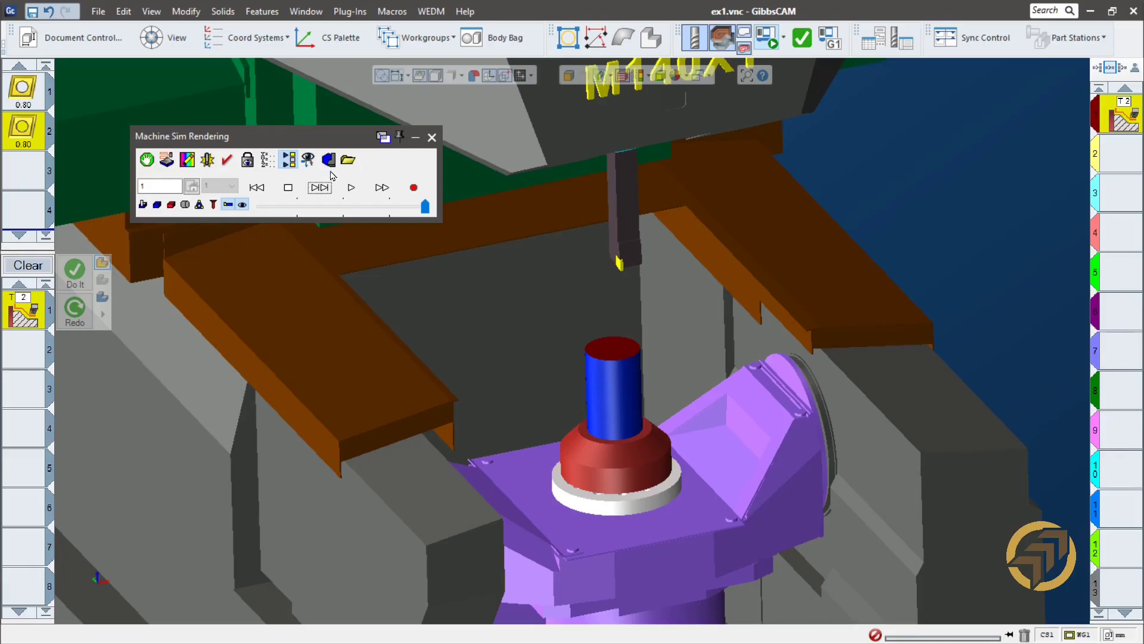
left_click(427, 145)
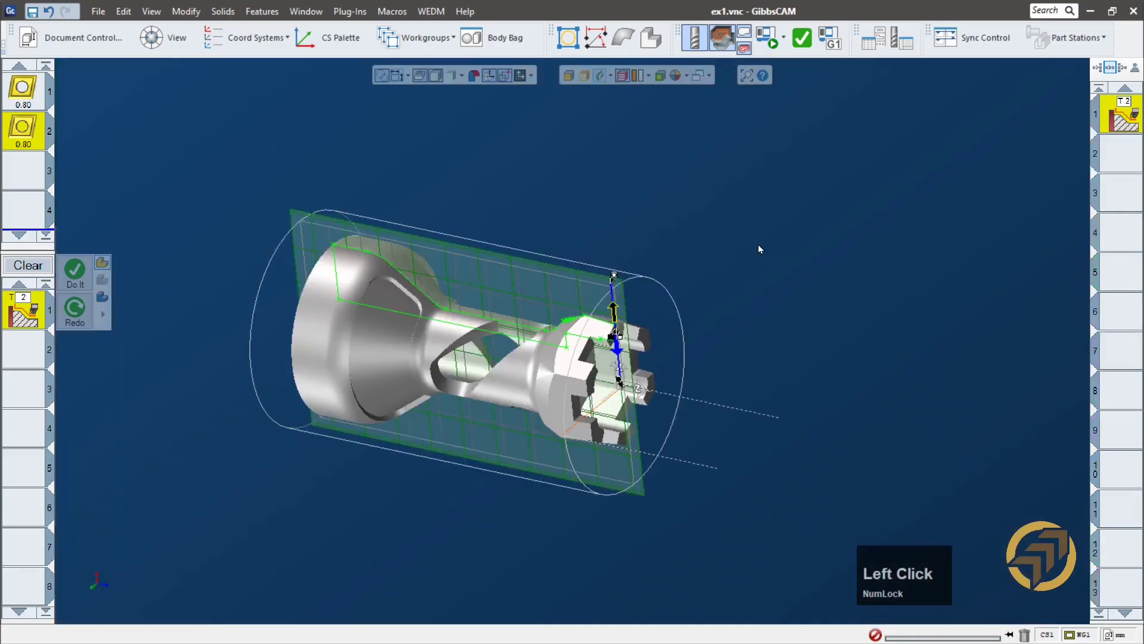
- Create turning tool 3 with an 80° C insert and set its sub position to 90 Deg
middle_click_drag(787, 343, 671, 206)
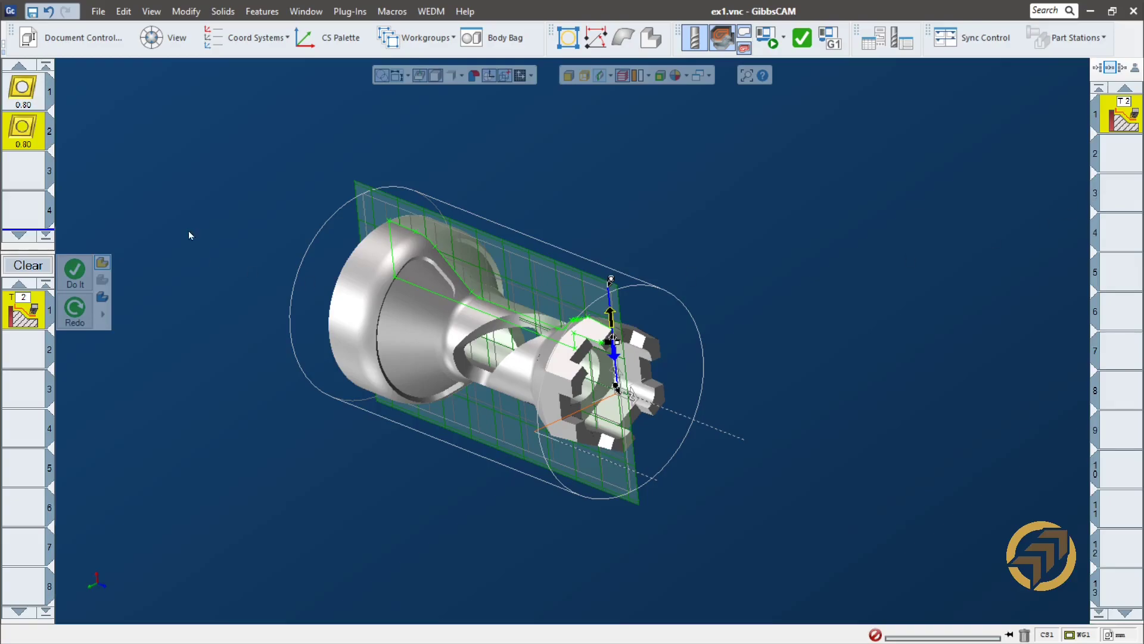
left_click(25, 322)
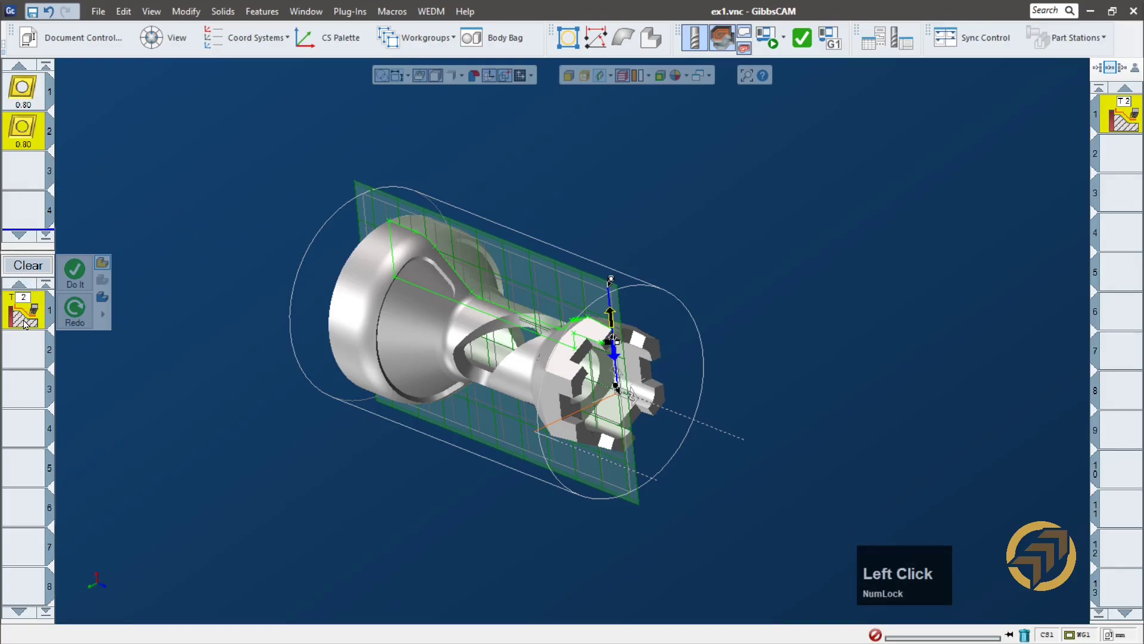
double_click(30, 176)
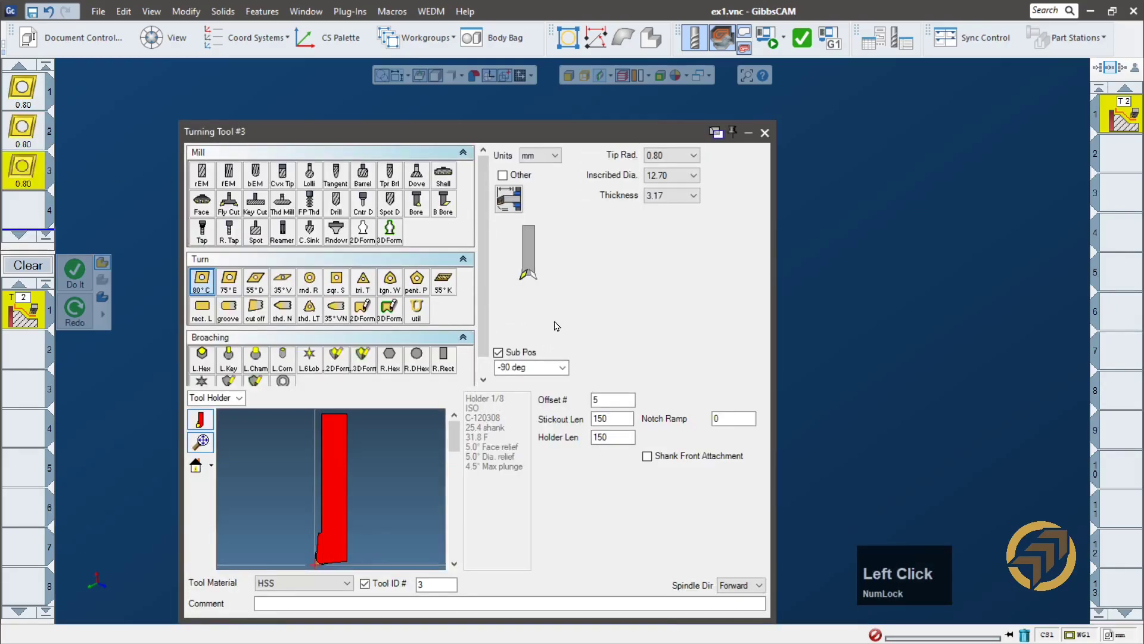
left_click(562, 367)
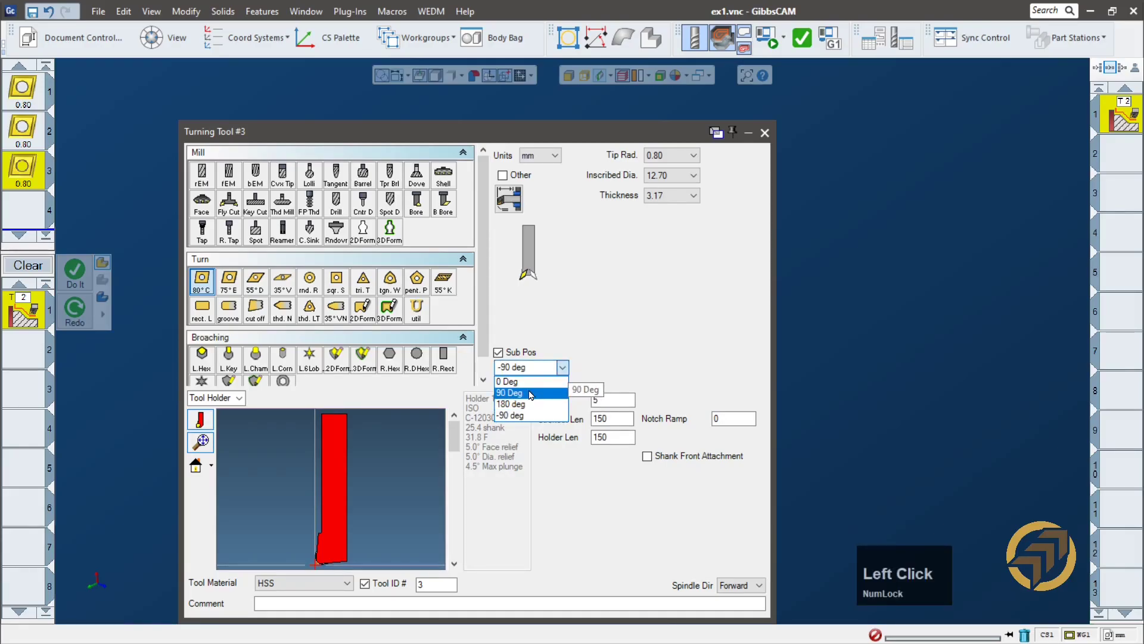
left_click(509, 393)
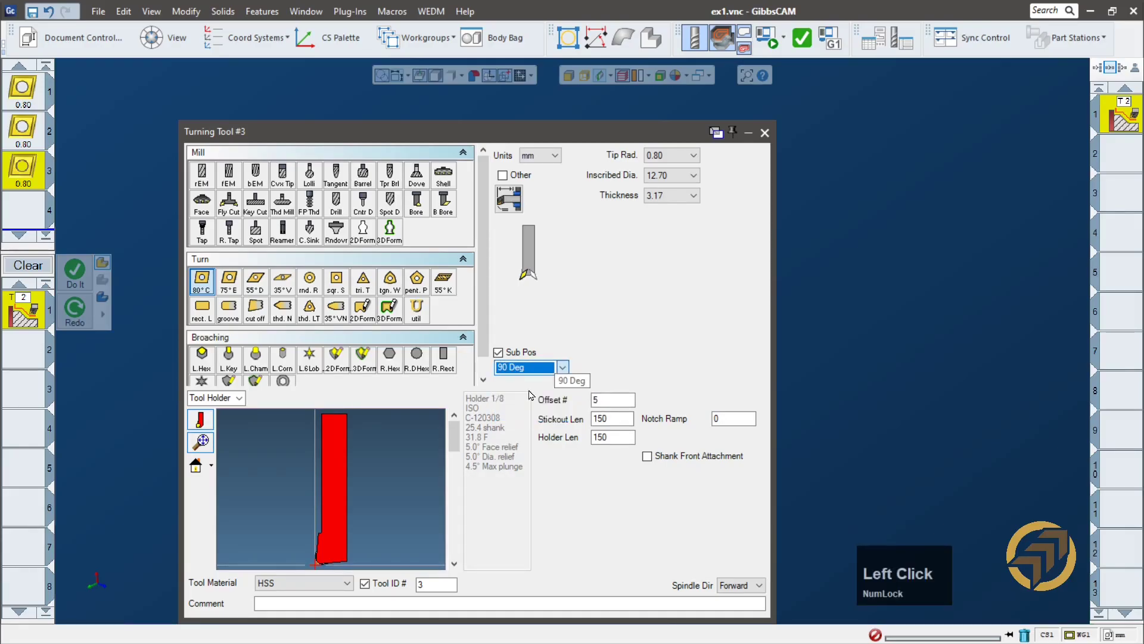
left_click(765, 133)
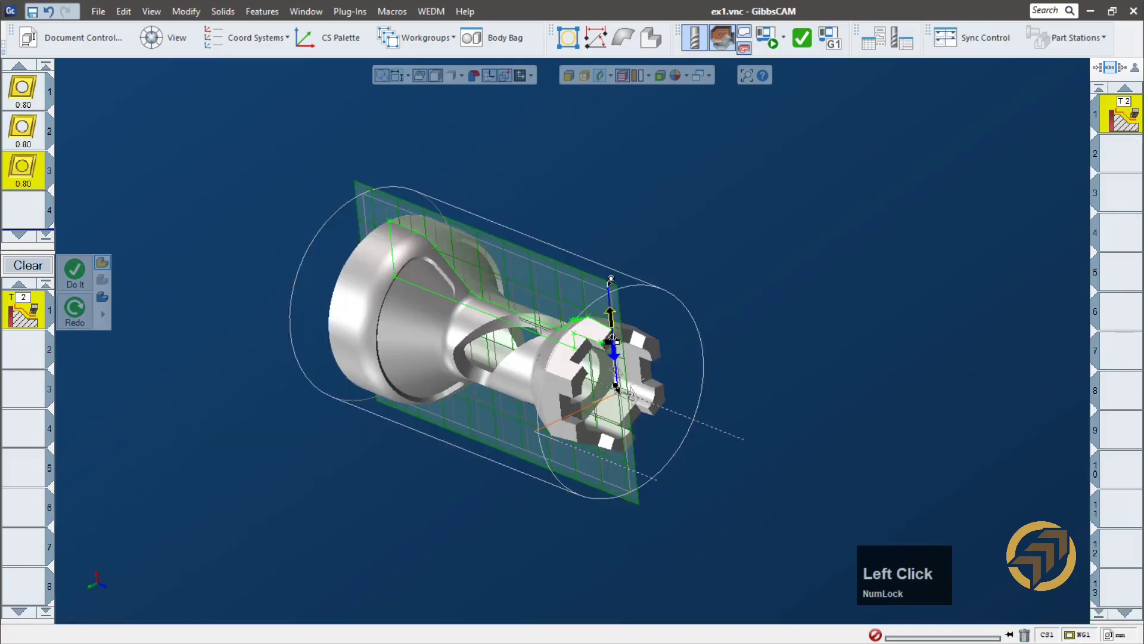
- Replace tool 2 with tool 3 in the facing operation's Contour process and turn off Face Up in its rotation settings
left_click_drag(25, 174, 19, 316)
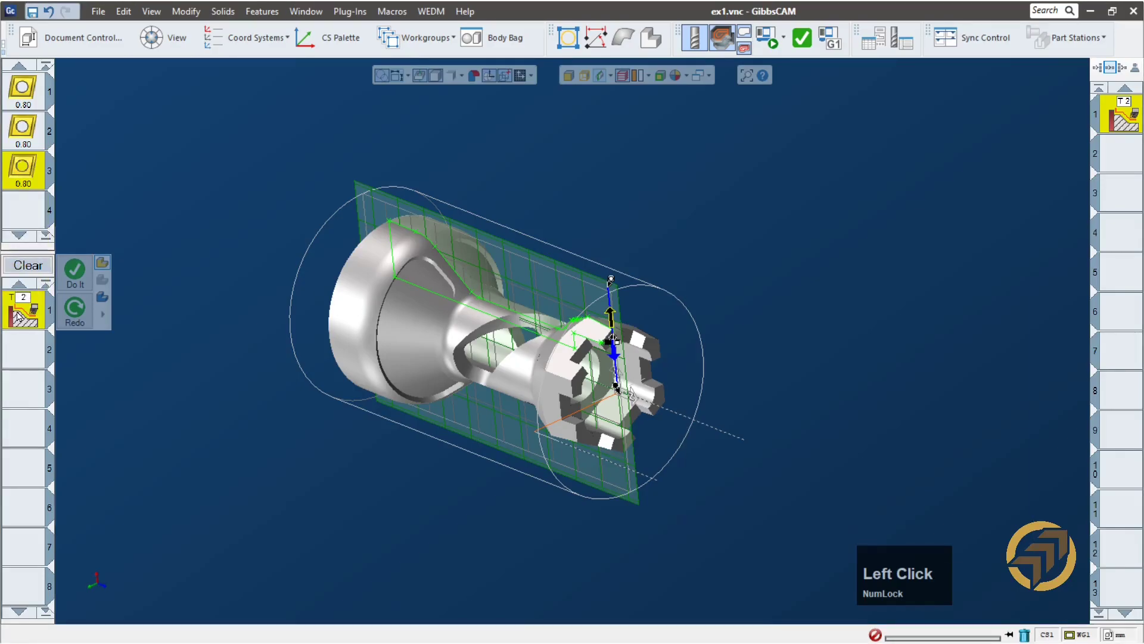
left_click(759, 128)
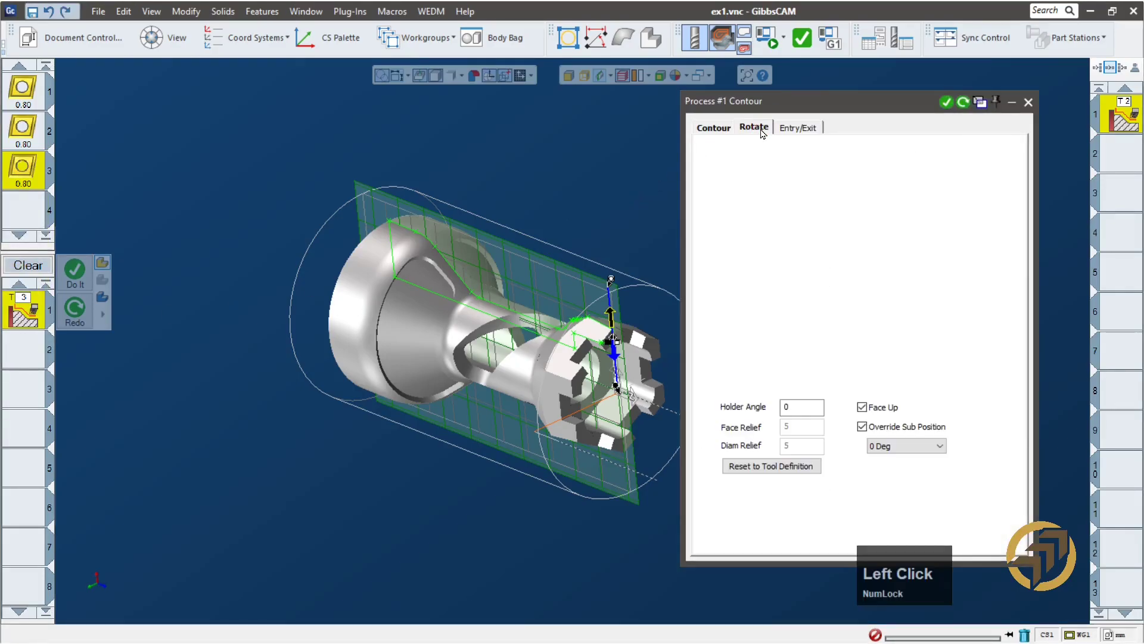
left_click(870, 412)
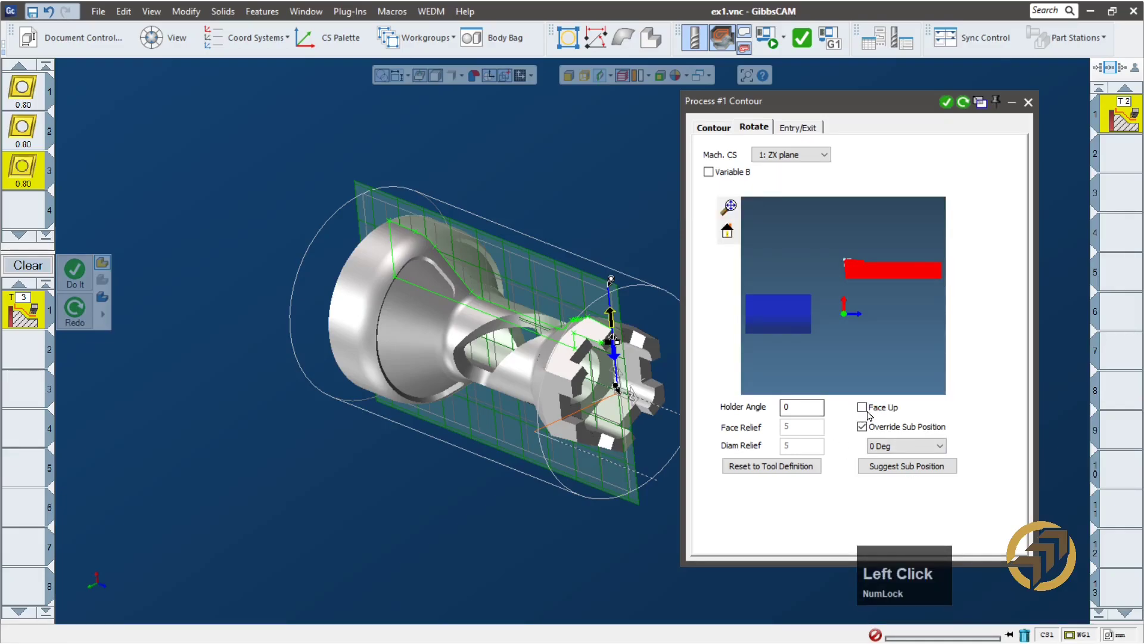
left_click(868, 413)
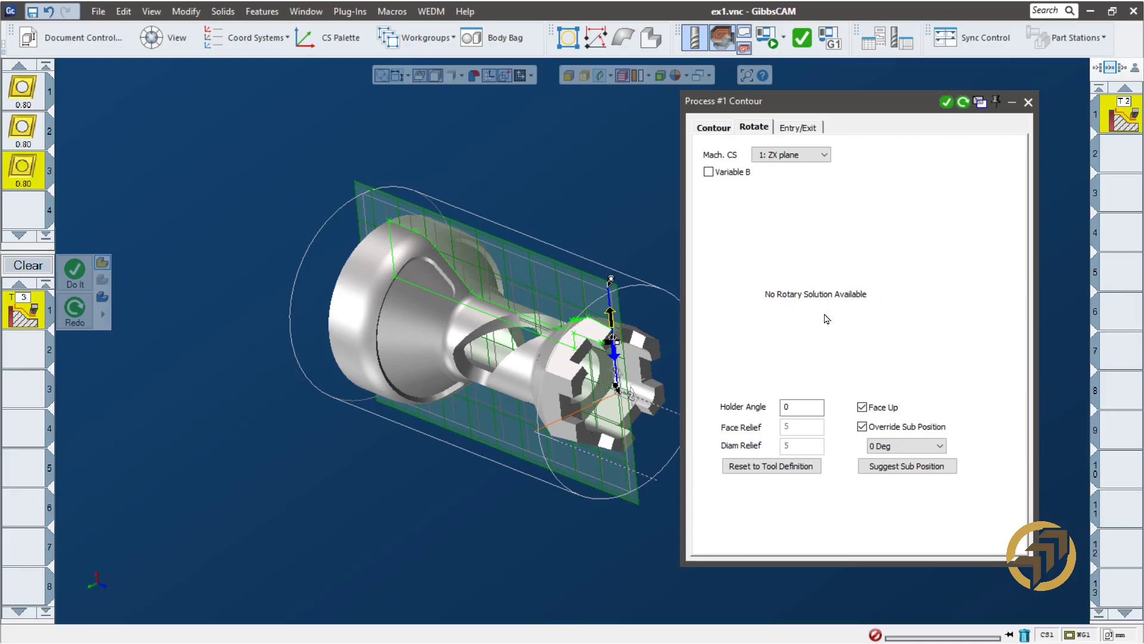
left_click(873, 411)
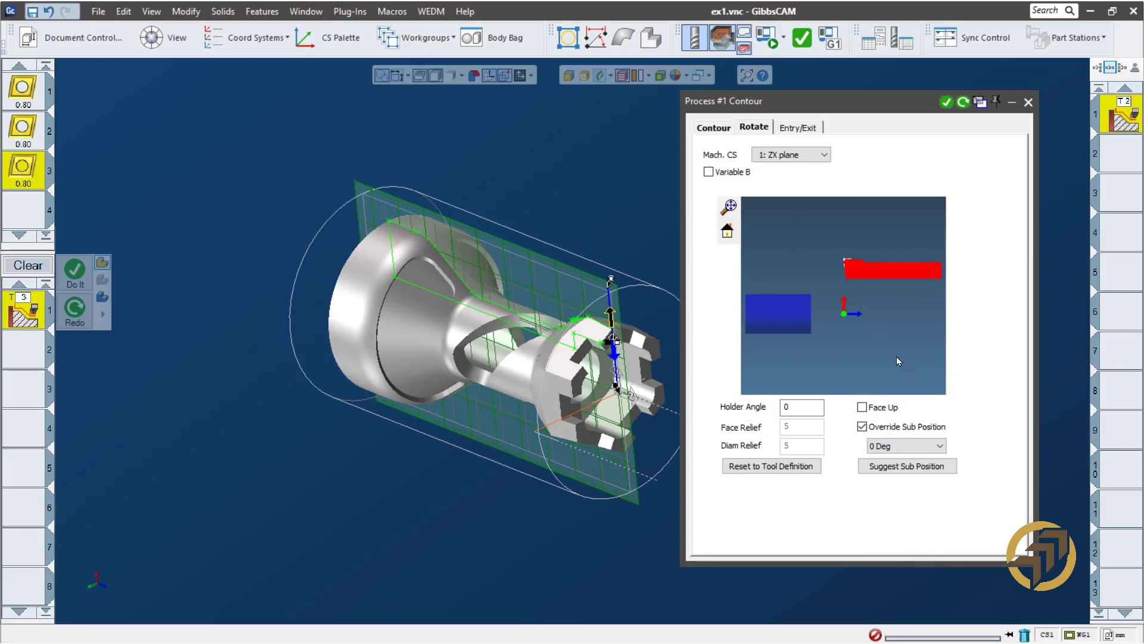
- Set the Contour process's holder angle to 90 and redo the facing operation
middle_click_drag(889, 355, 868, 331)
left_click(796, 406)
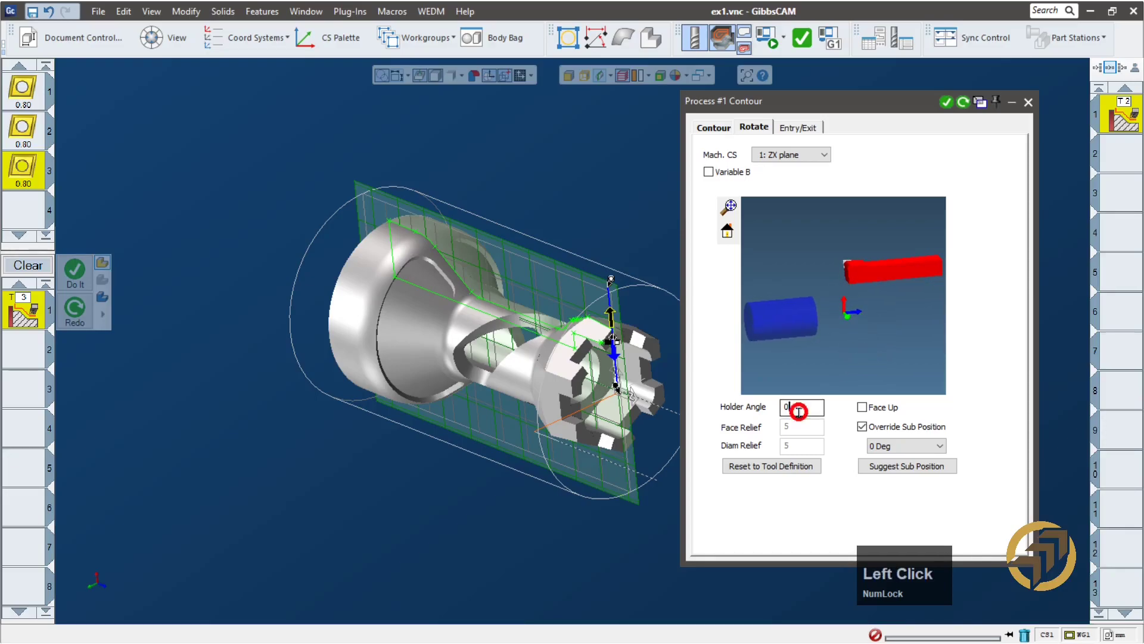
type("90")
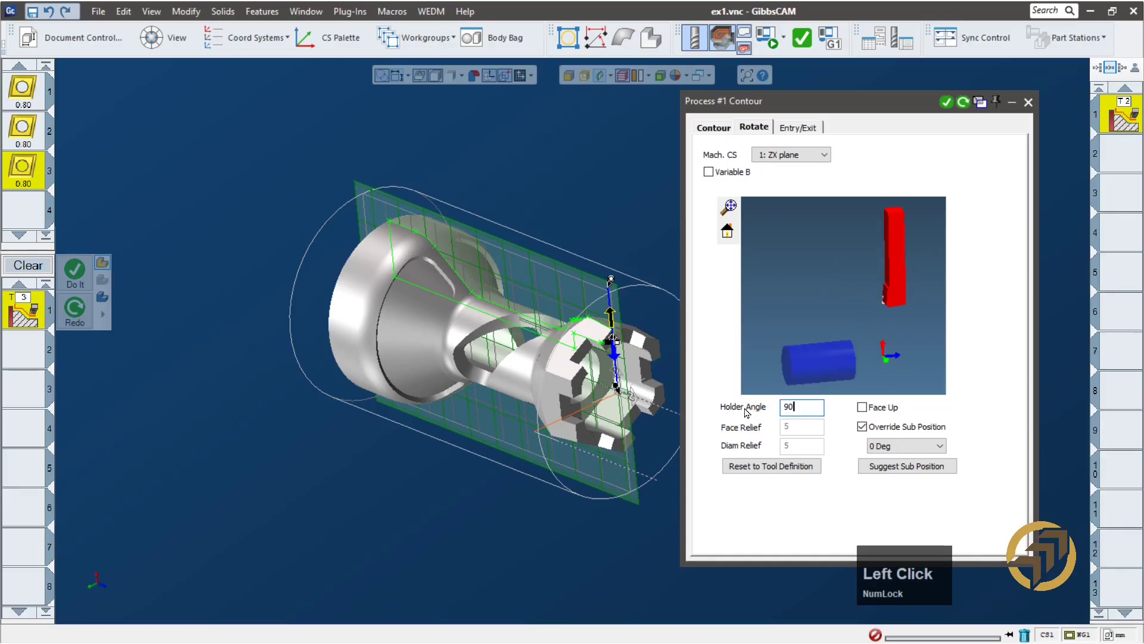
left_click(965, 108)
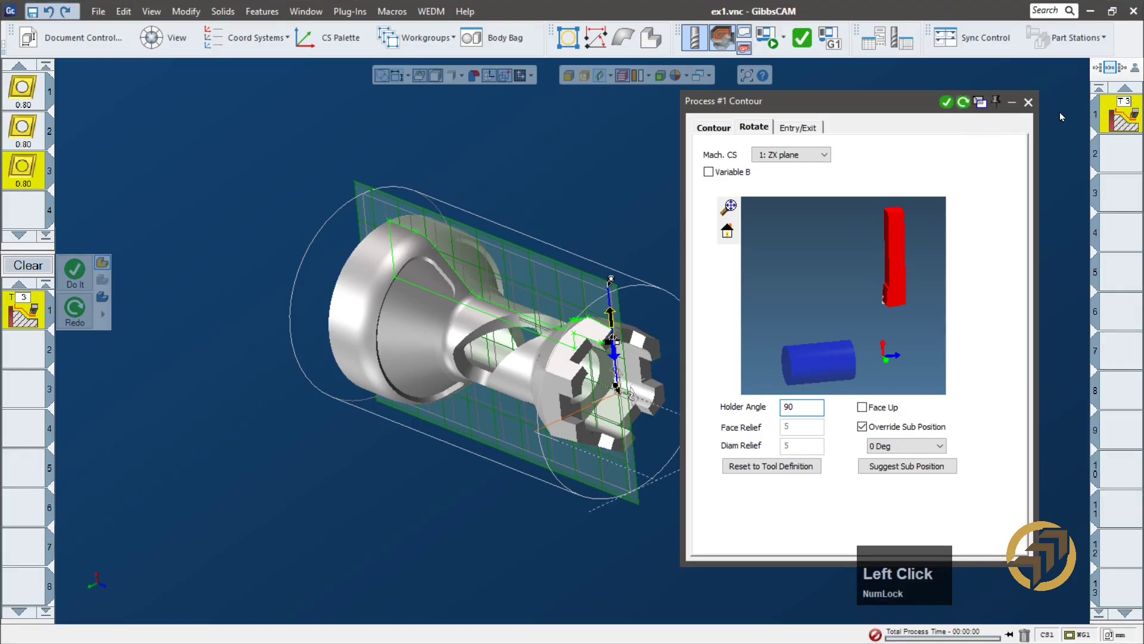
left_click(1028, 103)
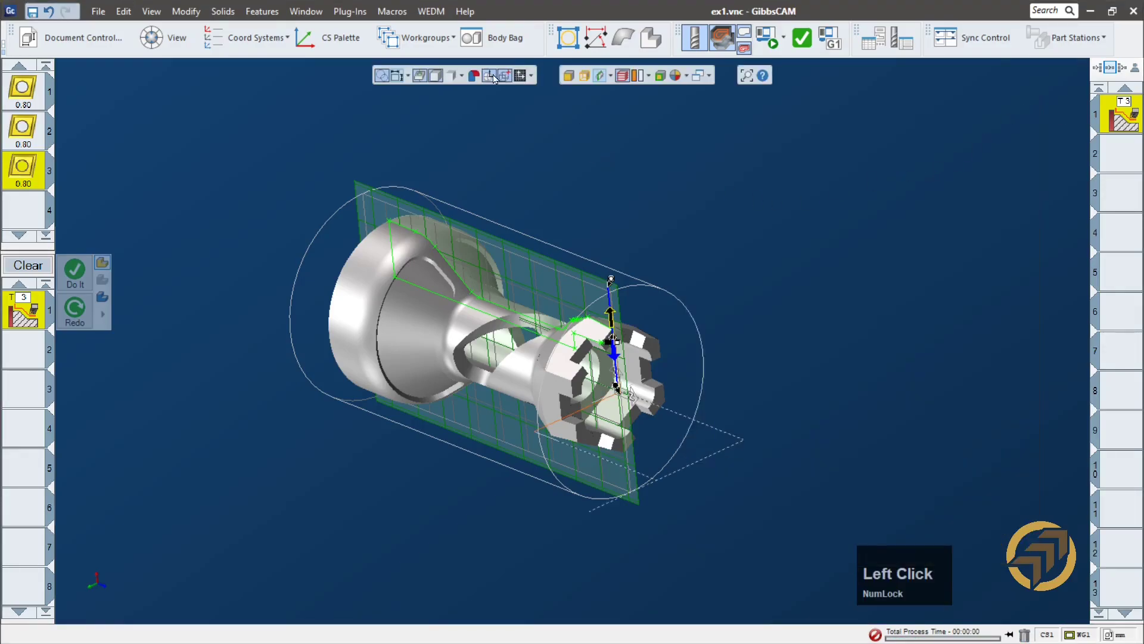
- Step through the machine simulation of the facing operation with tool 3, check the holder and table orientation, and close the simulation
left_click(773, 42)
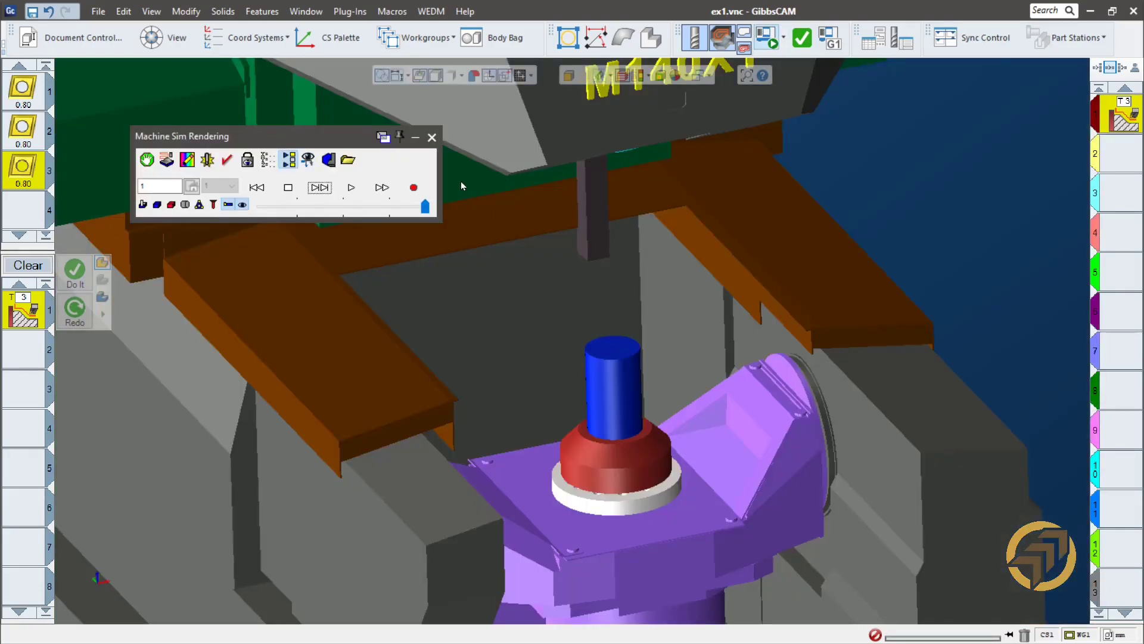
left_click(257, 187)
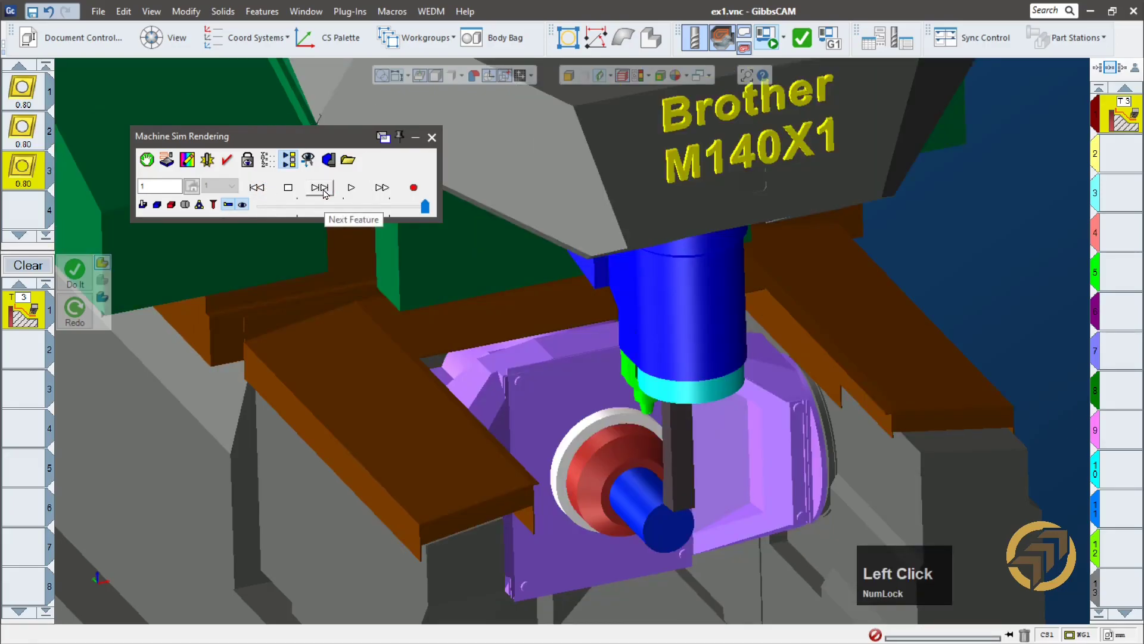
left_click(323, 192)
left_click(323, 192)
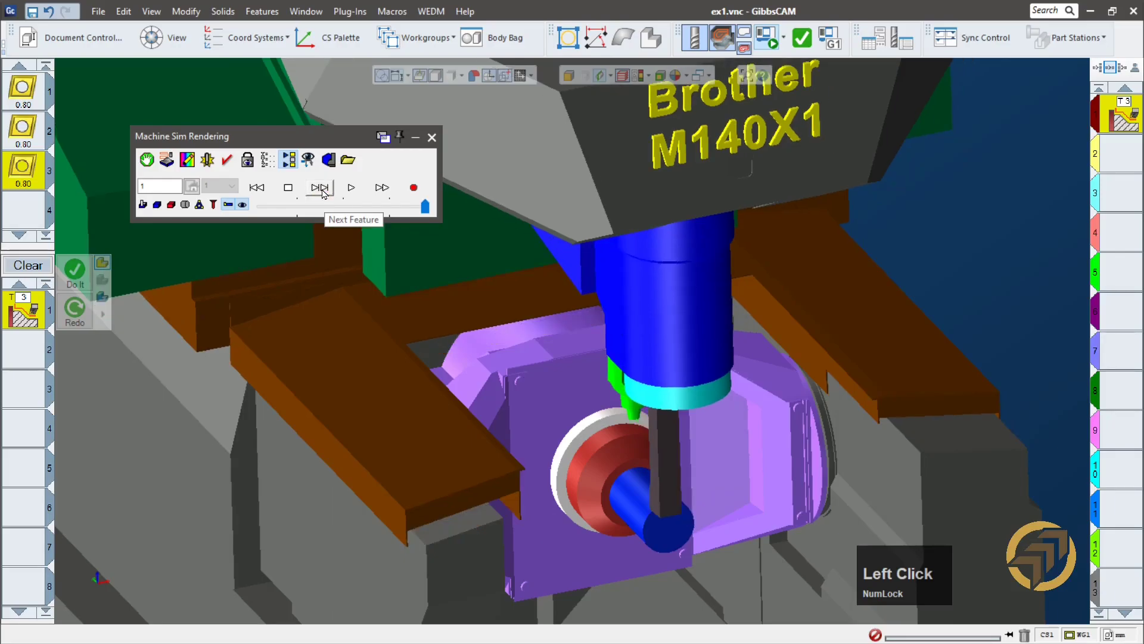
left_click(322, 192)
left_click(322, 192)
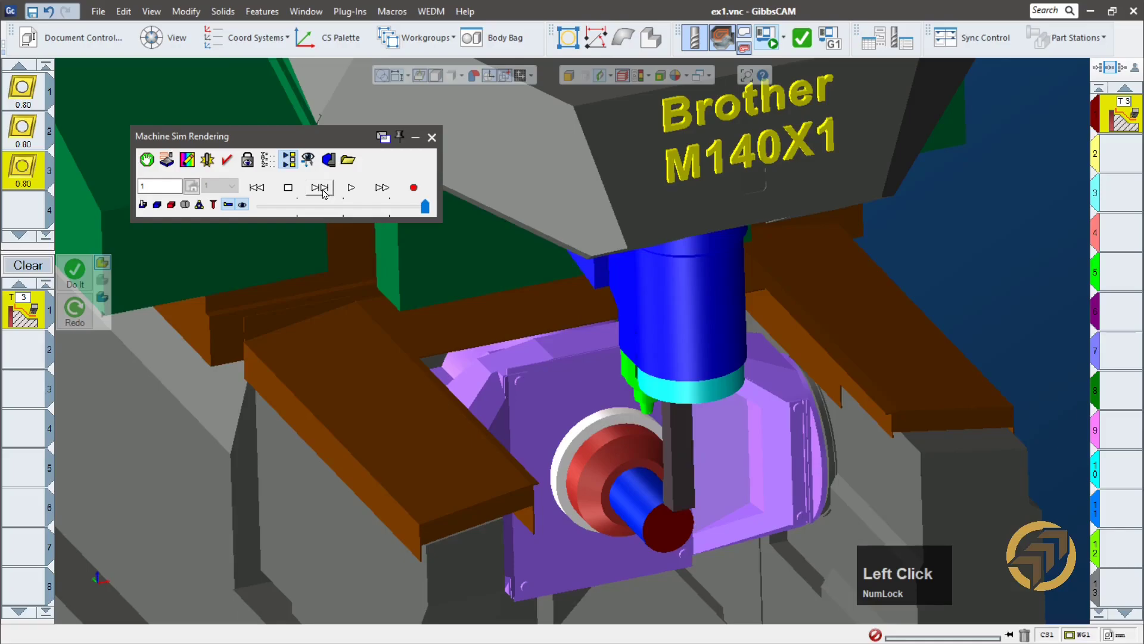
left_click(322, 192)
left_click(322, 192)
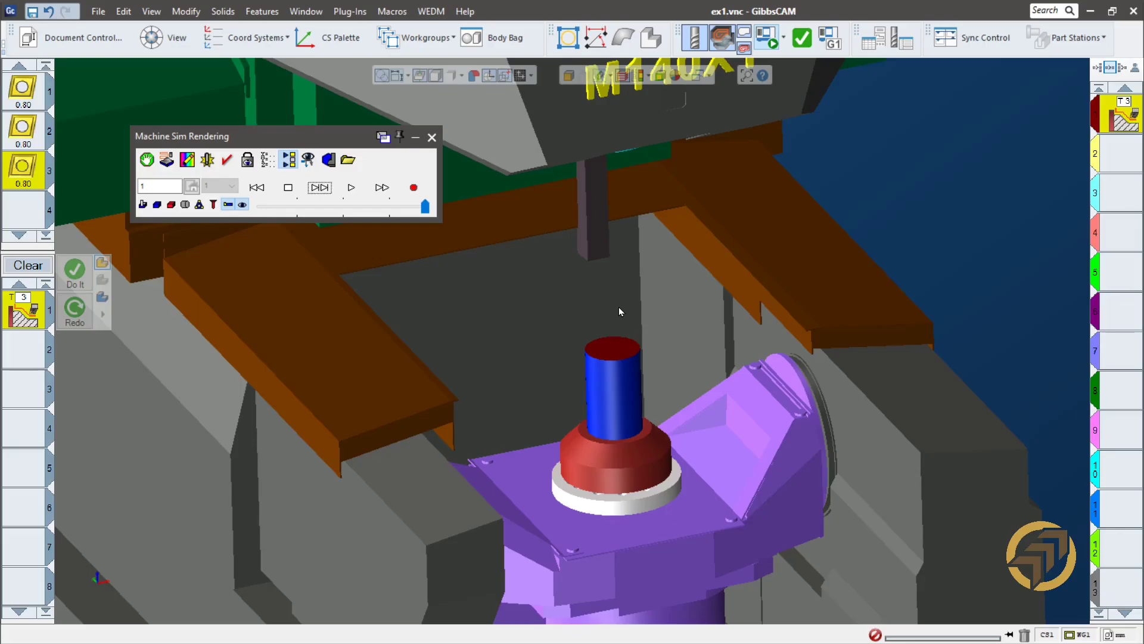
left_click(433, 138)
- Reopen the facing operation and replace tool 3 with tool 1 in its Contour process
middle_click_drag(846, 299, 857, 241)
left_click_drag(806, 250, 732, 214, "ctrl")
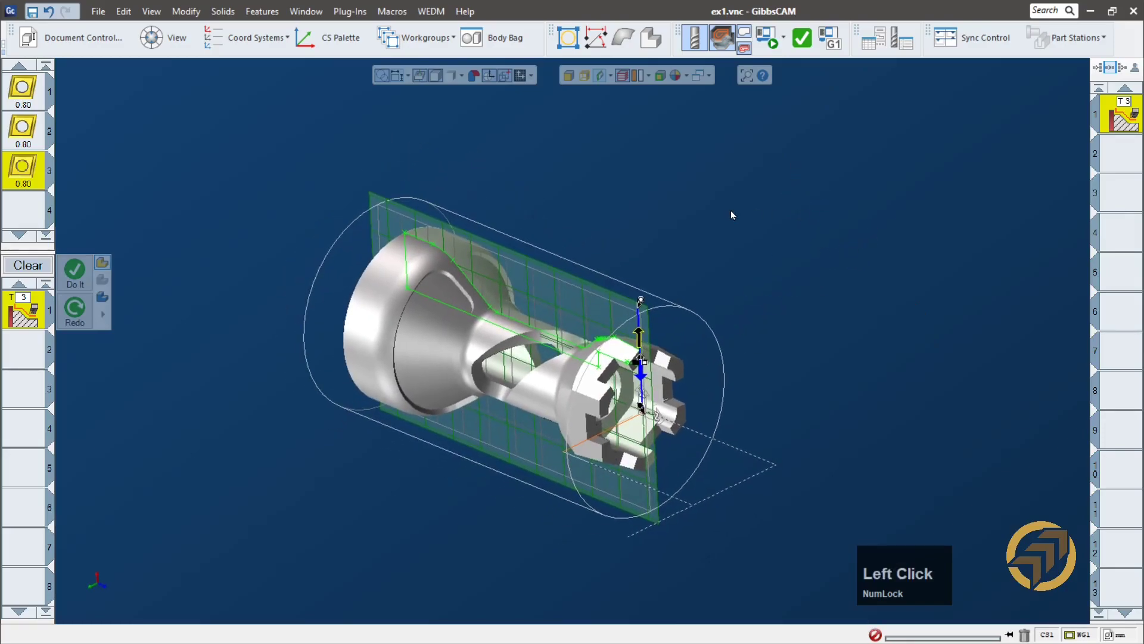
left_click(1131, 115)
left_click(30, 99)
left_click_drag(29, 98, 37, 313)
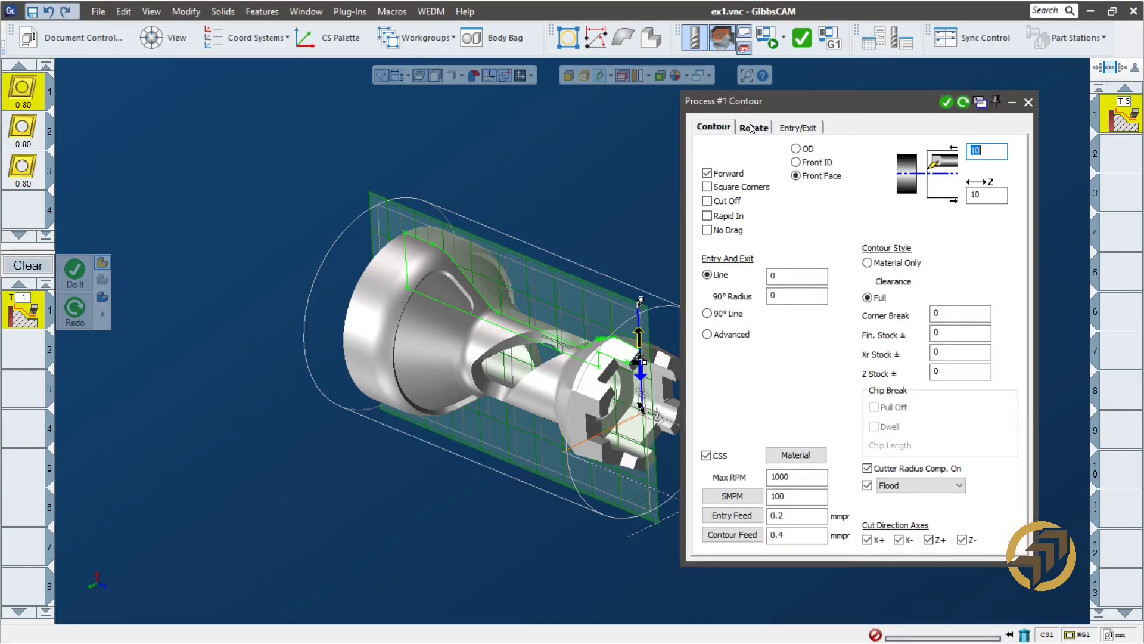
- Turn on Face Up, set the Contour process's holder angle to 0, and redo the facing operation
left_click(754, 127)
left_click(886, 410)
double_click(801, 407)
type("0")
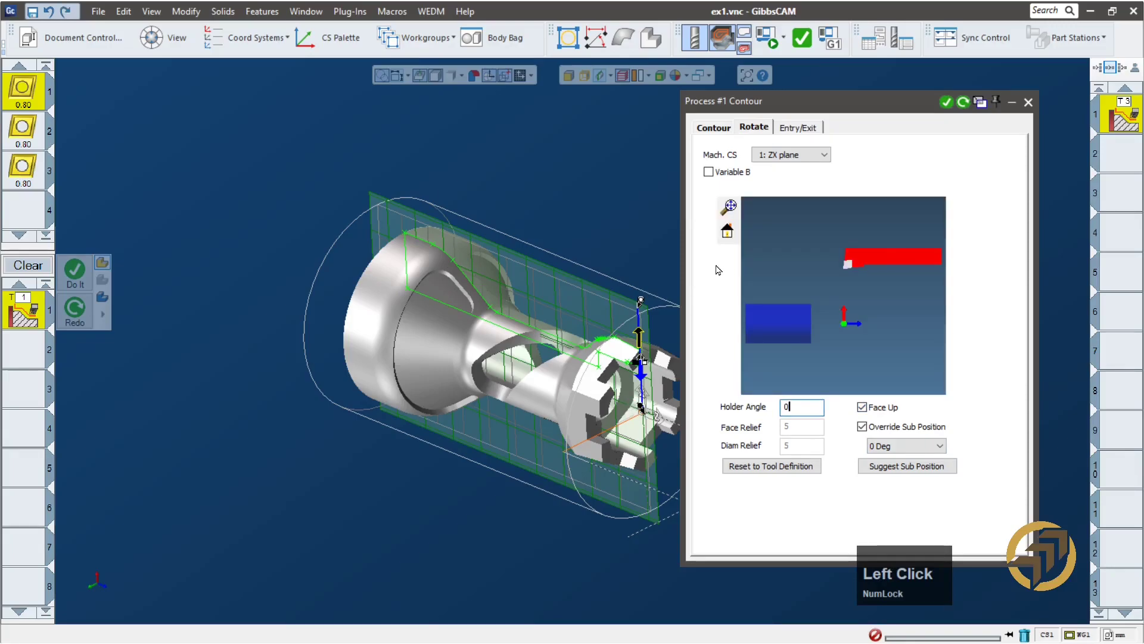
left_click_drag(858, 103, 279, 126)
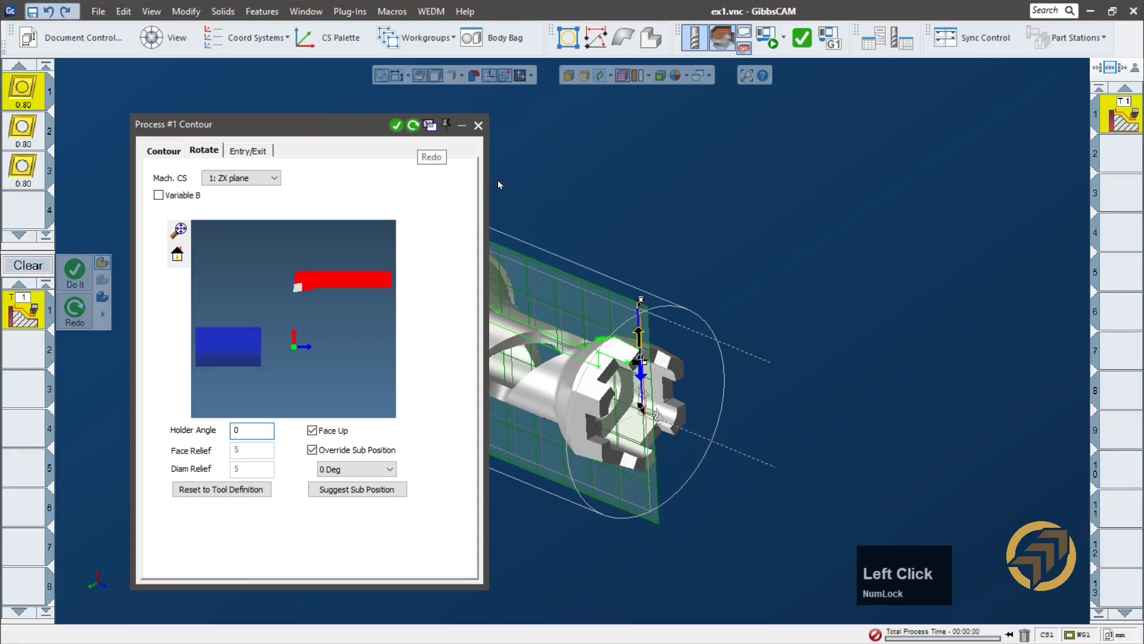
left_click(478, 126)
- Examine the tool 1 facing toolpath at the rook's crown end from several angles
middle_click_drag(504, 510, 251, 103)
middle_click_drag(543, 447, 258, 227)
scroll(478, 487, "down", 1)
middle_click_drag(478, 487, 785, 352)
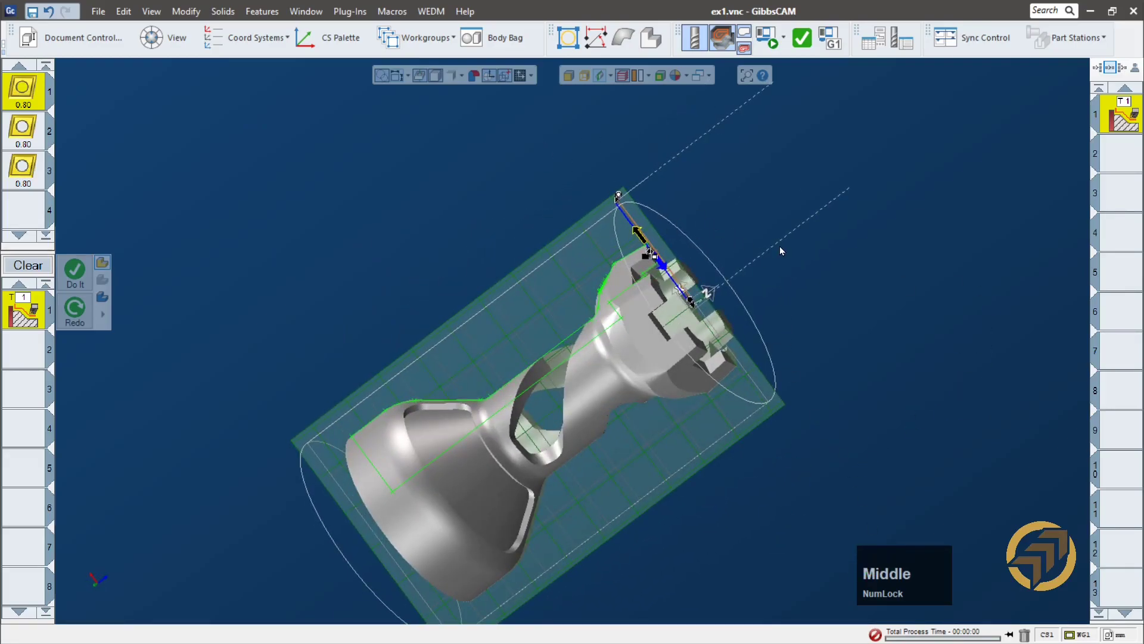
middle_click_drag(602, 328, 863, 290)
left_click(863, 290)
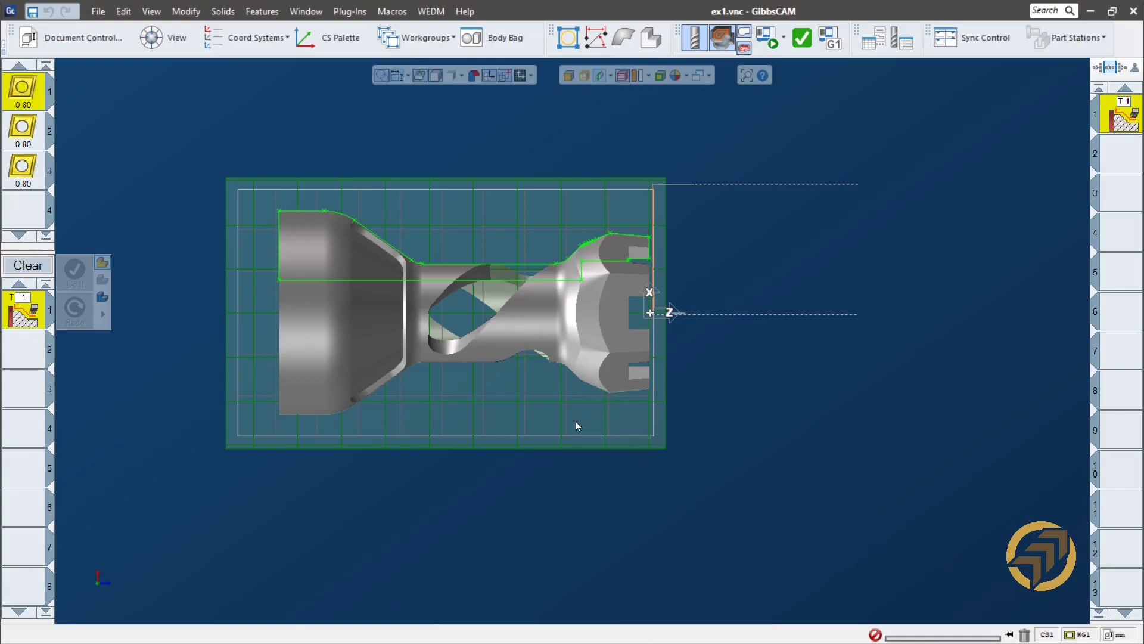
left_click(569, 532)
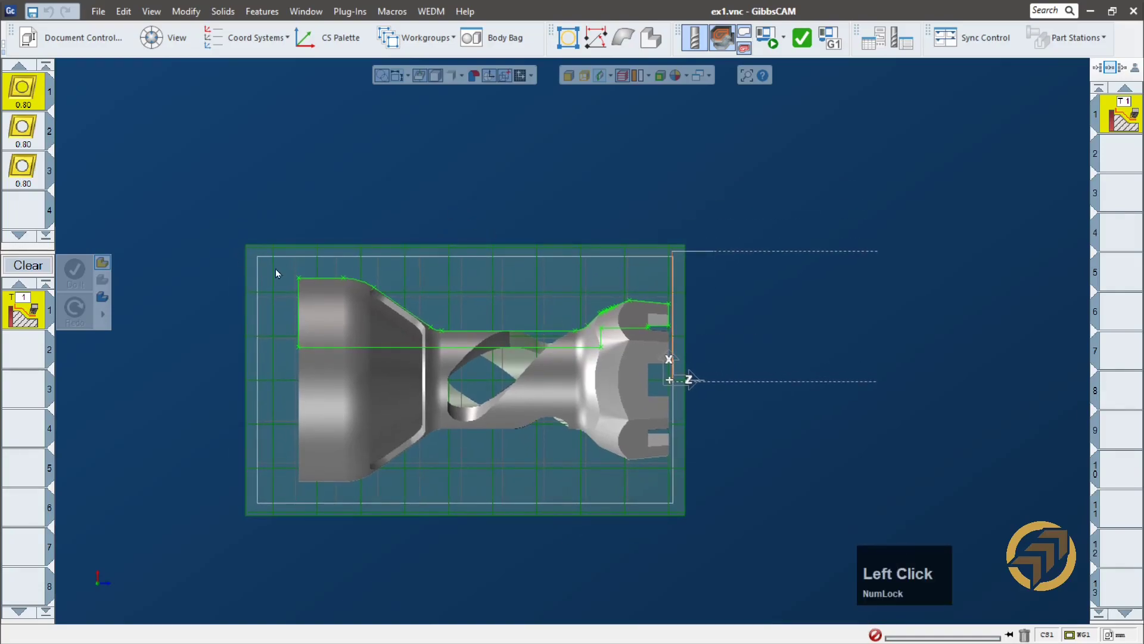
- Target the empty second operation slot and delete the Contour process from the process list
left_click(1115, 155)
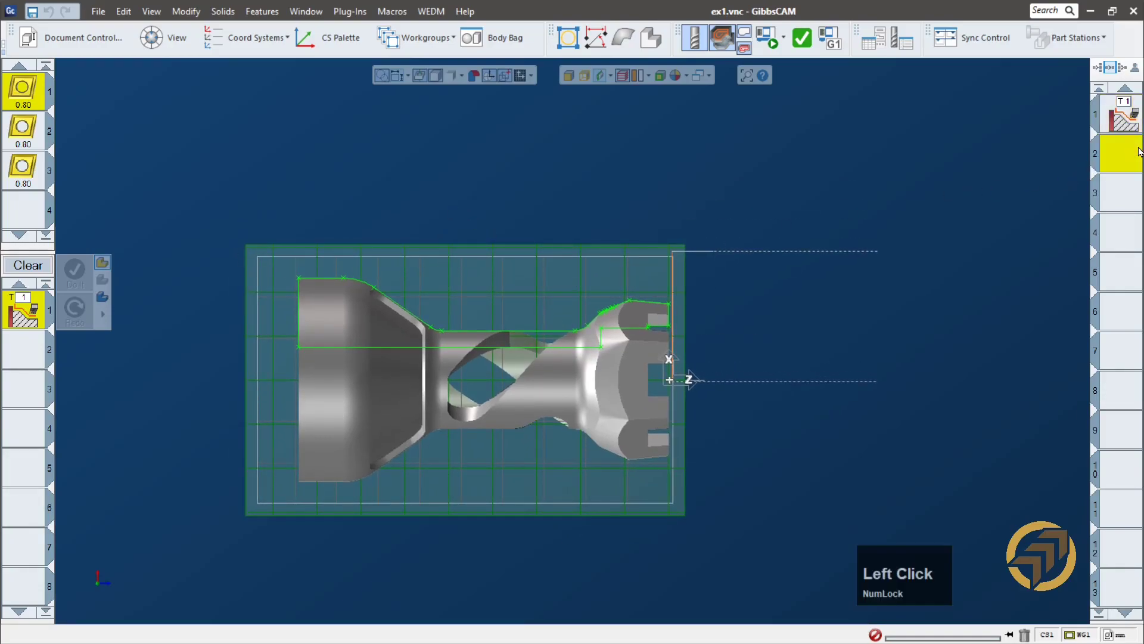
left_click(25, 317)
key("Delete")
- Set the process list folder to C:\0000VideoEdit\brother\files\prcs
right_click(26, 320)
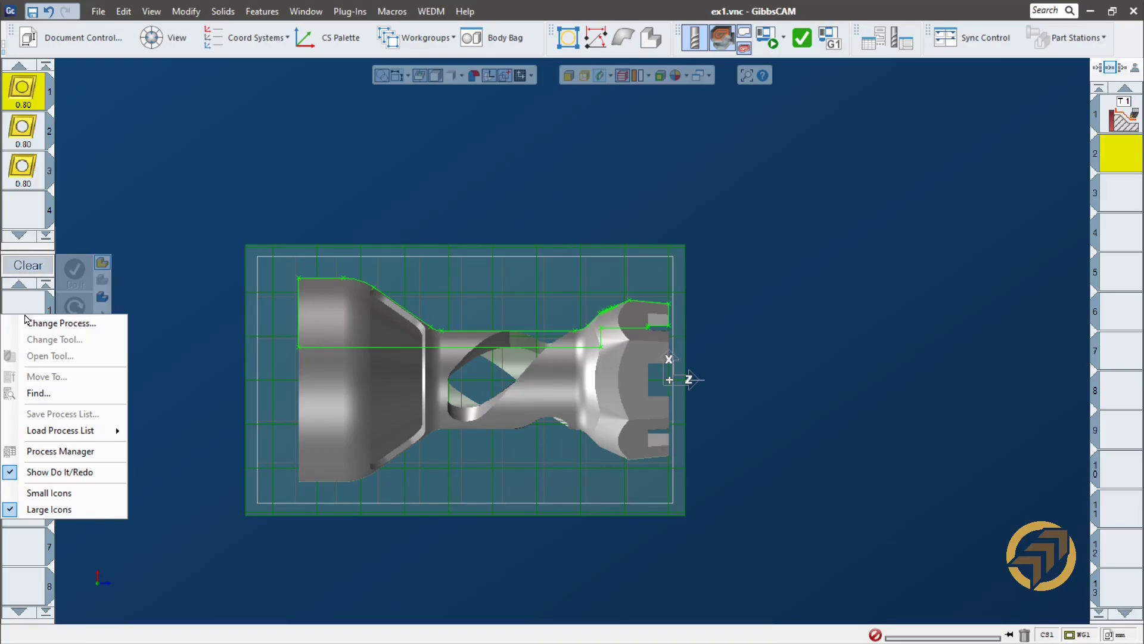
mouse_move(99, 436)
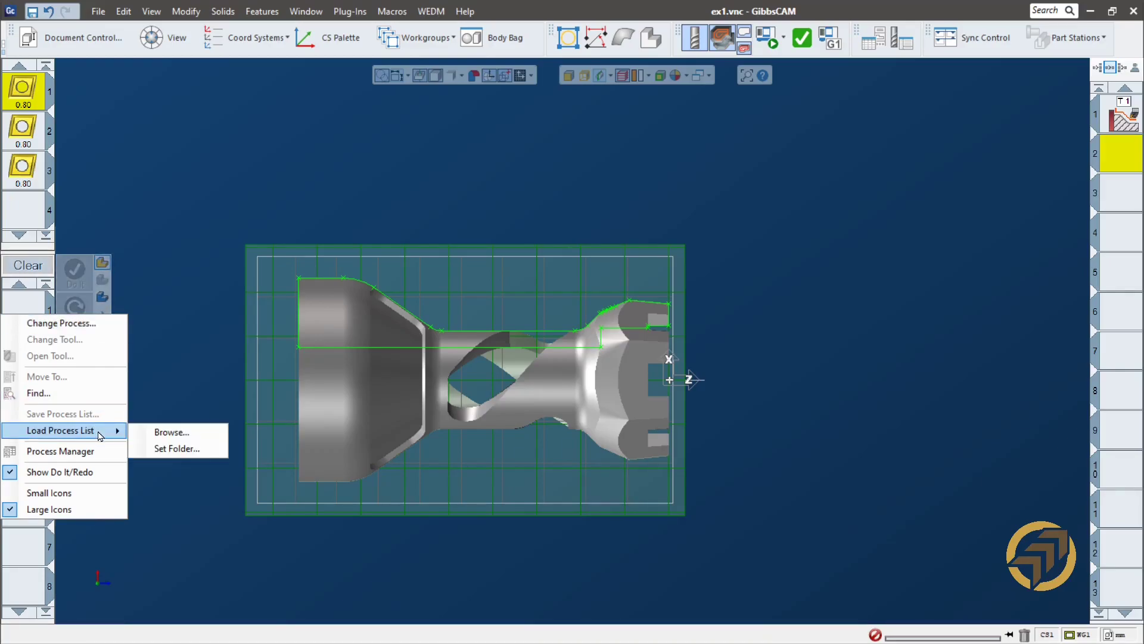
left_click(177, 448)
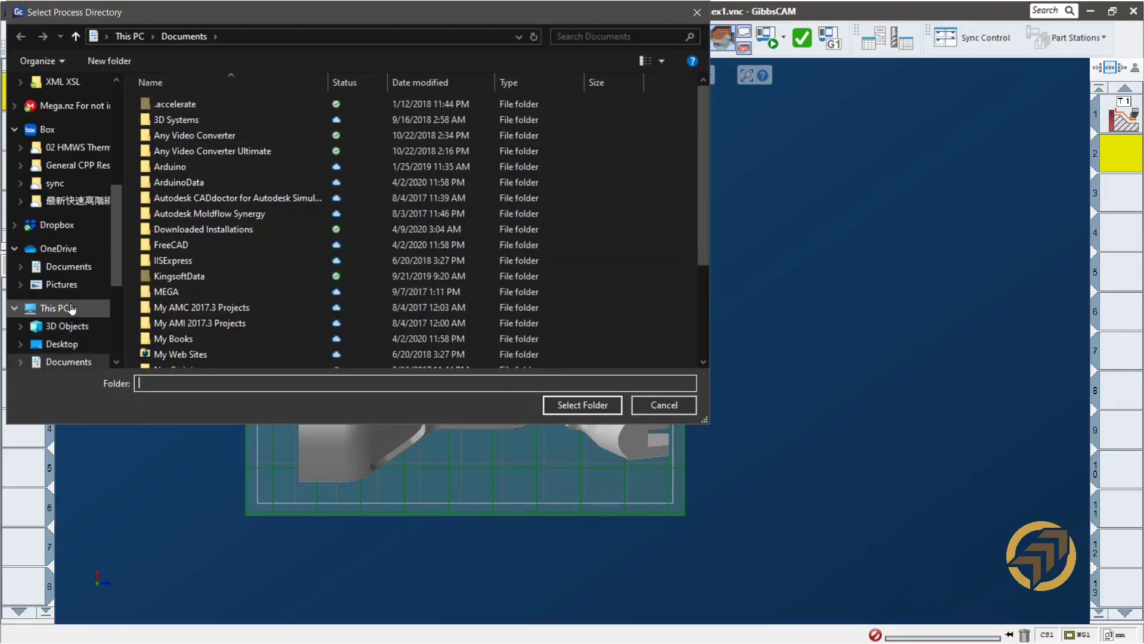
left_click(70, 313)
left_click(243, 327)
double_click(242, 326)
left_click(219, 185)
double_click(219, 185)
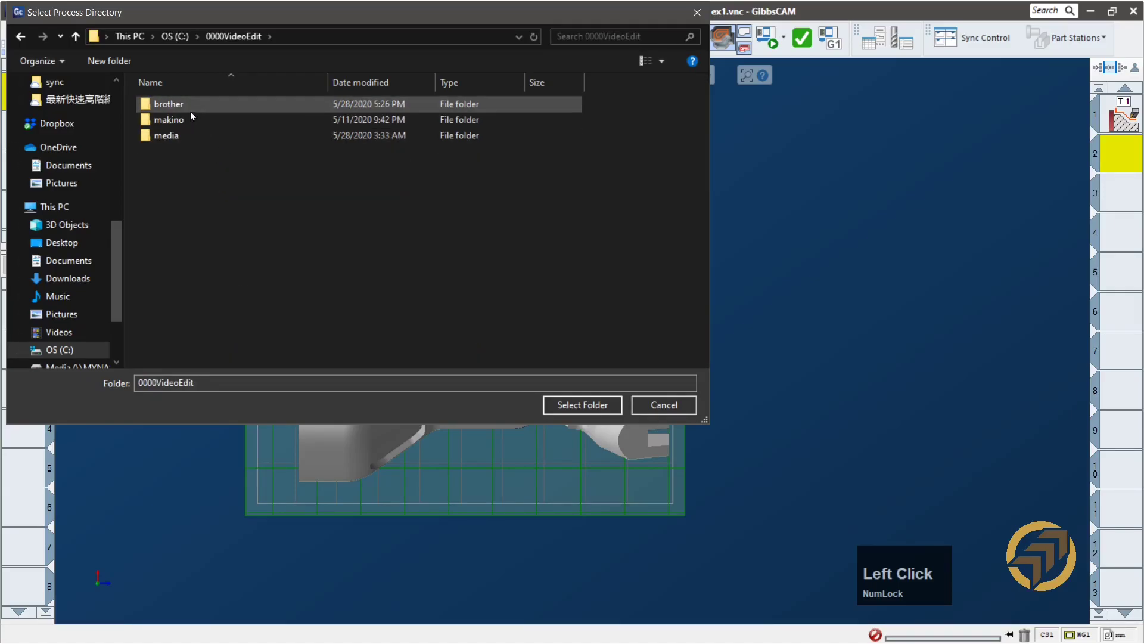
double_click(191, 111)
left_click(183, 135)
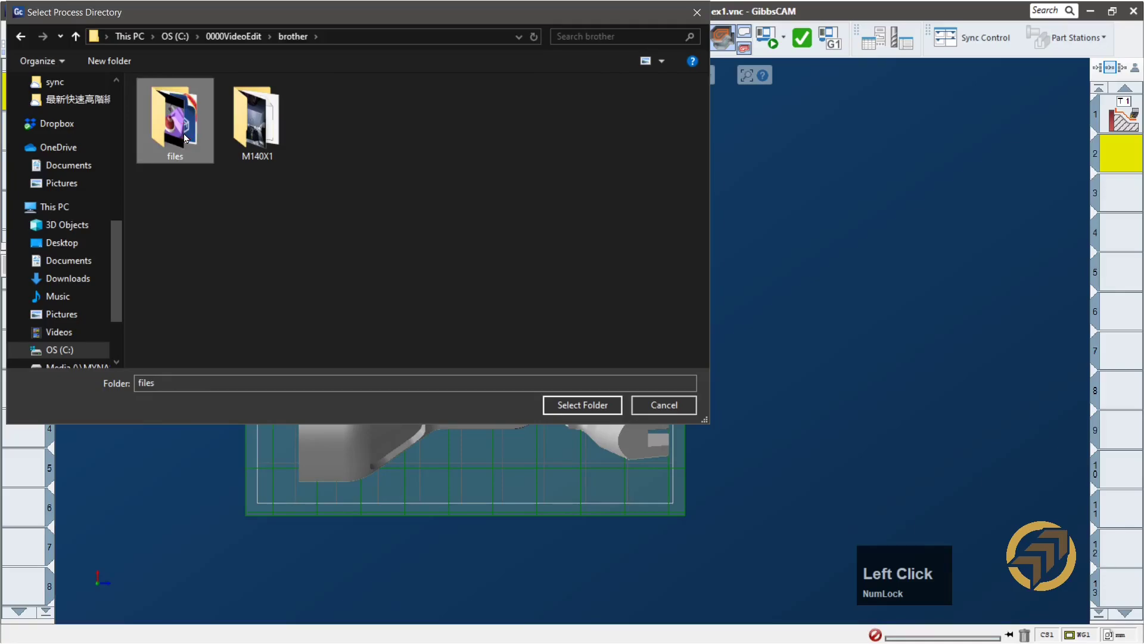
double_click(184, 138)
left_click(168, 102)
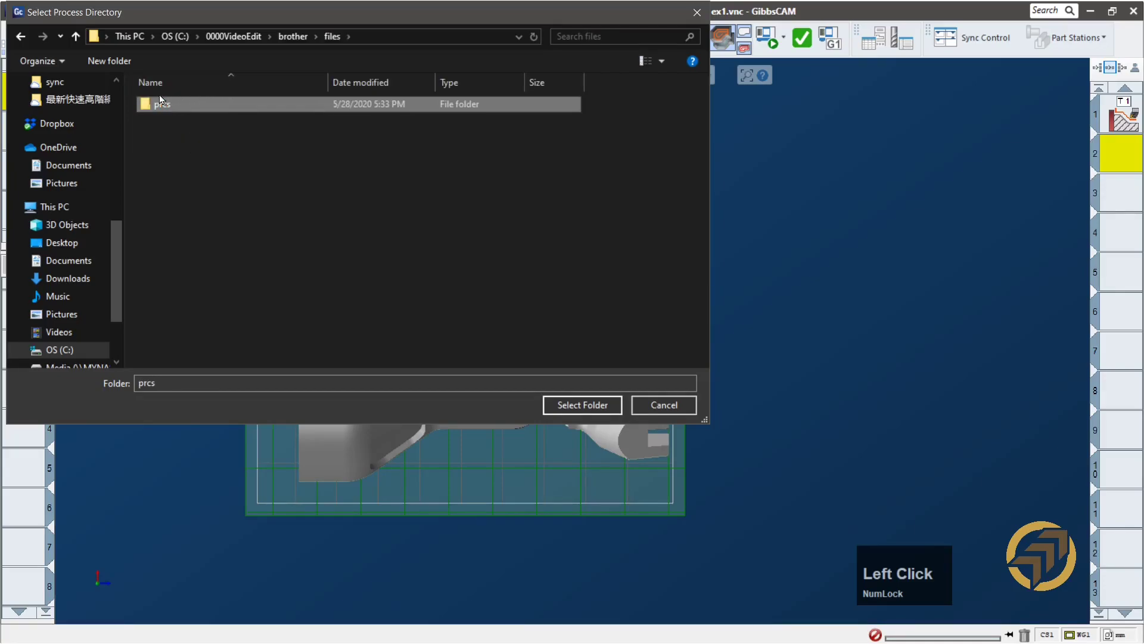
left_click(576, 408)
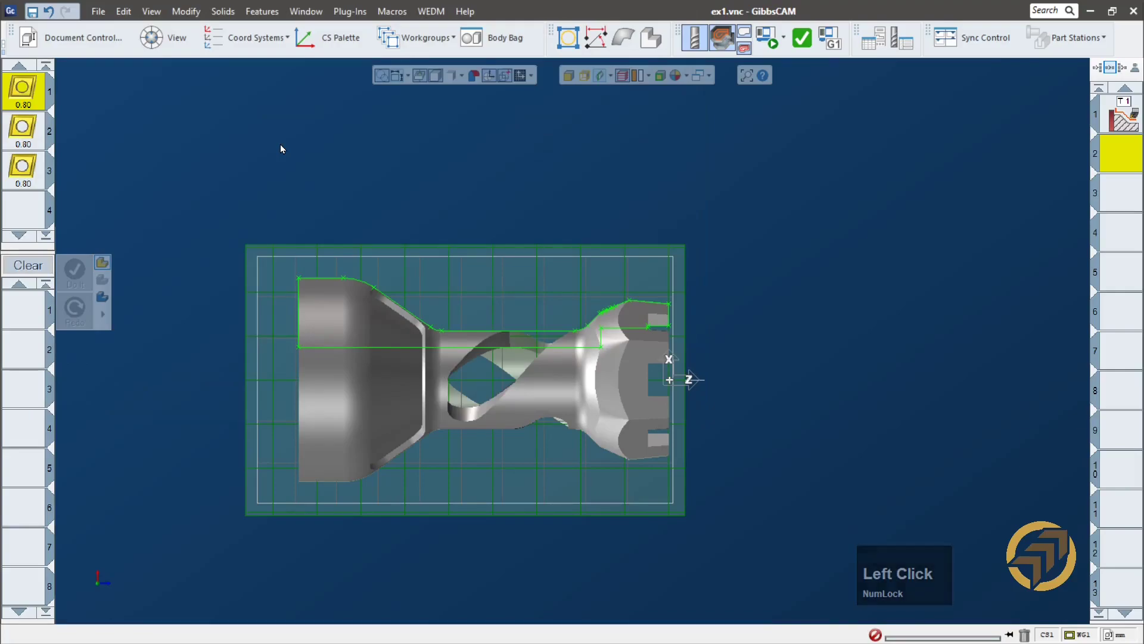
- Load the saved process list 02 hor voluturn into the empty process list
right_click(26, 310)
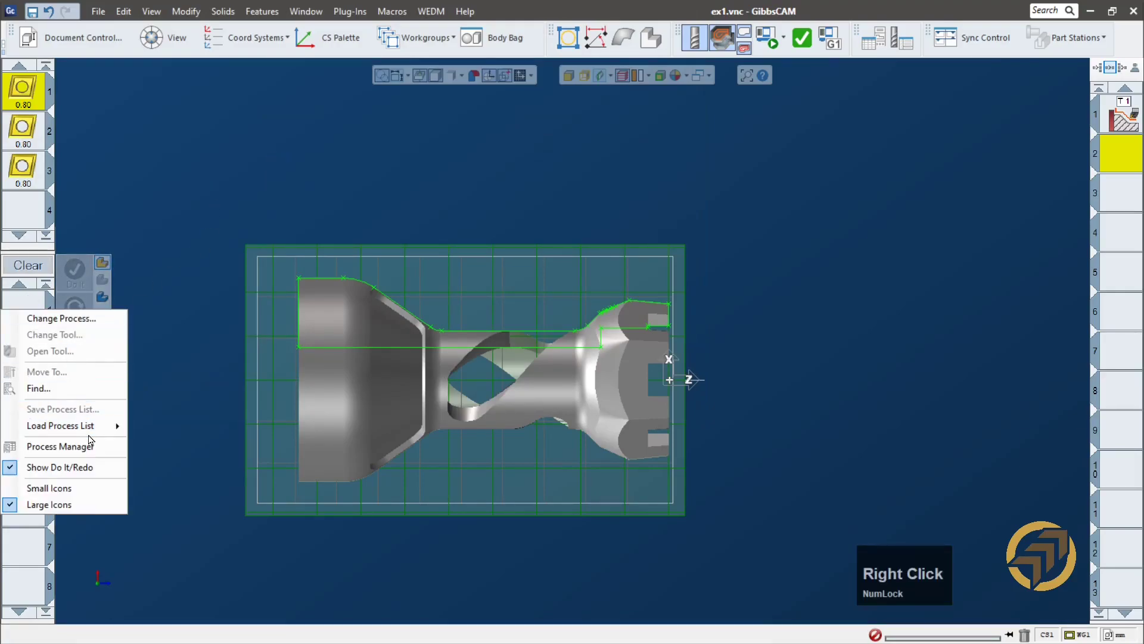
left_click(90, 431)
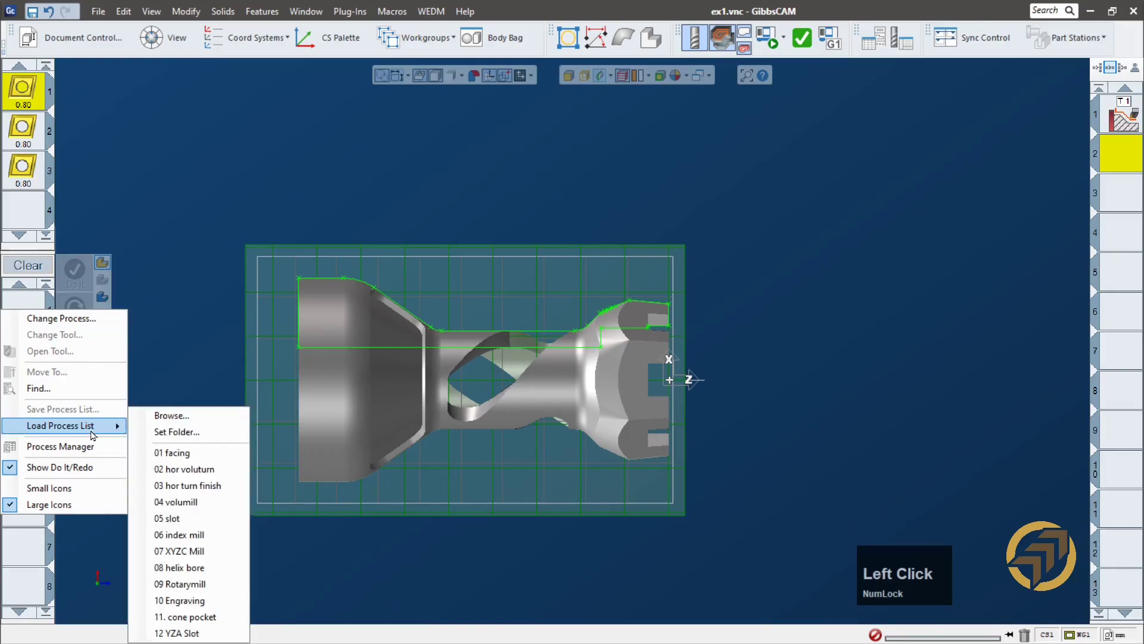
left_click(206, 469)
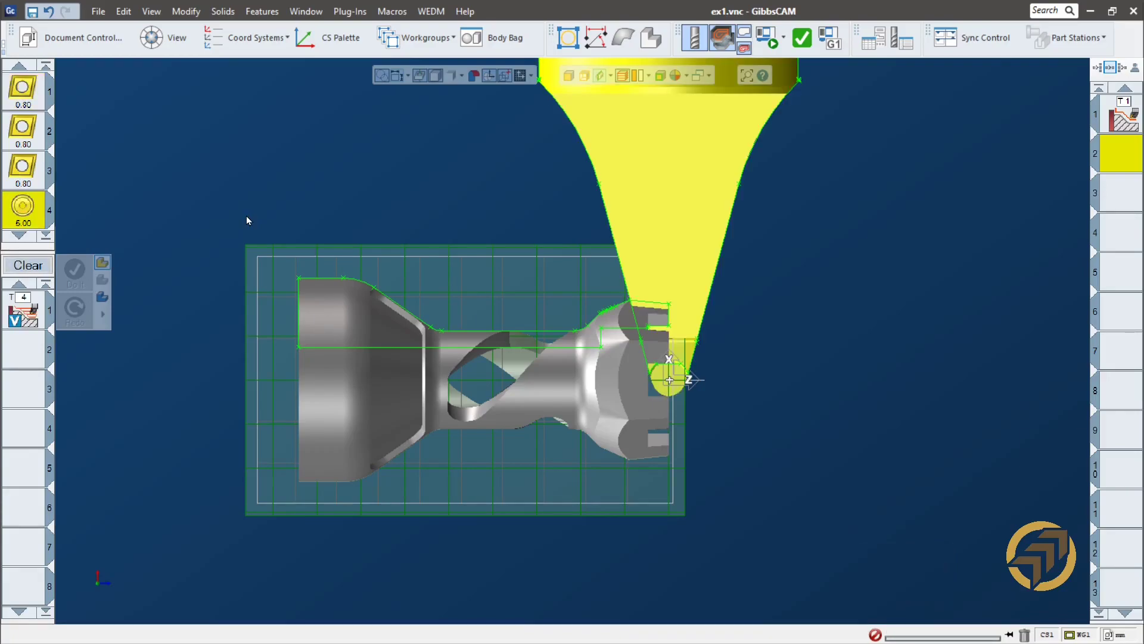
- Examine the loaded tool 4 and its holder against the rook's crown end from several angles
scroll(510, 433, "up", 4)
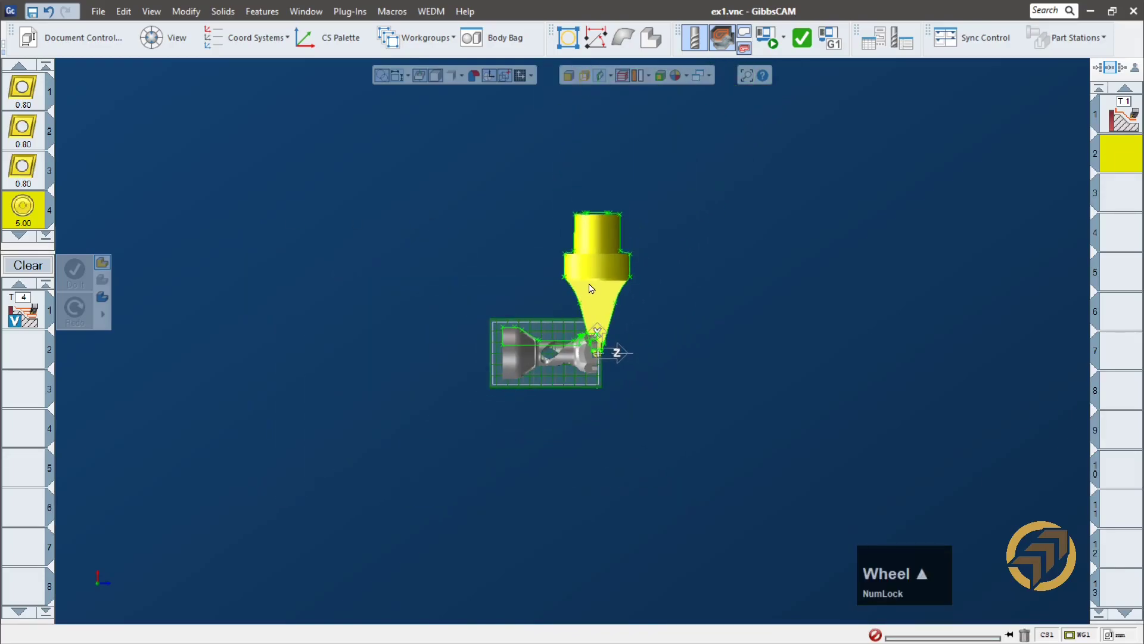
scroll(620, 308, "down", 4)
scroll(694, 299, "down", 2)
middle_click_drag(745, 345, 684, 213)
scroll(659, 346, "up", 2)
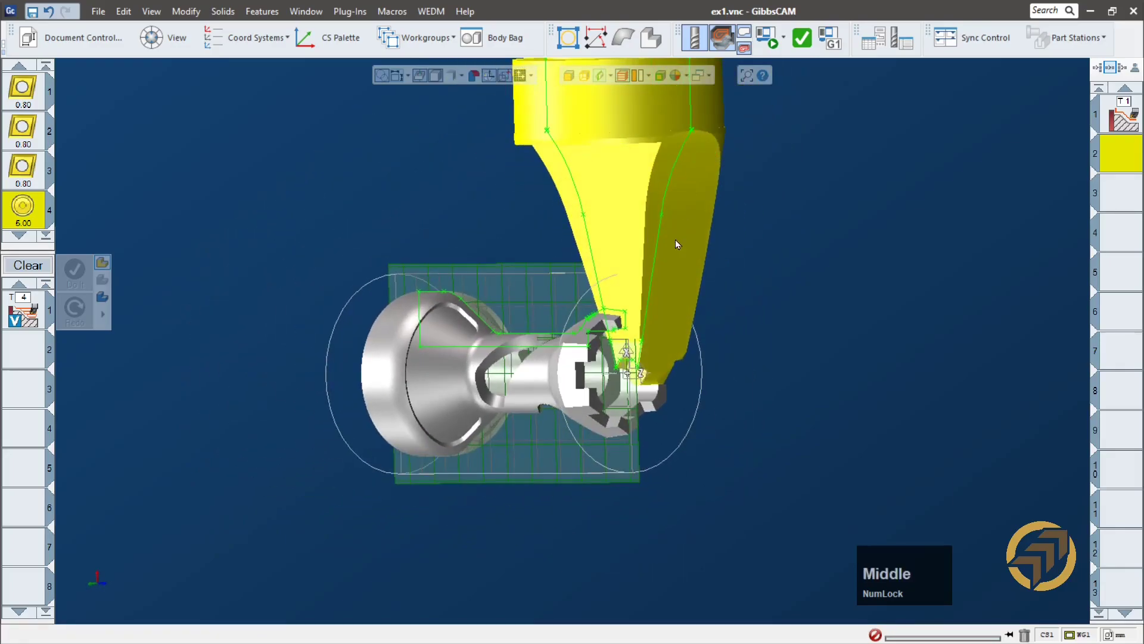
middle_click_drag(633, 324, 794, 358)
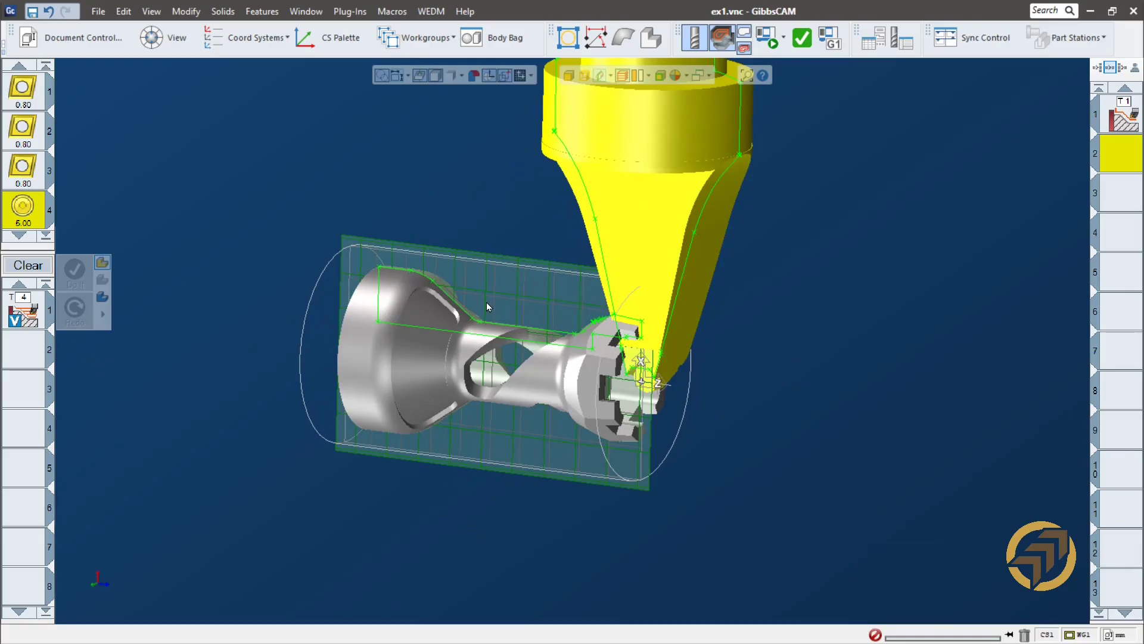
left_click(498, 38)
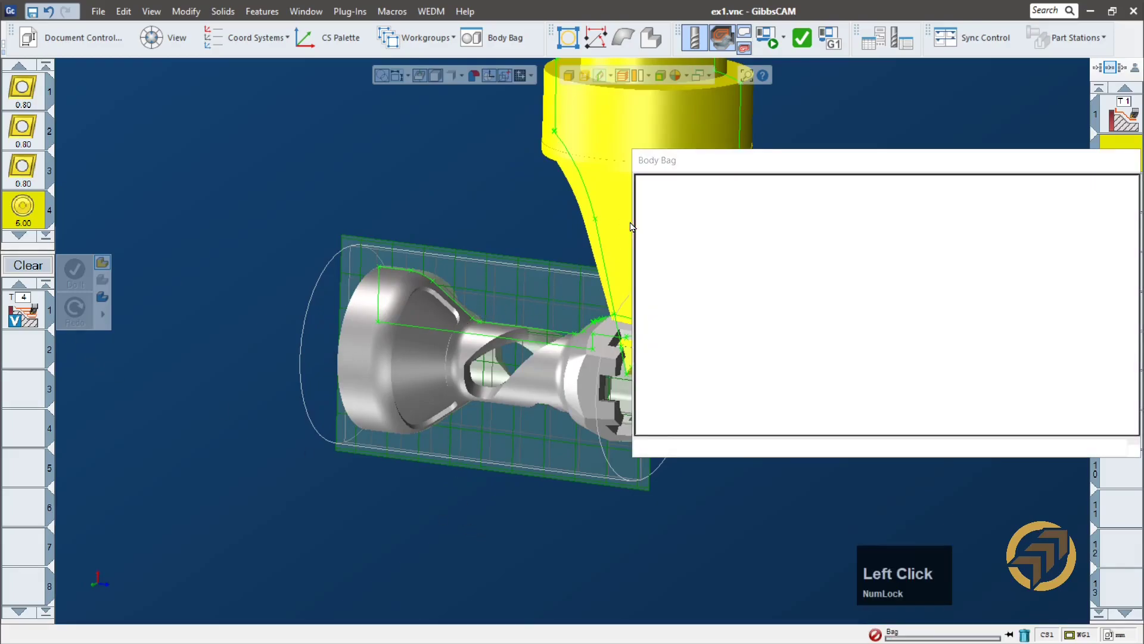
left_click(1135, 161)
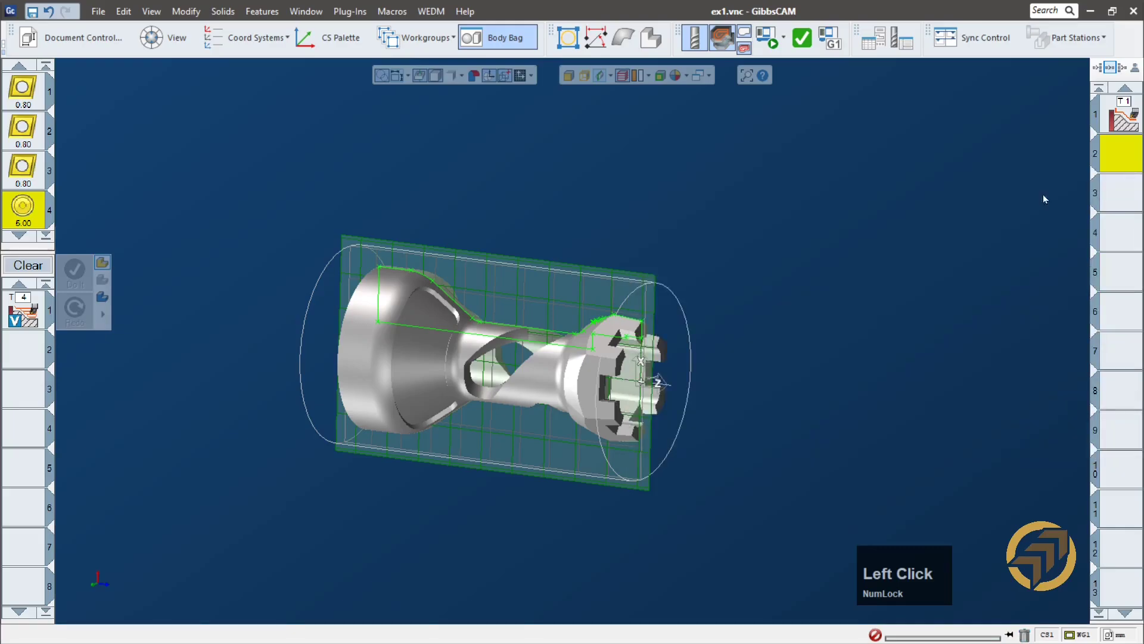
middle_click_drag(561, 453, 602, 462)
- Review turning tool 4's insert and holder definition, and return the model to the home view
double_click(33, 220)
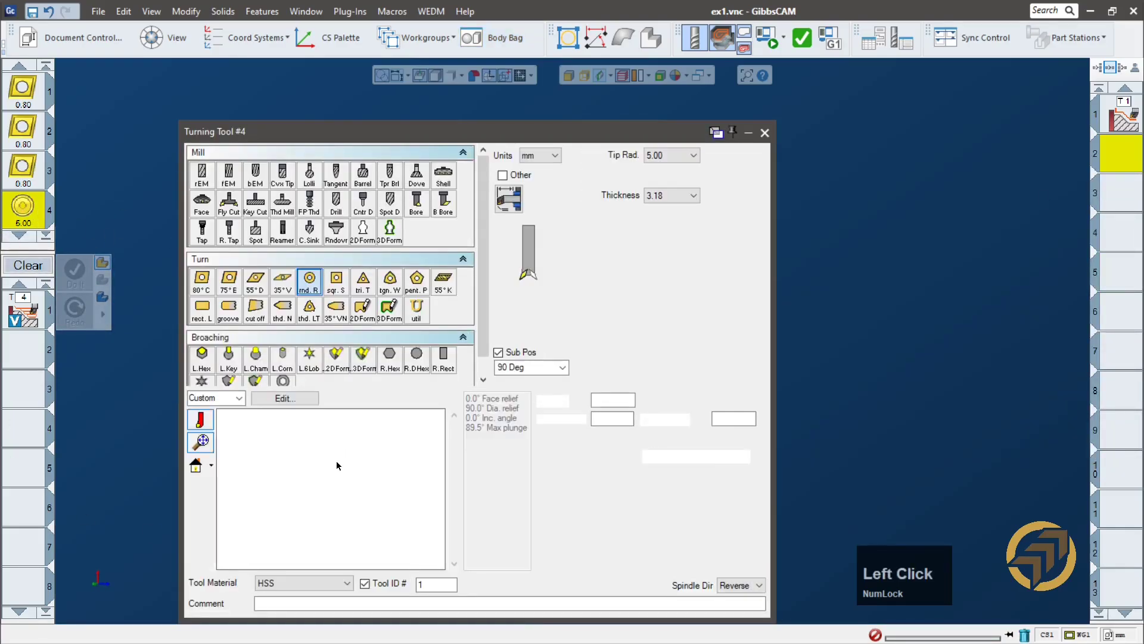
middle_click_drag(337, 465, 430, 480)
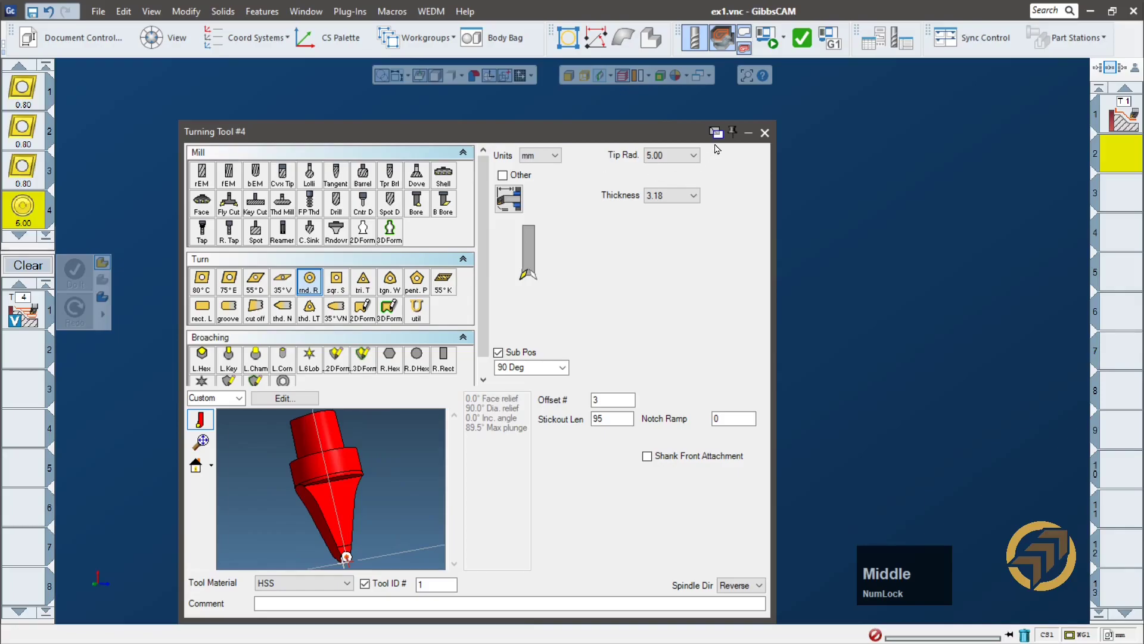
left_click(766, 133)
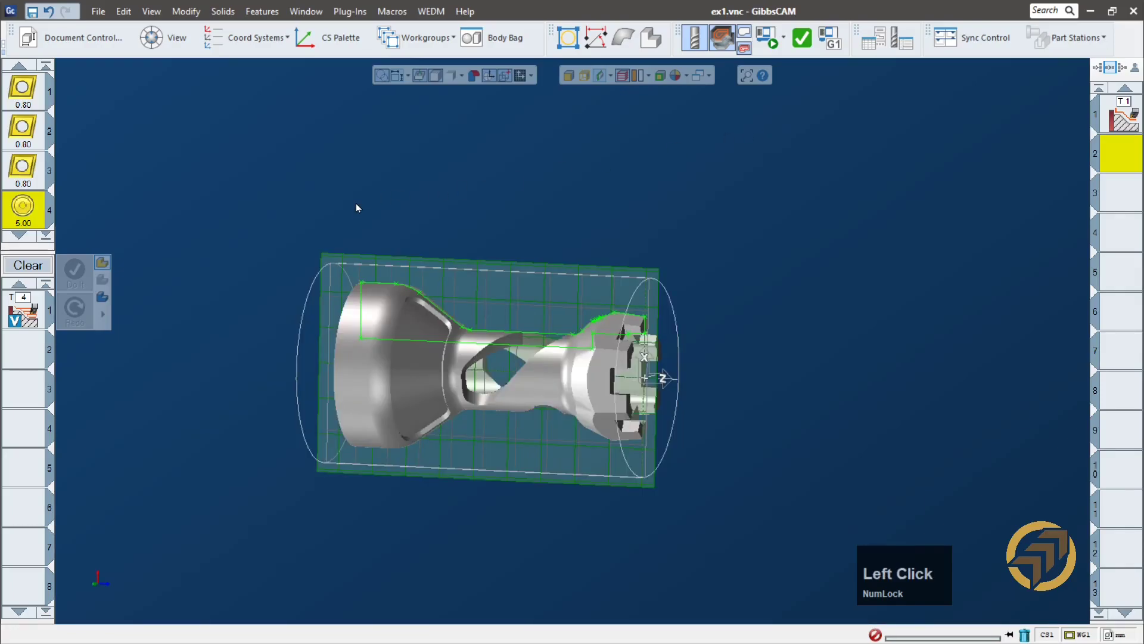
mouse_move(411, 254)
middle_mouse_down()
mouse_move(427, 240)
mouse_move(417, 246)
middle_mouse_up()
left_click(89, 558)
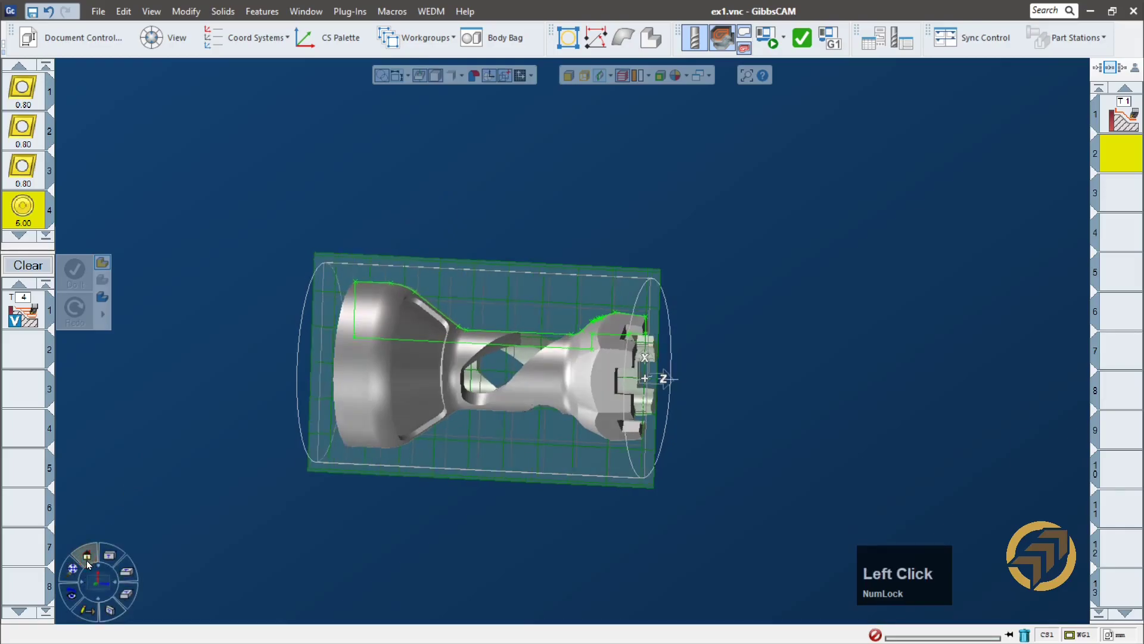
- Review the VoluTurn process settings for tool 4 and the alternative process types available for it
double_click(31, 320)
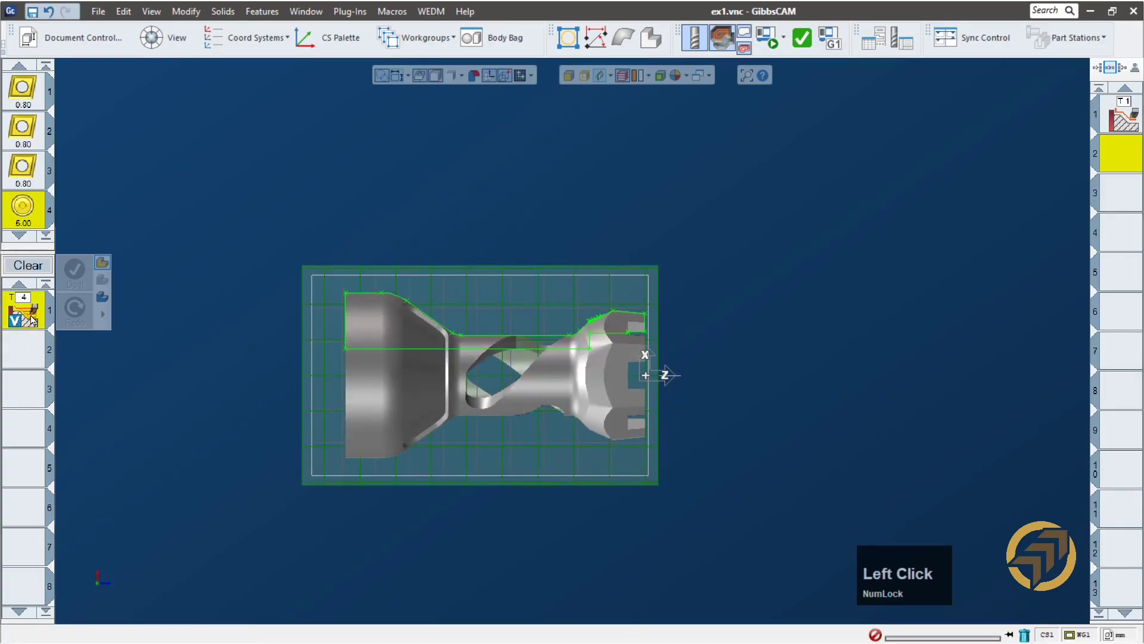
left_click_drag(333, 492, 320, 167)
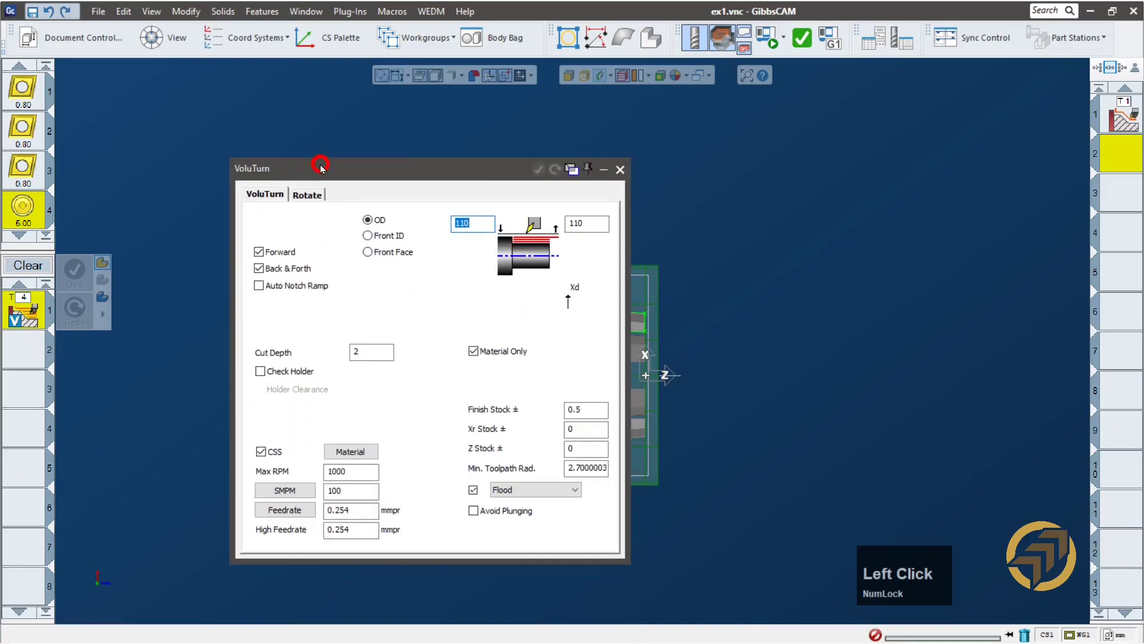
right_click(25, 321)
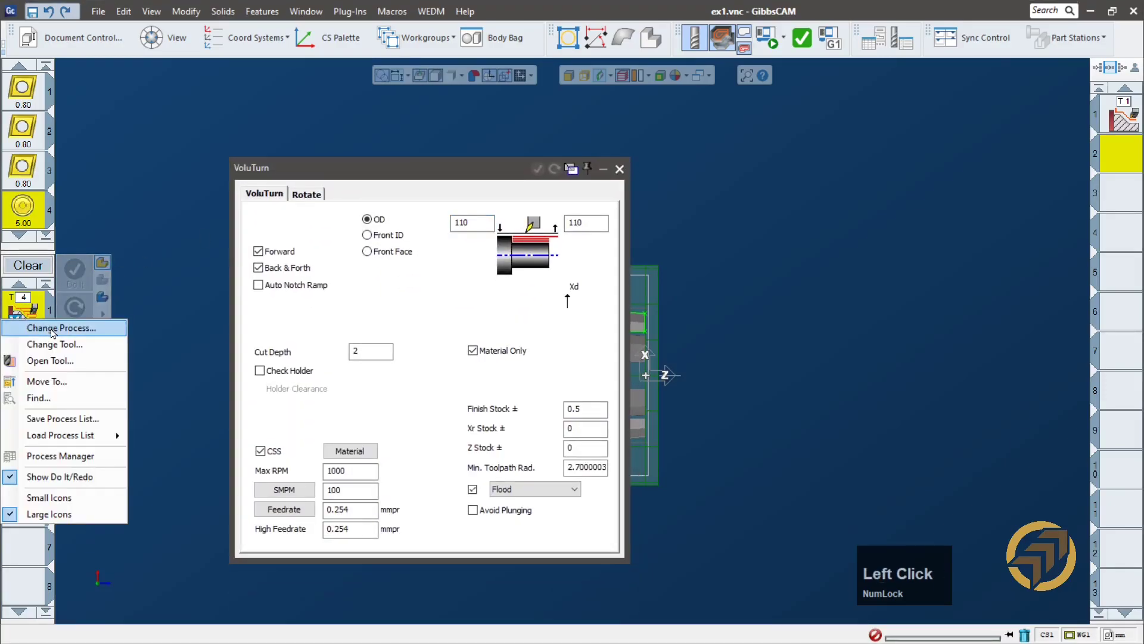
left_click(54, 327)
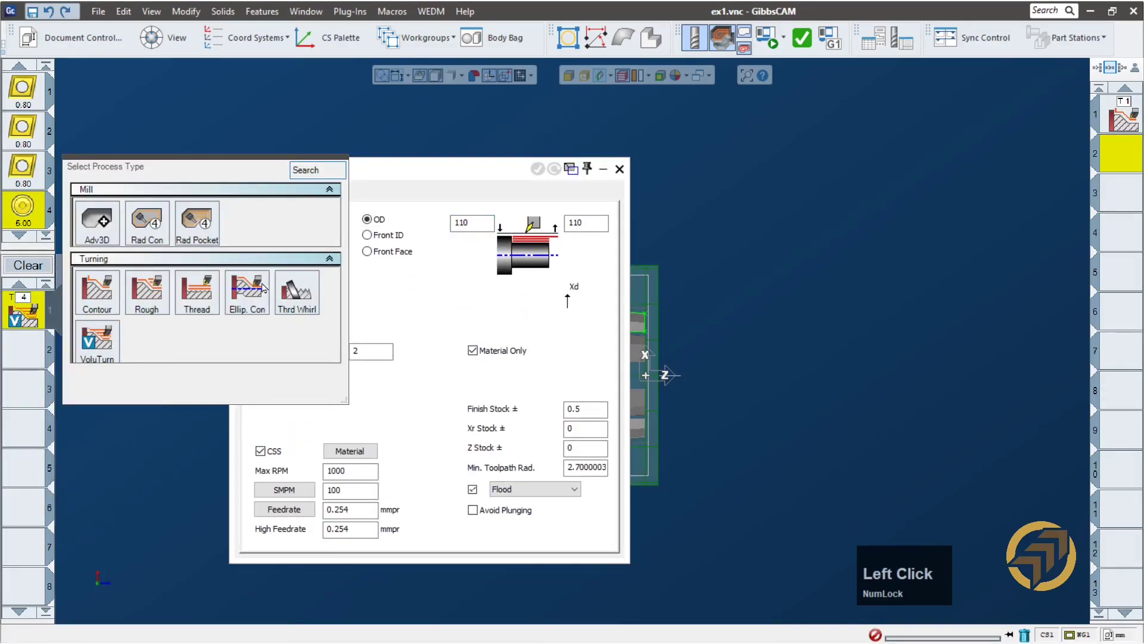
left_click(250, 217)
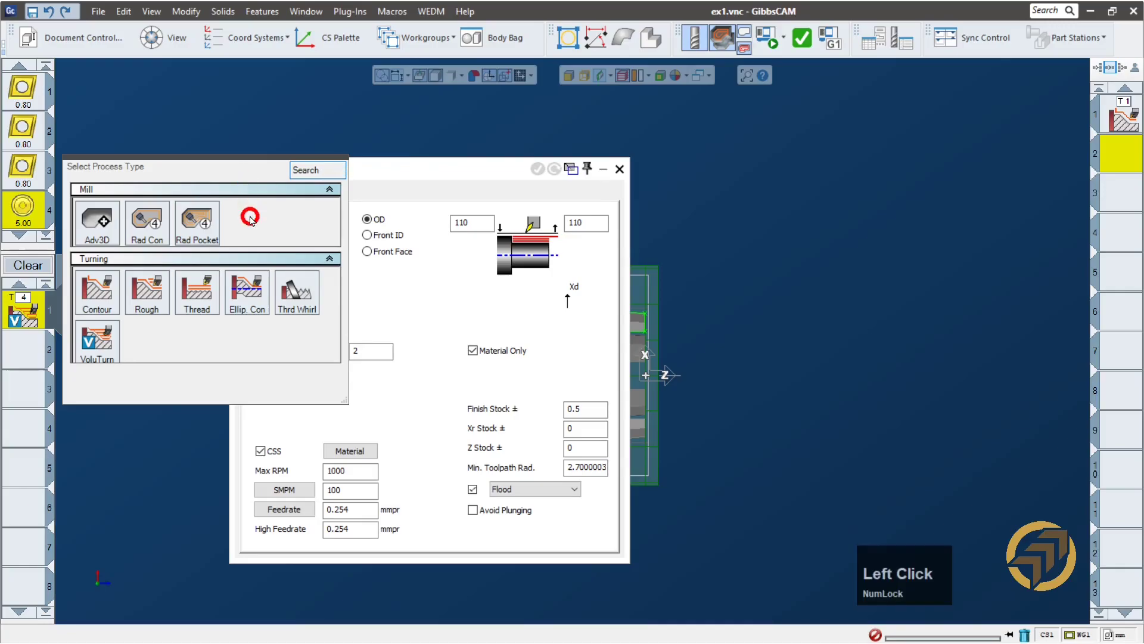
left_click(397, 181)
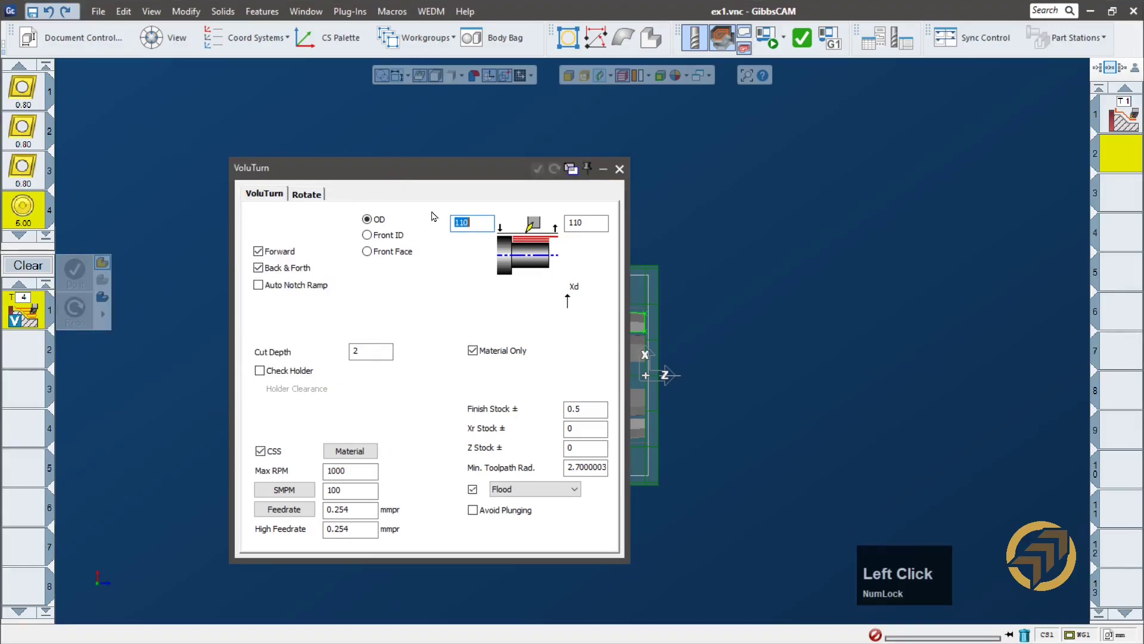
left_click_drag(445, 174, 371, 168)
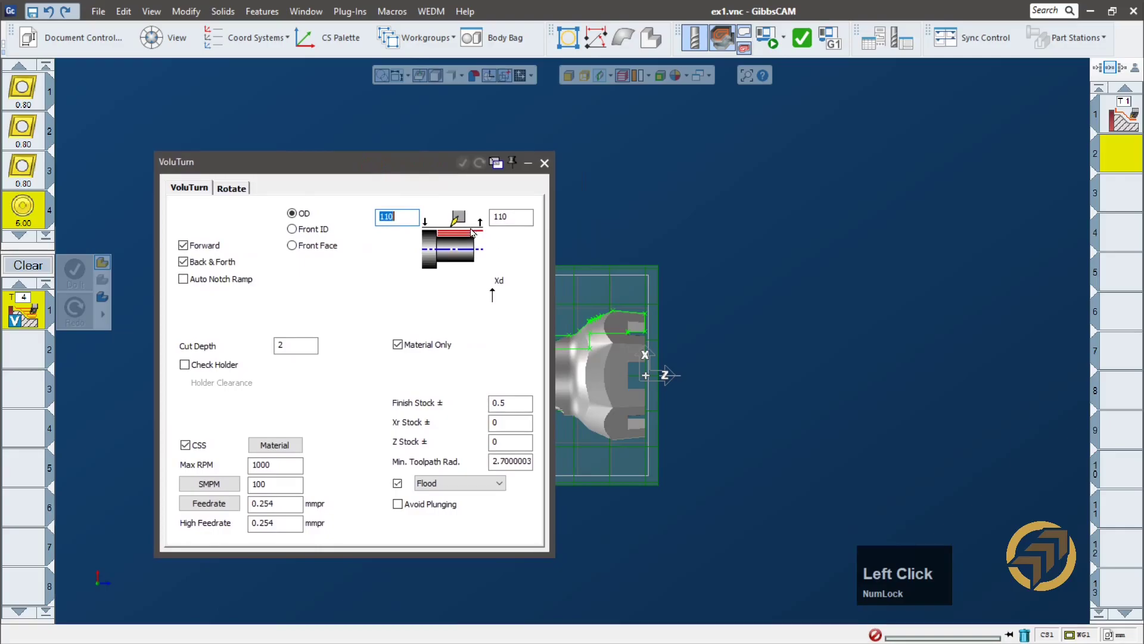
left_click_drag(709, 427, 896, 401, "ctrl")
scroll(798, 398, "down", 1)
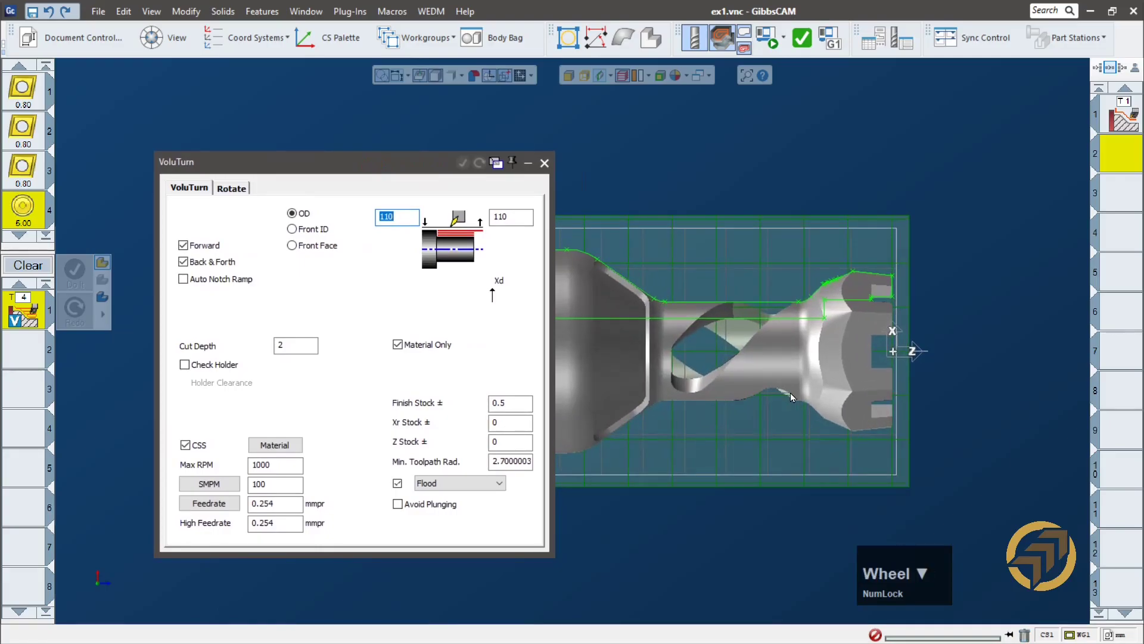
left_click_drag(765, 398, 716, 386, "ctrl")
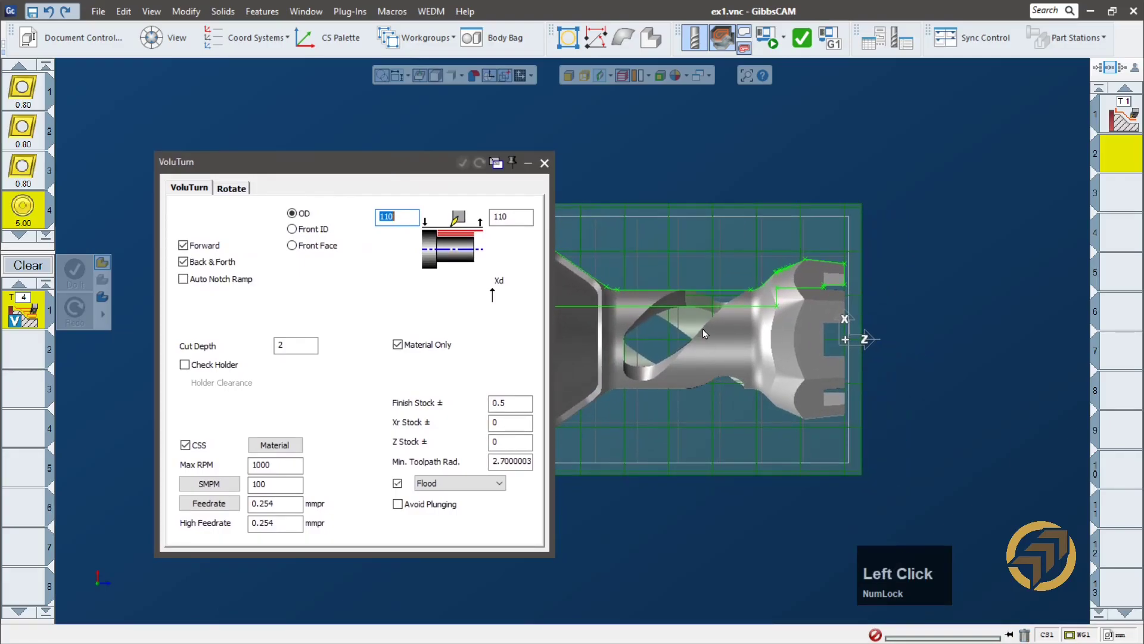
left_click(544, 164)
- Select the rook's outer profile at its narrow shaft as the cut shape, with the cutting direction towards the base
left_click_drag(633, 332, 544, 327, "ctrl")
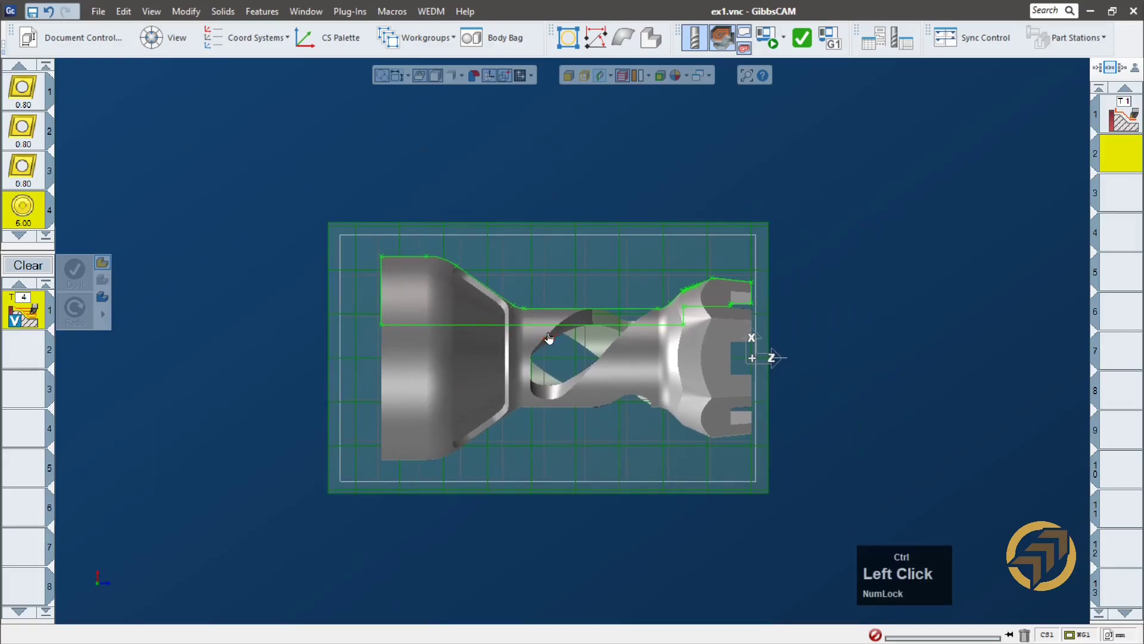
scroll(618, 288, "down", 4)
left_click(623, 246, "ctrl")
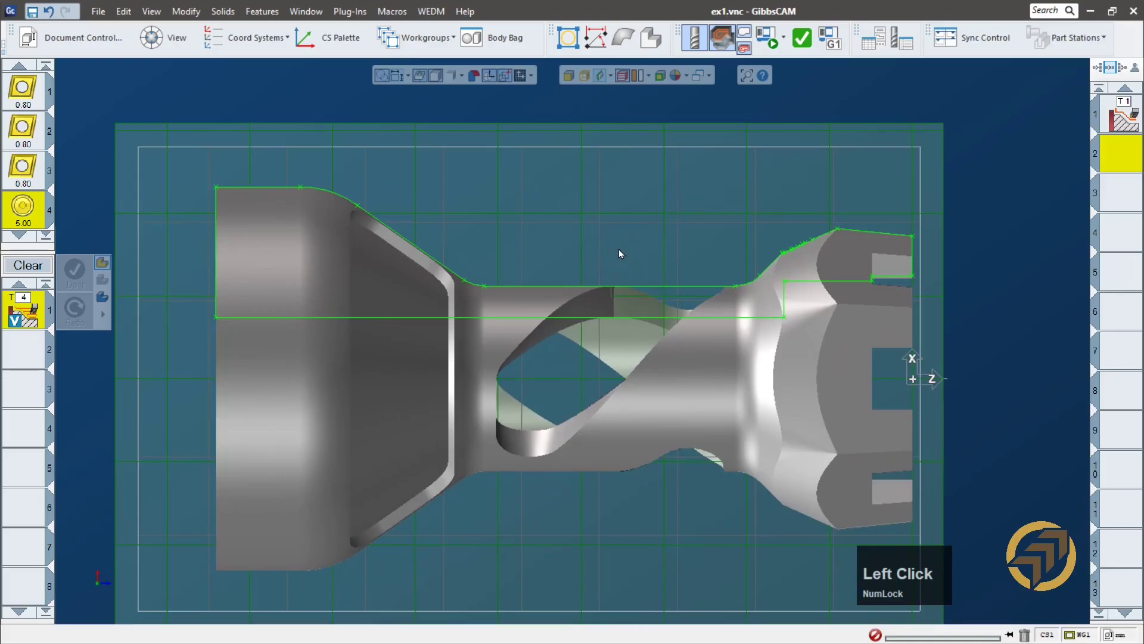
left_click_drag(642, 197, 630, 264, "ctrl")
scroll(640, 257, "down", 1)
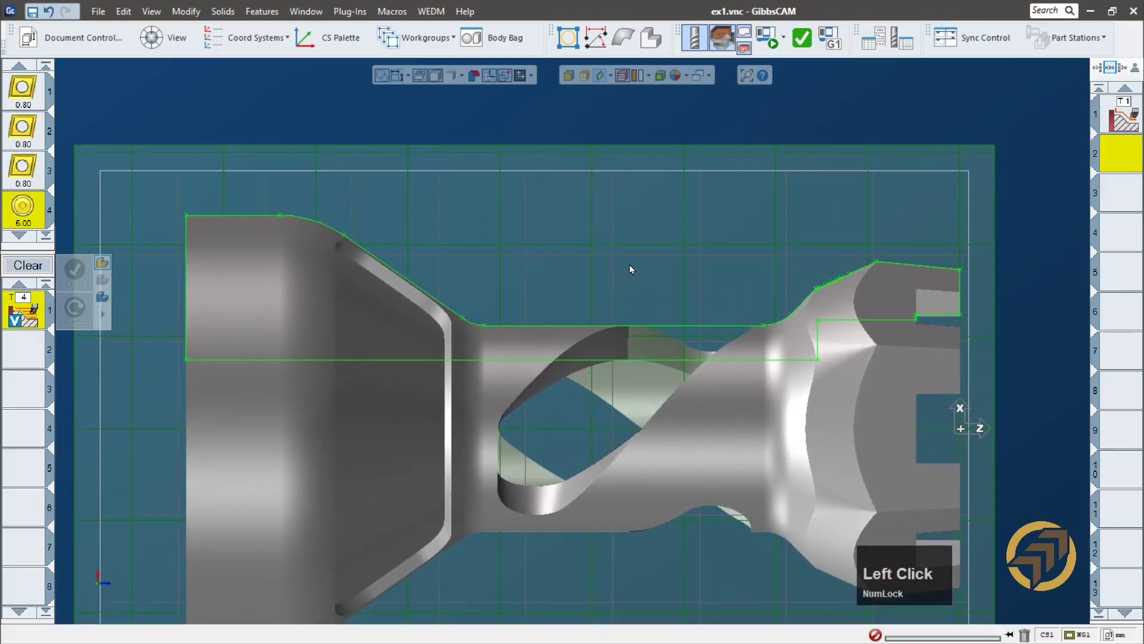
left_click(640, 326)
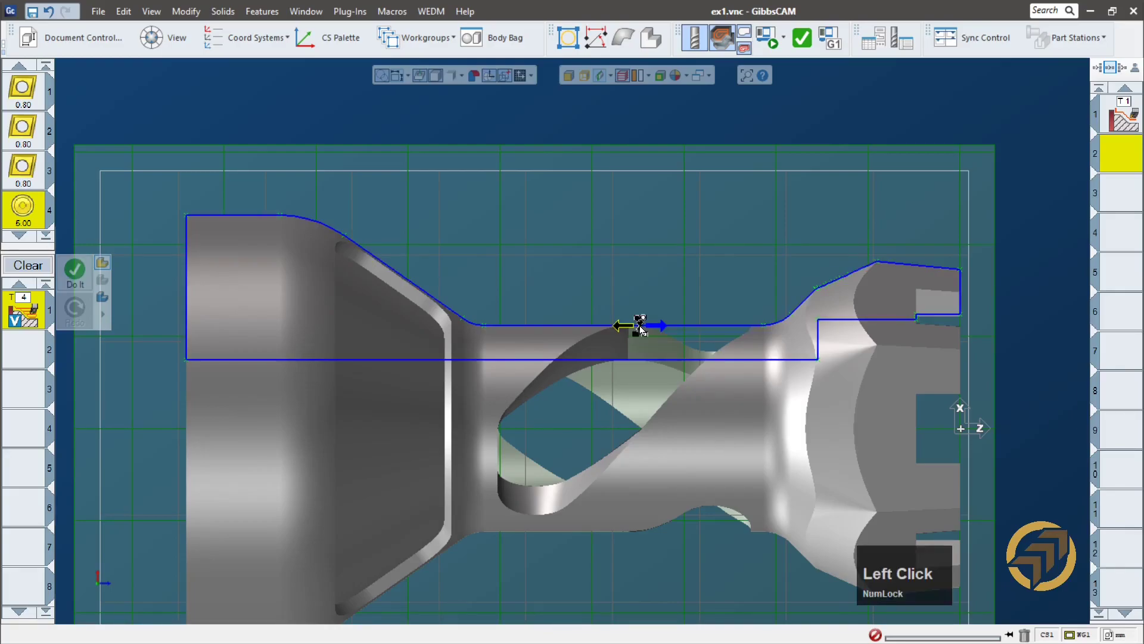
left_click(618, 328)
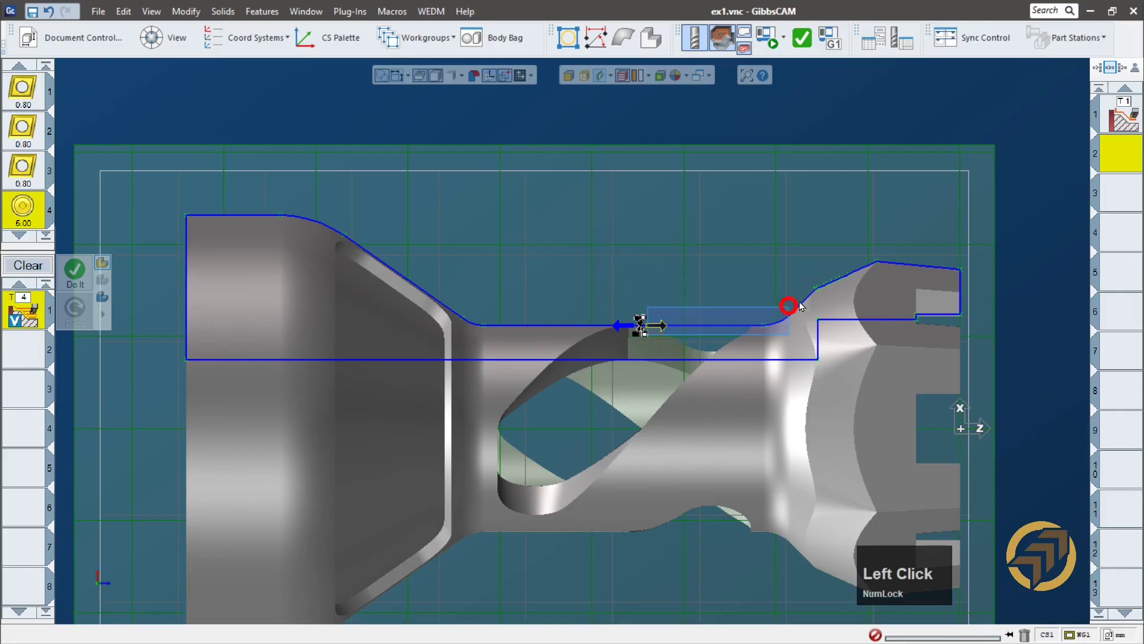
left_click(655, 340)
left_click(685, 286)
left_click(683, 326)
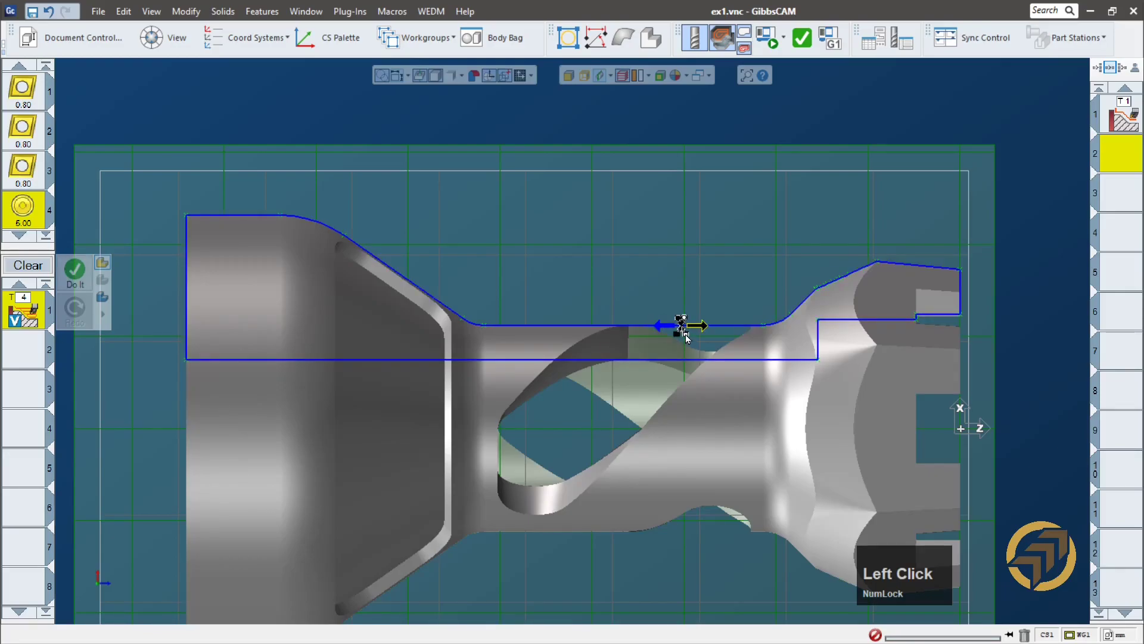
- Set the cut to start beyond the crown end and finish beyond the base, and generate the VoluTurn operation
left_click(923, 269)
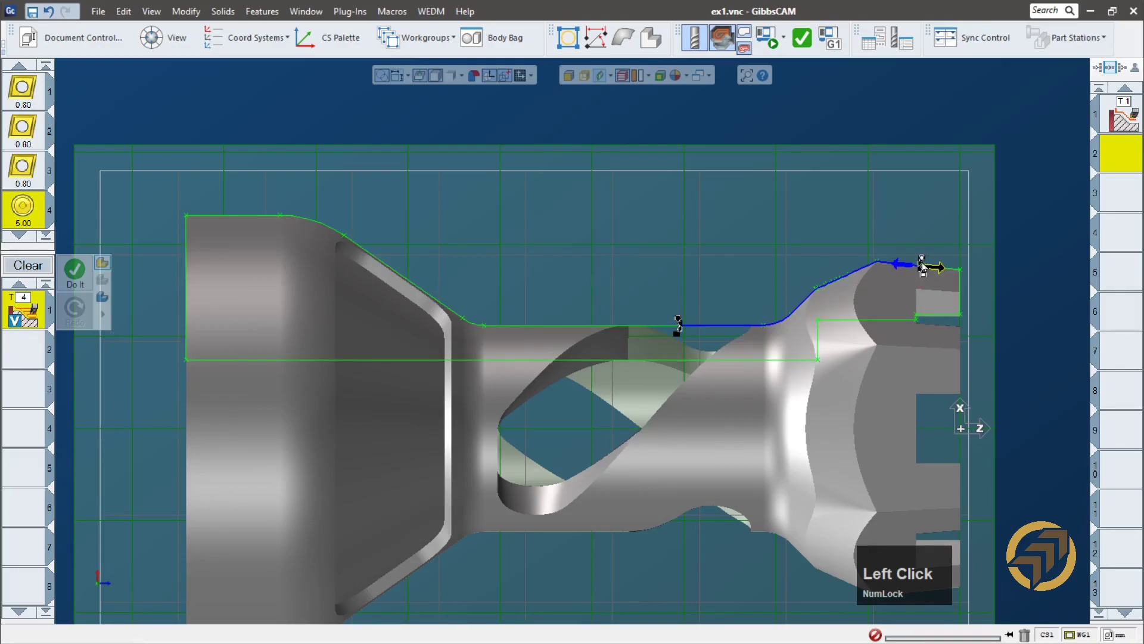
left_click(1006, 270)
mouse_move(678, 337)
left_mouse_down()
mouse_move(299, 258)
mouse_move(221, 223)
left_mouse_up()
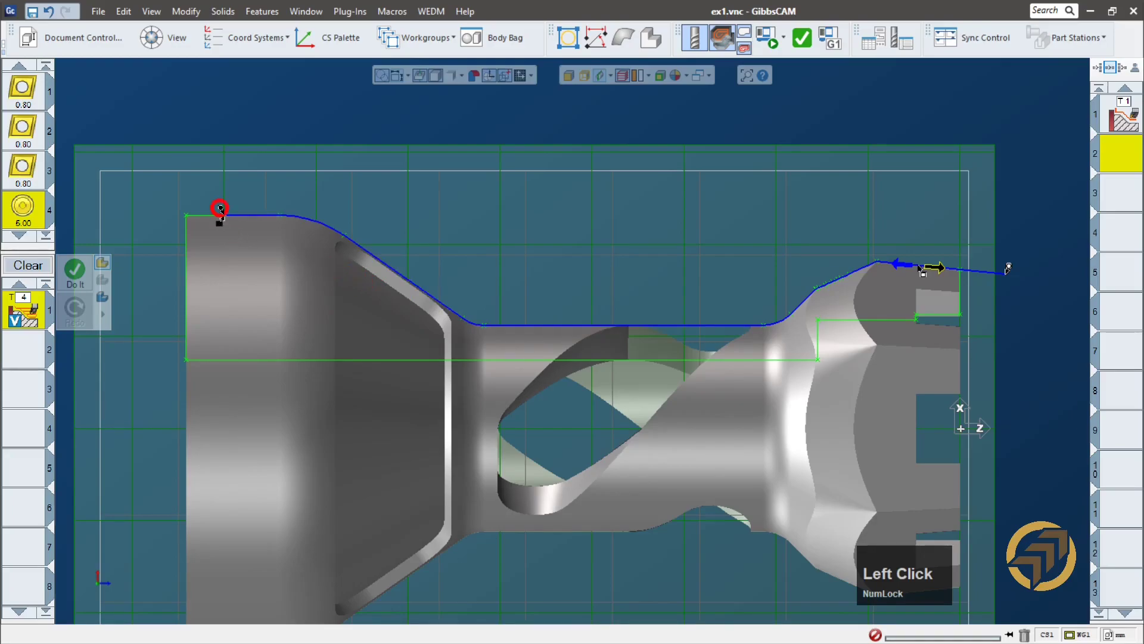
left_click_drag(157, 206, 159, 209)
left_click(73, 275)
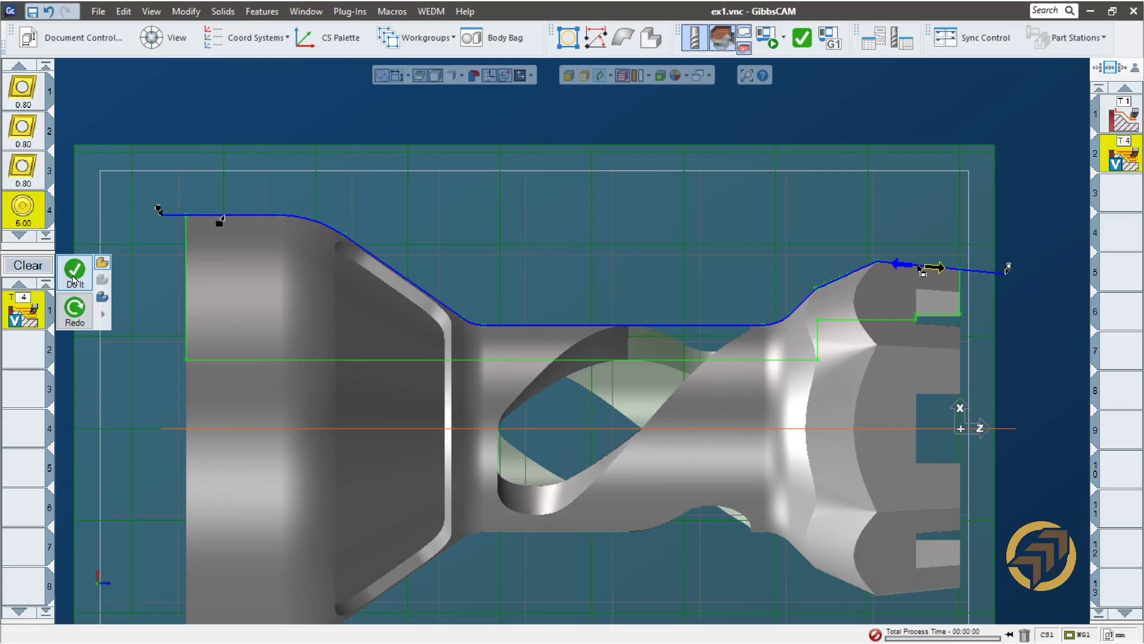
- Review the VoluTurn toolpath, tool 4's definition and the process's rotation settings
middle_click_drag(620, 329, 581, 455)
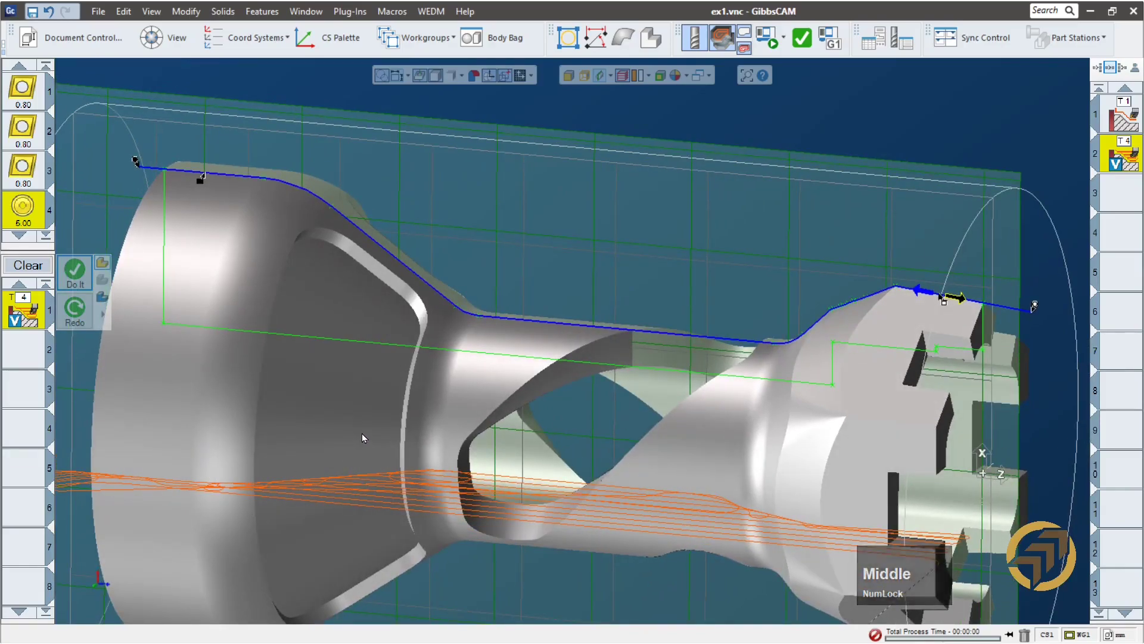
middle_click_drag(360, 437, 381, 417)
left_click(23, 214)
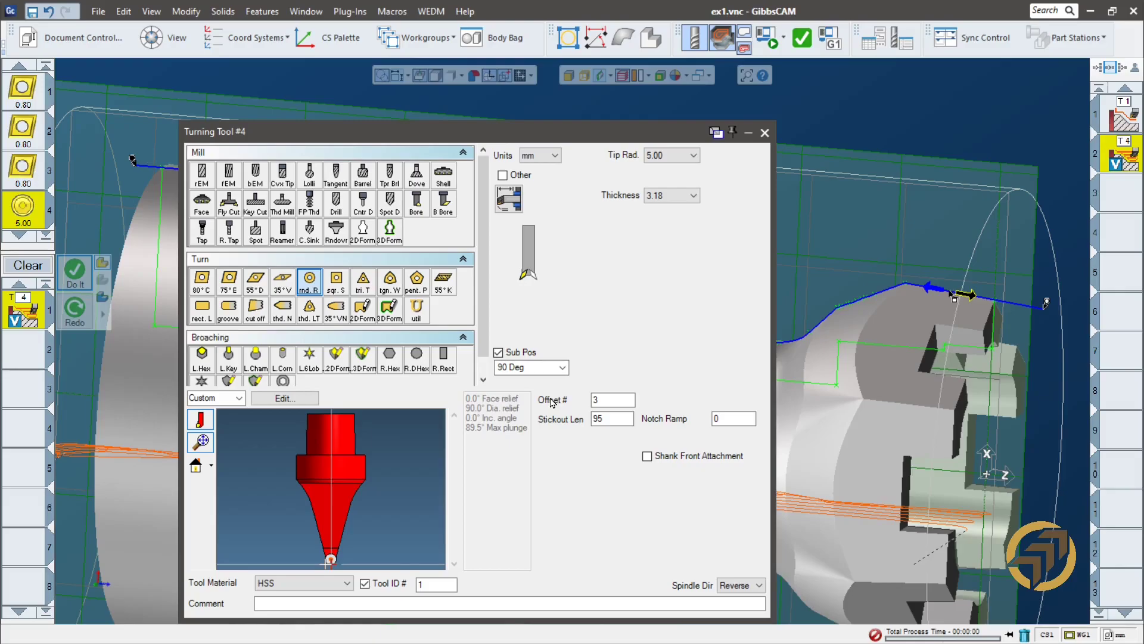
left_click(765, 133)
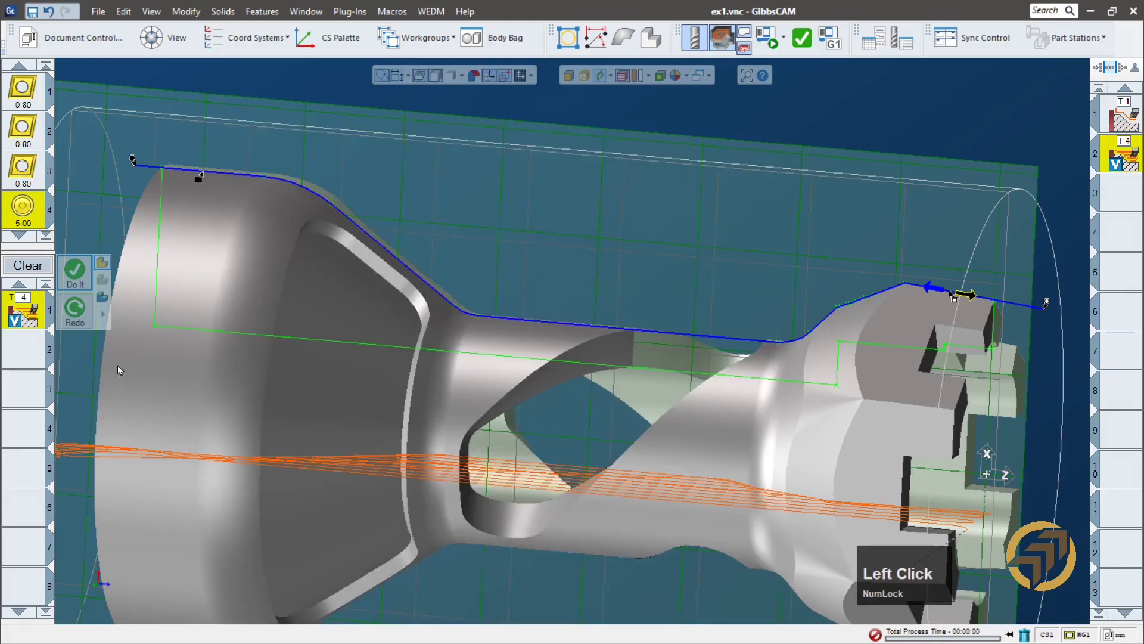
double_click(21, 322)
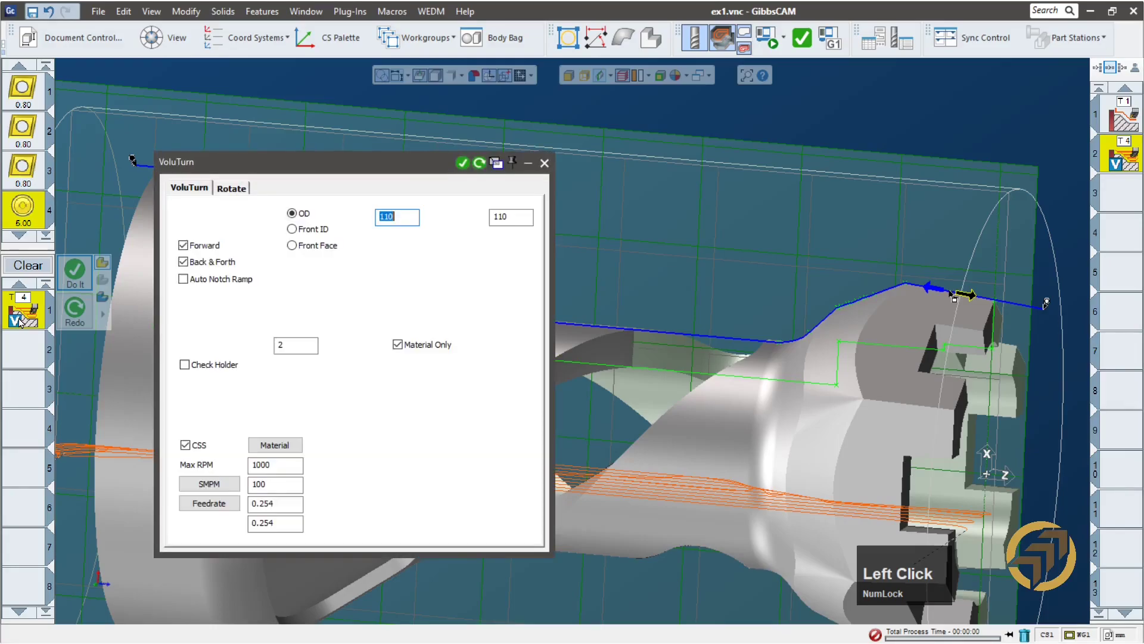
left_click(232, 187)
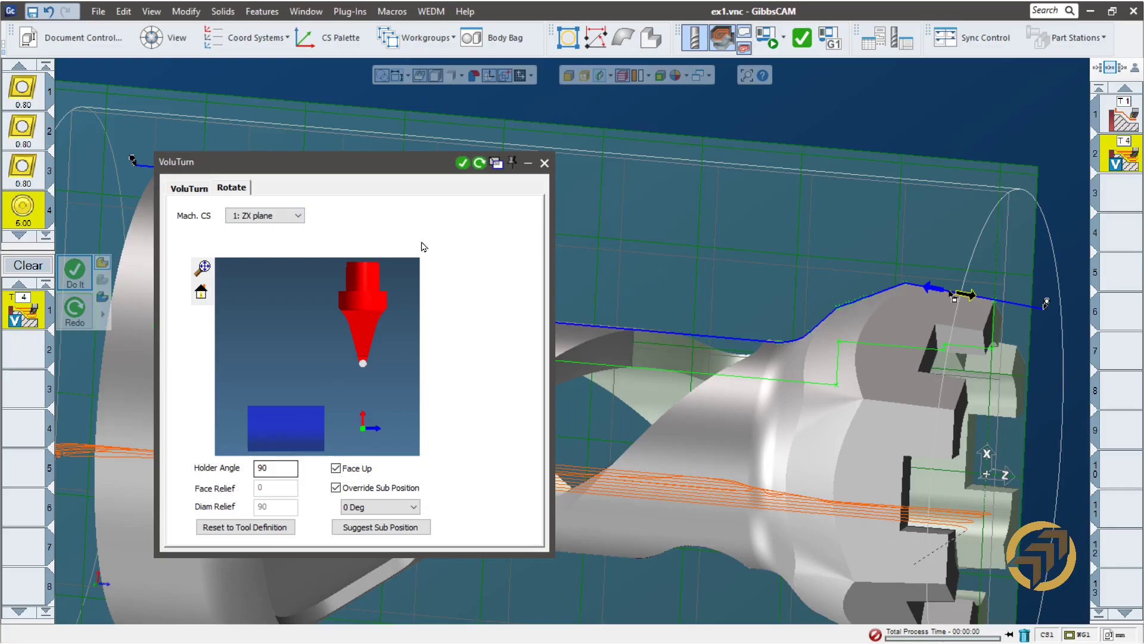
left_click(544, 164)
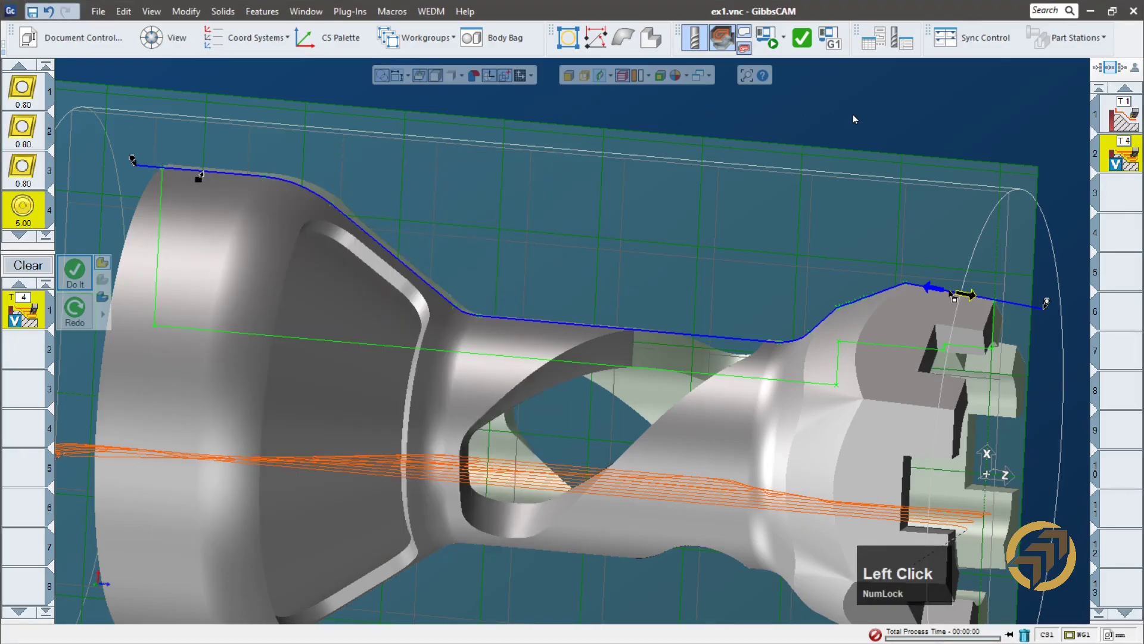
- Open the machine simulation with the tool 1 and tool 4 operations selected, and orient the machine for a clear view
left_click(1123, 156)
left_click(1112, 127, "ctrl")
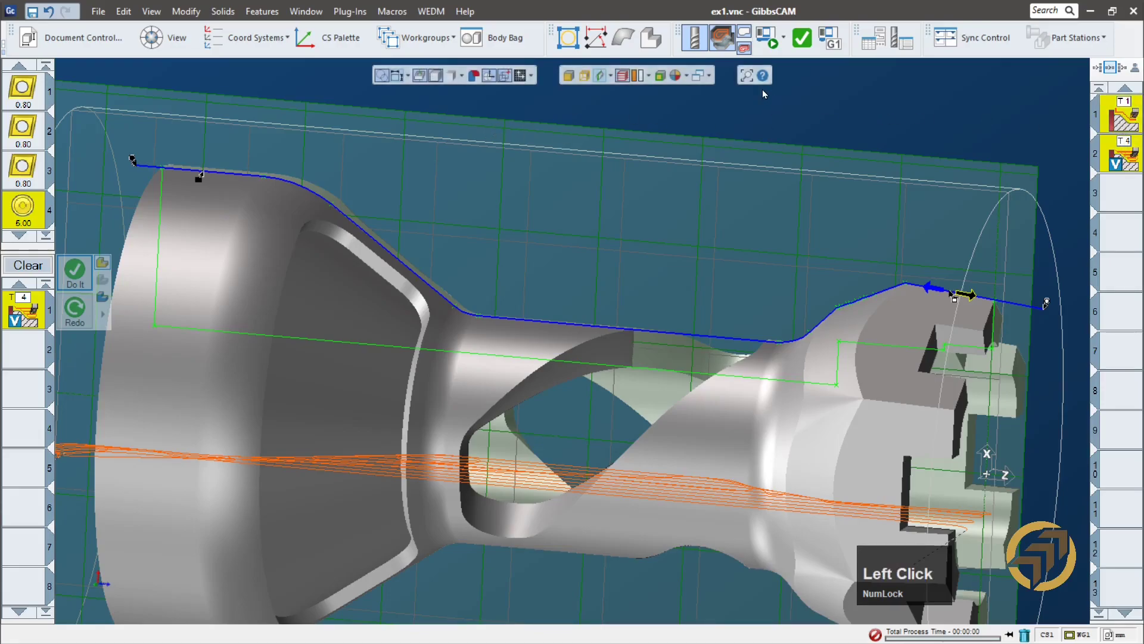
left_click(769, 39)
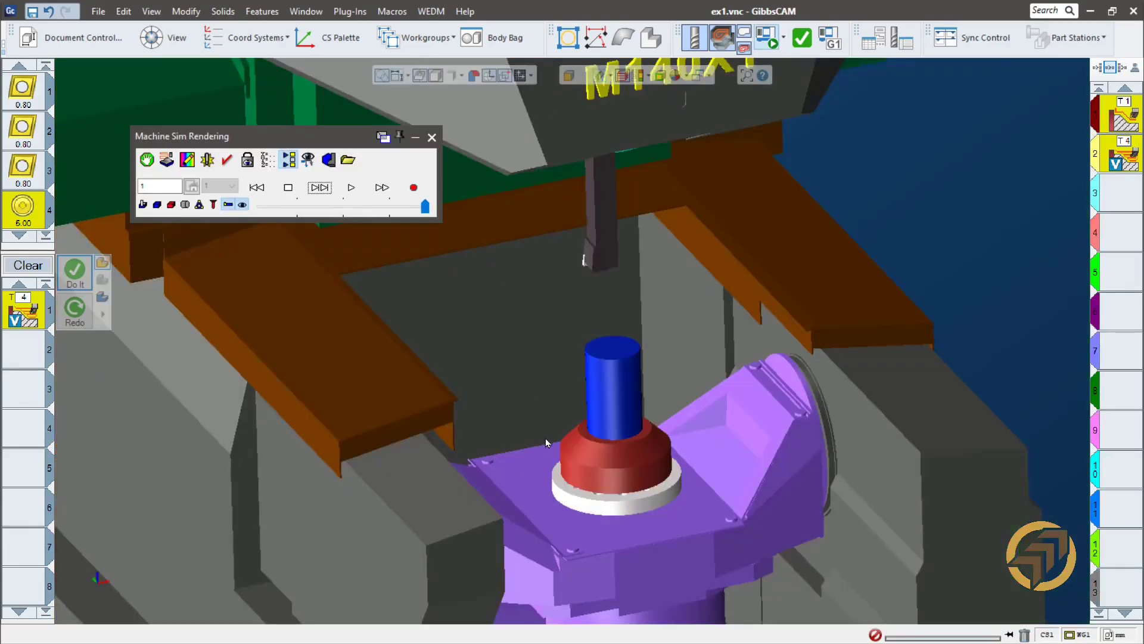
middle_click(710, 399)
middle_click_drag(709, 398, 559, 485)
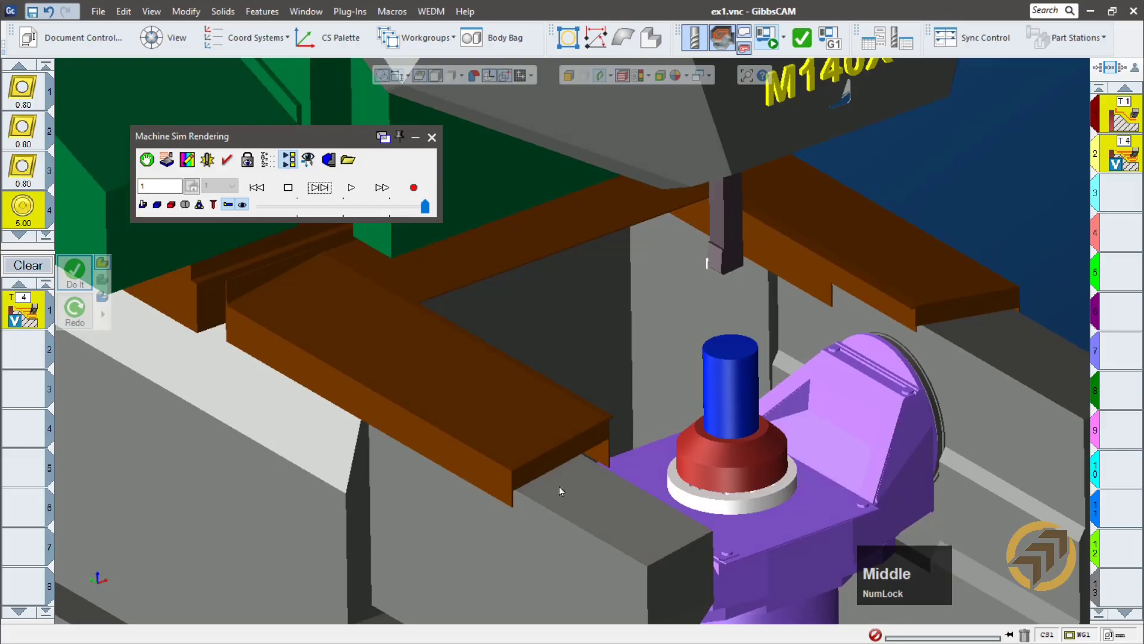
- Advance the simulation to operation 2, reduce the playback speed, and run the VoluTurn cut
left_click(323, 188)
left_click(324, 190)
left_click(324, 189)
left_click(324, 189)
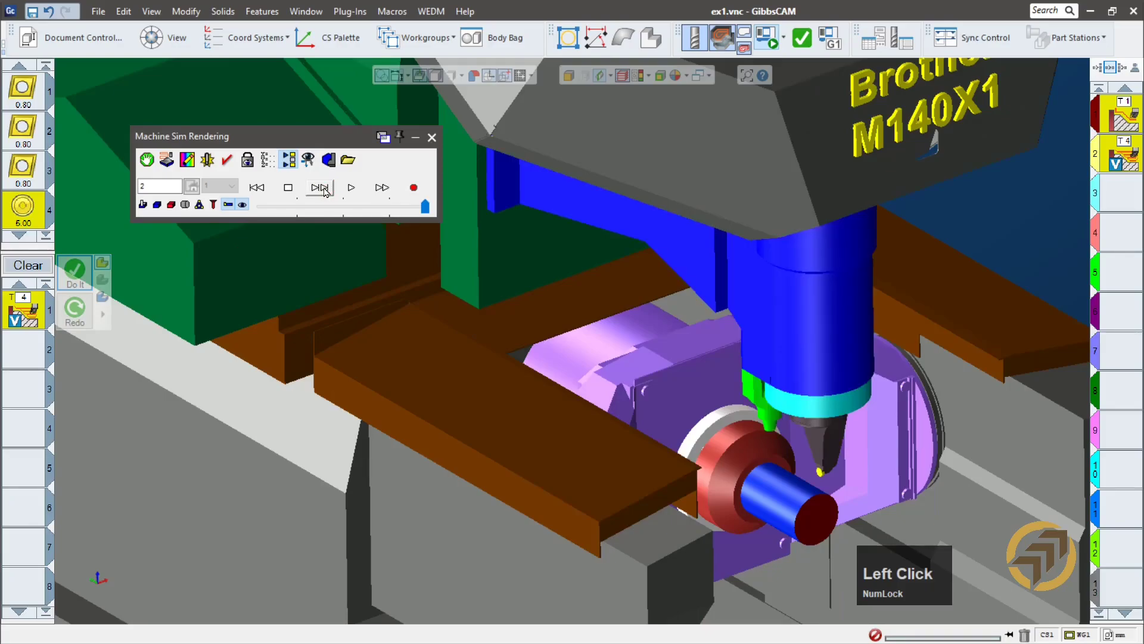
left_click_drag(424, 206, 316, 218)
left_click(348, 191)
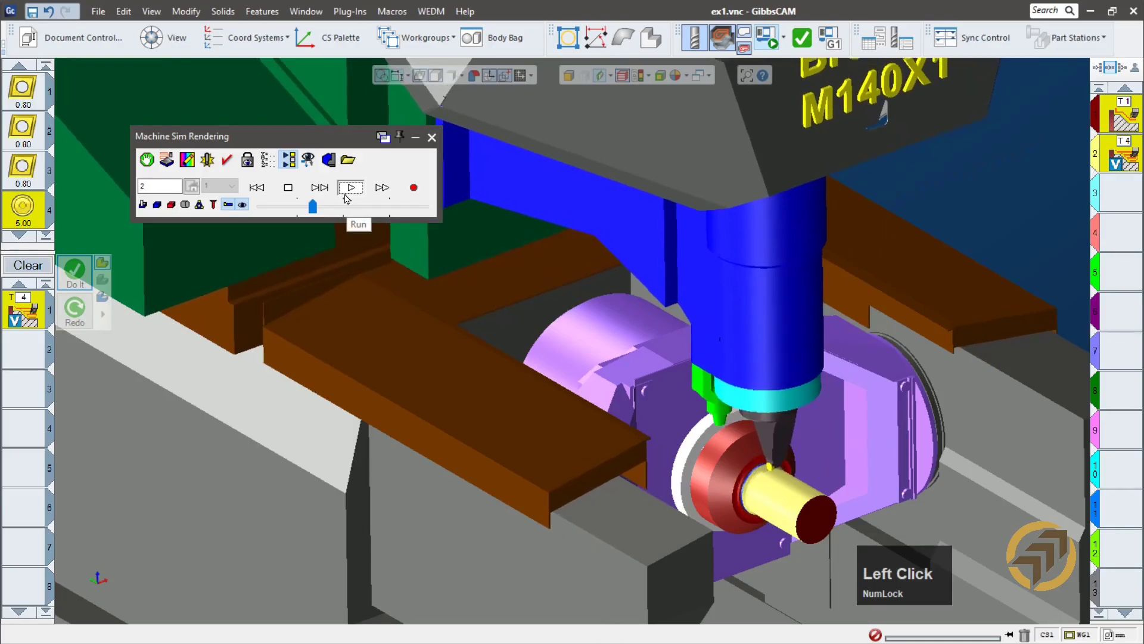
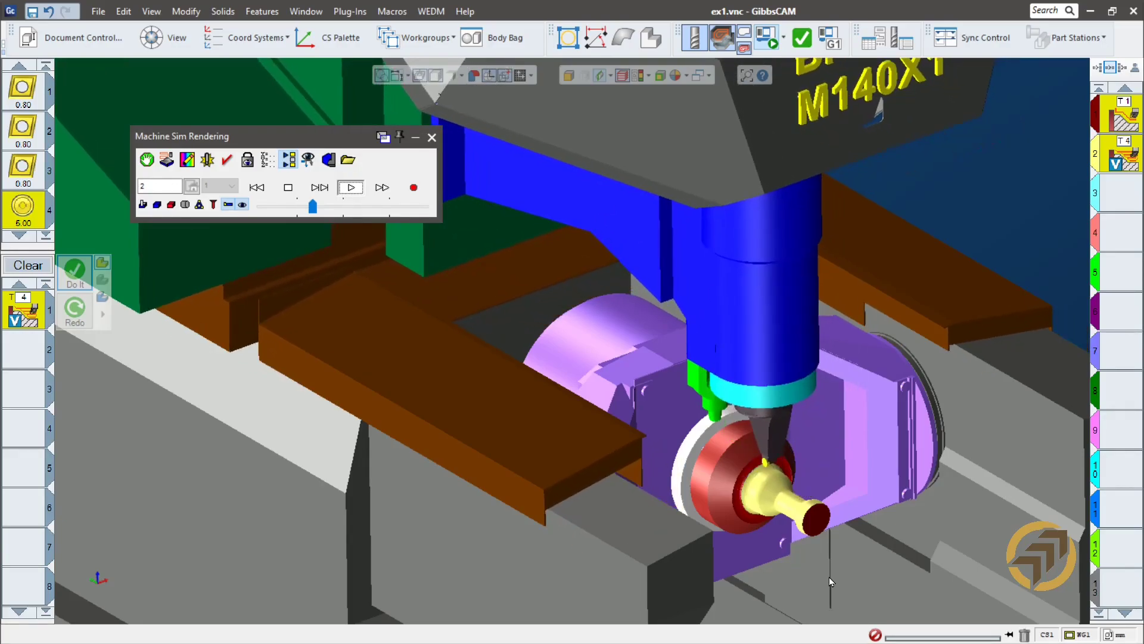
- Inspect the cut area between the simulated rook's base and the red fixture from several angles, and close the simulation
scroll(829, 578, "down", 4)
left_click_drag(717, 417, 494, 145, "ctrl")
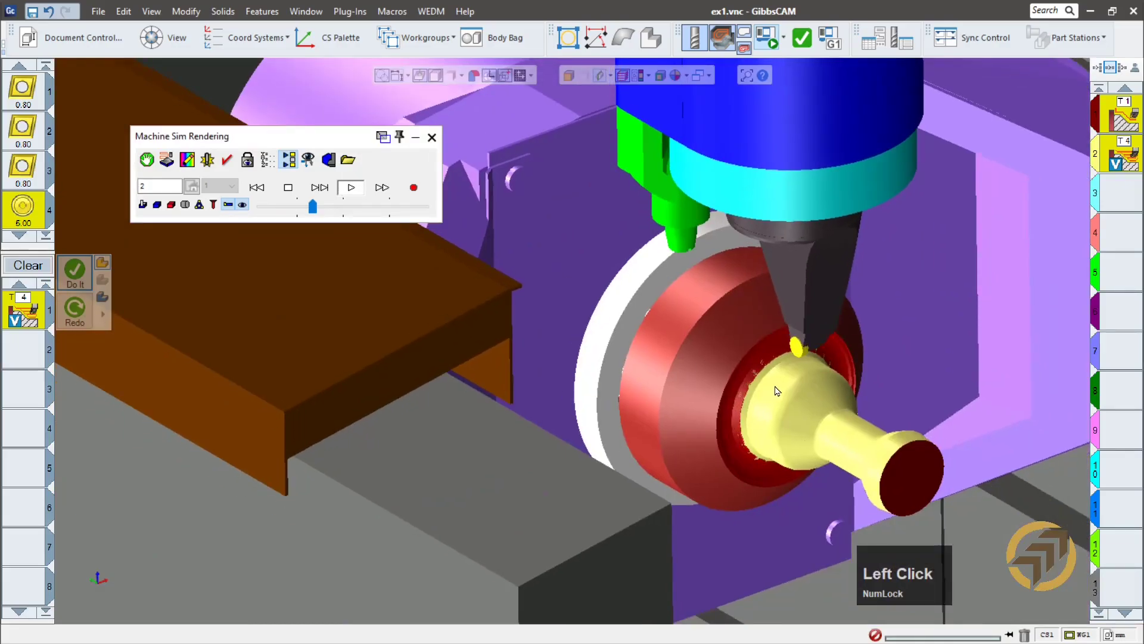
scroll(787, 387, "down", 2)
left_click_drag(831, 391, 665, 309, "ctrl")
scroll(702, 332, "down", 4)
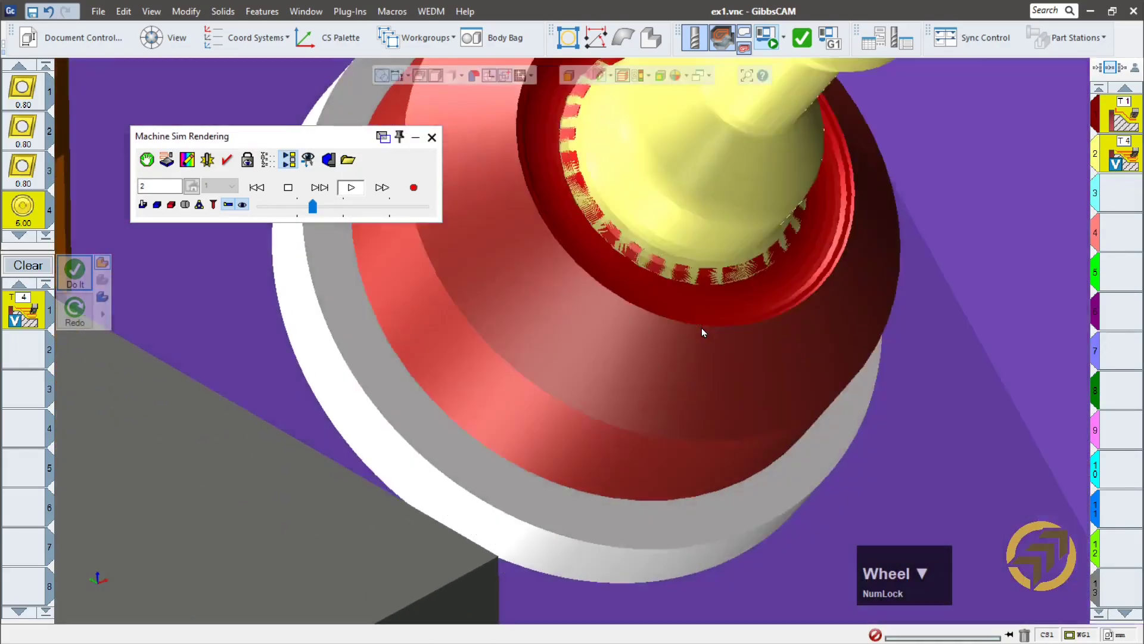
scroll(706, 317, "up", 5)
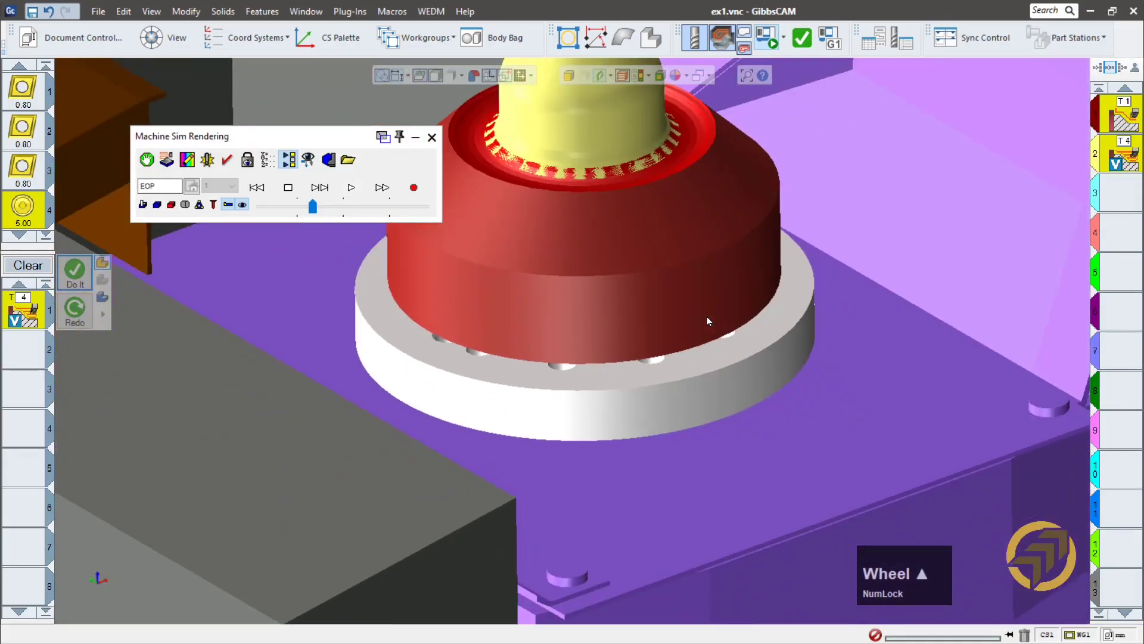
left_click_drag(571, 184, 631, 322, "ctrl")
middle_click_drag(630, 322, 577, 369)
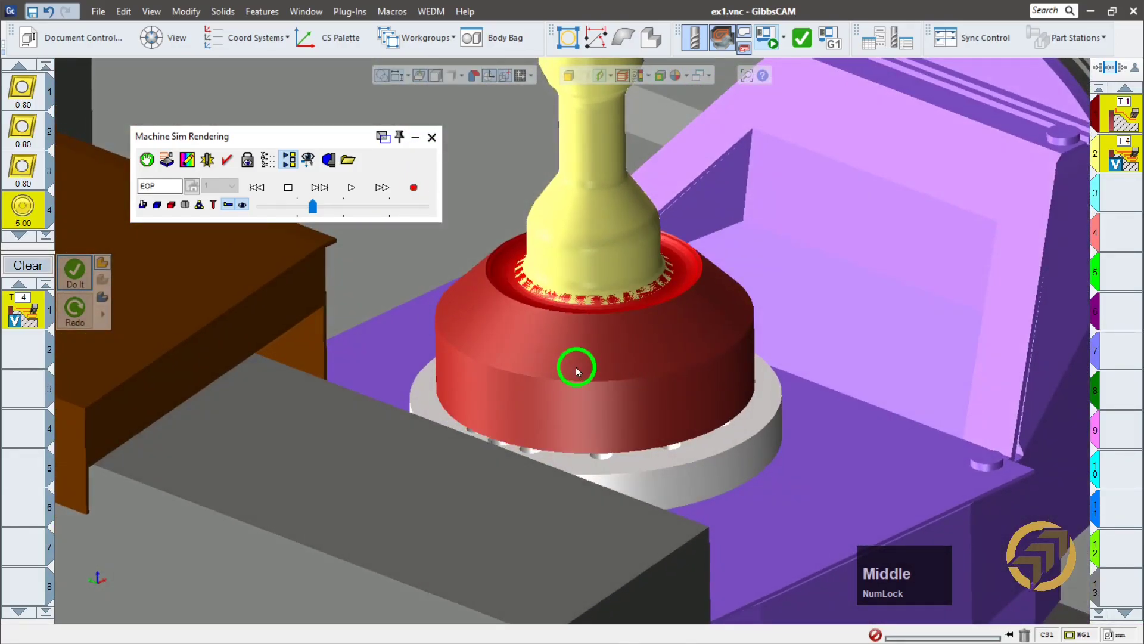
left_click(432, 137)
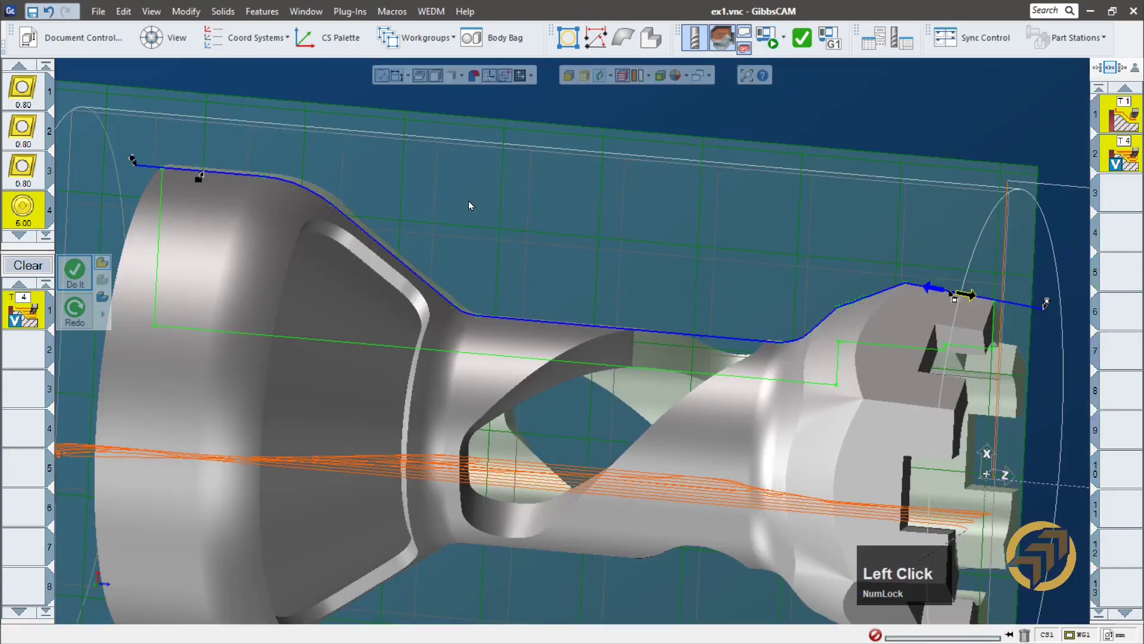
- Bring the red fixture body back from the Body Bag into the workspace
scroll(516, 323, "up", 5)
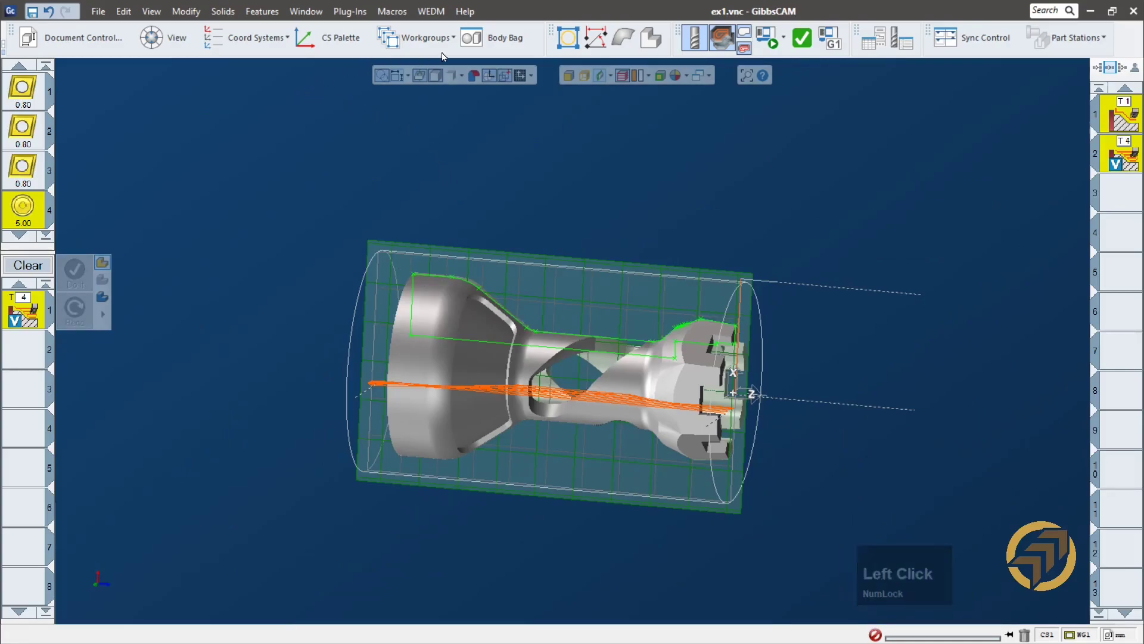
left_click(502, 37)
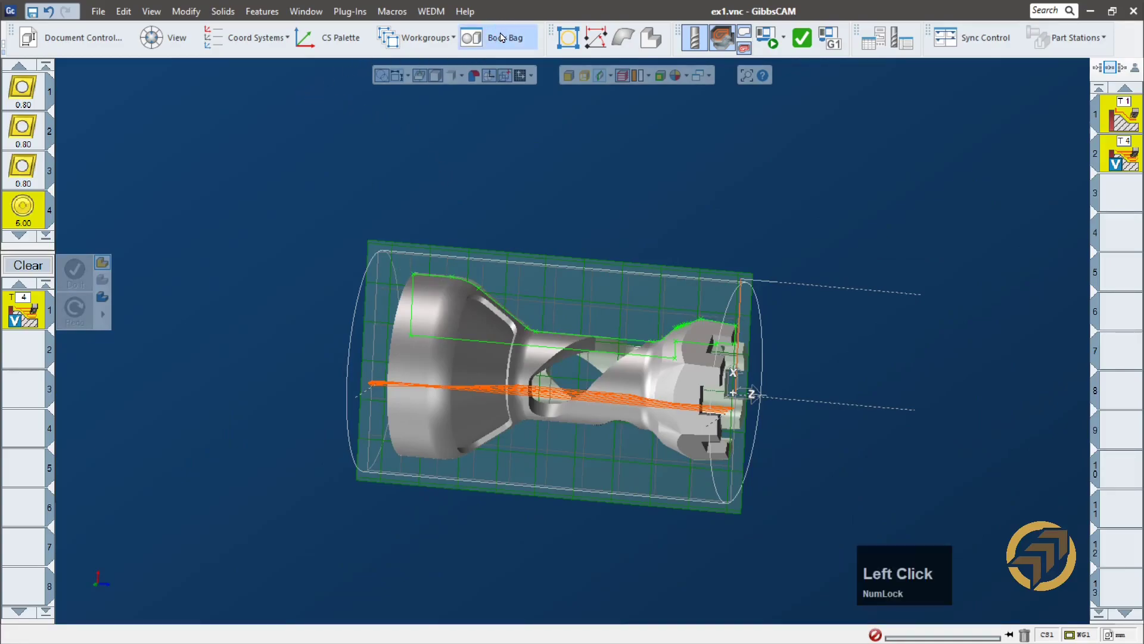
double_click(666, 206)
left_click(502, 178)
left_click_drag(901, 171, 739, 162)
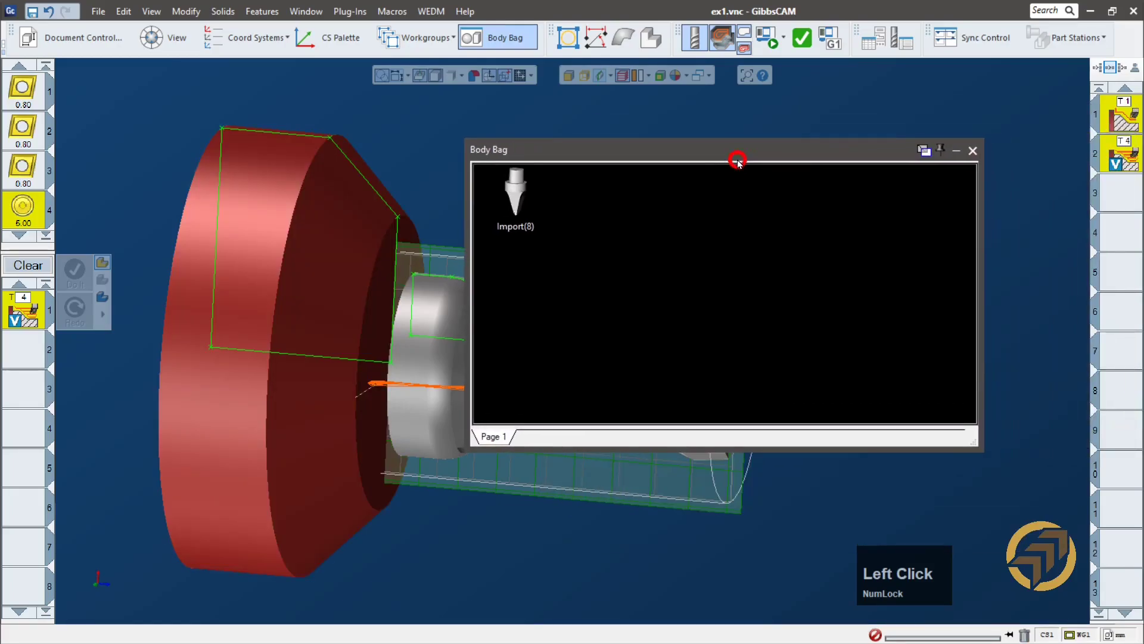
left_click(973, 153)
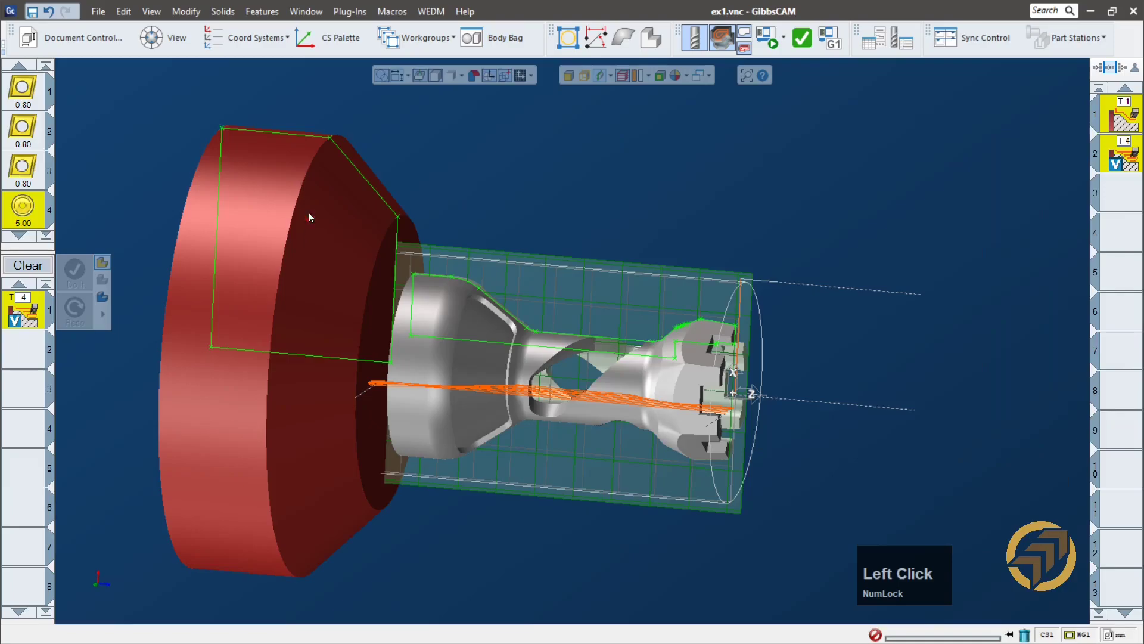
- Translate the red fixture body by Z -15, X 0 and Y 0
left_click(309, 214)
left_click(192, 16)
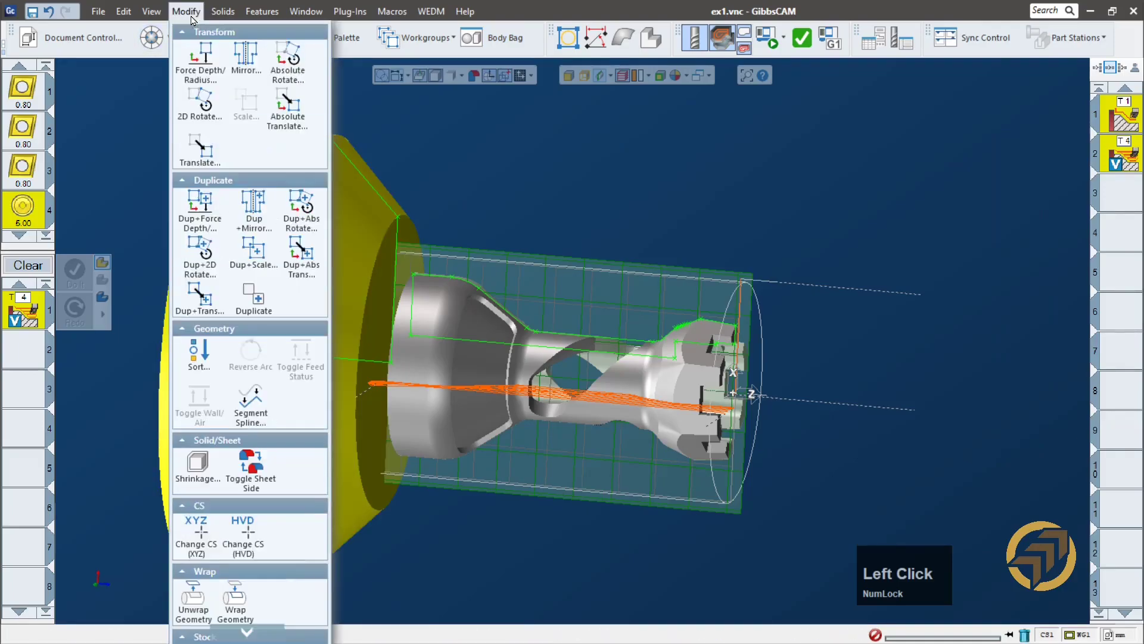
left_click(203, 152)
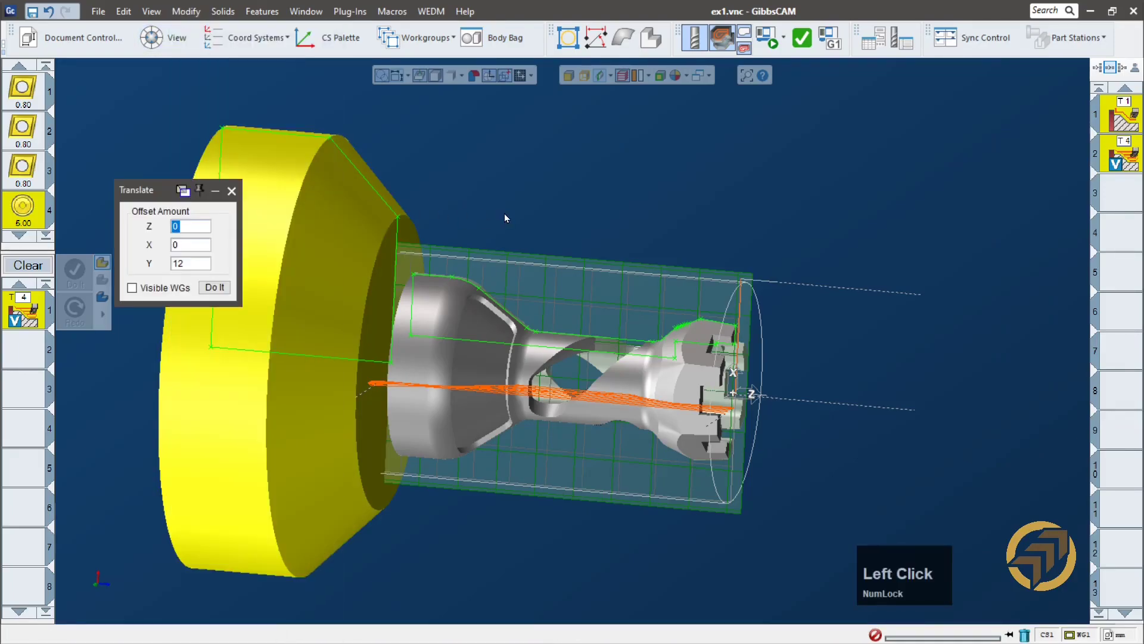
left_click(194, 262)
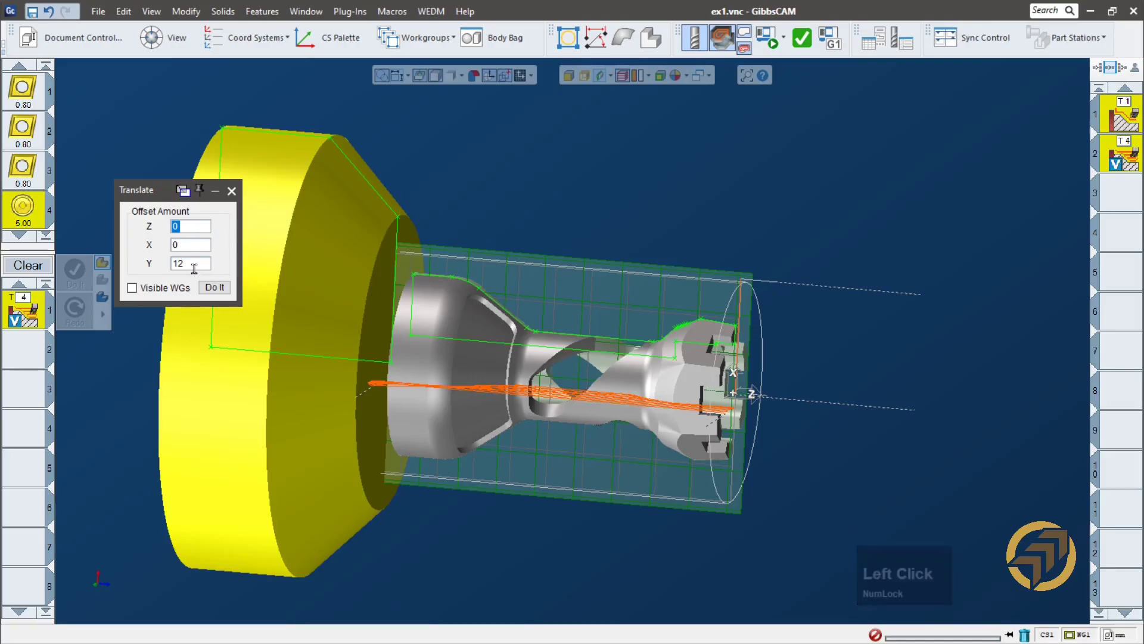
left_click(75, 263)
left_click(195, 226)
key("BackSpace")
key("BackSpace")
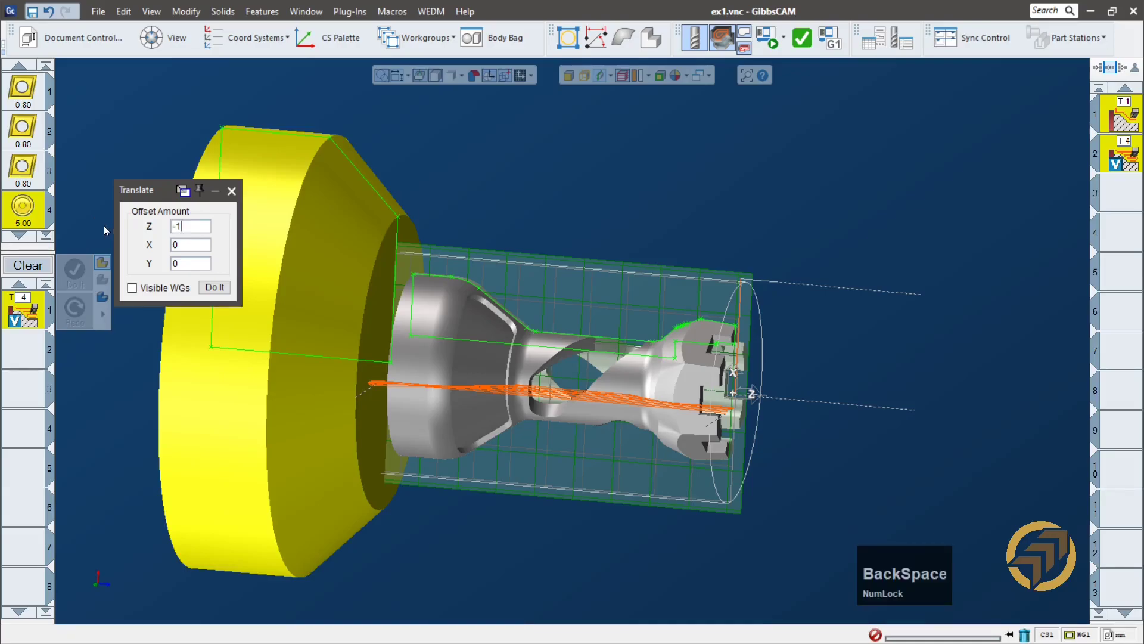
left_click(215, 287)
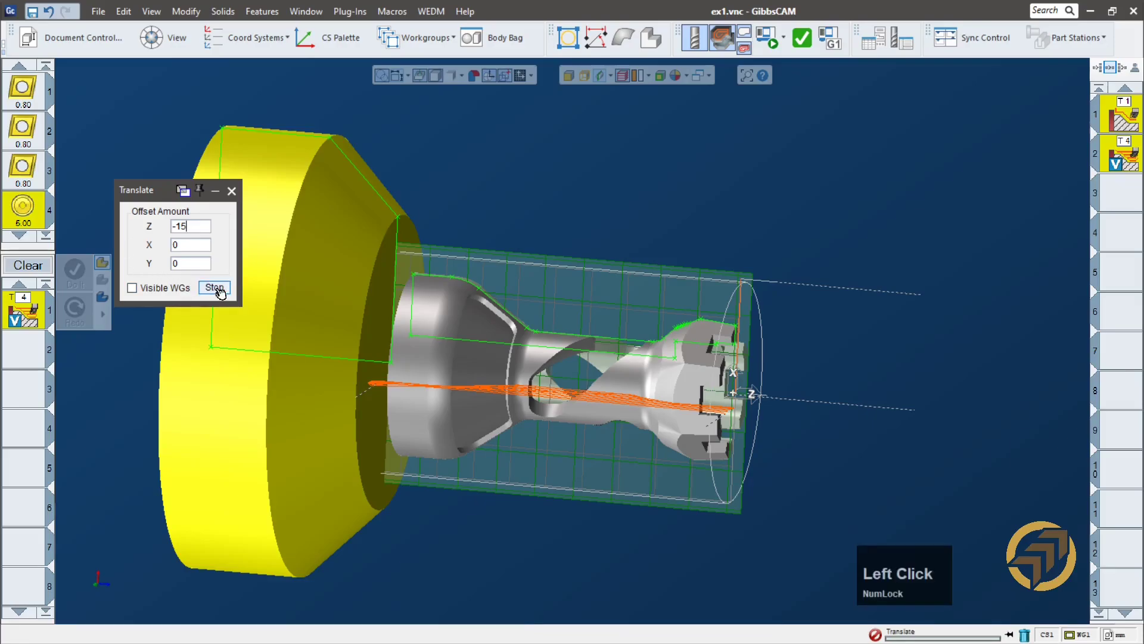
- Finish the body translation and set the workspace's Z distance to 165 in the document's settings, replacing 150
left_click(232, 191)
left_click(450, 169)
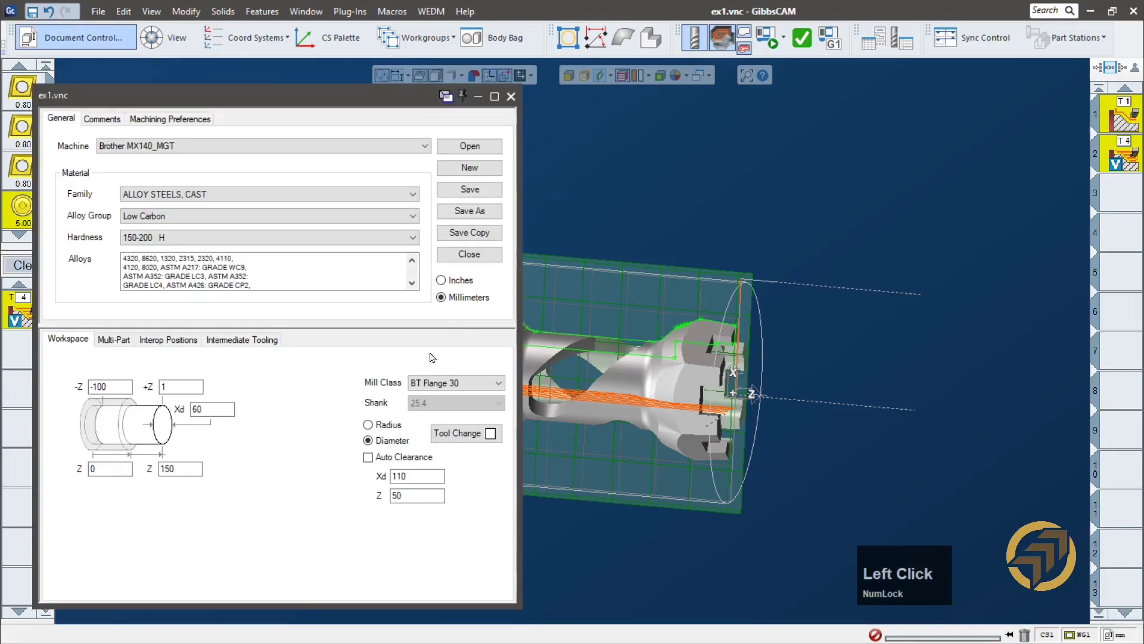
left_click_drag(187, 471, 103, 462)
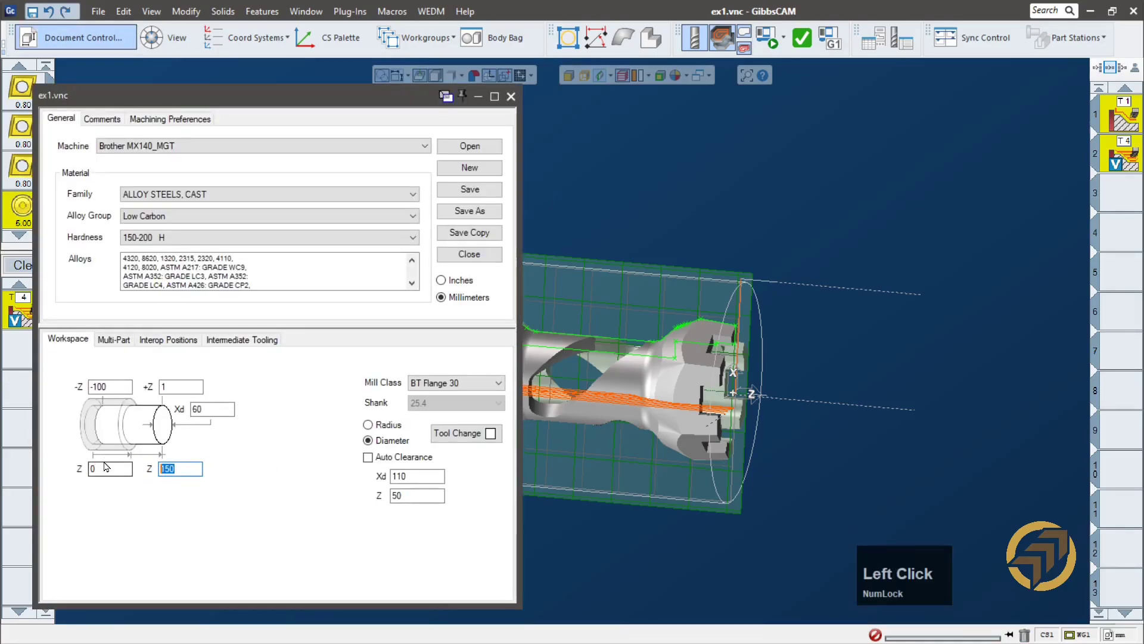
type("165")
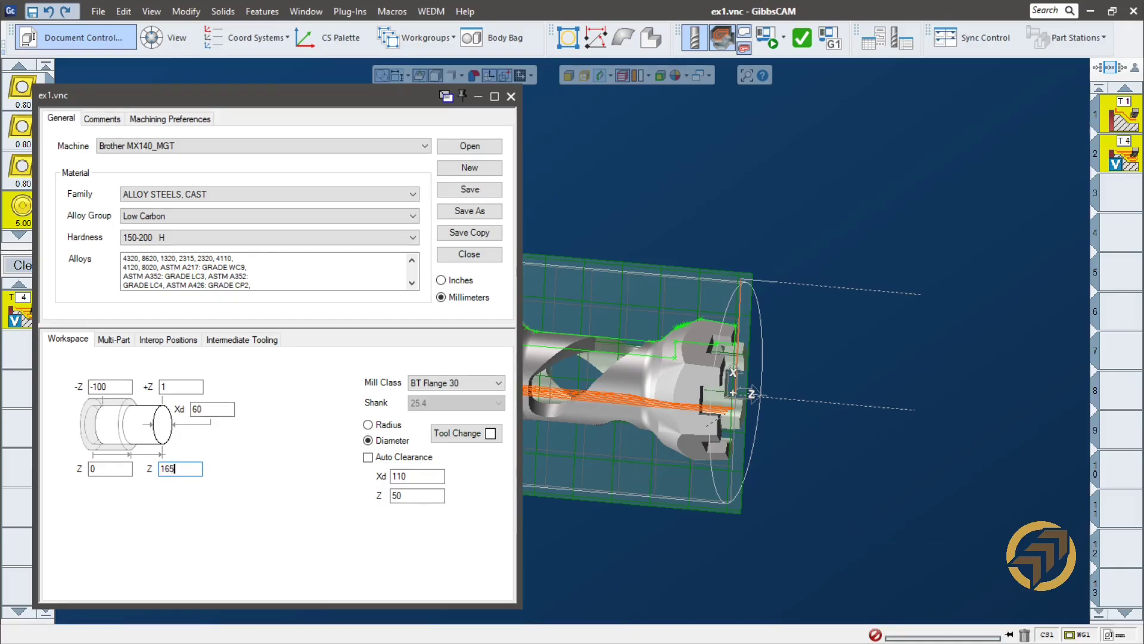
left_click(511, 96)
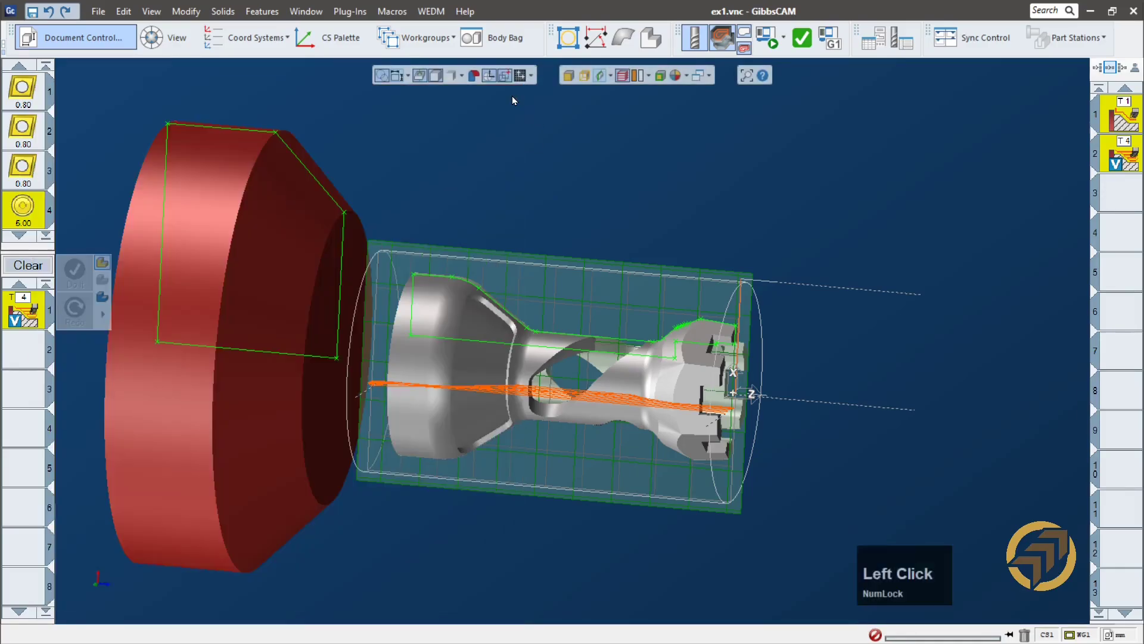
- Put the translated red fixture body back into the Body Bag
middle_click_drag(218, 208, 217, 210)
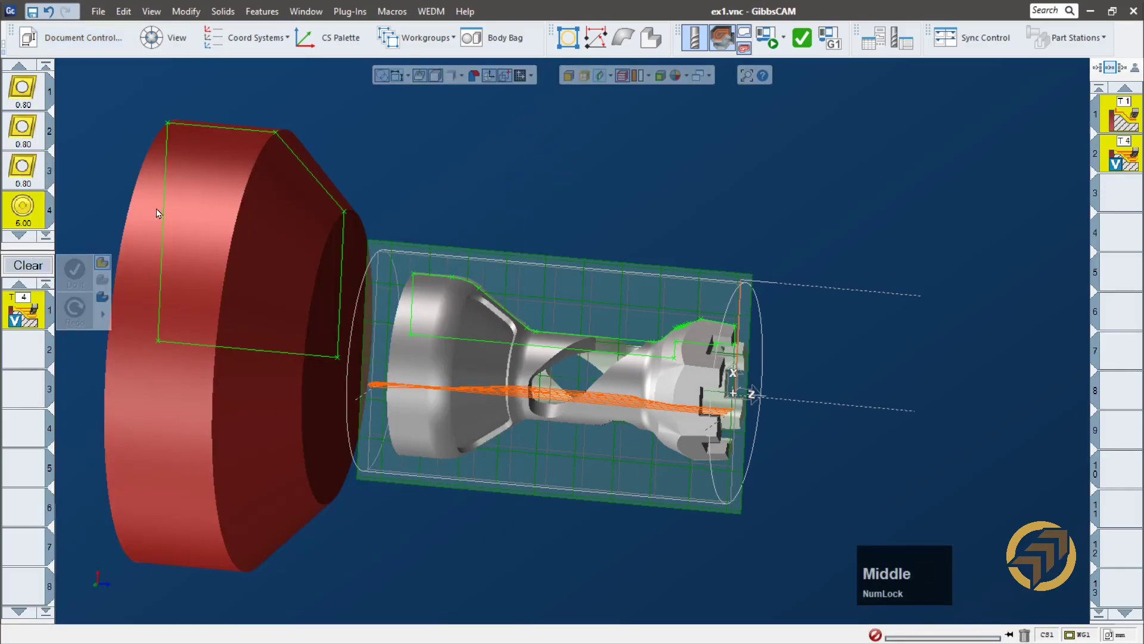
double_click(277, 227)
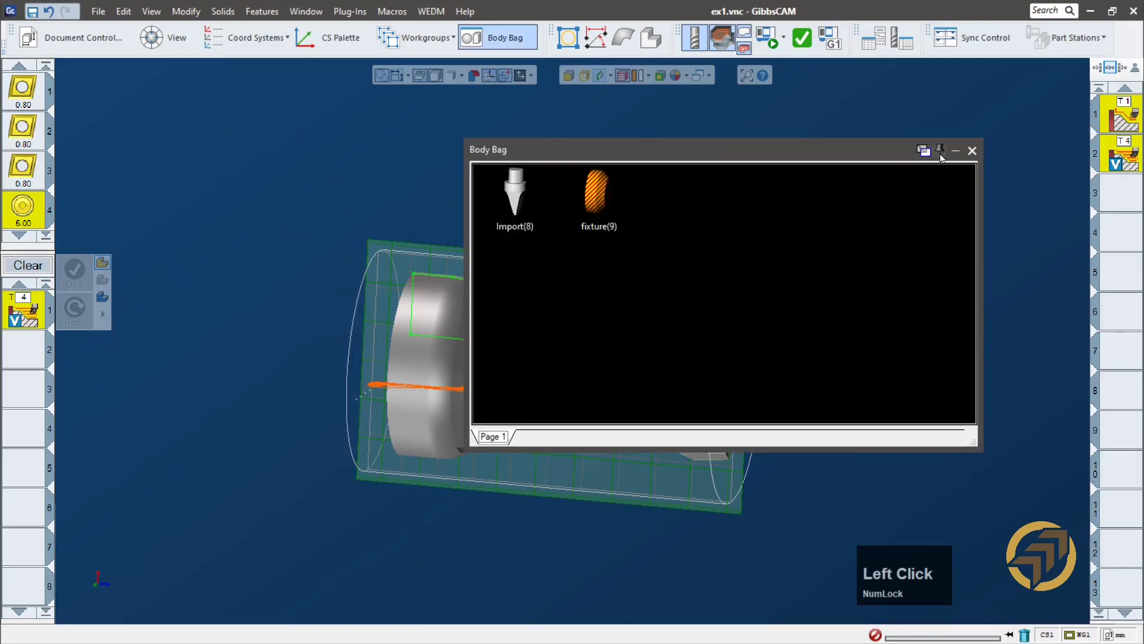
left_click(972, 152)
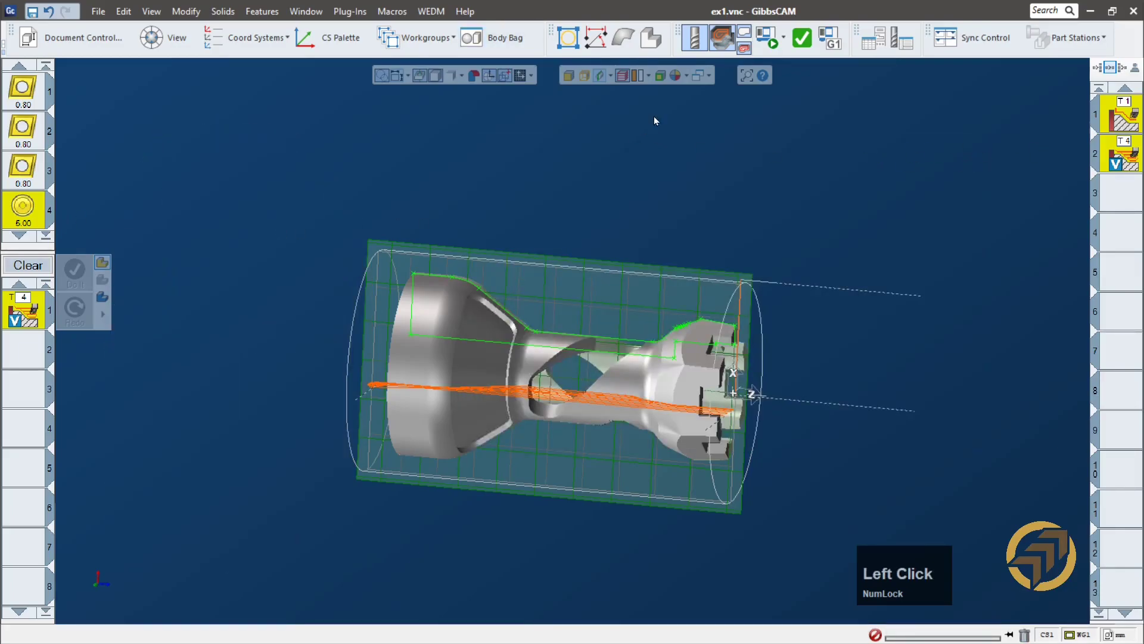
- Open the machine simulation and start playing the facing and VoluTurn operations
left_click(769, 40)
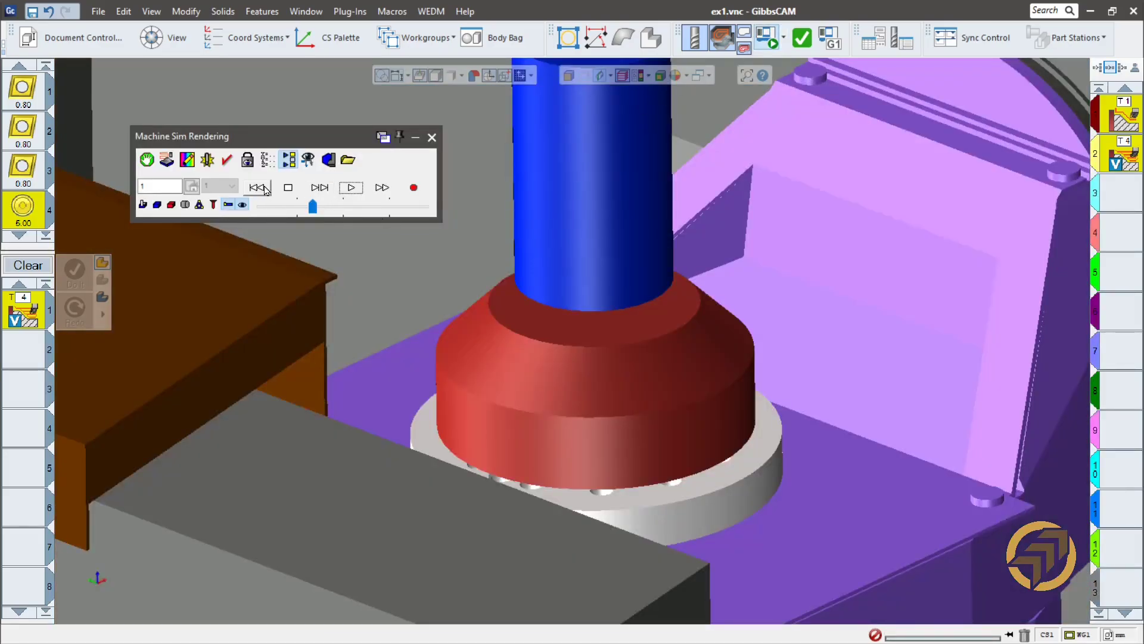
left_click(351, 187)
scroll(741, 410, "up", 1)
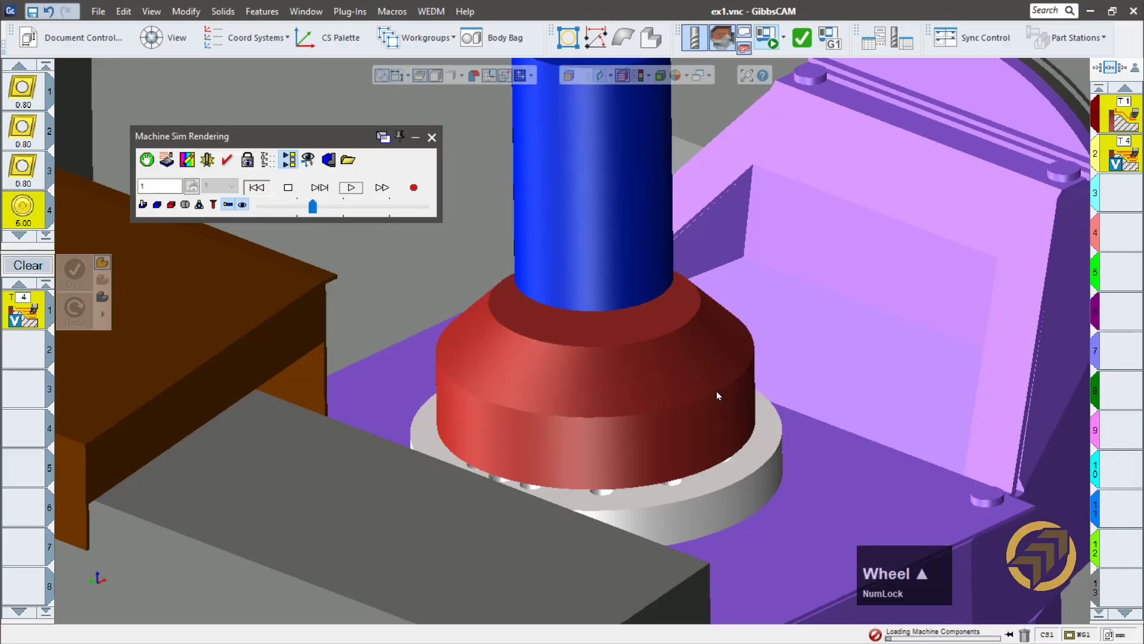
scroll(731, 341, "down", 3)
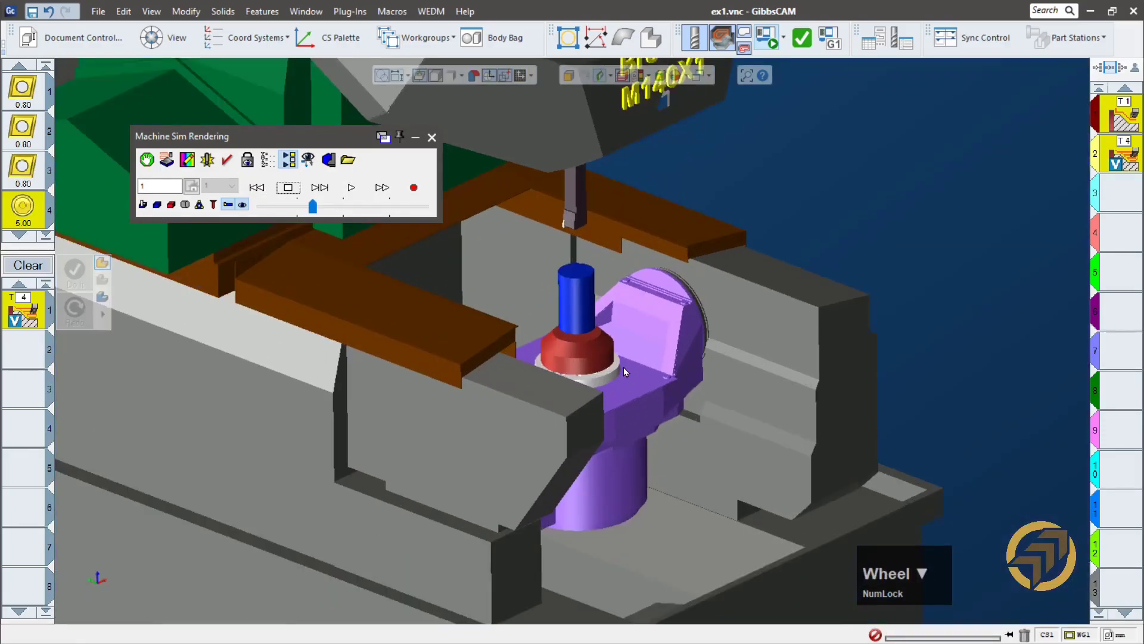
scroll(624, 367, "down", 3)
middle_click_drag(755, 433, 600, 508)
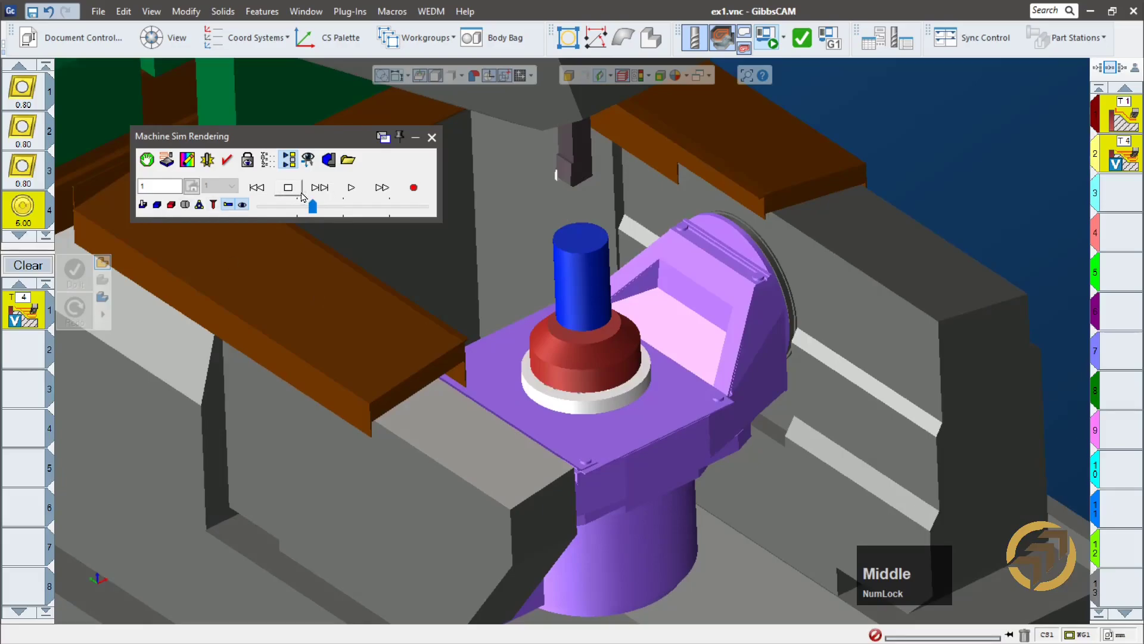
- Advance the simulation to operation 2, play the VoluTurn cut, and increase the playback speed slightly
left_click(320, 187)
left_click(320, 187)
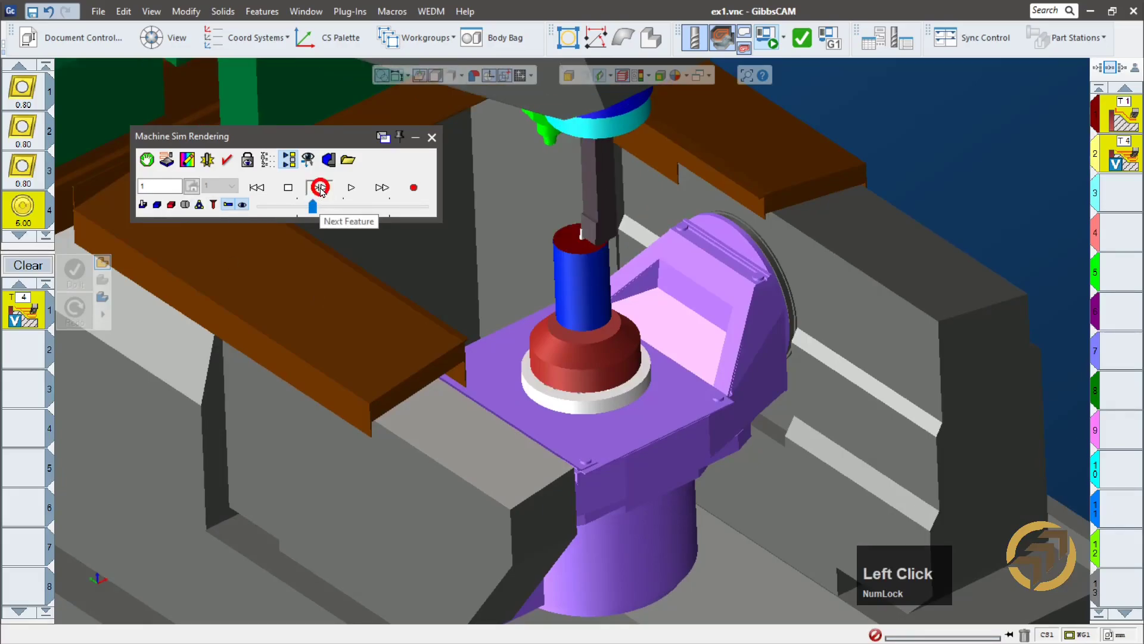
left_click(320, 187)
left_click(320, 187)
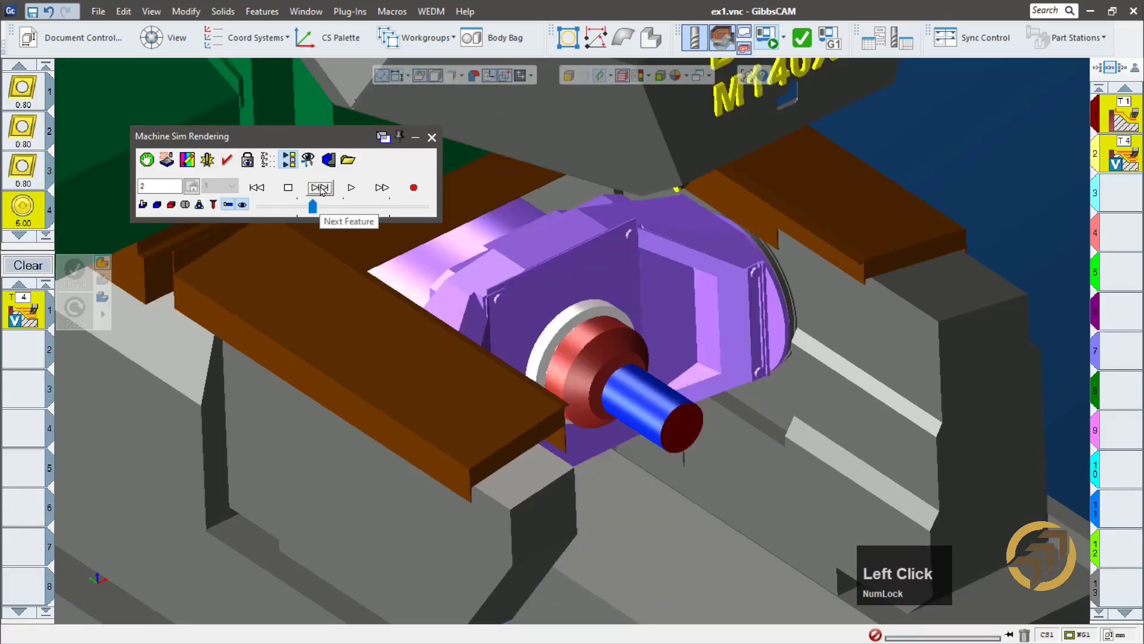
left_click(320, 188)
left_click(349, 187)
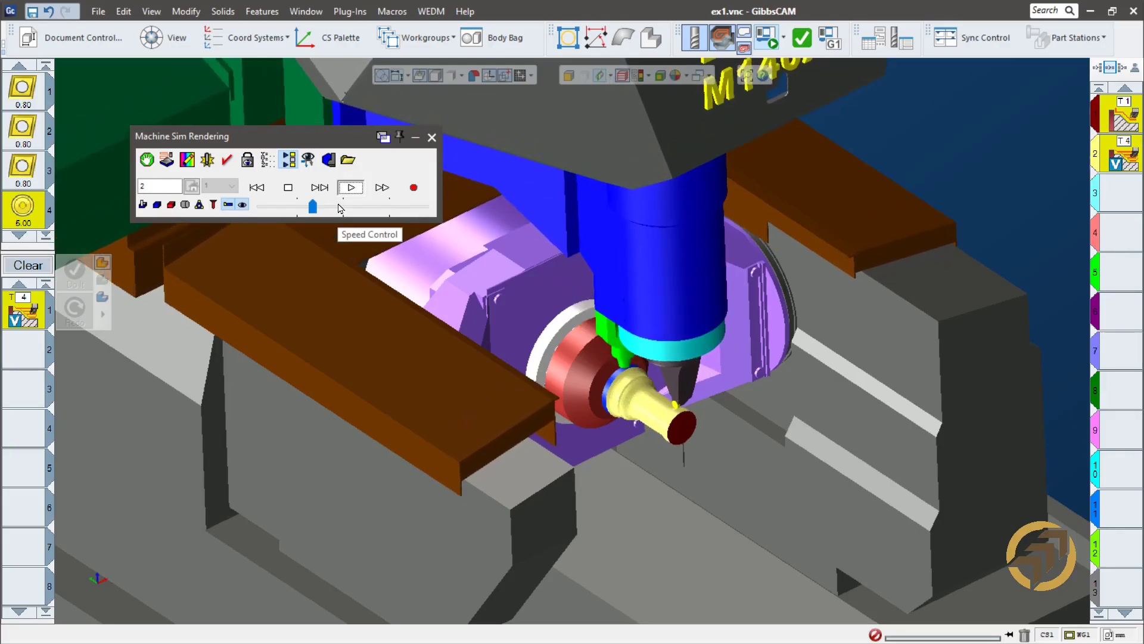
left_click(324, 208)
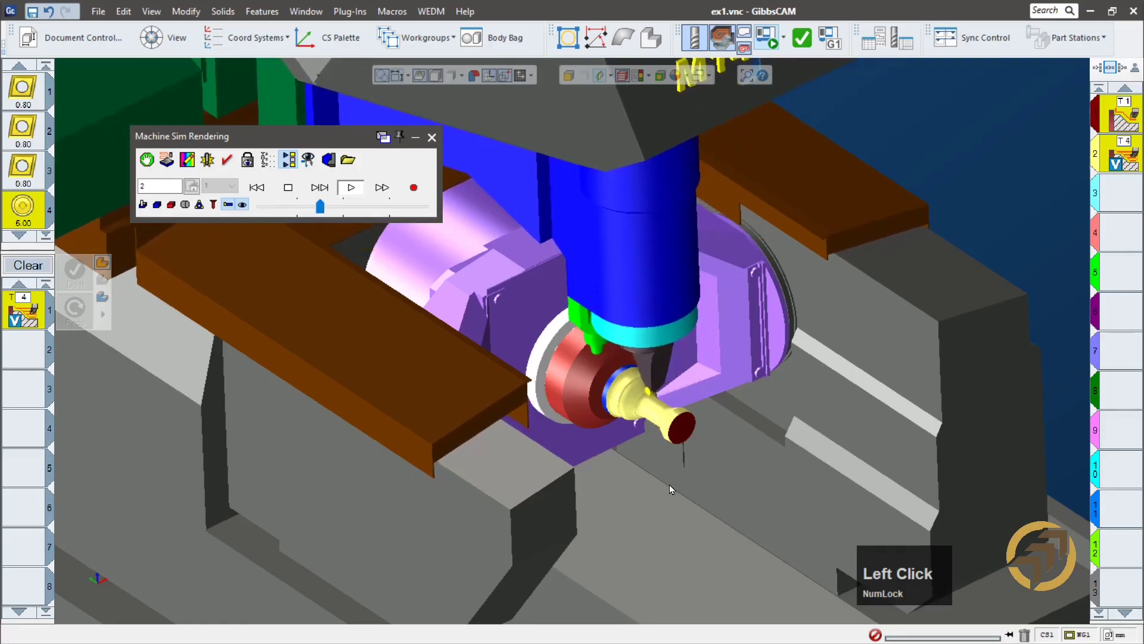
- Inspect the gap between the turned rook's base and the red fixture, and close the simulation
scroll(670, 489, "down", 3)
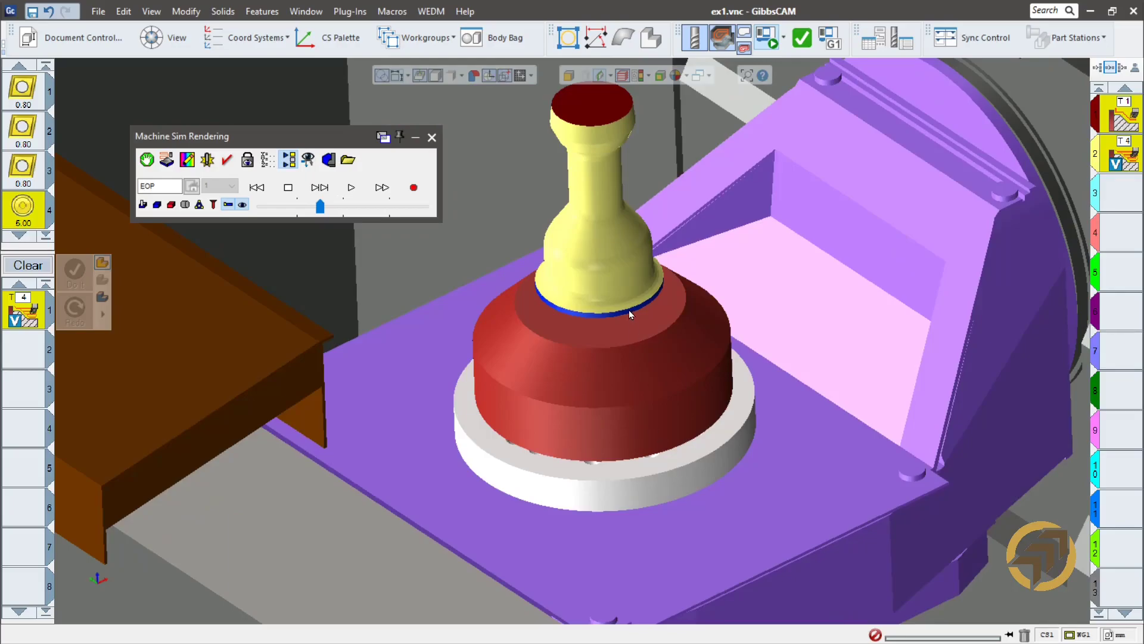
middle_click_drag(549, 272, 587, 262)
scroll(589, 280, "down", 2)
scroll(589, 280, "down", 1)
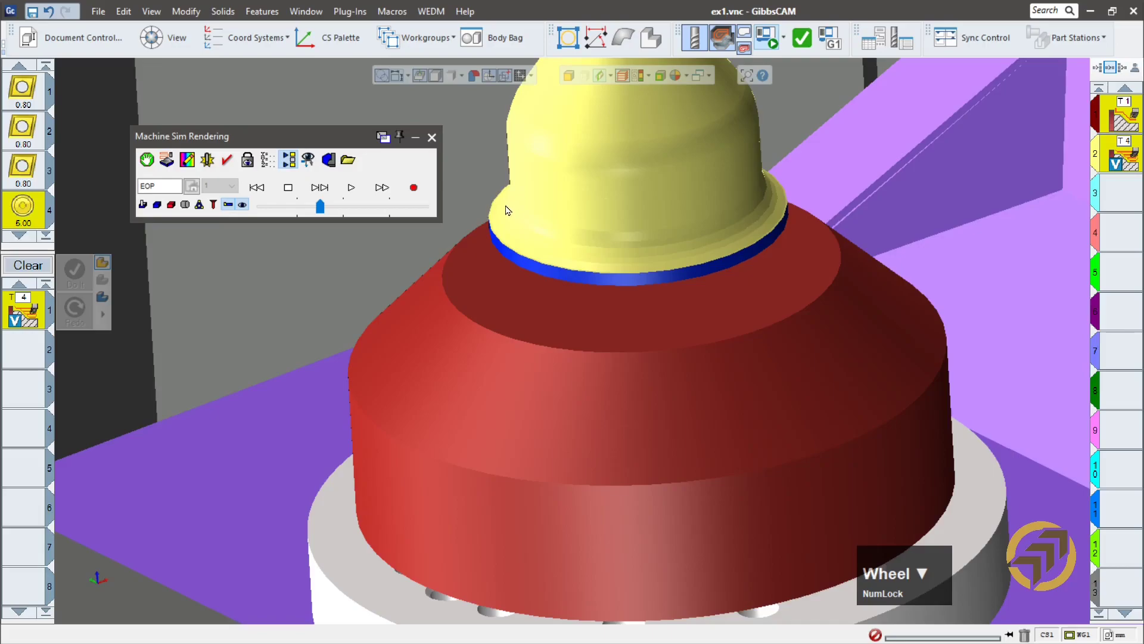
left_click(431, 140)
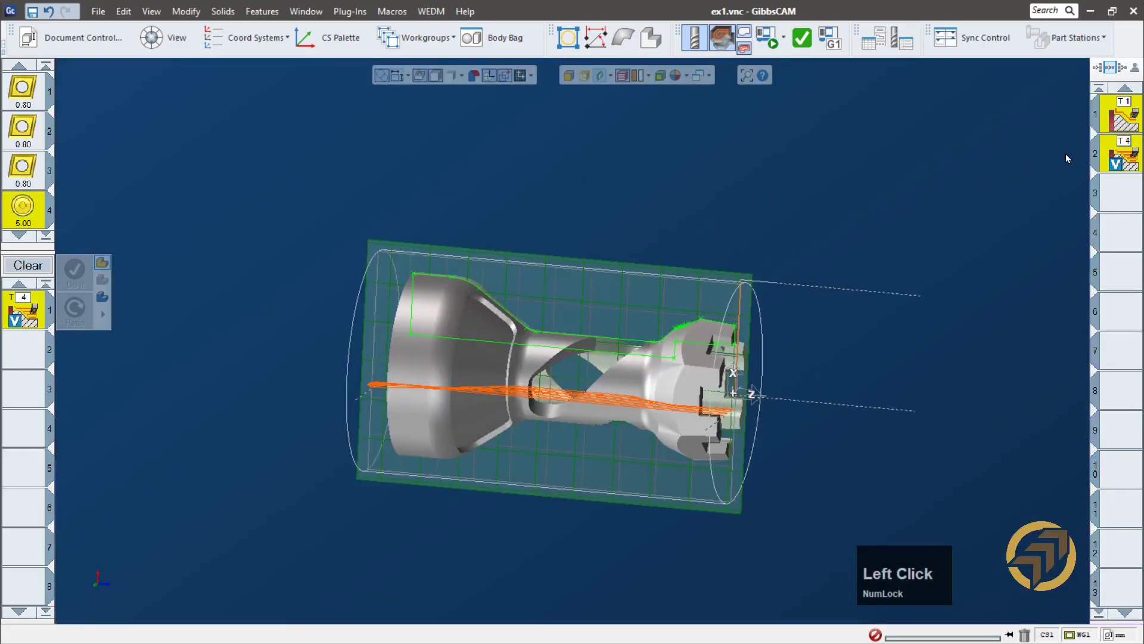
- Move the VoluTurn operation's end point onto the rook's sloped flank, extend its exit above the stock, and recalculate the toolpath
left_click(1128, 159)
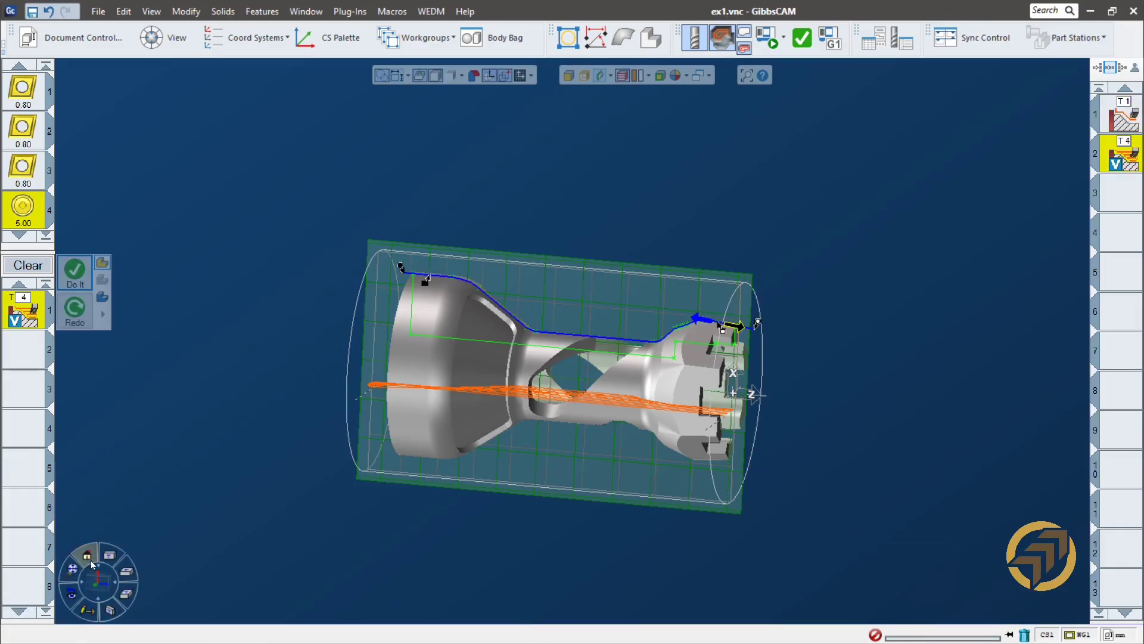
left_click(92, 563)
scroll(466, 277, "down", 2)
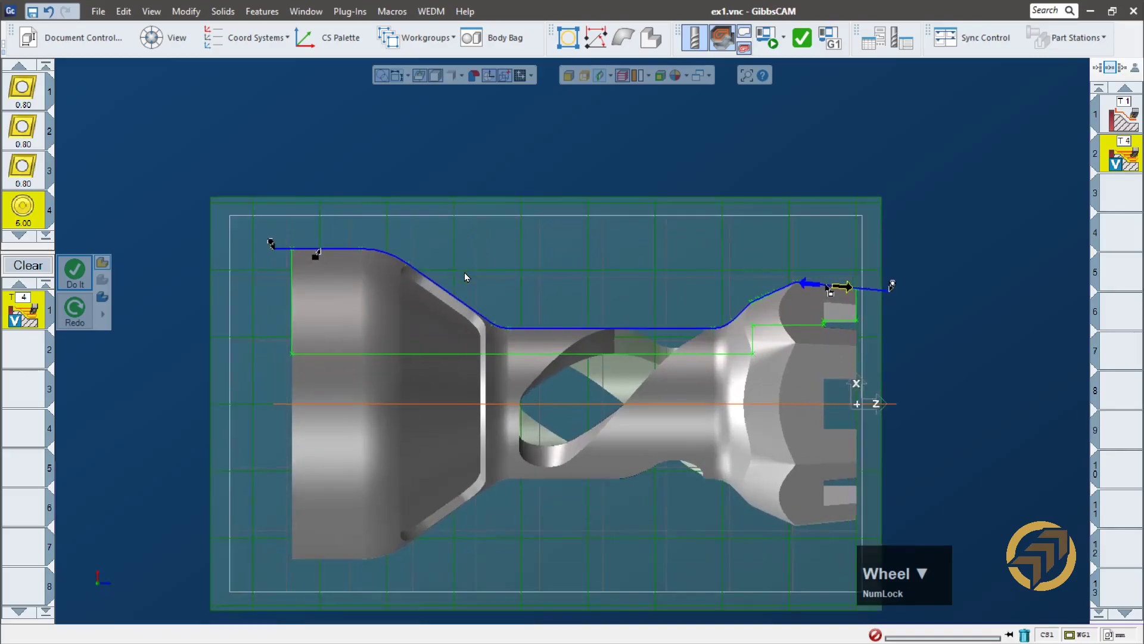
scroll(464, 273, "down", 2)
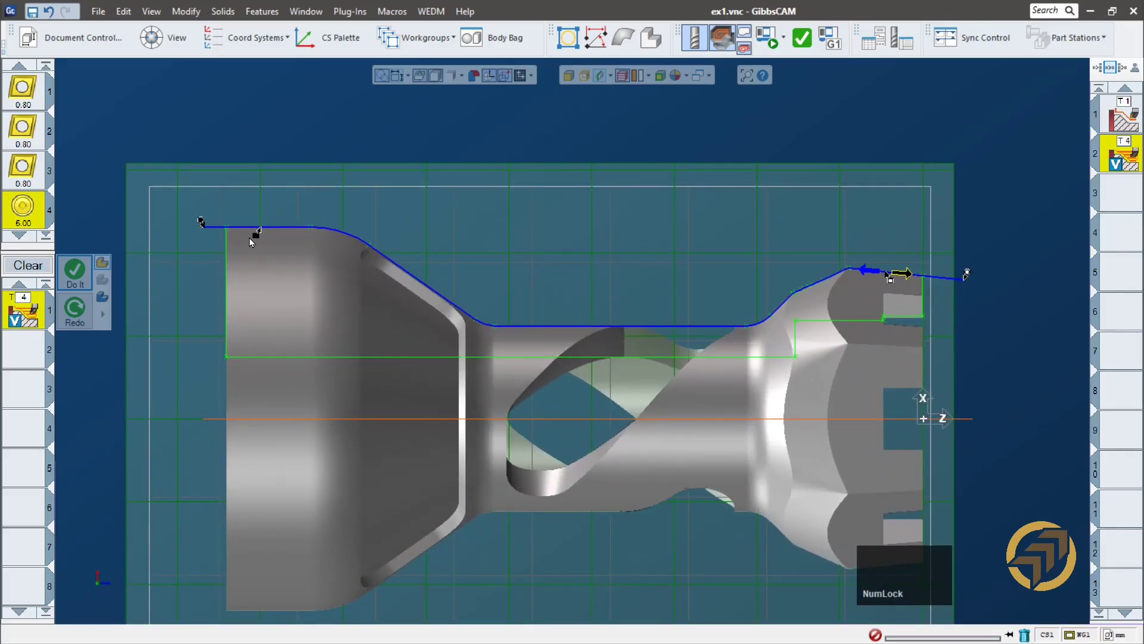
left_click_drag(258, 237, 416, 271)
left_click(407, 278)
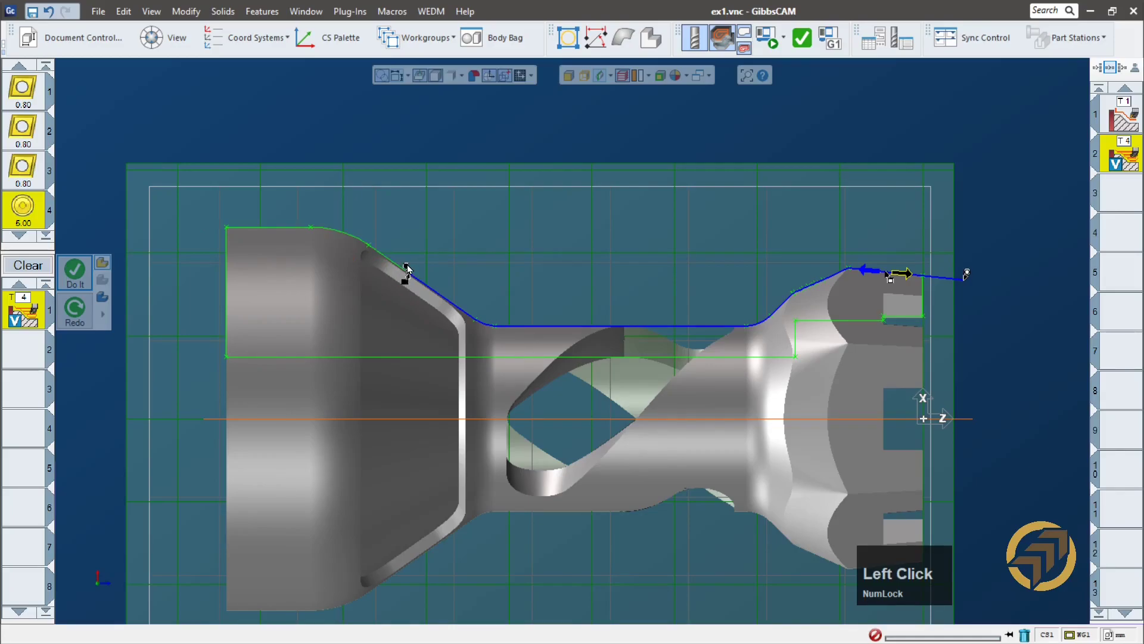
left_click(255, 157)
left_click(77, 310)
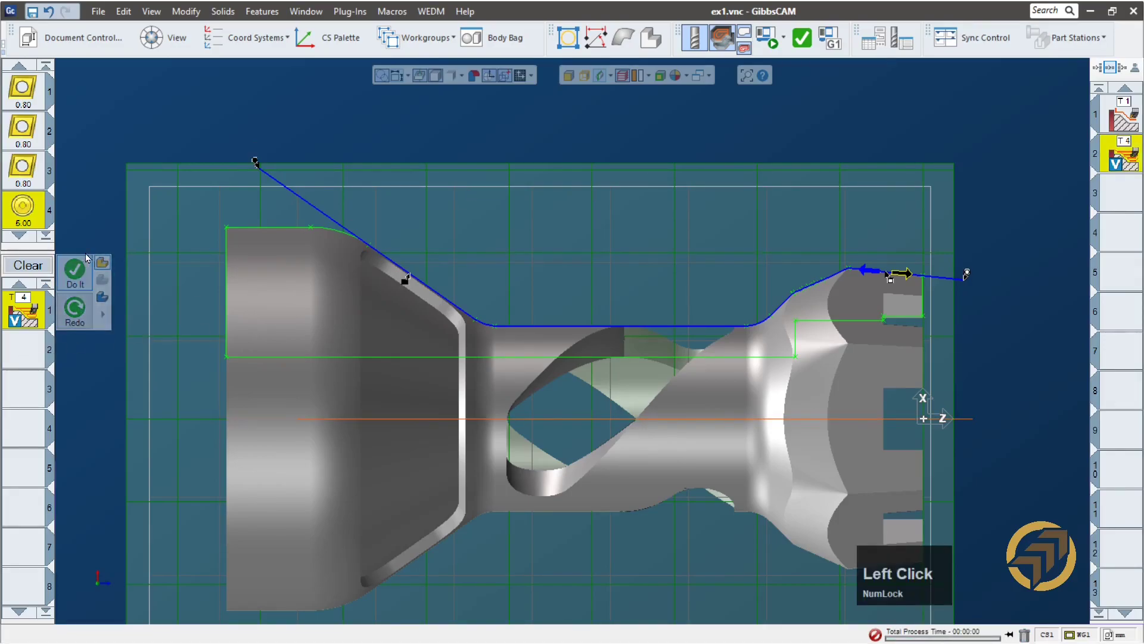
- Check the recalculated VoluTurn toolpath on the rook and play it in the machine simulation
mouse_move(737, 299)
middle_mouse_down()
mouse_move(403, 478)
mouse_move(593, 338)
mouse_move(721, 304)
middle_mouse_up()
scroll(723, 310, "down", 2)
middle_click_drag(594, 391, 568, 289)
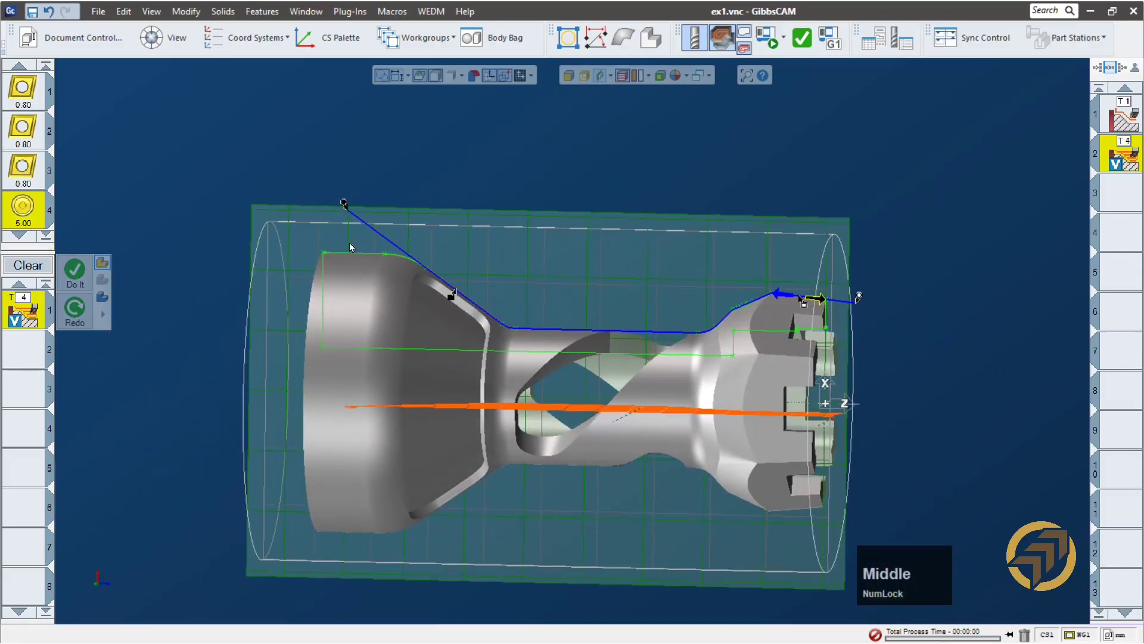
middle_click_drag(628, 269, 571, 347)
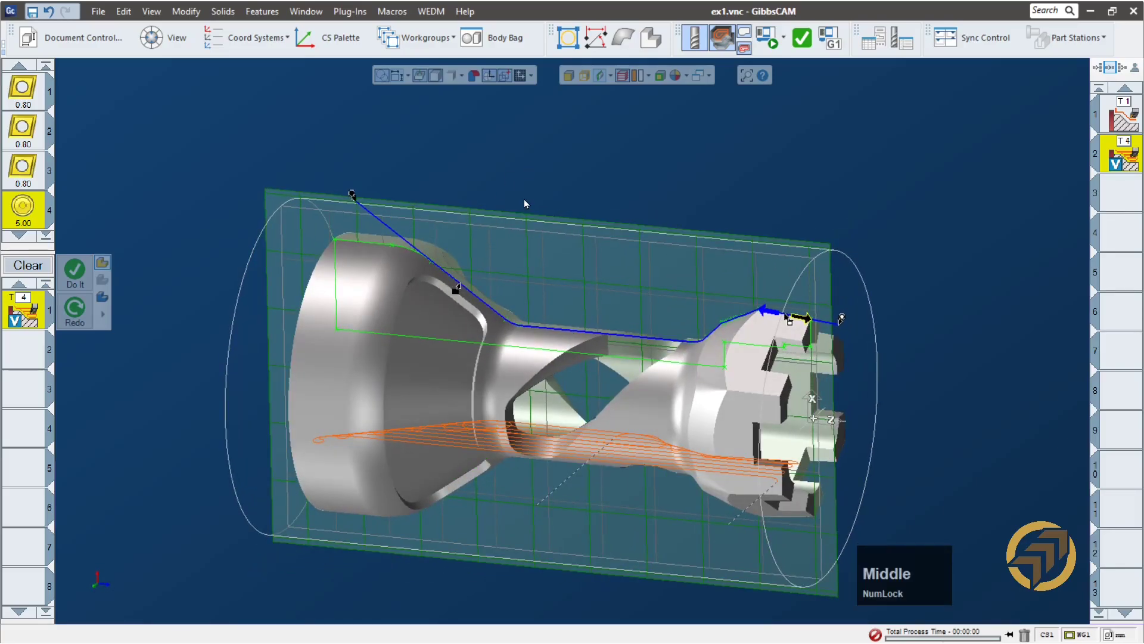
left_click(733, 180)
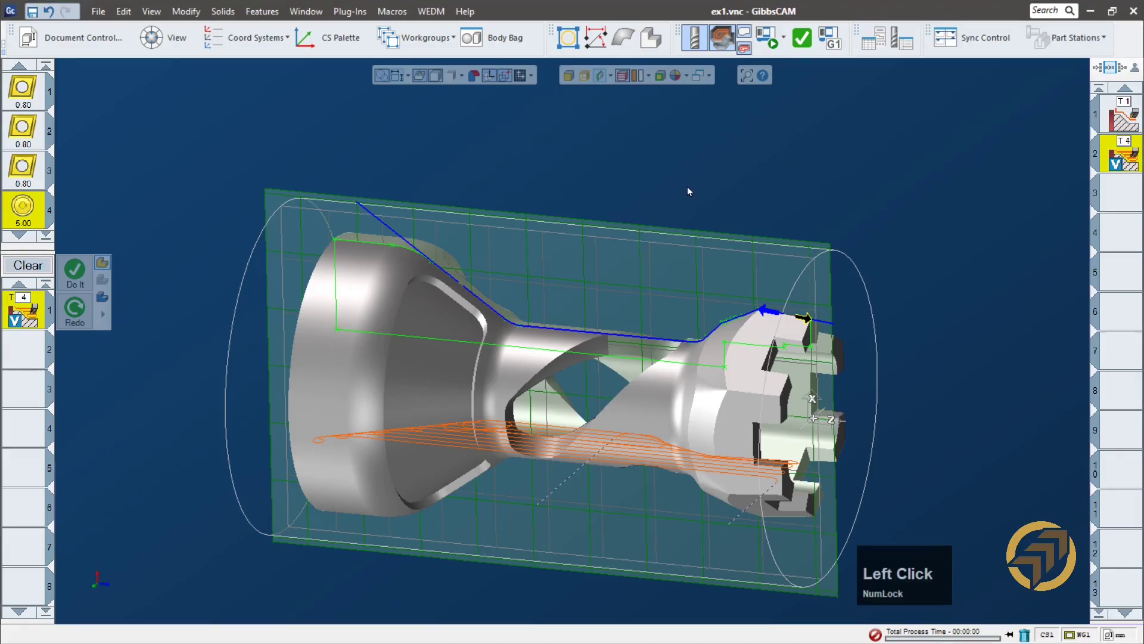
left_click(761, 48)
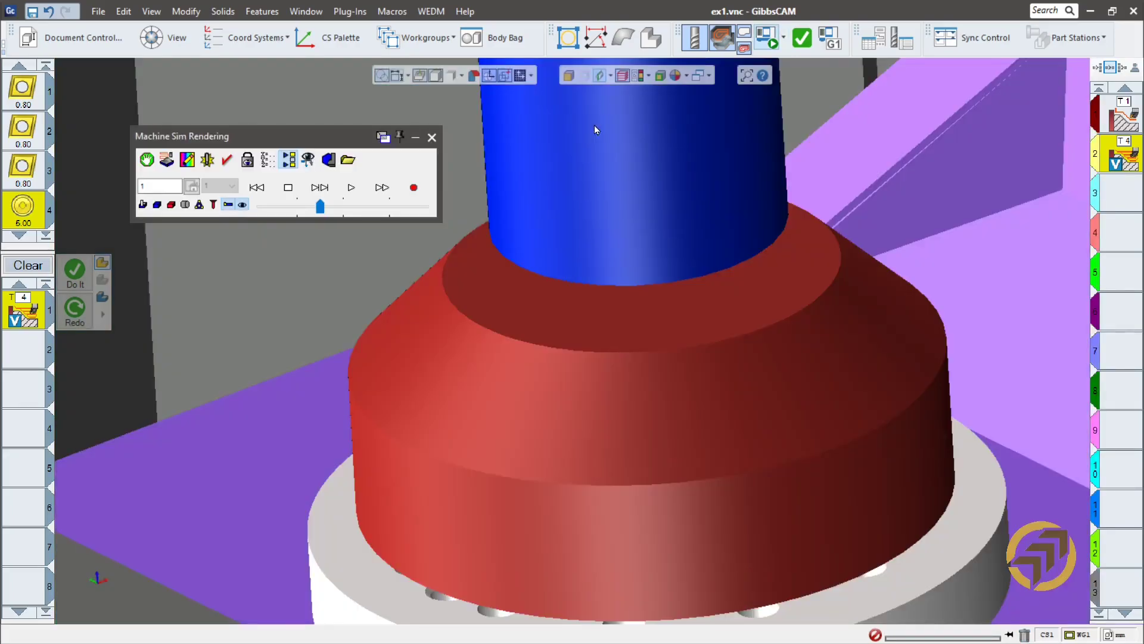
scroll(745, 335, "down", 5)
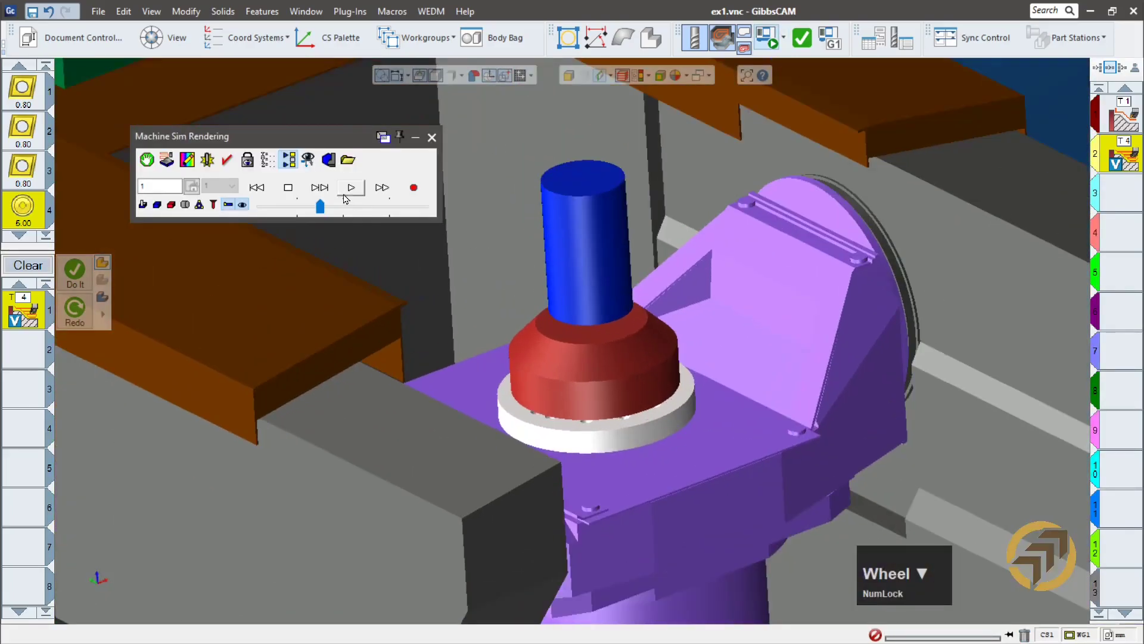
left_click(348, 190)
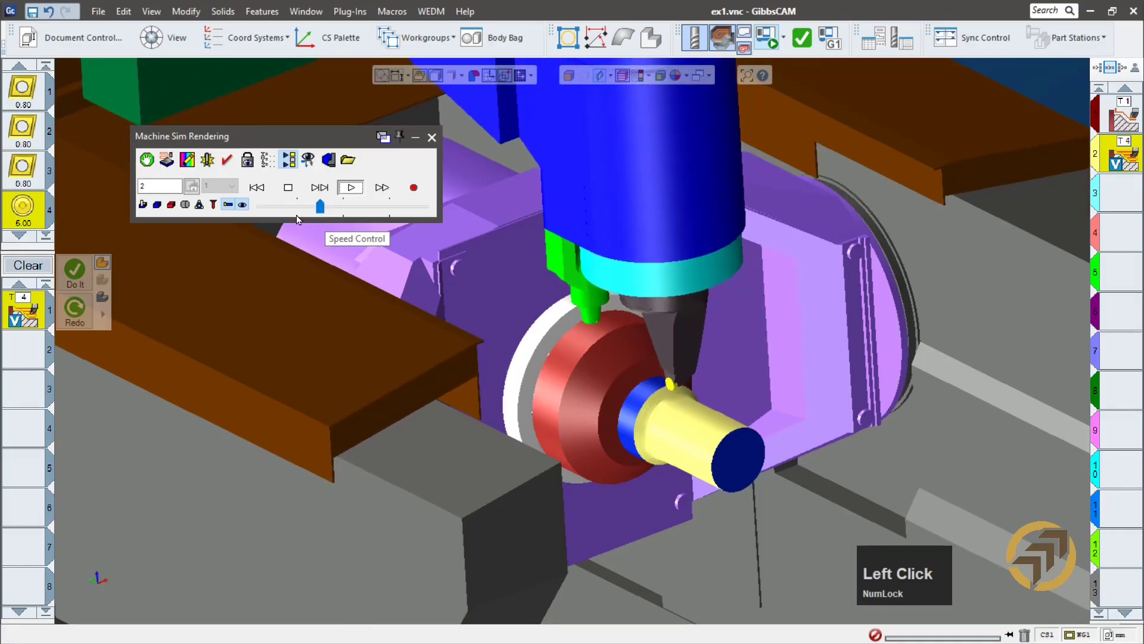
- Restart the simulation from the beginning, run it to the end of the program, and close it
left_click(288, 187)
left_click(259, 190)
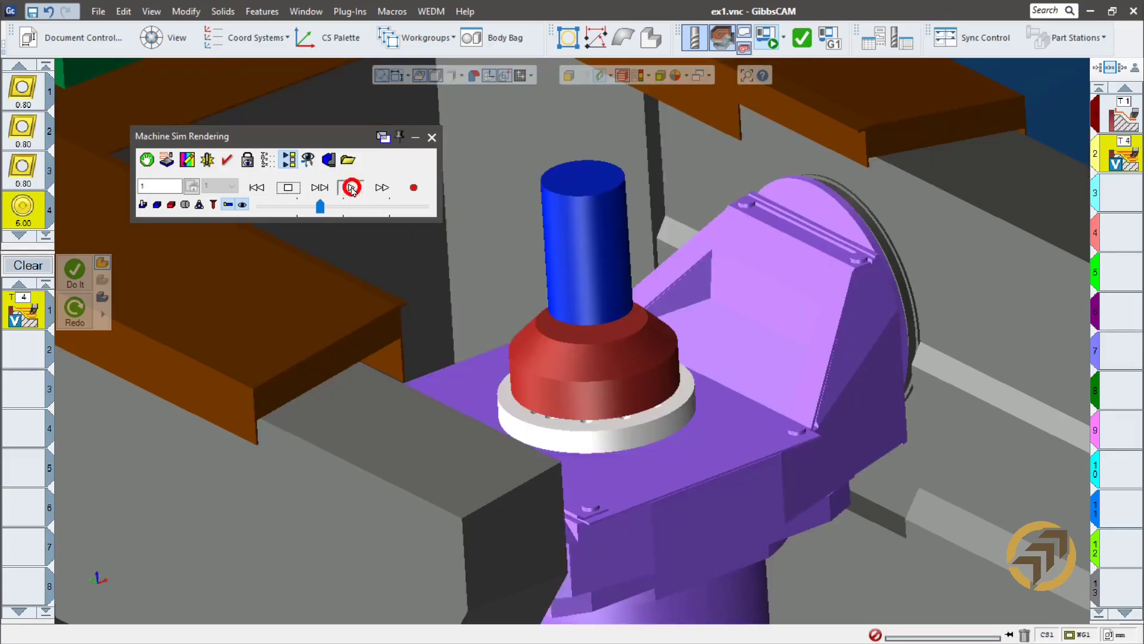
left_click(352, 189)
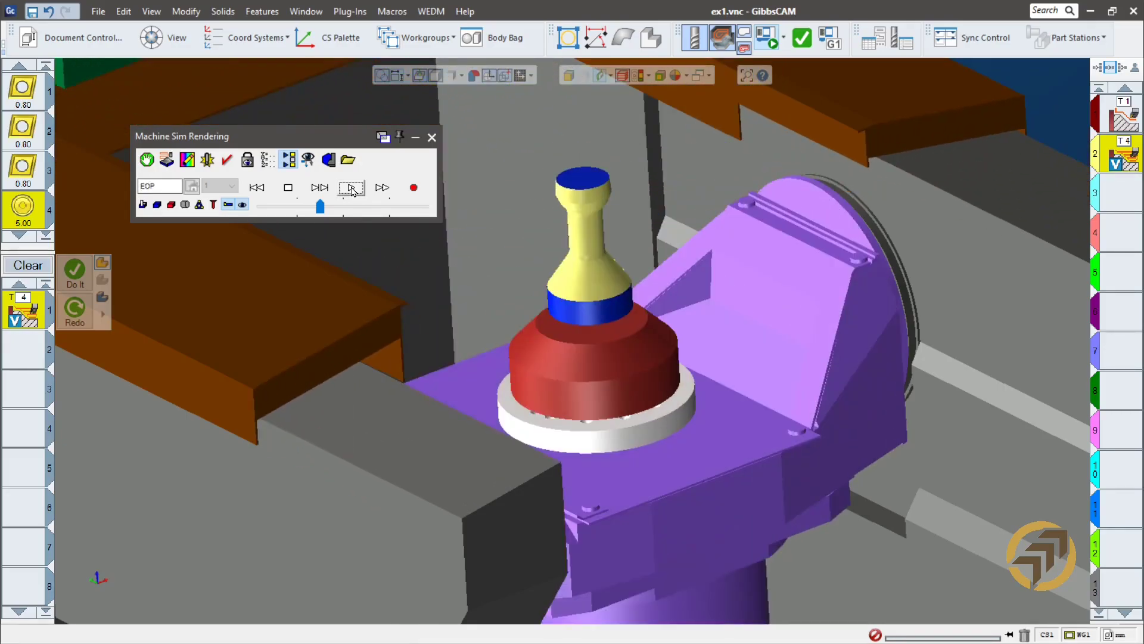
left_click(437, 142)
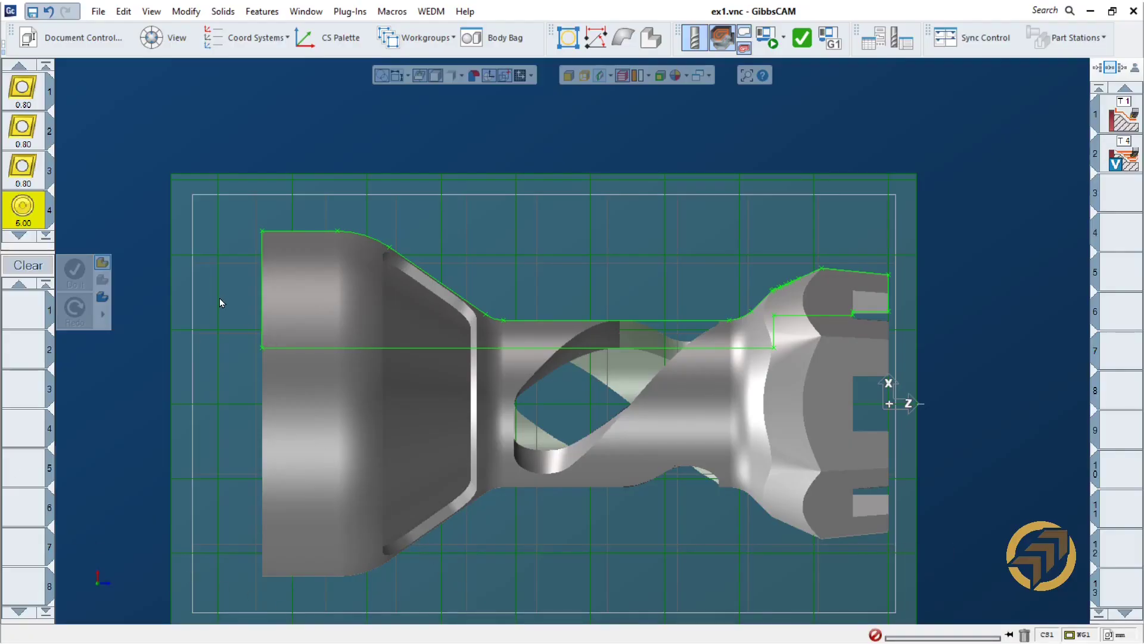
- Load the saved process list "03 hor turn finish" into the empty process list
right_click(20, 313)
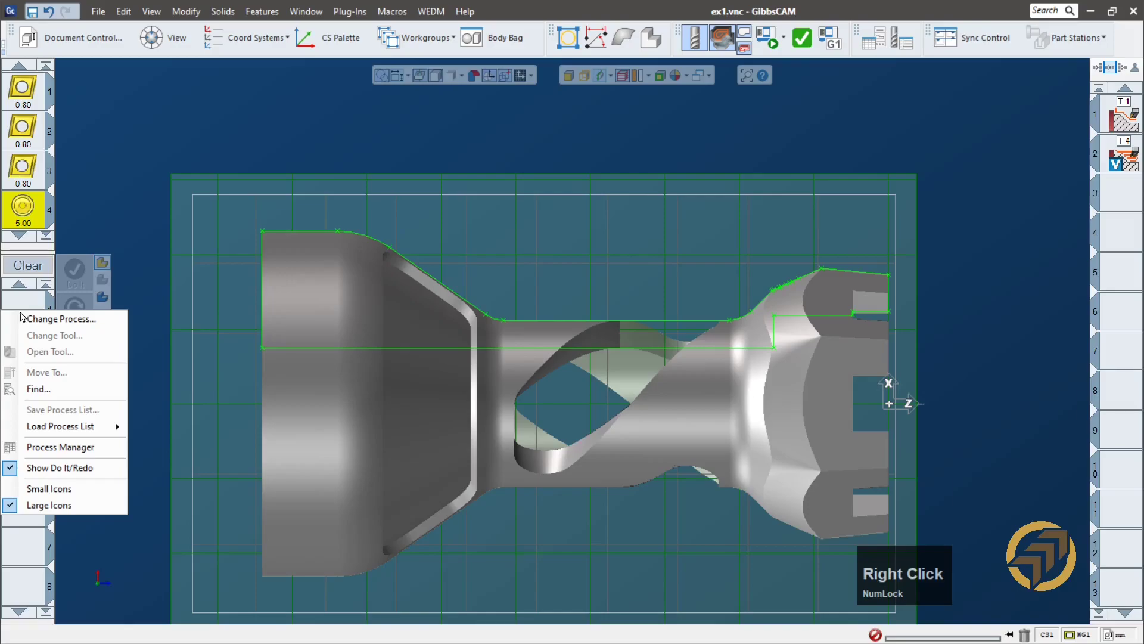
mouse_move(75, 428)
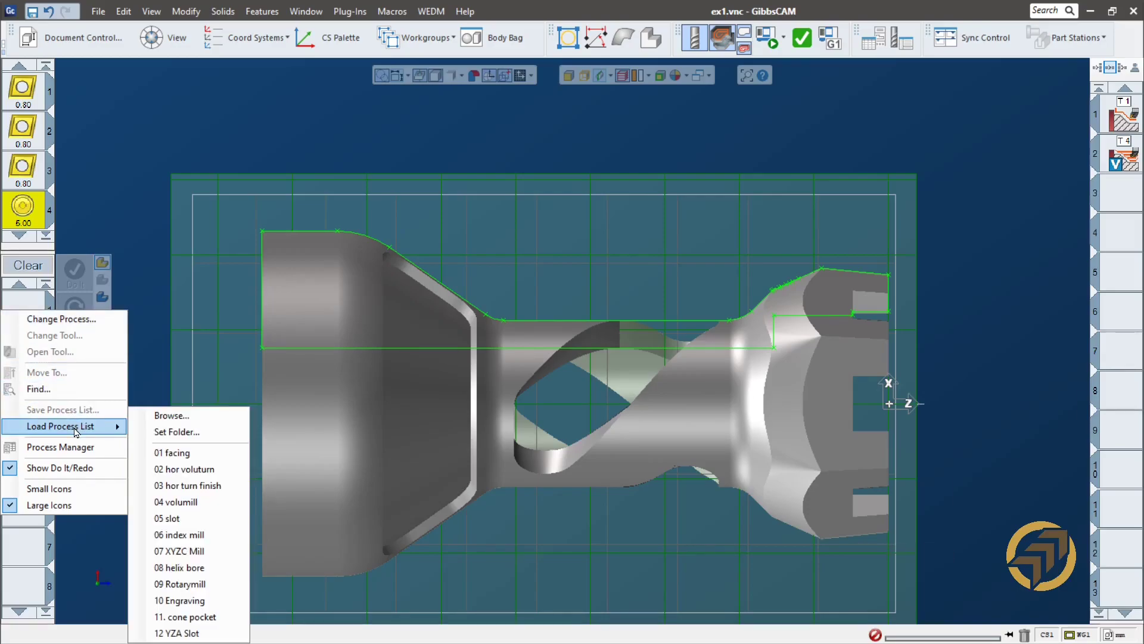
left_click(224, 492)
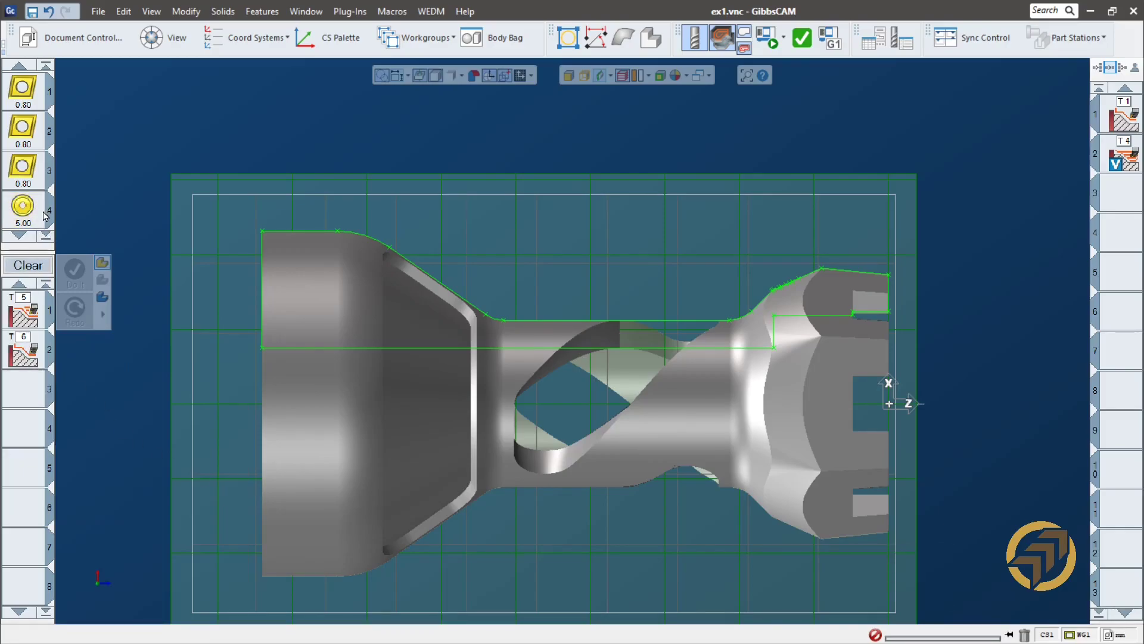
- Inspect the settings of turning tools 5 and 6 in the tool list, closing each tool definition without changes
scroll(45, 214, "down", 2)
scroll(30, 185, "down", 1)
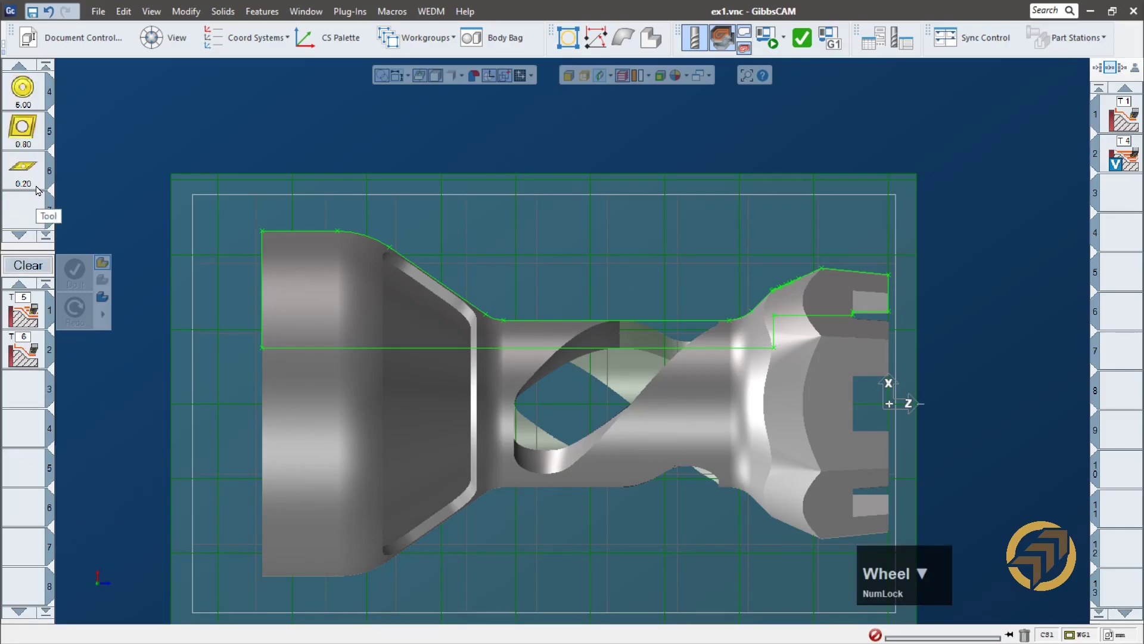
double_click(22, 145)
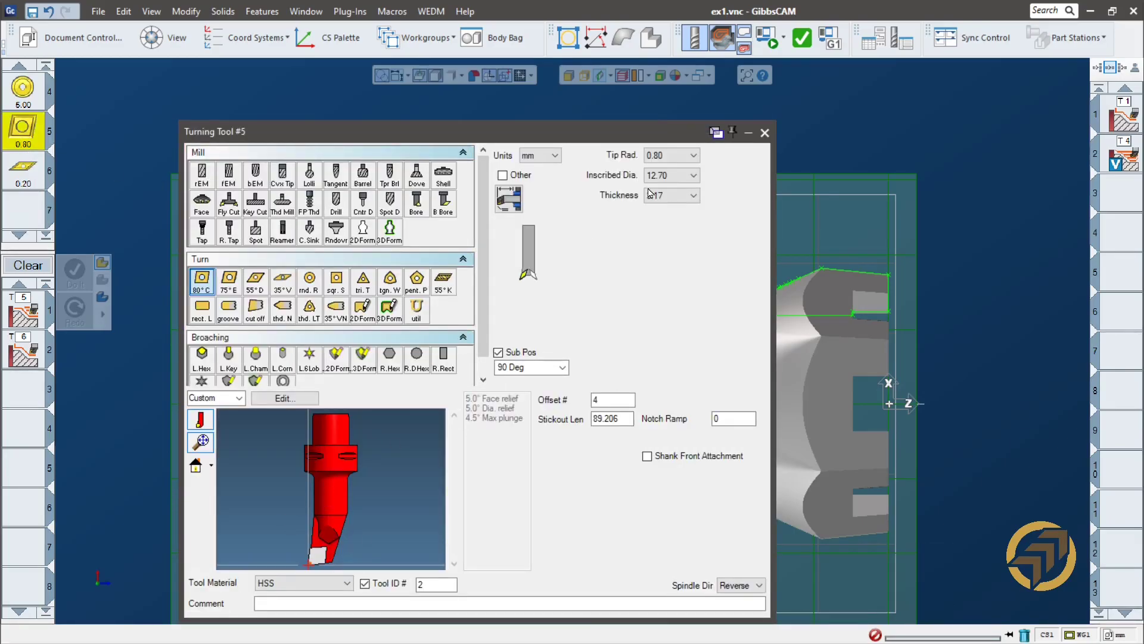
left_click(765, 132)
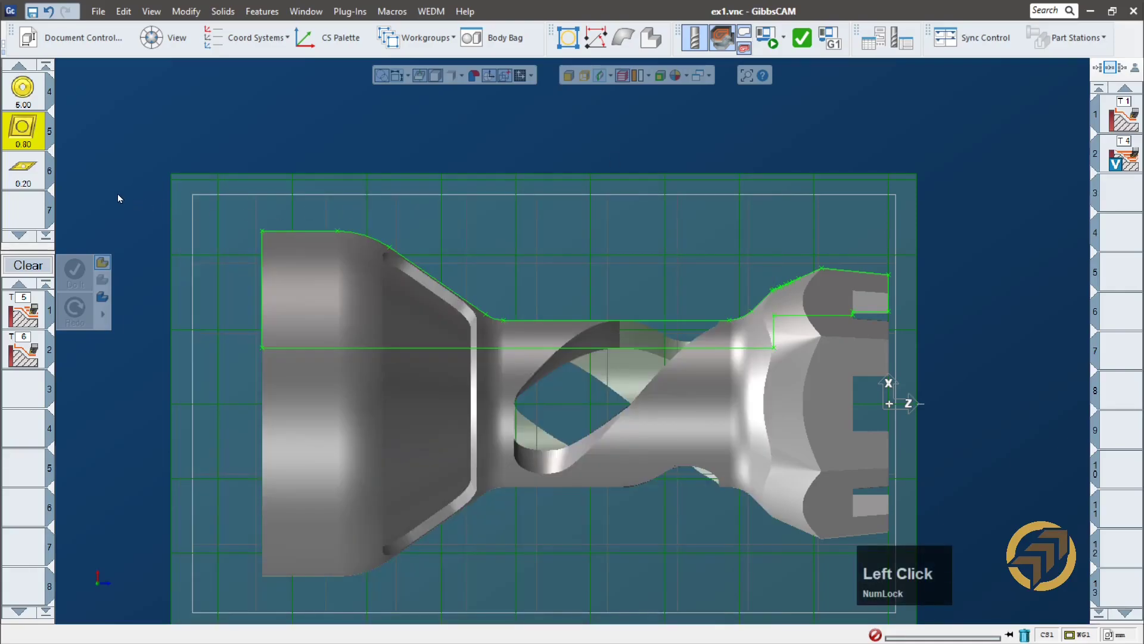
double_click(24, 173)
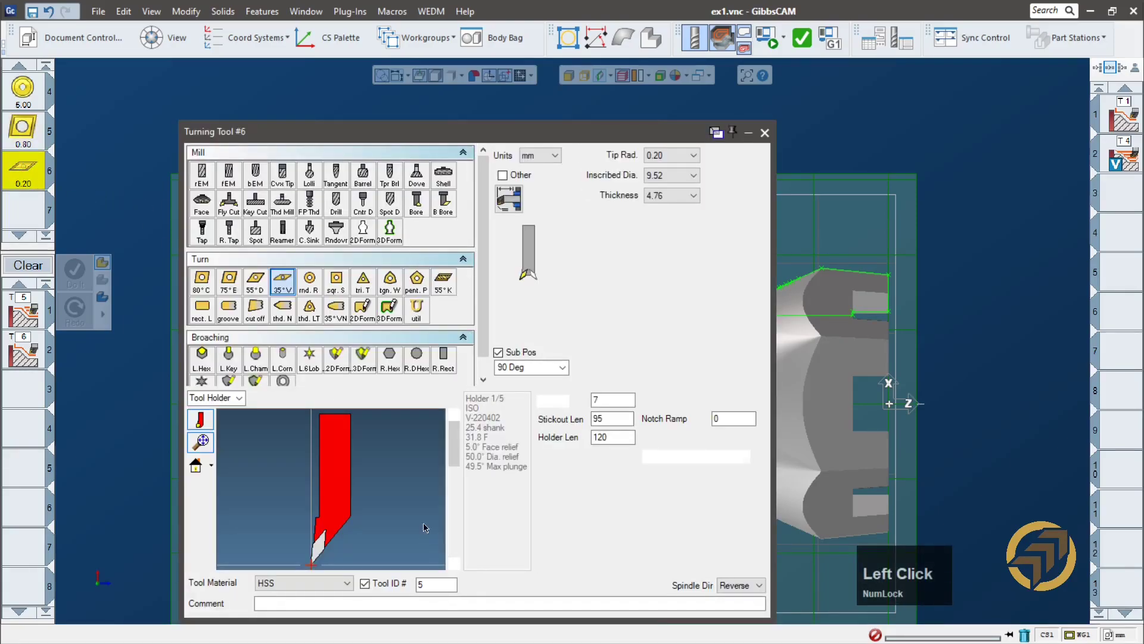
left_click(766, 131)
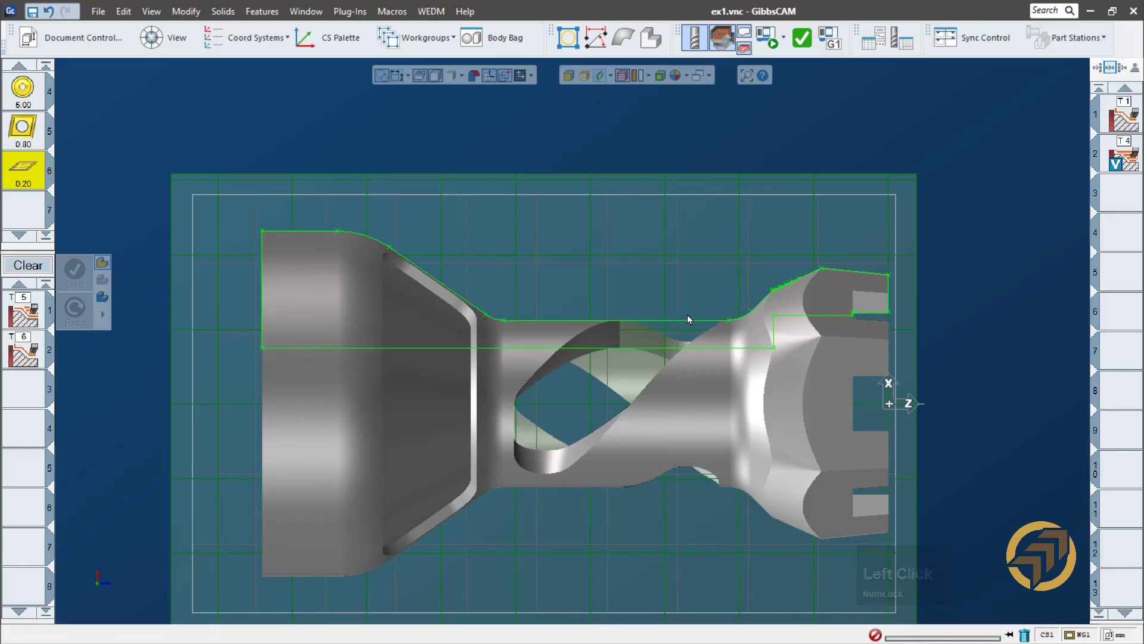
- Create the finish turning toolpaths along the rook's outer profile, from the tapered crown edge to just beyond the base's cylindrical end
left_click(641, 320)
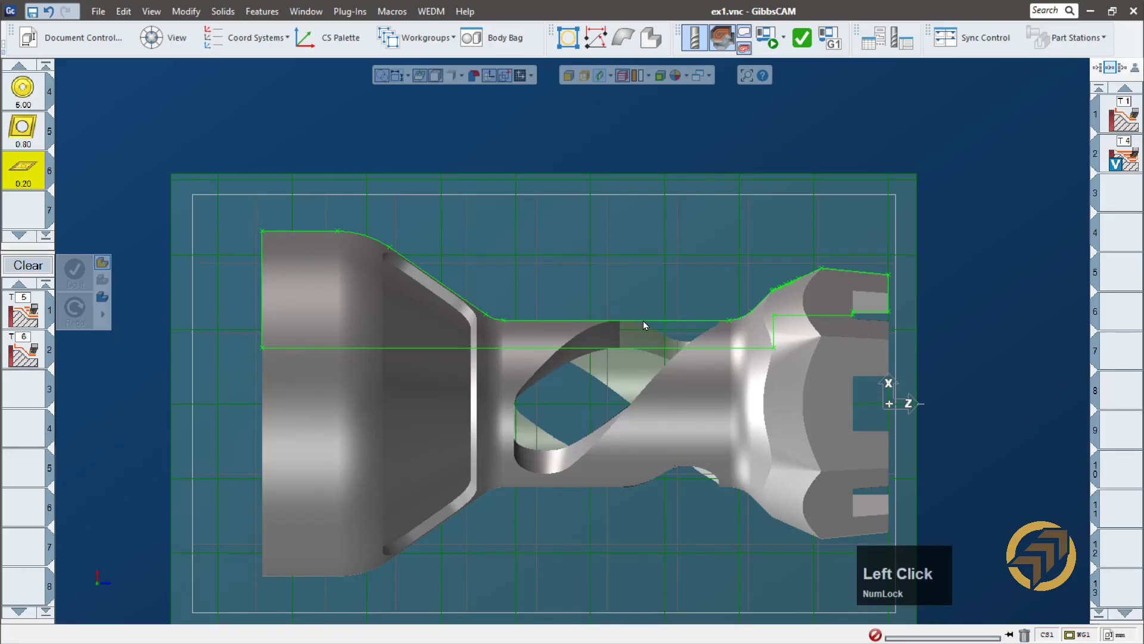
double_click(24, 172)
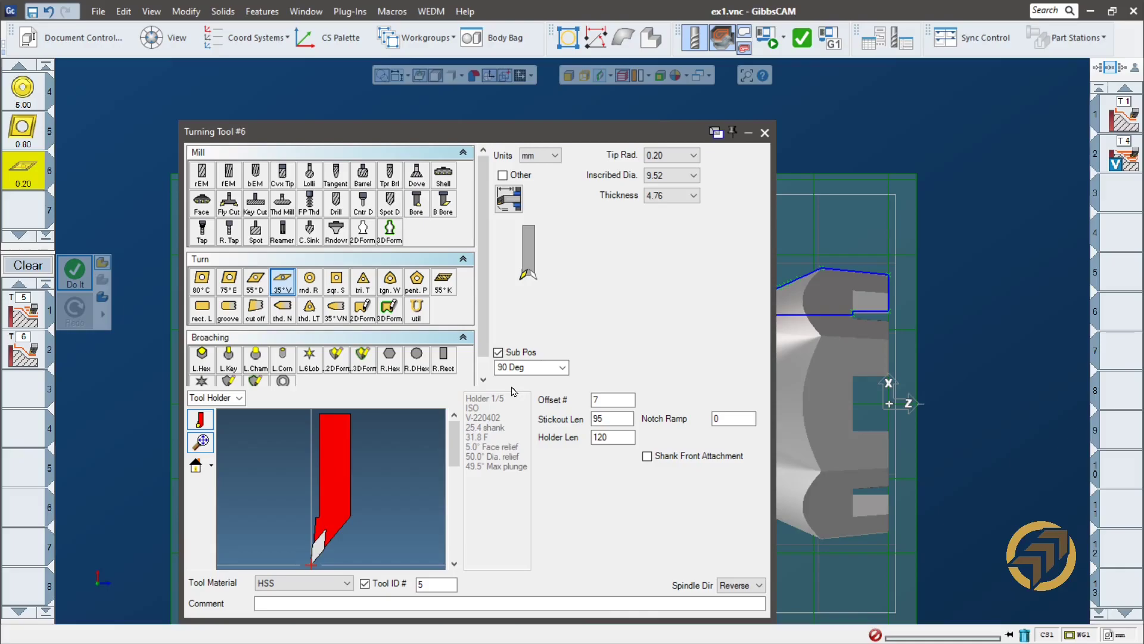
left_click(765, 133)
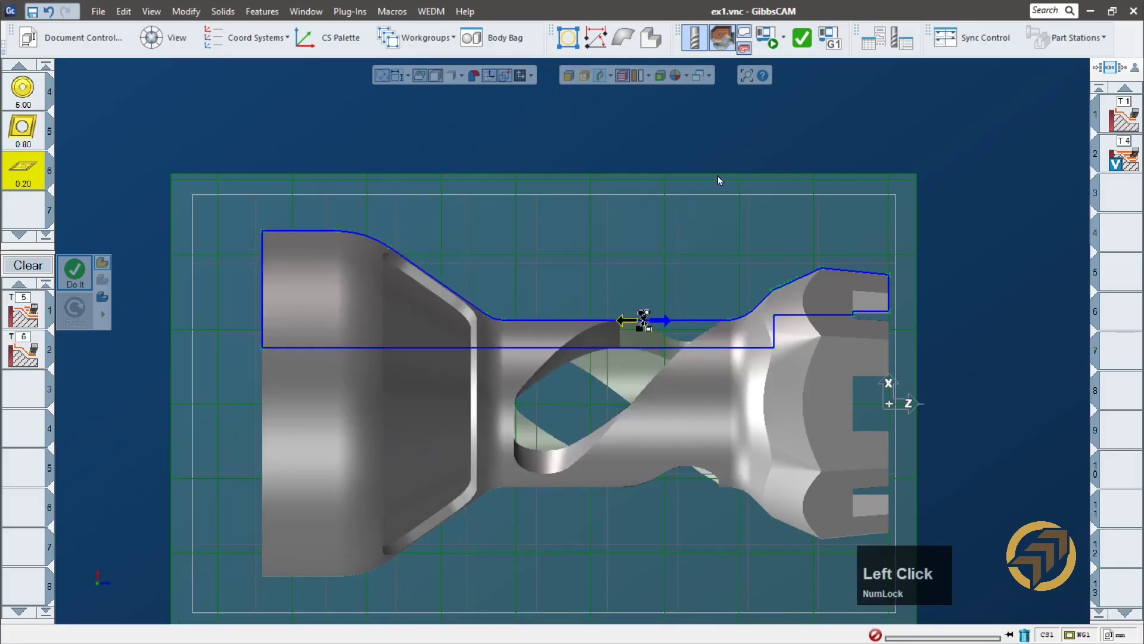
left_click(626, 323)
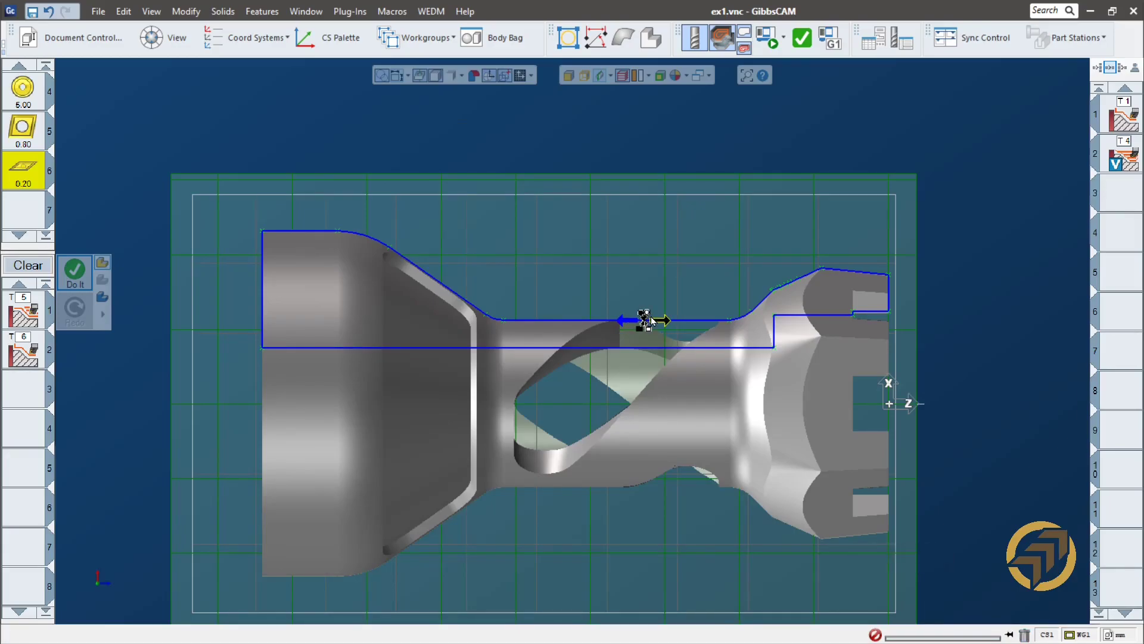
left_click_drag(651, 333, 861, 280)
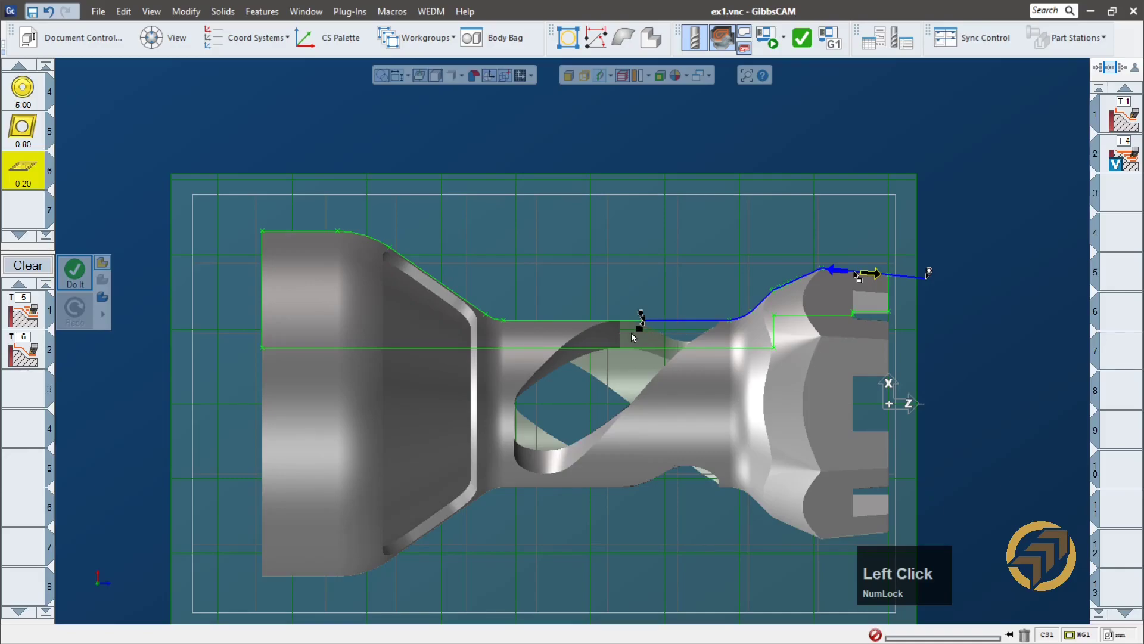
mouse_move(640, 325)
left_mouse_down()
mouse_move(297, 240)
mouse_move(268, 220)
mouse_move(239, 225)
left_mouse_up()
left_click(75, 280)
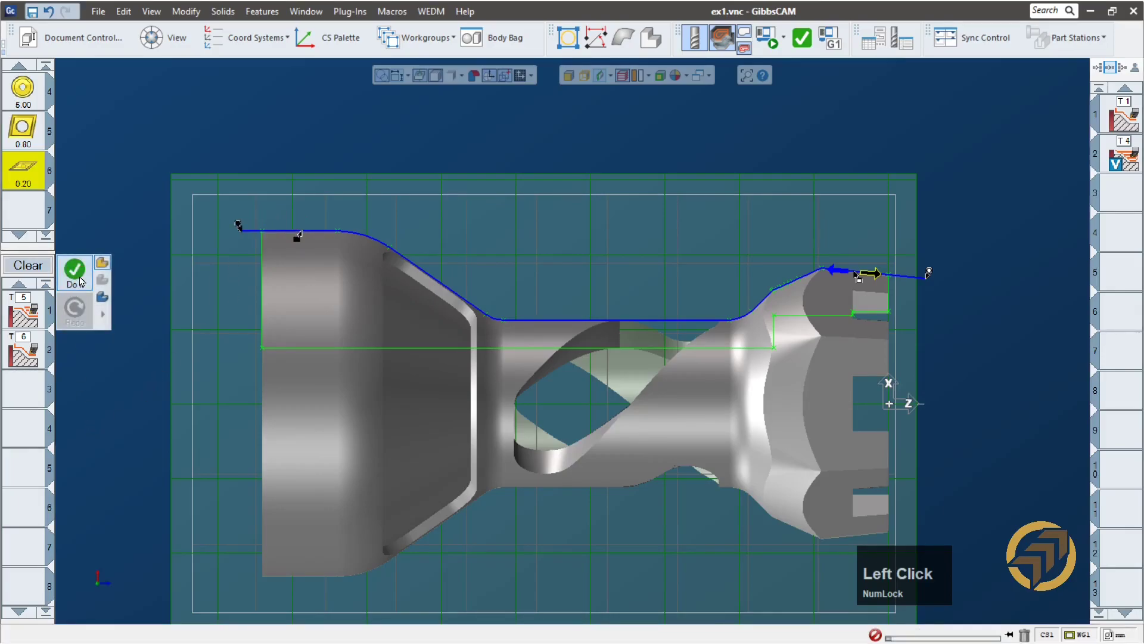
middle_click_drag(745, 572, 823, 397)
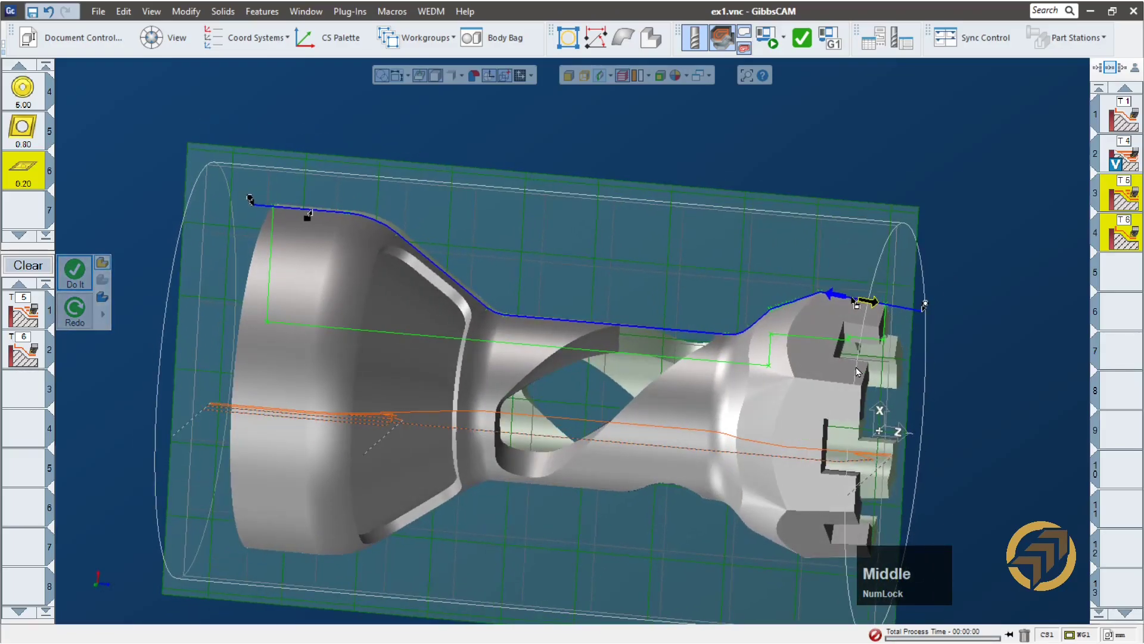
- Load all four operations into the machine simulation and play it from the beginning
left_click(1134, 121)
left_click(1126, 229, "shift")
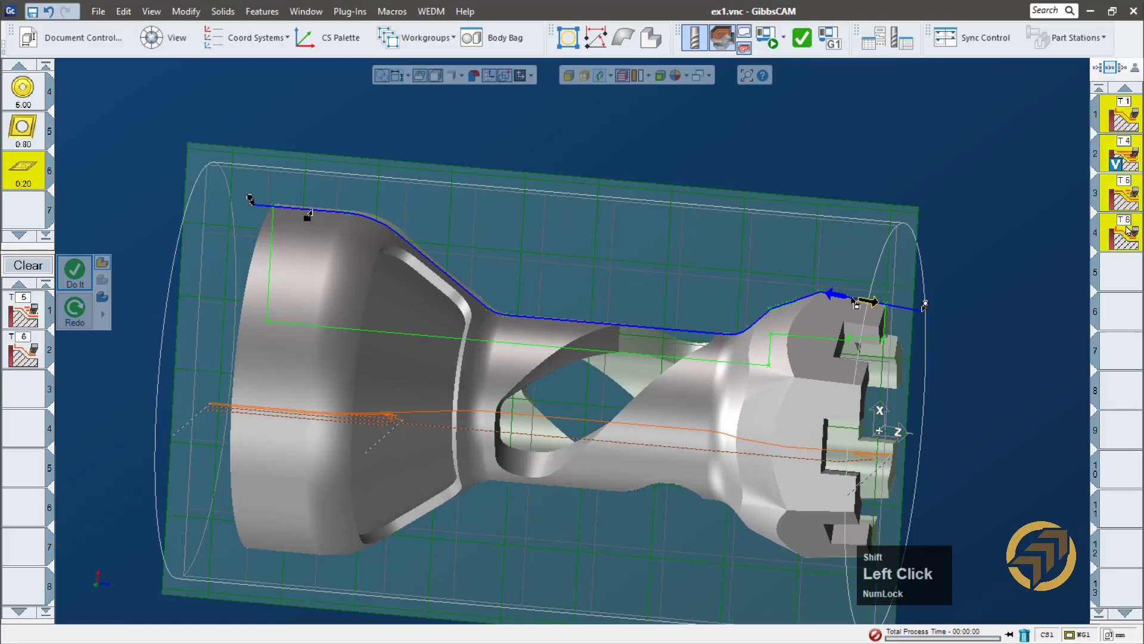
left_click(769, 38)
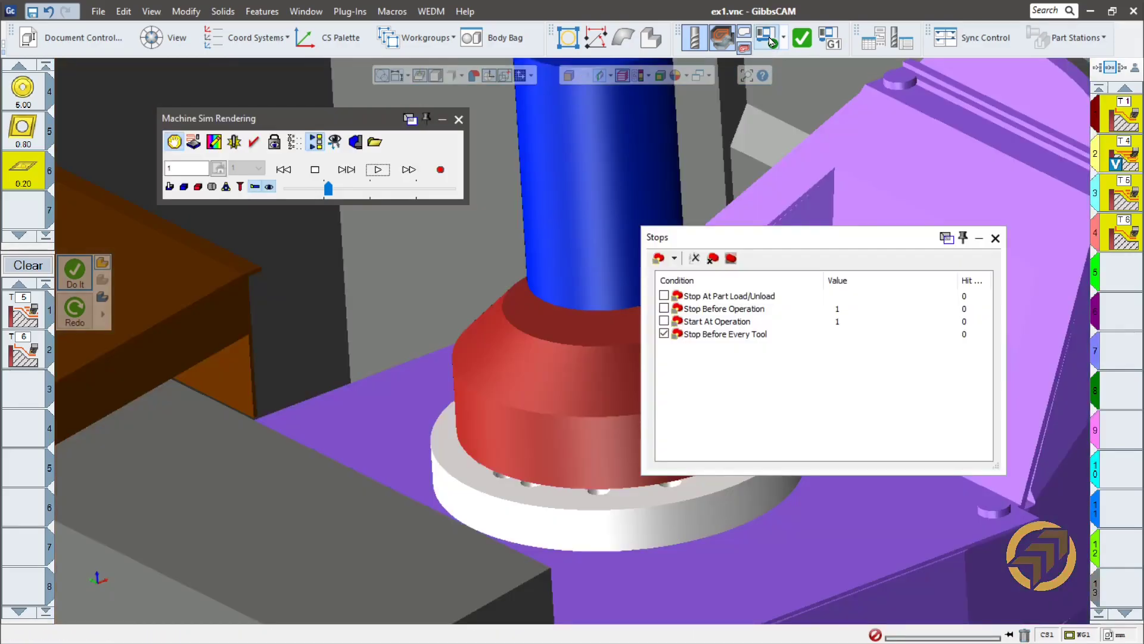
left_click(979, 238)
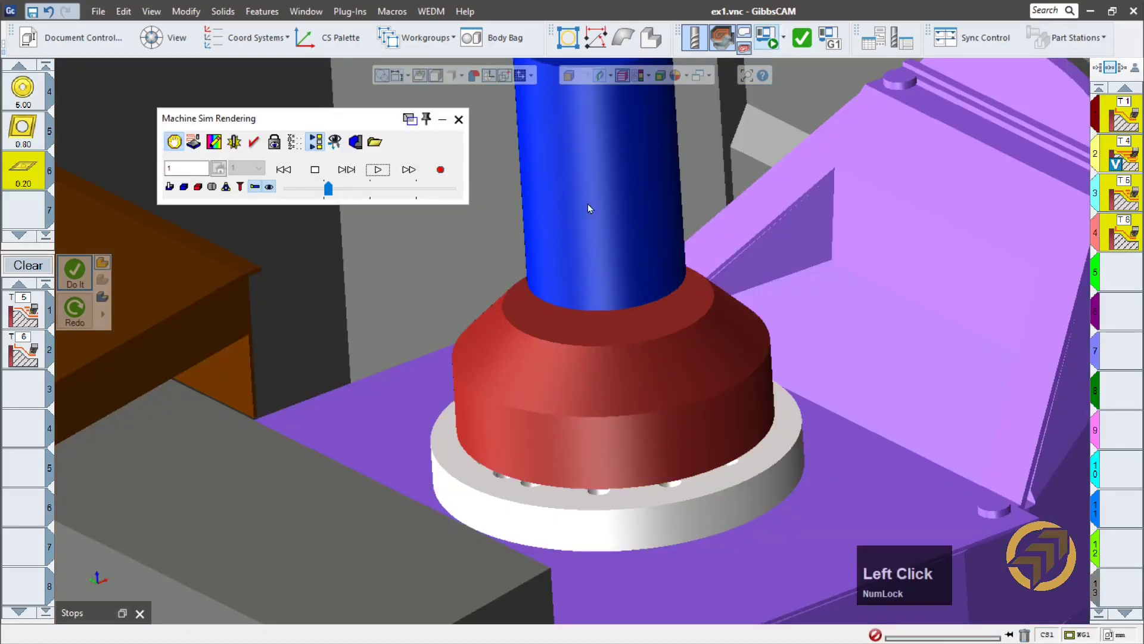
left_click(295, 174)
left_click(379, 170)
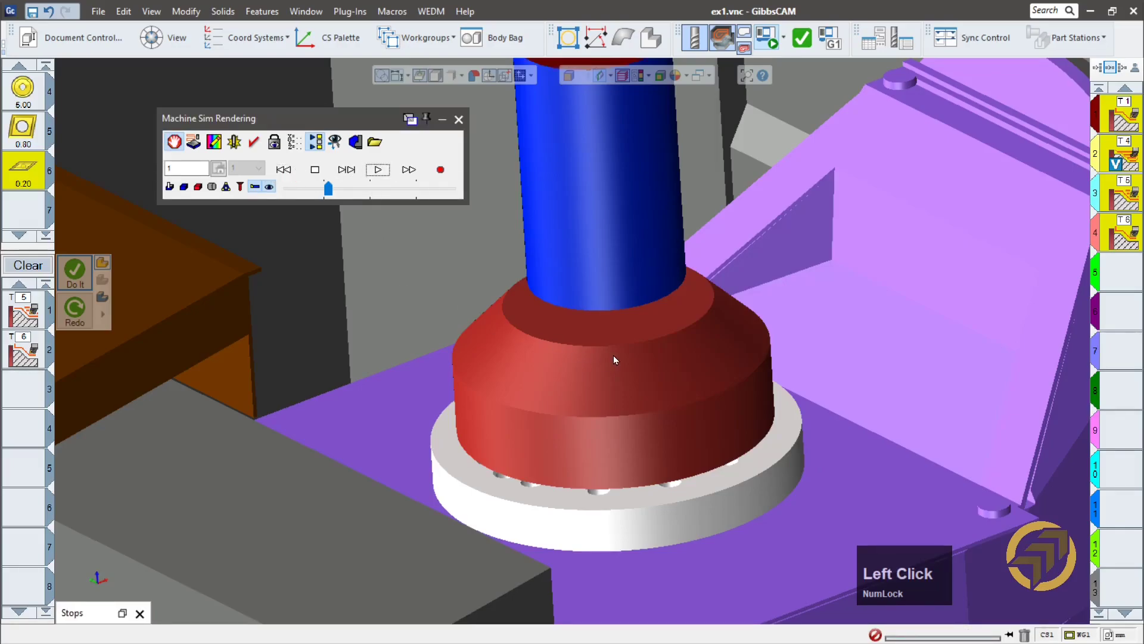
- Continue the simulation past each tool-change stop at a slightly higher speed, watching the roughing and finish turning on the rook
scroll(613, 355, "up", 3)
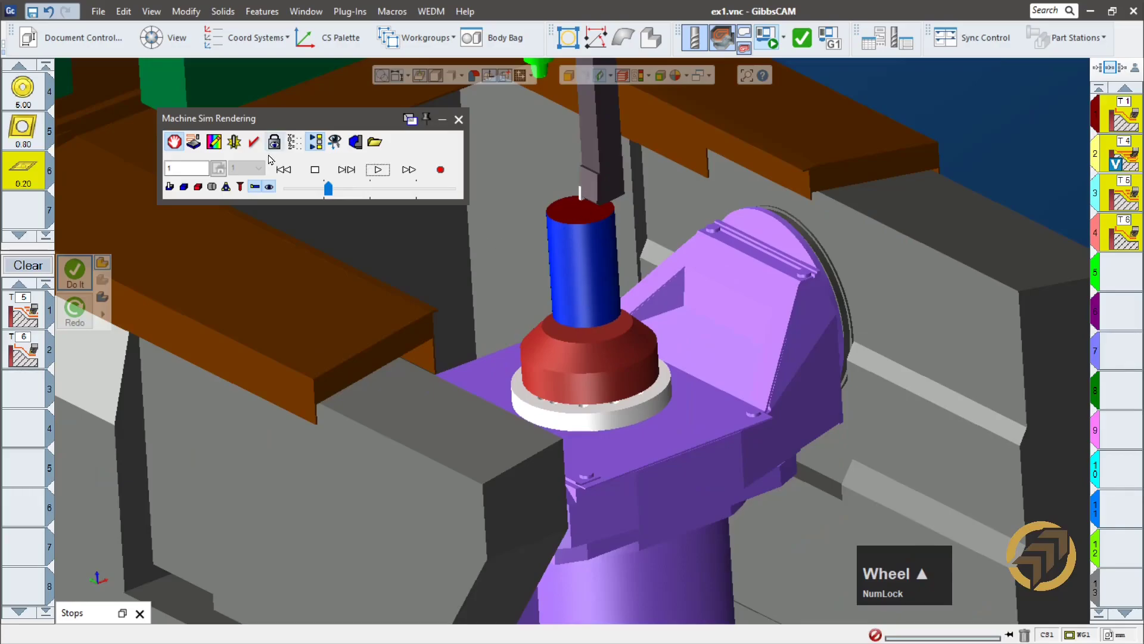
left_click(377, 170)
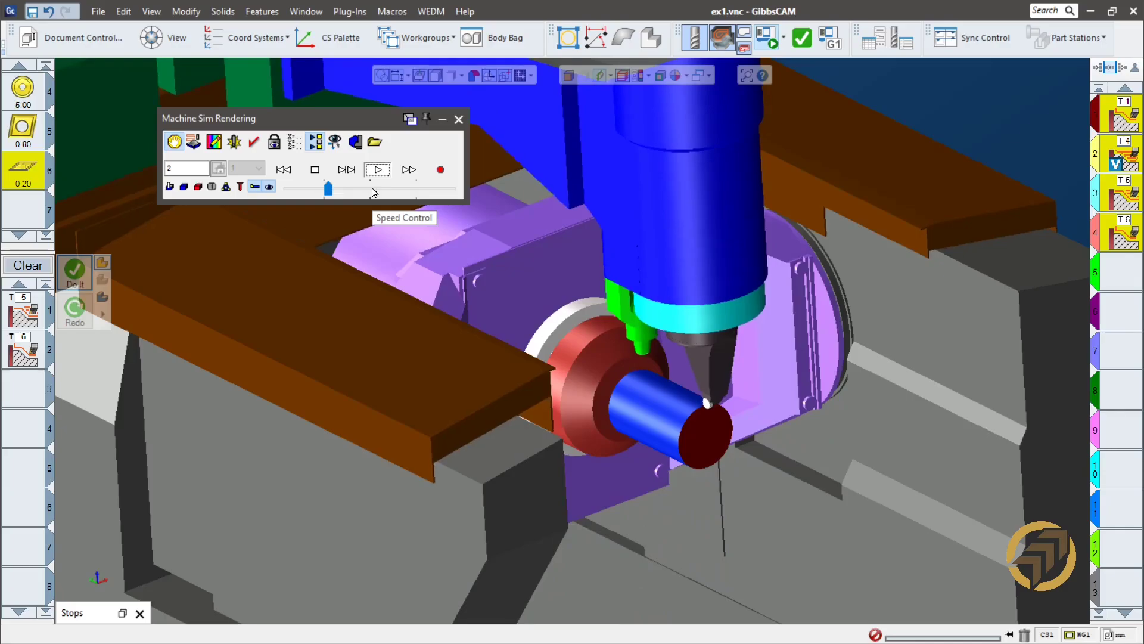
mouse_move(328, 189)
left_mouse_down()
mouse_move(362, 194)
mouse_move(332, 190)
left_mouse_up()
left_click(383, 179)
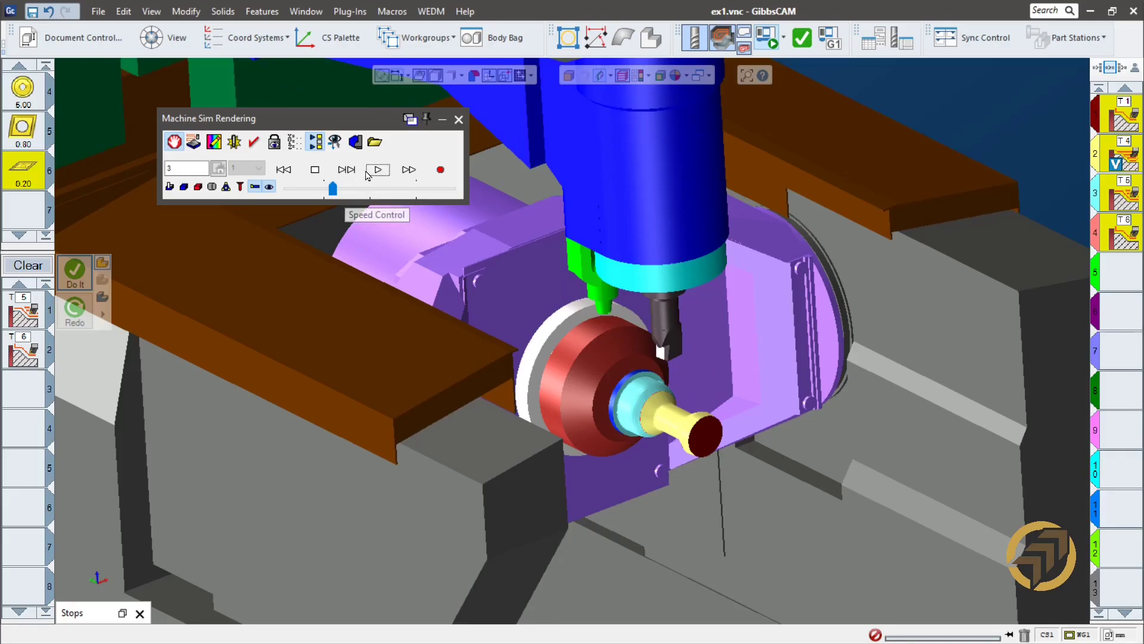
left_click(378, 174)
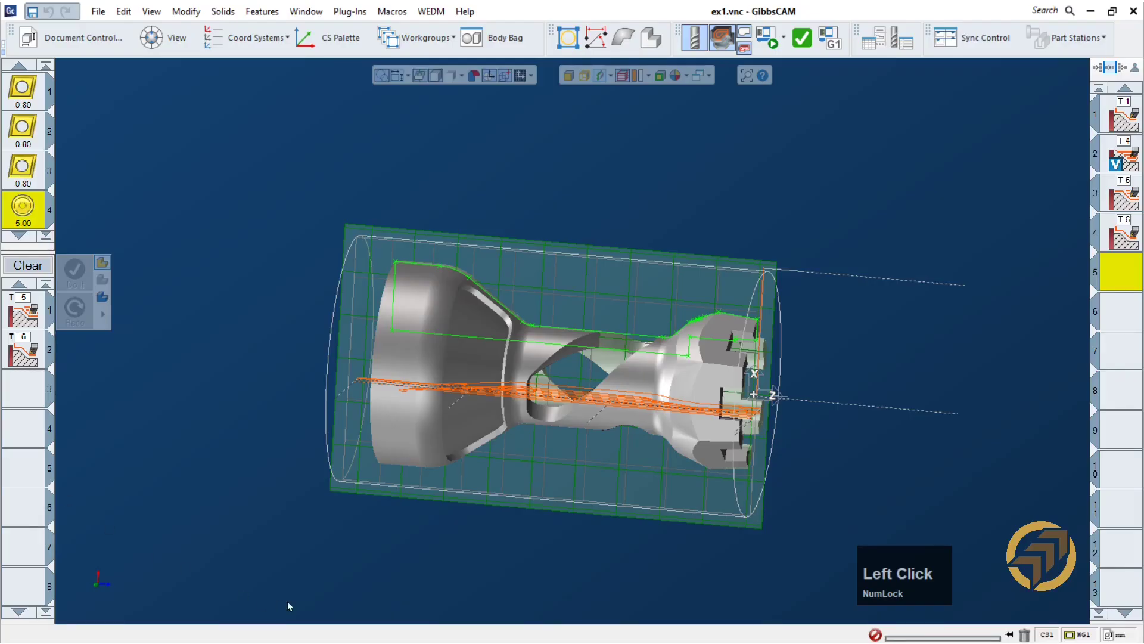
- Select all four machining operations and open the post processor for them
left_click(950, 179)
middle_click_drag(879, 314, 936, 224)
left_click(1117, 290)
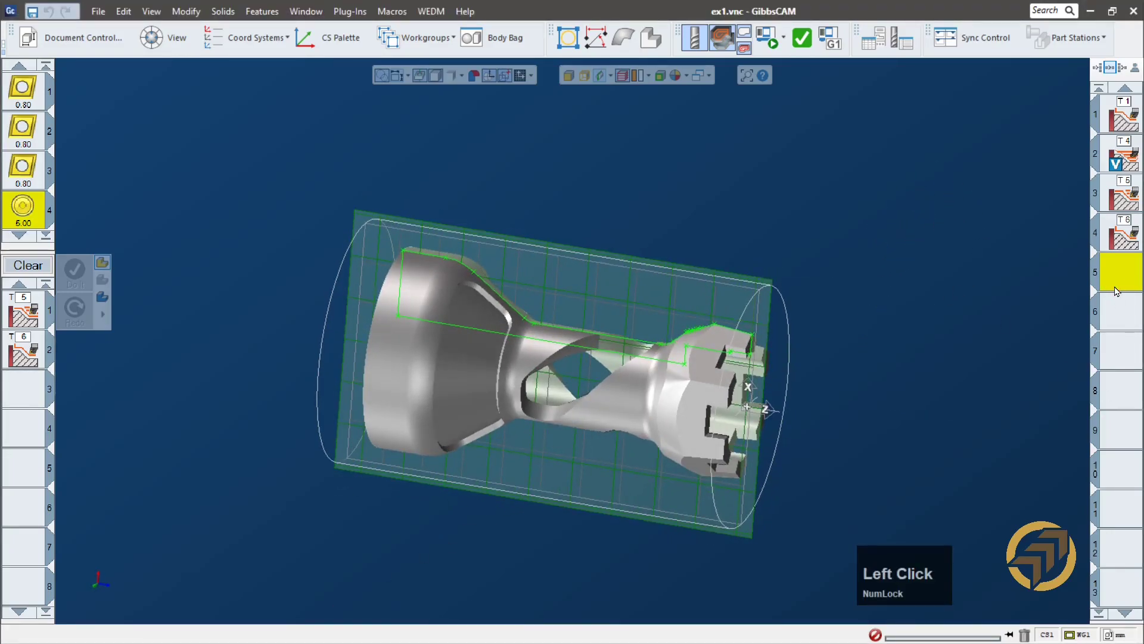
key("ctrl+a")
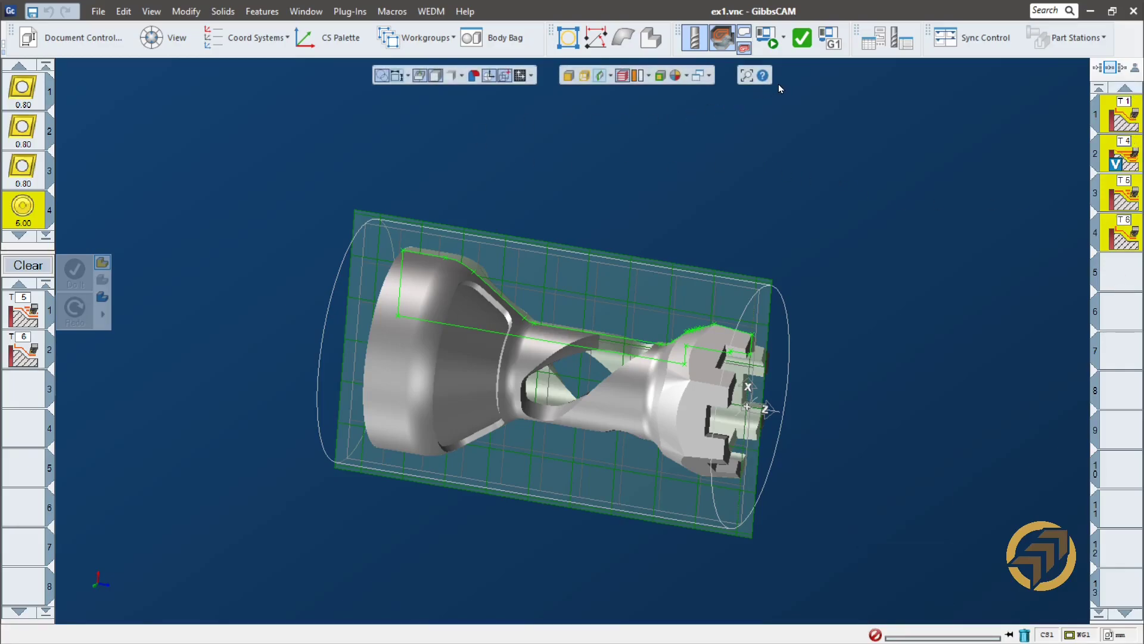
left_click(832, 45)
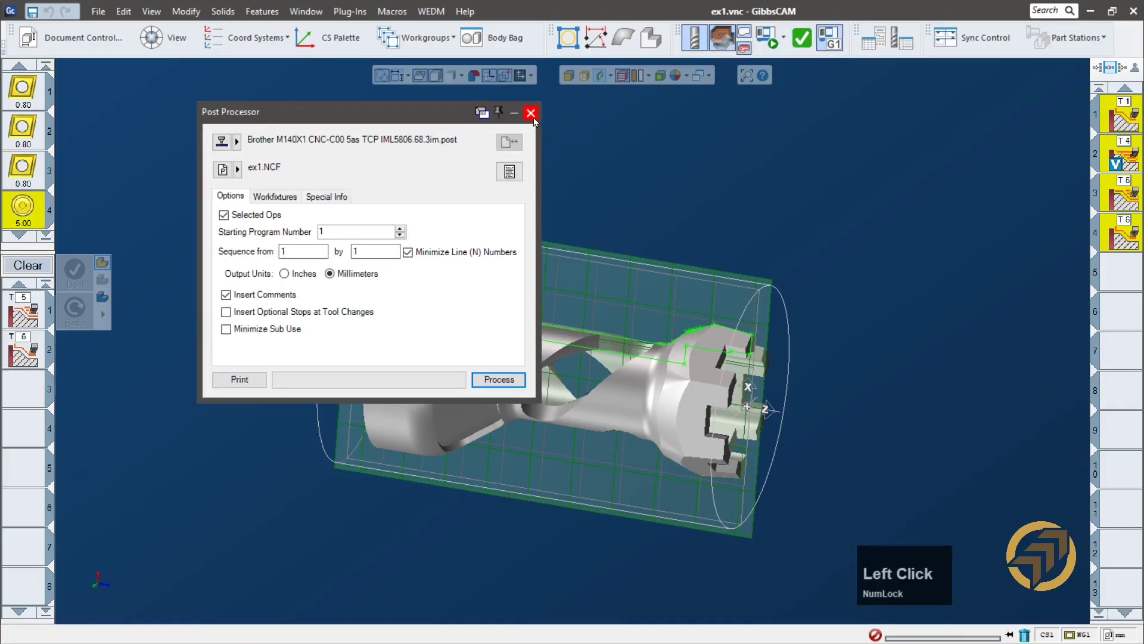
left_click(532, 116)
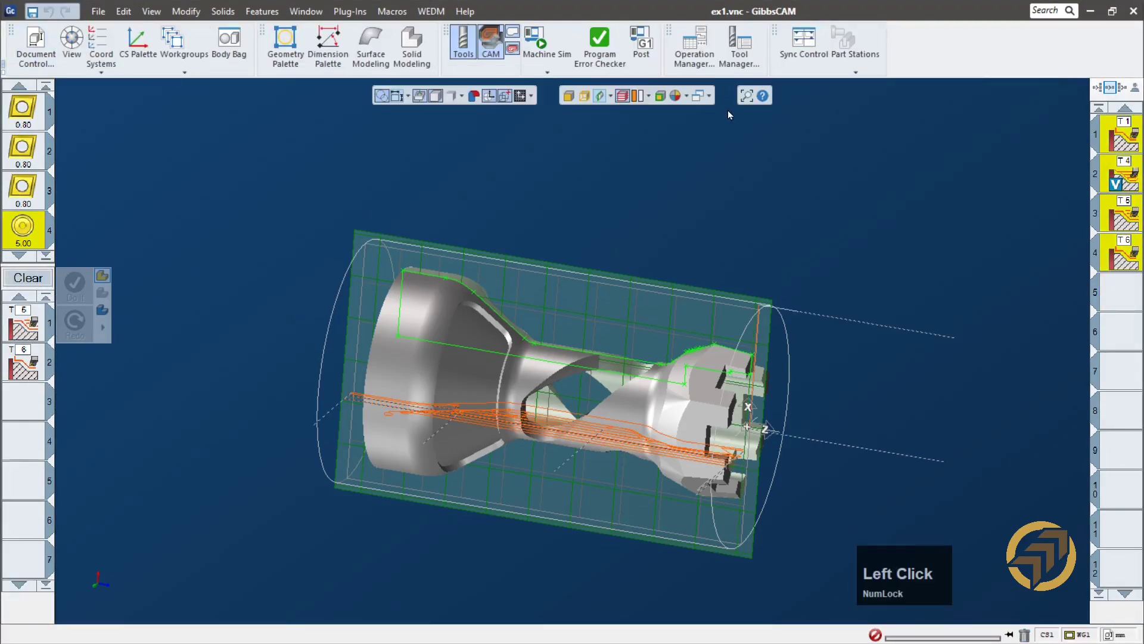
left_click(642, 45)
left_click_drag(370, 121, 449, 156)
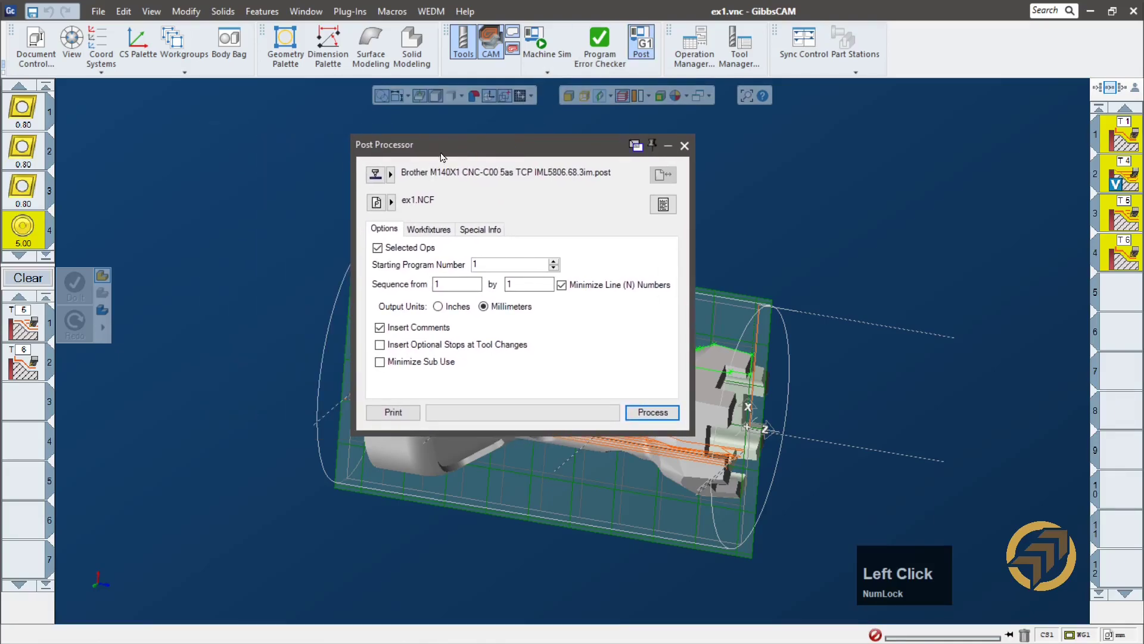
- Choose the post "Brother M140X1 CNC-C00 5as TCP IML5806.68.3im.post" and set ex1.NCF as the output file, replacing the existing one
left_click(375, 173)
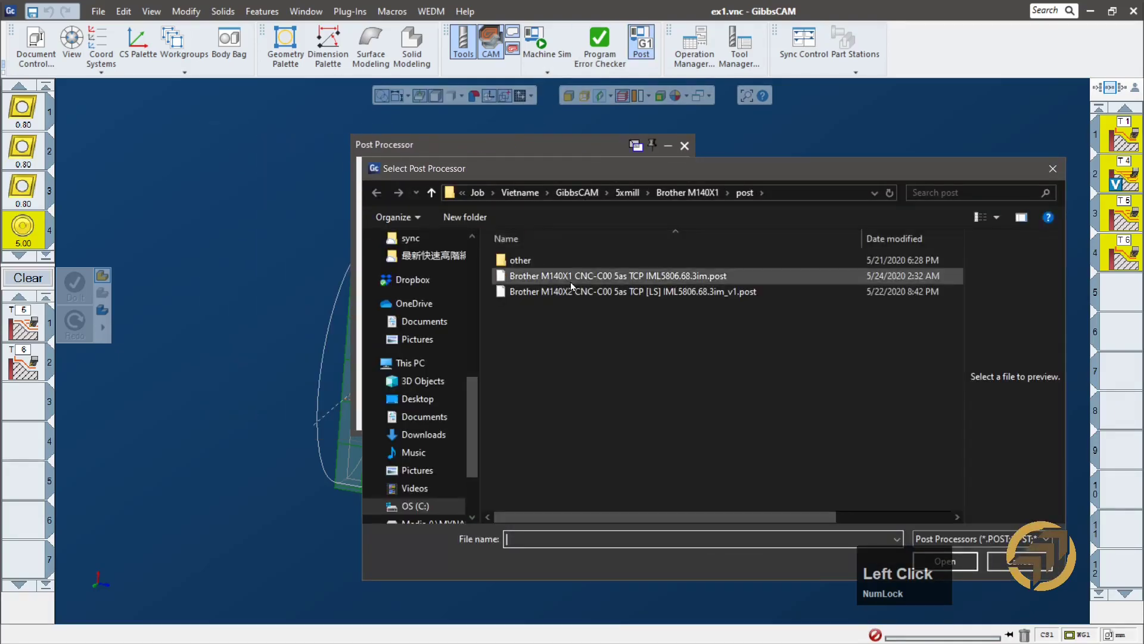
double_click(627, 276)
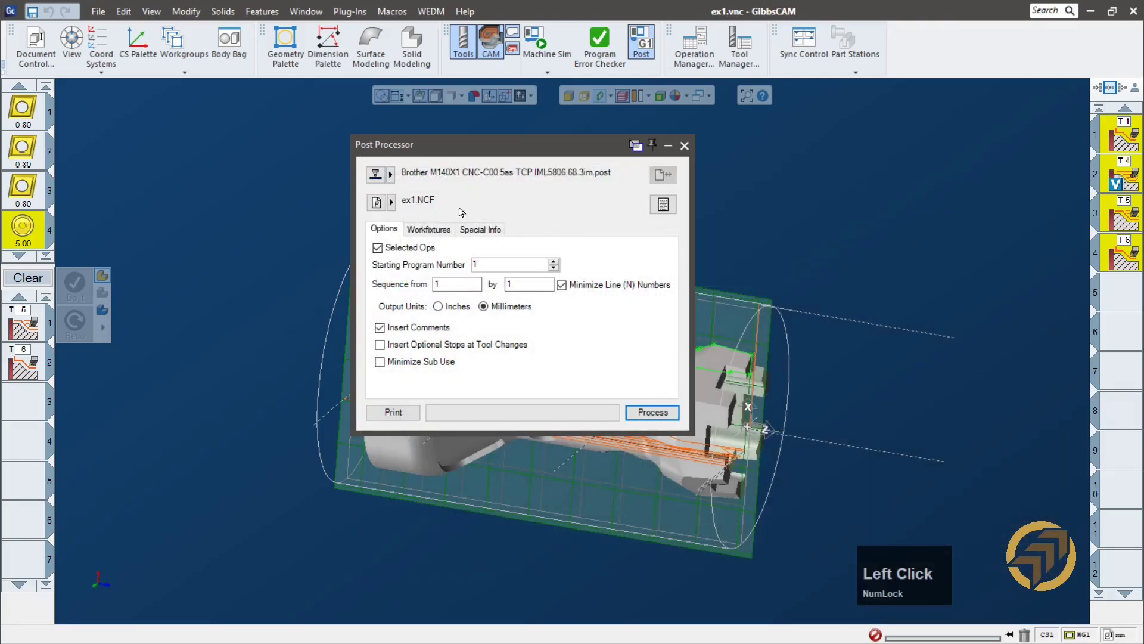
left_click(376, 206)
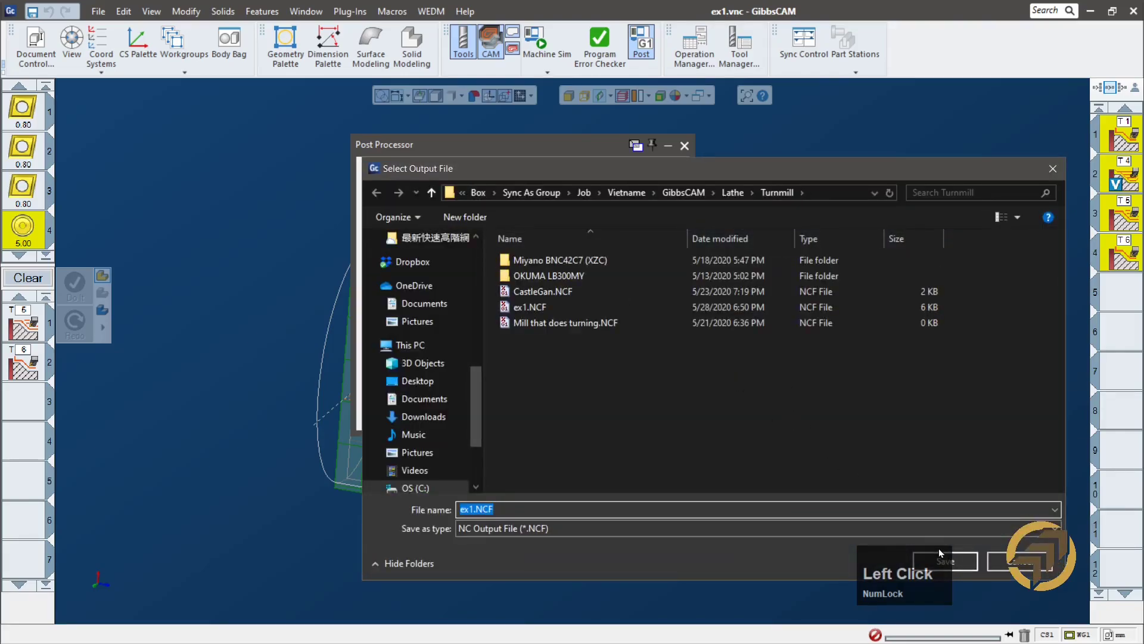
left_click(953, 560)
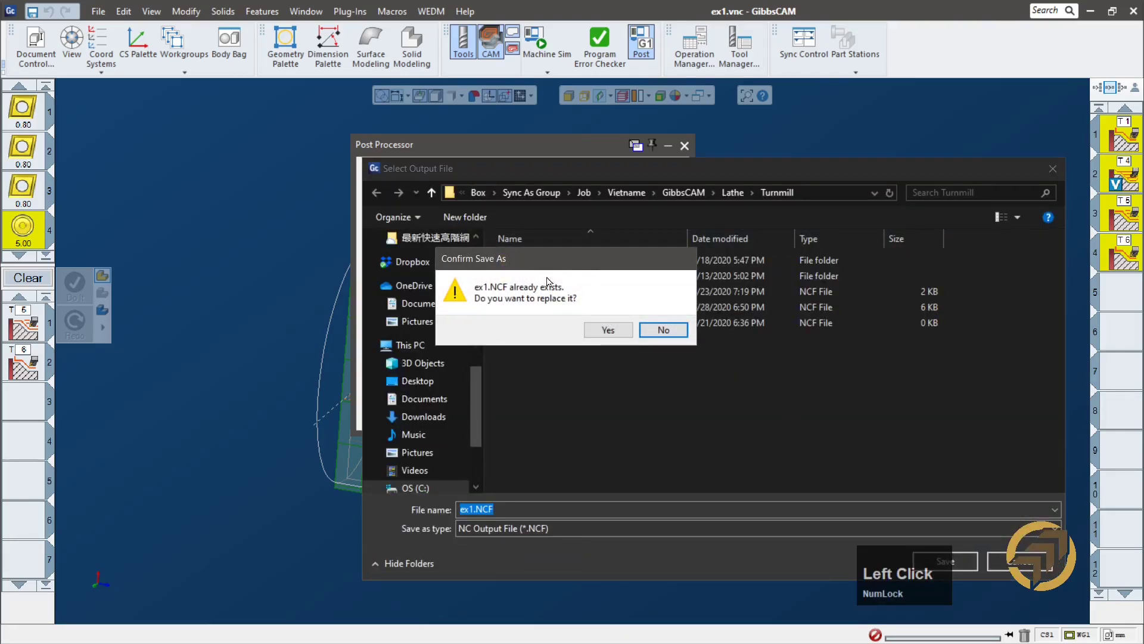
left_click(608, 329)
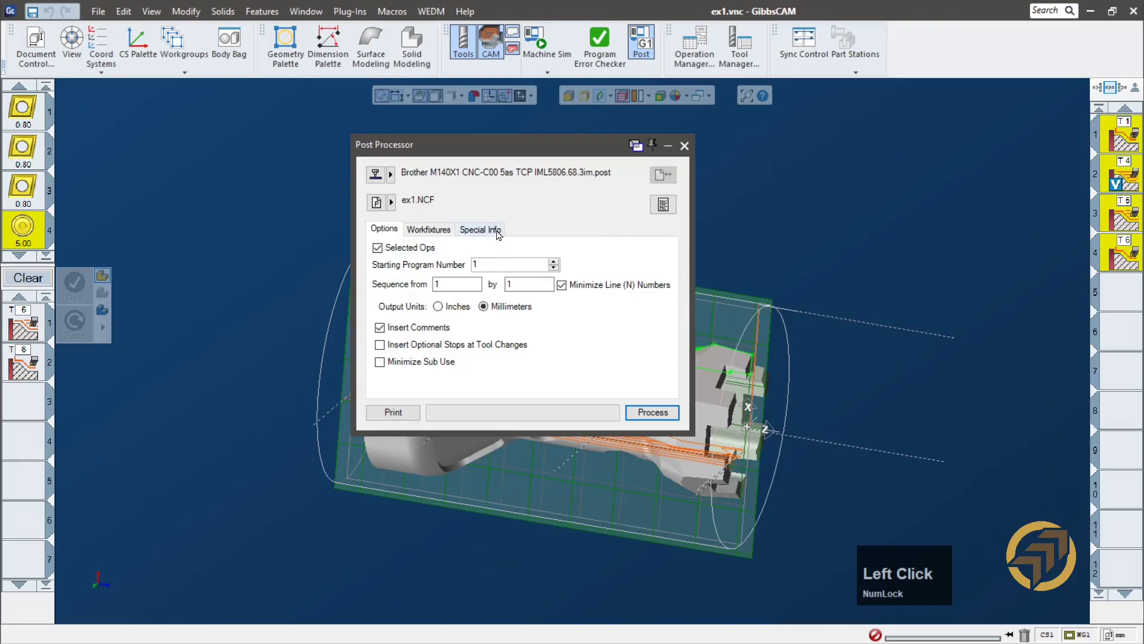
- Turn off Selected Ops, post-process the program, and examine the first line and header of the generated G-code
left_click(416, 247)
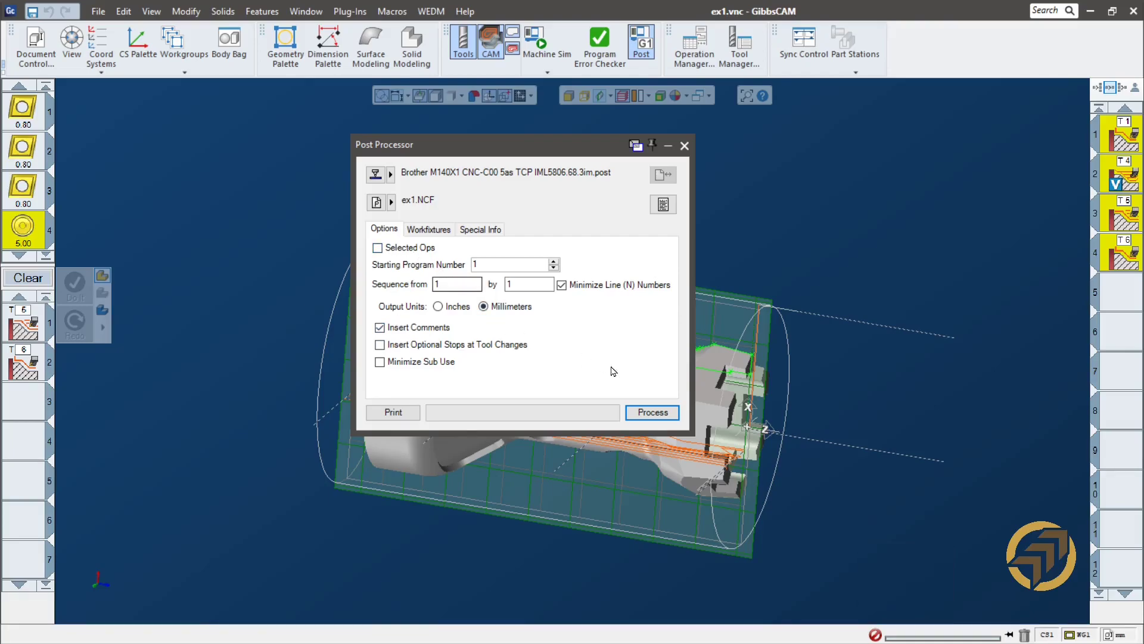
left_click(654, 414)
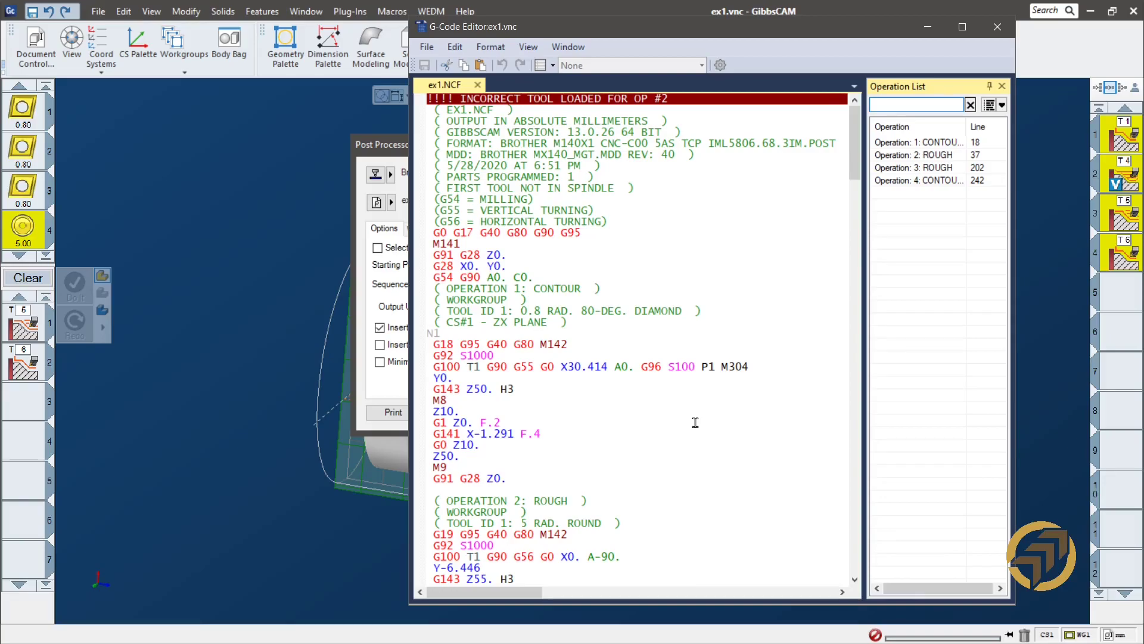
scroll(696, 425, "up", 2)
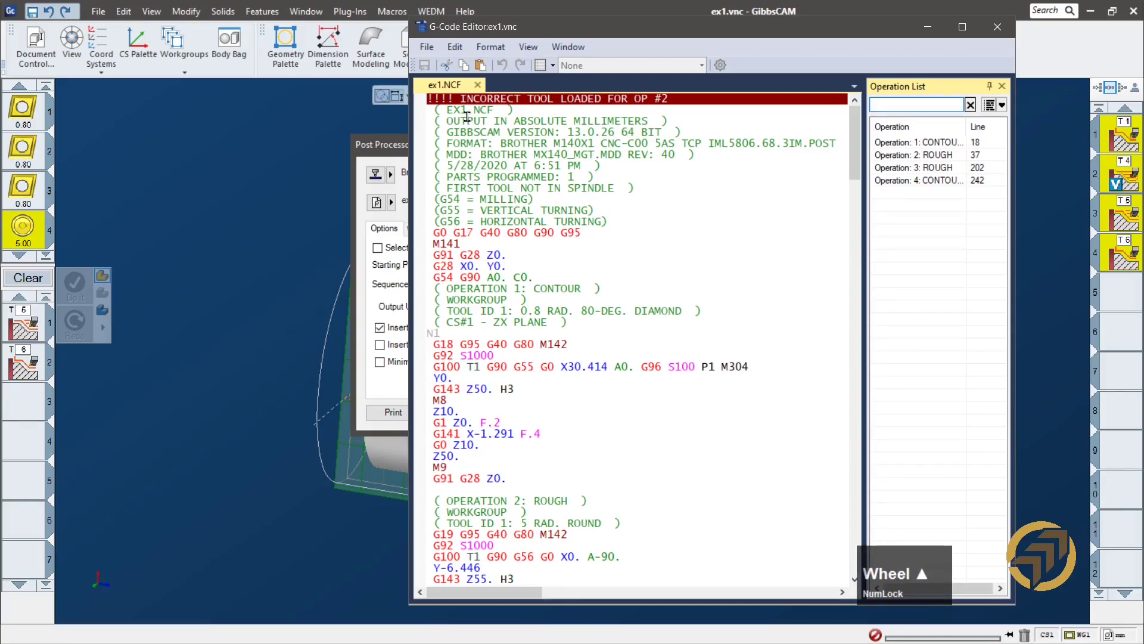
left_click_drag(693, 102, 437, 100)
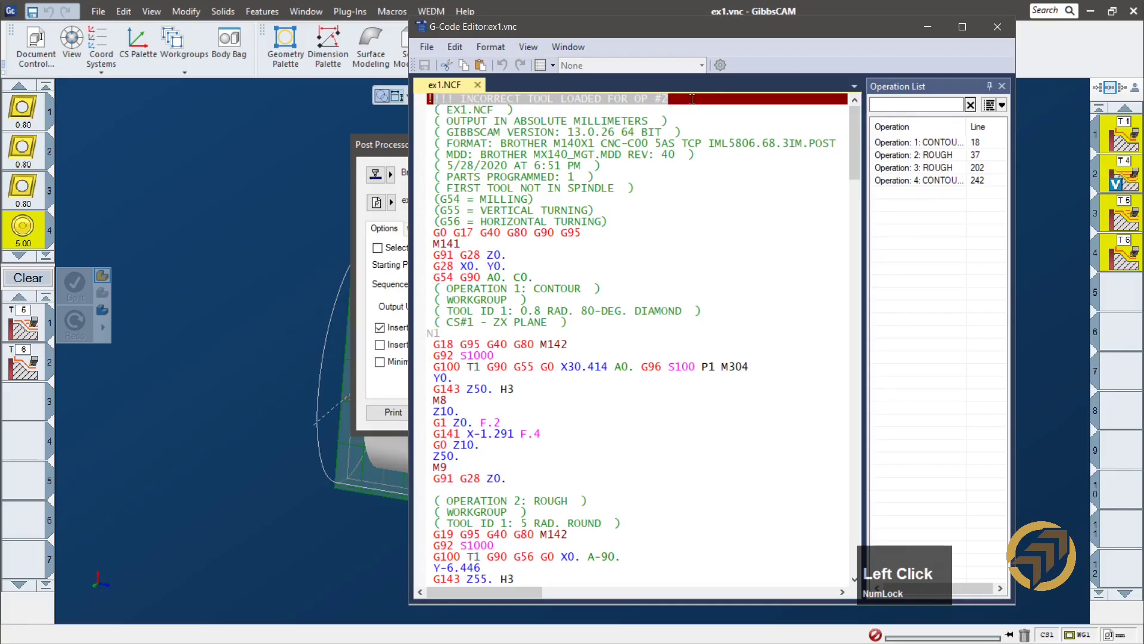
left_click(615, 206)
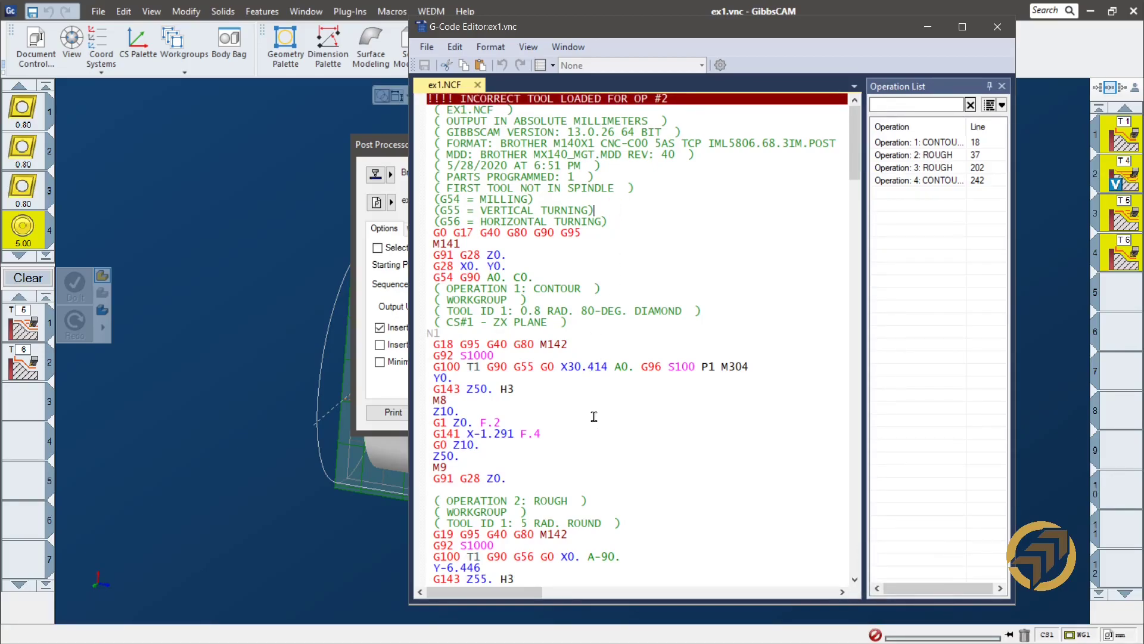
- Examine the tool call lines of operations 1 and 2 in the posted G-code and close the editor
scroll(594, 416, "down", 6)
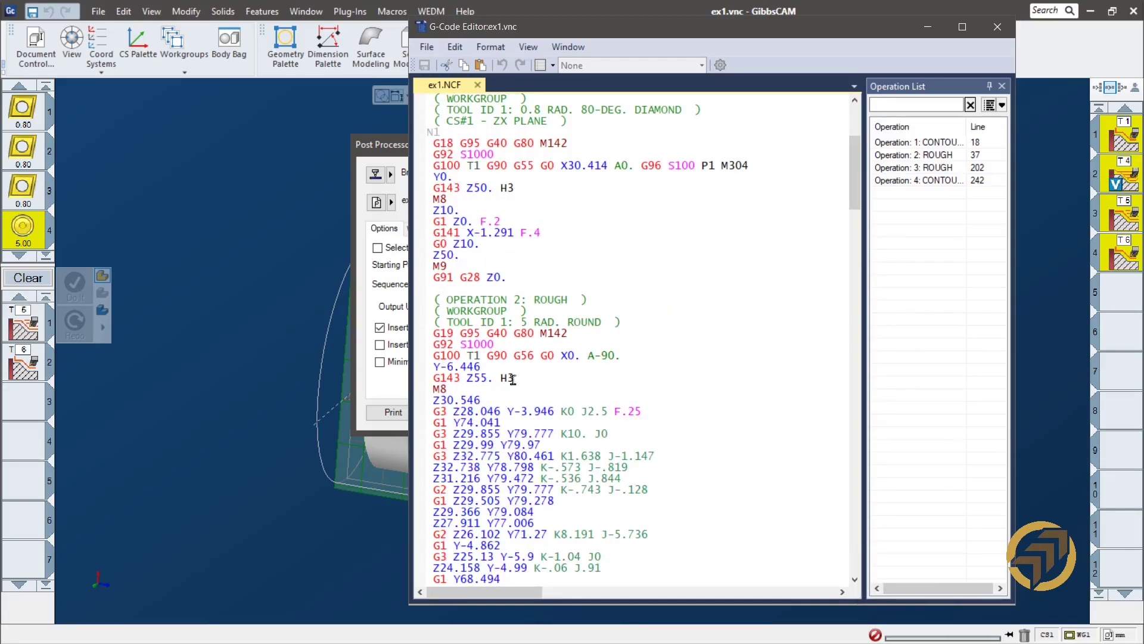
scroll(560, 396, "down", 6)
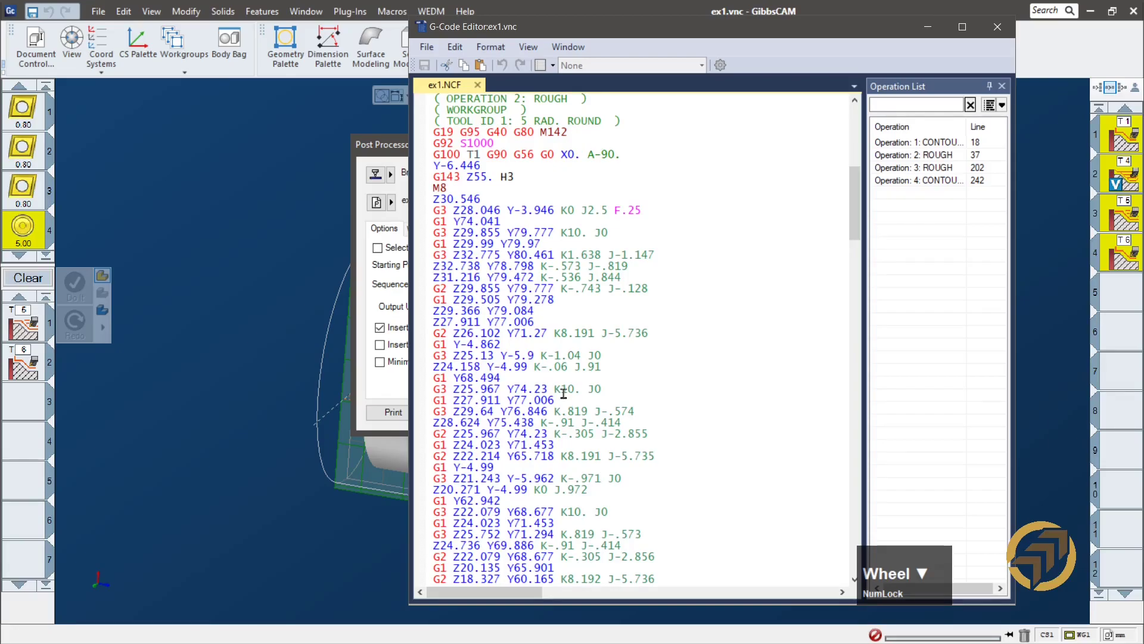
scroll(564, 393, "up", 12)
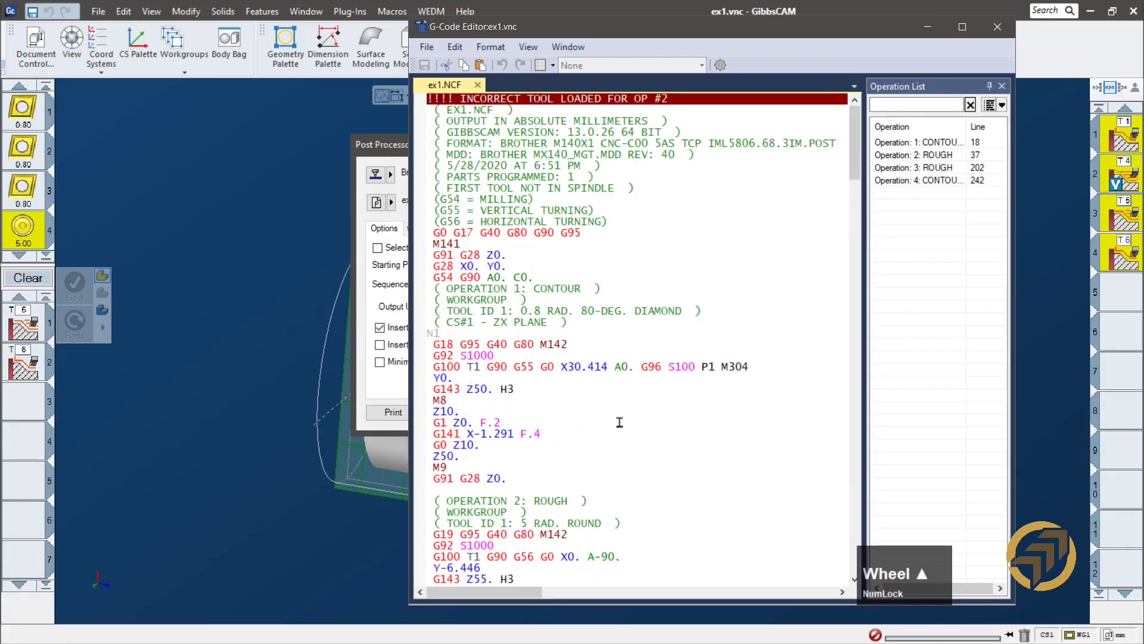
scroll(695, 208, "up", 3)
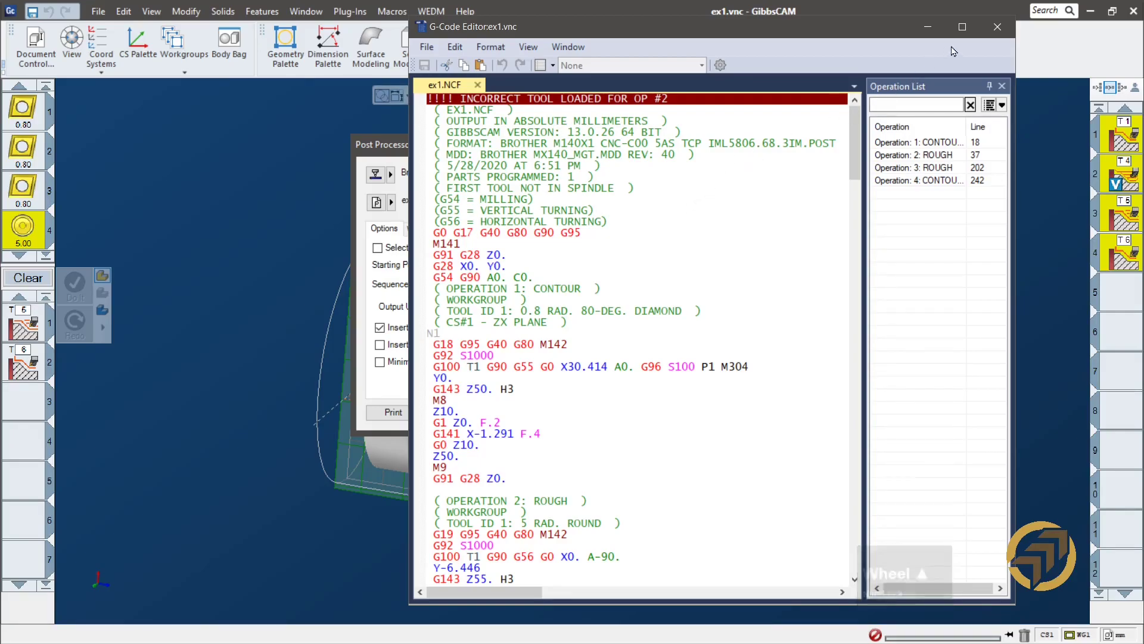
left_click(997, 27)
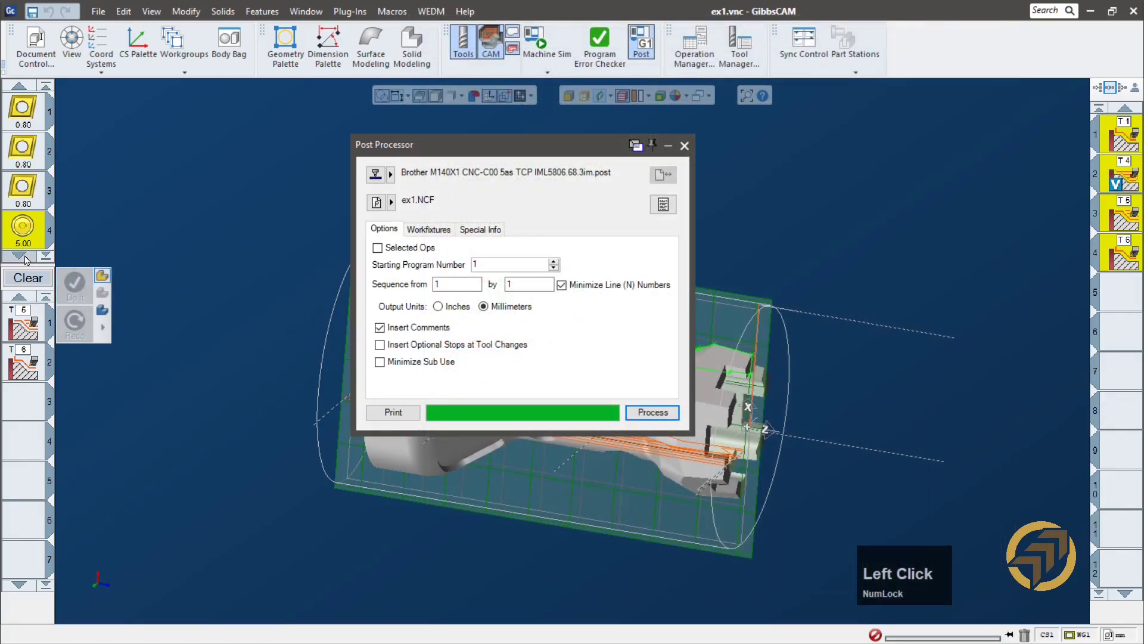
- Check the tool ID number of turning tool 1, the 80-degree diamond, and close its settings
scroll(36, 128, "up", 1)
double_click(23, 110)
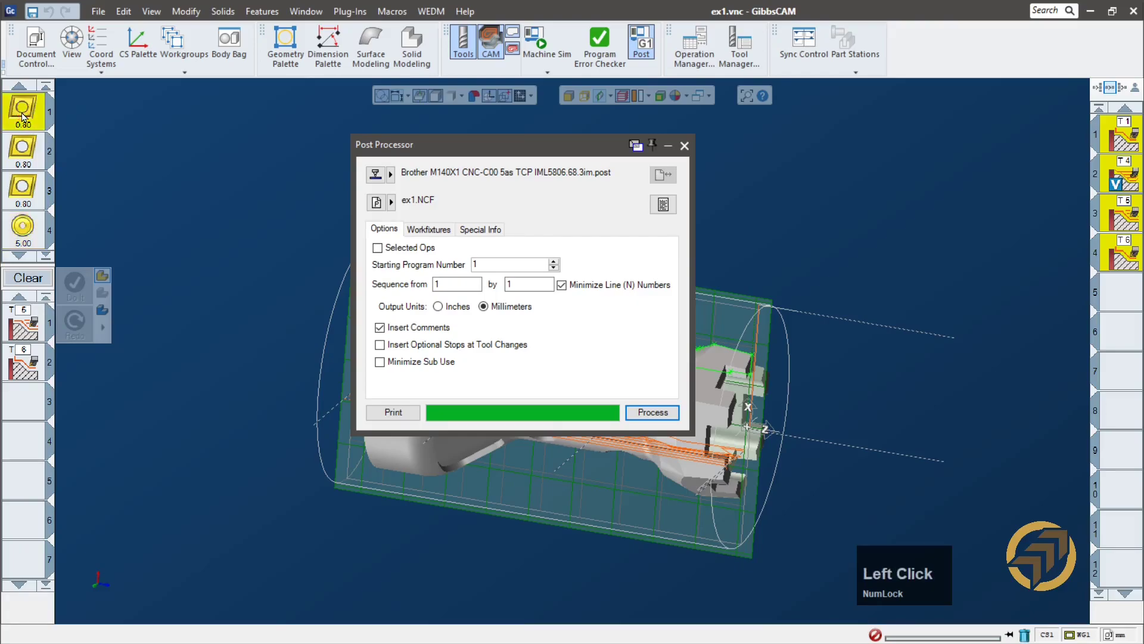
left_click(444, 585)
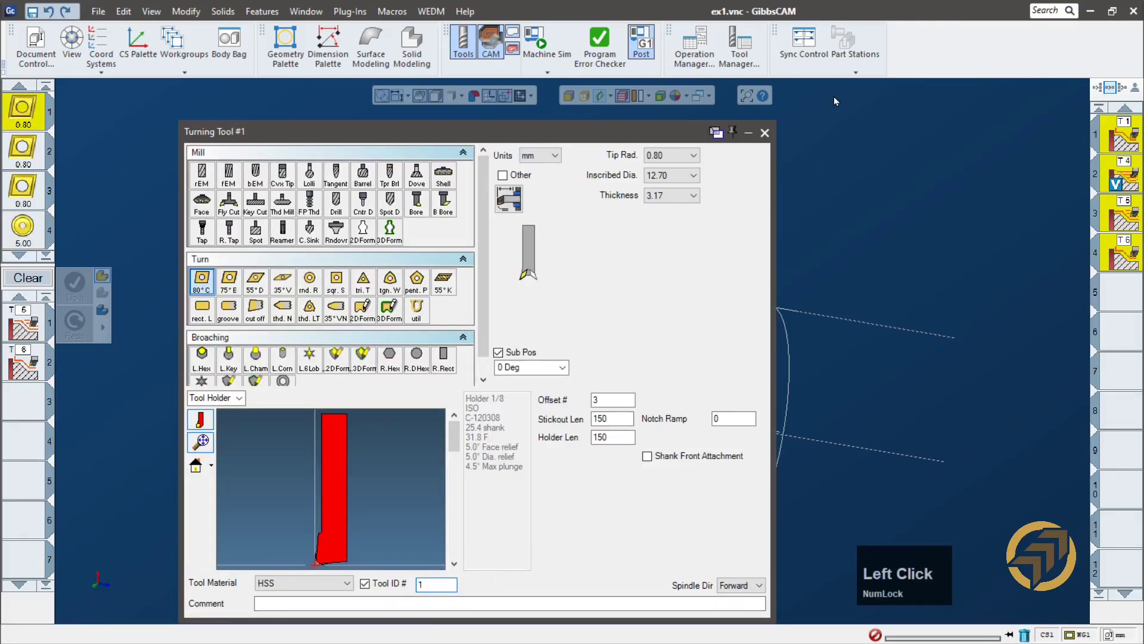
left_click(765, 132)
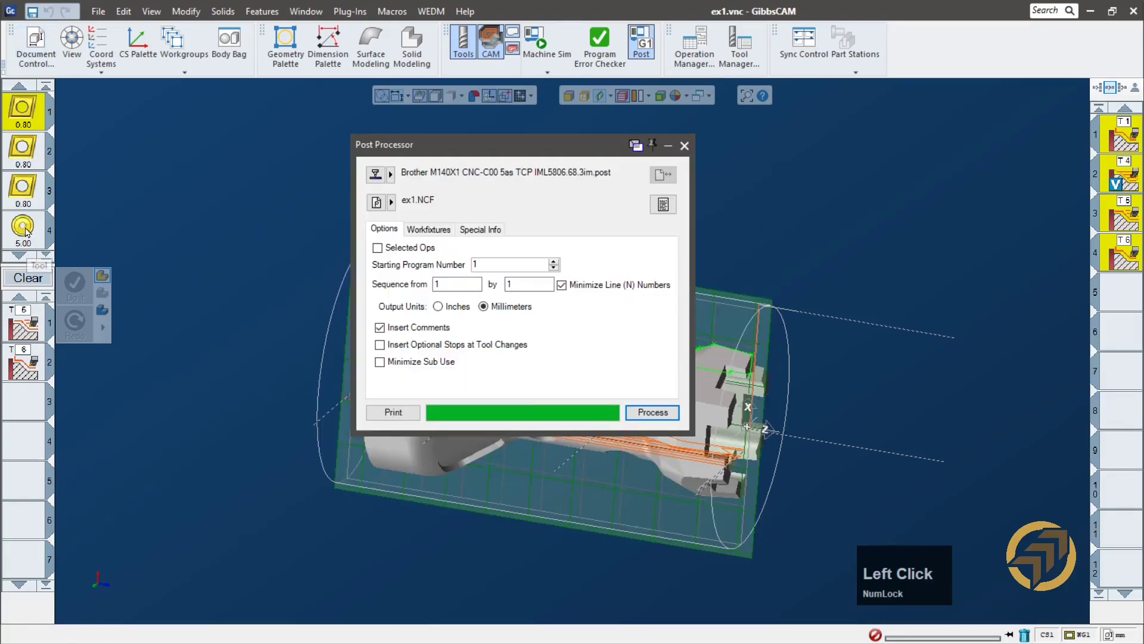
- Set the tool ID number of turning tool 4, the 5.00 mm round insert, to 4
double_click(28, 231)
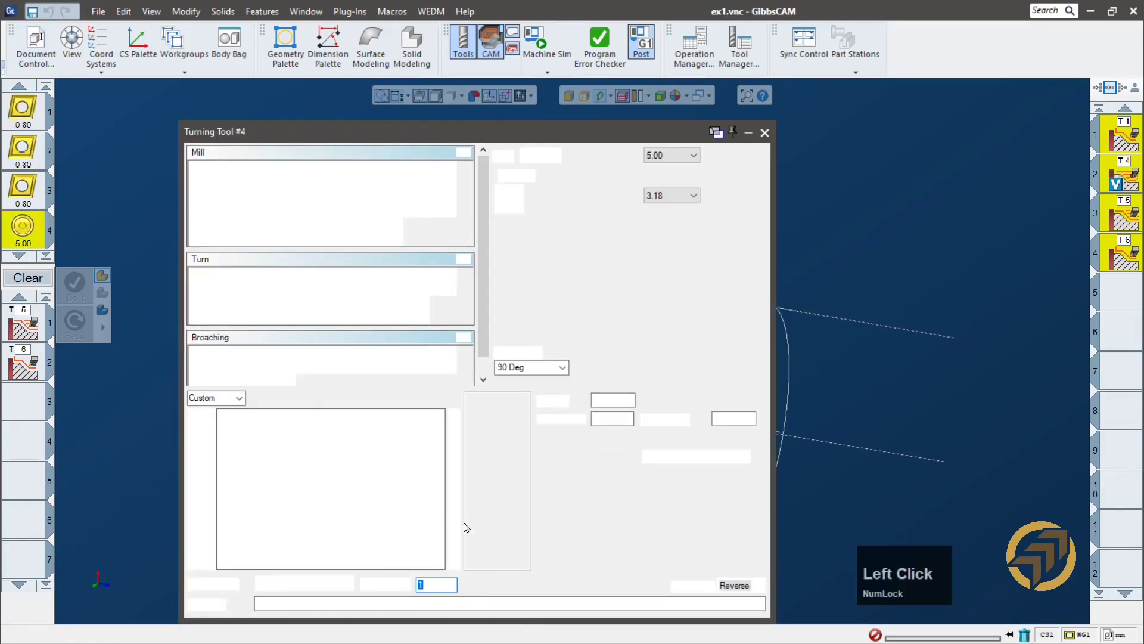
double_click(443, 586)
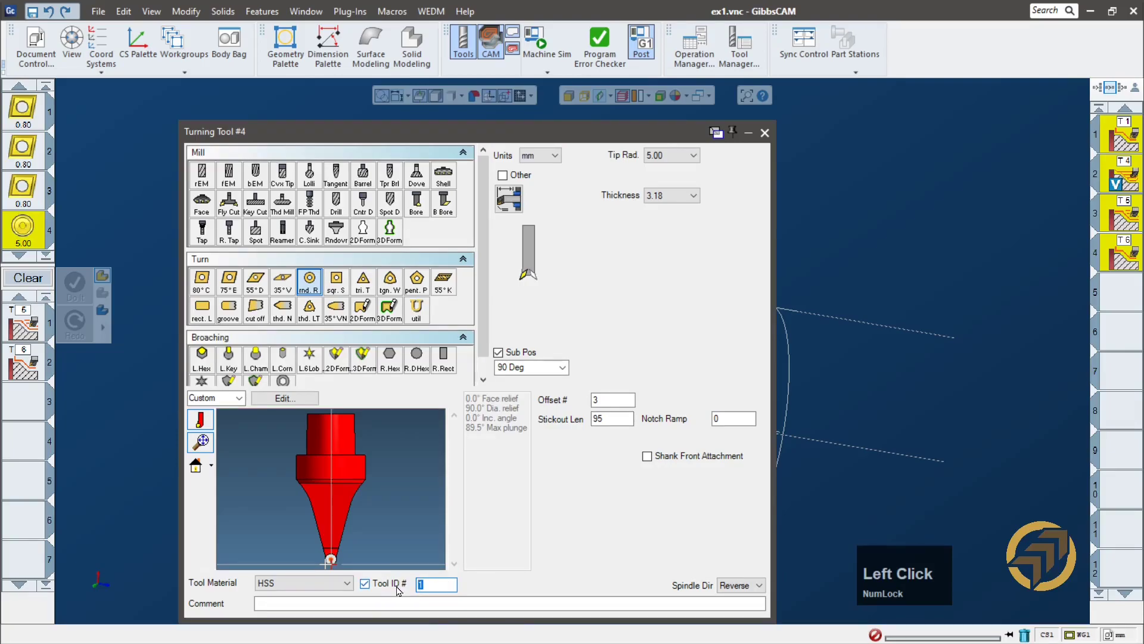
type("4")
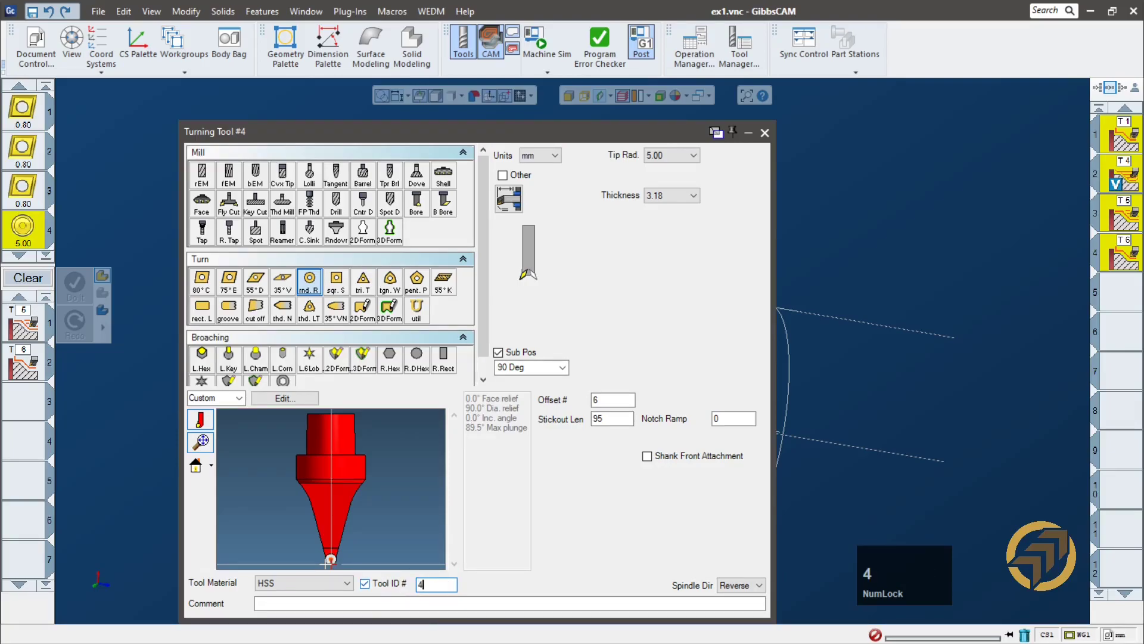
left_click(767, 131)
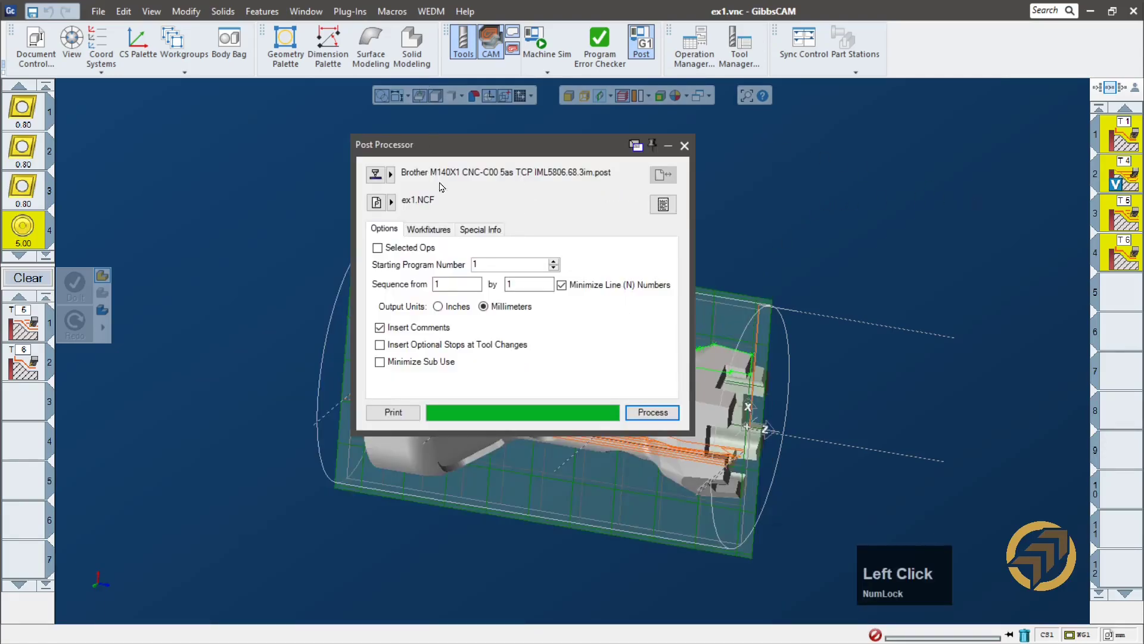
- Post-process the program again to ex1.NCF and examine the tool call block of operation 2
left_click(652, 413)
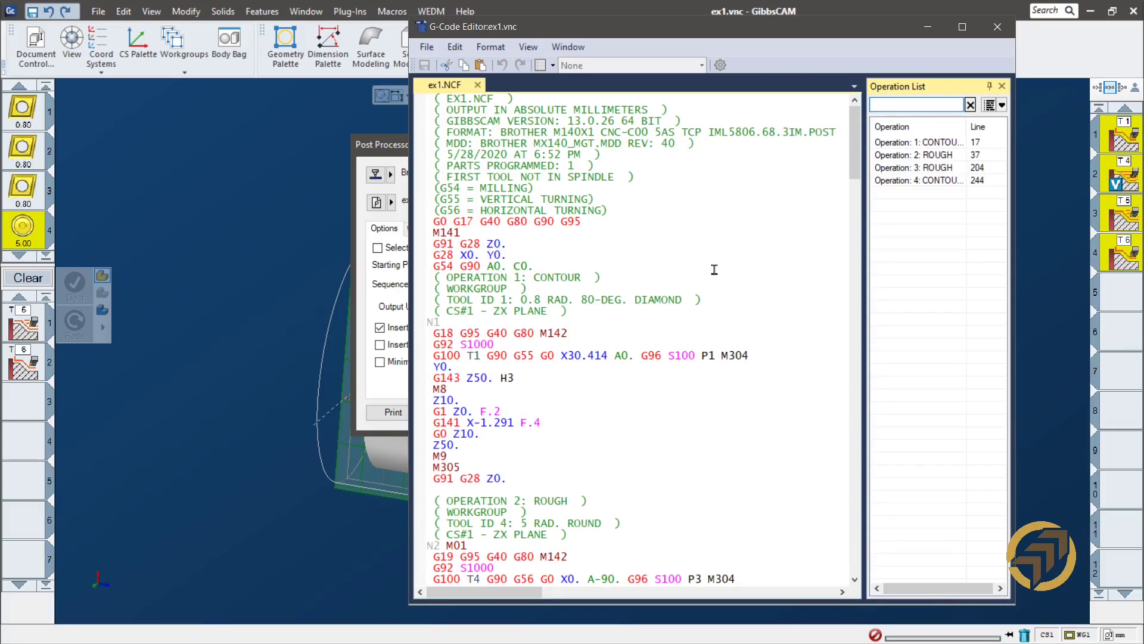
scroll(718, 264, "up", 1)
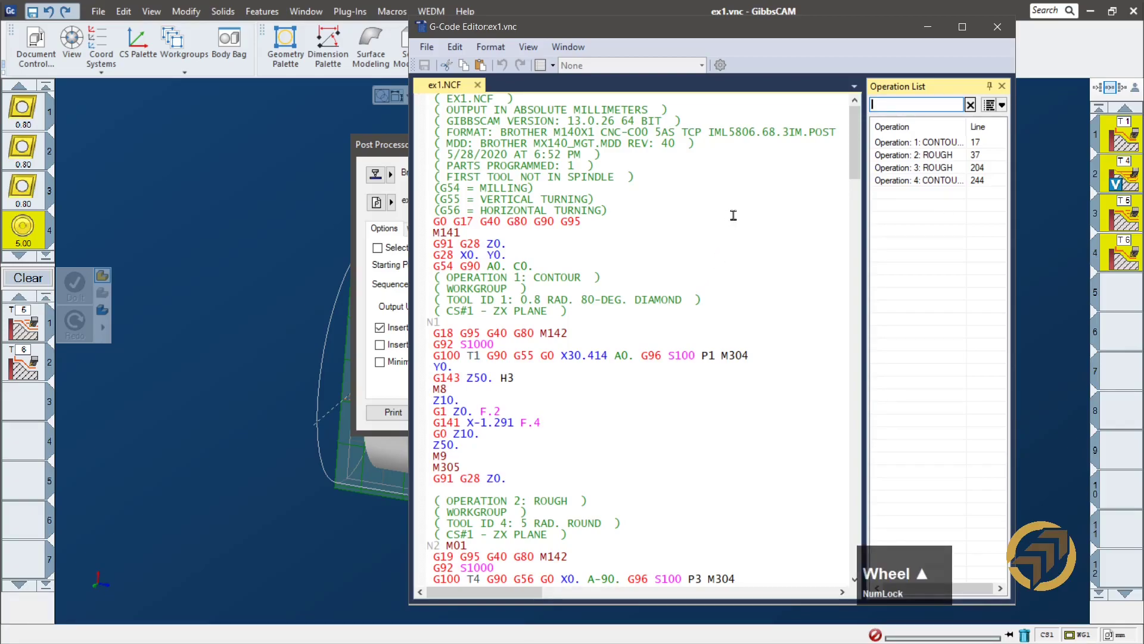
left_click_drag(855, 141, 857, 190)
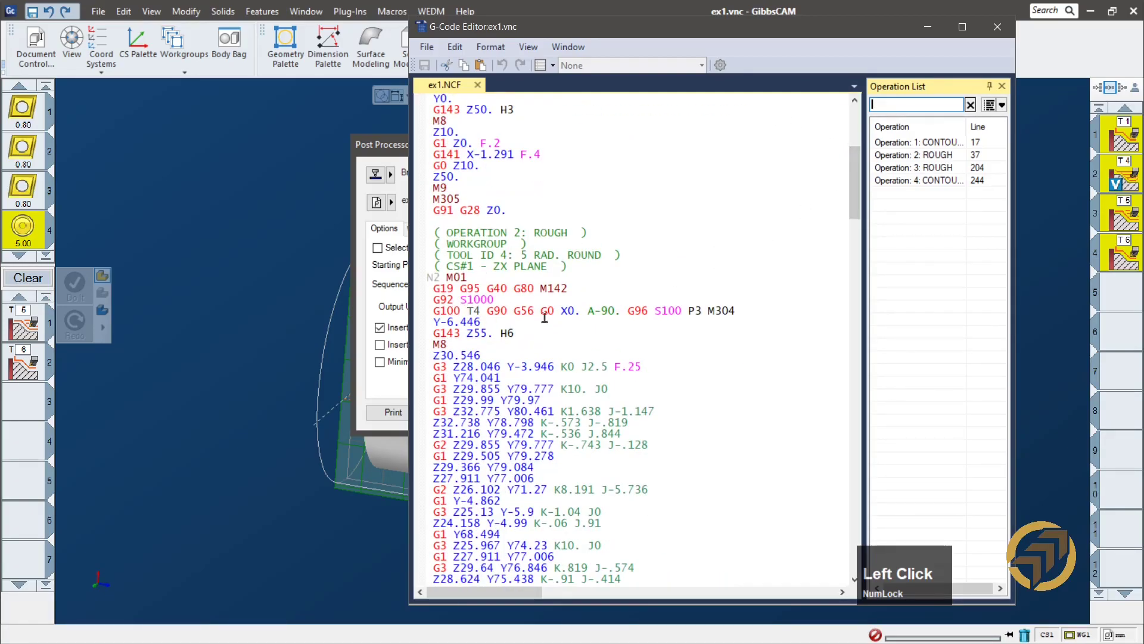
left_click_drag(521, 312, 424, 281)
left_click(592, 339)
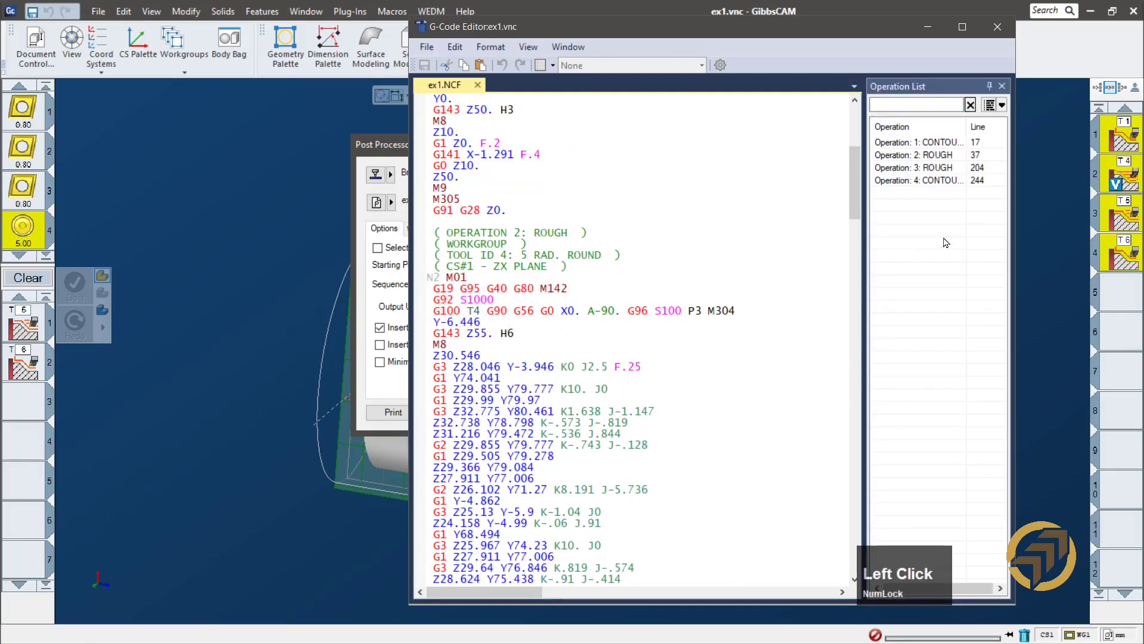
- Examine the G54, G55 and G56 offset comments and operation 2's G56 call and moves, and close the editor and post processor
left_click_drag(856, 186, 866, 127)
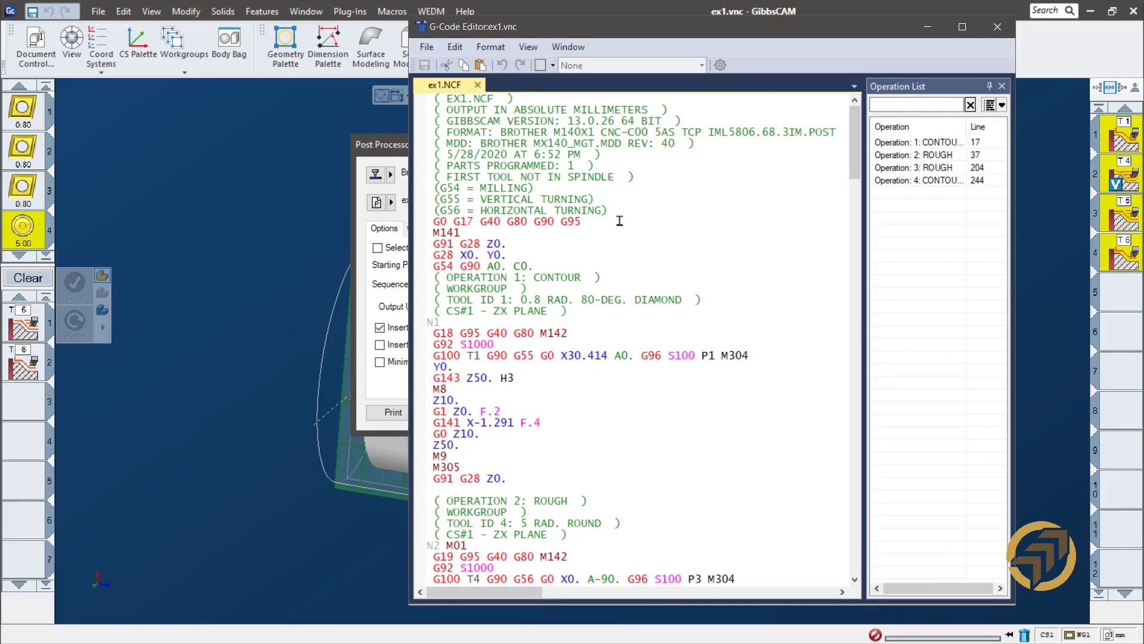
left_click_drag(620, 213, 376, 189)
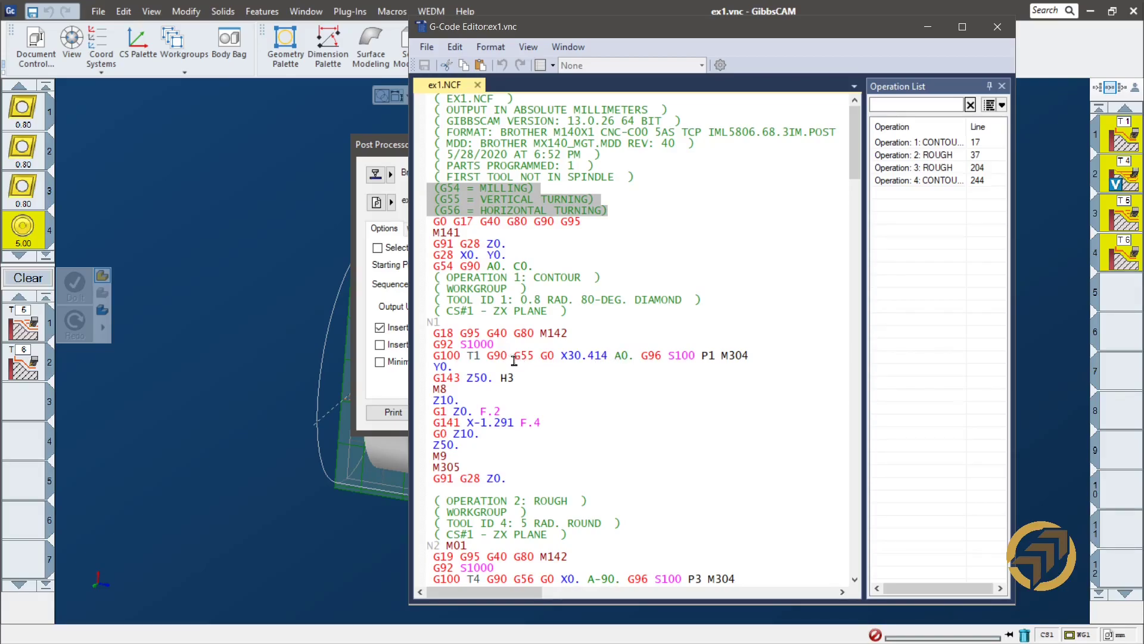
left_click(537, 442)
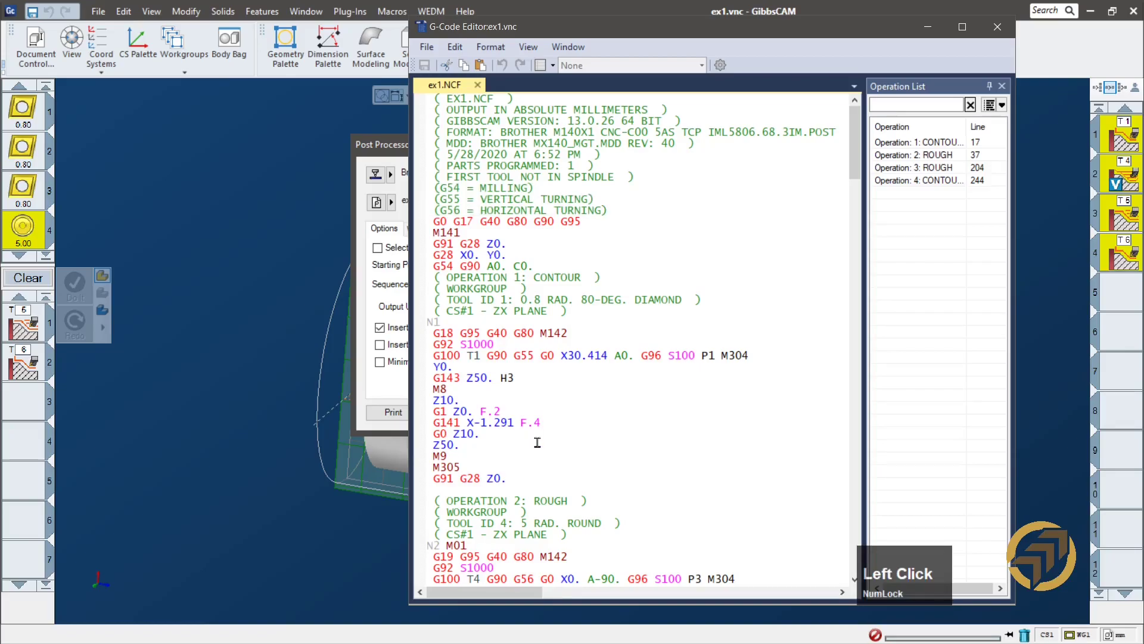
scroll(537, 443, "down", 6)
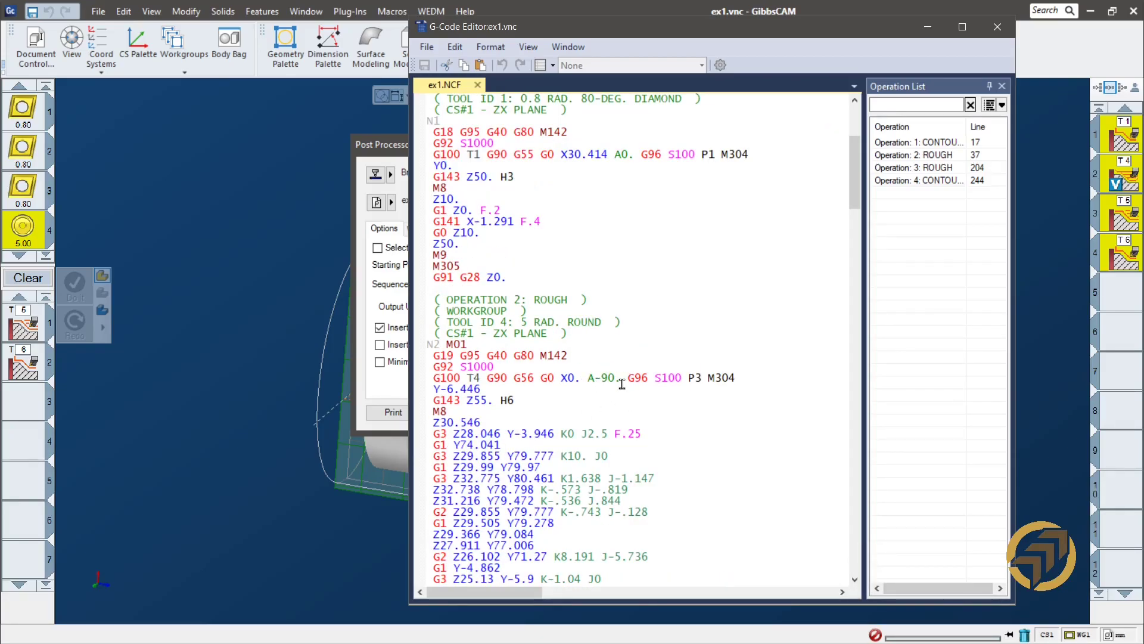
left_click(524, 379)
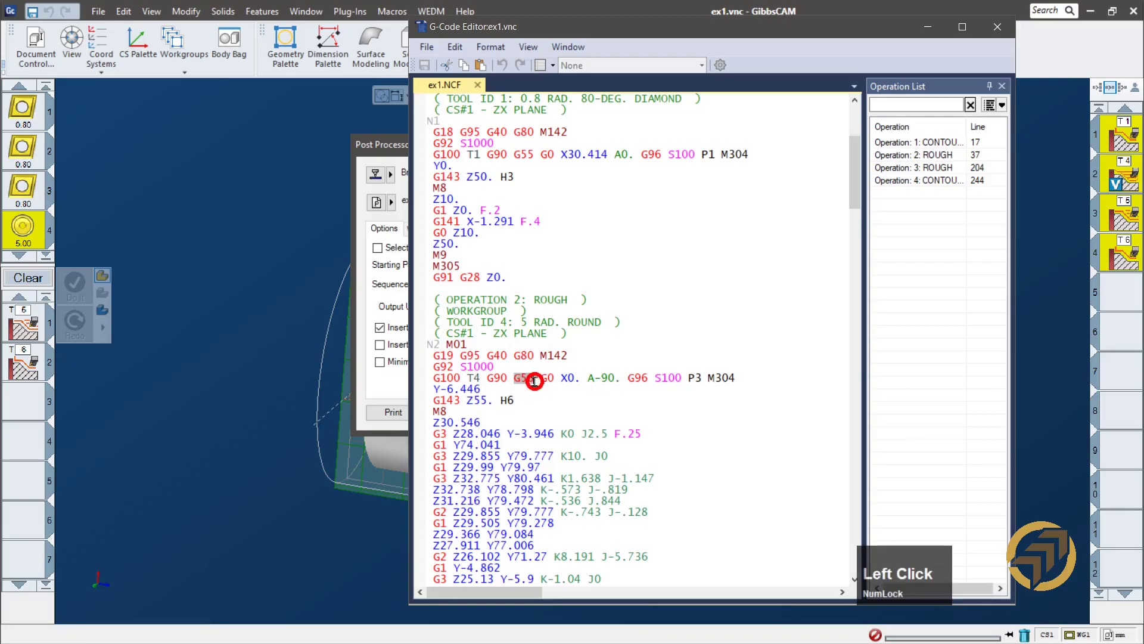
scroll(584, 414, "down", 15)
scroll(584, 412, "down", 5)
scroll(585, 404, "up", 20)
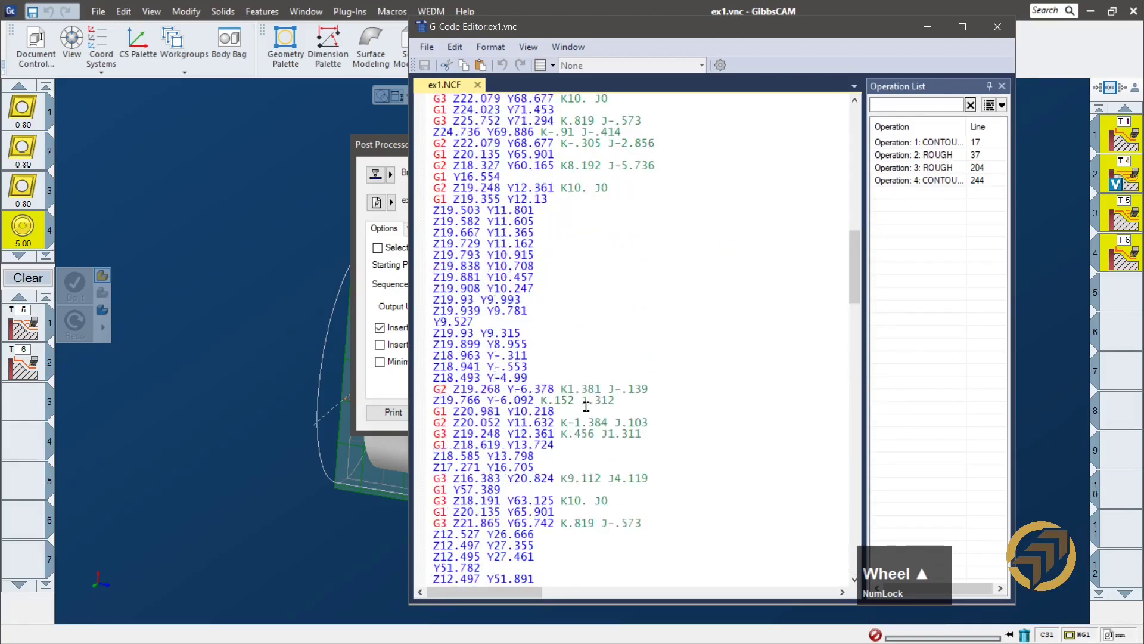
left_click(1004, 31)
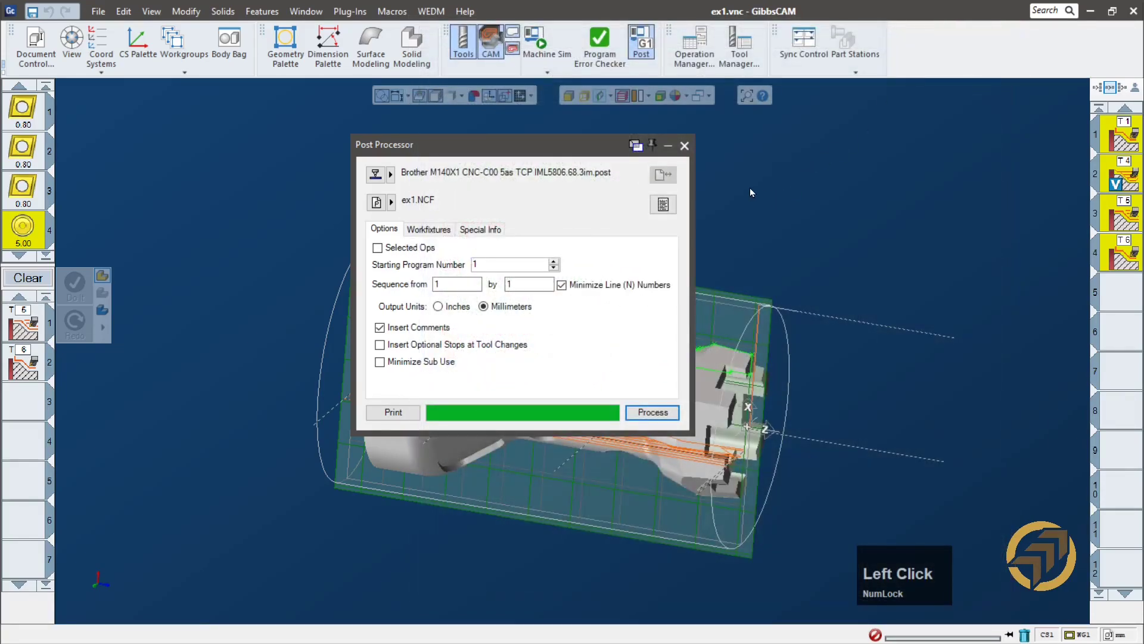
left_click(685, 146)
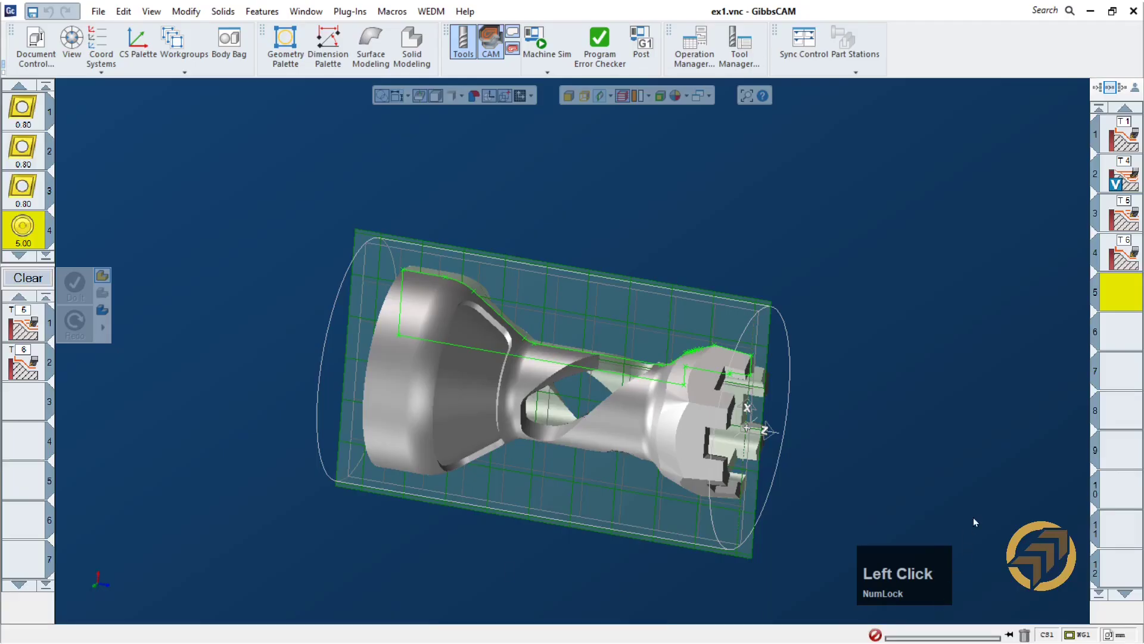
- Delete both remaining process tiles from the process list
left_click_drag(924, 332, 895, 304, "ctrl")
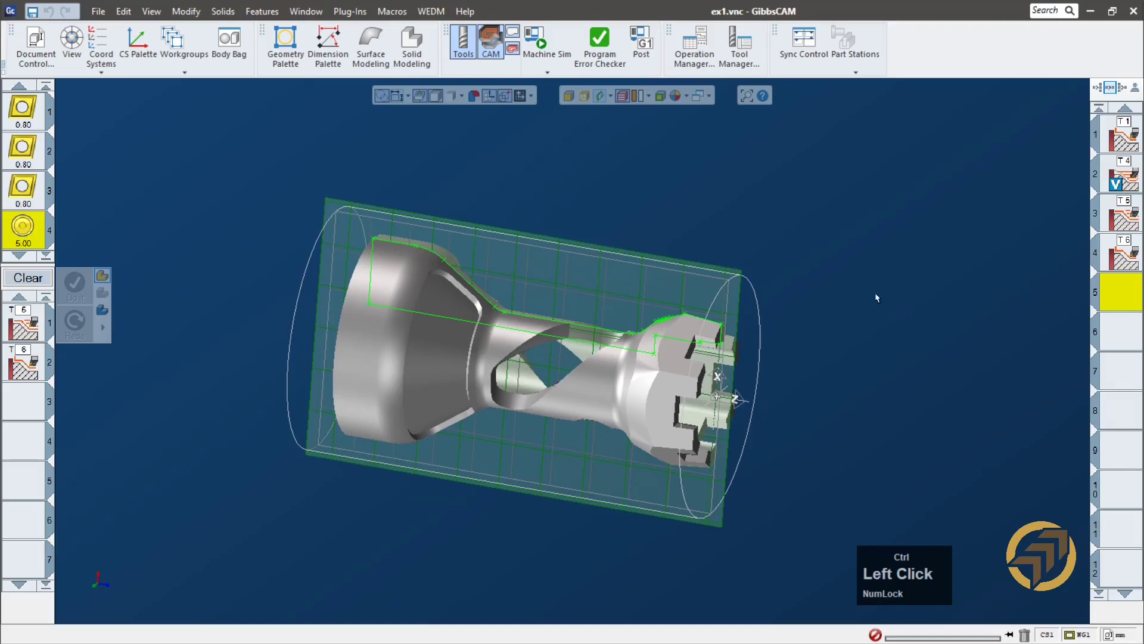
left_click(26, 337)
key("Delete")
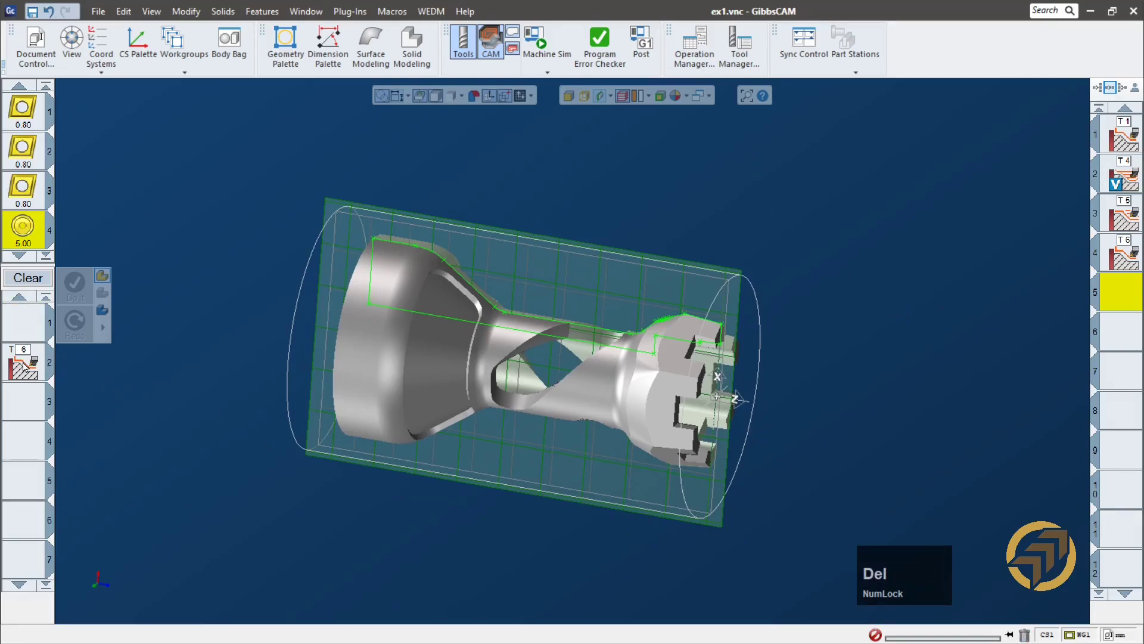
key("Delete")
left_click(541, 166)
middle_click_drag(541, 169, 564, 357)
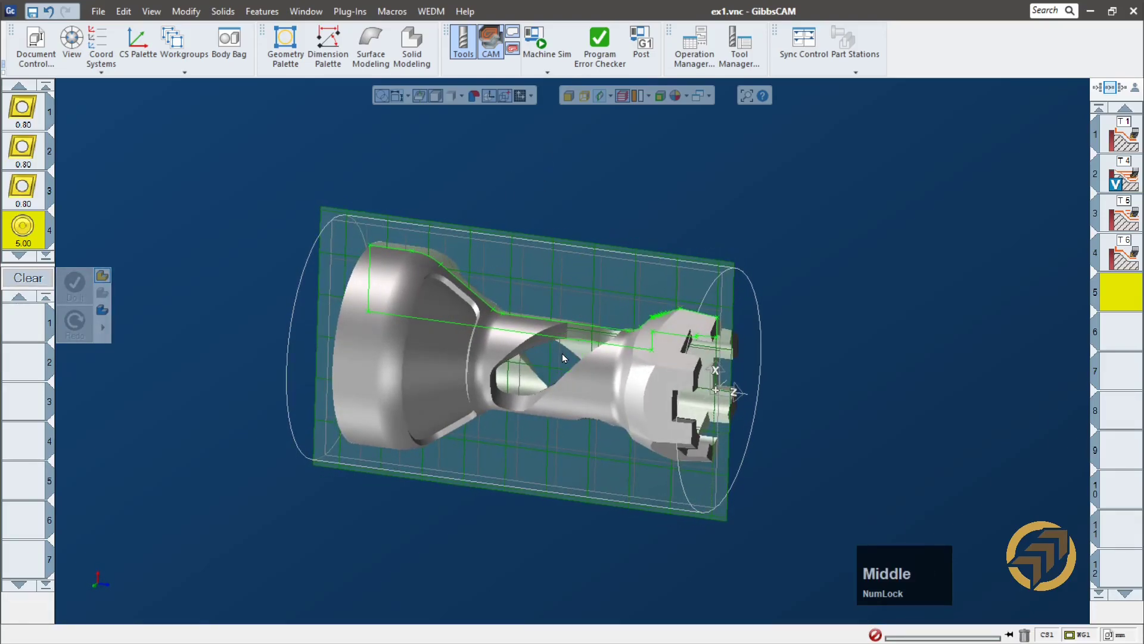
- Open the machine simulation and select the first operation
left_click(667, 201)
left_click(548, 46)
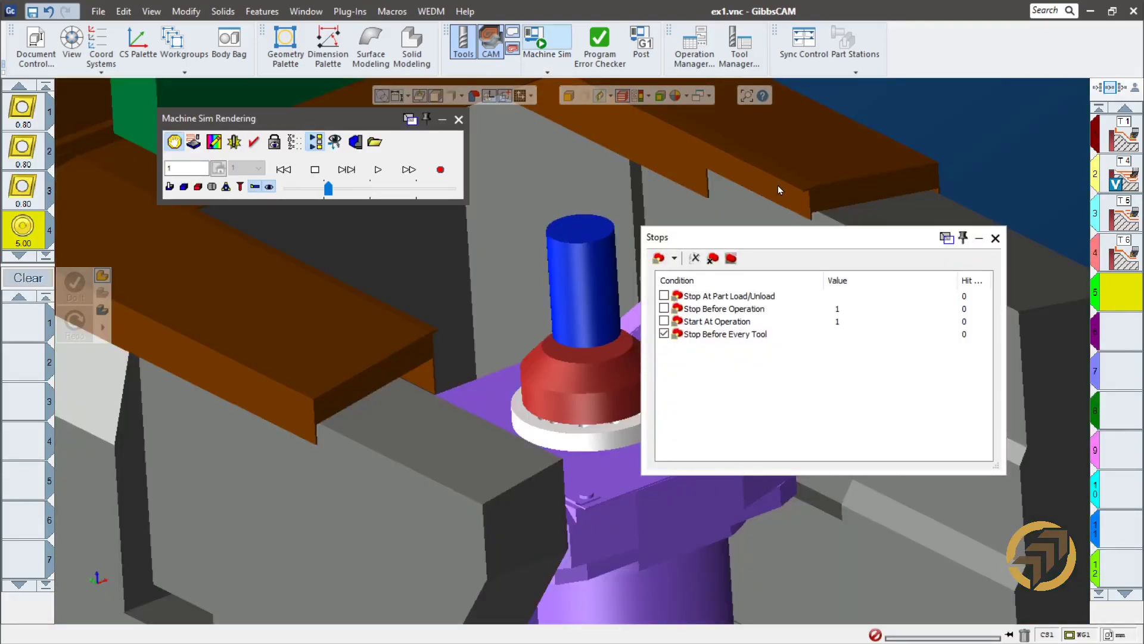
left_click(1124, 136)
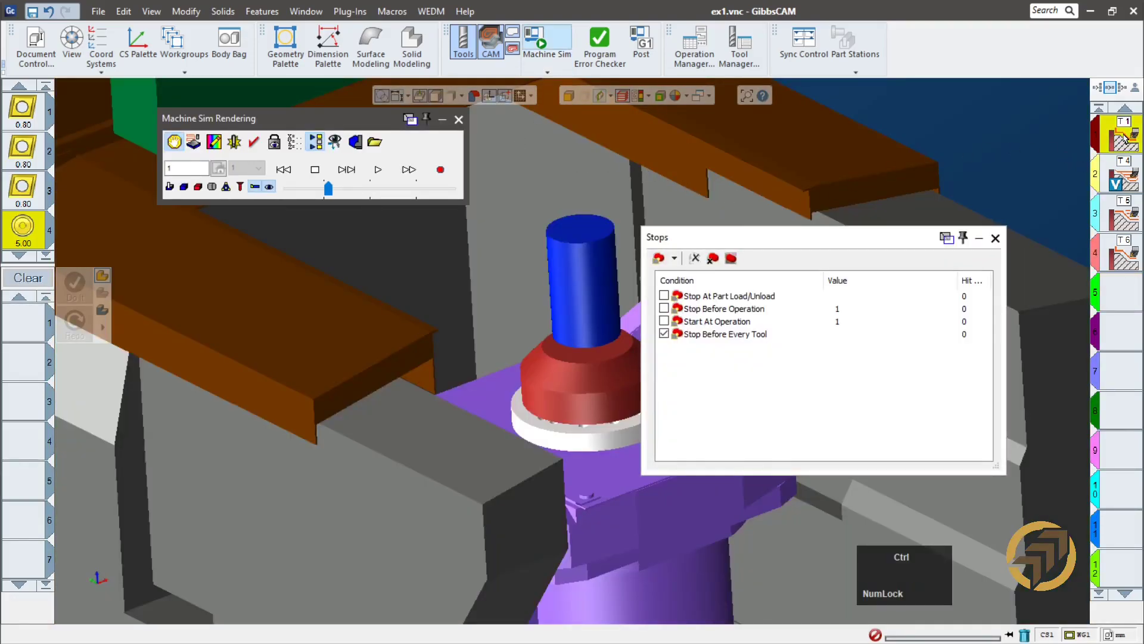
- Rewind the machine simulation and run all turning operations at maximum speed to the end of the program
key("ctrl+a")
left_click(284, 170)
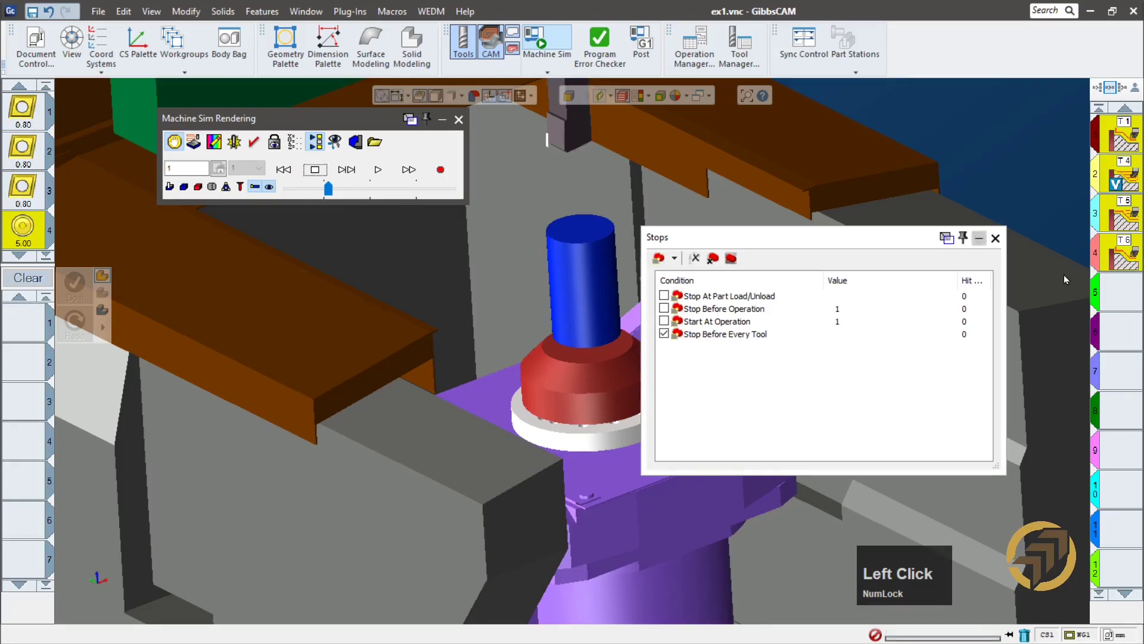
left_click(978, 237)
left_click(378, 176)
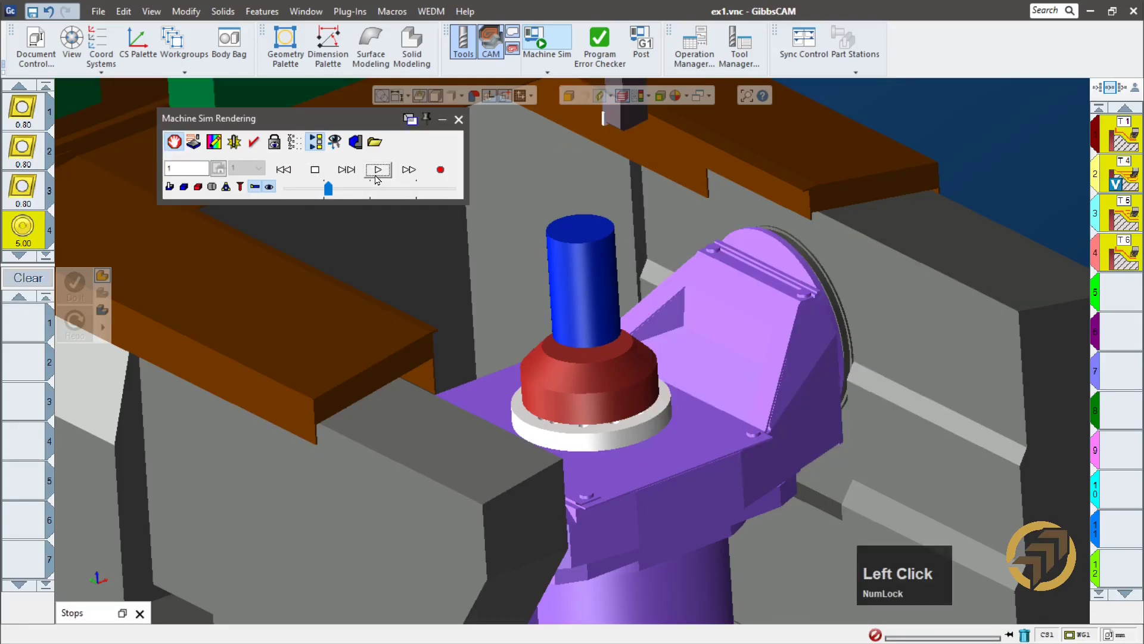
left_click(377, 174)
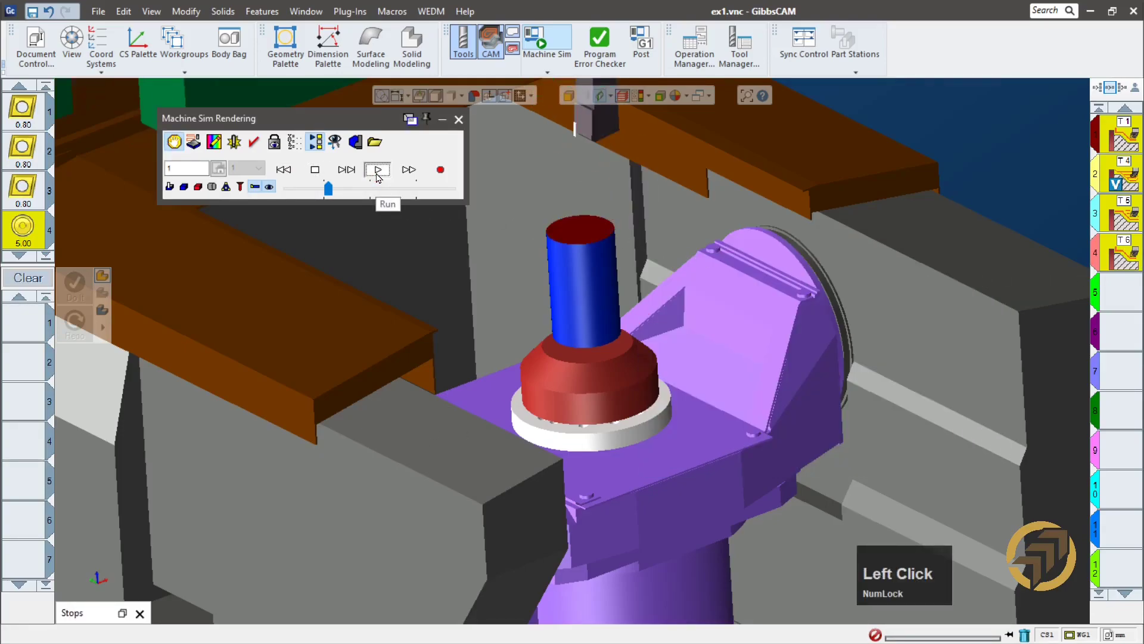
left_click_drag(328, 189, 478, 200)
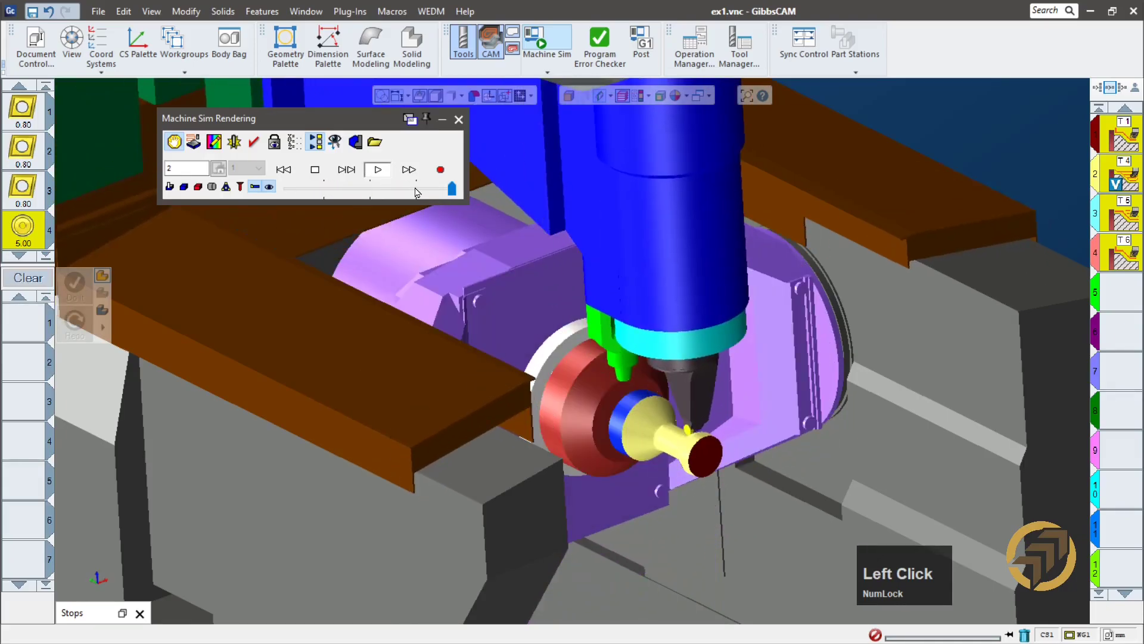
left_click(381, 176)
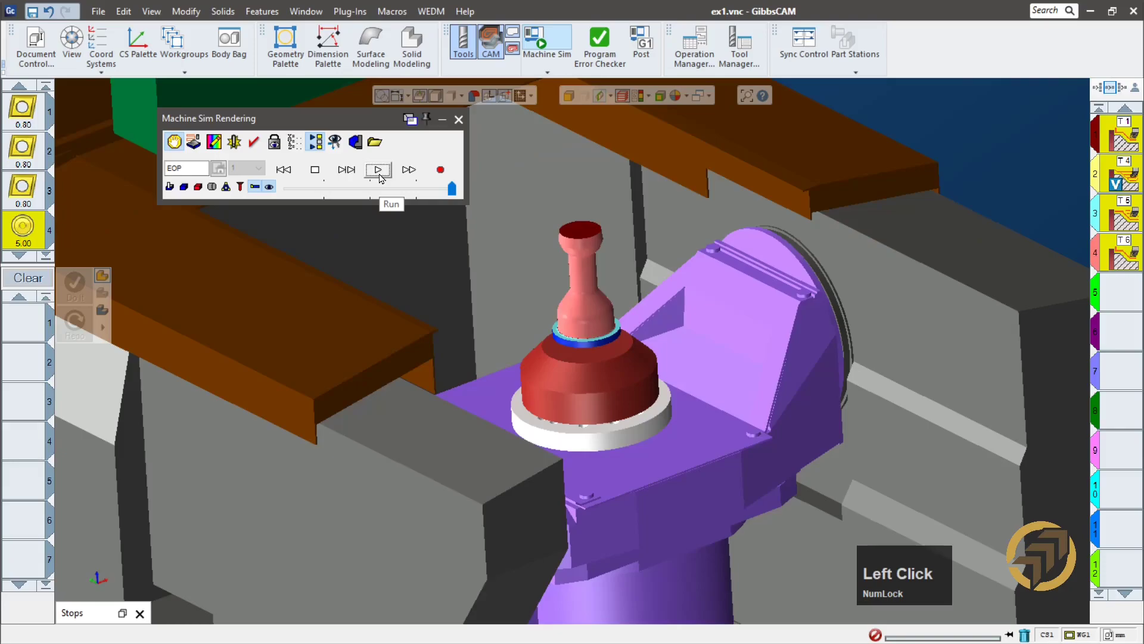
- Create a facet body from the simulated cut stock and close the machine simulation
left_click_drag(352, 123, 356, 207)
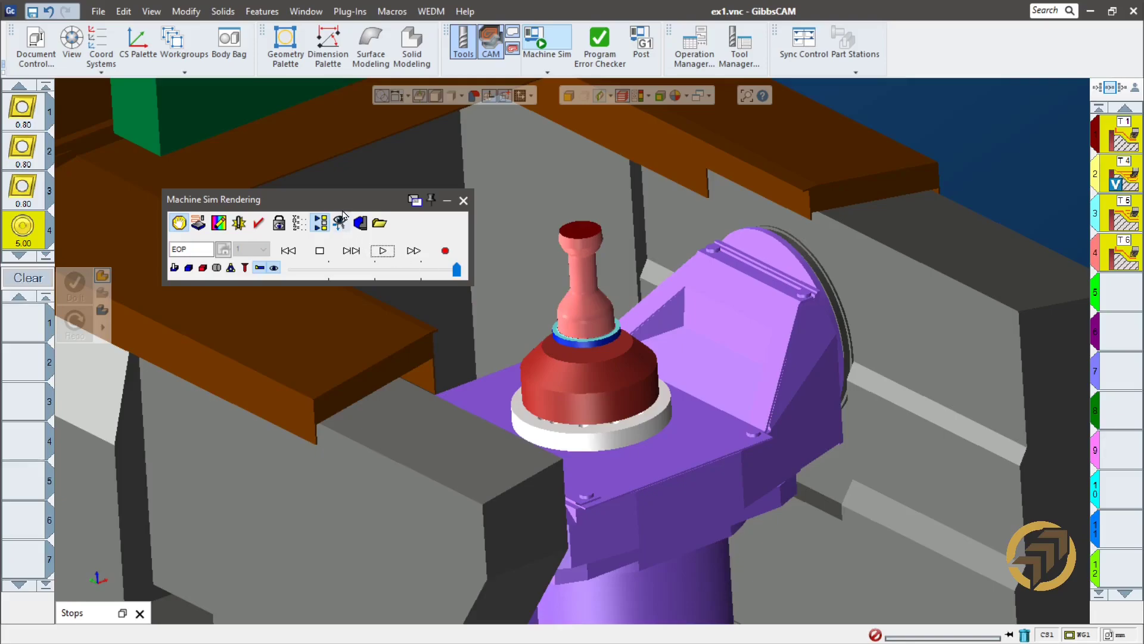
left_click_drag(343, 207, 351, 190)
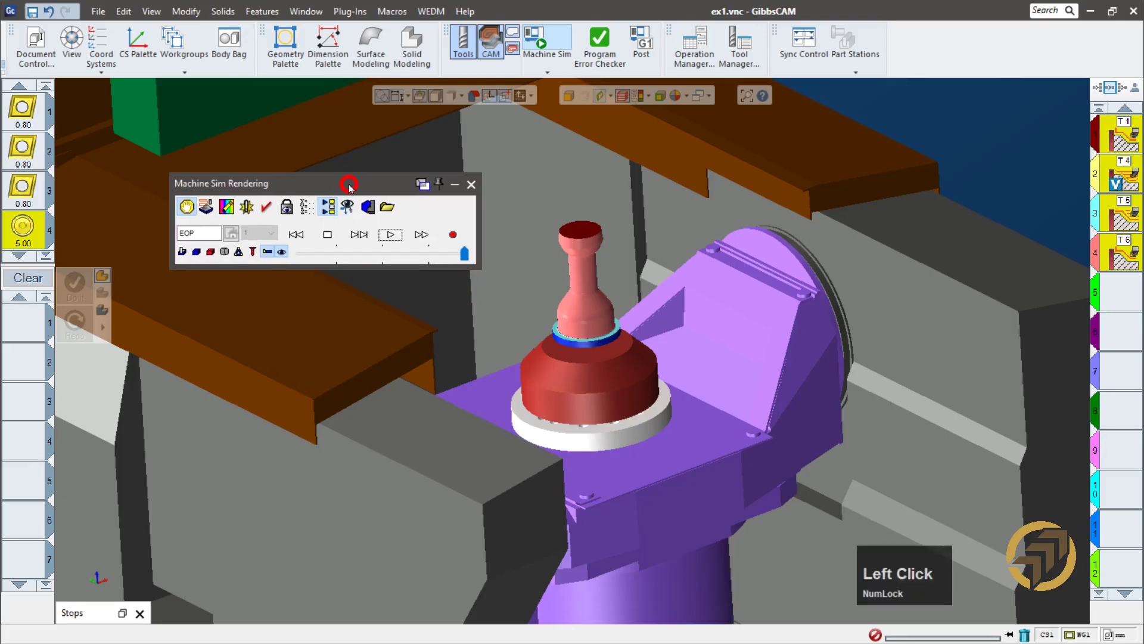
right_click(384, 186)
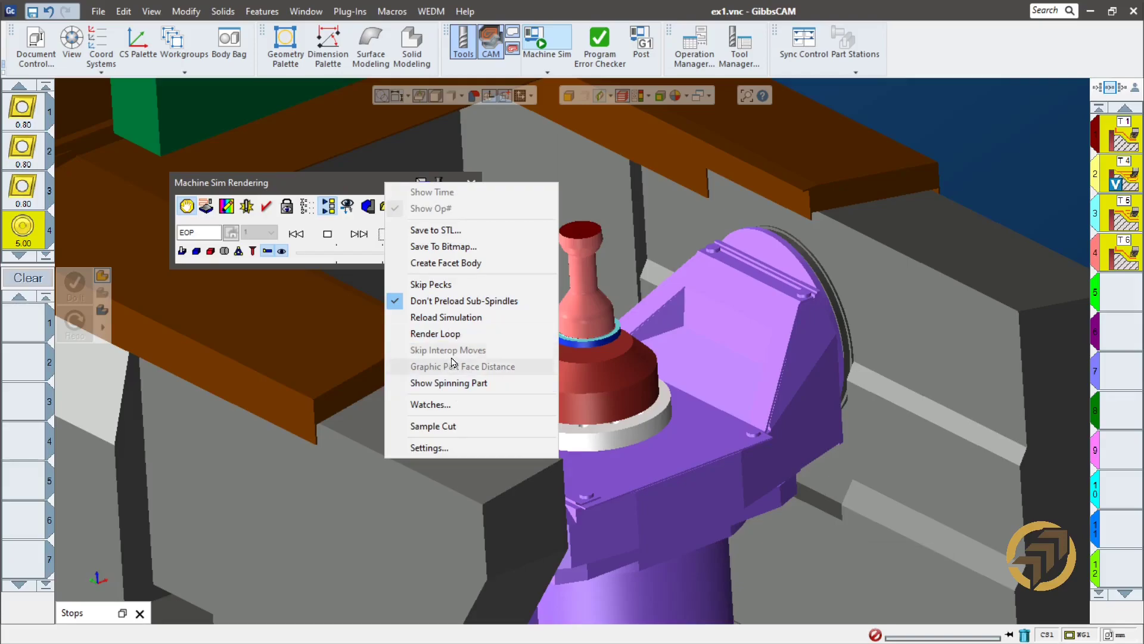
left_click(458, 269)
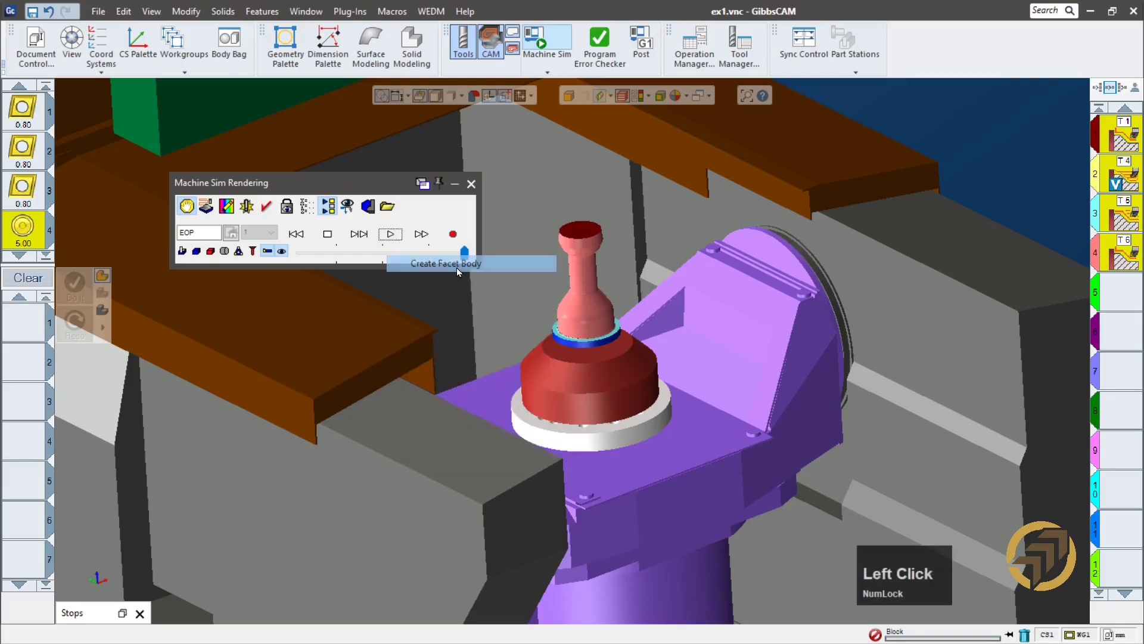
left_click(472, 184)
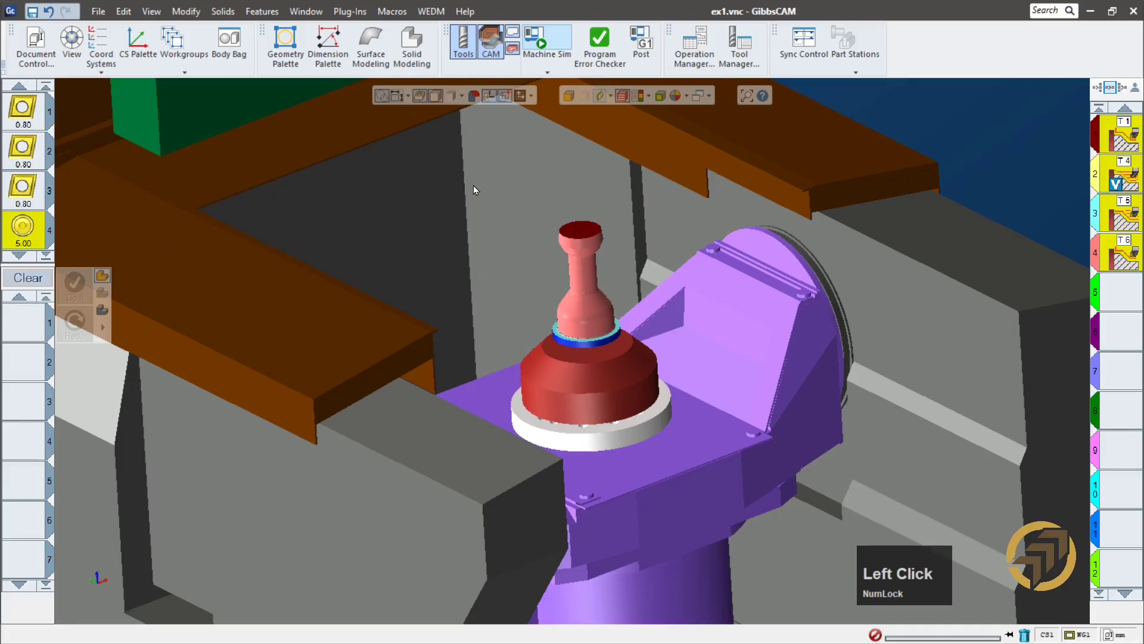
- Select the new facet body around the part and turn off CAM mode and the profiler
scroll(473, 335, "down", 2)
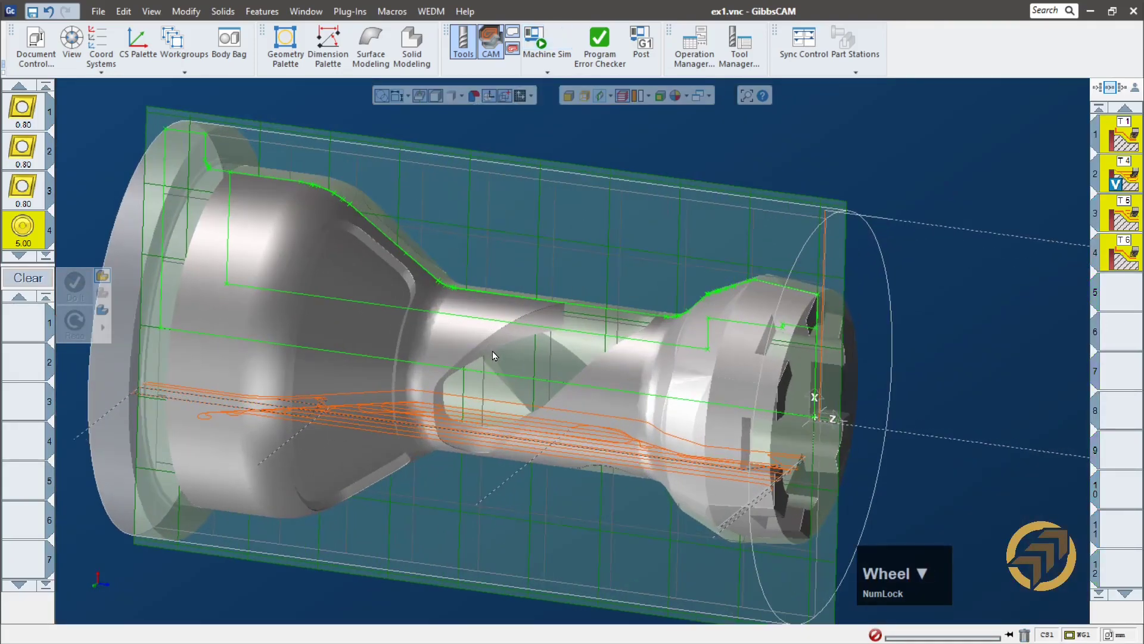
left_click(961, 287)
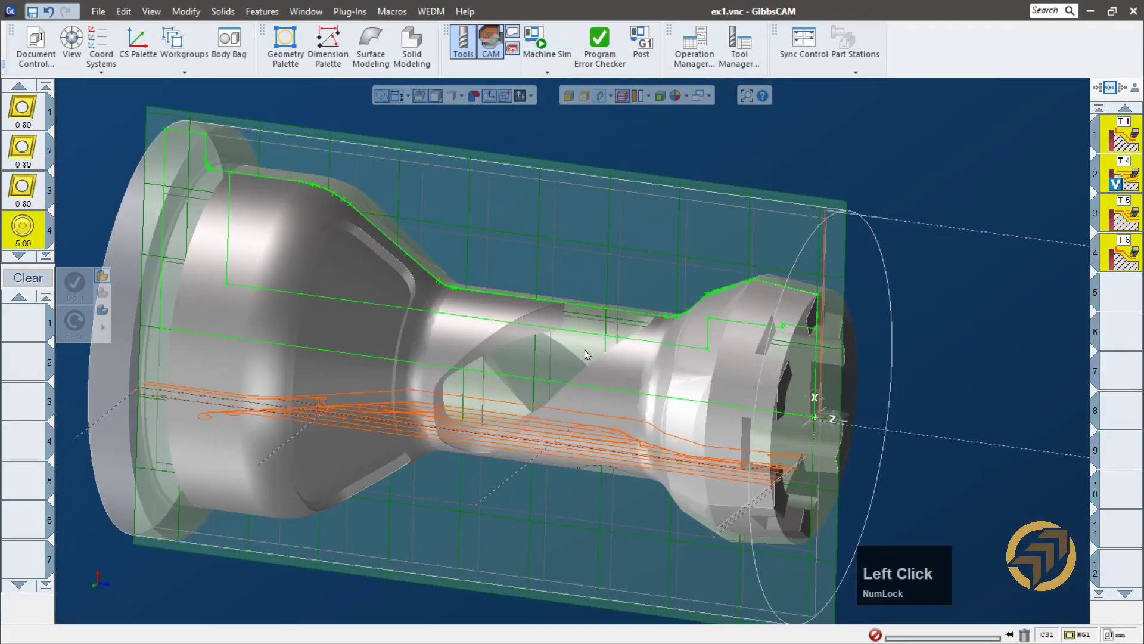
left_click(533, 366)
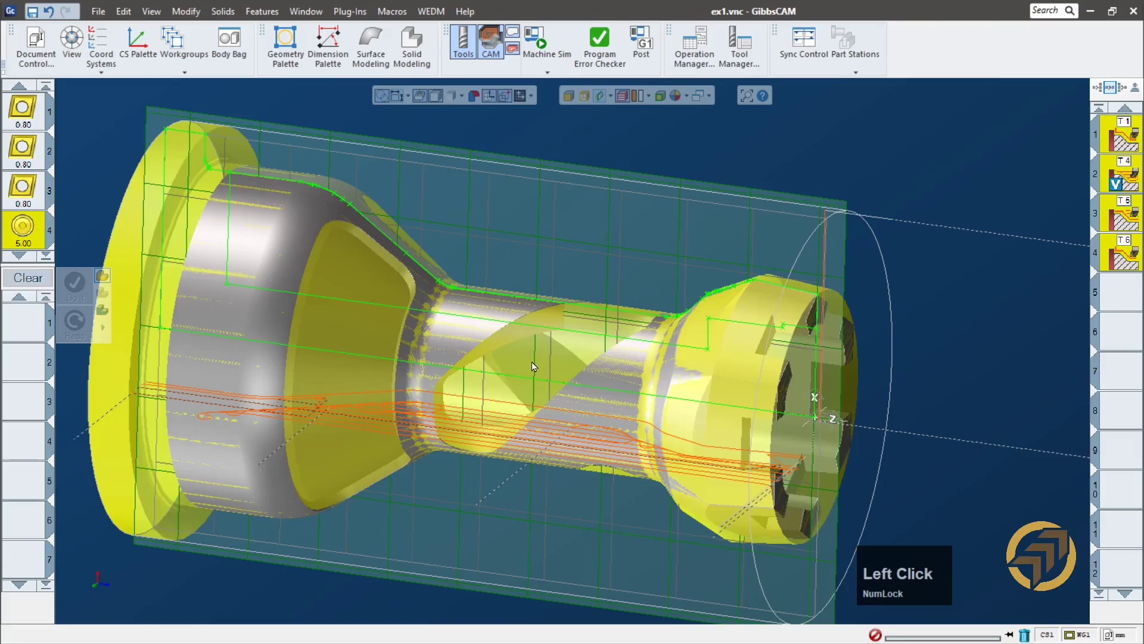
right_click(534, 366)
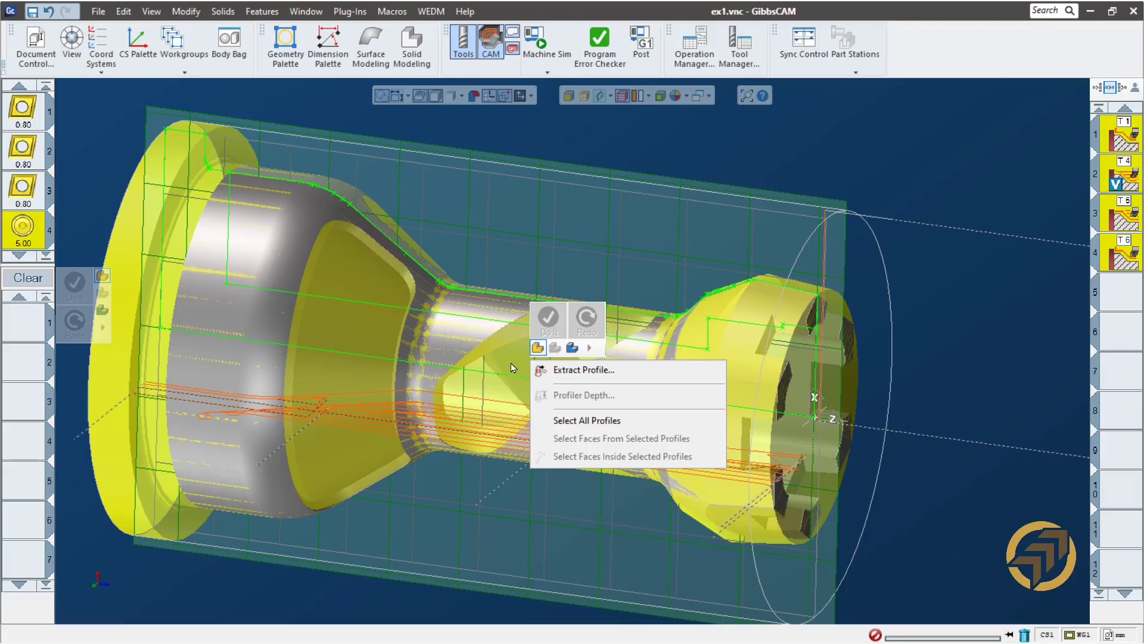
left_click(490, 42)
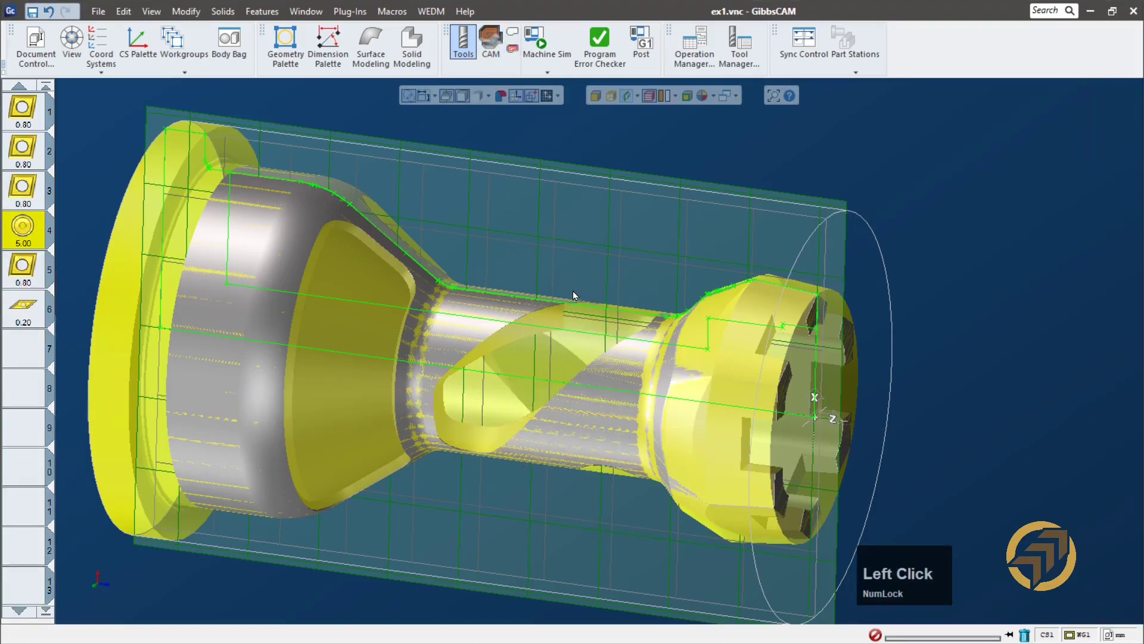
left_click(629, 99)
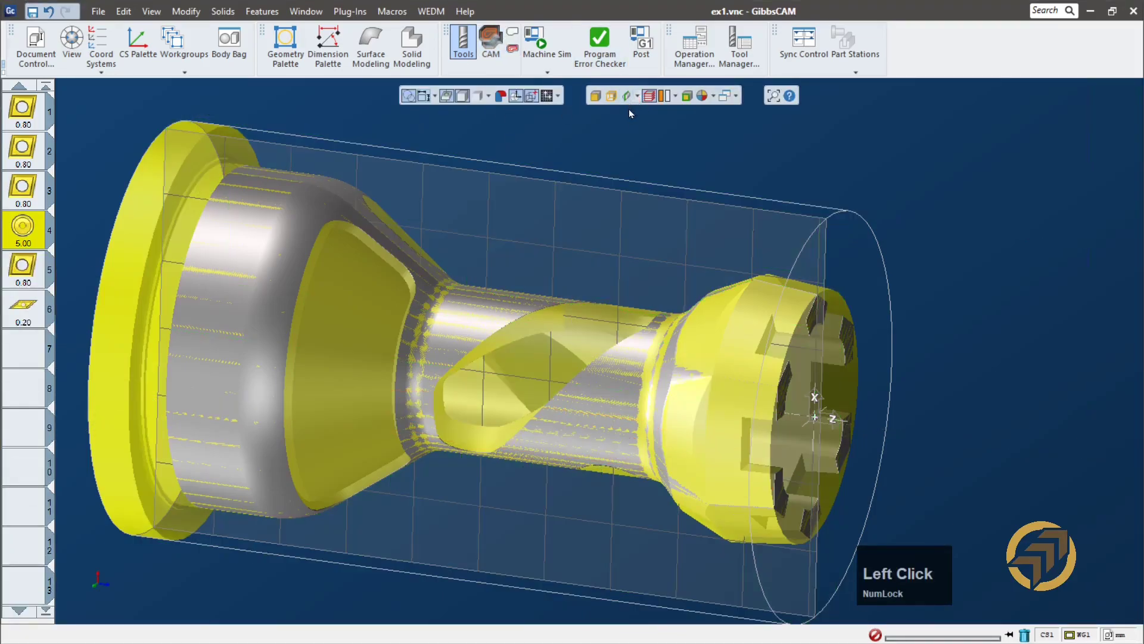
- Define the facet body as Stock with the name "Stock after turn" and store it in the Body Bag
right_click(553, 349)
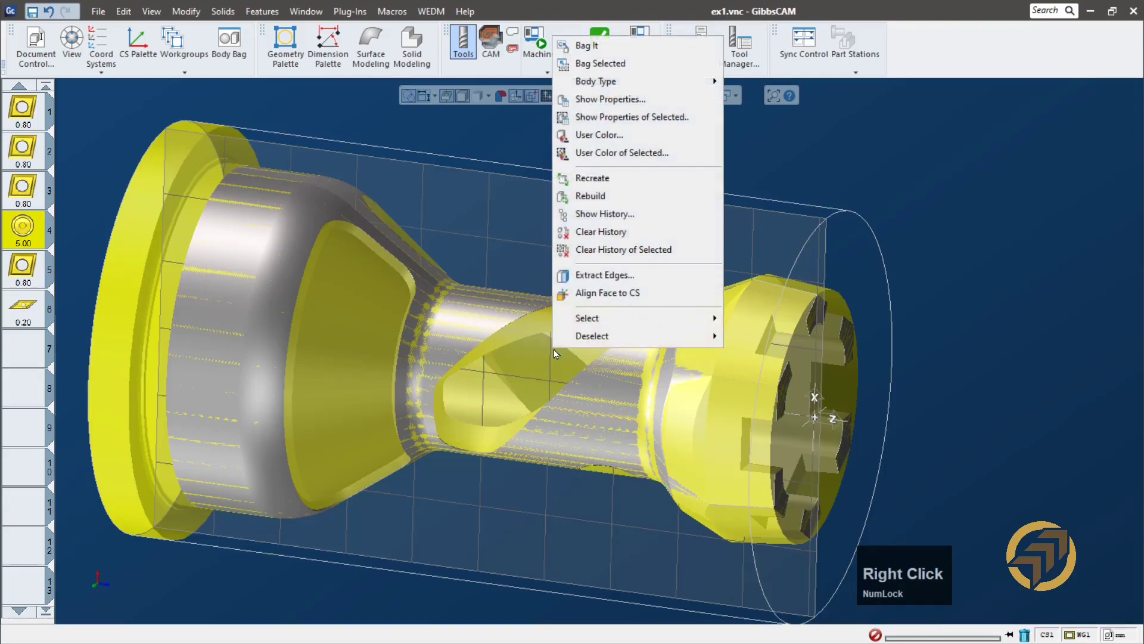
left_click(620, 99)
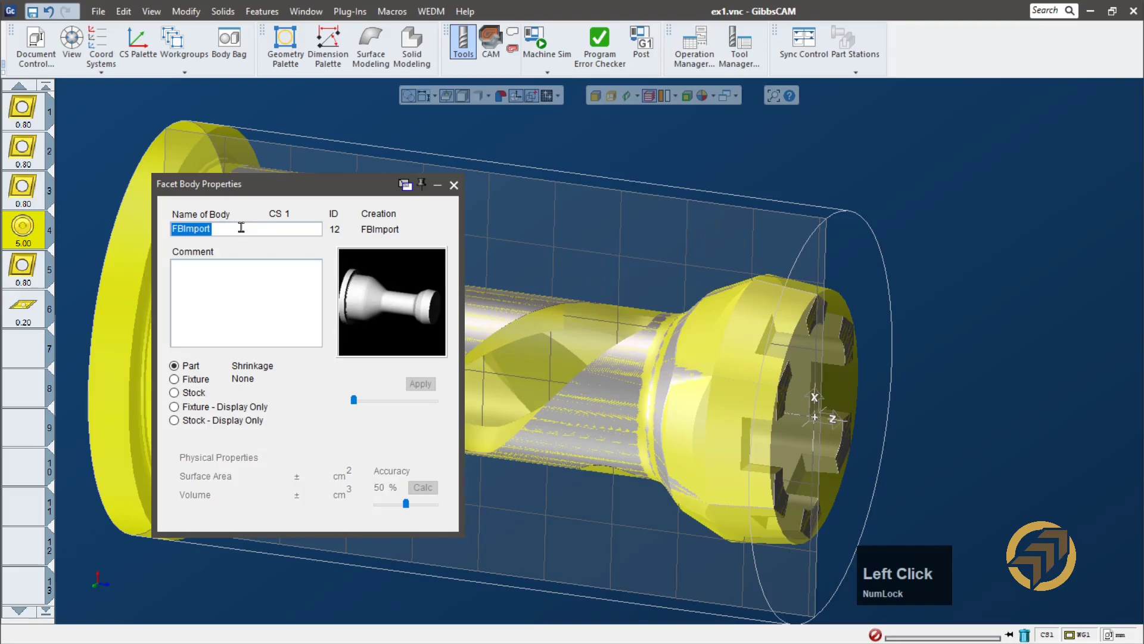
type("Stock after turn")
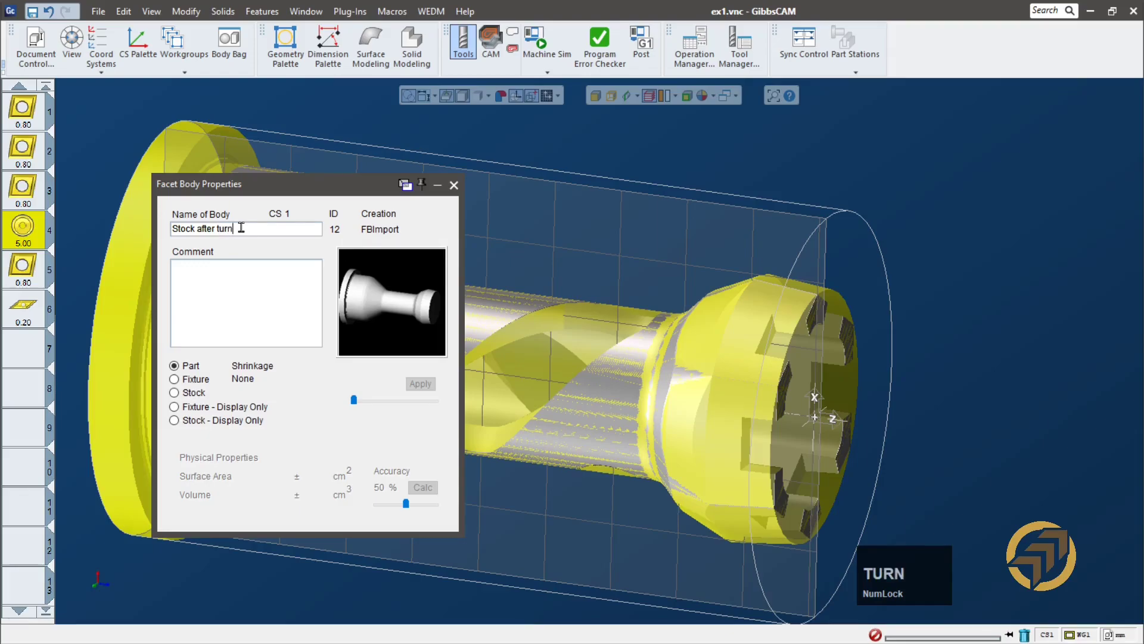
left_click(196, 394)
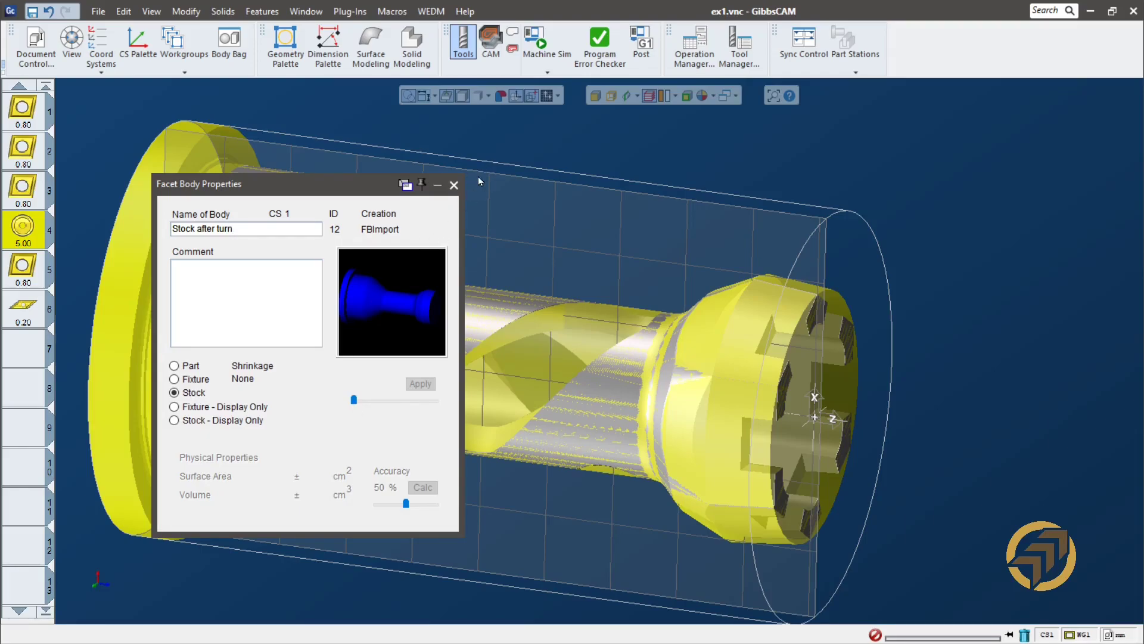
left_click(455, 187)
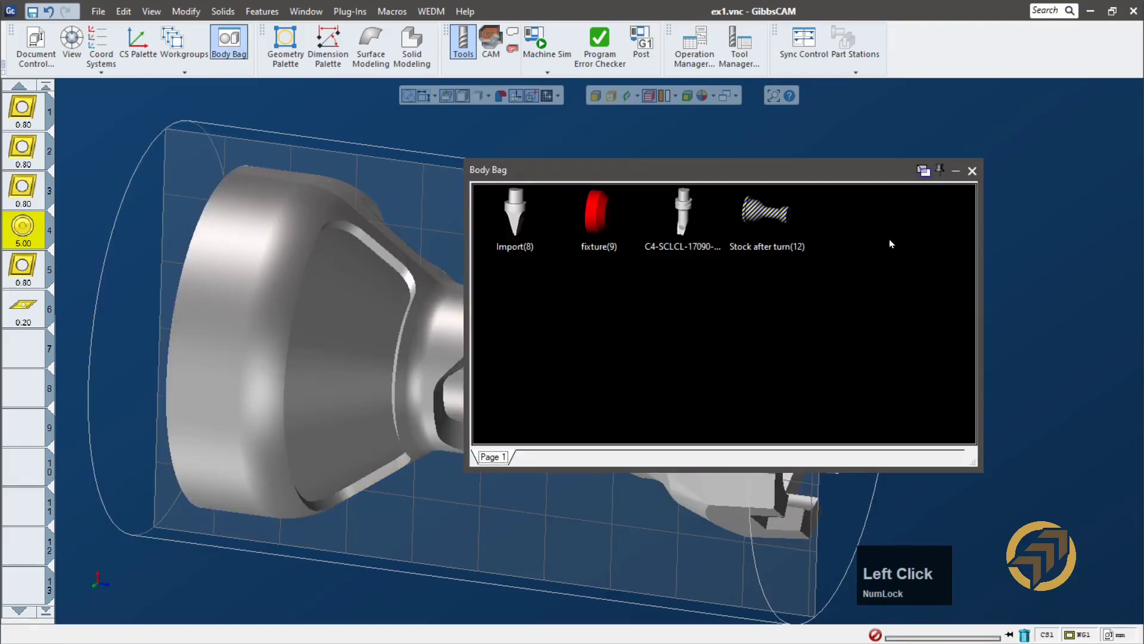
left_click(972, 172)
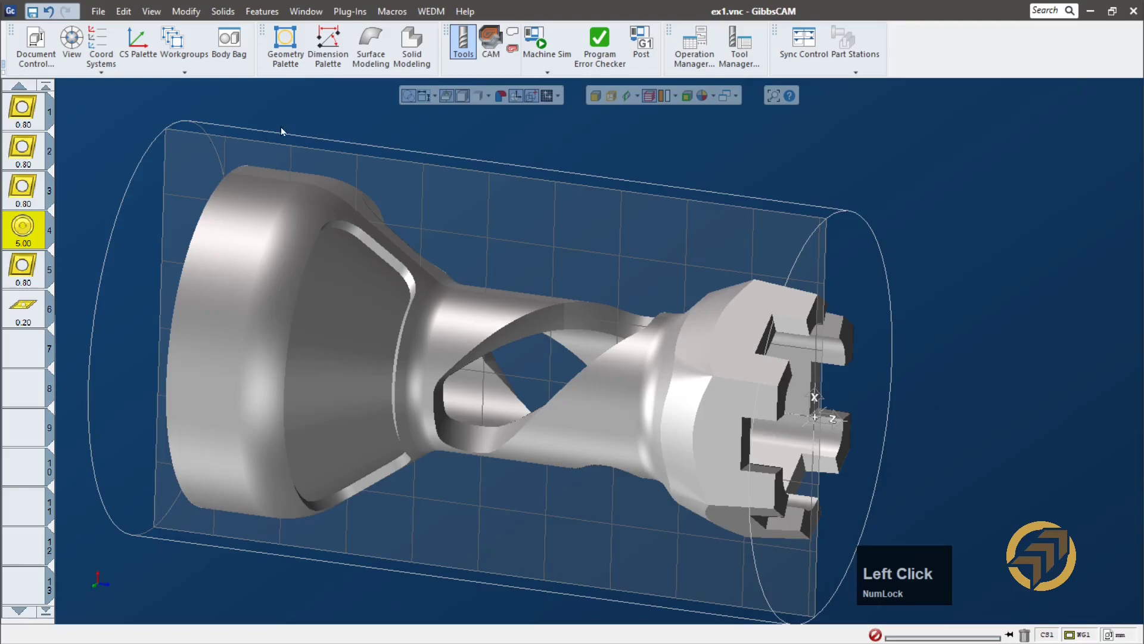
- Turn CAM mode back on and select the empty operation position 5 for the next operation
left_click(491, 63)
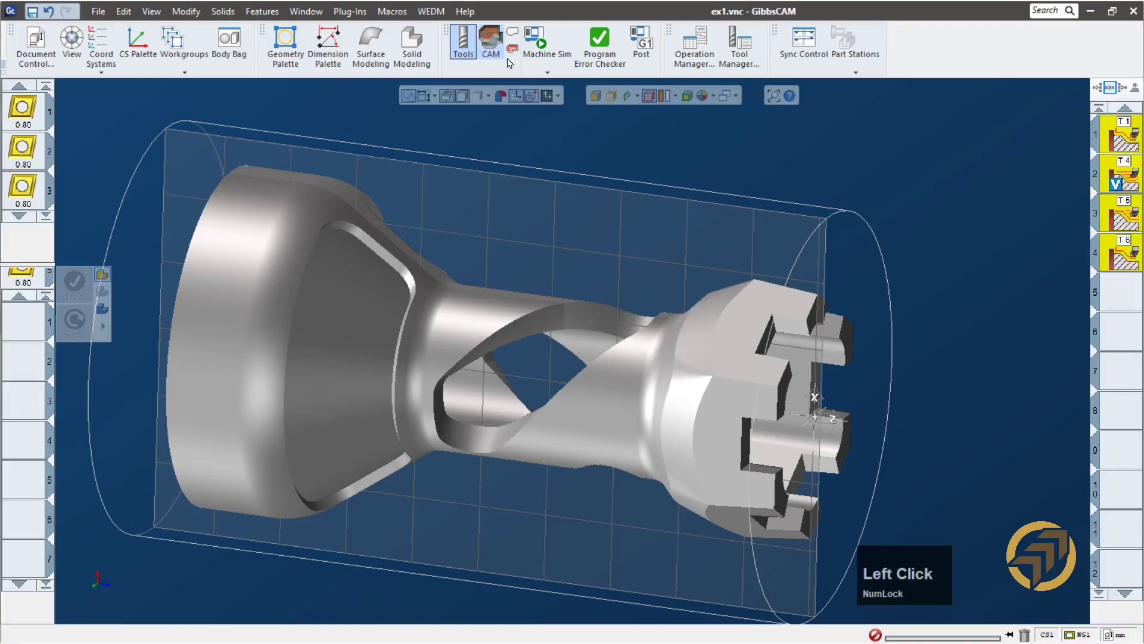
left_click(1118, 301)
- Make CS2, the coordinate system across the crown end of the rook, the active coordinate system
middle_click_drag(946, 276, 660, 220)
left_click_drag(688, 238, 686, 313, "ctrl")
middle_click_drag(685, 310, 510, 263)
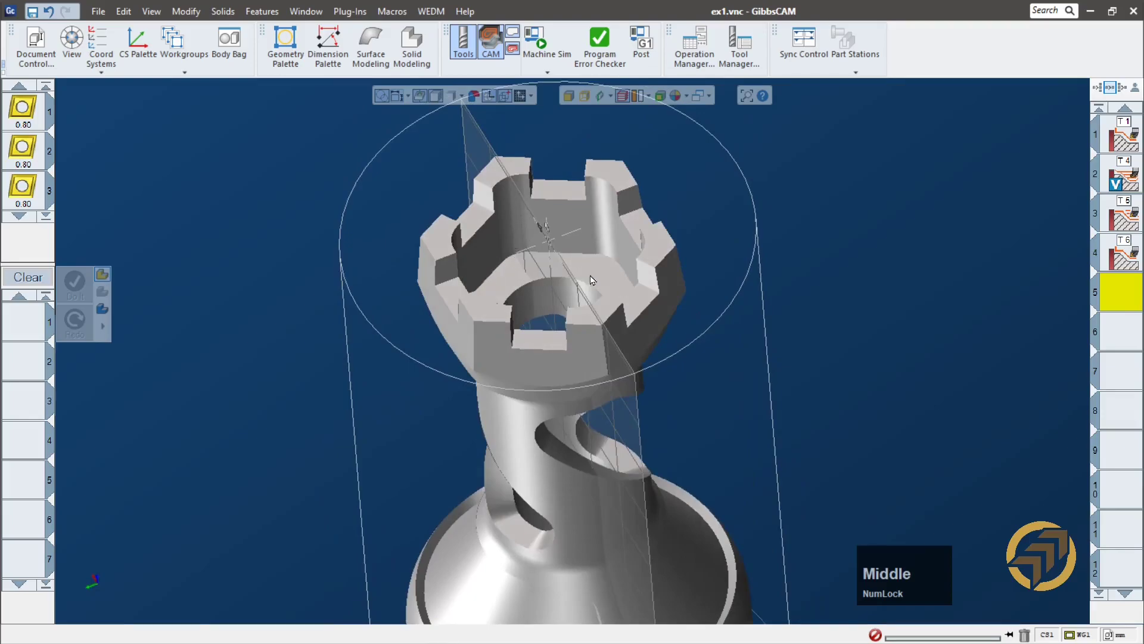
middle_click_drag(583, 268, 654, 248)
left_click_drag(583, 262, 571, 271, "ctrl")
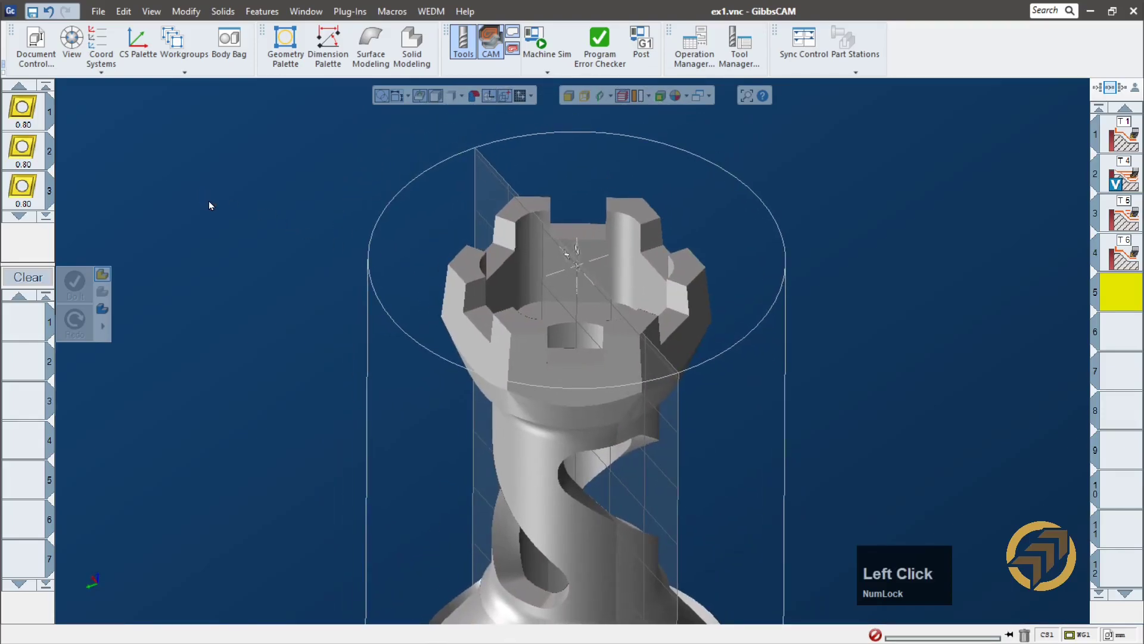
left_click(100, 74)
left_click(159, 122)
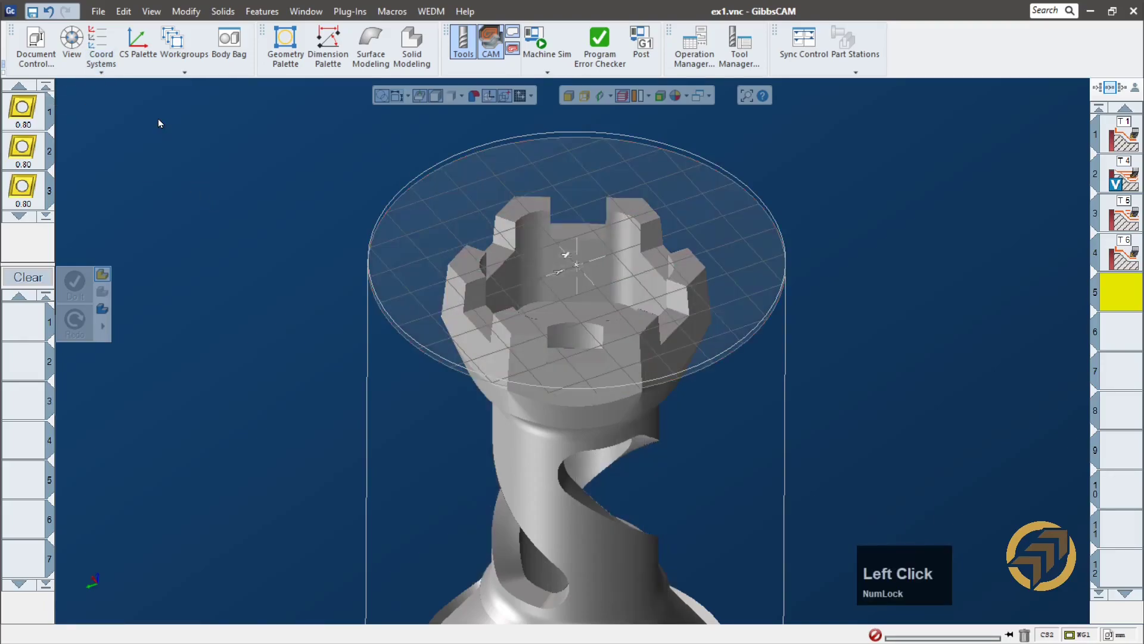
- Load the saved process list "04 volumill" into the empty process list
right_click(22, 329)
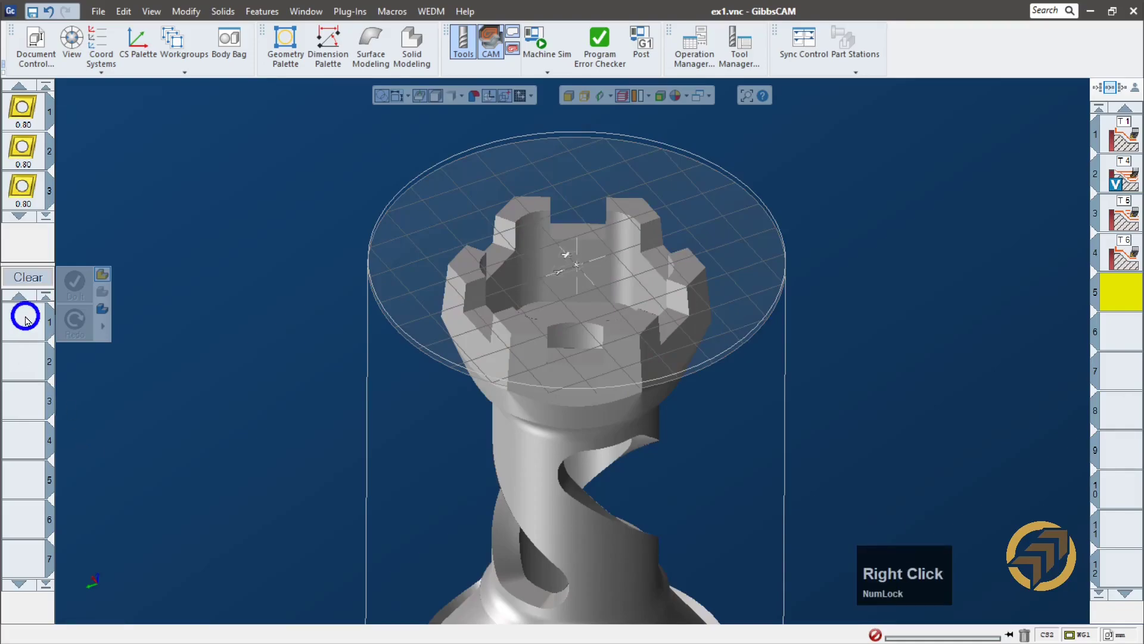
right_click(28, 322)
left_click(66, 432)
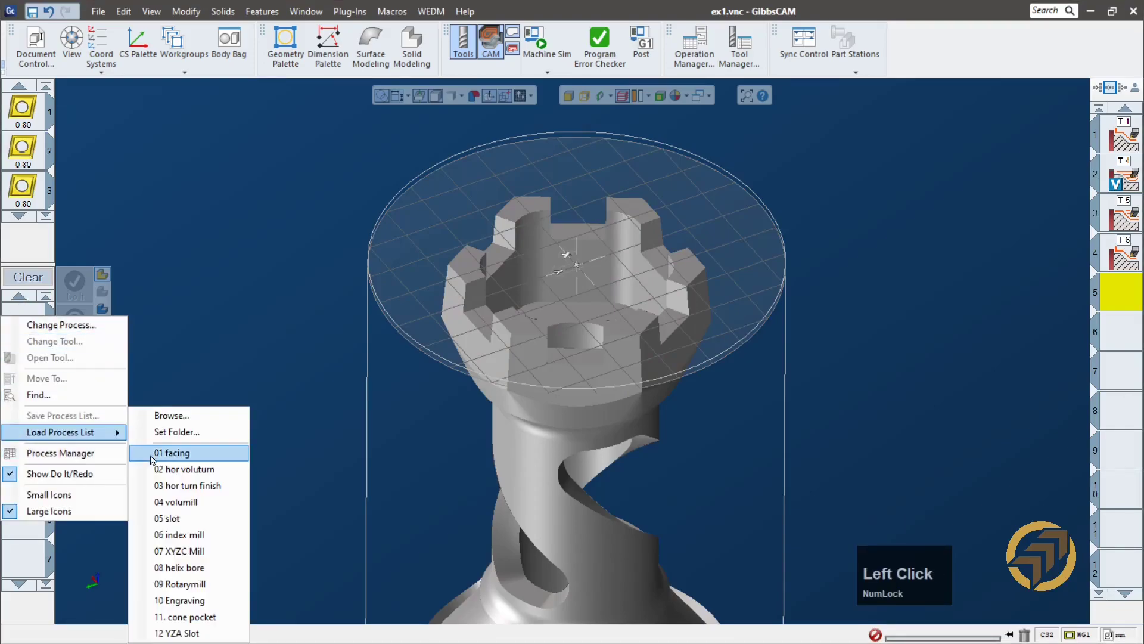
left_click(195, 503)
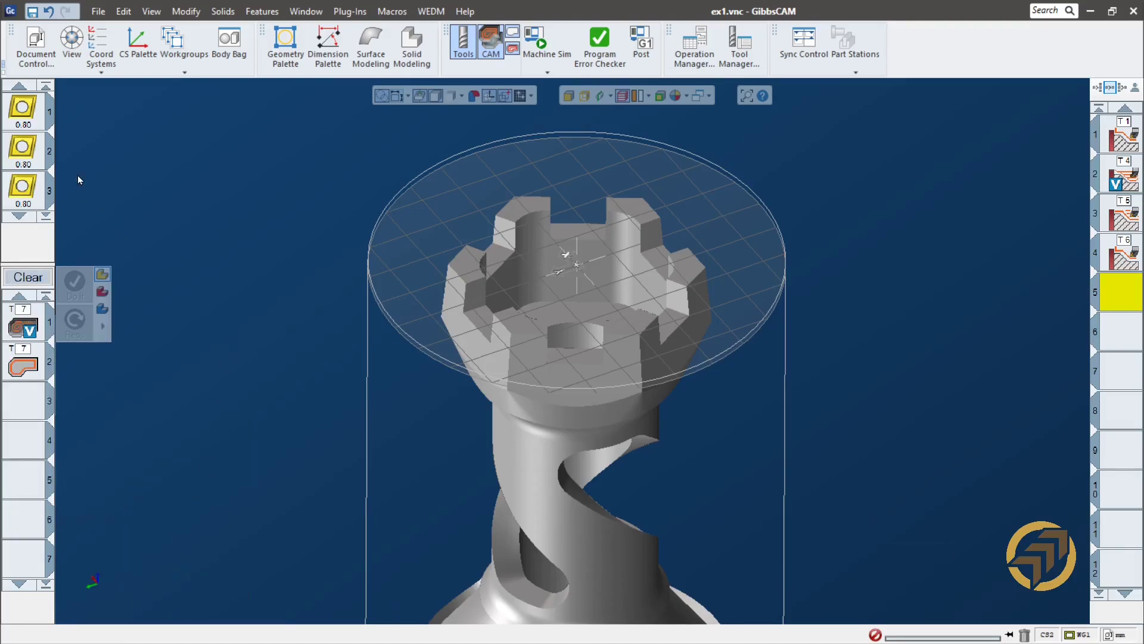
- Check the dimensions and settings of the 8 mm end mill, tool 7
scroll(31, 186, "down", 6)
scroll(33, 177, "up", 1)
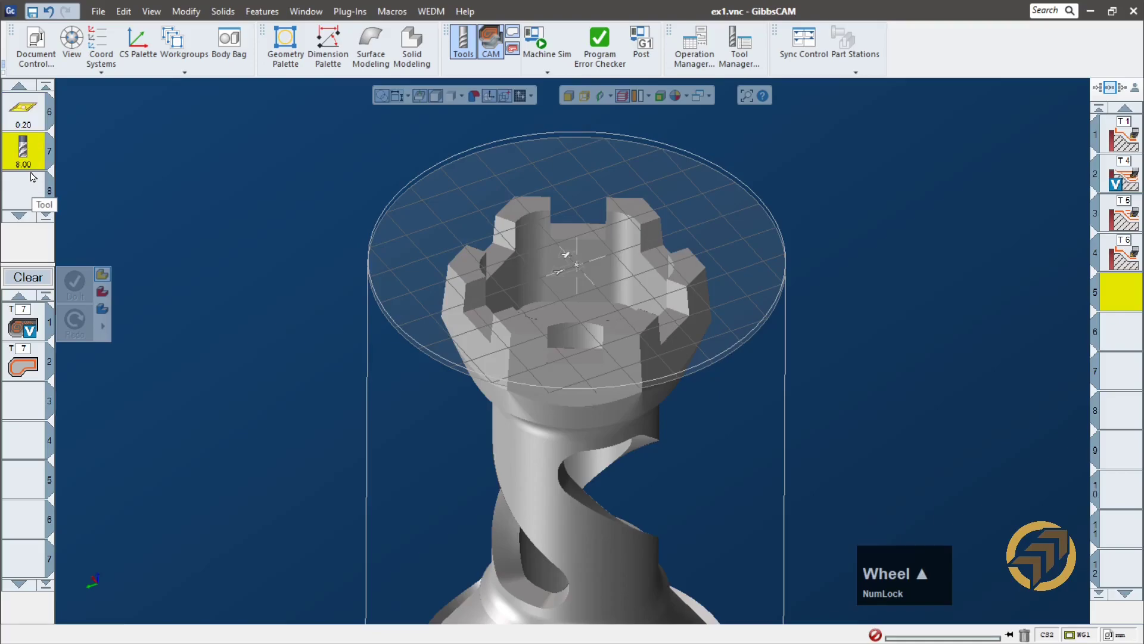
double_click(21, 157)
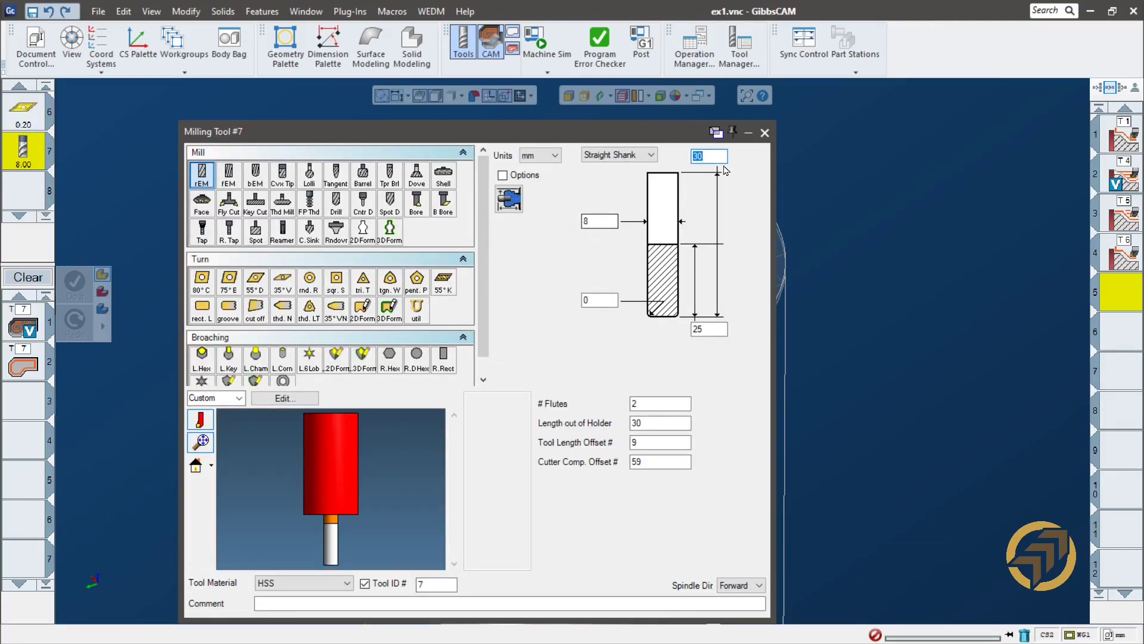
left_click(764, 133)
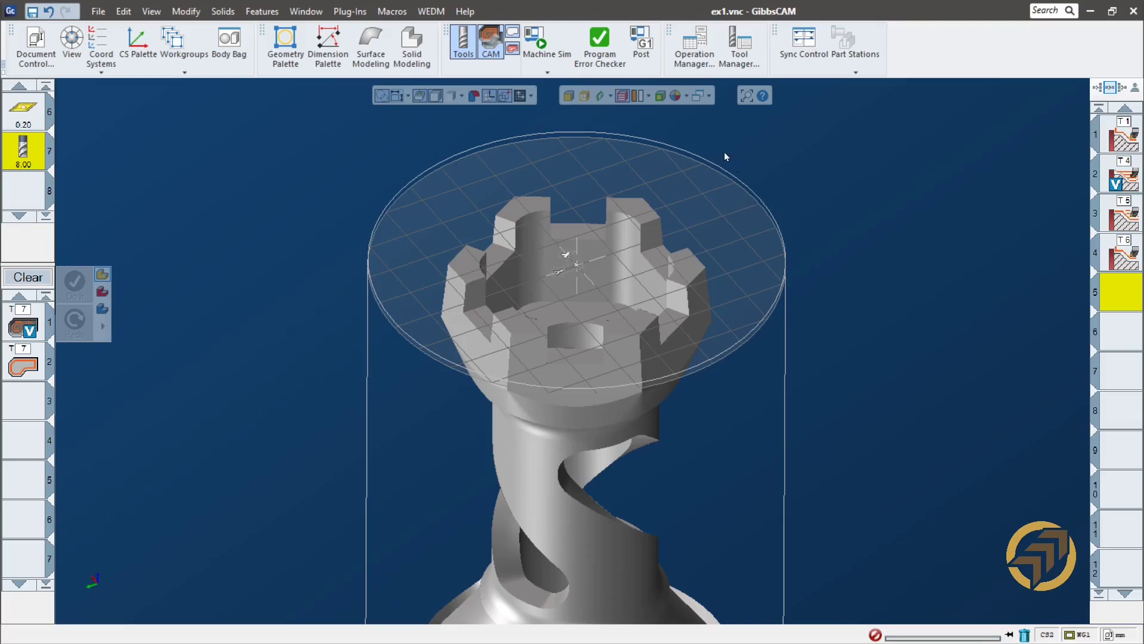
- Turn on the profiler in planar slice mode and lower its plane into the rook's crown to outline the pocket
left_click(609, 98)
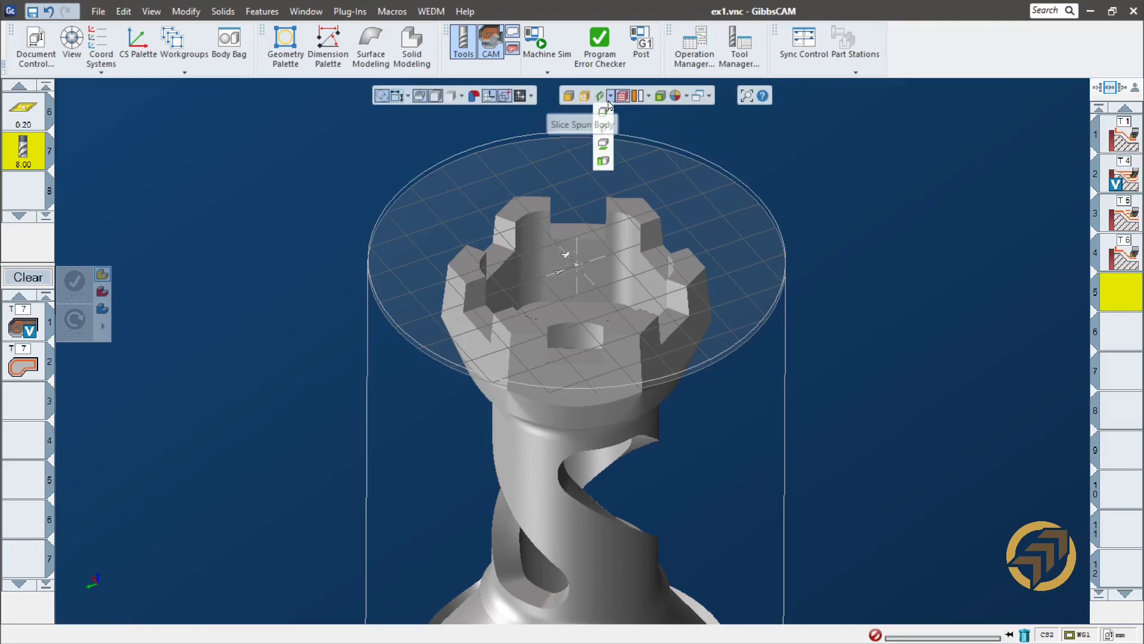
left_click(597, 113)
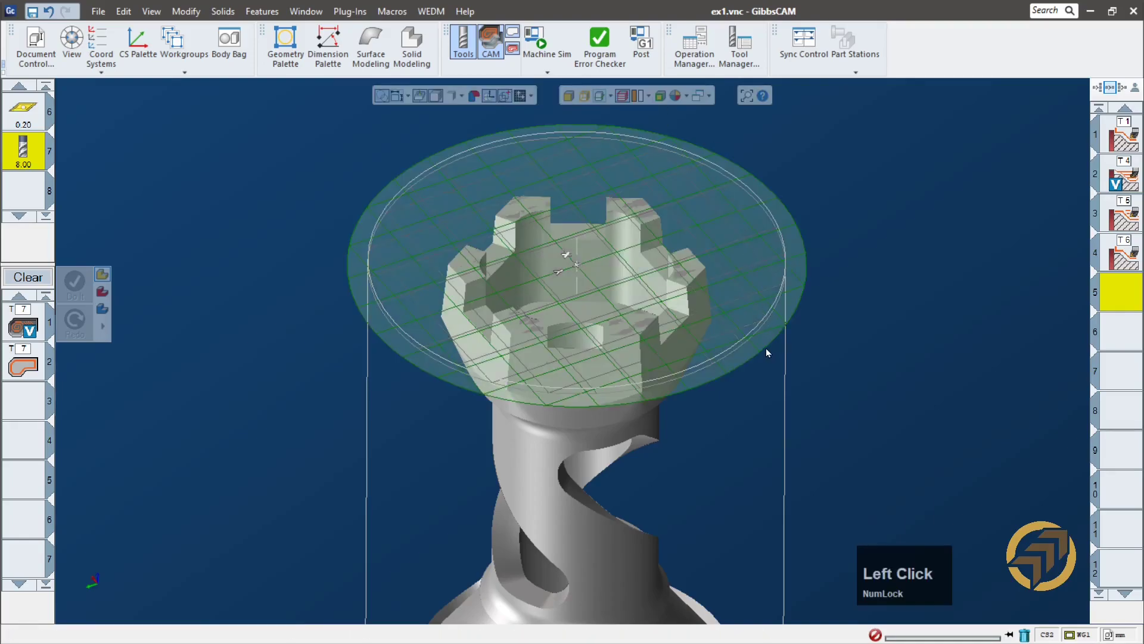
left_click_drag(765, 356, 760, 403)
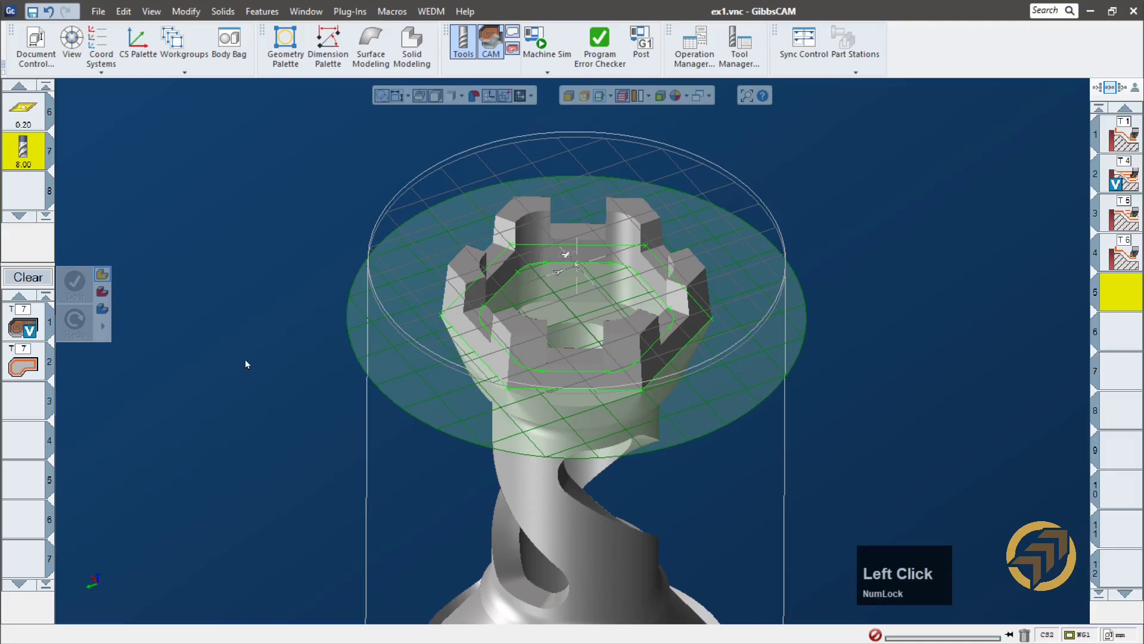
- Select the rook body and the inner pocket outline, and create the VoluMill and contour operations from the loaded processes
left_click(596, 528)
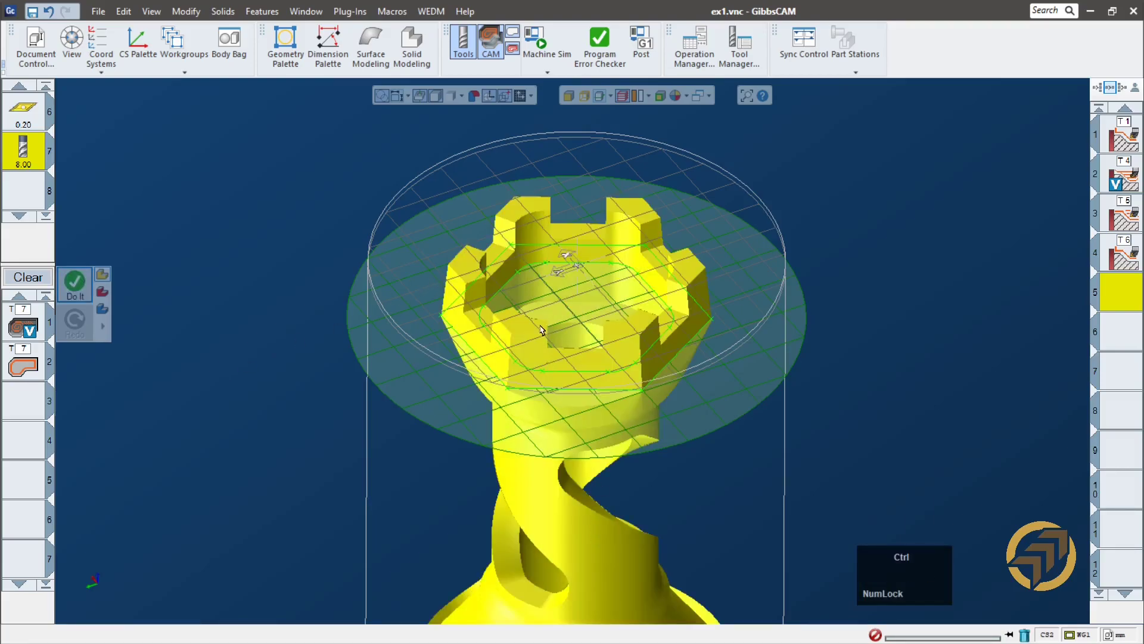
left_click(513, 287, "ctrl")
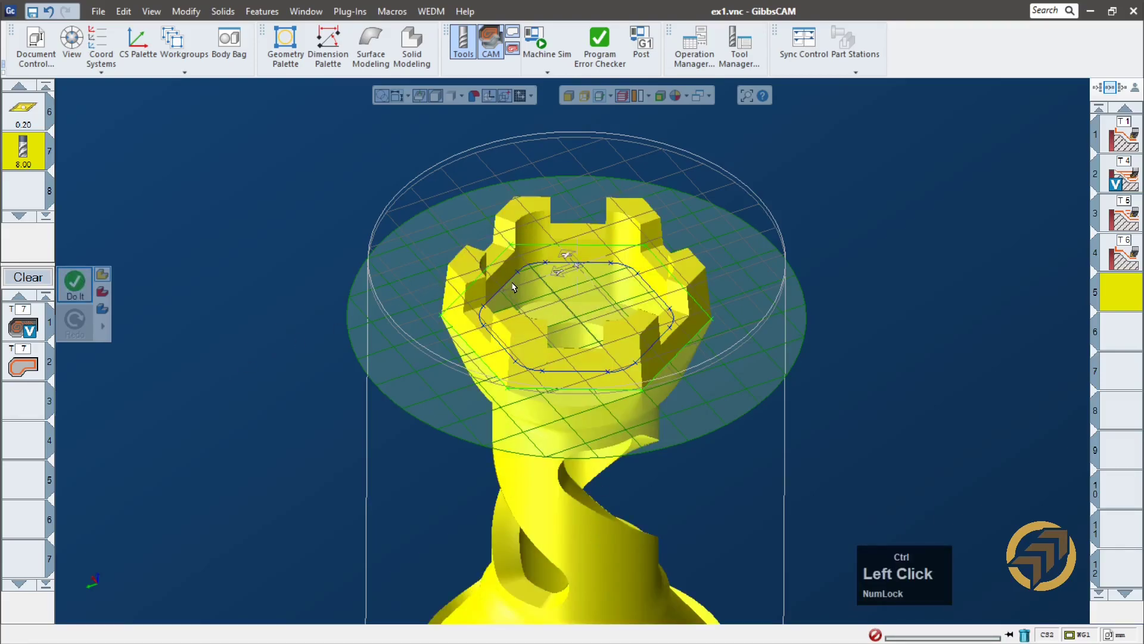
left_click(76, 289)
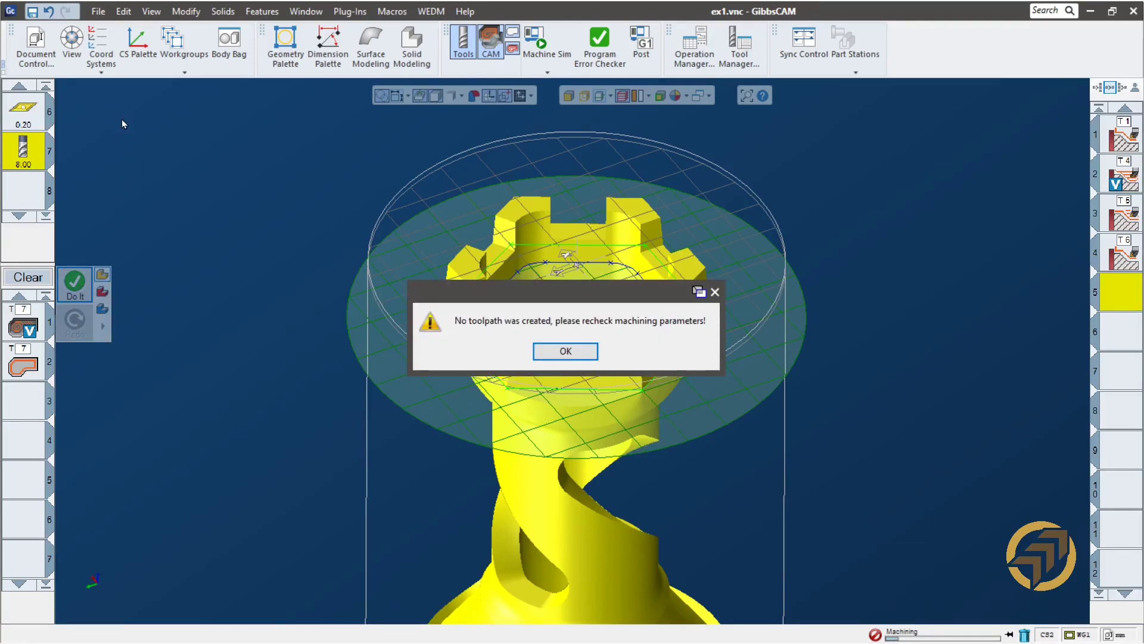
left_click(567, 352)
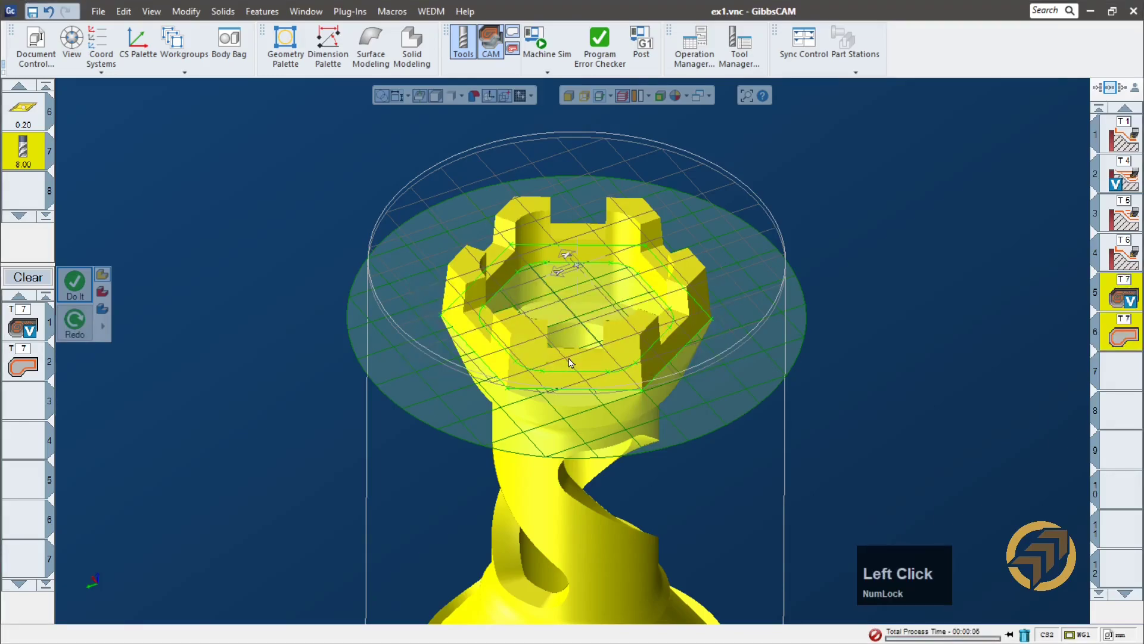
- Set the machining coordinate system of the VoluMill and contour processes to 2: XY plane
middle_click_drag(593, 288, 439, 511)
scroll(459, 471, "down", 2)
middle_click_drag(524, 325, 324, 255)
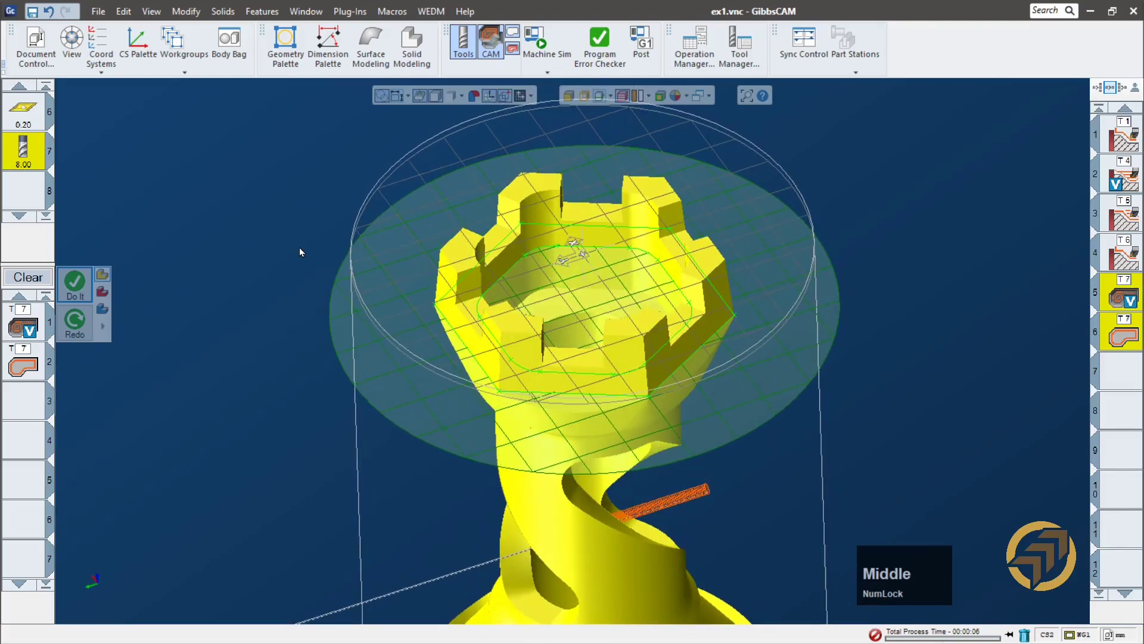
middle_click_drag(624, 366, 608, 258)
scroll(608, 258, "down", 2)
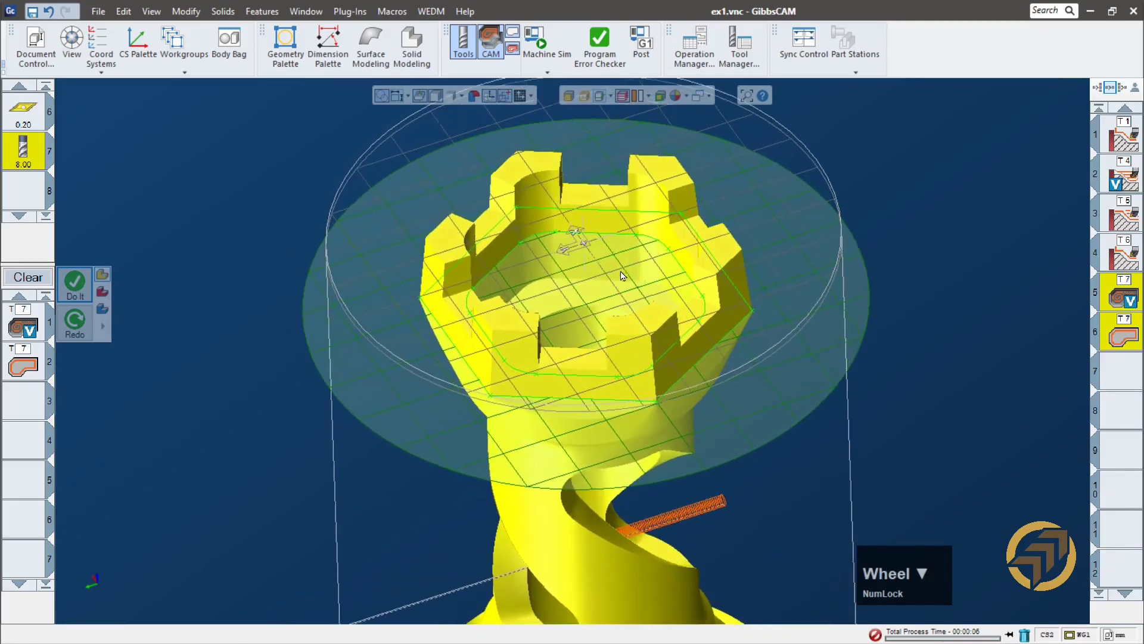
left_click(22, 320)
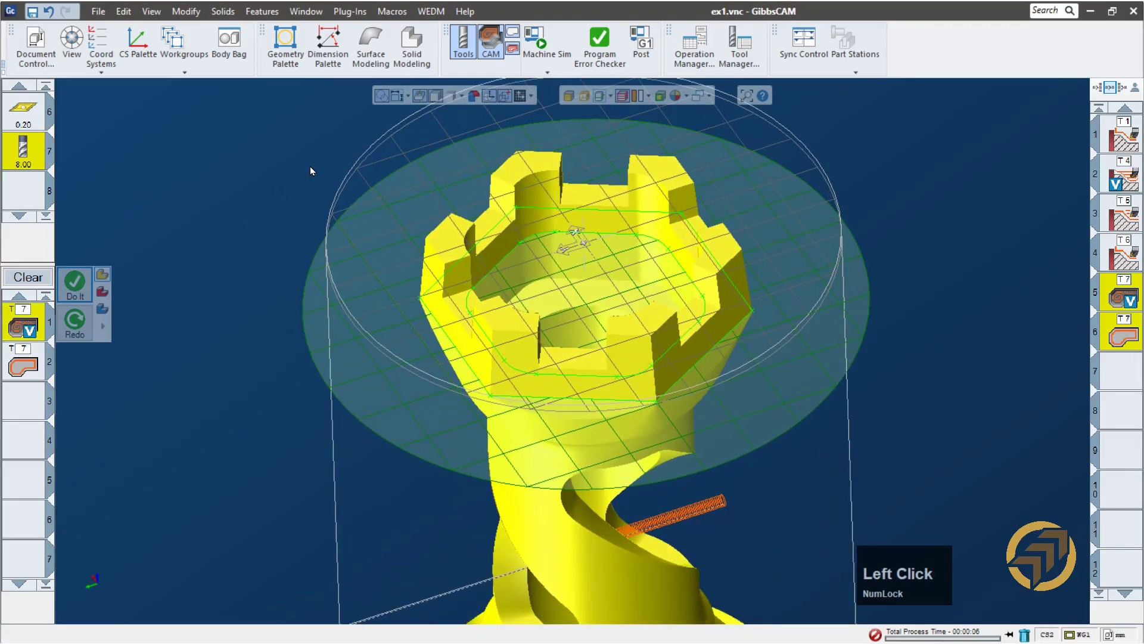
left_click(265, 184)
left_click(220, 208)
left_click(208, 230)
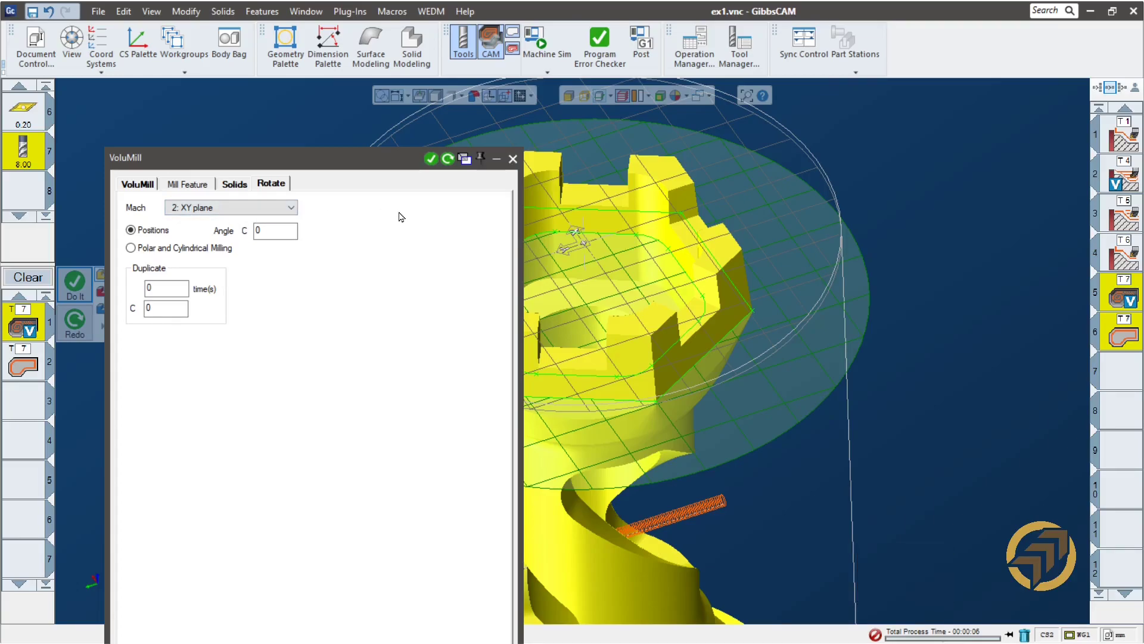
left_click(30, 365)
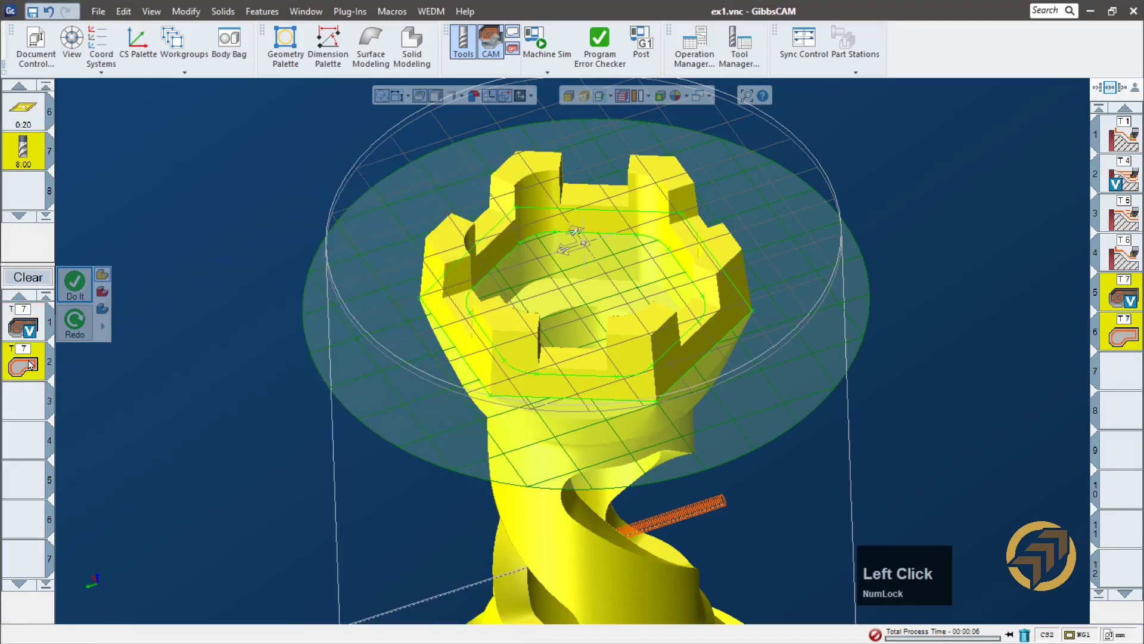
left_click(649, 197)
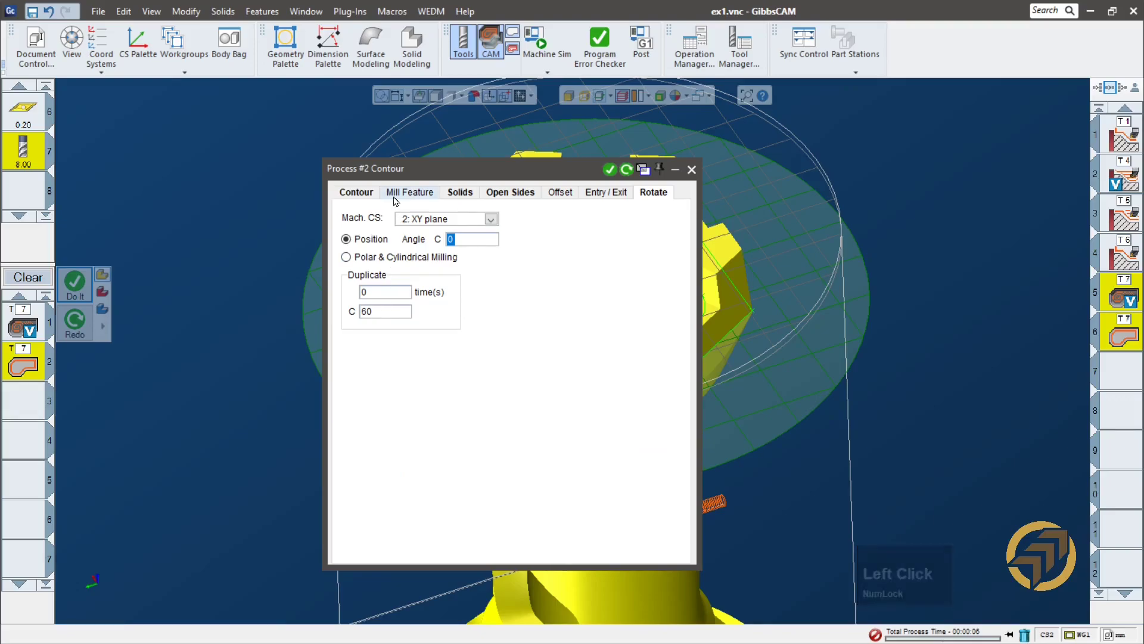
- Set the contour process's surface depth and floor depth both to -16.5 by picking the crown pocket's floor
left_click_drag(487, 174, 261, 166)
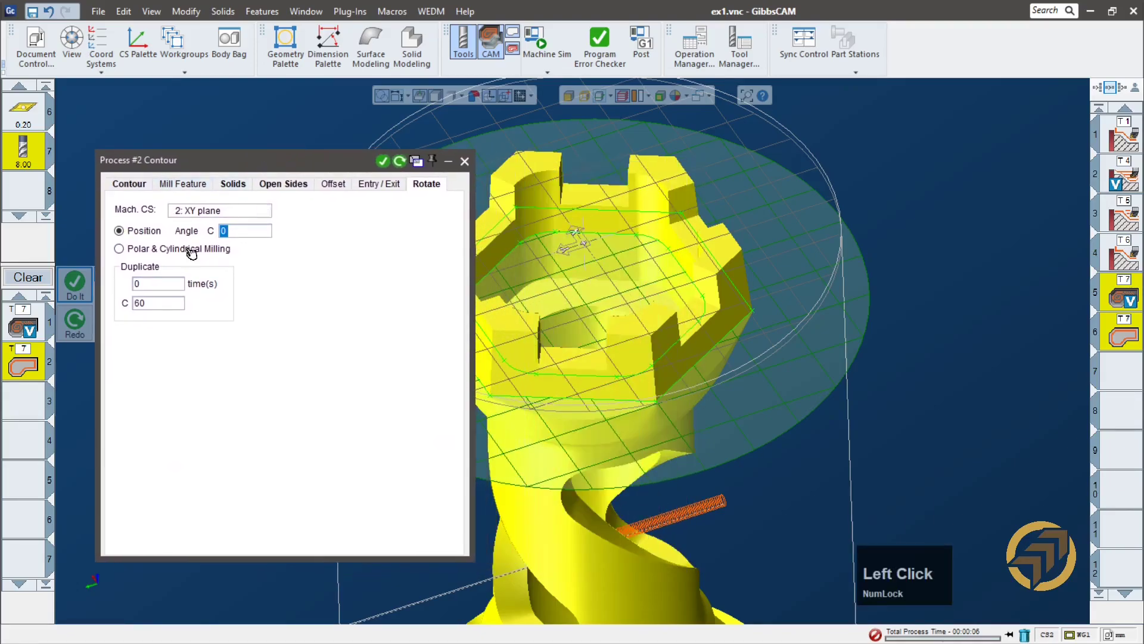
left_click(130, 187)
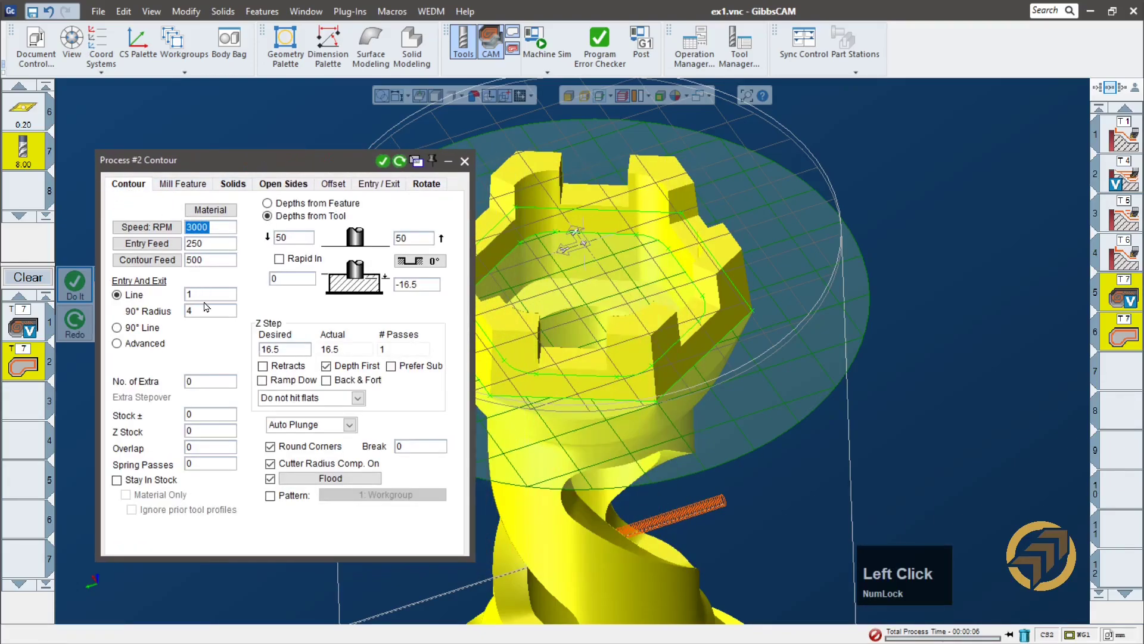
left_click(285, 279)
left_click(546, 303, "alt")
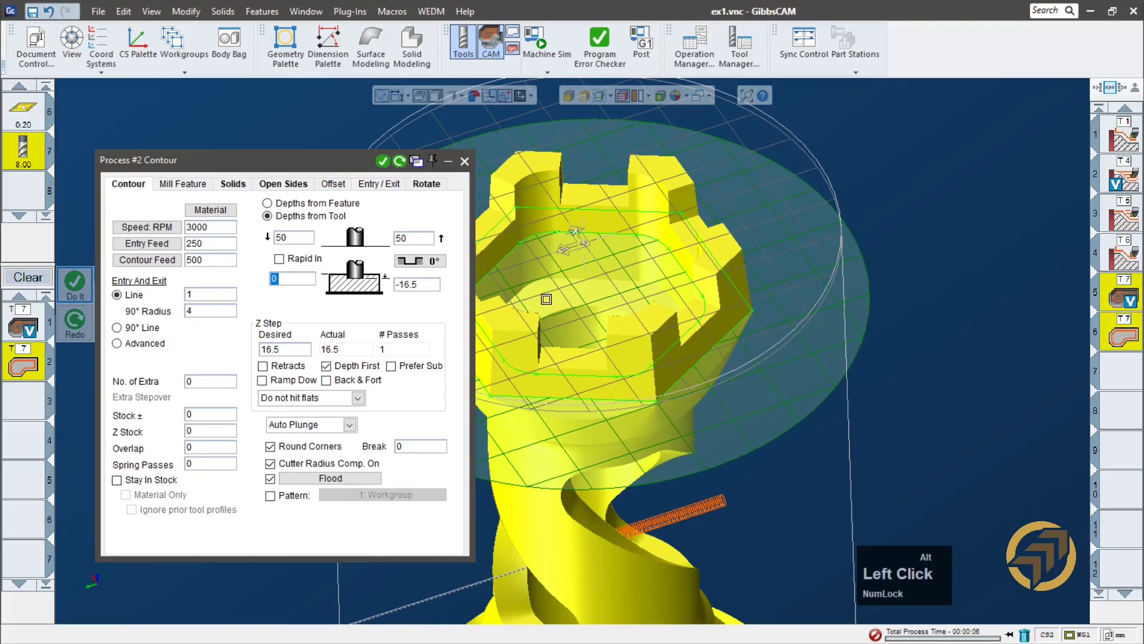
left_click(417, 283)
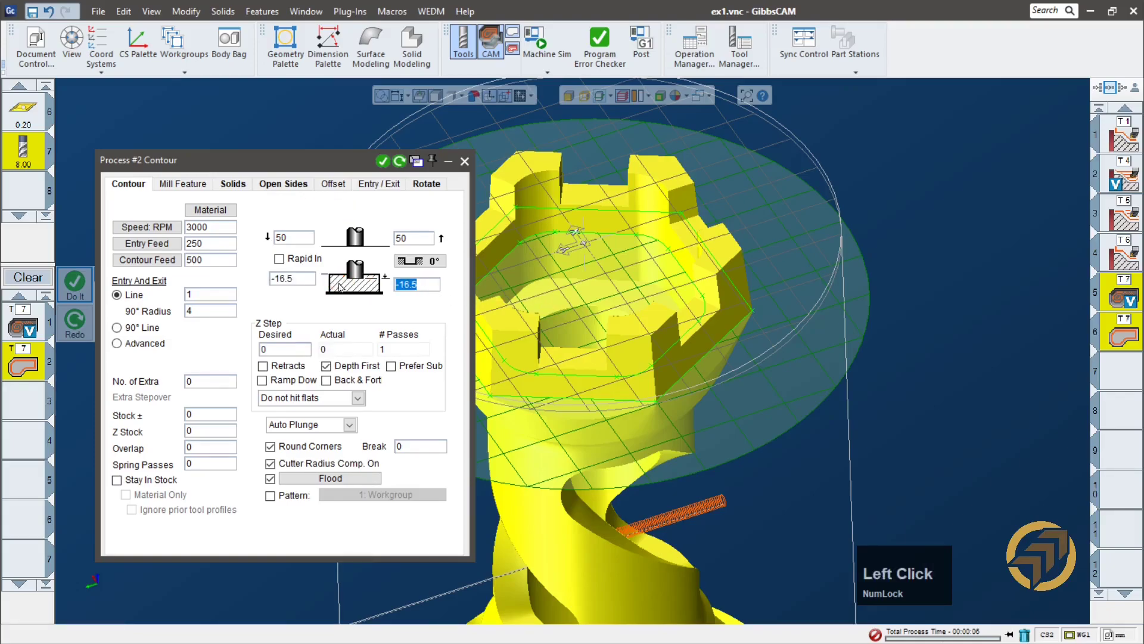
left_click(558, 298)
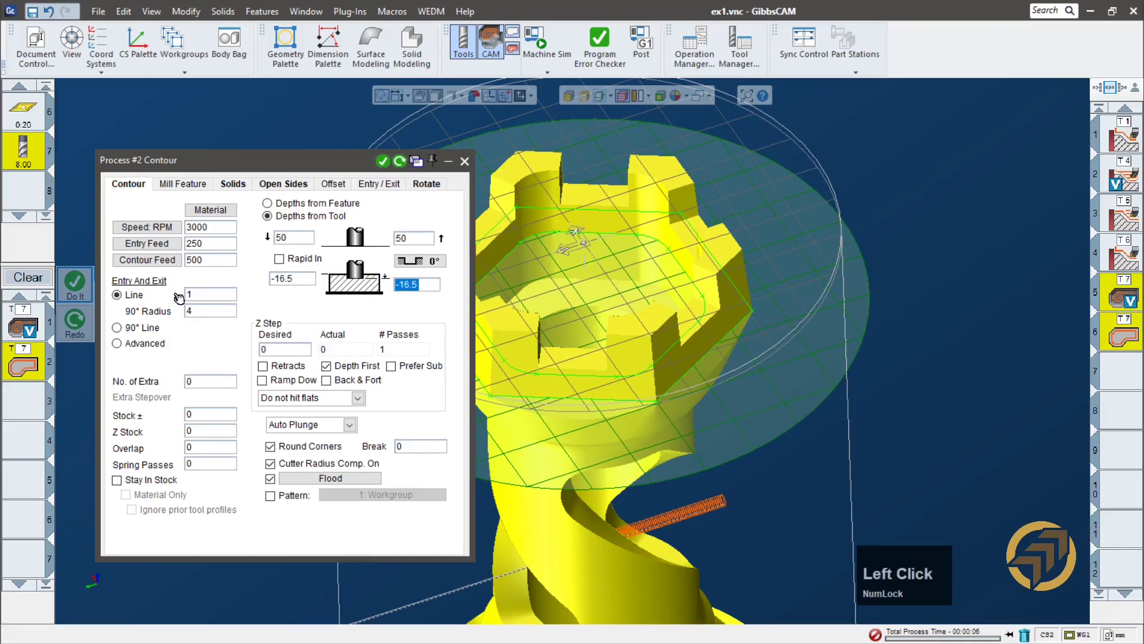
- Pick the pocket floor as the VoluMill process's final depth, -16.5, and regenerate the operations
left_click(23, 322)
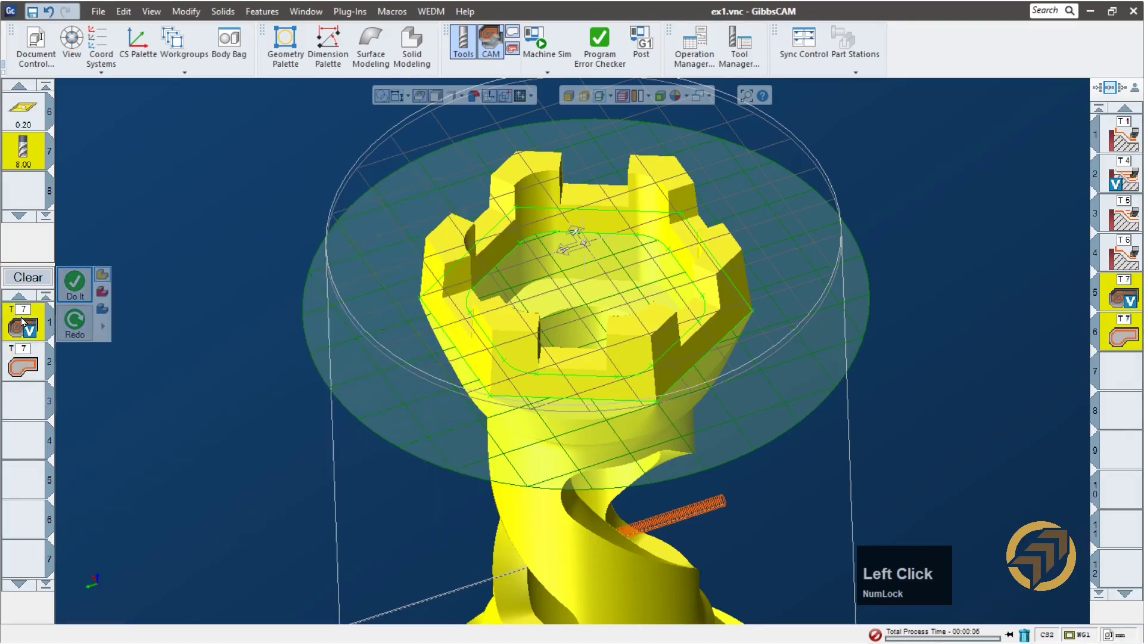
double_click(23, 322)
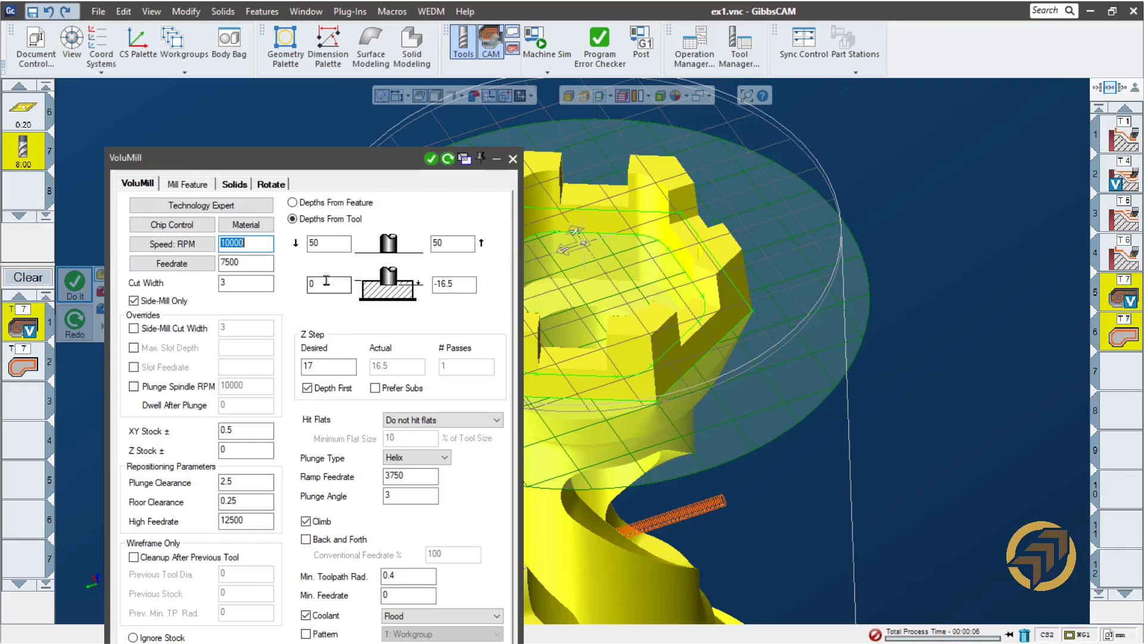
left_click(422, 285)
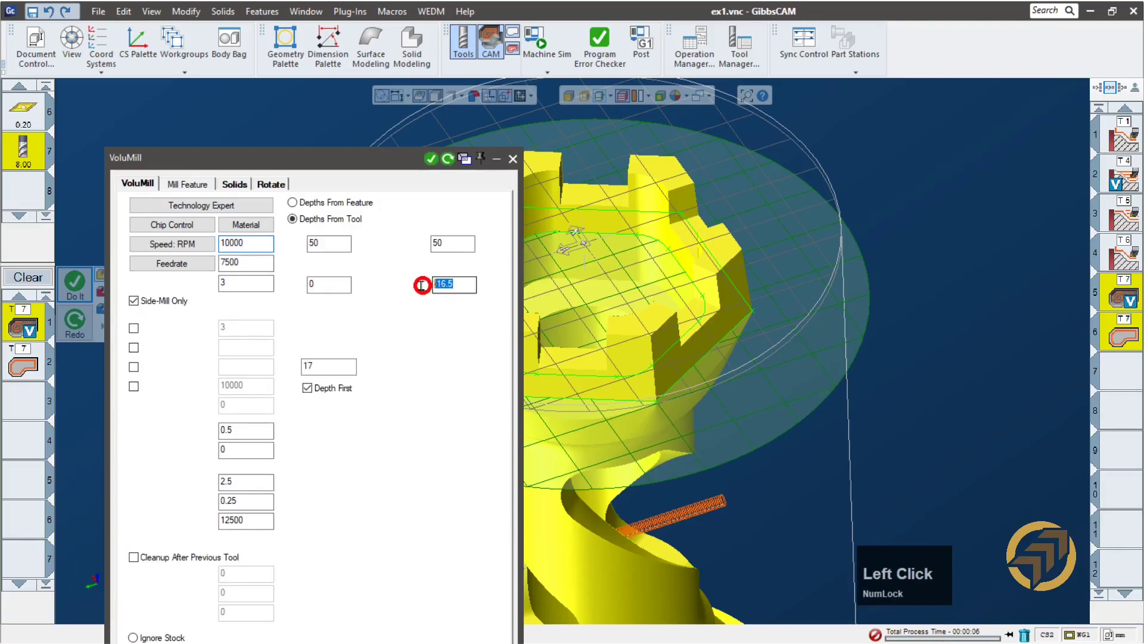
left_click(554, 300, "alt")
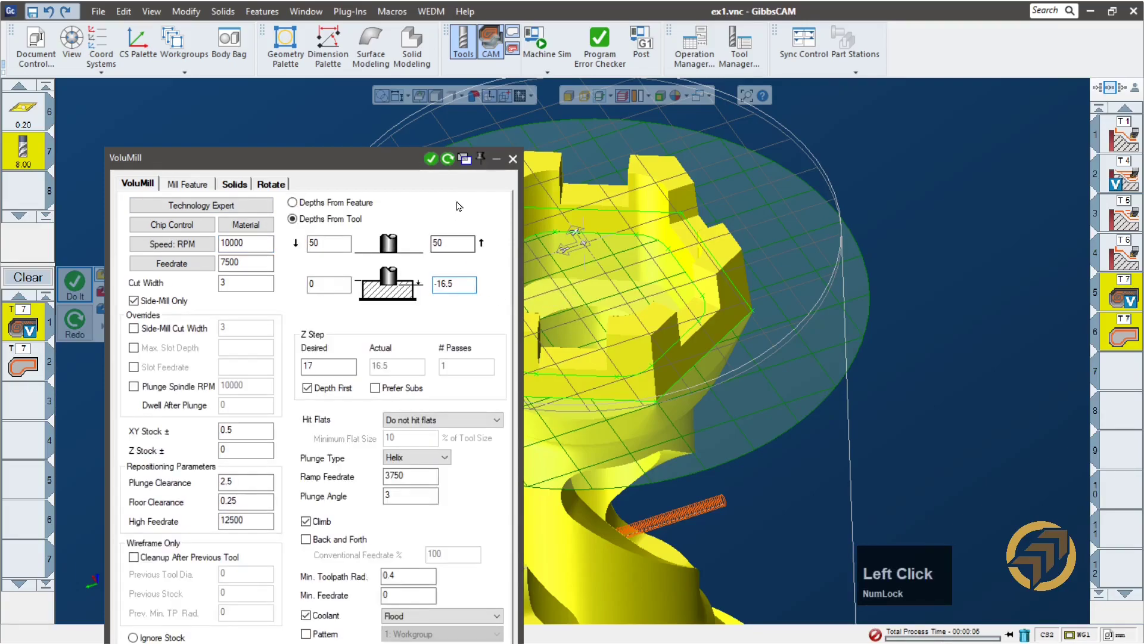
left_click(447, 159)
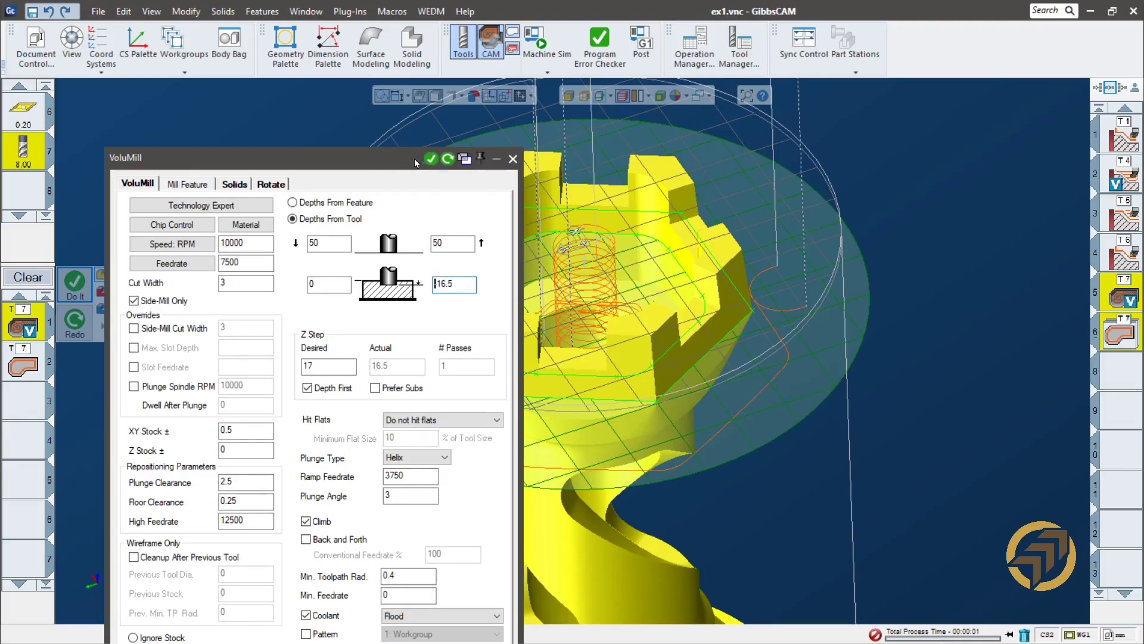
left_click(512, 159)
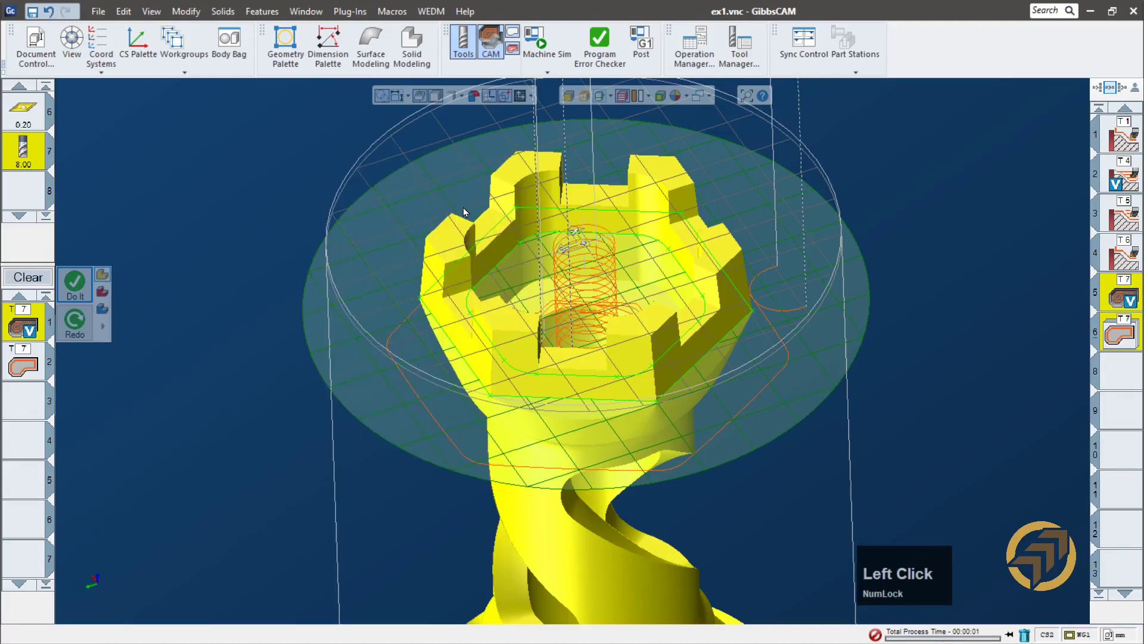
- Select the inner pocket outline again and regenerate the VoluMill and contour toolpaths from it
key("ctrl")
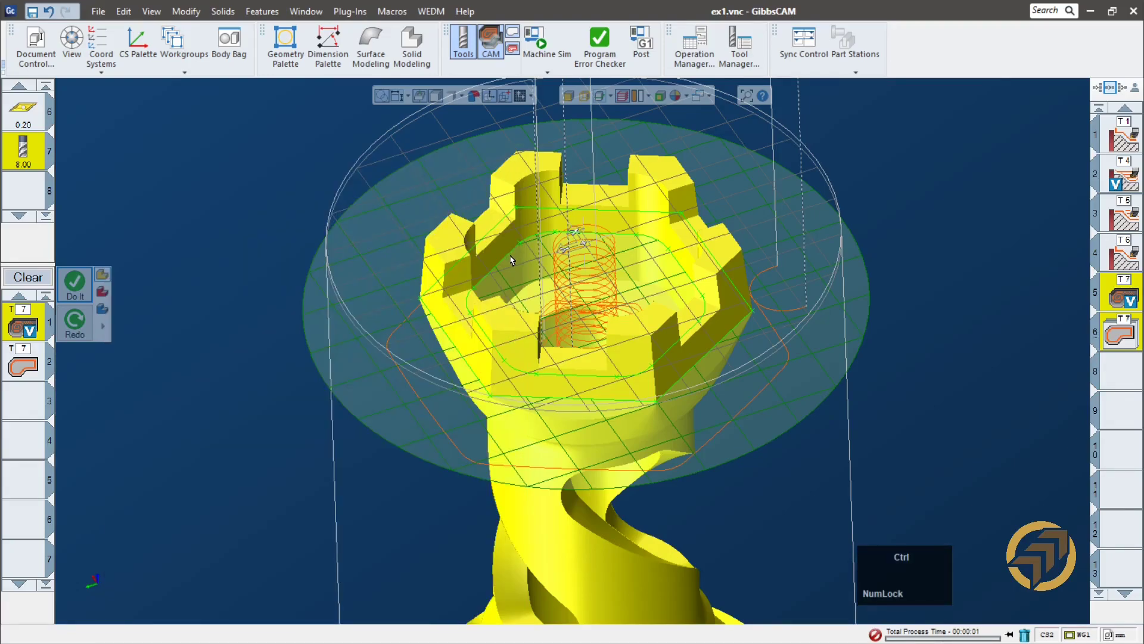
left_click(512, 259)
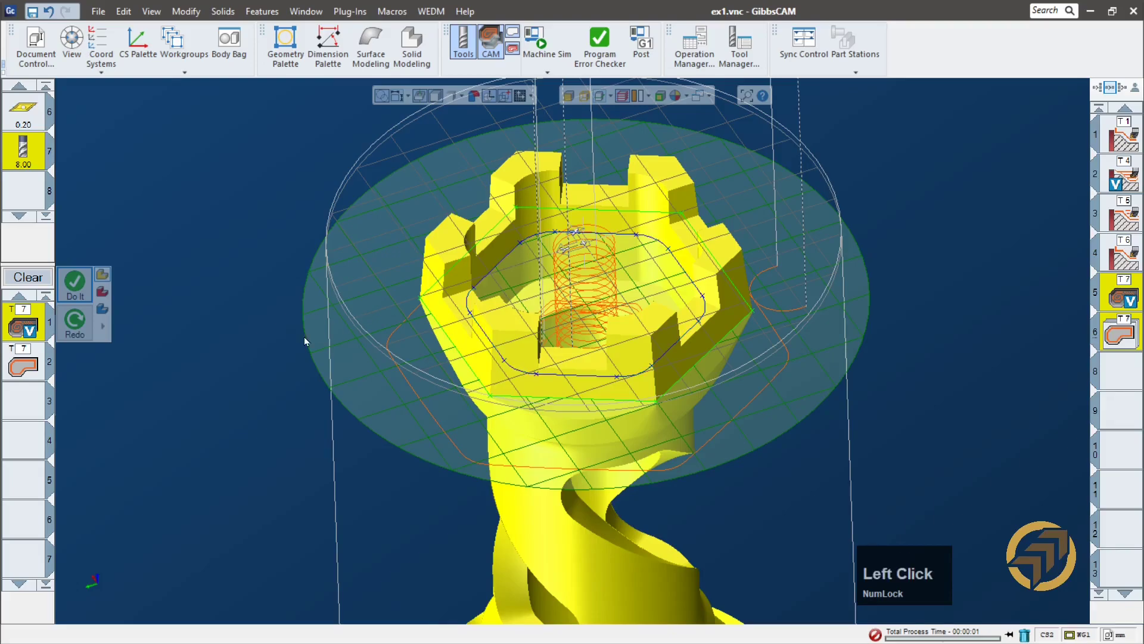
left_click(72, 332)
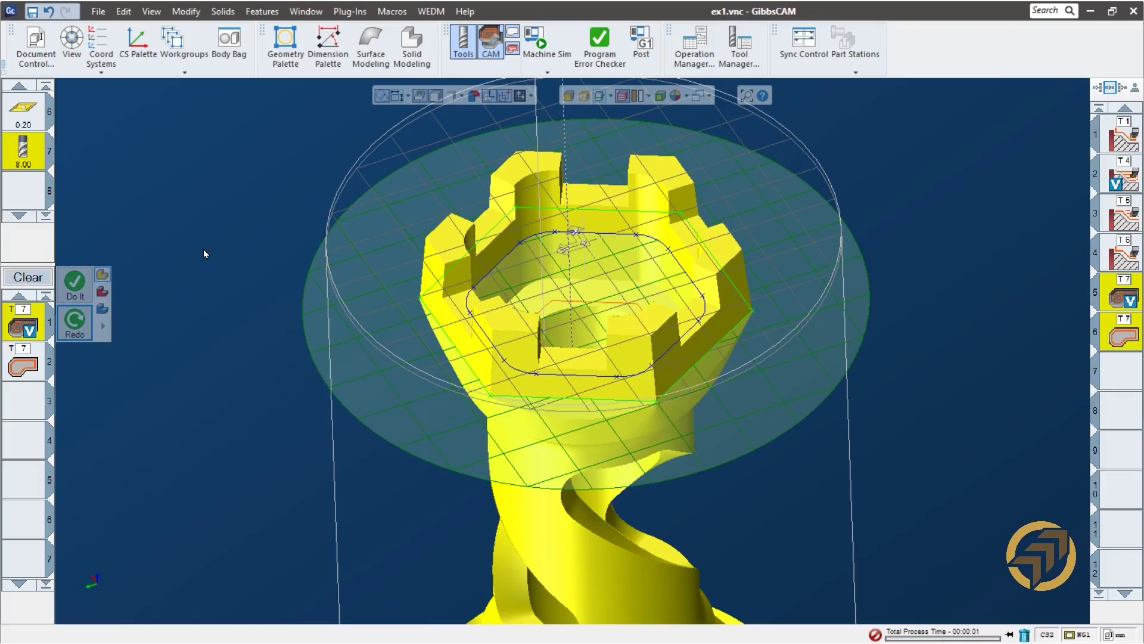
middle_click_drag(602, 238, 685, 332)
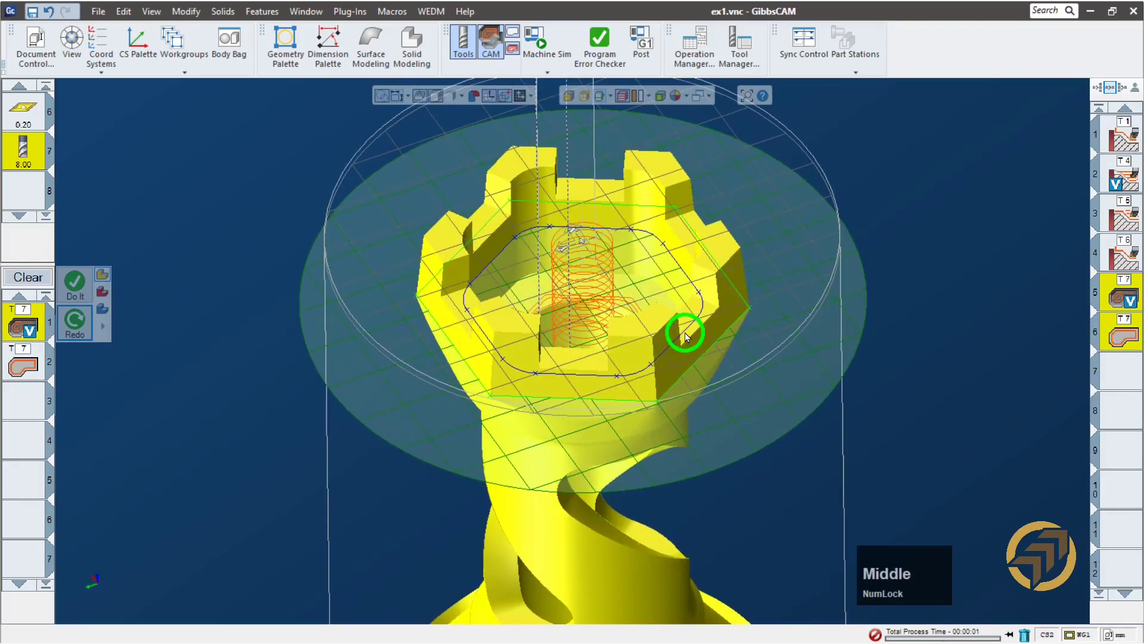
left_click(942, 238)
left_click(1139, 293)
left_click(1130, 325, "shift")
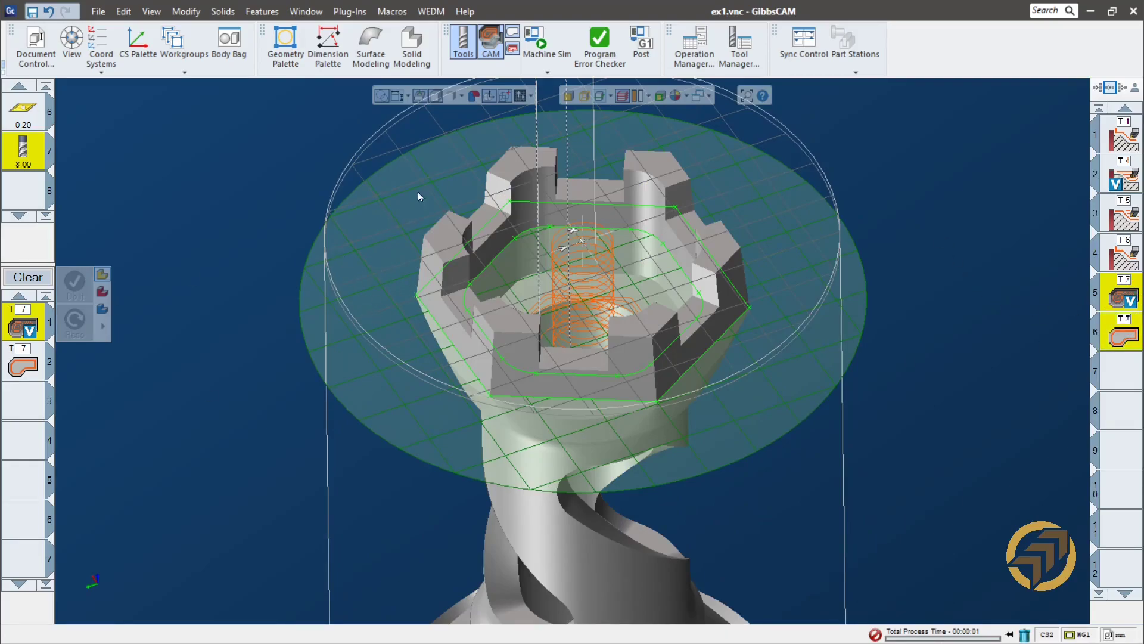
- Start the machine simulation from the beginning, skip to the tool 7 pocket milling, and play it at a slower speed
left_click(540, 41)
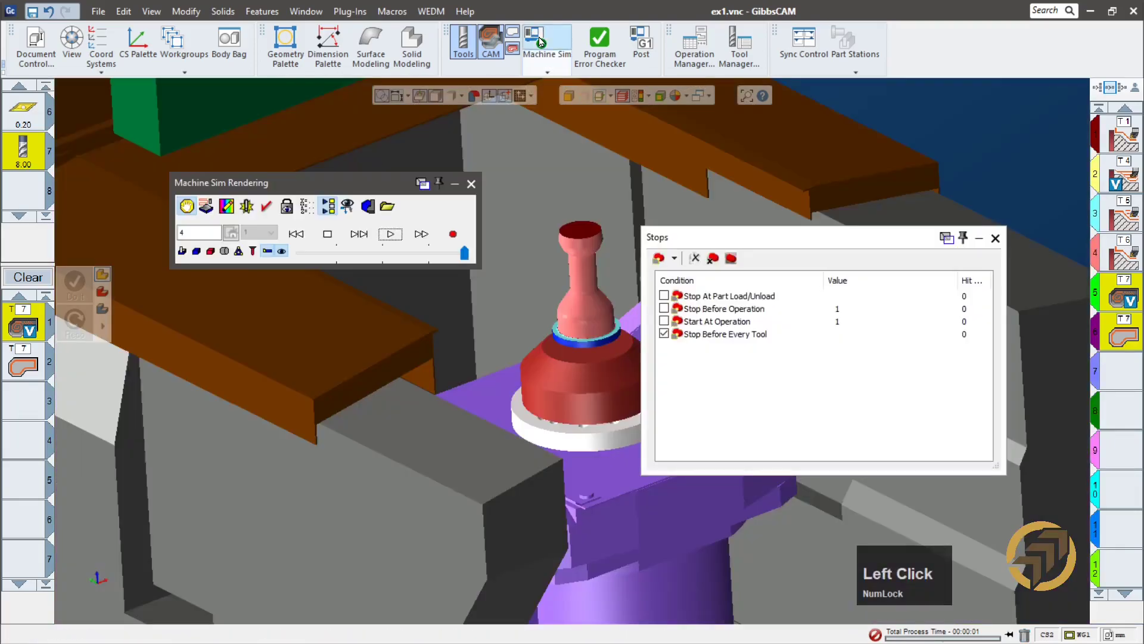
left_click(308, 237)
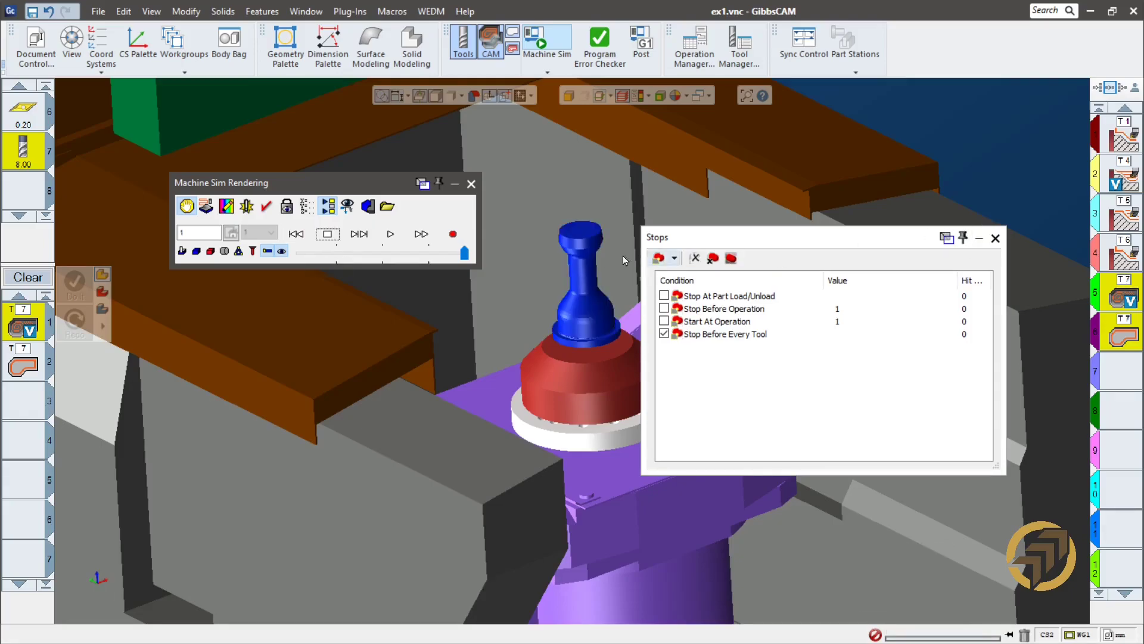
left_click(366, 236)
left_click_drag(465, 254, 357, 268)
left_click(391, 233)
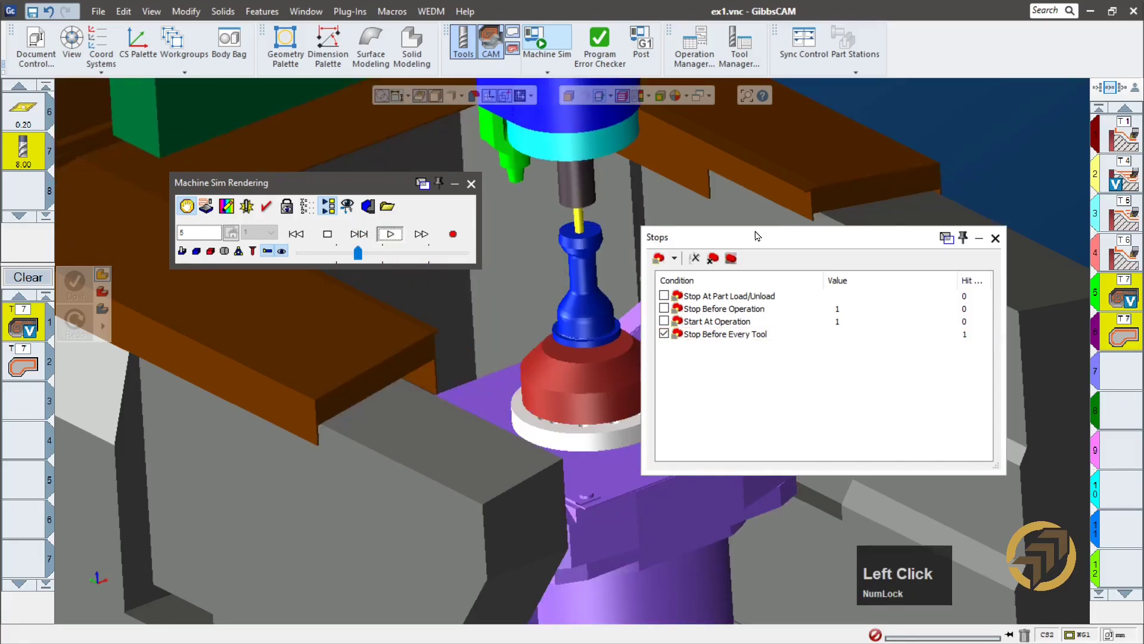
left_click(979, 240)
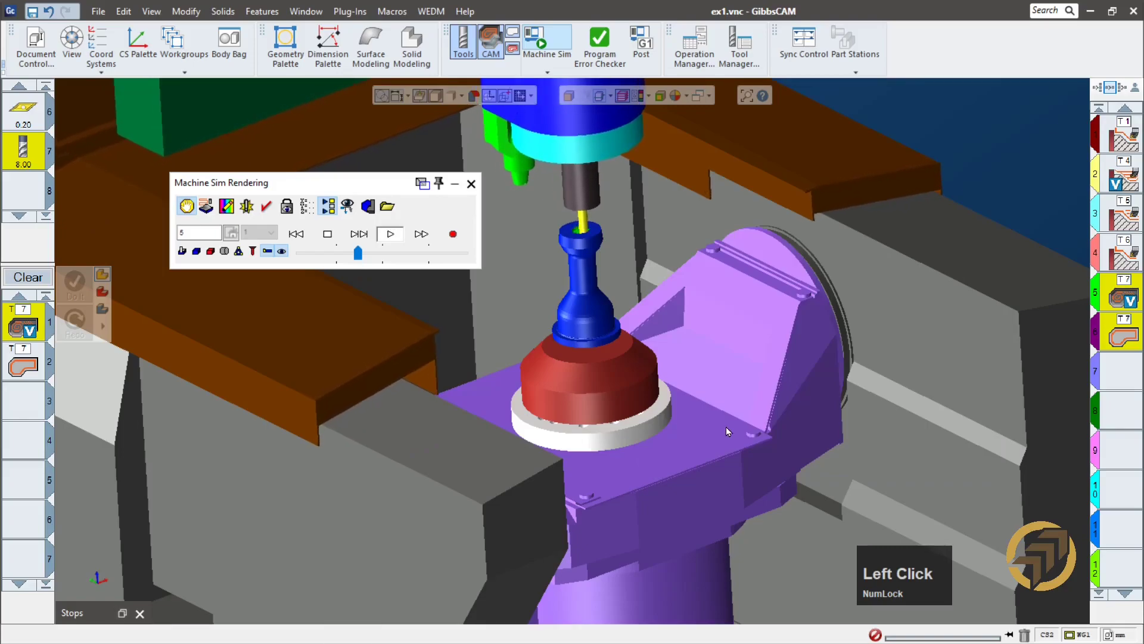
- Run the pocket milling simulation to its end, examine the walls and floor of the milled crown pocket, and close the simulation
left_click_drag(359, 255, 365, 256)
scroll(586, 196, "down", 4)
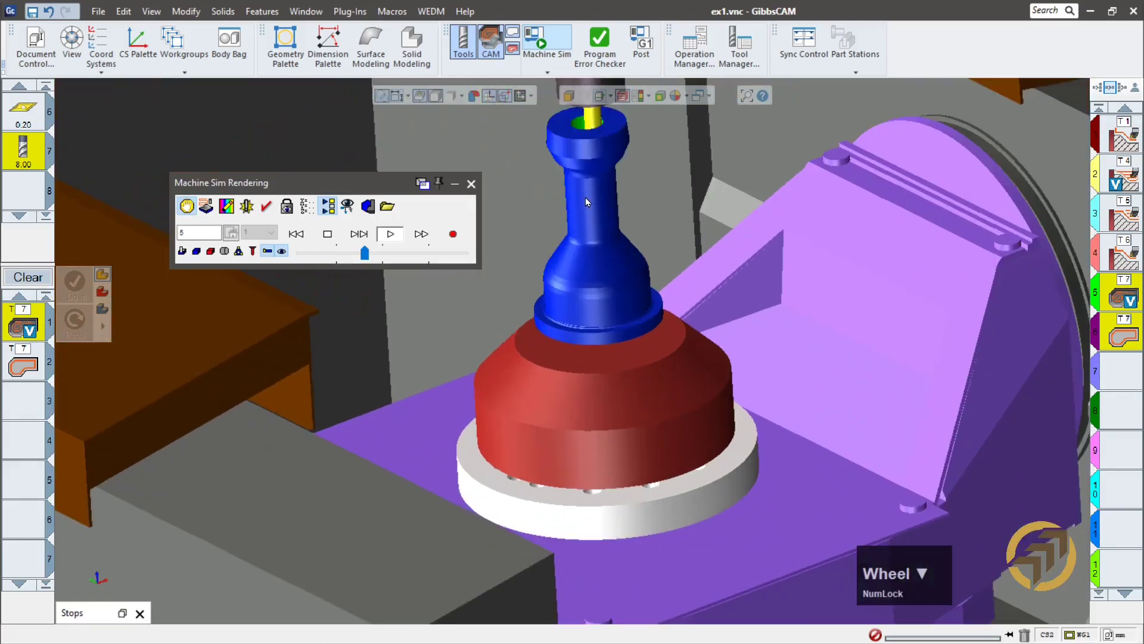
left_click(603, 493, "ctrl")
scroll(603, 447, "down", 4)
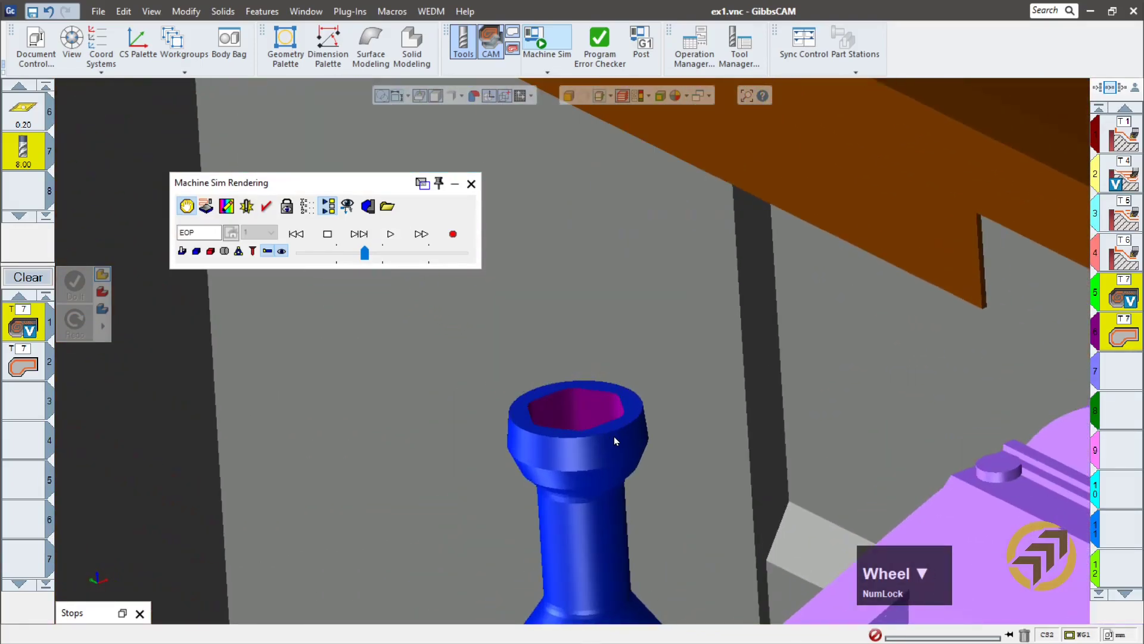
middle_click_drag(574, 396, 577, 641)
middle_click_drag(581, 357, 530, 272)
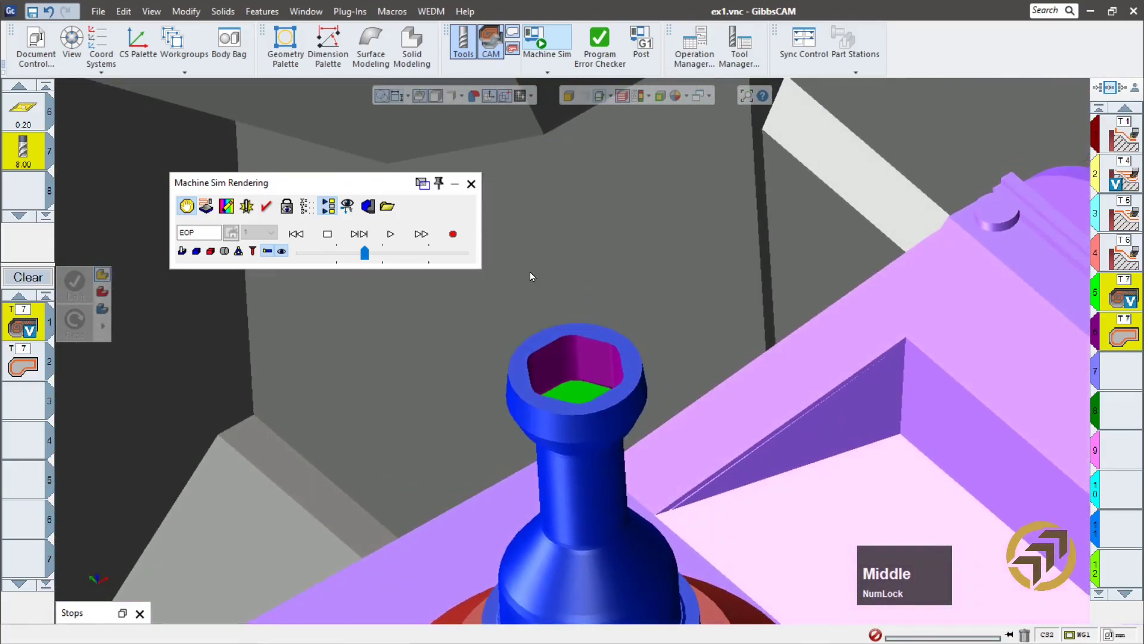
left_click(472, 186)
- Post-process only the selected tool 7 VoluMill and contour operations to ex1.NCF, with output in millimetres
middle_click_drag(893, 353, 894, 327)
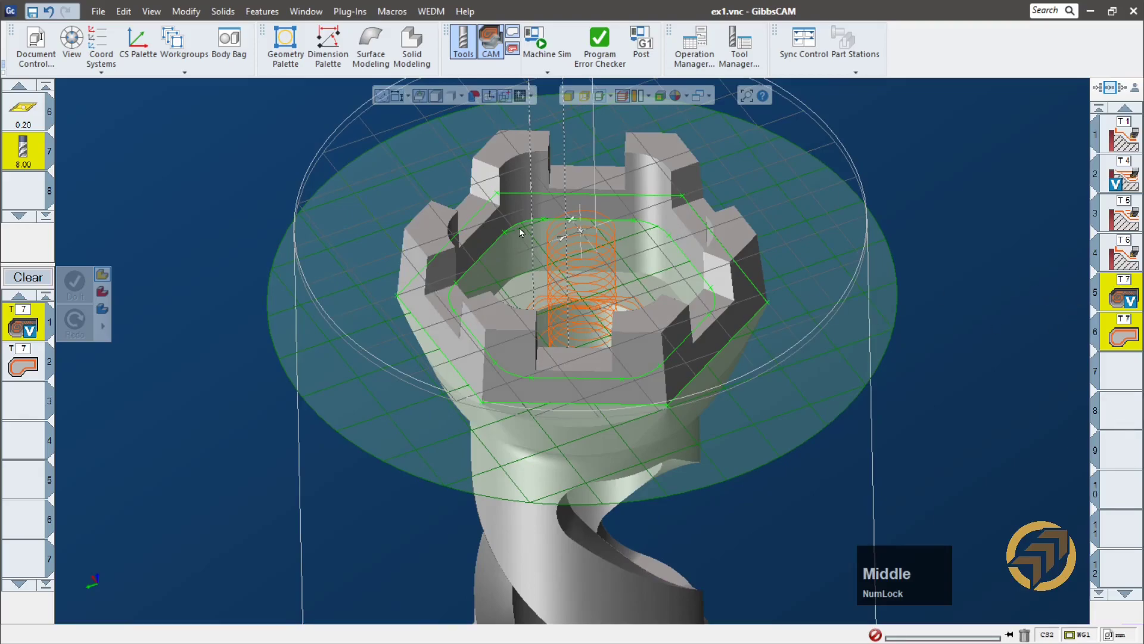
left_click(648, 48)
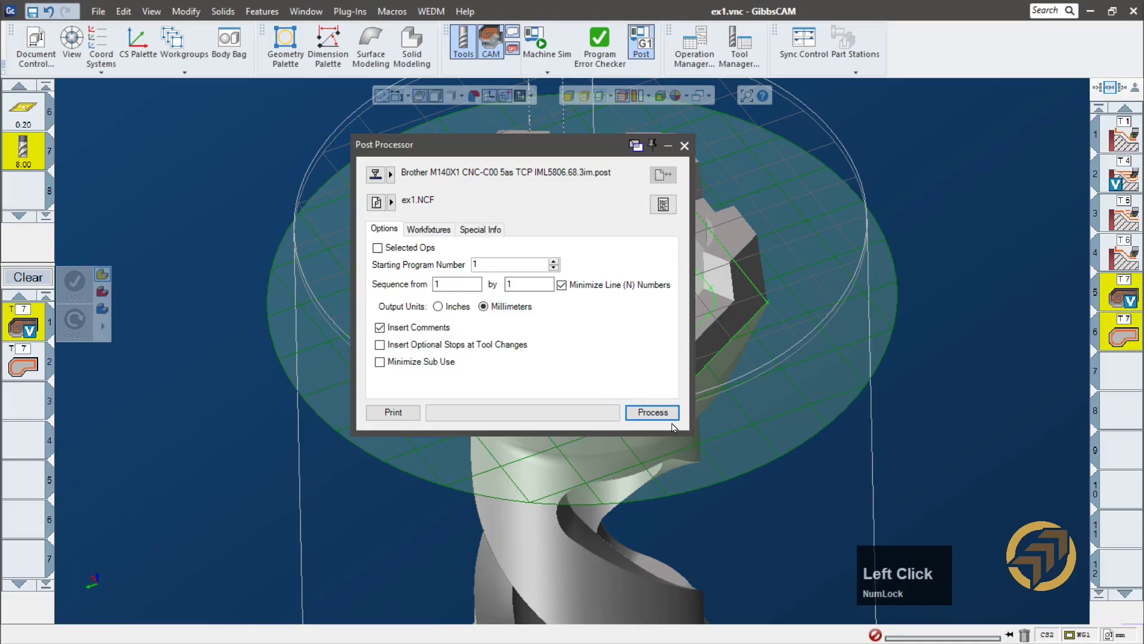
left_click(377, 247)
left_click(651, 412)
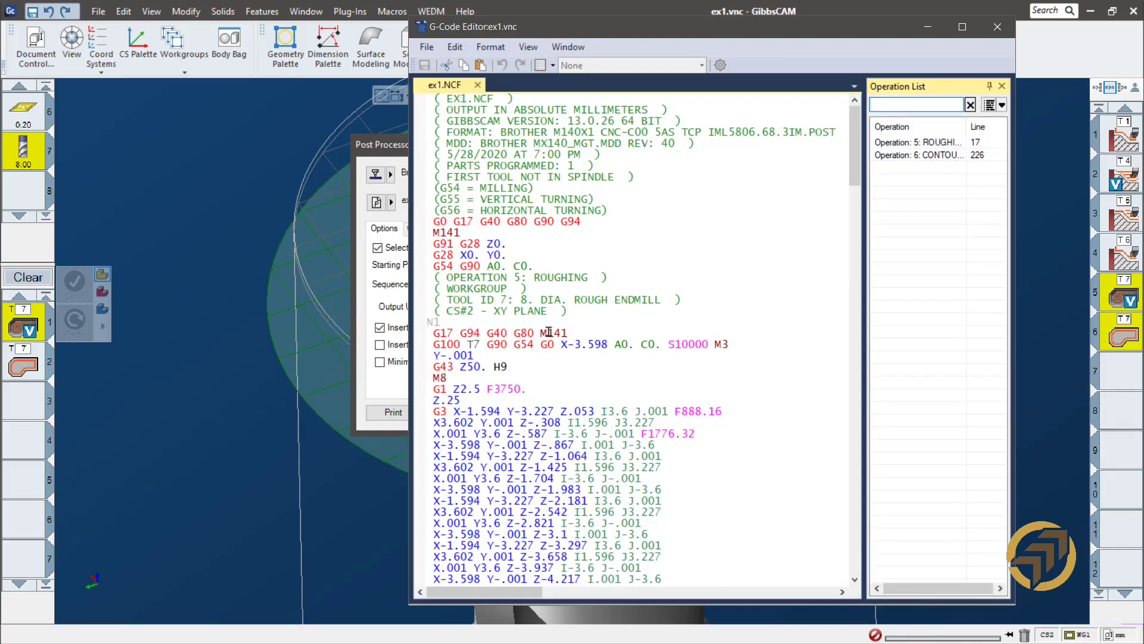
- Examine the tool 7 call line in the posted code, and close the G-code editor and the post processor
left_click_drag(556, 346, 473, 346)
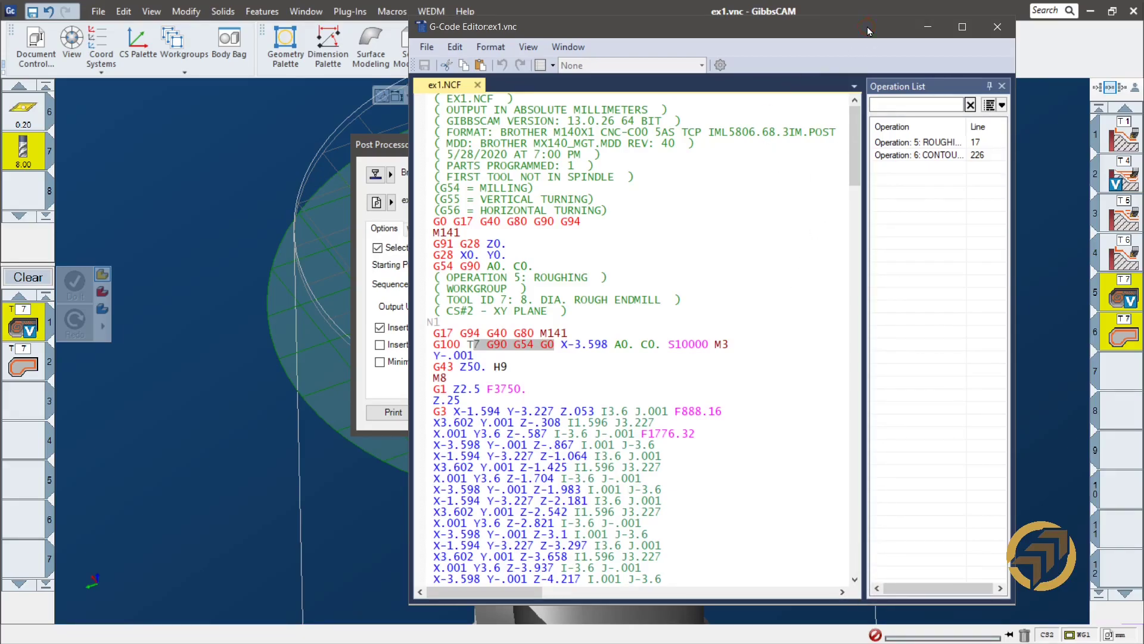
left_click_drag(869, 31, 808, 46)
left_click(944, 41)
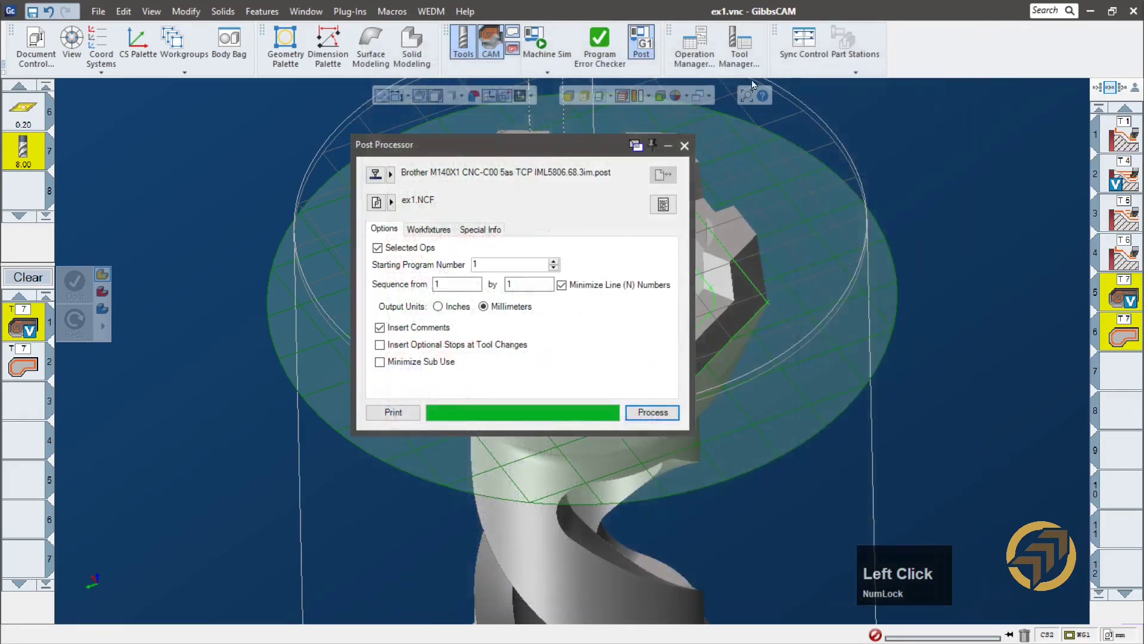
left_click(685, 146)
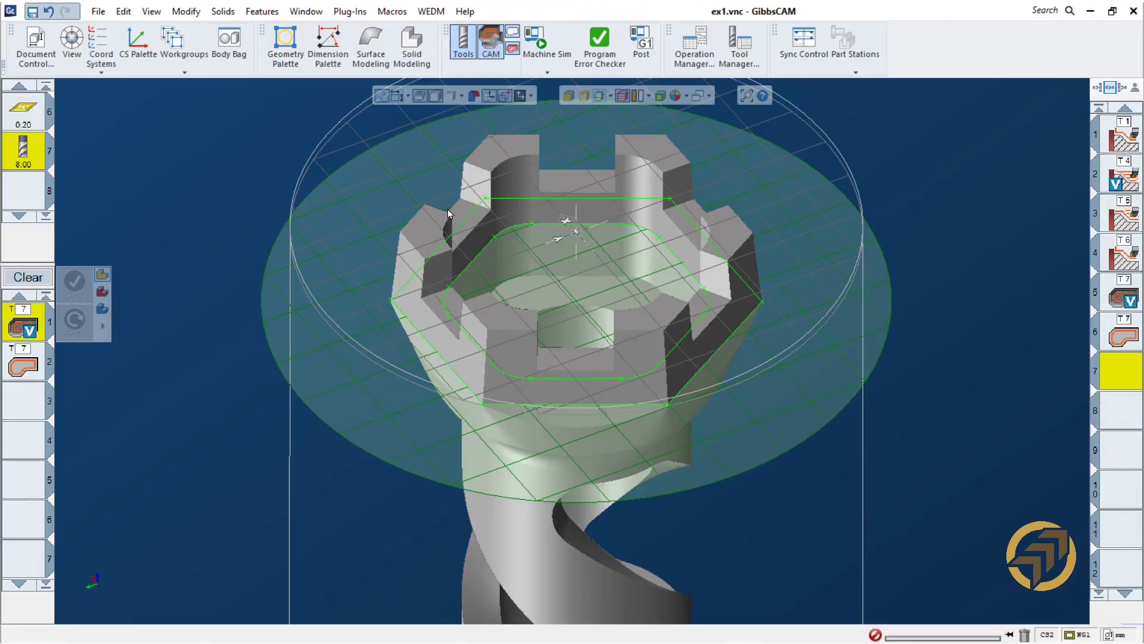
- Delete the VoluMill and contour processes from the process list and load the saved tool 7 contour process in their place
left_click(9, 332)
left_click(24, 365, "ctrl")
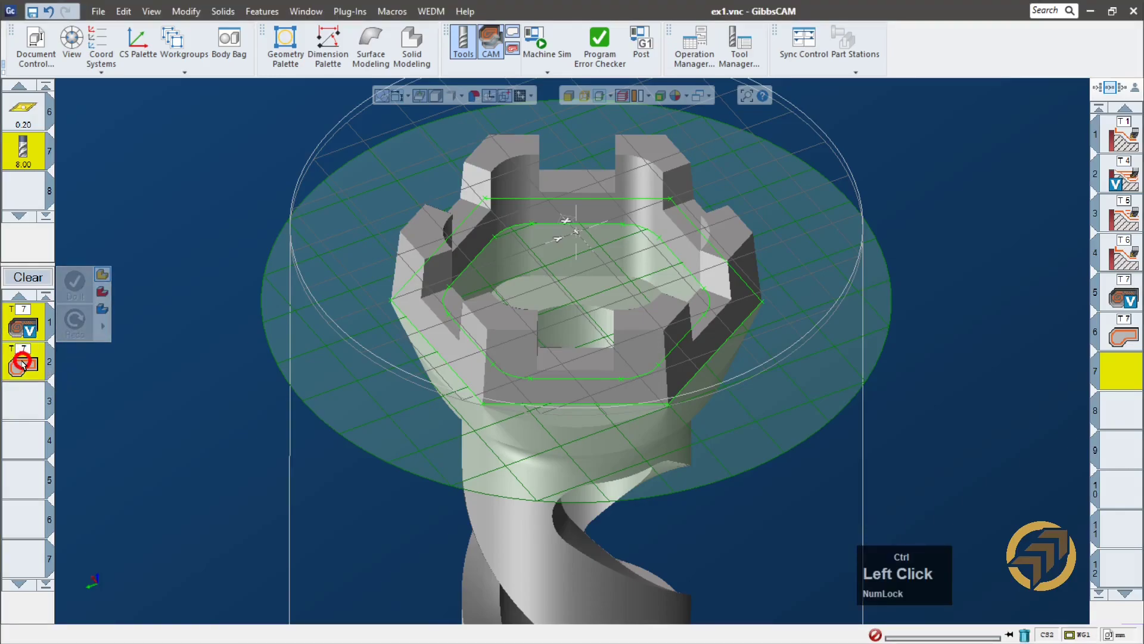
key("Delete")
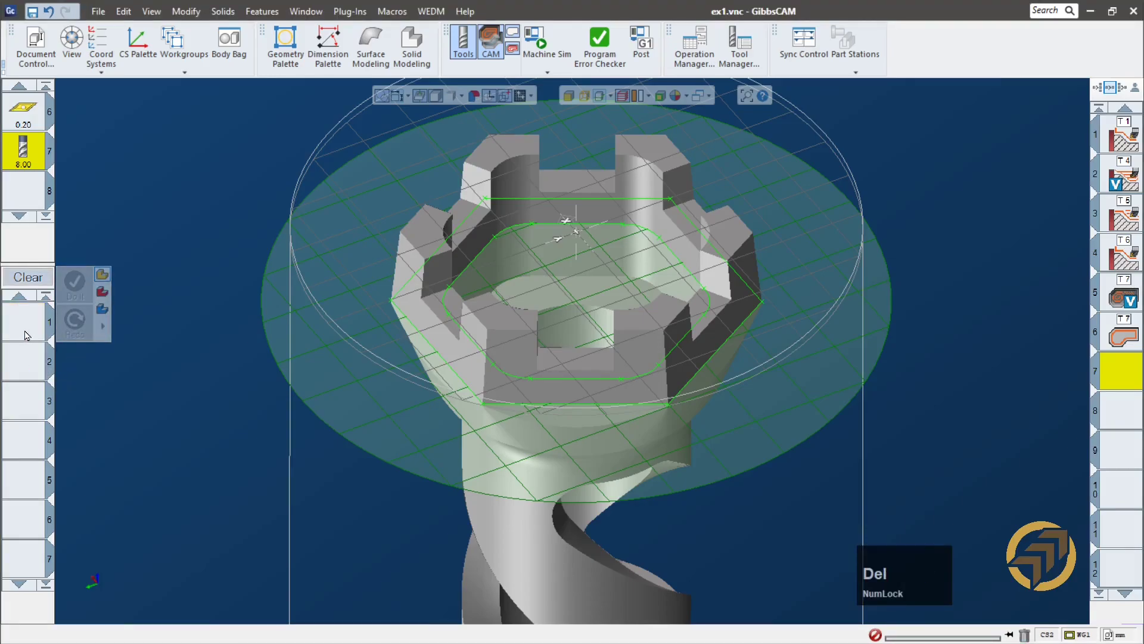
right_click(25, 335)
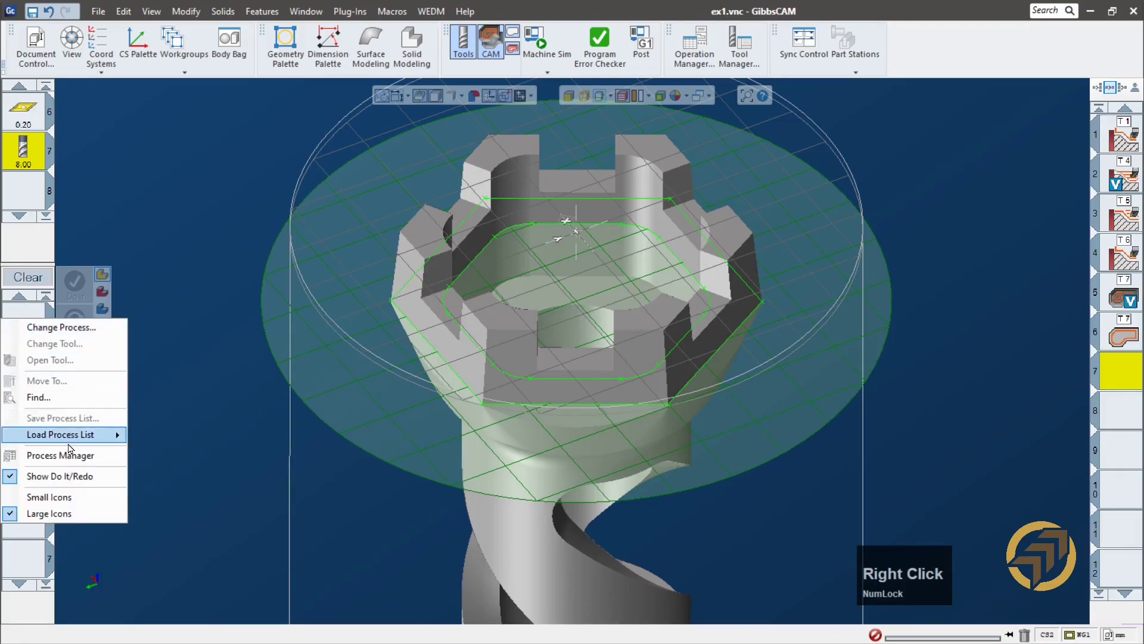
left_click(84, 440)
left_click(192, 519)
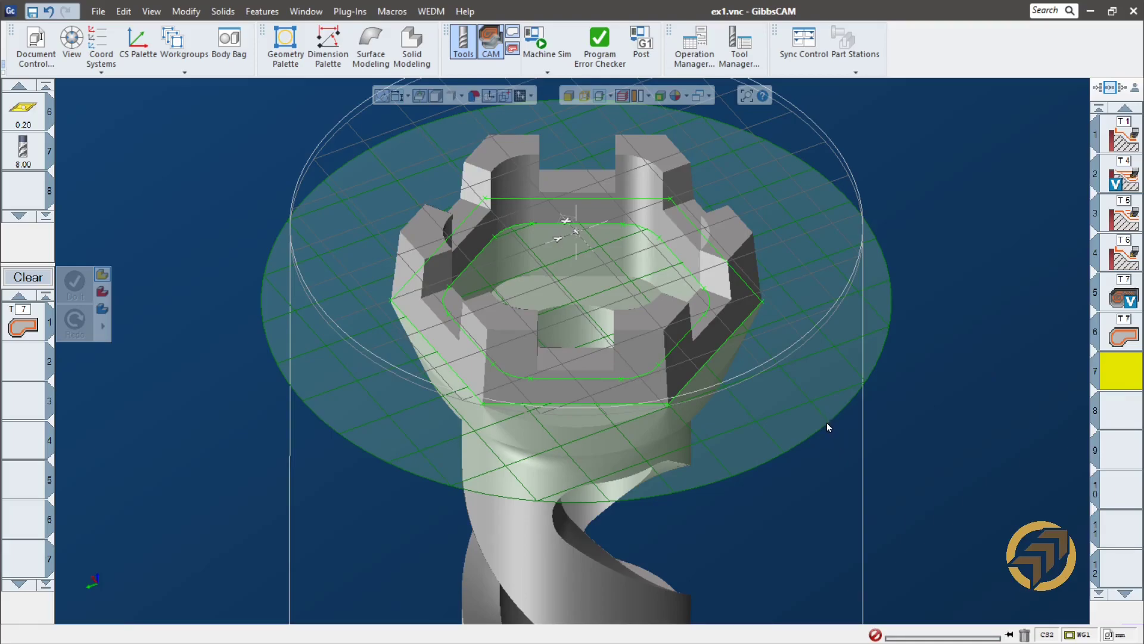
- Select the side edge of one crown merlon as cut geometry and extend its start and end points past the crown on both sides
left_click_drag(827, 425, 825, 381)
middle_click_drag(645, 463, 543, 191)
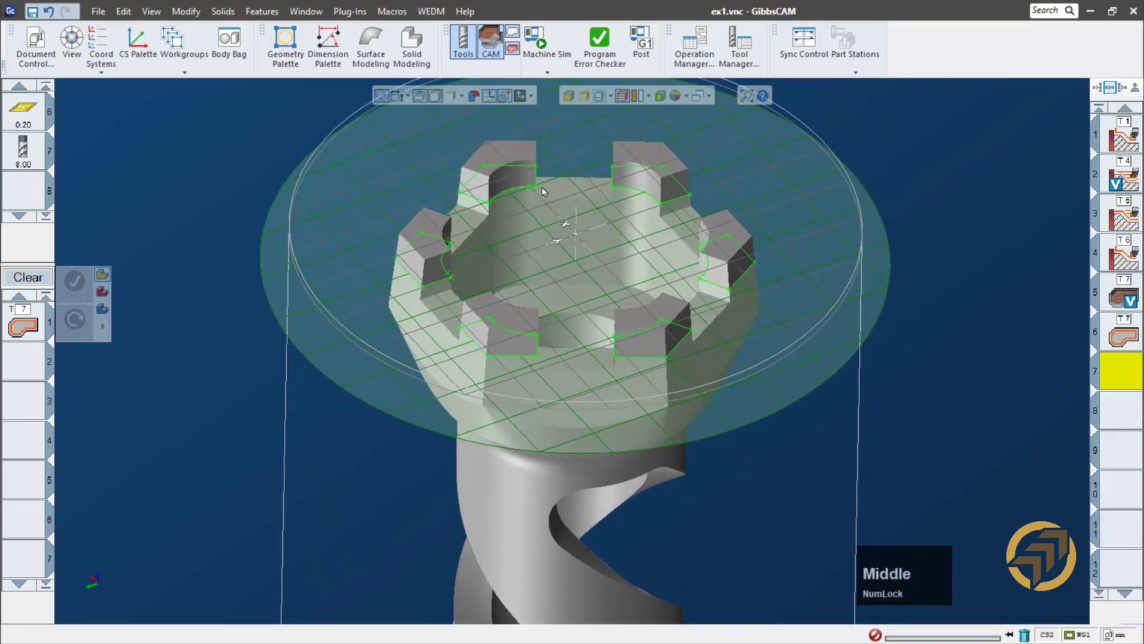
left_click(469, 197)
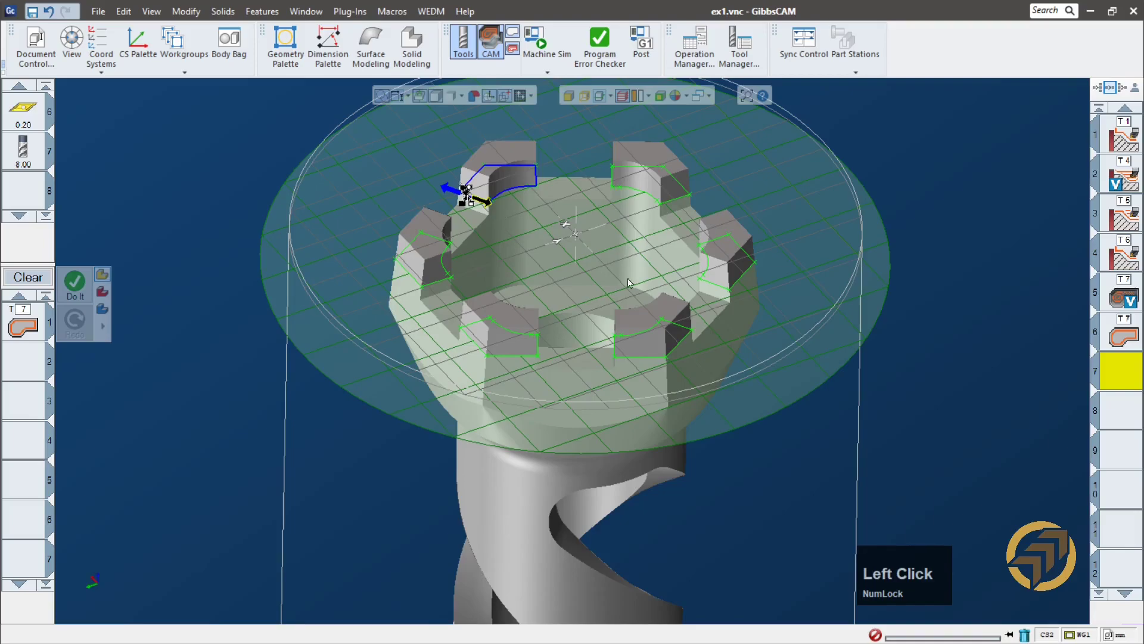
left_click(715, 287)
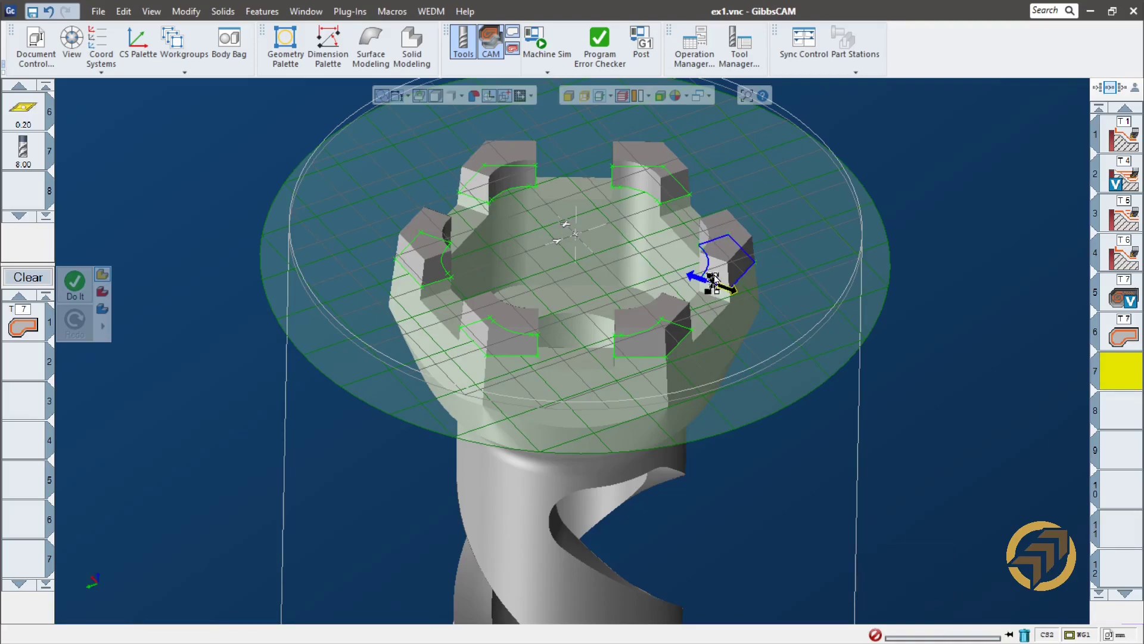
mouse_move(717, 274)
left_mouse_down()
mouse_move(785, 315)
mouse_move(815, 316)
left_mouse_up()
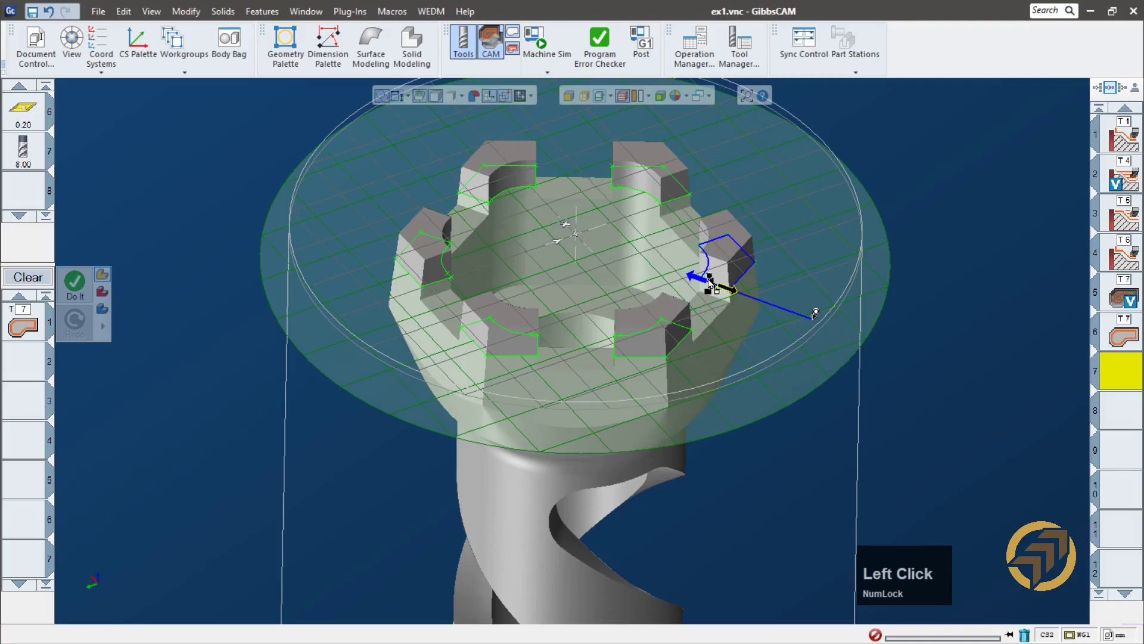
mouse_move(710, 284)
left_mouse_down()
mouse_move(460, 215)
mouse_move(368, 155)
left_mouse_up()
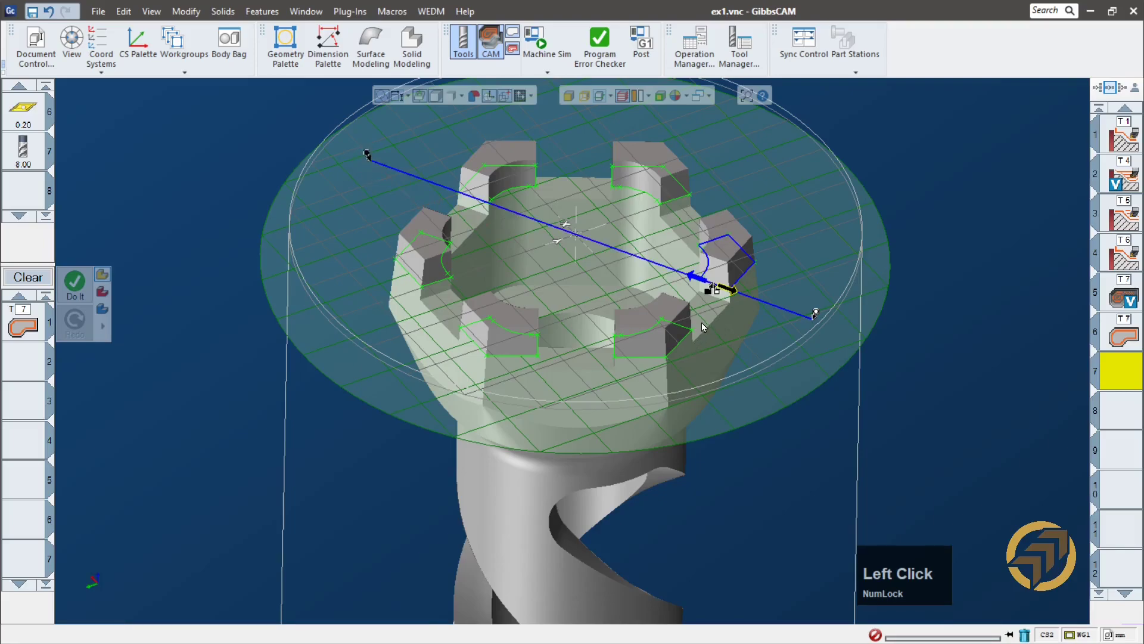
right_click(813, 311)
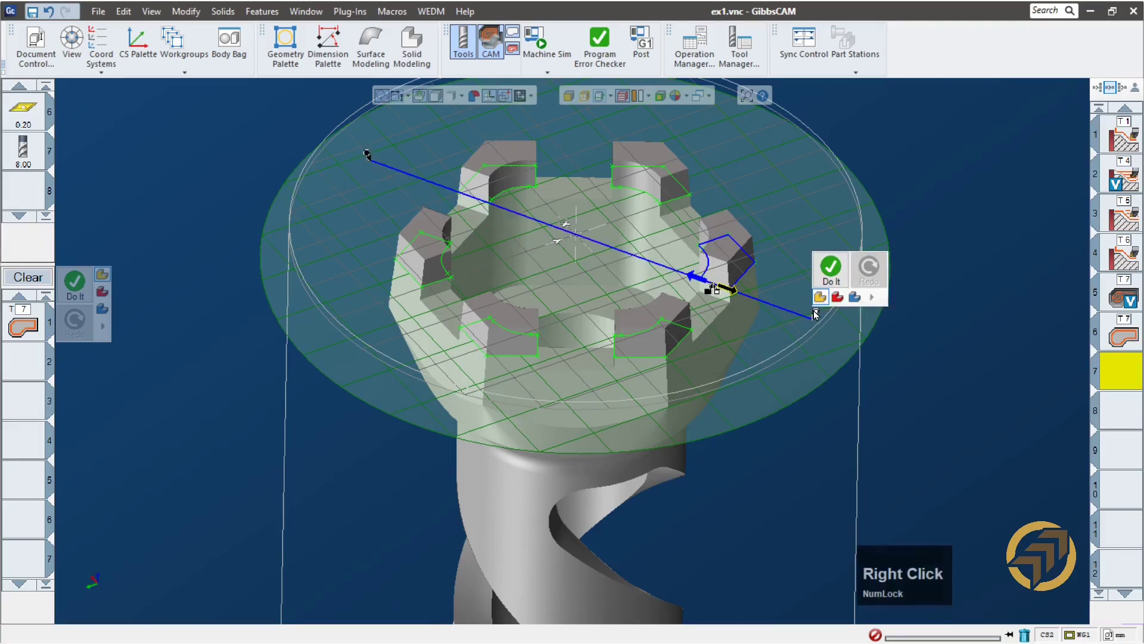
left_click(856, 321)
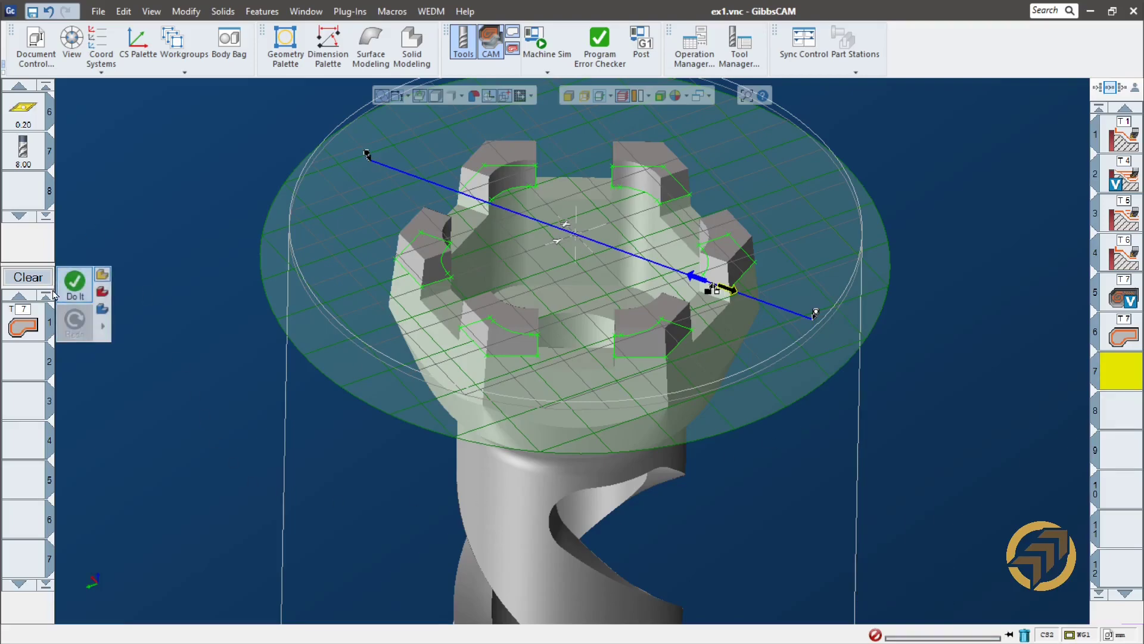
- Open the loaded contour process, review its rotation settings, and pick the slot floor between the merlons as final depth, -5.135
left_click(30, 316)
double_click(30, 315)
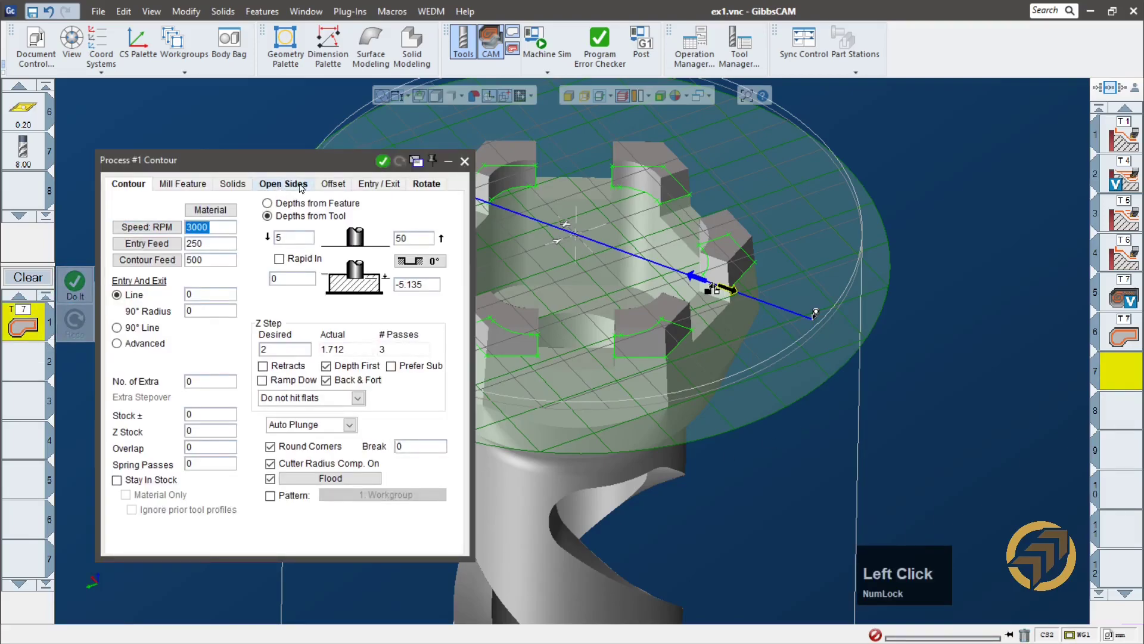
left_click(436, 183)
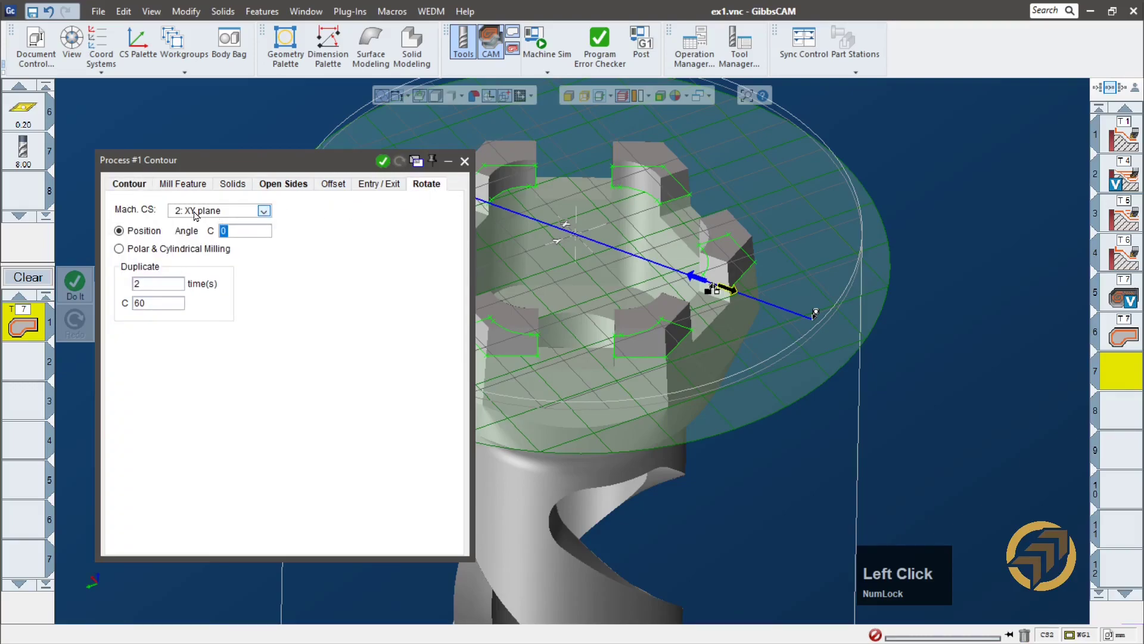
left_click(129, 185)
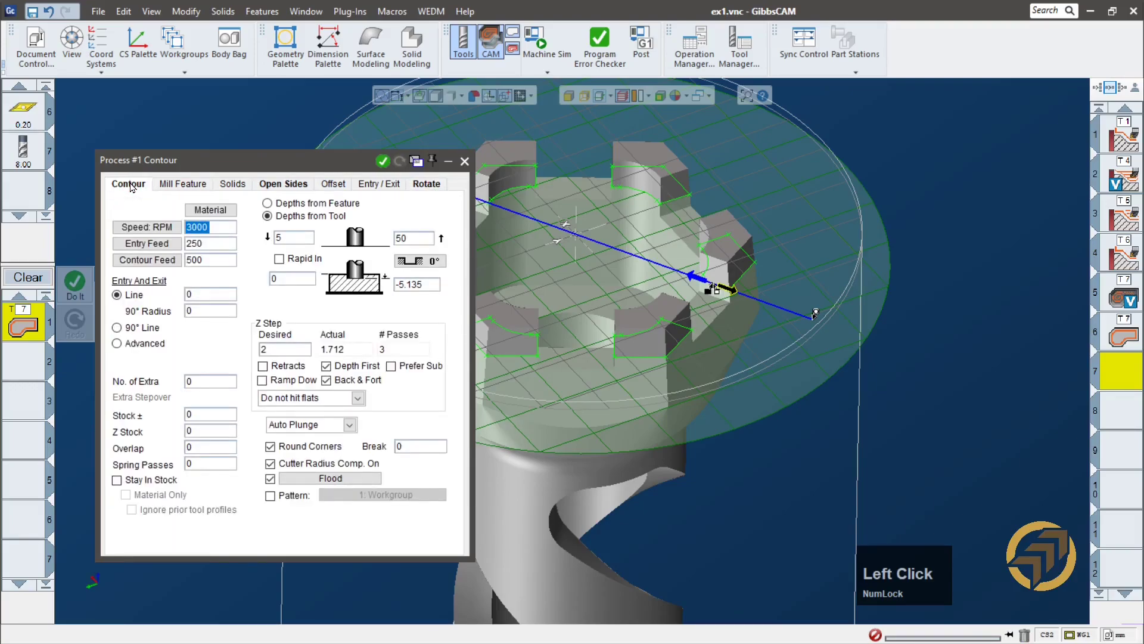
left_click(348, 289)
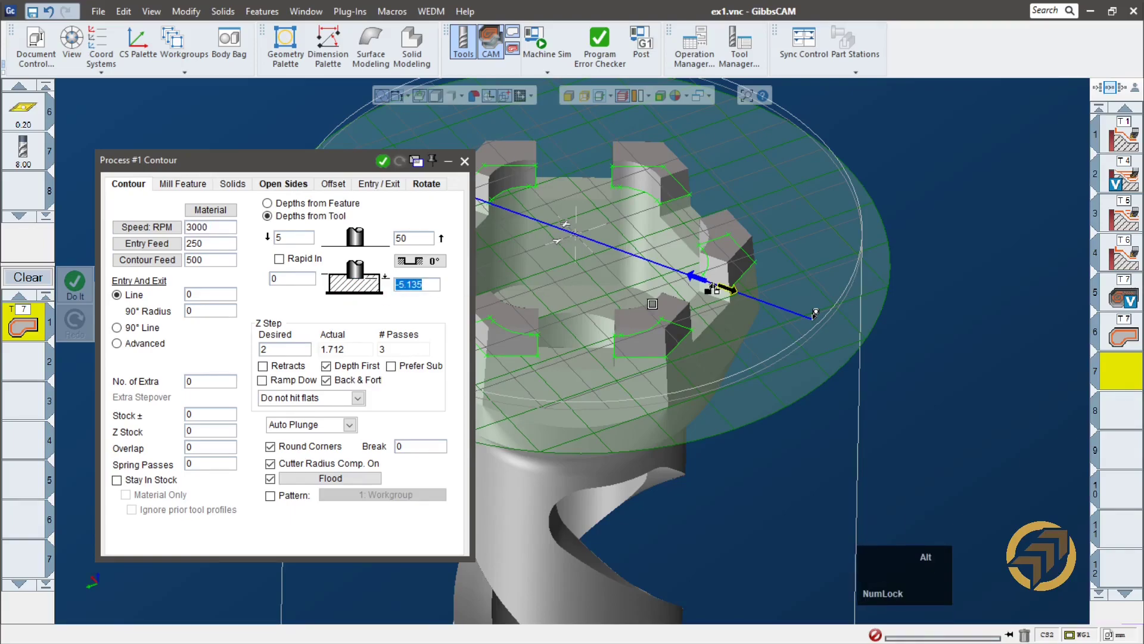
left_click(711, 314, "alt")
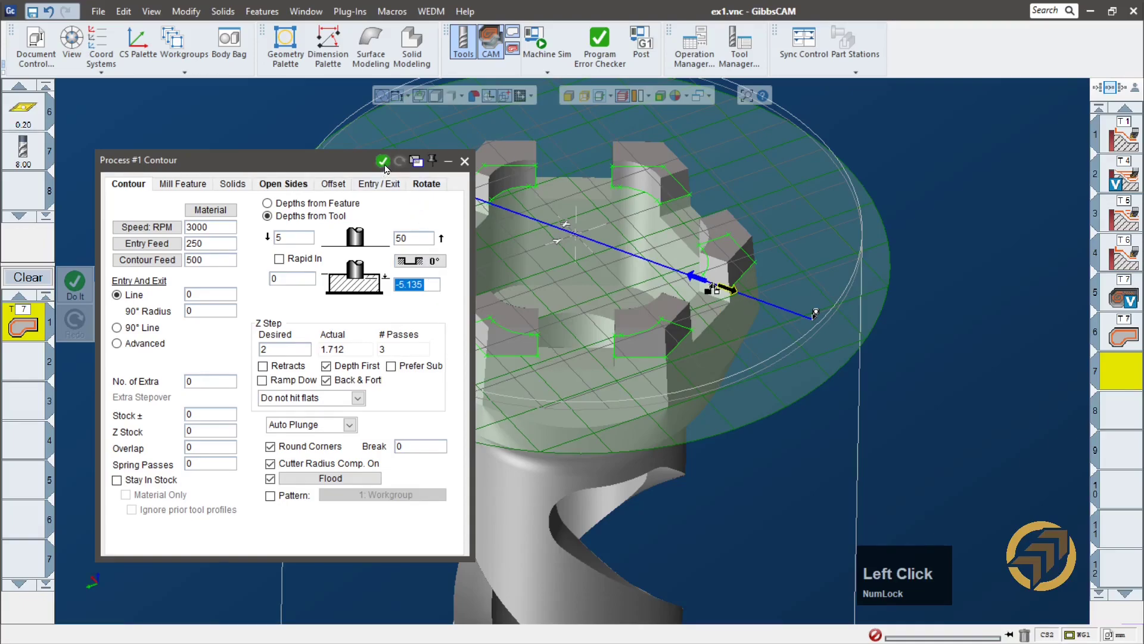
- Set the contour process's rotary duplicates to 0, generate the single slot toolpath, and inspect it across the crown
left_click_drag(287, 169, 318, 224)
left_click(405, 164)
double_click(172, 340)
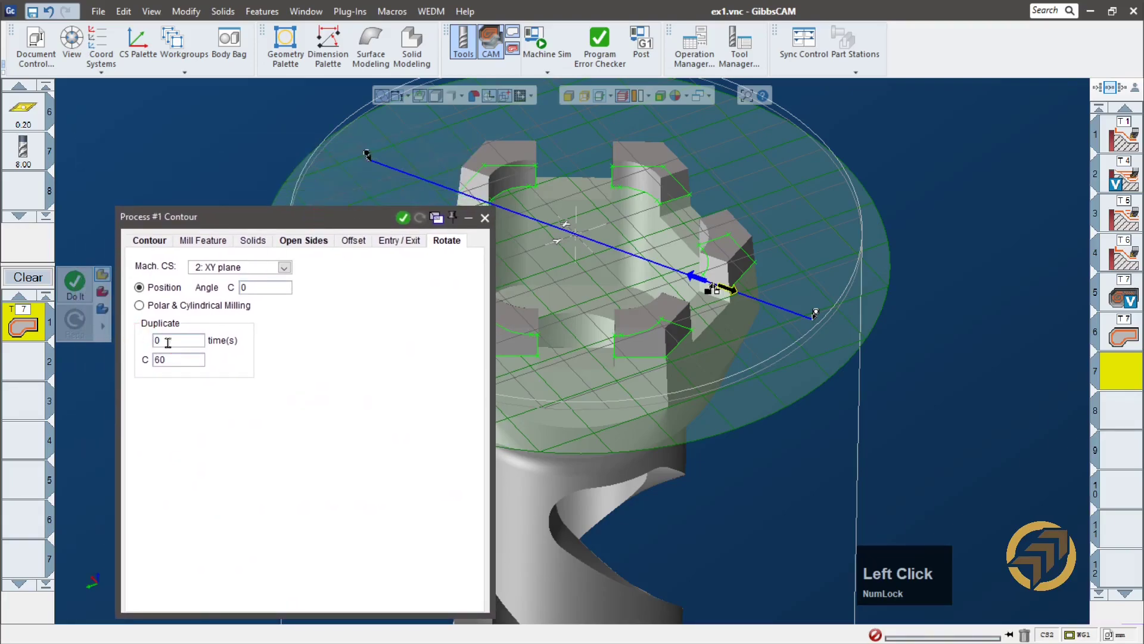
left_click(403, 218)
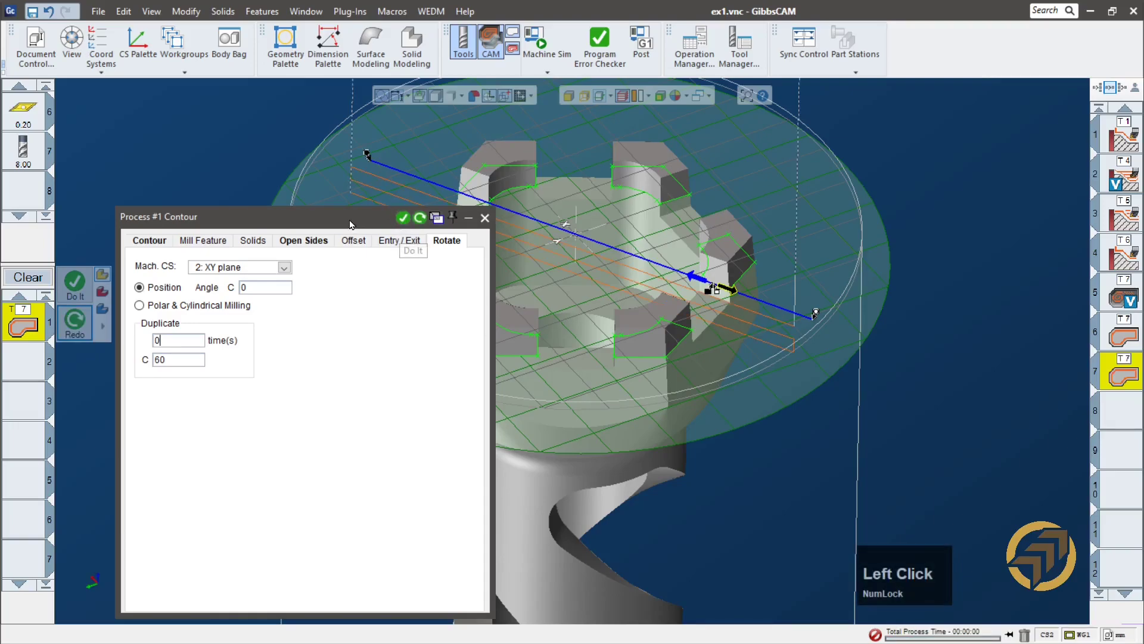
left_click_drag(343, 223, 415, 327)
middle_click(765, 307)
middle_click_drag(765, 307, 694, 313)
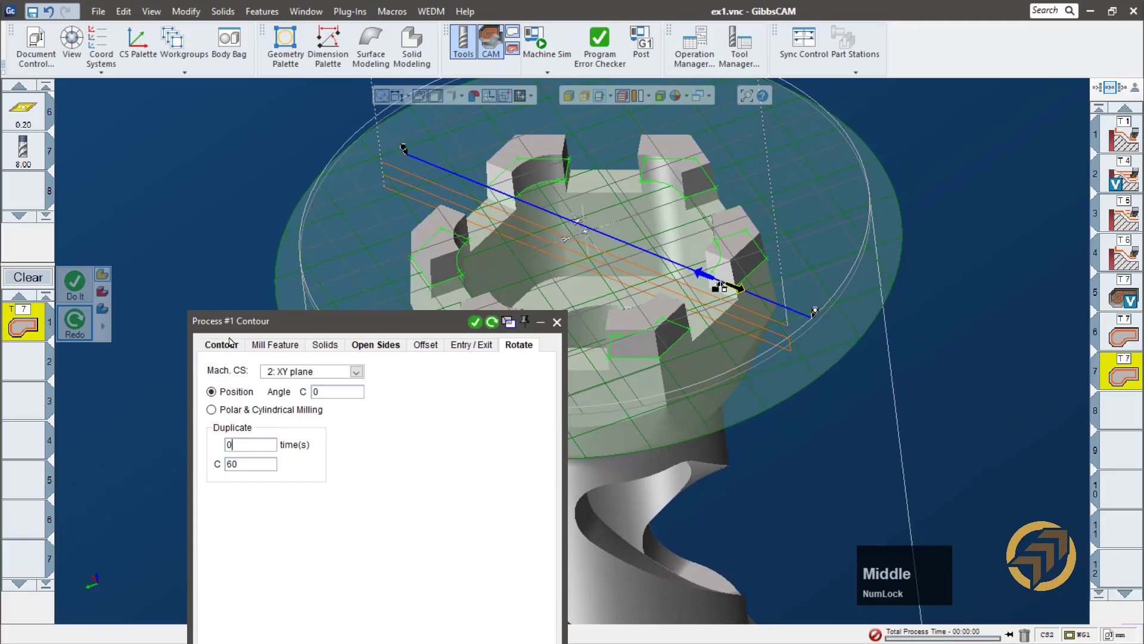
- Duplicate the slot contour 2 times at C 60, regenerate the operation, inspect the rotated passes, and close the process
left_click_drag(362, 316, 275, 191)
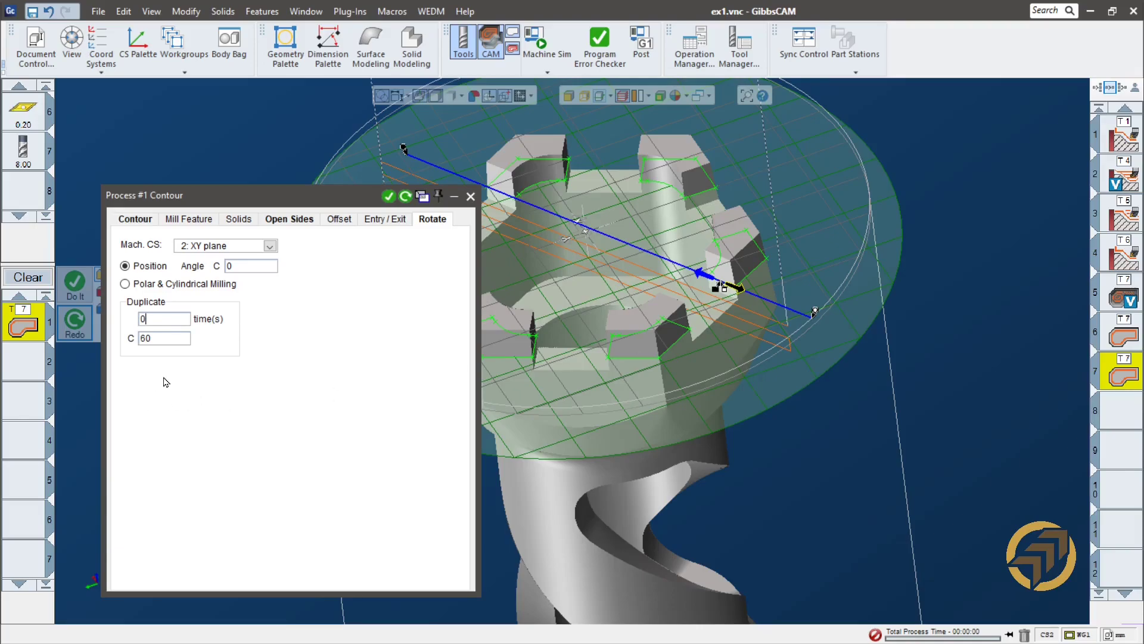
left_click(161, 320)
type("2")
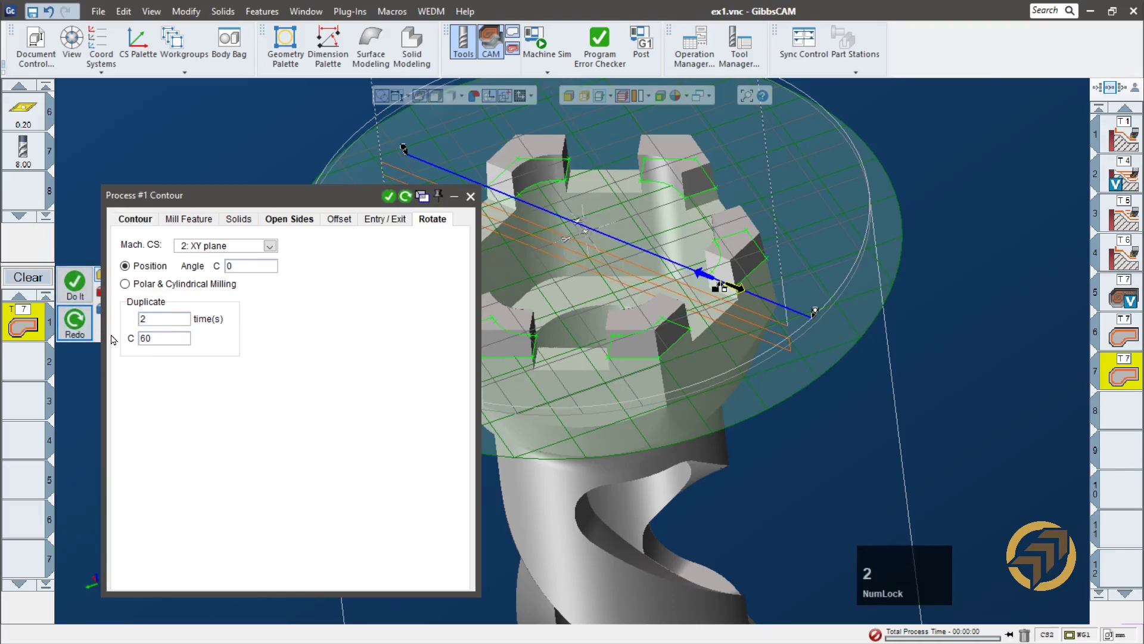
left_click(403, 201)
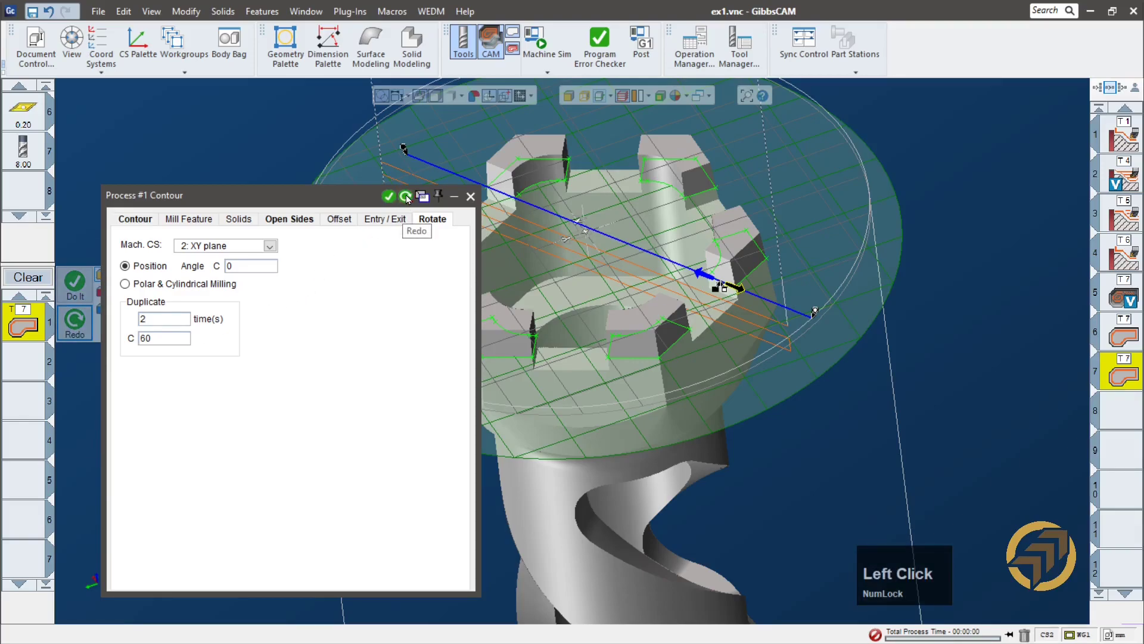
middle_click_drag(625, 427, 682, 338)
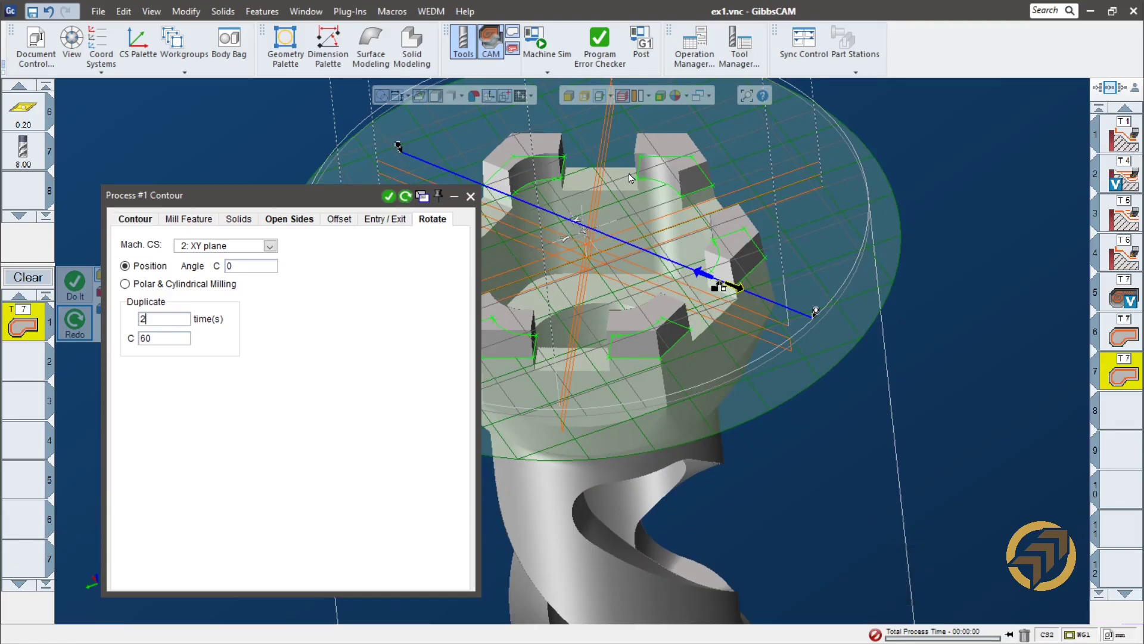
left_click(470, 197)
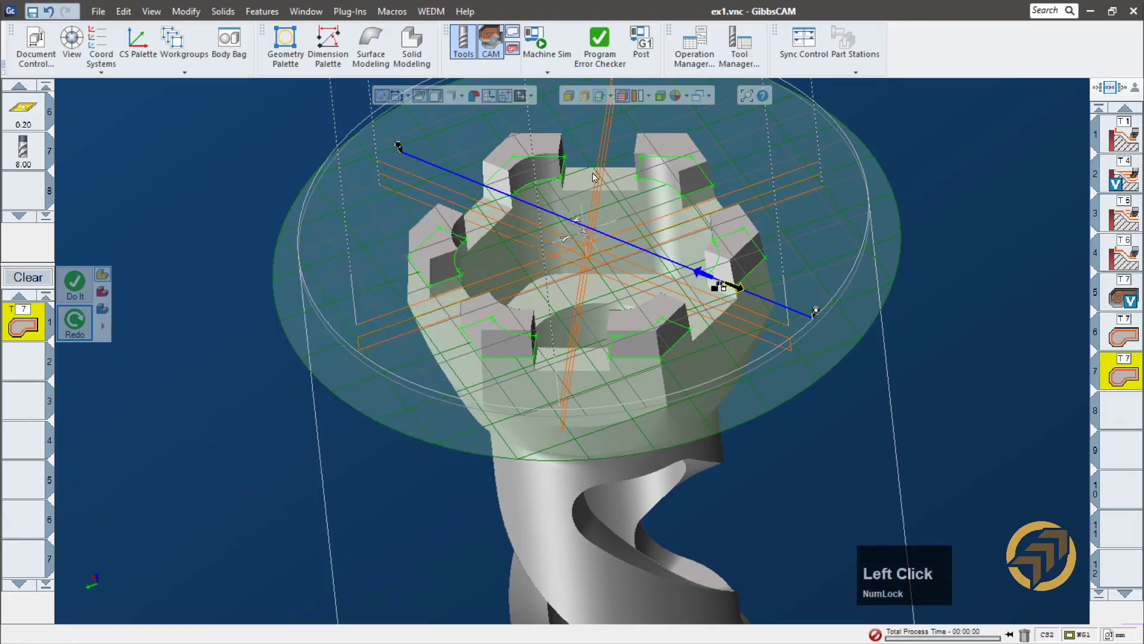
middle_click_drag(743, 363, 841, 337)
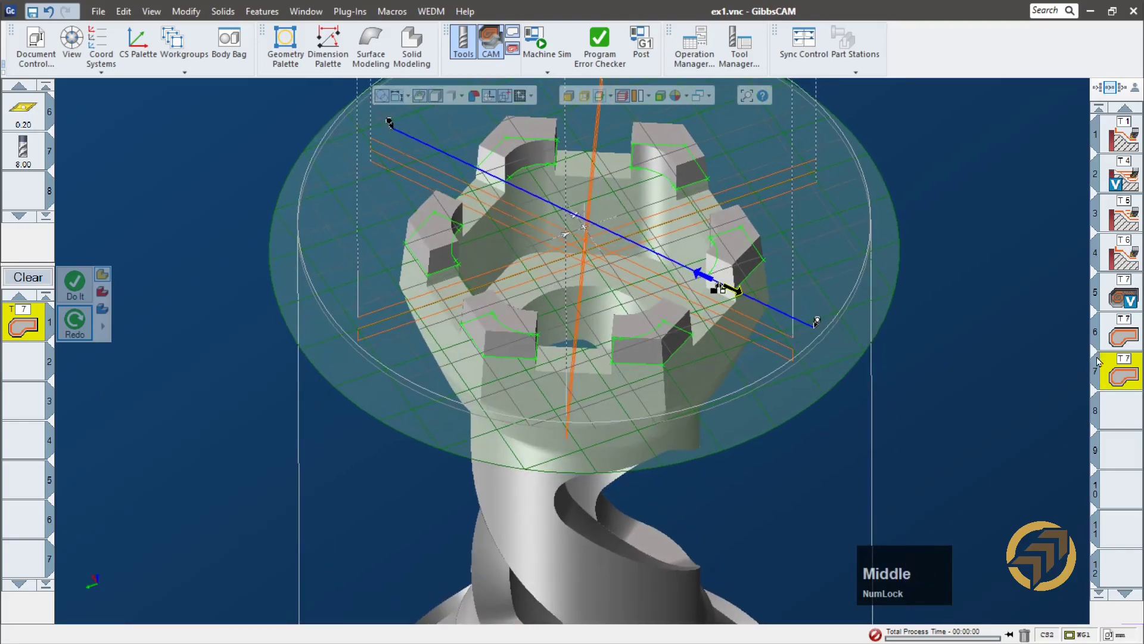
- Start the machine simulation, minimize the stops list, skip ahead to the new slot contour operation, and play it
left_click(1125, 380)
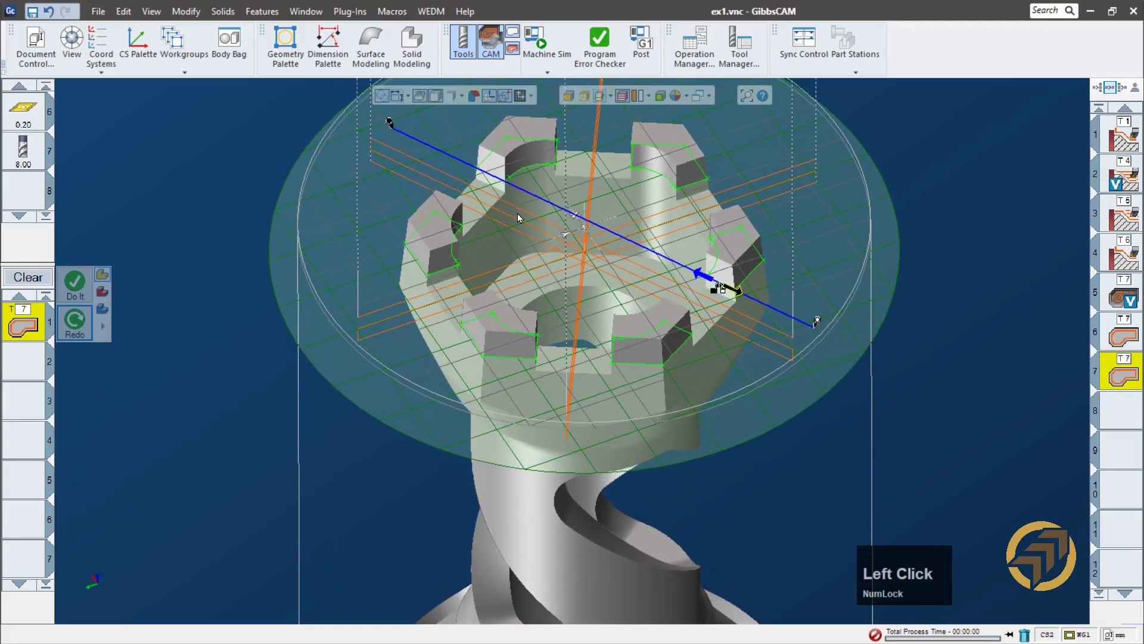
left_click(544, 47)
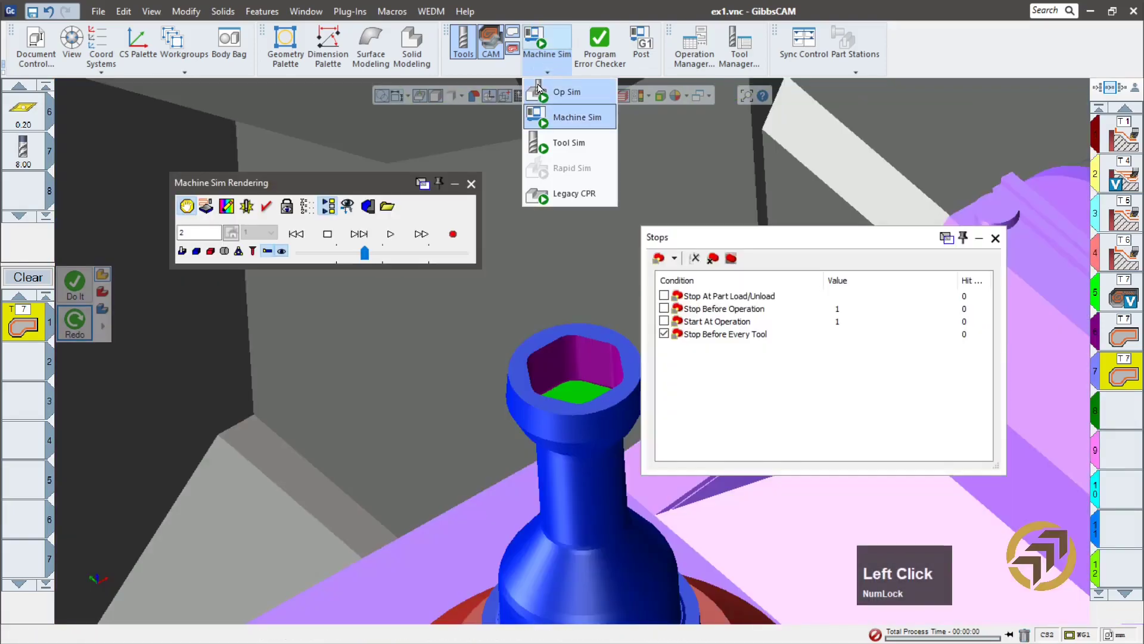
left_click(980, 238)
left_click(362, 235)
left_click(360, 234)
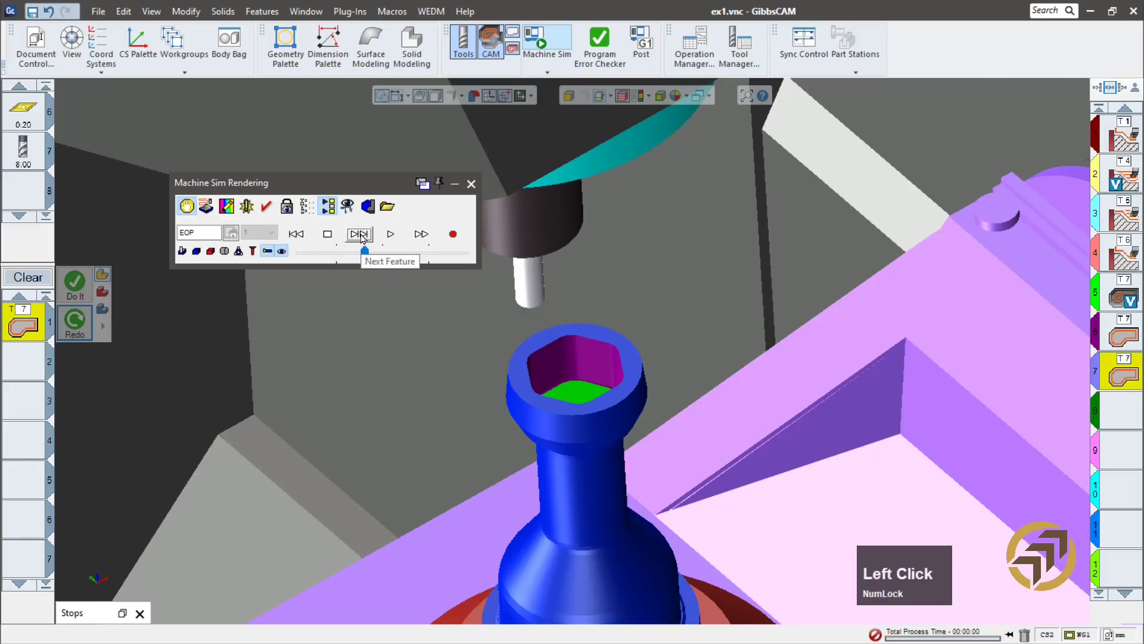
left_click(390, 234)
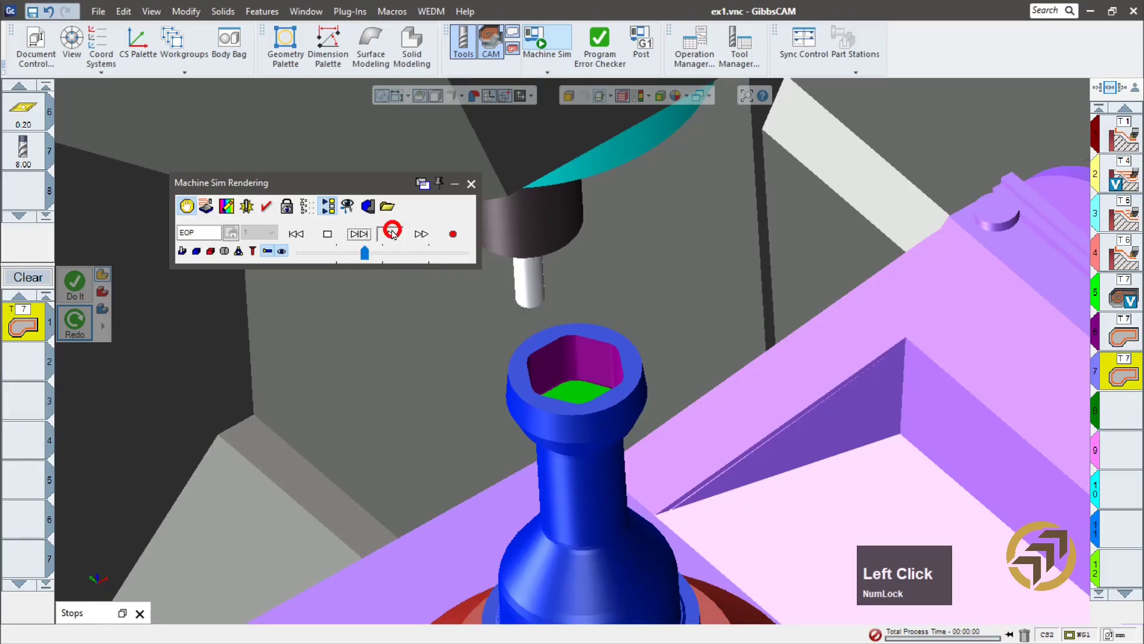
- Rewind the machine simulation, move its control window clear of the part, replay the slot contour operation and inspect the cut crown
left_click(295, 236)
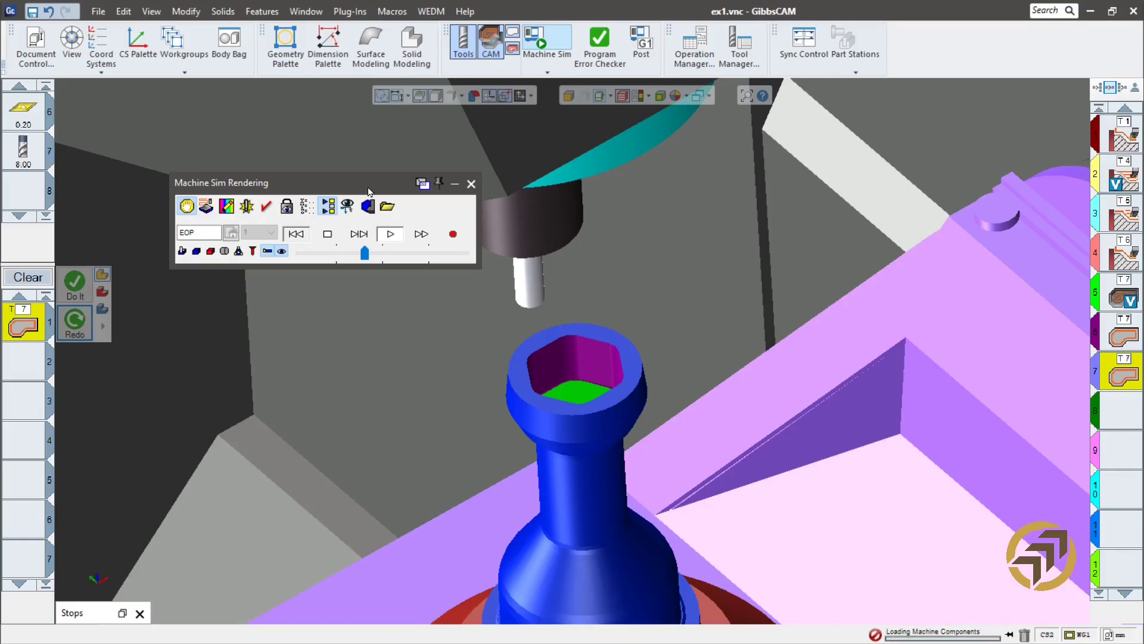
left_click_drag(353, 186, 380, 151)
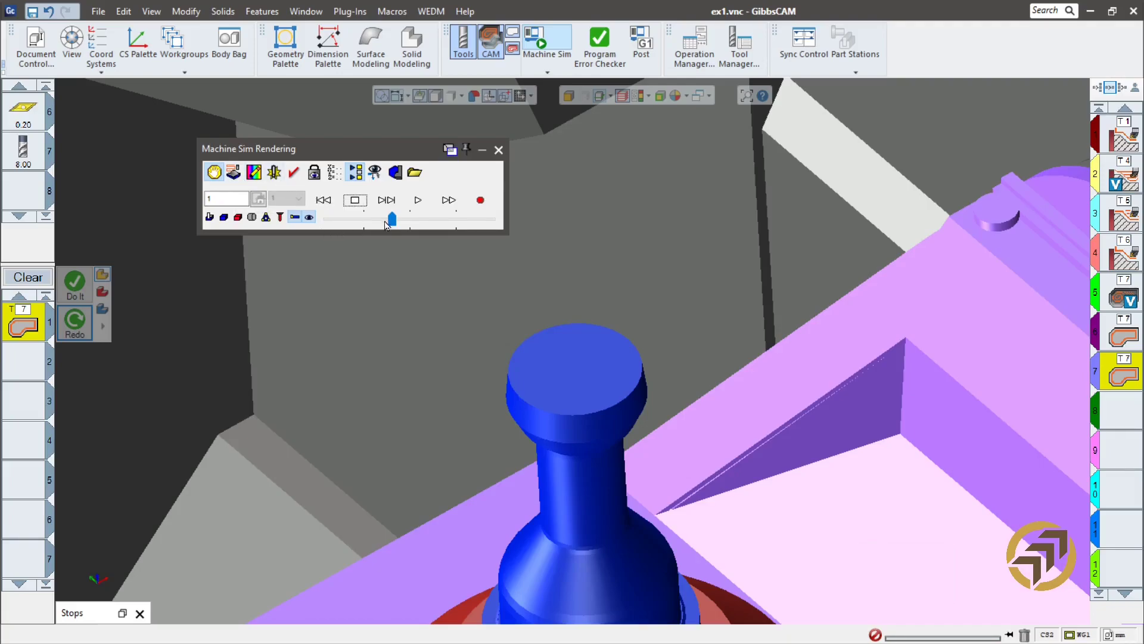
left_click(421, 202)
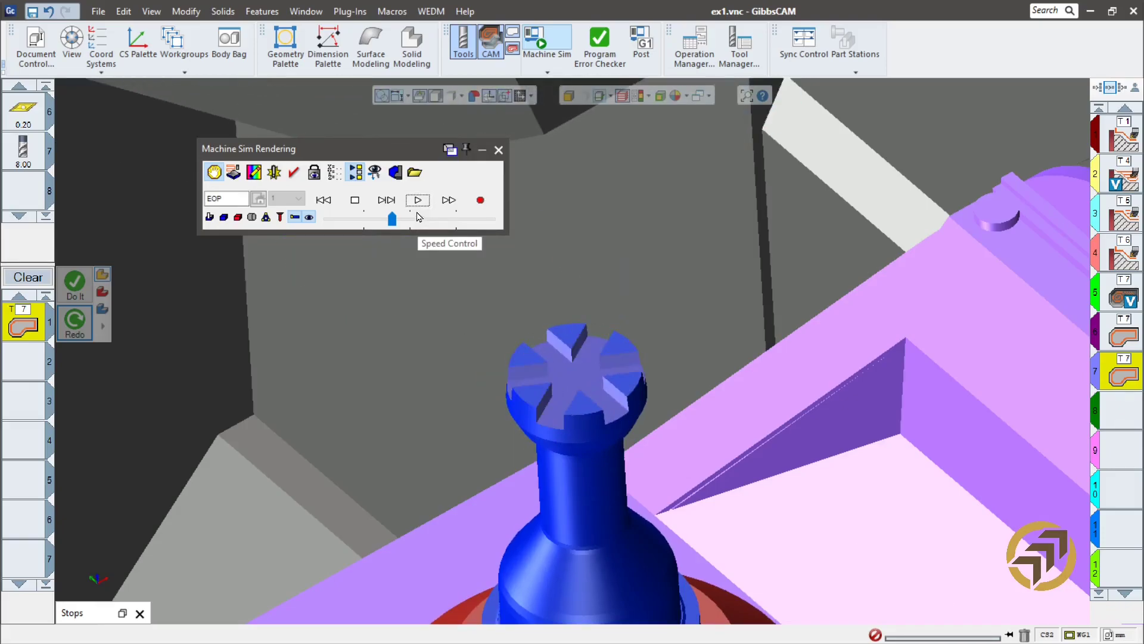
middle_click_drag(608, 449, 565, 421)
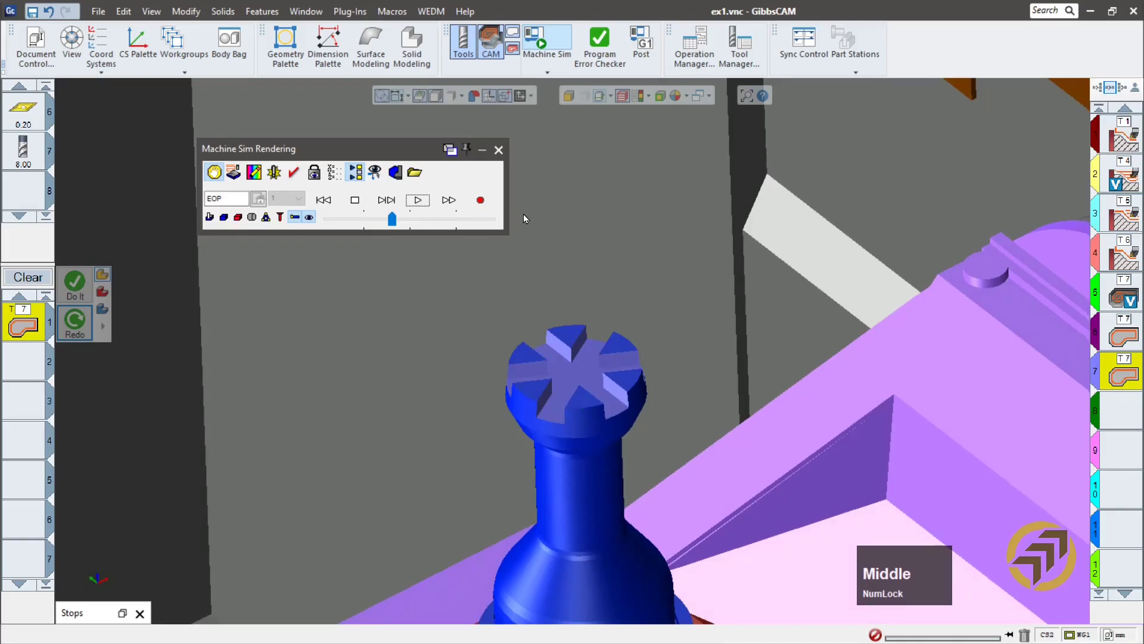
- Add operations 5 and 6 to the slot operation selection, replay the simulation of all three from the start, and close it
key("ctrl")
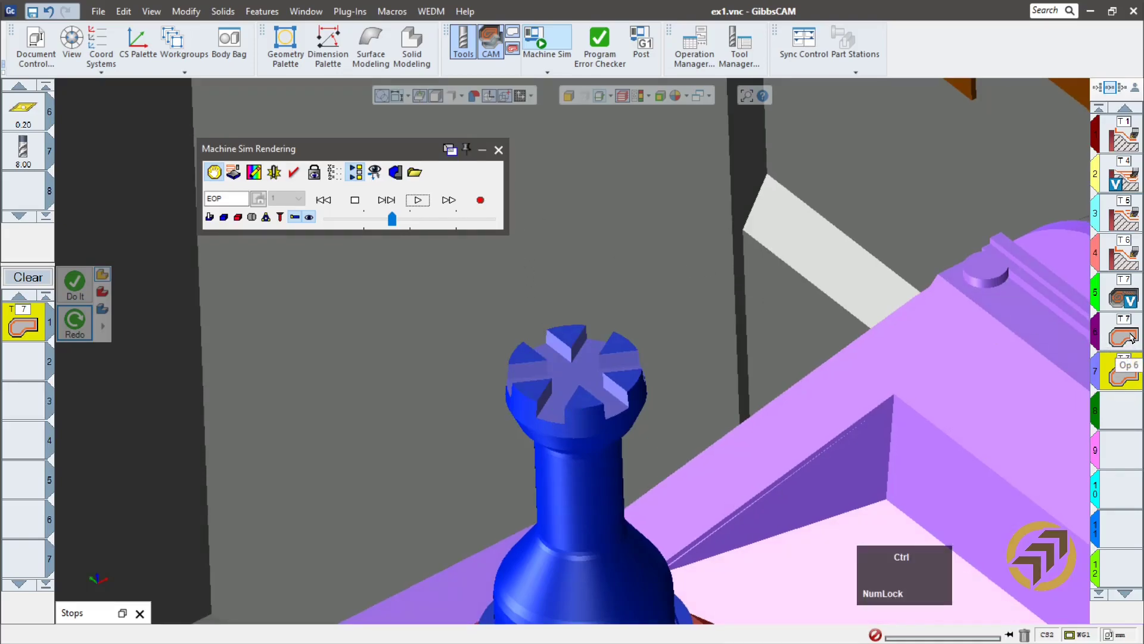
left_click(1129, 336, "ctrl")
left_click(1130, 298, "ctrl")
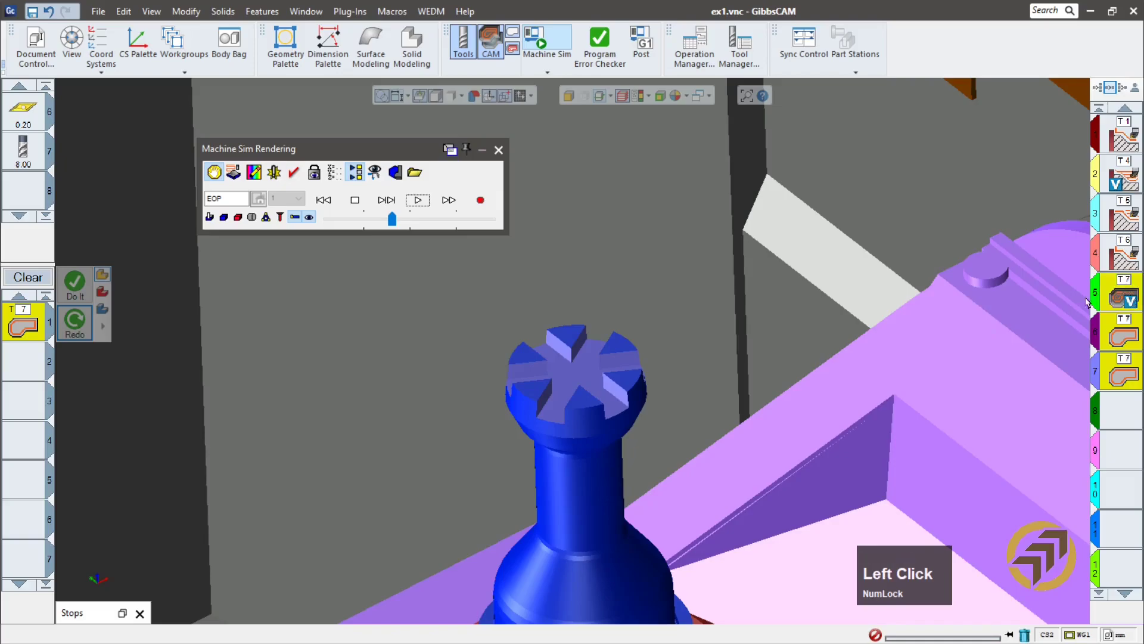
left_click(324, 200)
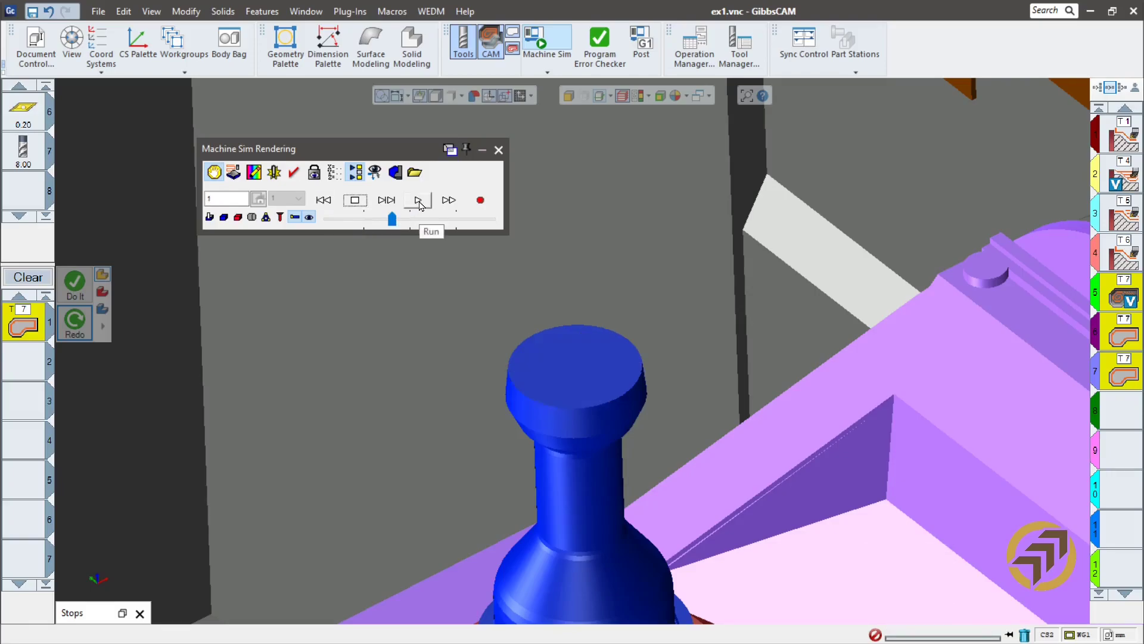
left_click(419, 201)
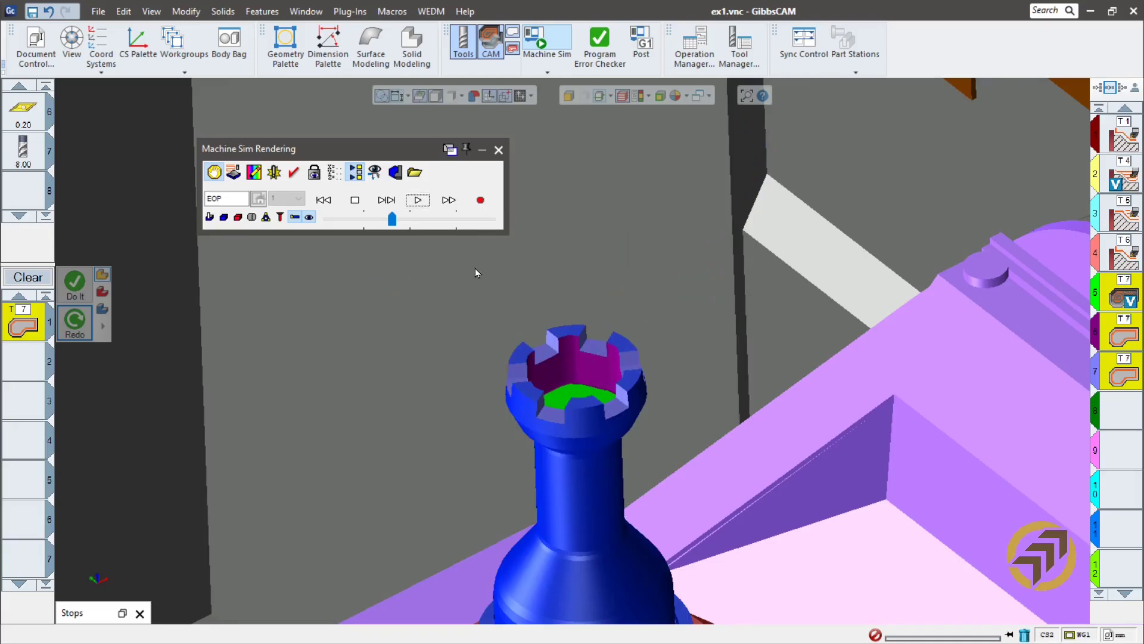
left_click(498, 151)
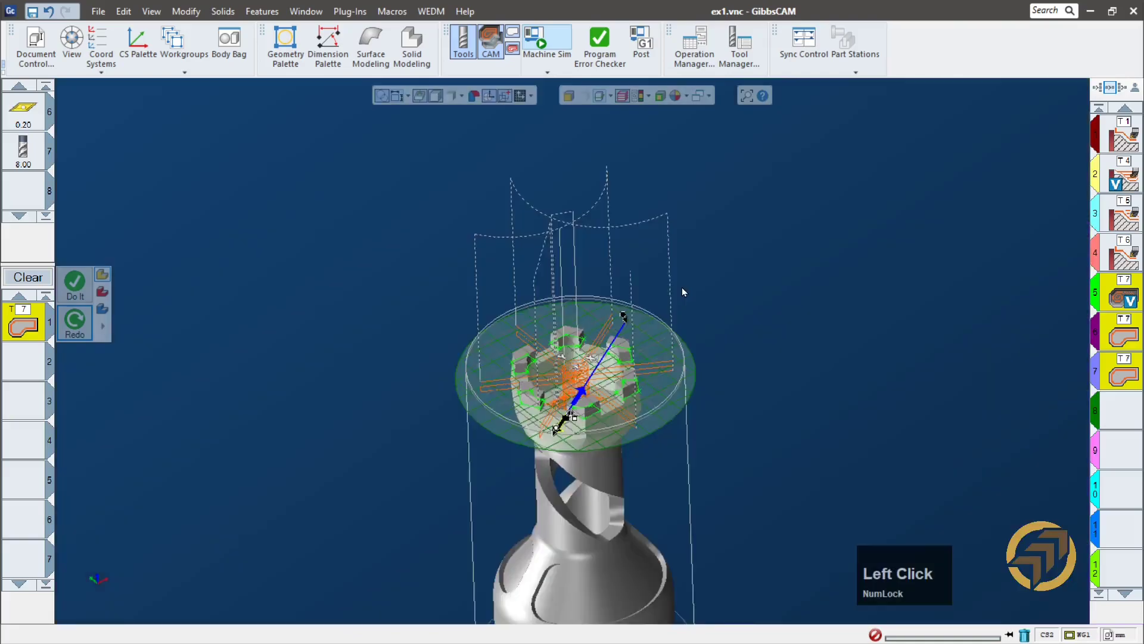
- Inspect the toolpaths around the crown, select only slot operation 7, and open its contour process to review the rotation settings
scroll(594, 346, "up", 3)
scroll(594, 345, "up", 3)
middle_click_drag(544, 491, 611, 266)
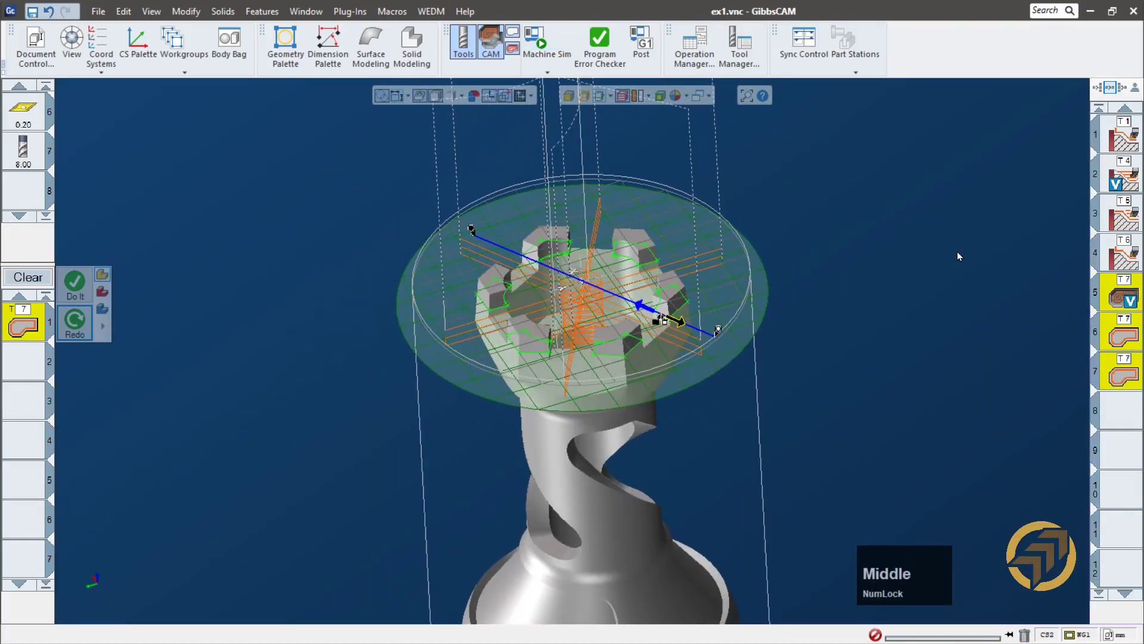
left_click(1112, 366)
middle_click_drag(928, 367, 983, 333)
left_click(19, 326)
double_click(18, 327)
left_click(441, 221)
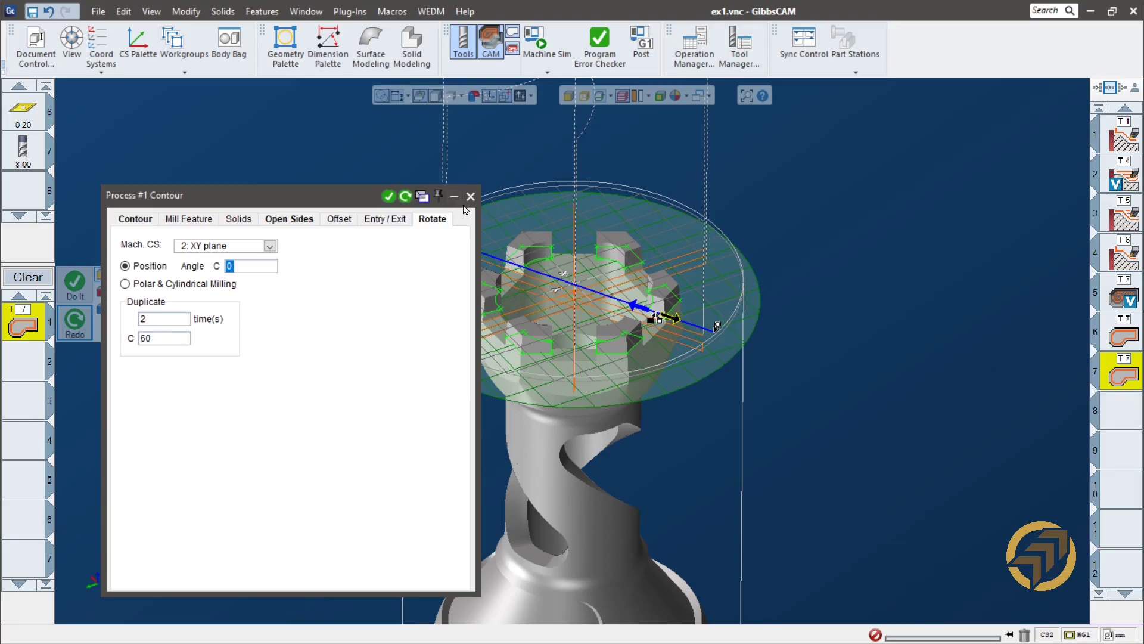
- Post-process the selected slot contour operation to ex1.NCF and view the generated G-code
left_click(647, 44)
left_click(655, 410)
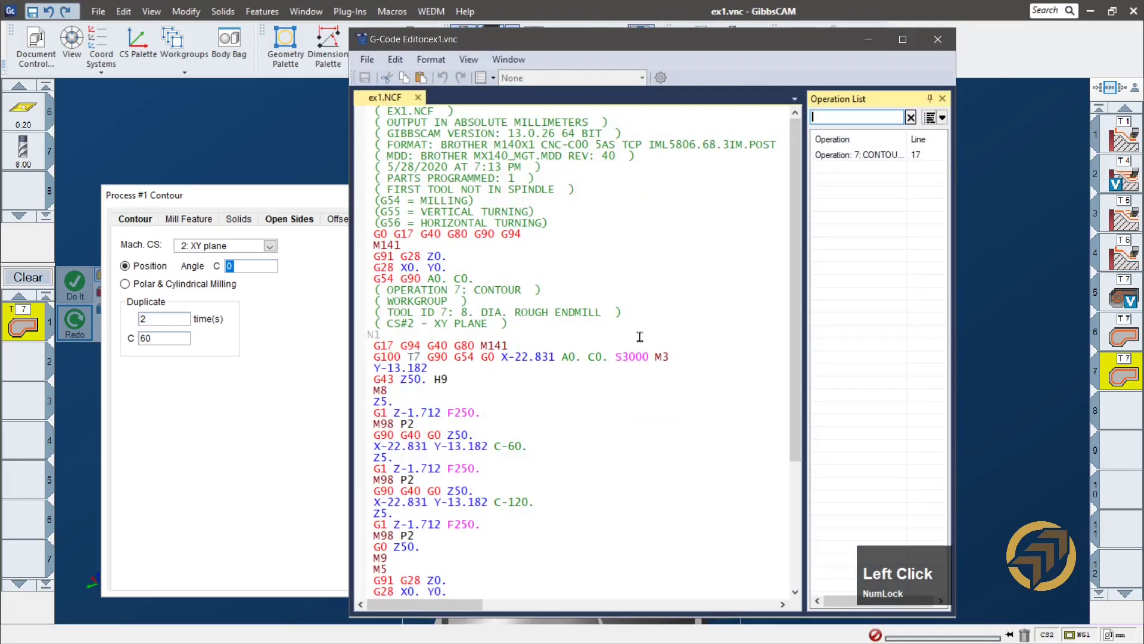
scroll(636, 360, "down", 5)
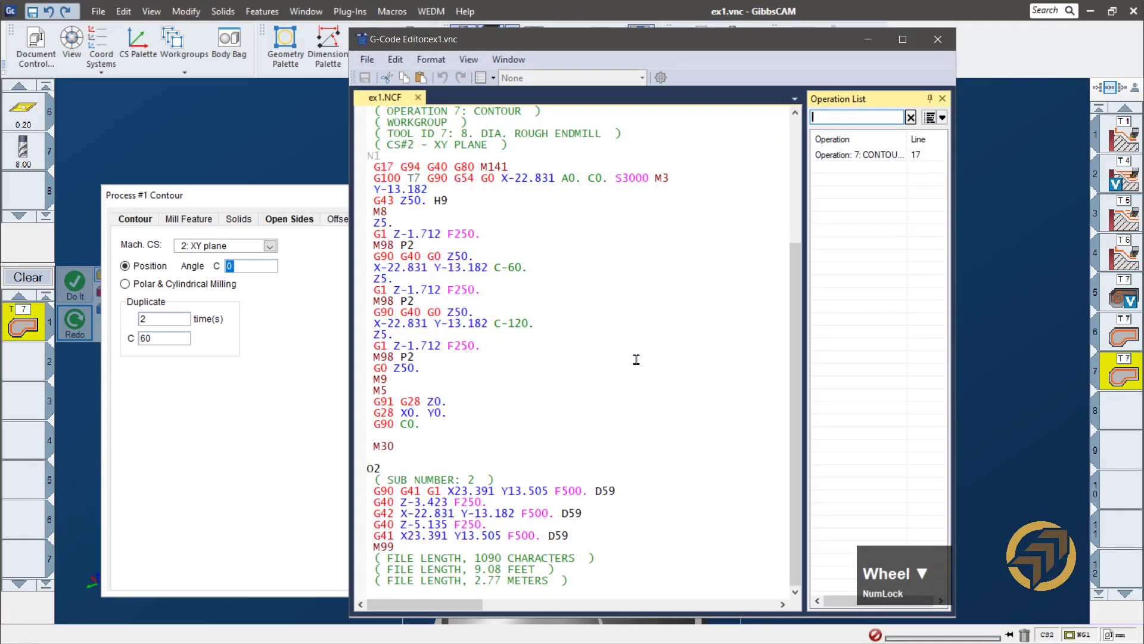
- Examine subprogram O2 and its M98 P2 calls in the G-code, and close the editor and post processor
left_click(520, 540)
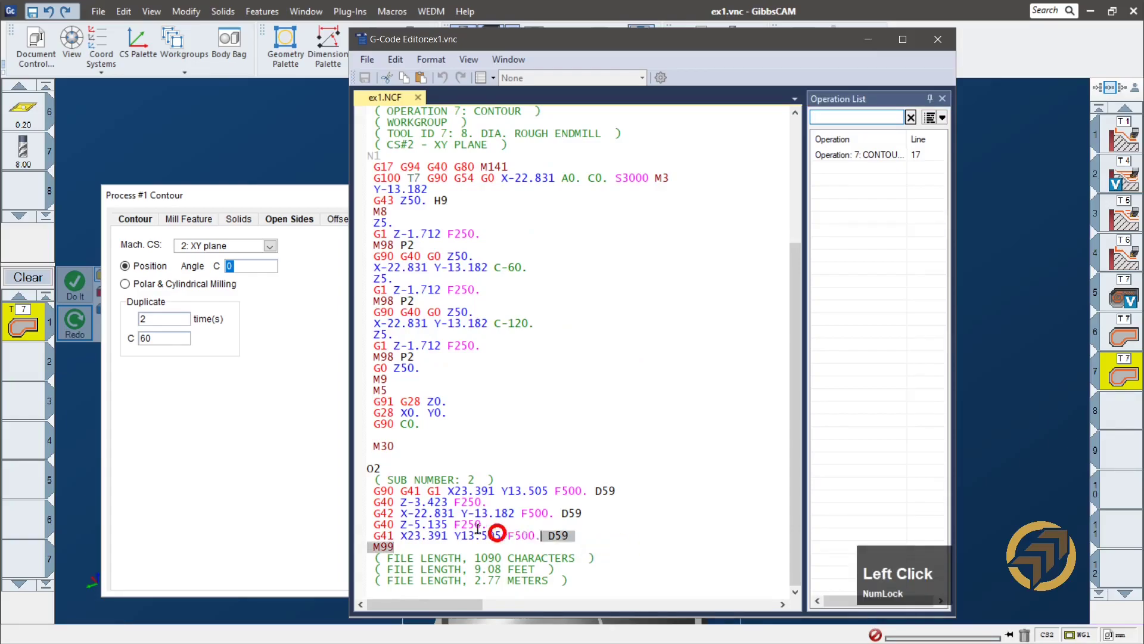
left_click_drag(491, 542, 366, 468)
left_click_drag(416, 301, 373, 301)
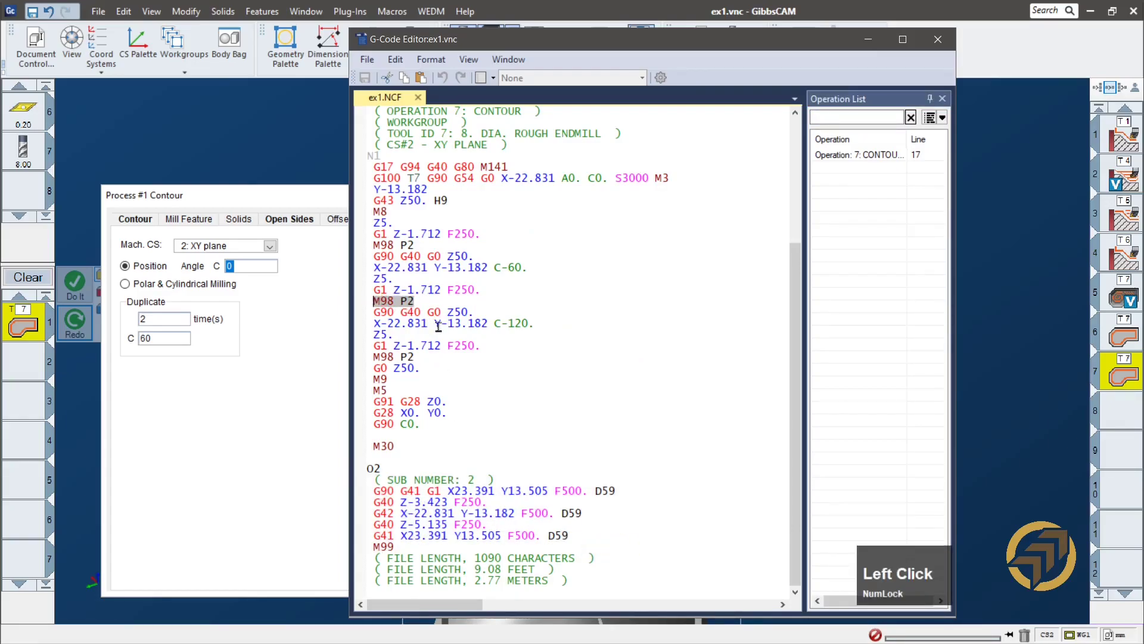
left_click_drag(415, 356, 362, 363)
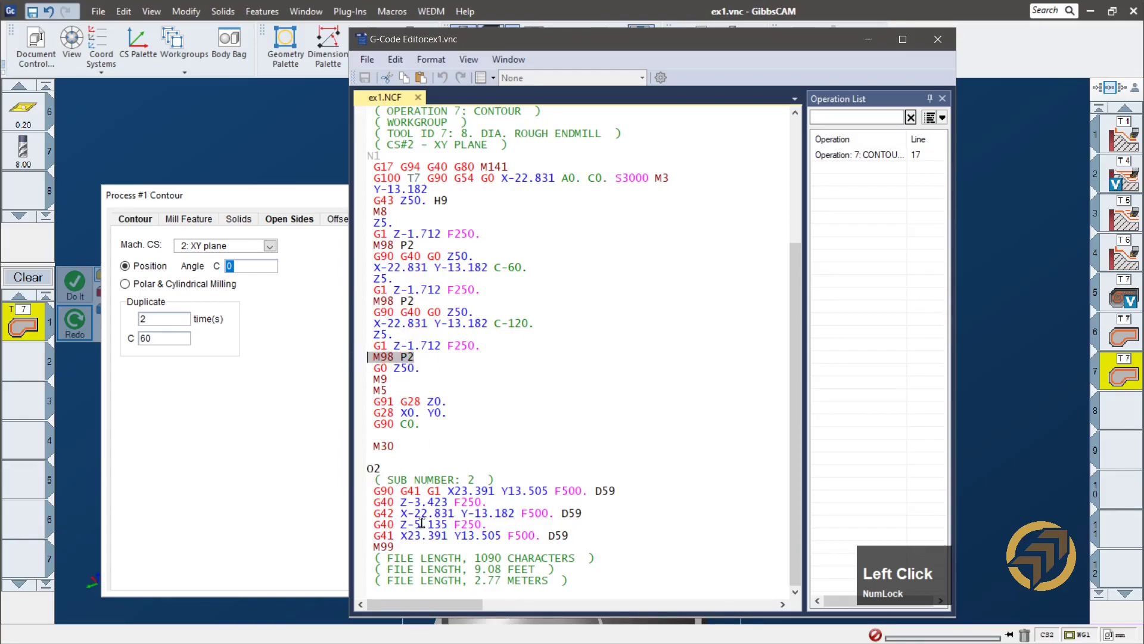
left_click(607, 419)
left_click(938, 40)
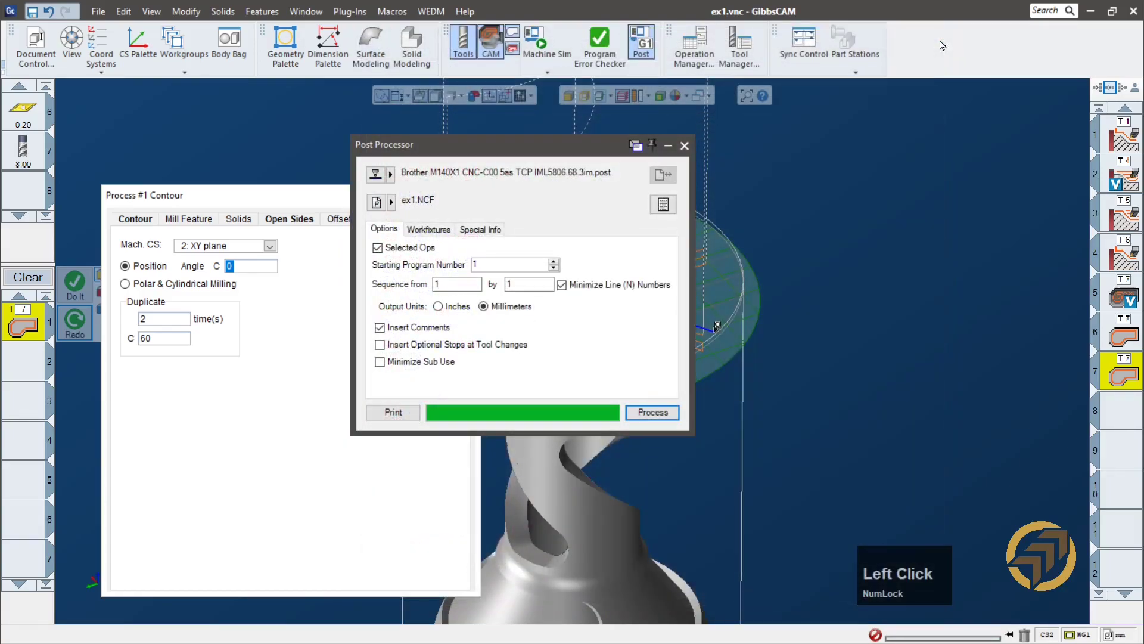
left_click(684, 146)
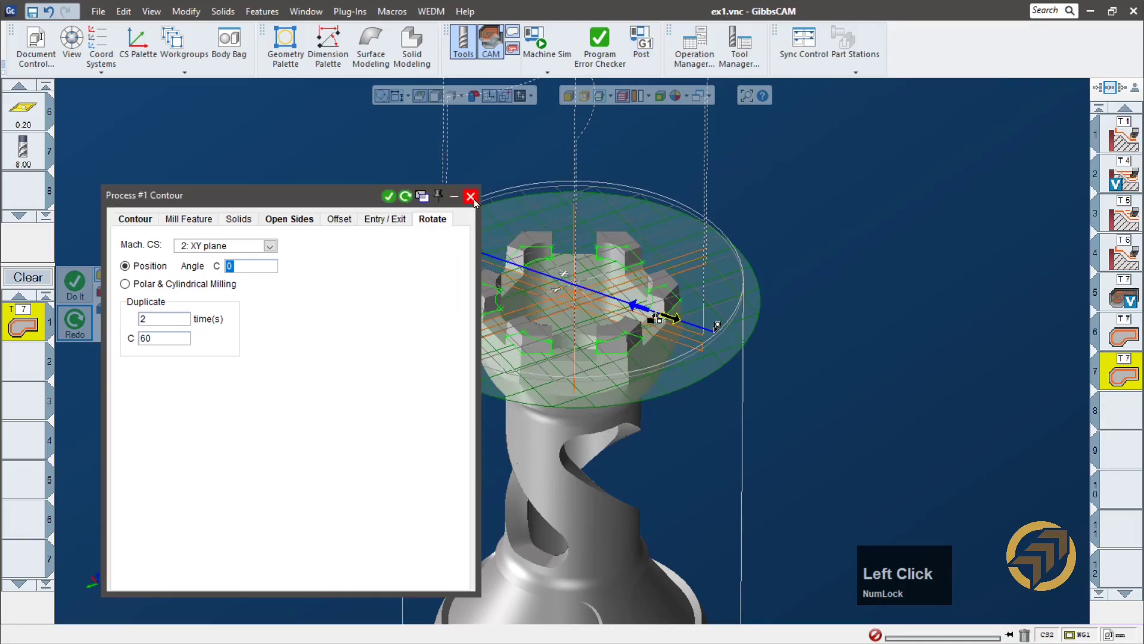
- Reload slot operation 7, set its rotary duplicates to 0, regenerate the single slot toolpath, and close the contour process
double_click(1114, 377)
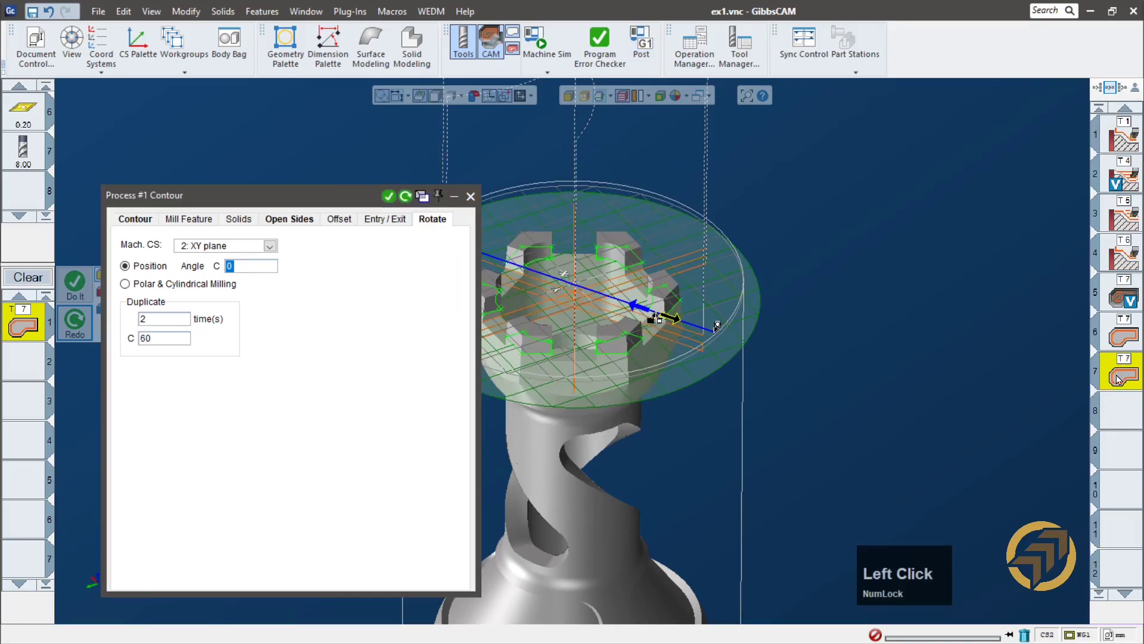
double_click(19, 325)
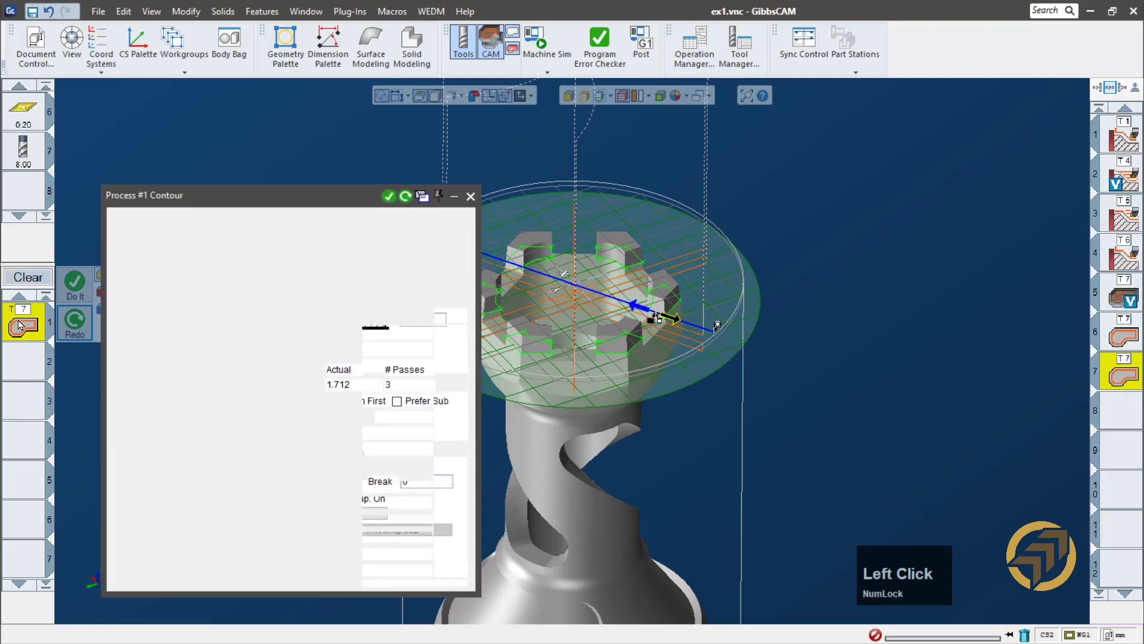
left_click(430, 219)
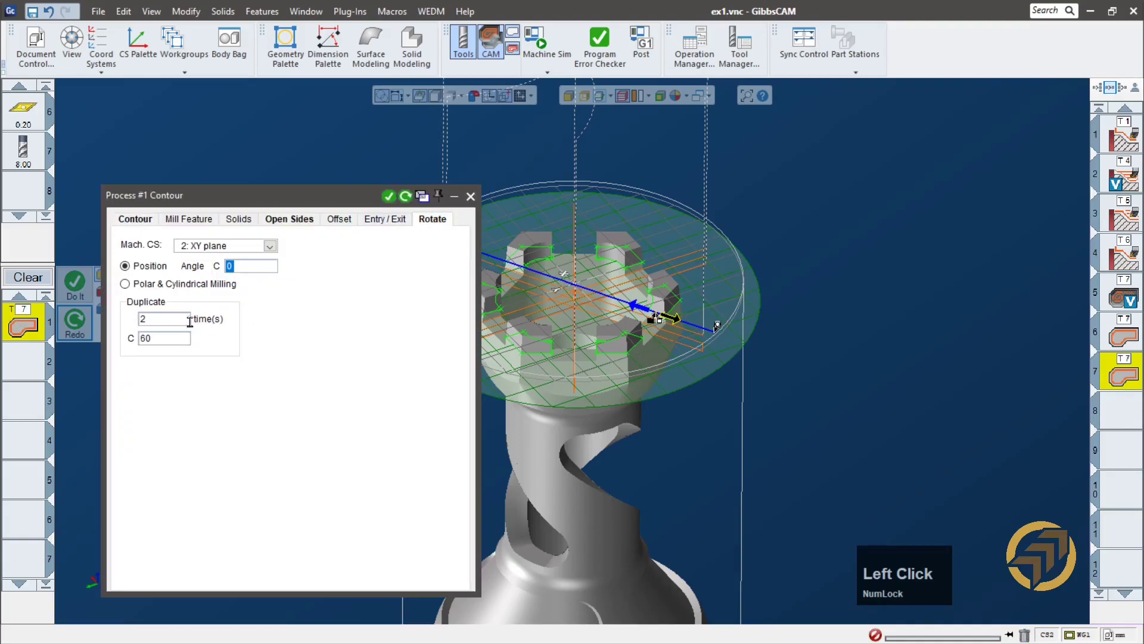
double_click(158, 319)
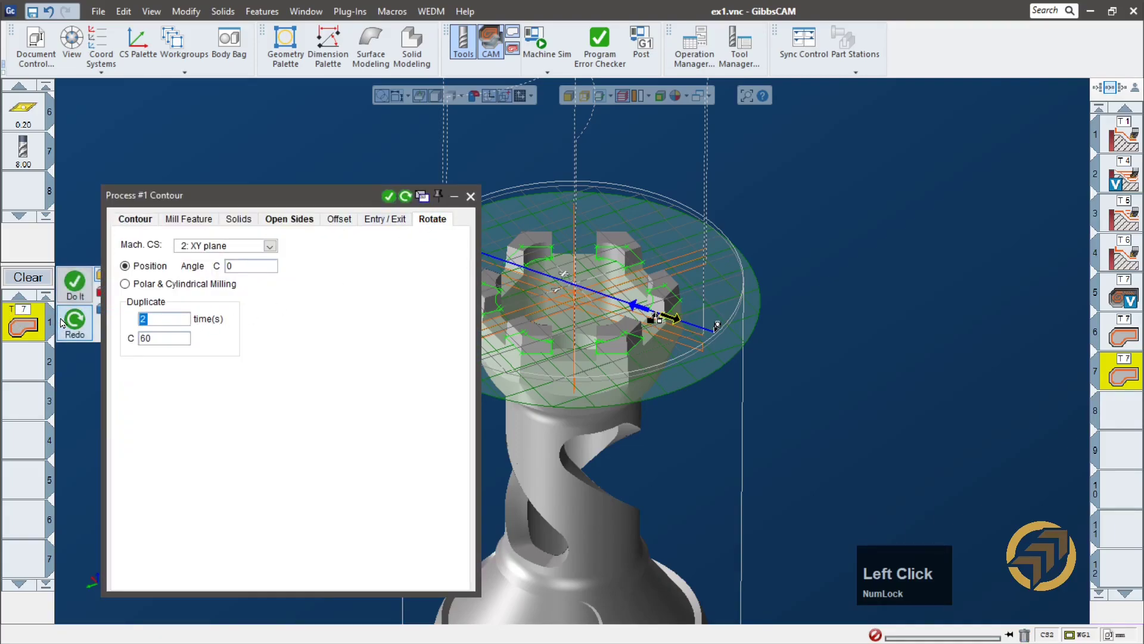
left_click(405, 198)
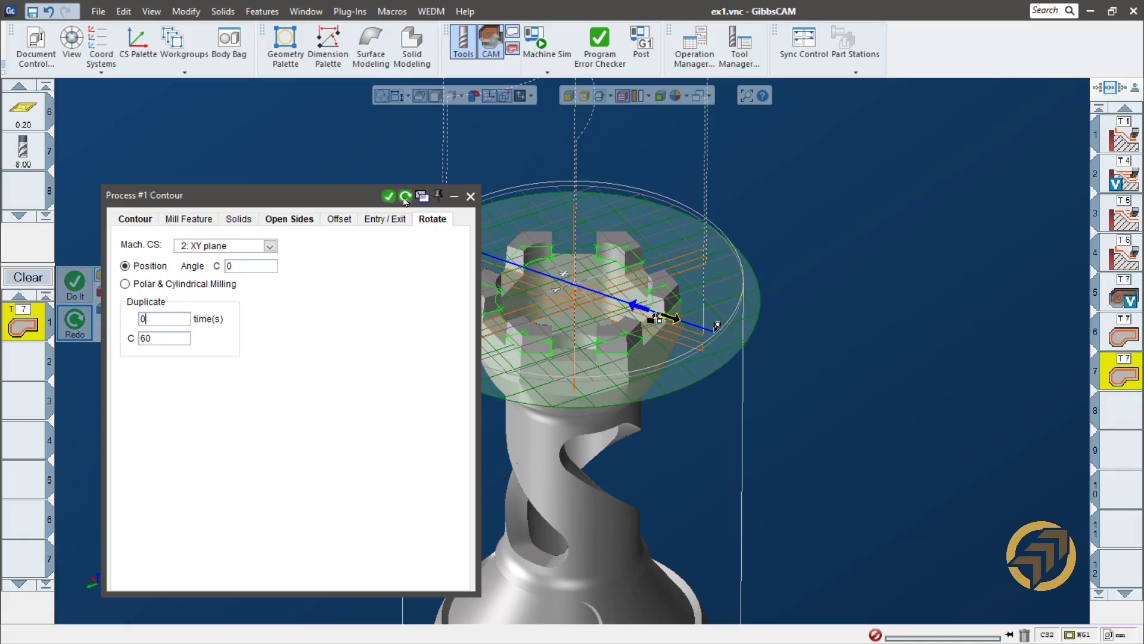
left_click(470, 196)
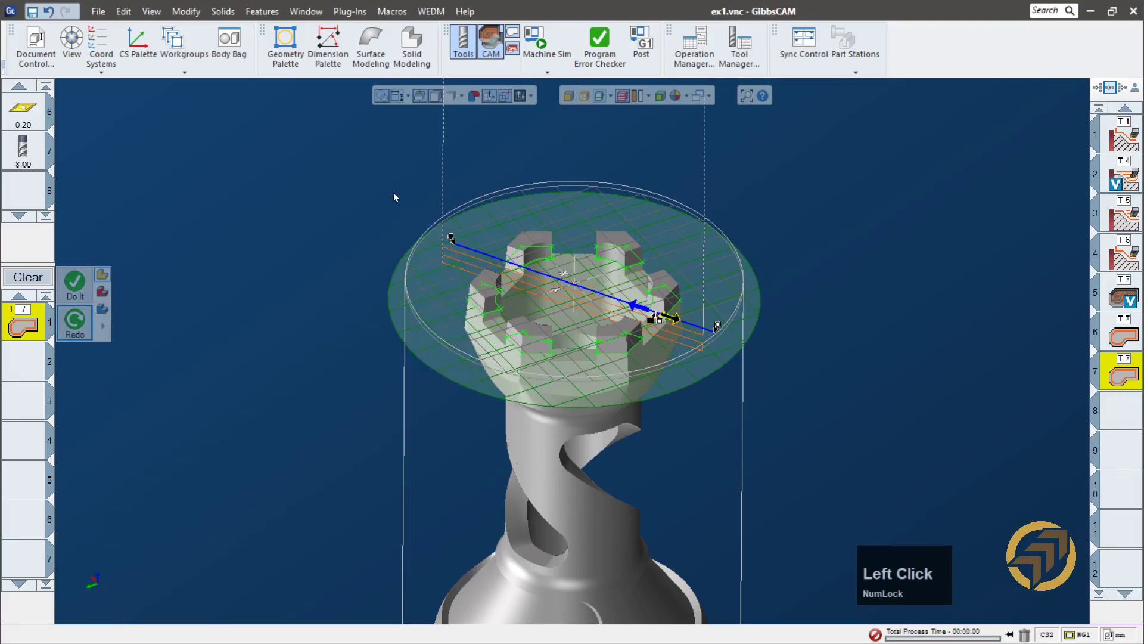
mouse_move(542, 257)
middle_mouse_down()
mouse_move(511, 325)
mouse_move(534, 257)
middle_mouse_up()
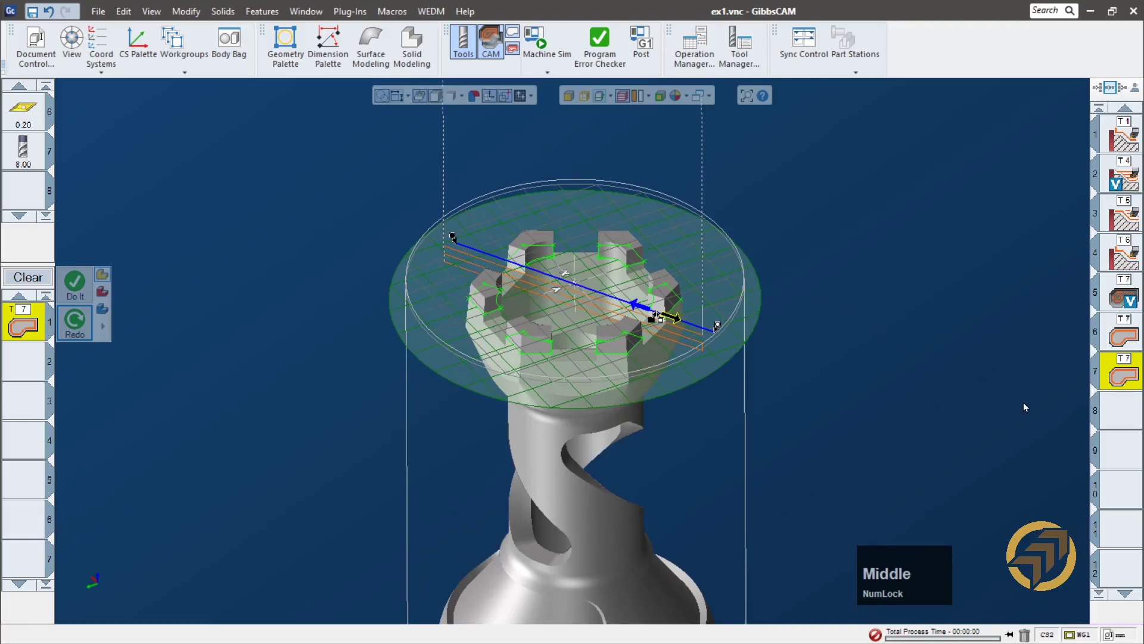
- Rotate-copy slot operation 7 with TpTrans about center 0, 0 in the XY plane, angle 60, repeated 2 times
left_click(1119, 372)
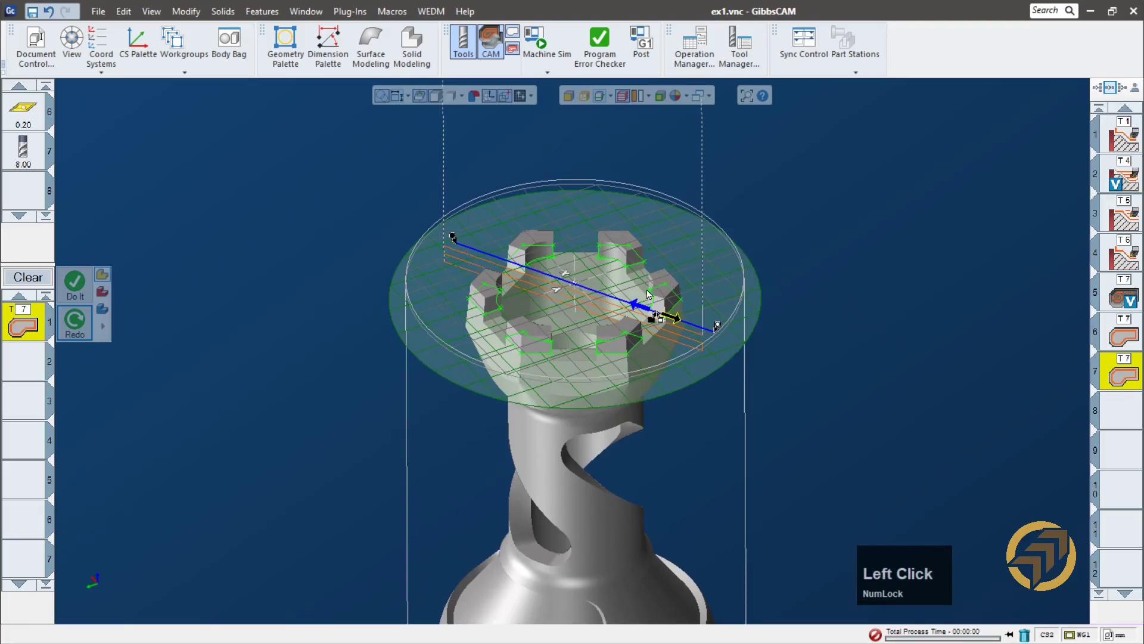
mouse_move(339, 12)
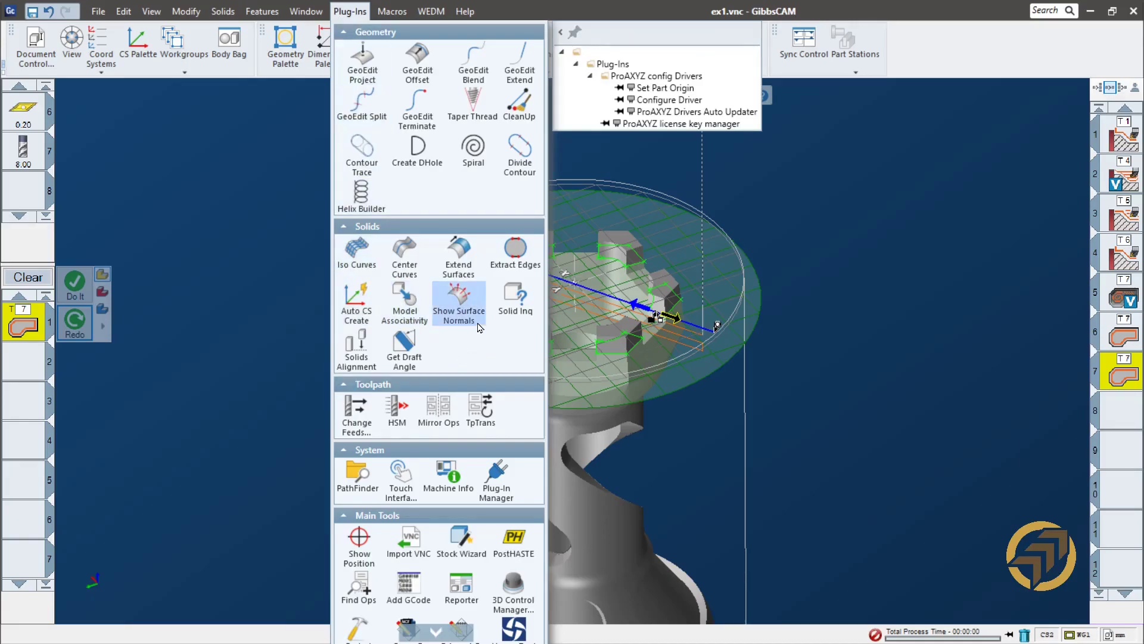
left_click(482, 421)
left_click_drag(891, 253, 357, 138)
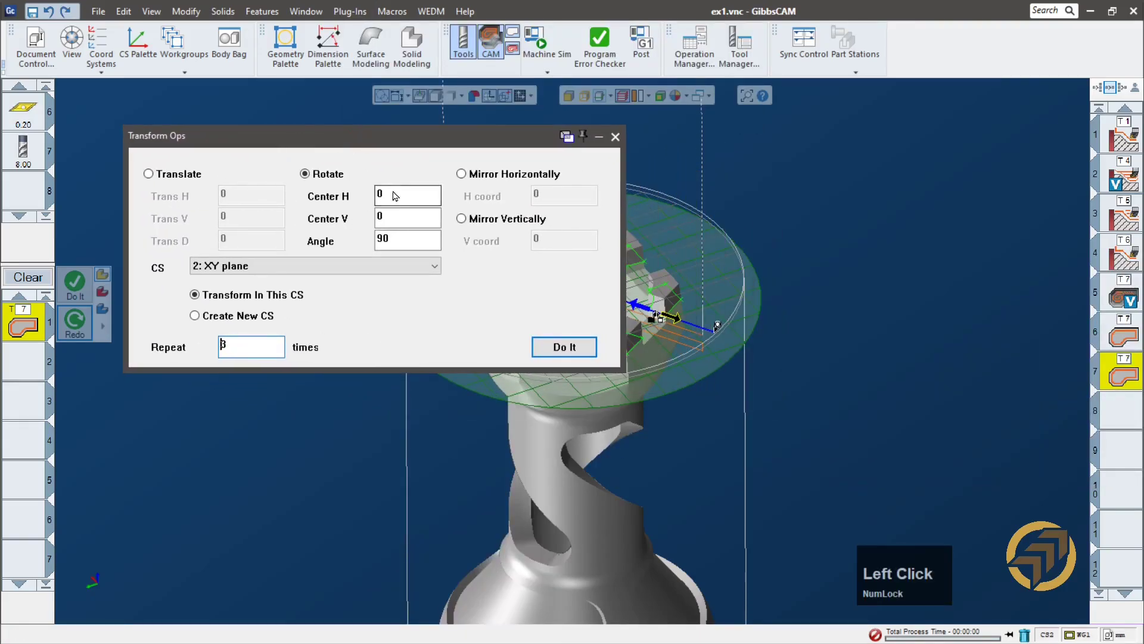
double_click(384, 240)
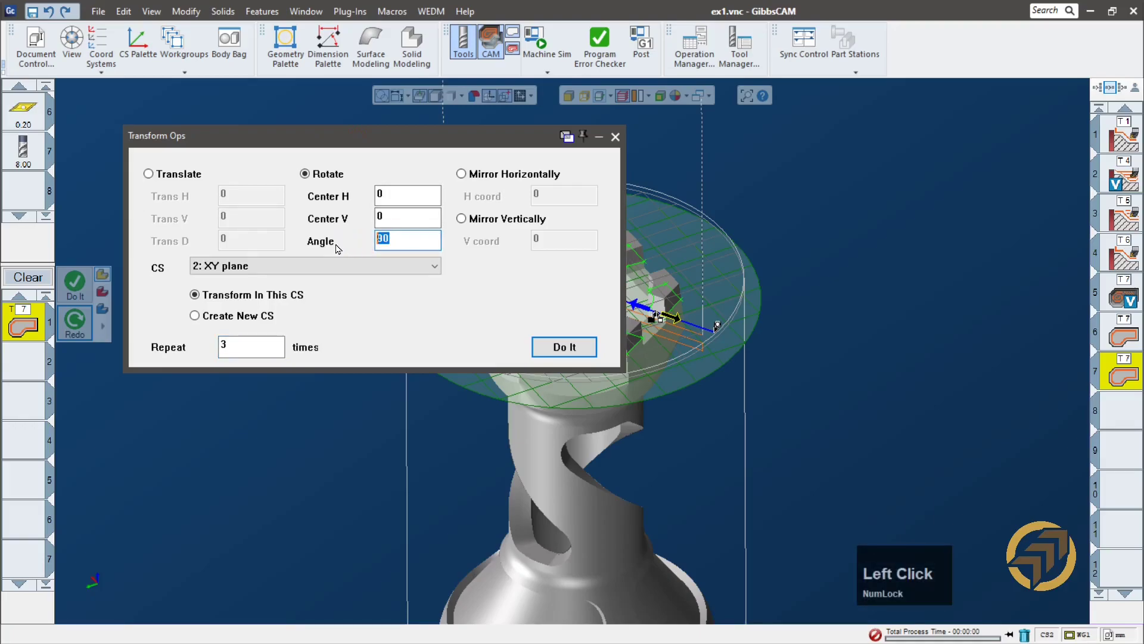
type("60")
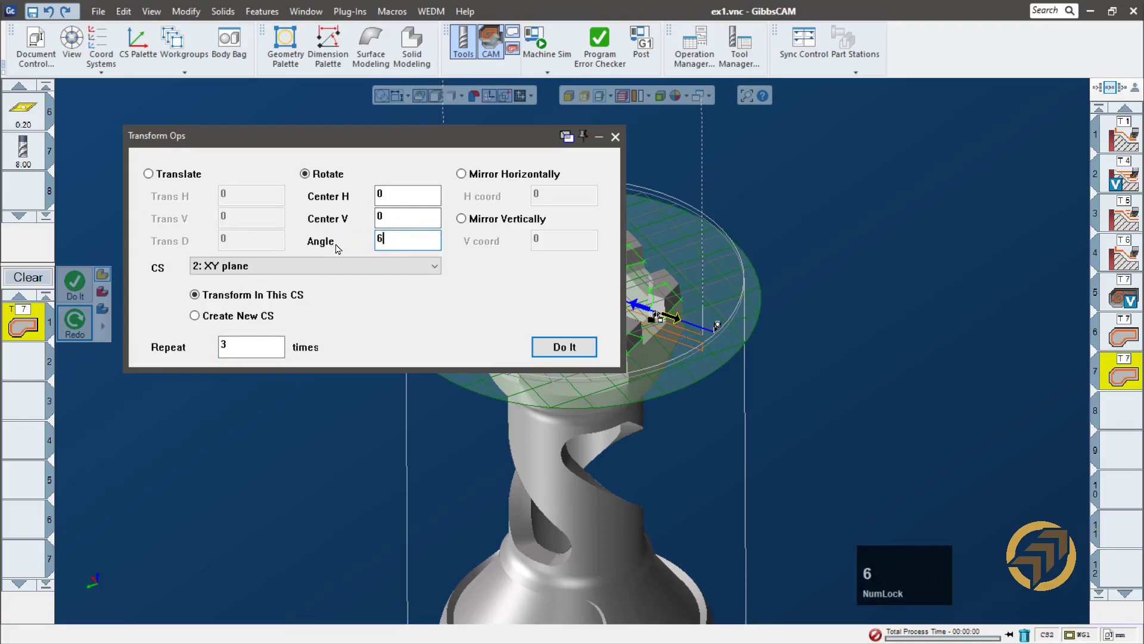
left_click(250, 349)
type("2")
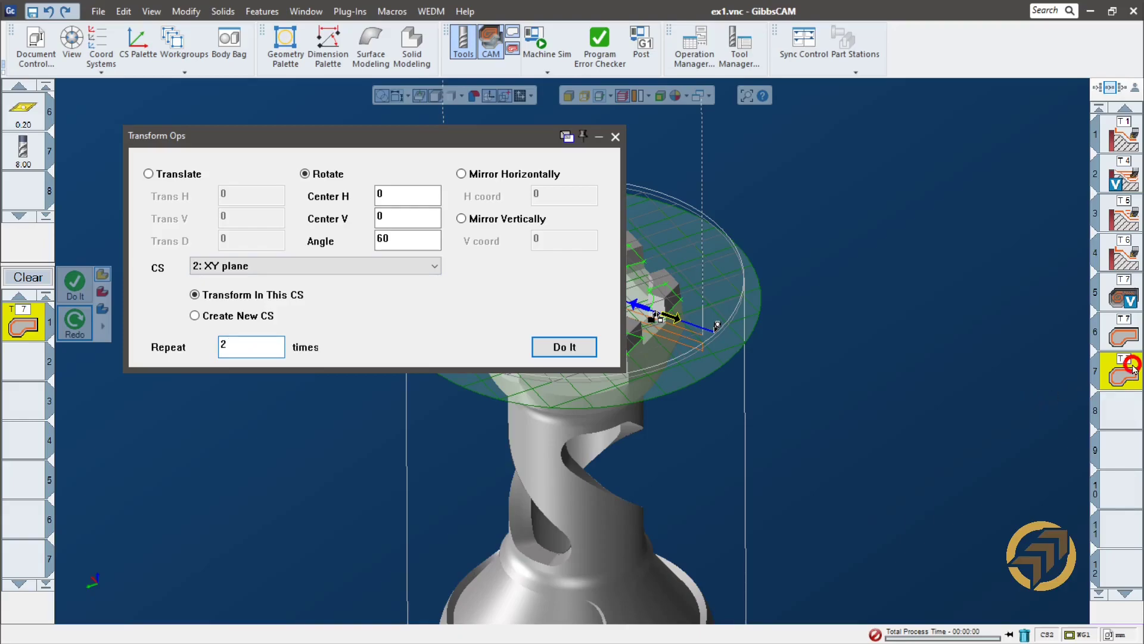
left_click(805, 339)
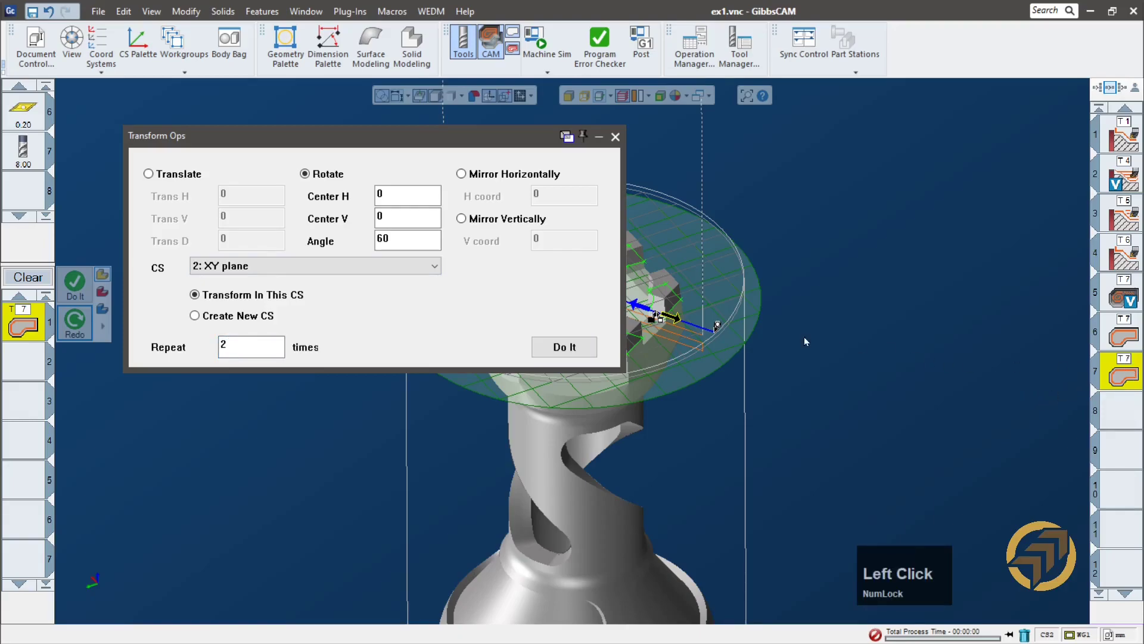
left_click(573, 352)
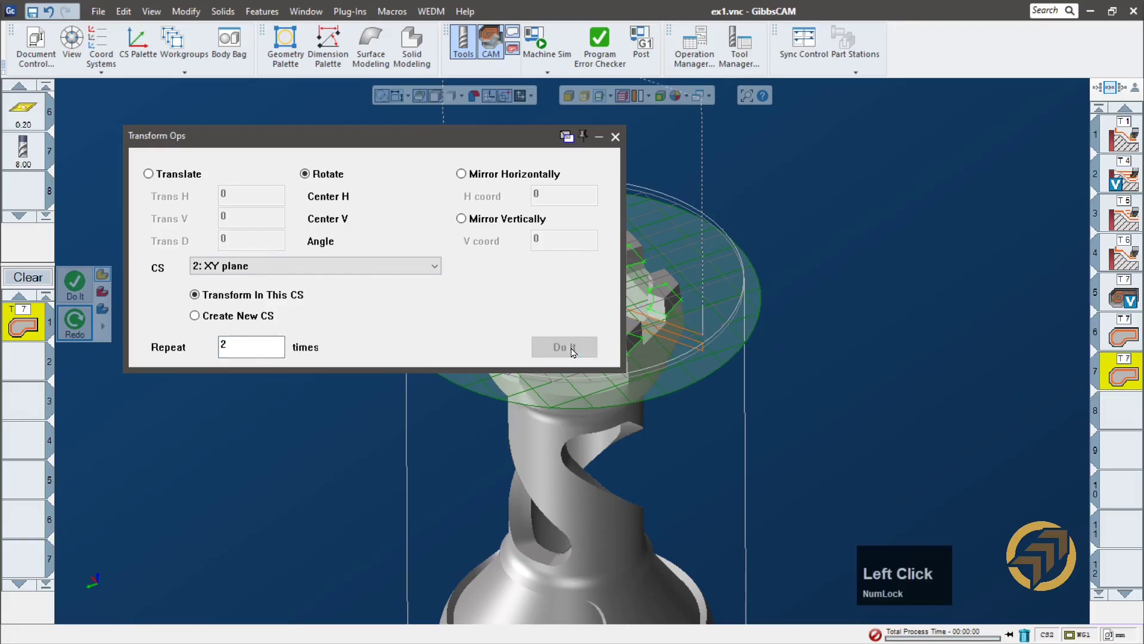
left_click(616, 137)
- Inspect the rotated slot toolpaths across the crown and select the grouped slot operation
middle_click_drag(833, 273, 801, 268)
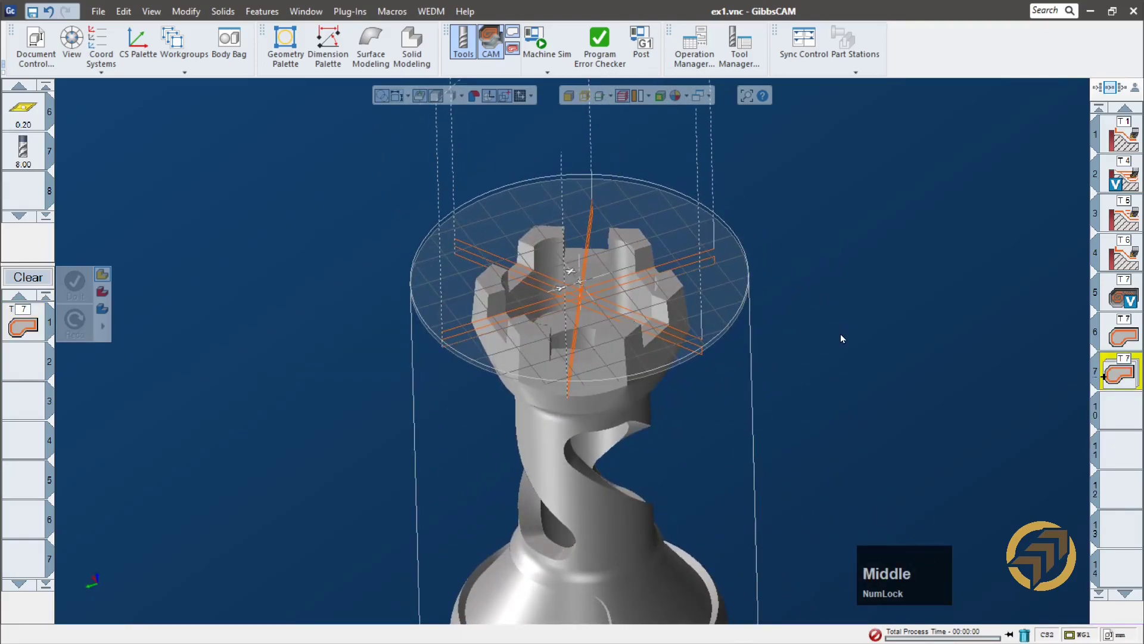
middle_click_drag(843, 332, 762, 358)
left_click(1121, 370)
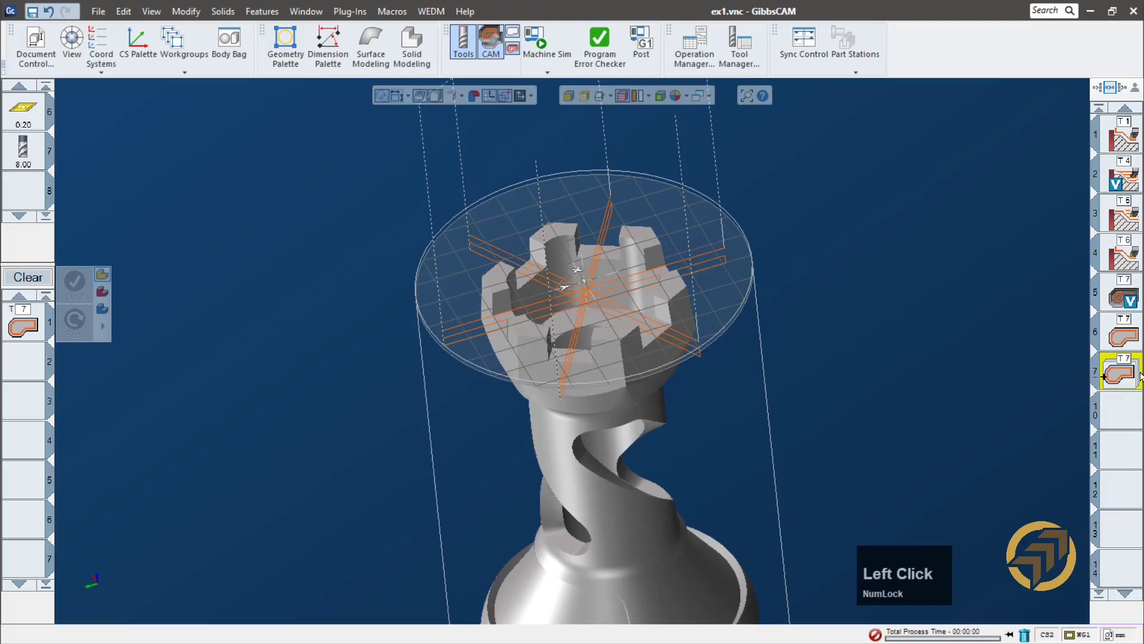
- Post-process the selected slot operations 7 to 9, review their G-code, and close the editor and post processor
left_click(635, 40)
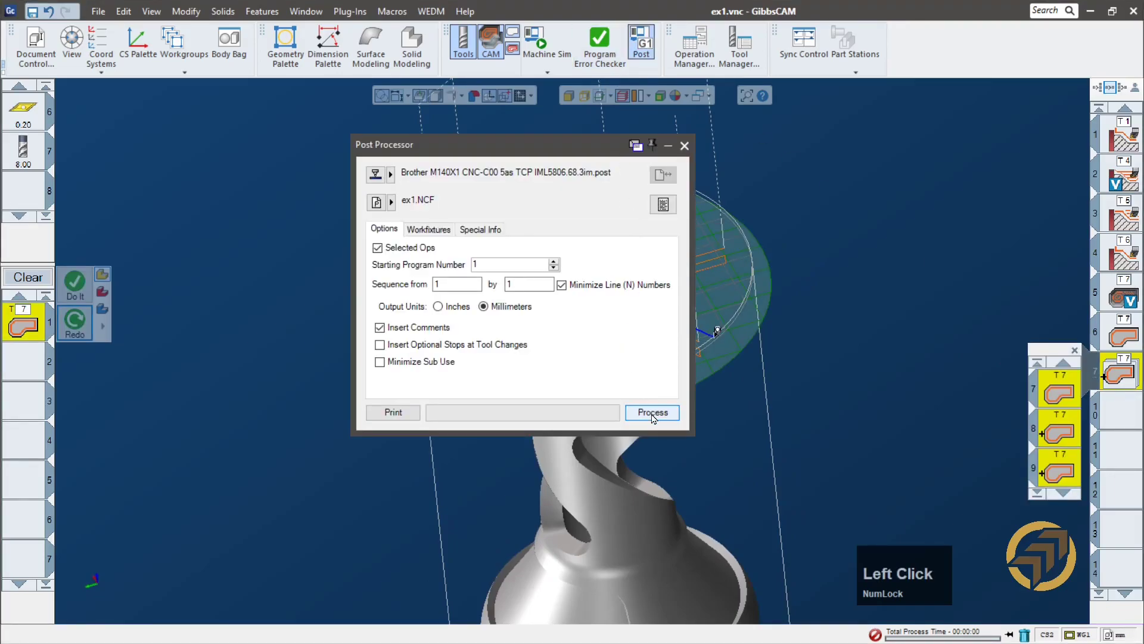
left_click(653, 413)
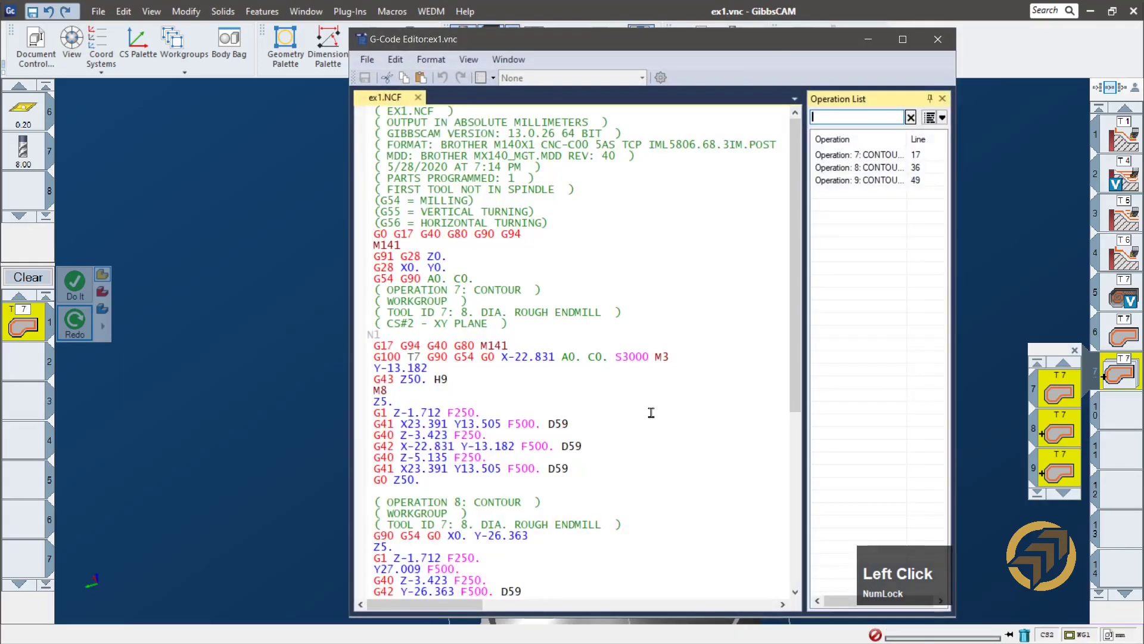
left_click_drag(798, 213, 823, 149)
left_click(938, 39)
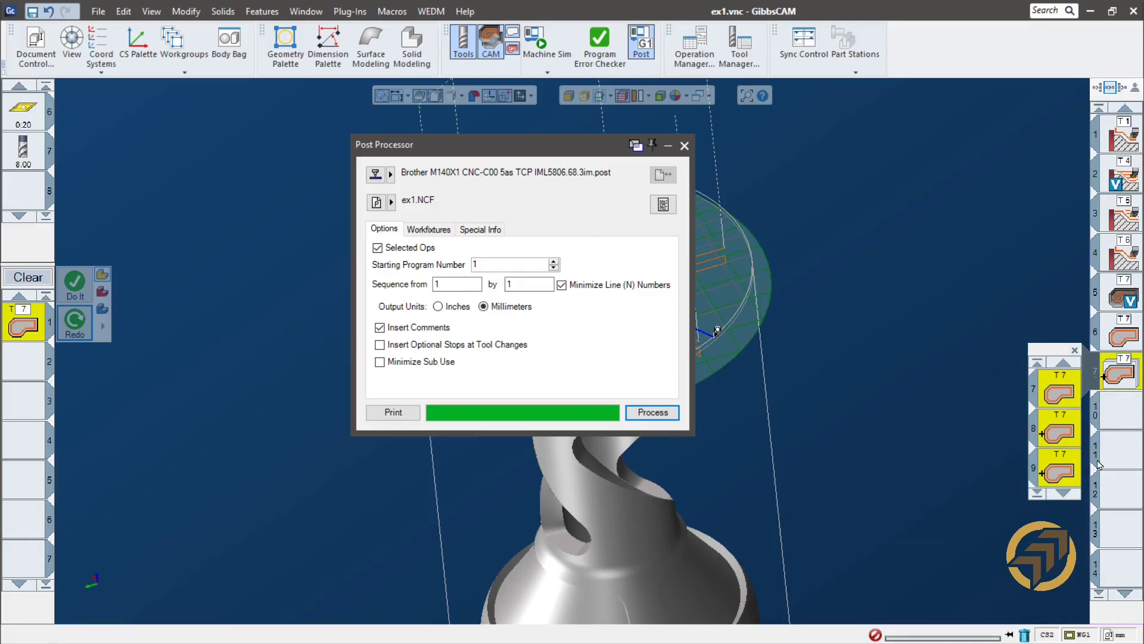
left_click(1122, 418)
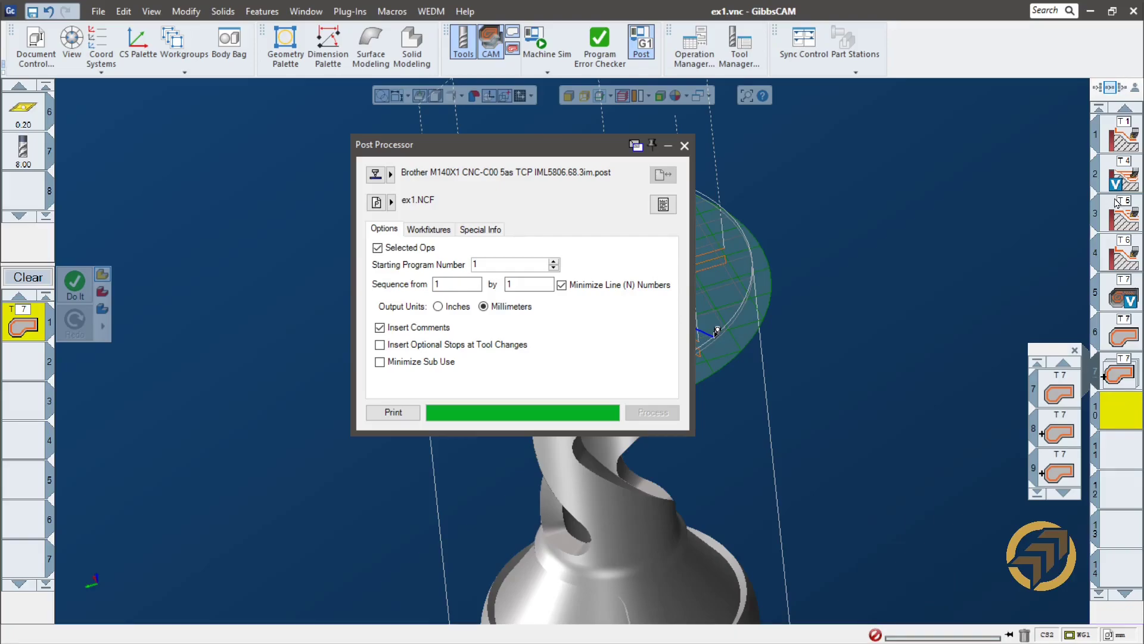
left_click(684, 146)
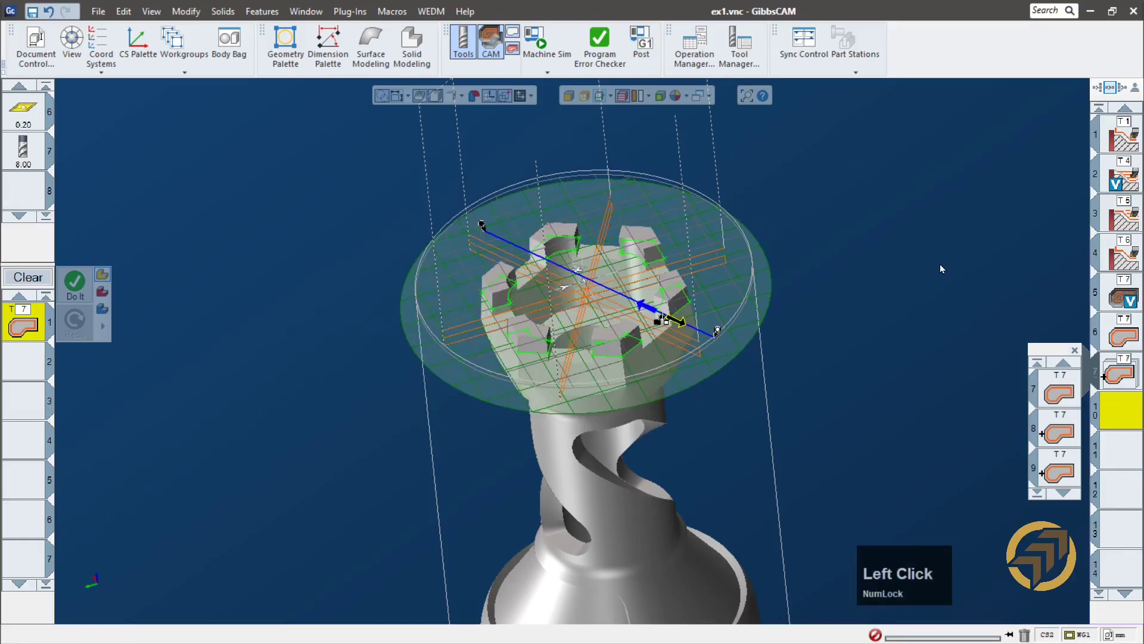
- Ungroup the operation list display and delete the two rotated slot copies, operations 8 and 9
middle_click_drag(942, 269, 943, 299)
left_click(1098, 88)
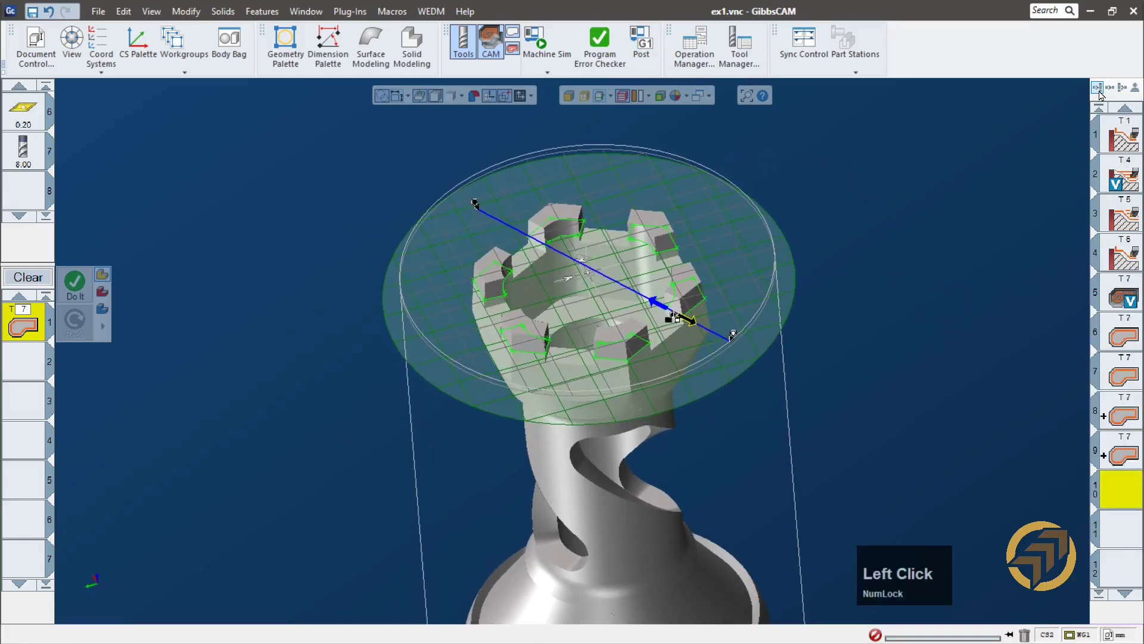
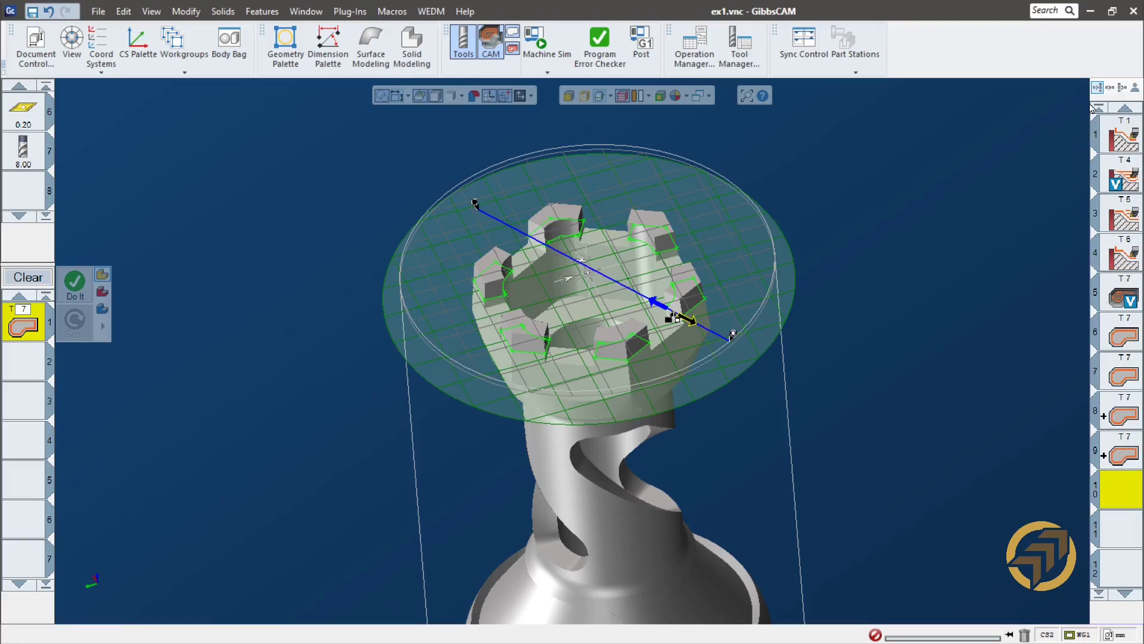
left_click(1126, 446)
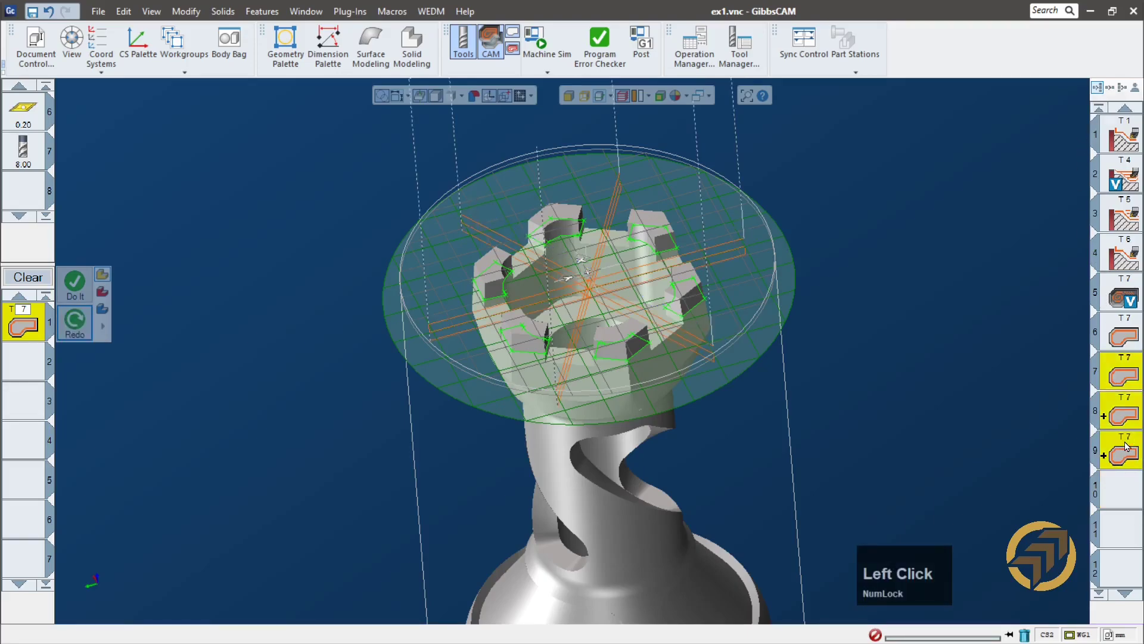
left_click(1126, 418)
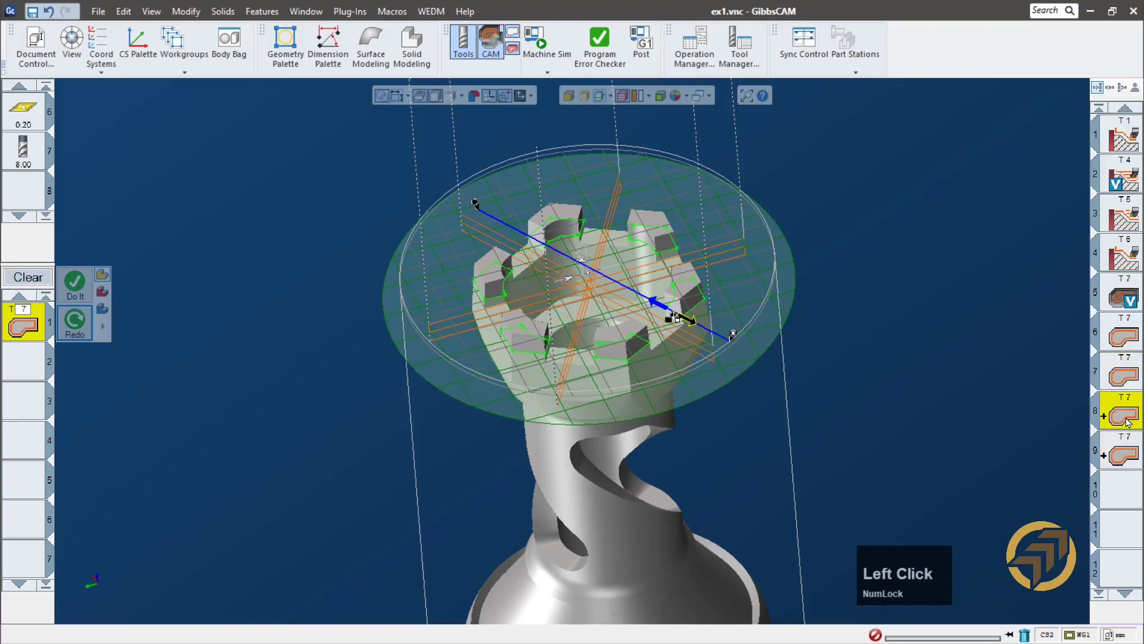
left_click(1132, 447, "ctrl")
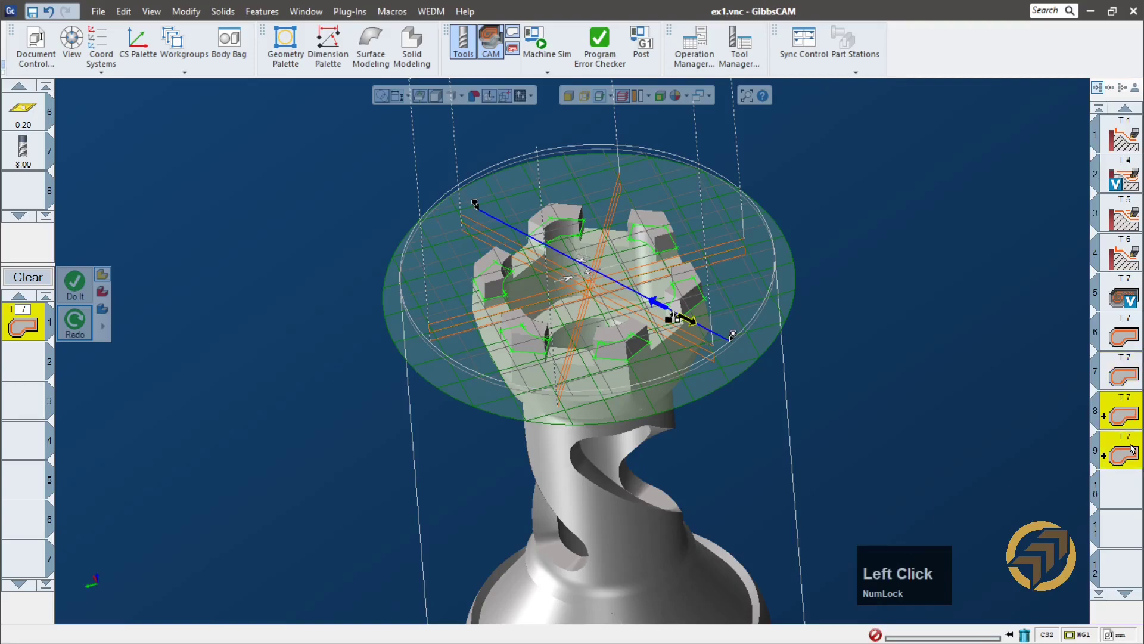
key("Delete")
- Set slot operation 7's rotary duplicates to 2, regenerate its toolpath, close the process, and save the part
left_click(1124, 362)
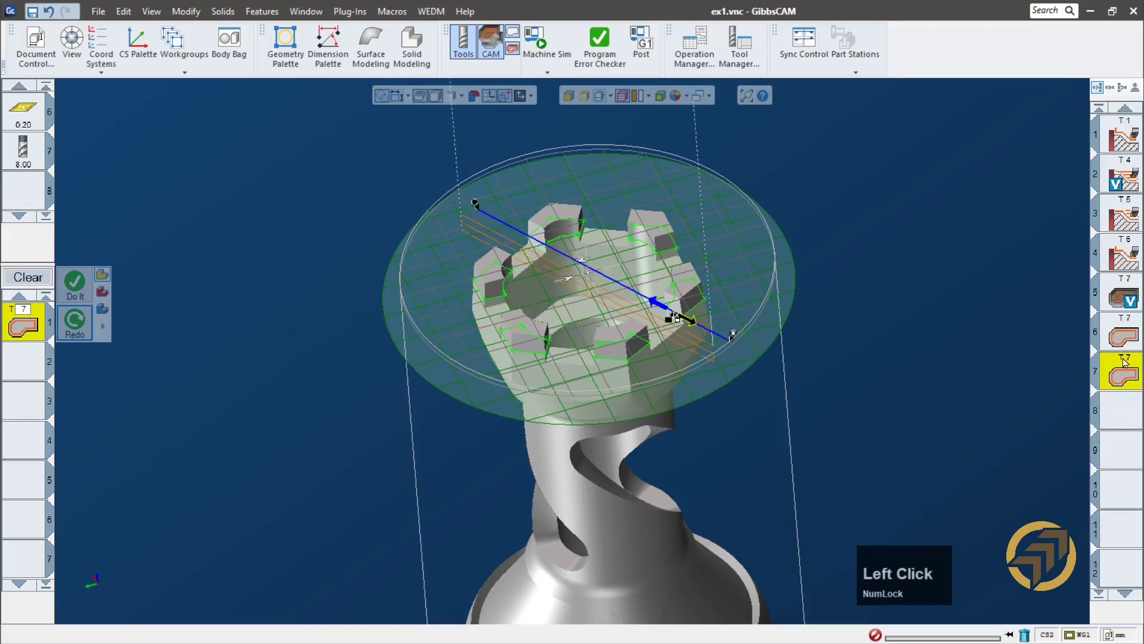
double_click(24, 326)
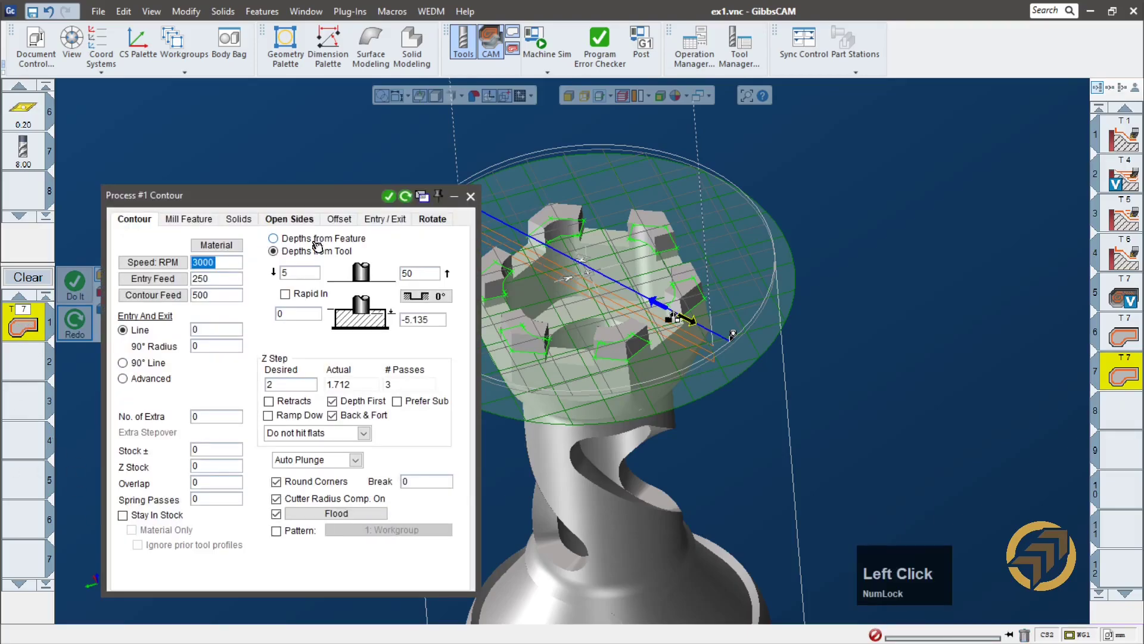
left_click(431, 222)
left_click(158, 319)
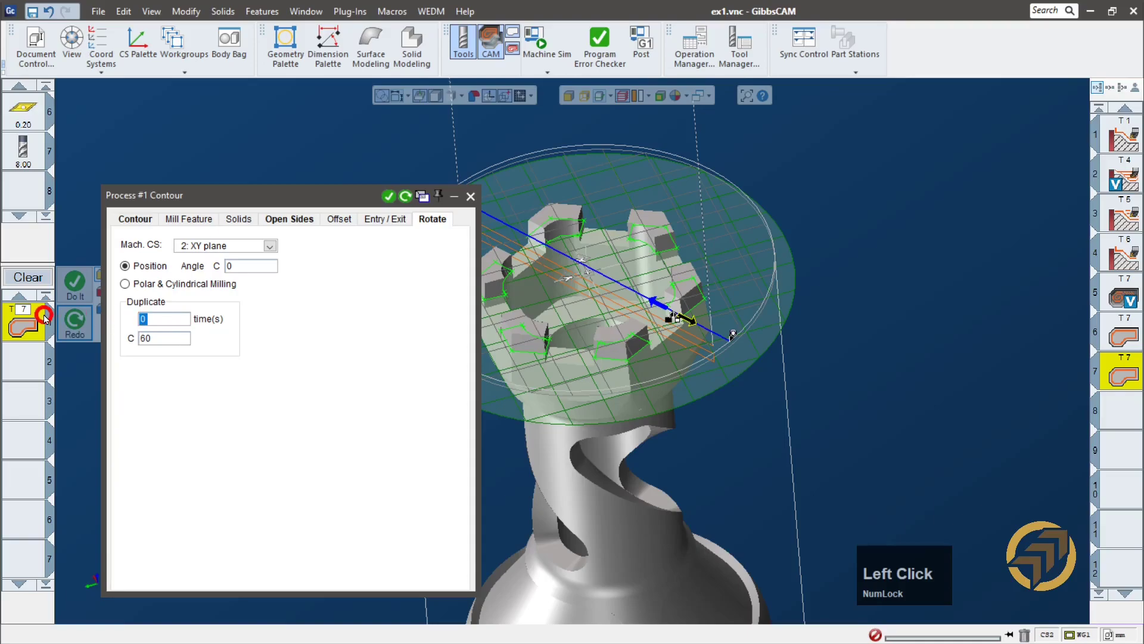
type("2")
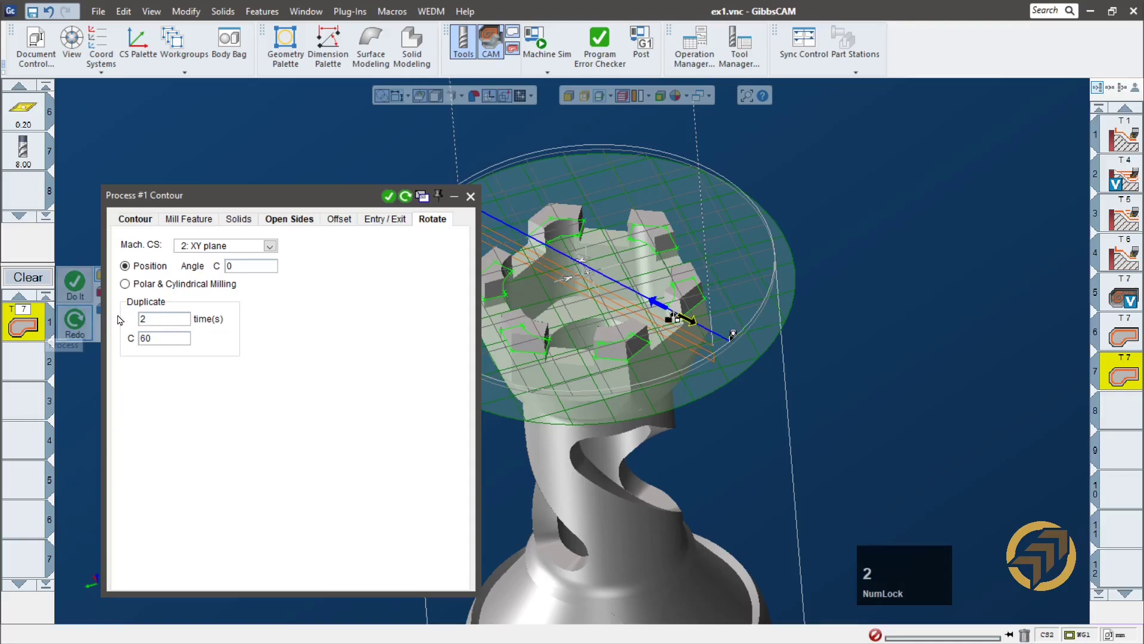
left_click(405, 196)
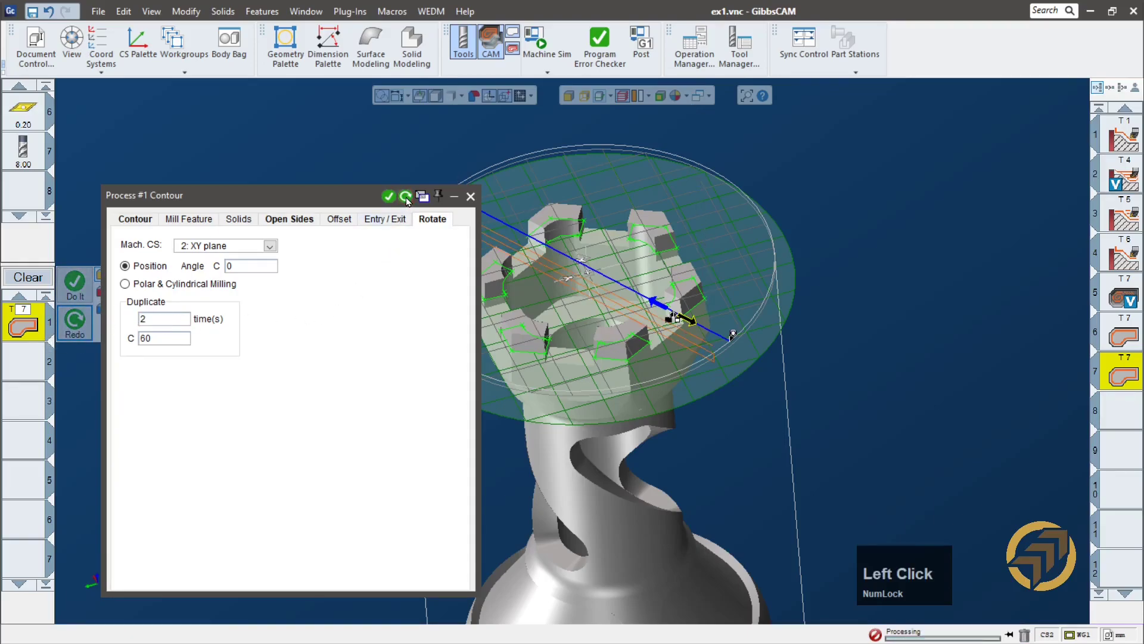
left_click(471, 198)
left_click(1122, 422)
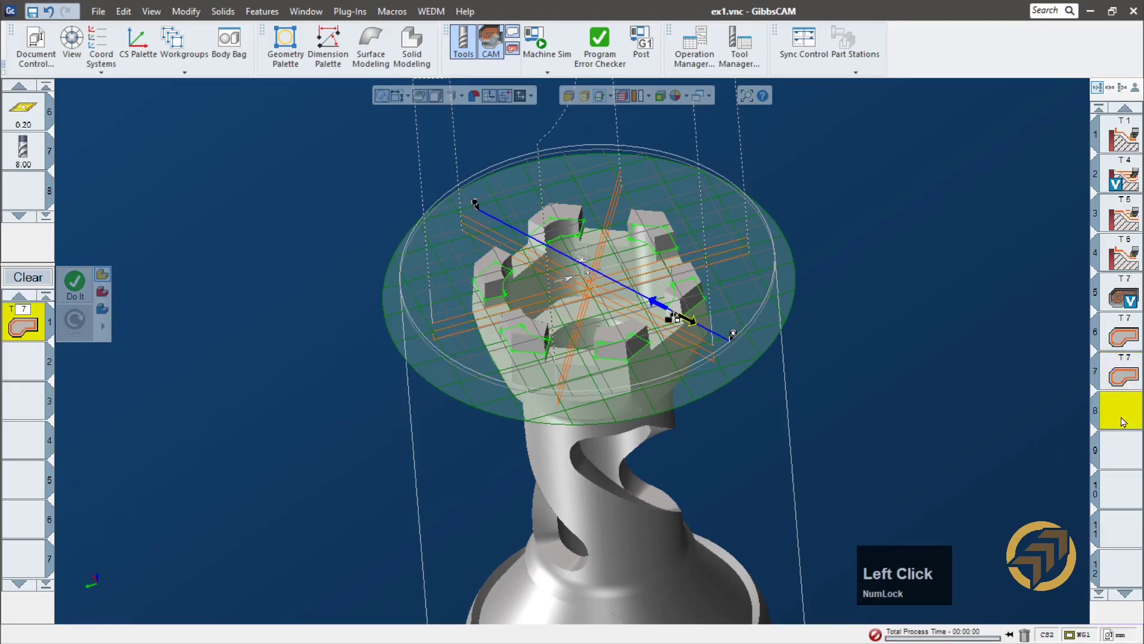
left_click(33, 11)
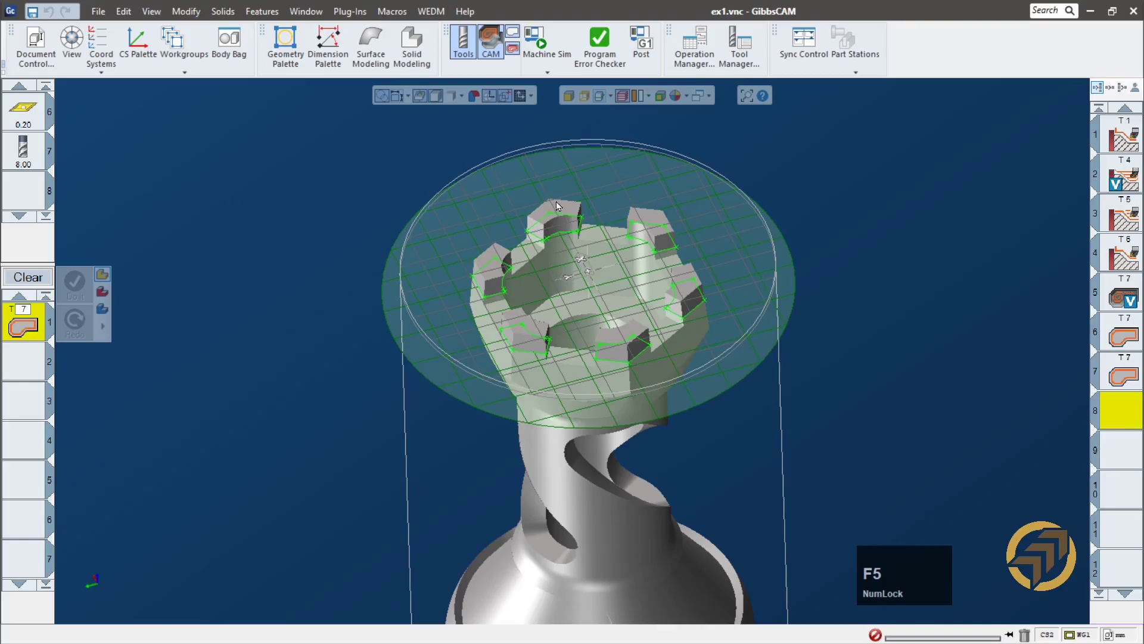
- Delete the contour process and load the saved process list "08 helix bore" in its place
middle_click_drag(715, 295, 603, 305)
mouse_move(618, 247)
middle_mouse_down()
mouse_move(587, 334)
mouse_move(621, 171)
mouse_move(632, 245)
middle_mouse_up()
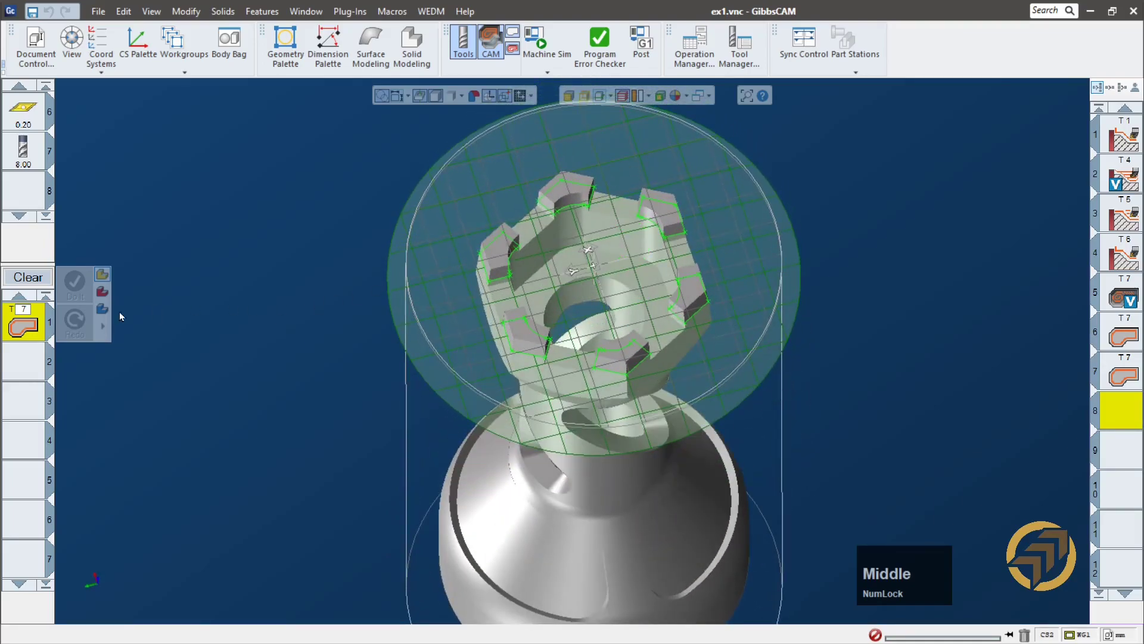
left_click(24, 324)
key("Delete")
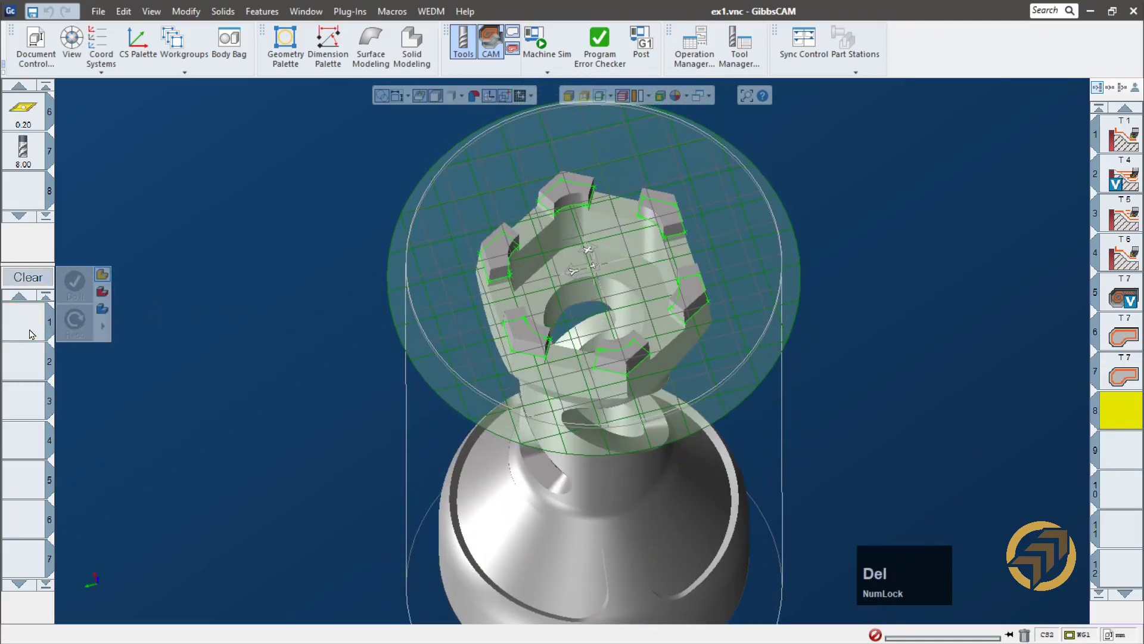
right_click(29, 322)
mouse_move(92, 438)
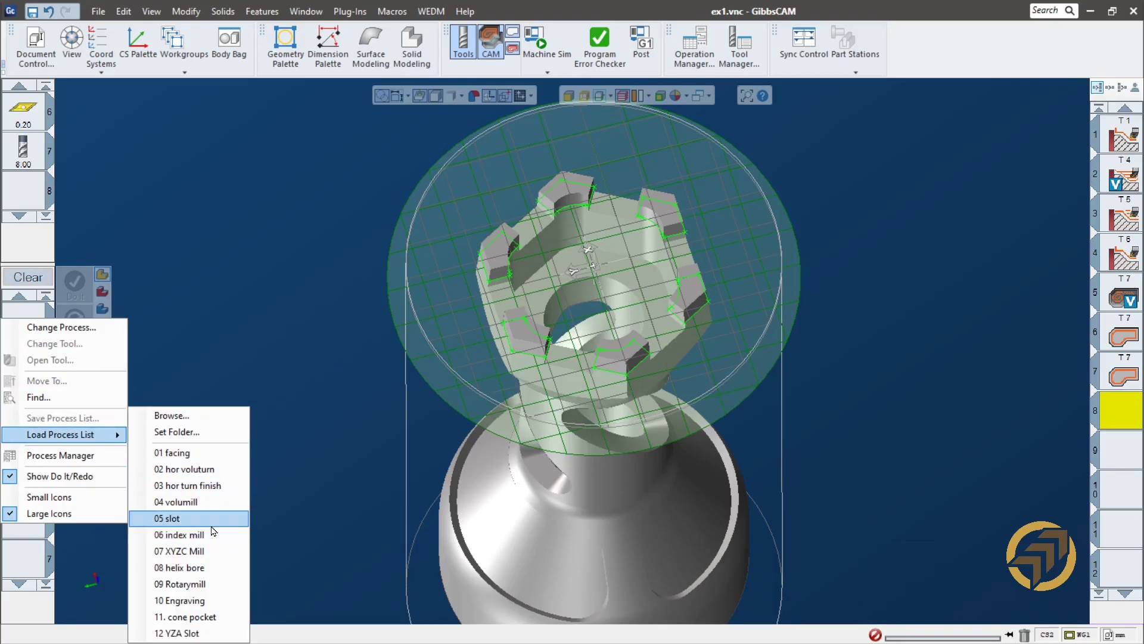
left_click(206, 567)
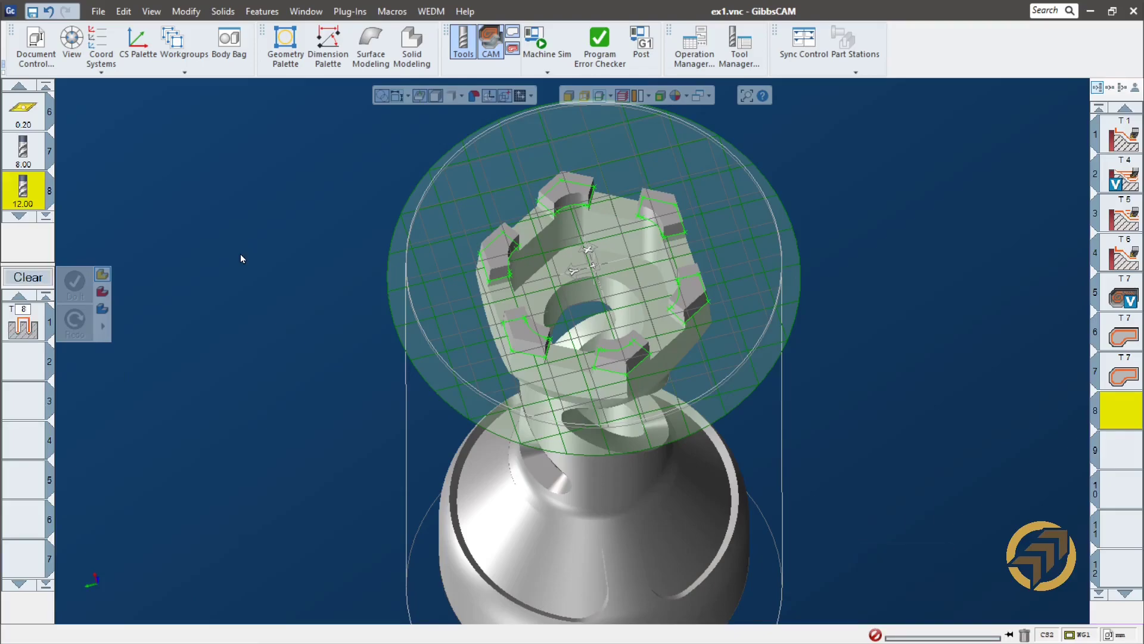
- Open the helix bore process, review its rotation and cycle settings, and set the bore's Z pitch to 2
left_click(19, 328)
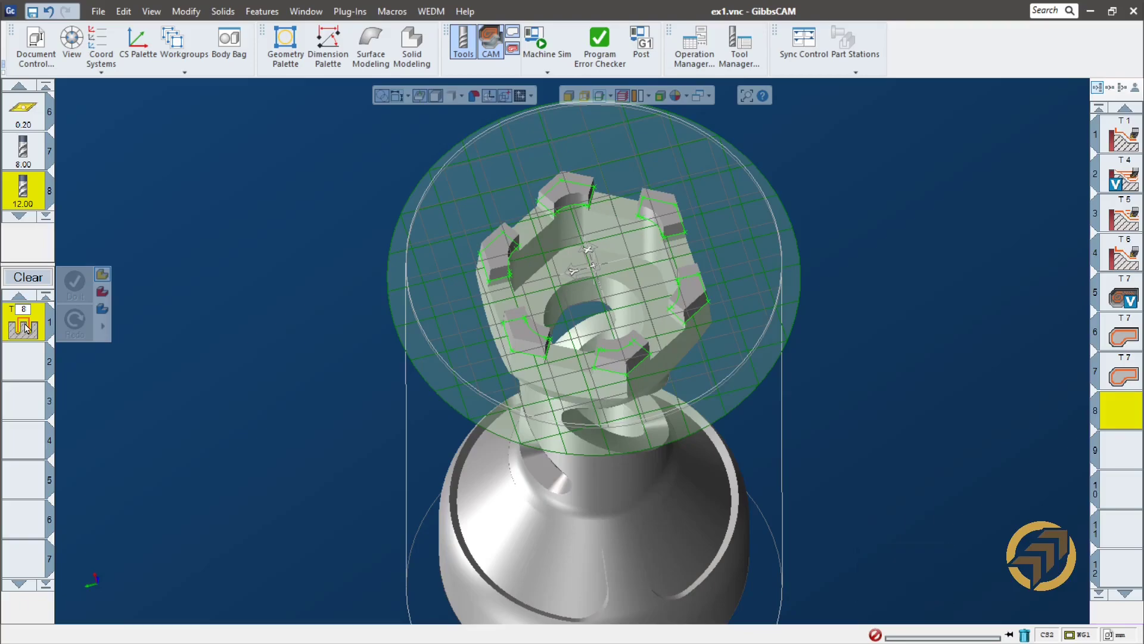
double_click(25, 328)
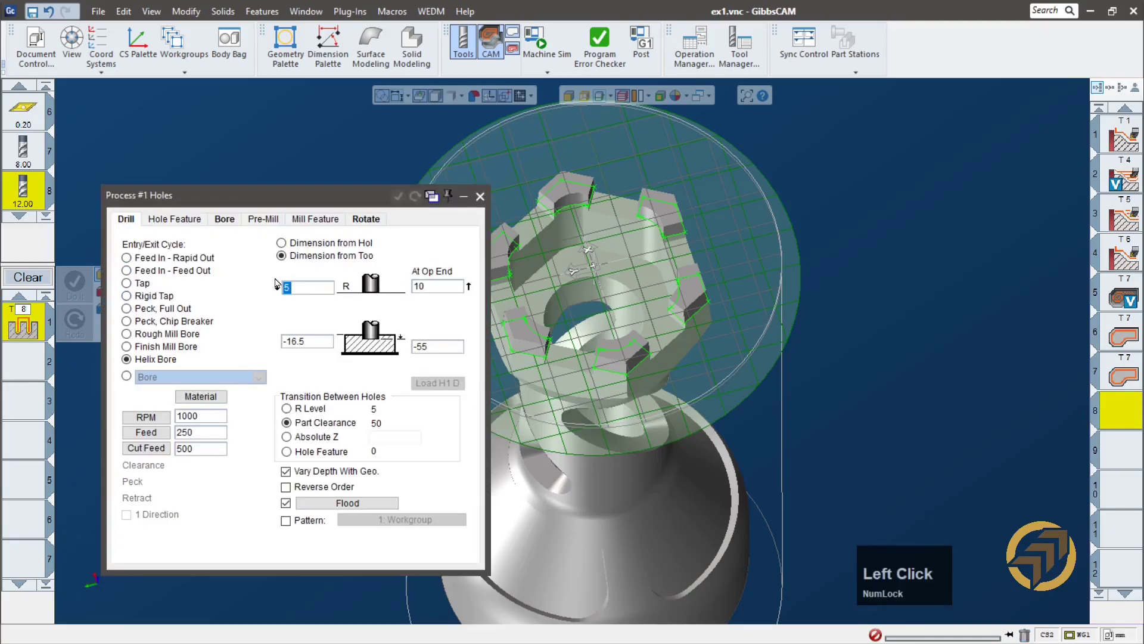
left_click(365, 218)
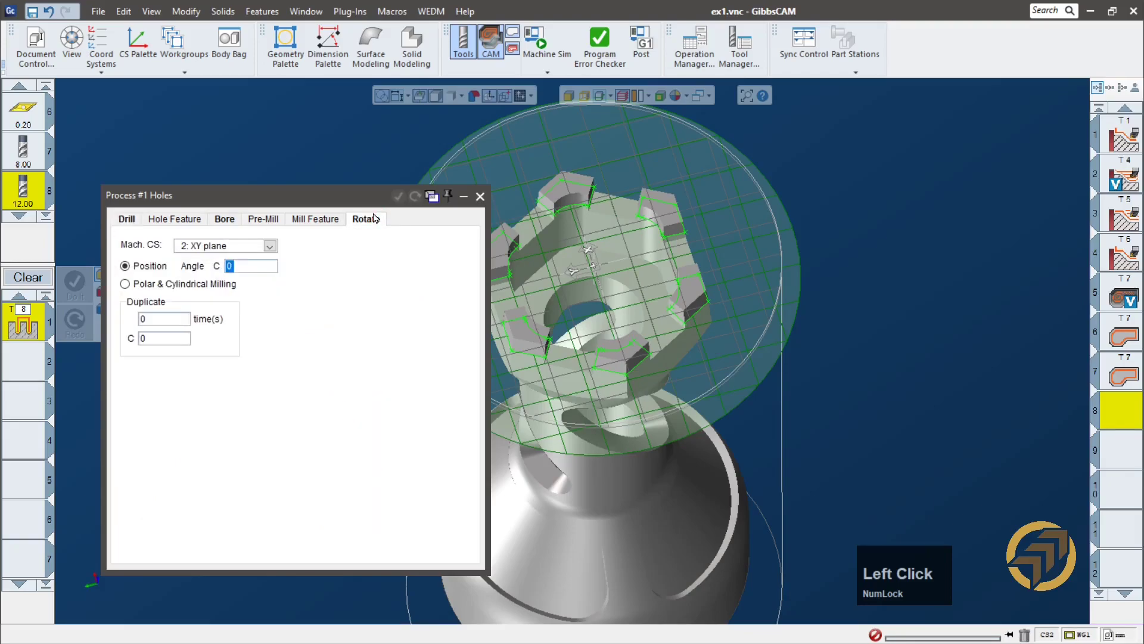
left_click(127, 219)
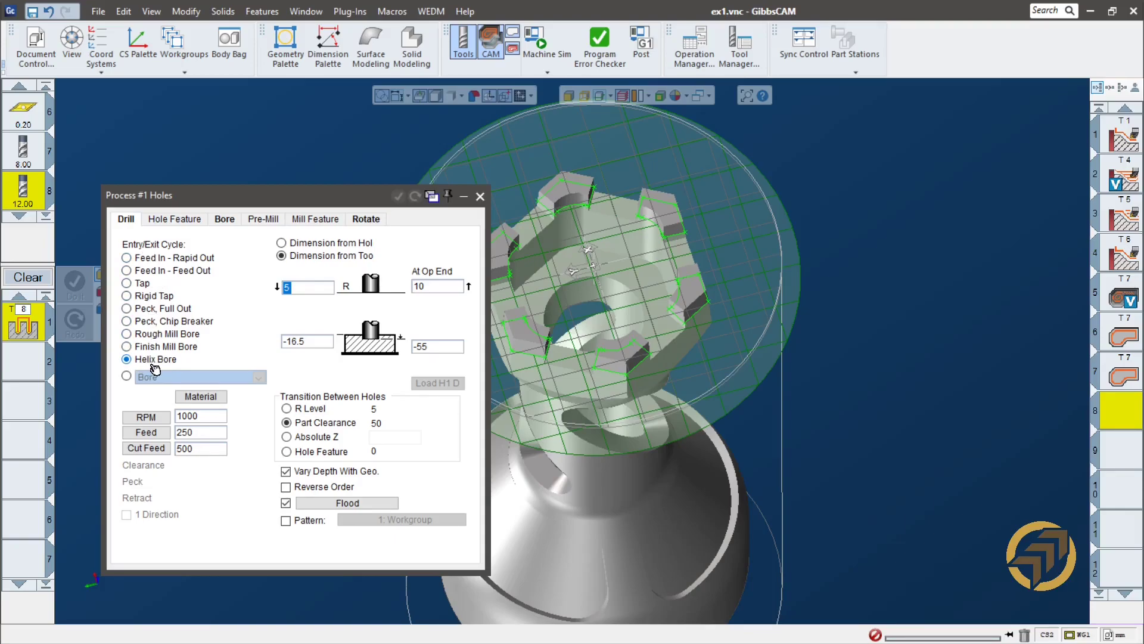
left_click(225, 220)
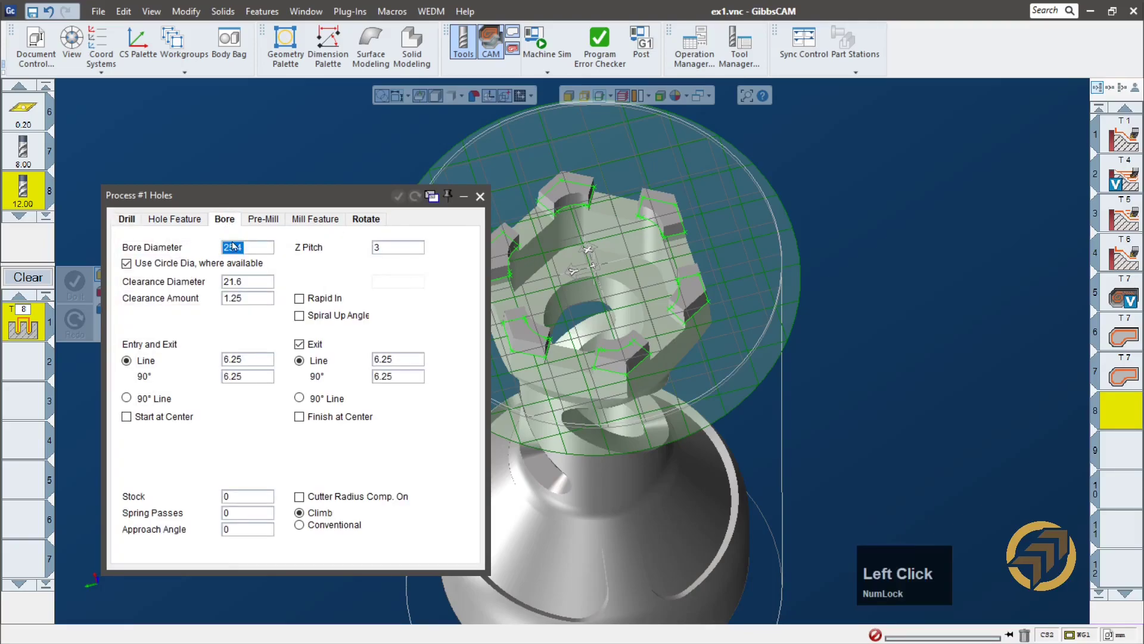
left_click(388, 247)
type("2")
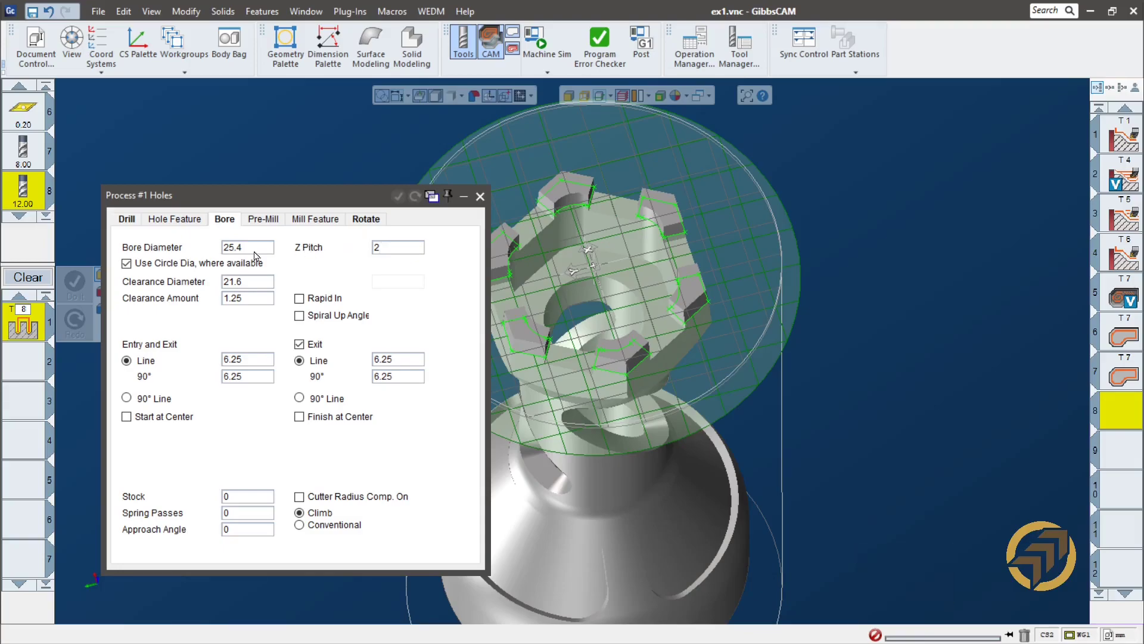
- Examine the helix bore's start and final depths against the crown's pocket floor and the lower end of the shaft's helical openings
left_click(120, 219)
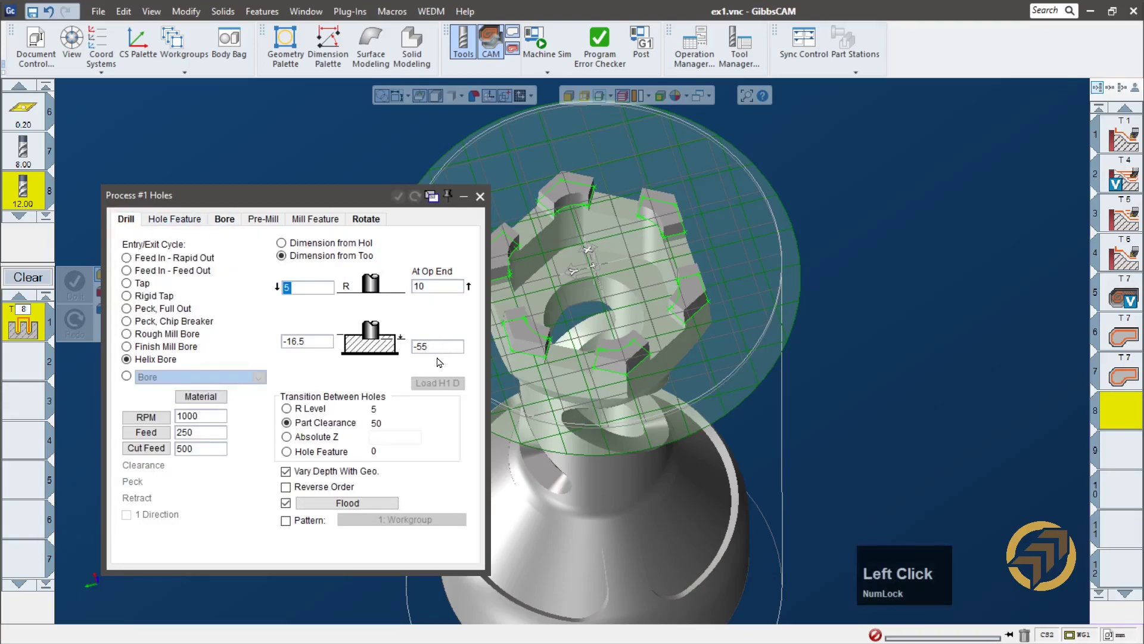
scroll(659, 174, "down", 3)
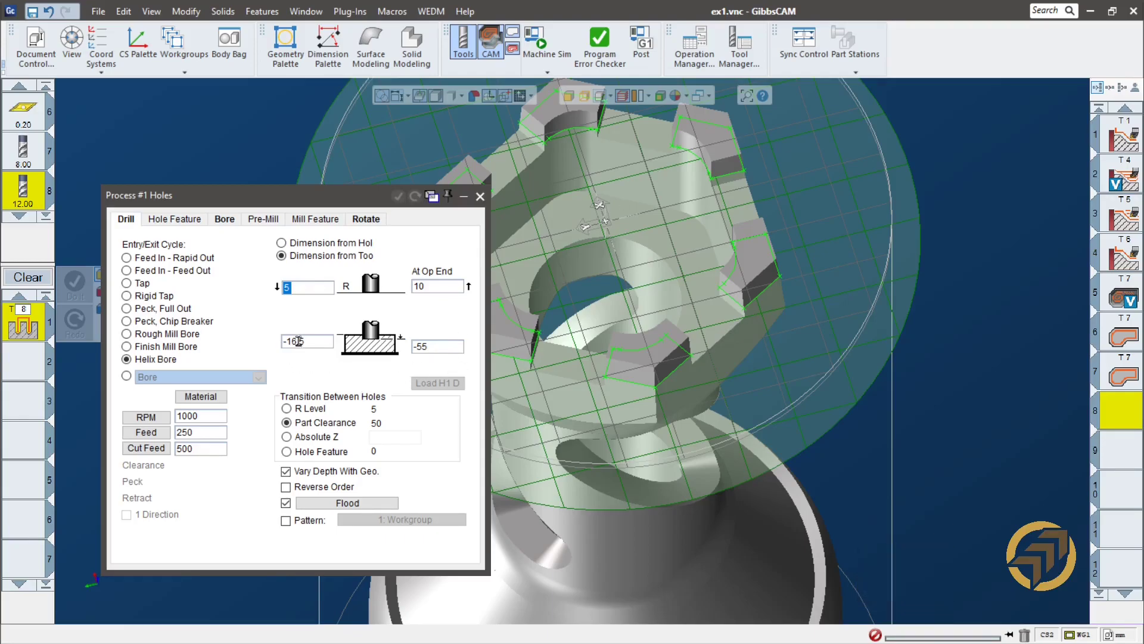
left_click(317, 343)
left_click(685, 246)
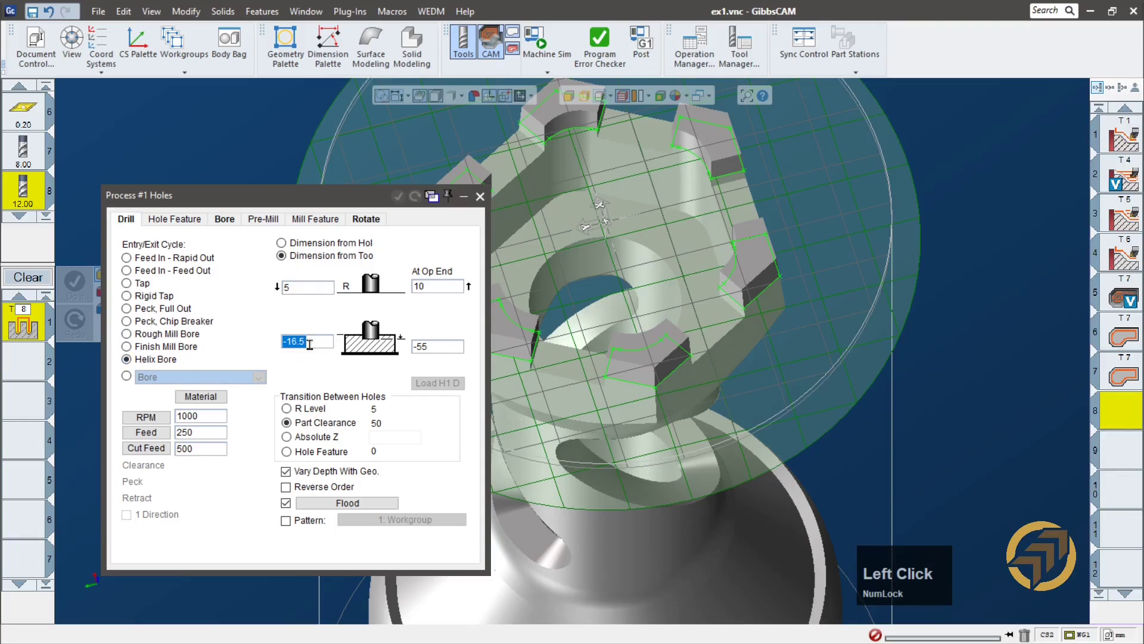
mouse_move(801, 260)
middle_mouse_down()
mouse_move(816, 251)
mouse_move(796, 373)
middle_mouse_up()
left_click_drag(675, 442, 731, 369, "alt")
scroll(731, 452, "up", 8)
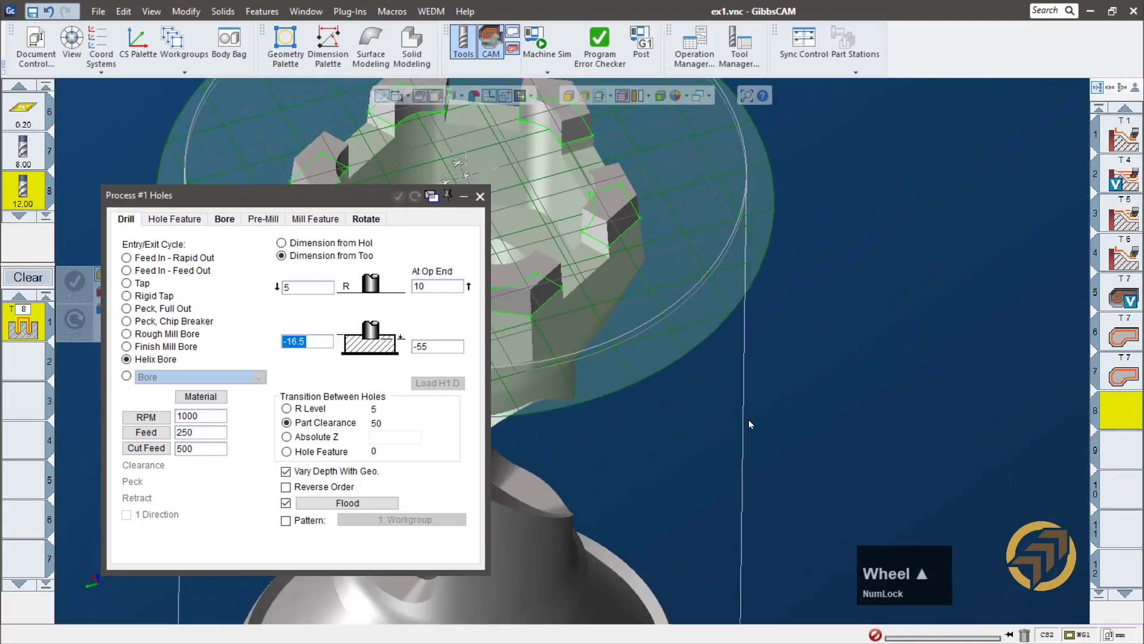
mouse_move(571, 469)
left_mouse_down("alt")
mouse_move(658, 469)
mouse_move(664, 551)
left_mouse_up("alt")
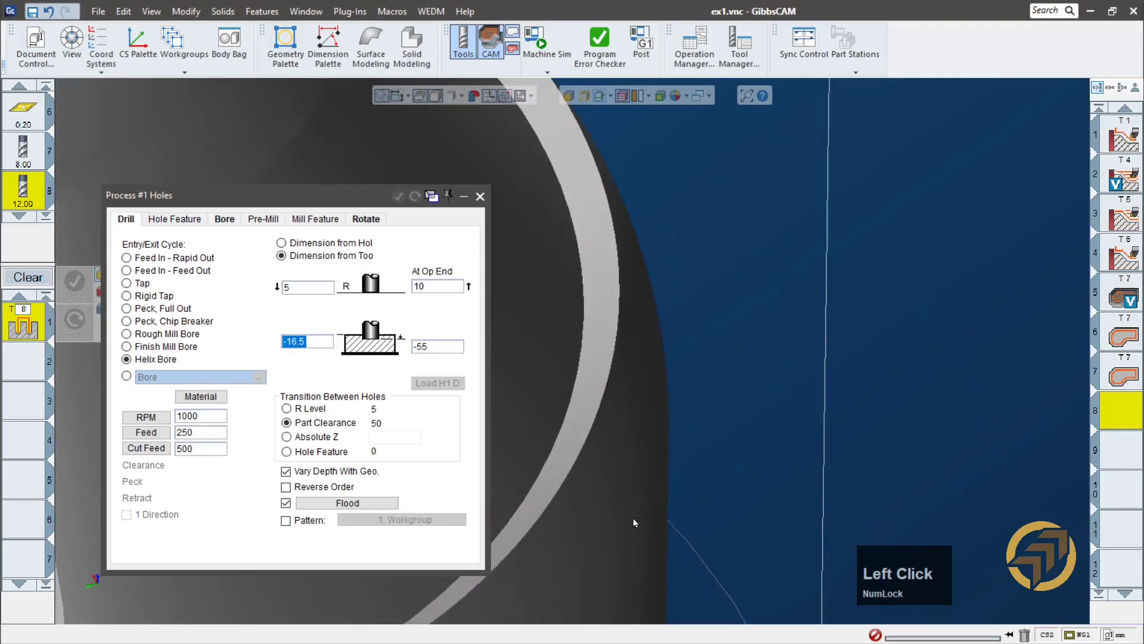
scroll(648, 495, "up", 5)
left_click_drag(649, 494, 947, 423, "ctrl")
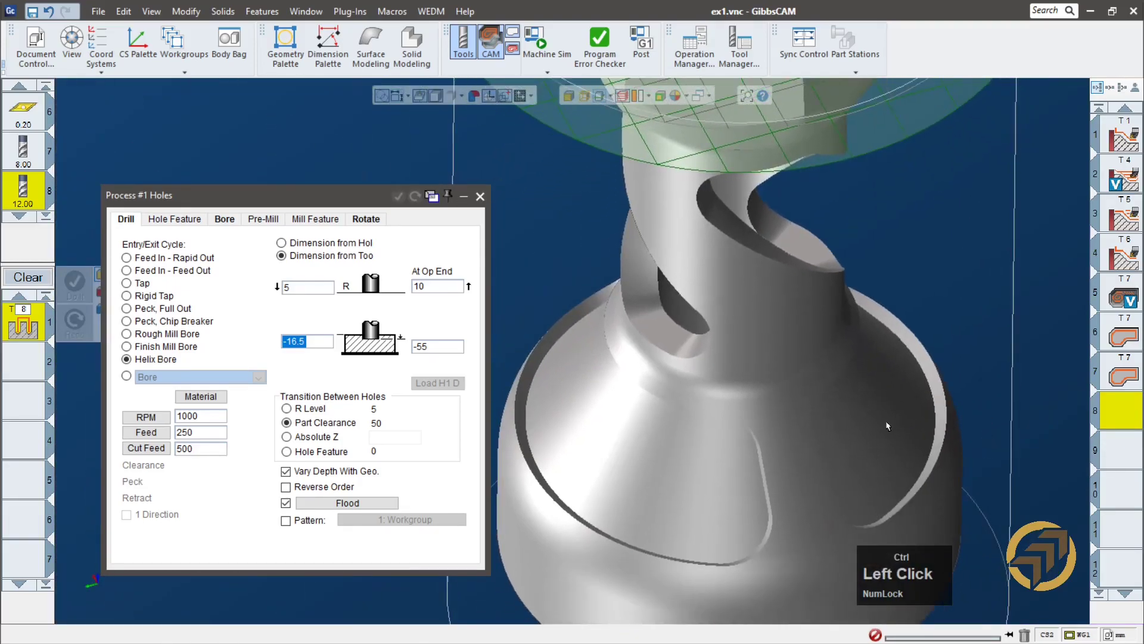
scroll(695, 335, "down", 4)
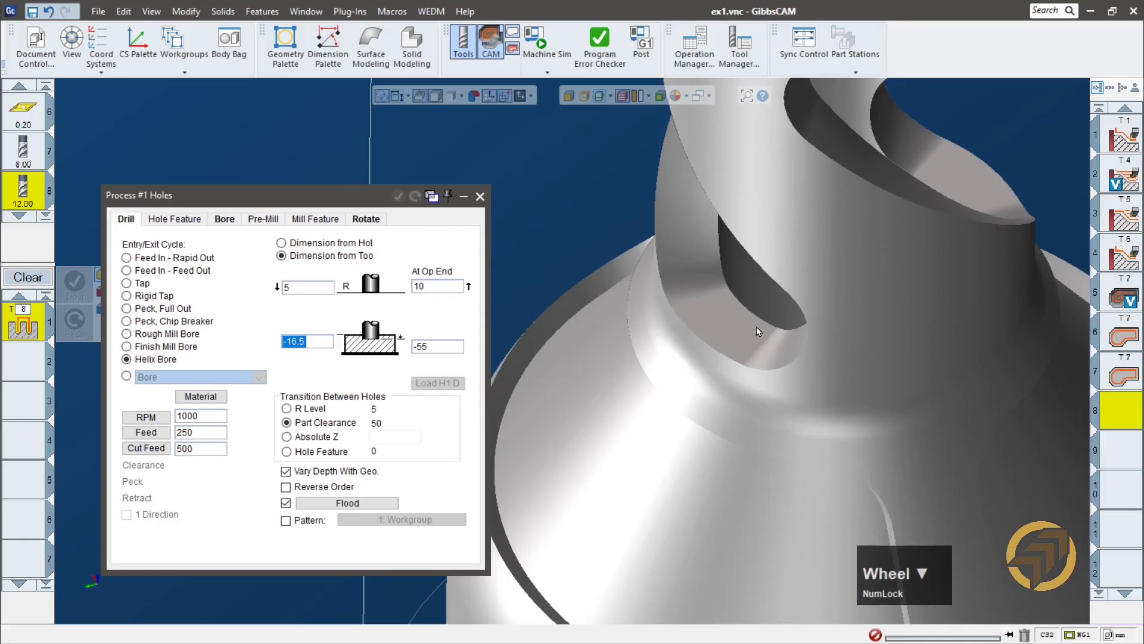
left_click(440, 346)
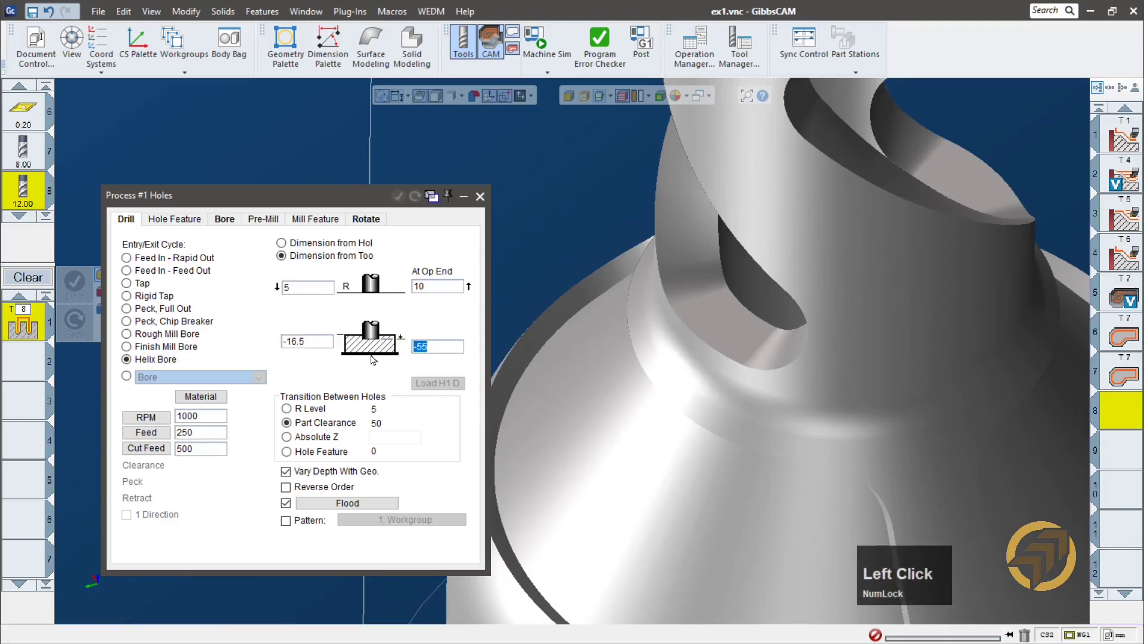
- Pick the lower end of the shaft's helical opening as a depth reference, and set the helix bore's final depth to -55
left_click(756, 325)
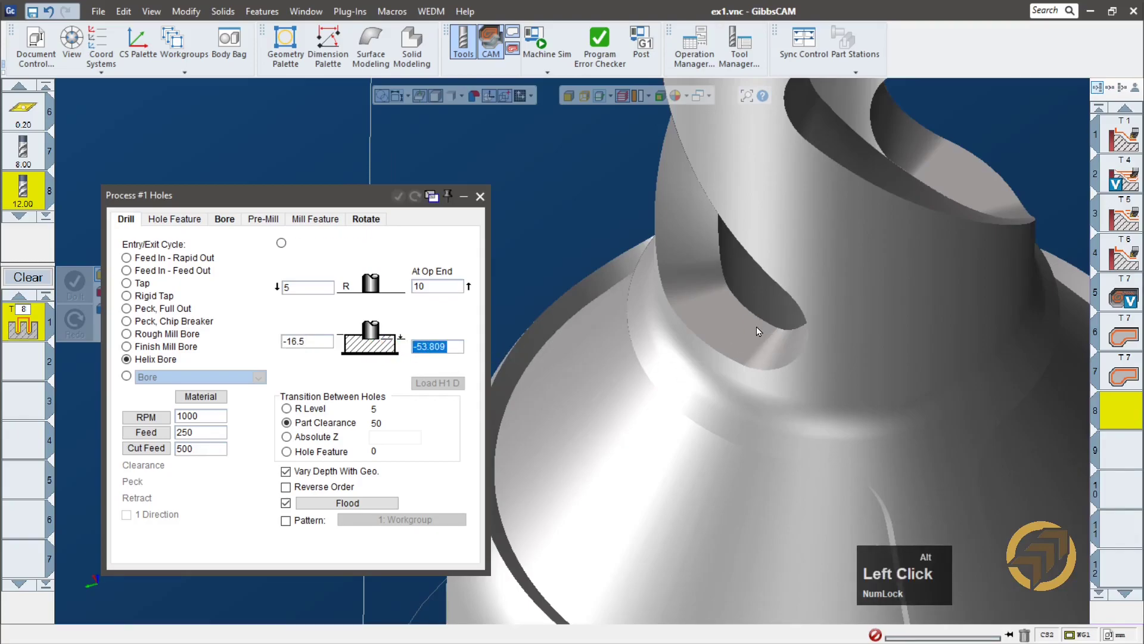
left_click(458, 345)
key("BackSpace")
key("BackSpace")
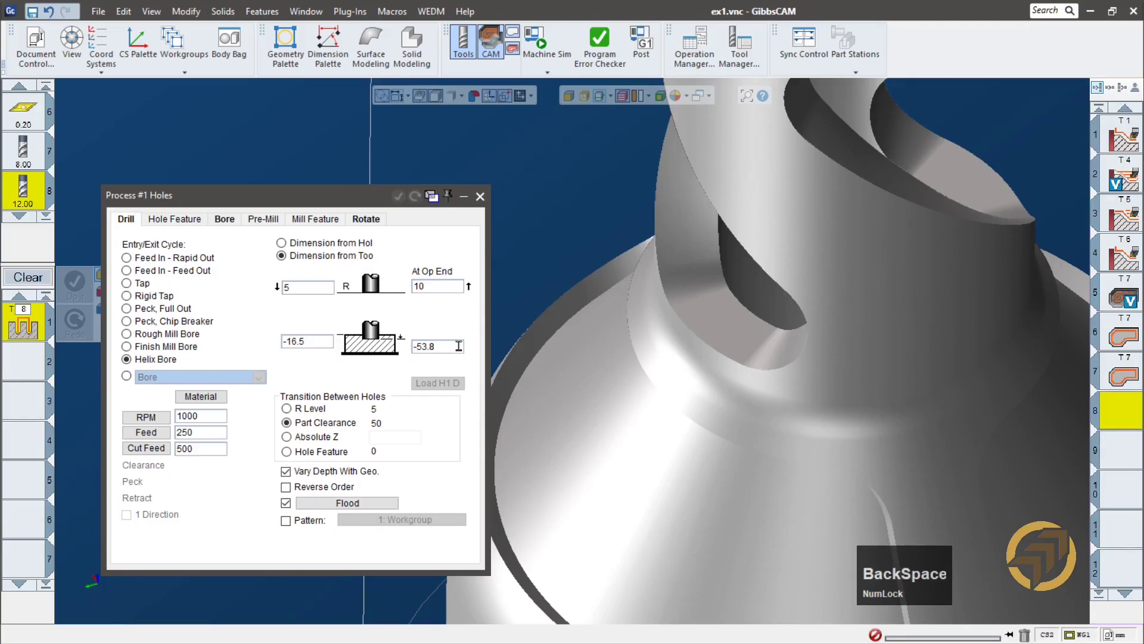
type("55")
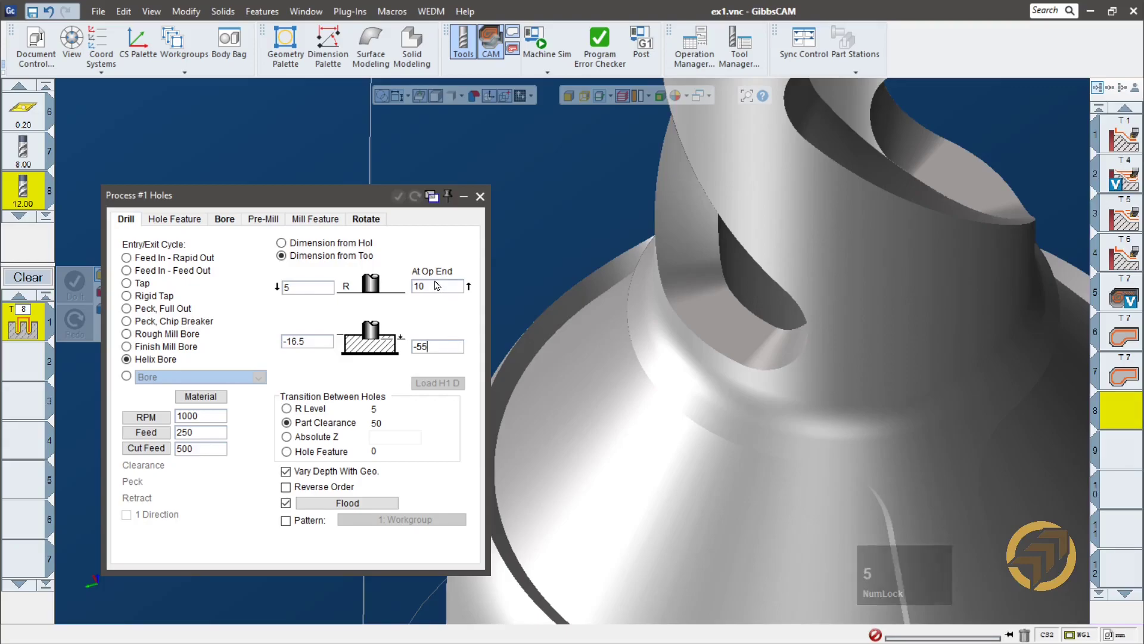
- Select the inner circle below the crown as bore geometry, generate the helix bore toolpath, and close the process
scroll(763, 355, "up", 3)
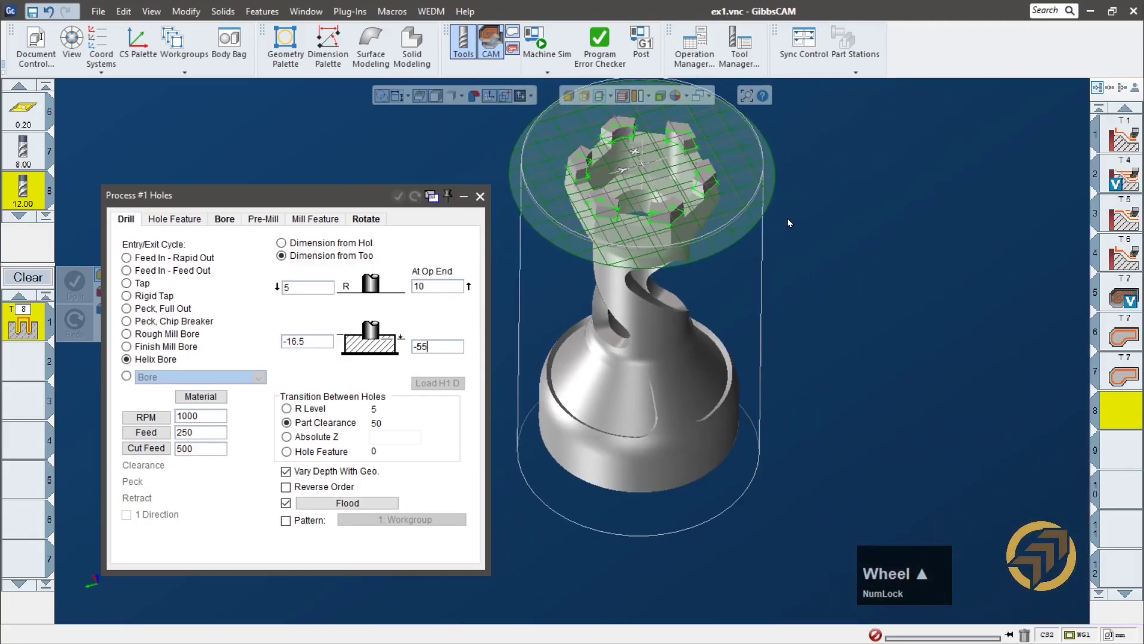
left_click_drag(773, 195, 779, 240)
left_click(632, 203)
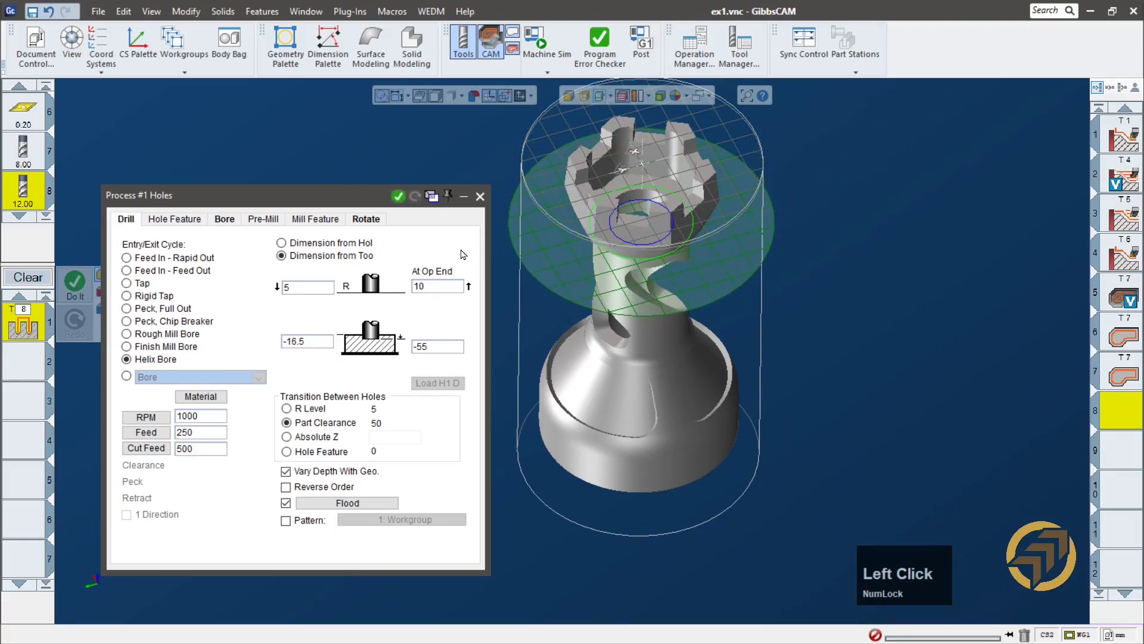
left_click(398, 198)
middle_click_drag(669, 385, 657, 110)
middle_click_drag(648, 269, 886, 215)
middle_click_drag(619, 246, 548, 317)
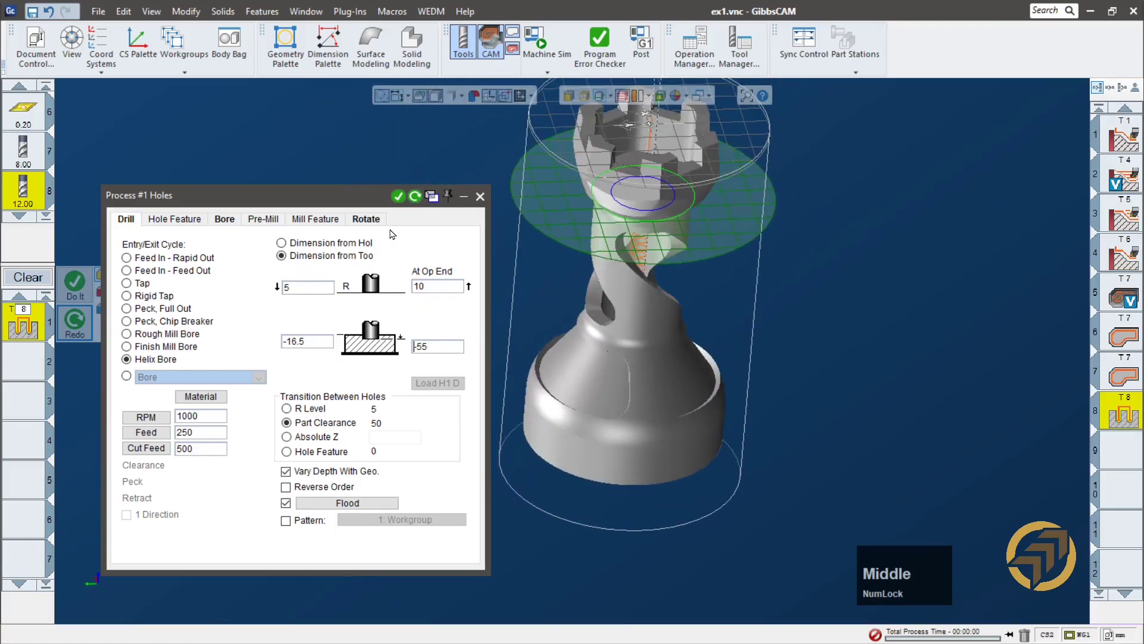
left_click(481, 196)
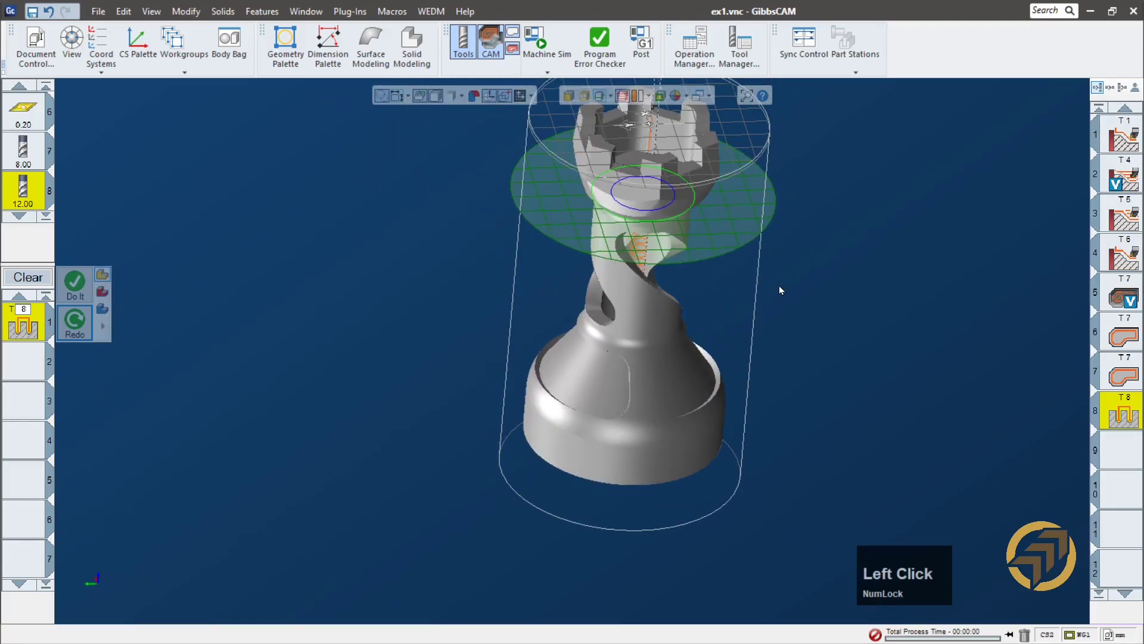
- Select operations 5 to 8, open them in the machine simulation, and rewind it to the start
middle_click_drag(781, 286, 690, 273)
left_click_drag(630, 312, 626, 377, "ctrl")
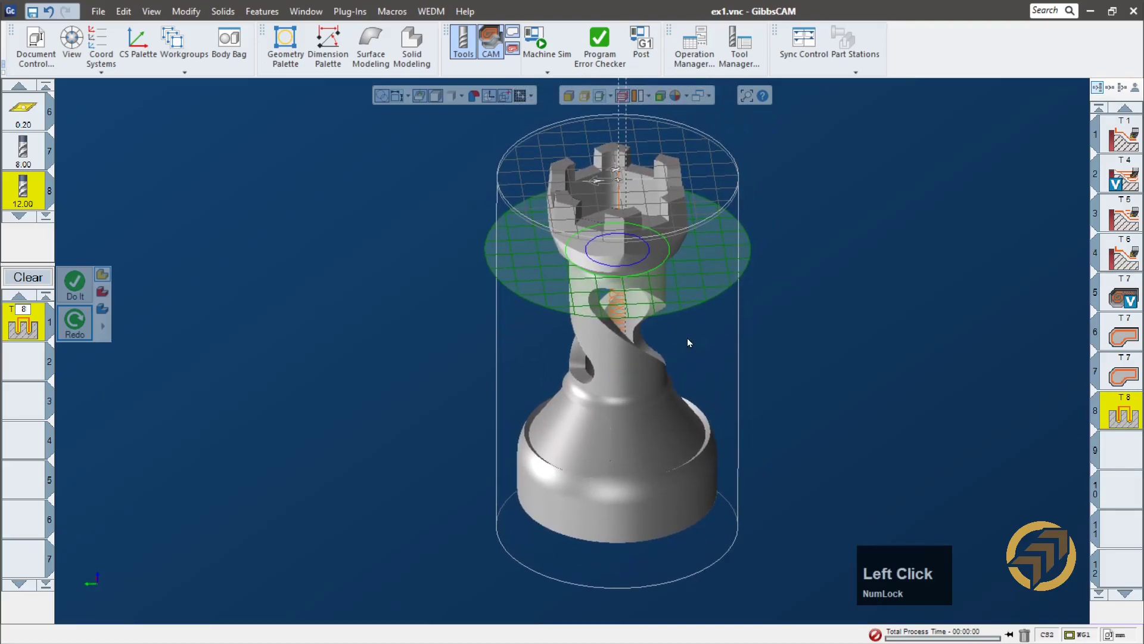
left_click(1119, 306)
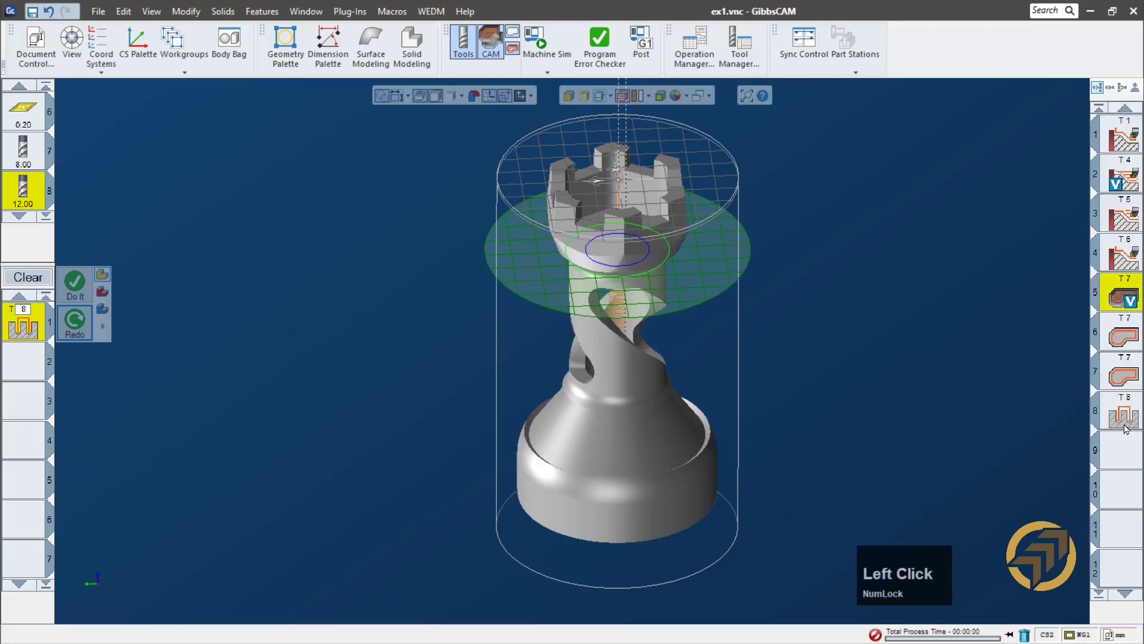
left_click(1100, 421, "shift")
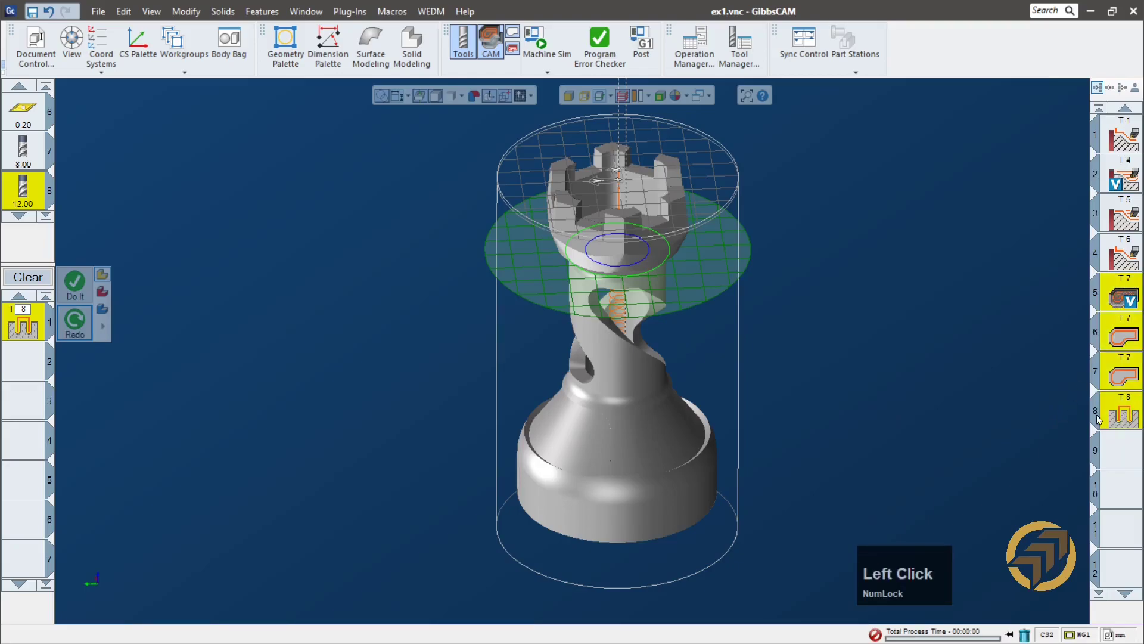
middle_click_drag(880, 317, 914, 337)
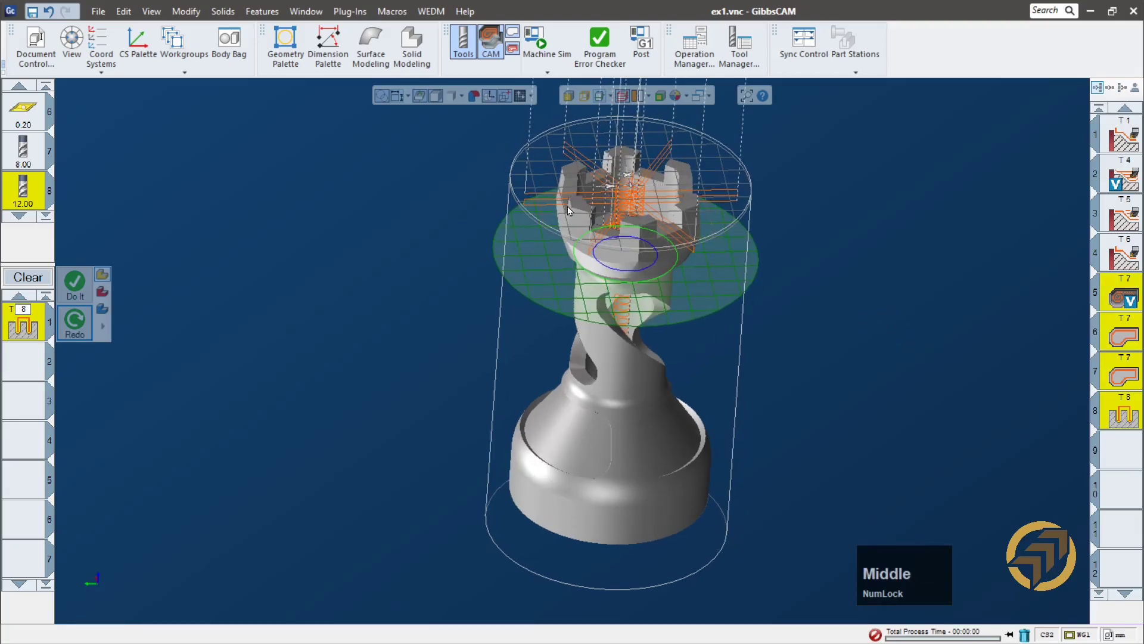
left_click(542, 33)
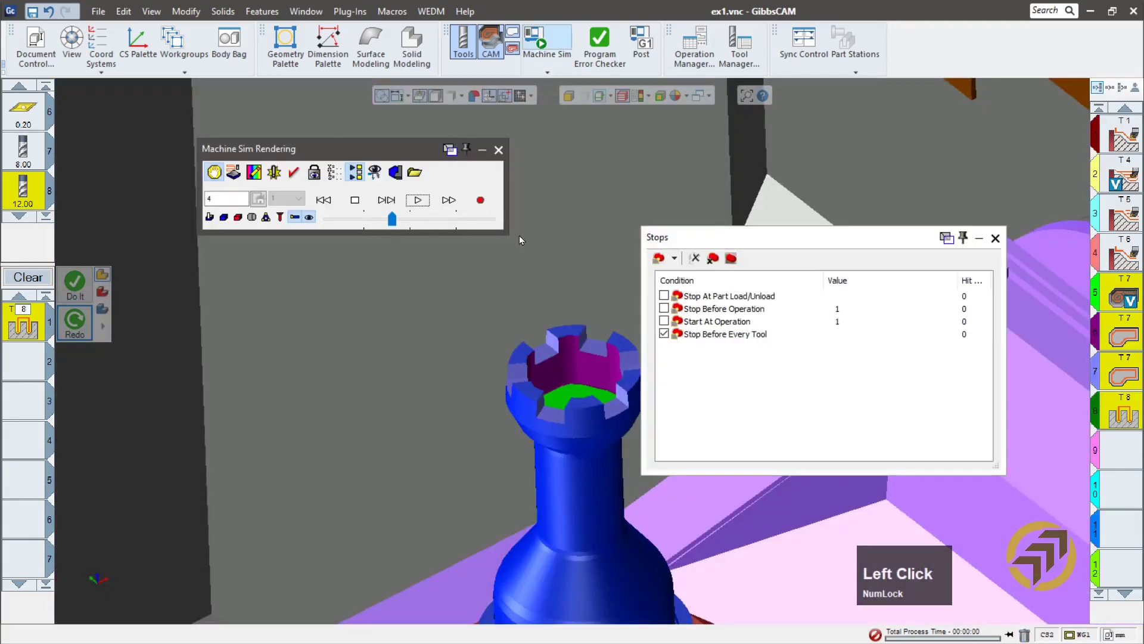
scroll(545, 381, "up", 5)
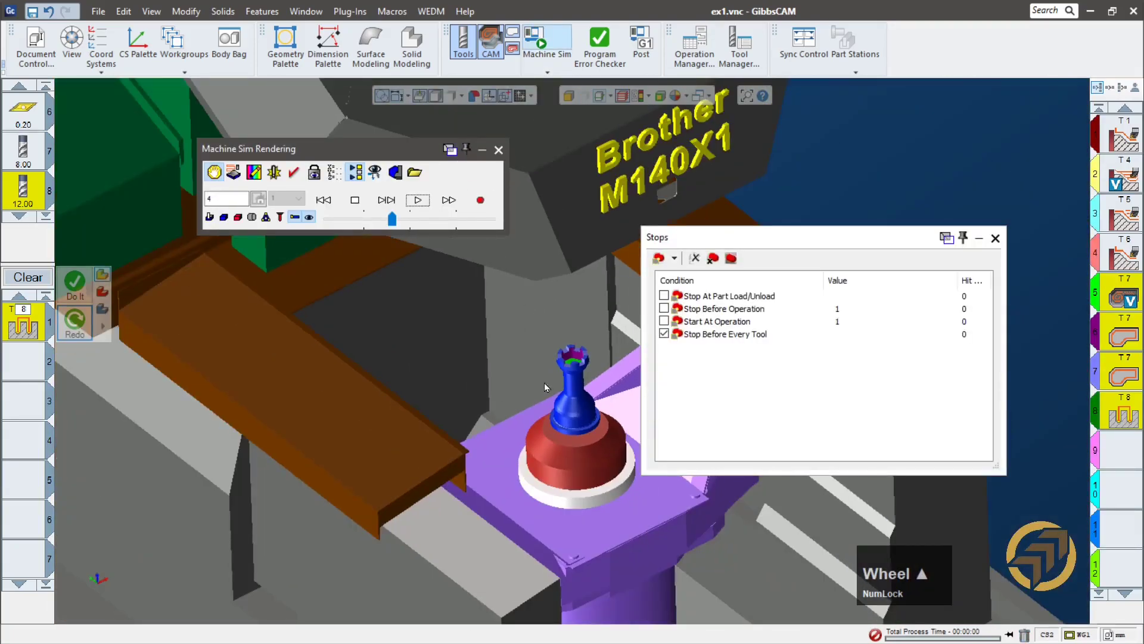
left_click(324, 200)
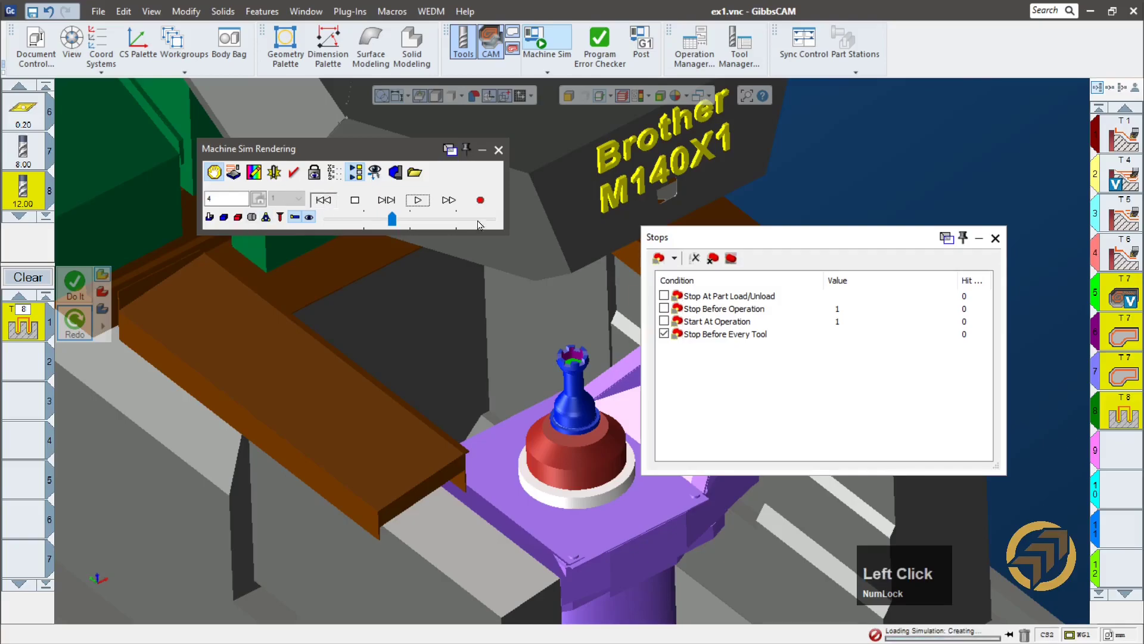
- Start the simulation at a slower speed with the Stops window set to roll up, and minimise that window
left_click(979, 239)
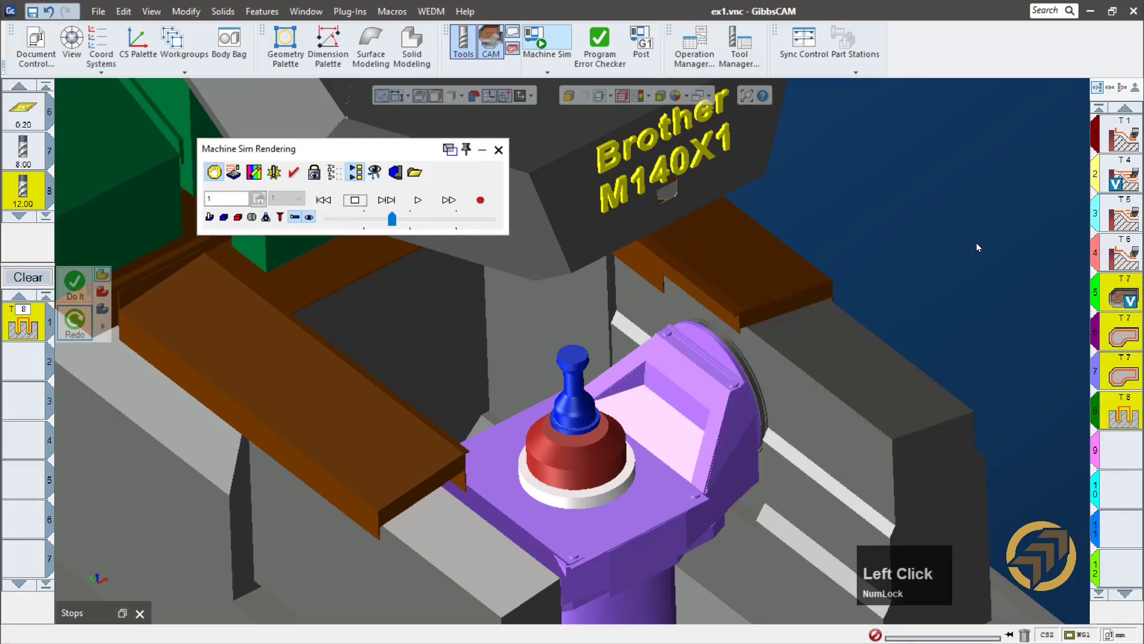
left_click(122, 613)
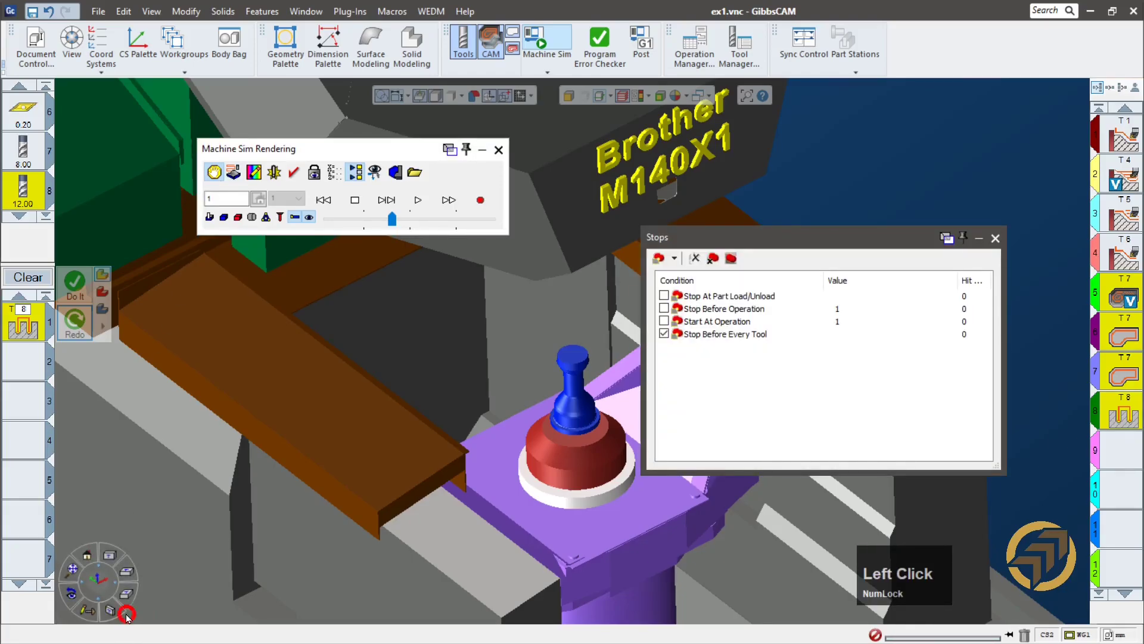
left_click(962, 238)
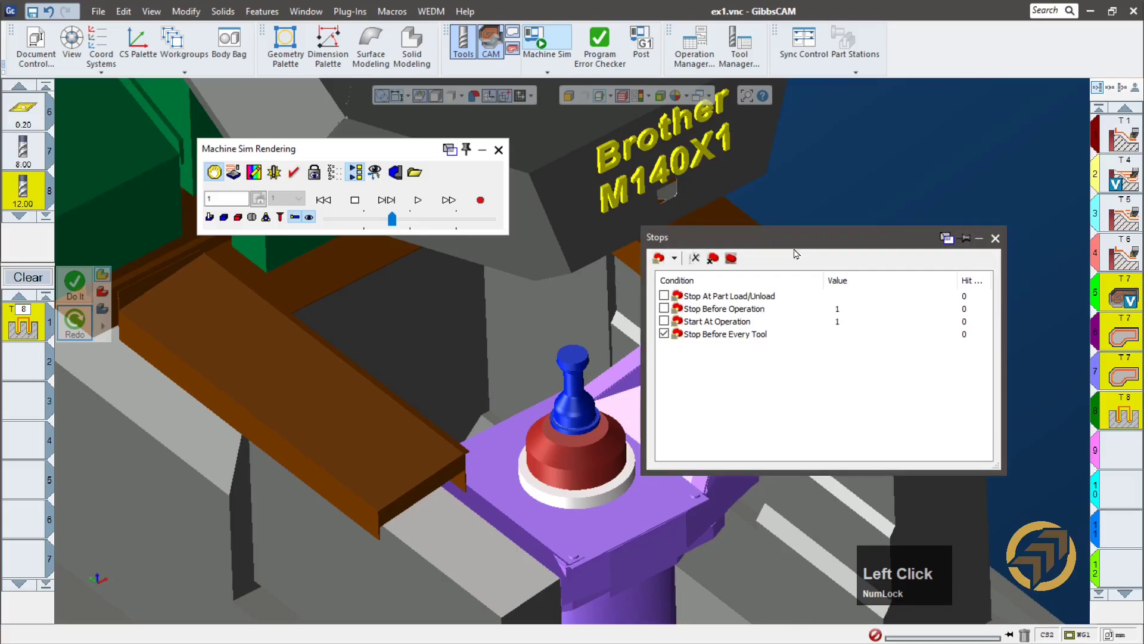
left_click_drag(395, 222, 374, 219)
left_click(419, 200)
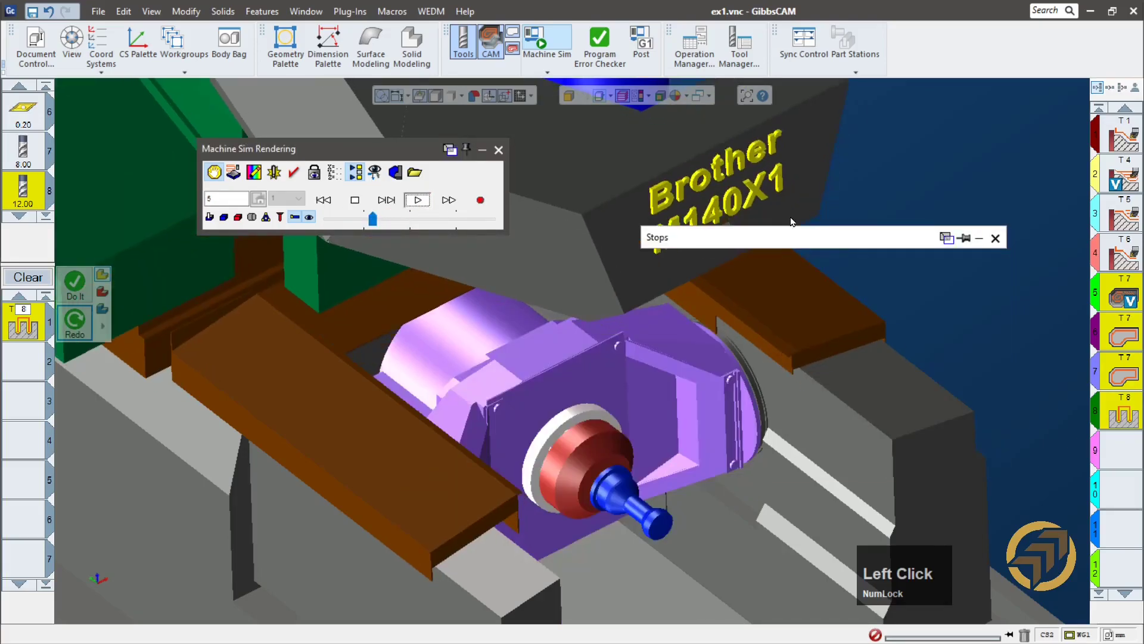
left_click(980, 238)
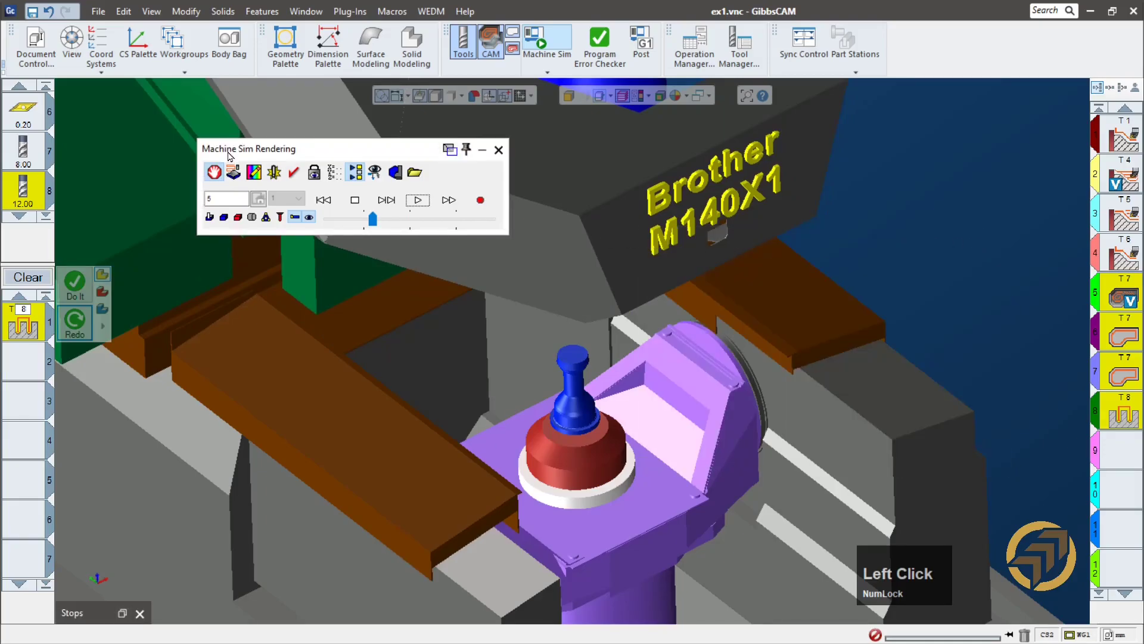
- Run the simulation through the pocket, slots and helix bore to the end of the program, adjusting the playback speed
left_click(424, 200)
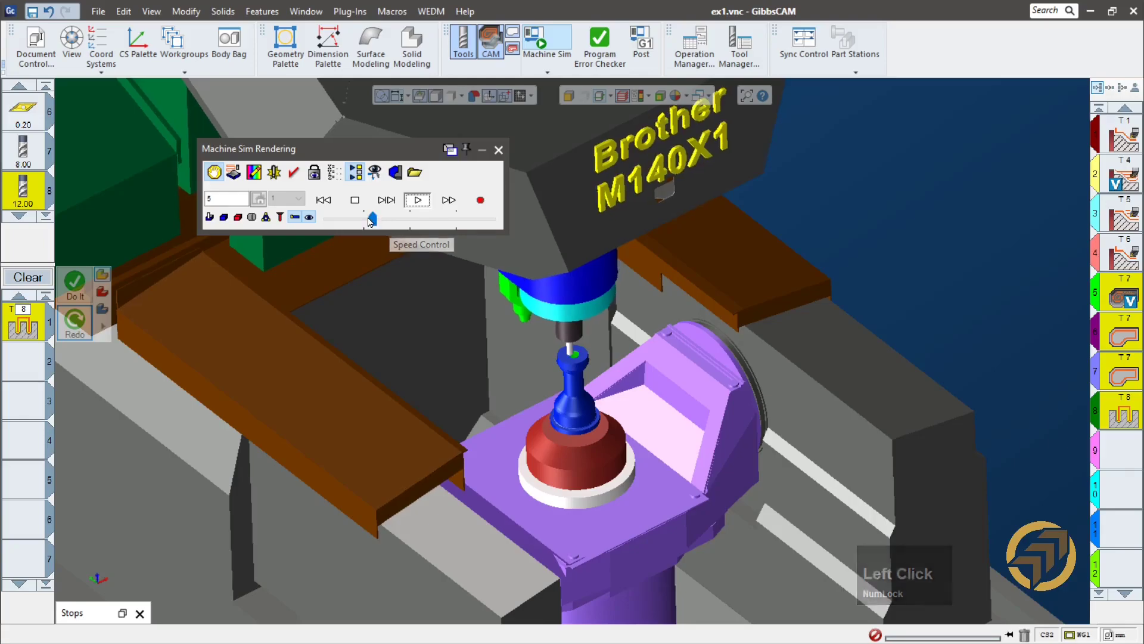
left_click_drag(374, 220, 399, 228)
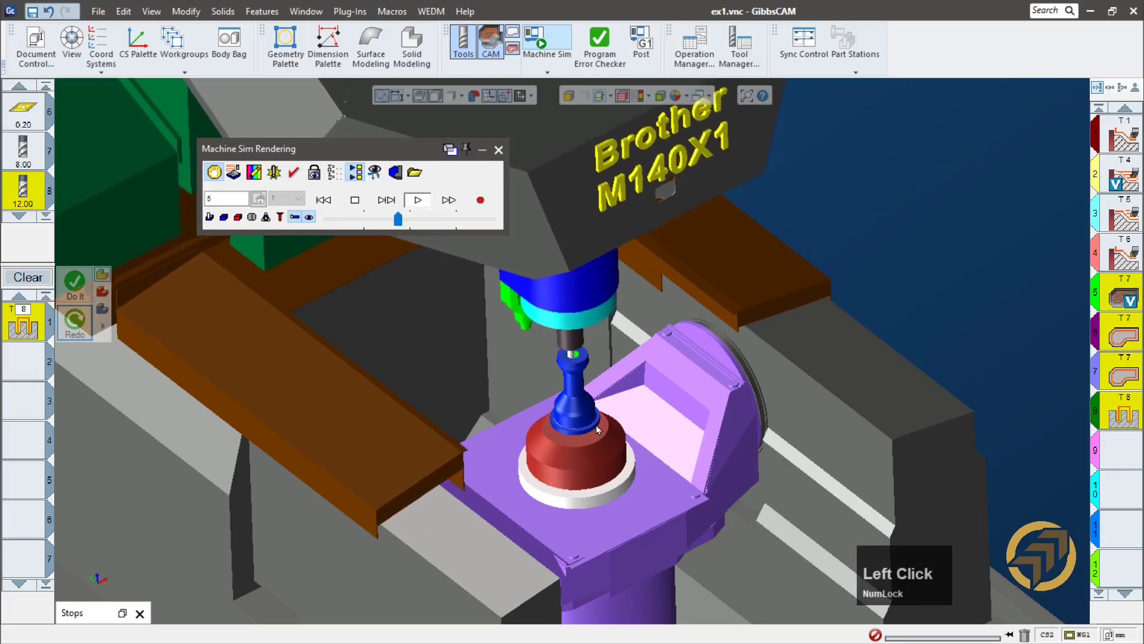
scroll(596, 424, "down", 5)
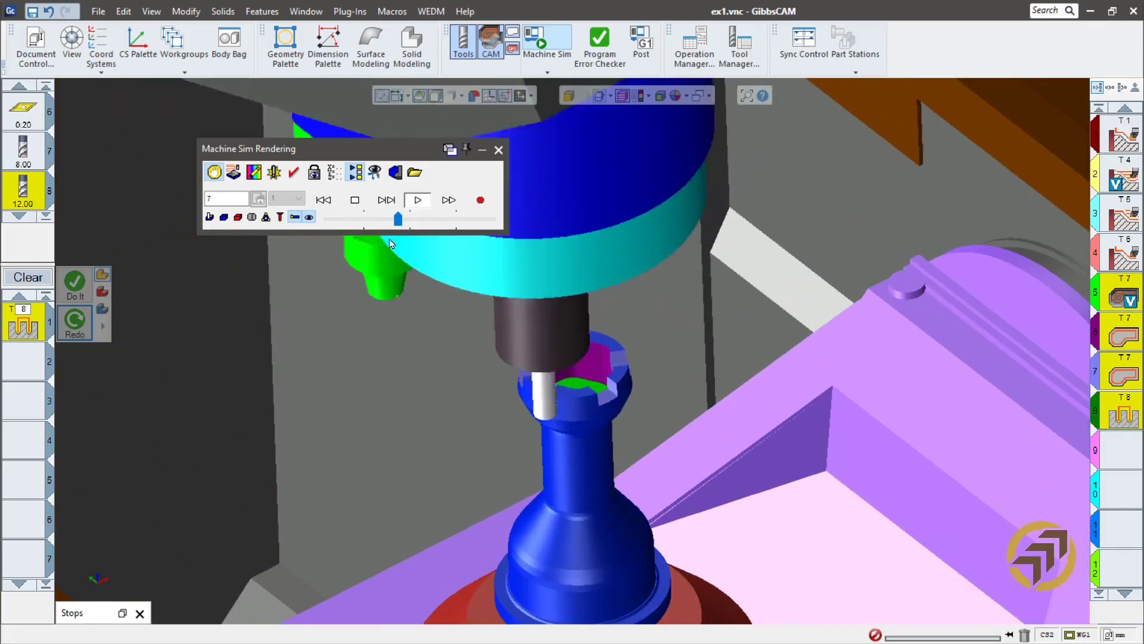
left_click_drag(403, 225, 379, 221)
left_click(414, 201)
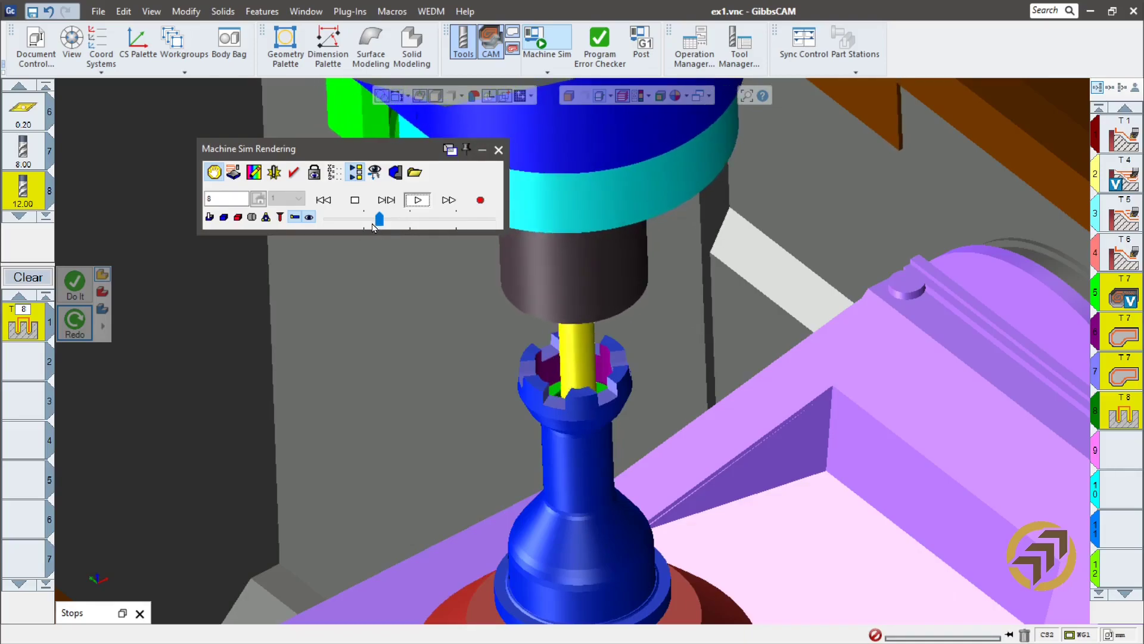
left_click(398, 224)
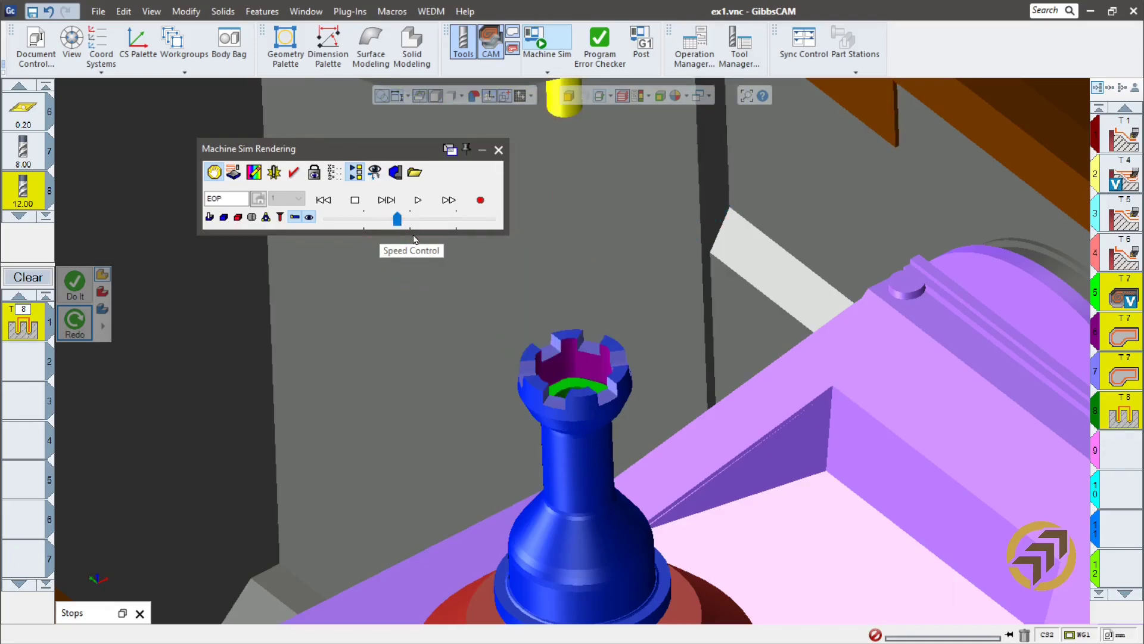
- Create a facet body from the simulated milled part and close the machine simulation
right_click(364, 148)
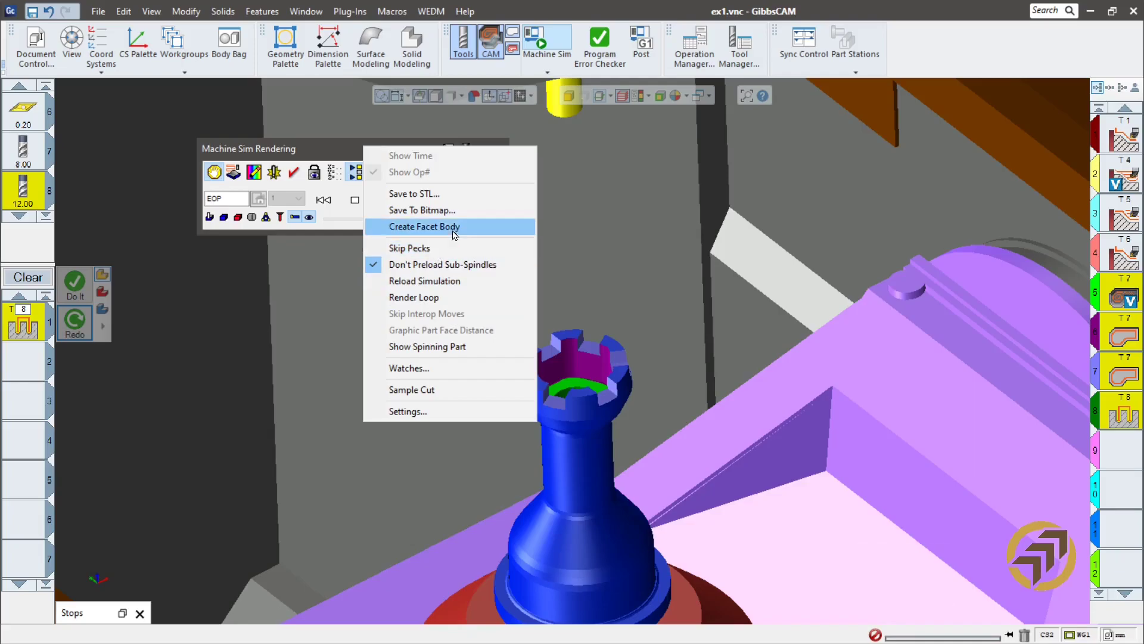
left_click(428, 226)
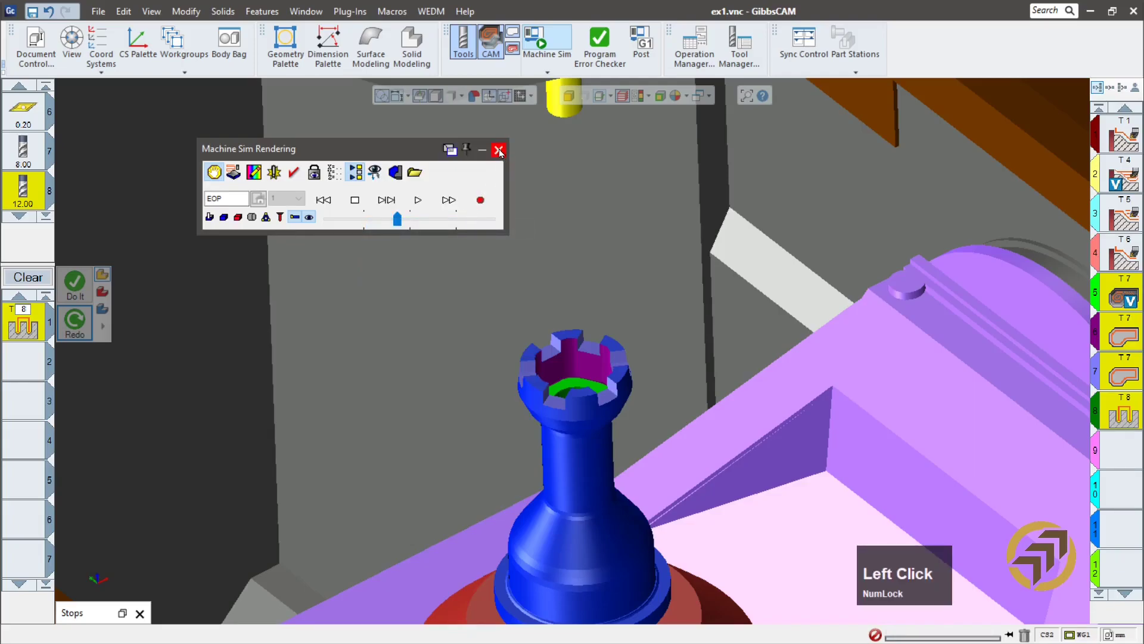
left_click(499, 149)
- Rename the new facet body "stock after mill 01" and set its body type to Stock
middle_click_drag(743, 407, 487, 333)
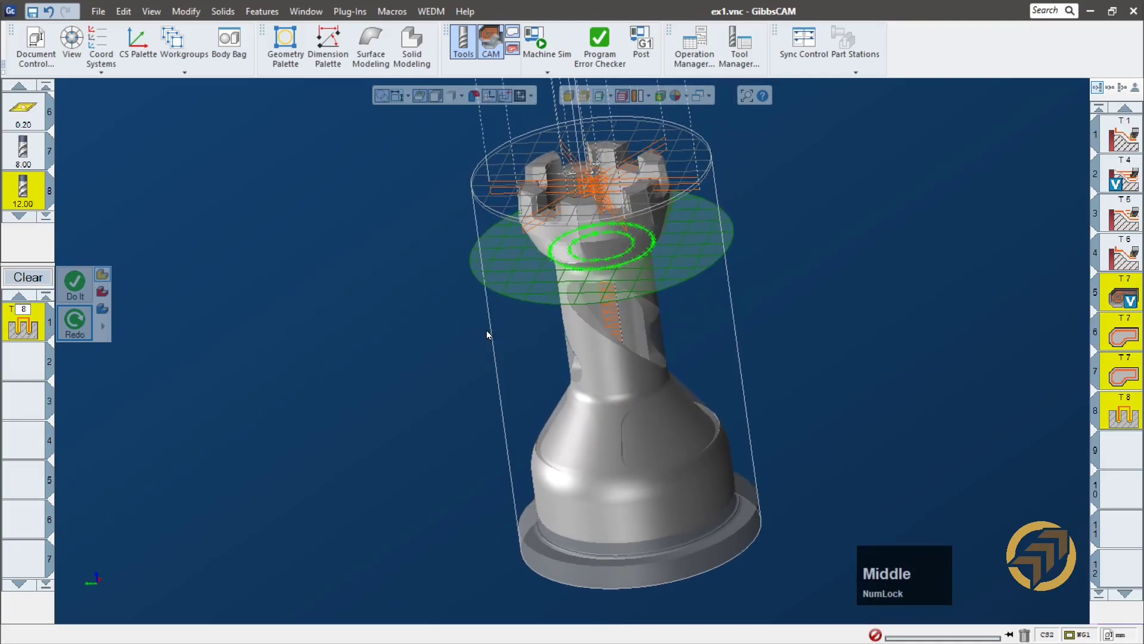
left_click(629, 337)
right_click(628, 335)
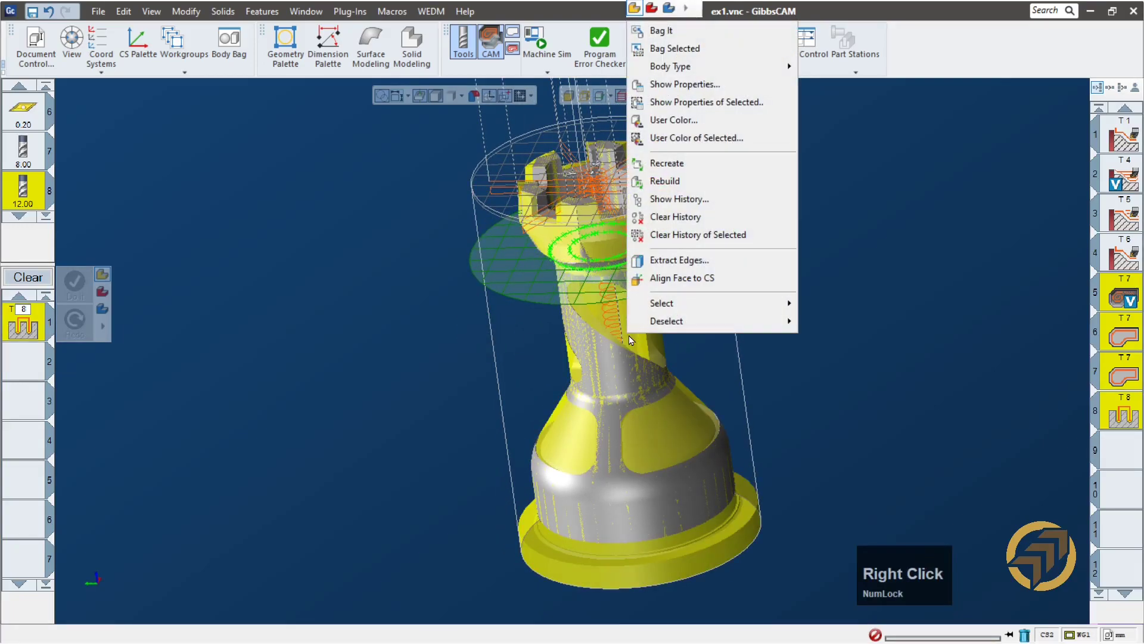
left_click(680, 84)
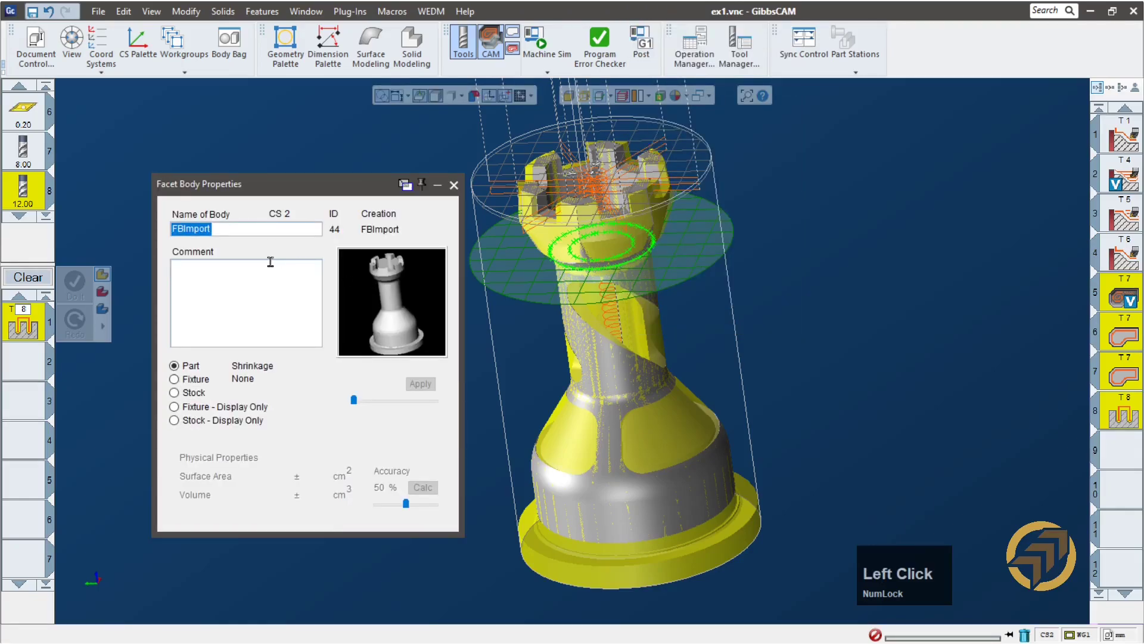
type("stock")
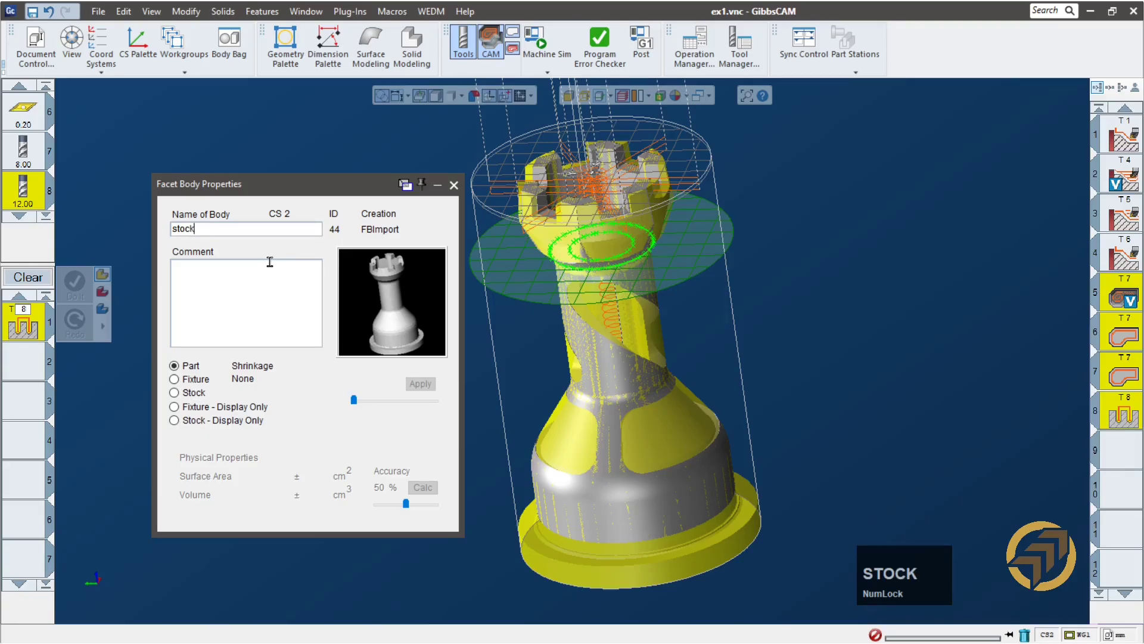
type(" after mill 01")
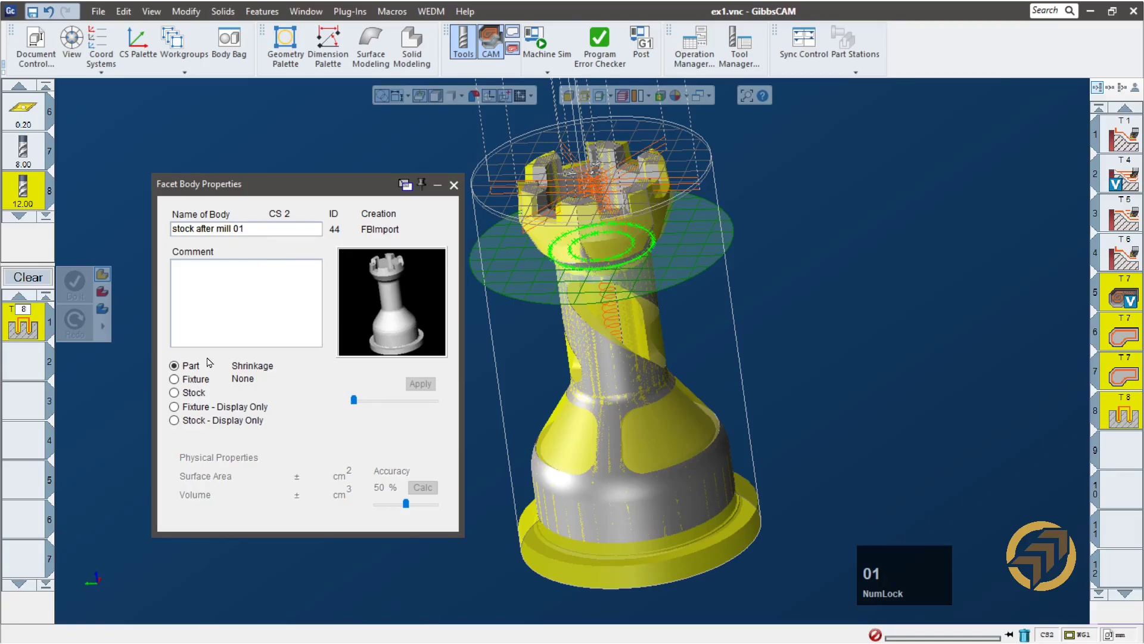
left_click(197, 394)
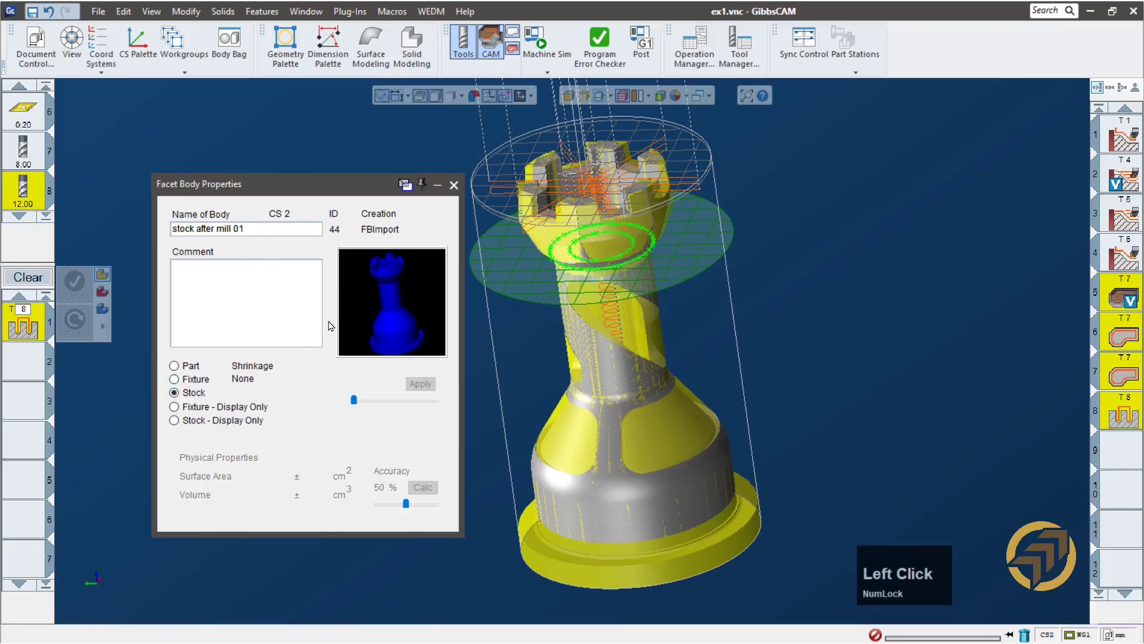
left_click(453, 186)
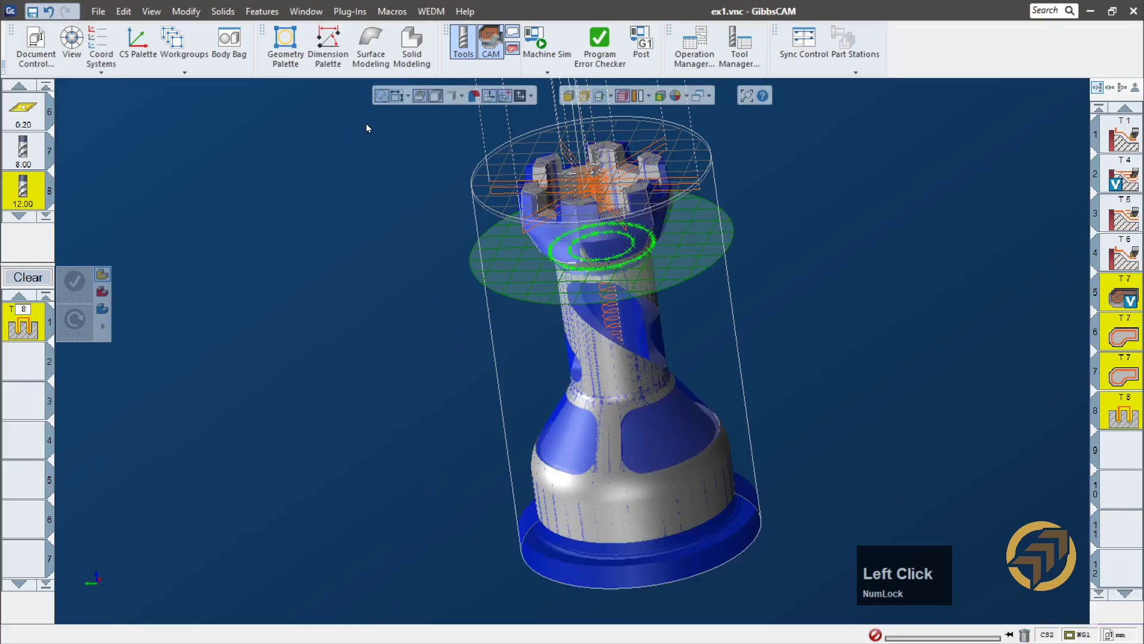
- Put the milled stock body into the Body Bag and change the "Stock after turn" body's type to Part
double_click(630, 324)
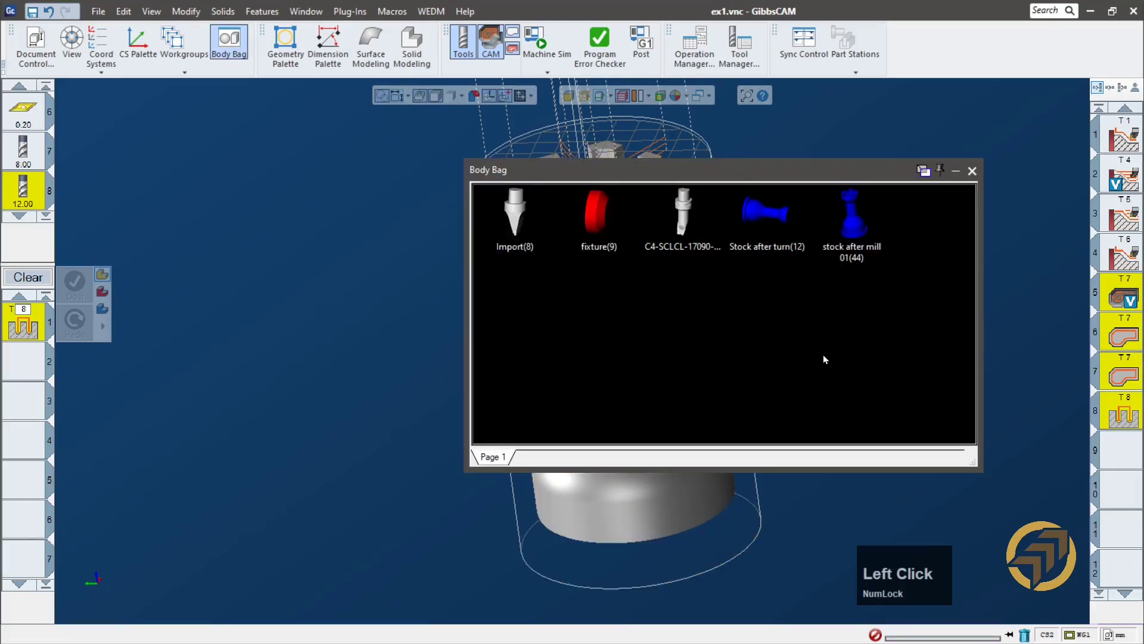
right_click(774, 223)
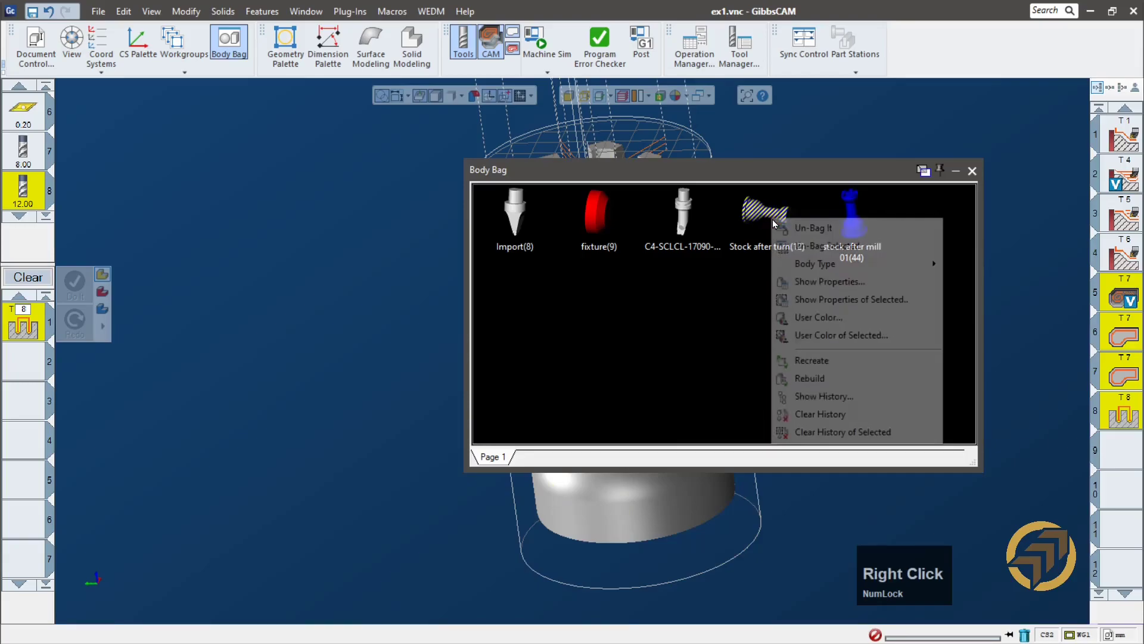
left_click(830, 282)
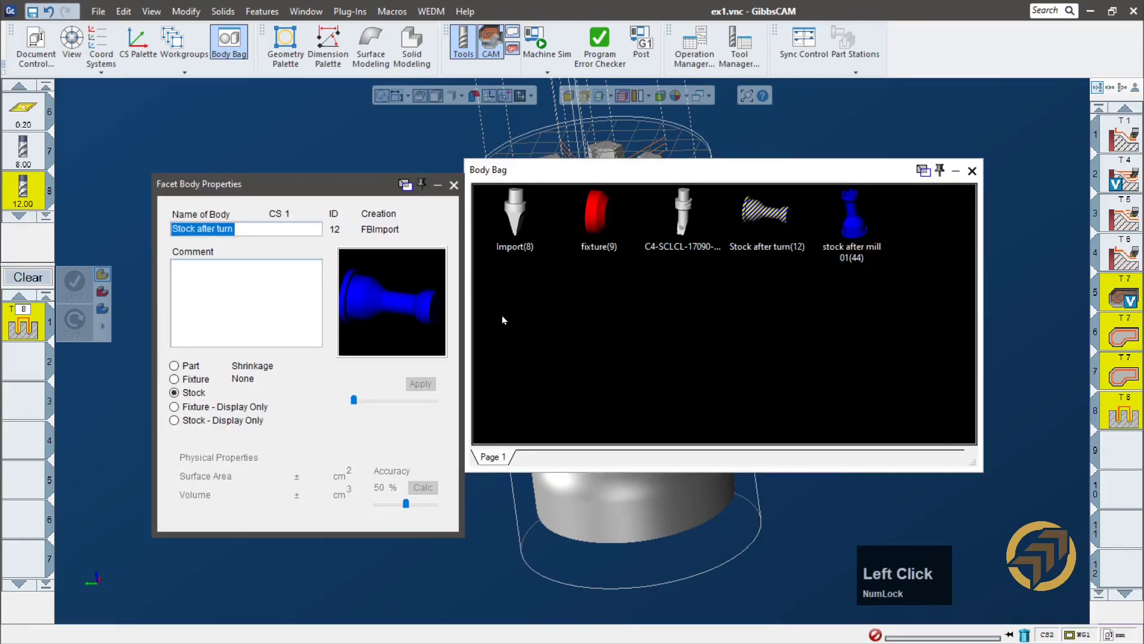
left_click(189, 366)
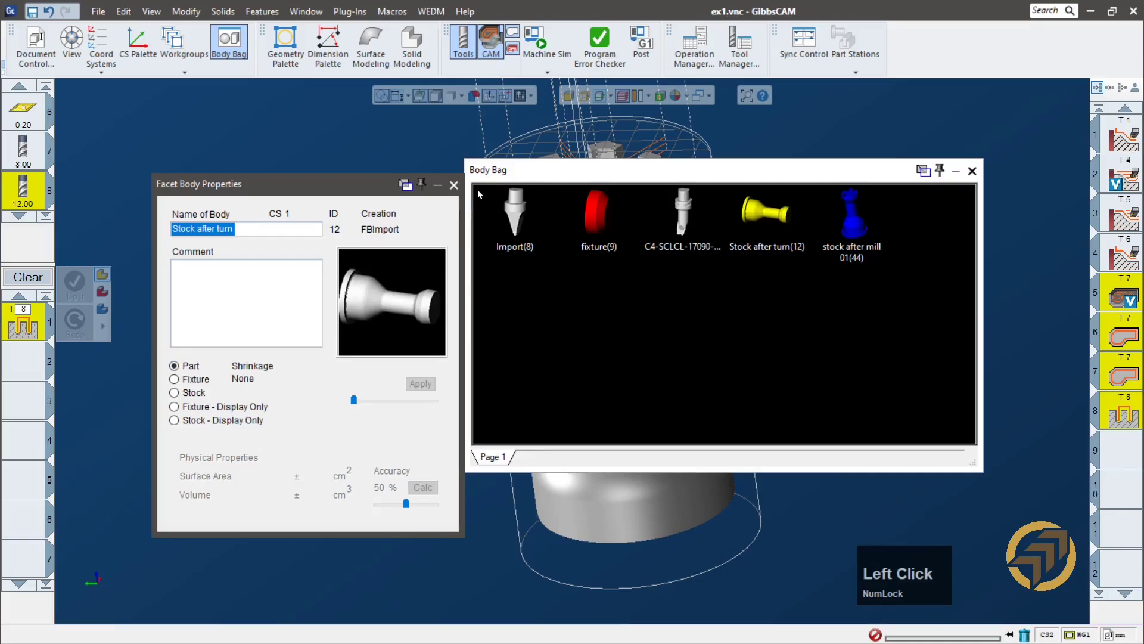
left_click(453, 186)
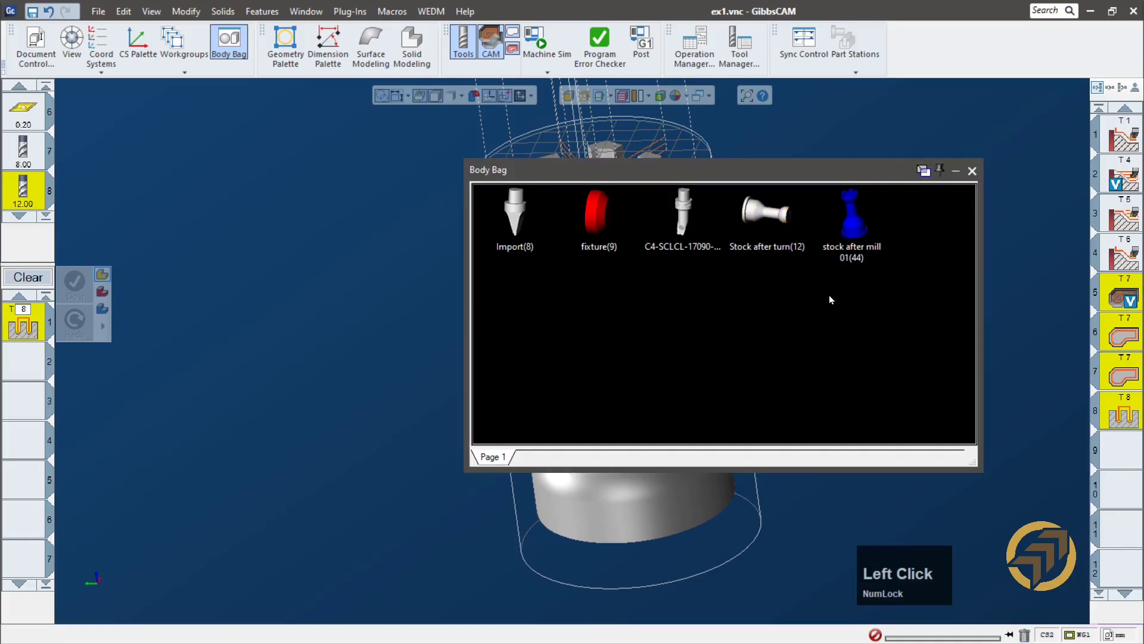
left_click(973, 172)
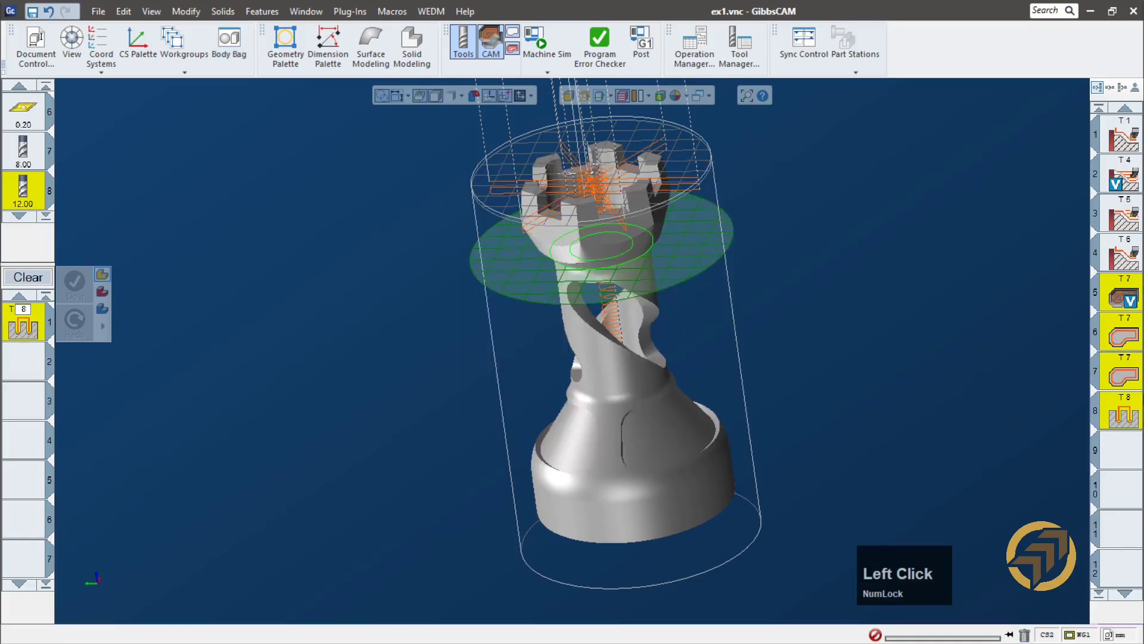
- Make empty operation slot 9 the active position and delete the helix bore process from the process list
left_click(1123, 450)
mouse_move(813, 442)
middle_mouse_down()
mouse_move(799, 434)
mouse_move(822, 431)
middle_mouse_up()
left_click(828, 409)
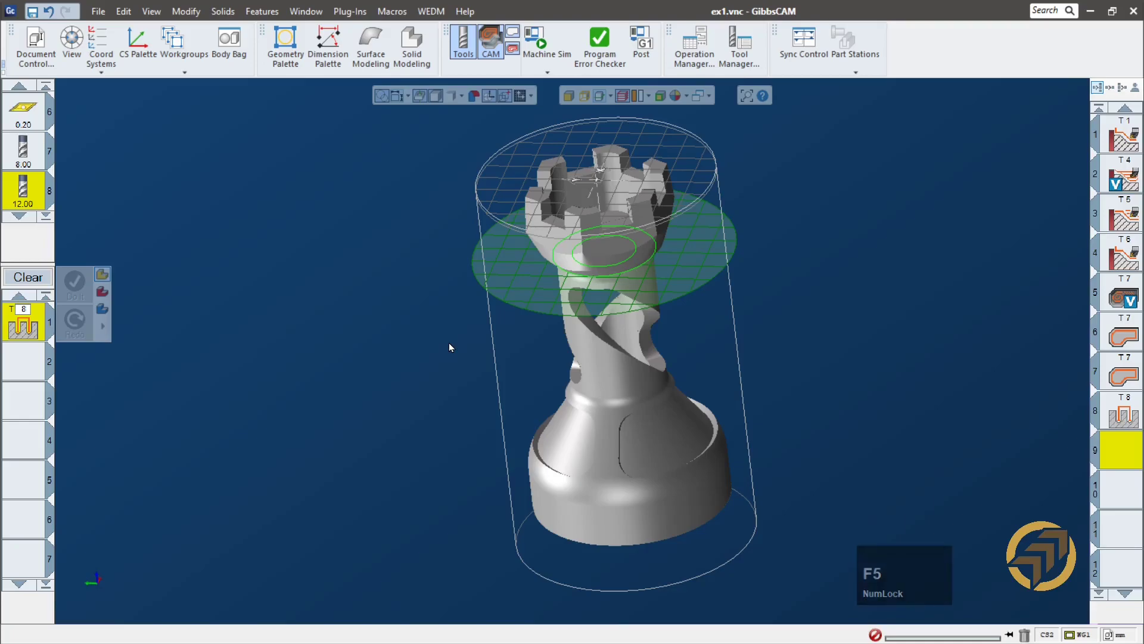
left_click(31, 330)
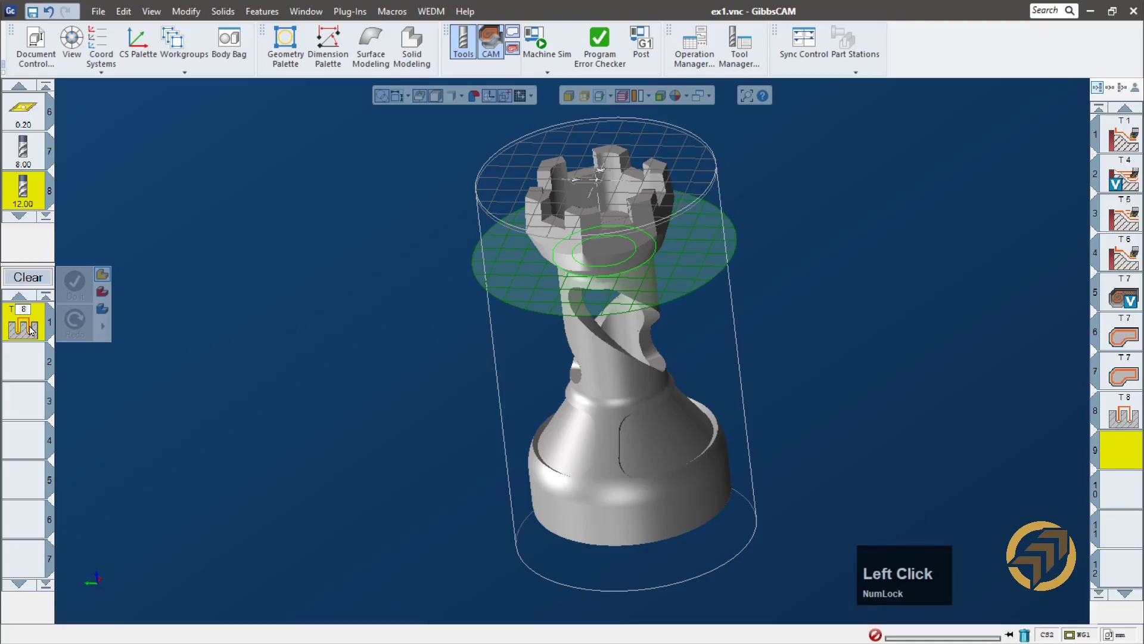
key("Delete")
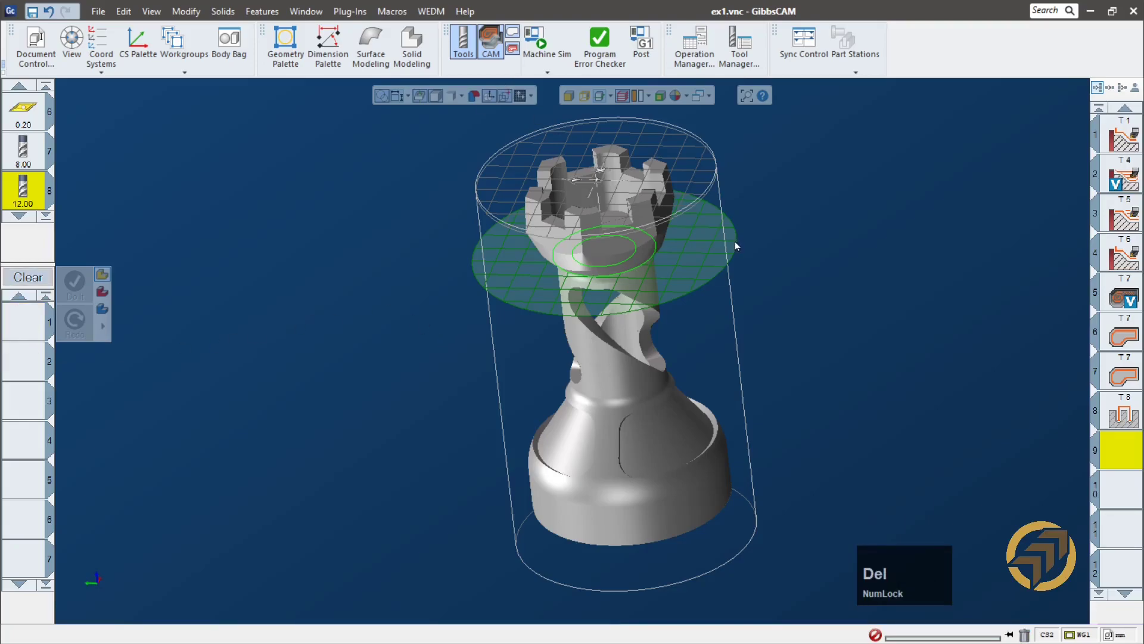
- Activate the ZX plane coordinate system and hide the wireframe geometry on the rook
scroll(735, 242, "down", 1)
middle_click_drag(817, 467, 932, 382)
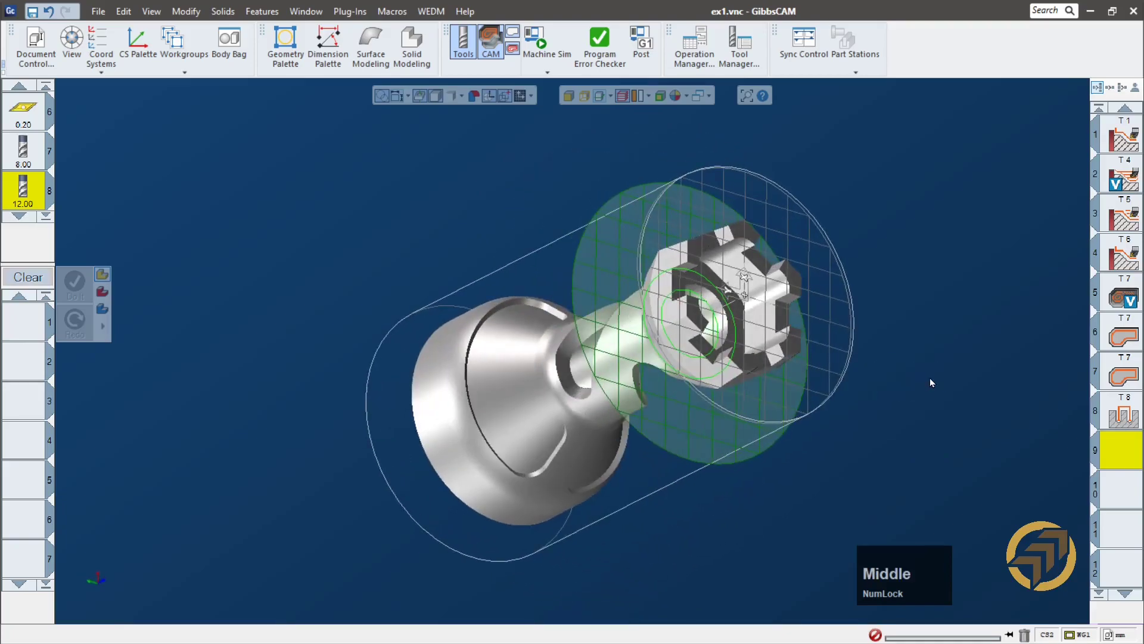
middle_click_drag(464, 372, 529, 314)
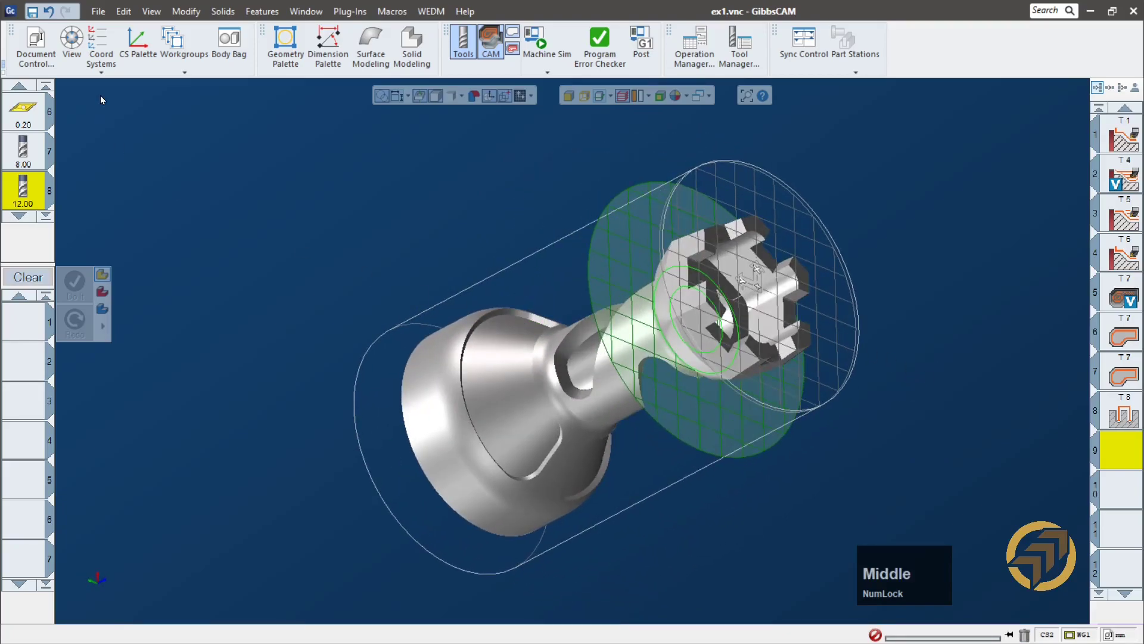
left_click(101, 74)
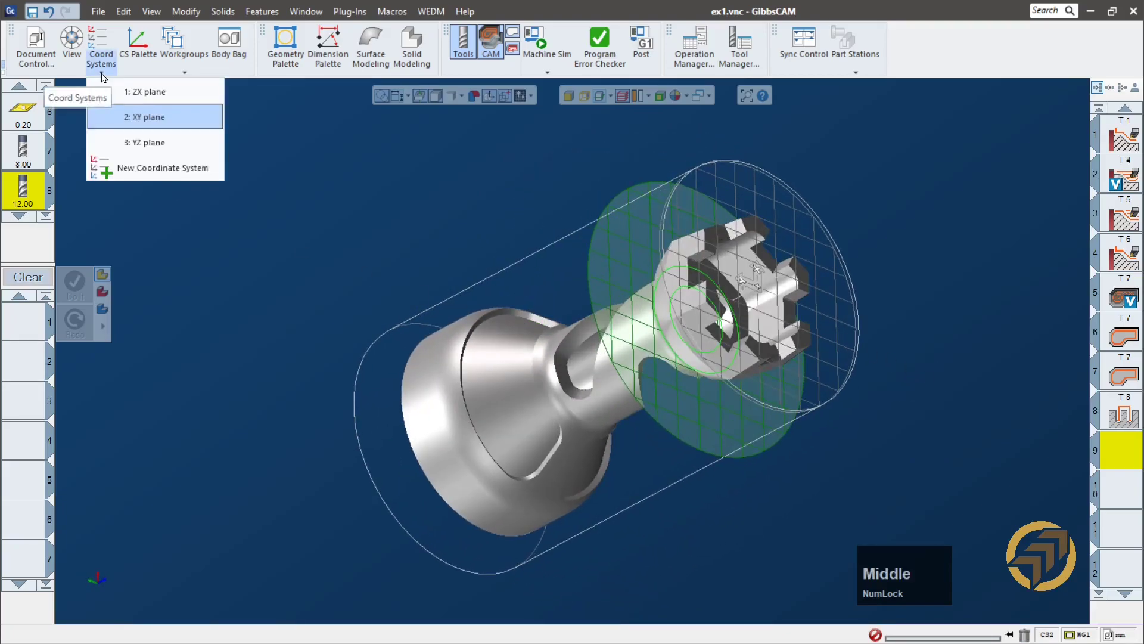
left_click(138, 94)
middle_click_drag(139, 98, 754, 199)
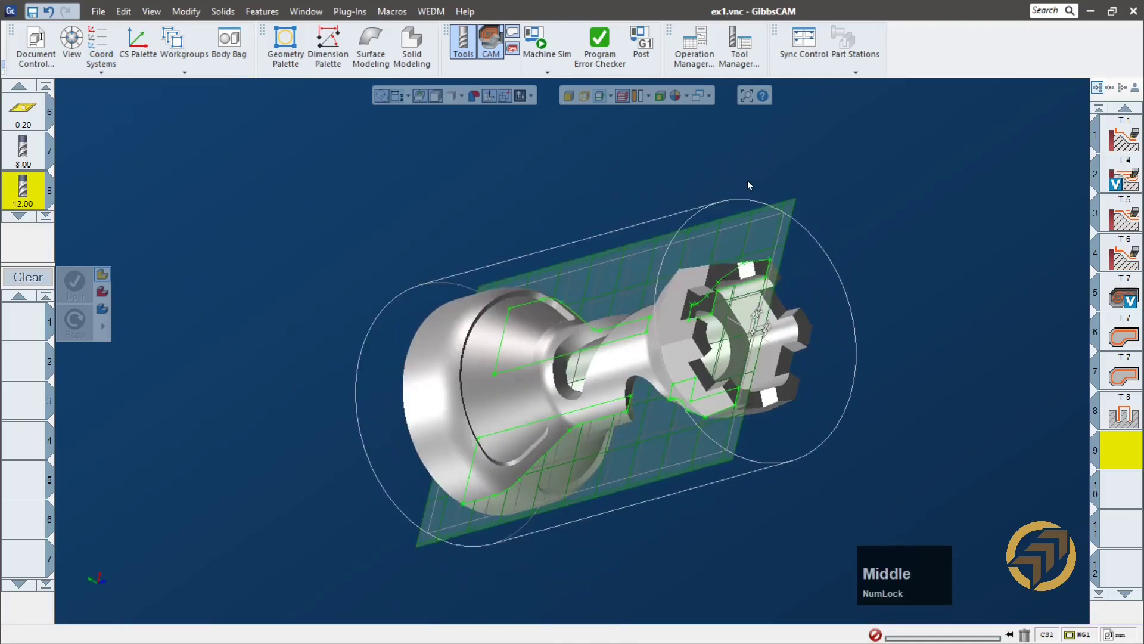
left_click(600, 99)
- Examine the taper of the rook's crown flats in the end-on and side views
middle_click_drag(519, 282, 276, 372)
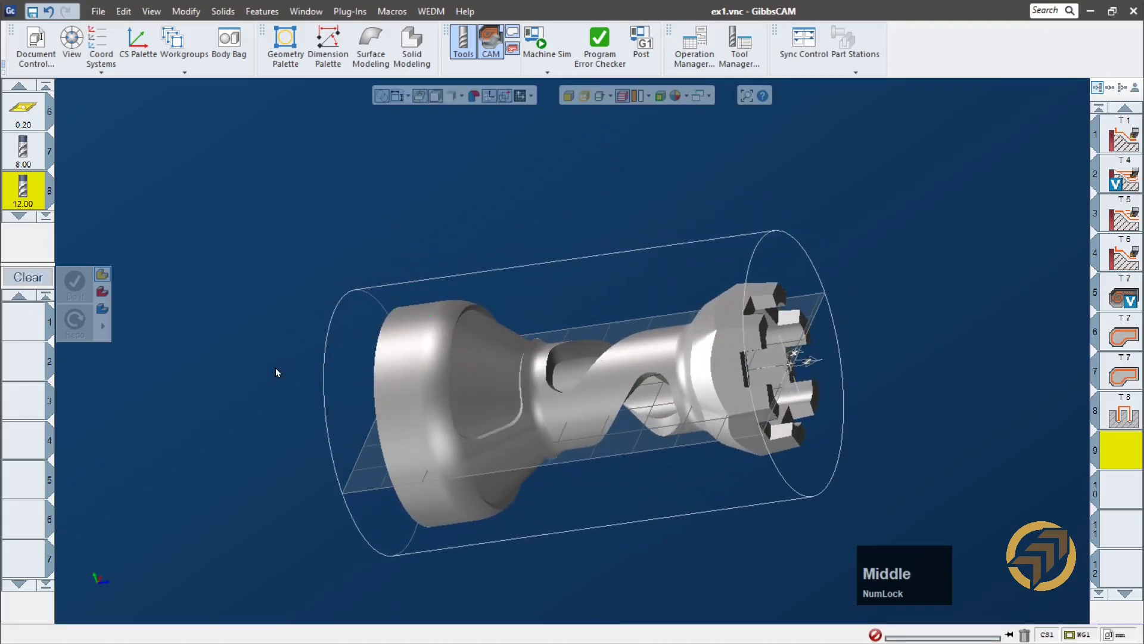
mouse_move(83, 582)
left_click(114, 557)
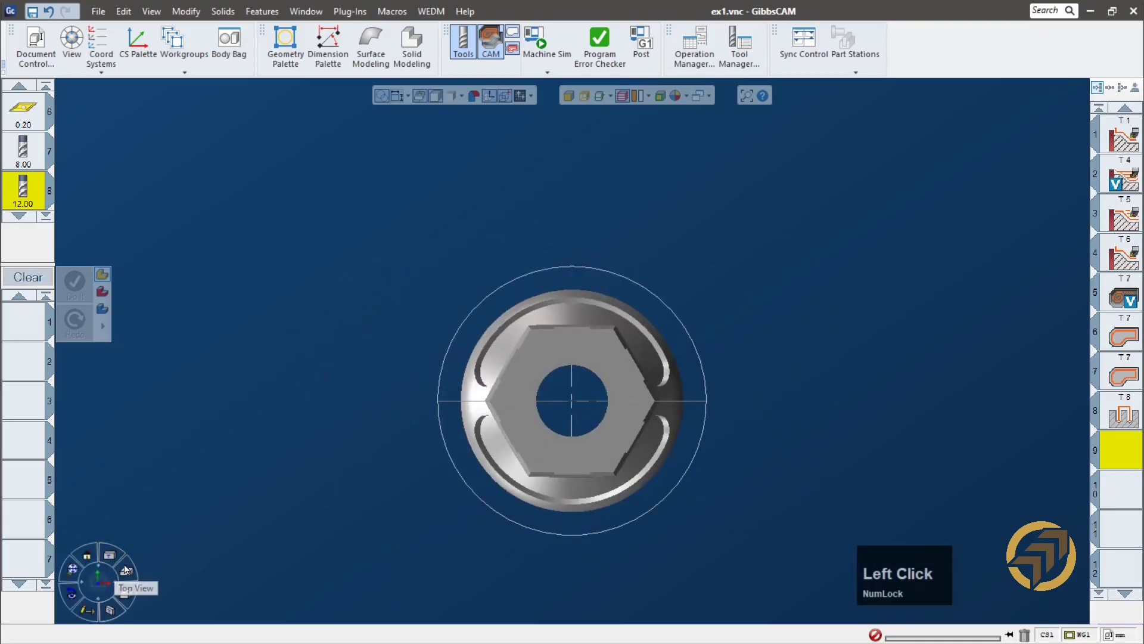
left_click(127, 573)
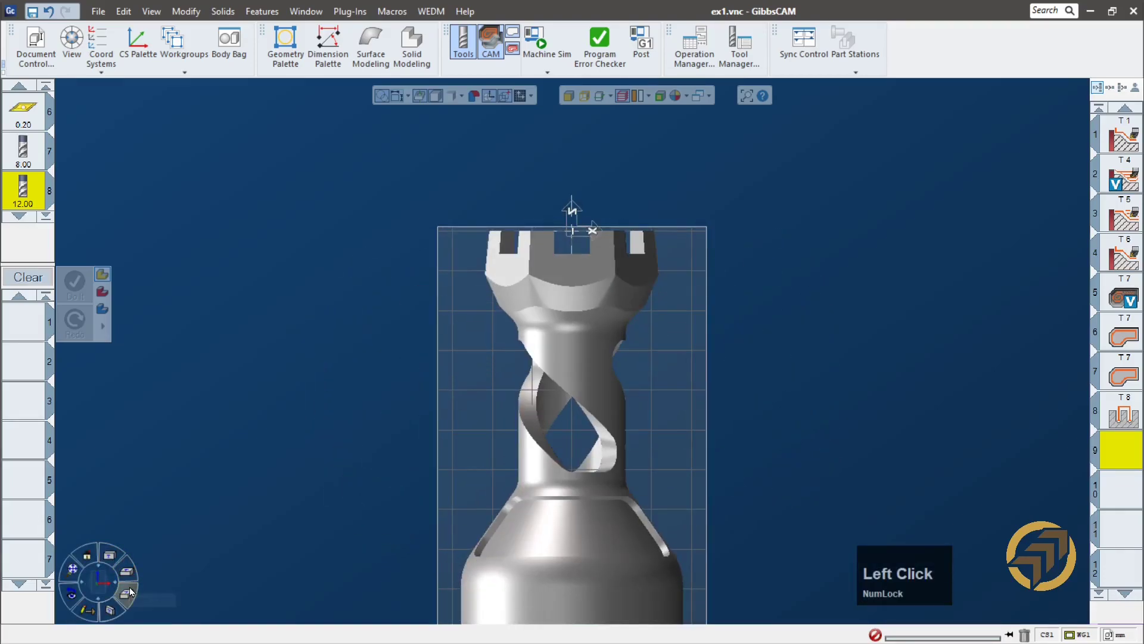
left_click(126, 594)
scroll(658, 201, "down", 5)
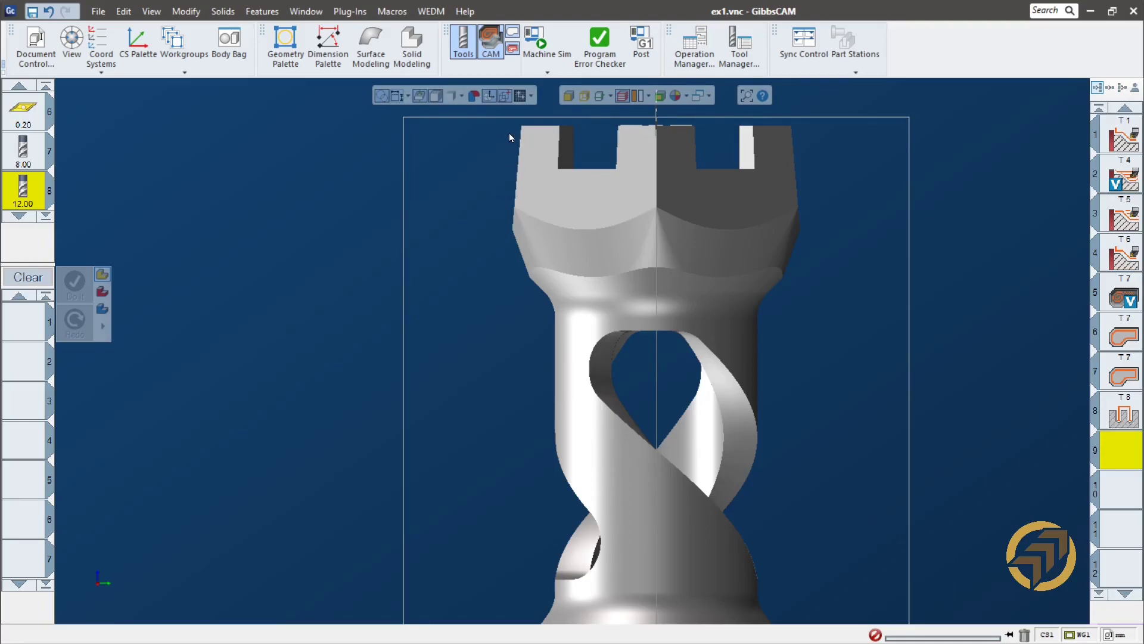
middle_click_drag(594, 175, 588, 244)
middle_click_drag(702, 291, 839, 241)
middle_click_drag(273, 342, 758, 213)
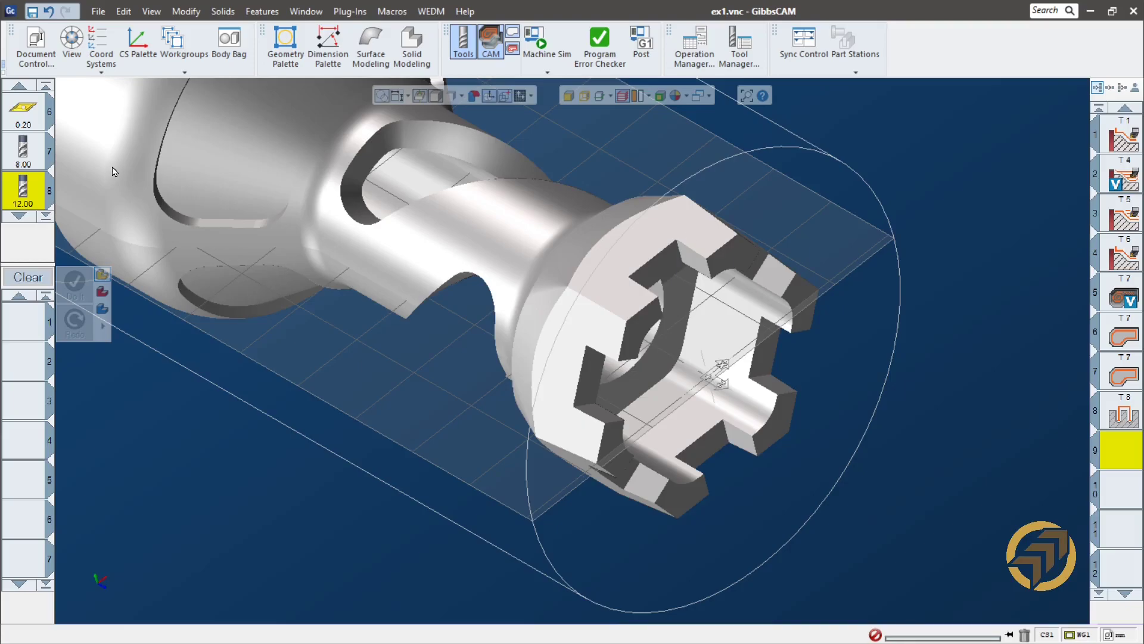
- Create a new coordinate system and name it "5 deg"
left_click(102, 37)
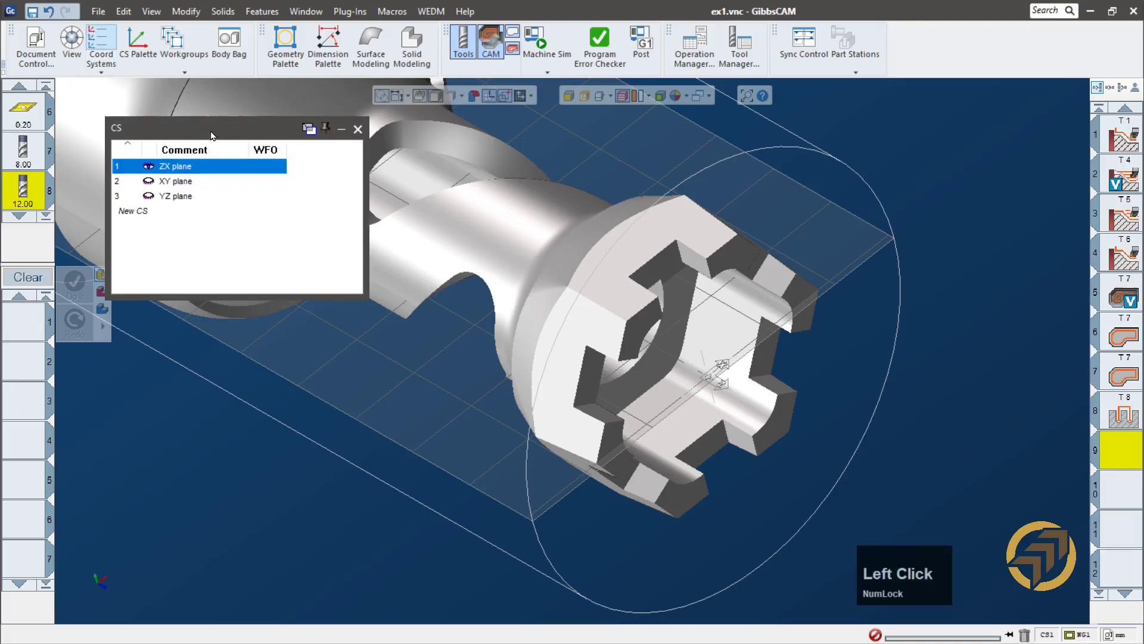
left_click_drag(211, 135, 240, 244)
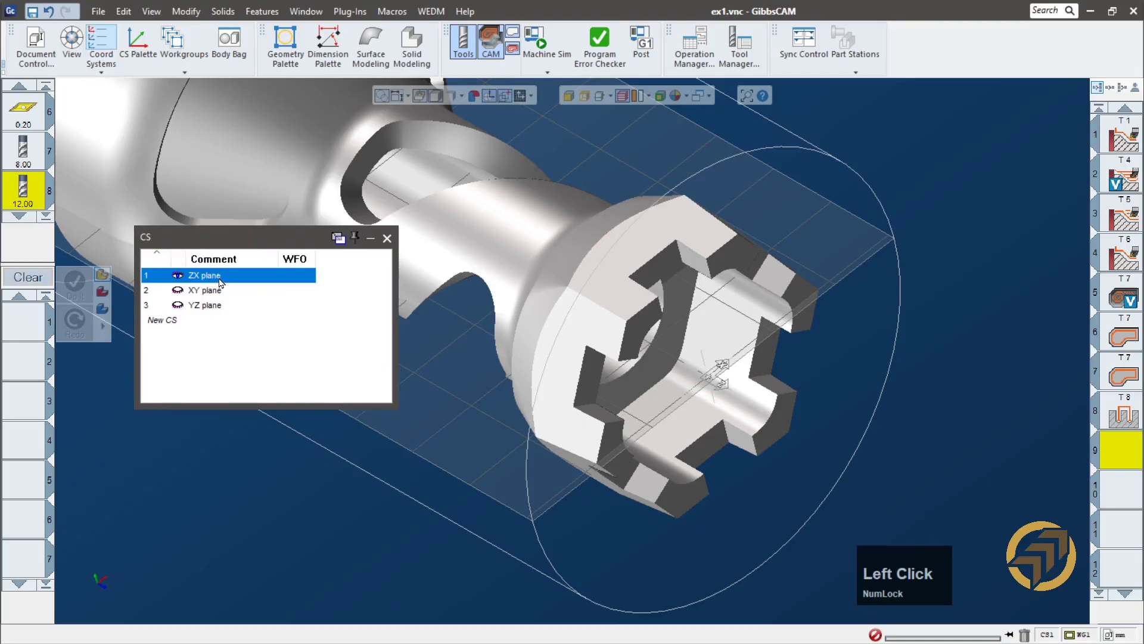
left_click(174, 331)
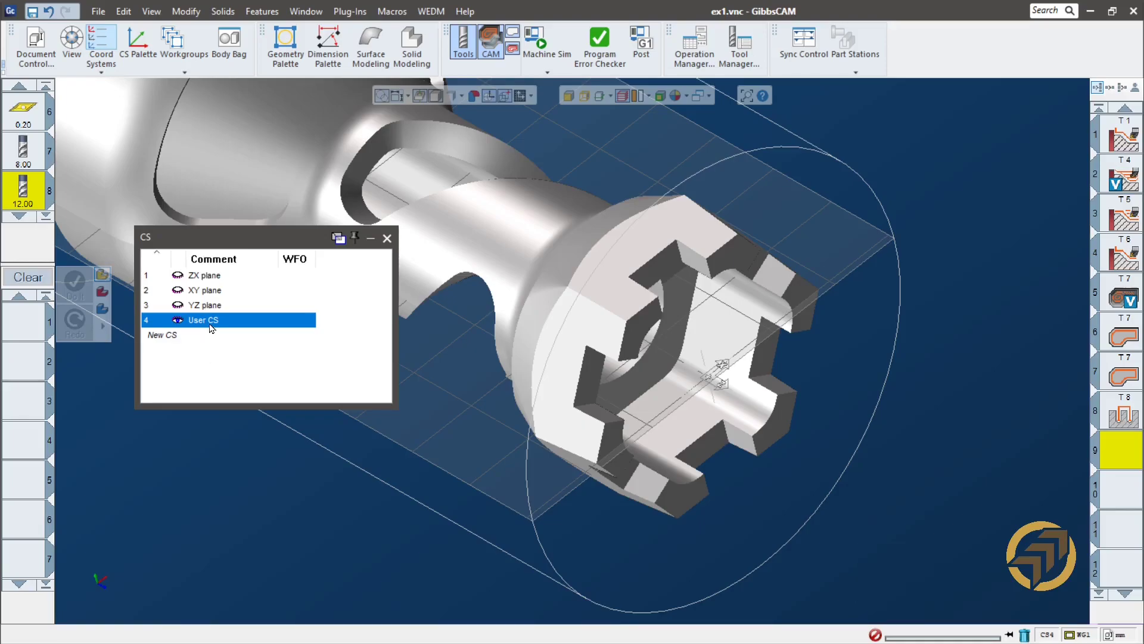
left_click(210, 325)
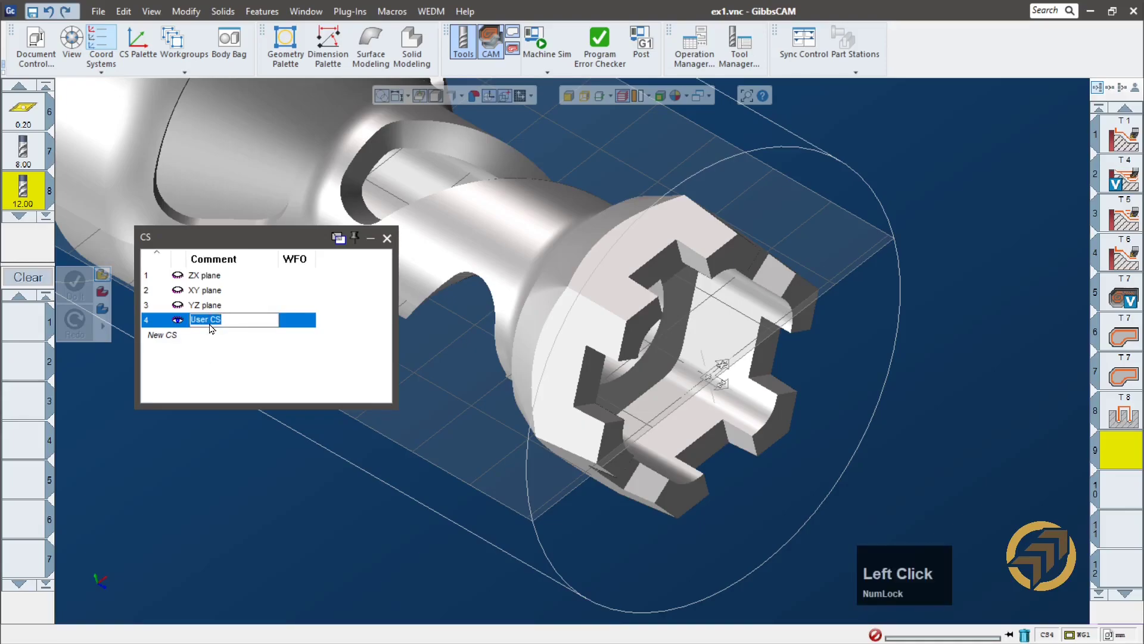
type("5 deg")
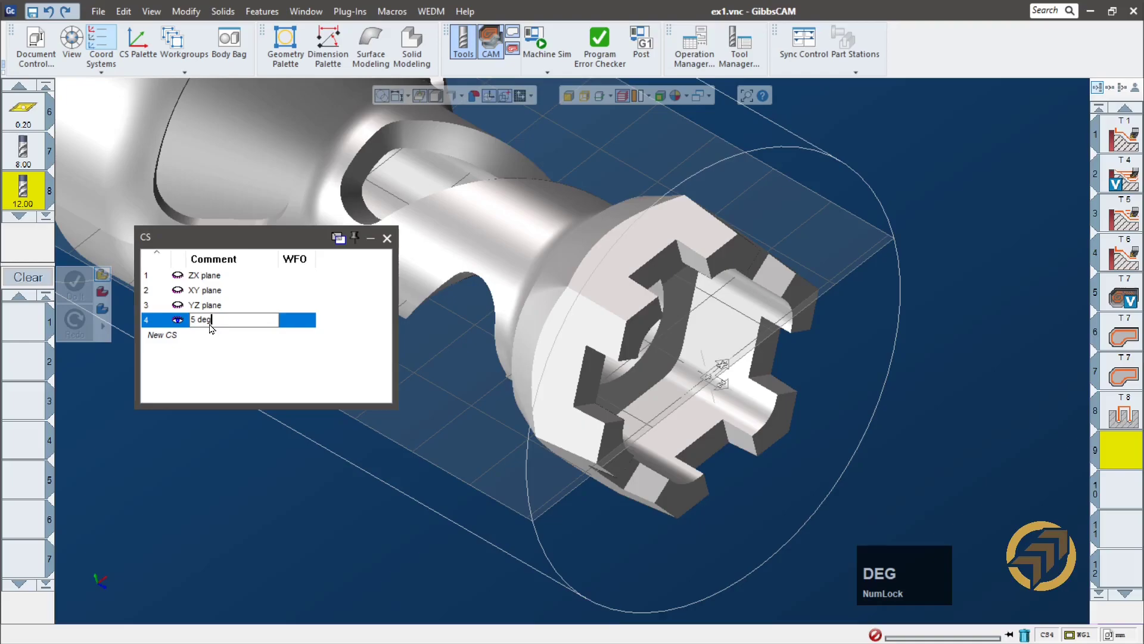
left_click(236, 367)
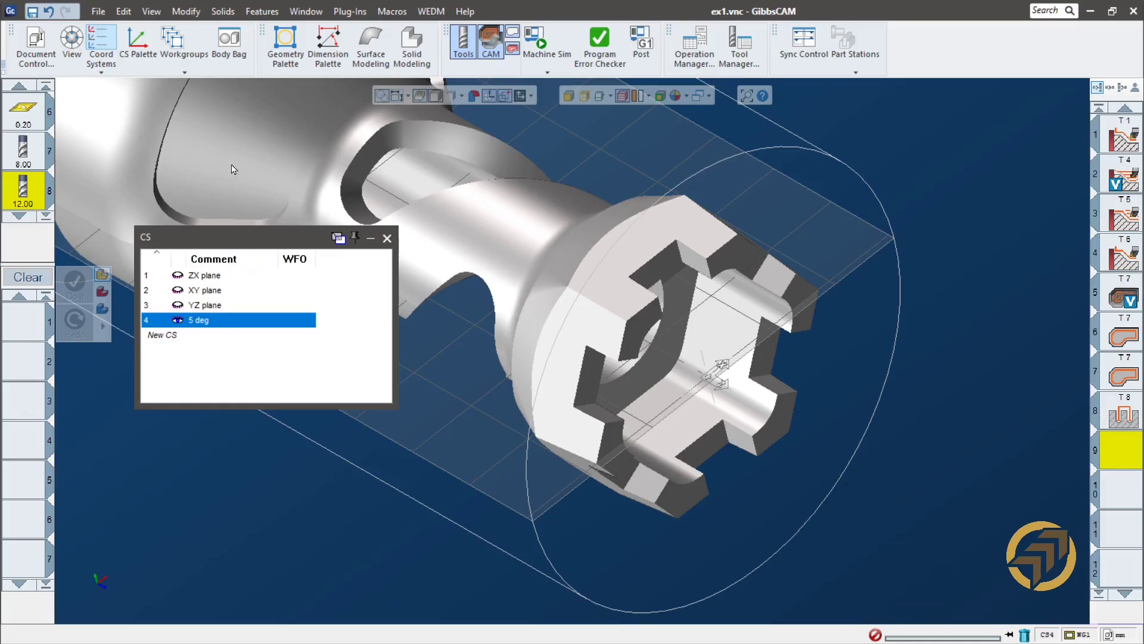
- Align the "5 deg" coordinate system's plane to a tapered flat face of the rook's crown, then deselect the face
left_click(137, 45)
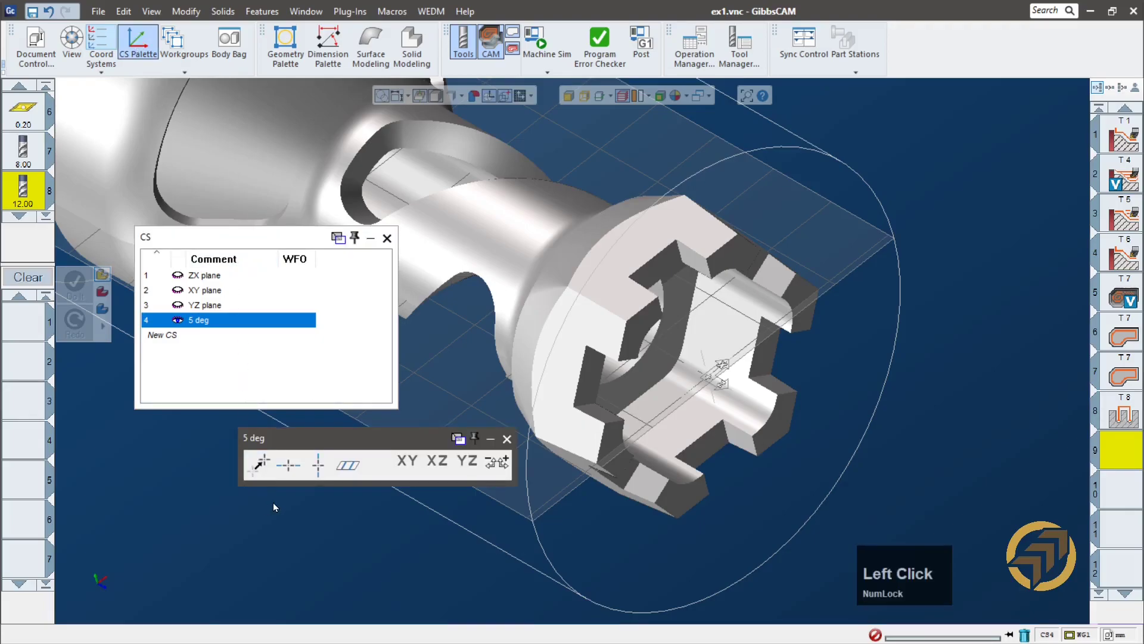
left_click(685, 226)
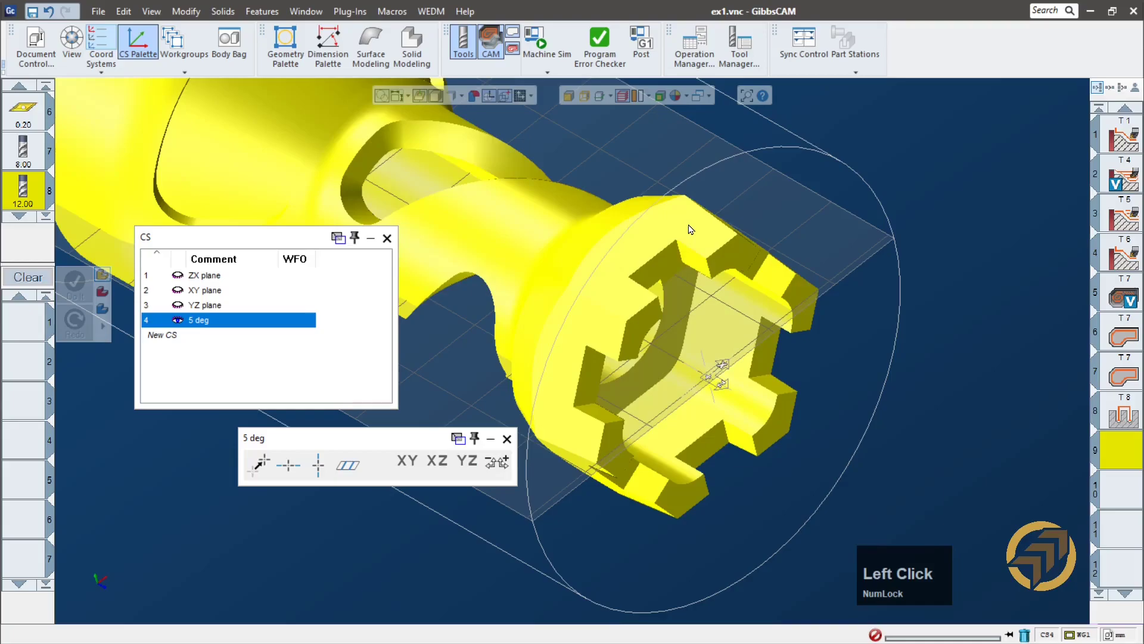
left_click(817, 208)
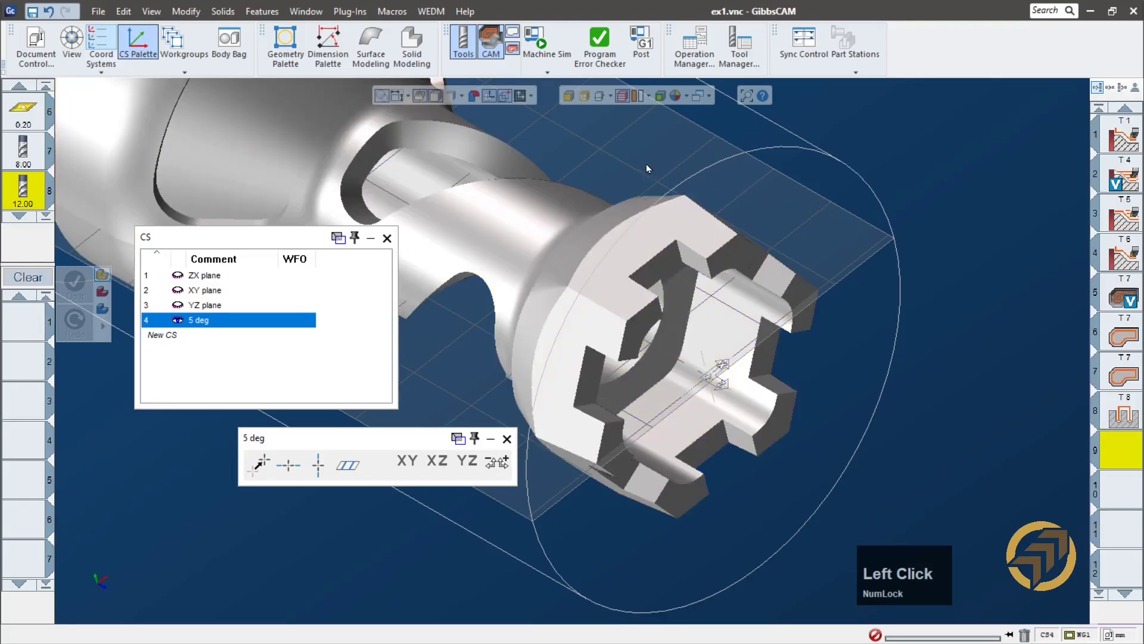
left_click(568, 99)
left_click(650, 239)
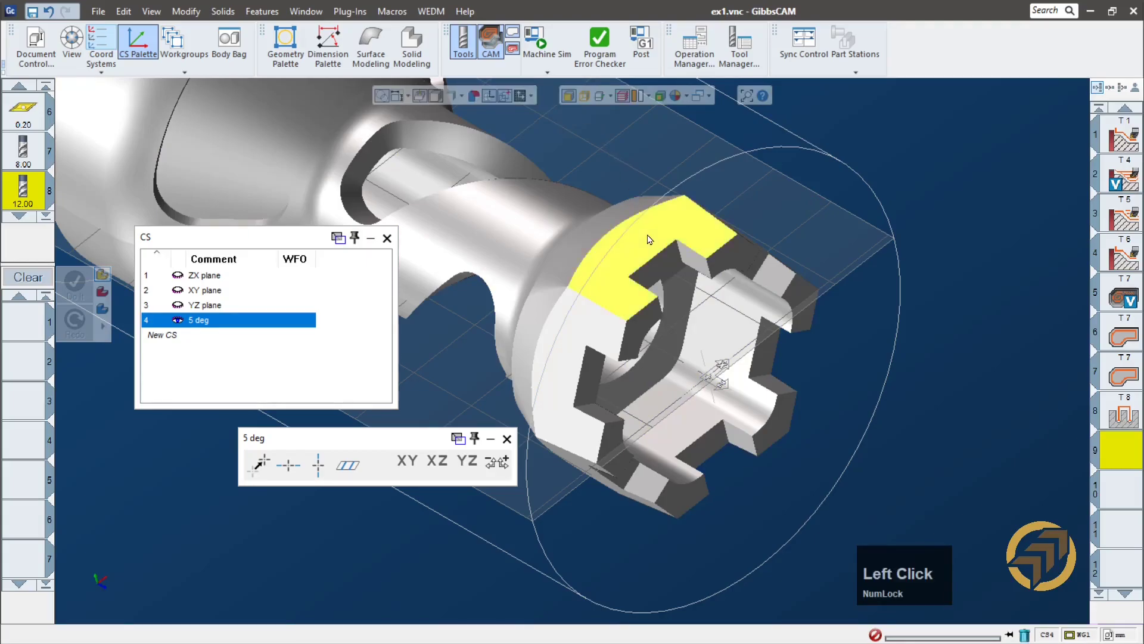
left_click(348, 465)
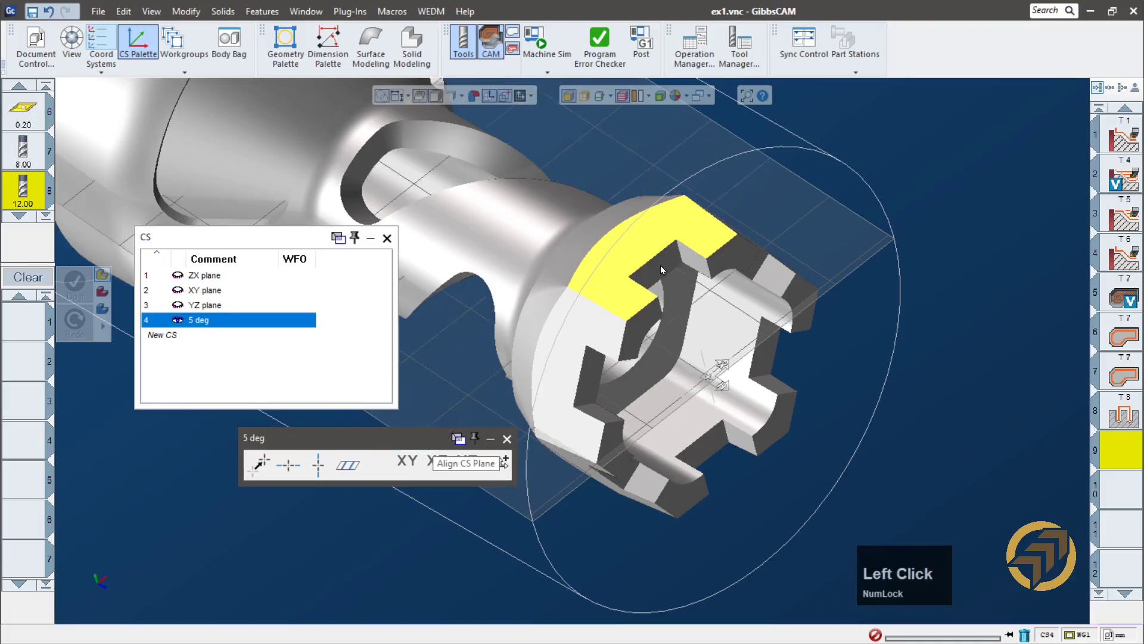
middle_click_drag(551, 373, 777, 230)
middle_click_drag(720, 166, 772, 320)
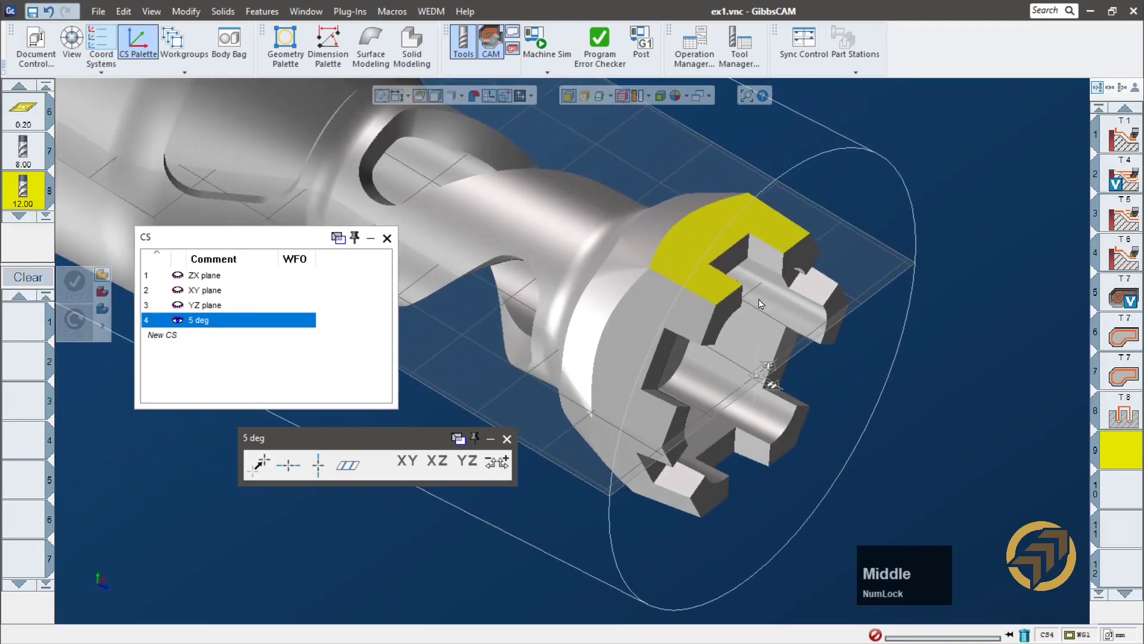
left_click(507, 439)
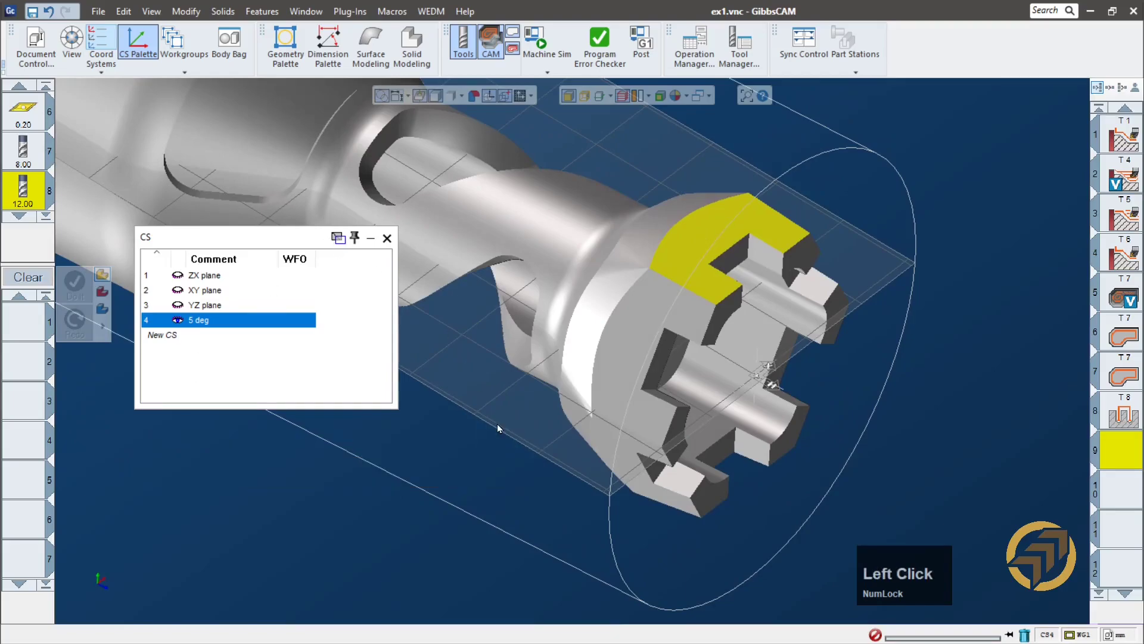
left_click(387, 238)
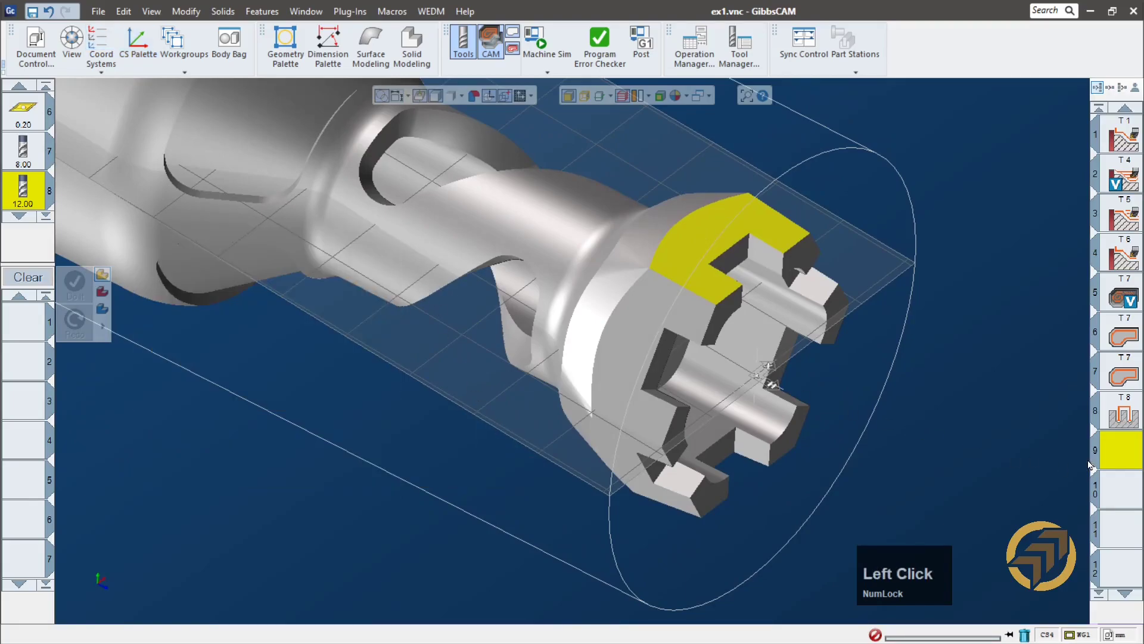
left_click(940, 421)
middle_click_drag(691, 398, 584, 424)
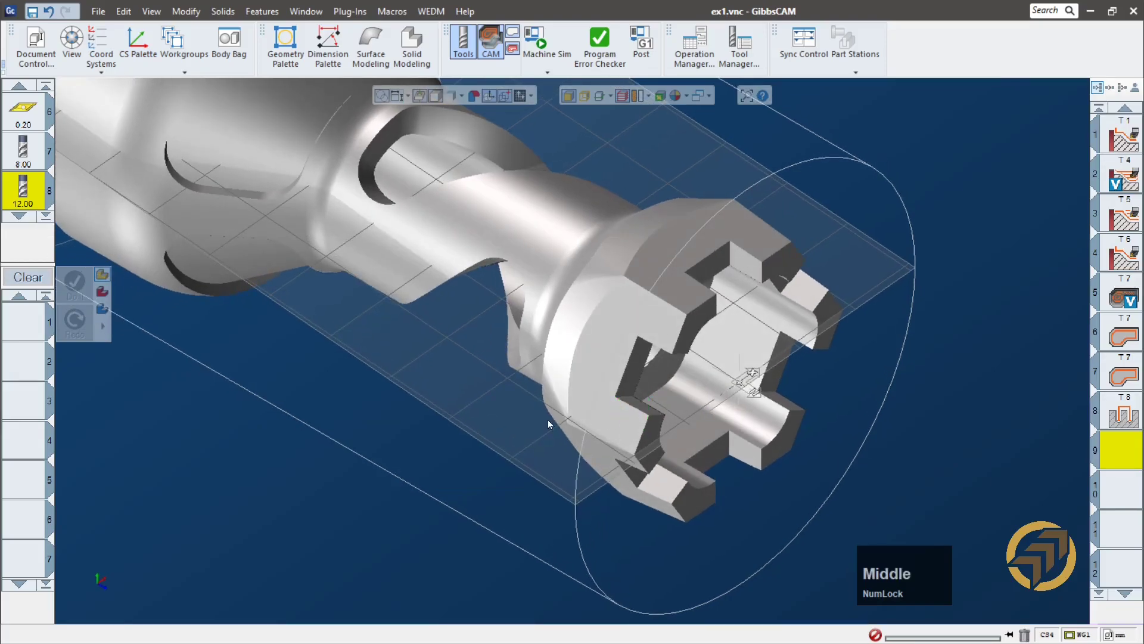
- Load the saved "06 index mill" process list into the first empty process slot
left_click(34, 325)
right_click(33, 323)
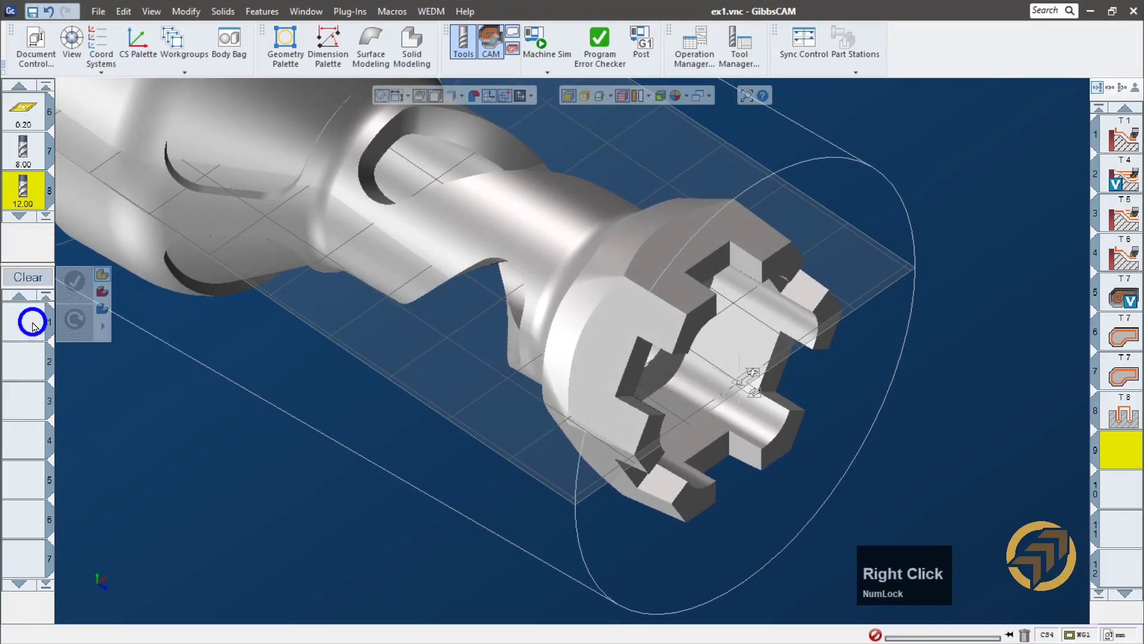
left_click(100, 441)
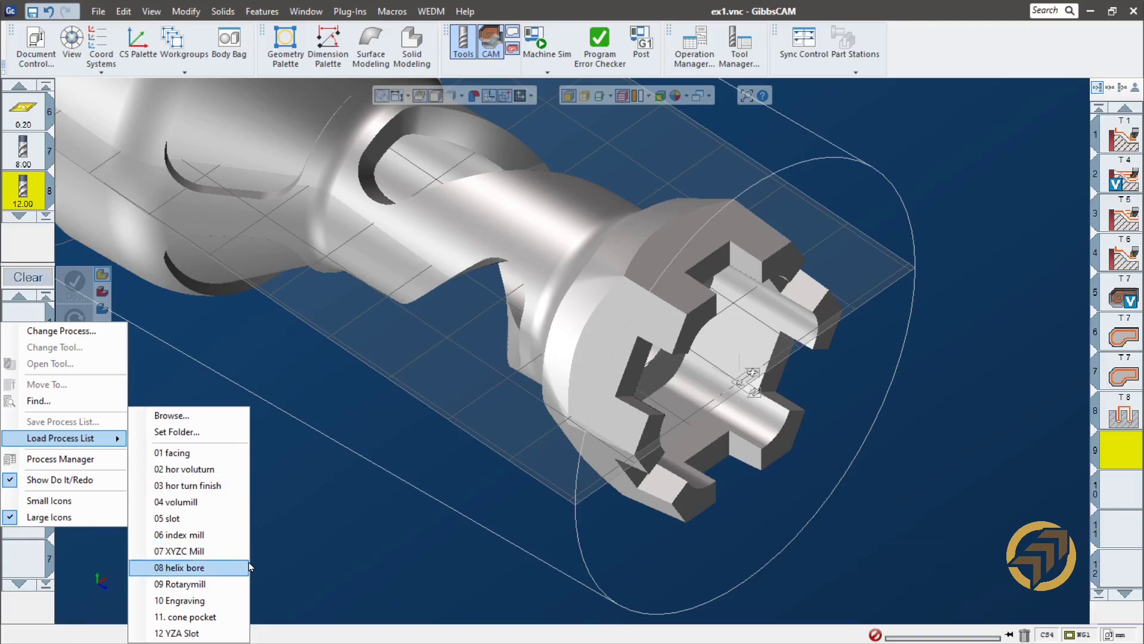
left_click(201, 536)
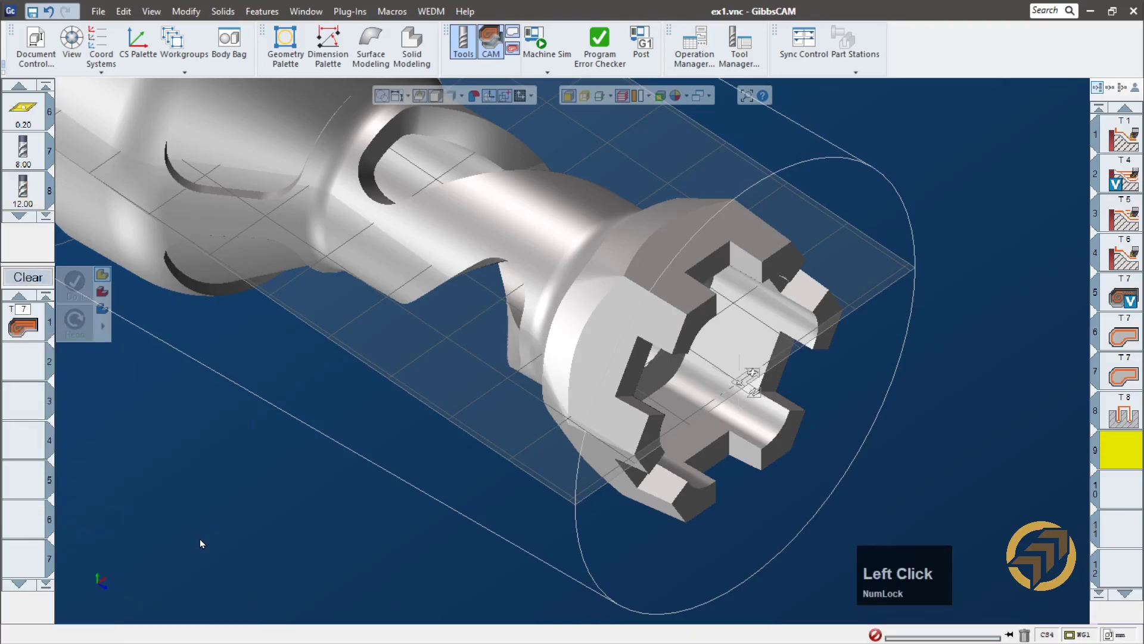
- Hide the cutting profile plane and select the entire rook solid for machining
middle_click_drag(379, 382, 399, 345)
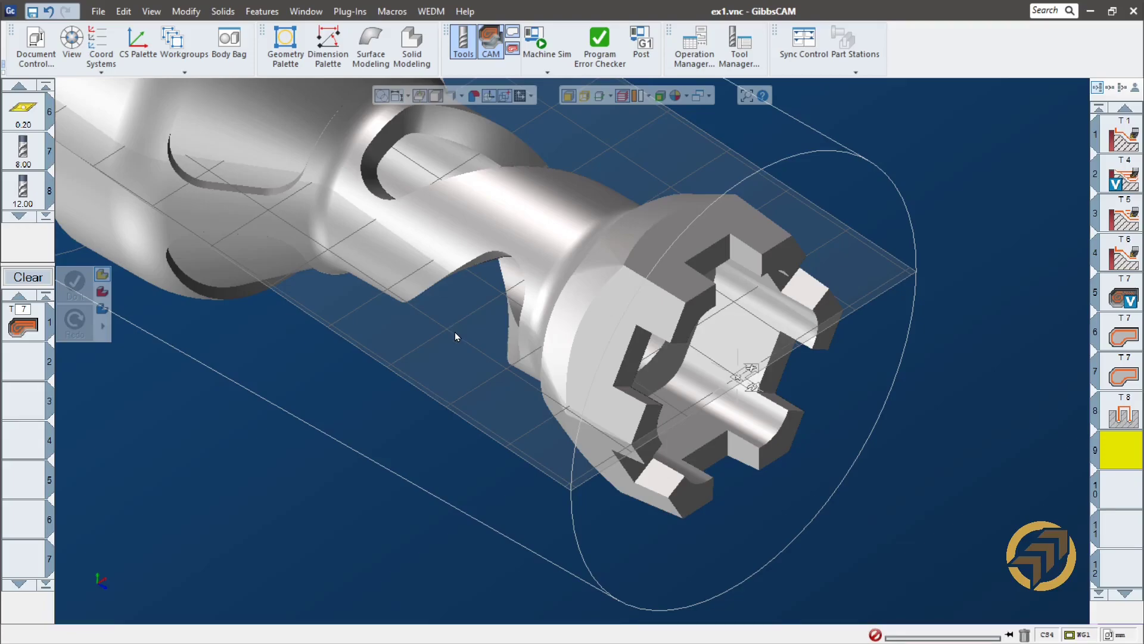
left_click(587, 140)
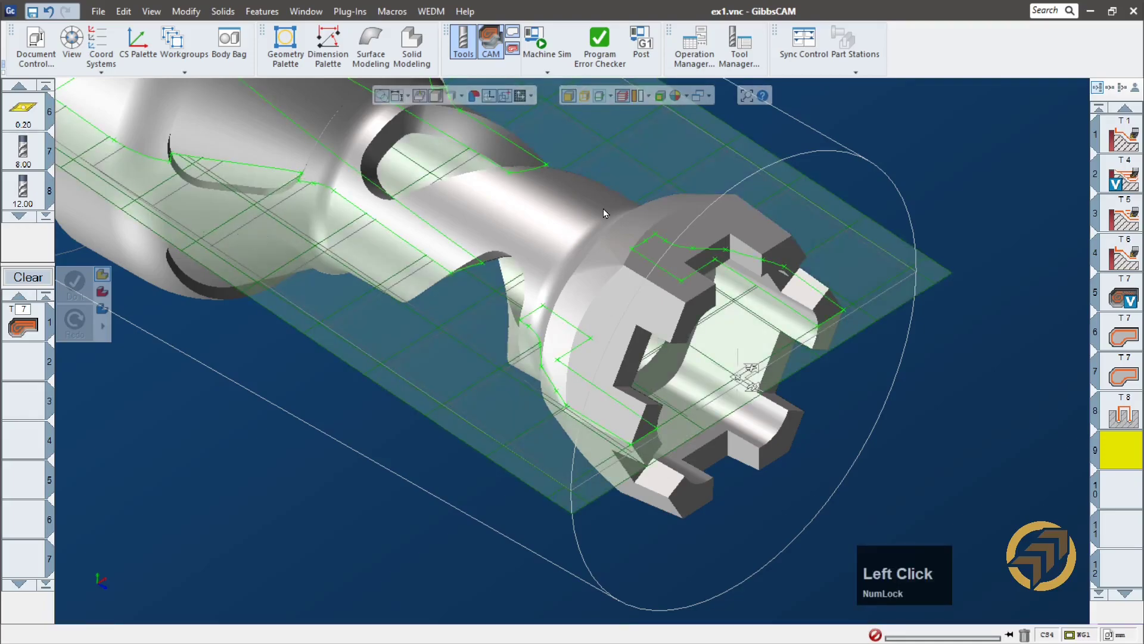
left_click(645, 212)
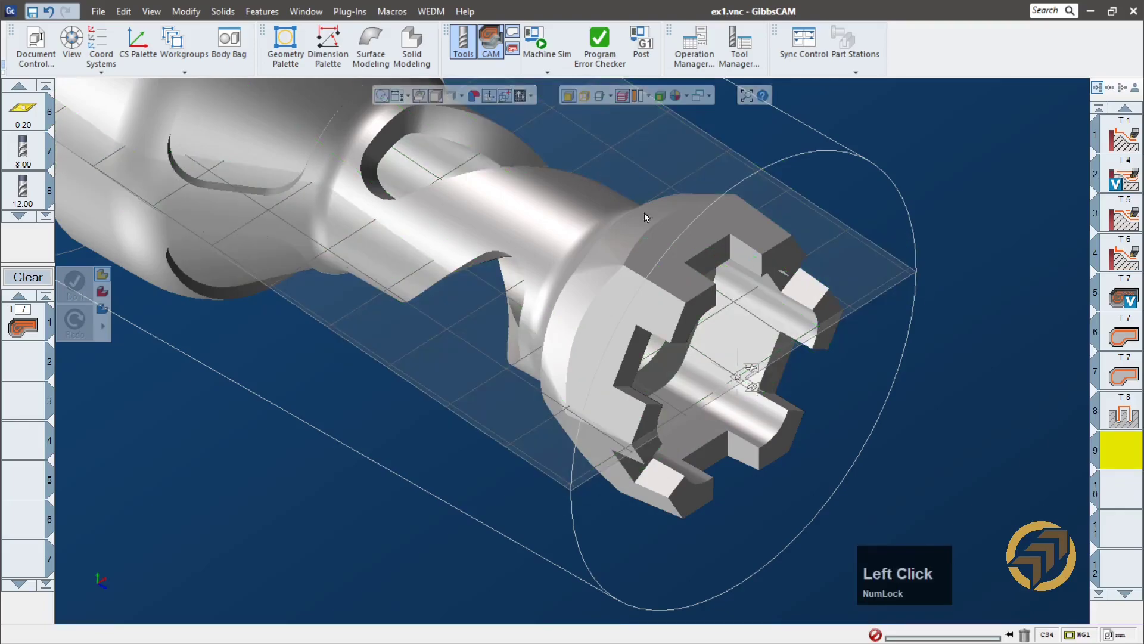
left_click(654, 245)
left_click(673, 177)
left_click(631, 247)
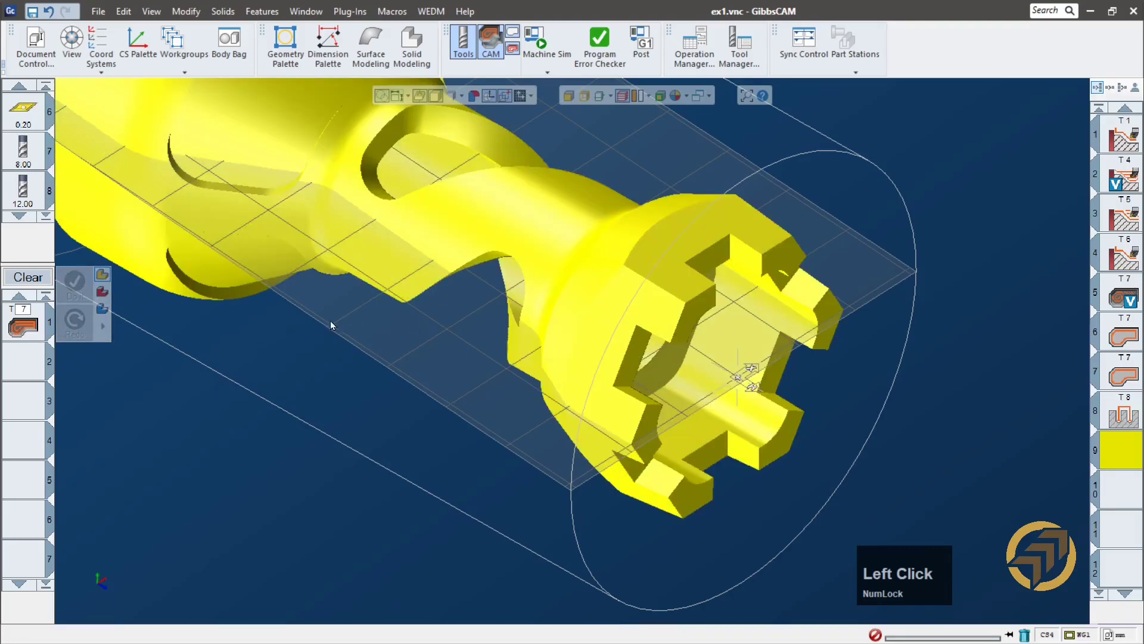
- Open the loaded roughing process and set its machining coordinate system to "4: 5 deg"
left_click(26, 326)
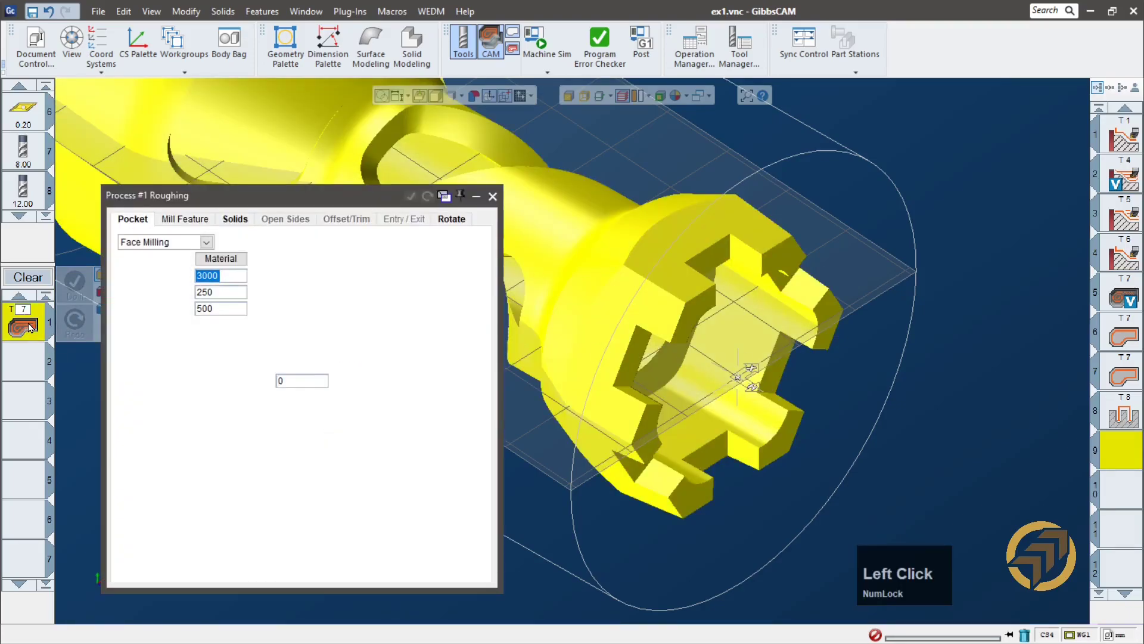
left_click(451, 219)
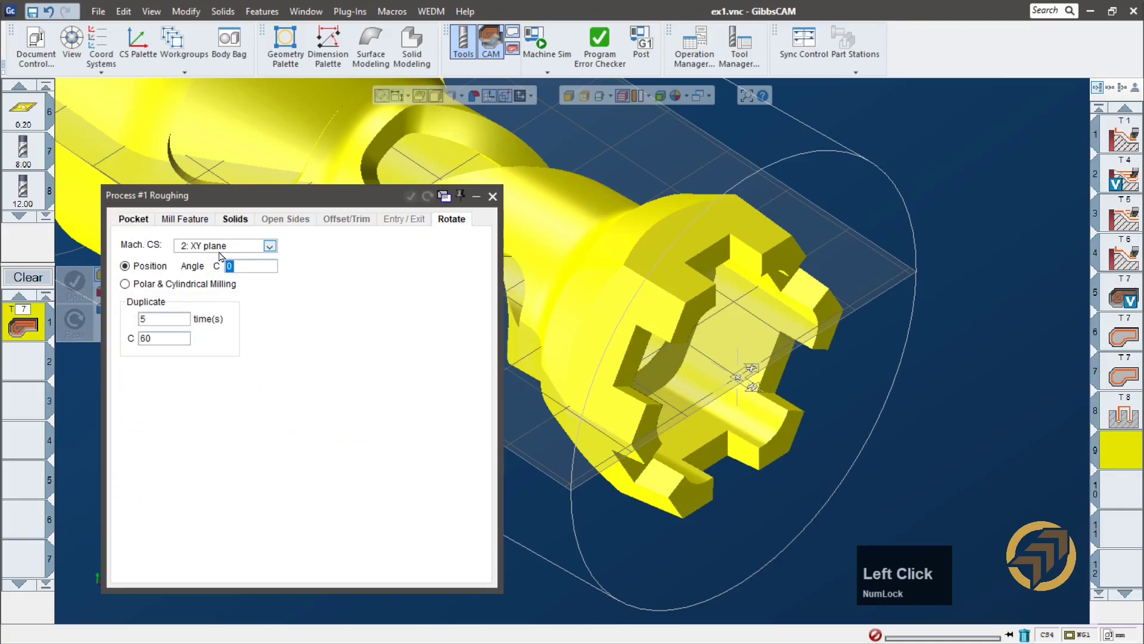
left_click(269, 246)
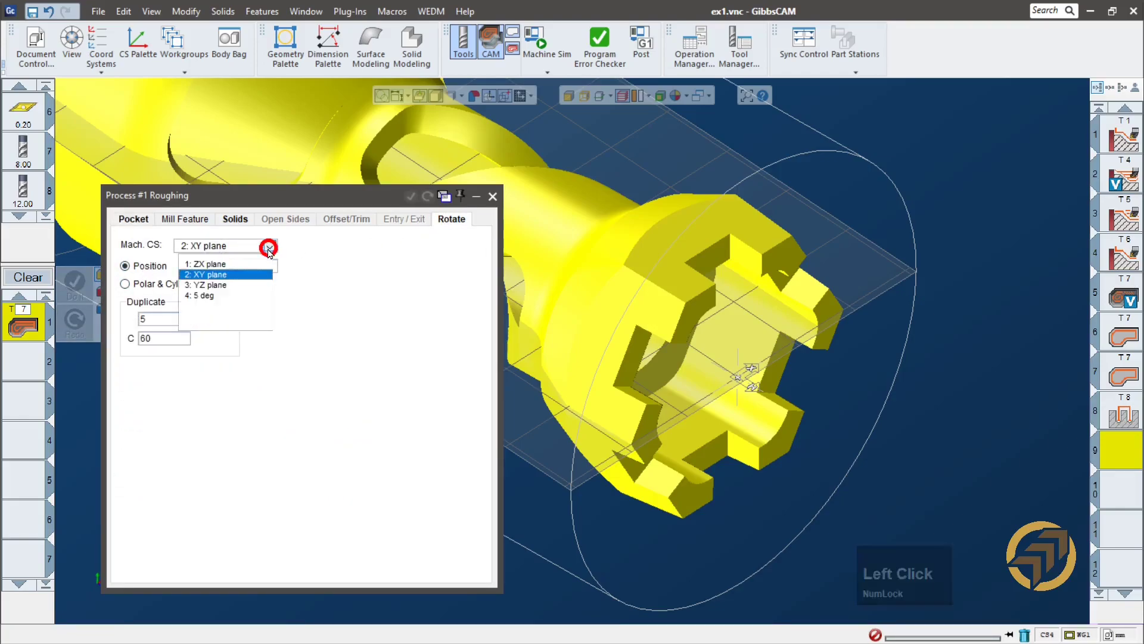
left_click(204, 293)
- Set the face-milling surface and final depths to 15.933 by picking the tapered flat on the rook's crown
left_click(140, 220)
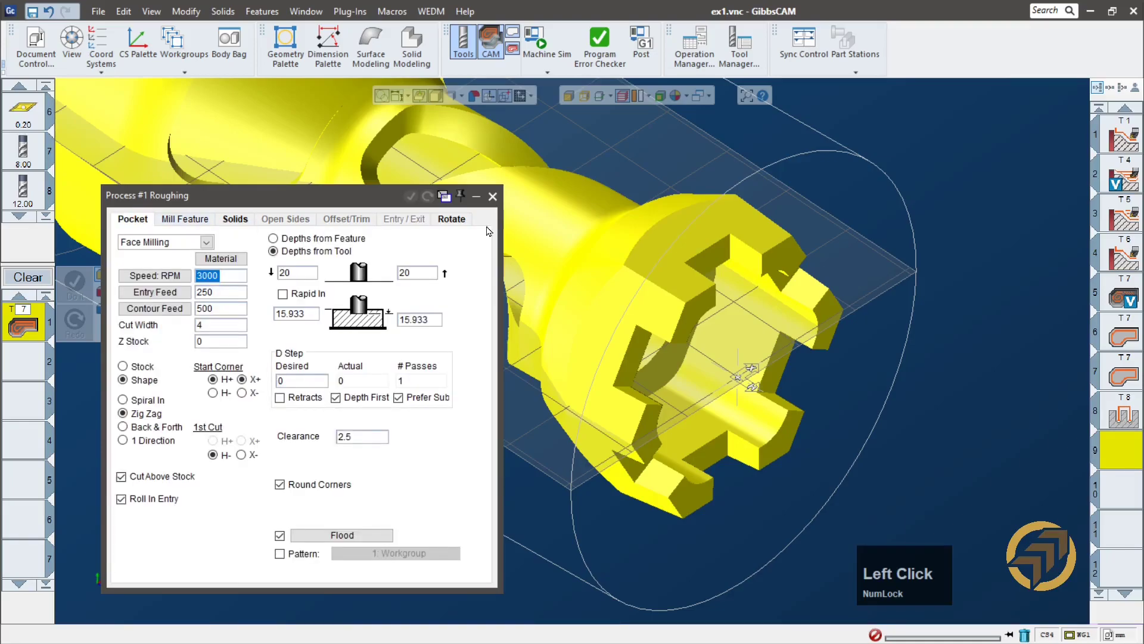
left_click(315, 313)
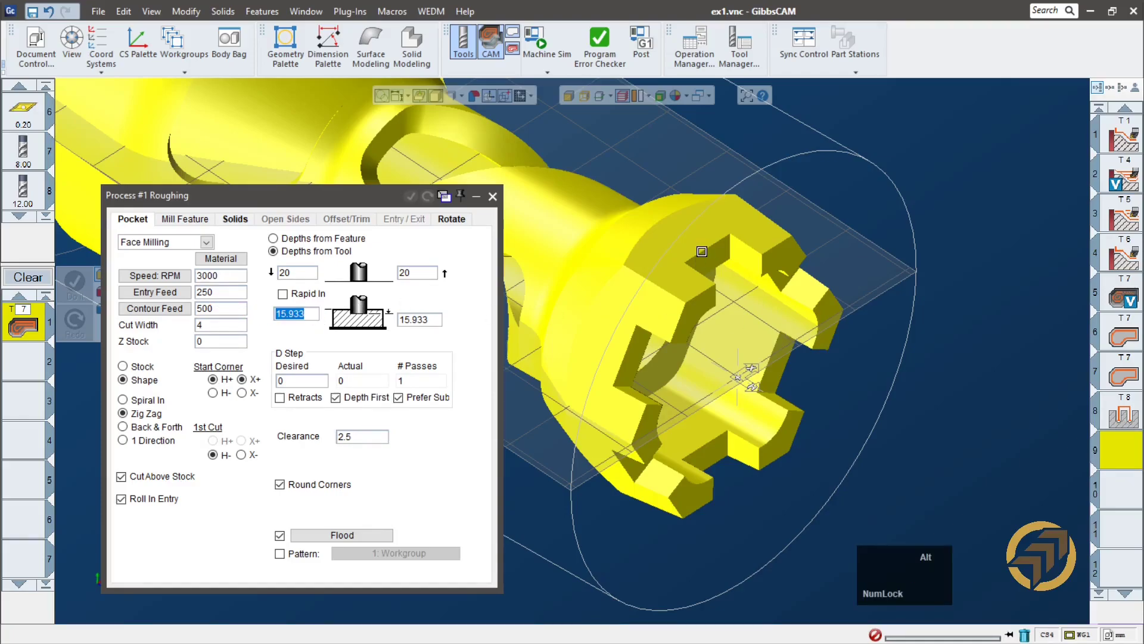
left_click(711, 229)
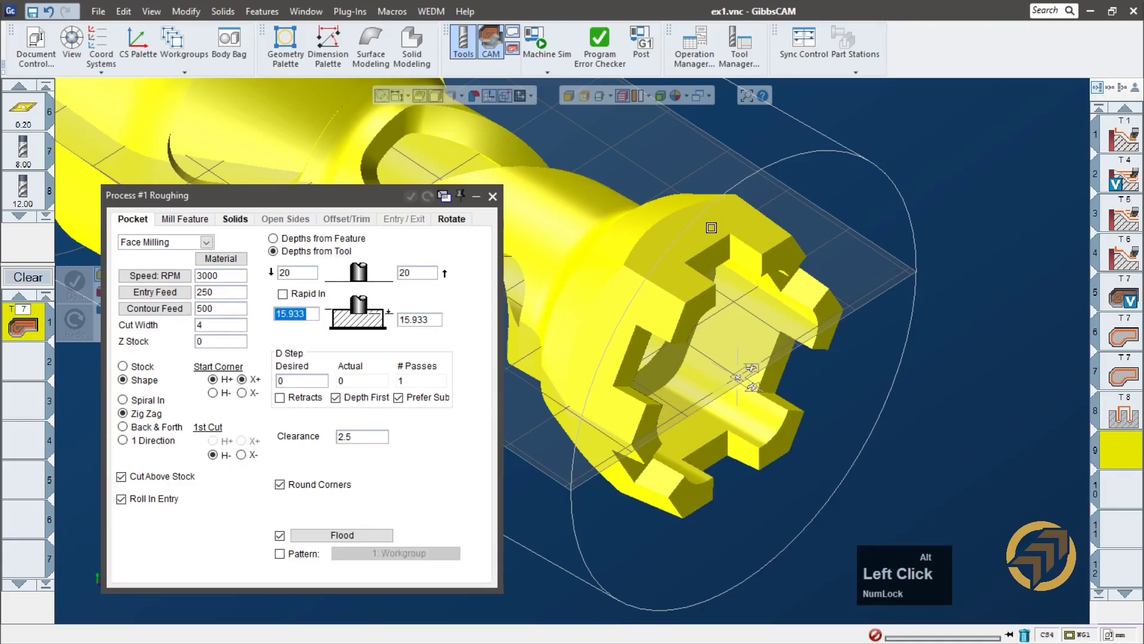
left_click(436, 319)
left_click(705, 228)
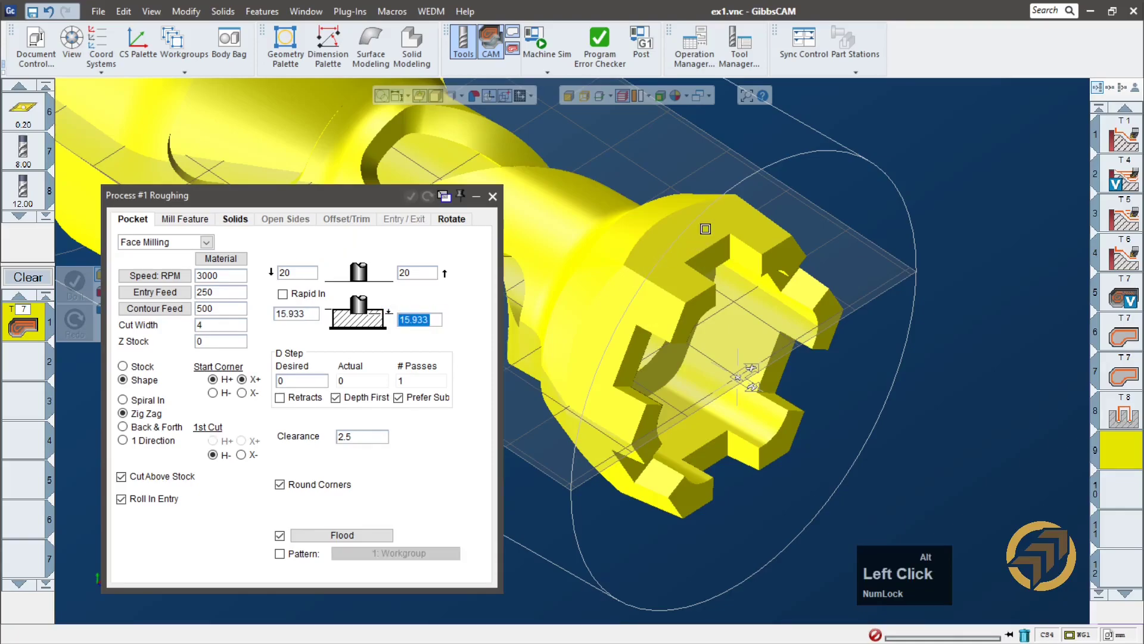
left_click(452, 221)
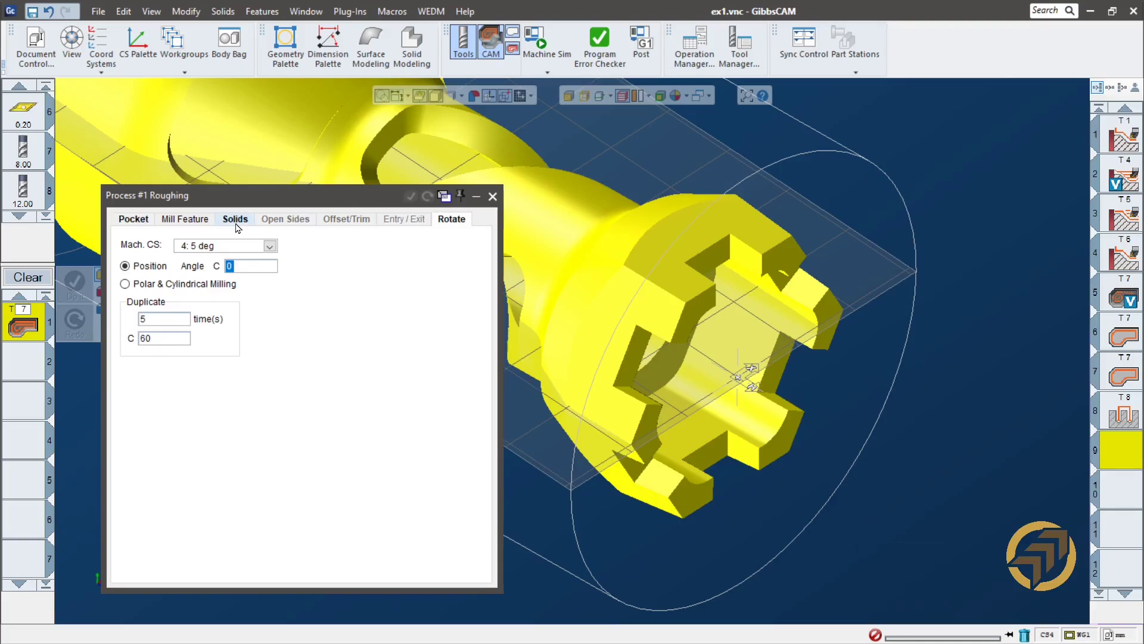
left_click(135, 222)
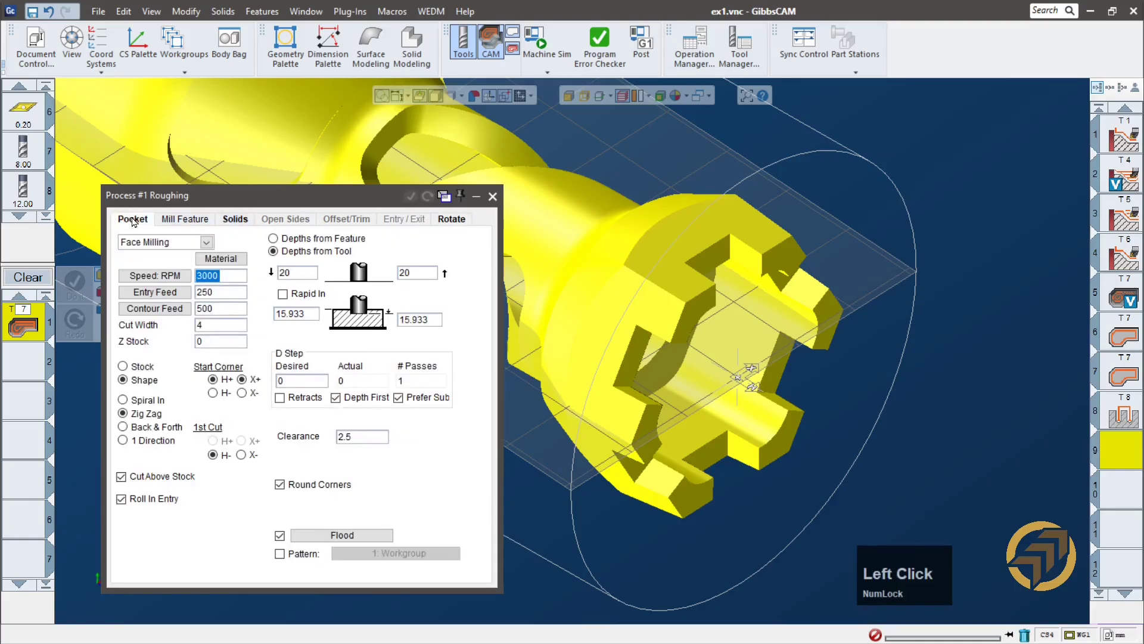
- Position the profiler plane across the crown's tapered flat, select the resulting profile, and generate the face-milling toolpath
left_click_drag(318, 199, 292, 201)
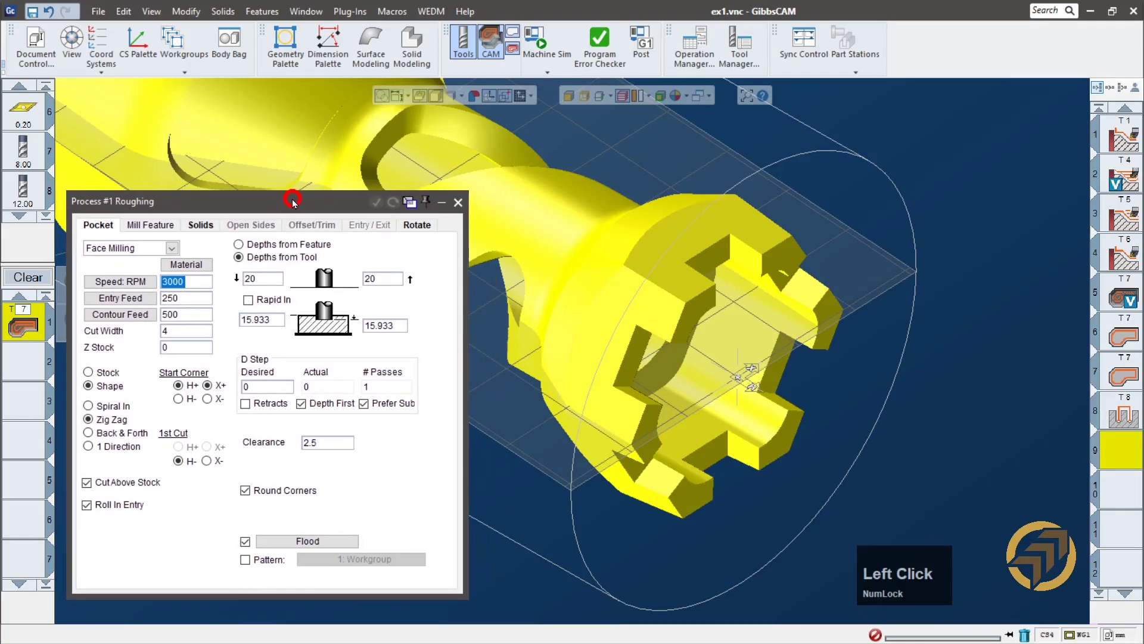
left_click_drag(292, 201, 302, 199)
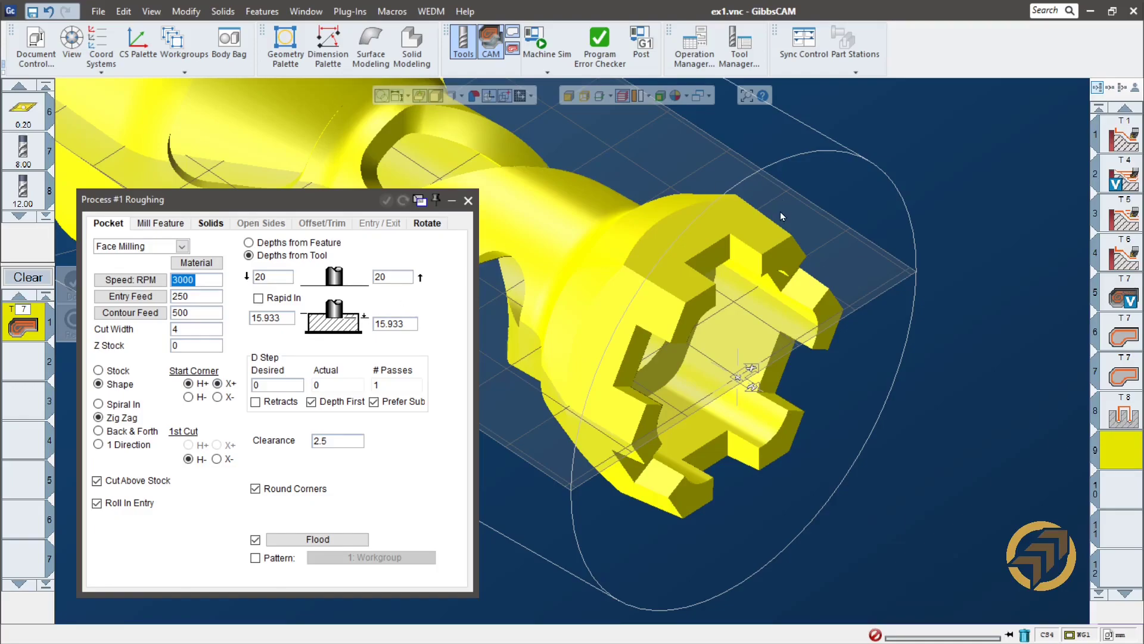
left_click(597, 97)
left_click_drag(943, 278, 963, 200)
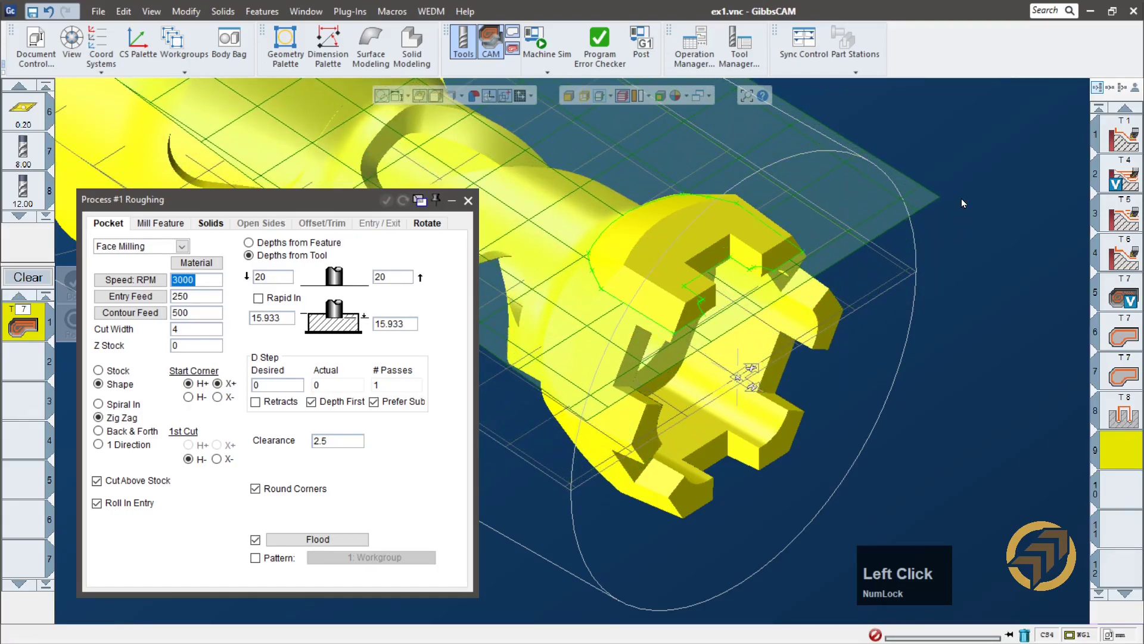
left_click(623, 307, "ctrl")
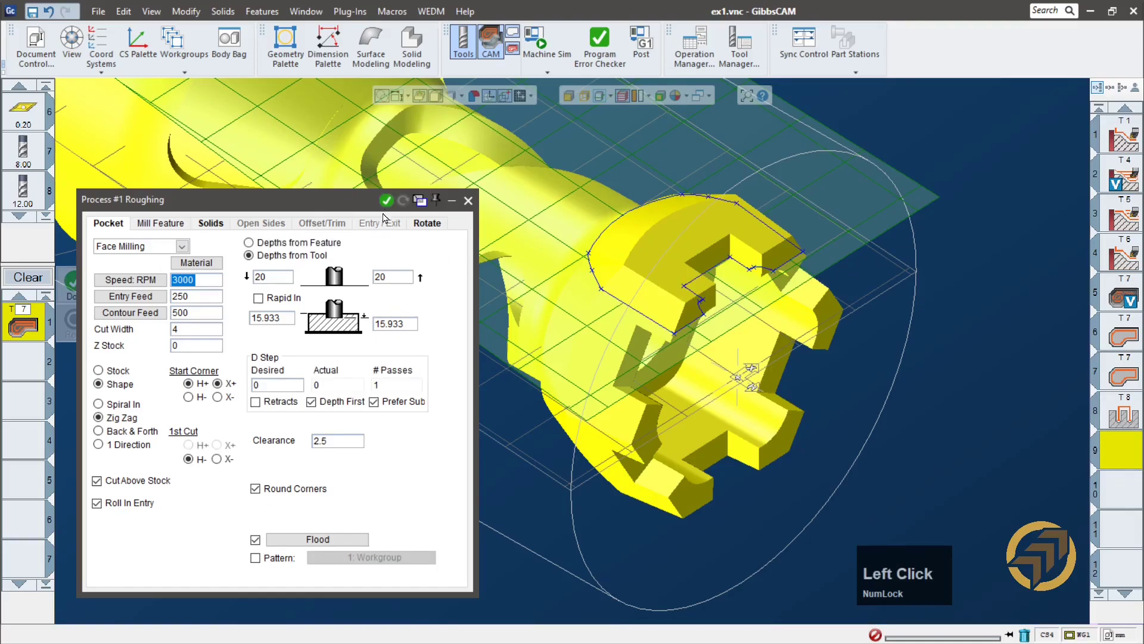
left_click(386, 201)
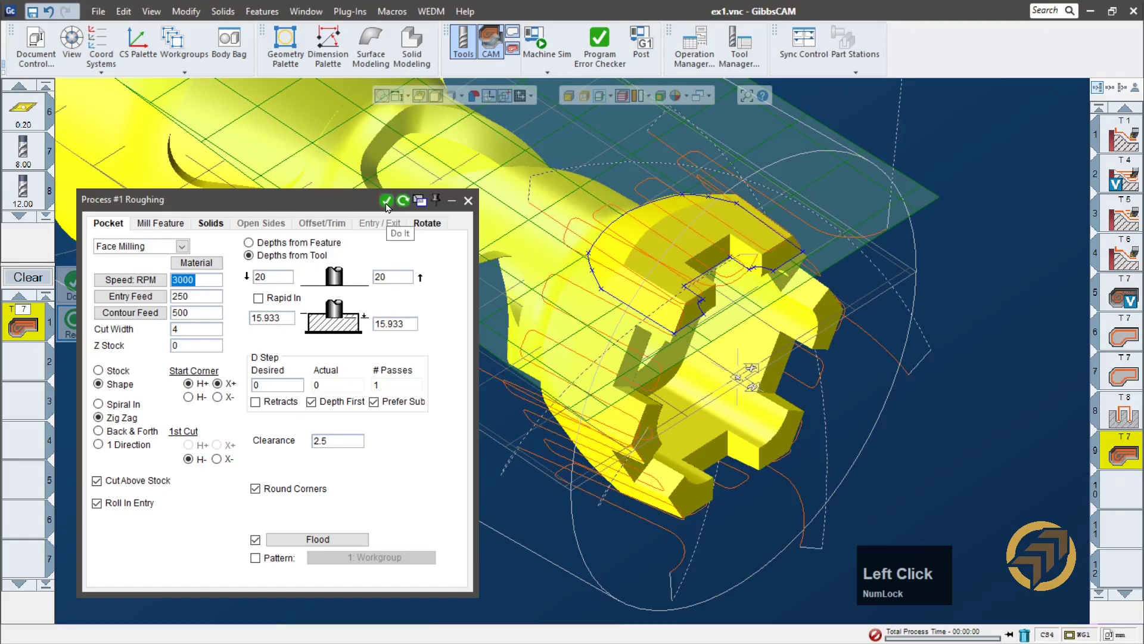
- Set the rotary duplicate count to 0 and regenerate the toolpath on the single tapered flat
left_click(426, 223)
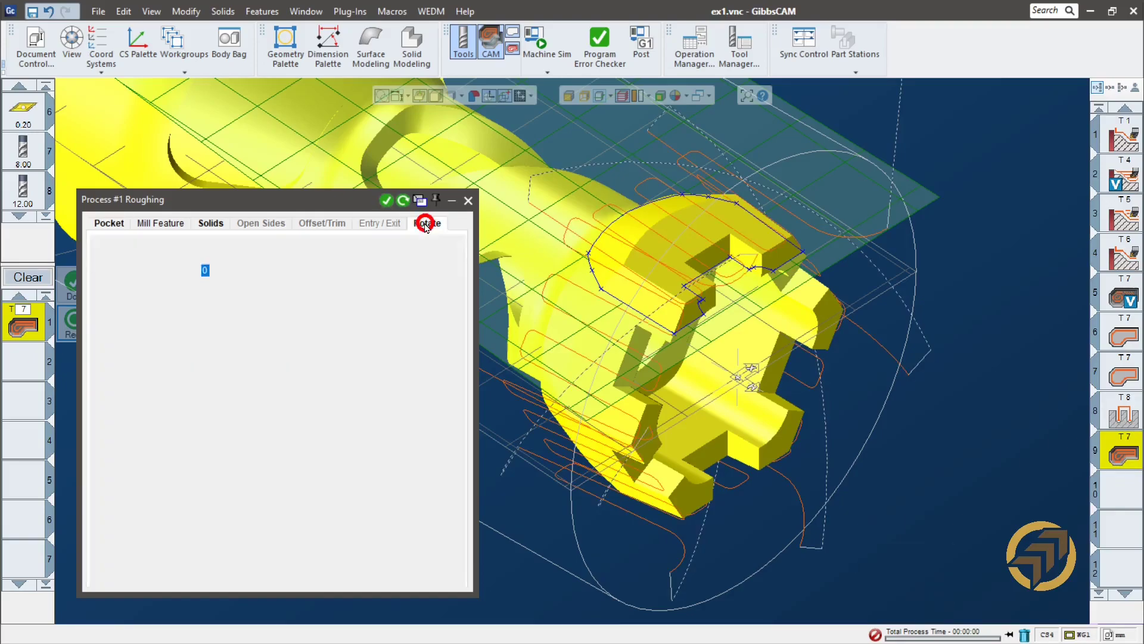
left_click(108, 324)
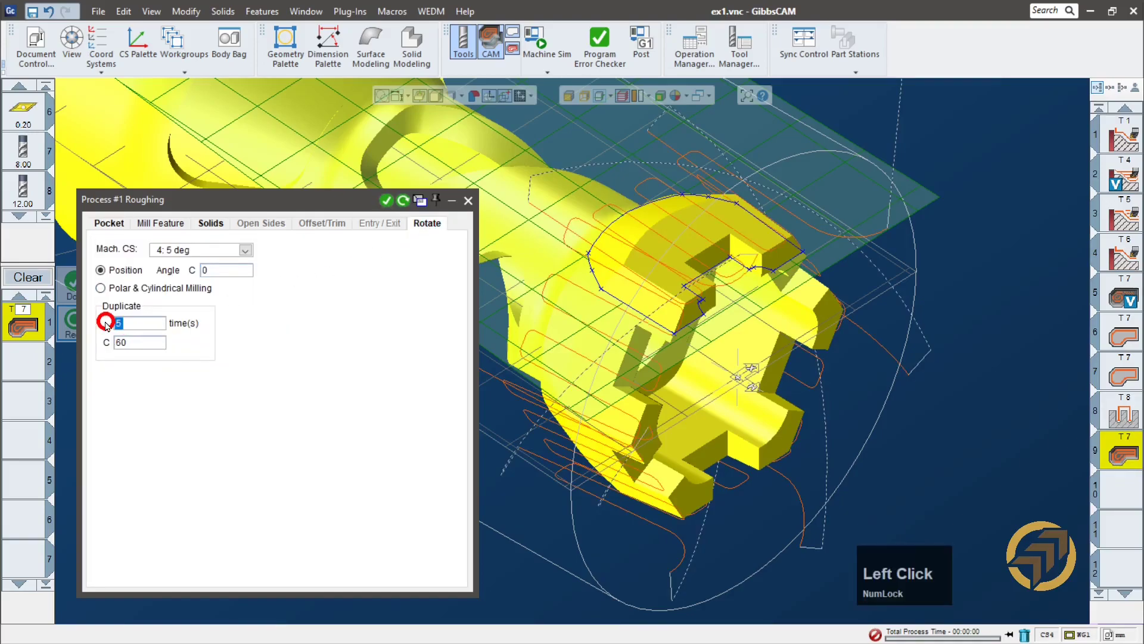
type("0")
left_click(404, 201)
middle_click_drag(667, 287, 637, 372)
- Set the rotary duplicates to 5 times, regenerate the toolpath around the crown, and close the process settings
left_click(110, 325)
type("5")
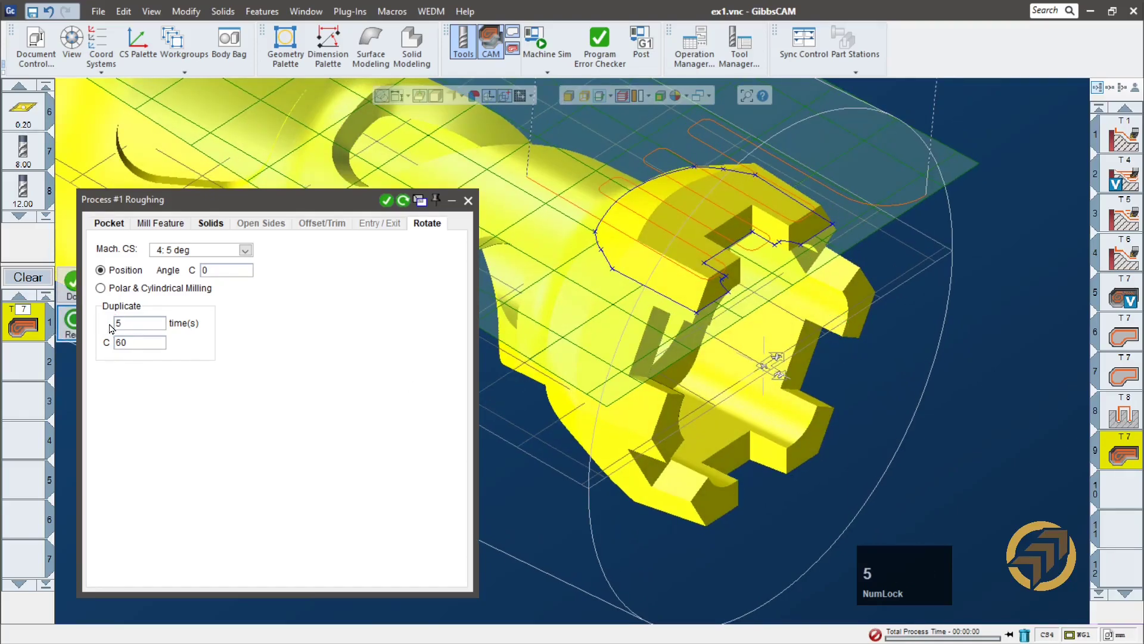
left_click(417, 201)
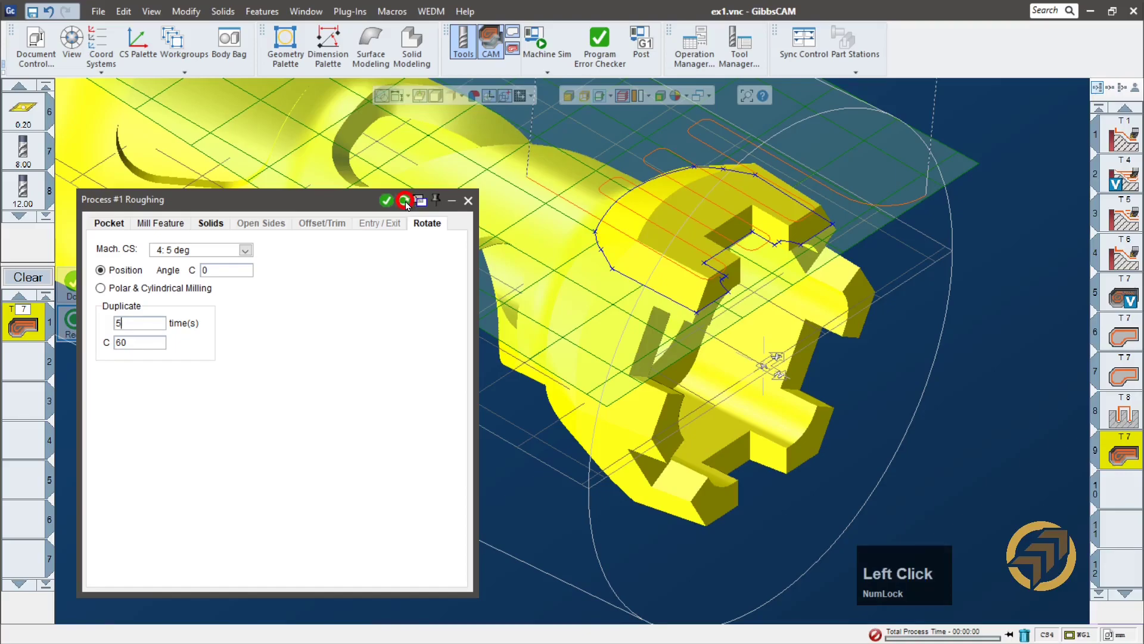
middle_click_drag(827, 330, 770, 310)
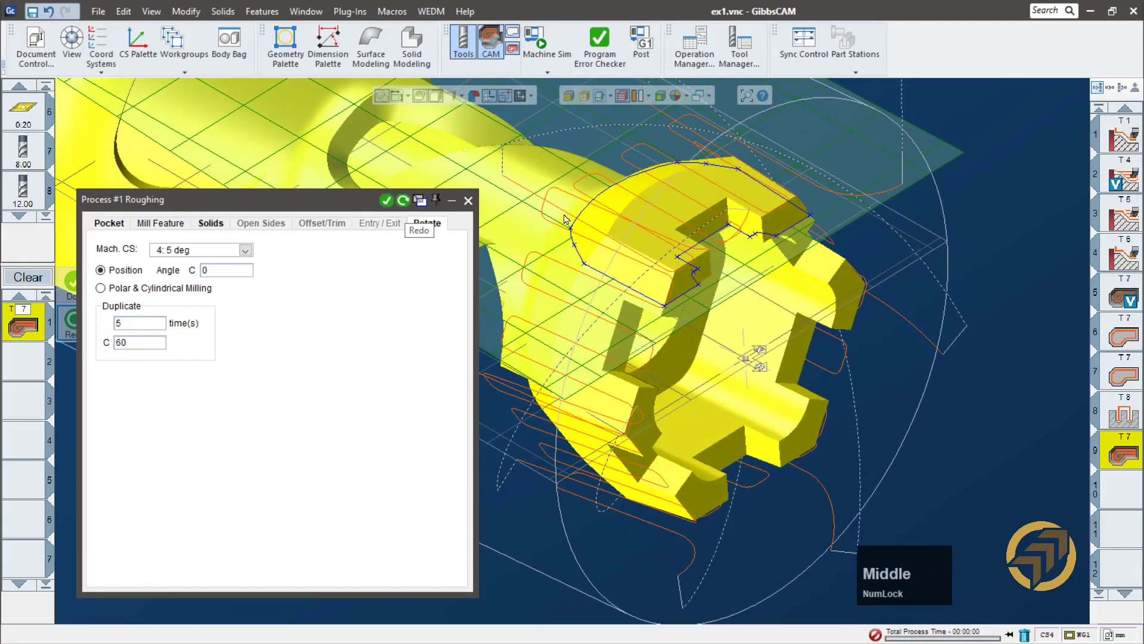
left_click(469, 200)
- Start the machine simulation, rewind it to the first operation, and minimize the Stops window
scroll(700, 335, "up", 5)
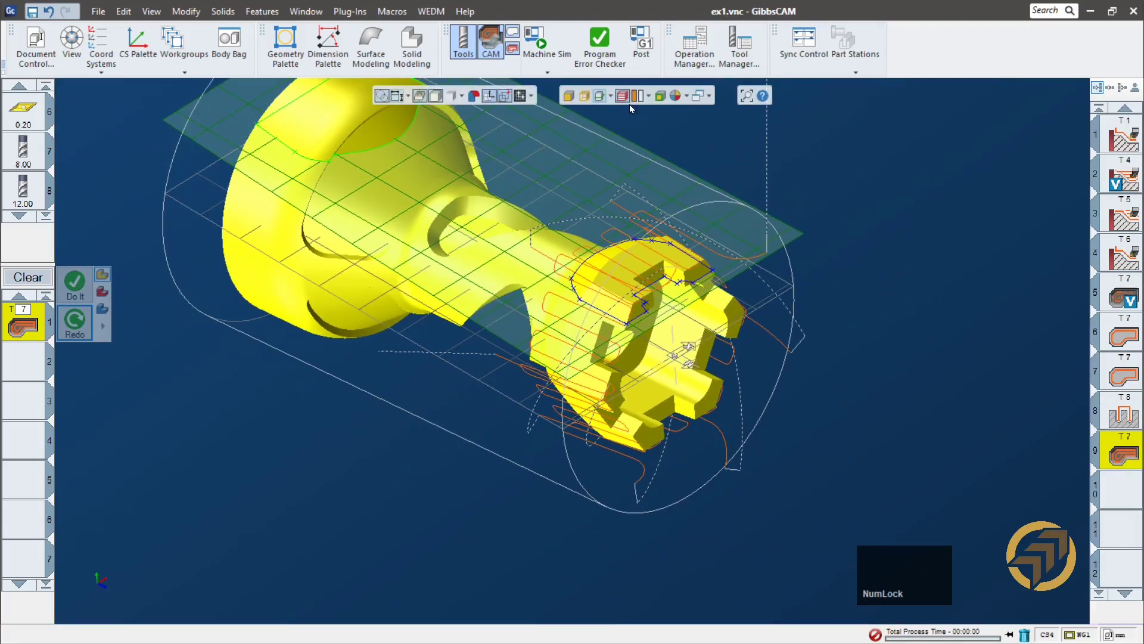
left_click(541, 41)
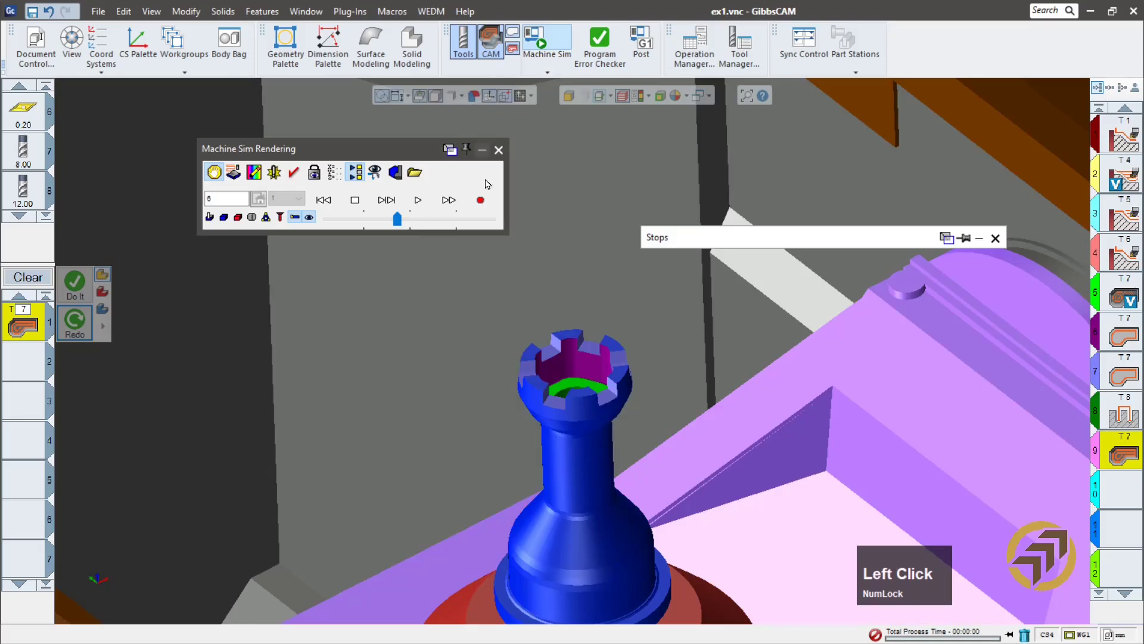
left_click(323, 199)
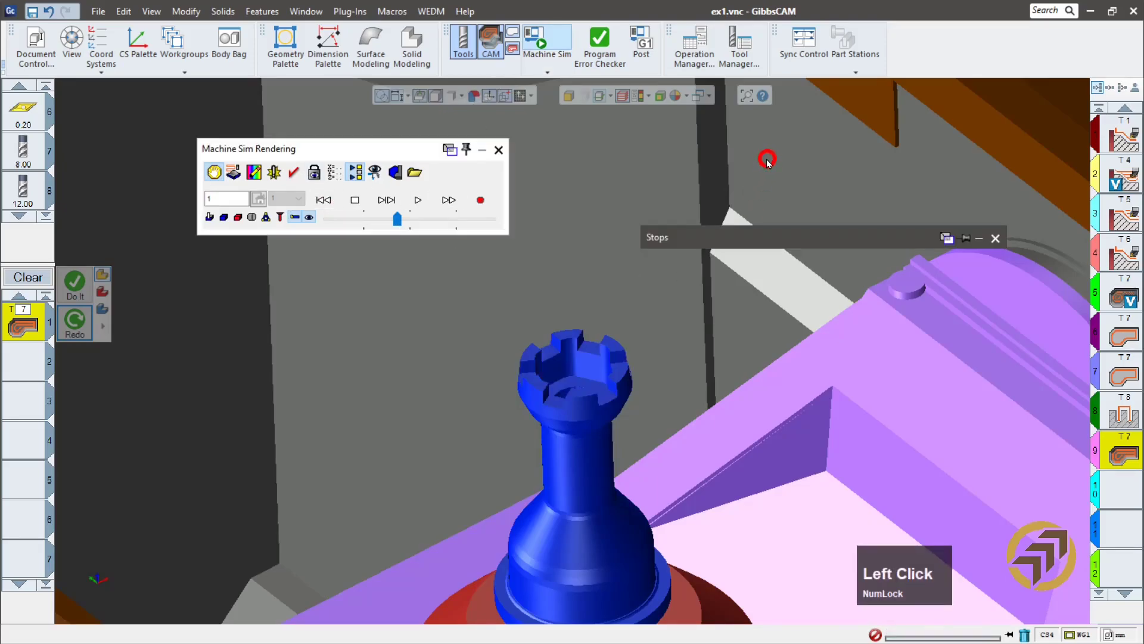
left_click_drag(776, 167, 799, 135)
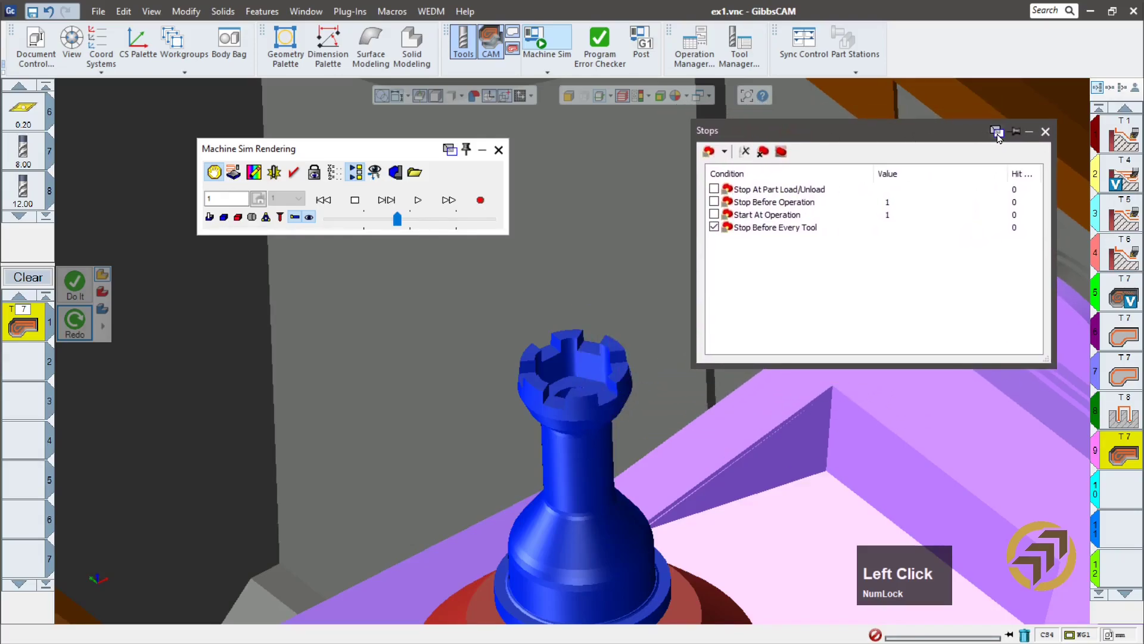
left_click(1029, 132)
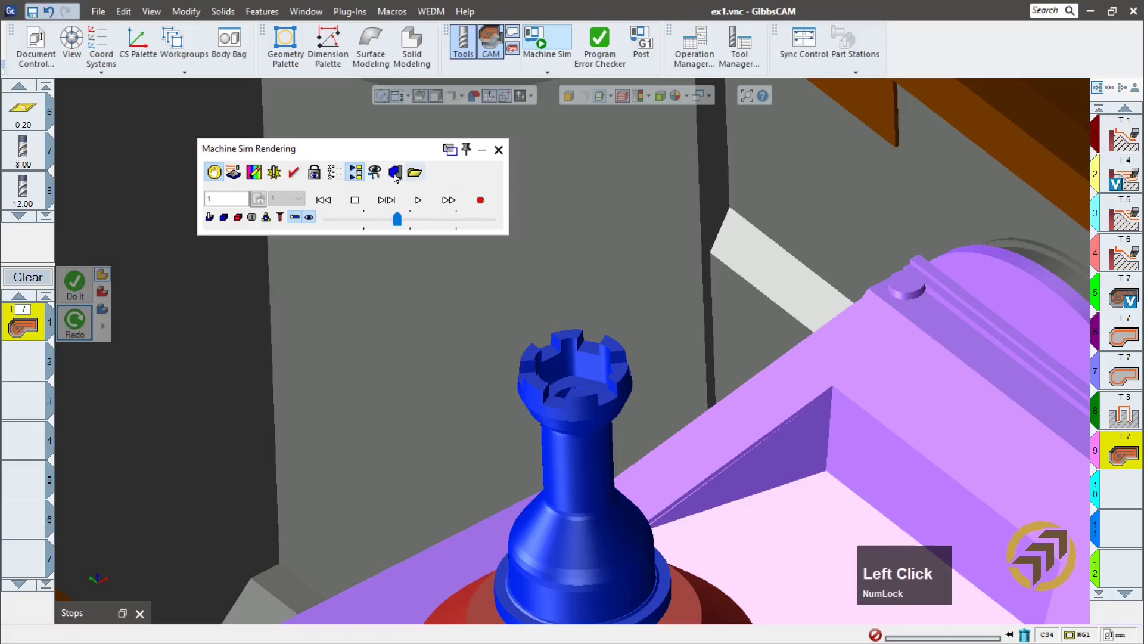
- Rewind the machine simulation, lower its playback speed and skip ahead to operation 9
left_click(324, 200)
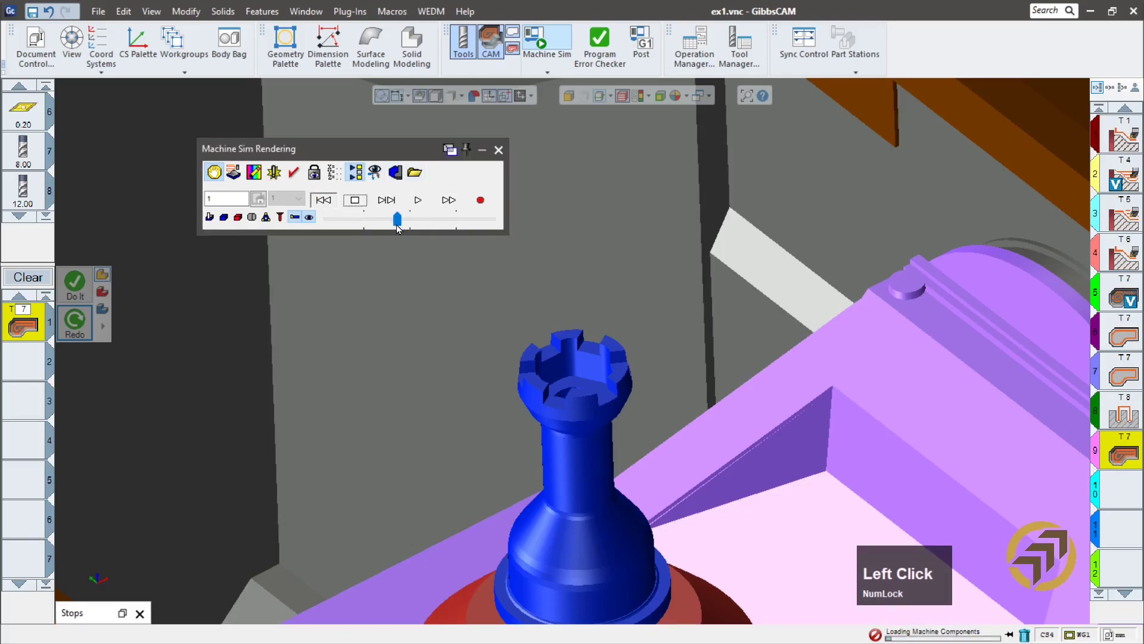
left_click_drag(397, 222, 362, 222)
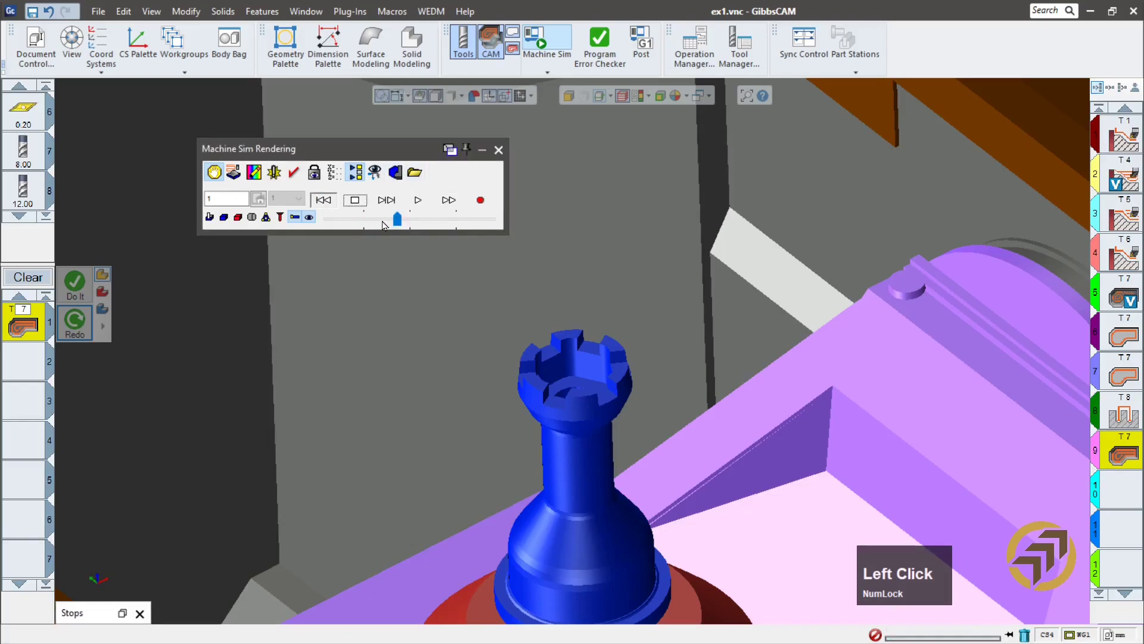
left_click(386, 200)
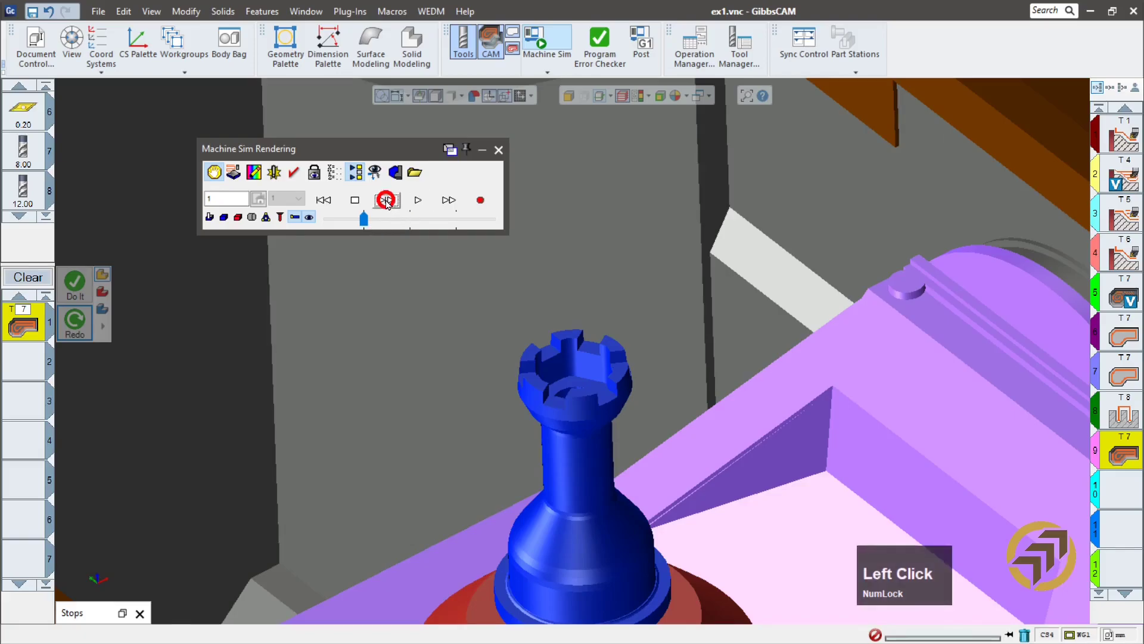
left_click_drag(602, 480, 605, 412, "ctrl")
scroll(678, 322, "up", 3)
scroll(634, 484, "up", 3)
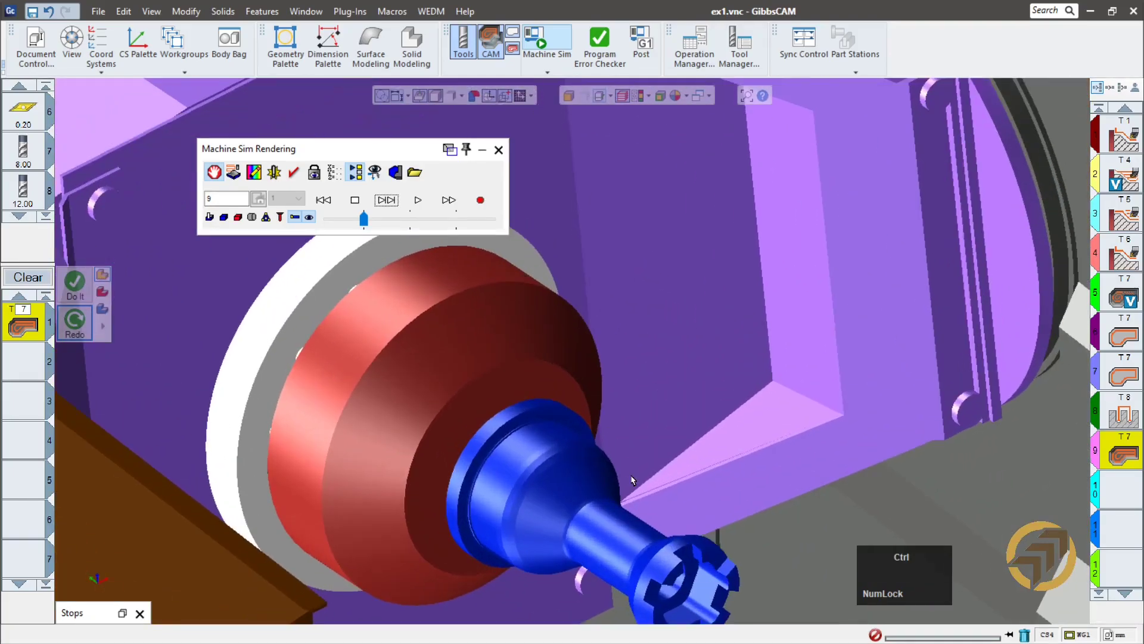
- Advance through the features of operation 9 and play the simulation to check the milling of the crown's tapered flats
left_click_drag(634, 483, 615, 369, "ctrl")
left_click(388, 203)
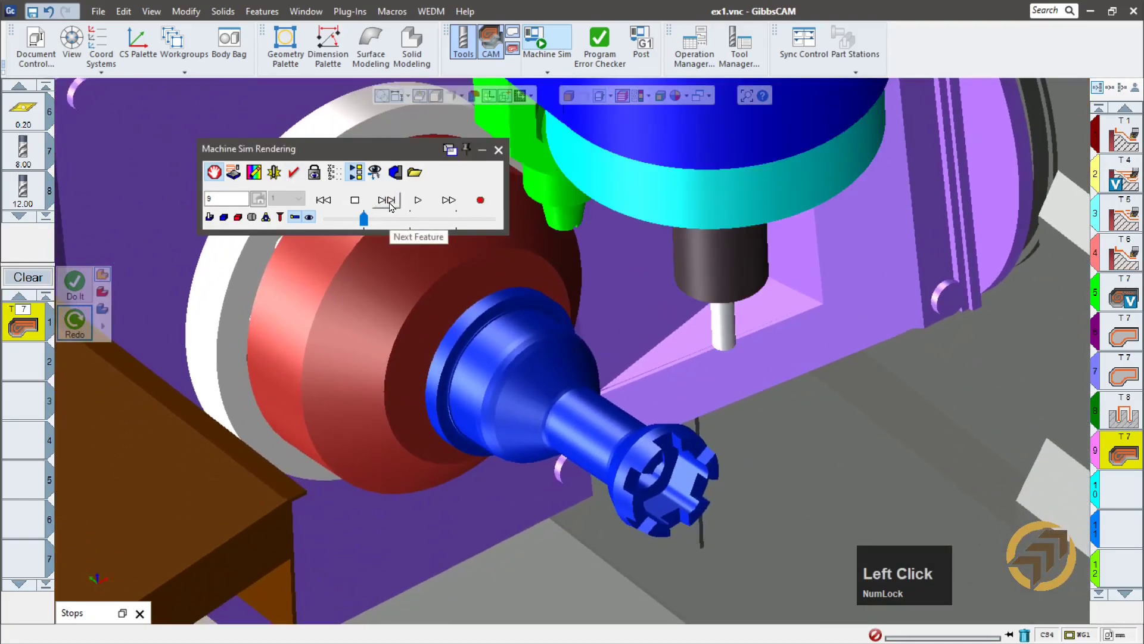
left_click(391, 206)
left_click(390, 204)
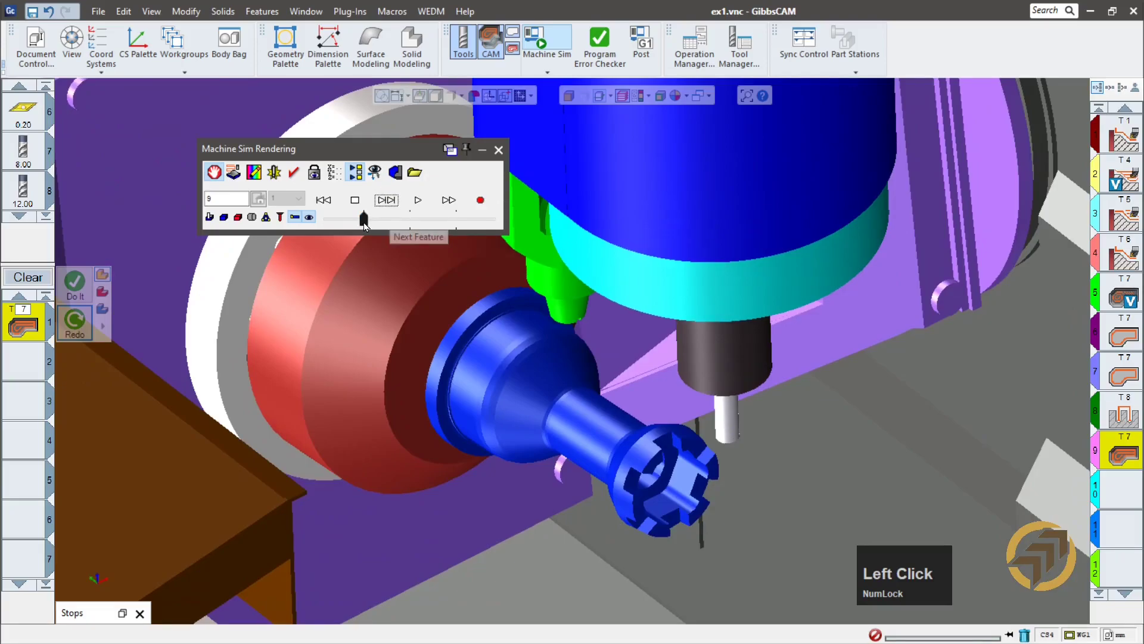
left_click(418, 199)
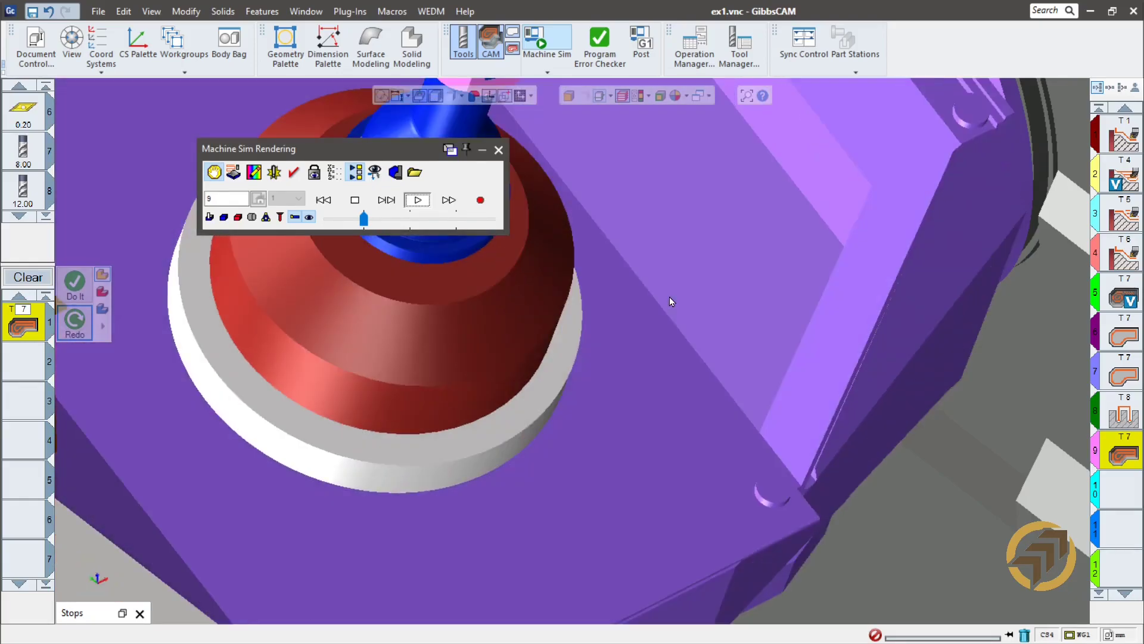
scroll(669, 297, "up", 3)
scroll(588, 213, "up", 2)
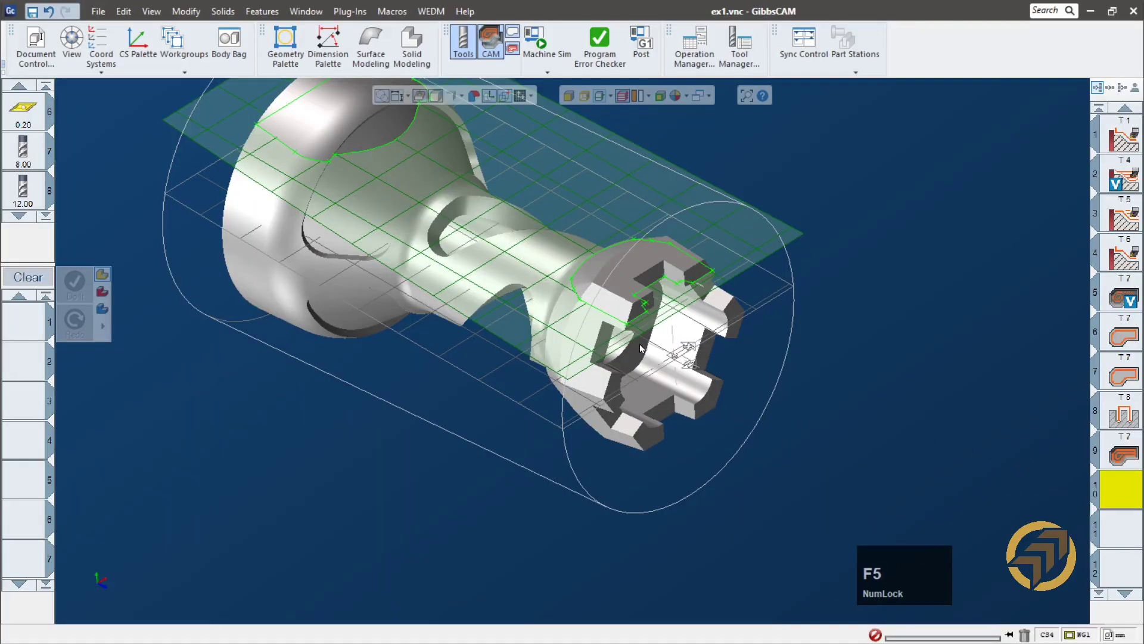
- Hide the profiler plane and turn on face selection for the rook solid
left_click(602, 102)
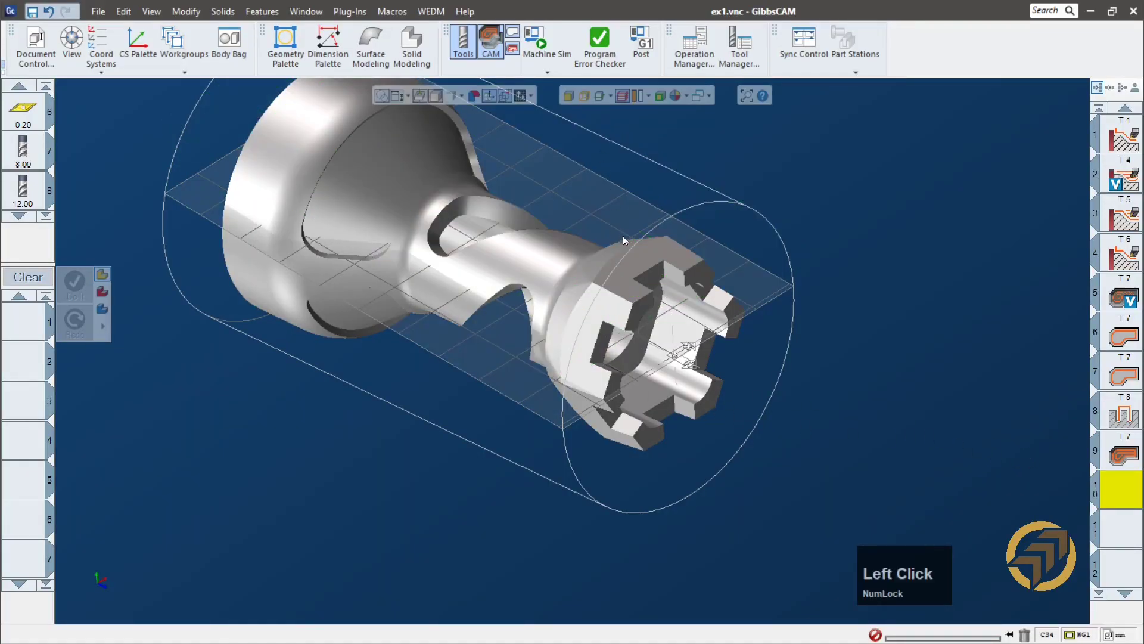
scroll(543, 360, "down", 5)
middle_click_drag(544, 359, 462, 327)
mouse_move(535, 229)
middle_mouse_down()
mouse_move(513, 250)
mouse_move(535, 217)
middle_mouse_up()
left_click(538, 208)
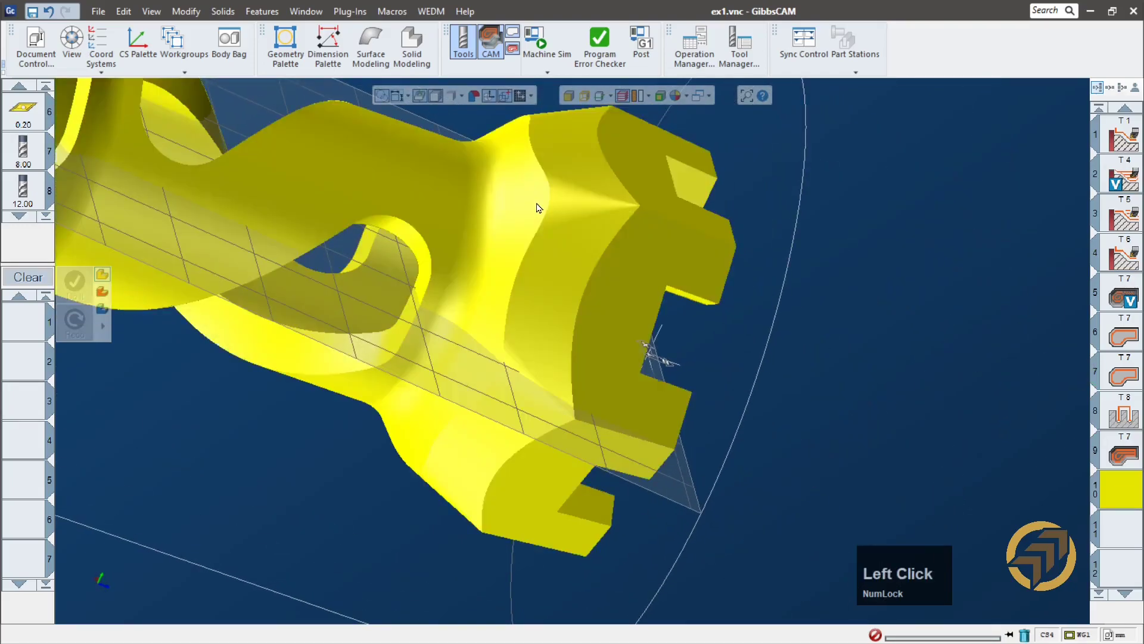
left_click(864, 238)
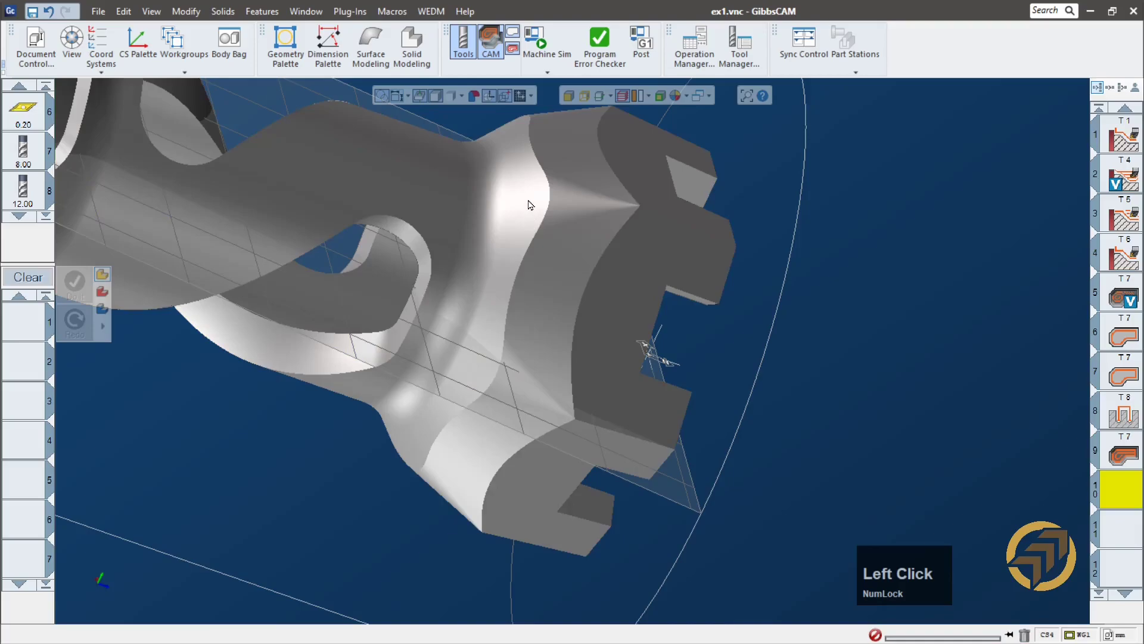
left_click(569, 98)
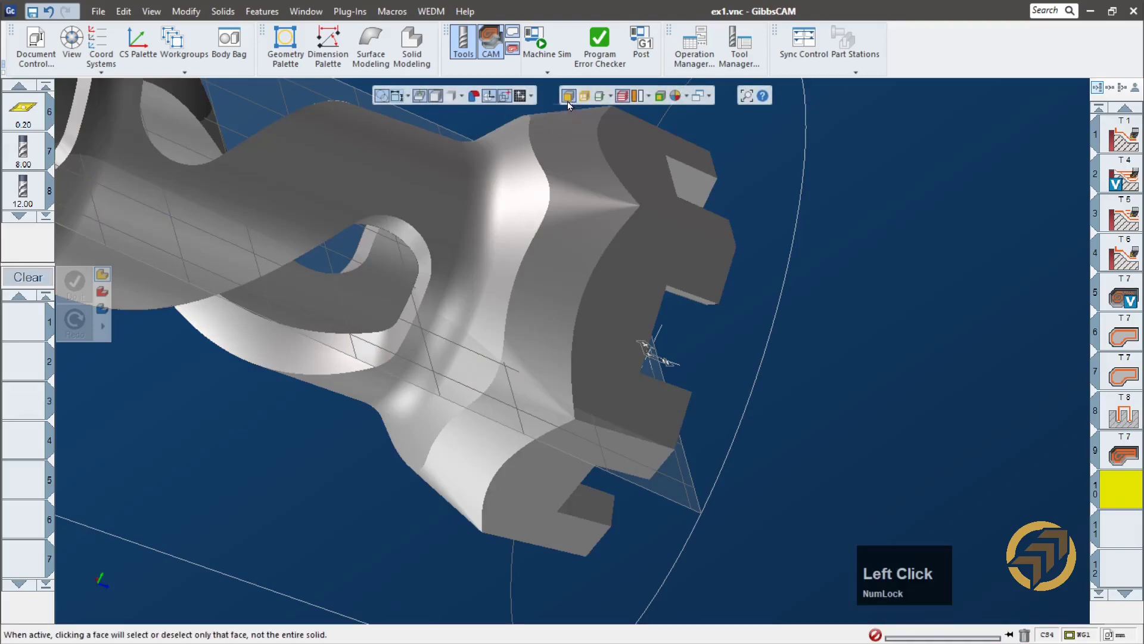
- Examine the curved transition faces behind the crown's tapered flats by highlighting them around the rook, and clear the selection
left_click(527, 220)
mouse_move(528, 235)
middle_mouse_down()
mouse_move(529, 366)
mouse_move(652, 387)
mouse_move(625, 252)
mouse_move(567, 271)
mouse_move(659, 483)
mouse_move(575, 276)
mouse_move(624, 255)
mouse_move(528, 255)
middle_mouse_up()
left_click(609, 216)
left_click(636, 239, "ctrl")
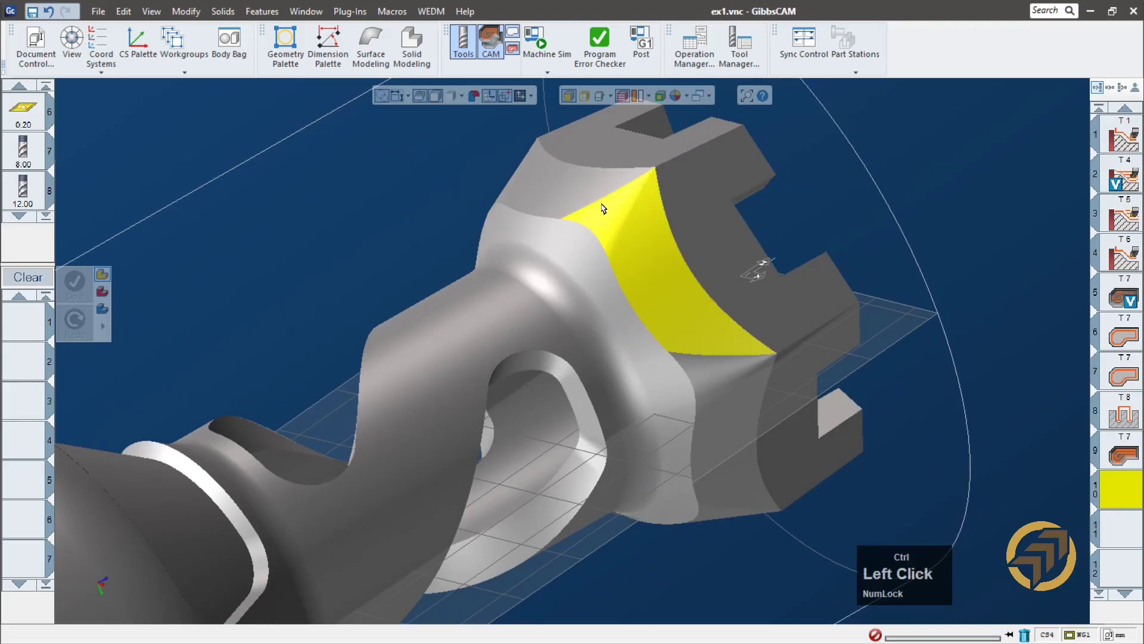
left_click(574, 191, "ctrl")
middle_click_drag(708, 353, 467, 254)
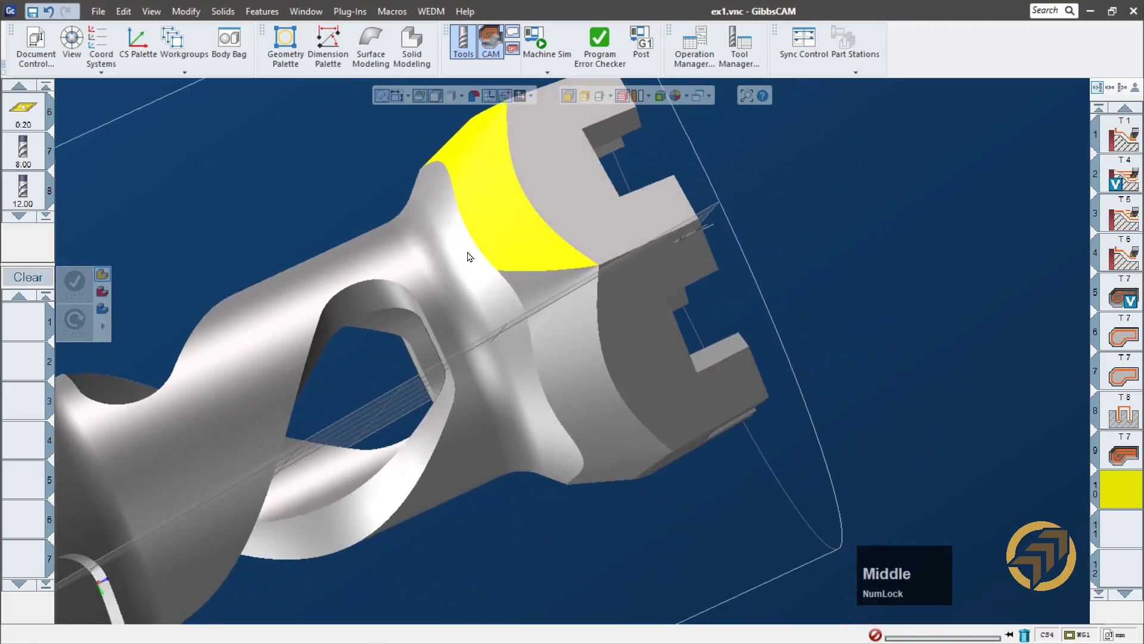
left_click(536, 285, "ctrl")
left_click(575, 346, "ctrl")
middle_click_drag(575, 346, 537, 202)
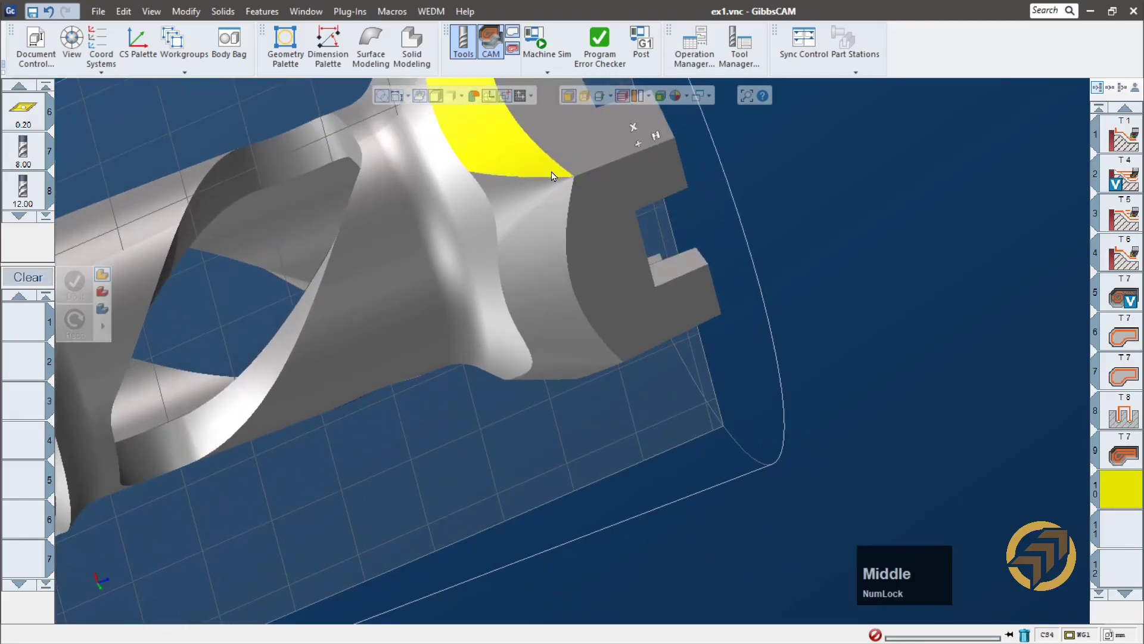
left_click(534, 208, "ctrl")
middle_click_drag(583, 395, 768, 398)
left_click_drag(796, 288, 813, 407, "ctrl")
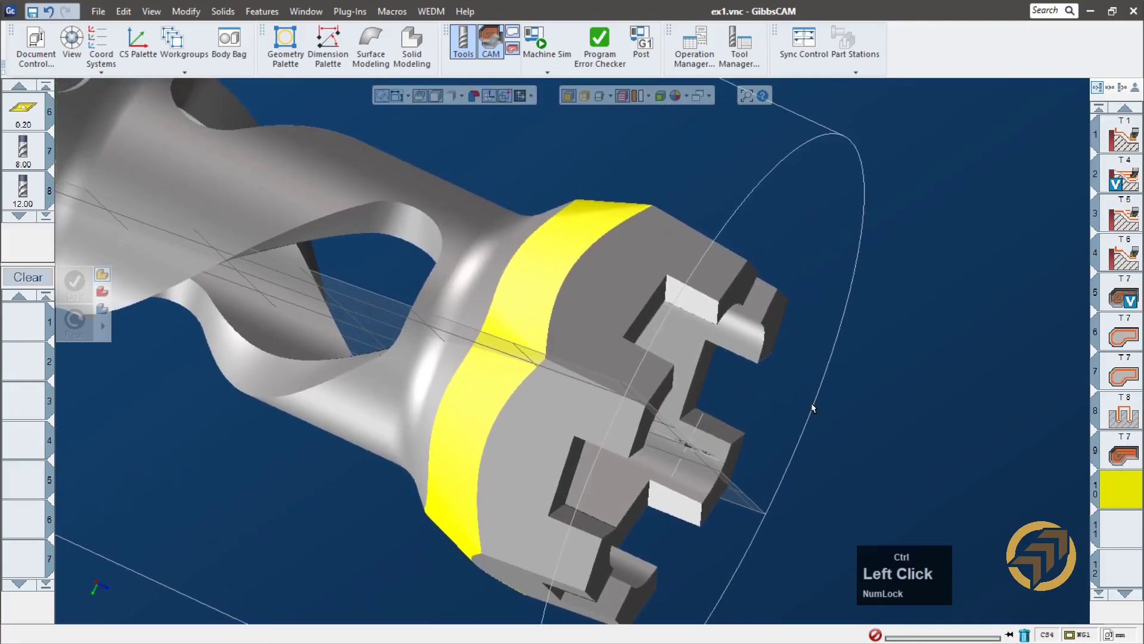
scroll(764, 408, "up", 2)
middle_click_drag(445, 378, 522, 275)
left_click_drag(522, 275, 541, 231, "ctrl")
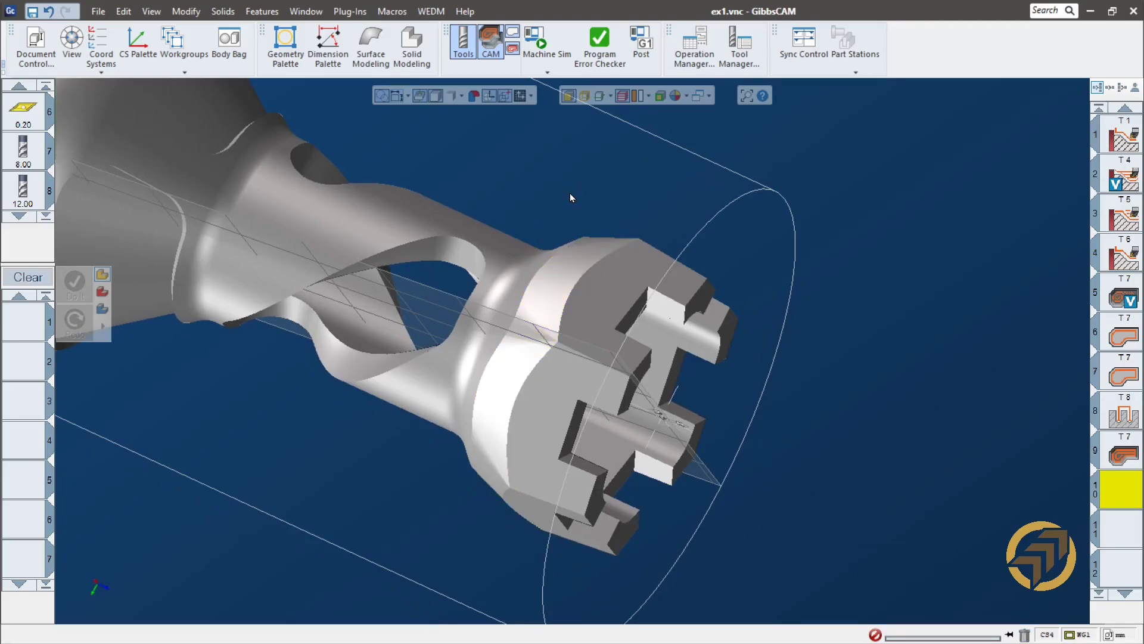
- Make the XY plane the active coordinate system
middle_click_drag(669, 184, 577, 316)
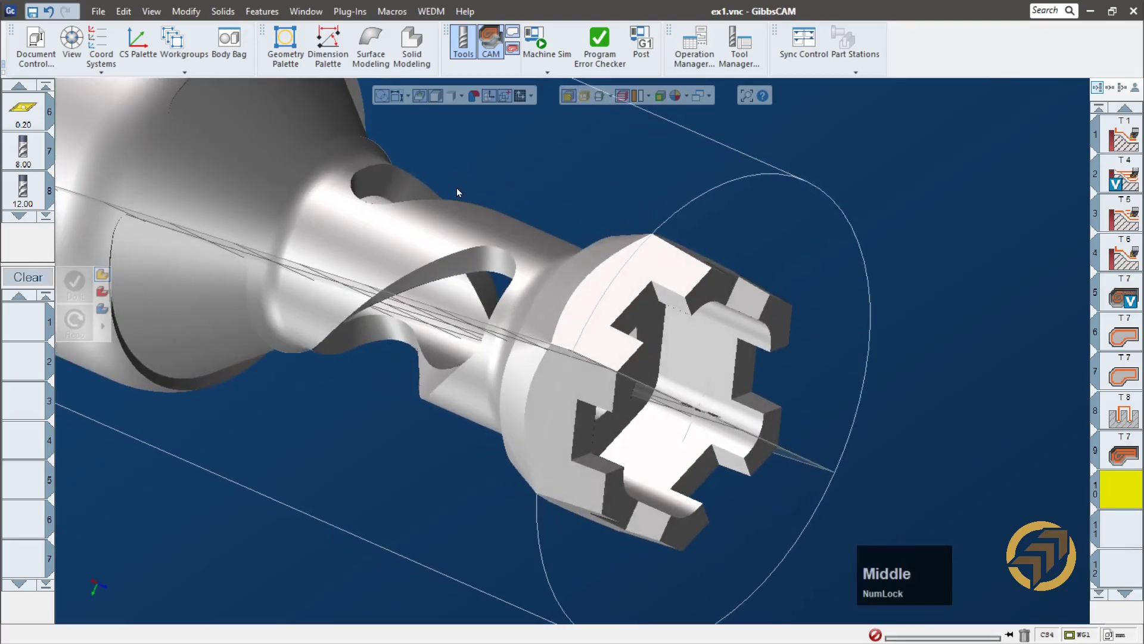
left_click(101, 63)
left_click(154, 118)
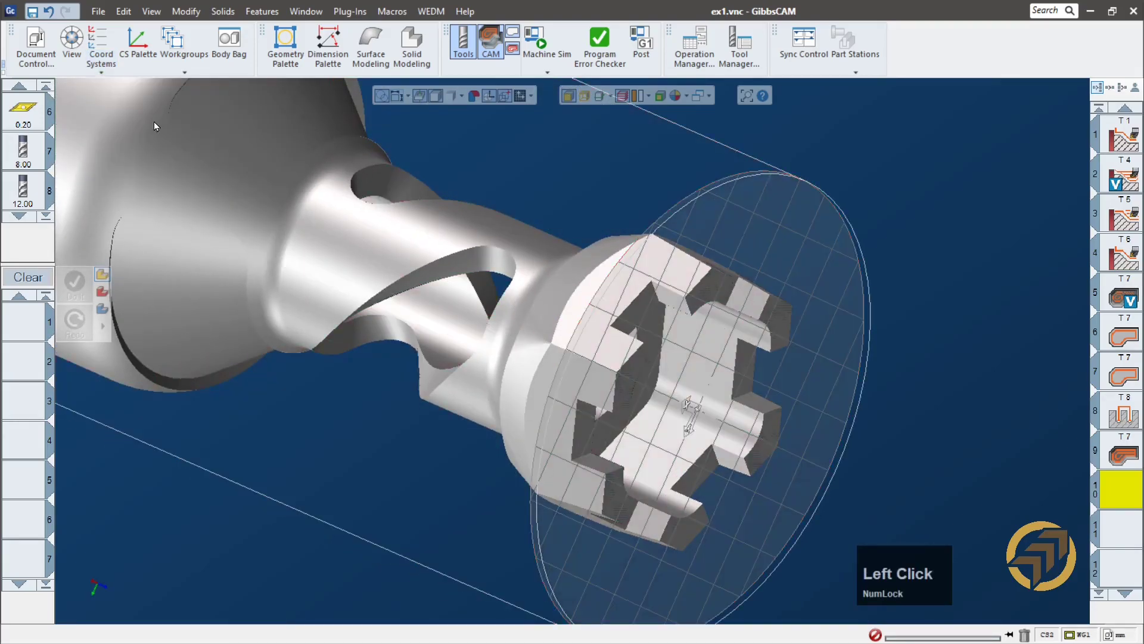
left_click(101, 63)
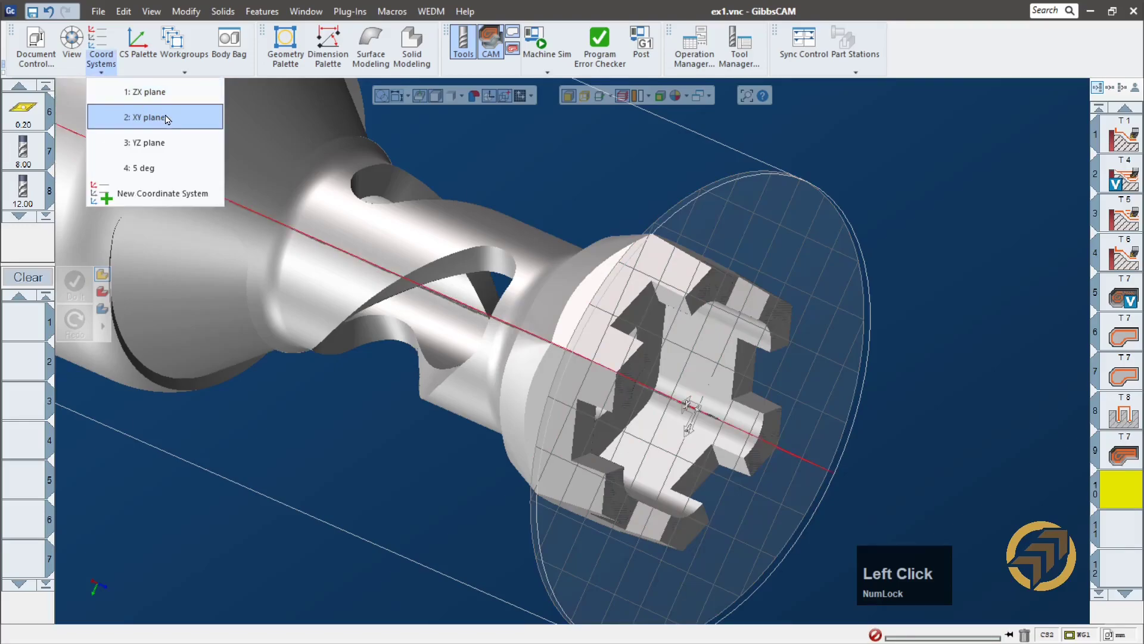
middle_click_drag(1023, 322, 949, 229)
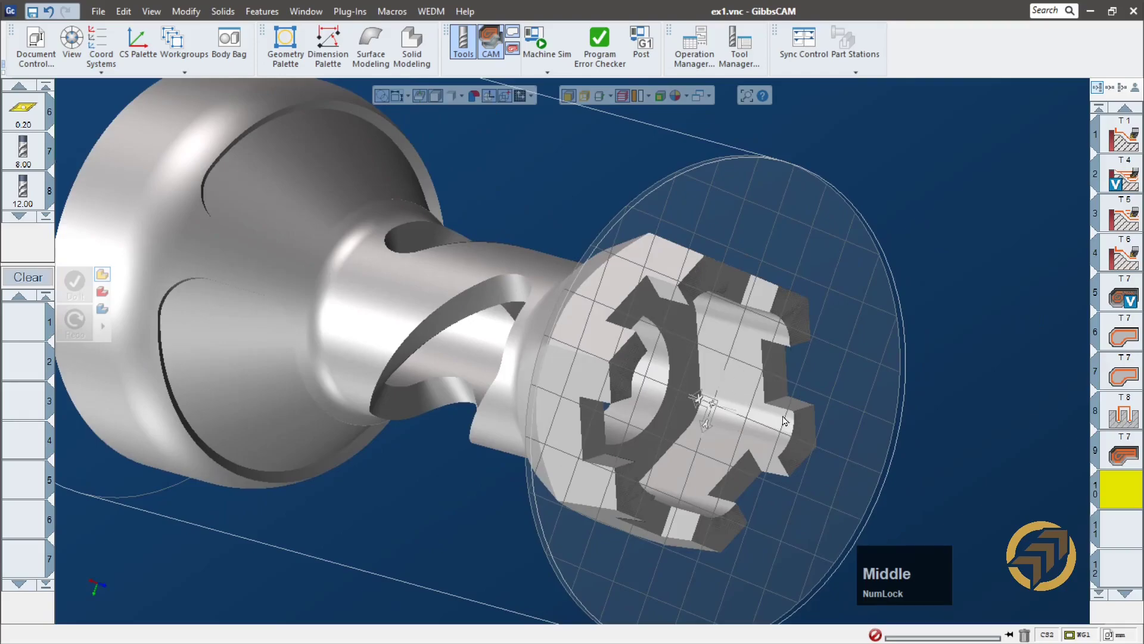
middle_click_drag(619, 503, 513, 286)
left_click_drag(690, 394, 495, 258, "ctrl")
middle_click_drag(611, 312, 639, 347, "ctrl")
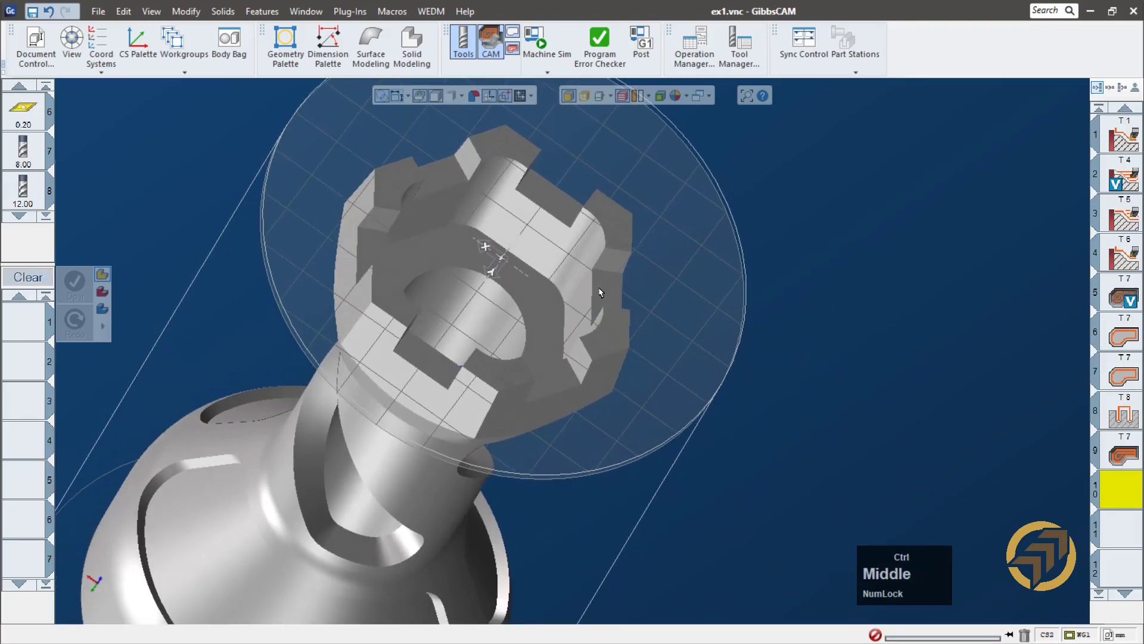
left_click_drag(581, 263, 664, 314, "ctrl")
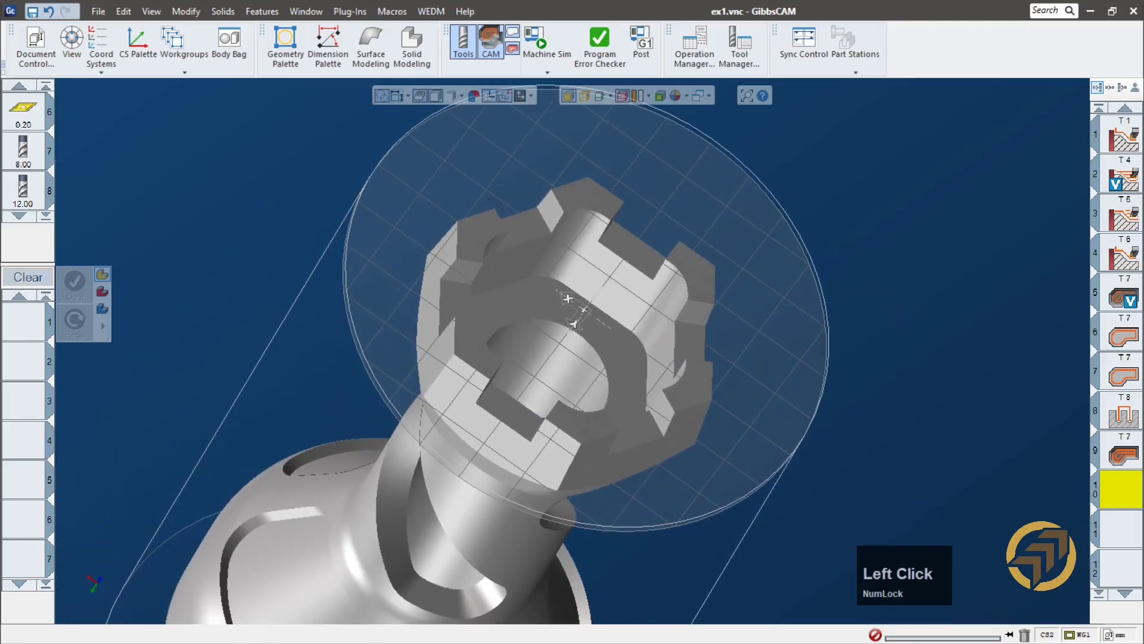
- Load the saved process list 07 XYZC Mill and inspect milling tool 9
right_click(29, 321)
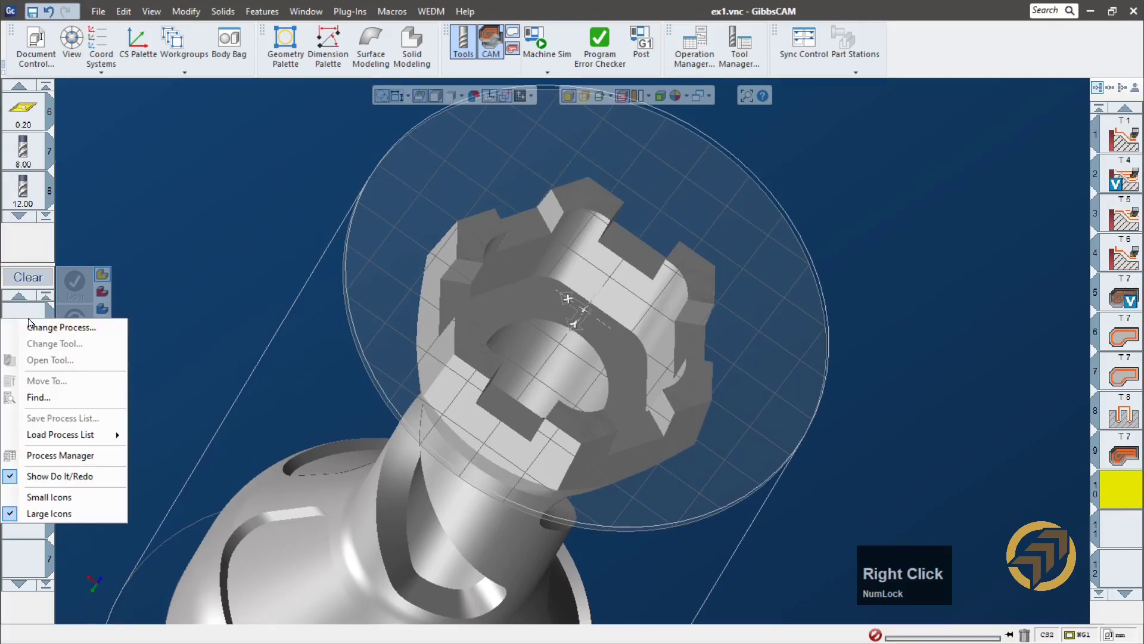
left_click(103, 435)
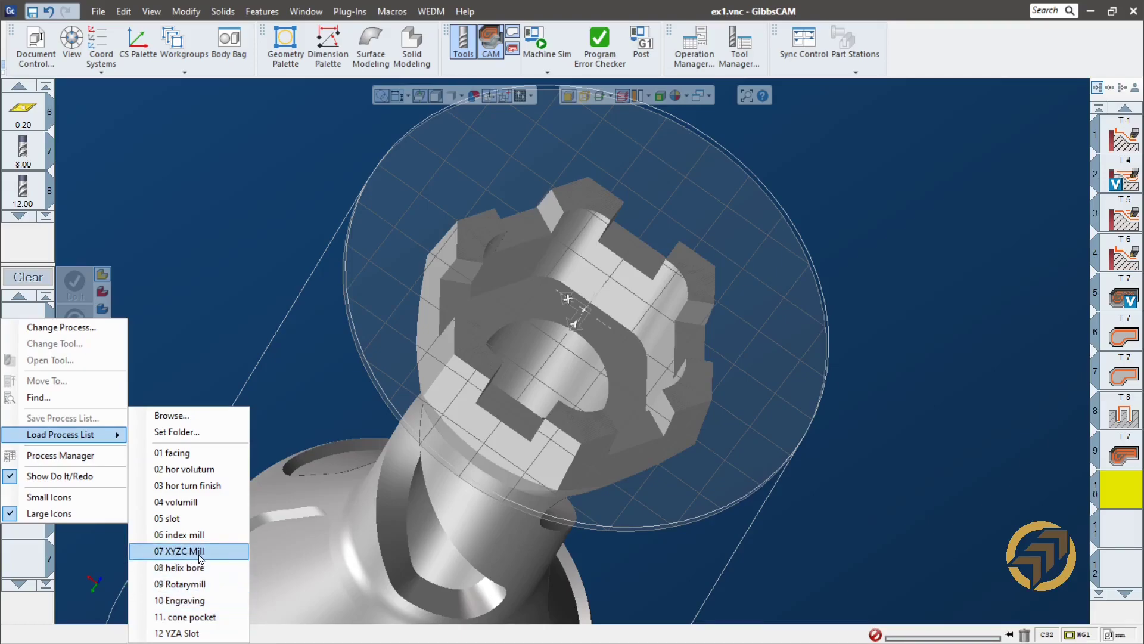
left_click(179, 551)
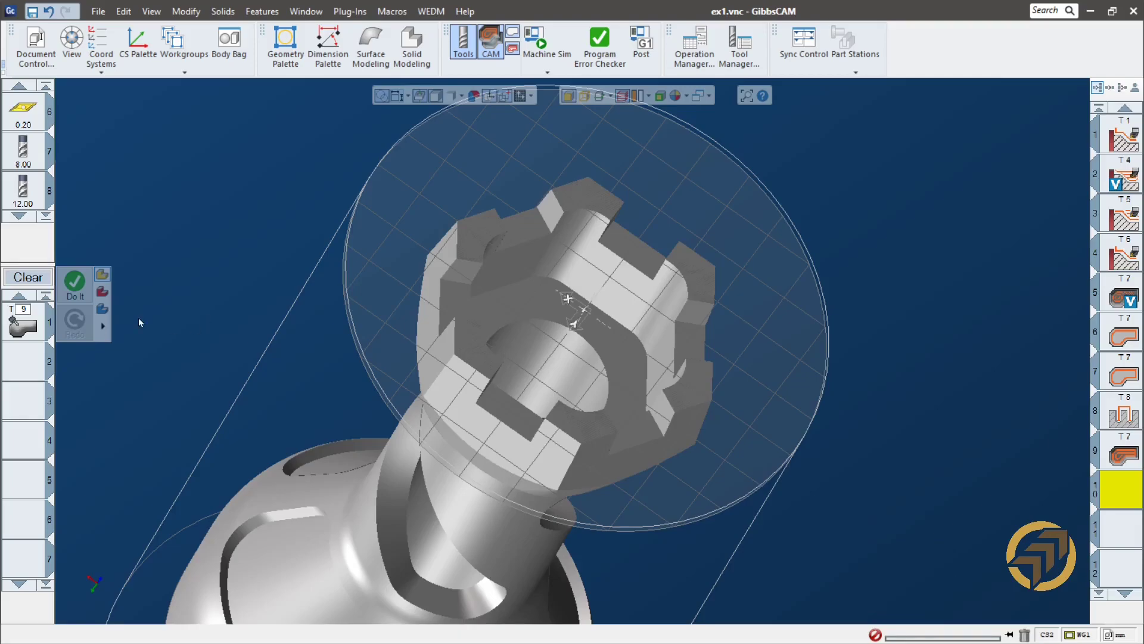
scroll(30, 179, "down", 3)
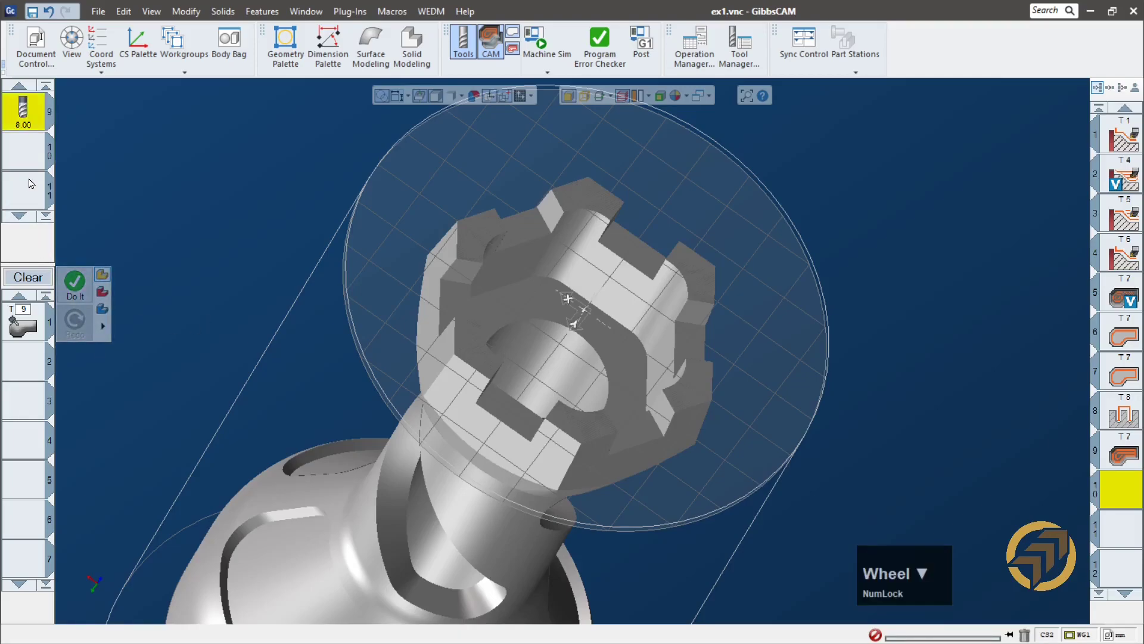
double_click(30, 132)
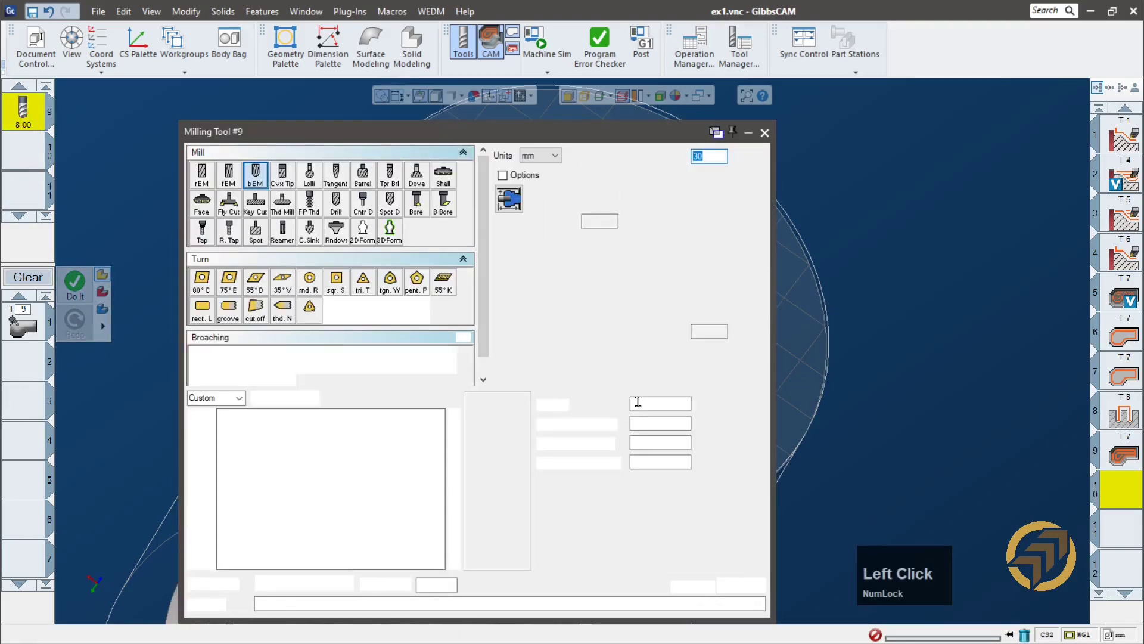
left_click(765, 132)
- Close the milling tool settings and create a new workgroup
middle_click_drag(596, 277, 739, 417)
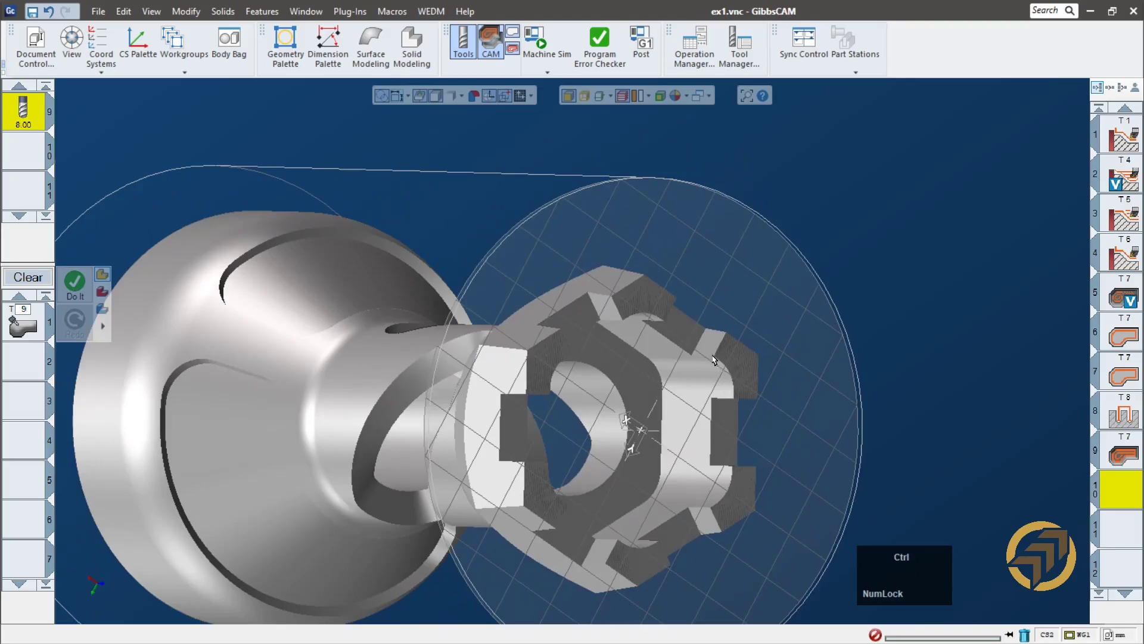
middle_click_drag(416, 349, 399, 317)
left_click_drag(775, 396, 529, 342, "ctrl")
middle_click_drag(559, 322, 690, 378)
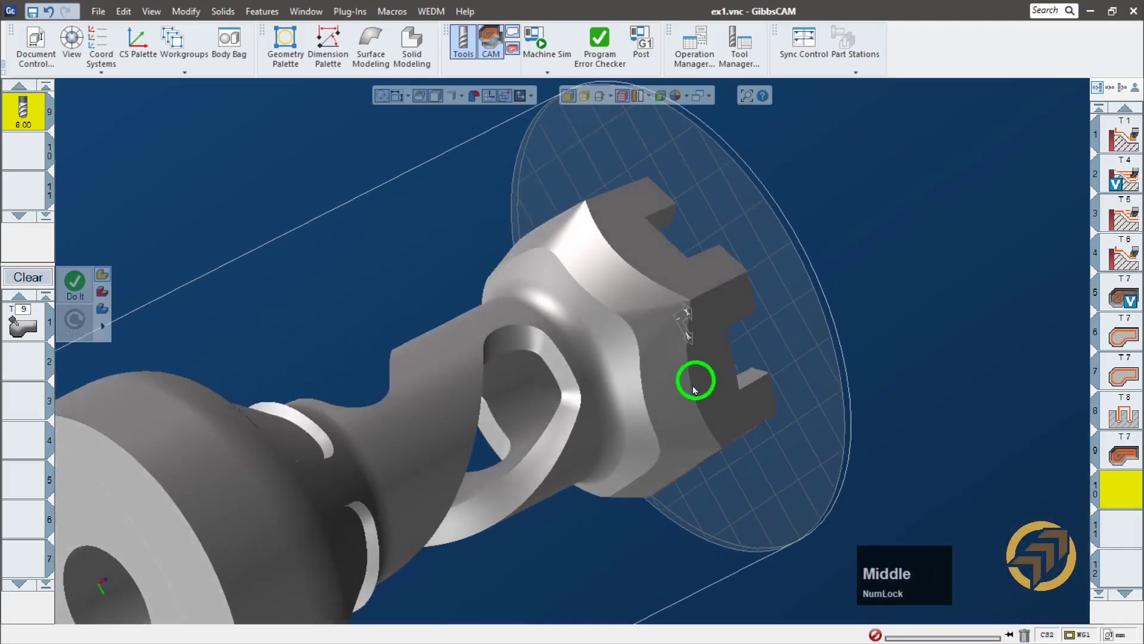
left_click_drag(674, 269, 710, 335, "ctrl")
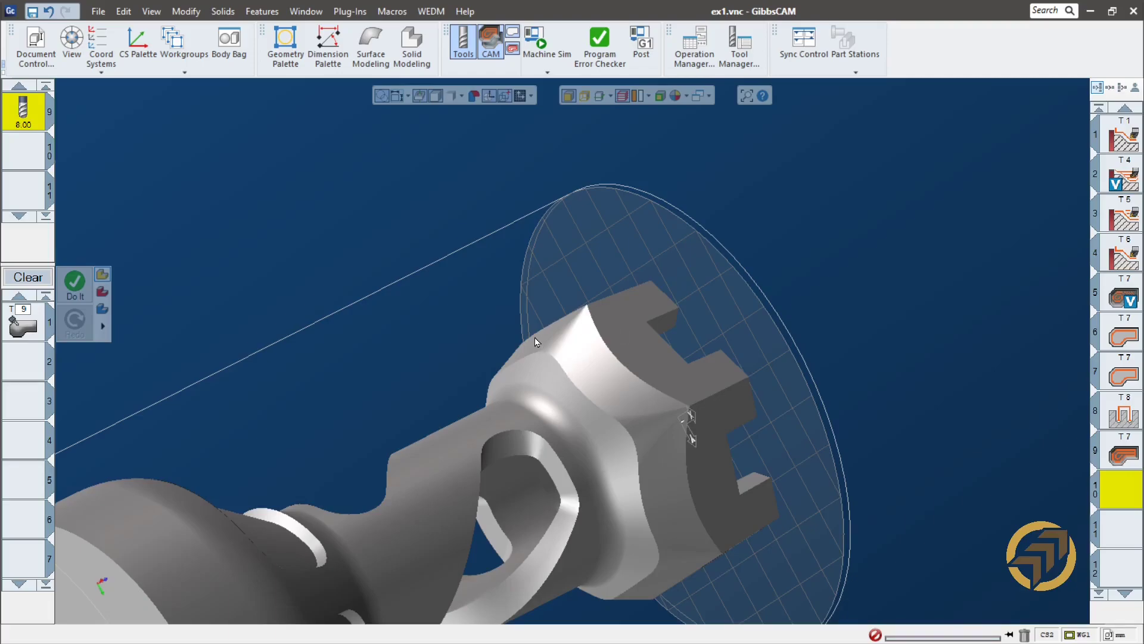
left_click(327, 225)
left_click(179, 53)
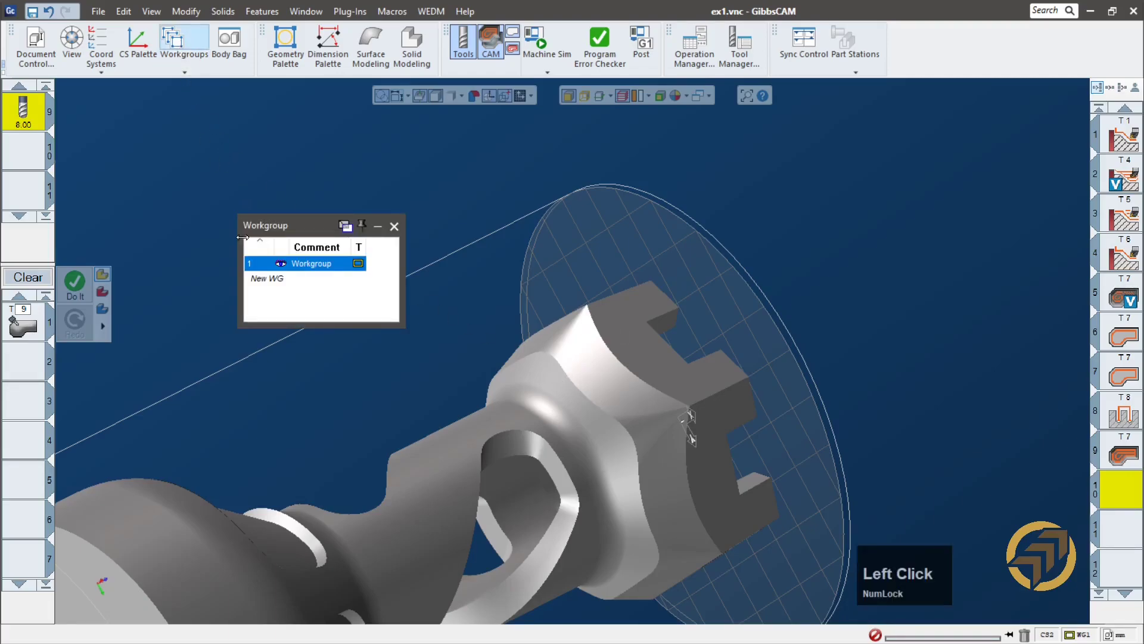
left_click(259, 291)
- Rename the new workgroup as 4x and move the workgroup list clear of the rook
left_click(322, 285)
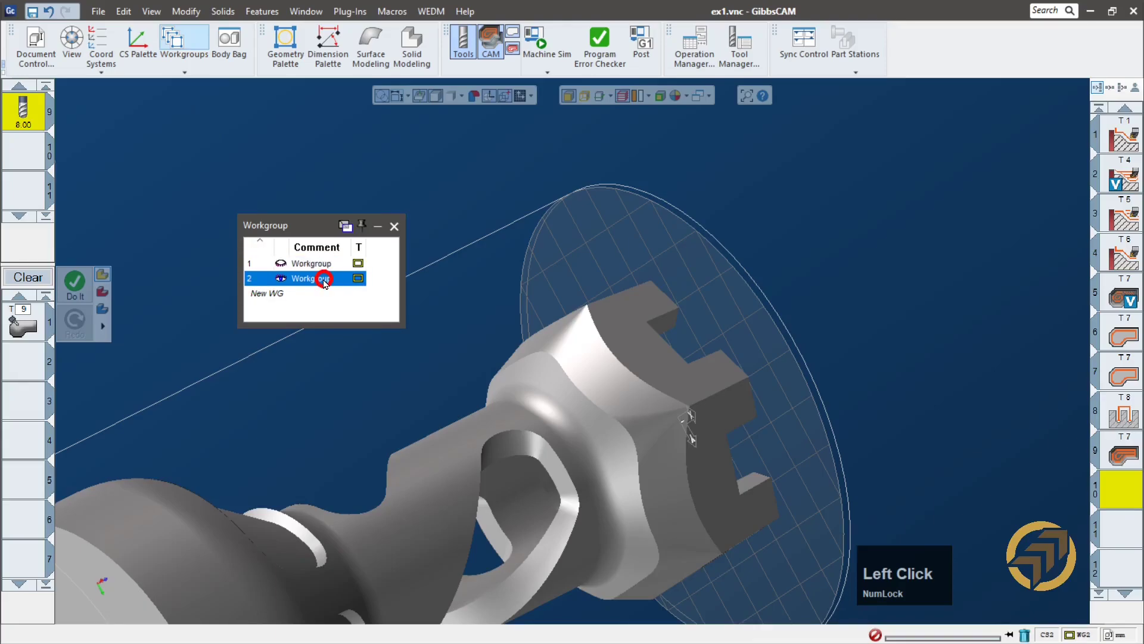
left_click(323, 285)
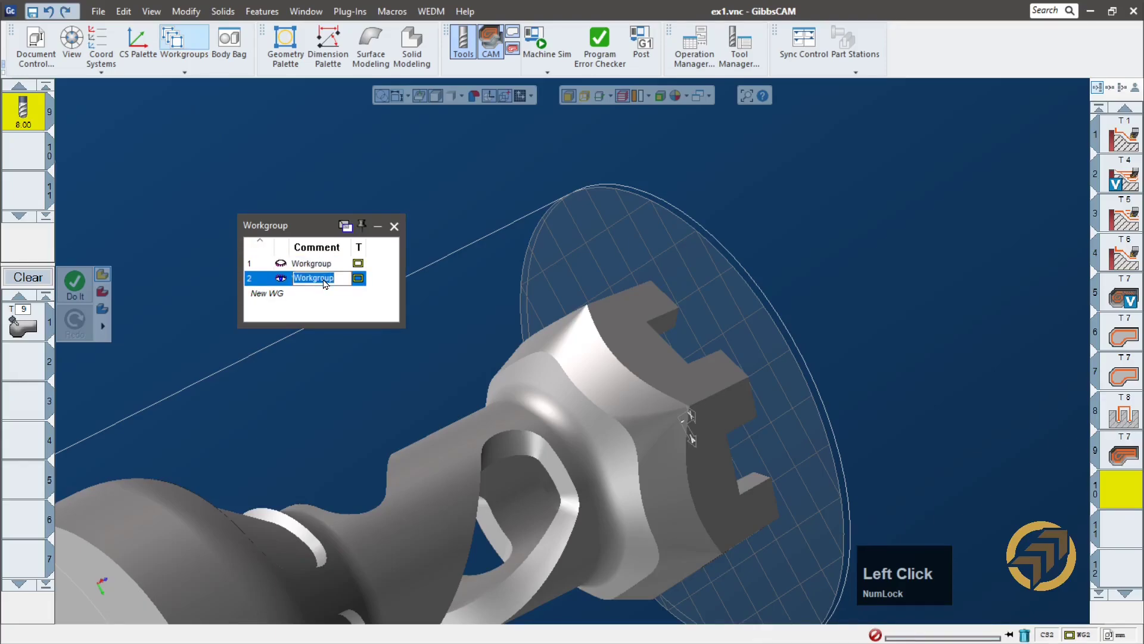
type("4")
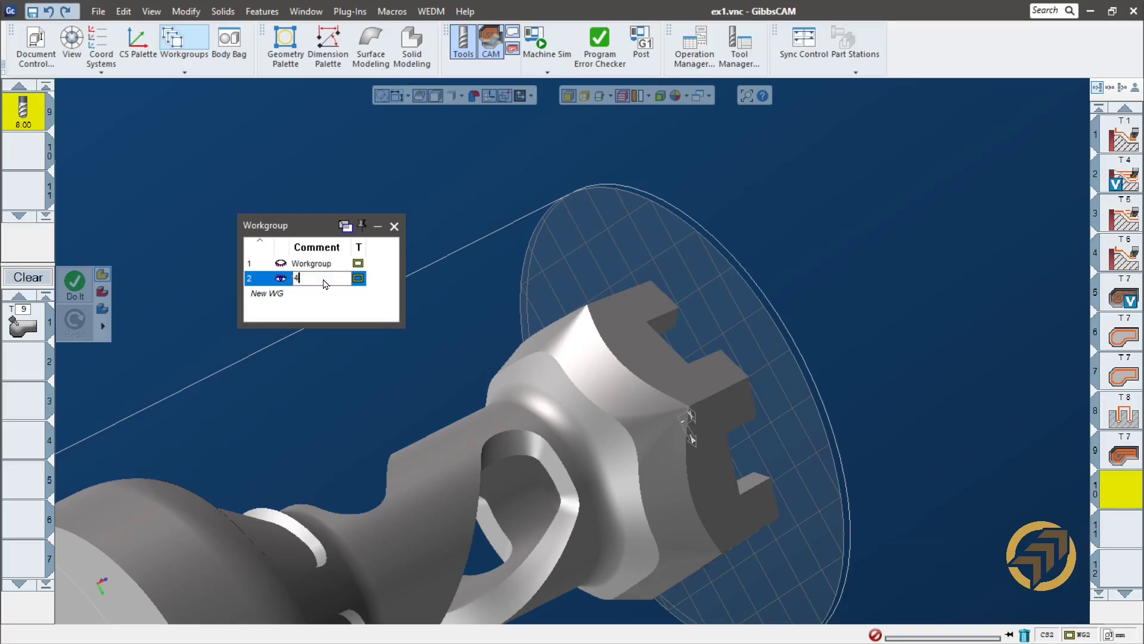
type("x")
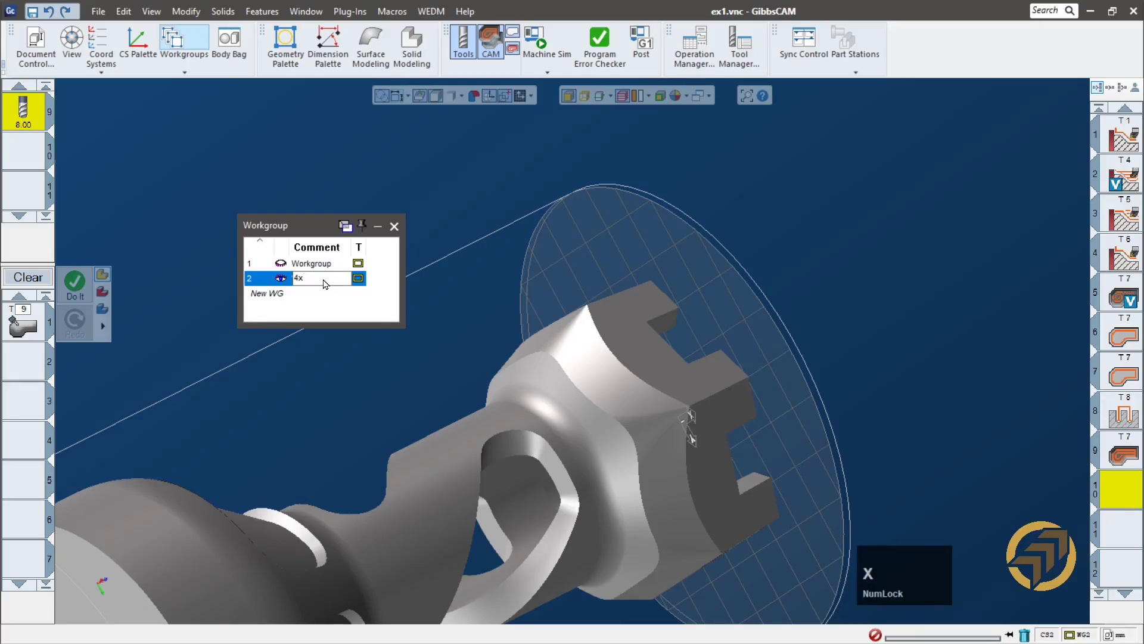
left_click(314, 310)
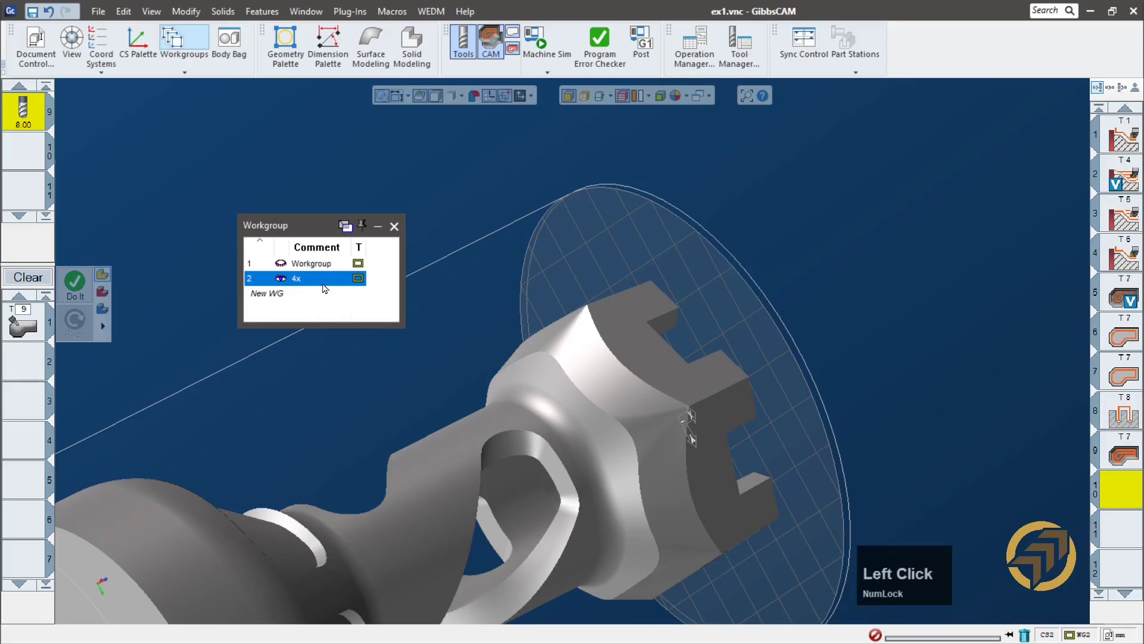
left_click_drag(314, 229, 279, 168)
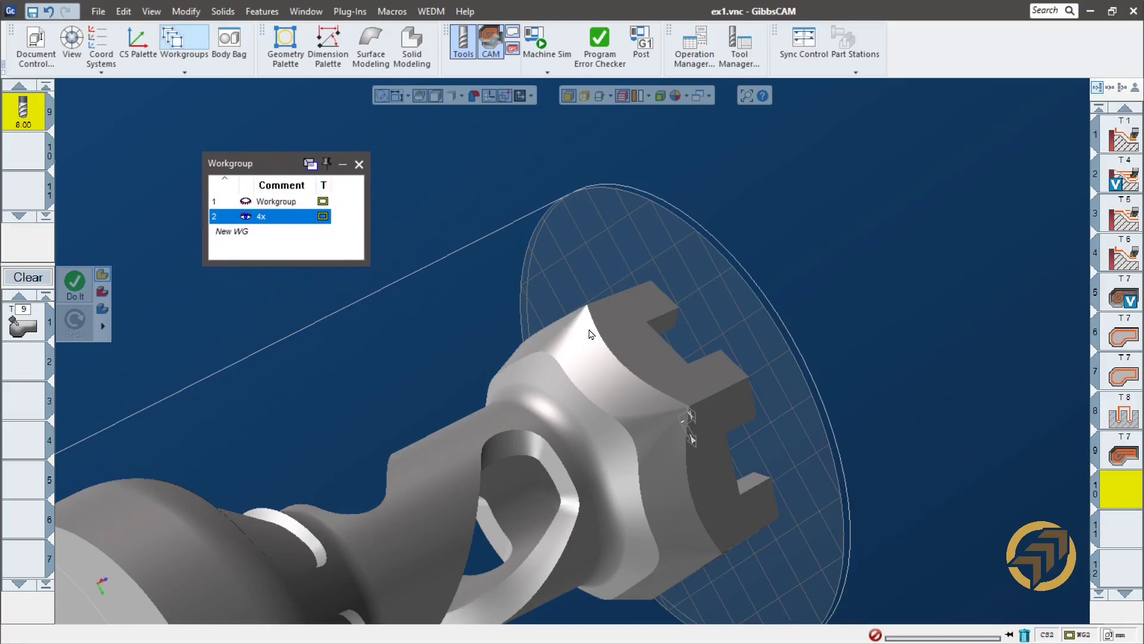
- Turn on edge selection and select the full ring of edges where the curved transition faces meet the crown's flats
left_click(584, 96)
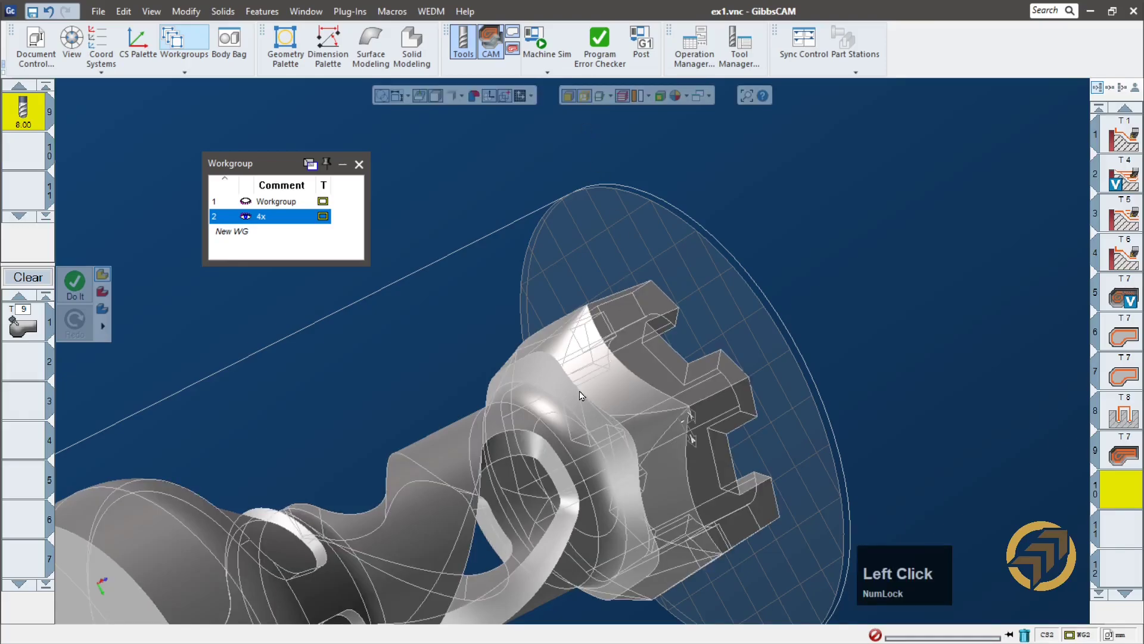
left_click(641, 382)
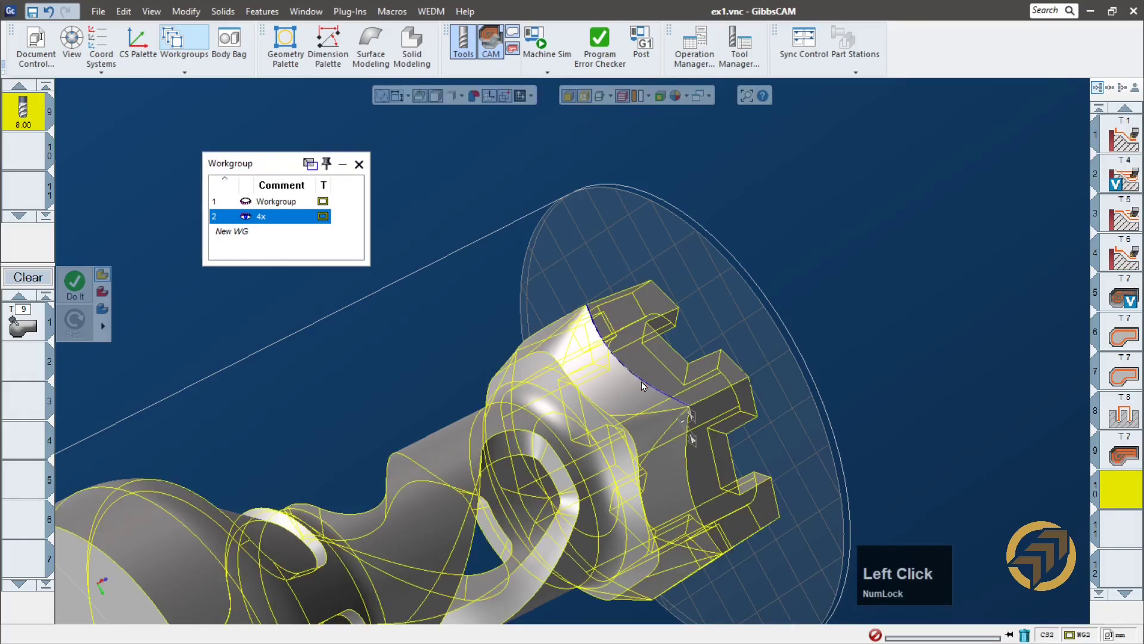
middle_click_drag(671, 400, 732, 473)
scroll(738, 470, "down", 3)
left_click_drag(777, 440, 638, 334, "ctrl")
left_click(678, 361, "ctrl")
middle_click_drag(759, 493, 733, 400)
left_click(702, 480, "ctrl")
middle_click_drag(748, 528, 714, 433)
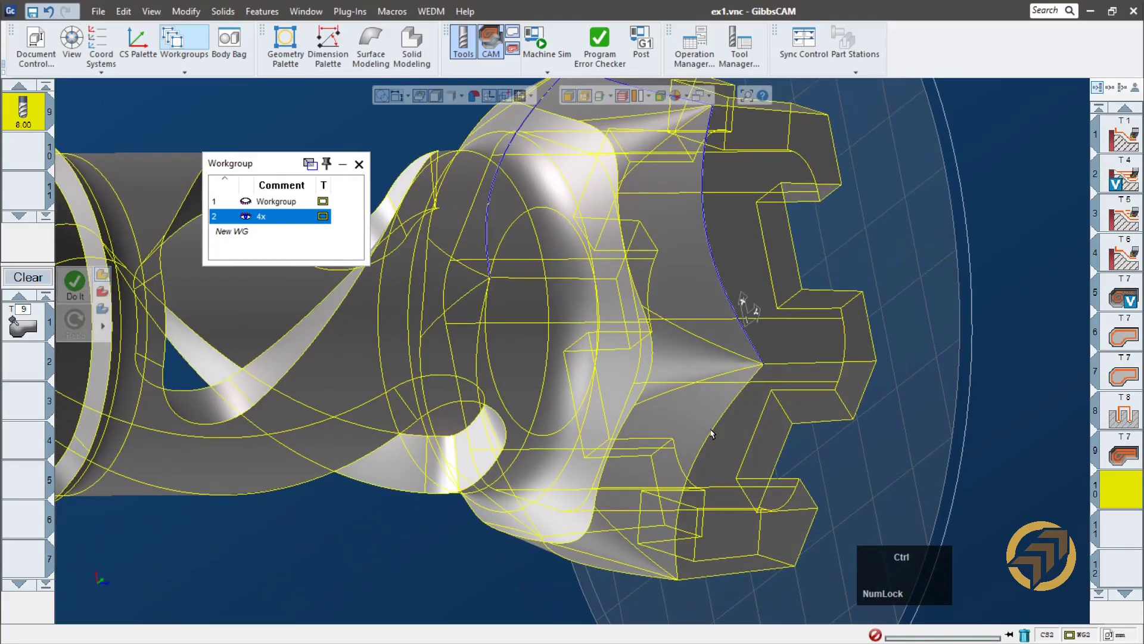
left_click(709, 439, "ctrl")
middle_click_drag(703, 511, 680, 308)
left_click(673, 398, "ctrl")
scroll(672, 398, "down", 2)
middle_click_drag(672, 398, 705, 428)
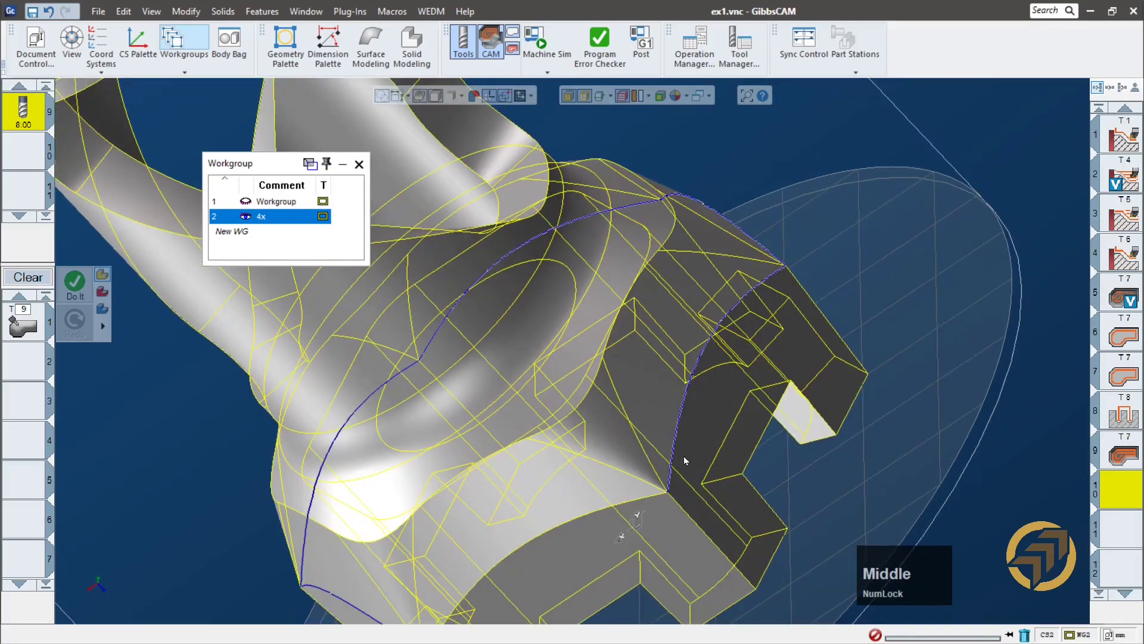
left_click(634, 507, "ctrl")
- Add the rear edge loop of the transition faces and extract geometry from both loops with tolerance 0
middle_click_drag(634, 507, 570, 357)
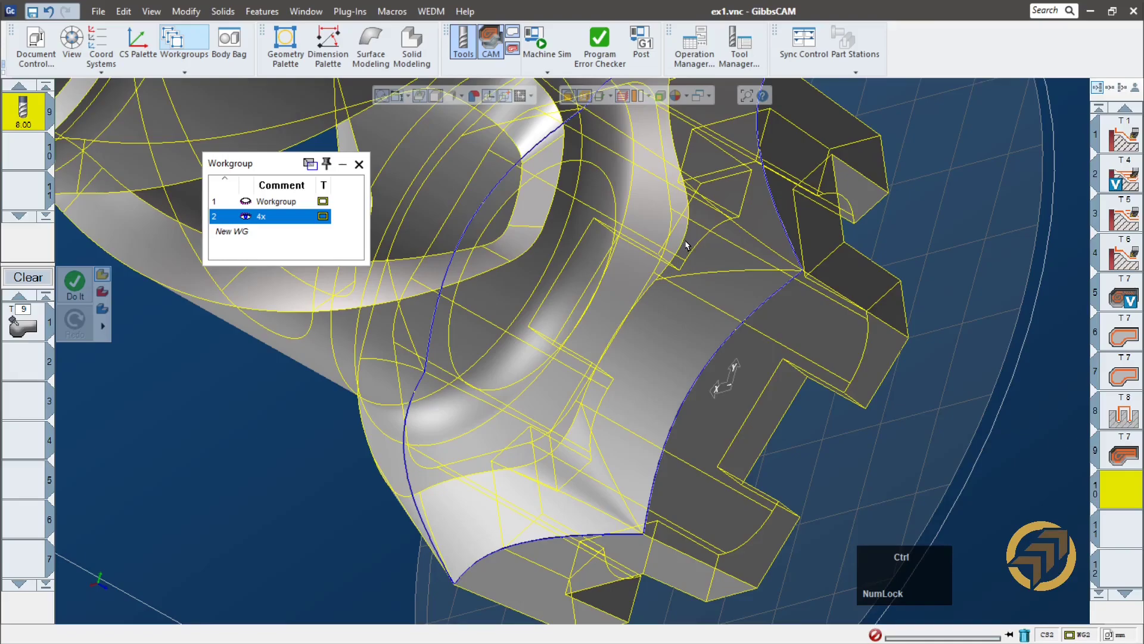
left_click(687, 245, "ctrl")
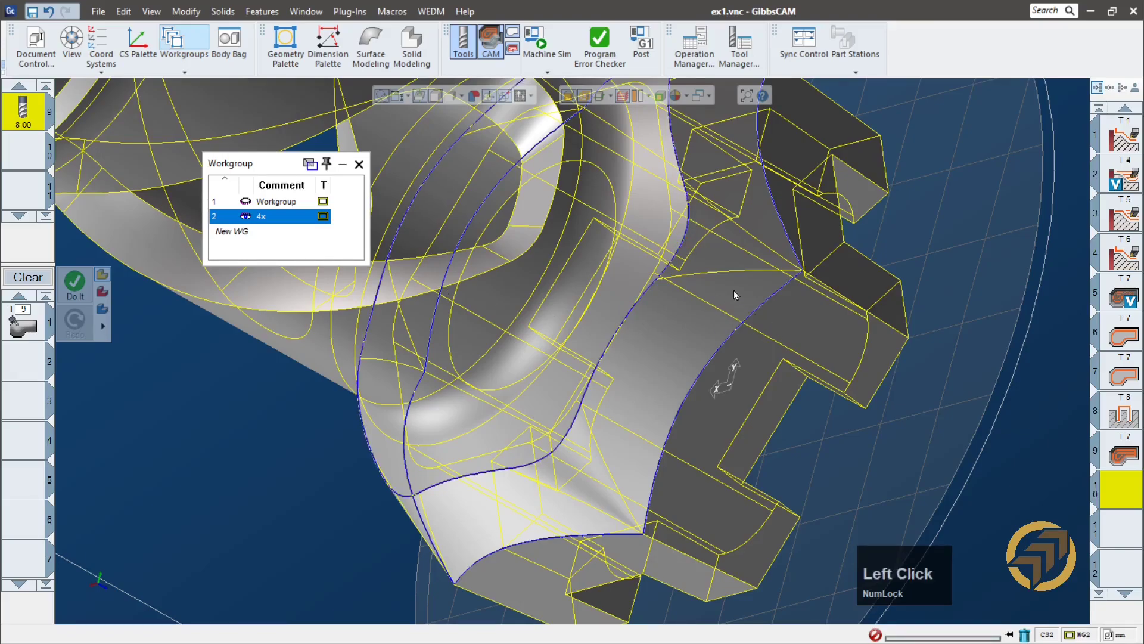
right_click(683, 244)
left_click(745, 248)
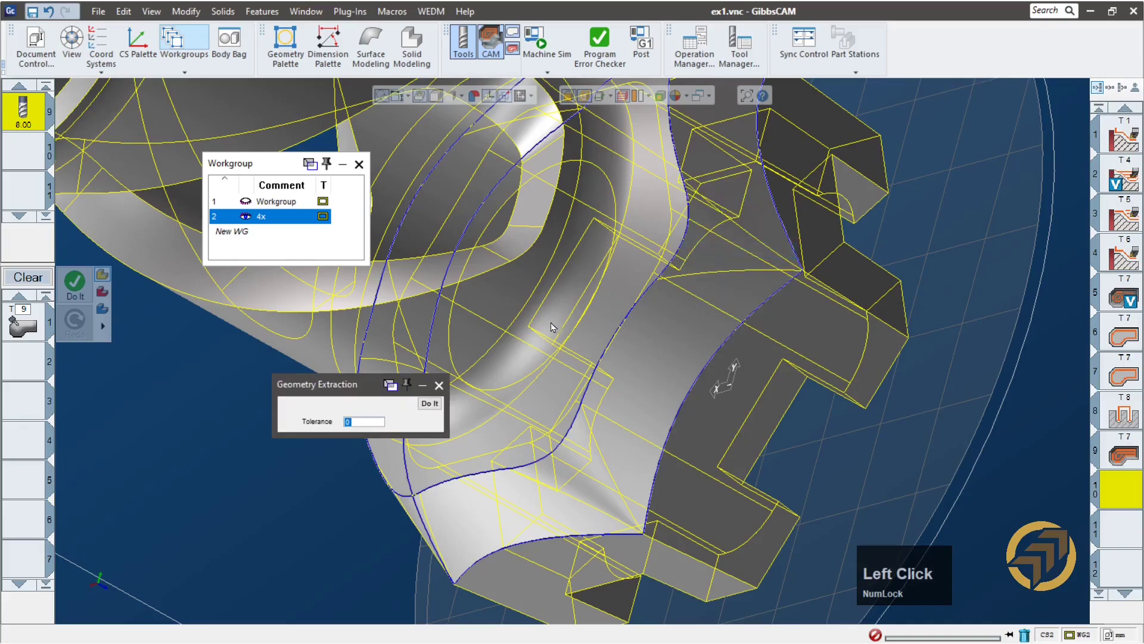
left_click(430, 403)
left_click(440, 386)
- Turn off edge selection on the rook and close the workgroup list
middle_click_drag(632, 322, 572, 334)
left_click(597, 97)
middle_click_drag(773, 292, 925, 245)
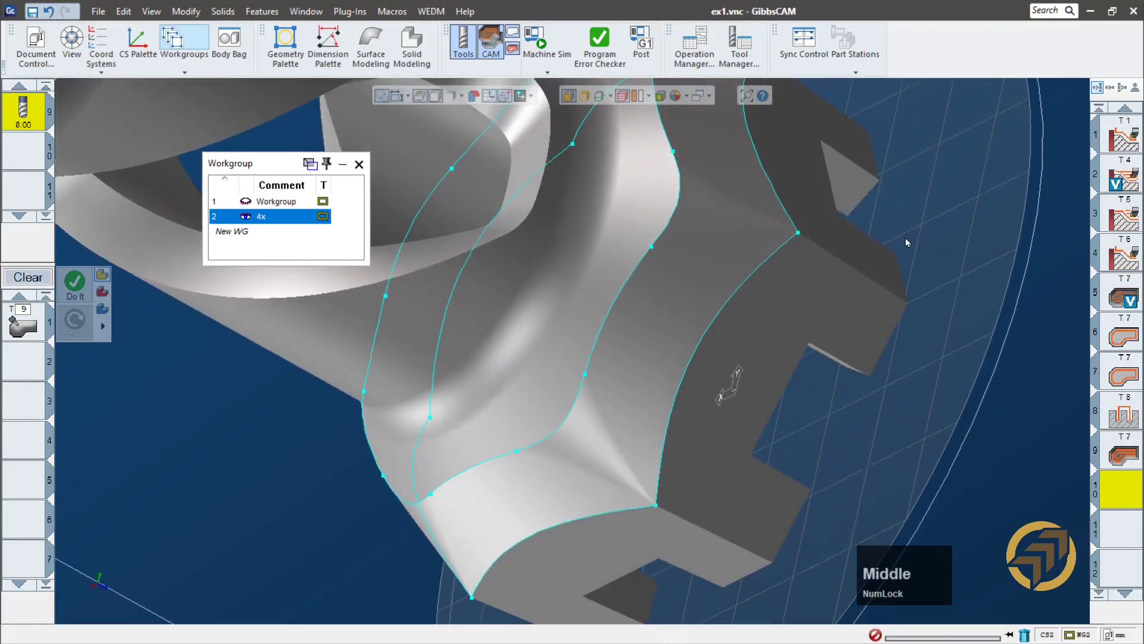
middle_click_drag(599, 239, 565, 233)
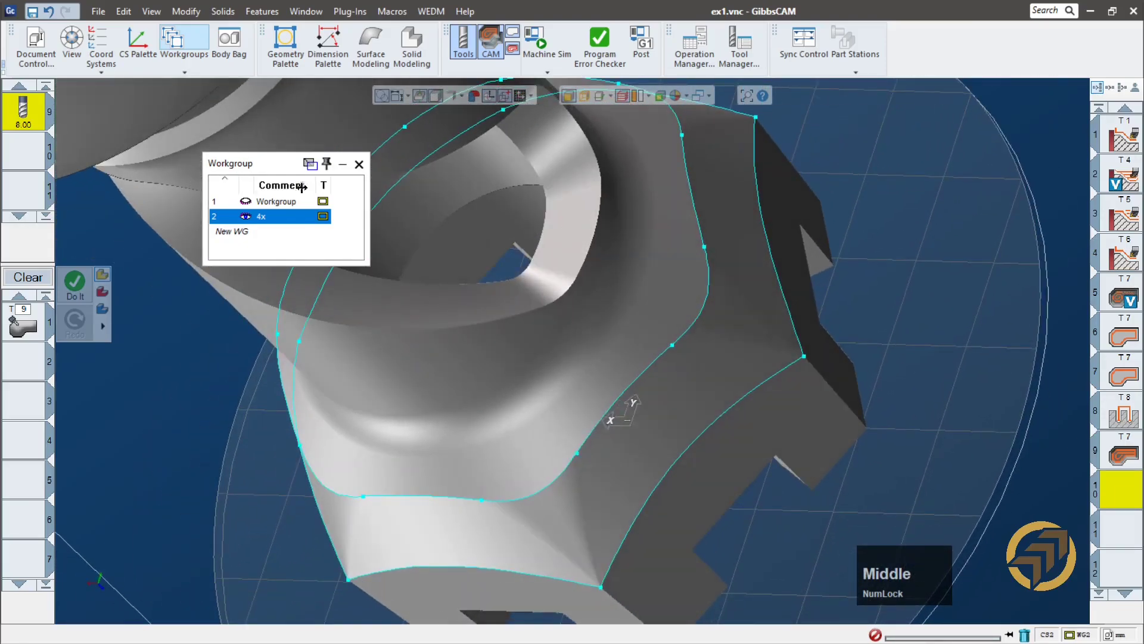
left_click(359, 167)
- Examine the two extracted curve loops around the crown's transition faces from several sides
middle_click_drag(733, 274, 638, 295)
scroll(595, 231, "up", 2)
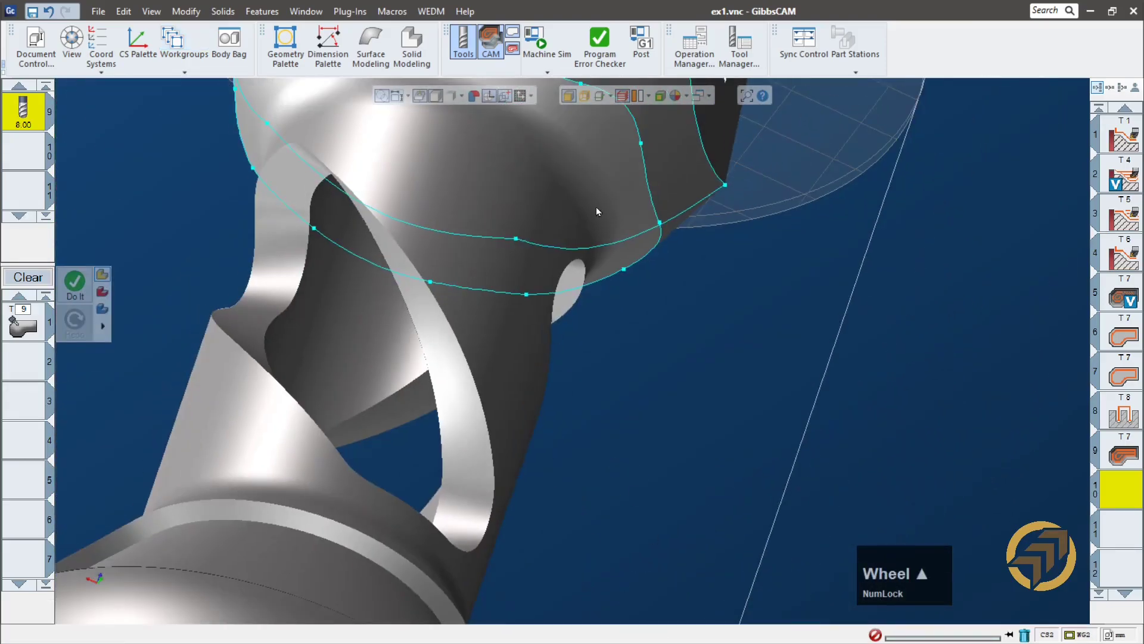
middle_click_drag(595, 230, 547, 343)
left_click_drag(737, 206, 845, 441, "ctrl")
middle_click_drag(845, 441, 710, 270)
scroll(726, 256, "up", 1)
middle_click_drag(726, 257, 992, 239)
scroll(779, 381, "down", 1)
scroll(779, 382, "up", 1)
scroll(779, 381, "down", 1)
middle_click_drag(779, 382, 567, 520)
scroll(568, 520, "up", 1)
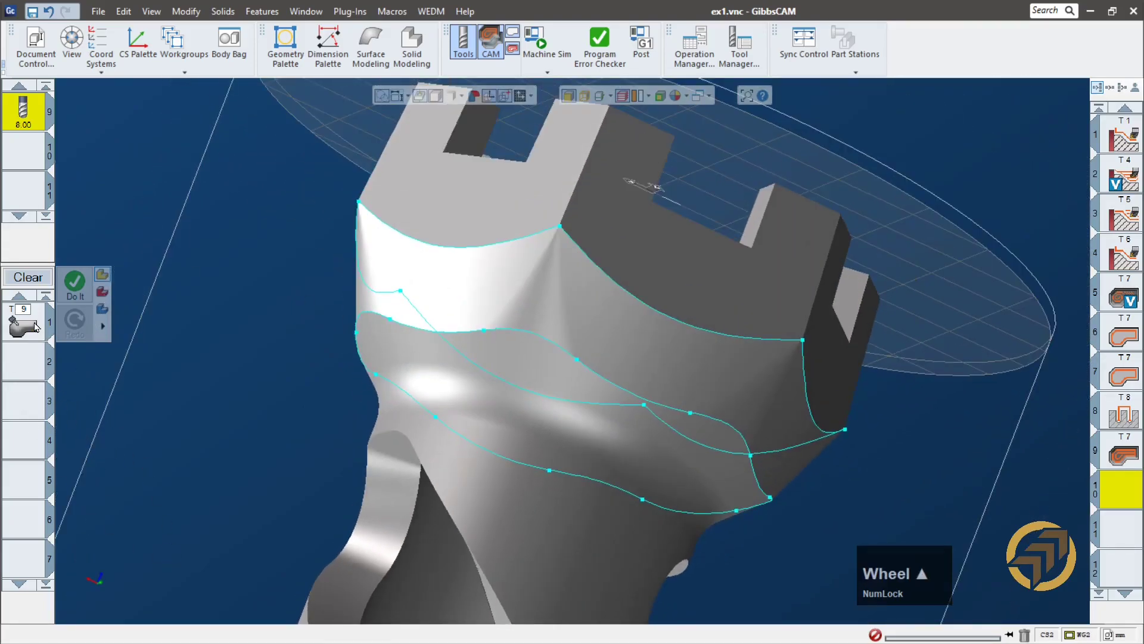
- Open process 1's surface path settings and pick the first three adjacent transition faces as drive surfaces
double_click(36, 326)
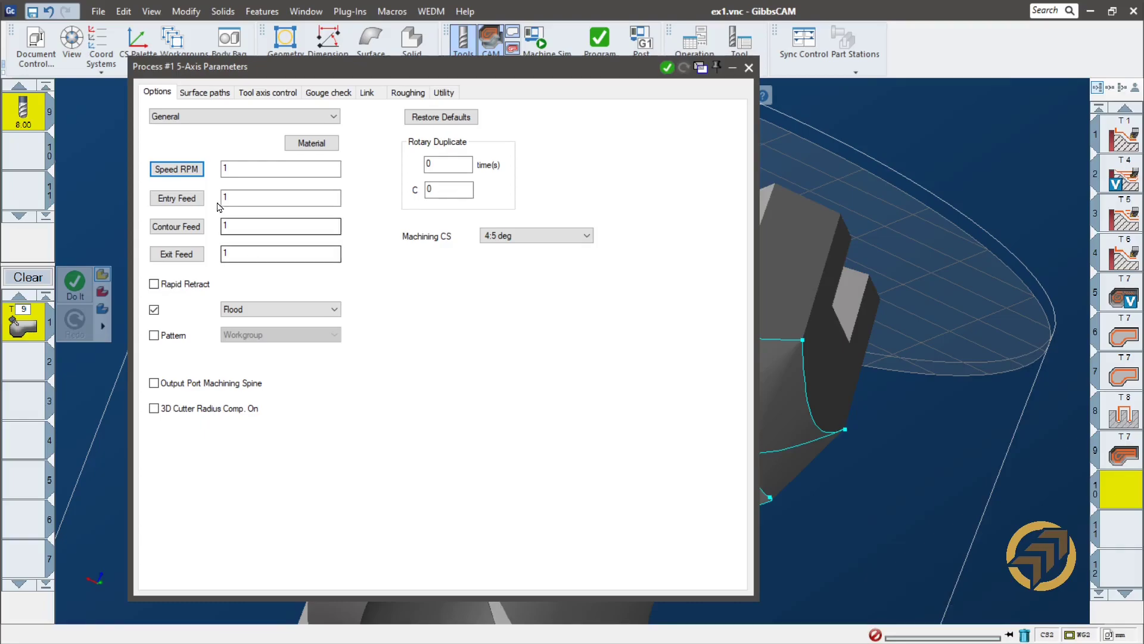
left_click(206, 94)
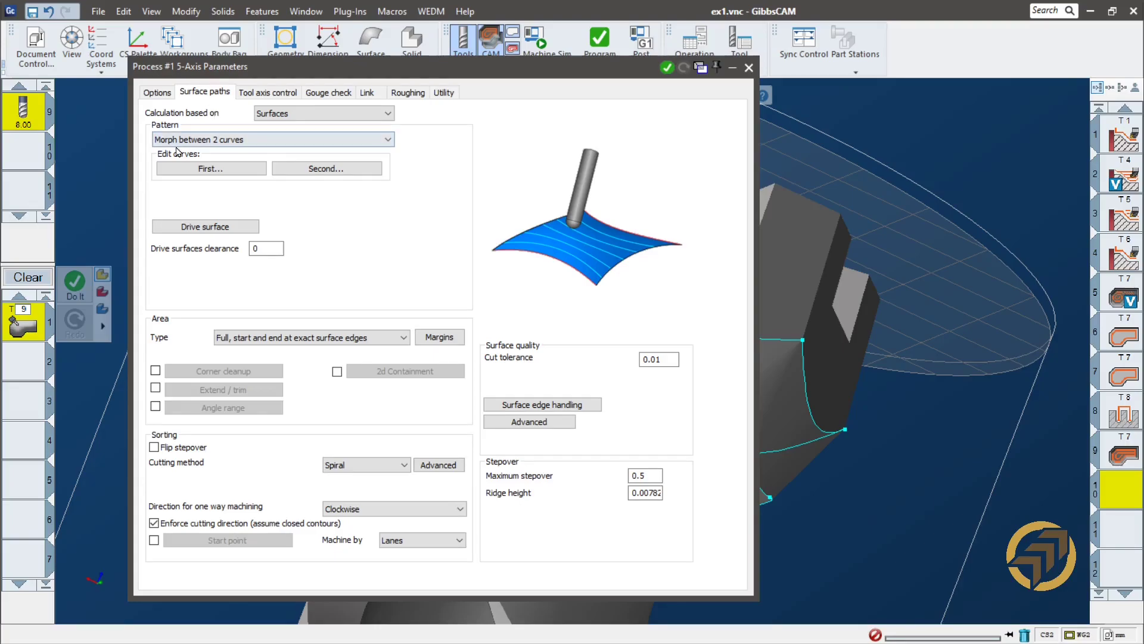
left_click(226, 229)
left_click_drag(643, 329, 335, 276)
left_click(562, 315, "ctrl")
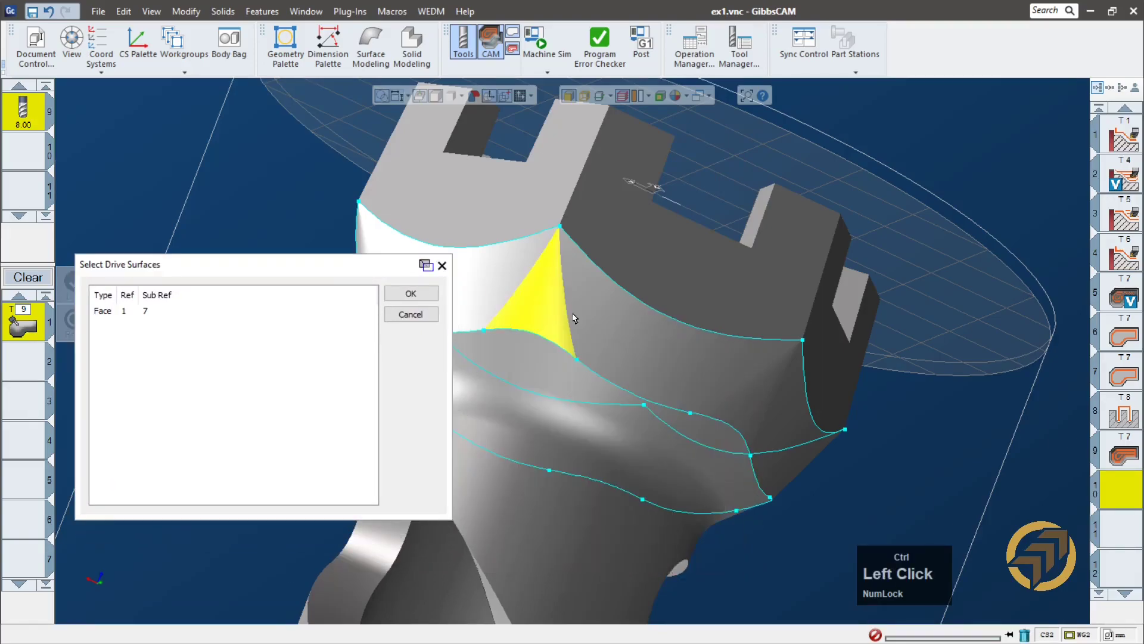
left_click(599, 328, "ctrl")
left_click(500, 285, "ctrl")
- Add the next six transition faces around the crown to the drive surfaces
middle_click(799, 403)
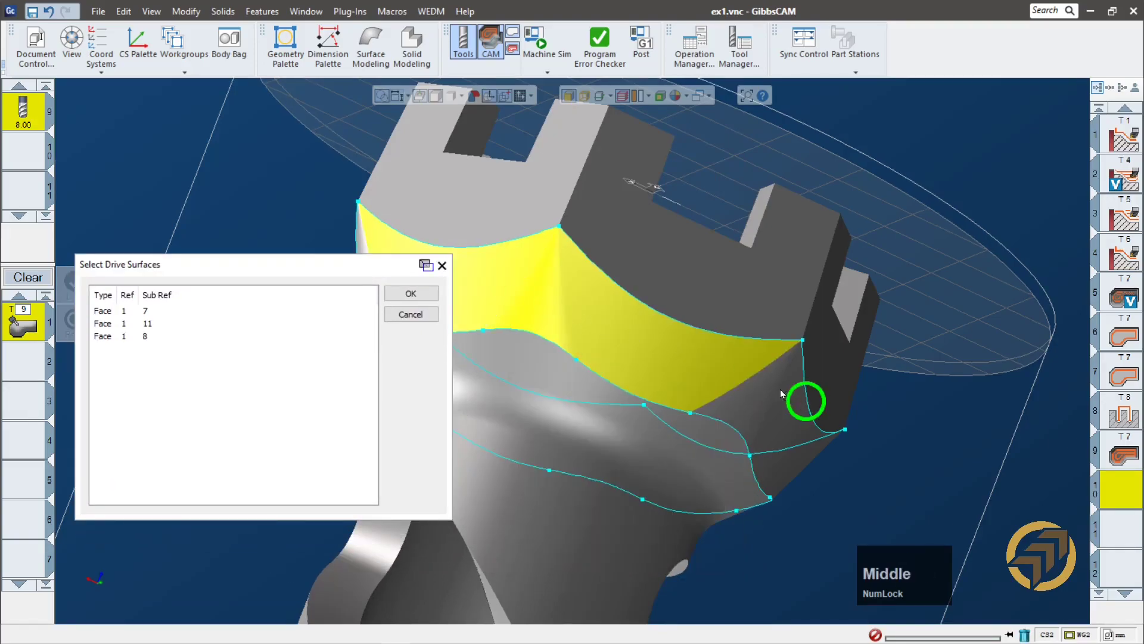
middle_click_drag(800, 403, 536, 157)
scroll(807, 458, "up", 1)
middle_click_drag(807, 458, 626, 320)
left_click(548, 250, "ctrl")
left_click(630, 328, "ctrl")
left_click(566, 258, "ctrl")
left_click(629, 352, "ctrl")
left_click(664, 357, "ctrl")
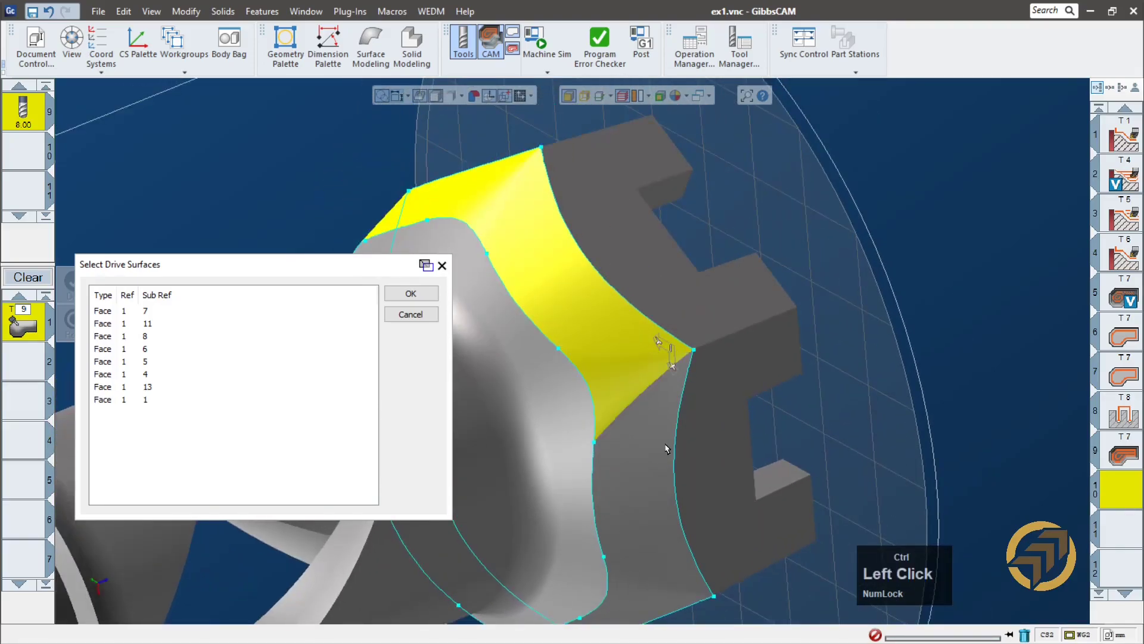
left_click(662, 465)
middle_click_drag(662, 465, 712, 113)
scroll(745, 451, "up", 1)
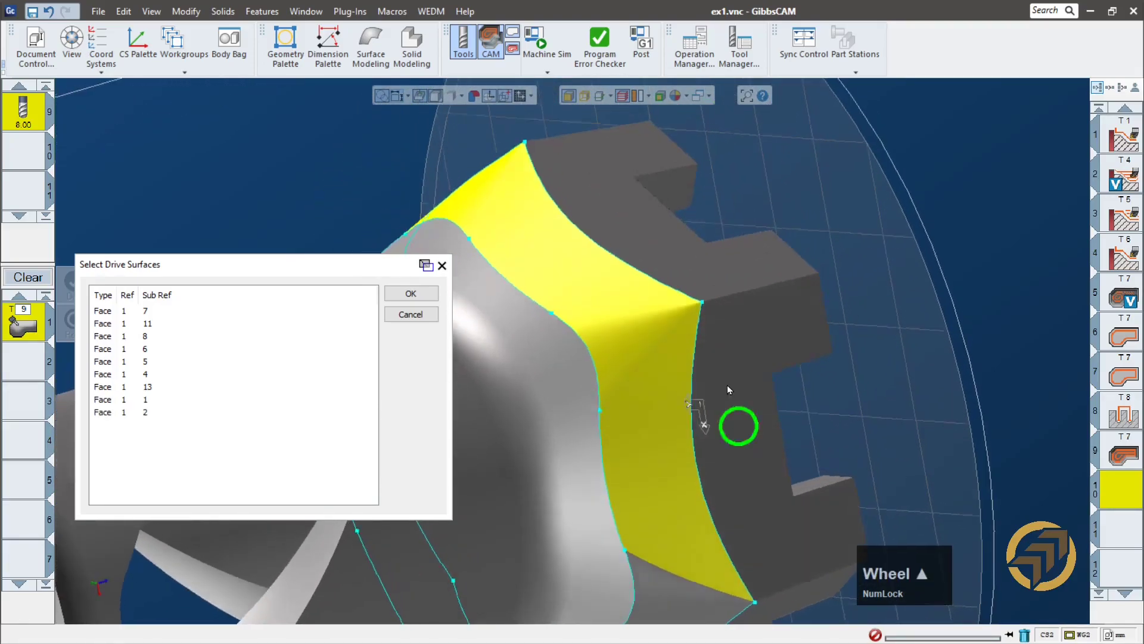
- Add the remaining transition faces to complete the ring of drive surfaces, and accept the selection
scroll(739, 458, "down", 1)
left_click_drag(738, 461, 761, 353, "ctrl")
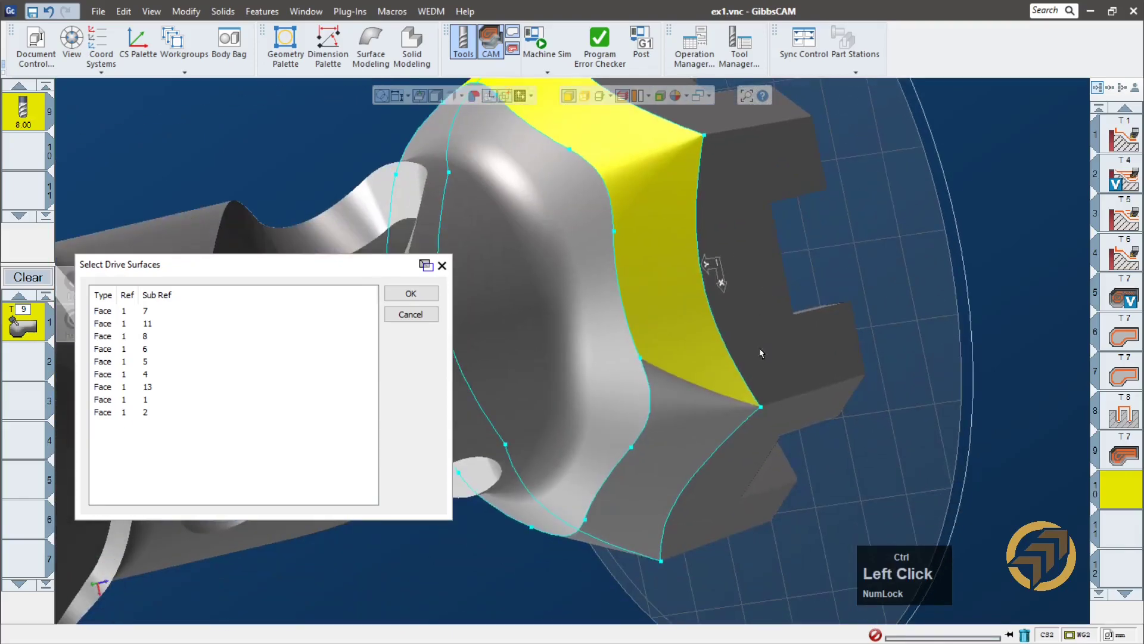
left_click(685, 417, "ctrl")
left_click(672, 460, "ctrl")
middle_click_drag(833, 248, 761, 413)
left_click_drag(760, 413, 719, 220, "ctrl")
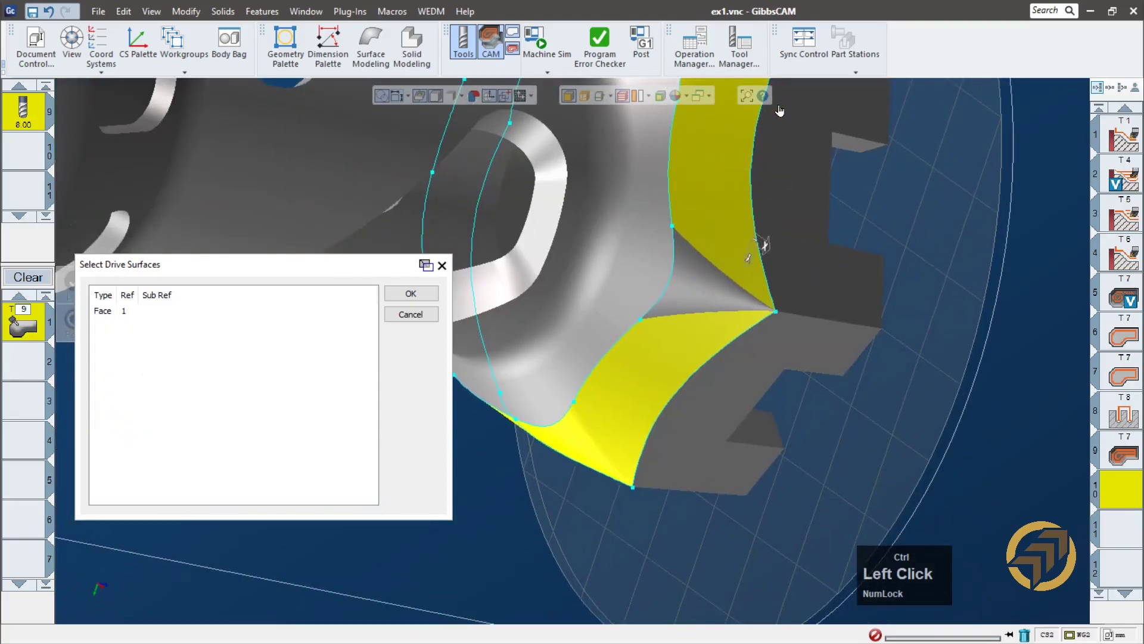
left_click(685, 301, "ctrl")
middle_click_drag(720, 226, 655, 382)
left_click(424, 294)
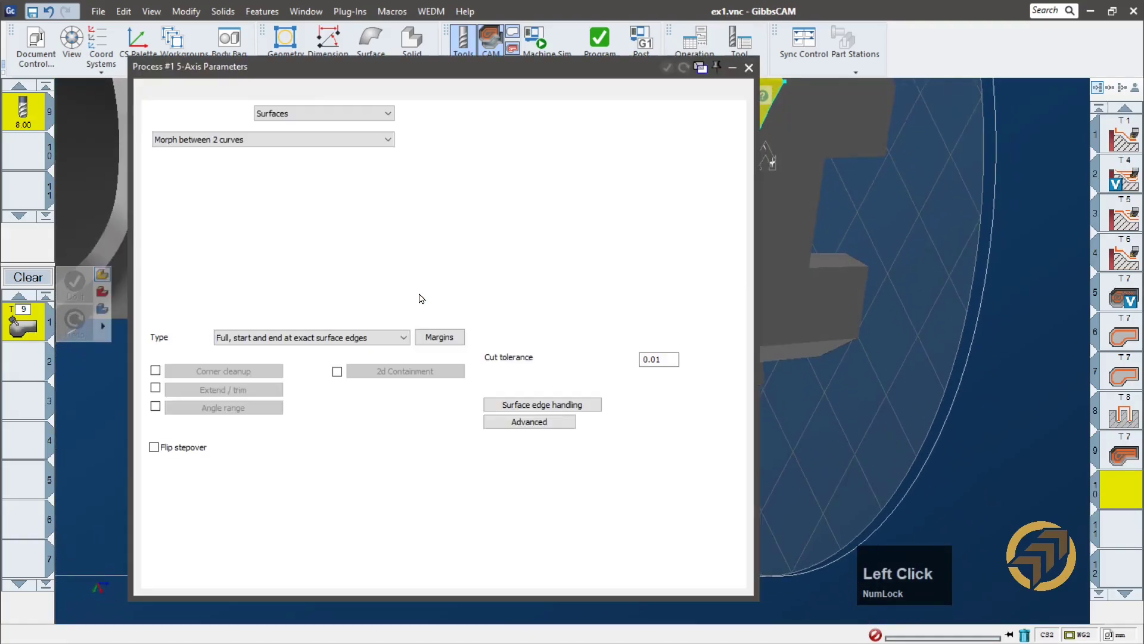
- Assign the loop along the crown's flats as the first edge curve and the rear loop as the second
left_click(234, 172)
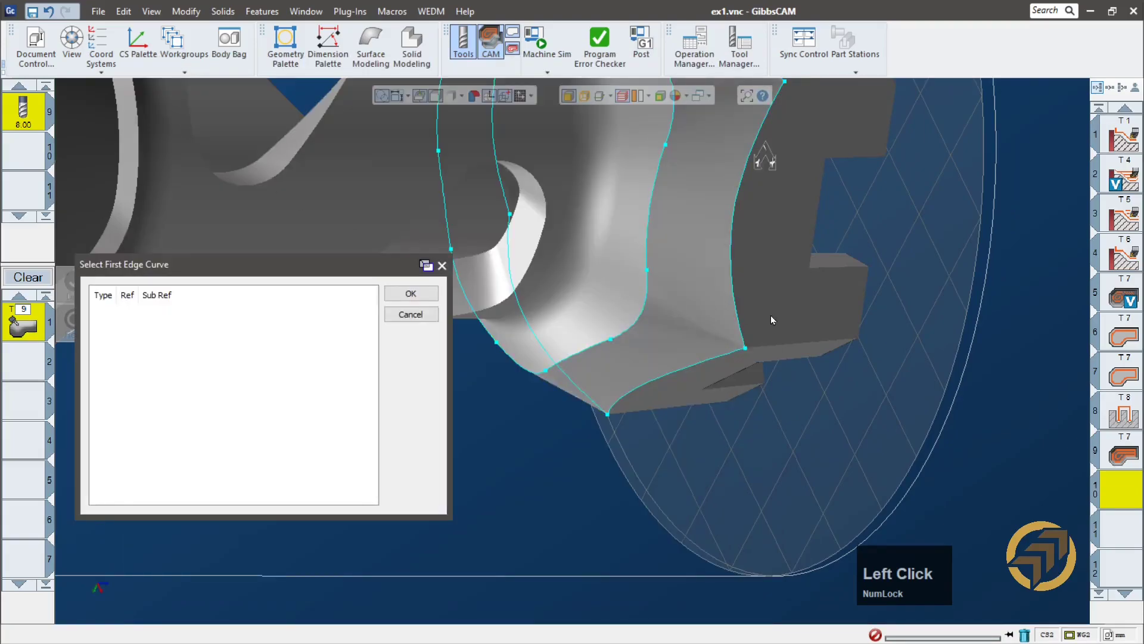
left_click(749, 350)
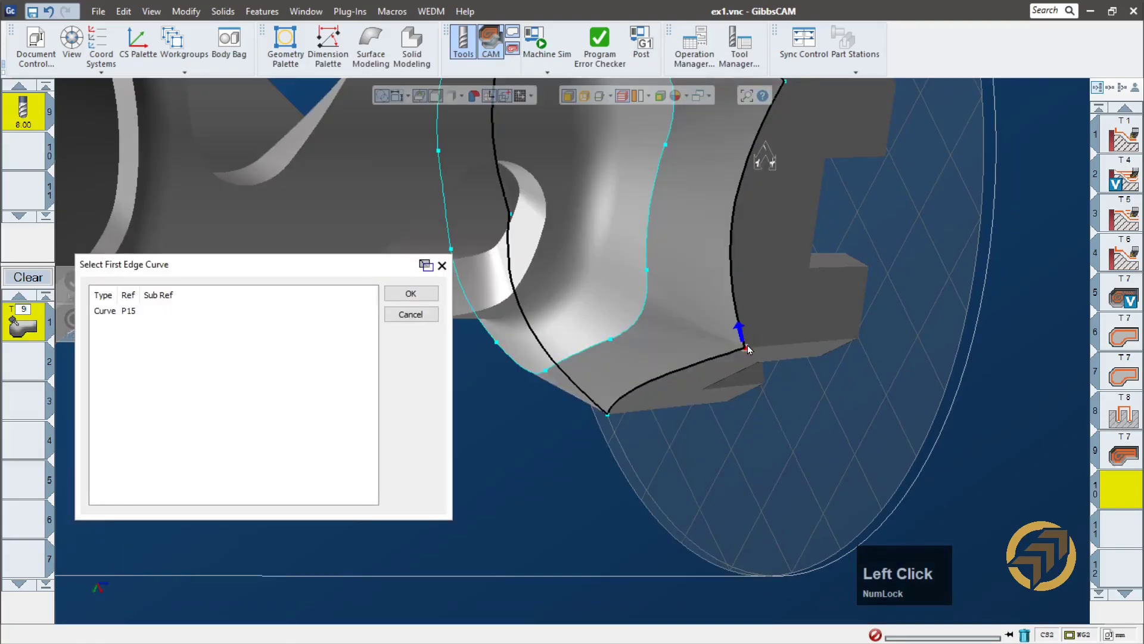
left_click(411, 295)
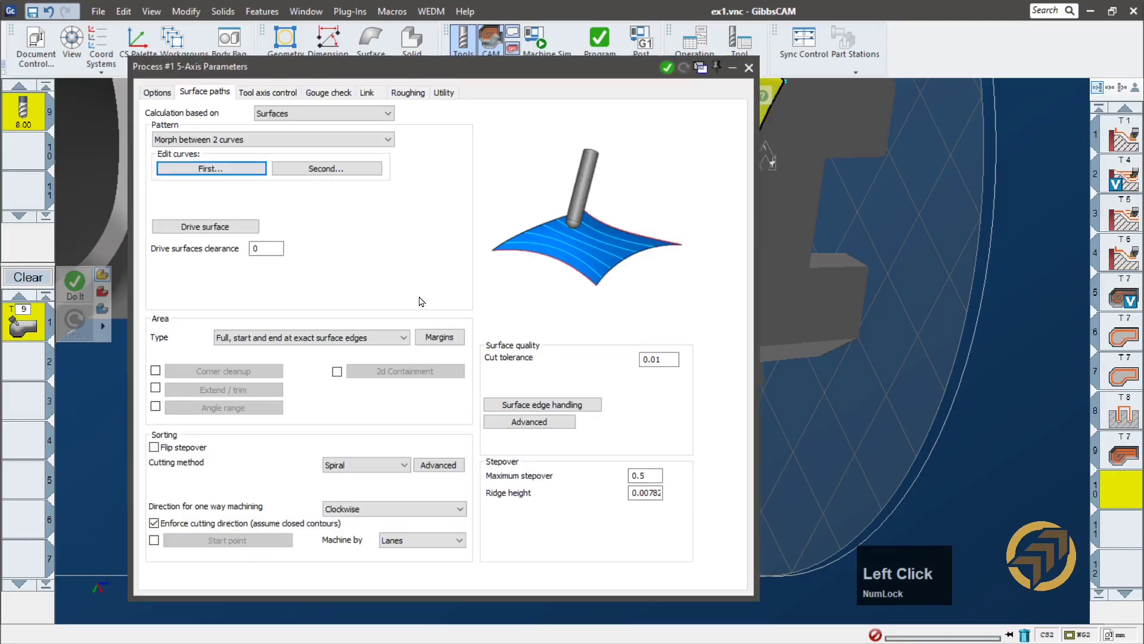
left_click(370, 172)
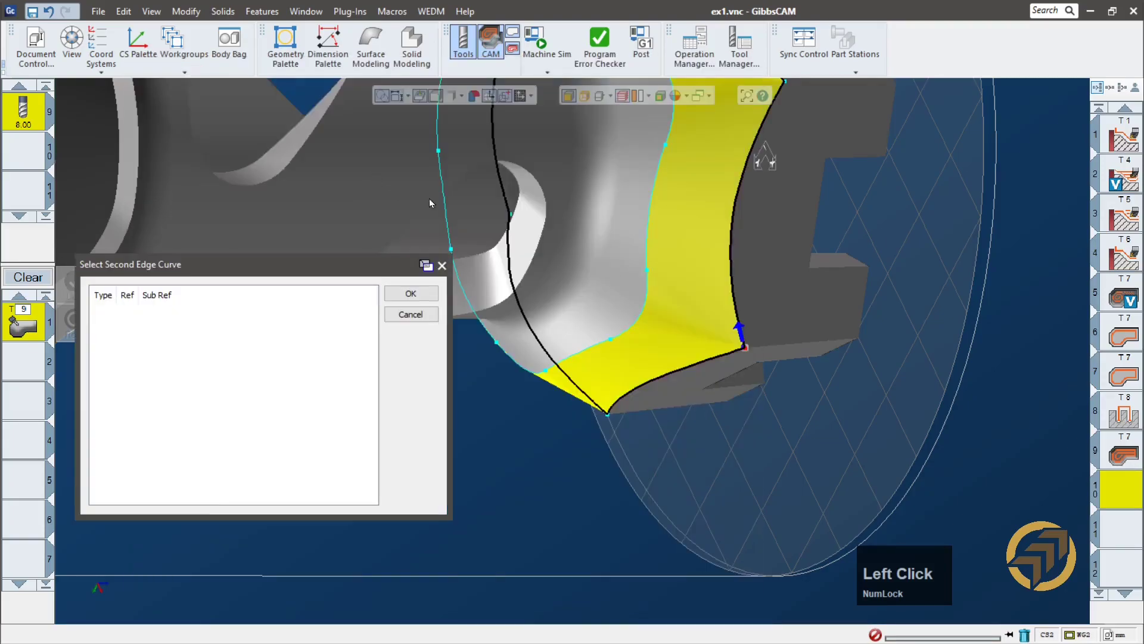
left_click(647, 270)
left_click(417, 295)
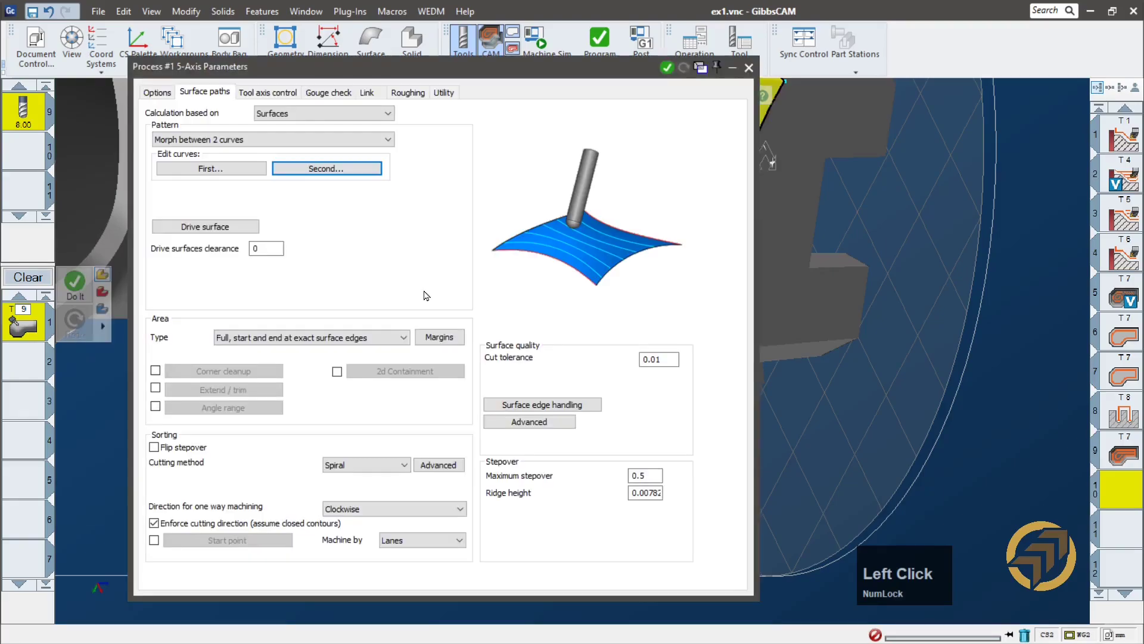
- Review process 1's link settings and the clearance area and distances in its retract settings
left_click_drag(598, 66, 649, 68)
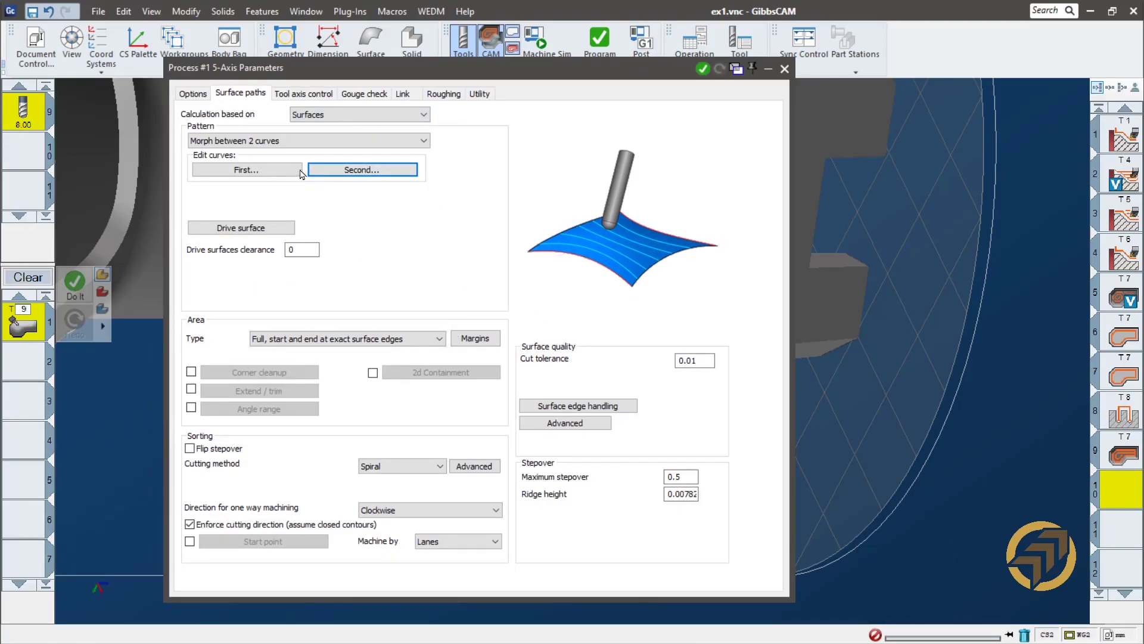
left_click(293, 94)
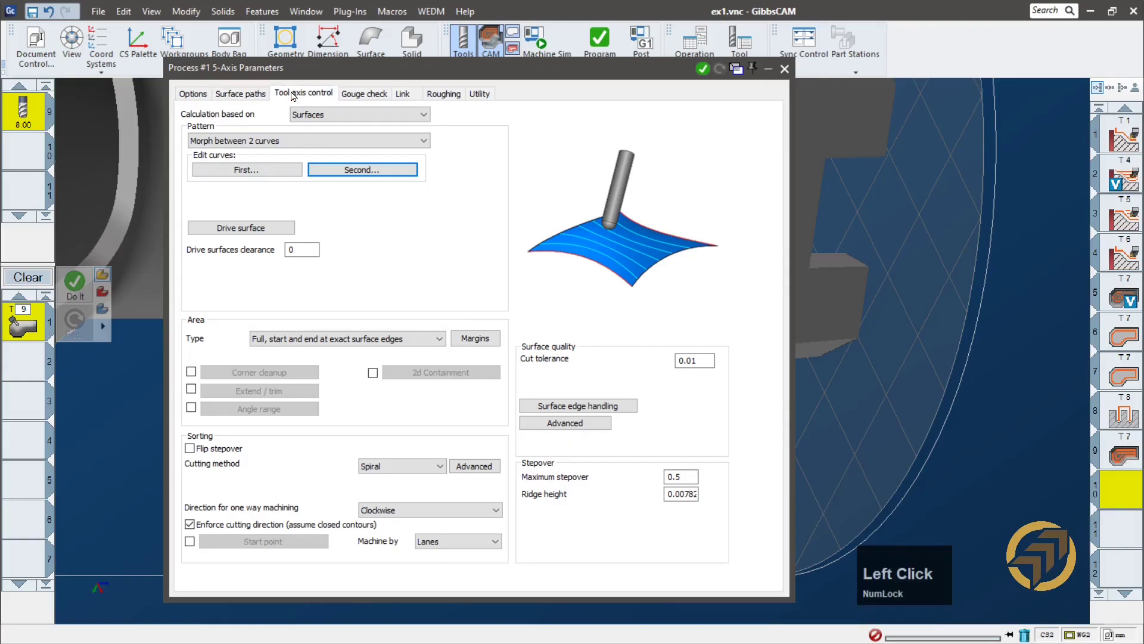
left_click(405, 95)
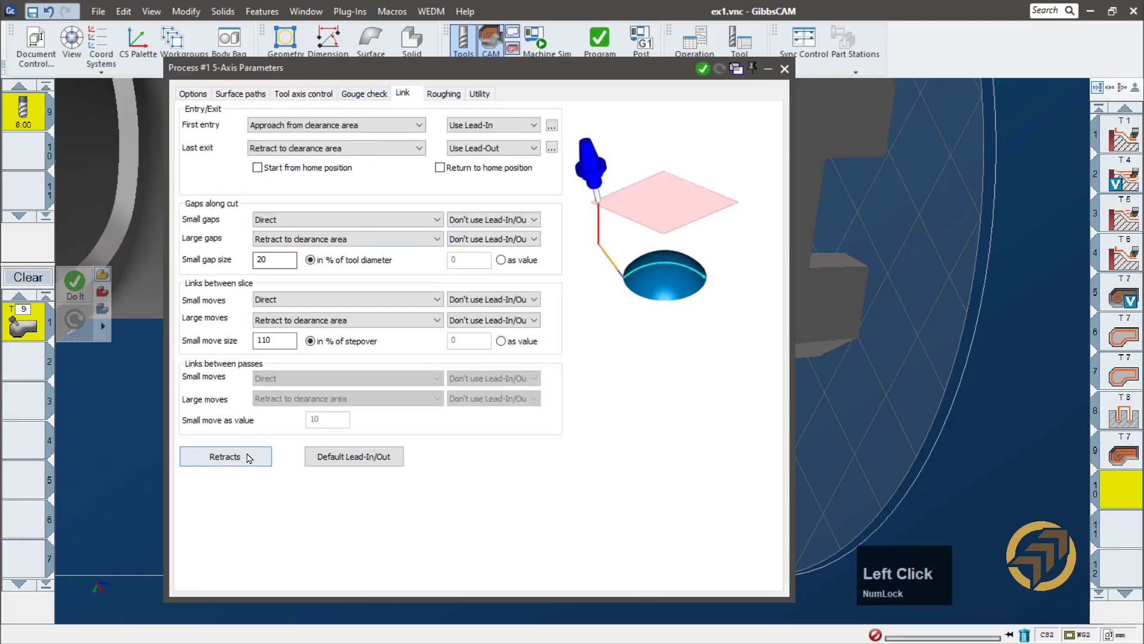
left_click(225, 456)
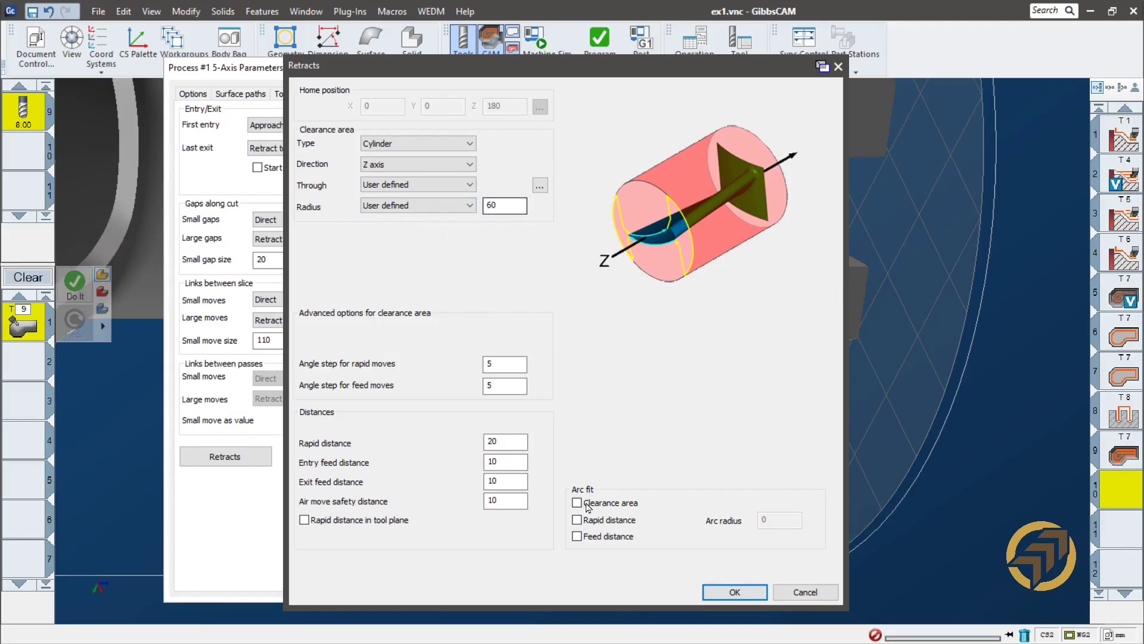
left_click(735, 593)
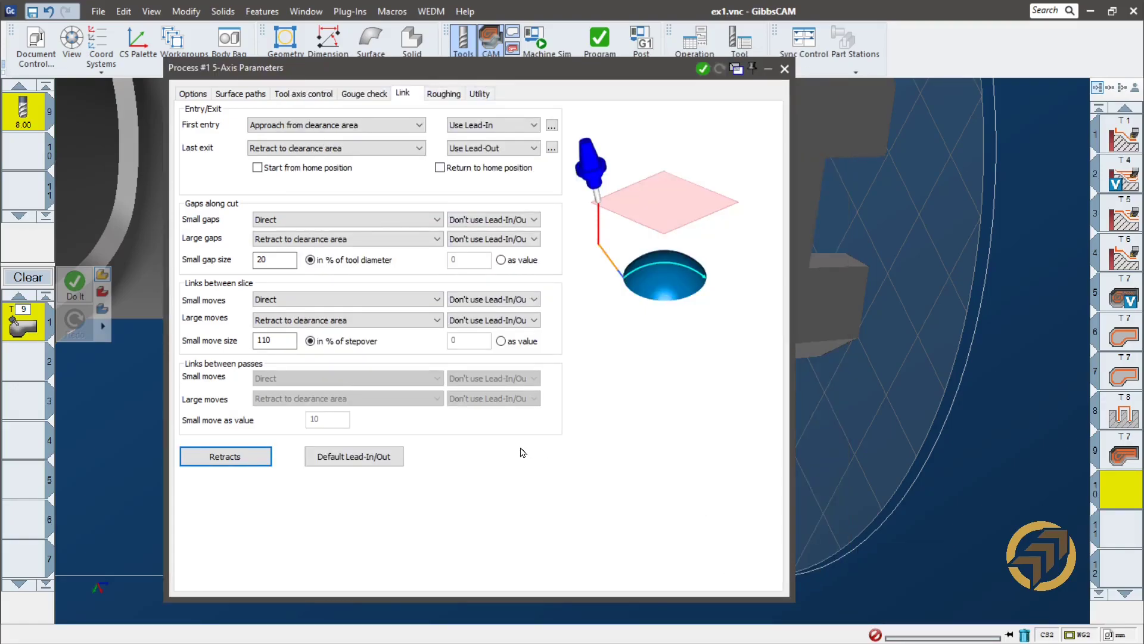
- Keep the 4 Axis output format, make the tool point to the rotary axis, and generate process 1's toolpath
left_click(308, 94)
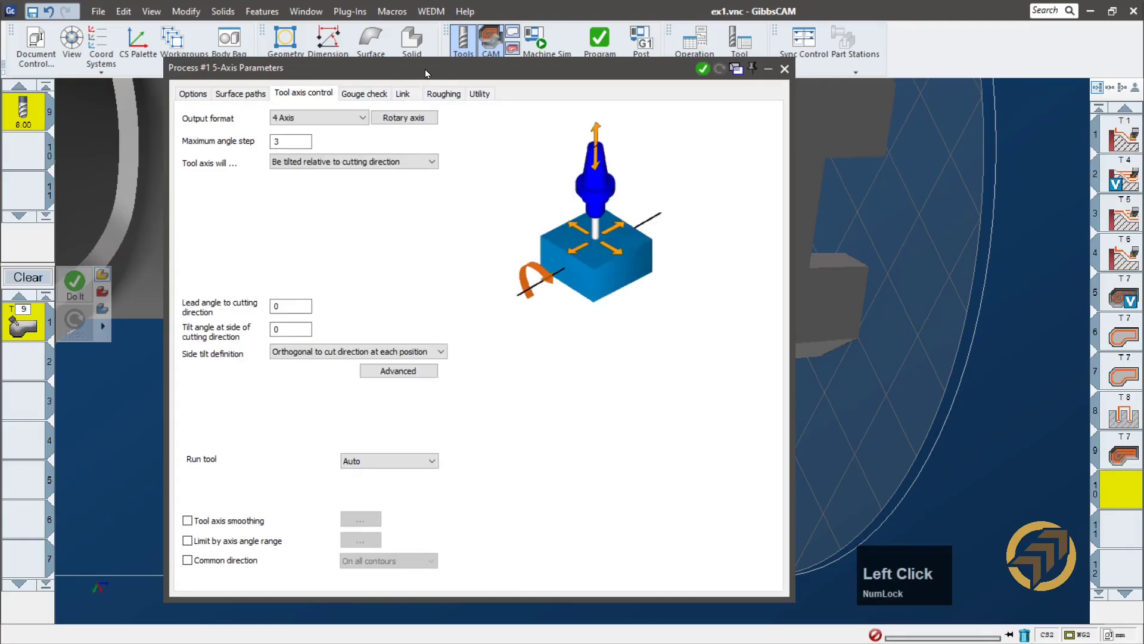
left_click_drag(426, 74, 432, 67)
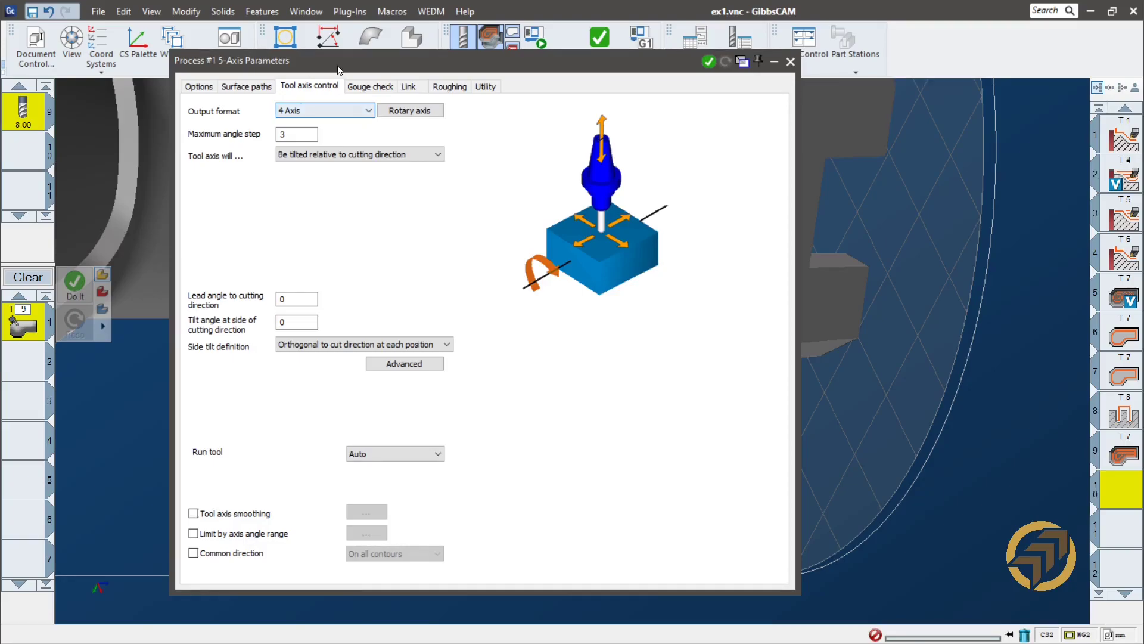
left_click(367, 112)
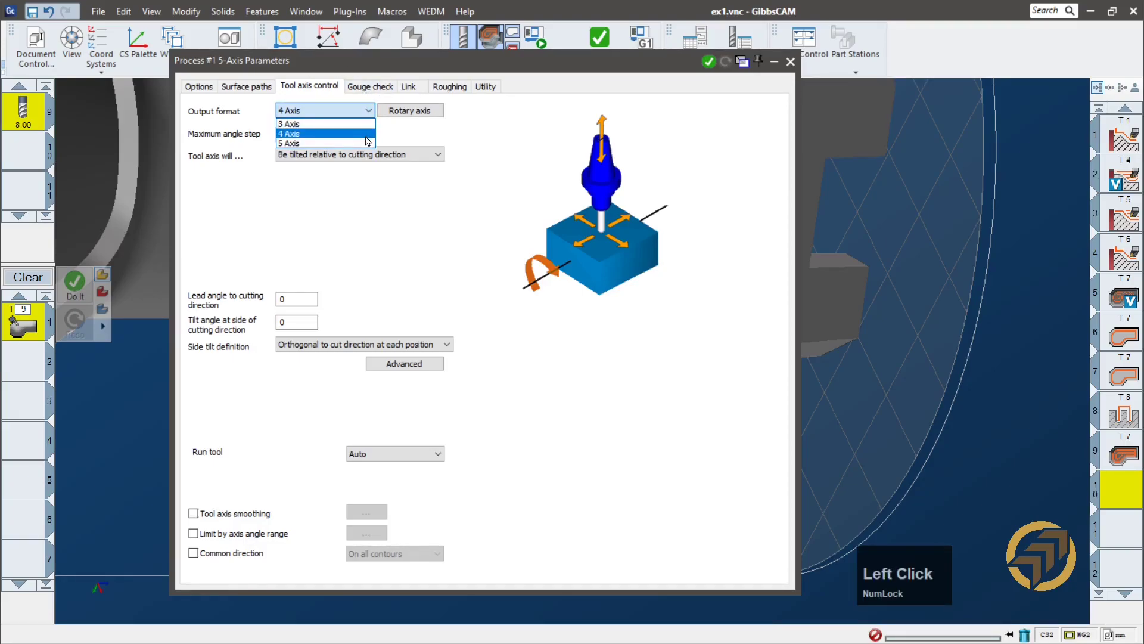
left_click(359, 134)
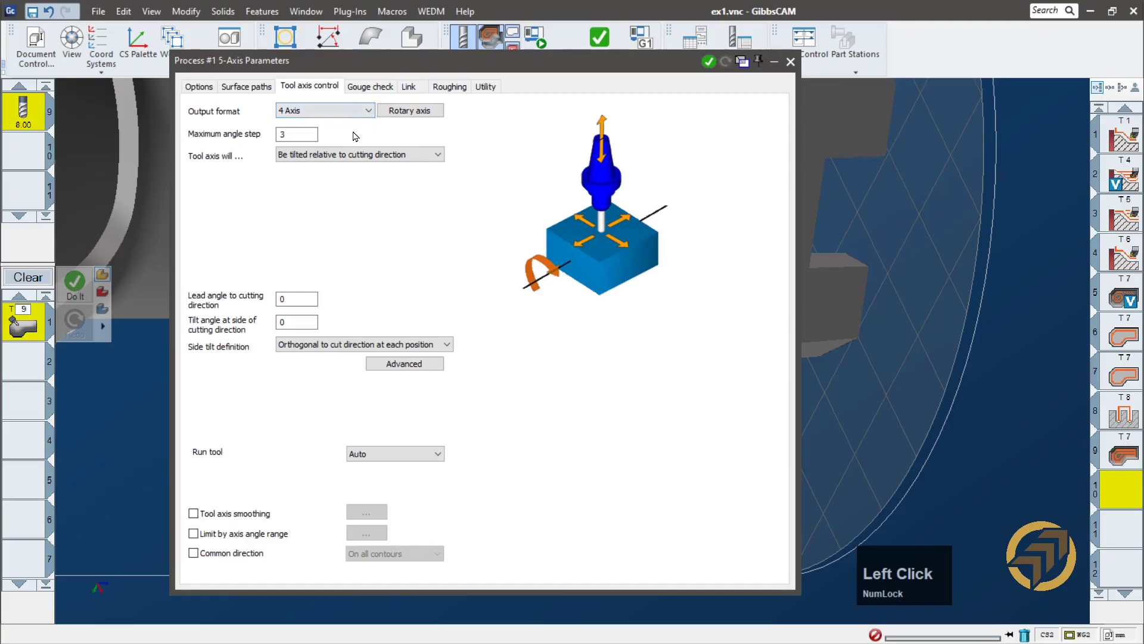
left_click(425, 113)
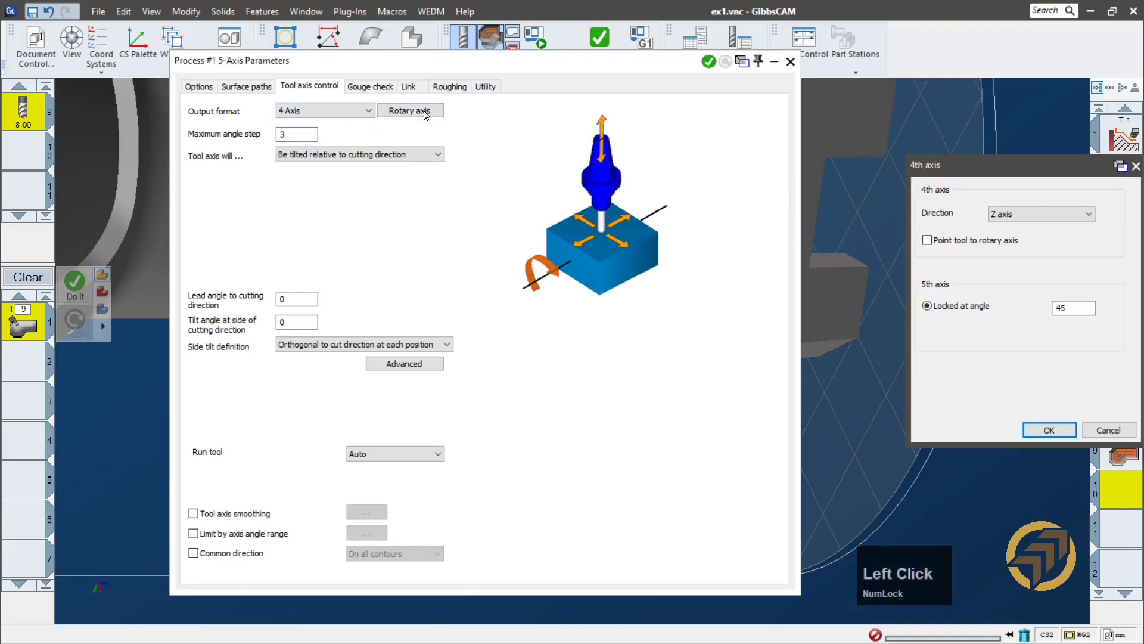
left_click_drag(929, 165, 499, 113)
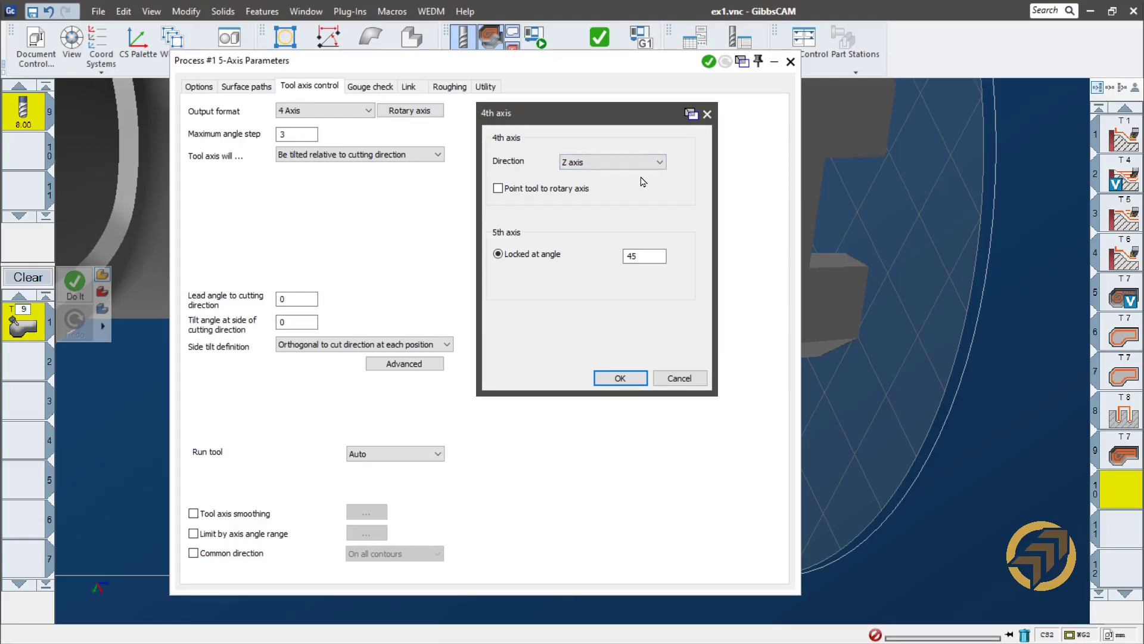
left_click(527, 190)
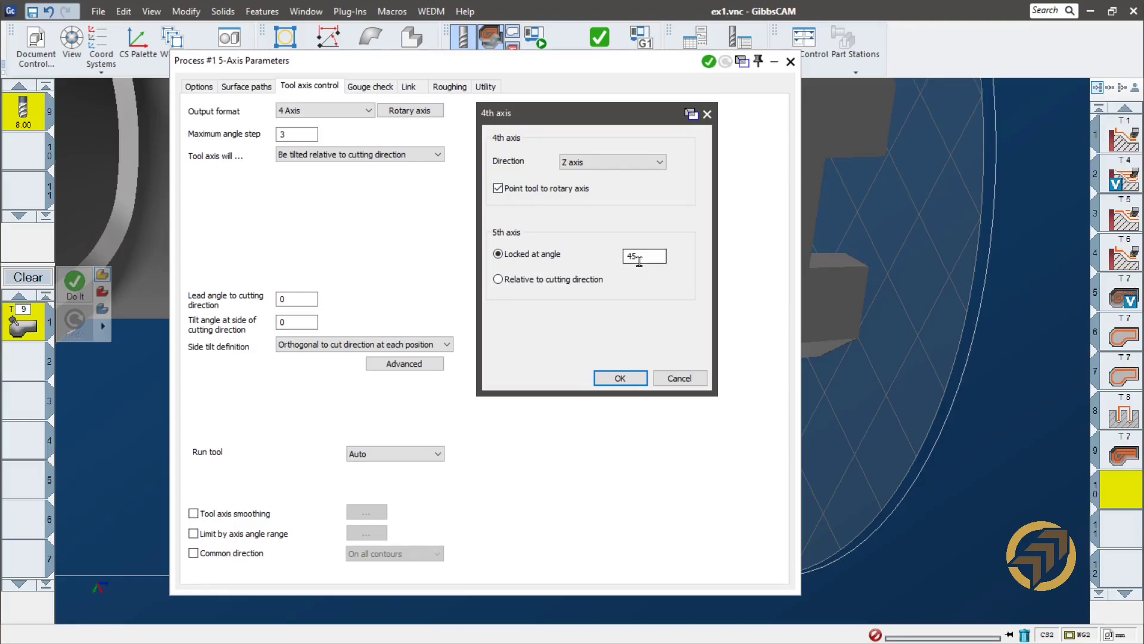
left_click(623, 378)
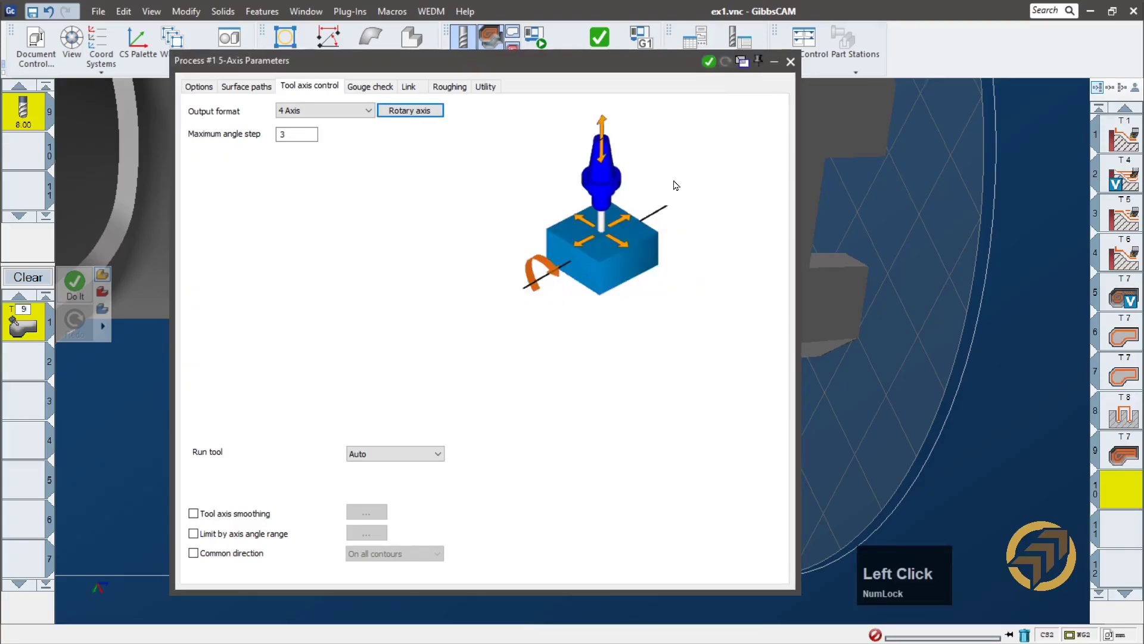
left_click(710, 62)
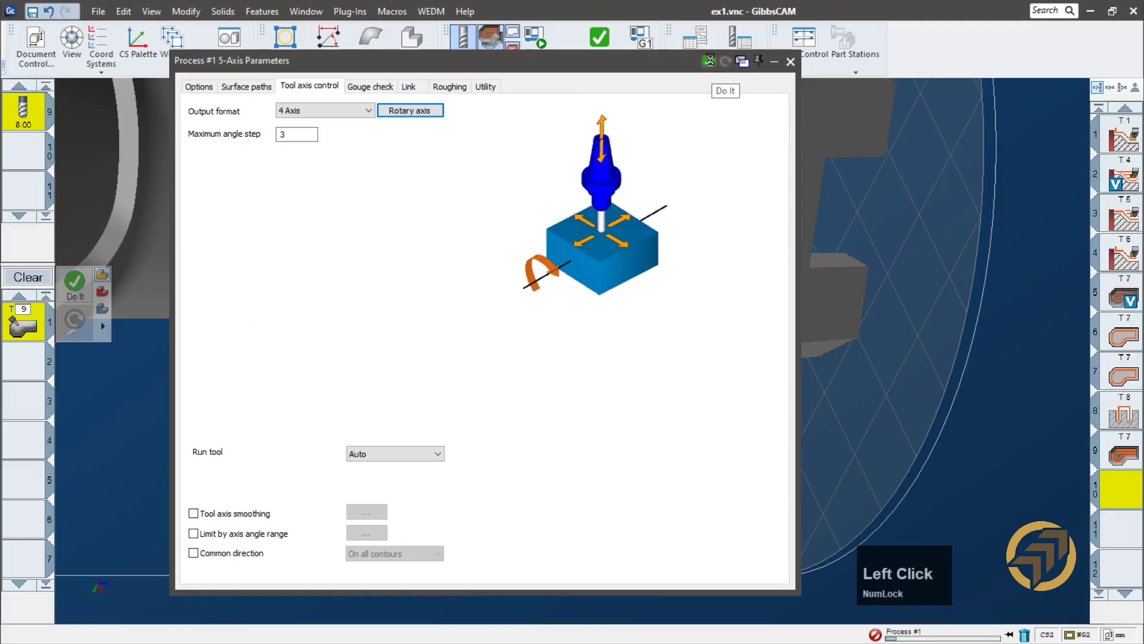
left_click(791, 61)
- Examine the generated toolpath around the rook's crown from several angles, including its entry and exit moves
scroll(775, 273, "up", 4)
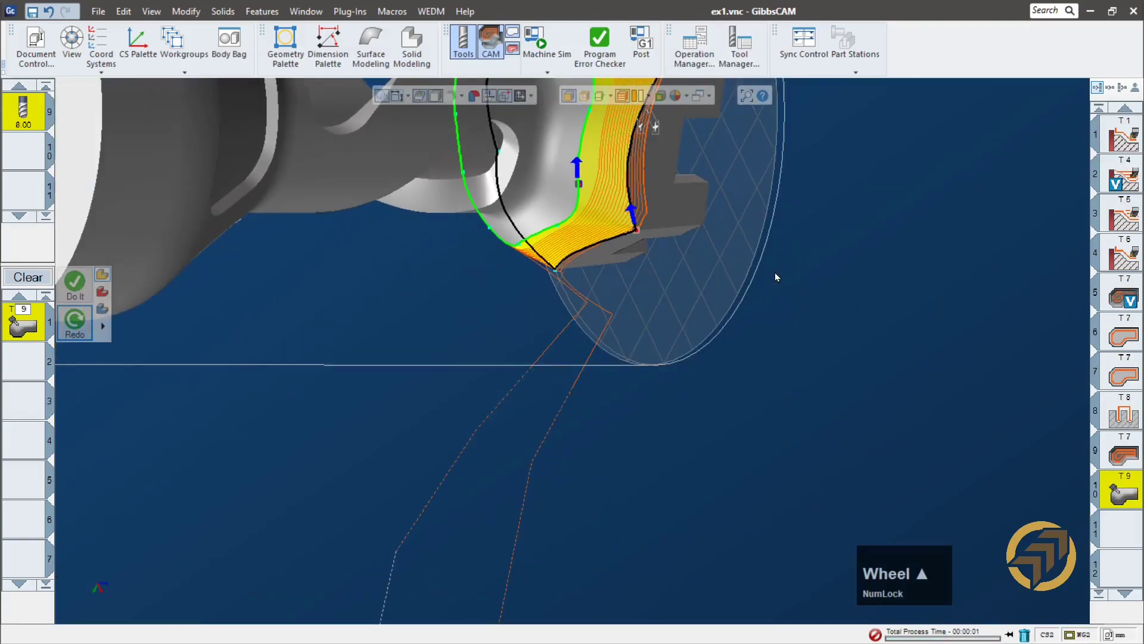
middle_click_drag(738, 246, 748, 160)
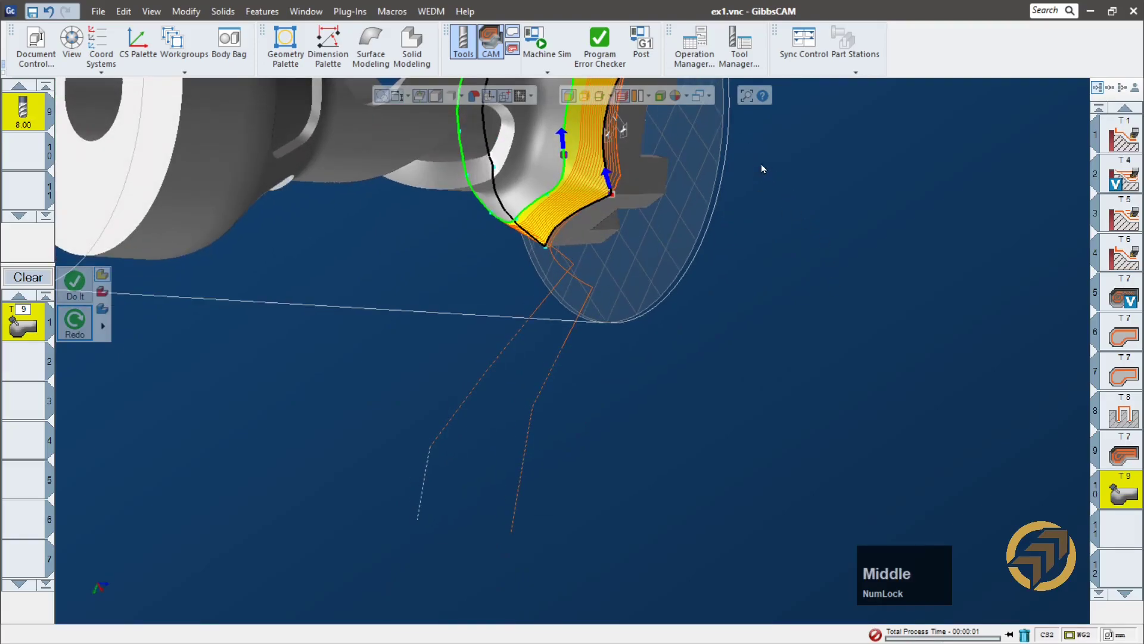
left_click_drag(767, 196, 809, 360, "ctrl")
middle_click_drag(886, 330, 744, 247)
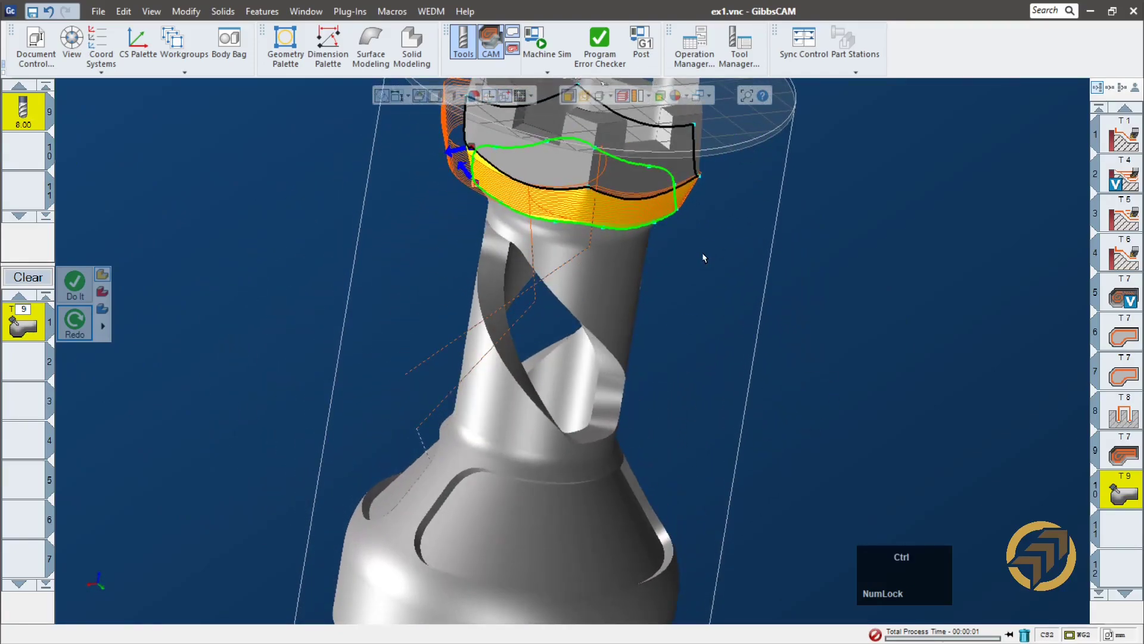
left_click_drag(703, 256, 694, 350, "ctrl")
middle_click_drag(521, 414, 789, 233)
scroll(789, 233, "down", 1)
middle_click_drag(519, 267, 404, 452)
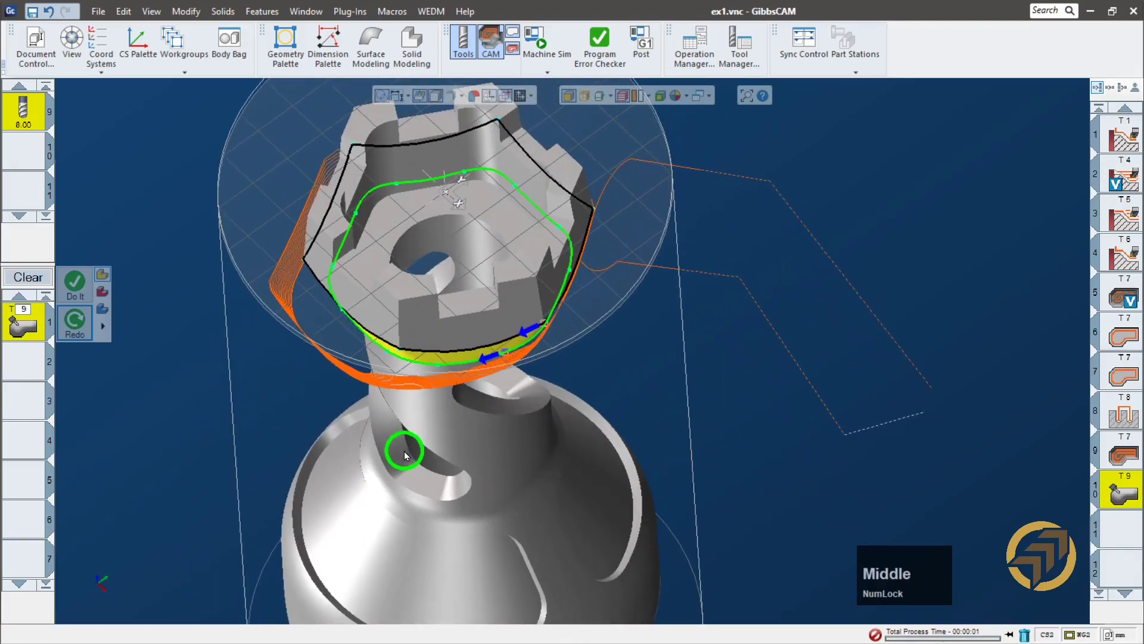
scroll(416, 452, "up", 2)
middle_click_drag(431, 237, 619, 522)
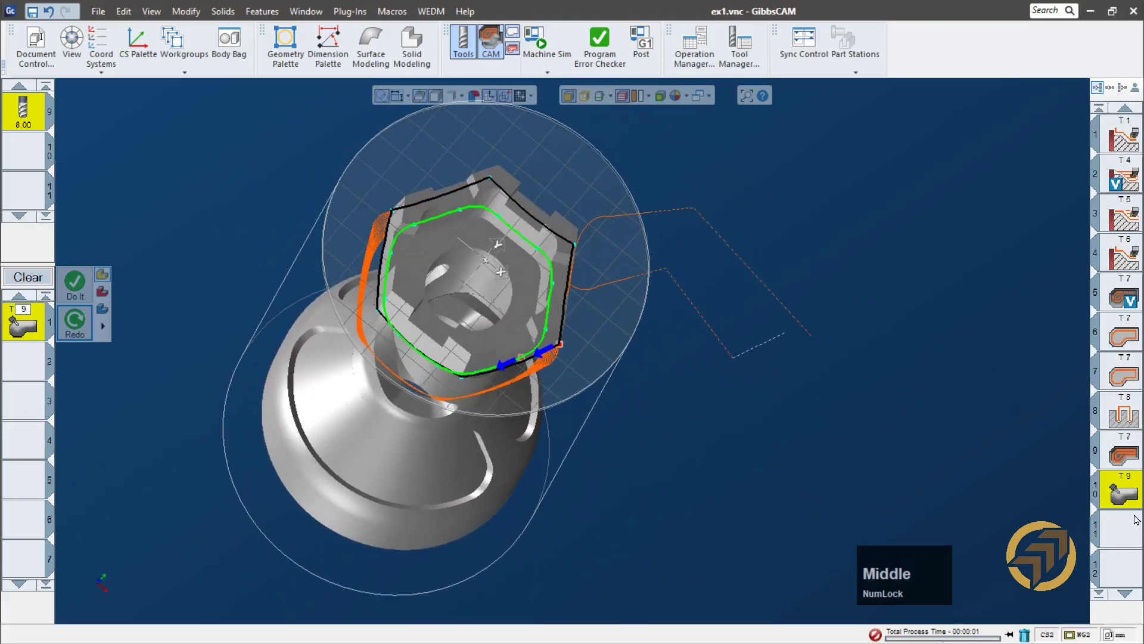
left_click(1127, 493)
middle_click_drag(799, 484, 695, 298)
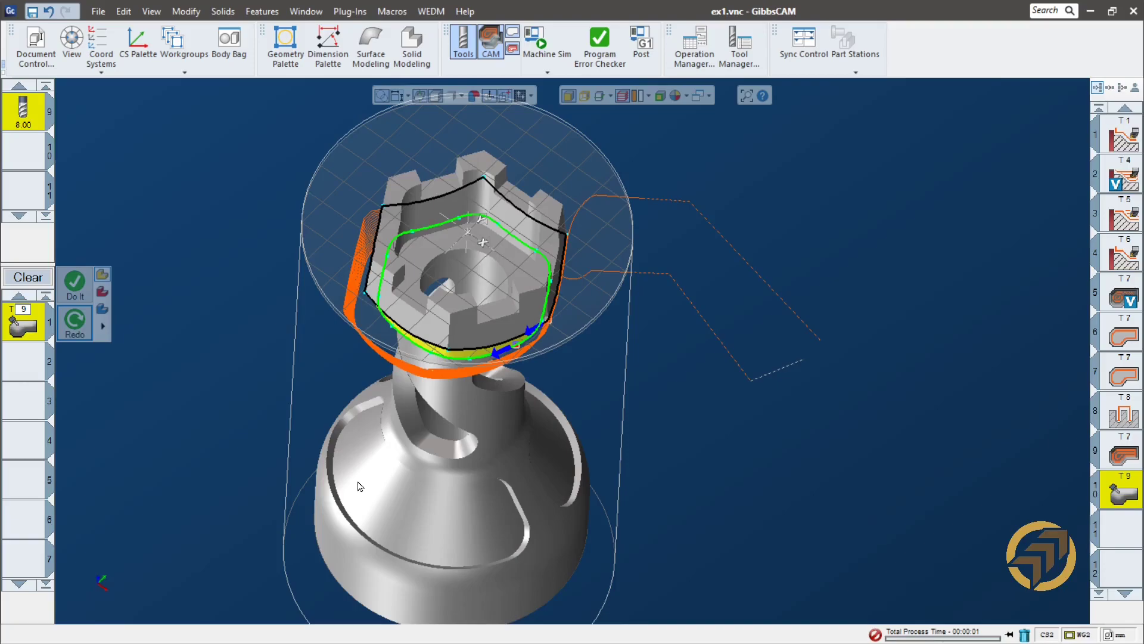
- Change process 1's machining CS to 2:XY plane and regenerate the crown transition toolpath
double_click(16, 322)
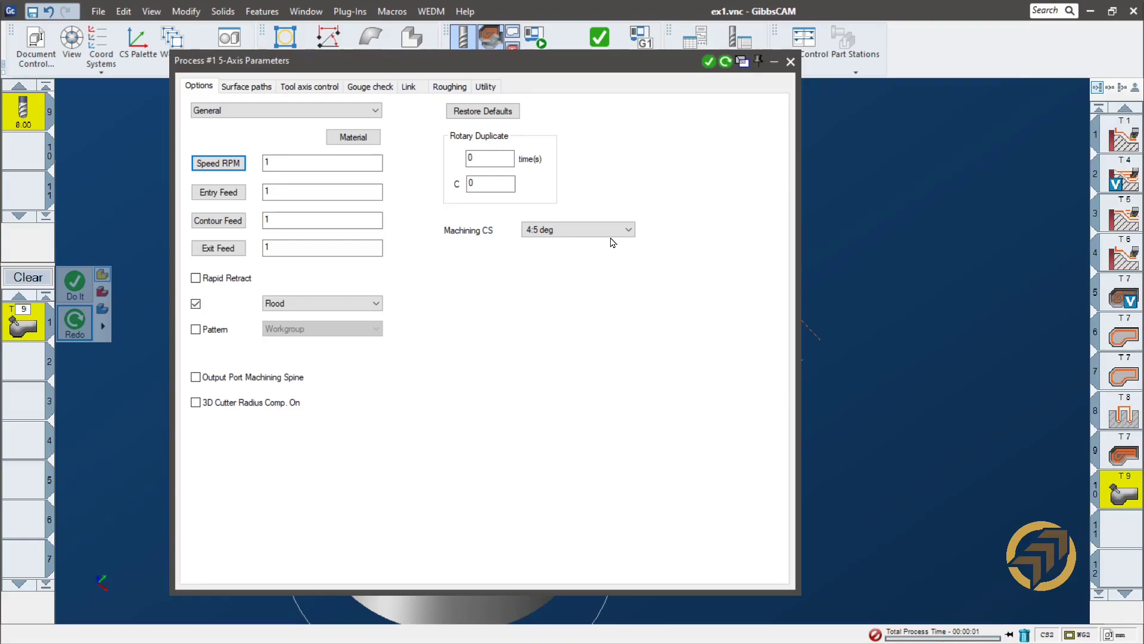
left_click_drag(611, 63, 545, 428)
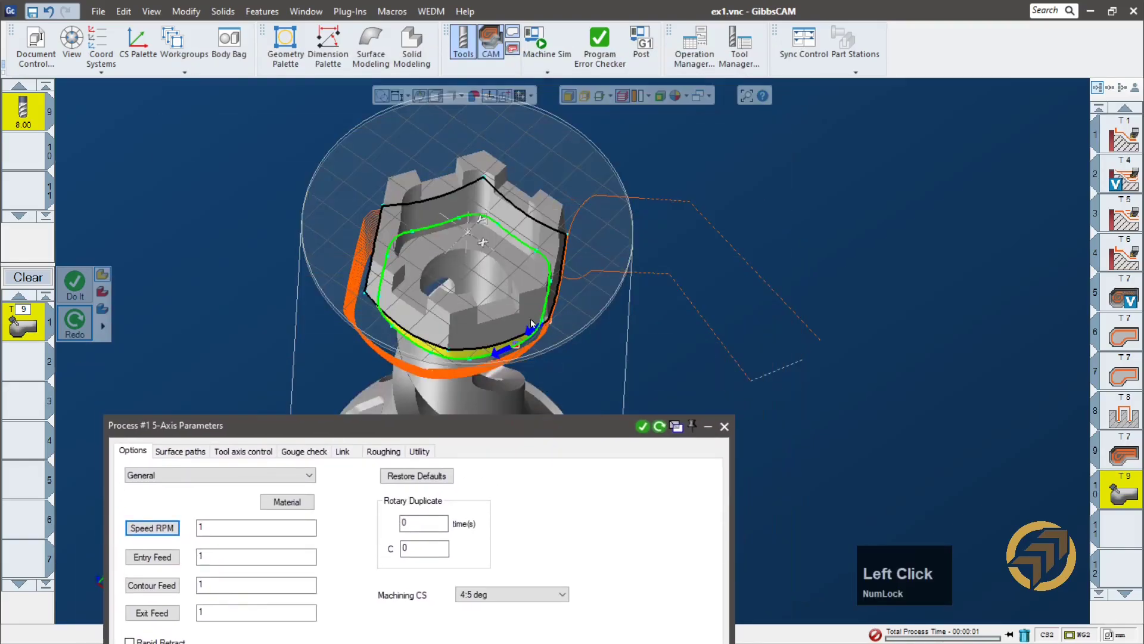
left_click_drag(513, 436, 588, 139)
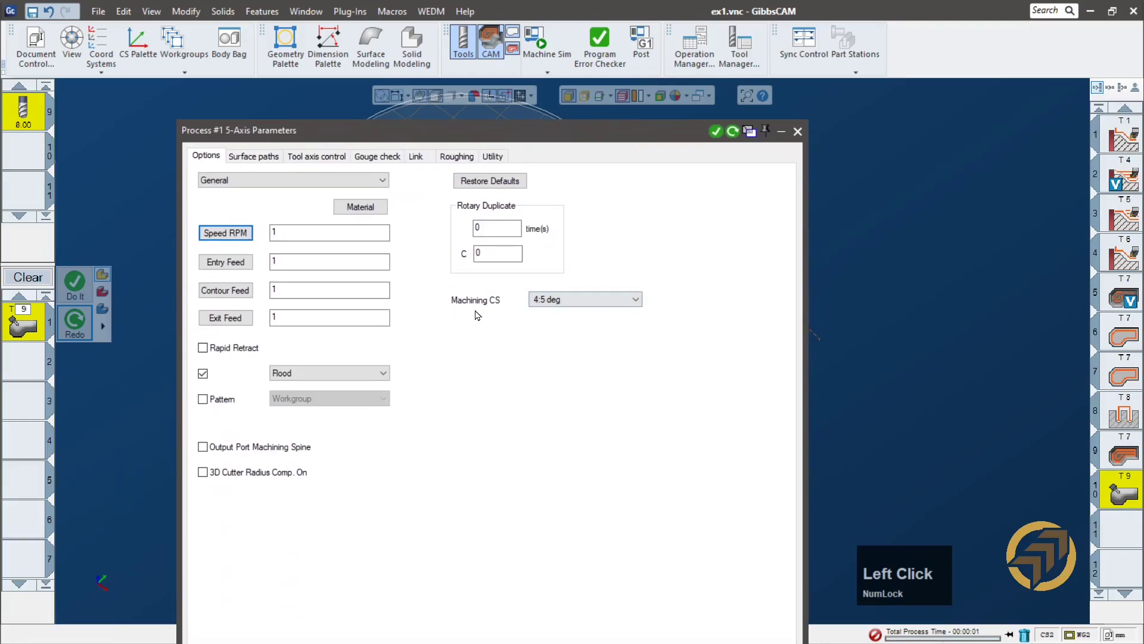
left_click(577, 304)
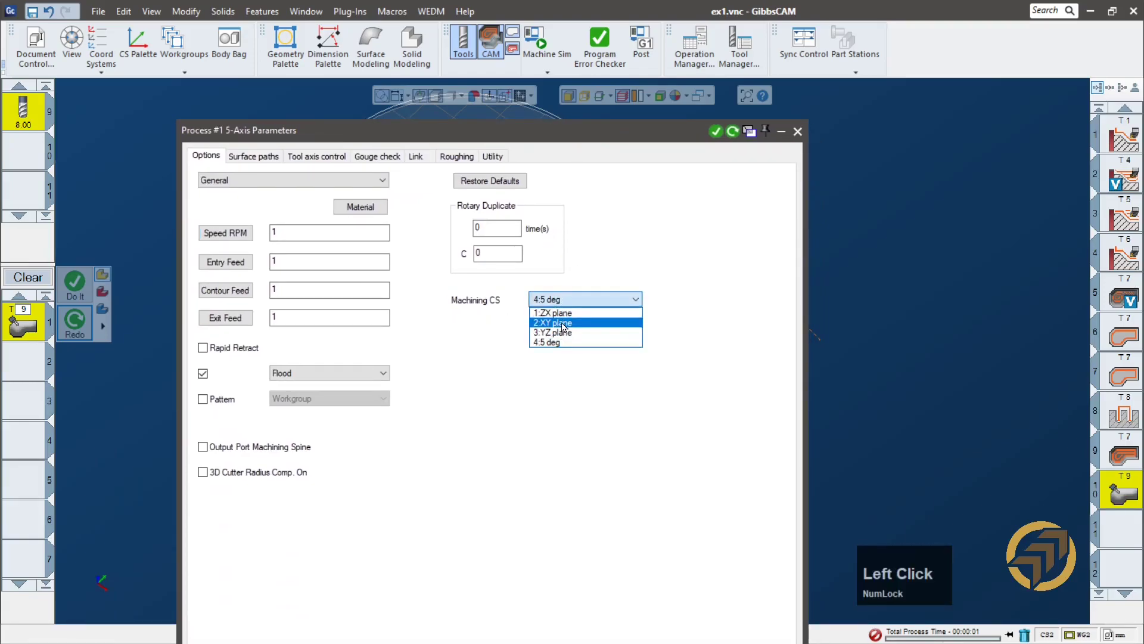
left_click(563, 323)
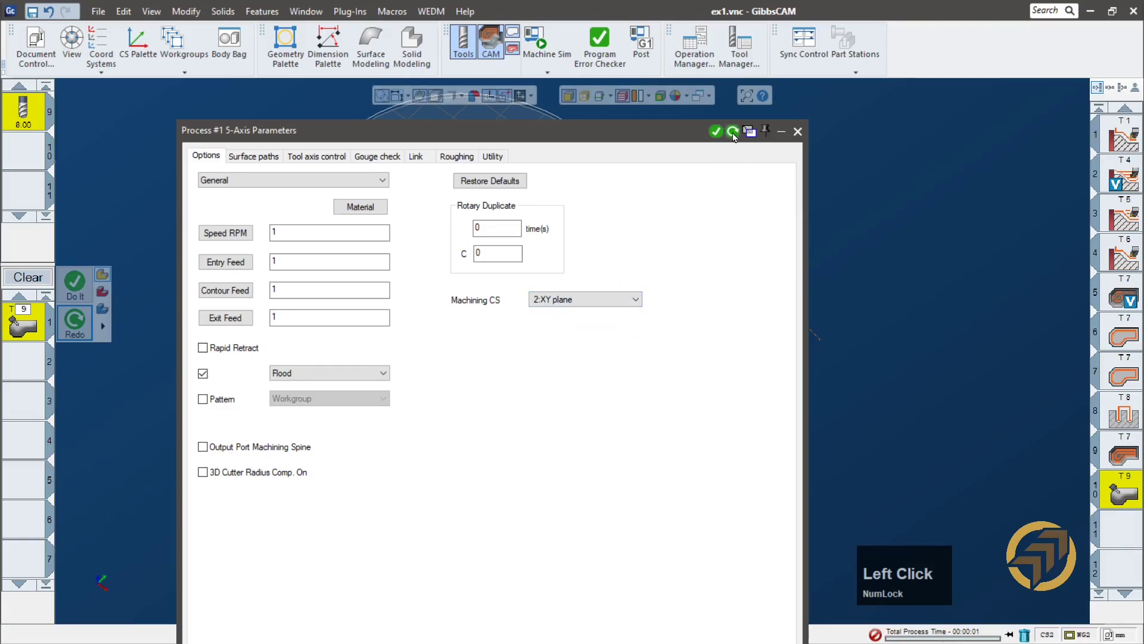
left_click(733, 132)
left_click_drag(646, 135, 632, 400)
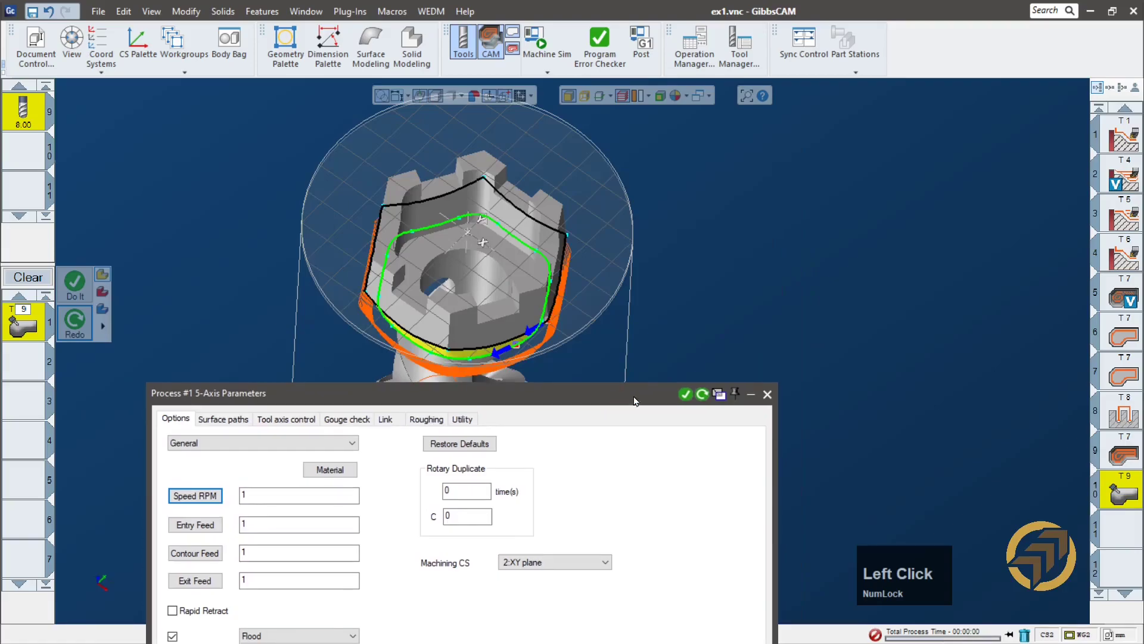
left_click(768, 395)
middle_click_drag(524, 399, 763, 334)
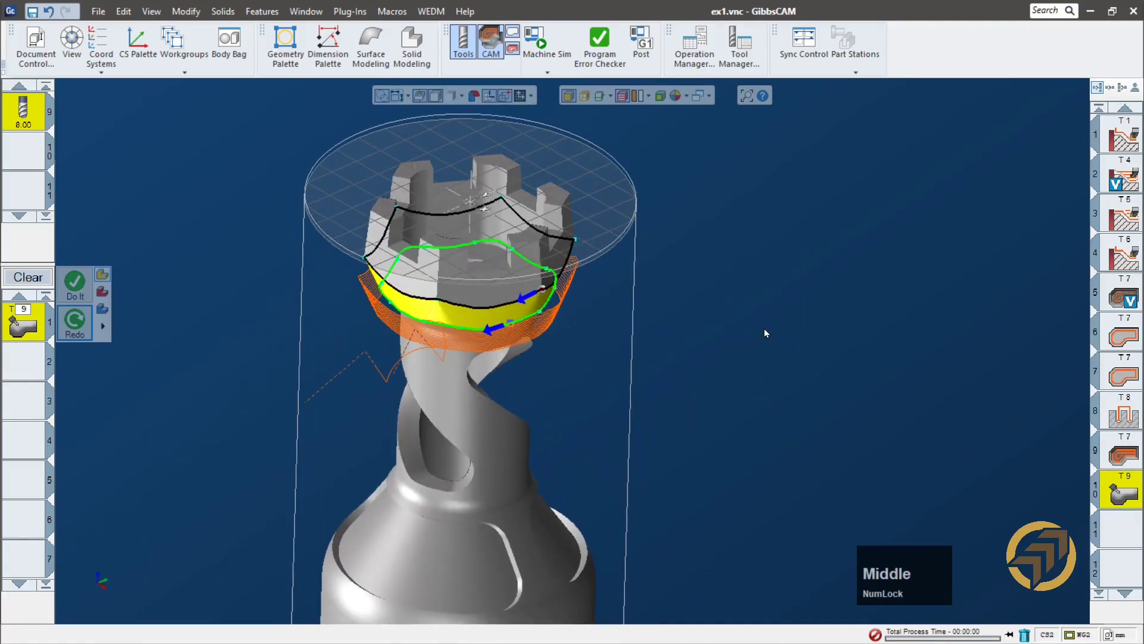
- Run the machine simulation up to operation 10 and stop it for a close view of the tool at the crown
left_click(538, 41)
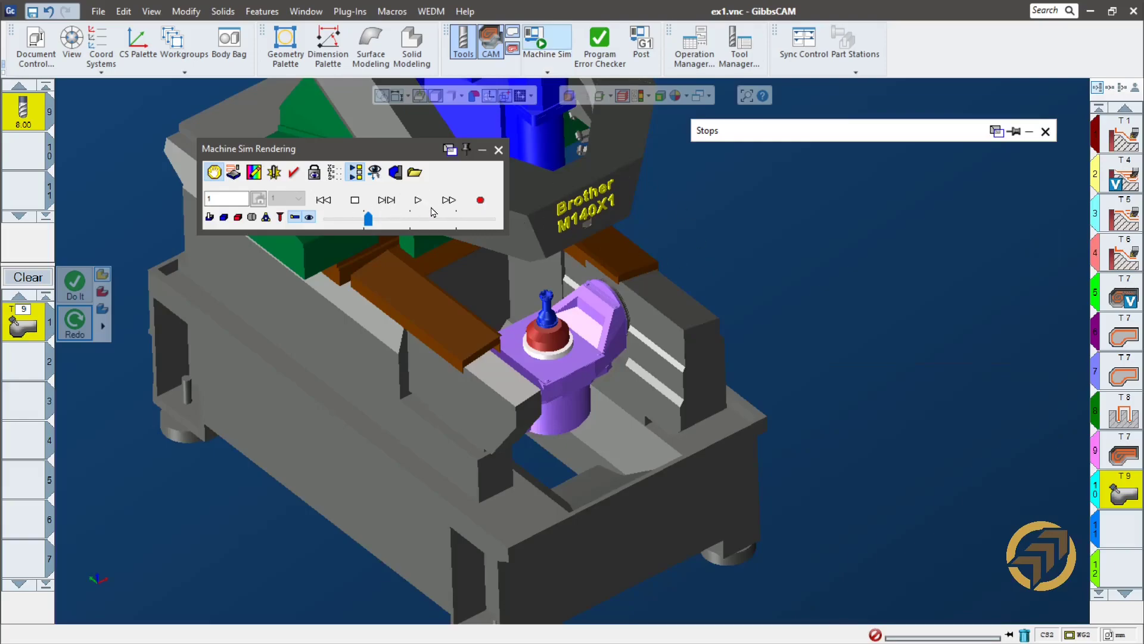
left_click(420, 203)
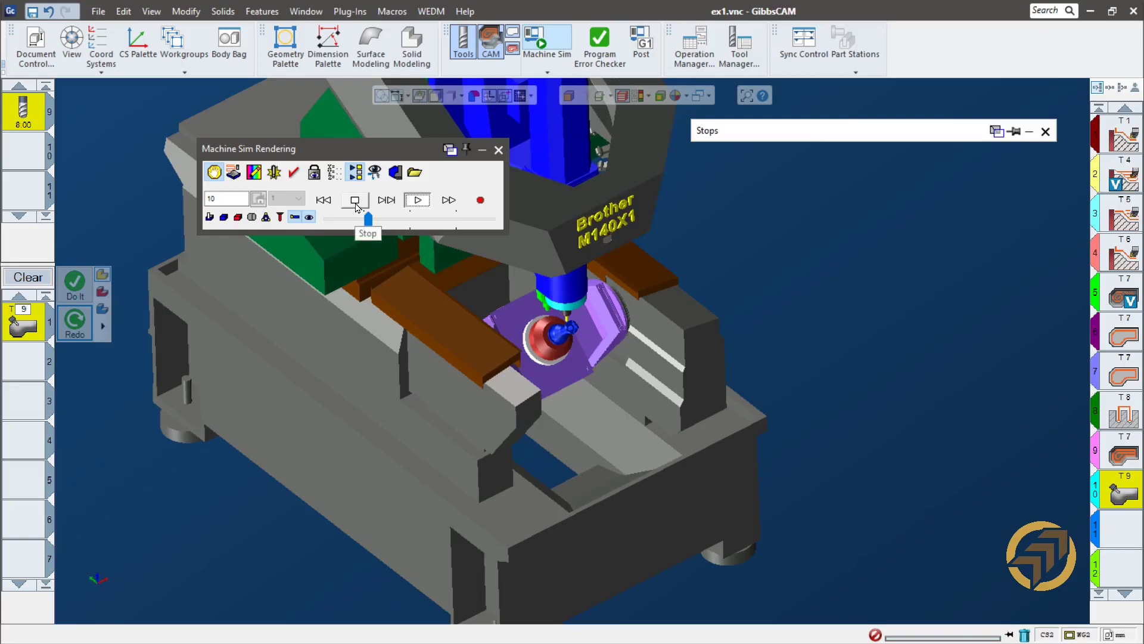
left_click(355, 201)
right_click(750, 210, "ctrl")
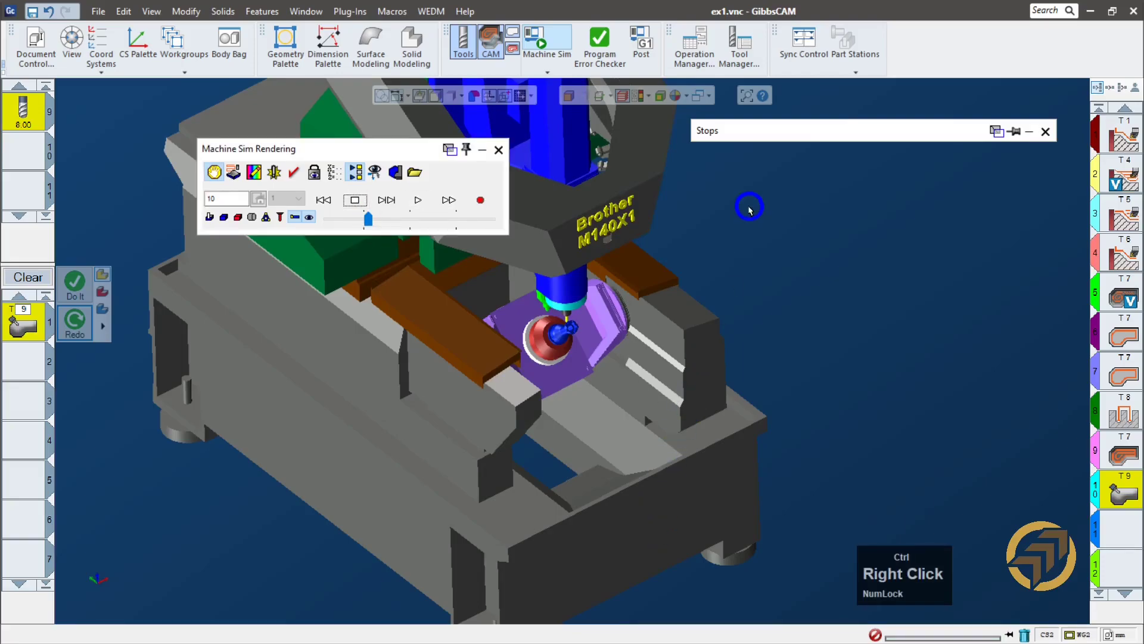
scroll(587, 315, "down", 10)
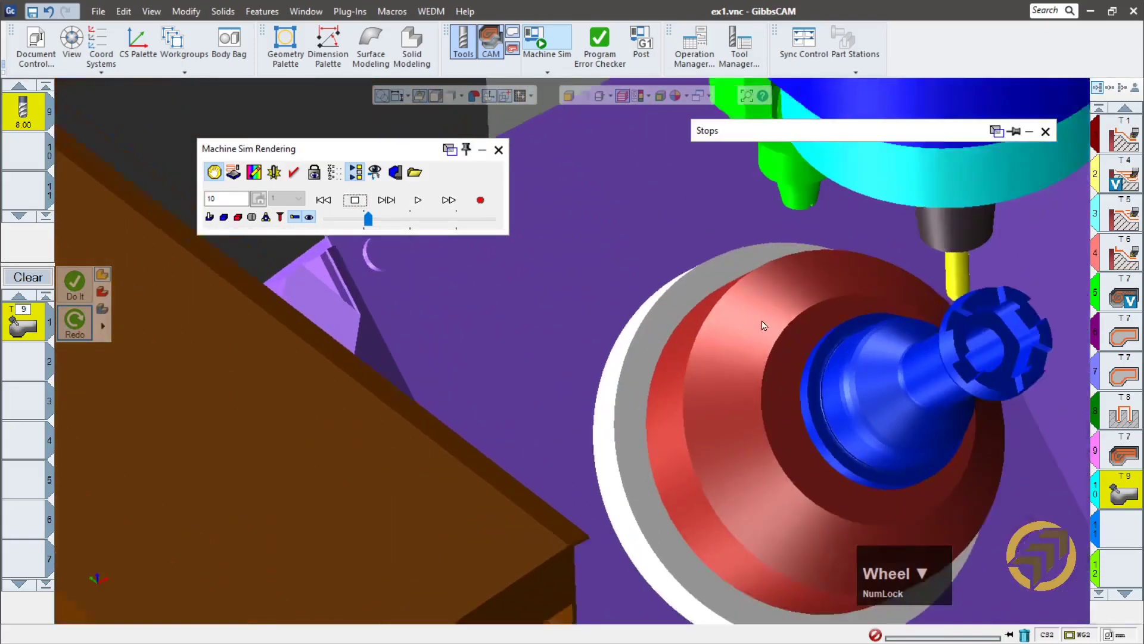
- Run the machine simulation of operation 10 with a close view of the part's crown, and raise the playback speed
middle_click_drag(1014, 381, 1050, 388, "ctrl")
left_click_drag(920, 338, 494, 322, "ctrl")
scroll(631, 325, "down", 4)
left_click_drag(569, 294, 796, 422, "ctrl")
middle_click_drag(715, 498, 518, 378)
scroll(567, 467, "down", 4)
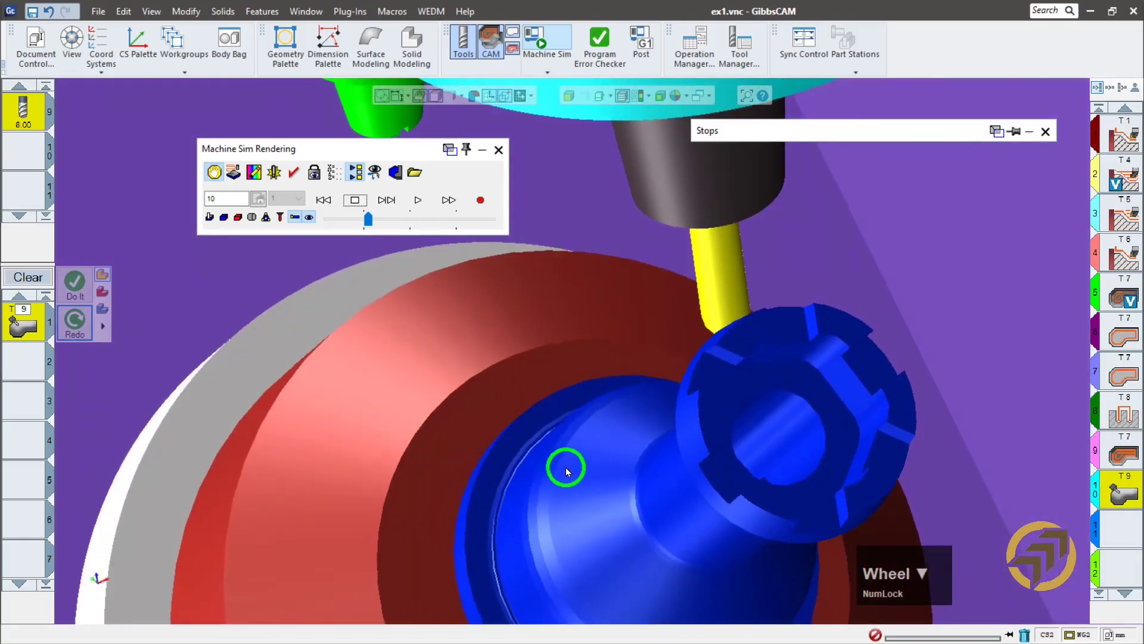
left_click(419, 200)
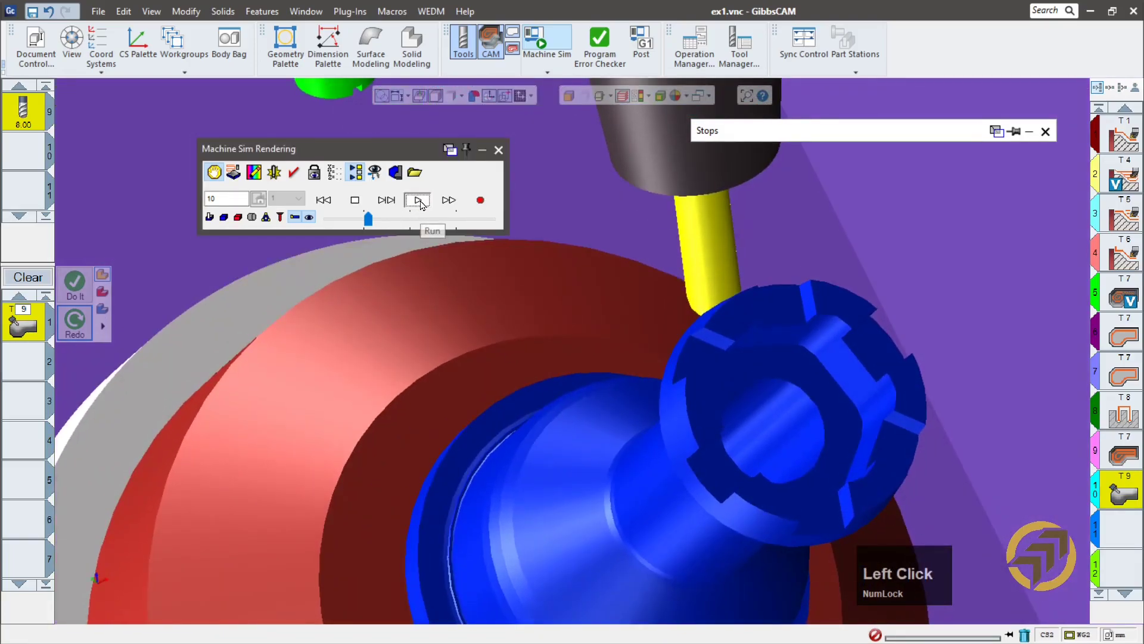
left_click_drag(368, 226, 396, 230)
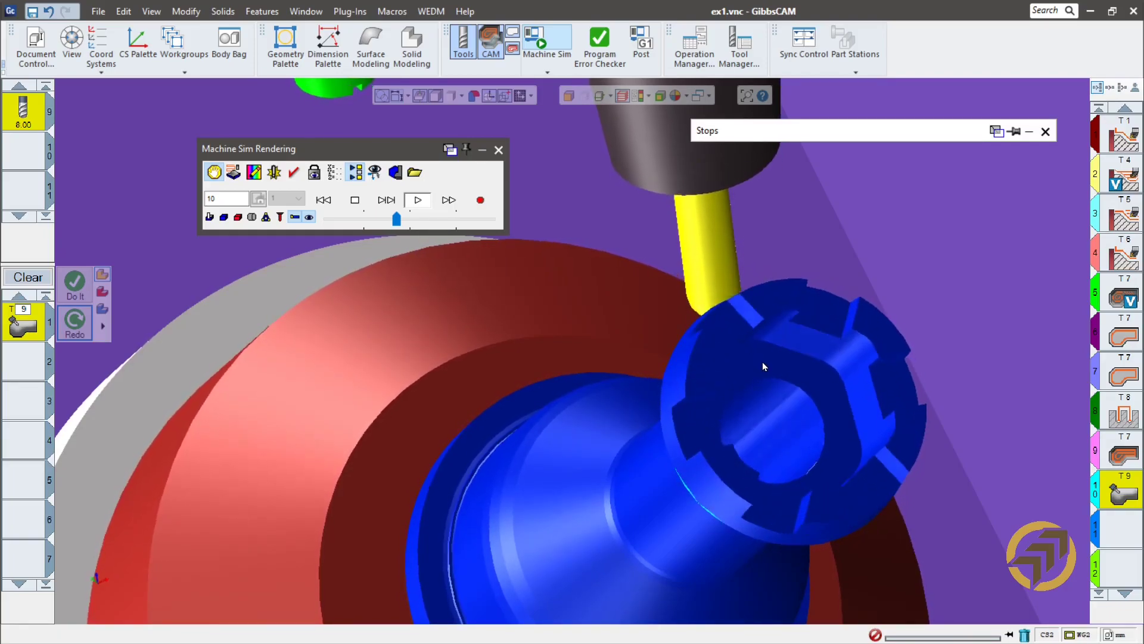
- Examine from several angles how the ball end mill cuts the underside of the crown, and close the simulation
scroll(738, 367, "up", 3)
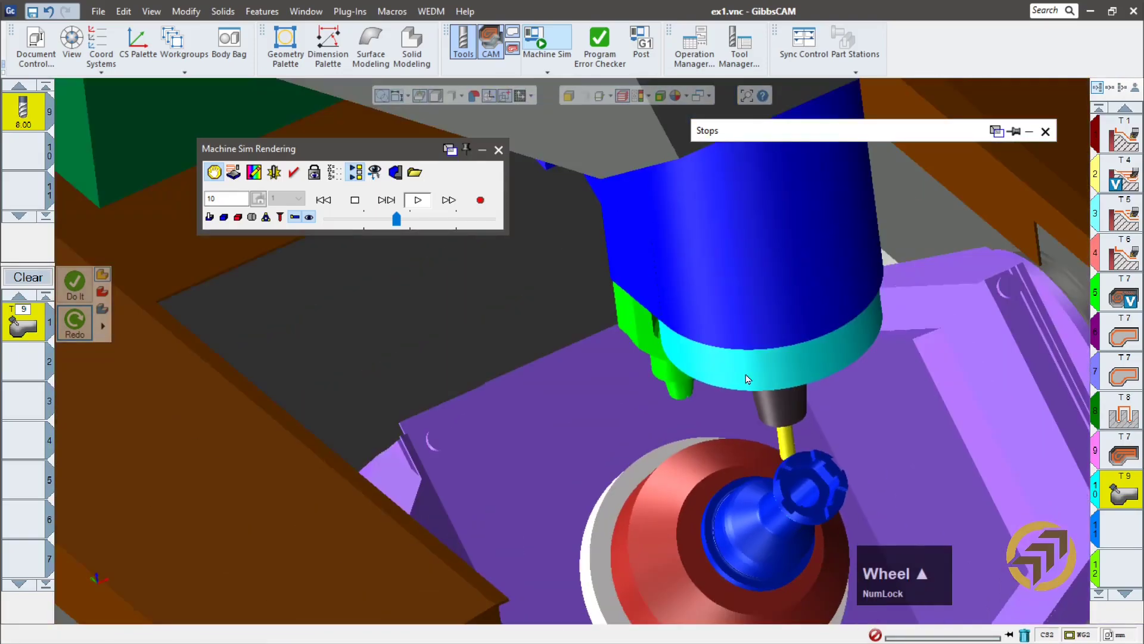
scroll(838, 523, "down", 1)
left_click_drag(792, 506, 666, 336, "ctrl")
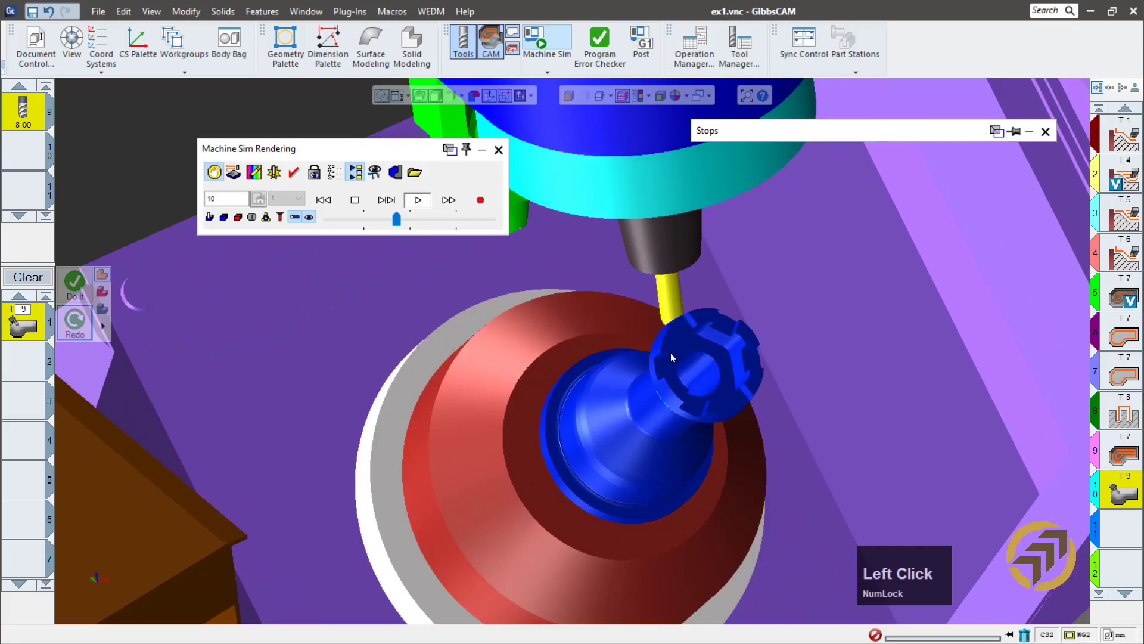
middle_click_drag(635, 364, 689, 381)
scroll(665, 334, "down", 2)
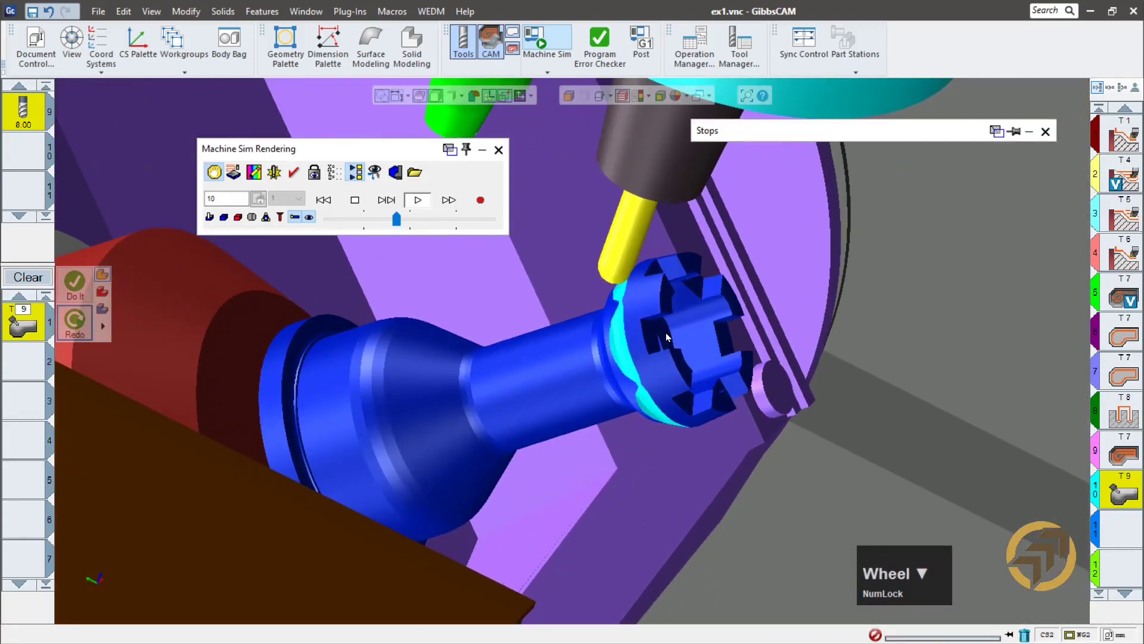
middle_click_drag(667, 331, 535, 300)
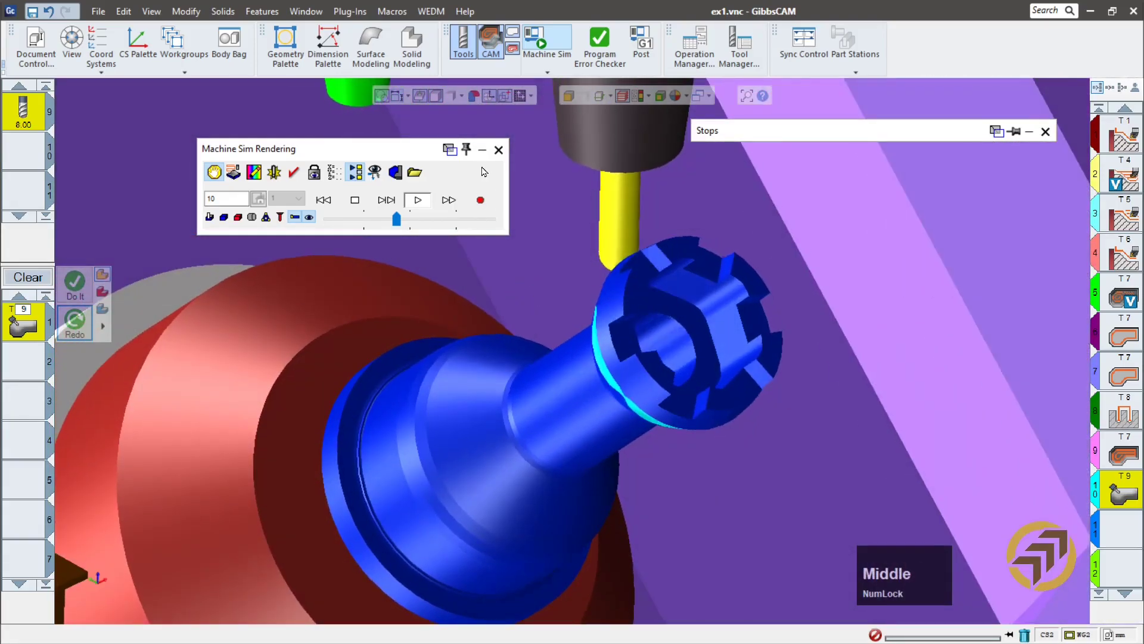
left_click(499, 150)
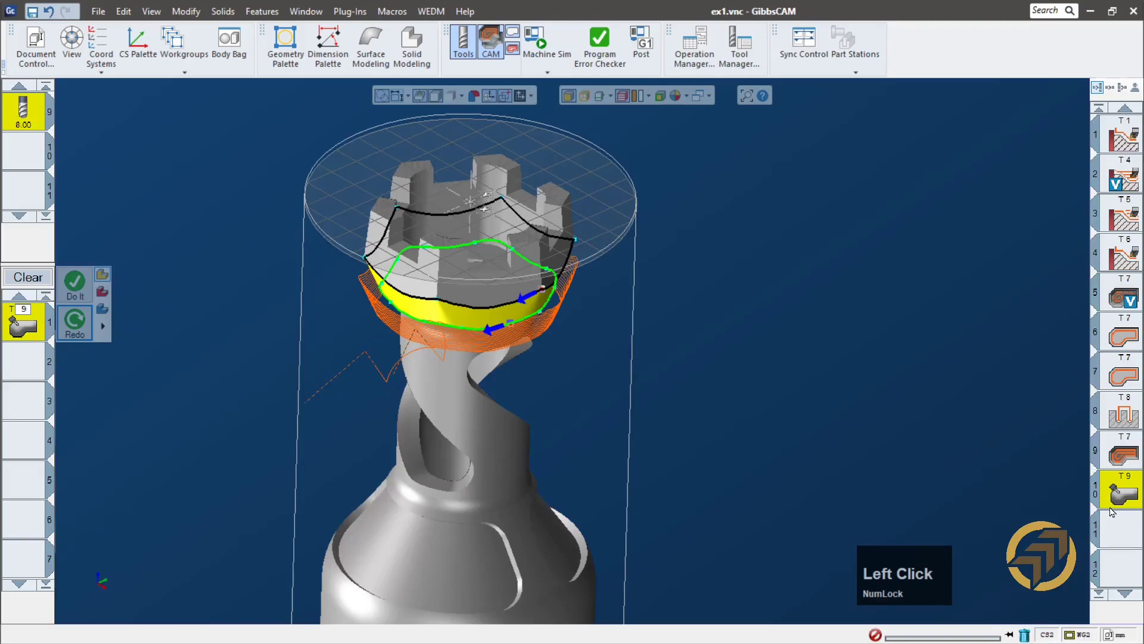
- Turn off pointing the tool to the rotary axis in the 5-axis process's 4th axis settings and recalculate the operation
left_click(16, 319)
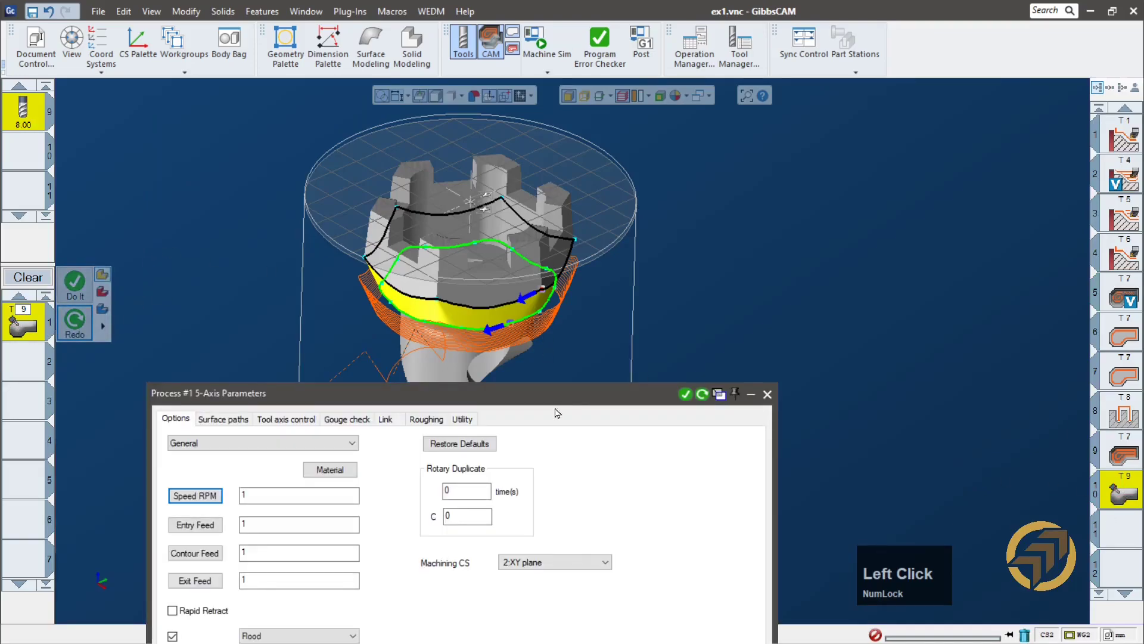
left_click_drag(575, 396, 719, 146)
left_click(444, 174)
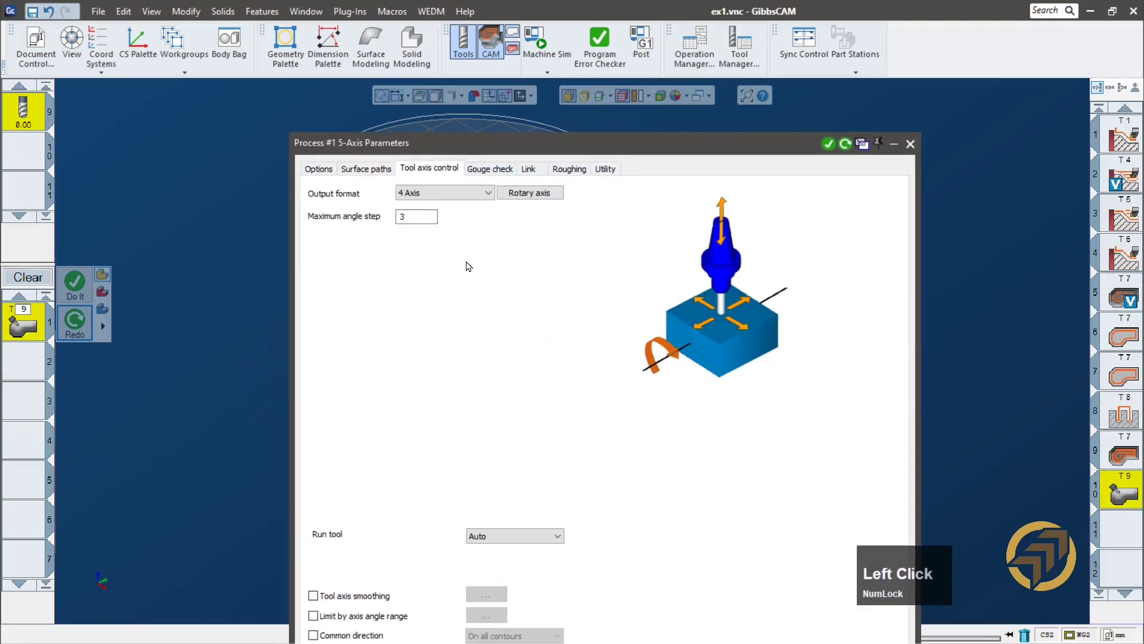
left_click(528, 194)
left_click(558, 188)
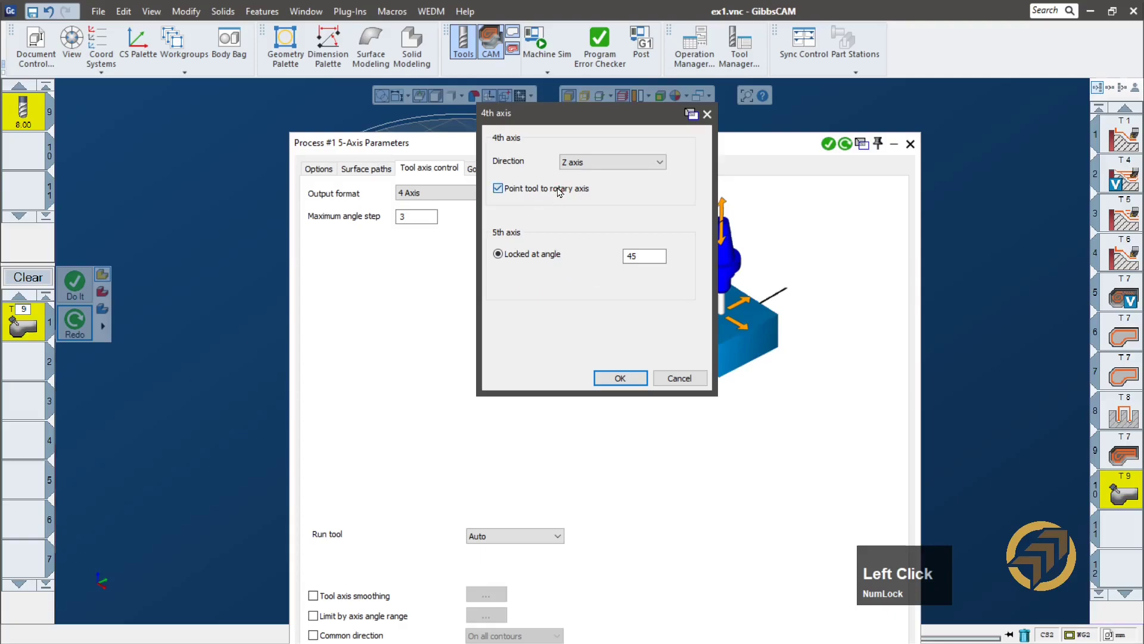
left_click(617, 378)
left_click(846, 145)
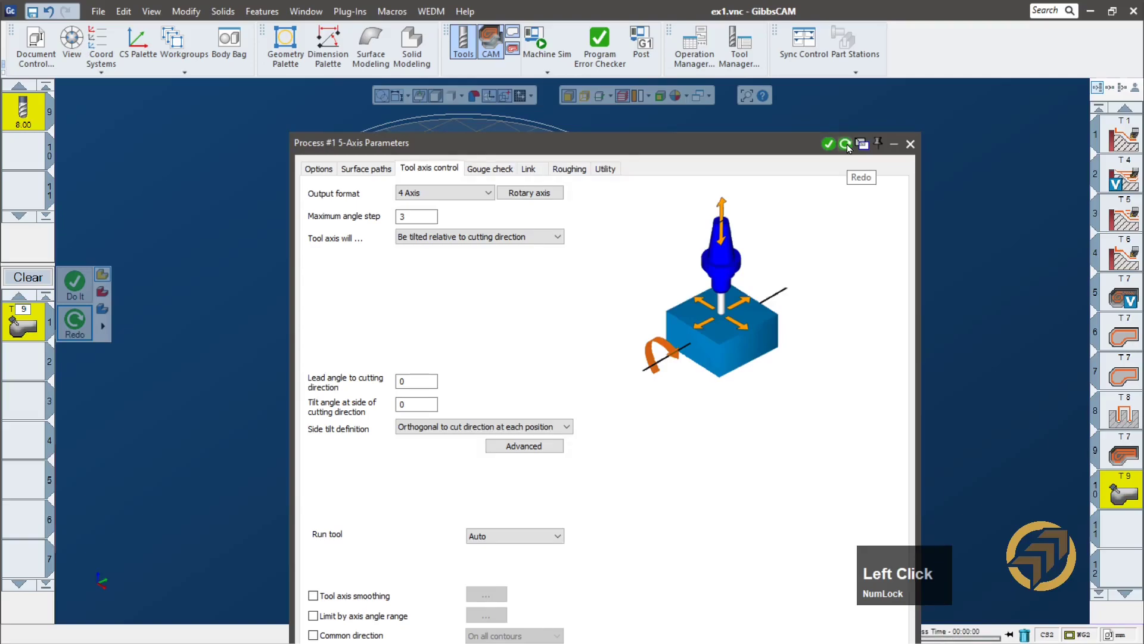
left_click(910, 145)
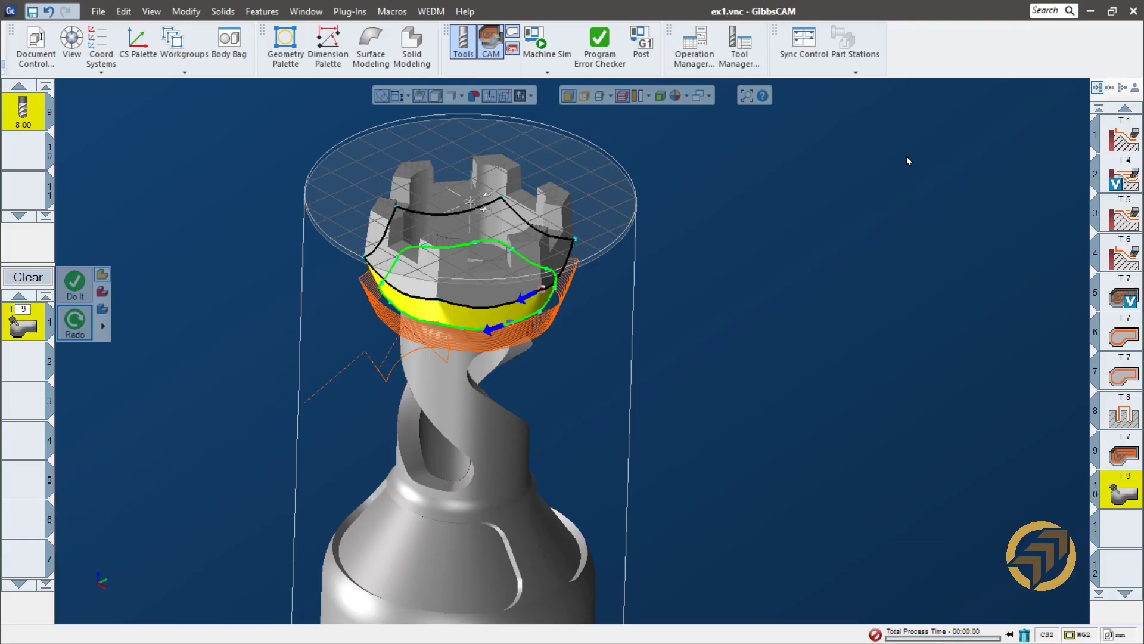
- Simulate the recalculated operation 10 in Machine Sim and rewind it
left_click(530, 47)
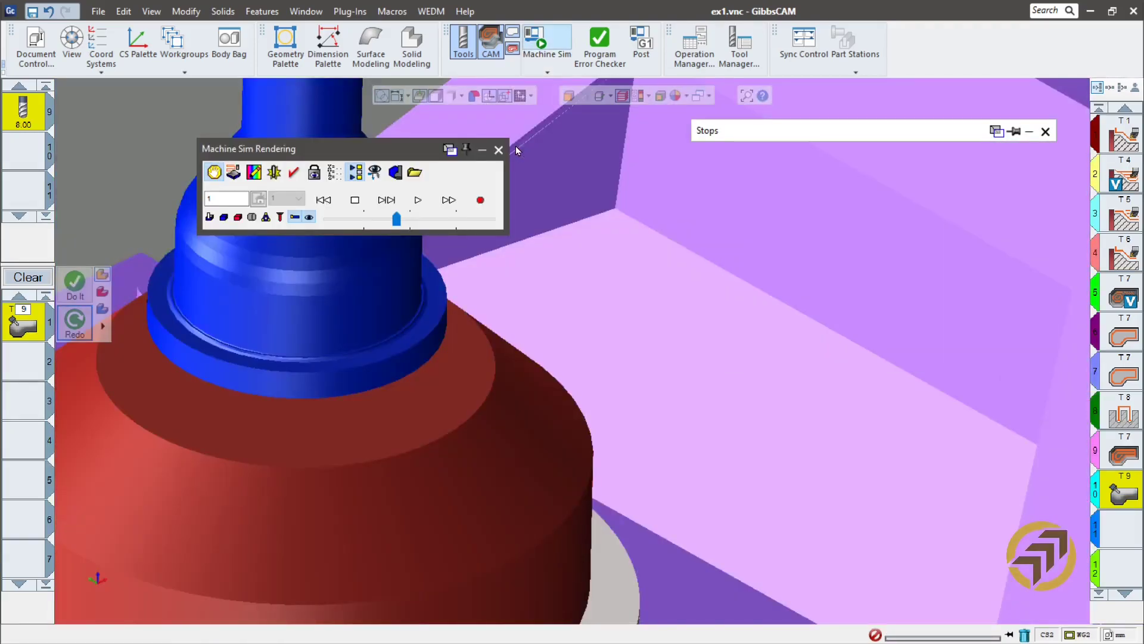
left_click(316, 202)
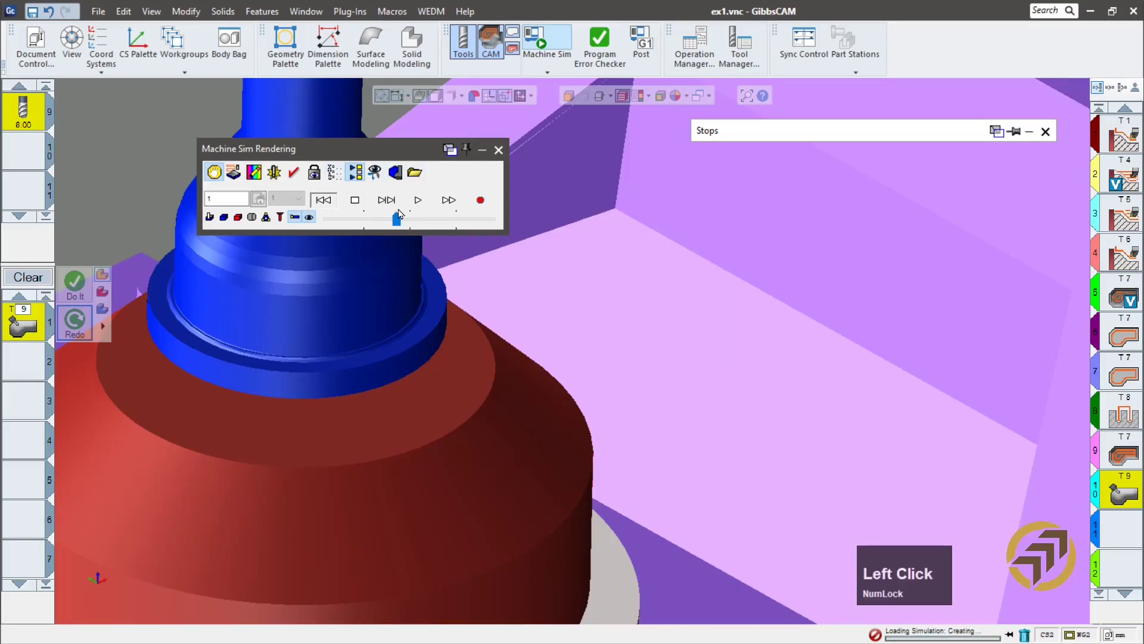
left_click(419, 203)
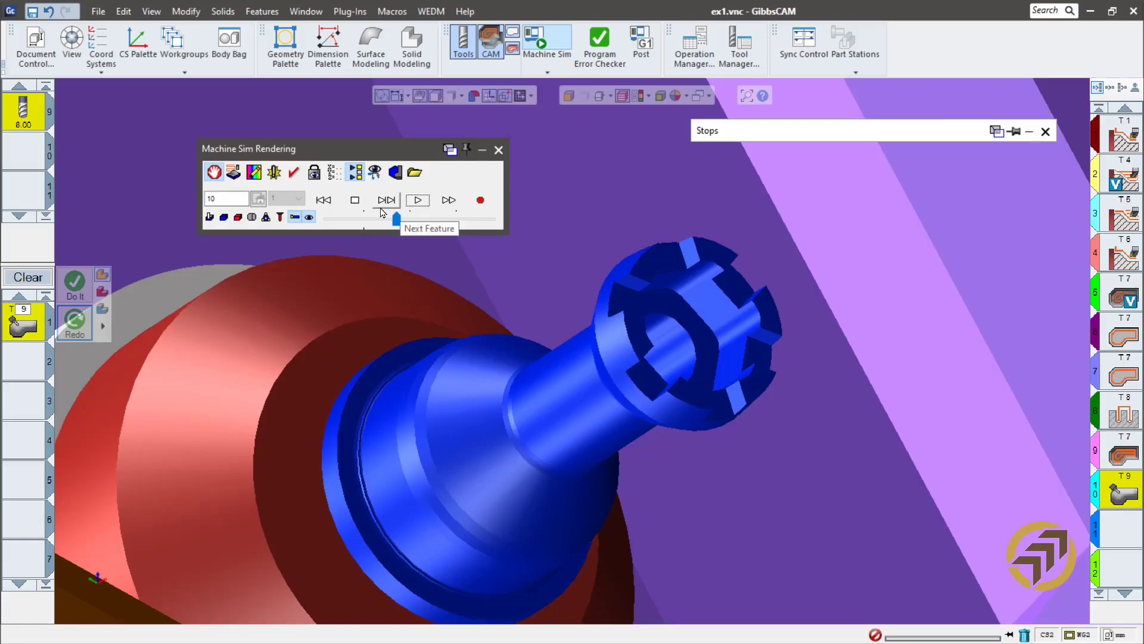
left_click(323, 200)
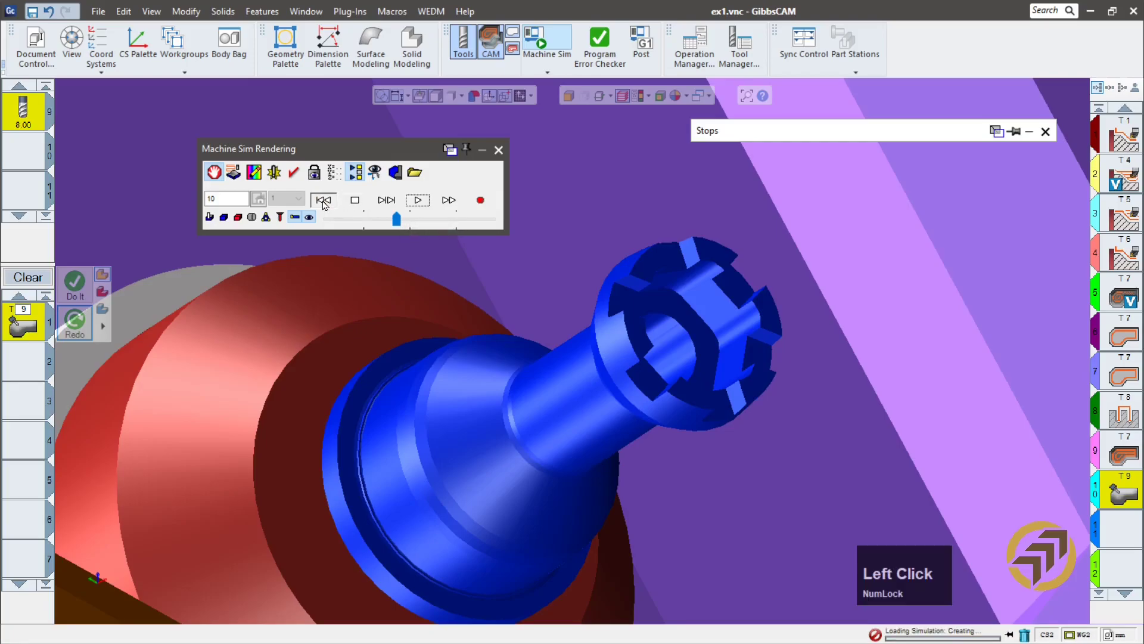
- Add operation 9 to the selection and rerun the machine simulation from the start, with a close view of the crown
left_click(1124, 454, "ctrl")
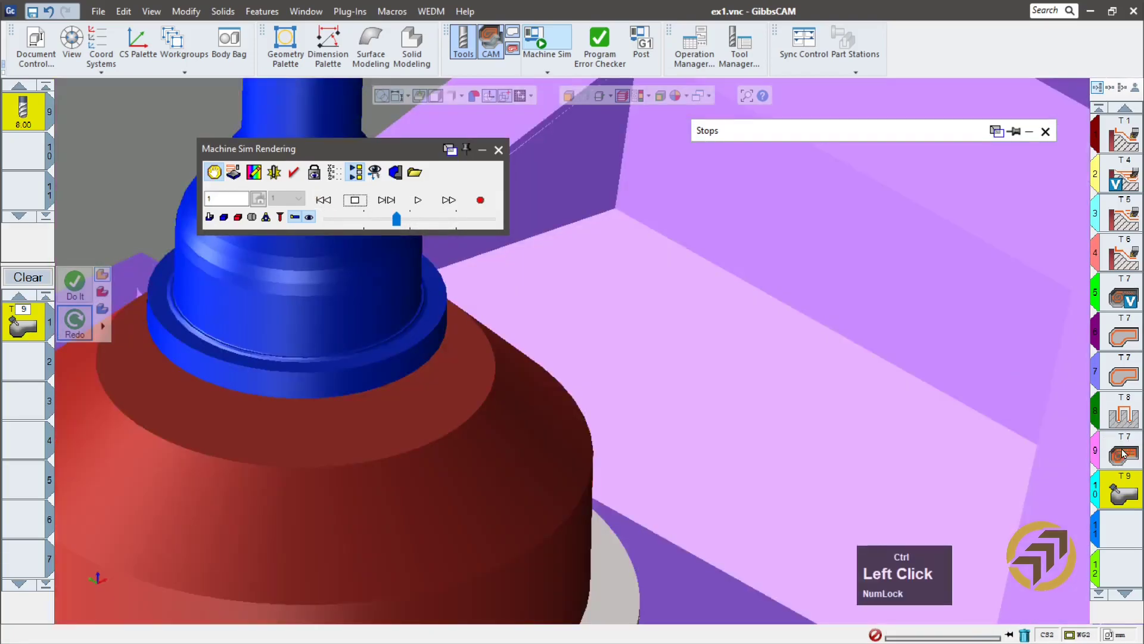
left_click(324, 200)
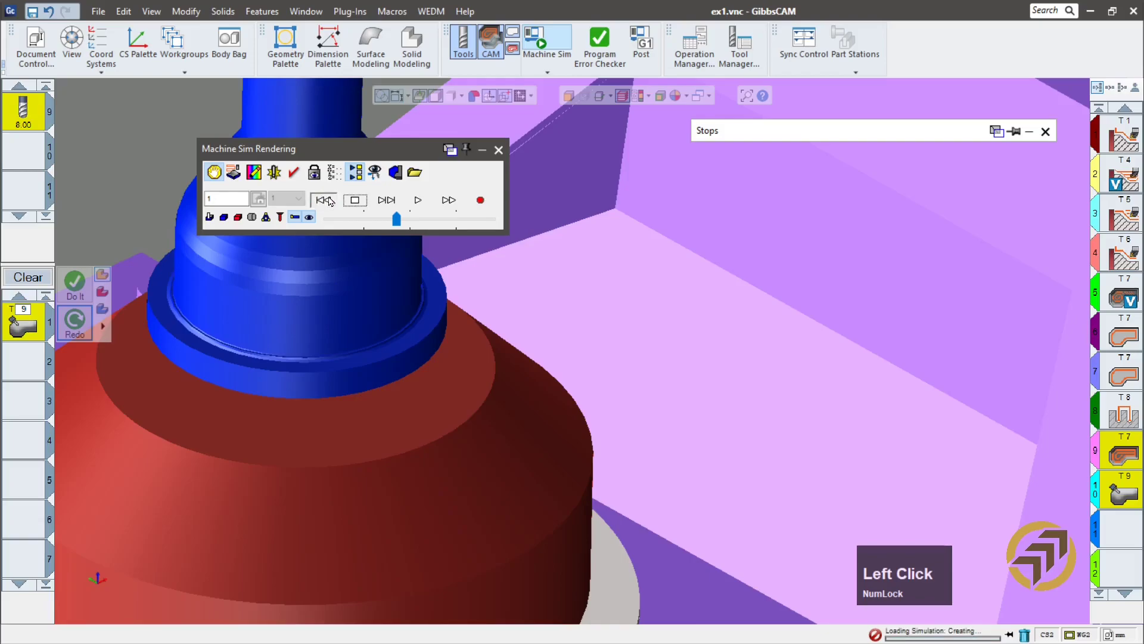
left_click(418, 200)
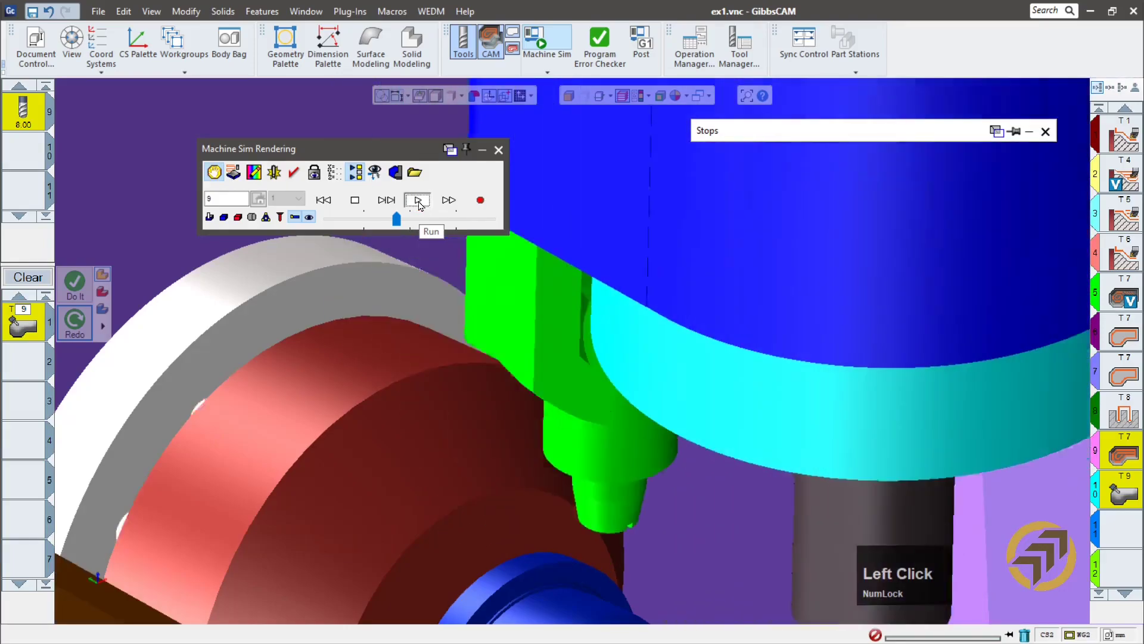
scroll(797, 410, "up", 5)
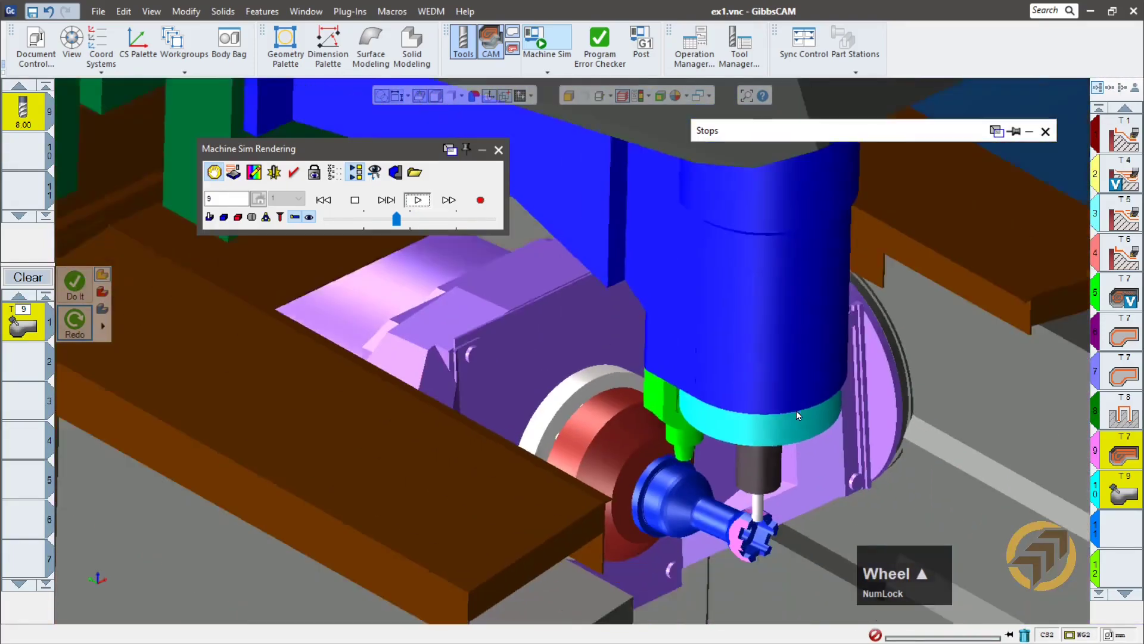
scroll(760, 556, "down", 2)
left_click(714, 439, "ctrl")
left_click_drag(715, 439, 676, 224, "ctrl")
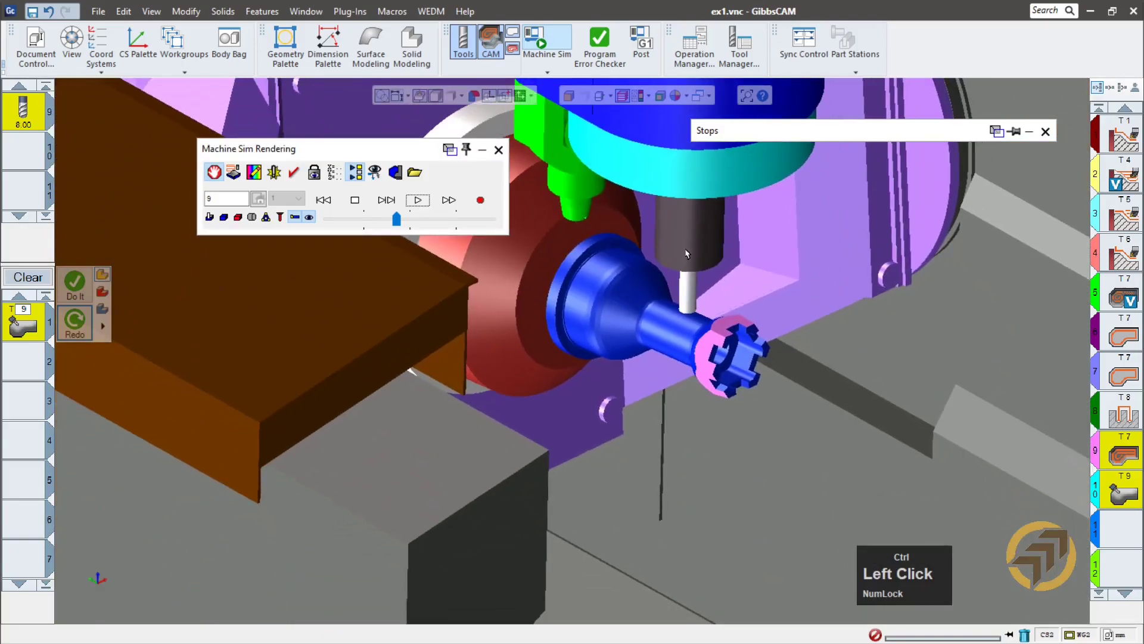
scroll(715, 280, "down", 5)
left_click_drag(718, 372, 683, 249, "ctrl")
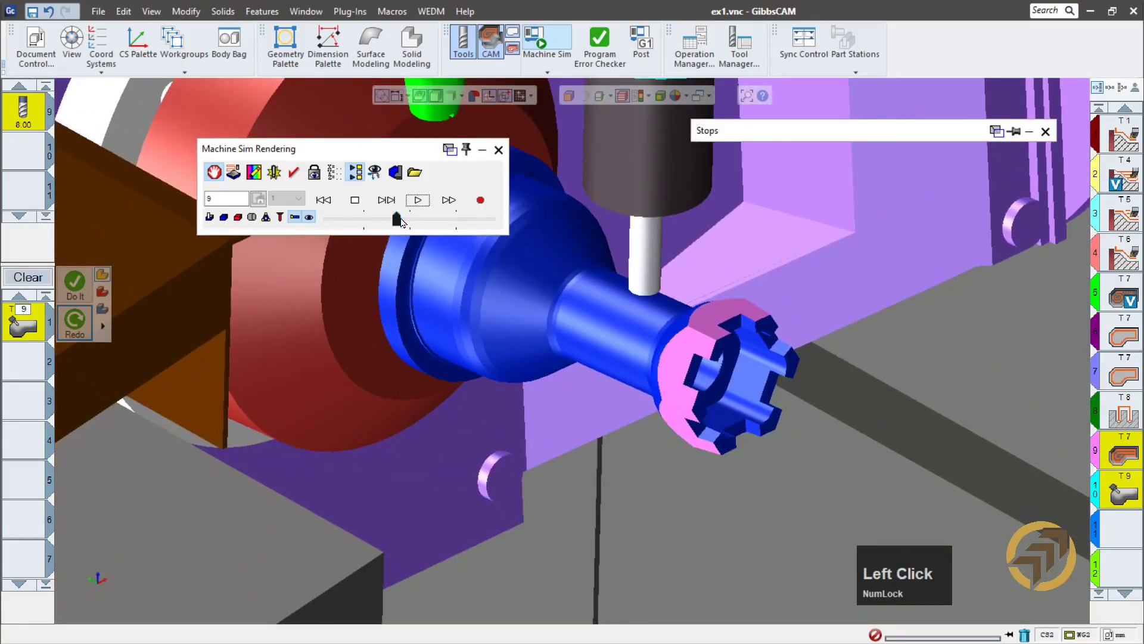
- Slow the simulation down during operation 10 and examine the ball end mill's contact with the crown up close
left_click(363, 220)
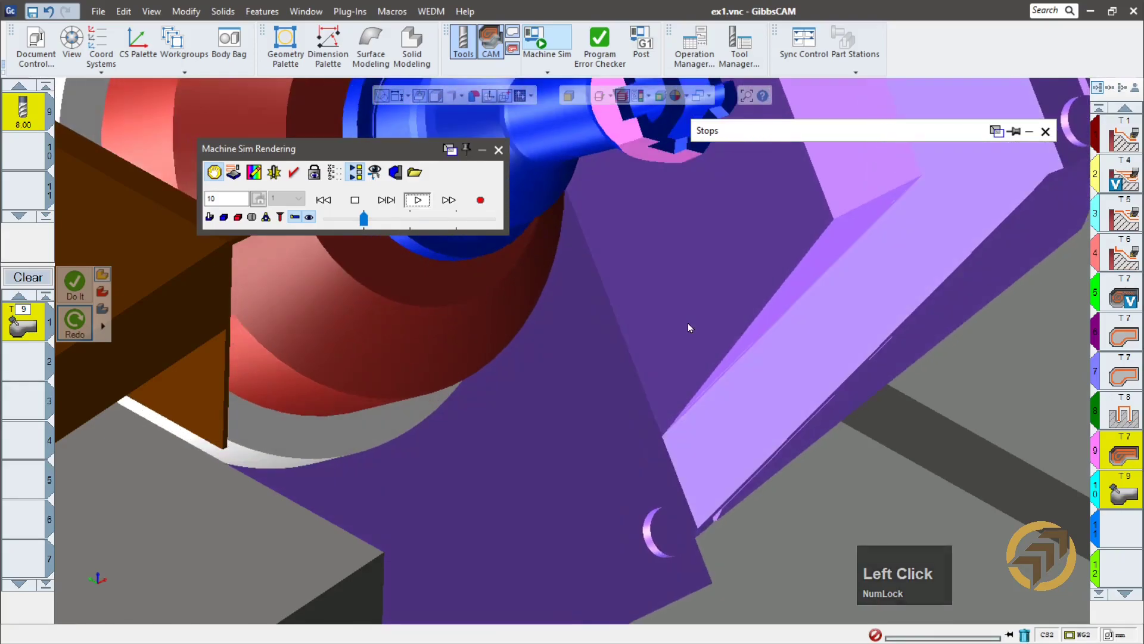
scroll(686, 325, "up", 3)
scroll(637, 187, "down", 3)
left_click_drag(611, 148, 733, 517, "ctrl")
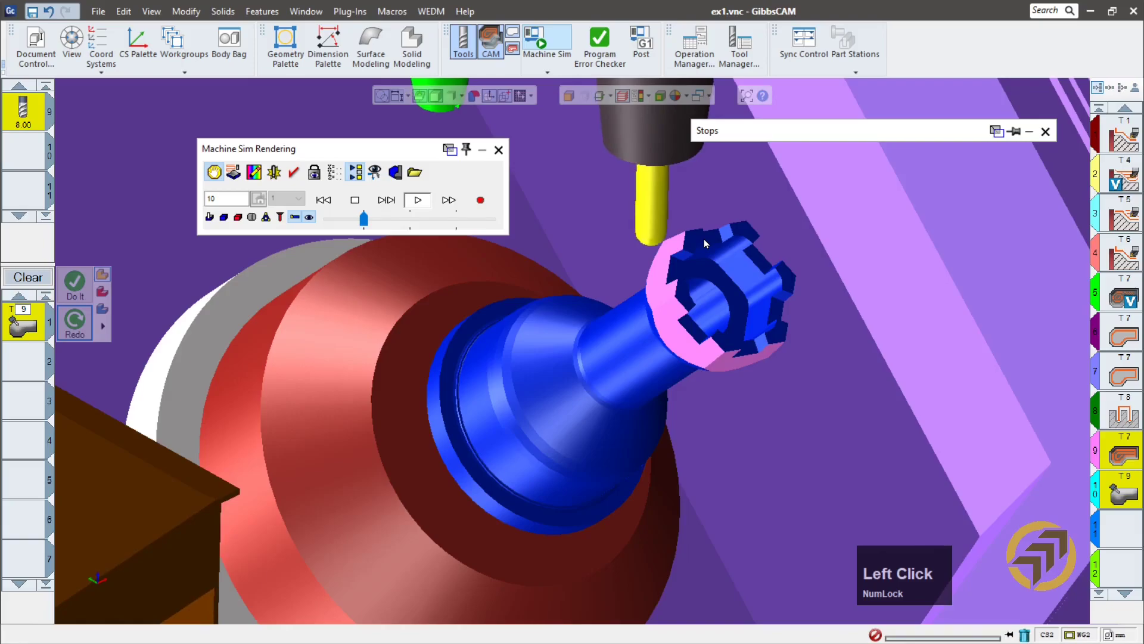
scroll(693, 224, "down", 2)
left_click_drag(694, 224, 726, 375, "ctrl")
middle_click_drag(731, 333, 668, 405)
left_click_drag(668, 405, 753, 273, "ctrl")
scroll(678, 299, "down", 2)
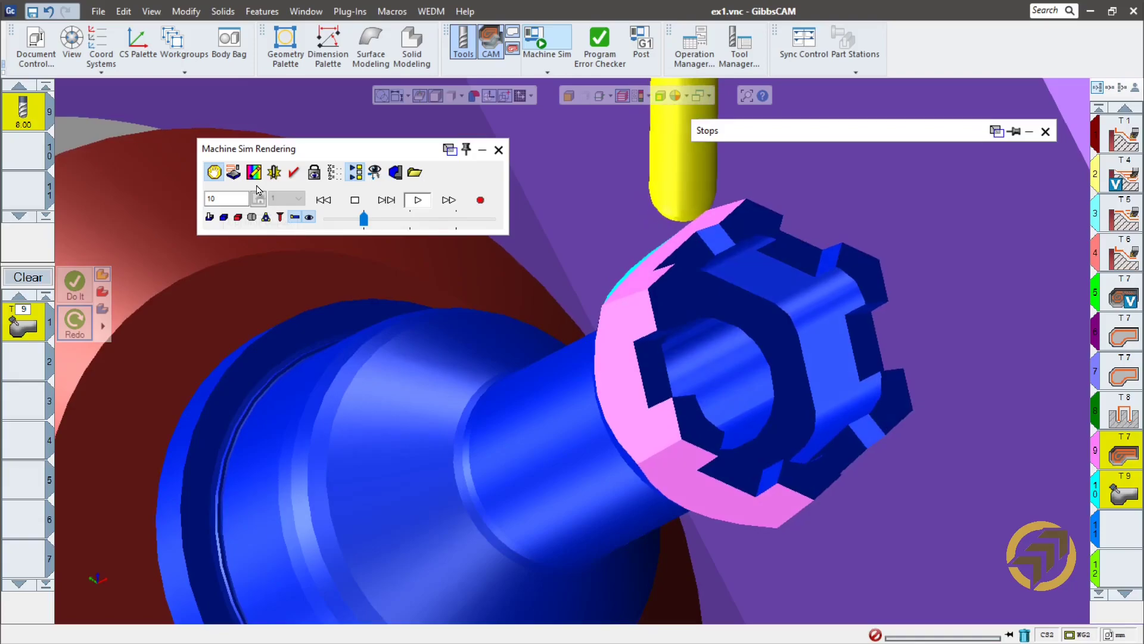
- Show the machine axis positions during the cut, check how the A, C, X, Y and Z values change, and close the read-out
left_click(334, 173)
left_click_drag(782, 364, 249, 332)
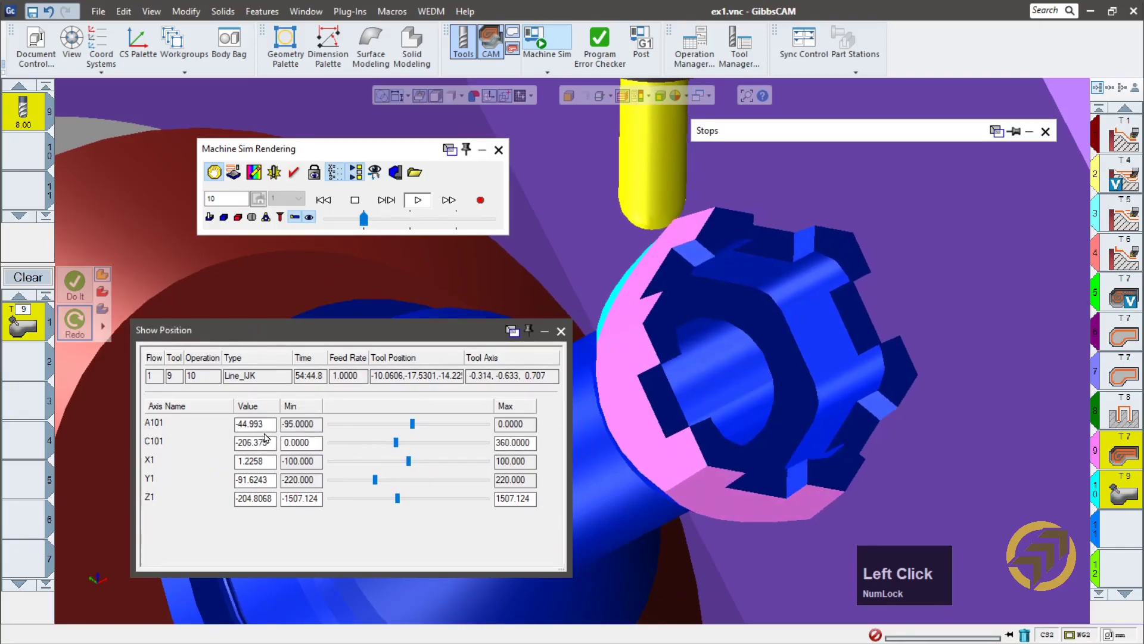
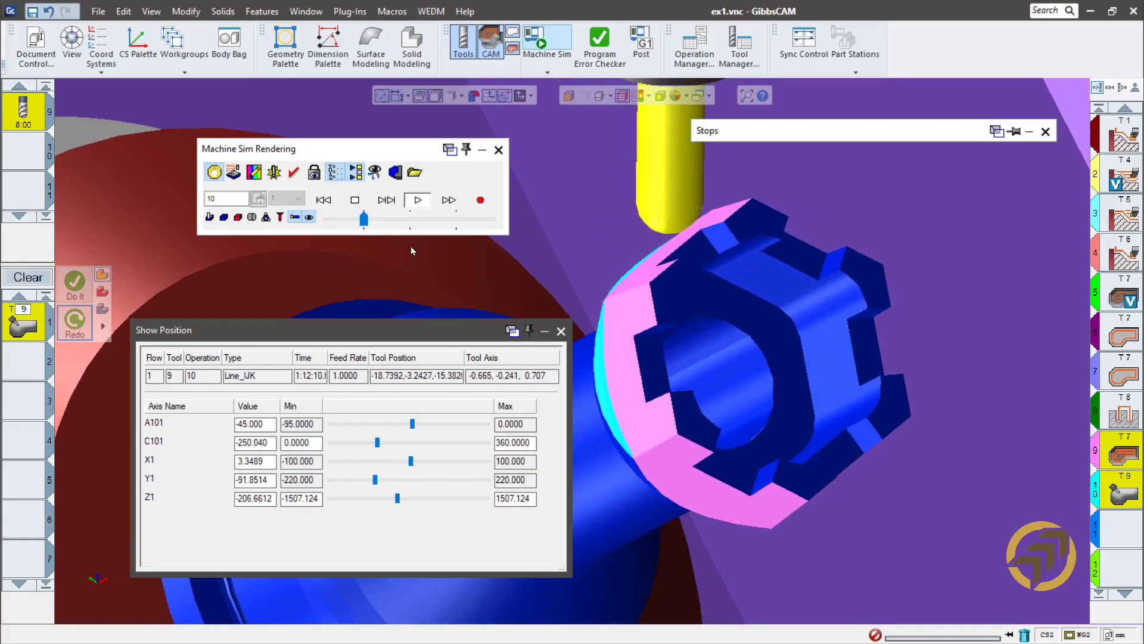
left_click(561, 332)
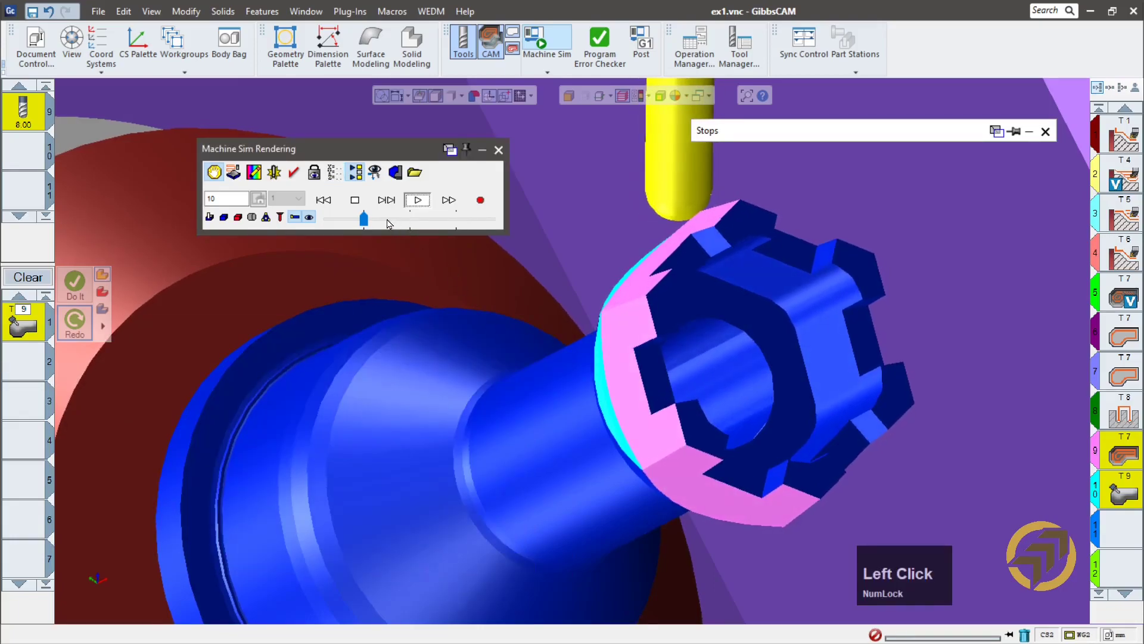
- Speed the simulation up to follow the cut around the crown, stop it and close Machine Sim
left_click_drag(368, 220, 428, 234)
left_click_drag(426, 234, 416, 223)
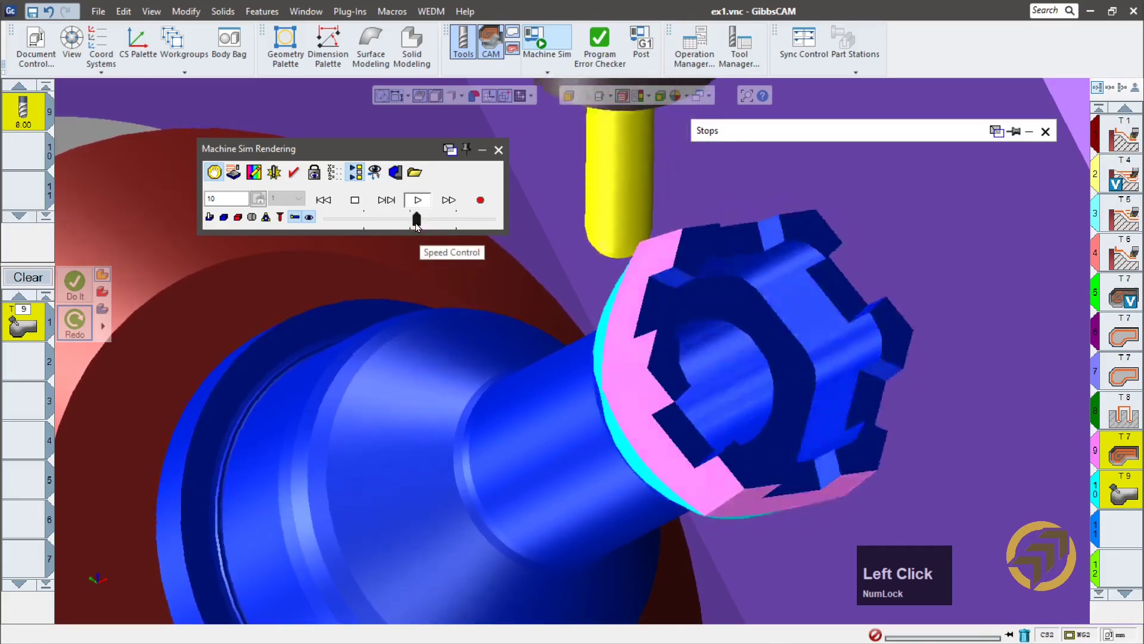
left_click(355, 200)
left_click(500, 150)
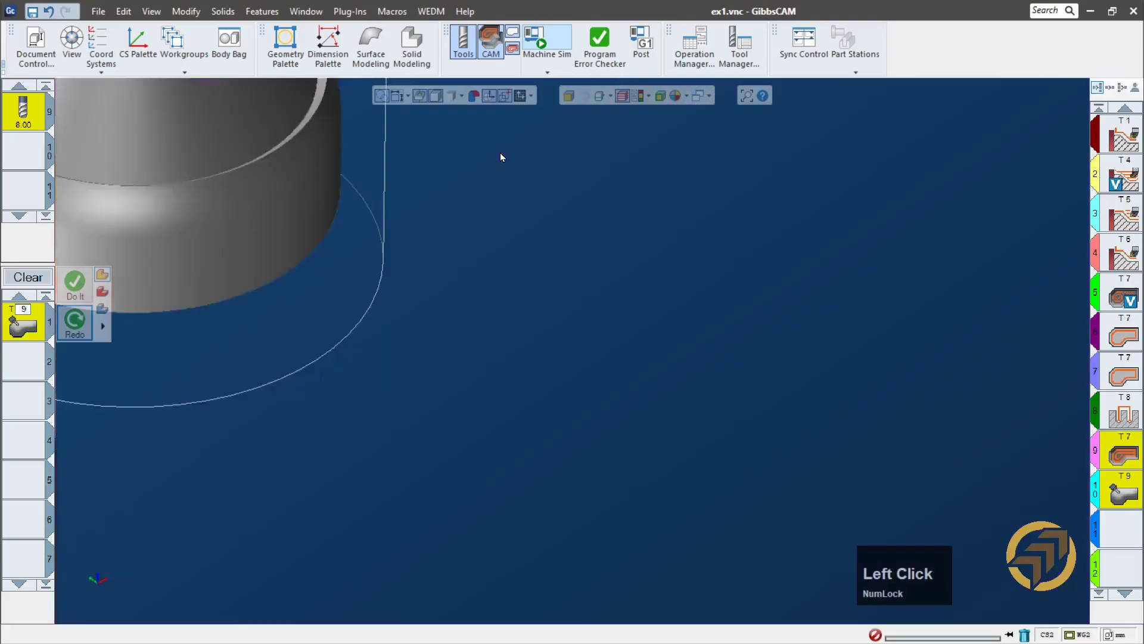
- Post-process only operation 10 to ex1.NCF and examine the X, Y, Z and C moves in the generated G-code
left_click(1127, 496)
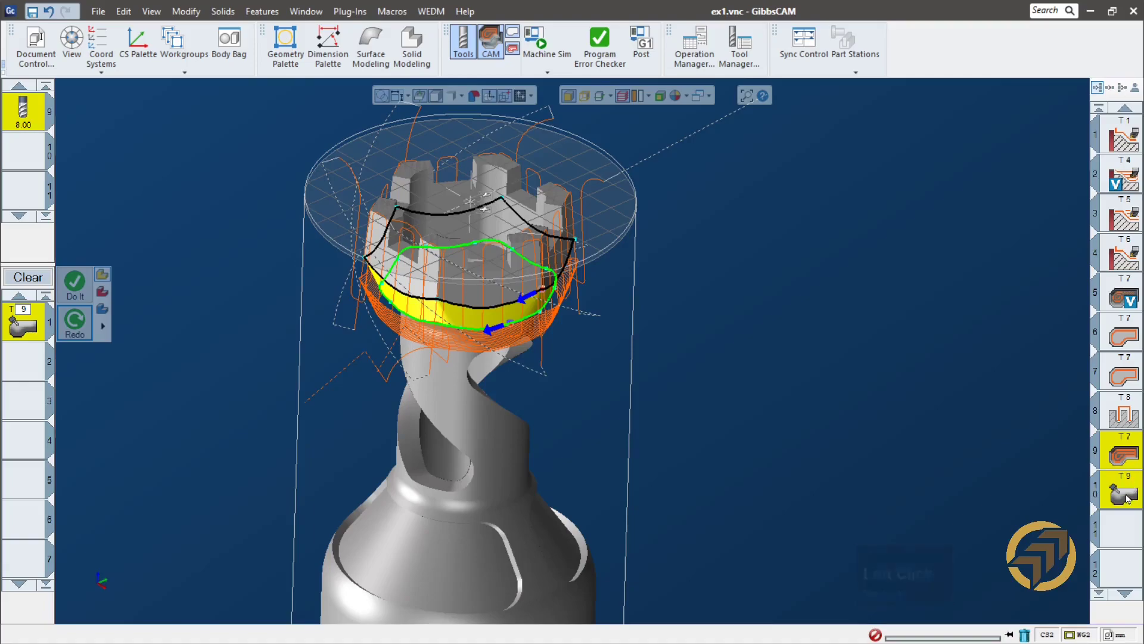
left_click(640, 42)
left_click(649, 412)
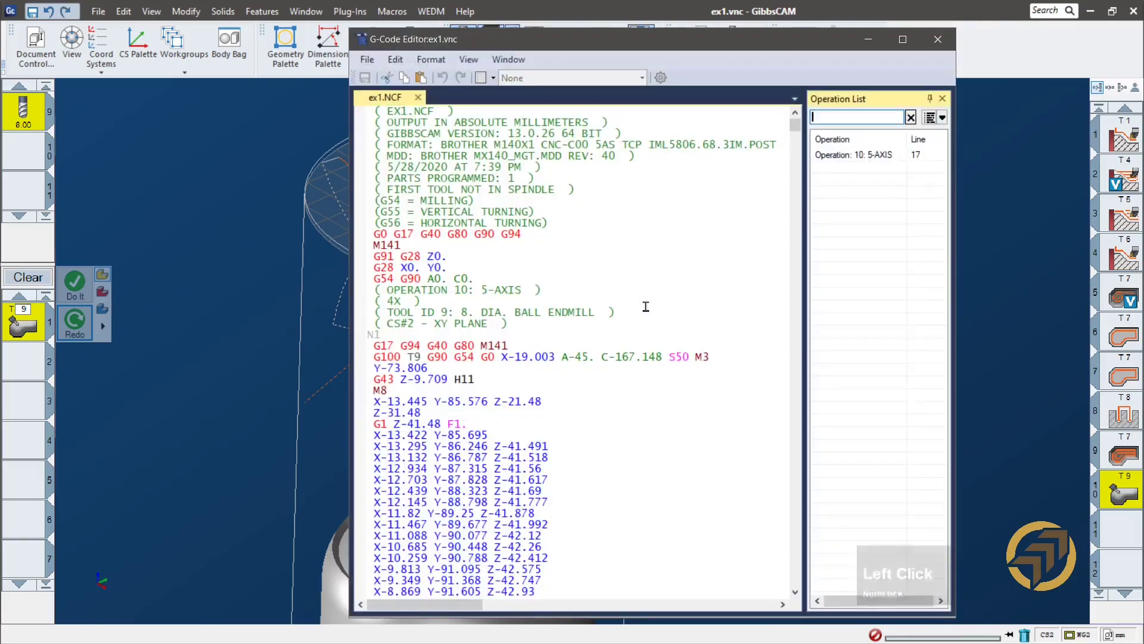
scroll(638, 301, "down", 20)
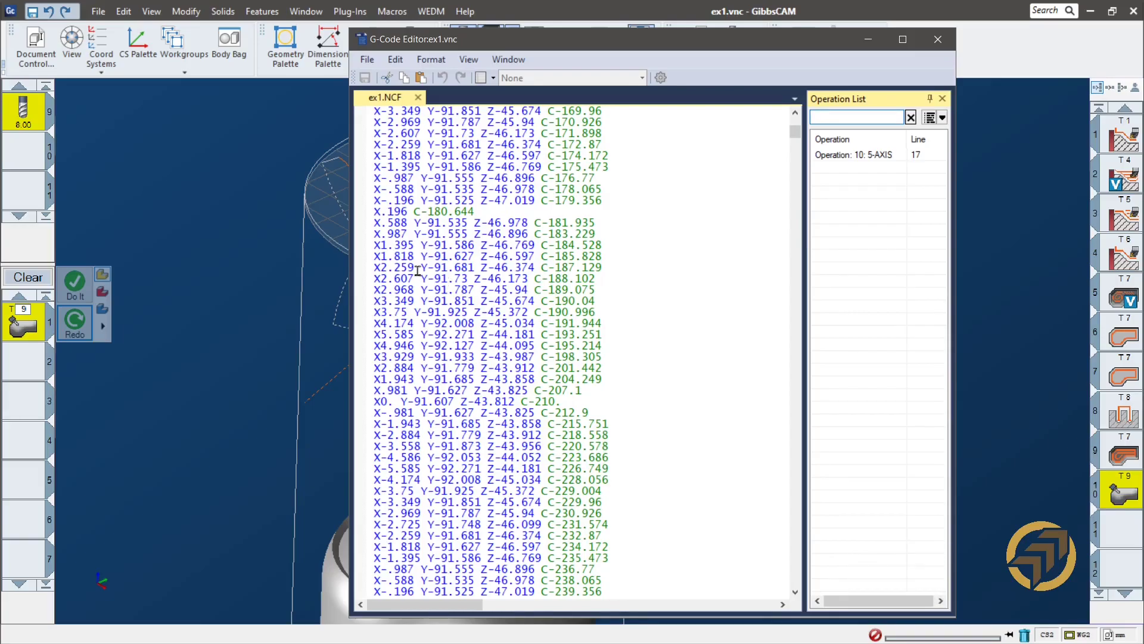
scroll(654, 391, "down", 12)
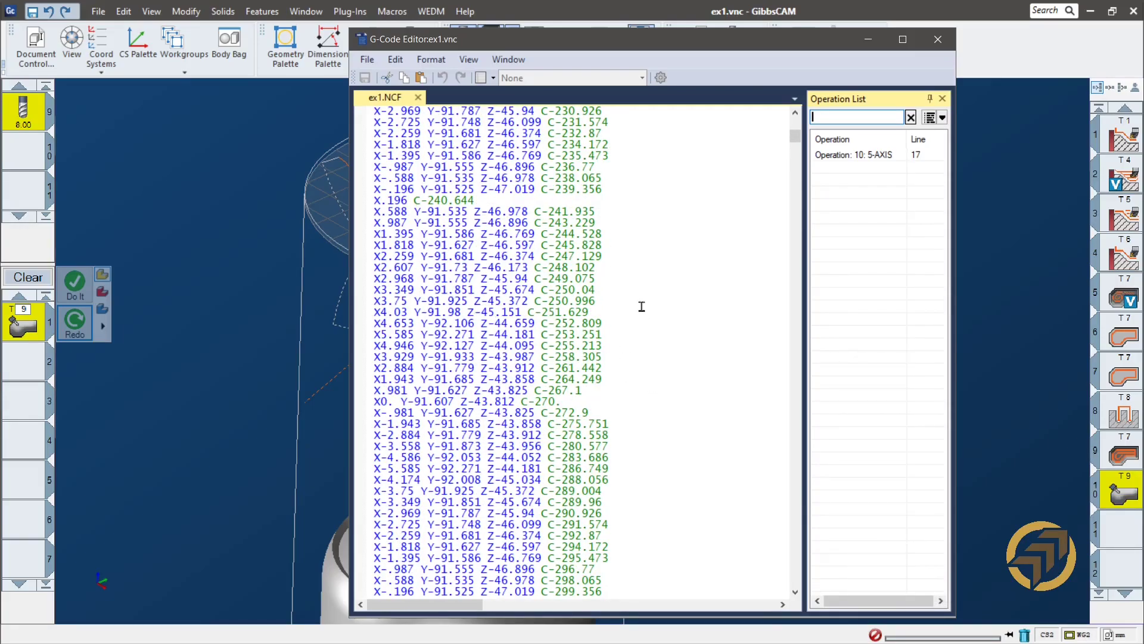
- Finish examining the ex1.NCF moves and close the G-code editor and the Post Processor window
left_click_drag(603, 302, 337, 290)
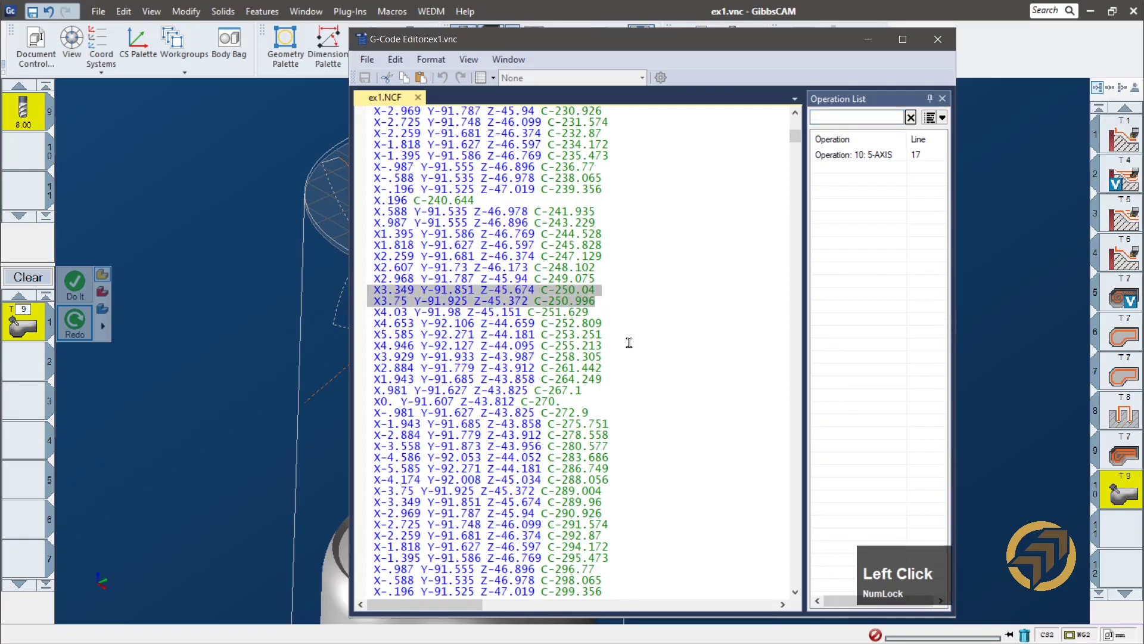
left_click(938, 39)
middle_click_drag(835, 301, 809, 292)
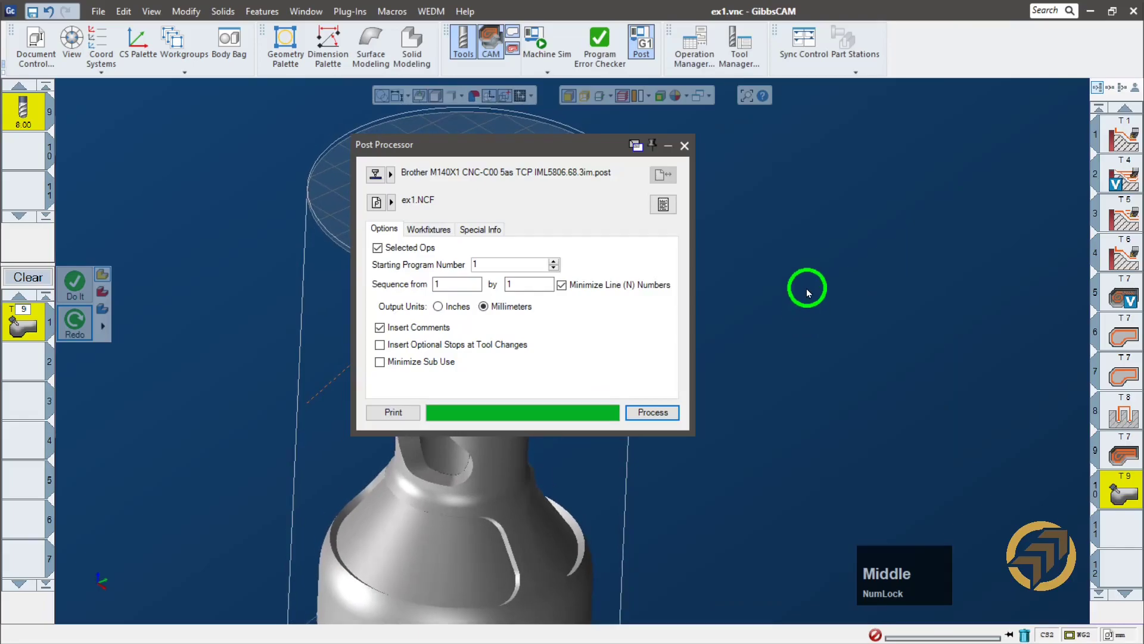
scroll(807, 287, "down", 2)
left_click(808, 286)
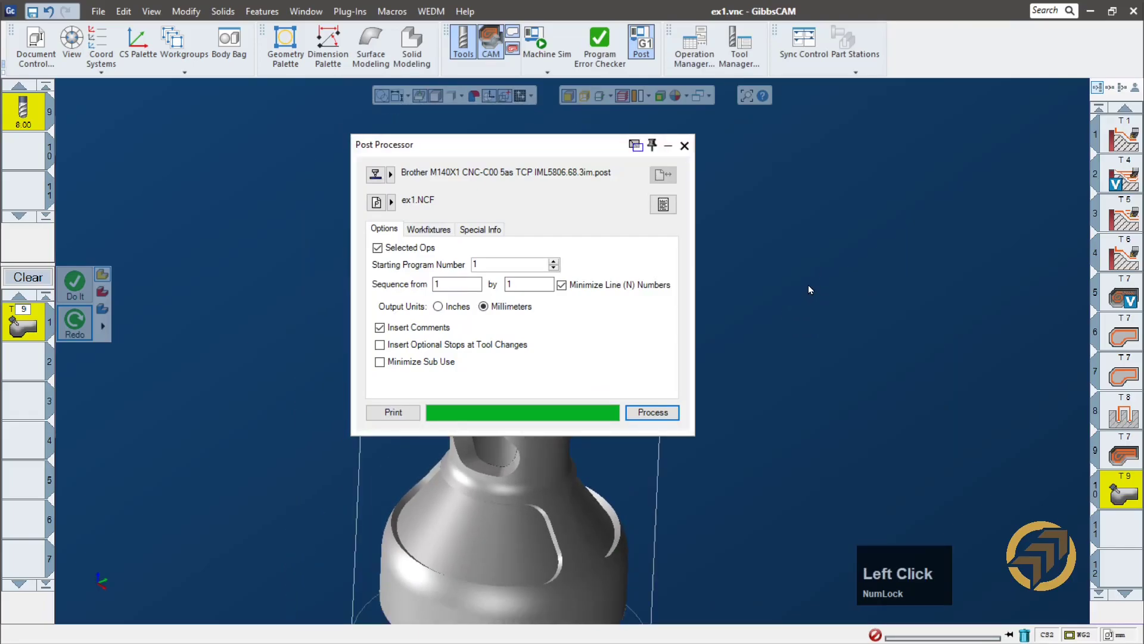
left_click(685, 146)
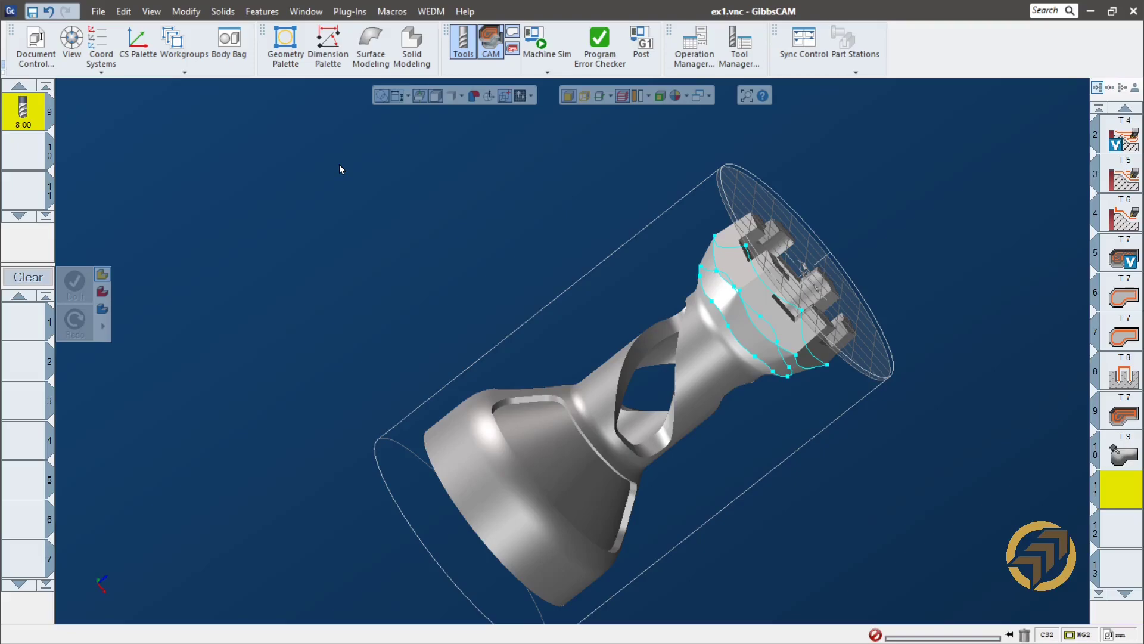
- Make the YZ plane coordinate system active for the chess piece
middle_click_drag(521, 377, 737, 404)
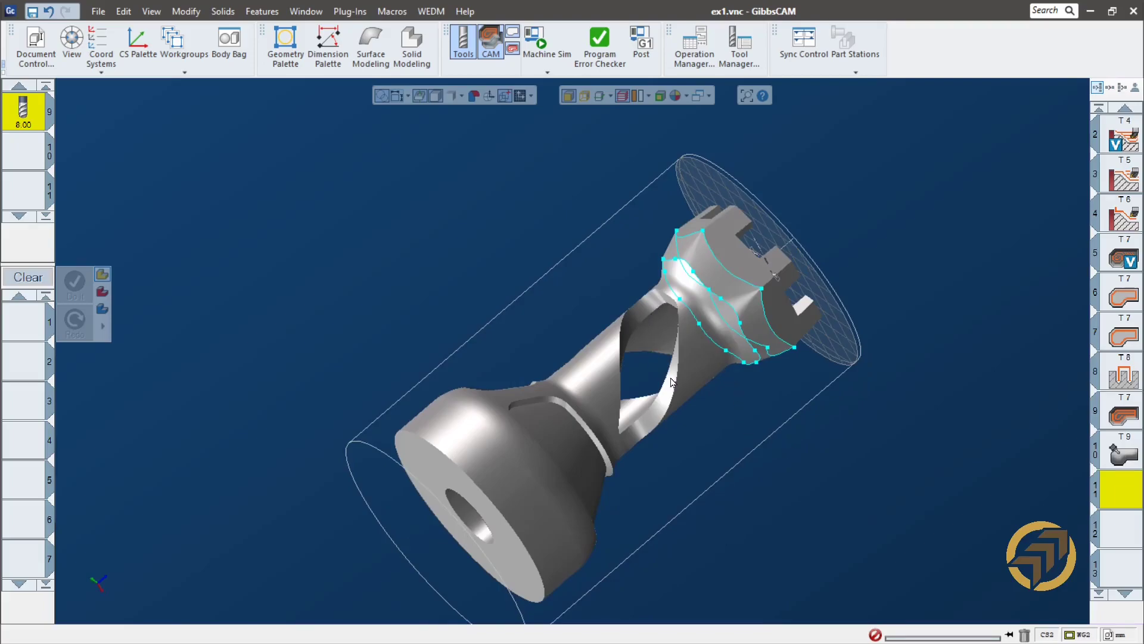
middle_click_drag(669, 376, 532, 320)
middle_click_drag(650, 340, 900, 496)
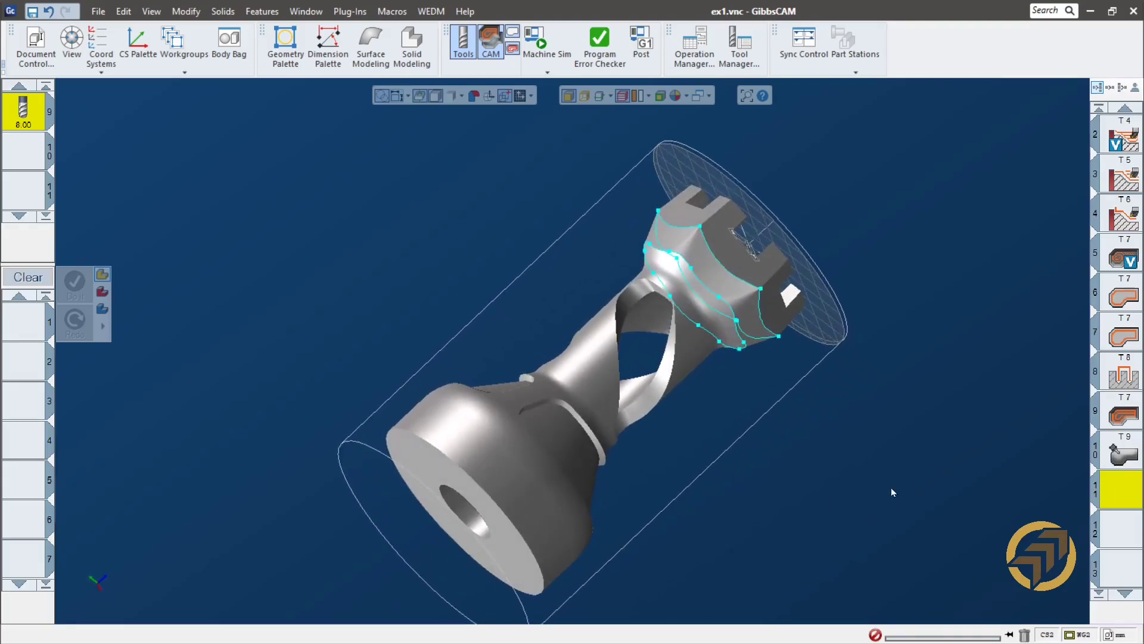
middle_click_drag(667, 377, 505, 310)
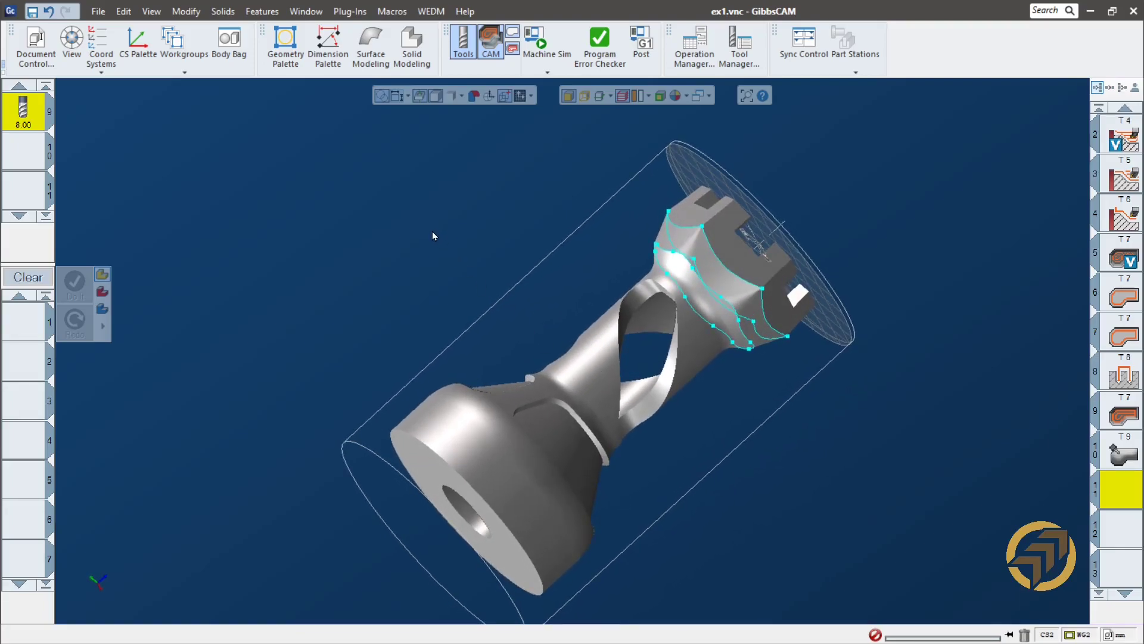
middle_click_drag(450, 187, 219, 188)
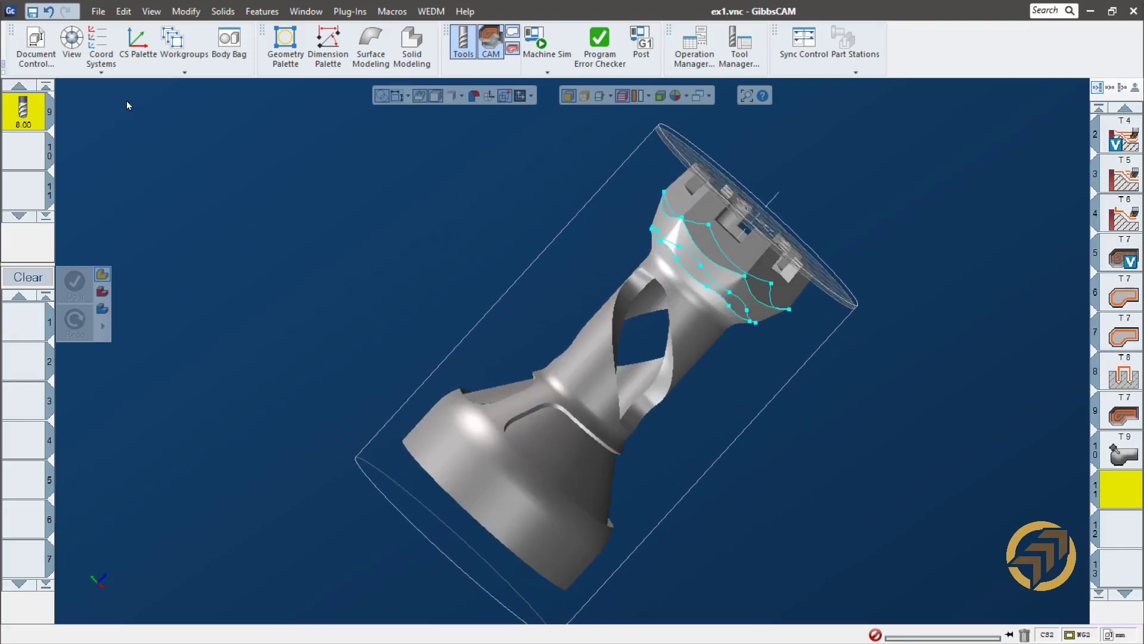
left_click(101, 68)
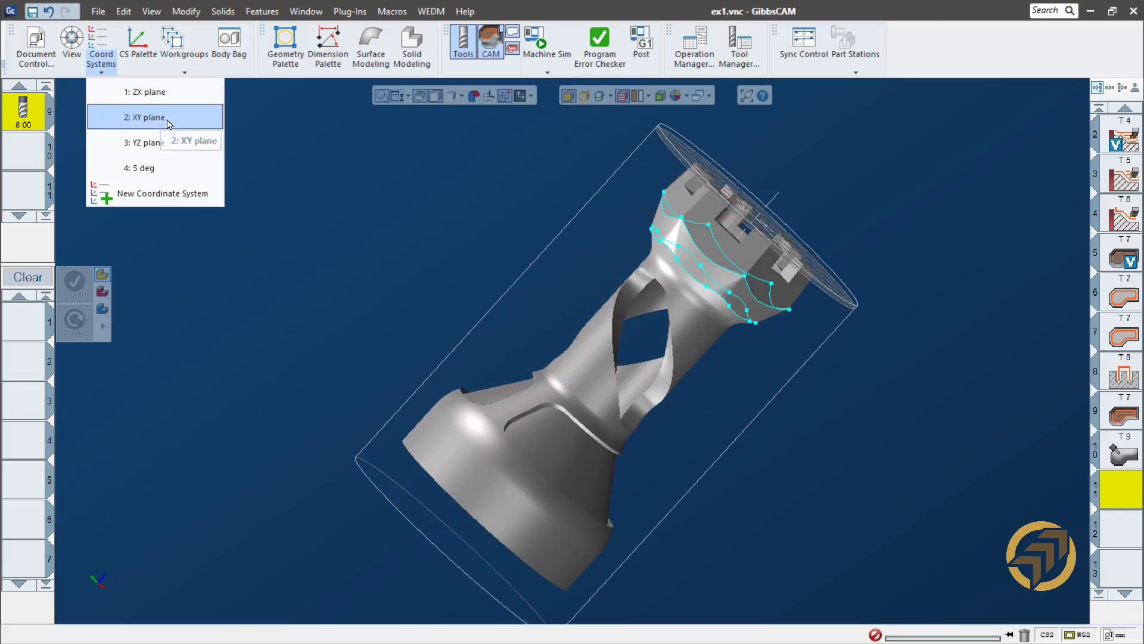
left_click(159, 149)
middle_click_drag(643, 287, 665, 422)
middle_click_drag(503, 413, 635, 529)
middle_click_drag(778, 335, 638, 197)
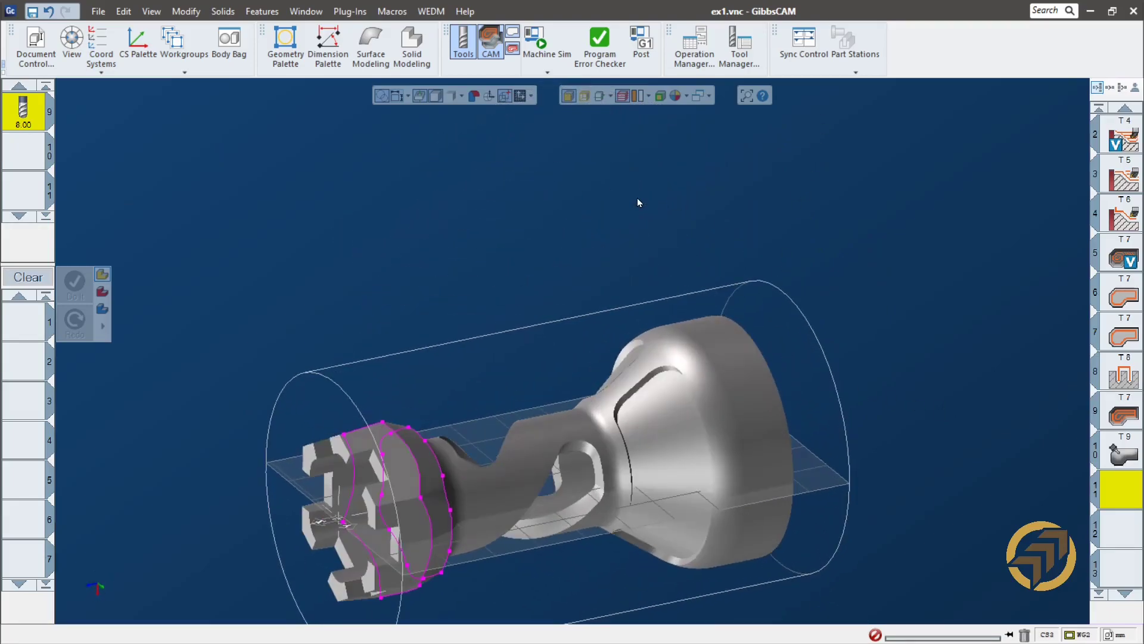
middle_click_drag(529, 326, 502, 202)
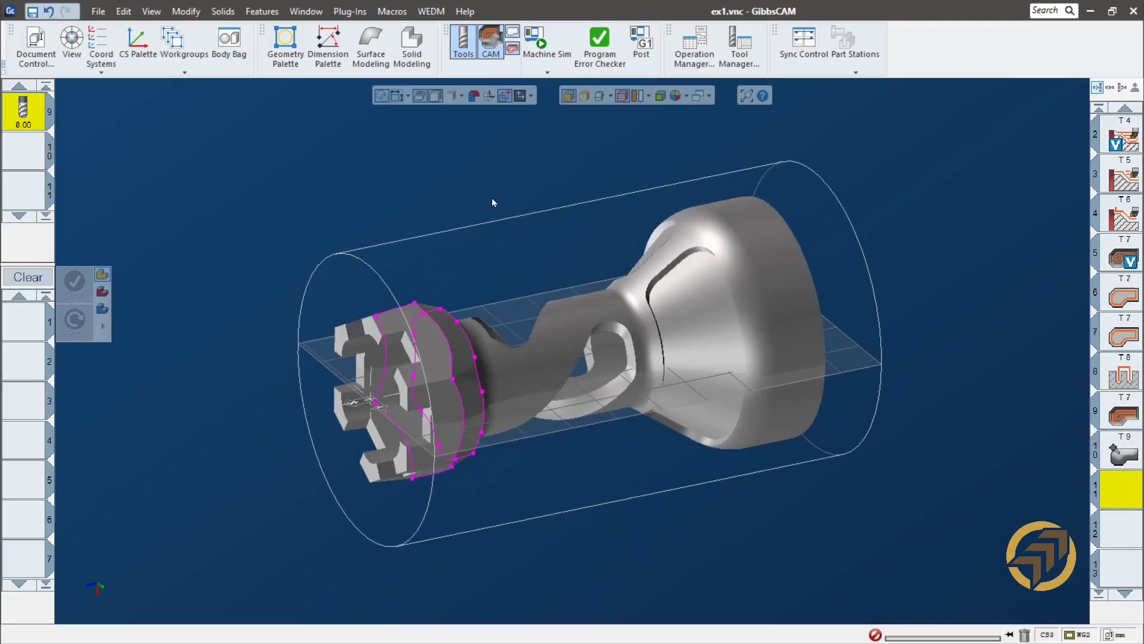
- Create a new workgroup and name it wrap
left_click(177, 50)
left_click(213, 216)
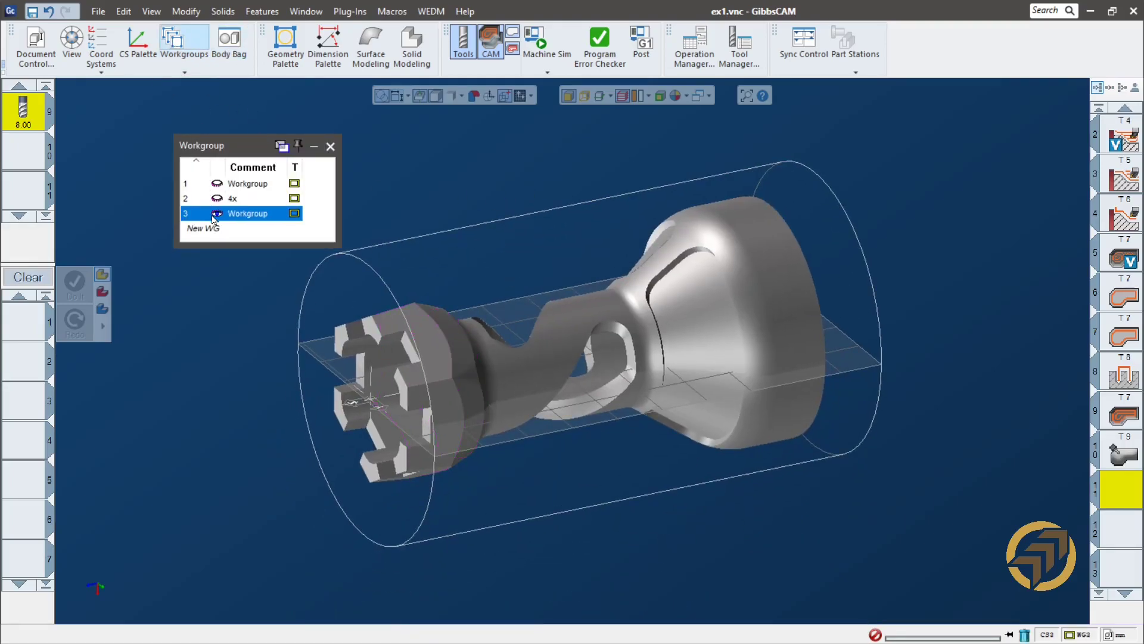
double_click(264, 215)
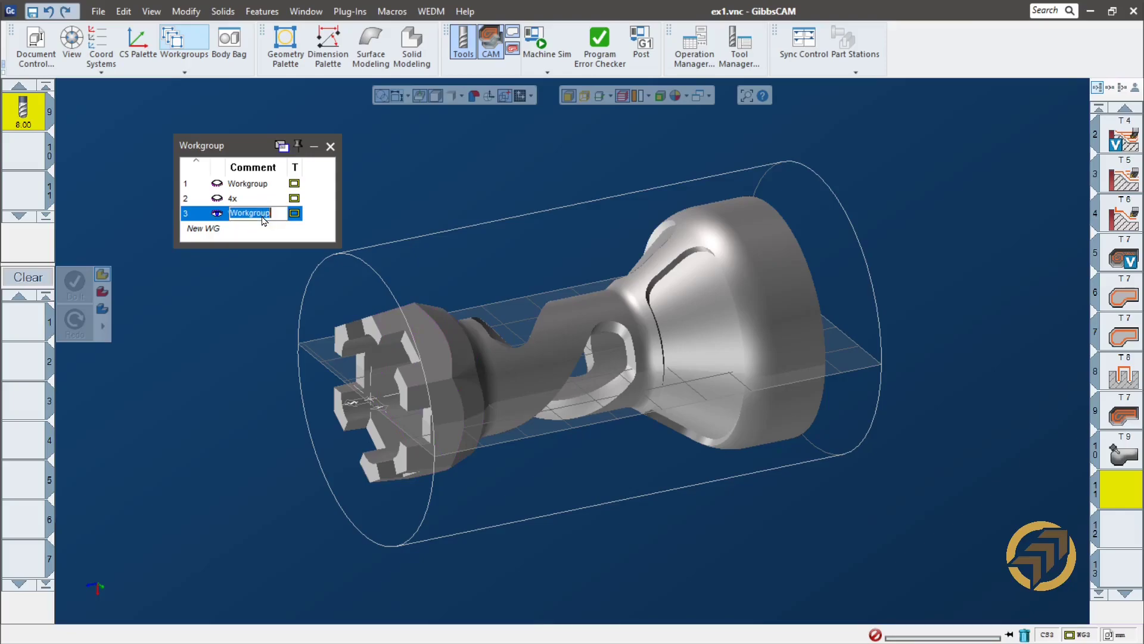
type("wrap")
key("Return")
- Display the solid's edges, extract the outer edge loops of the two twisted neck openings as geometry, and hide the edges again
middle_click_drag(609, 340, 578, 348)
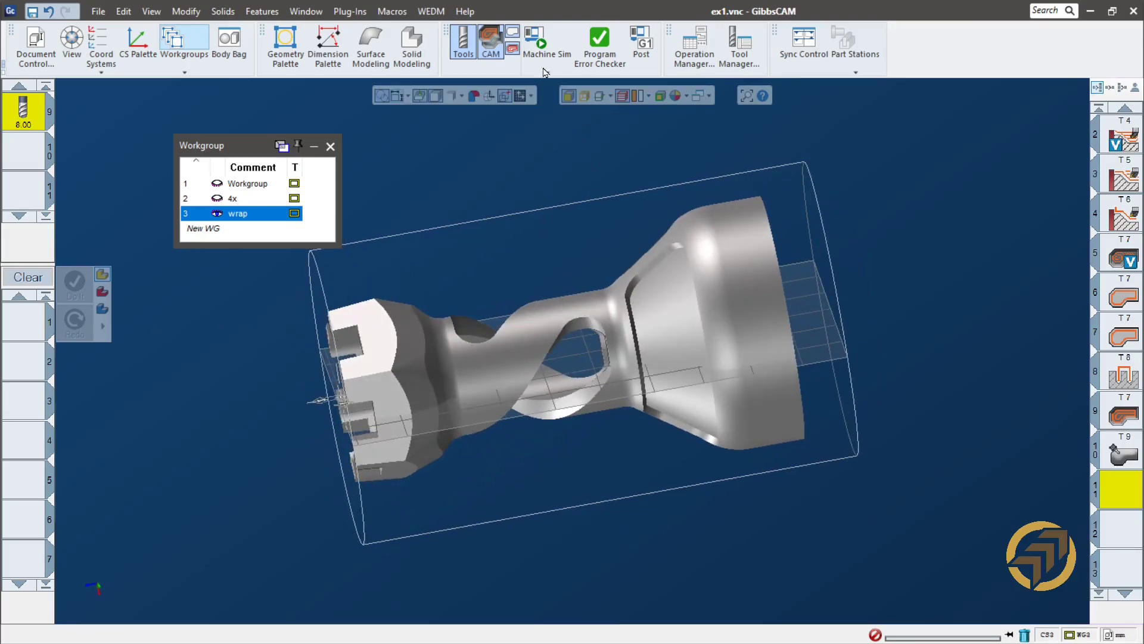
left_click(583, 99)
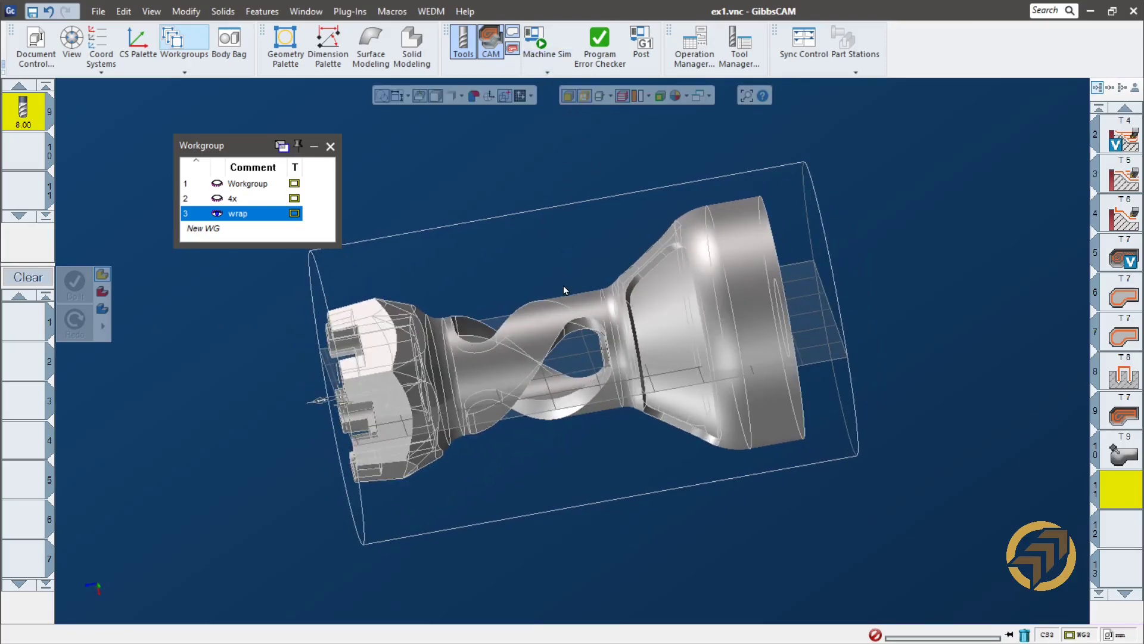
left_click(558, 341)
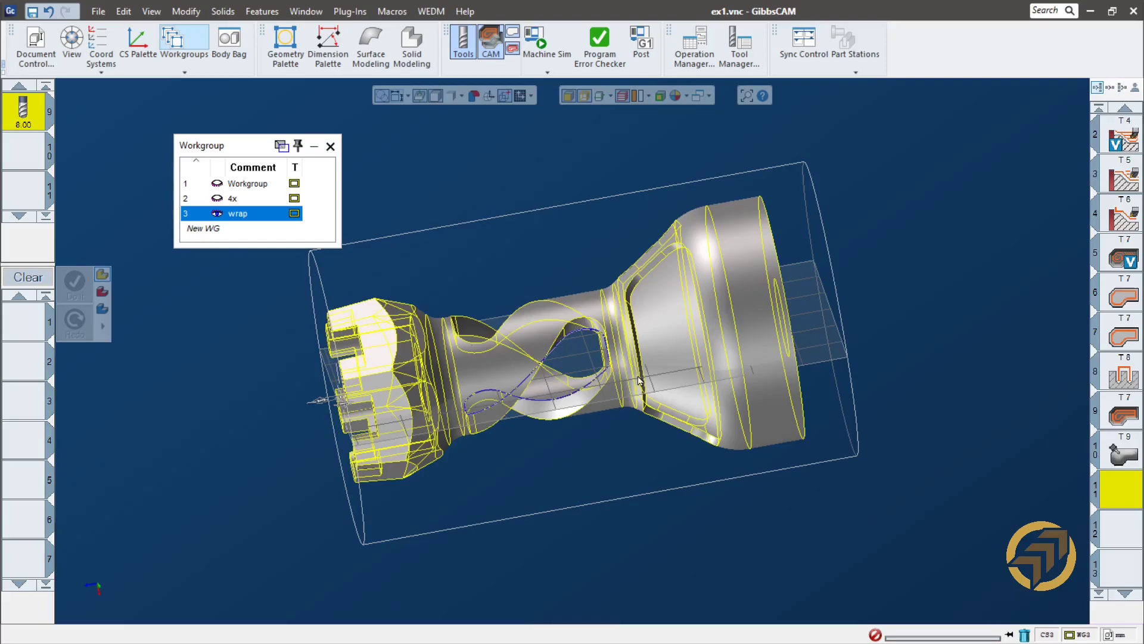
scroll(634, 463, "up", 5)
left_click(453, 197)
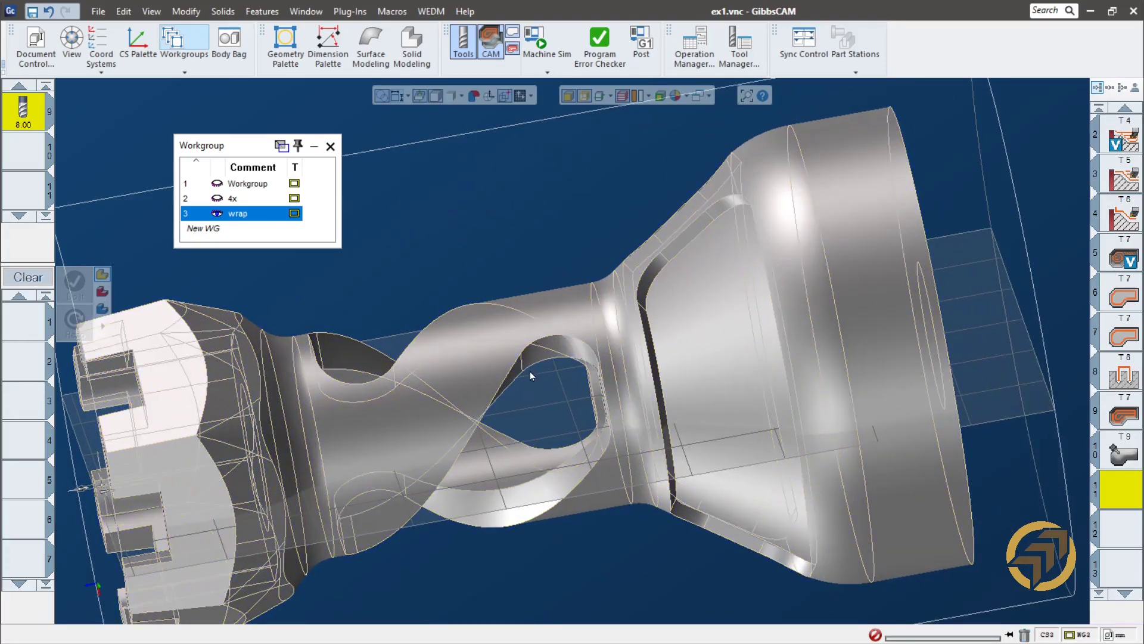
left_click(510, 374)
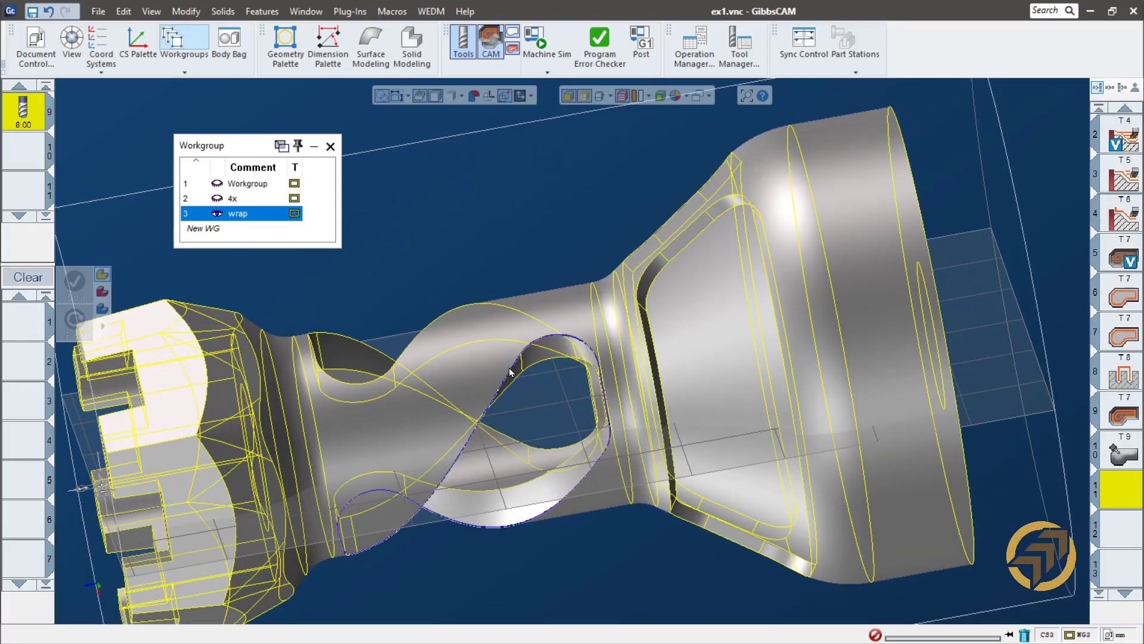
double_click(413, 344)
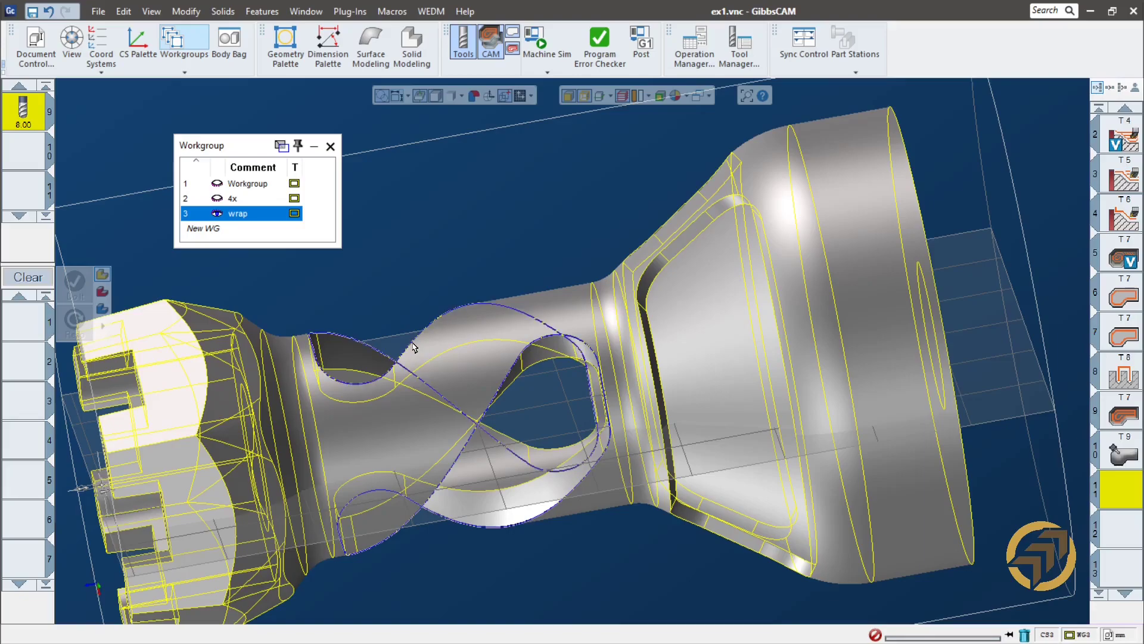
right_click(484, 301)
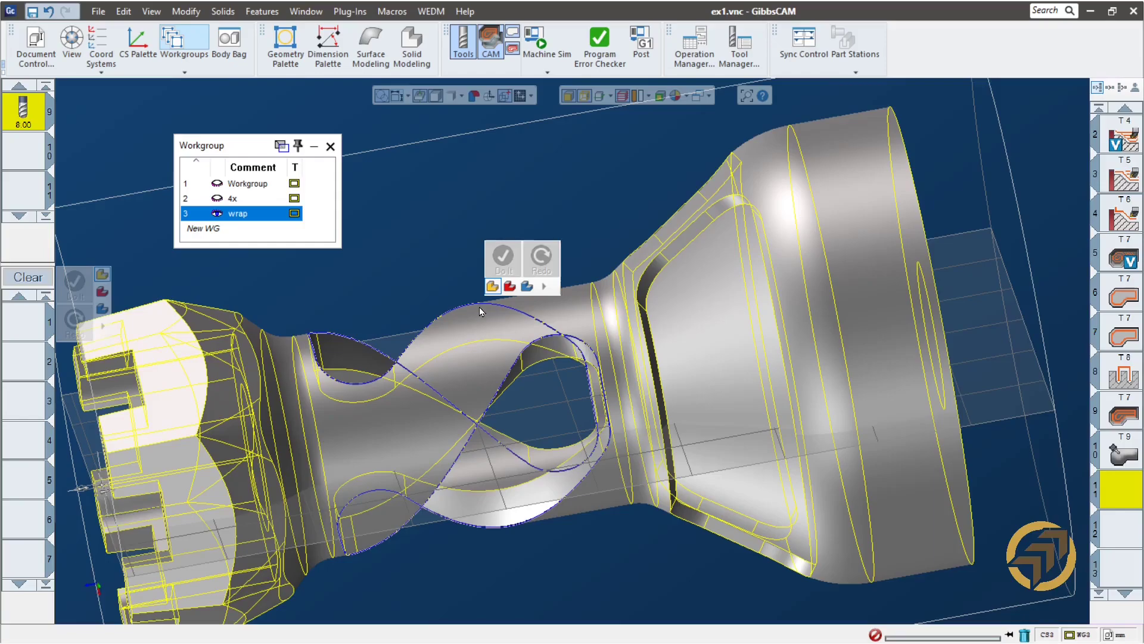
left_click(544, 286)
left_click(525, 312)
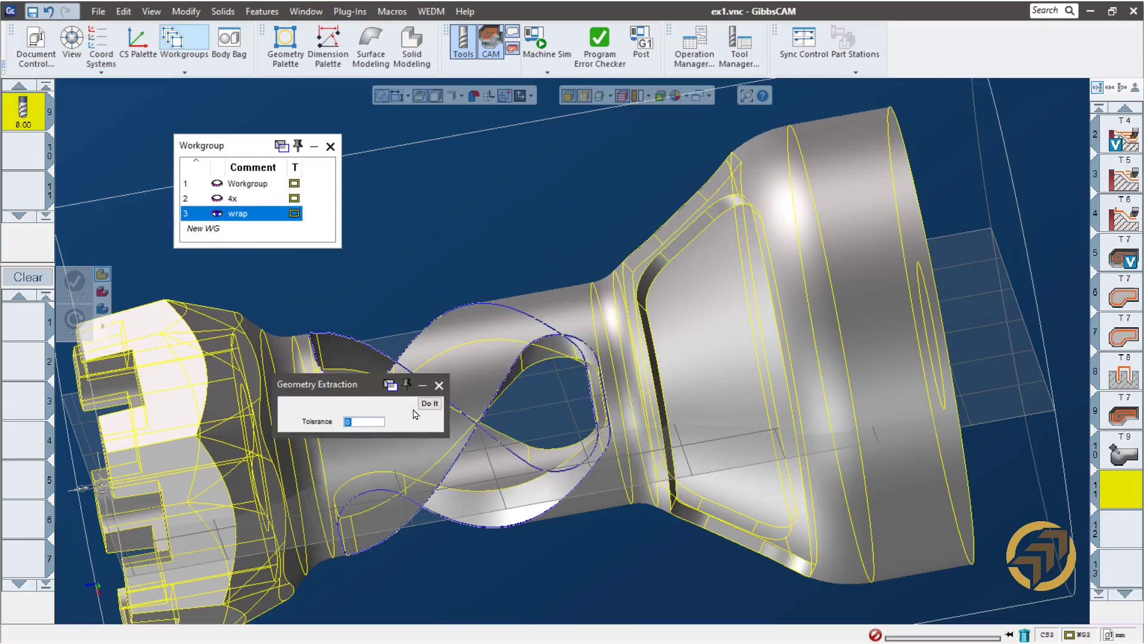
left_click(433, 403)
middle_click_drag(480, 262, 683, 313)
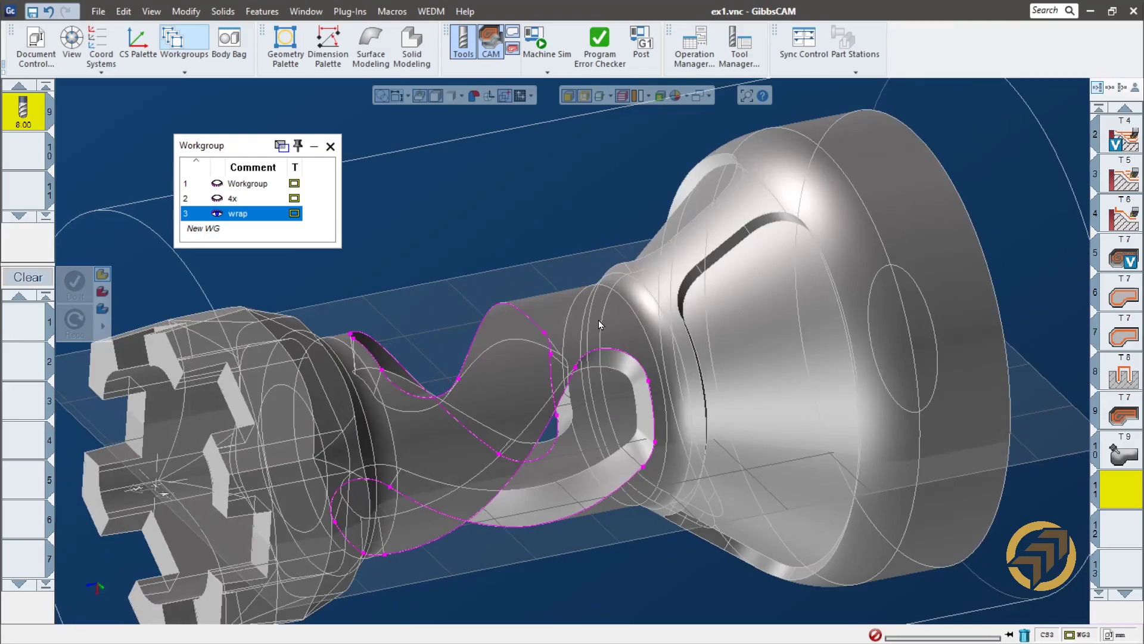
left_click(584, 96)
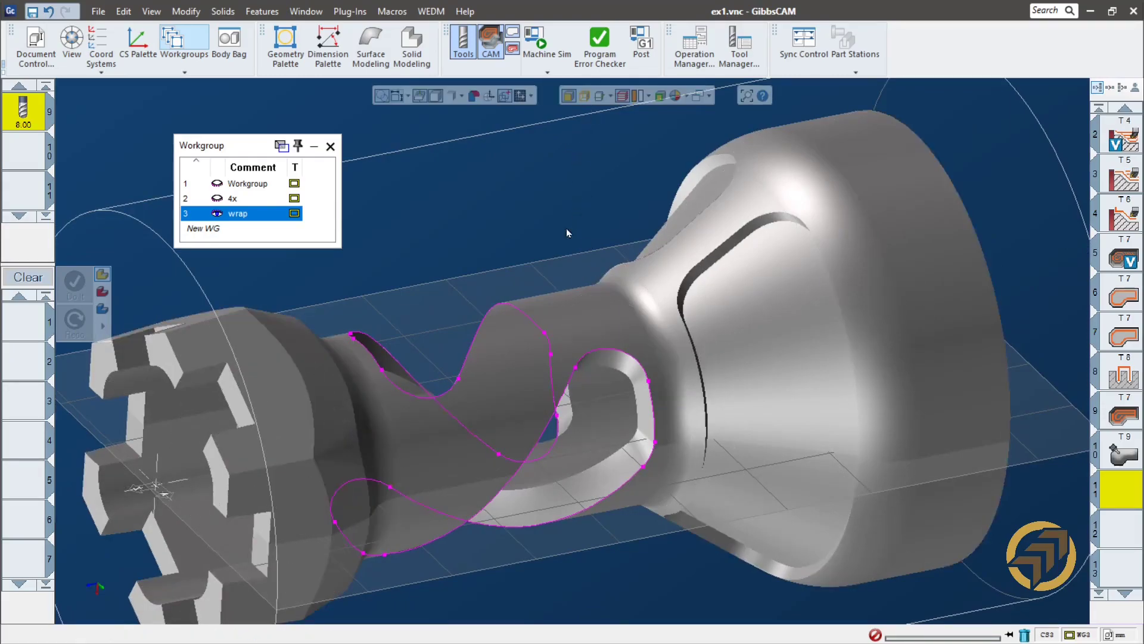
double_click(618, 323)
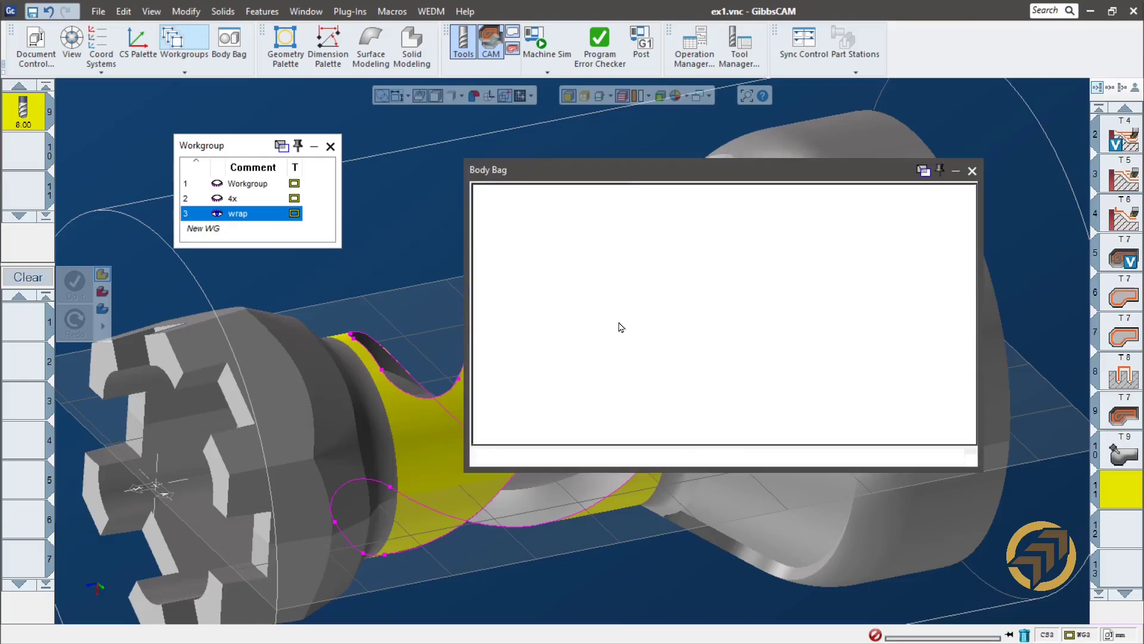
double_click(614, 292)
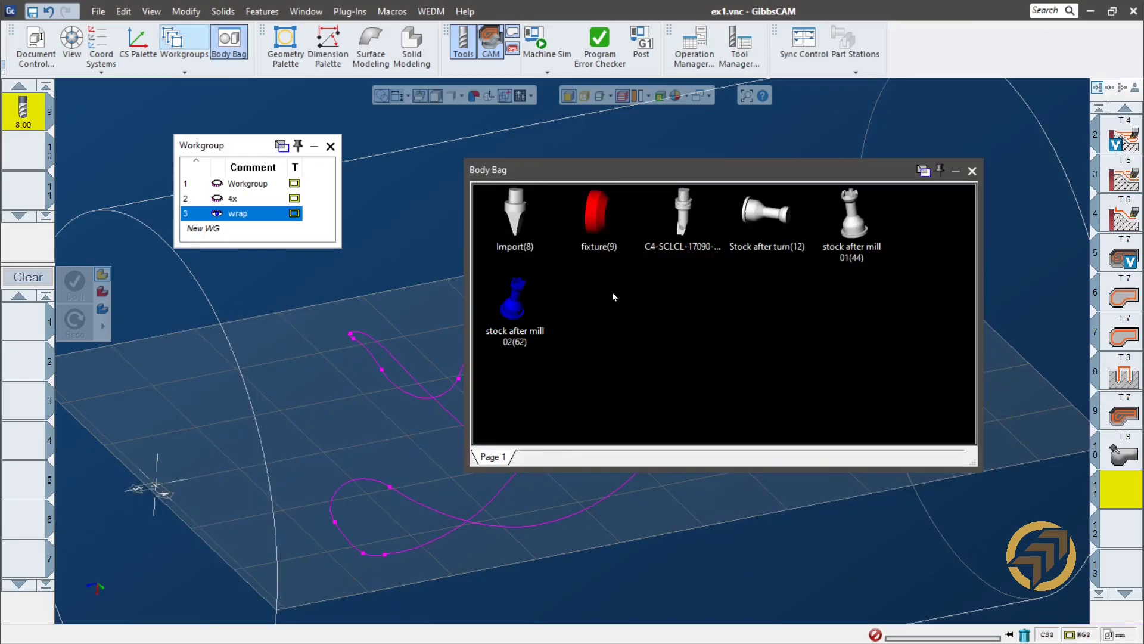
left_click(972, 170)
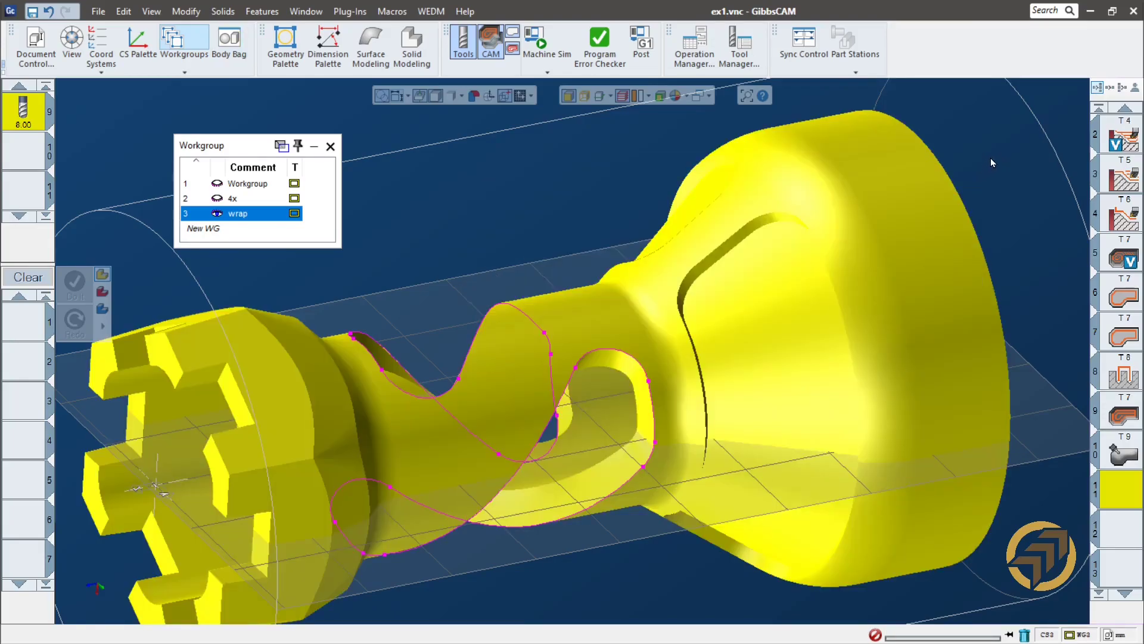
left_click(465, 233)
- Measure the radius of the chess piece's cylindrical neck surface with Show Position and close the read-out
left_click(350, 11)
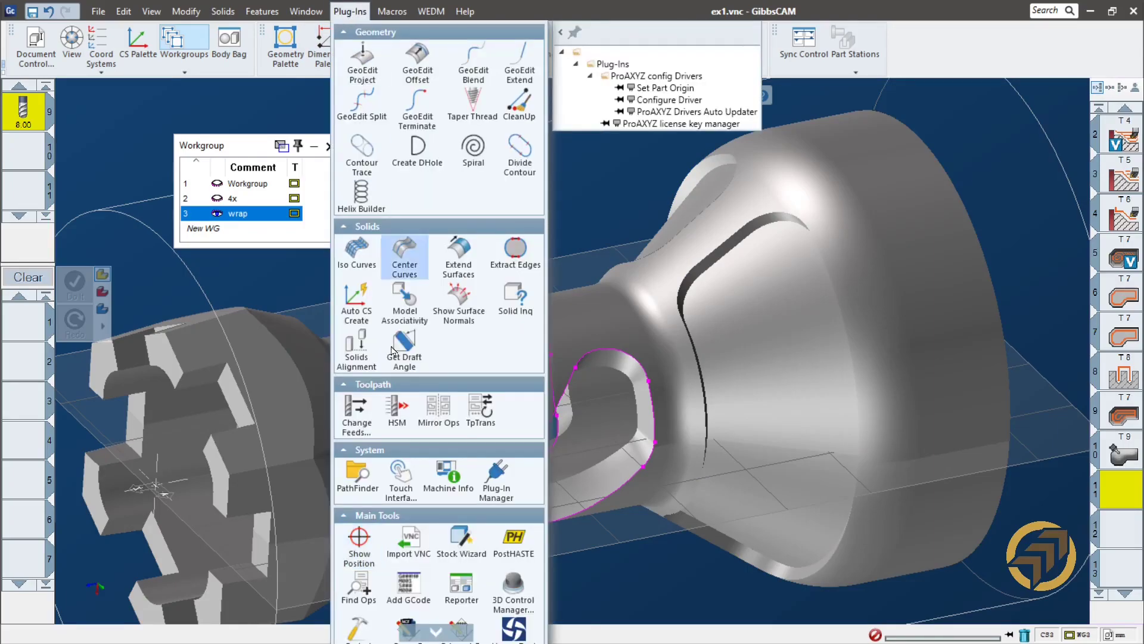
left_click(360, 549)
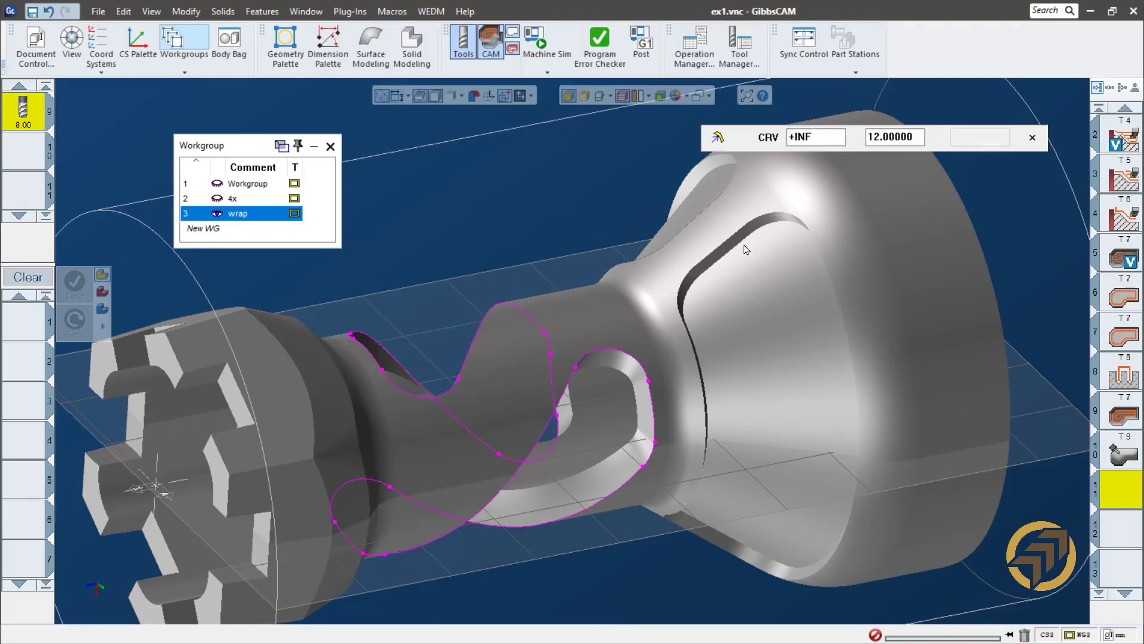
left_click(718, 141)
left_click(718, 141)
left_click(718, 142)
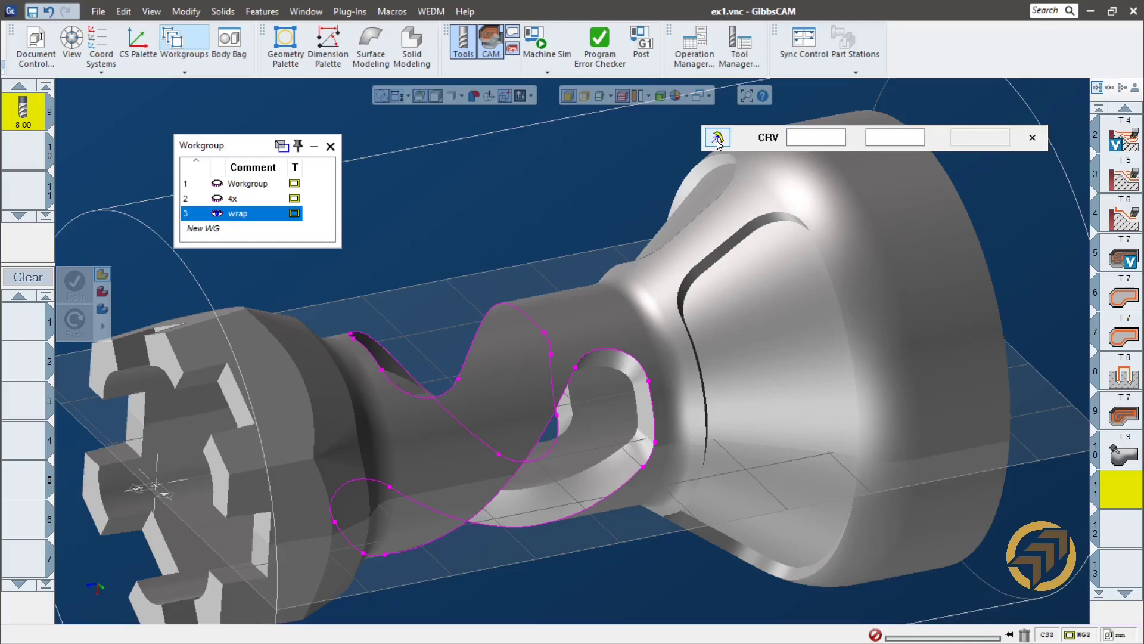
left_click(504, 364)
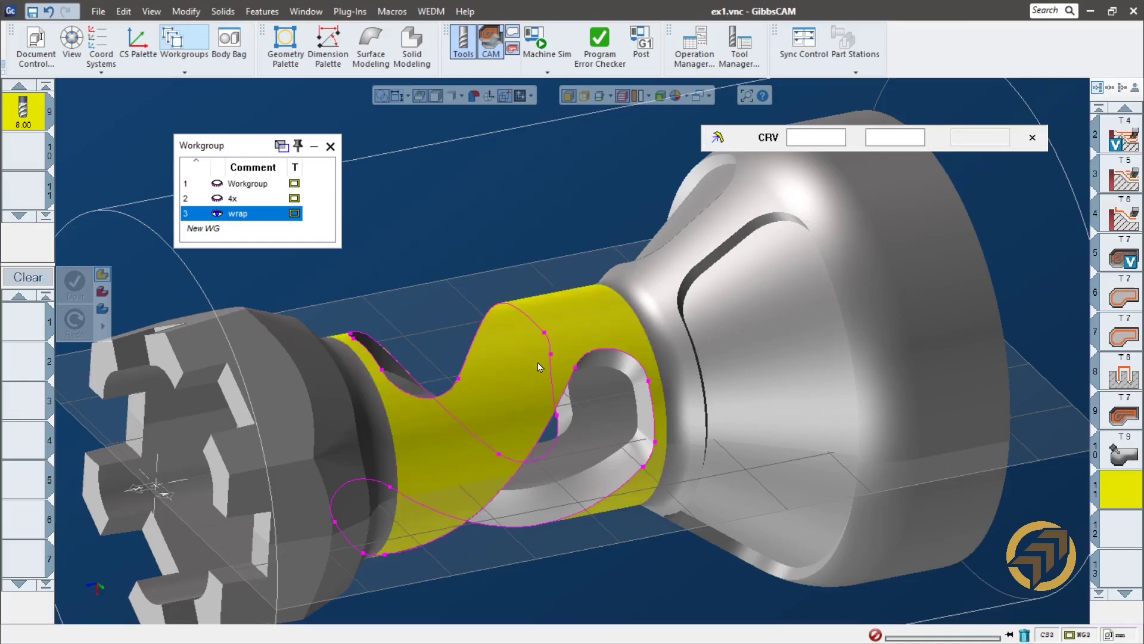
left_click(1033, 140)
left_click(450, 236)
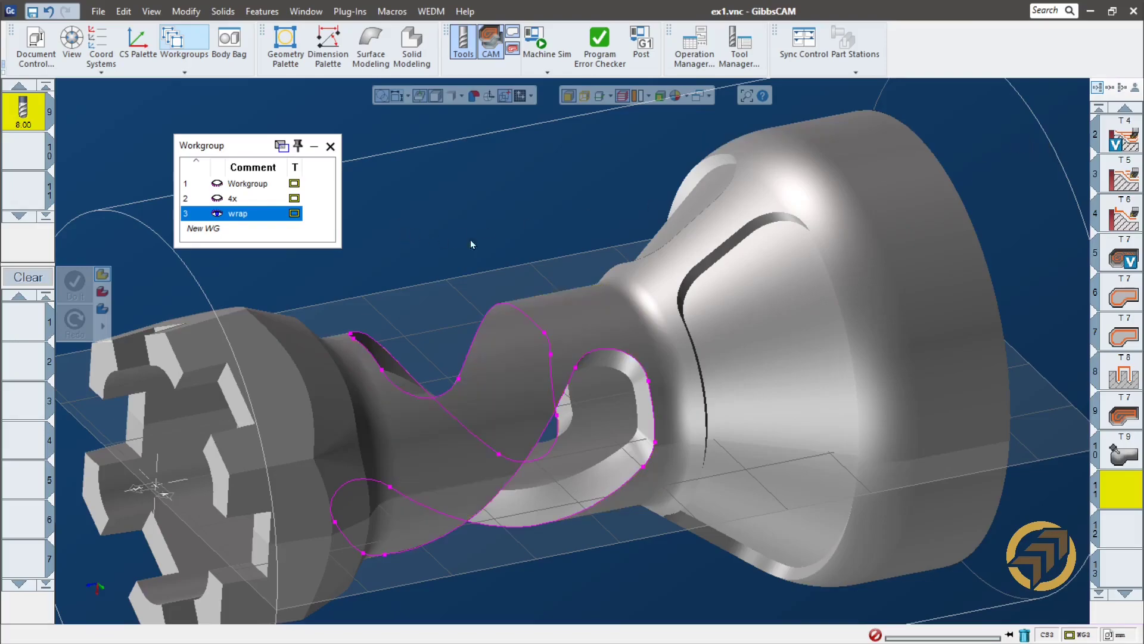
- Put the part body into the Body Bag and select all the extracted opening geometry in the wrap workgroup
left_click(604, 314)
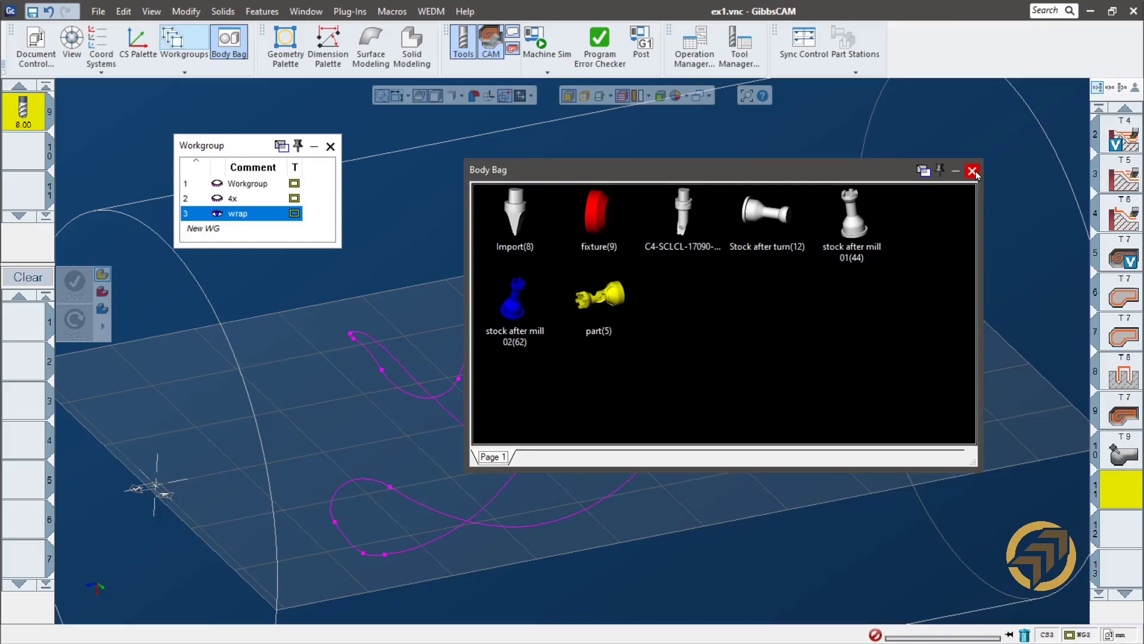
left_click(972, 171)
scroll(312, 516, "up", 5)
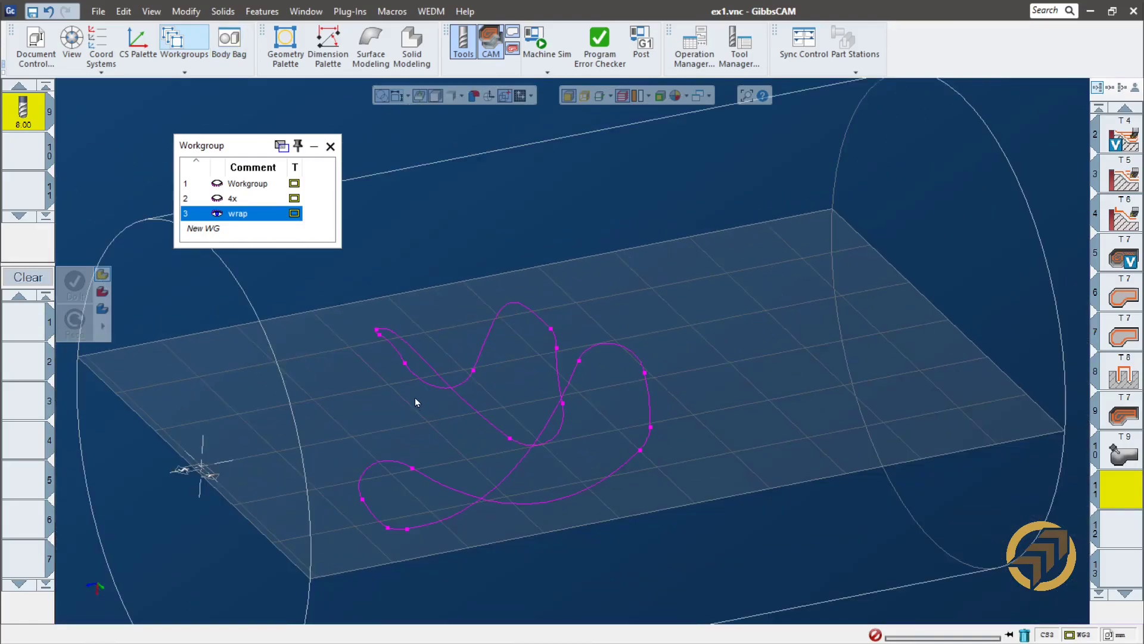
scroll(474, 361, "up", 3)
middle_click_drag(565, 351, 845, 384)
scroll(845, 387, "down", 2)
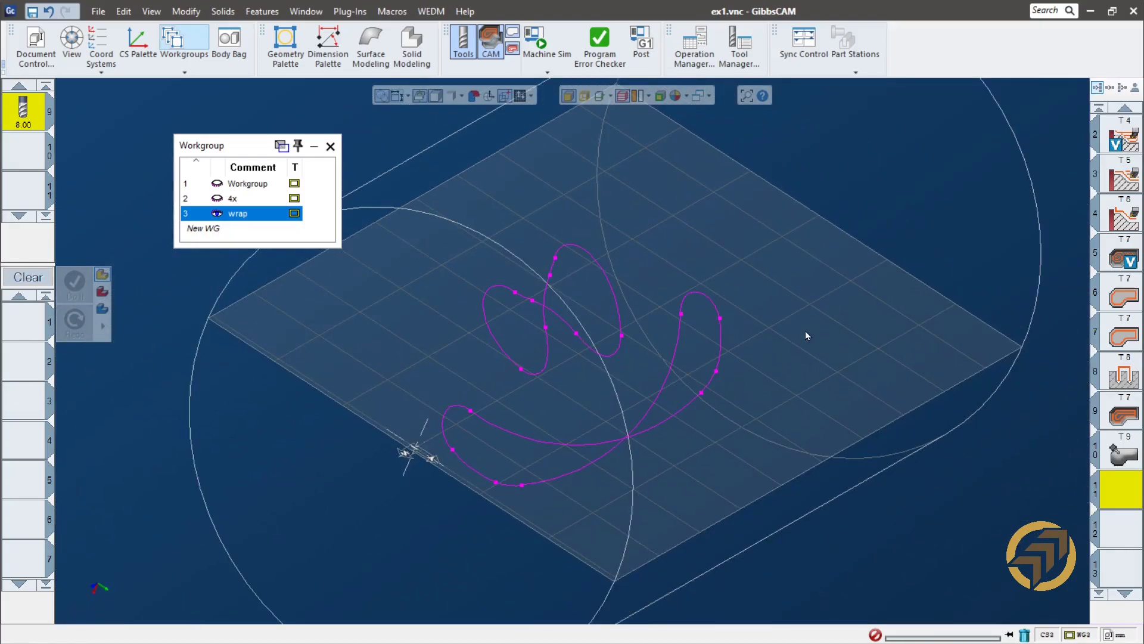
key("ctrl+a")
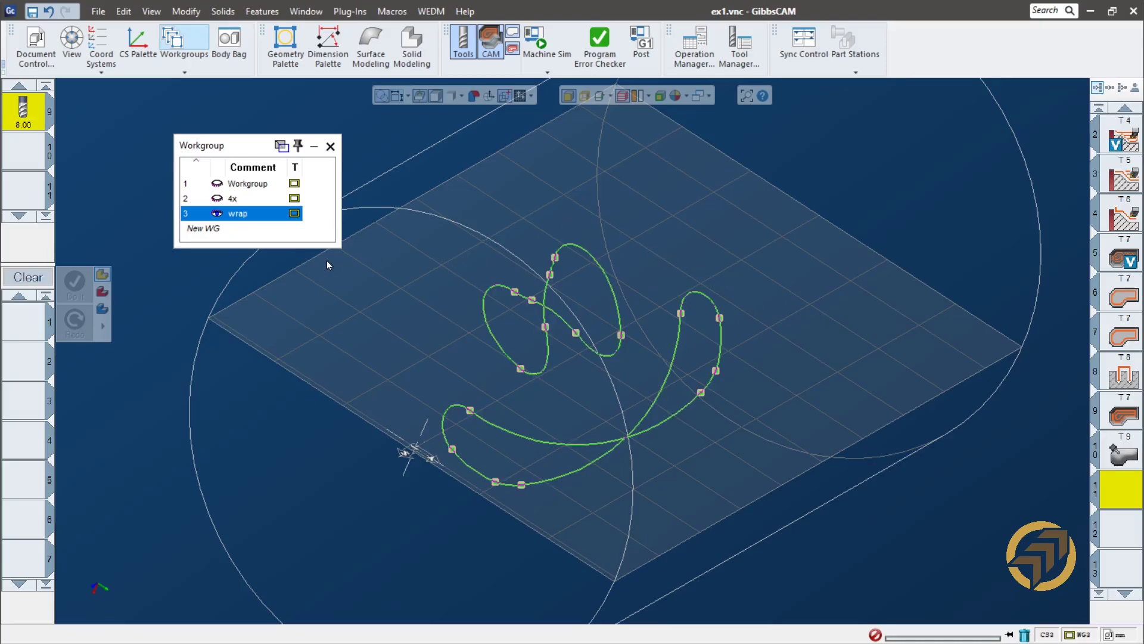
- Unwrap the selected neck opening geometry at a radius of 12 mm
middle_click_drag(824, 290, 685, 298)
left_click(185, 12)
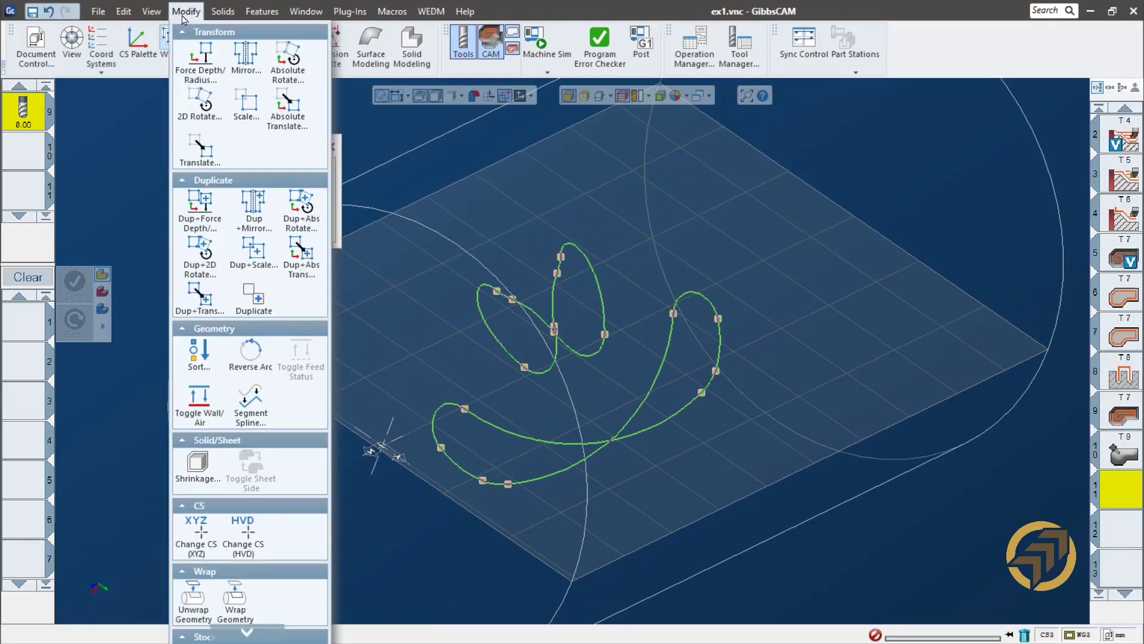
left_click(195, 604)
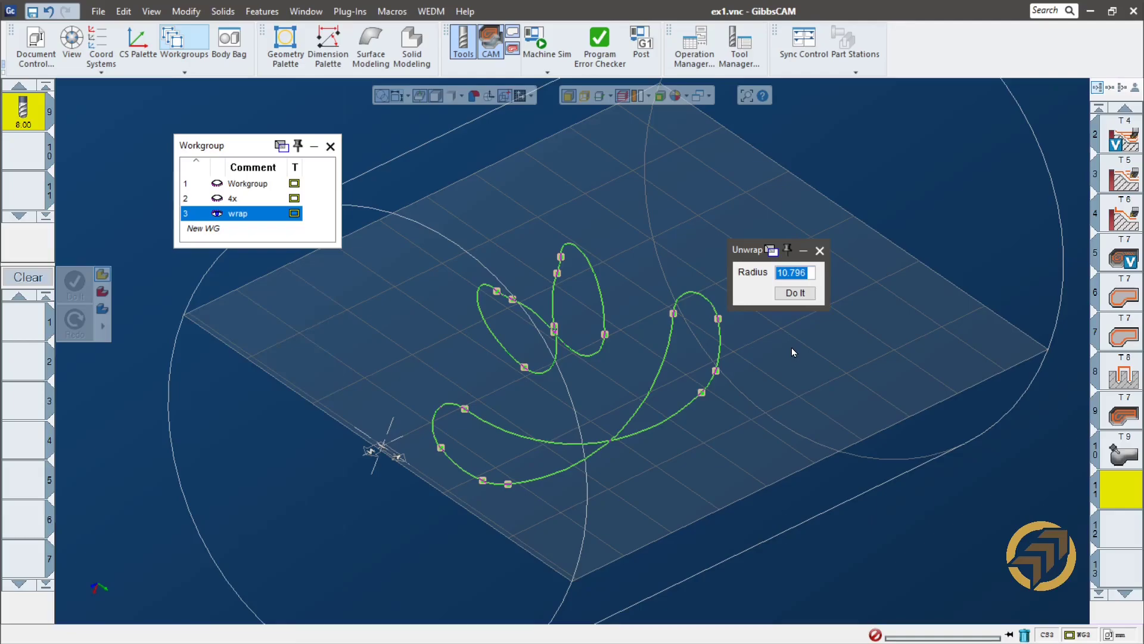
middle_click_drag(645, 446, 738, 326)
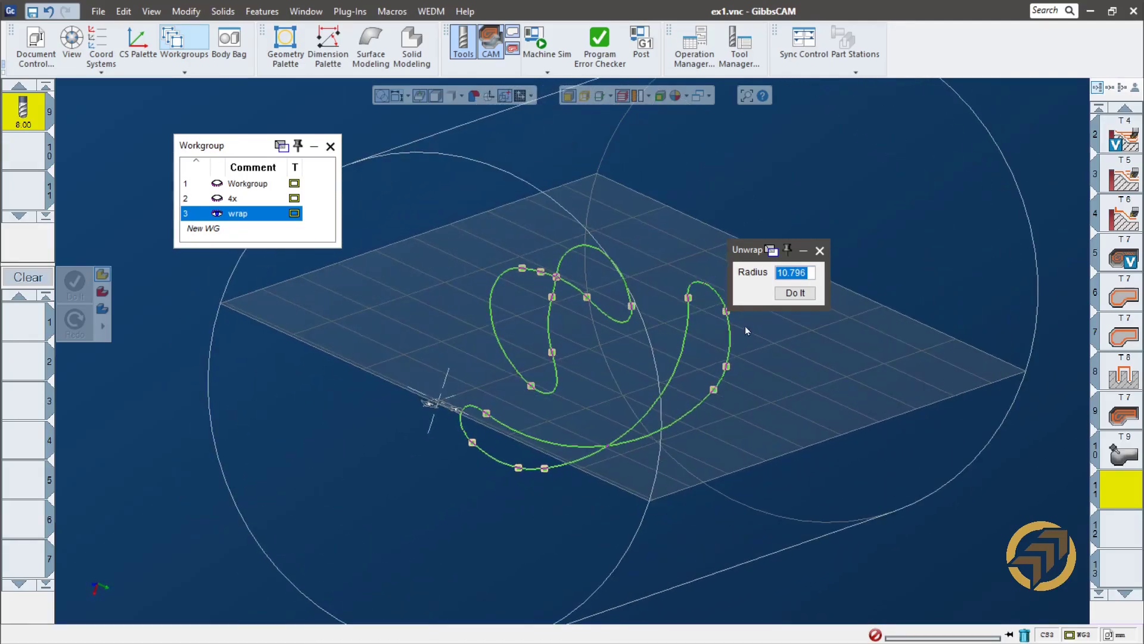
type("12")
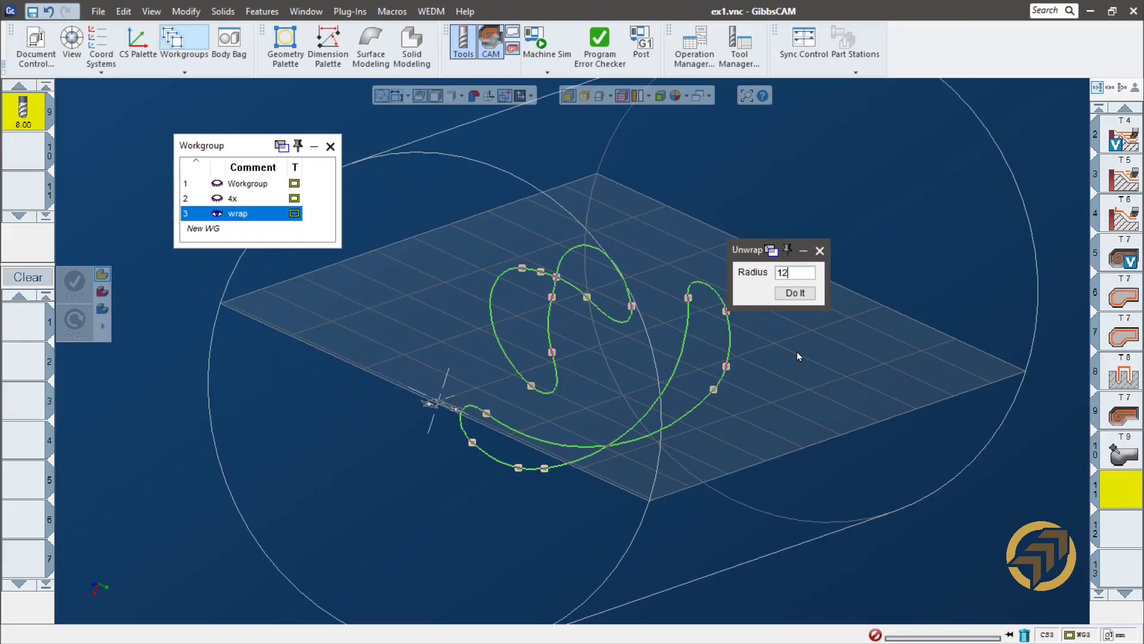
left_click(805, 295)
- Examine the two unwrapped opening outlines, deselect them and close the Unwrap dialog
middle_click_drag(703, 396, 577, 326)
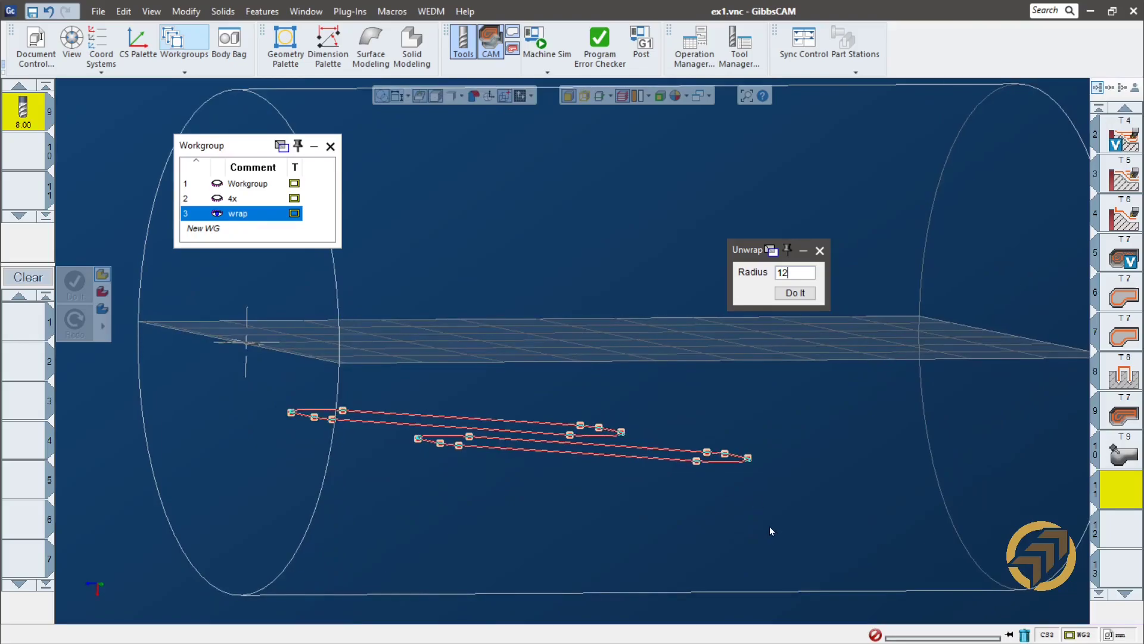
middle_click_drag(770, 527, 691, 396)
middle_click_drag(656, 481, 581, 156)
mouse_move(563, 531)
middle_mouse_down()
mouse_move(517, 356)
mouse_move(460, 506)
mouse_move(511, 499)
mouse_move(476, 309)
middle_mouse_up()
middle_click_drag(650, 485, 632, 478)
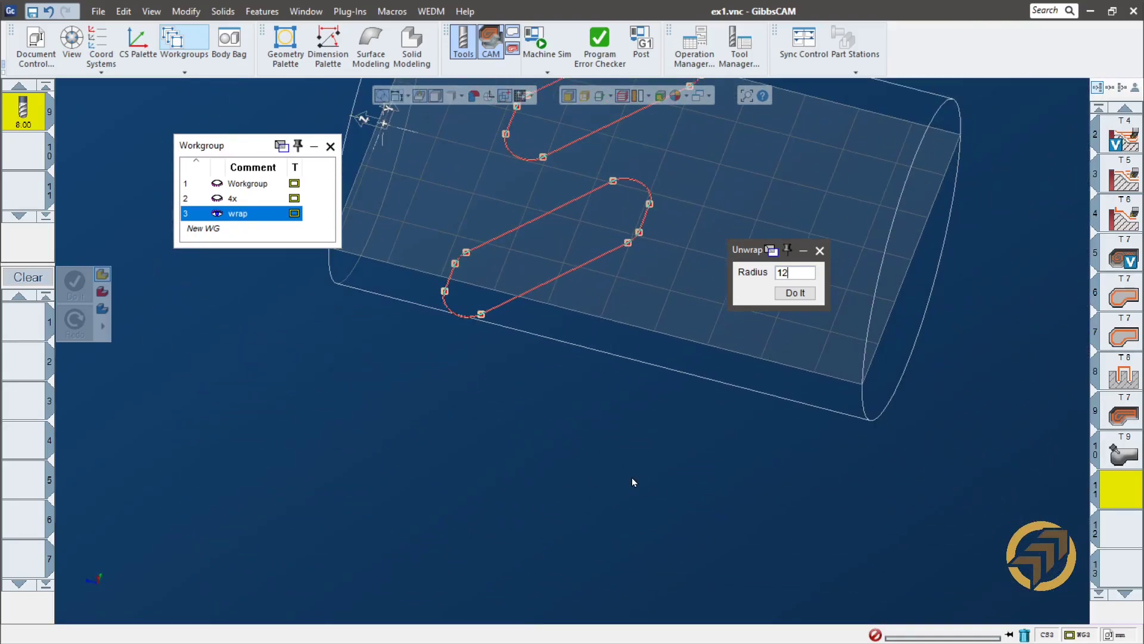
middle_click_drag(644, 430, 645, 438)
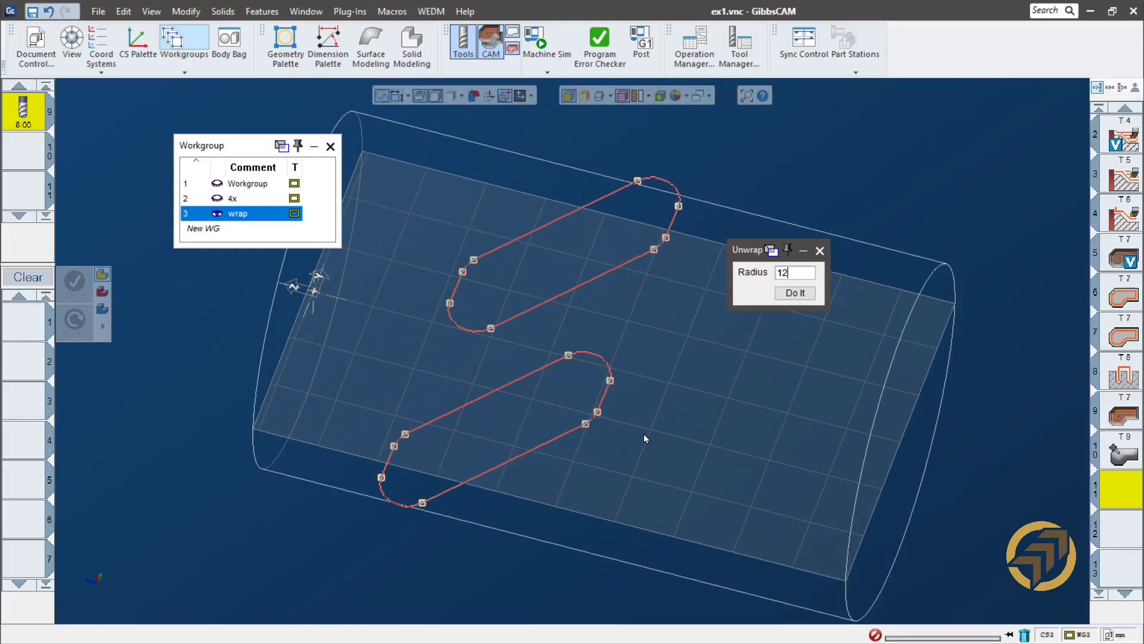
left_click(920, 472)
mouse_move(689, 481)
middle_mouse_down()
mouse_move(431, 212)
mouse_move(504, 422)
mouse_move(517, 372)
mouse_move(567, 373)
mouse_move(708, 459)
middle_mouse_up()
left_click(820, 250)
middle_click_drag(664, 384, 591, 429)
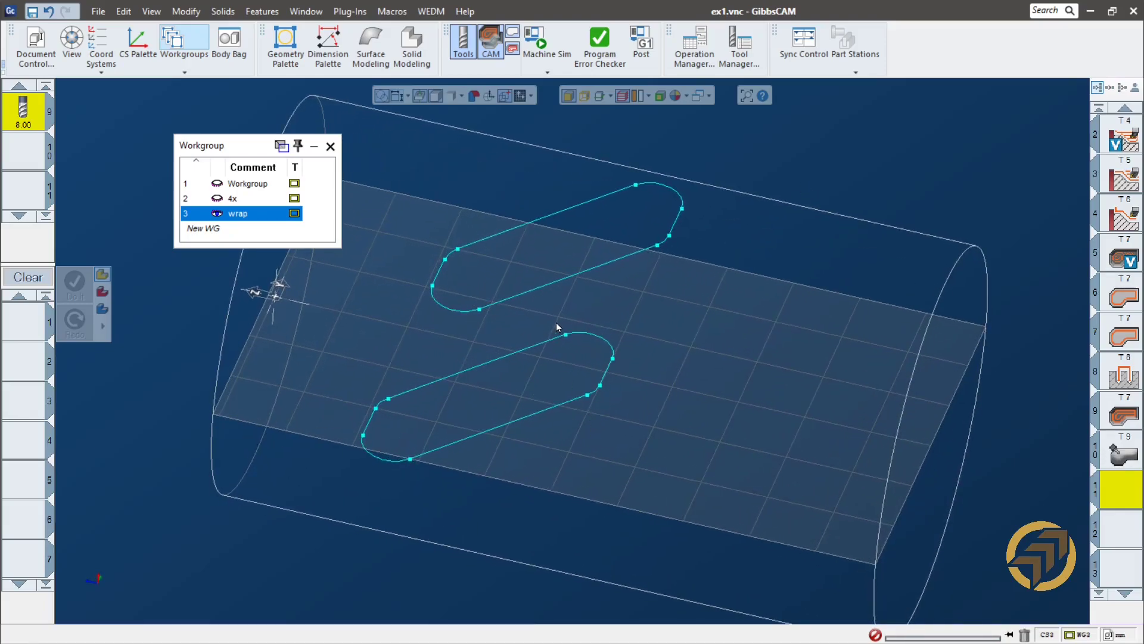
- Place the part body back into the workspace from the Body Bag to compare it with the unwrapped outlines
middle_click_drag(451, 531, 717, 411)
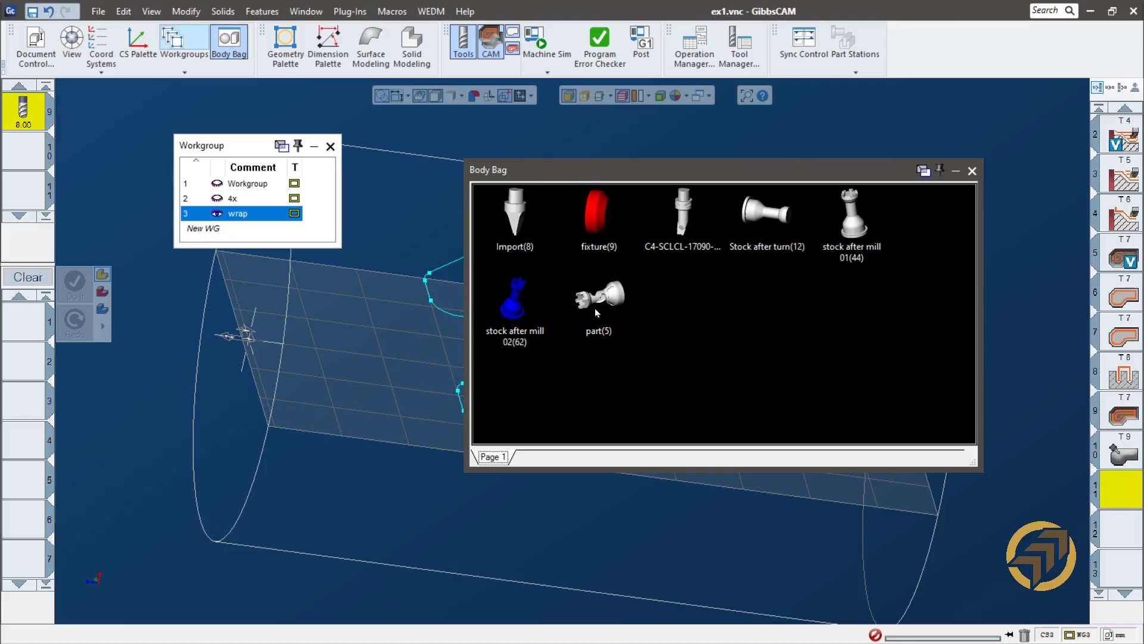
double_click(602, 301)
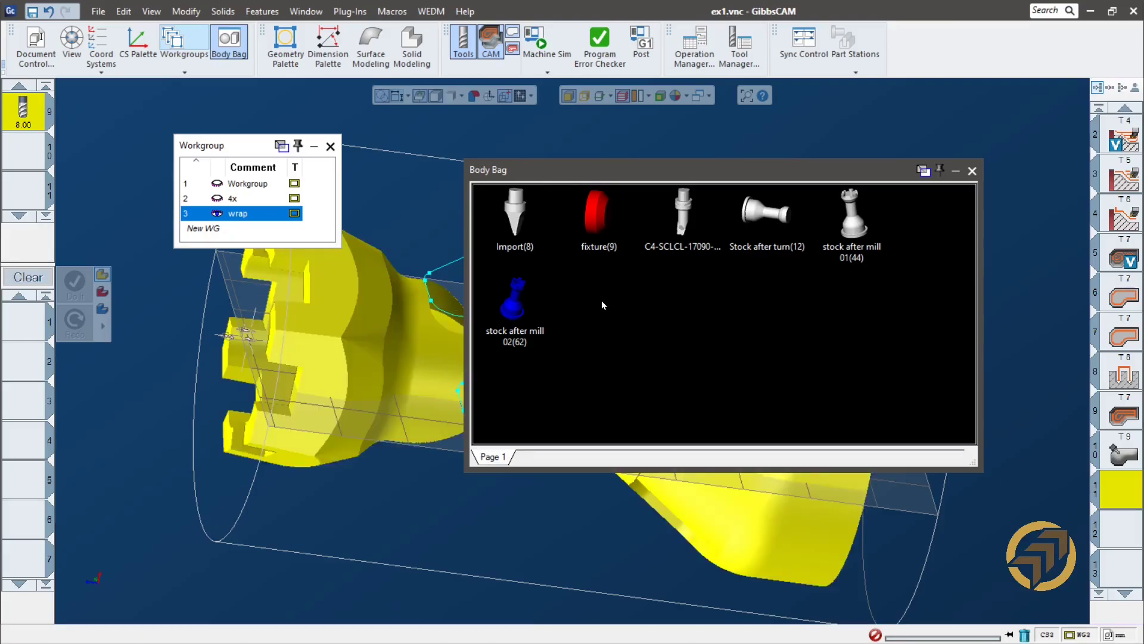
left_click(972, 171)
left_click(967, 162)
middle_click_drag(879, 245, 702, 291)
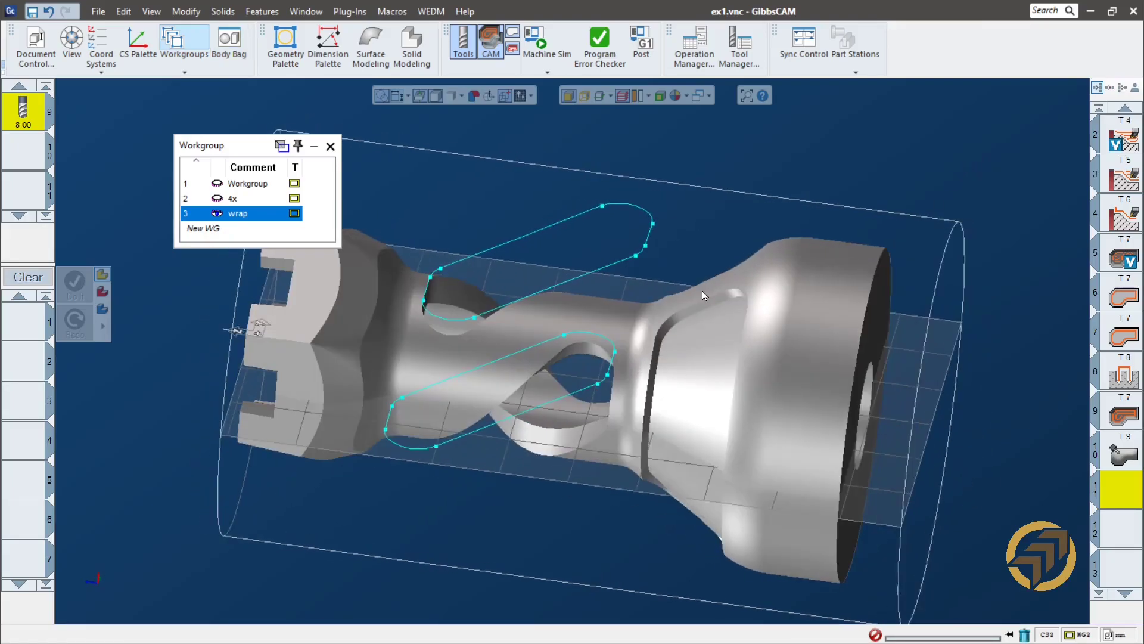
- Define the wrap workgroup's part geometry as wrapped in its workgroup settings
right_click(247, 215)
left_click(292, 228)
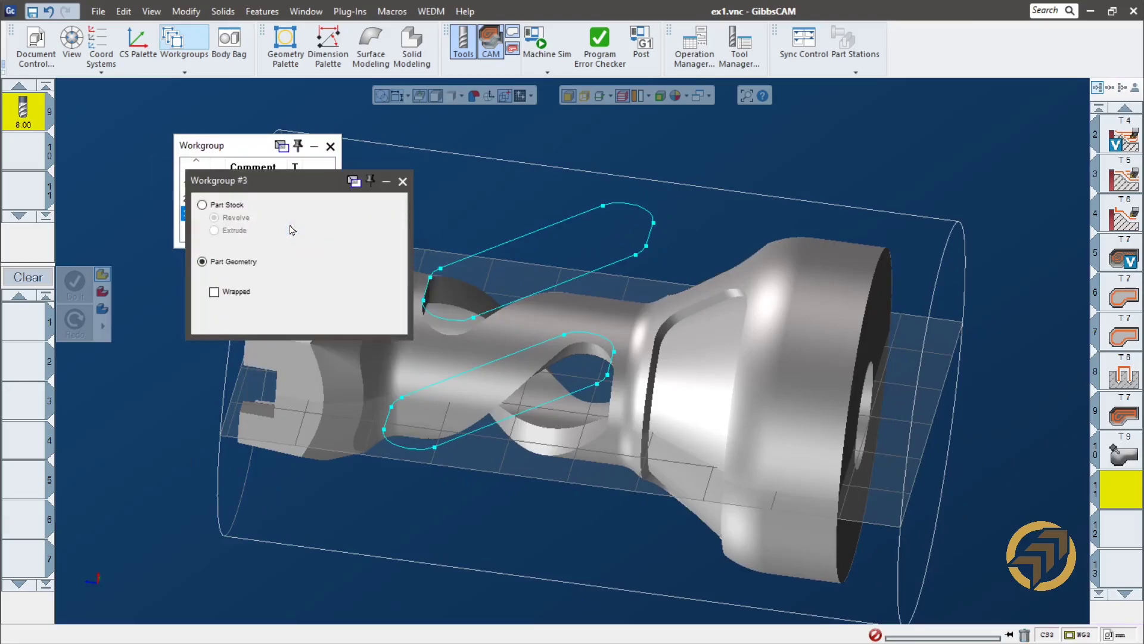
left_click(233, 295)
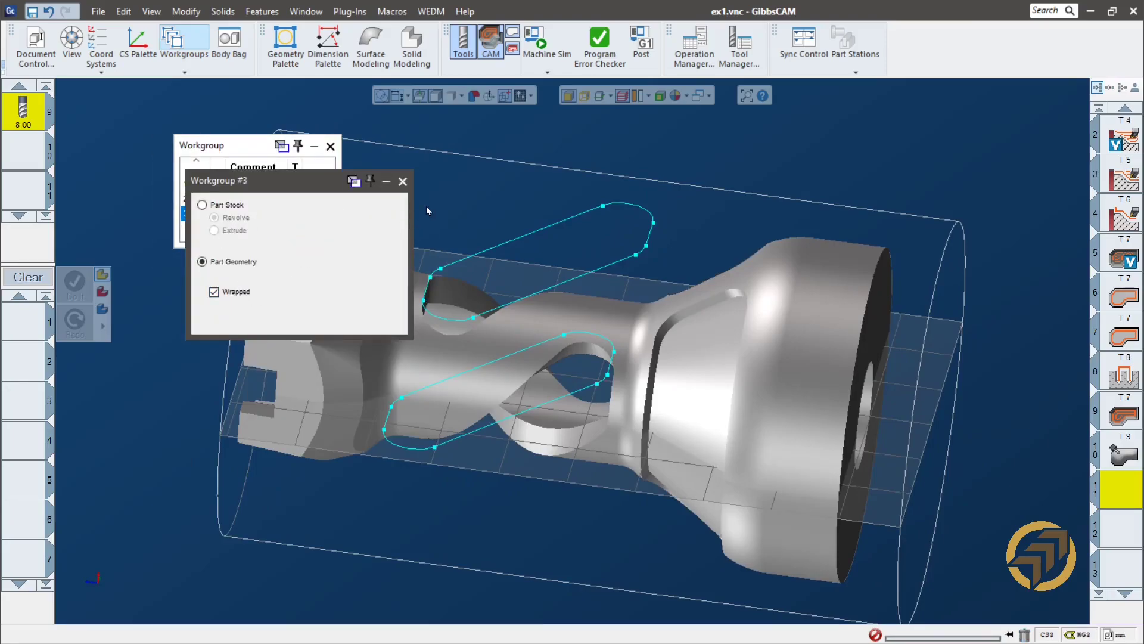
left_click(402, 181)
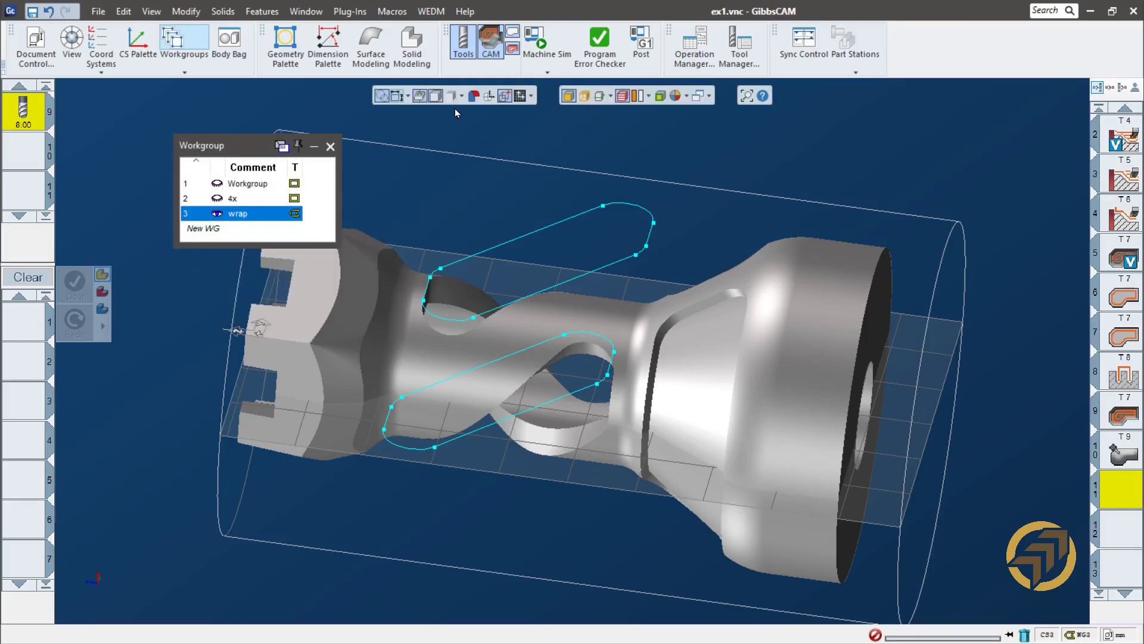
- Toggle the wrapped geometry display to check the outlines against the neck openings, return to the flat display and close the workgroup list
left_click(489, 97)
left_click(489, 97)
left_click(489, 97)
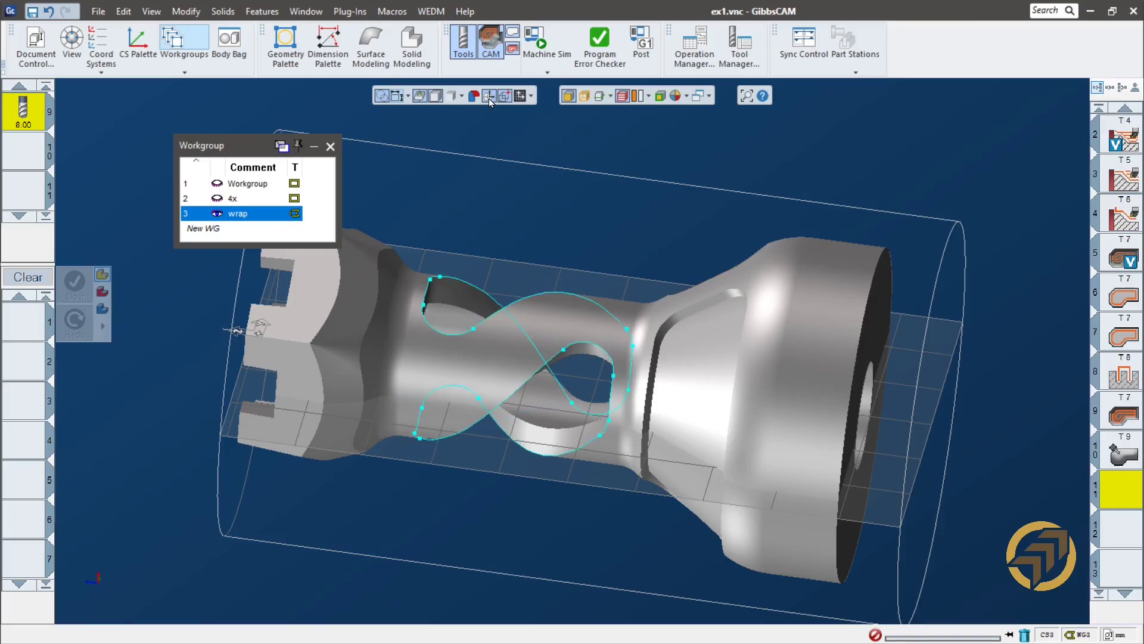
left_click(489, 97)
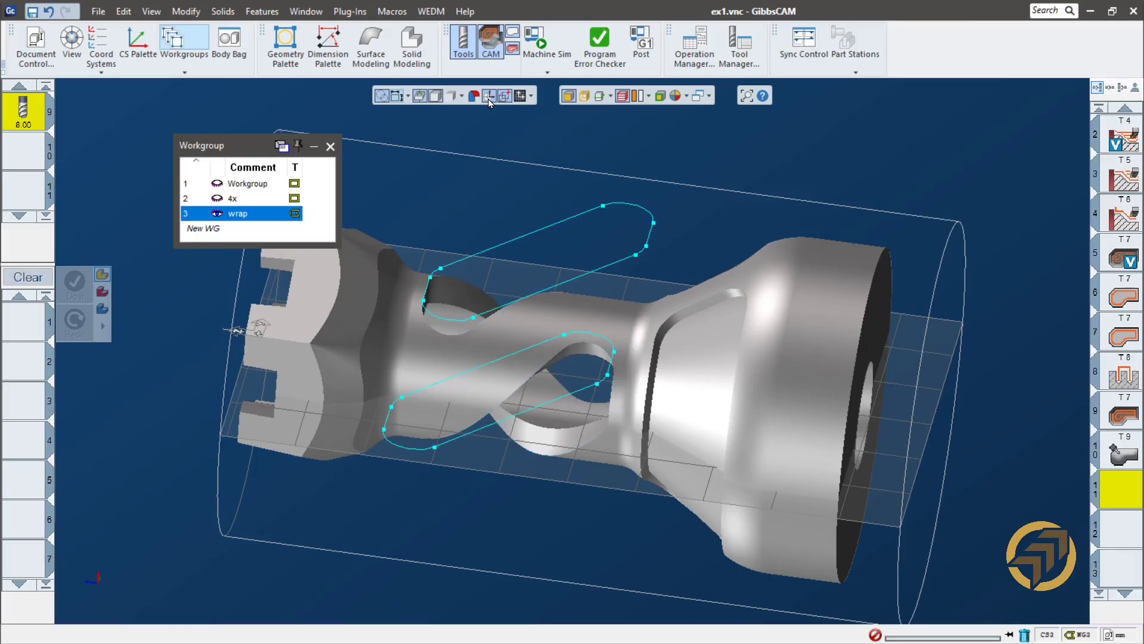
left_click(331, 147)
- Put the part body back into the Body Bag and close the bag
middle_click_drag(414, 347, 332, 525)
mouse_move(441, 417)
middle_mouse_down()
mouse_move(596, 336)
mouse_move(605, 272)
middle_mouse_up()
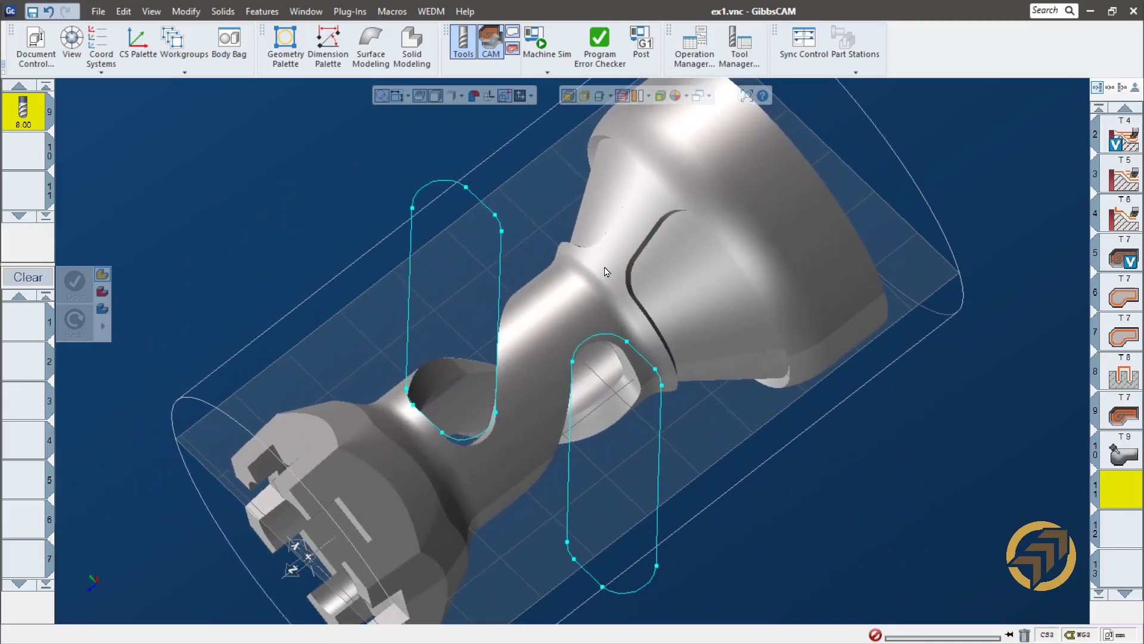
double_click(561, 319)
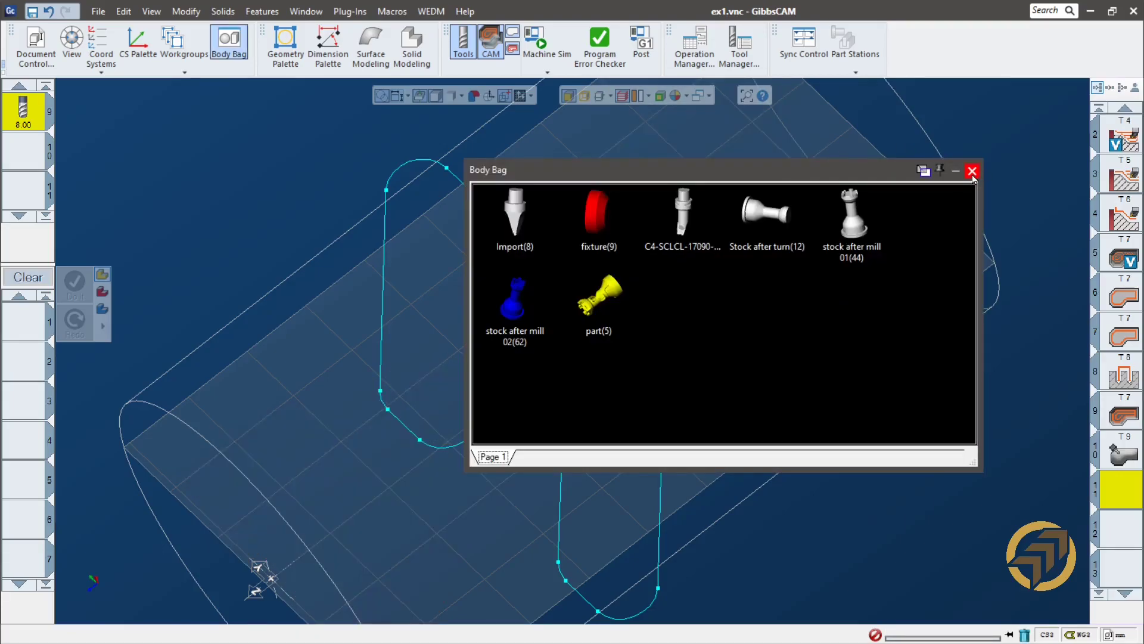
left_click(972, 171)
middle_click_drag(622, 258, 652, 280)
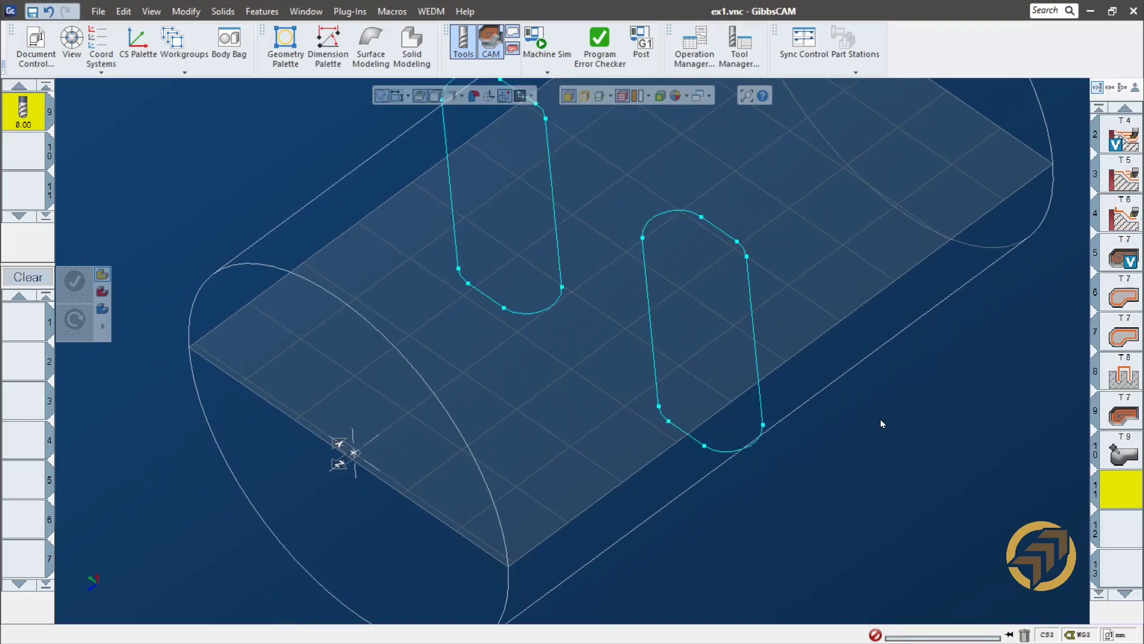
middle_click_drag(744, 278, 731, 407)
middle_click_drag(554, 373, 559, 318)
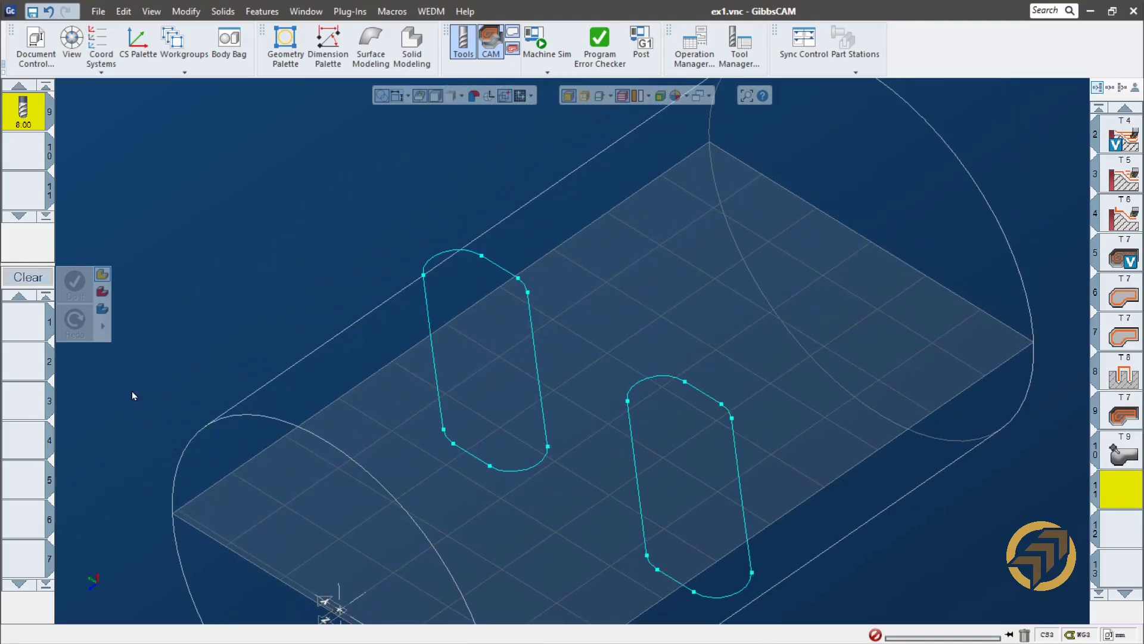
- Load the saved process list 09 Rotarymill and open its roughing process for editing
right_click(22, 327)
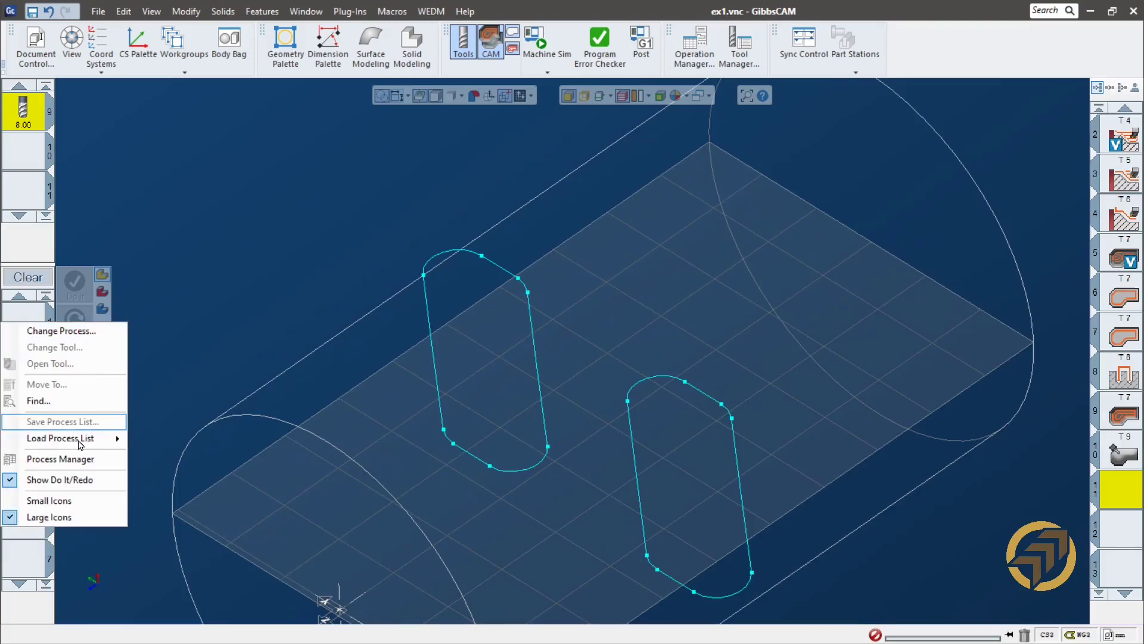
mouse_move(79, 442)
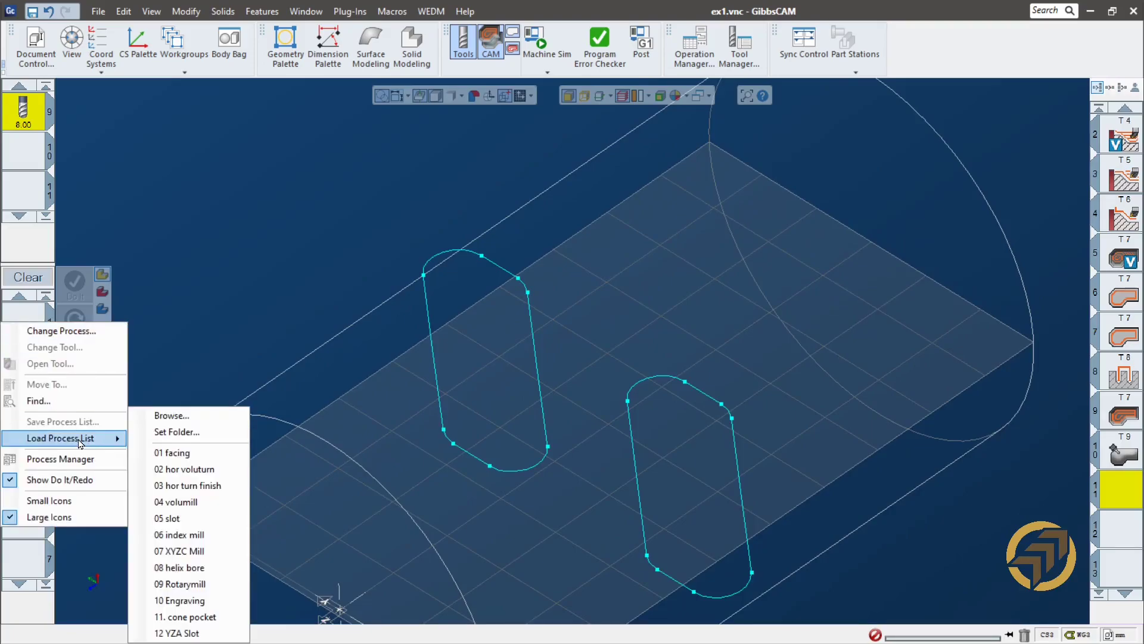
left_click(209, 584)
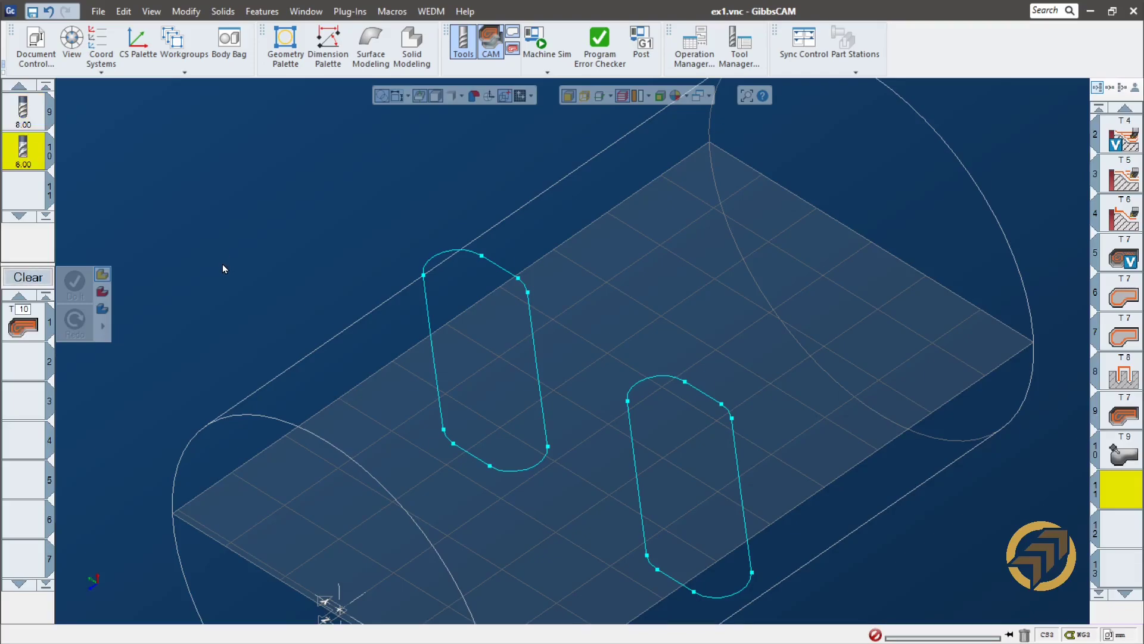
left_click(34, 325)
double_click(34, 325)
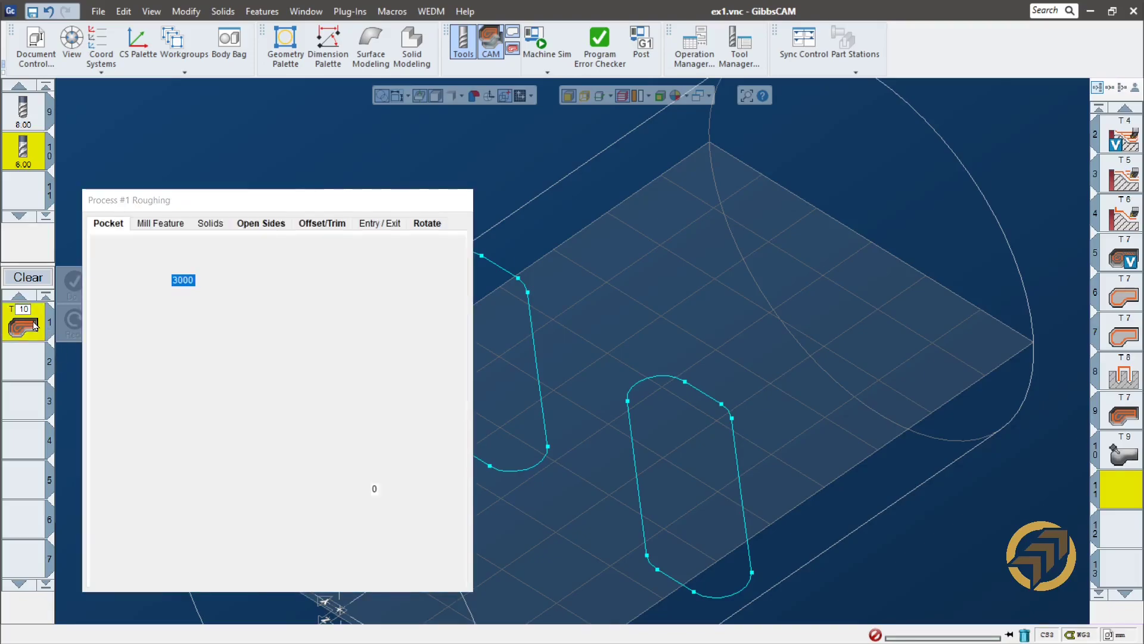
- Set the roughing process's rotation to Position with 0 duplicates and return to the pocket parameters
left_click(427, 223)
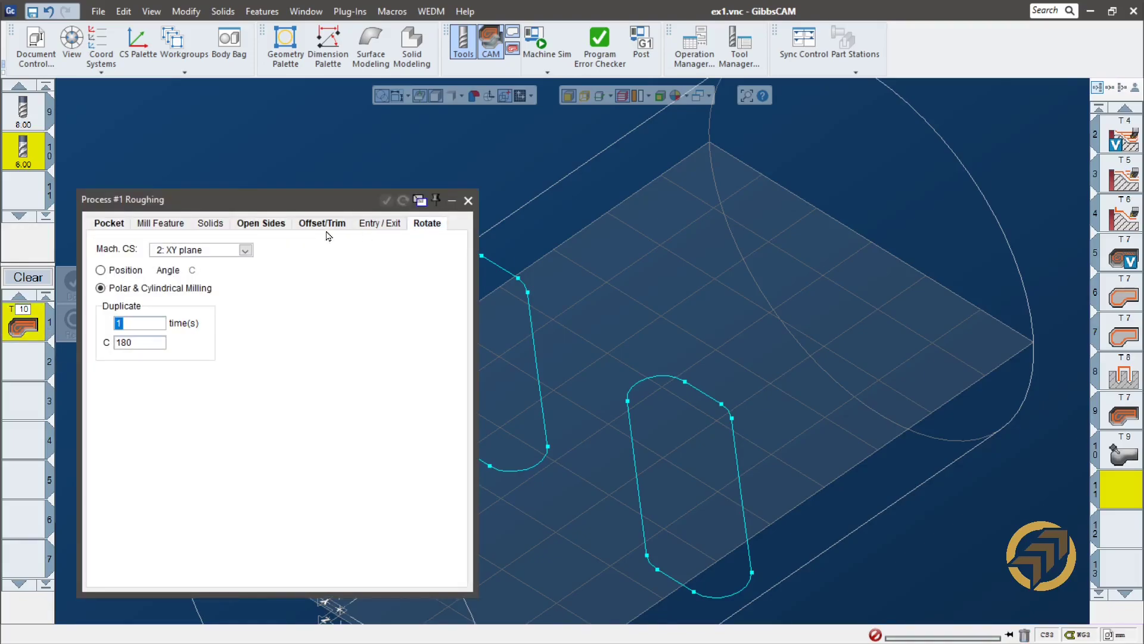
left_click(149, 326)
key("BackSpace")
type("0")
left_click(129, 274)
left_click(110, 224)
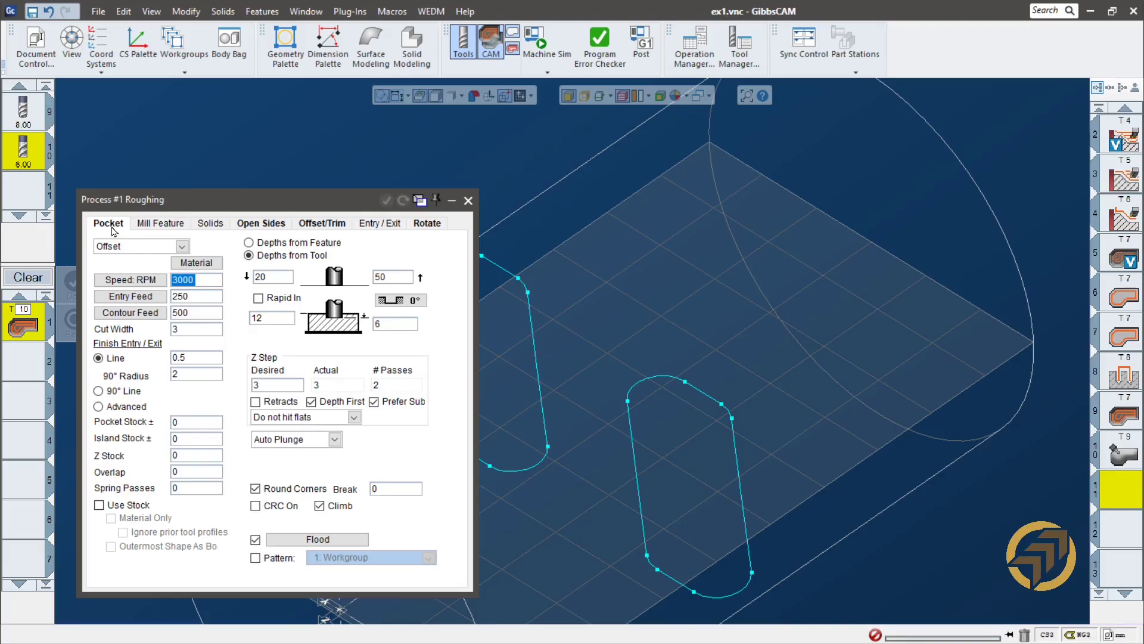
- Try to set the pocket's surface depth by picking a point on one of the unwrapped opening outlines
left_click_drag(263, 198, 256, 134)
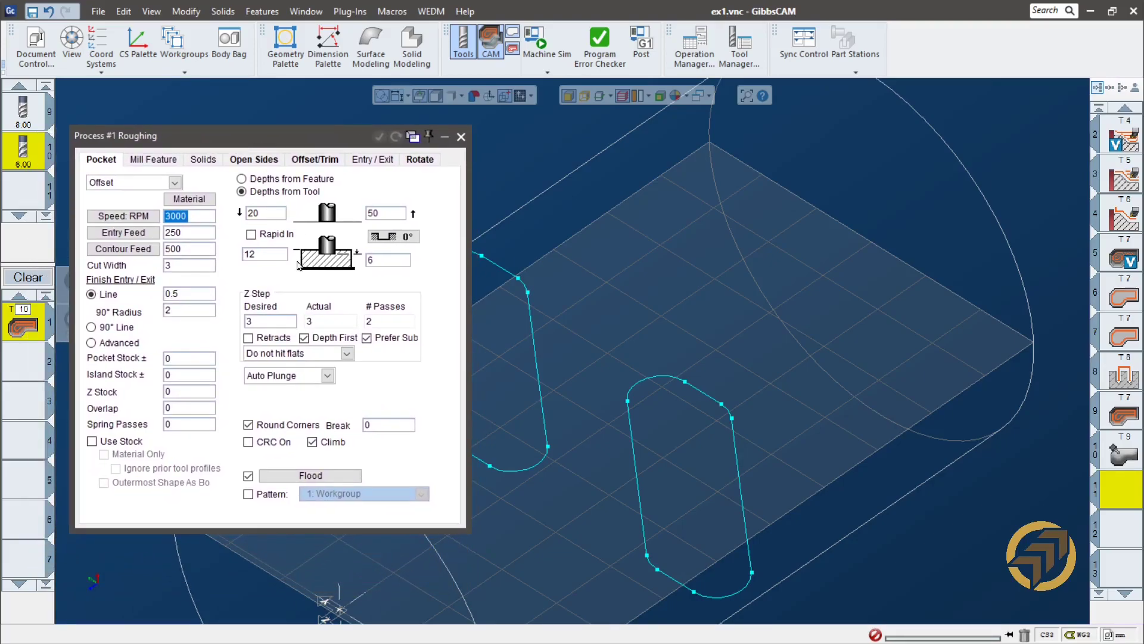
double_click(266, 255)
left_click(688, 380)
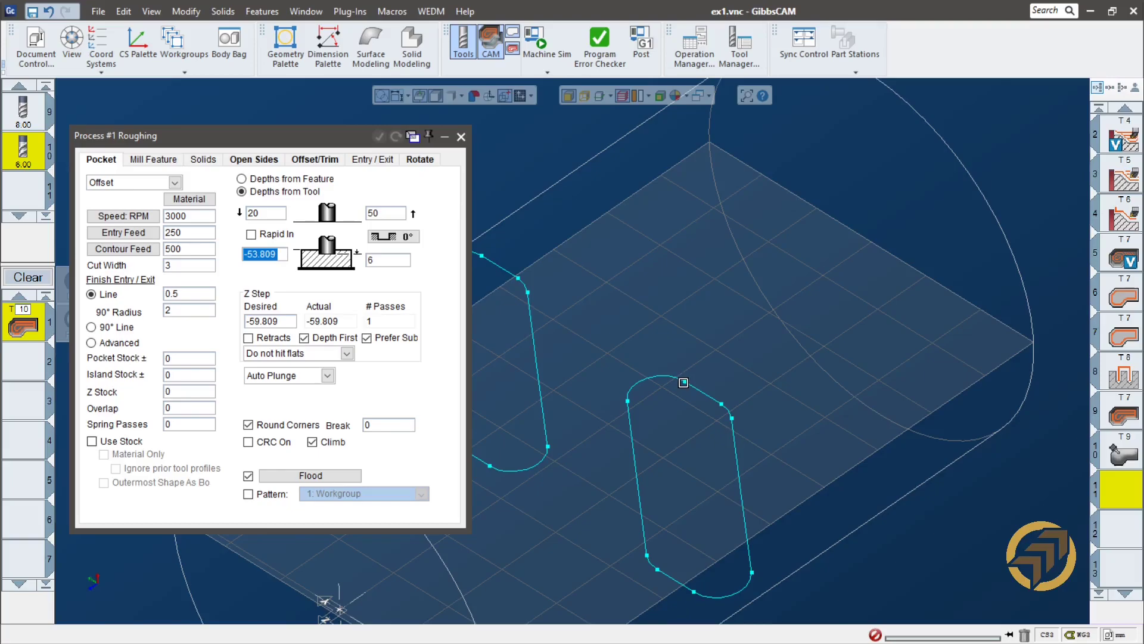
middle_click_drag(760, 410, 618, 200)
scroll(684, 441, "down", 3)
middle_click_drag(713, 222, 665, 310)
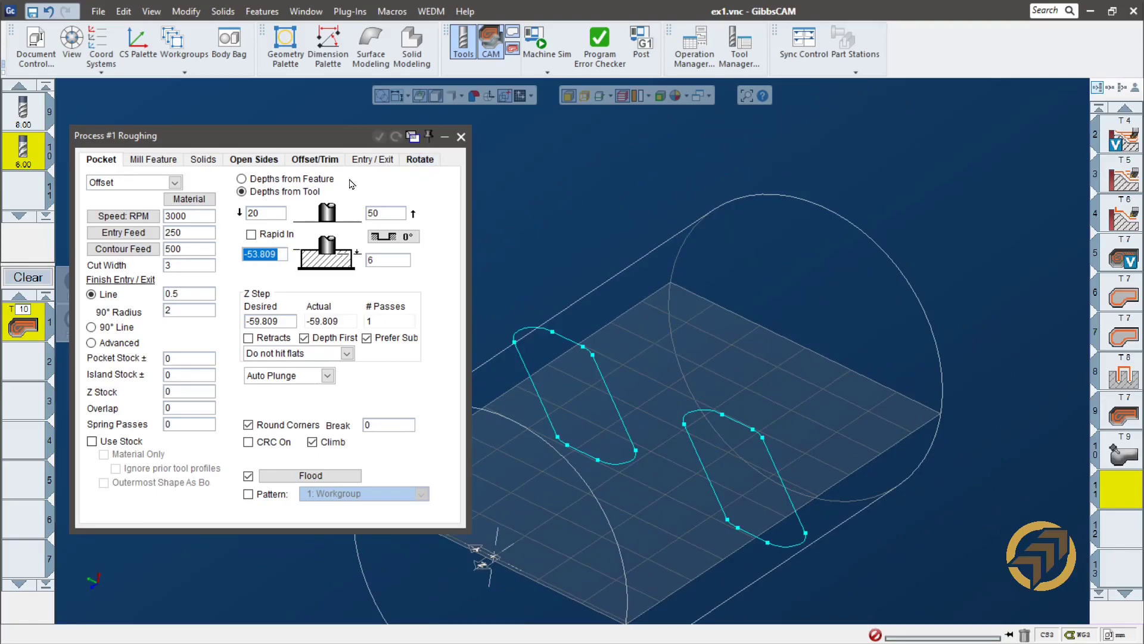
- Set the roughing process's machining coordinate system to 3: YZ plane
left_click(429, 165)
left_click(227, 187)
left_click(188, 226)
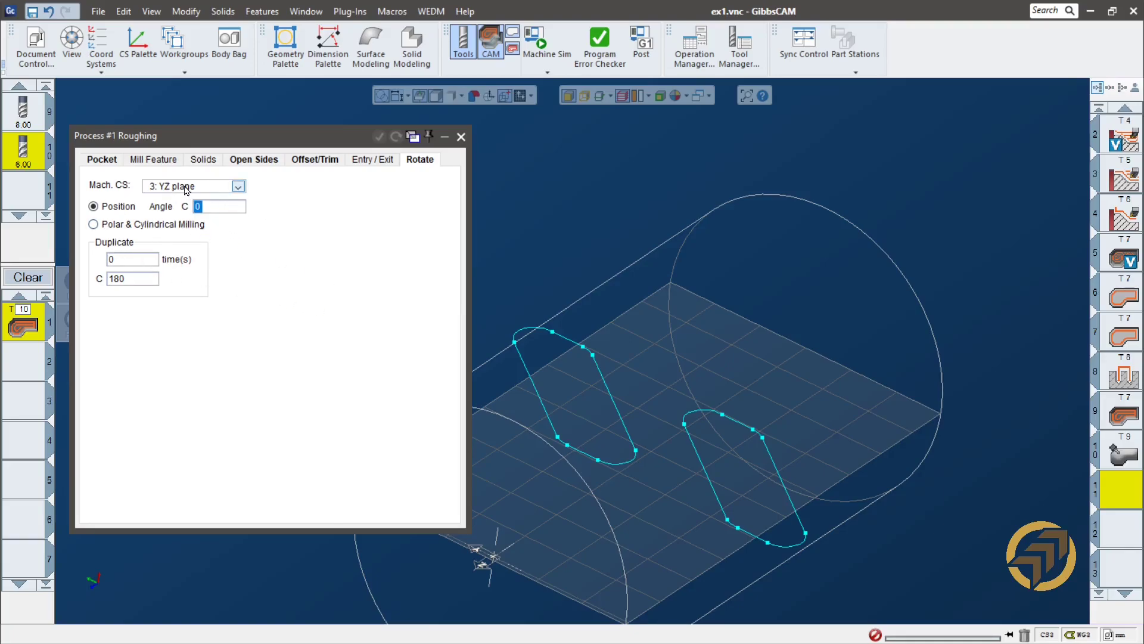
- Set the pocket's surface depth to 12 and the desired Xr step to 3
left_click(99, 166)
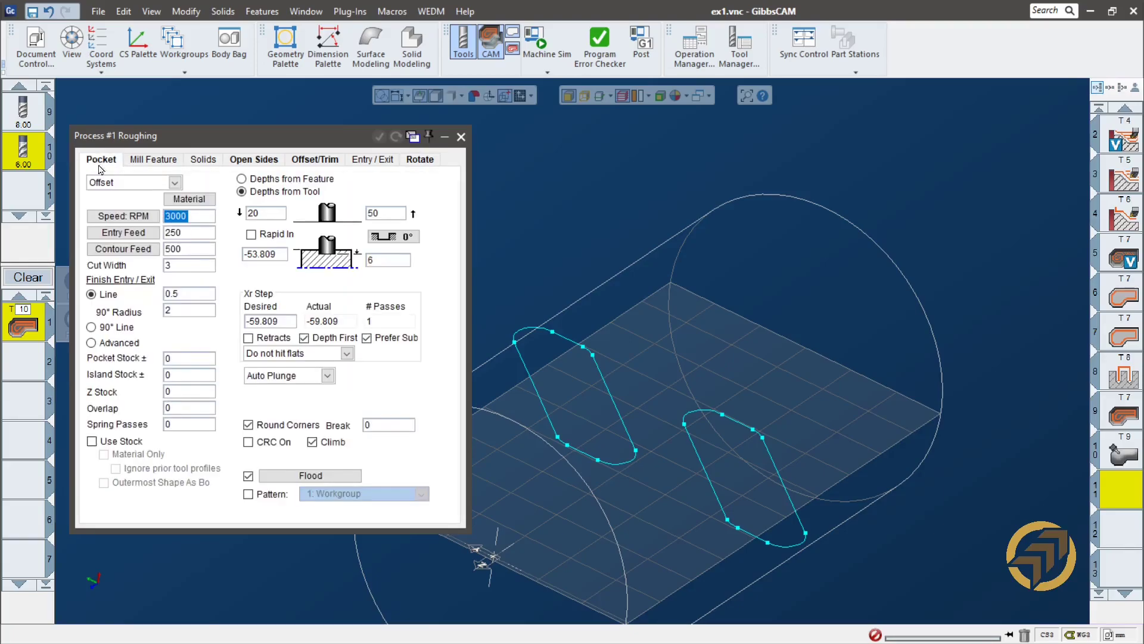
left_click(278, 255)
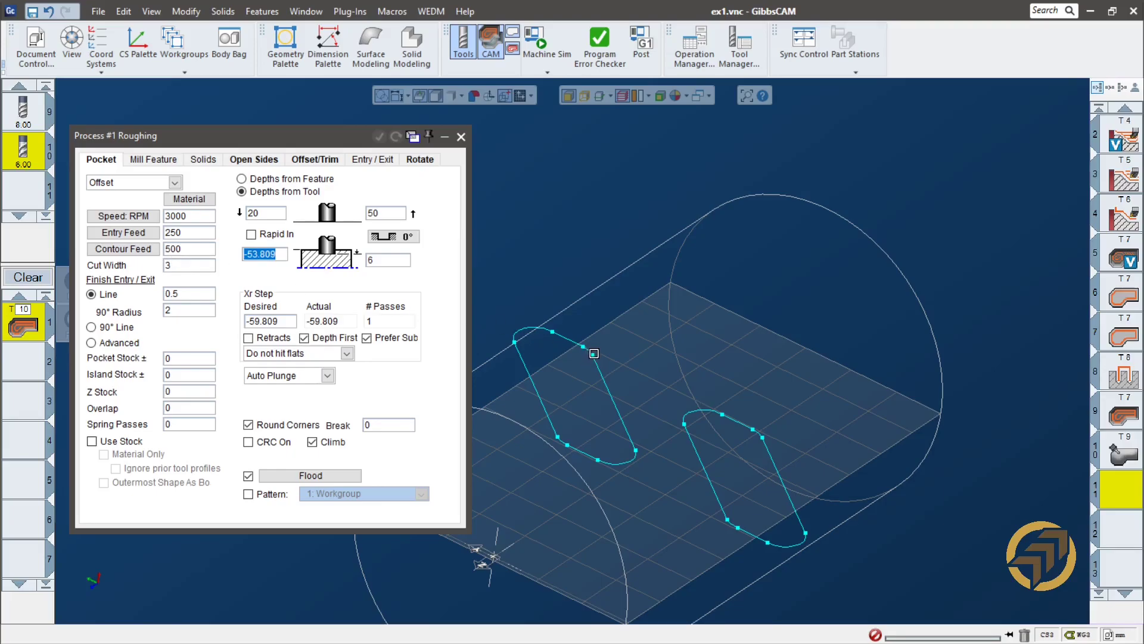
type("12")
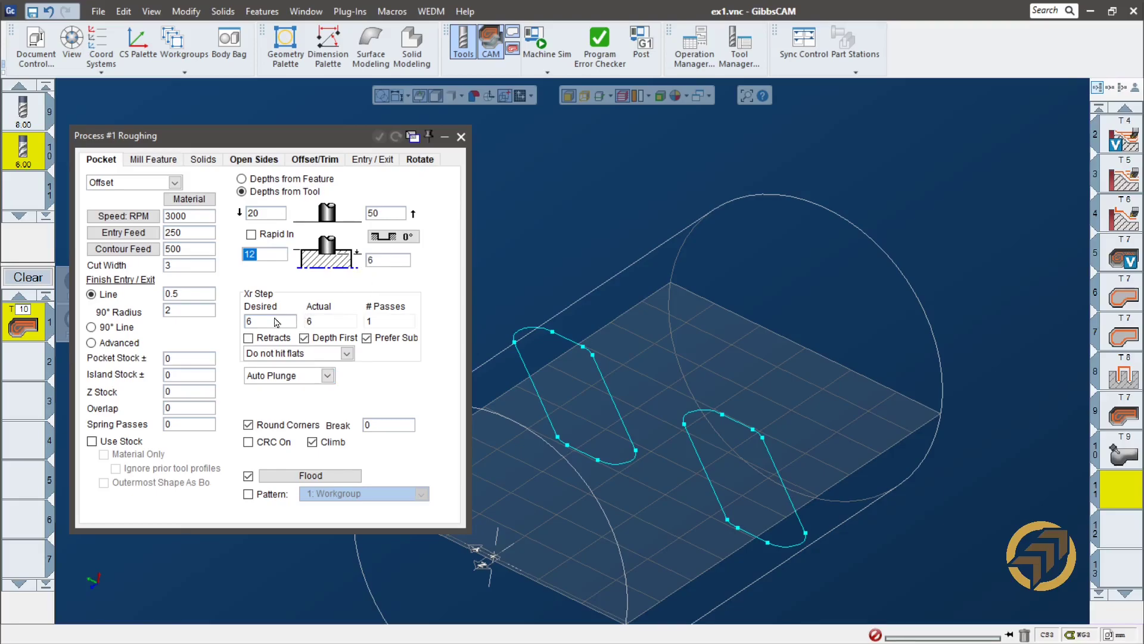
double_click(253, 323)
type("3")
- Select the straight side of the first unwrapped opening outline as the cutting geometry and generate the roughing toolpath from it
middle_click_drag(870, 323, 620, 402)
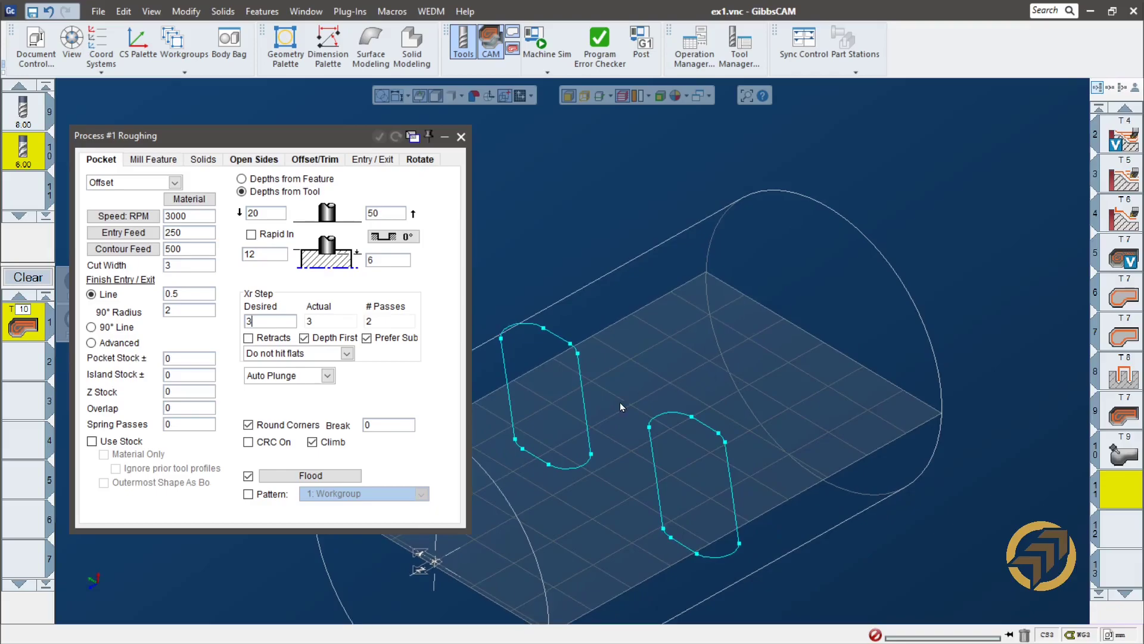
left_click(580, 395)
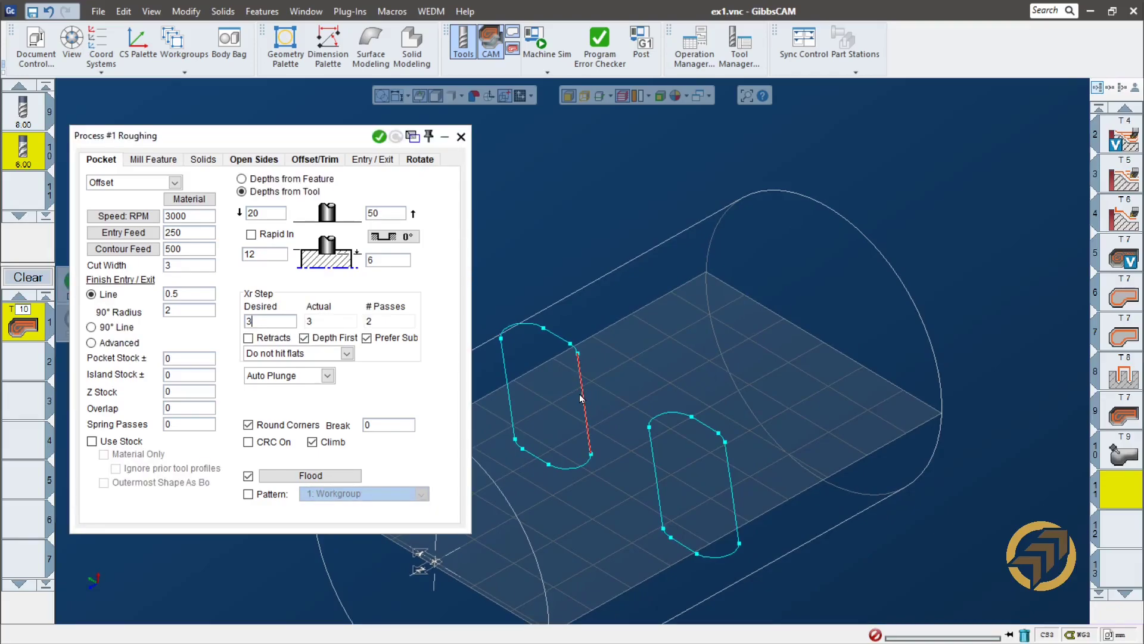
left_click(380, 137)
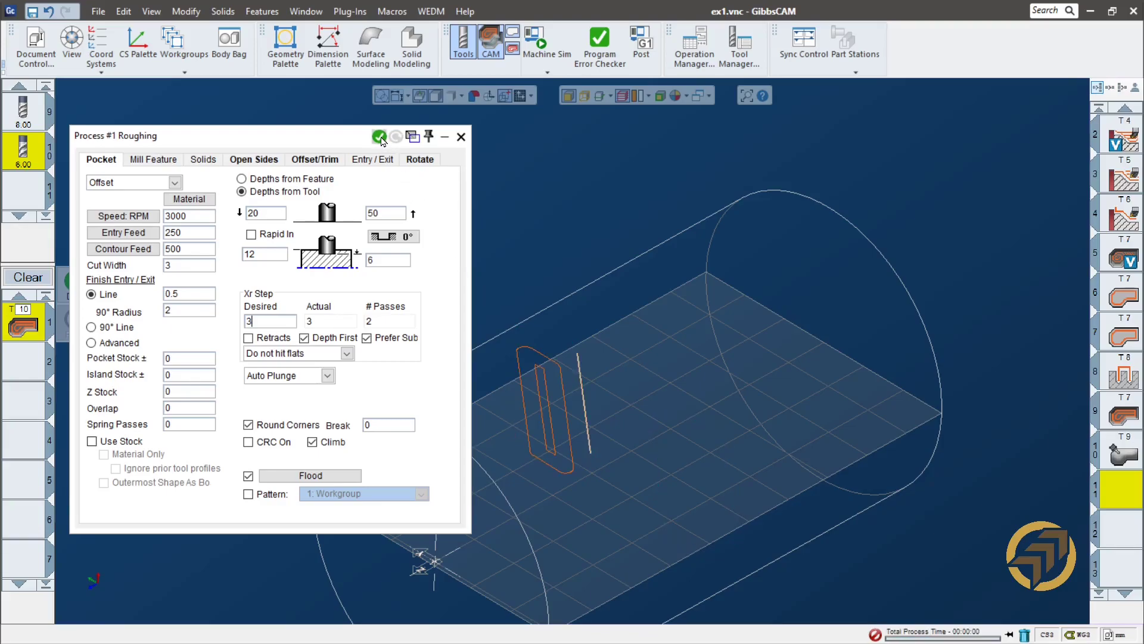
middle_click_drag(626, 542, 574, 450)
scroll(560, 416, "up", 5)
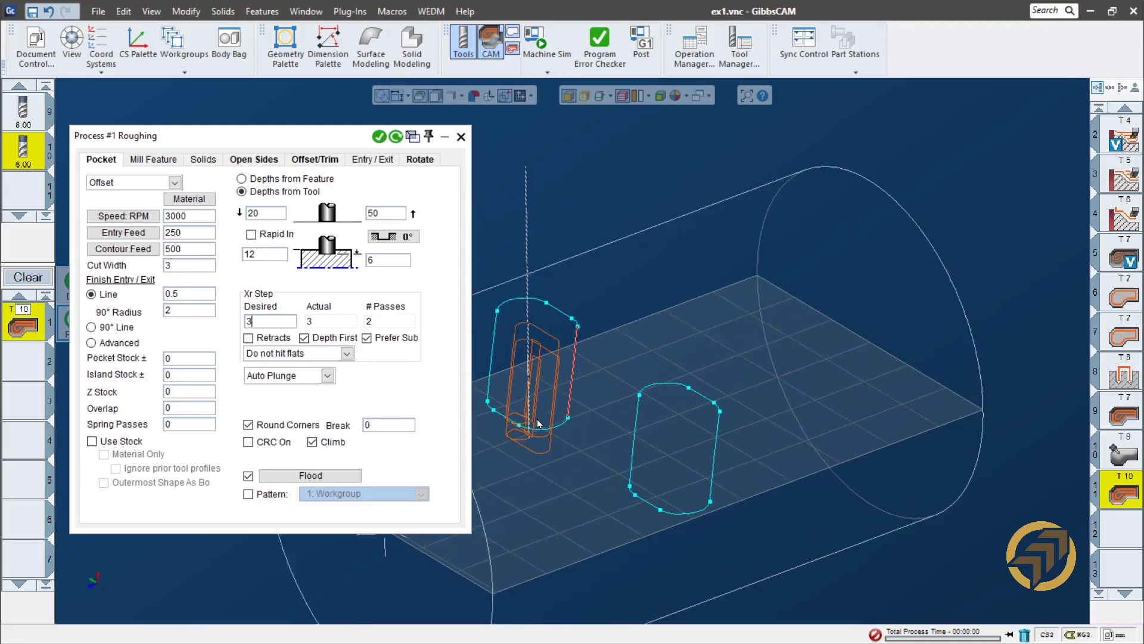
middle_click_drag(594, 381, 652, 306)
scroll(737, 353, "down", 3)
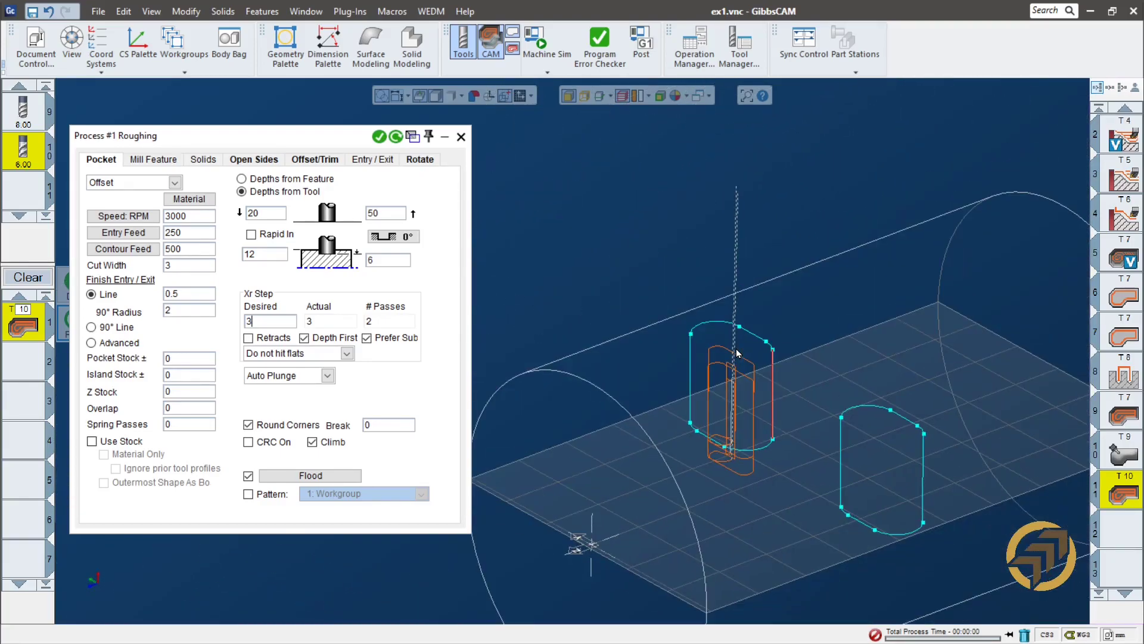
- Switch the roughing process's rotation to Polar & Cylindrical Milling and regenerate its toolpath
left_click(421, 160)
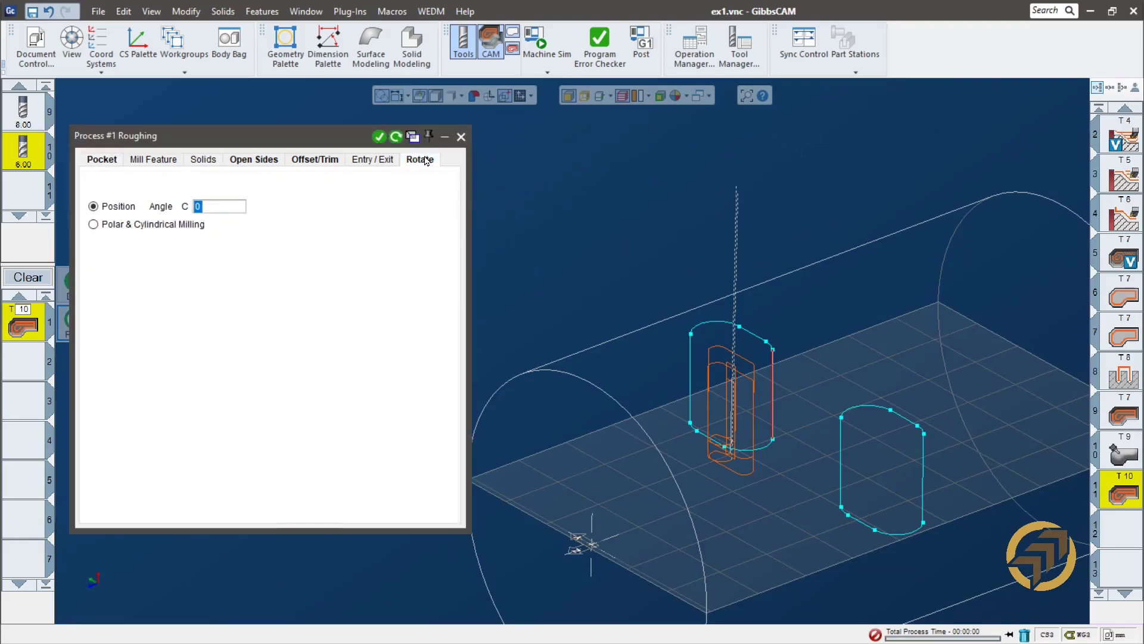
left_click(94, 224)
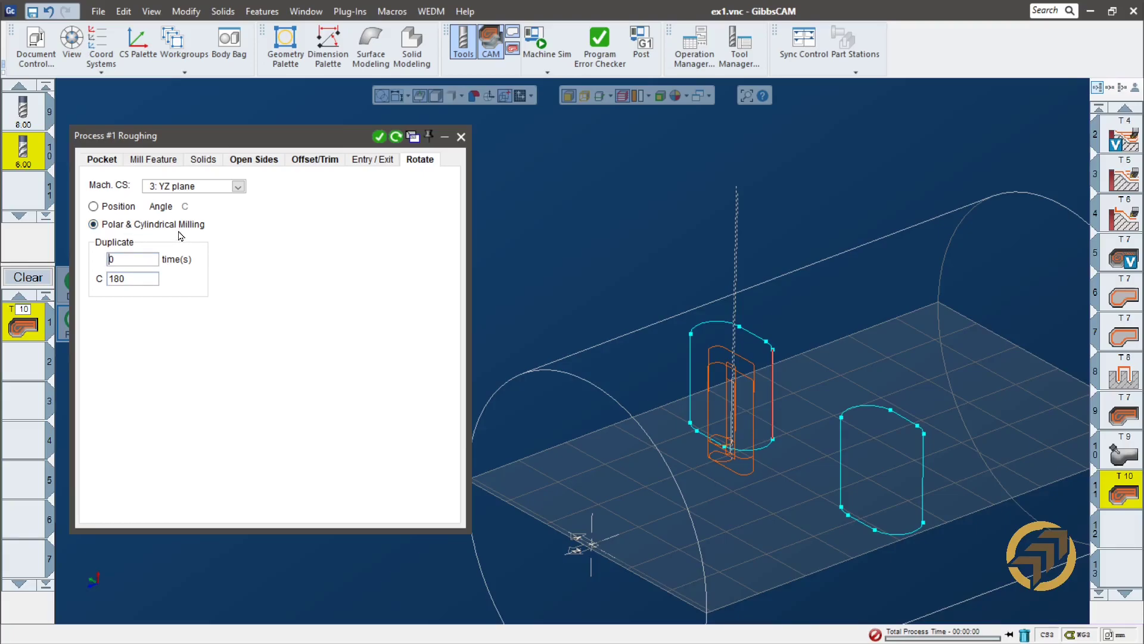
left_click(396, 137)
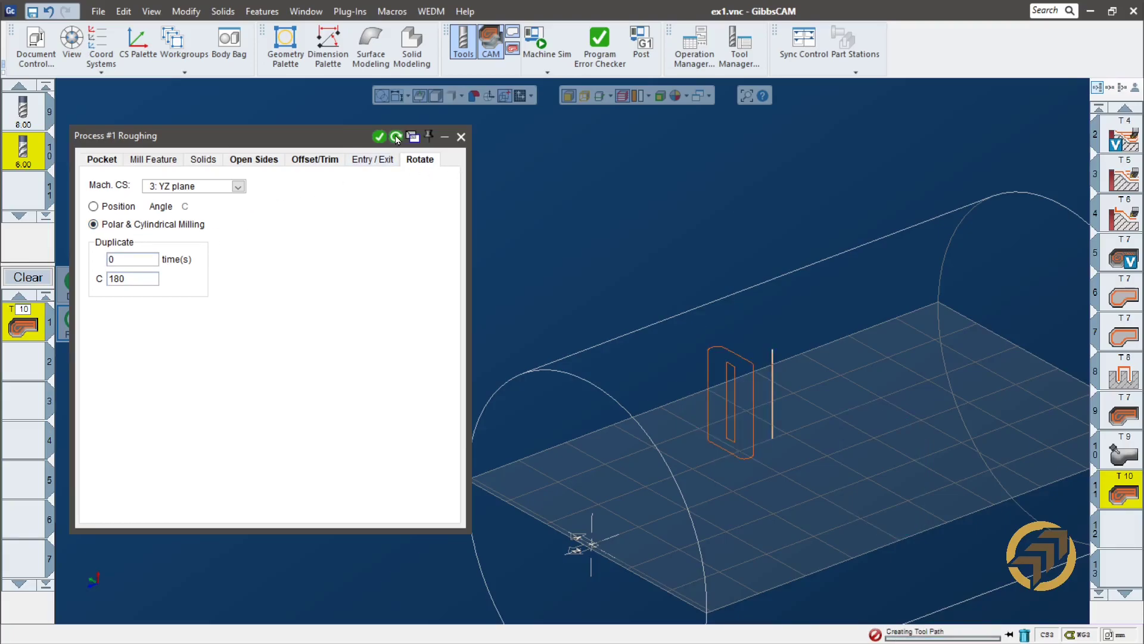
middle_click_drag(743, 499, 753, 427)
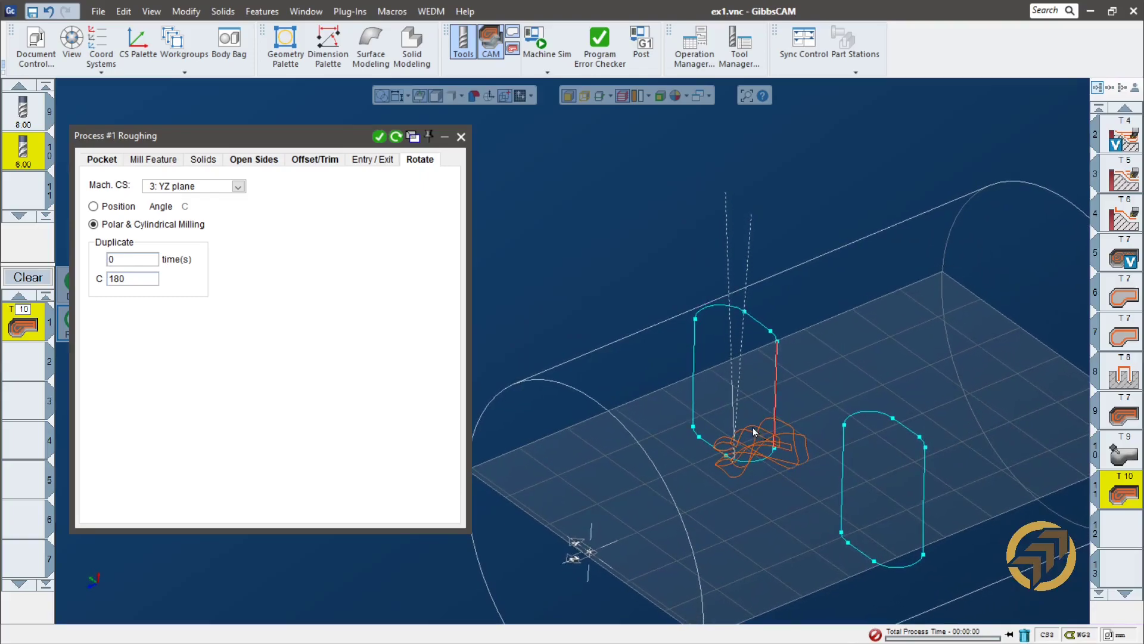
- Set the roughing process to duplicate 1 time, regenerate the toolpath and close the process settings
double_click(121, 260)
type("1")
left_click(396, 137)
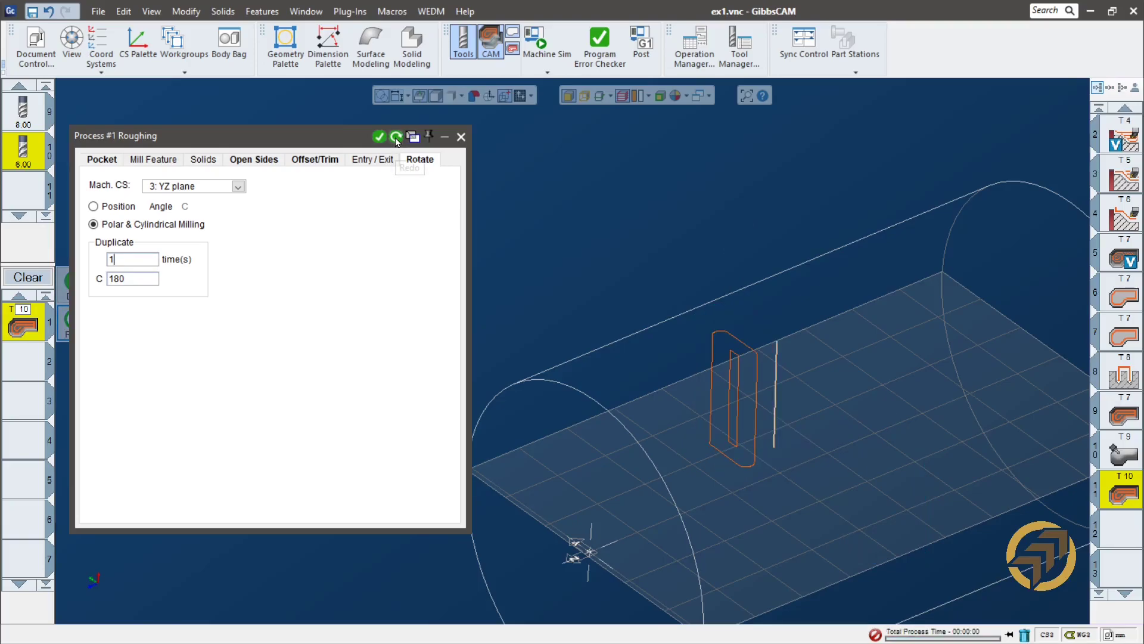
middle_click_drag(928, 328, 510, 136)
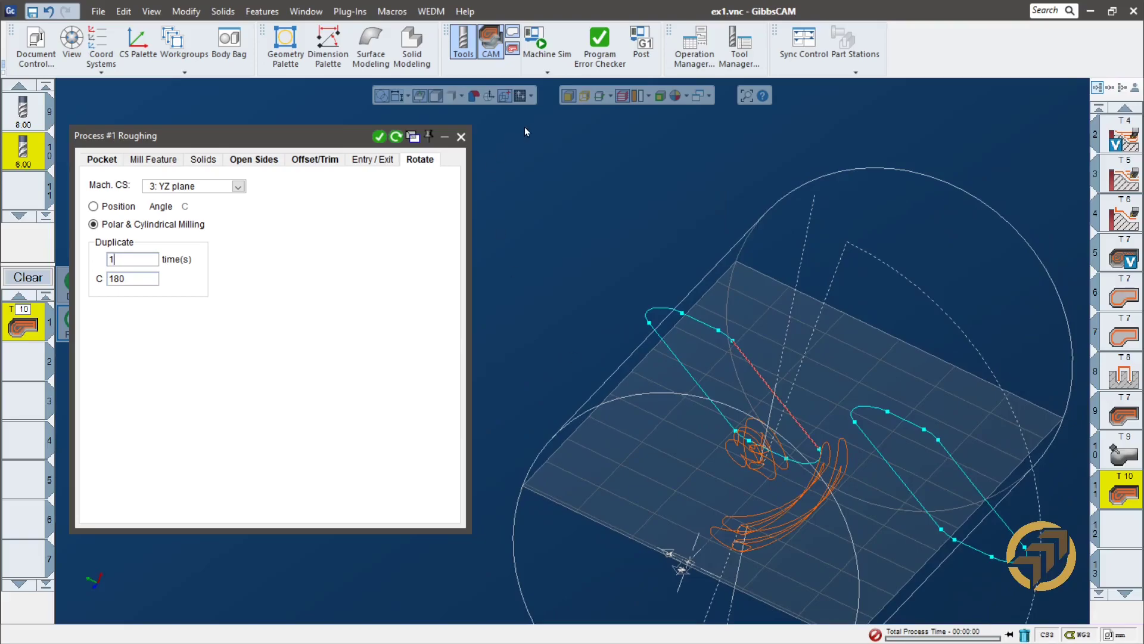
left_click(463, 139)
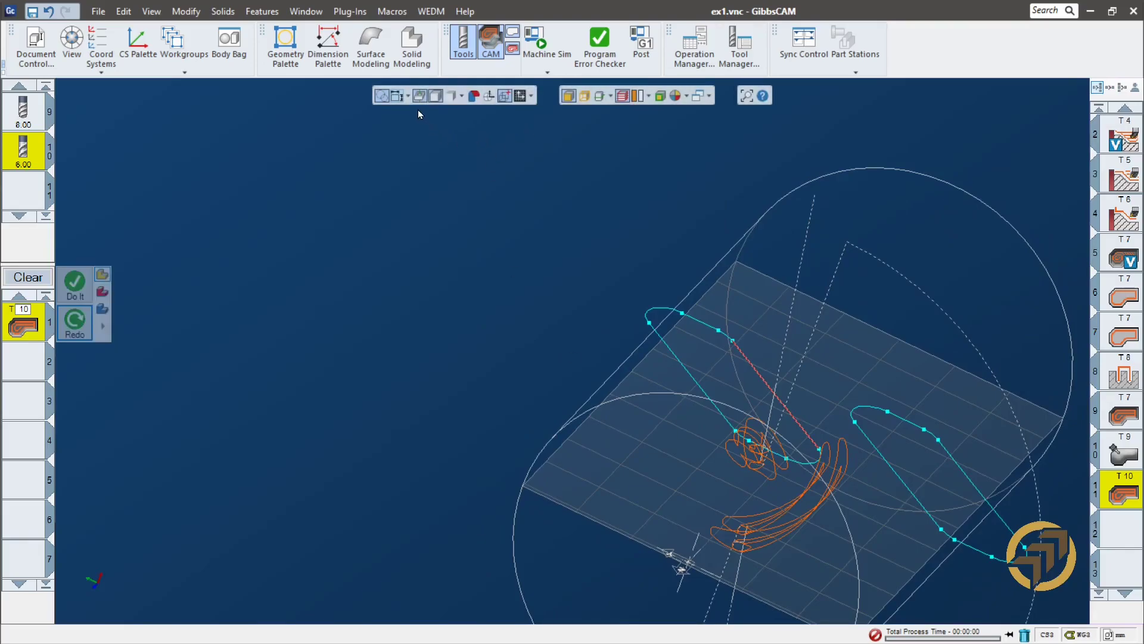
- Display the opening outlines wrapped around the cylinder and bring the part body out of the Body Bag to compare with the toolpath
left_click(489, 100)
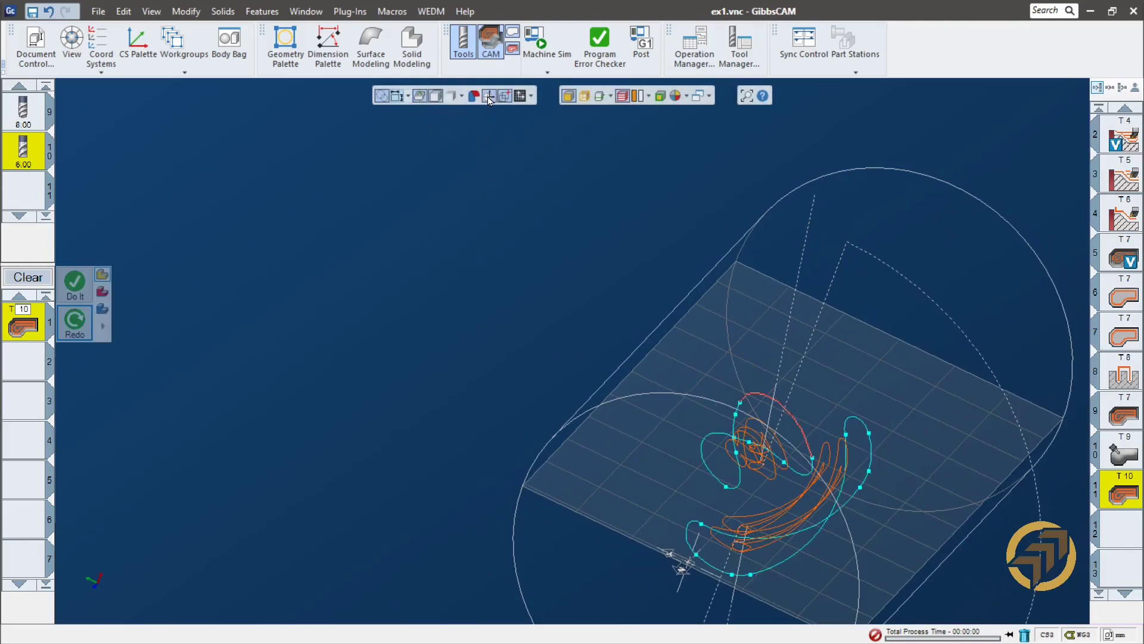
middle_click_drag(588, 198, 617, 250)
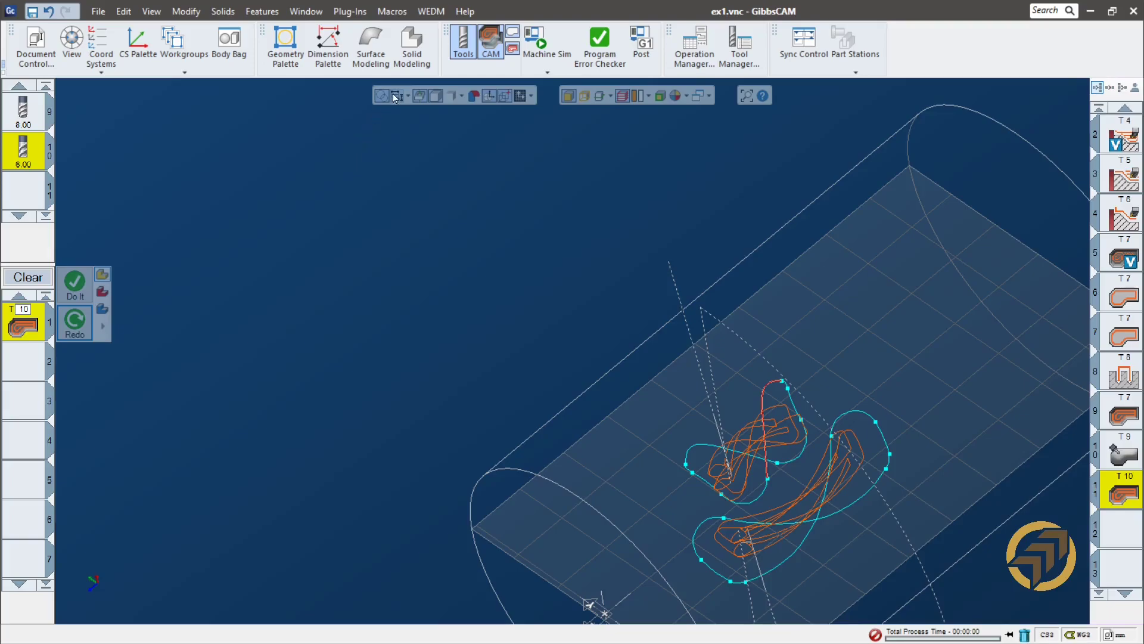
left_click(229, 41)
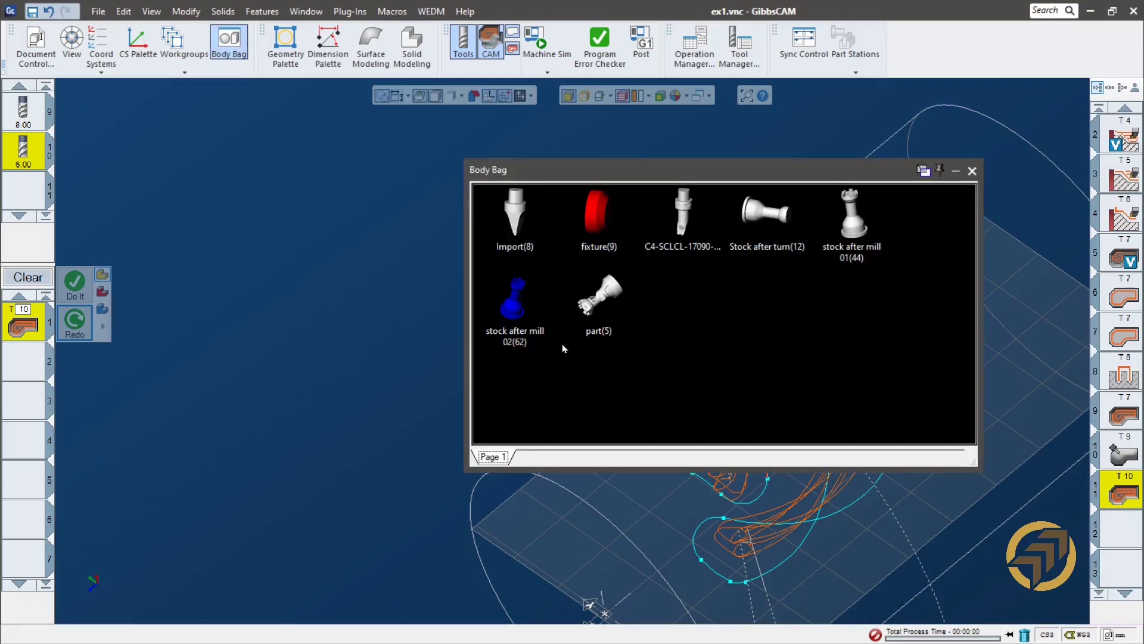
double_click(607, 297)
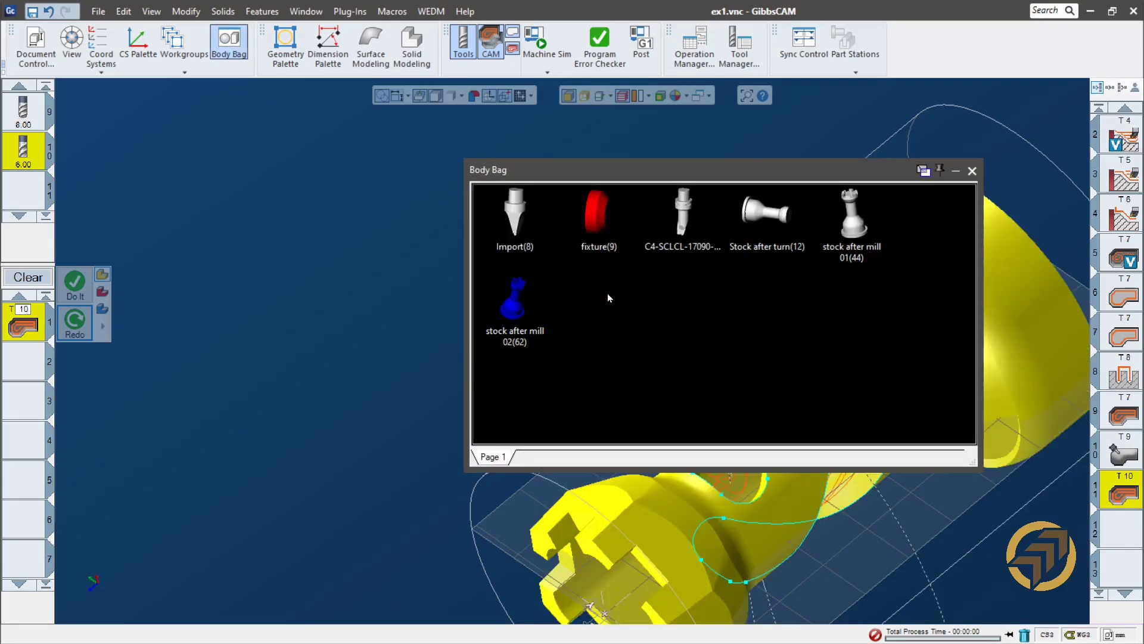
left_click(974, 171)
left_click(451, 276)
middle_click_drag(582, 387, 495, 225)
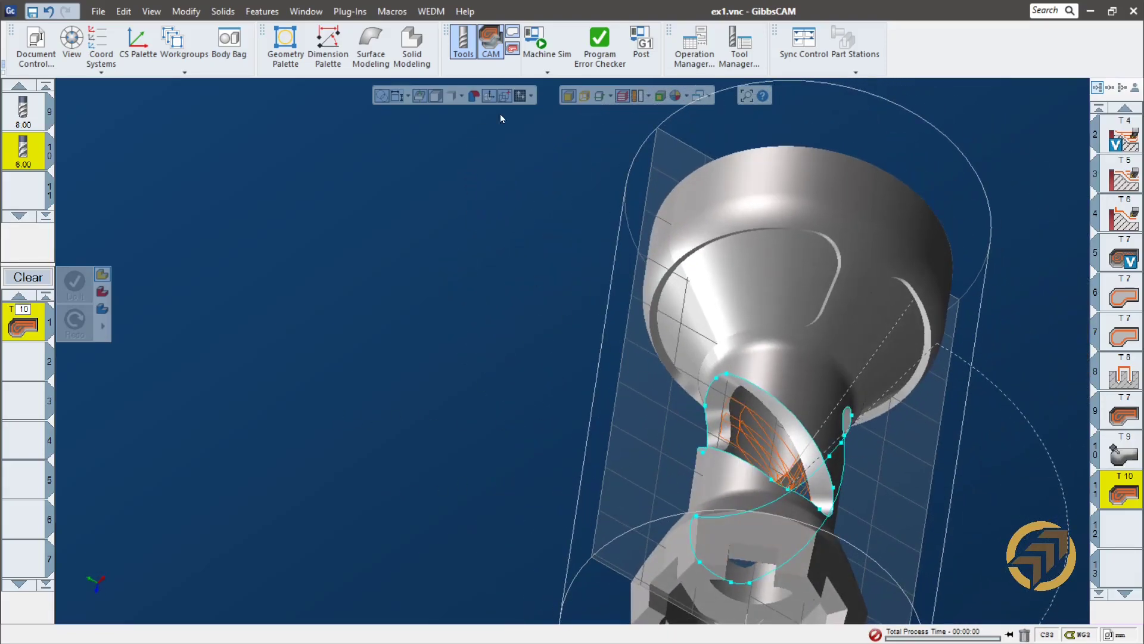
- Open the machine simulation, rewind it to the start, reduce the playback speed and start playing it
left_click(536, 40)
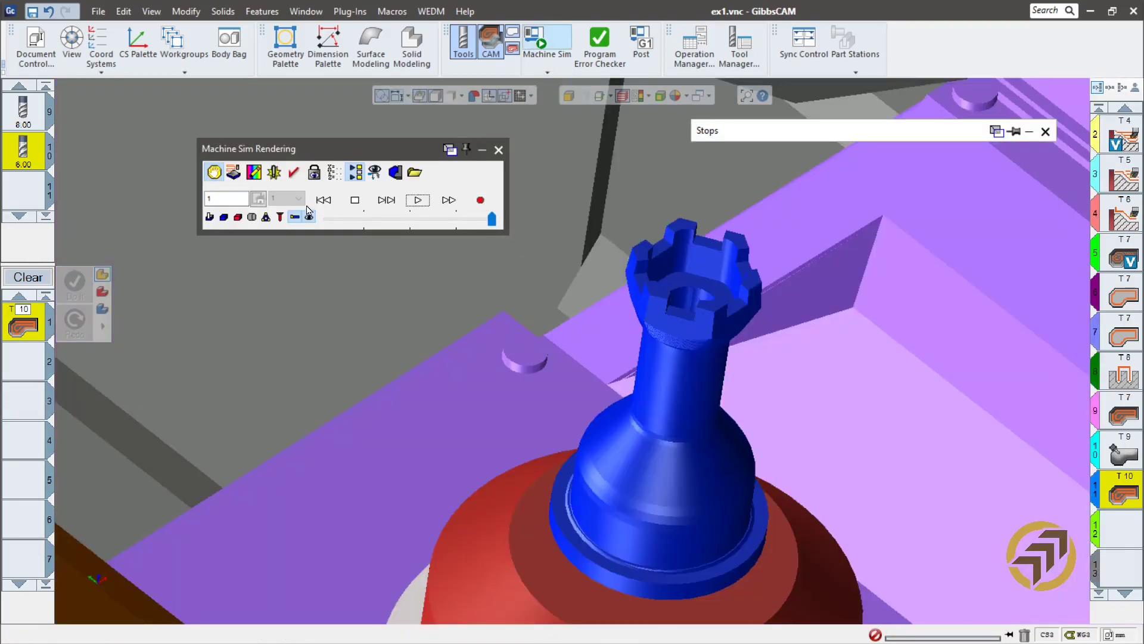
left_click(324, 200)
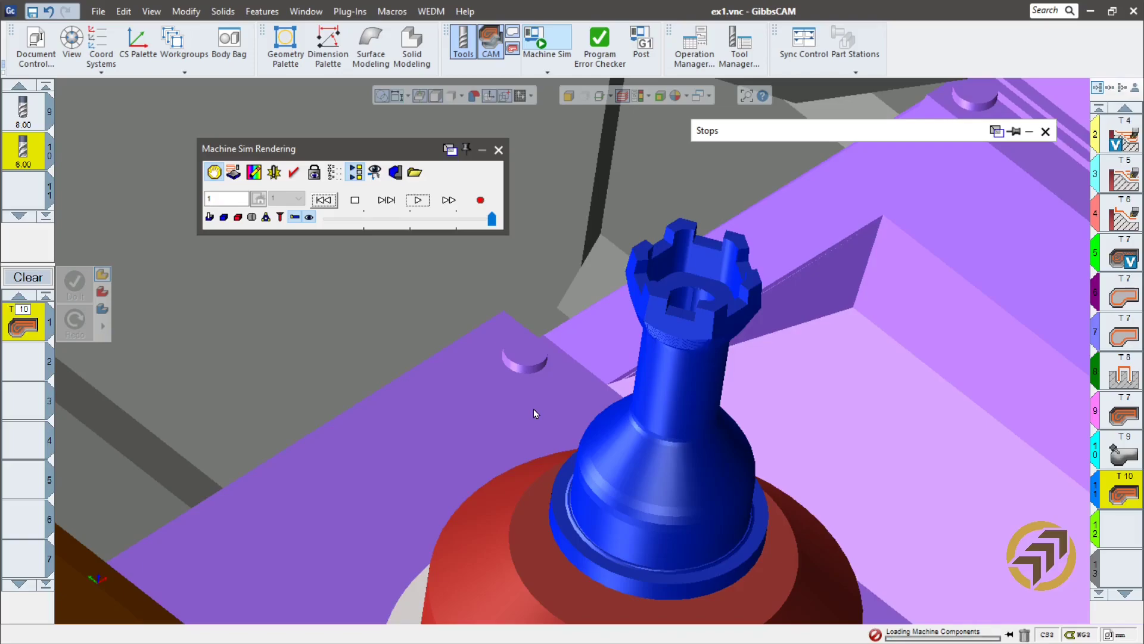
scroll(739, 527, "up", 5)
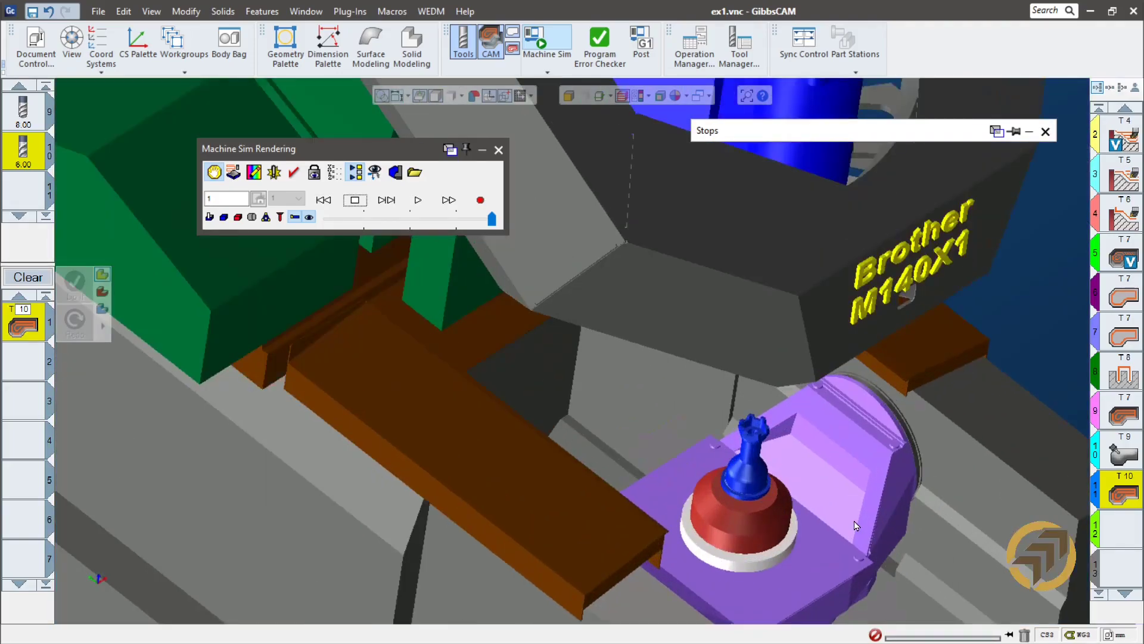
left_click_drag(492, 219, 351, 219)
left_click(419, 201)
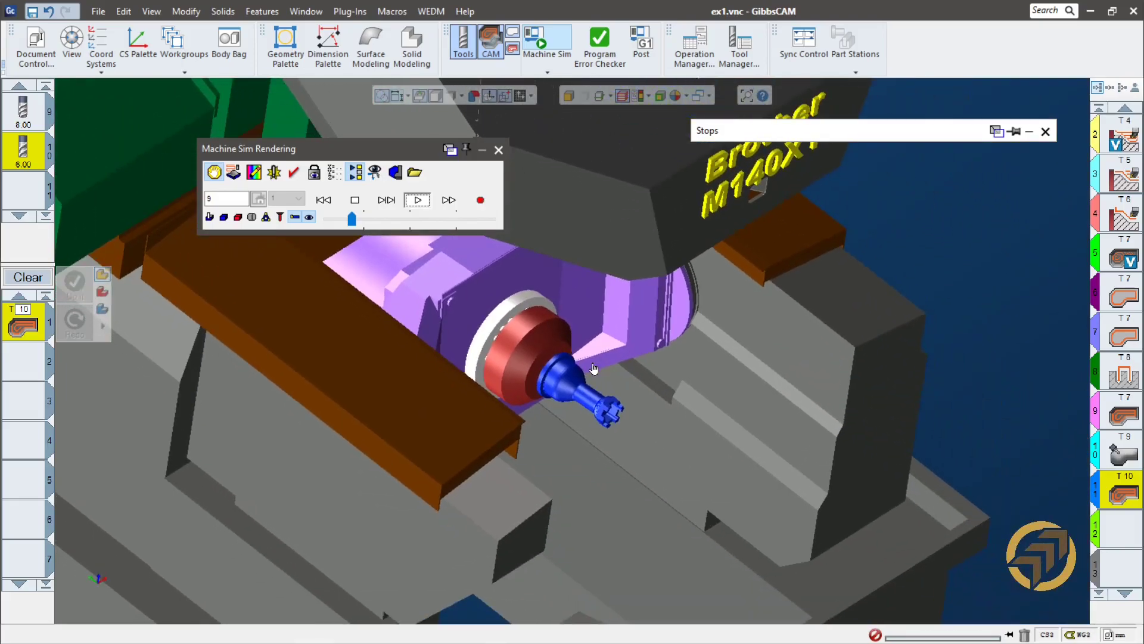
- Continue the simulation and watch the end mill cut the neck openings up close, raising the playback speed during the cut
scroll(635, 405, "up", 5)
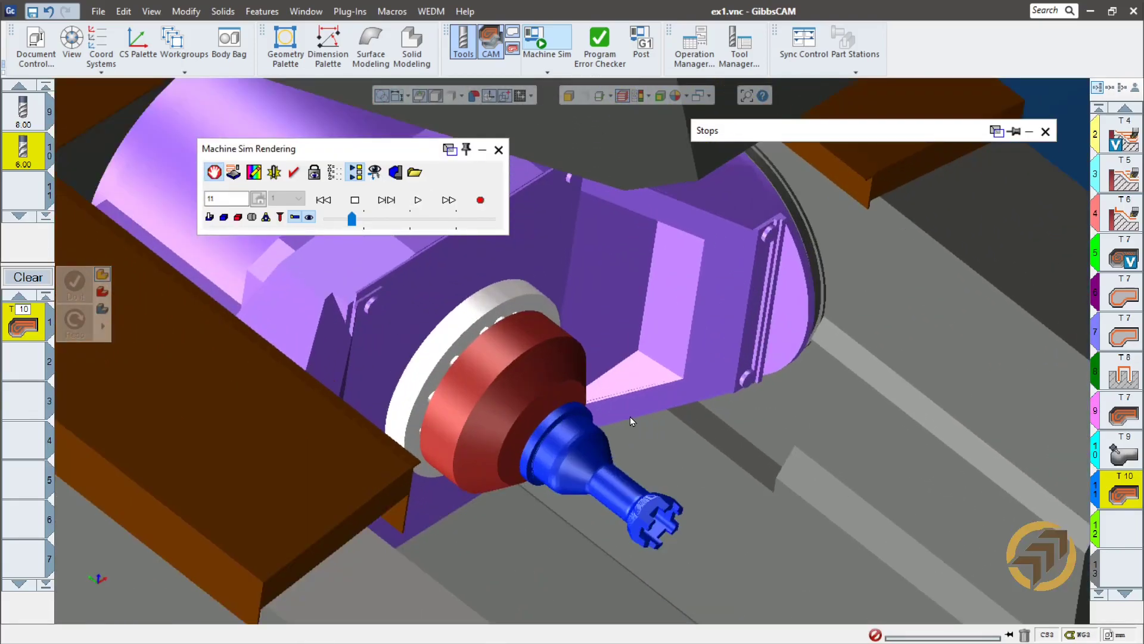
scroll(572, 371, "up", 3)
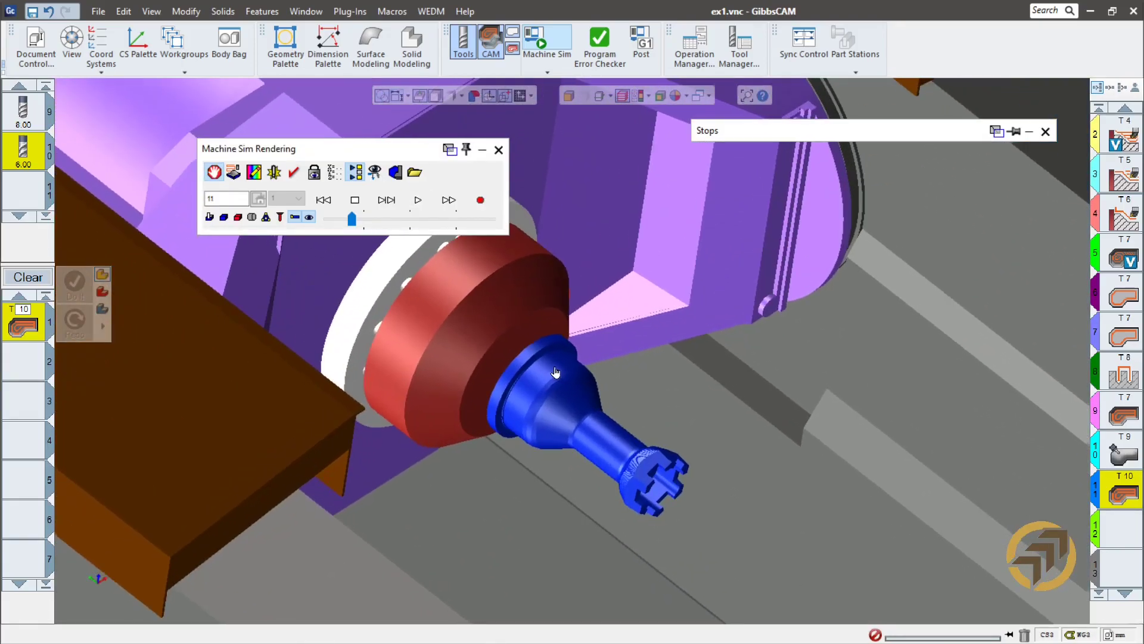
left_click(418, 200)
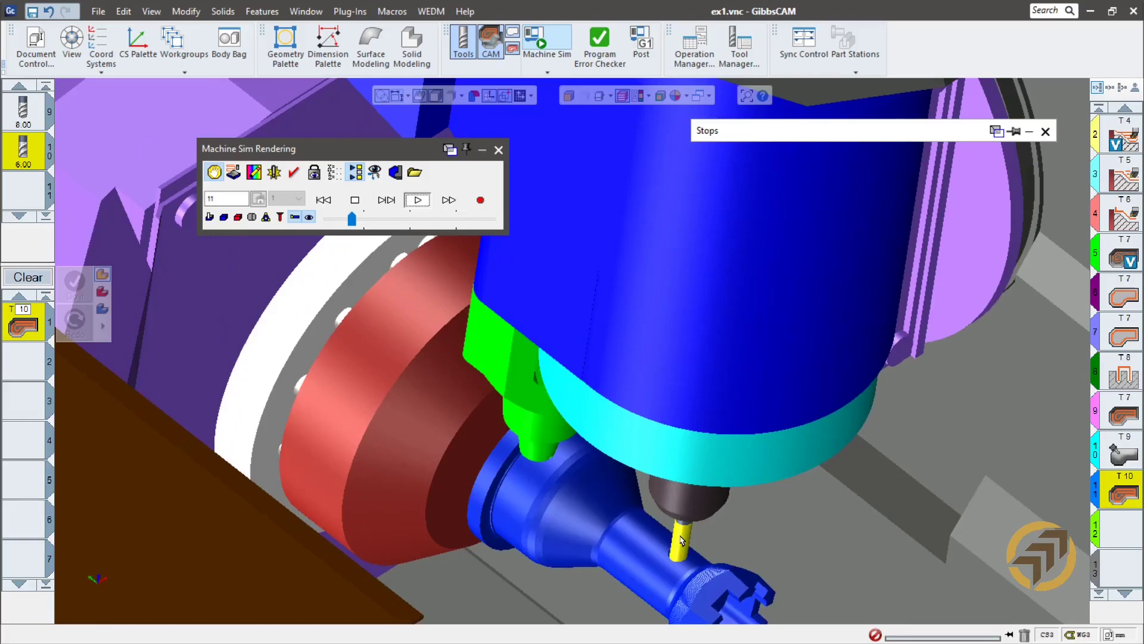
scroll(683, 541, "up", 2)
scroll(687, 548, "up", 3)
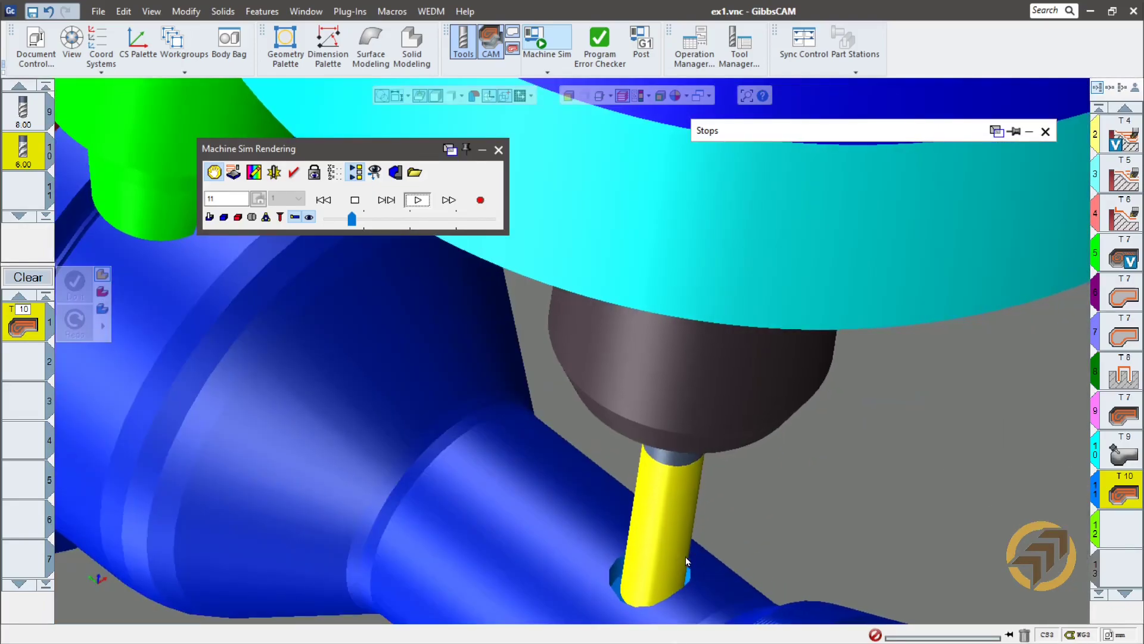
scroll(674, 565, "down", 2)
scroll(608, 500, "up", 1)
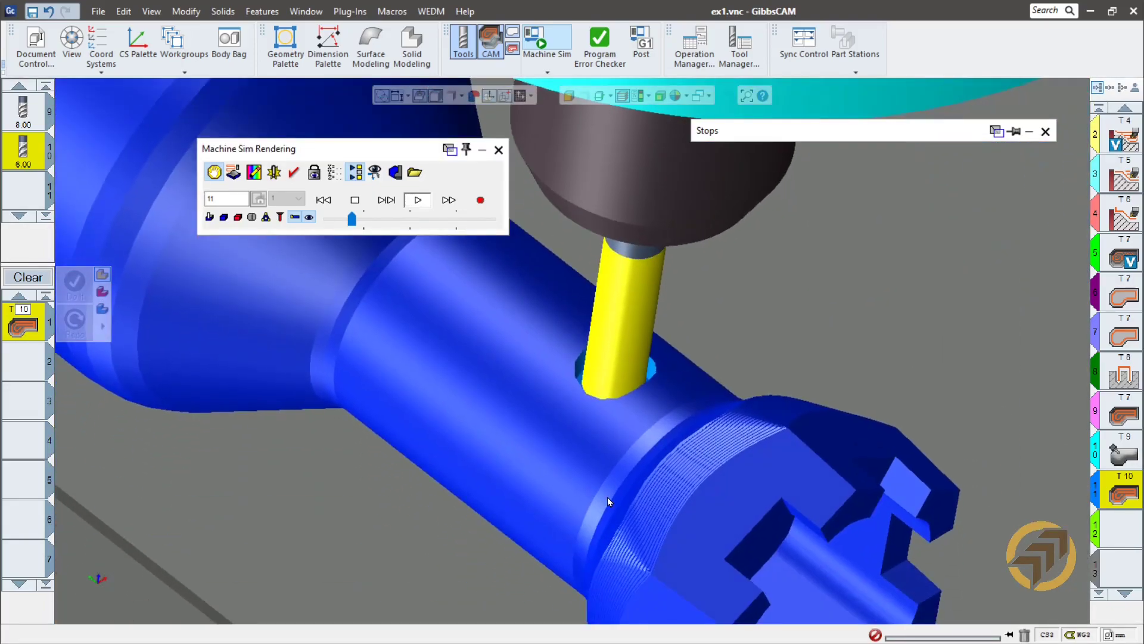
left_click_drag(352, 220, 409, 229)
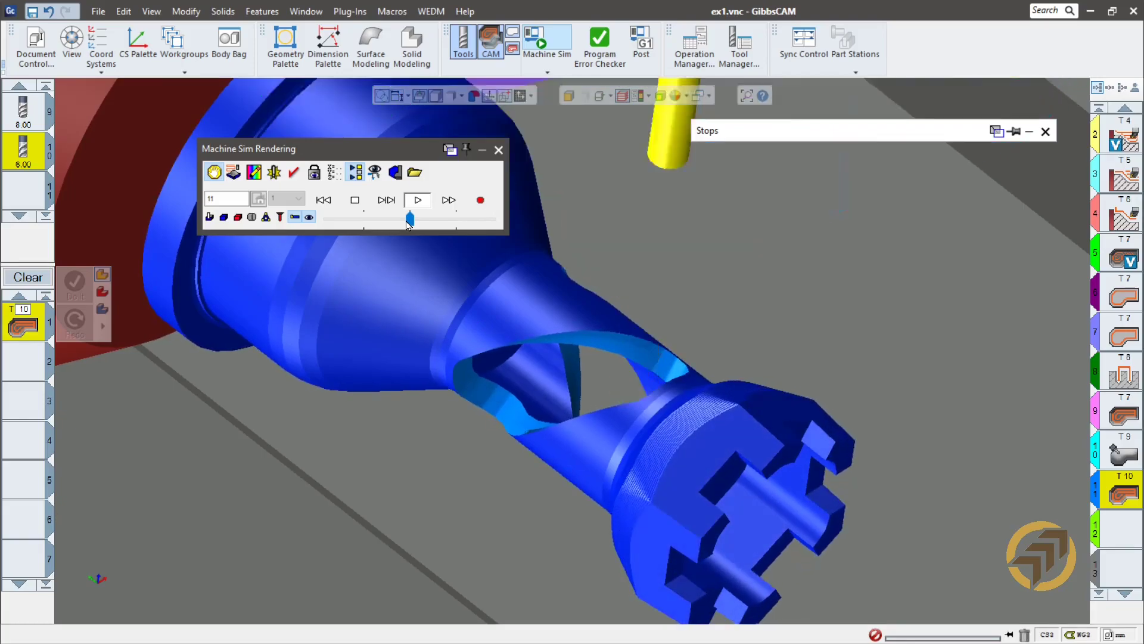
- Examine the machined openings in the chess piece's neck from several angles and close the machine simulation
scroll(769, 453, "down", 5)
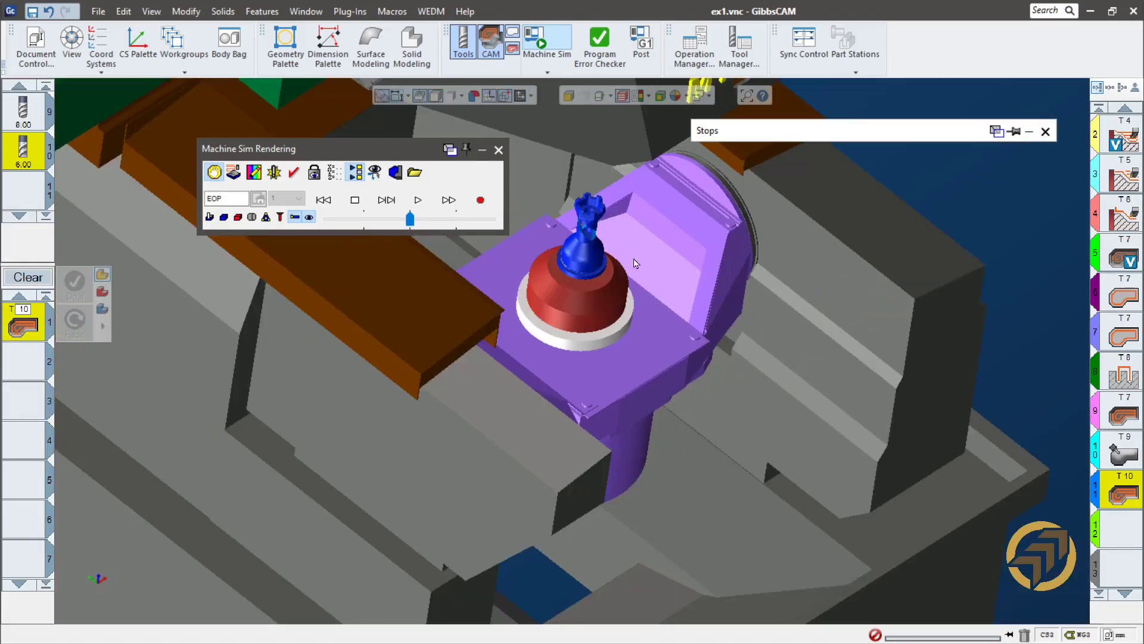
scroll(582, 177, "up", 3)
middle_click_drag(591, 197, 691, 434)
middle_click_drag(625, 469, 506, 281)
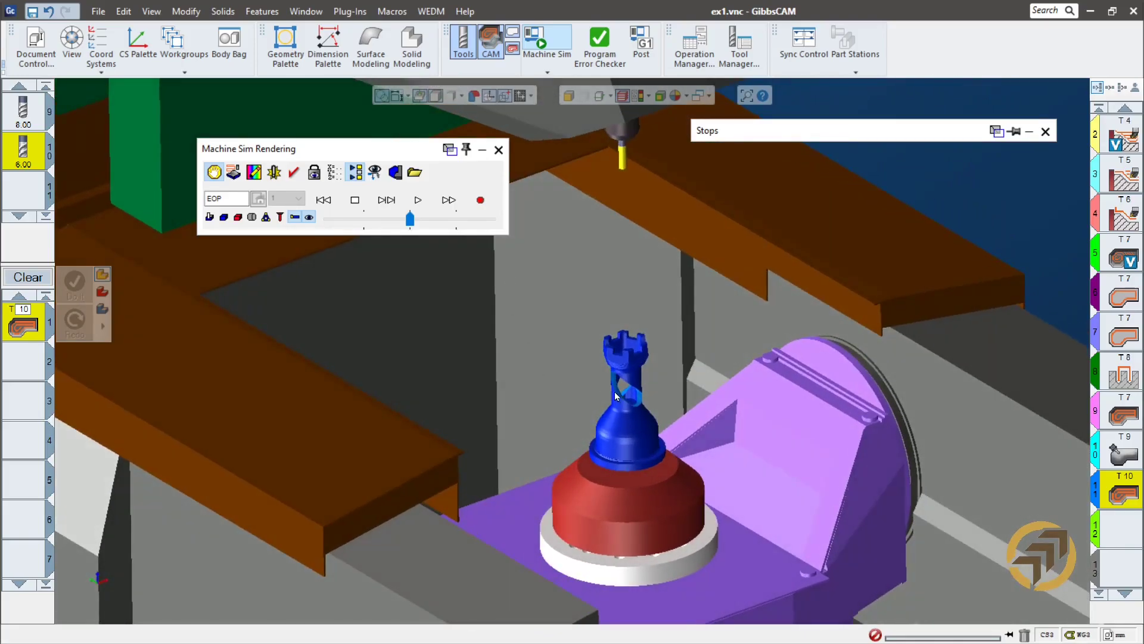
scroll(614, 390, "up", 3)
scroll(604, 302, "up", 5)
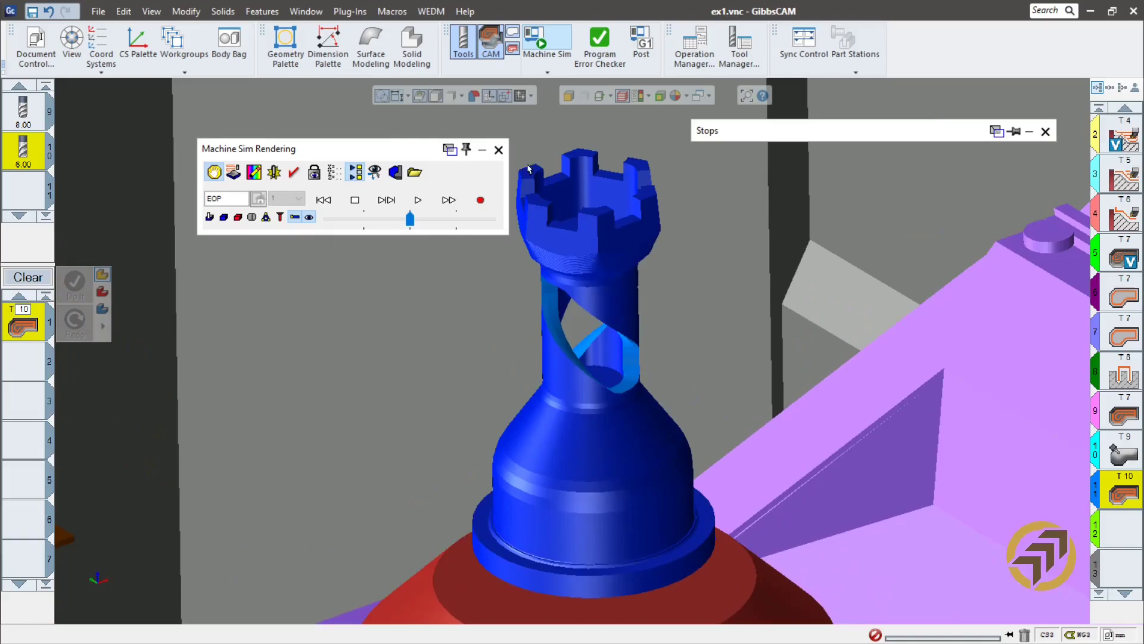
left_click(500, 151)
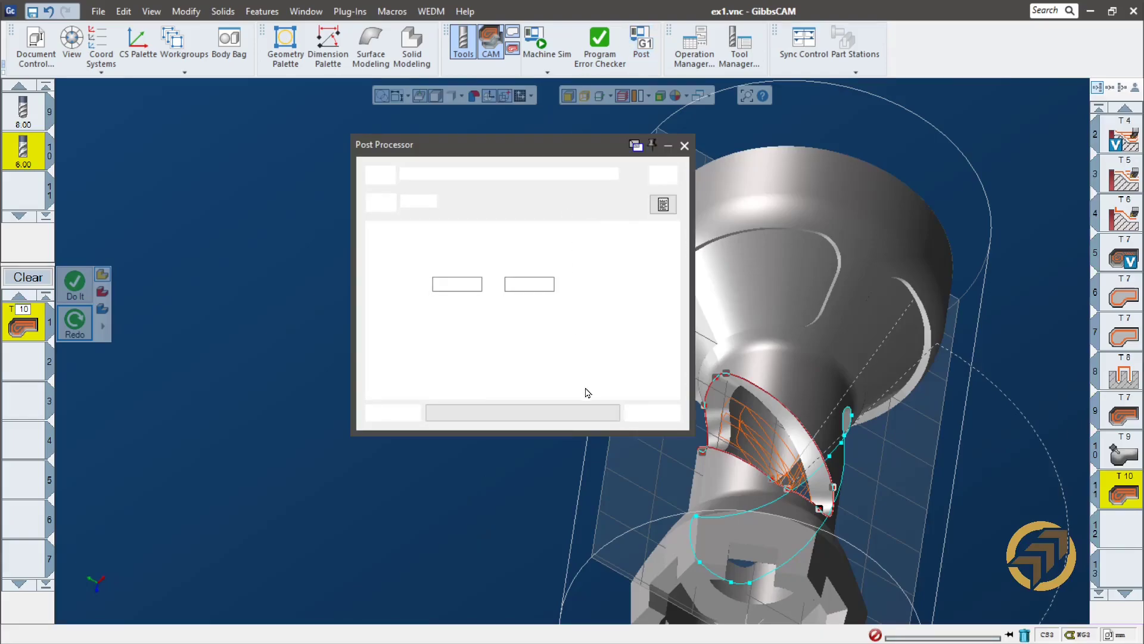
- Post-process the wrapped roughing operation to ex1.NCF and review its G-code through to the end of the file
left_click(648, 420)
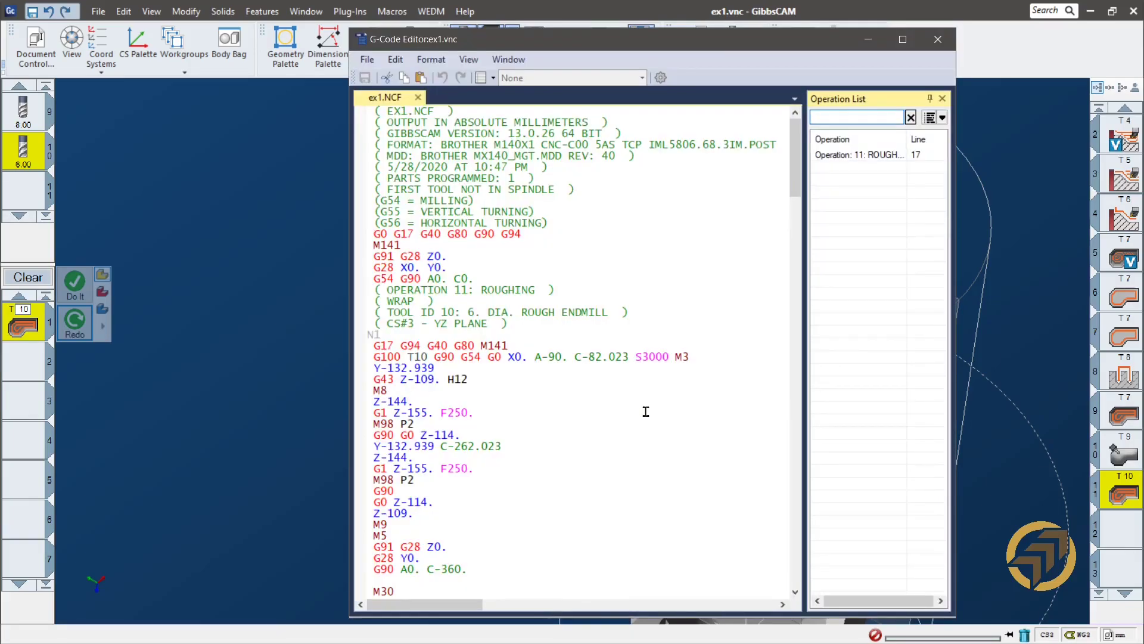
scroll(646, 411, "down", 12)
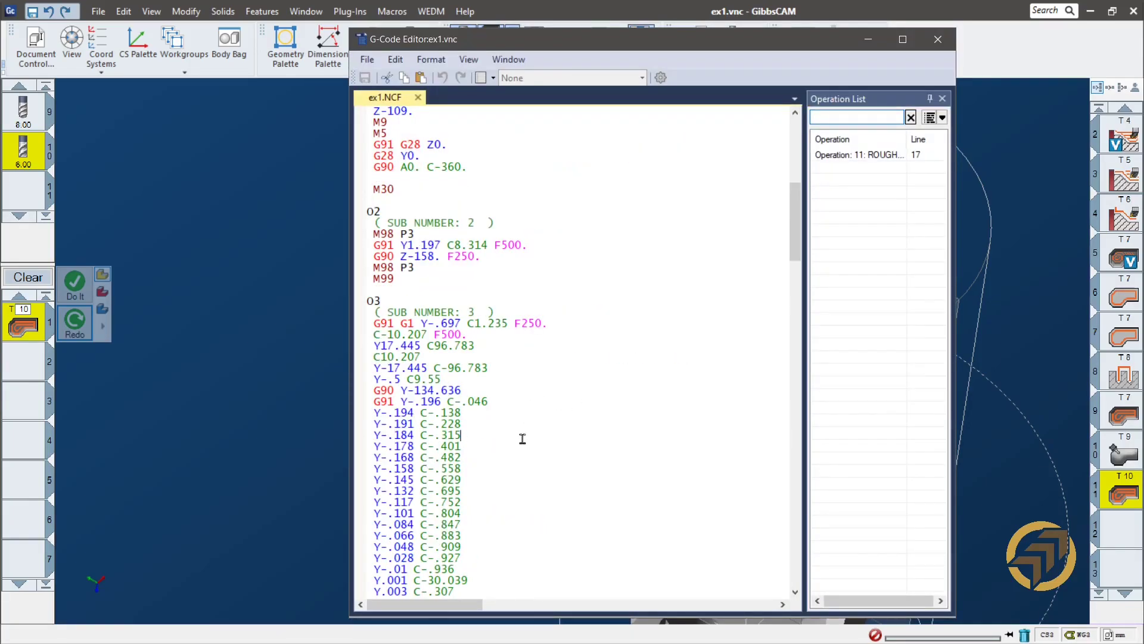
scroll(523, 443, "down", 20)
scroll(523, 437, "down", 20)
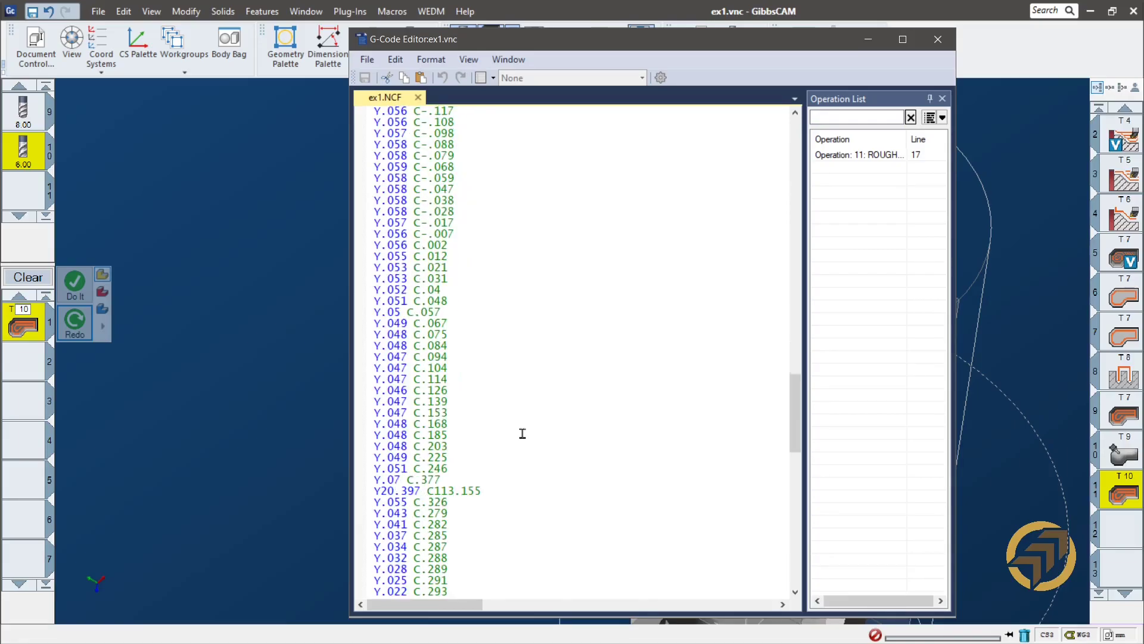
scroll(528, 365, "down", 7)
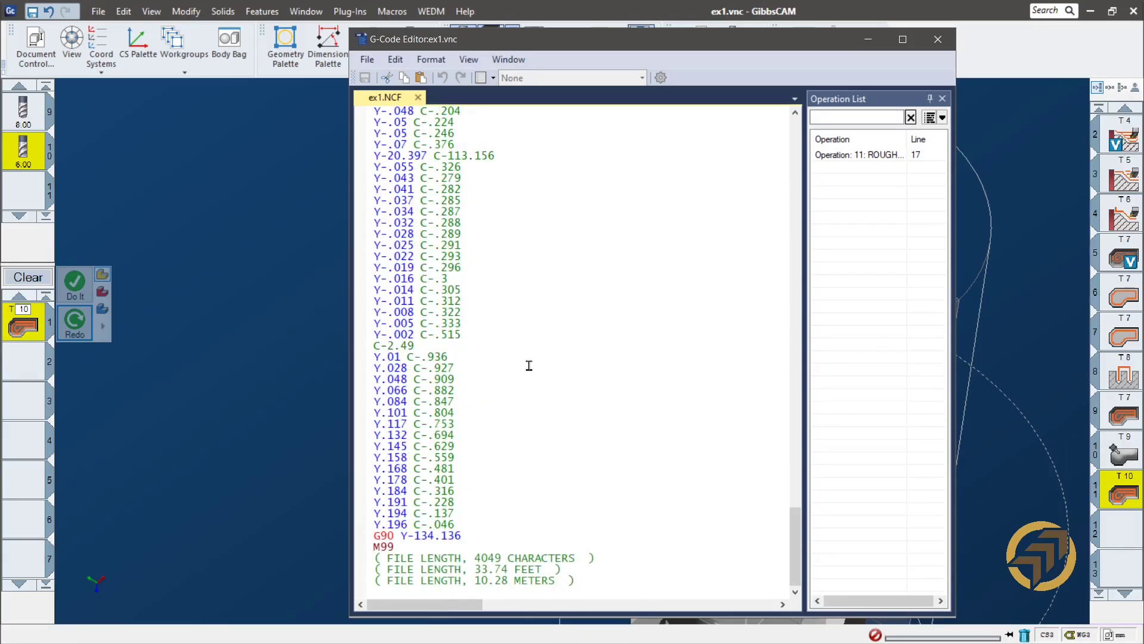
- Review the posted G-code from the end back to the main program, and close the G-code editor and post processor
scroll(529, 365, "up", 20)
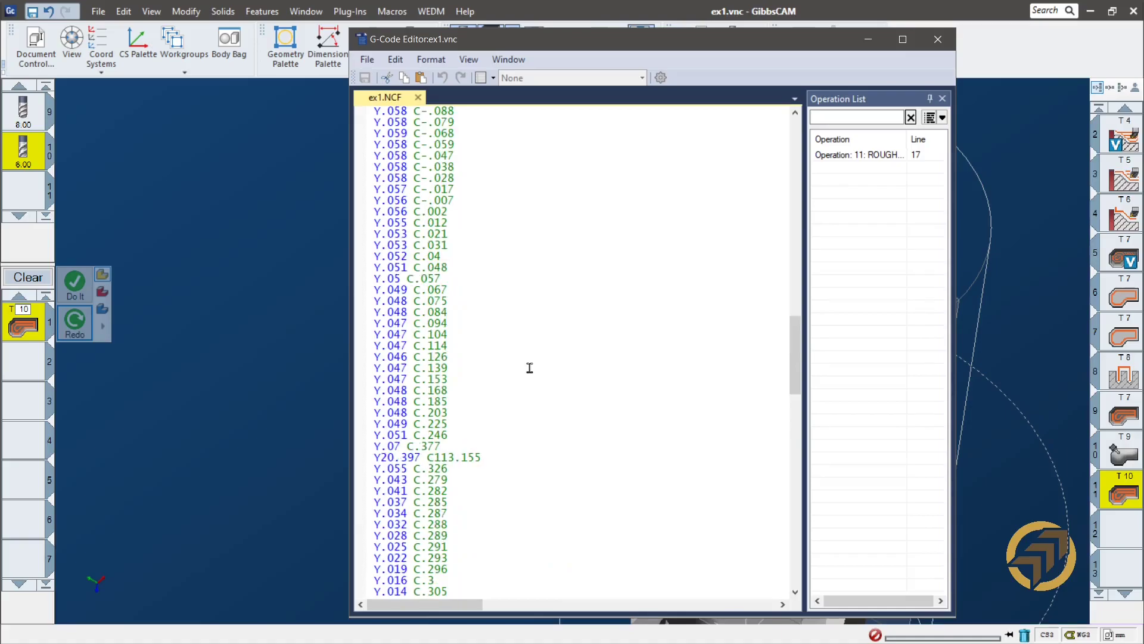
scroll(529, 368, "up", 12)
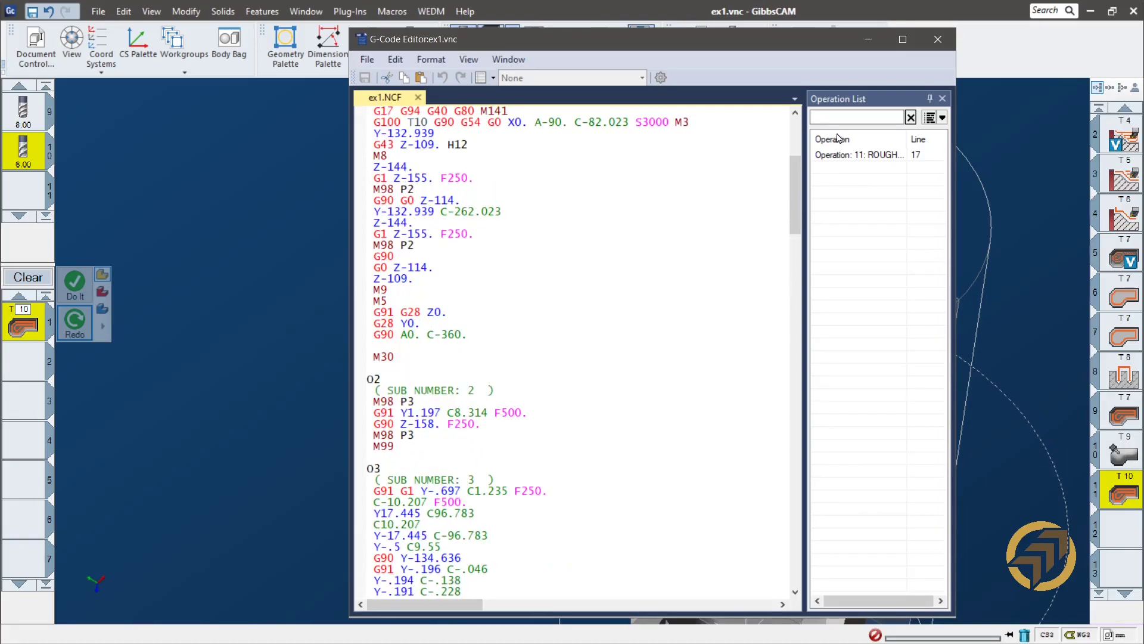
left_click(937, 40)
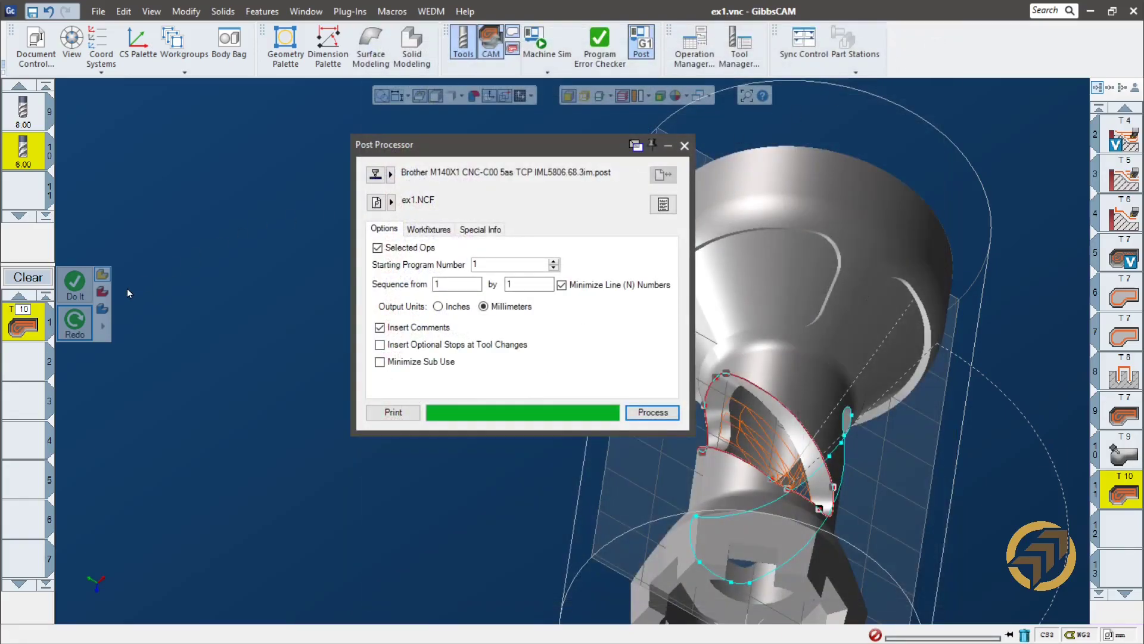
left_click(684, 145)
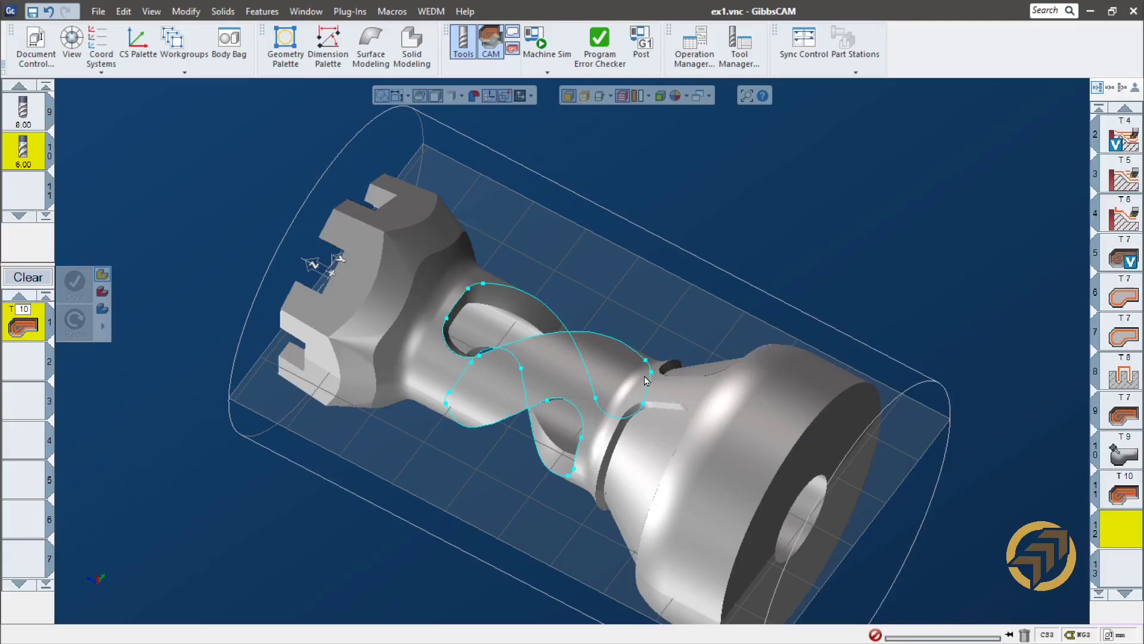
- Put the chess piece body in the body bag and show the neck opening geometry unwrapped, facing the YZ plane
middle_click_drag(435, 343, 446, 411)
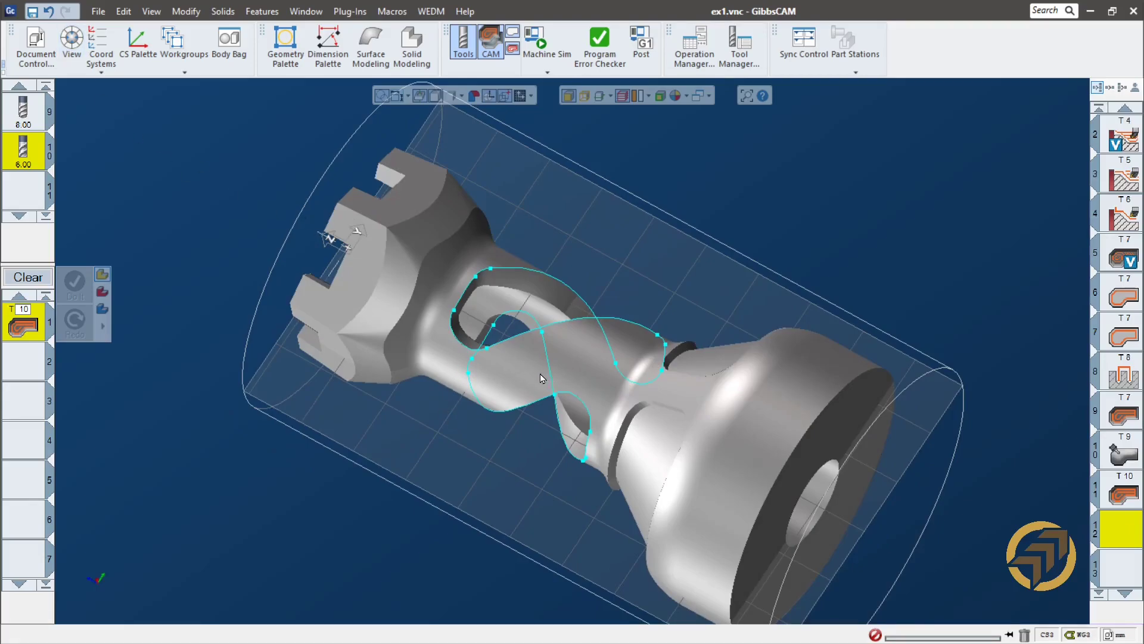
double_click(519, 364)
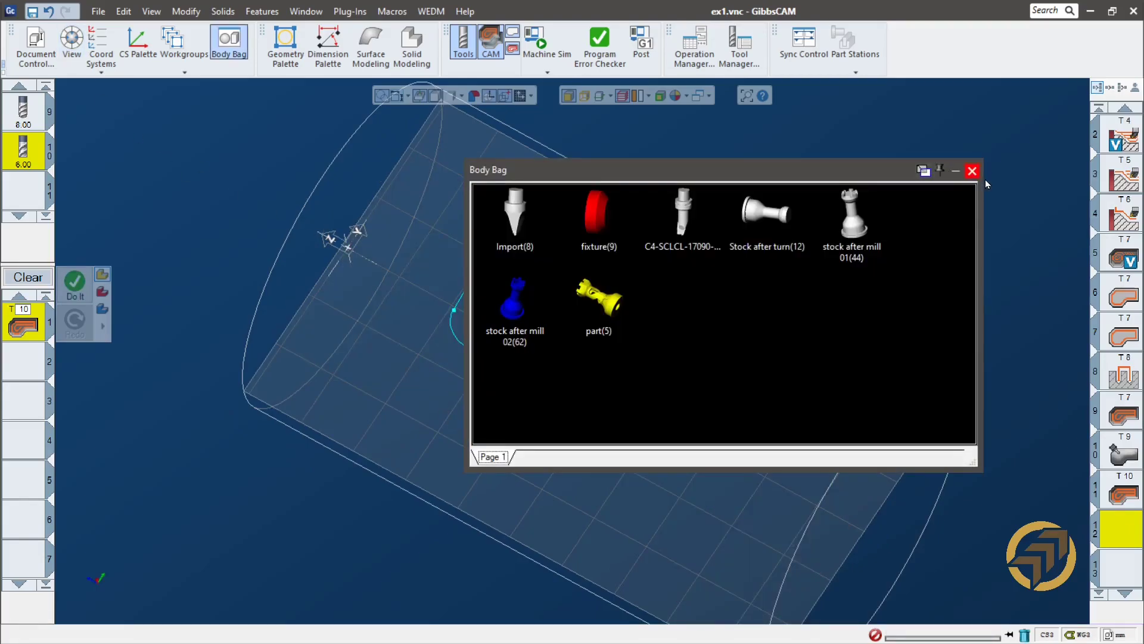
left_click(973, 171)
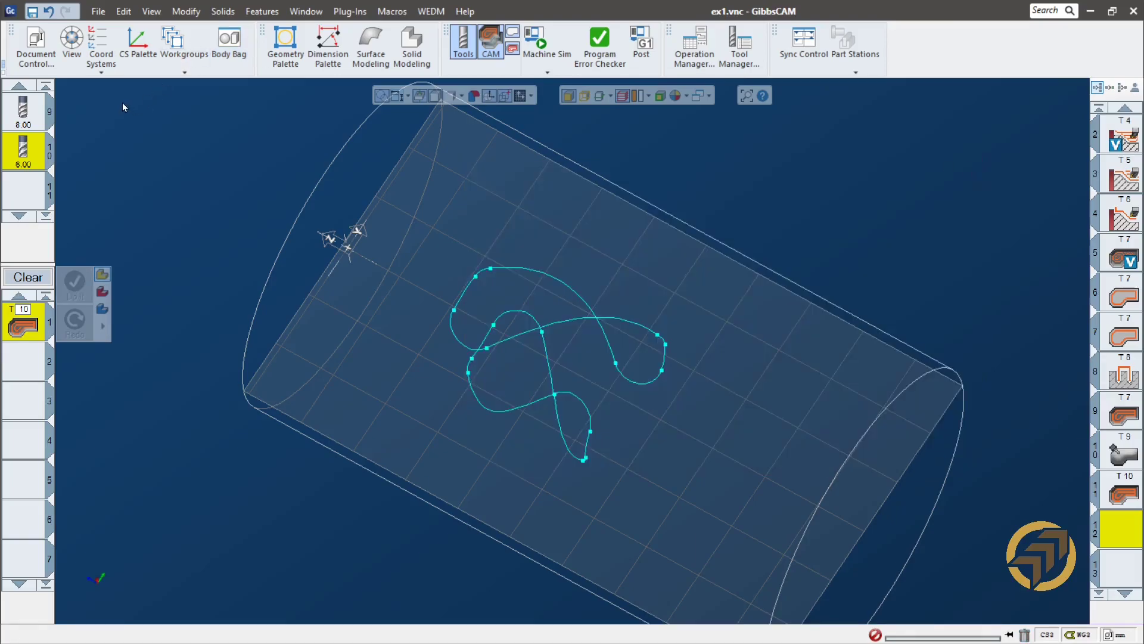
left_click(490, 97)
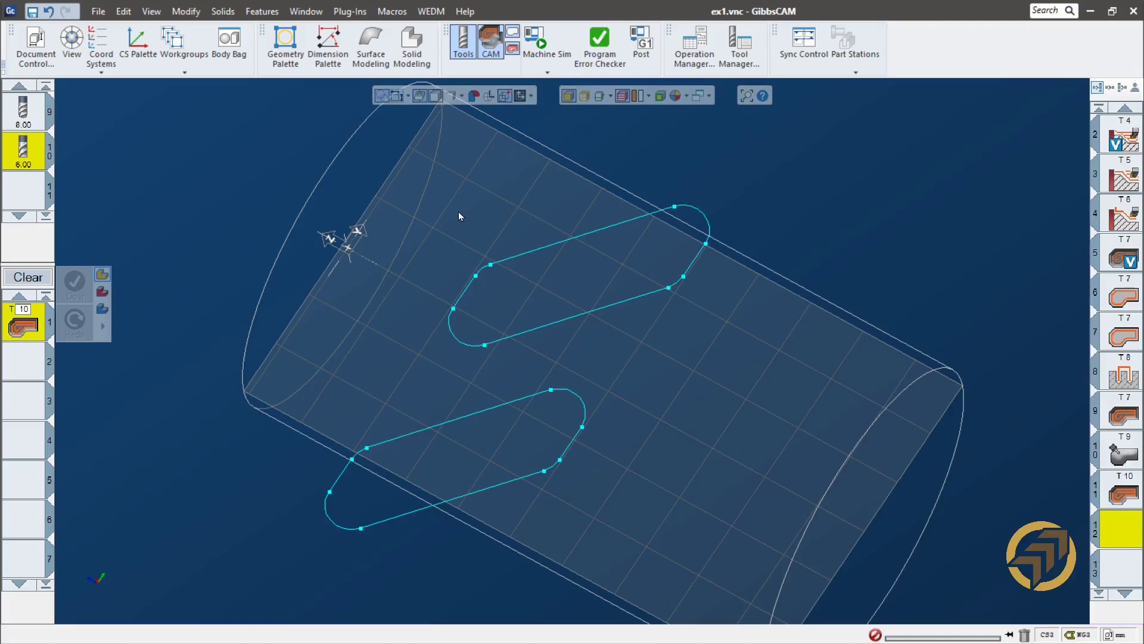
left_click(88, 563)
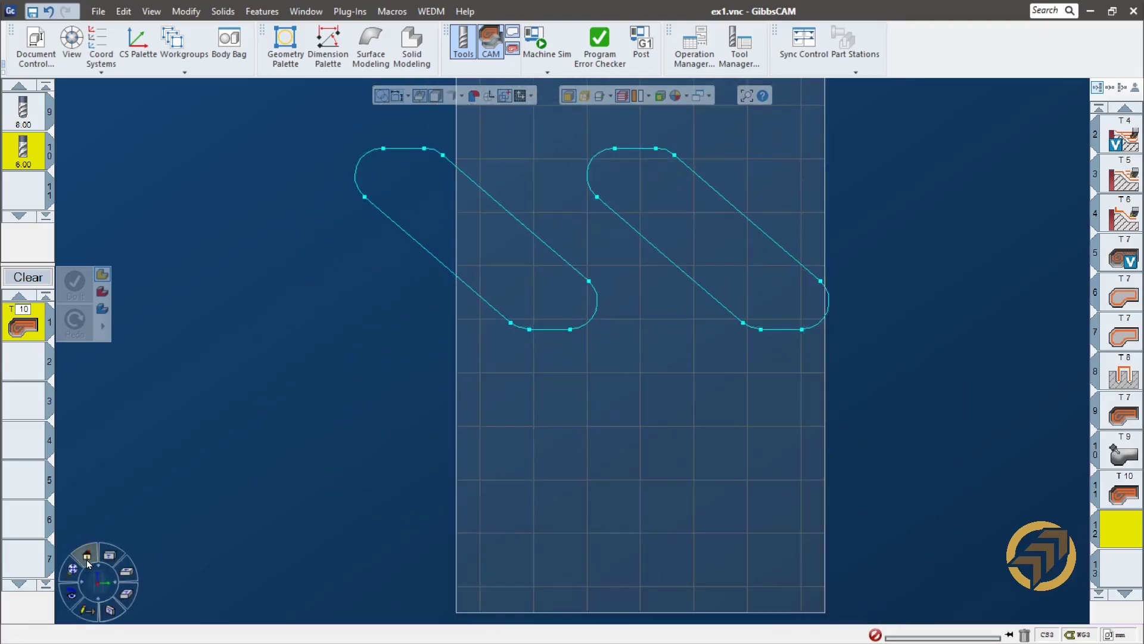
middle_click_drag(567, 378, 499, 528)
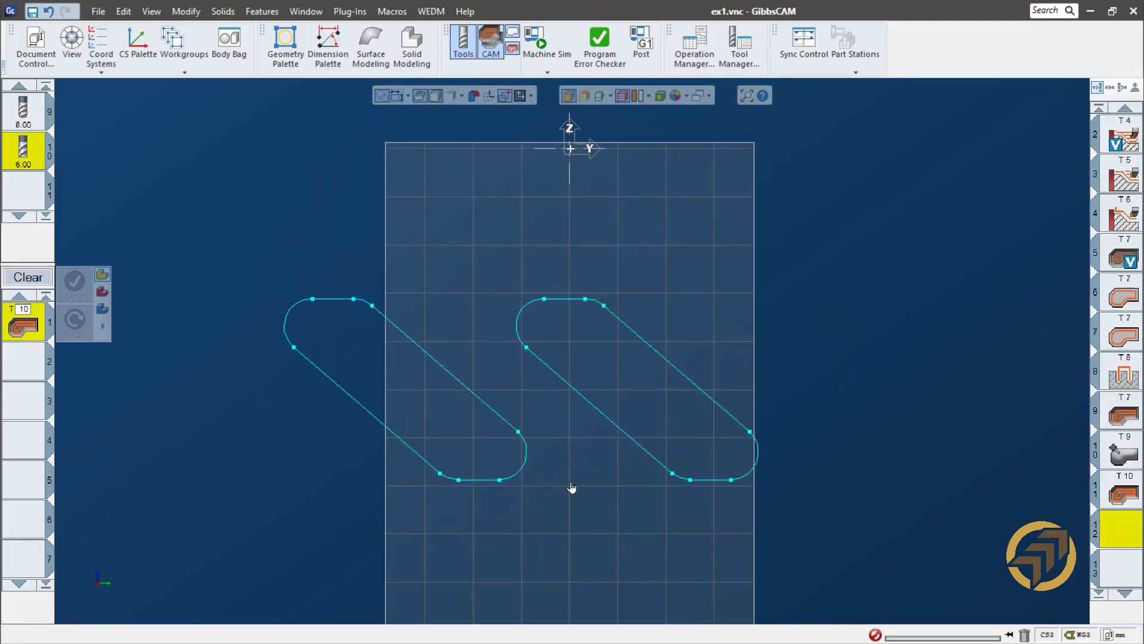
middle_click_drag(570, 478, 562, 530)
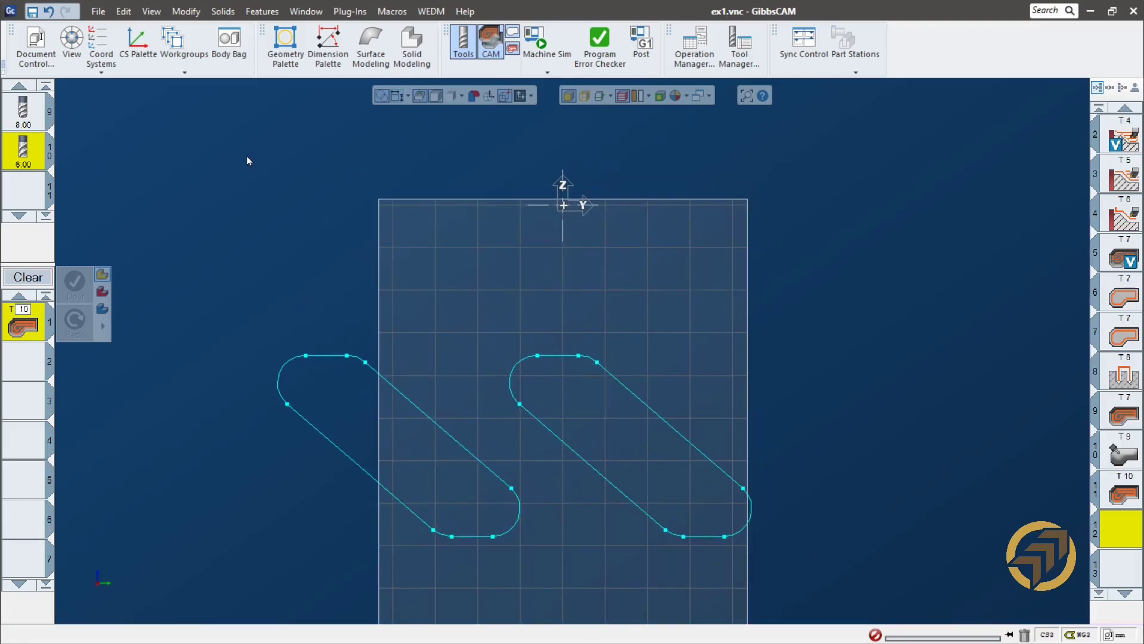
- Set up the text MYGROWTECH in the Moorpark font with its alignment point at X 12
left_click(284, 47)
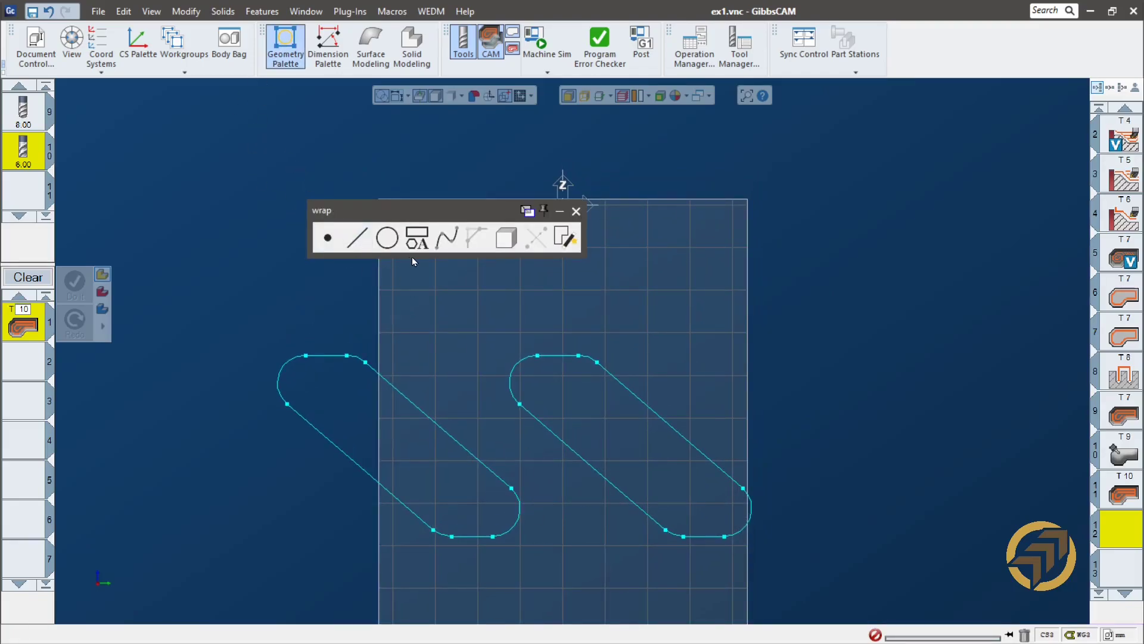
left_click(426, 247)
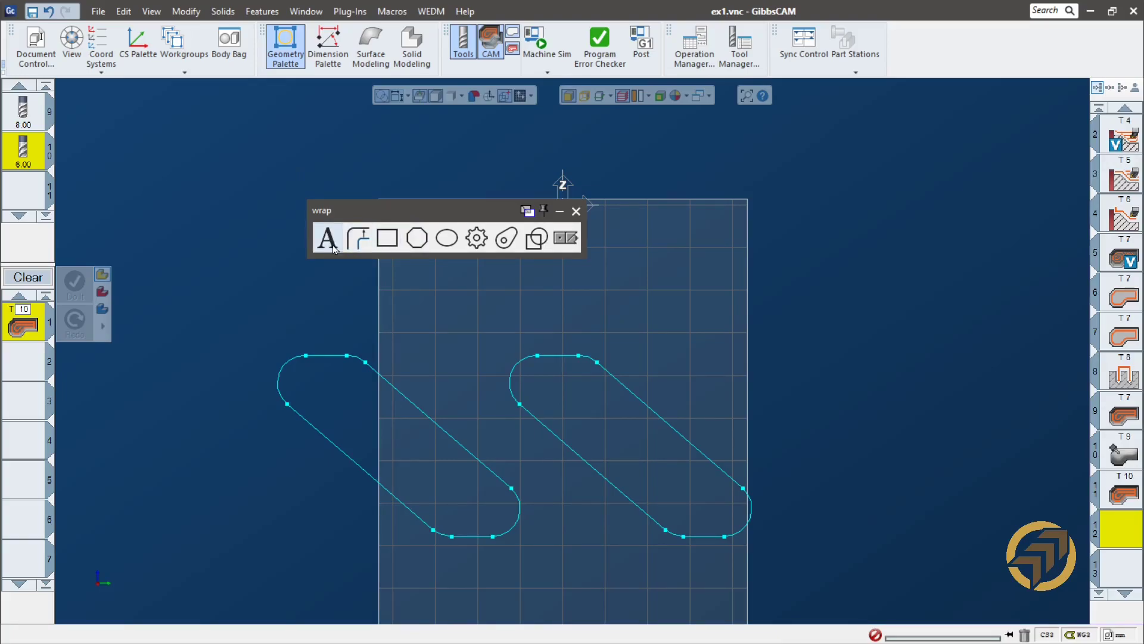
left_click_drag(748, 467, 382, 202)
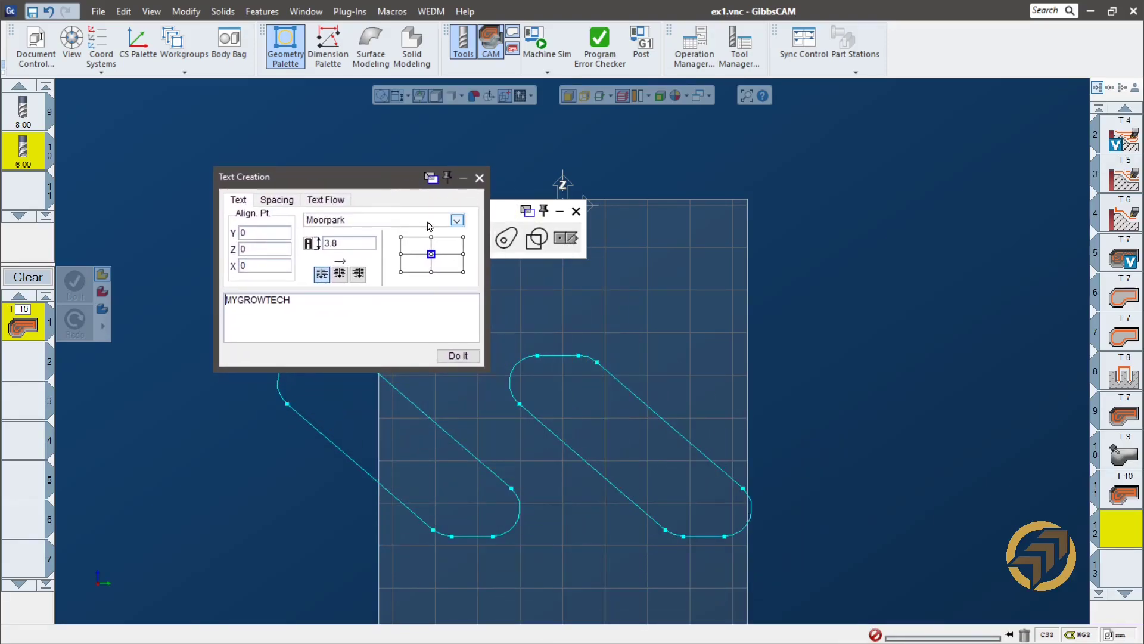
left_click(356, 222)
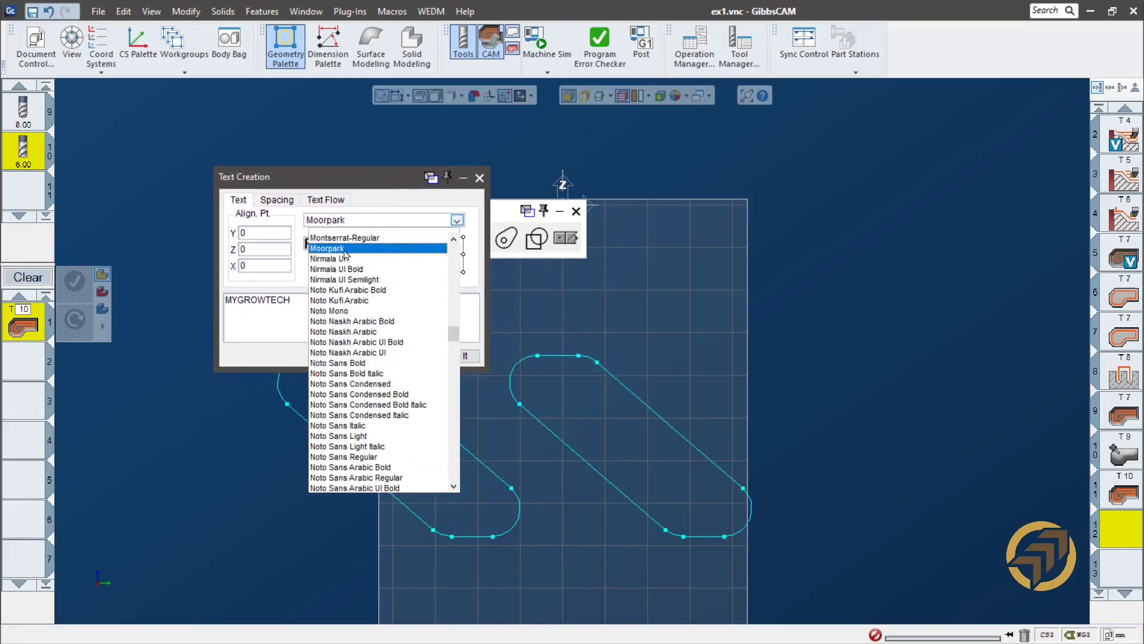
left_click(345, 252)
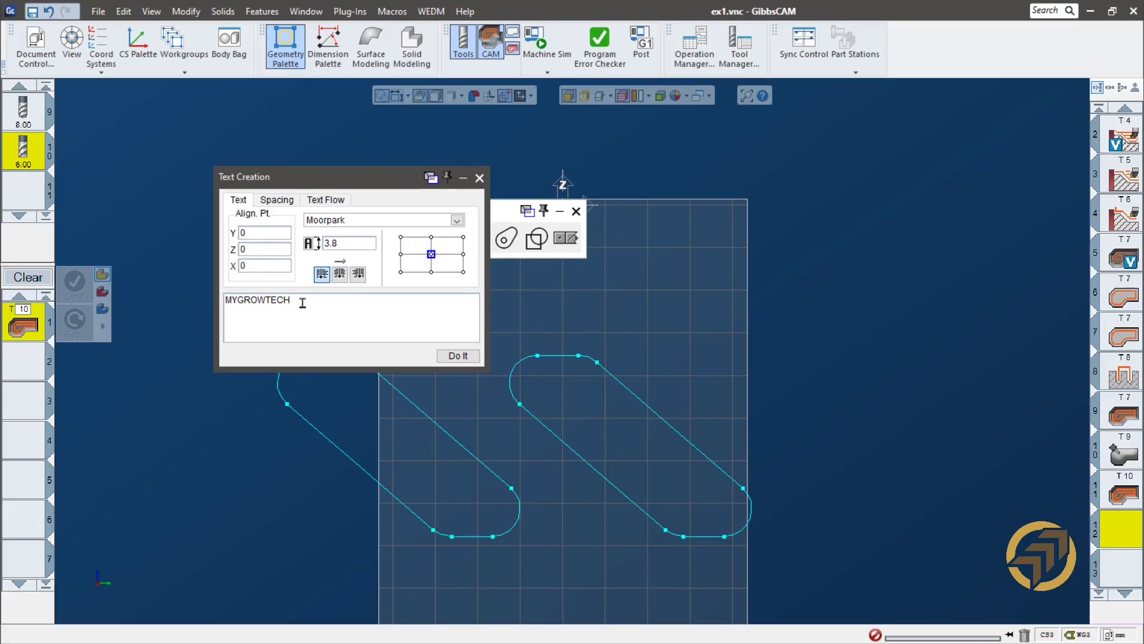
left_click_drag(303, 303, 182, 300)
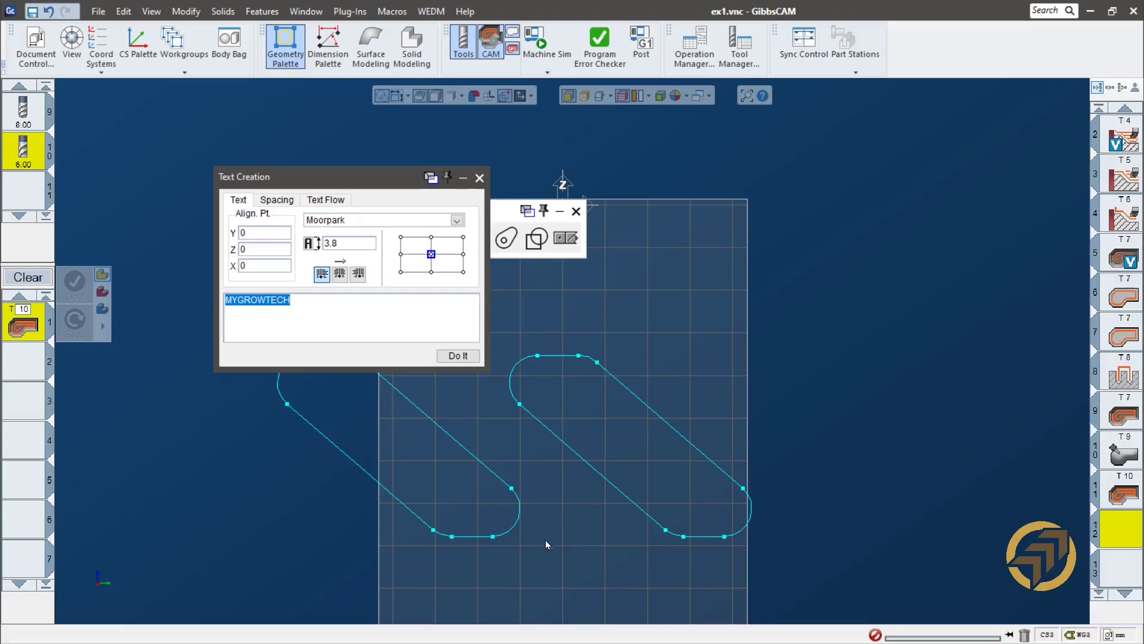
middle_click_drag(605, 540, 185, 463)
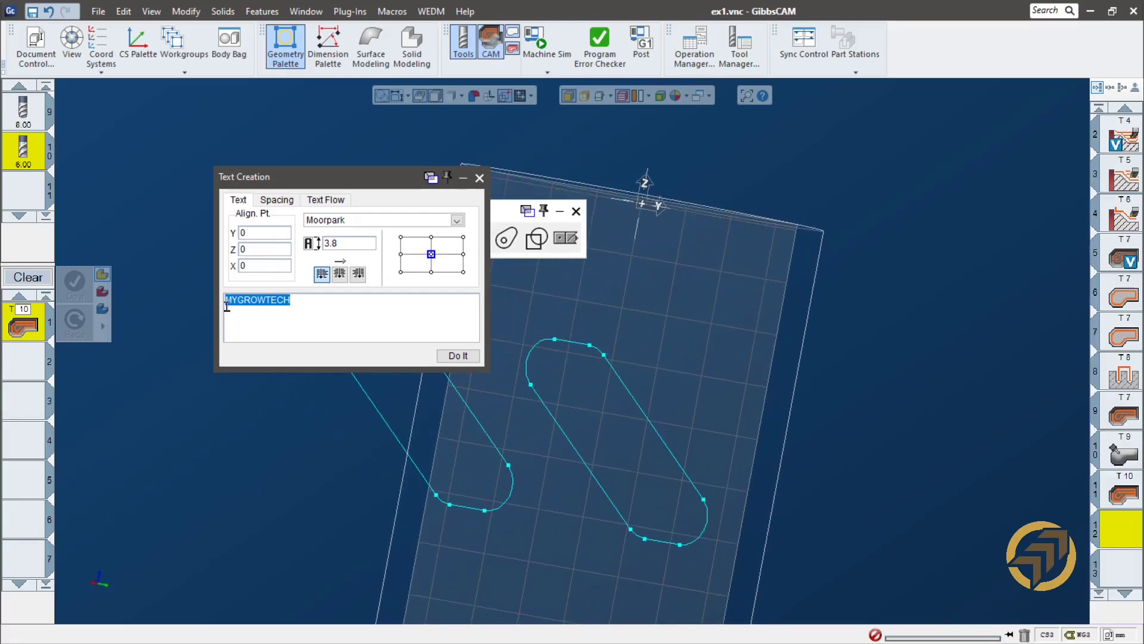
left_click(260, 266)
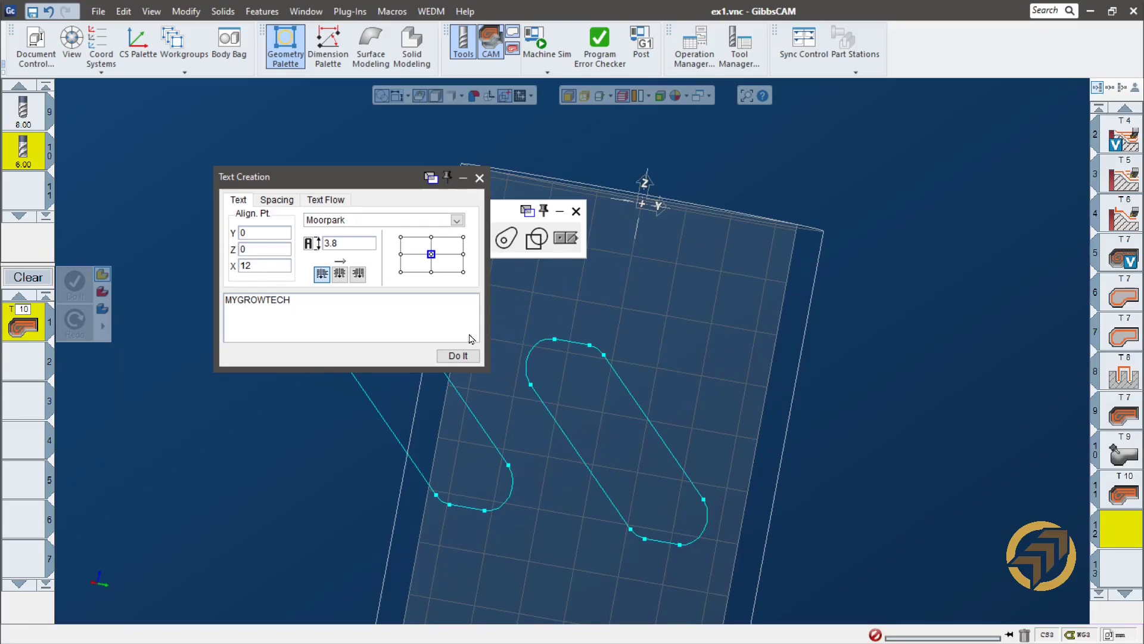
- Create the MYGROWTECH text geometry in the wrap workgroup and finish text creation
left_click(567, 238)
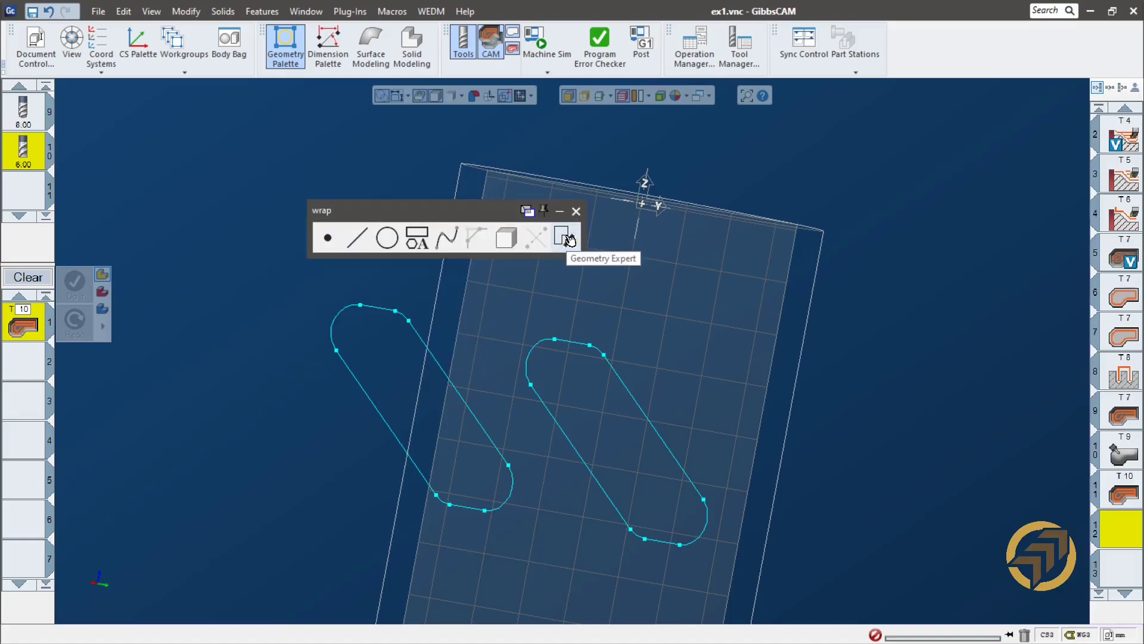
left_click(417, 238)
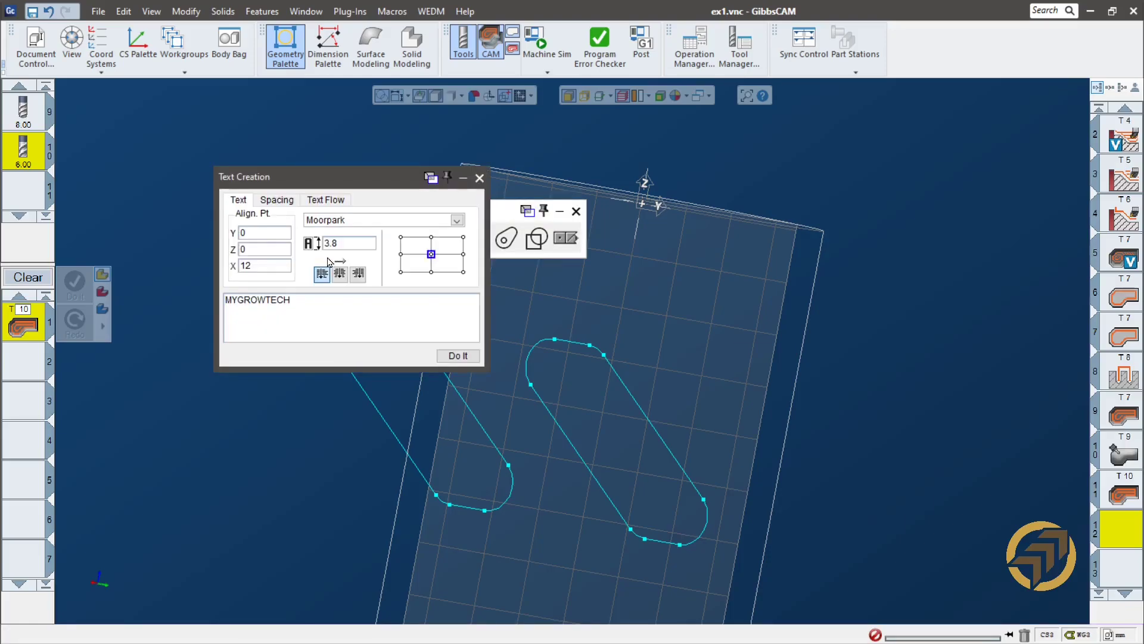
left_click(458, 356)
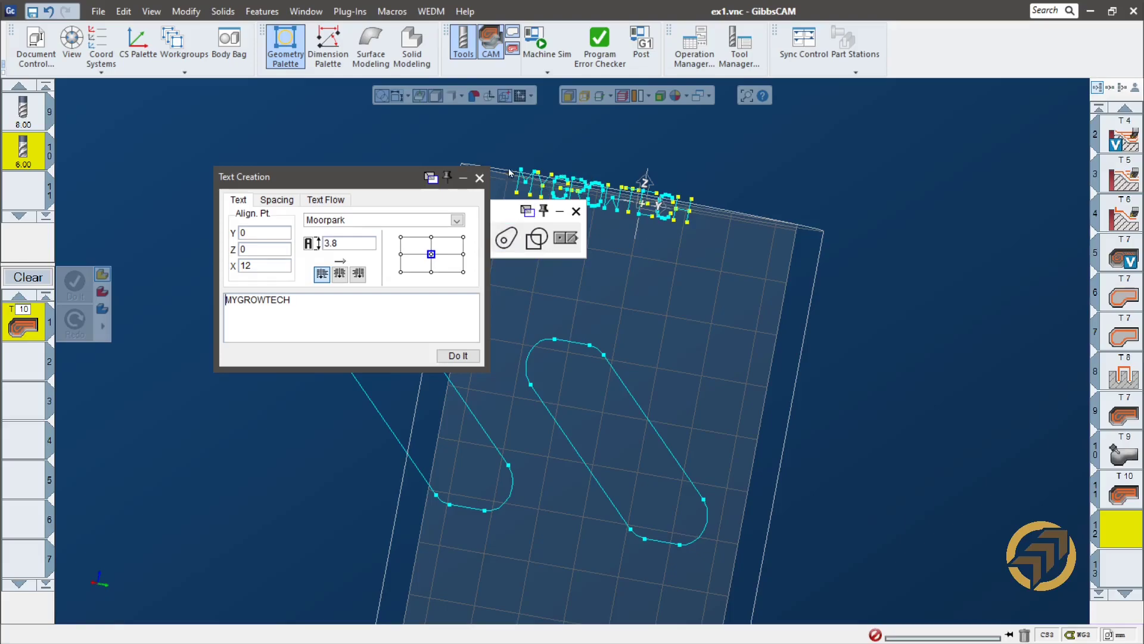
left_click(478, 178)
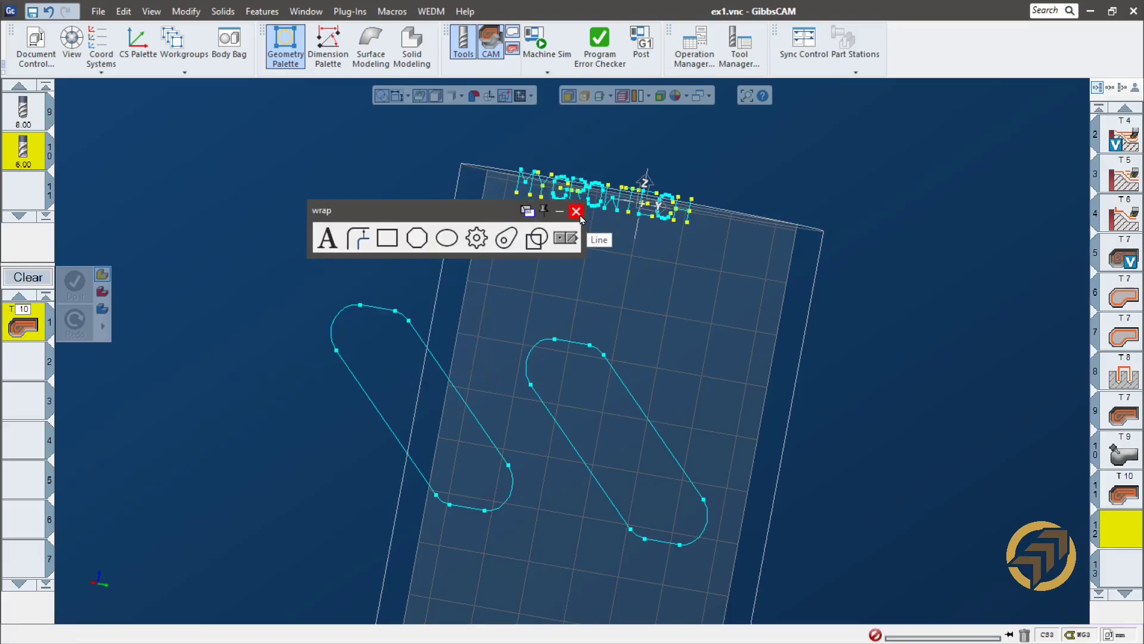
left_click(577, 213)
- Select the whole MYGROWTECH text in the YZ view and rotate it freehand to match the slant of the slots
mouse_move(74, 579)
left_click(86, 557)
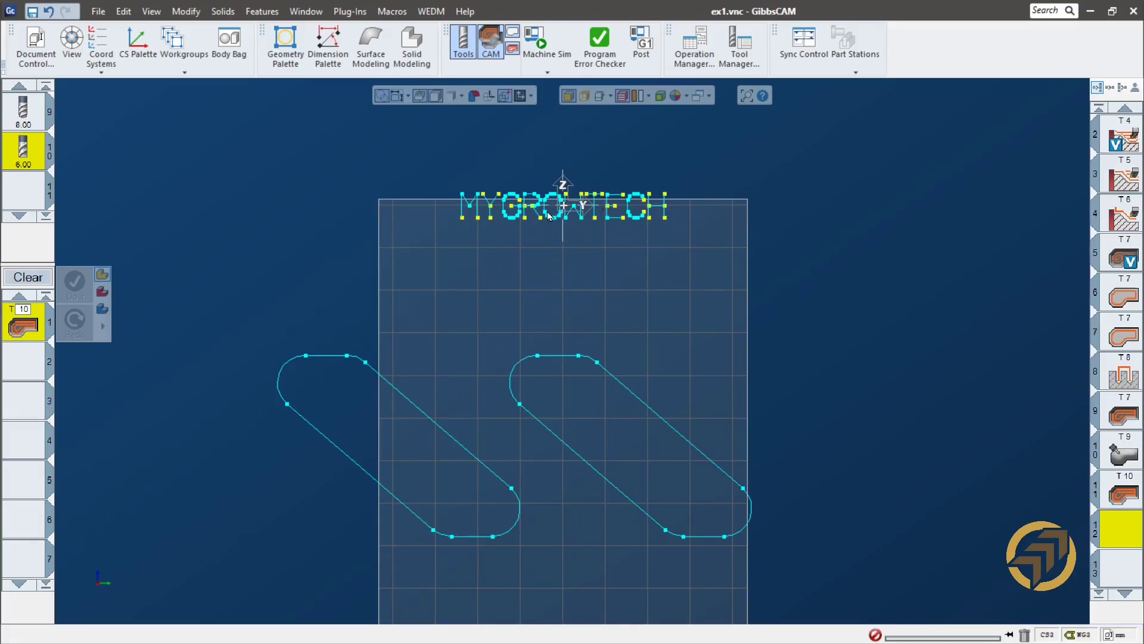
left_click_drag(420, 153, 742, 285)
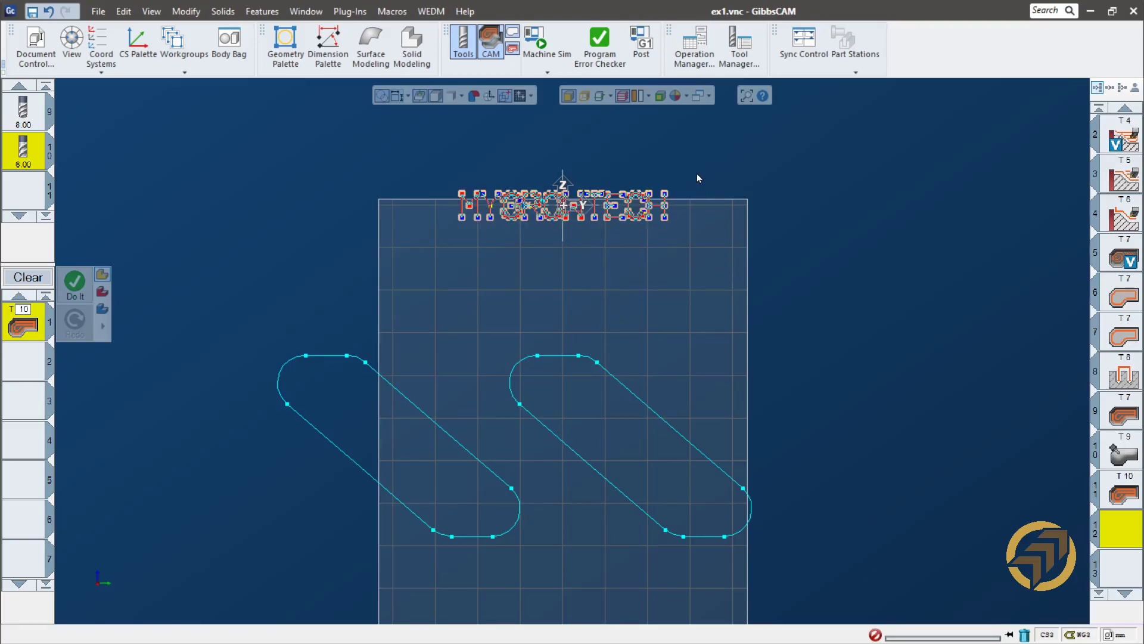
key("ctrl+t")
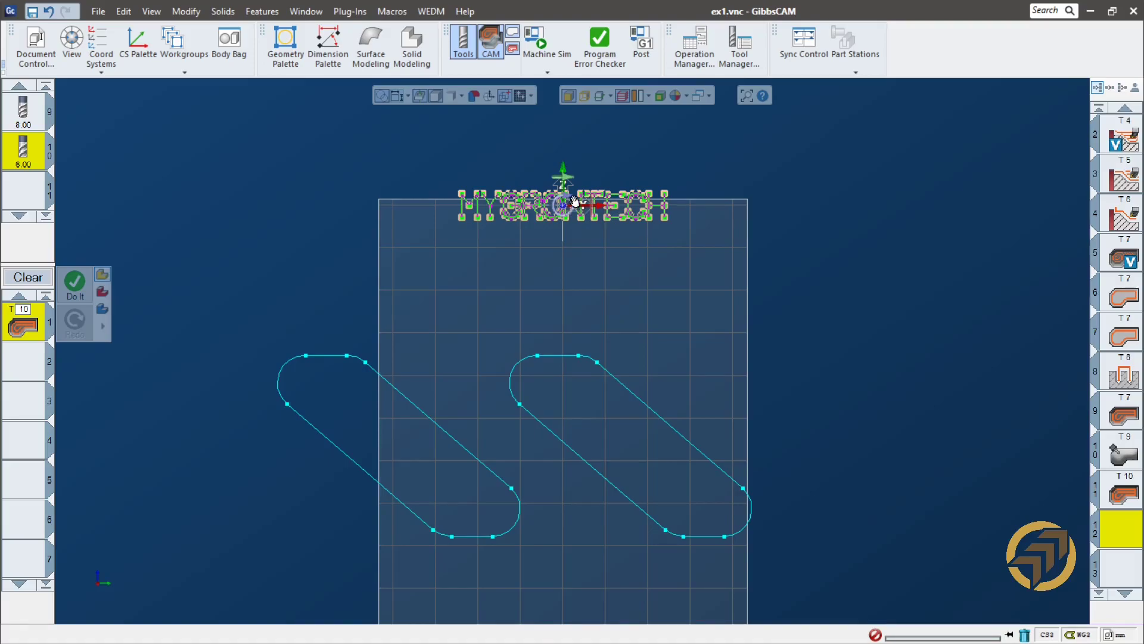
left_click_drag(569, 199, 885, 261)
left_click_drag(869, 304, 850, 327)
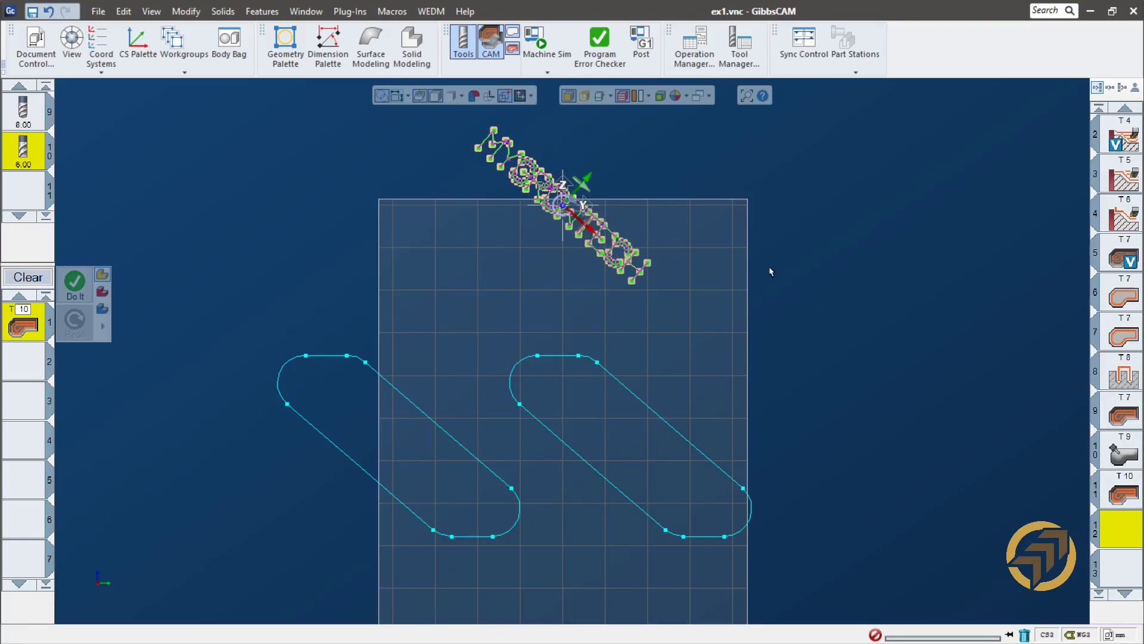
- Move the slanted text into the gap between the two slots, centre it along their length and deselect it
left_click_drag(585, 188, 456, 350)
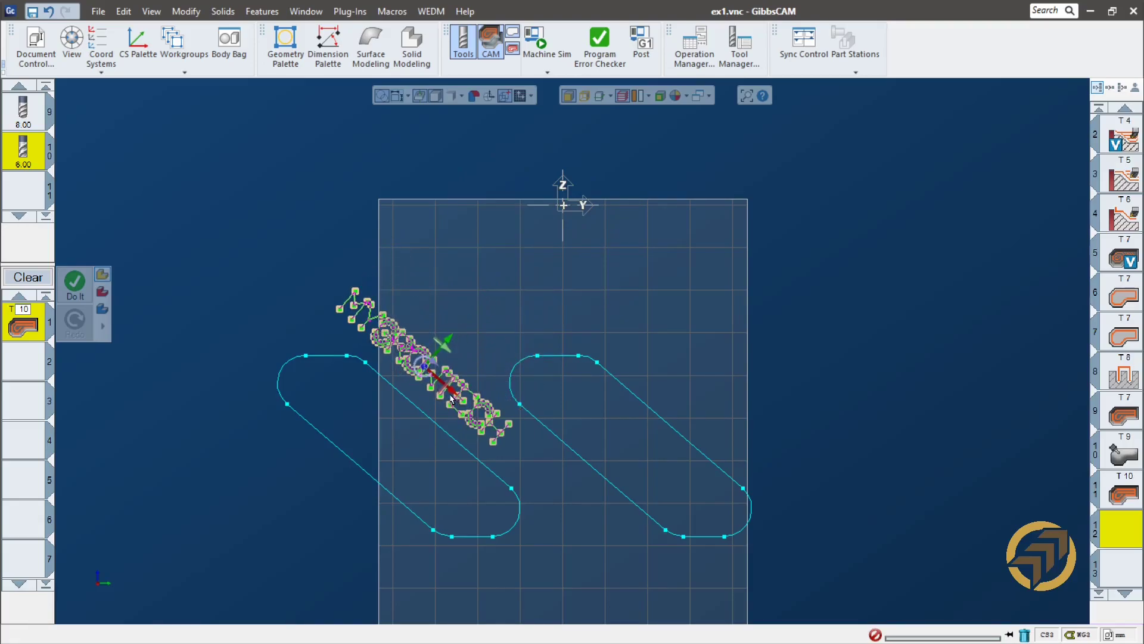
left_click_drag(452, 399, 531, 503)
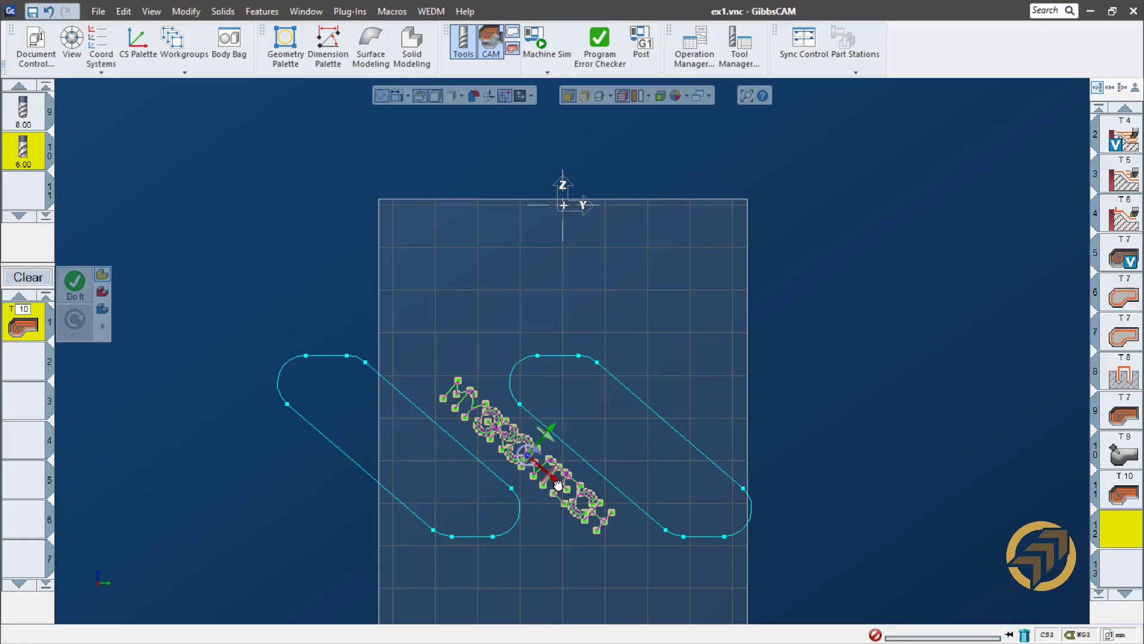
left_click_drag(557, 483, 542, 470)
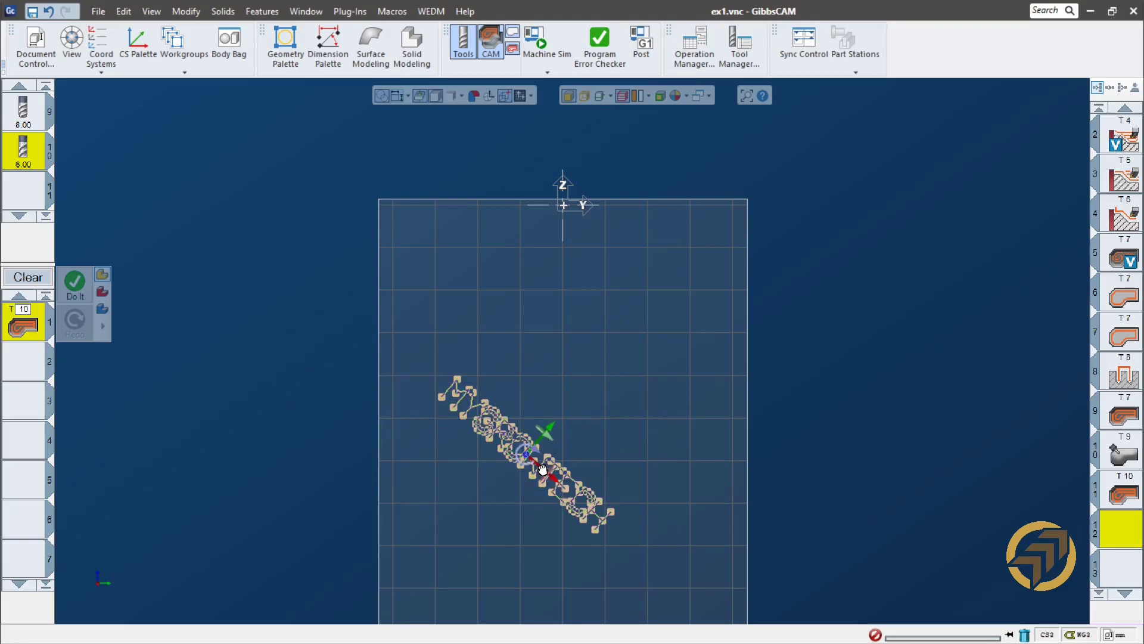
left_click(624, 416)
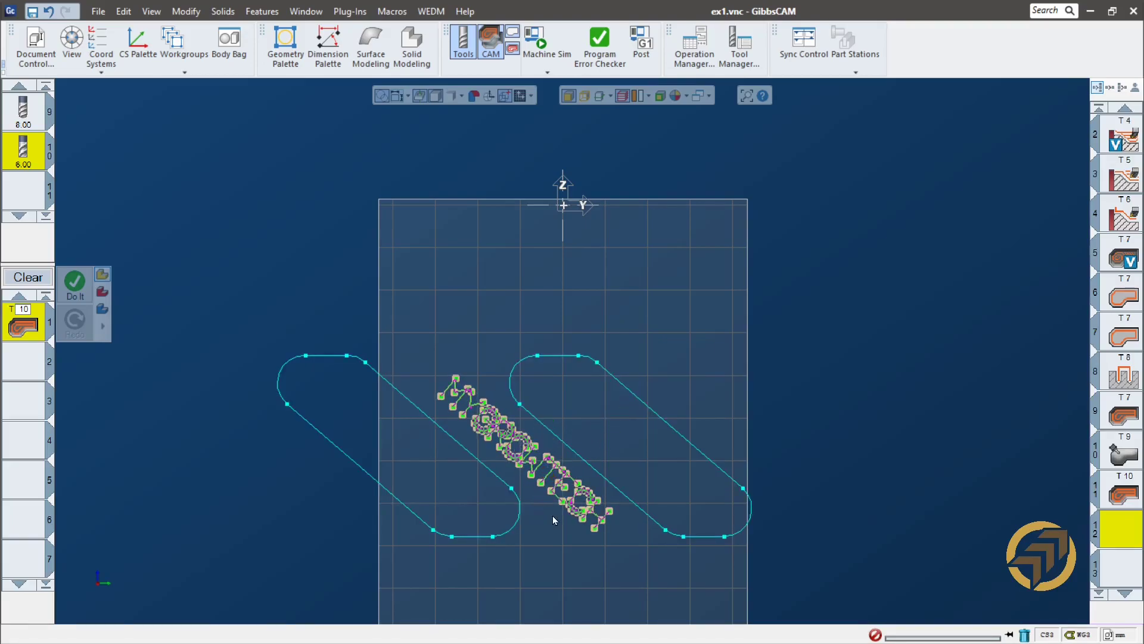
left_click(562, 496)
left_click_drag(559, 482, 548, 471)
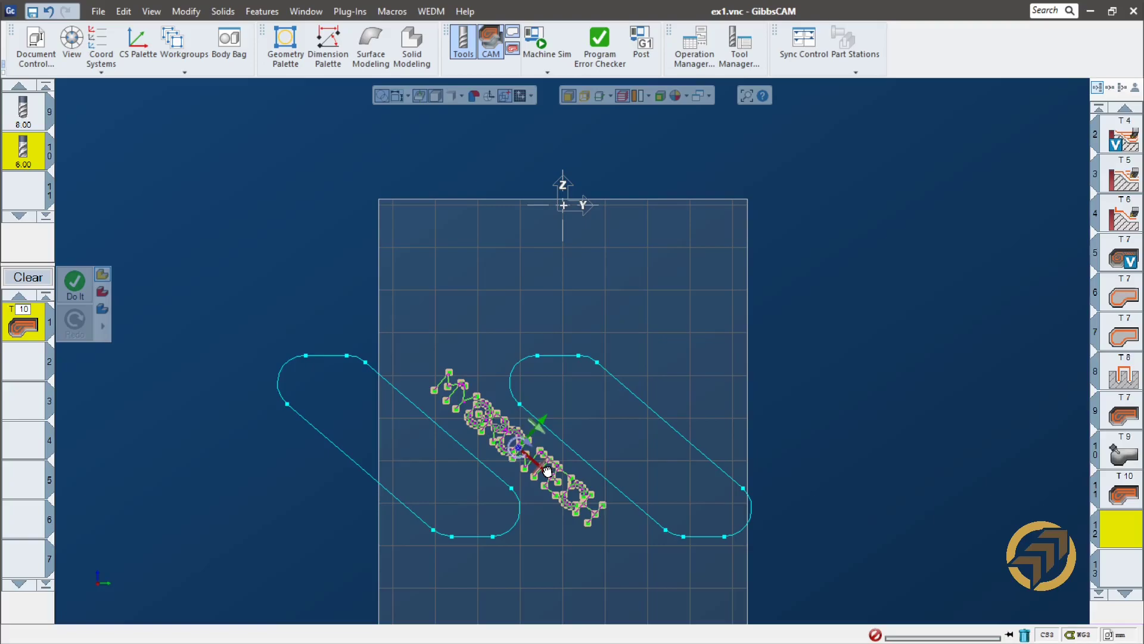
left_click(280, 292)
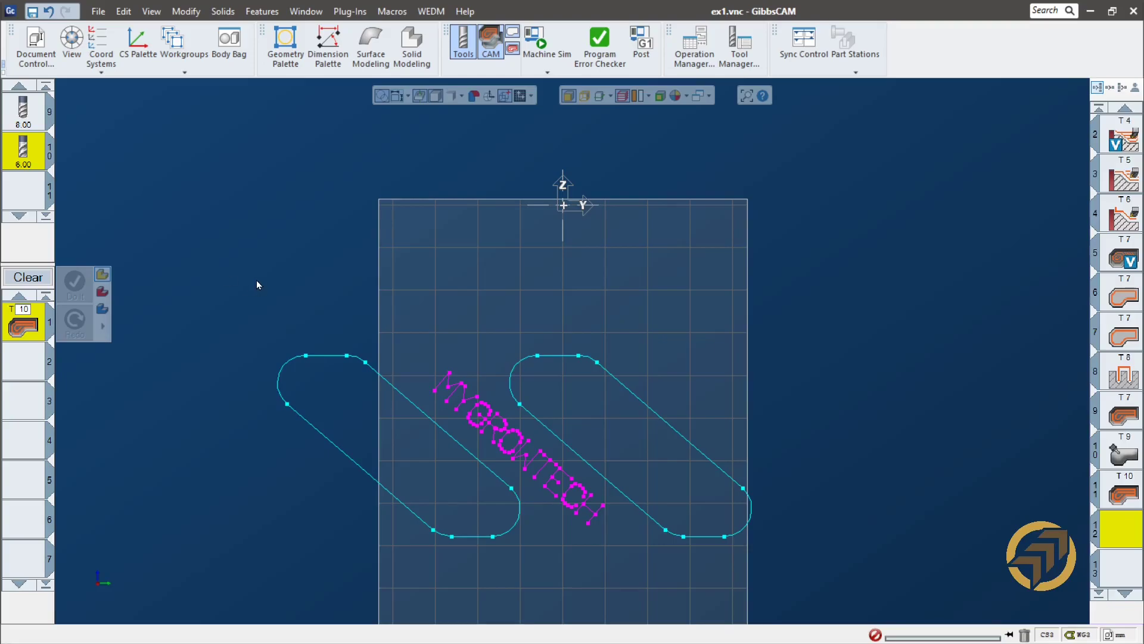
- Select all the slot and text geometry and change its coordinate system to the current YZ plane, keeping its XYZ position
key("ctrl+a")
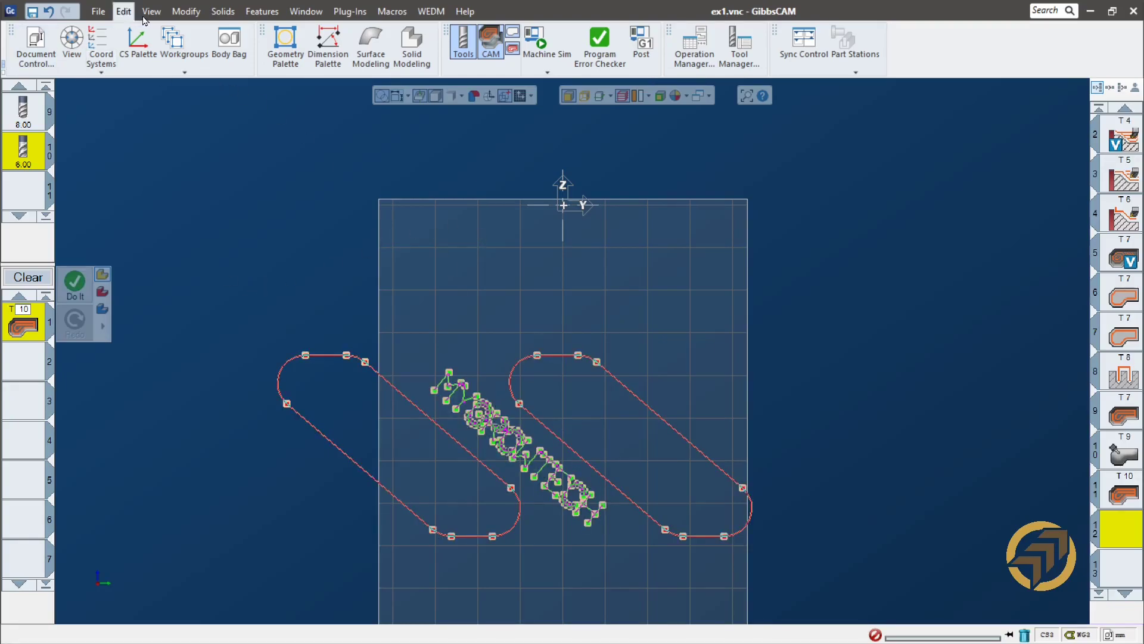
left_click(186, 11)
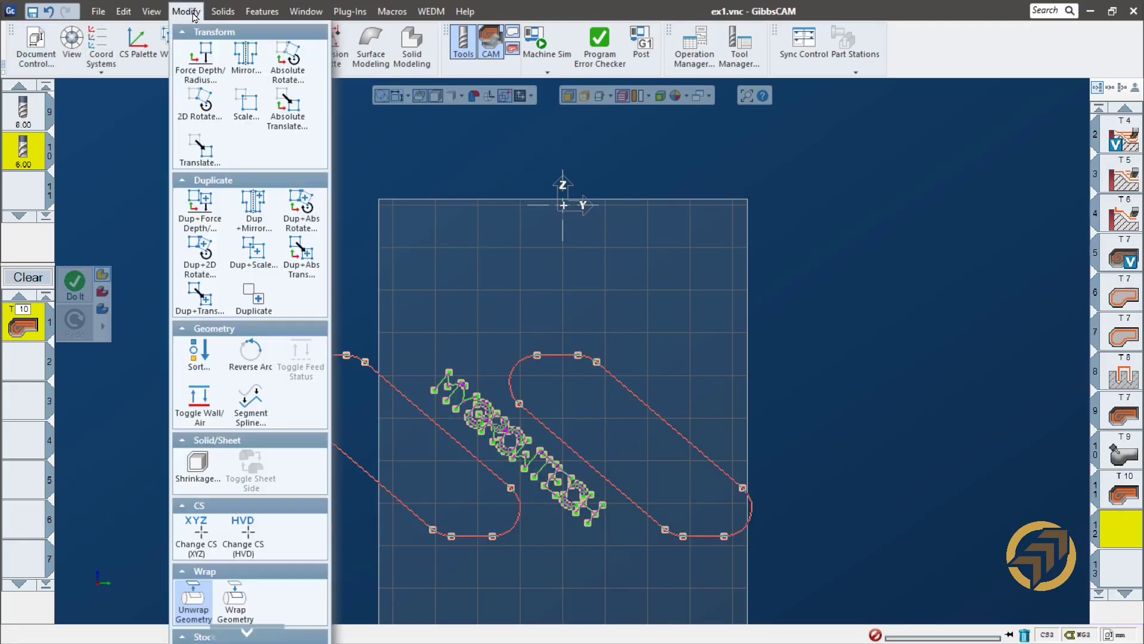
left_click(199, 545)
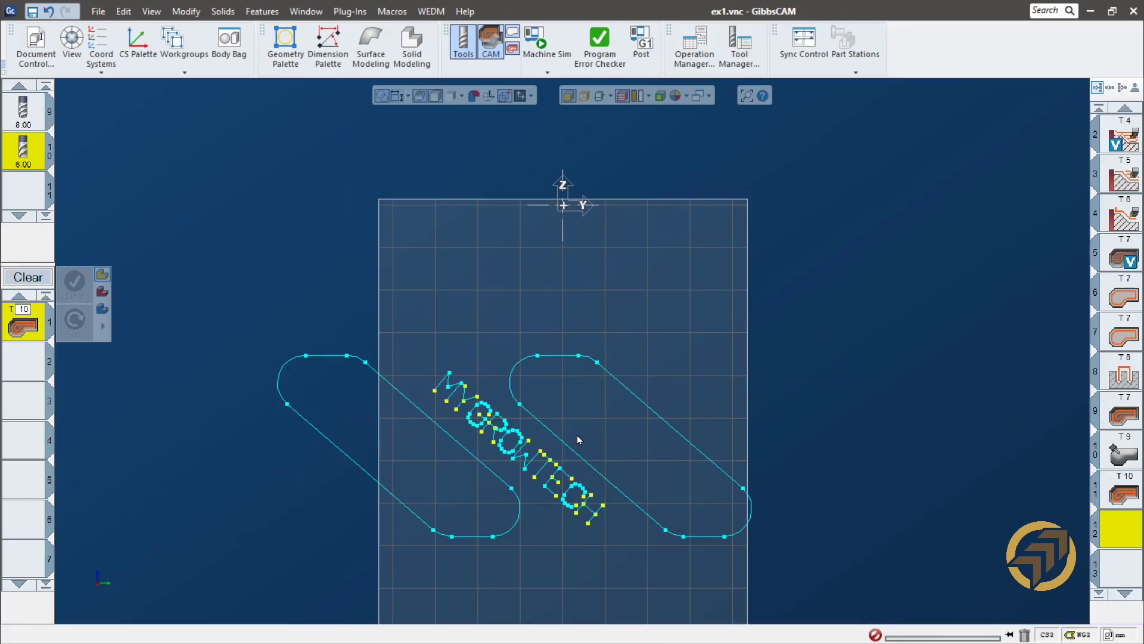
middle_click_drag(634, 488, 616, 410)
right_click_drag(724, 386, 752, 190)
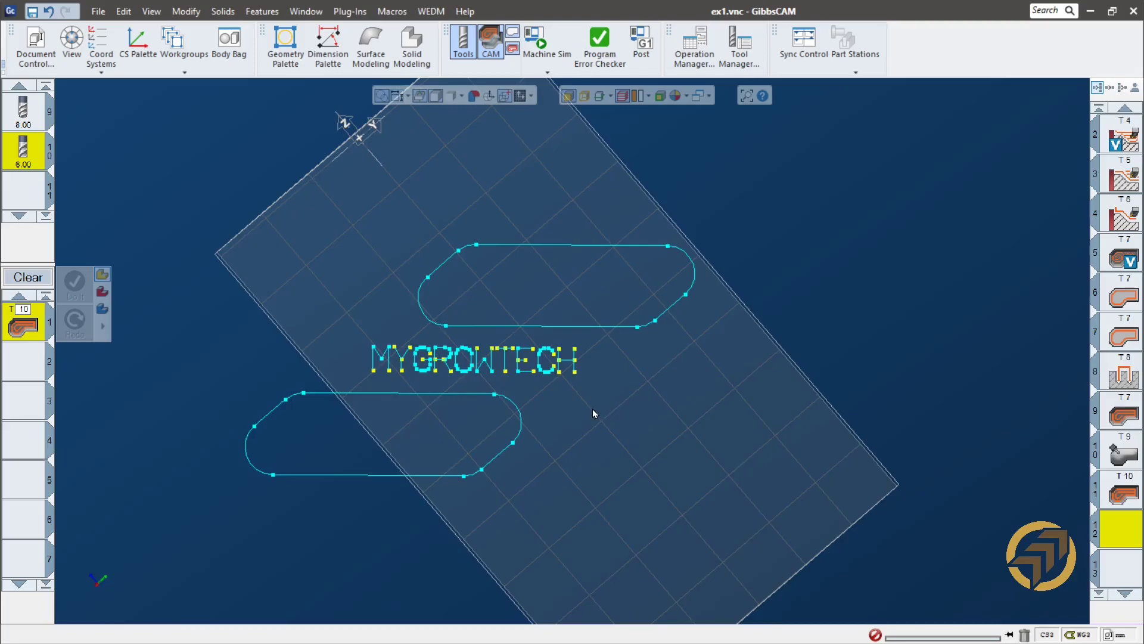
scroll(594, 412, "up", 2)
right_click_drag(594, 412, 678, 361)
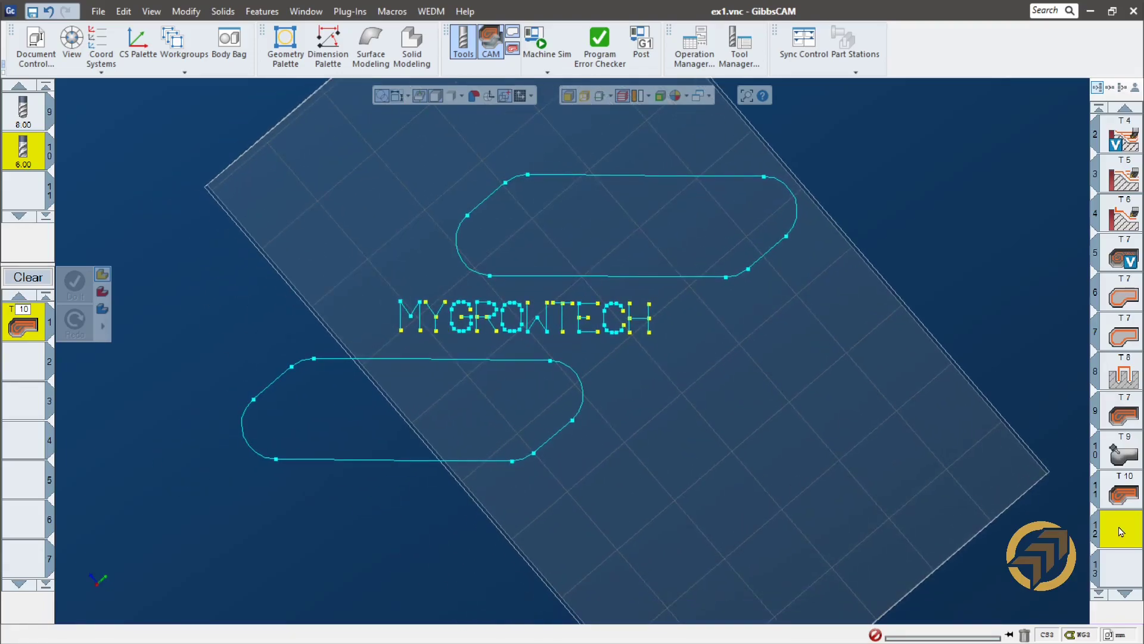
- Load the saved contour process list that brings in tool 11 for engraving the text
right_click(17, 325)
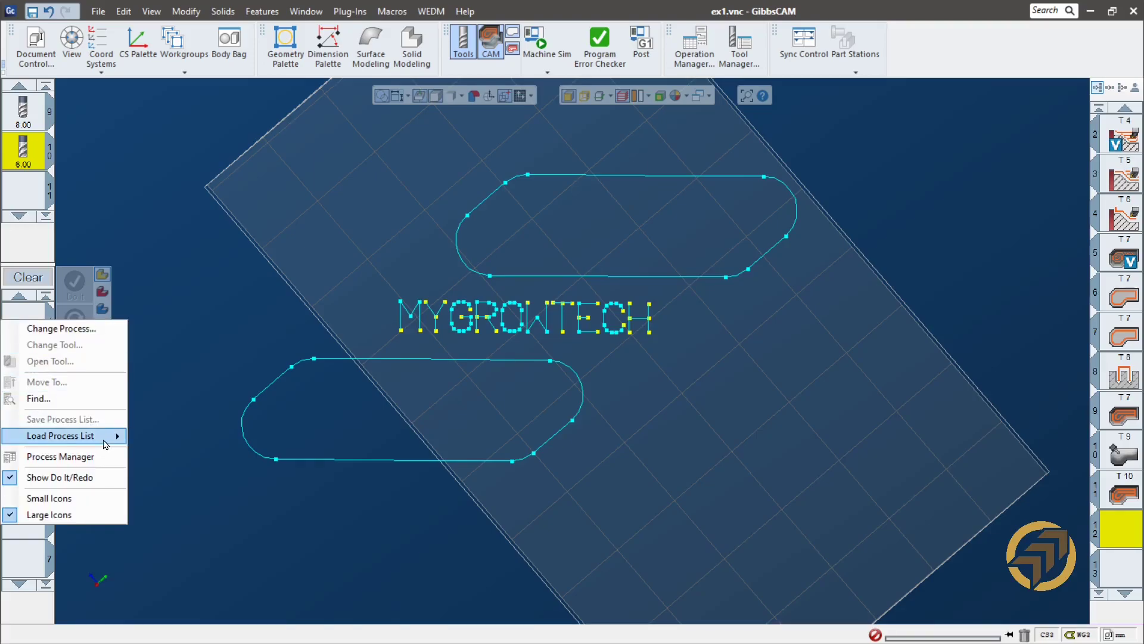
mouse_move(106, 444)
left_click(178, 600)
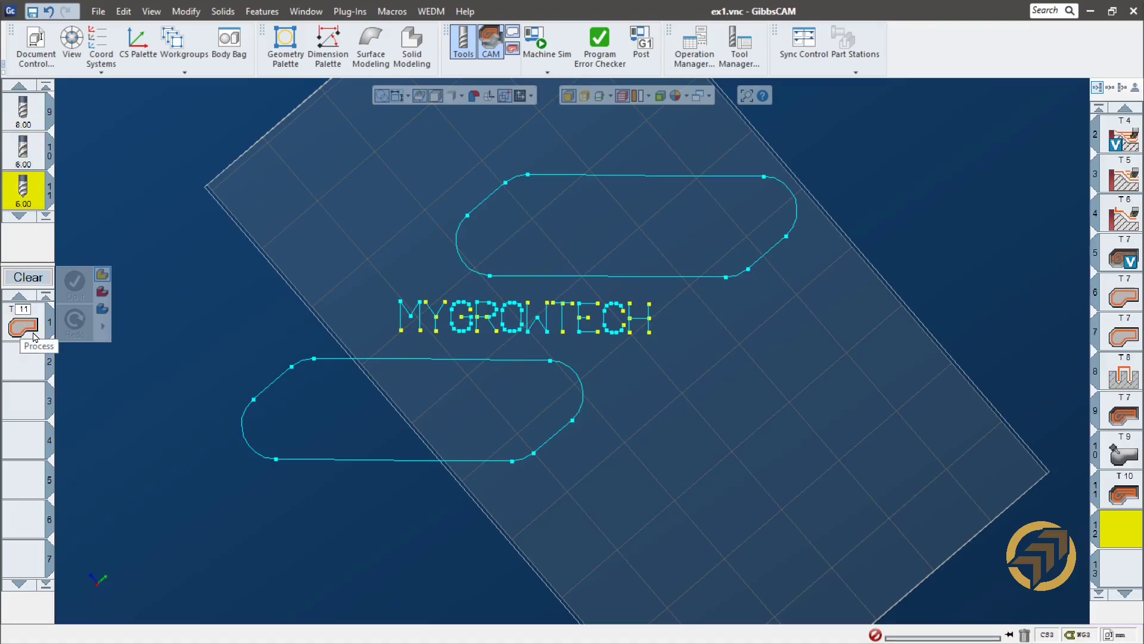
- Examine the loaded contour process's feeds, depths and rotation settings, and check the definition of milling tool 11
left_click(34, 337)
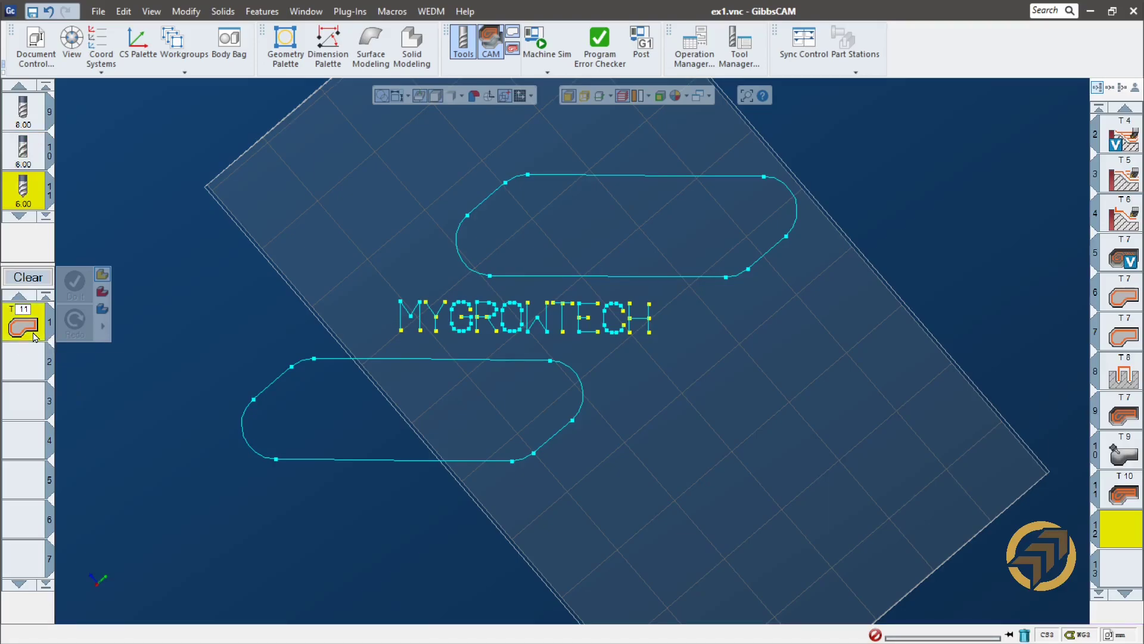
double_click(34, 336)
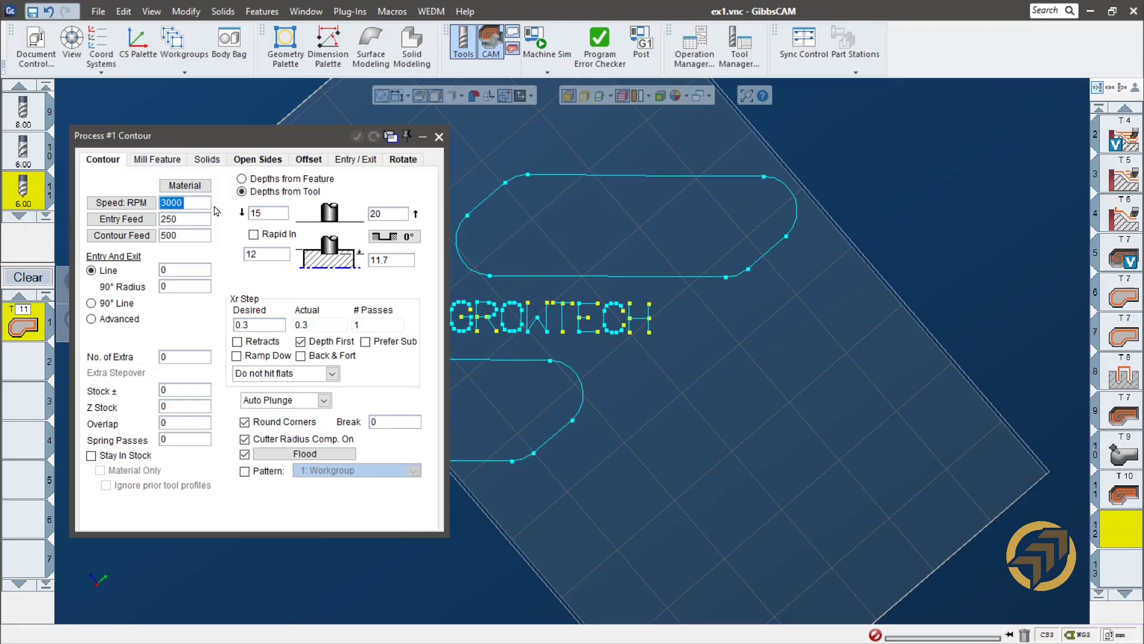
left_click(402, 160)
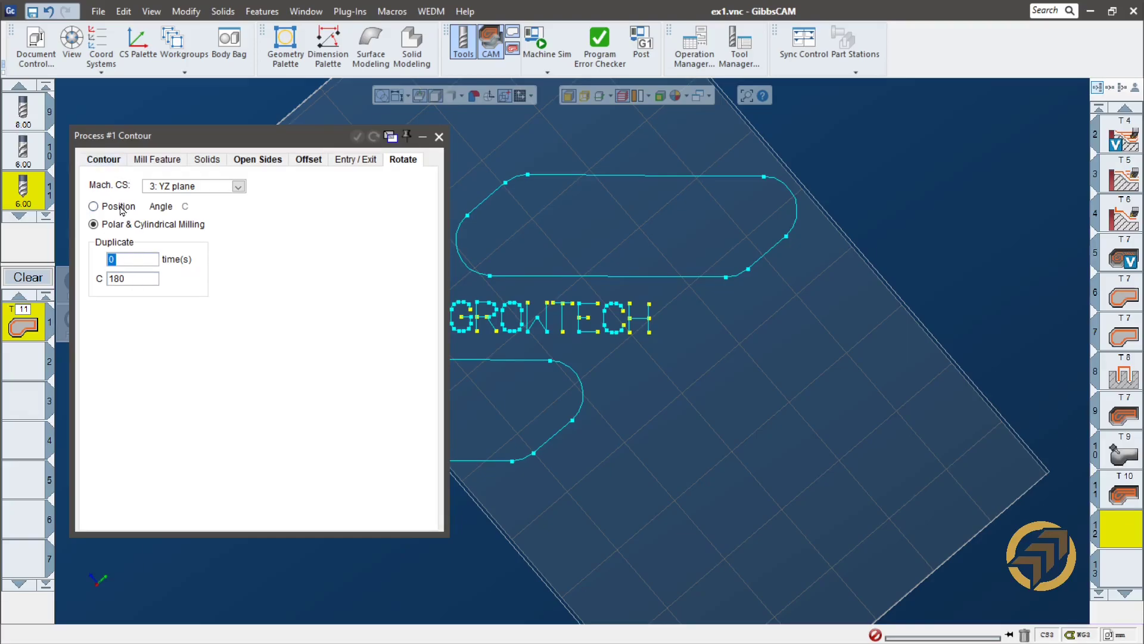
left_click(111, 162)
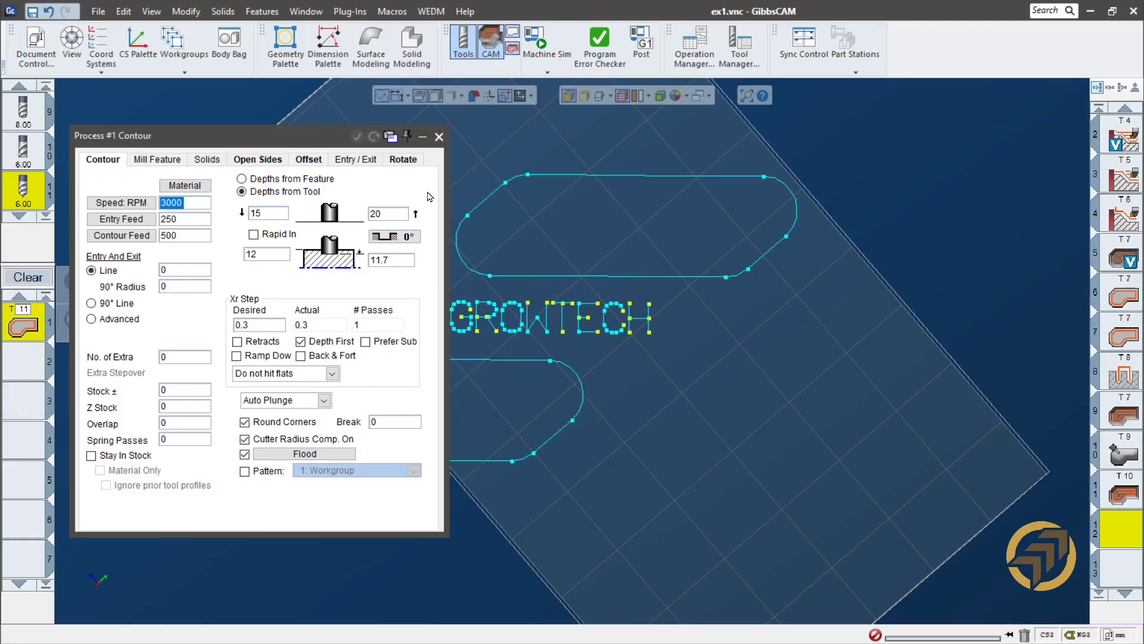
left_click(439, 137)
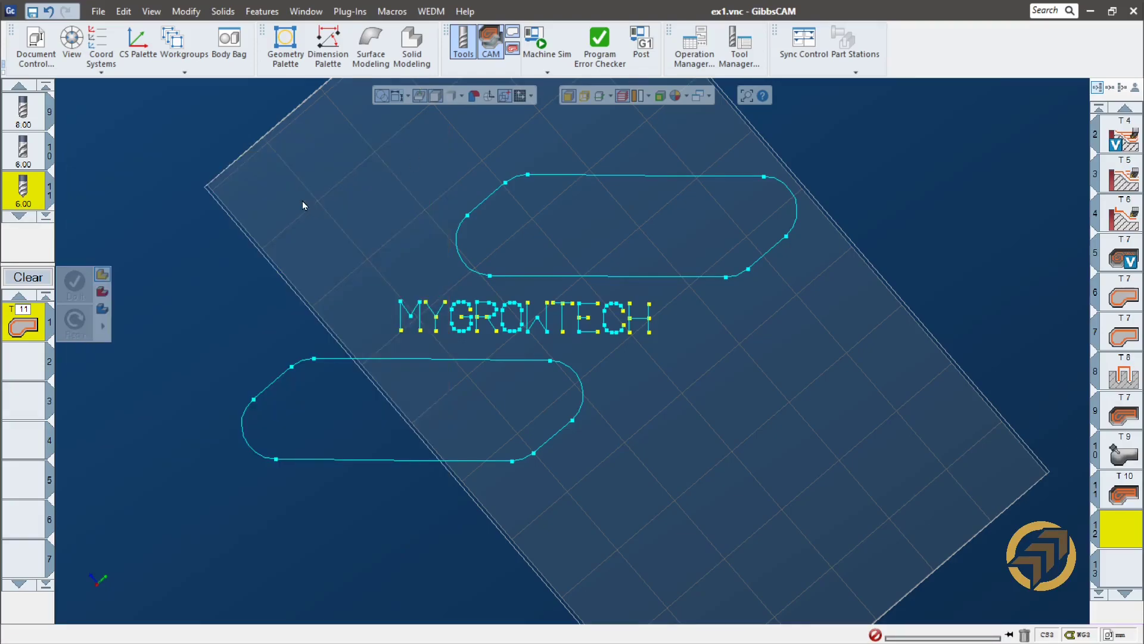
double_click(27, 203)
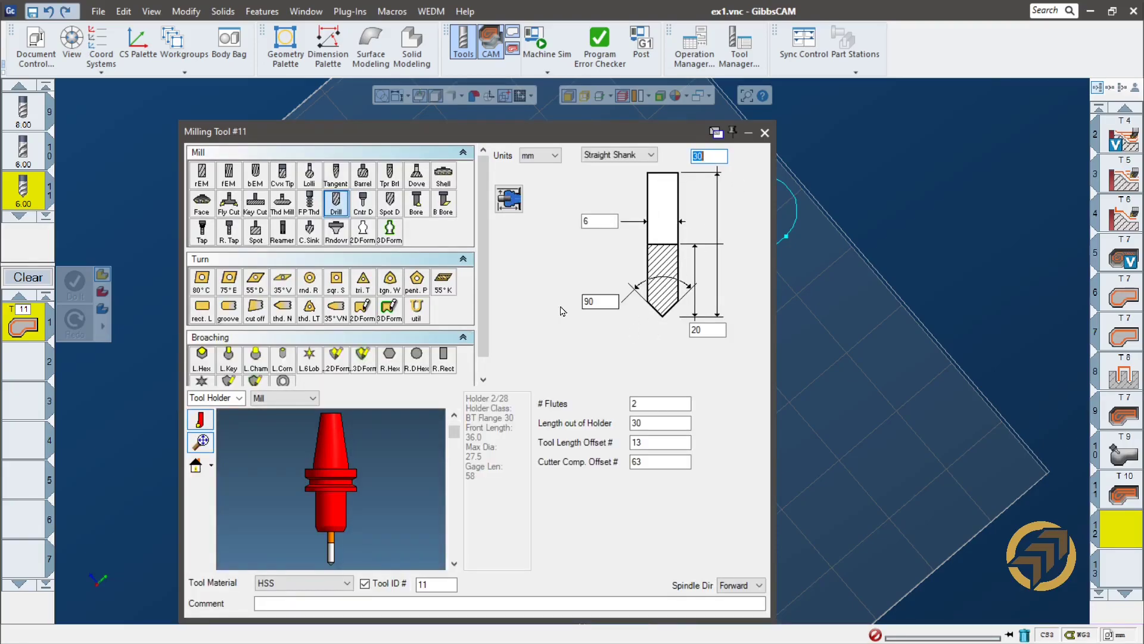
left_click(765, 133)
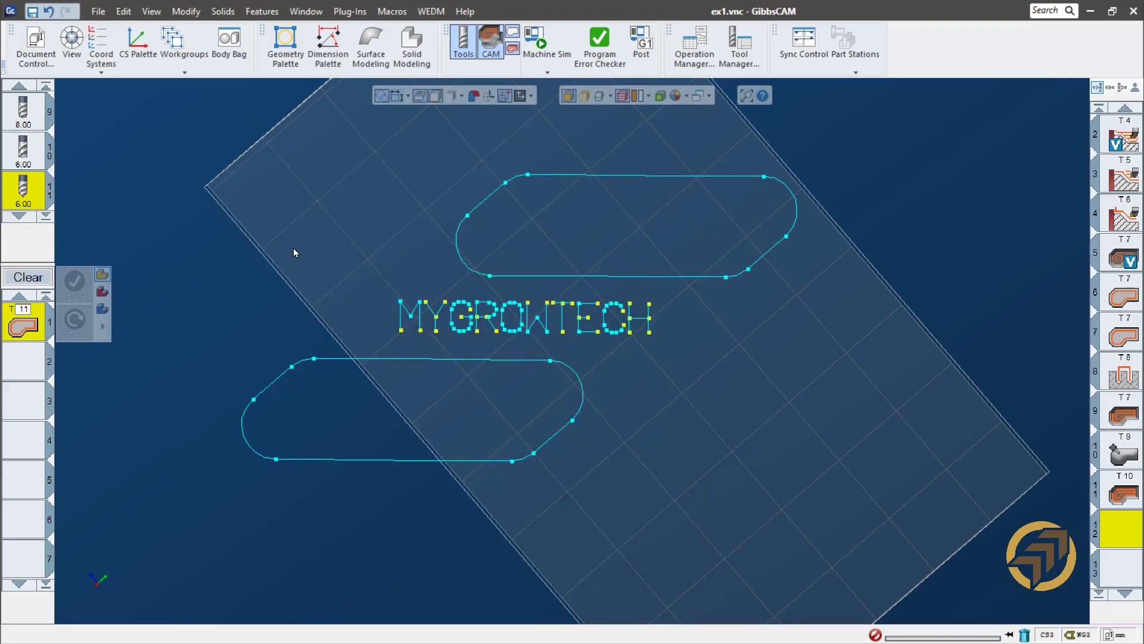
- Select the whole MYGROWTECH text and generate its wrapped contour engraving toolpaths with tool 11
left_click_drag(381, 285, 678, 351)
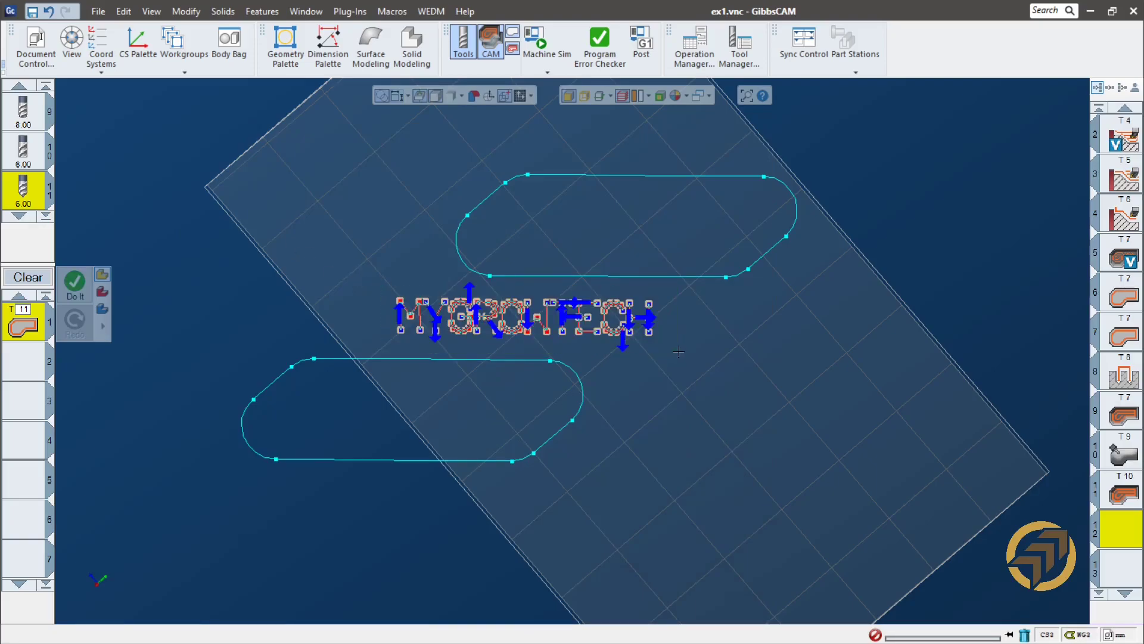
left_click(75, 283)
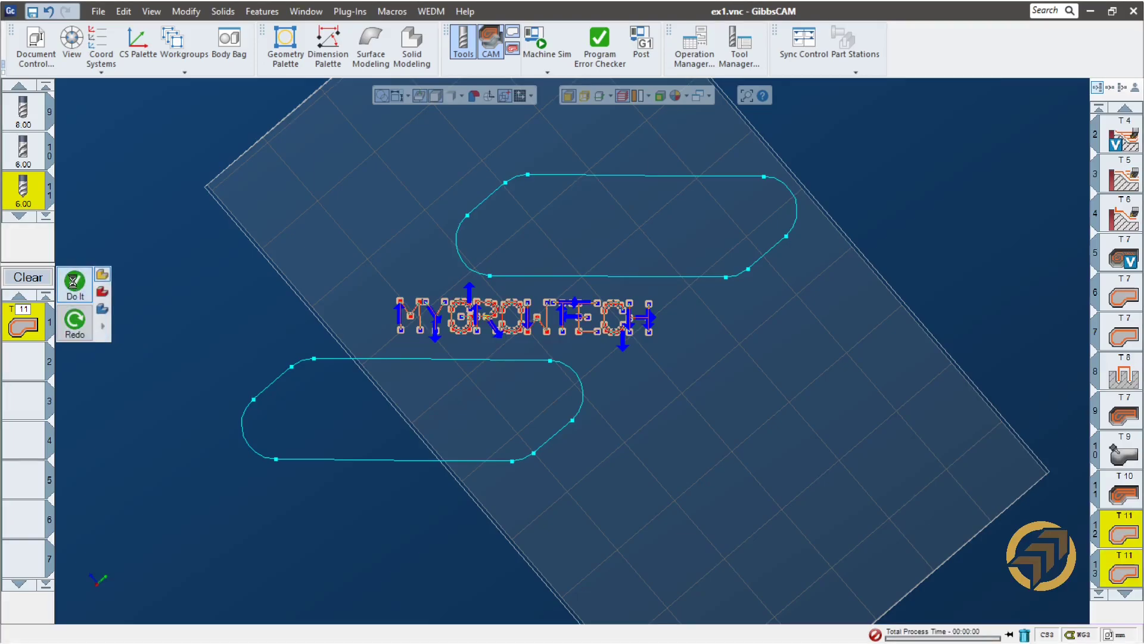
middle_click_drag(516, 359, 784, 191)
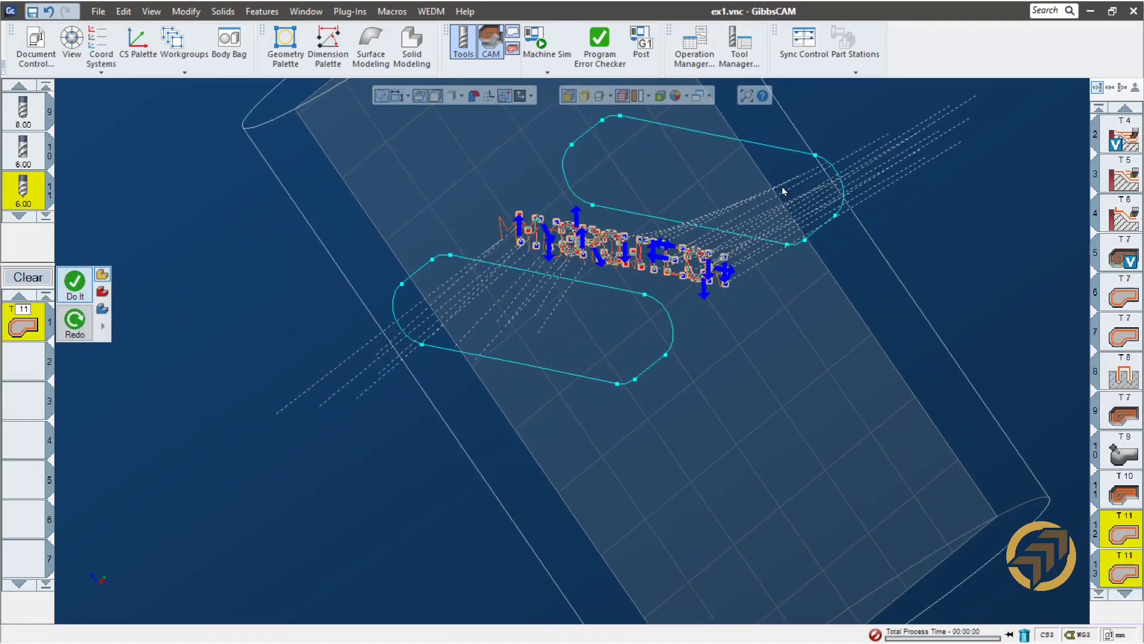
middle_click_drag(674, 374, 415, 237)
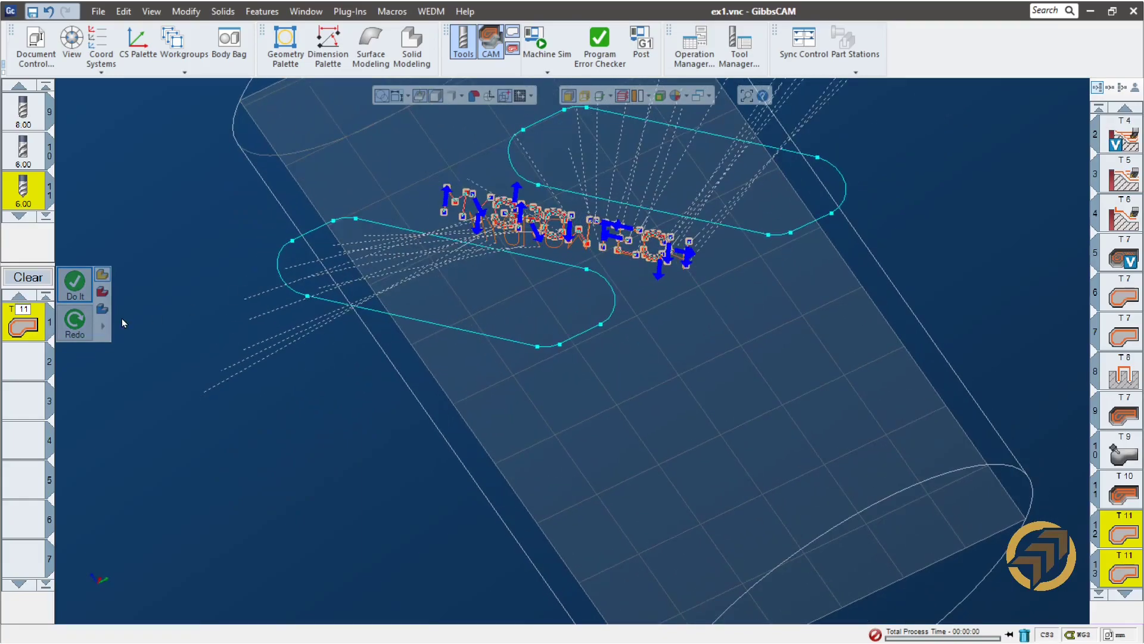
middle_click_drag(499, 452, 399, 169)
middle_click_drag(610, 427, 710, 537)
middle_click_drag(524, 427, 658, 324)
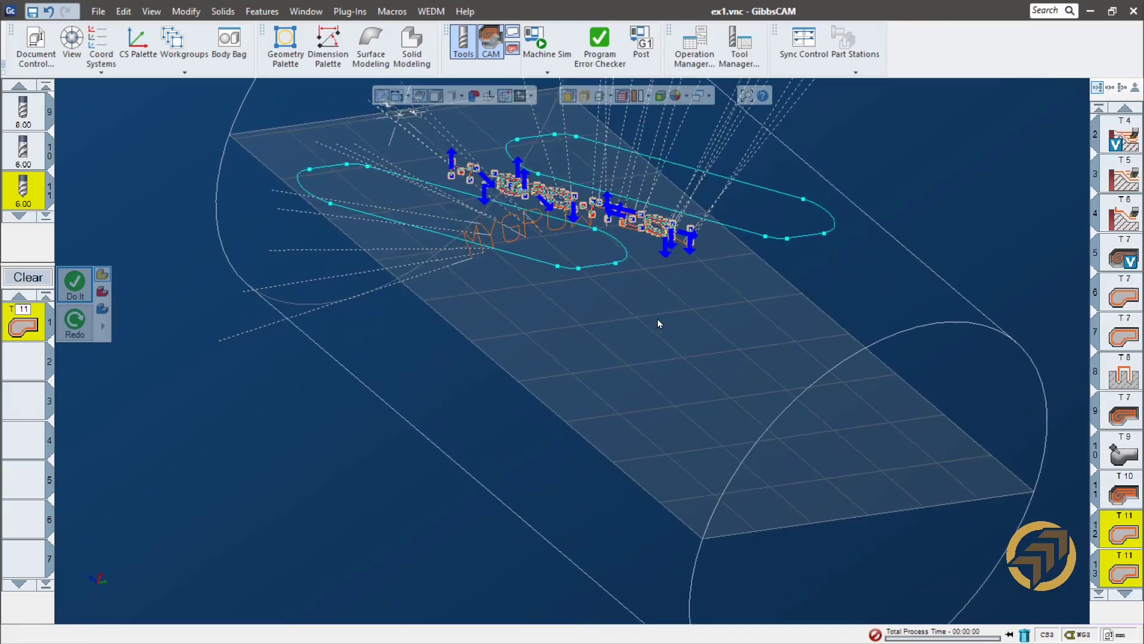
scroll(659, 323, "up", 1)
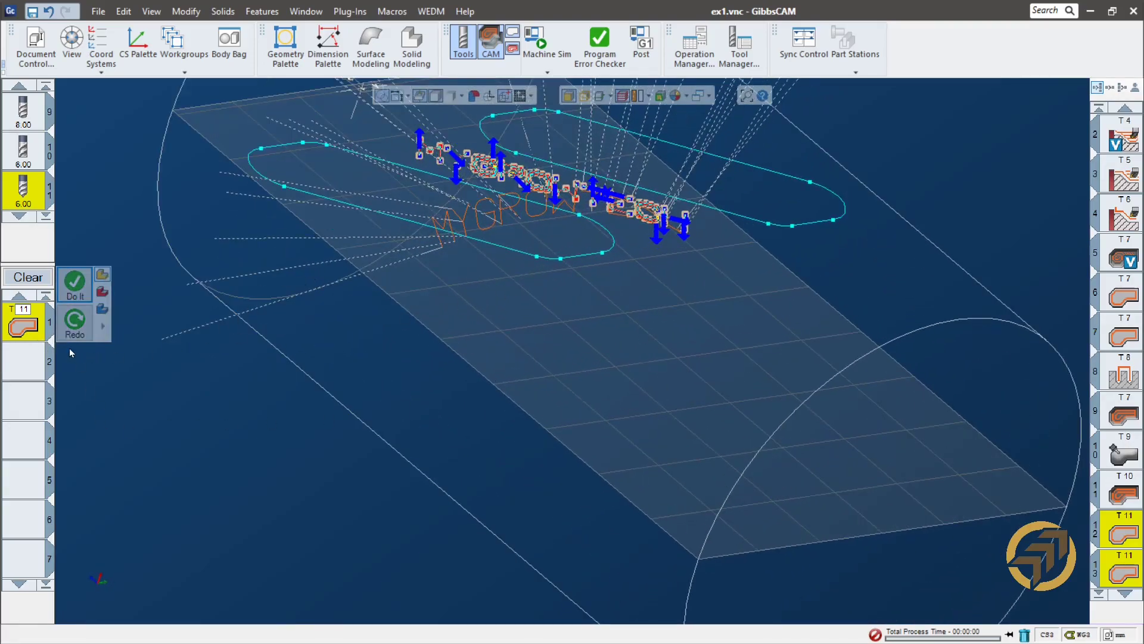
- Switch the contour process's rotation mode to Position and regenerate the text toolpaths
double_click(24, 327)
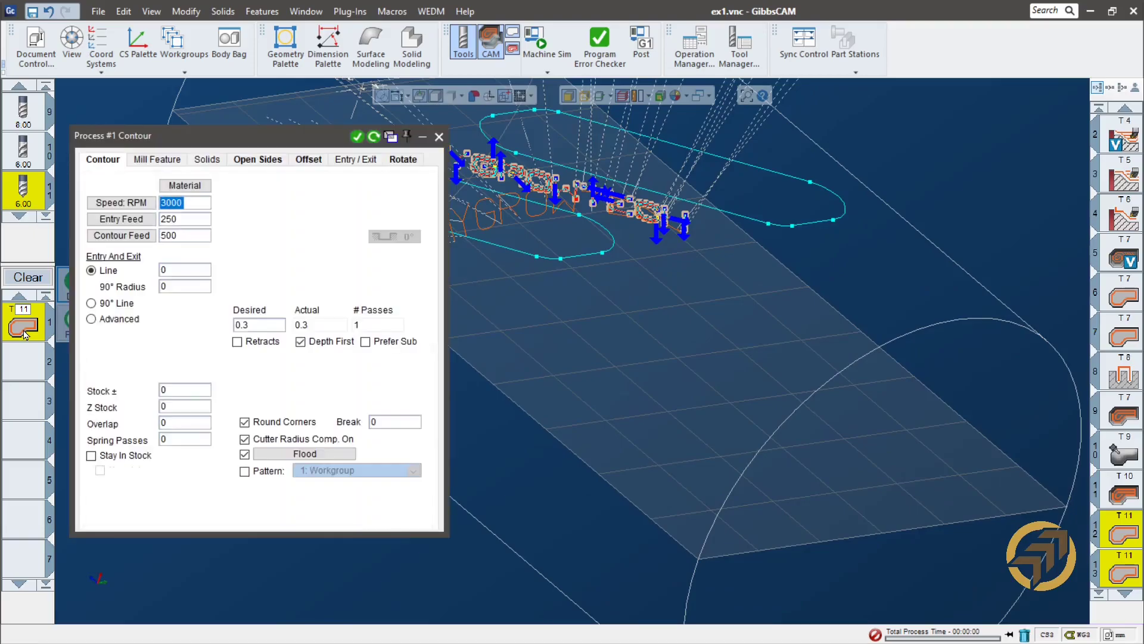
left_click(401, 159)
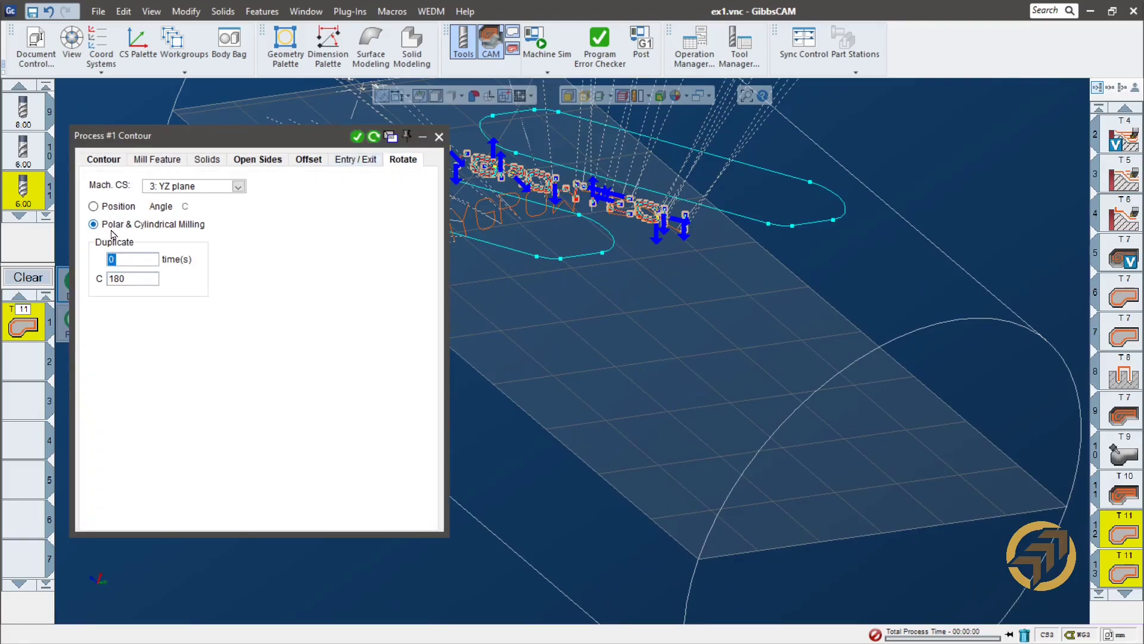
left_click(117, 207)
left_click_drag(310, 138, 362, 272)
left_click(426, 272)
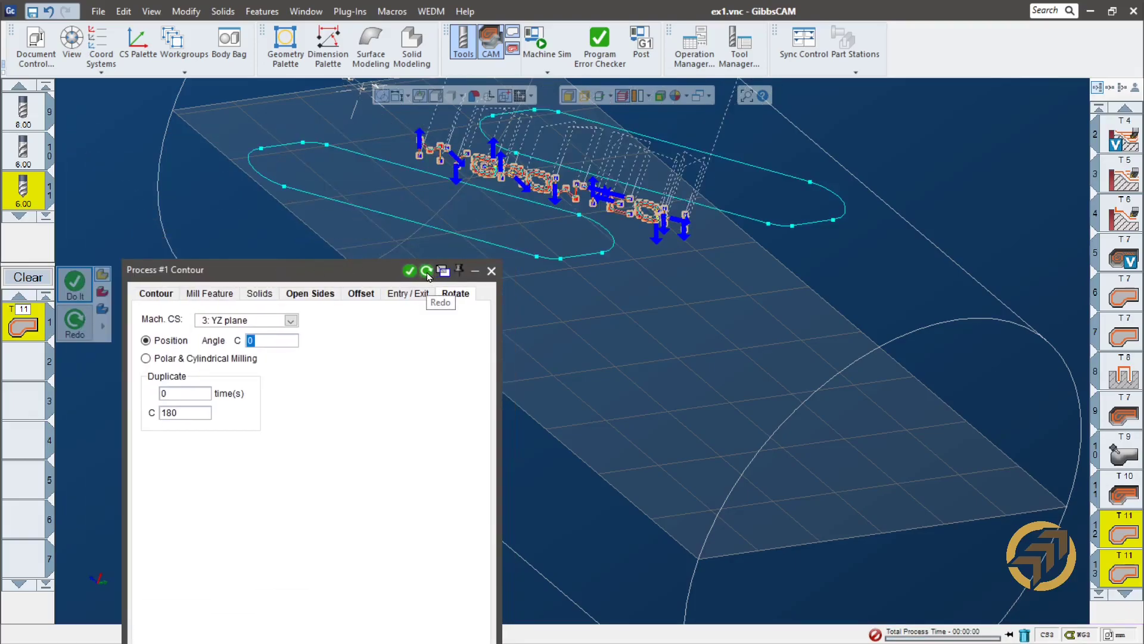
- Set the rotation mode back to Polar & Cylindrical Milling, regenerate the text toolpaths and close the process
left_click(204, 361)
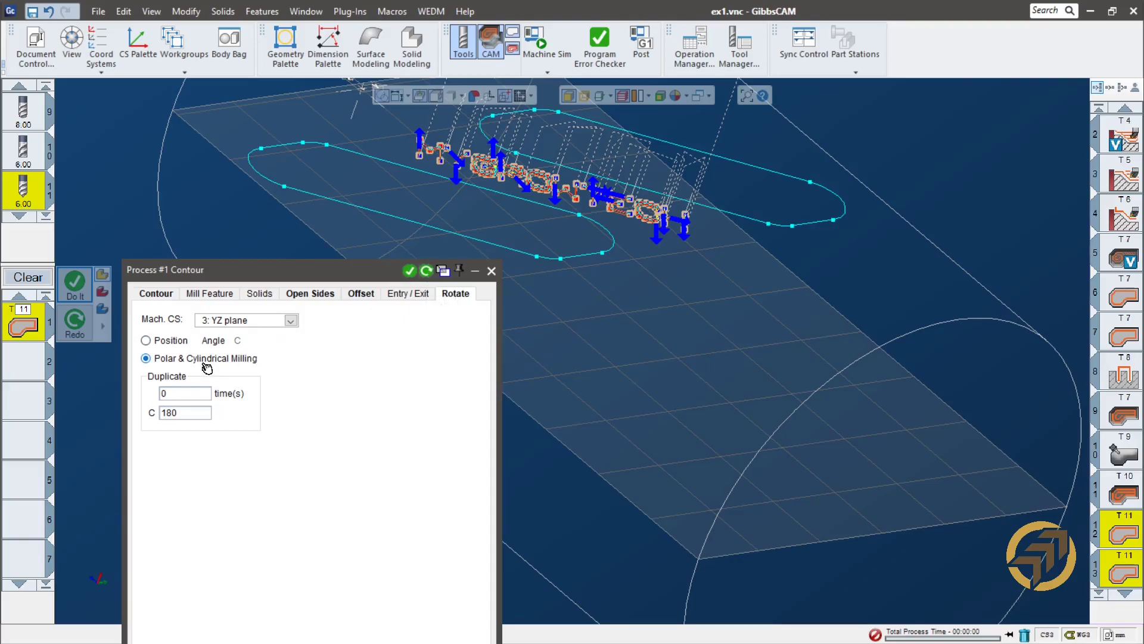
left_click(431, 277)
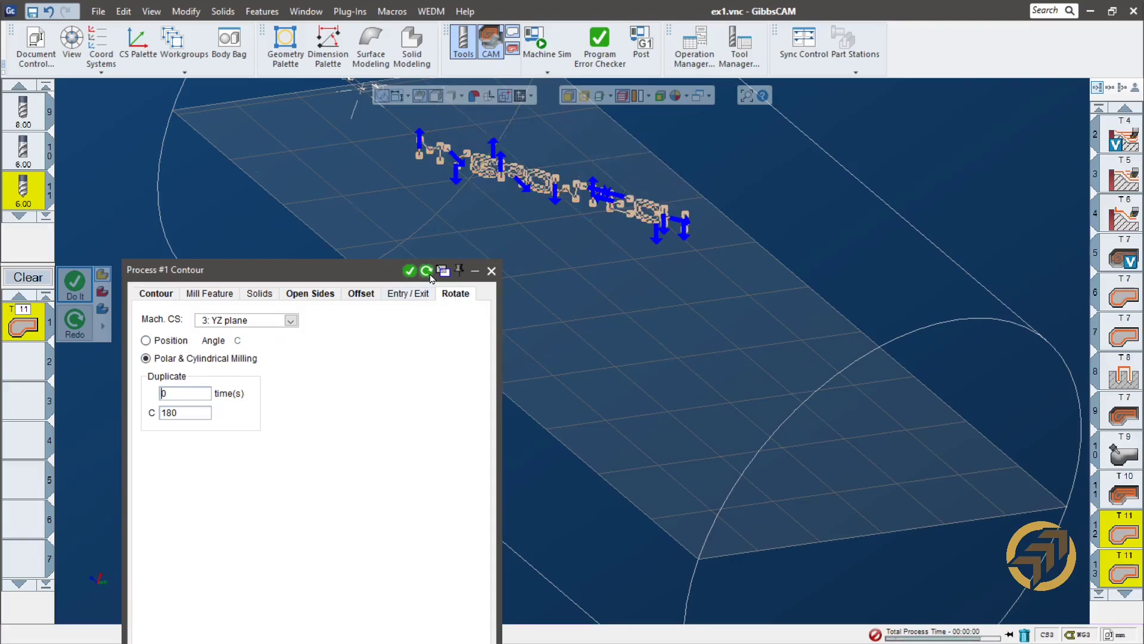
left_click(492, 271)
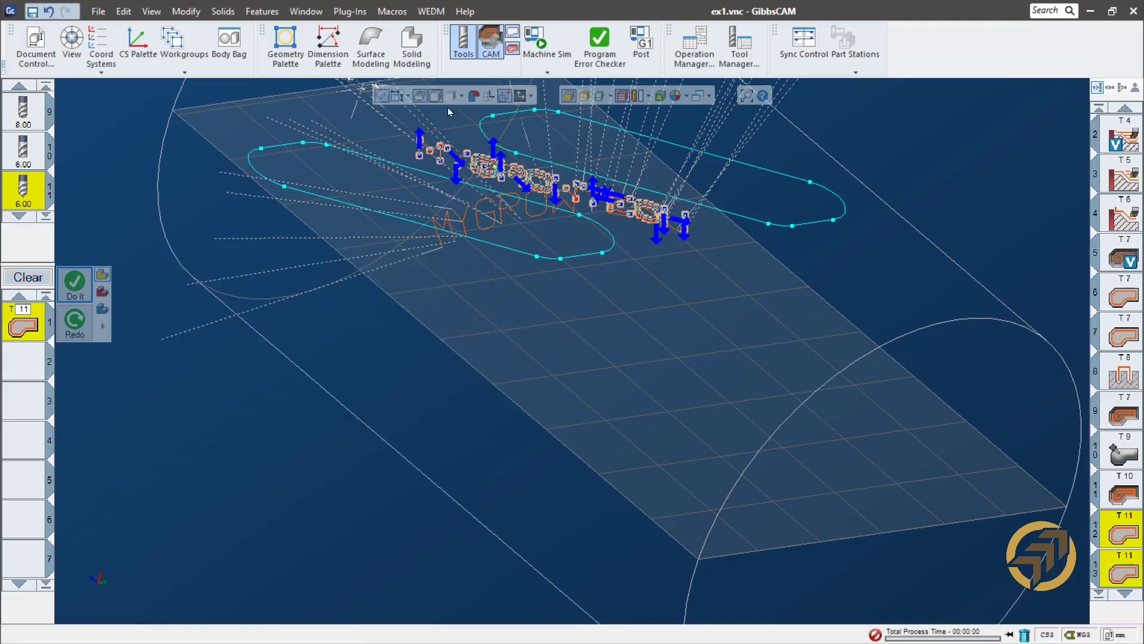
- Show the geometry wrapped around the cylinder and condense the operation list so the tool 11 engraving operations form one entry
left_click(497, 102)
middle_click_drag(575, 324, 862, 328)
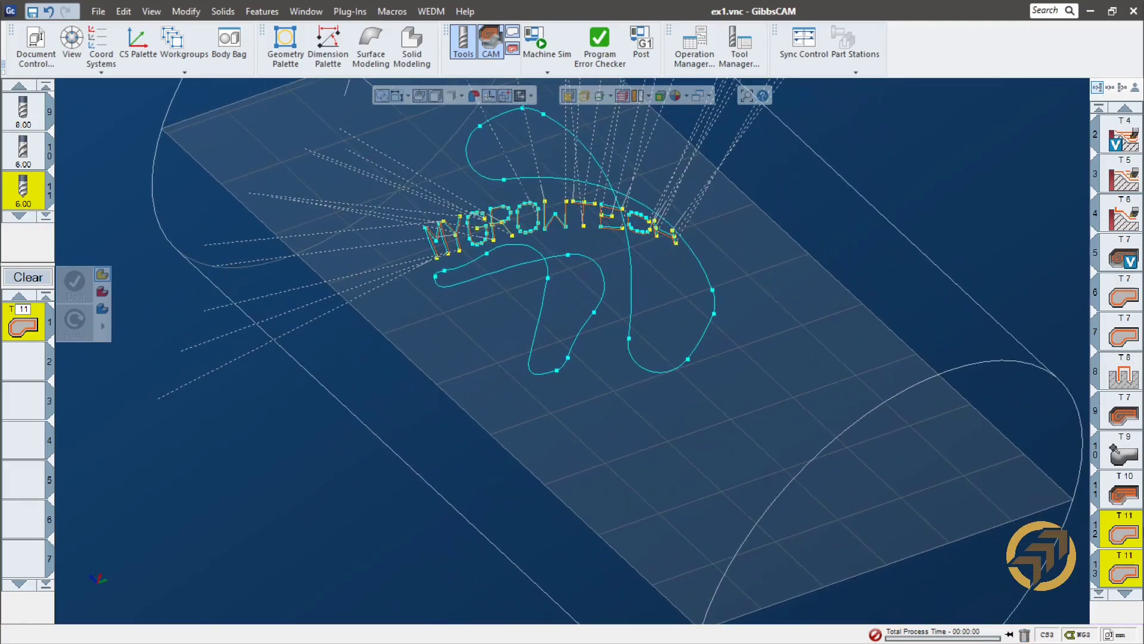
left_click(1129, 541)
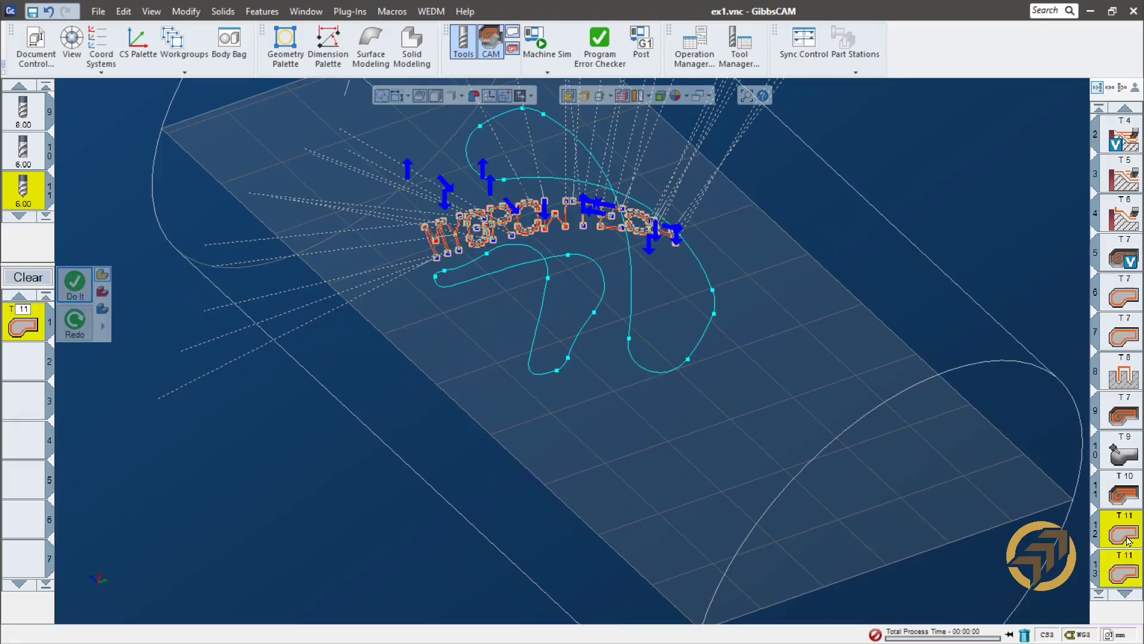
scroll(1128, 541, "down", 3)
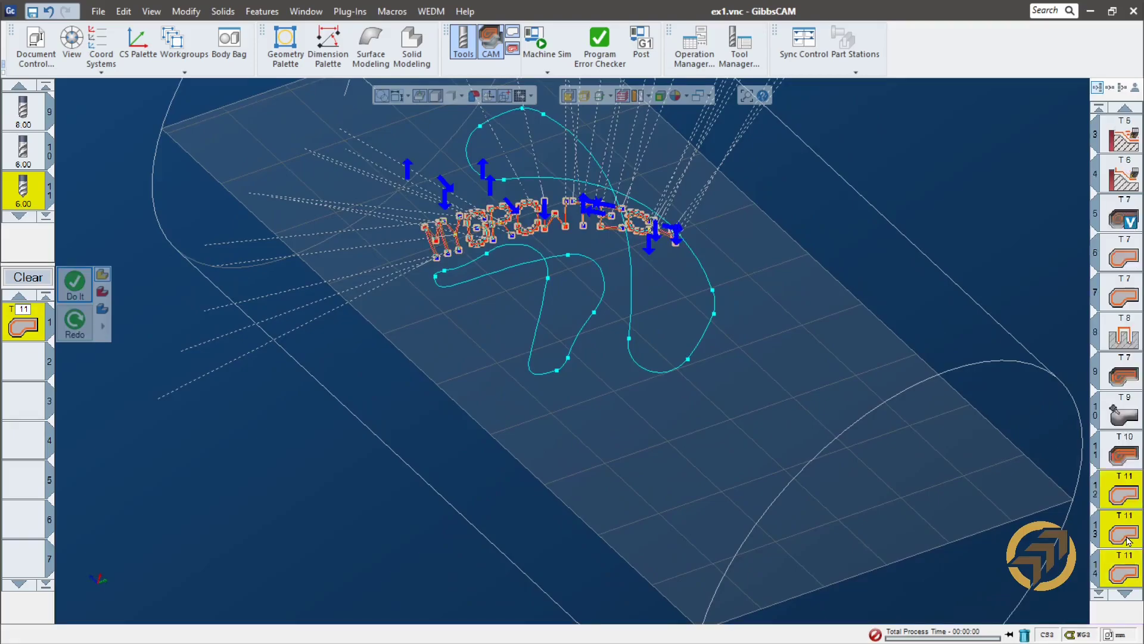
left_click(1110, 87)
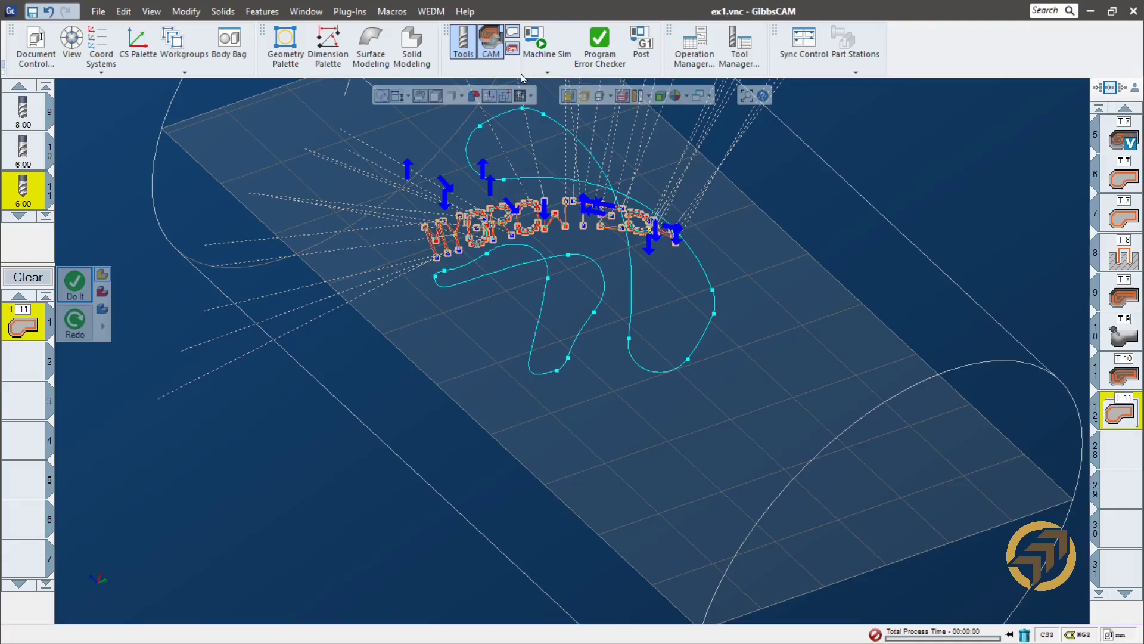
- Start the machine simulation and skip ahead to the tool 11 text engraving operation
left_click(537, 43)
left_click(325, 201)
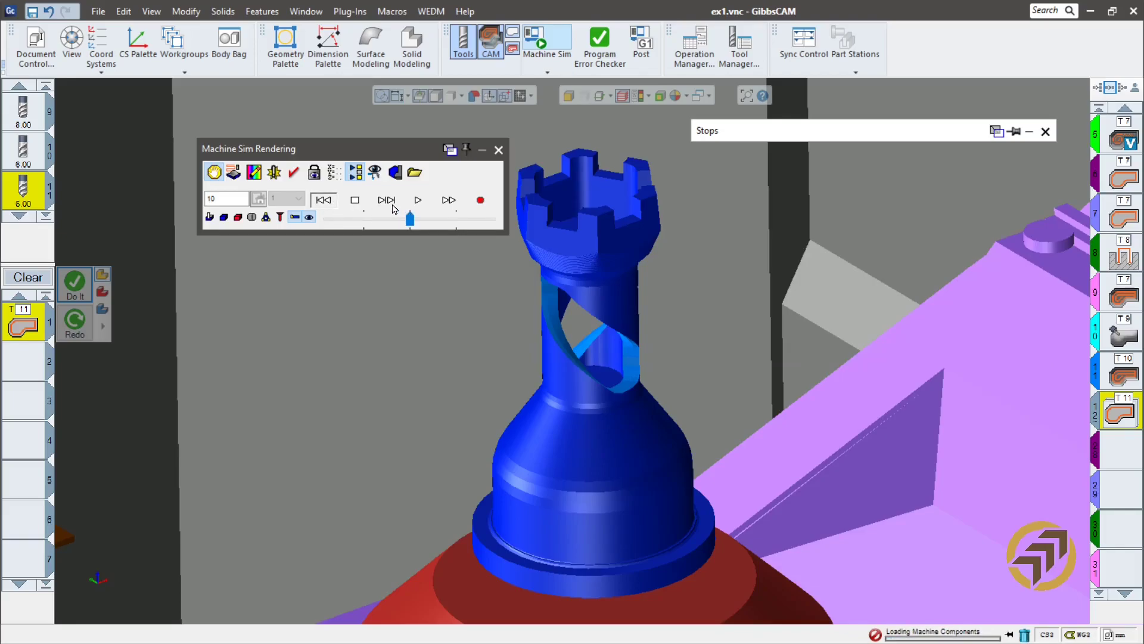
left_click(393, 207)
left_click(393, 207)
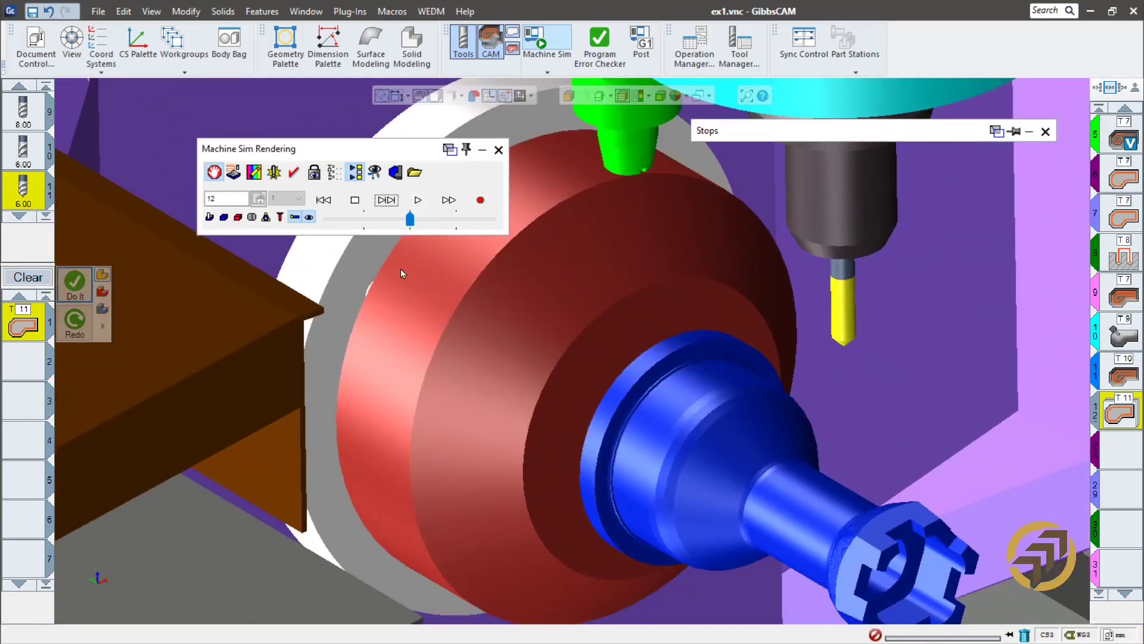
left_click(384, 201)
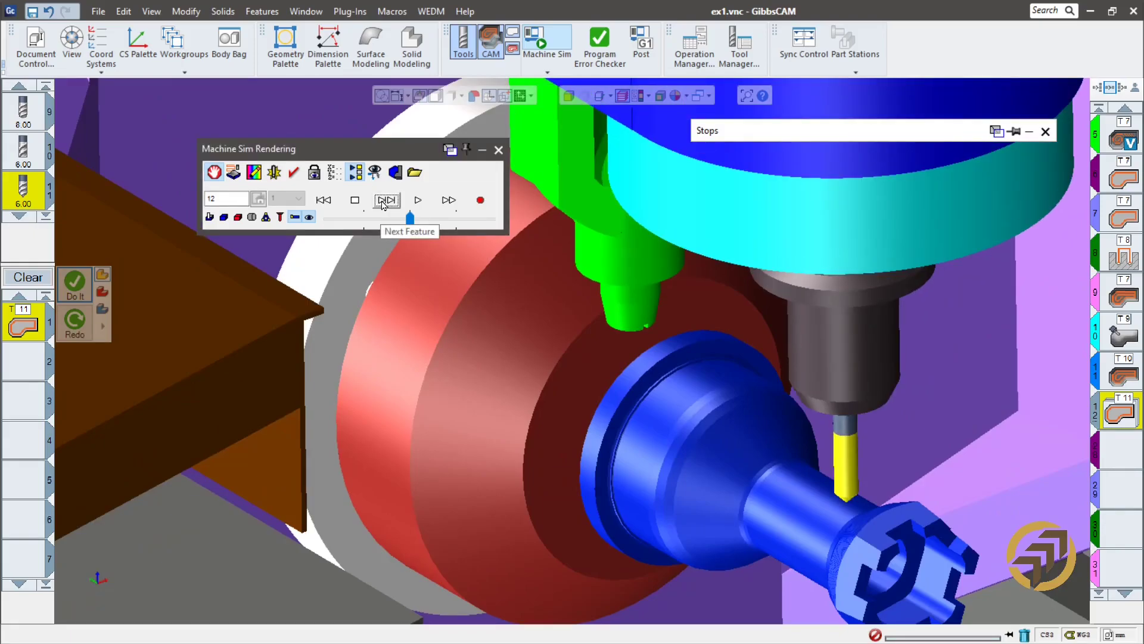
- Slow down the simulation and play the tool 11 engraving, watching closely as the letters are cut into the neck
middle_click_drag(868, 490, 753, 408)
scroll(606, 364, "up", 2)
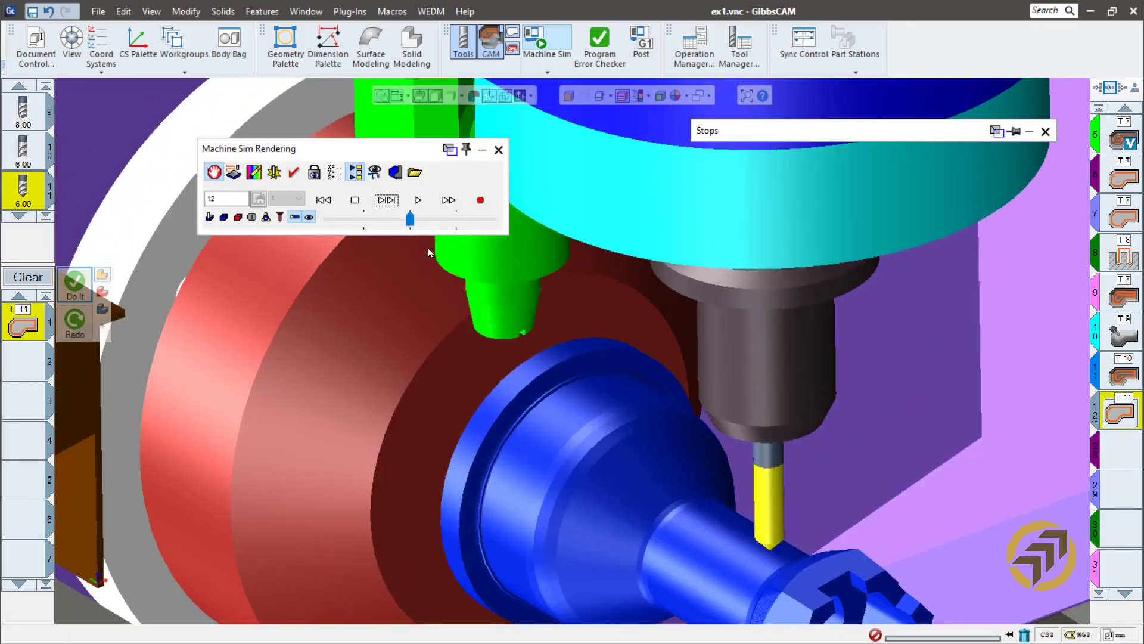
left_click_drag(410, 220, 380, 221)
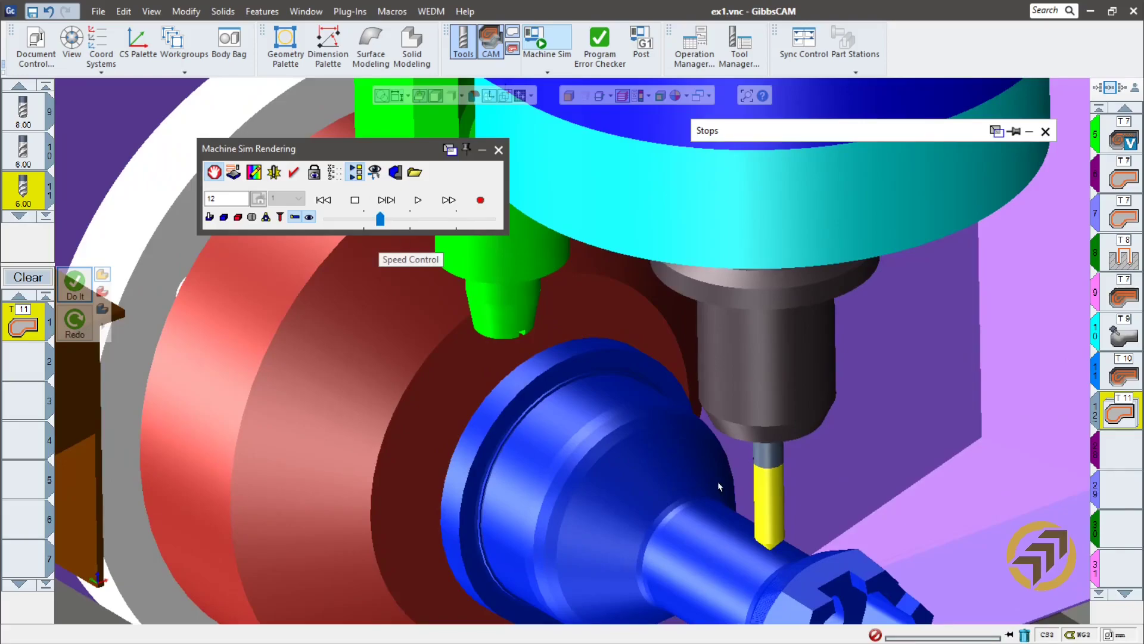
middle_click_drag(719, 486, 677, 358)
left_click(416, 201)
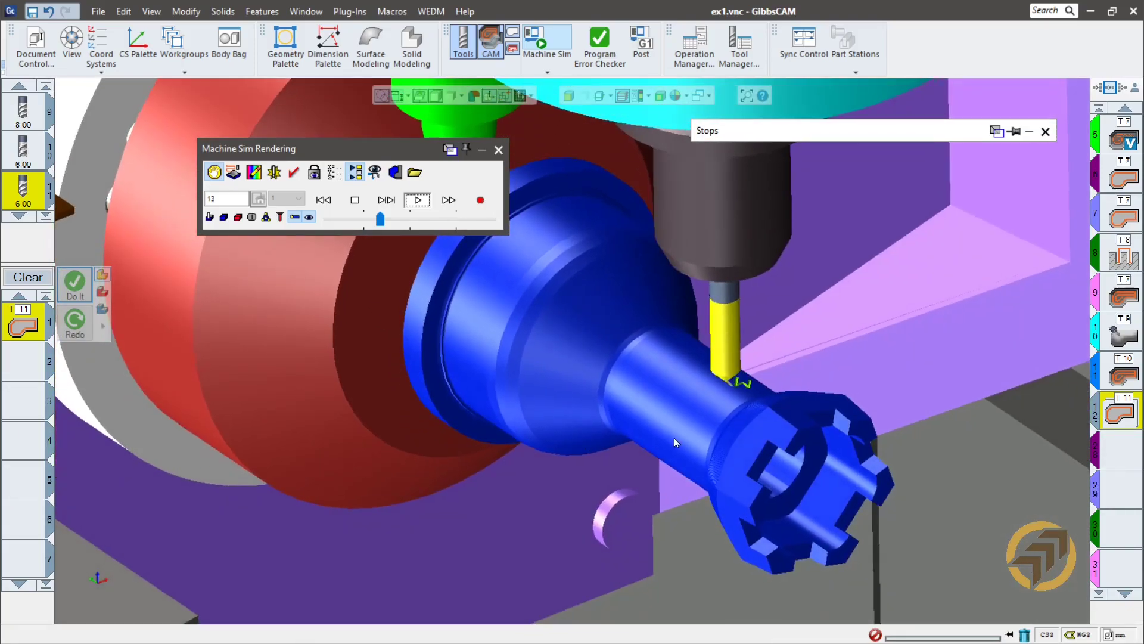
scroll(785, 503, "up", 2)
middle_click_drag(686, 480, 556, 295)
scroll(692, 378, "up", 3)
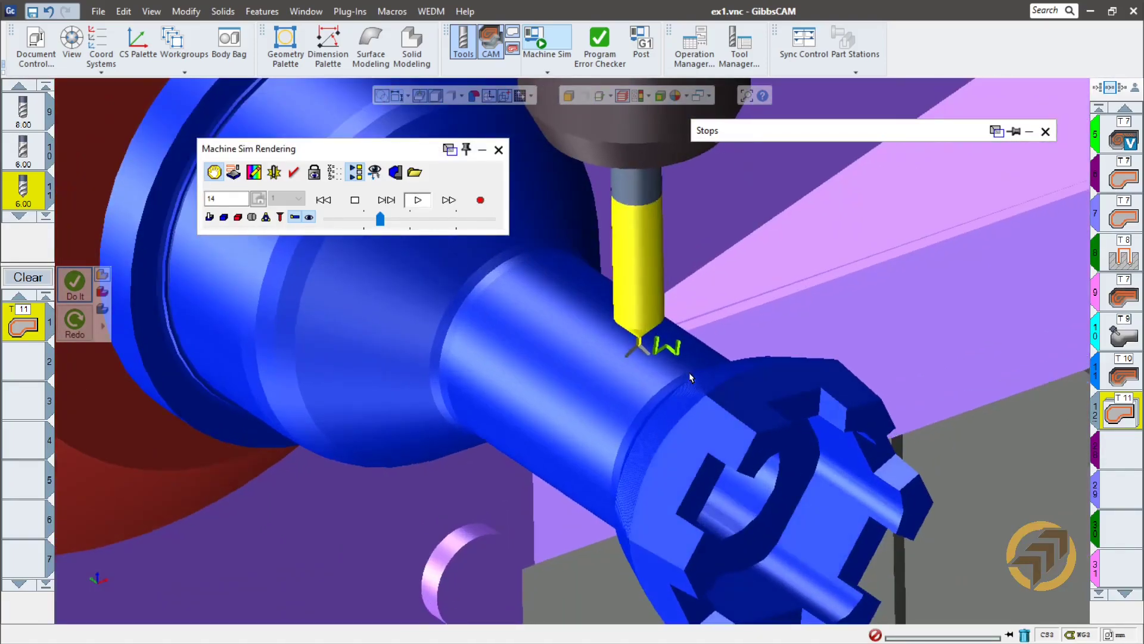
scroll(691, 378, "up", 3)
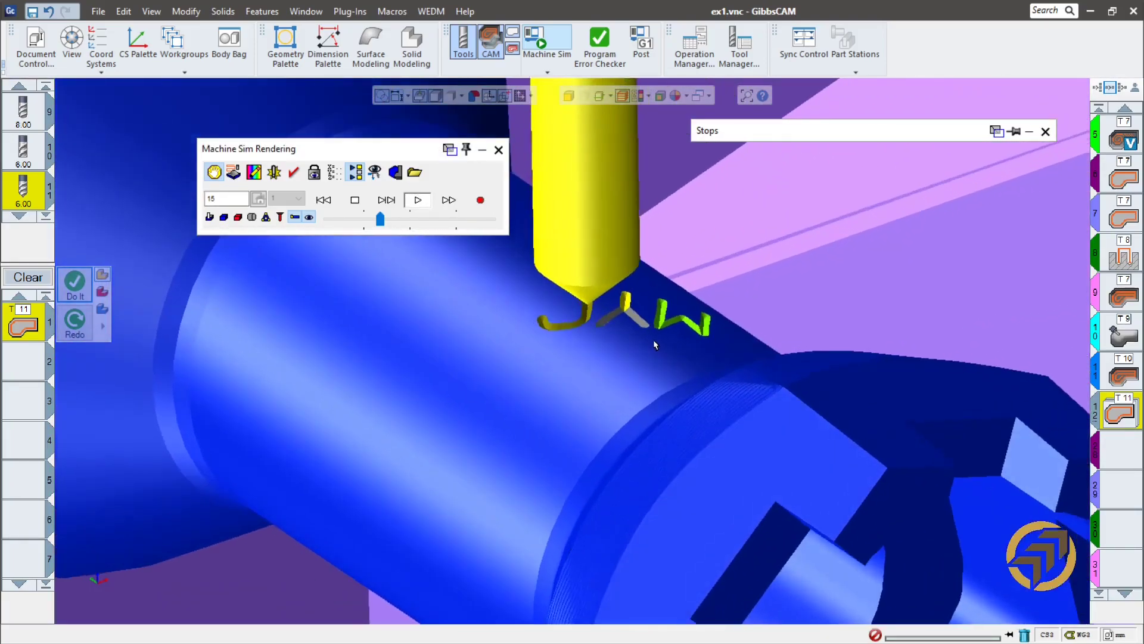
scroll(654, 342, "up", 1)
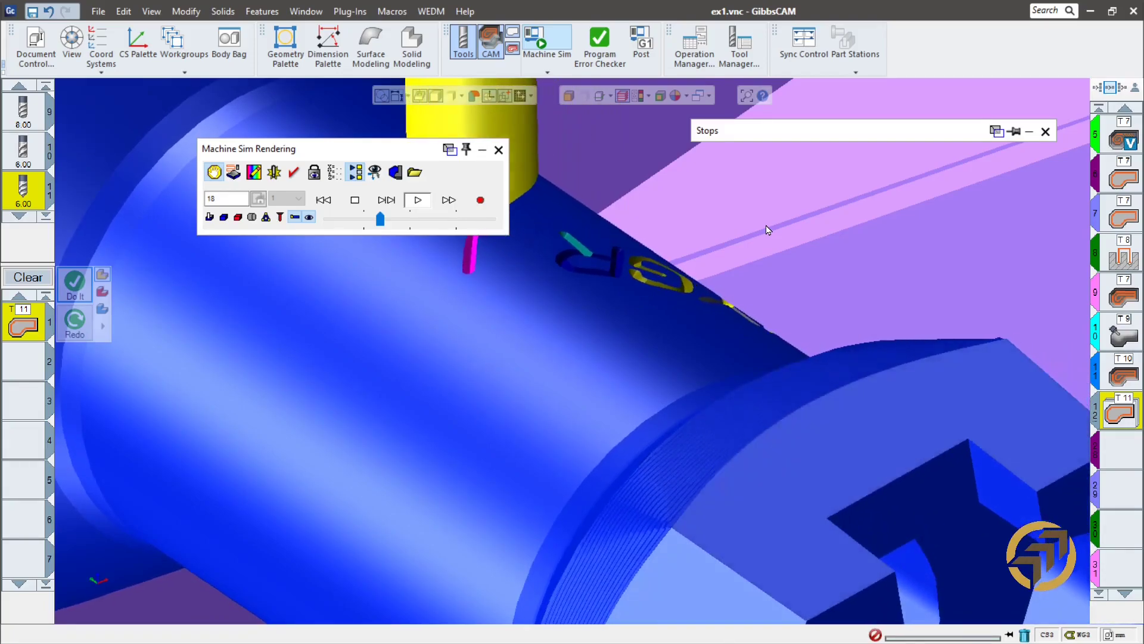
- Move the simulation controls clear of the part, run the program faster to its end and examine the engraved chess piece
left_click_drag(382, 153, 311, 404)
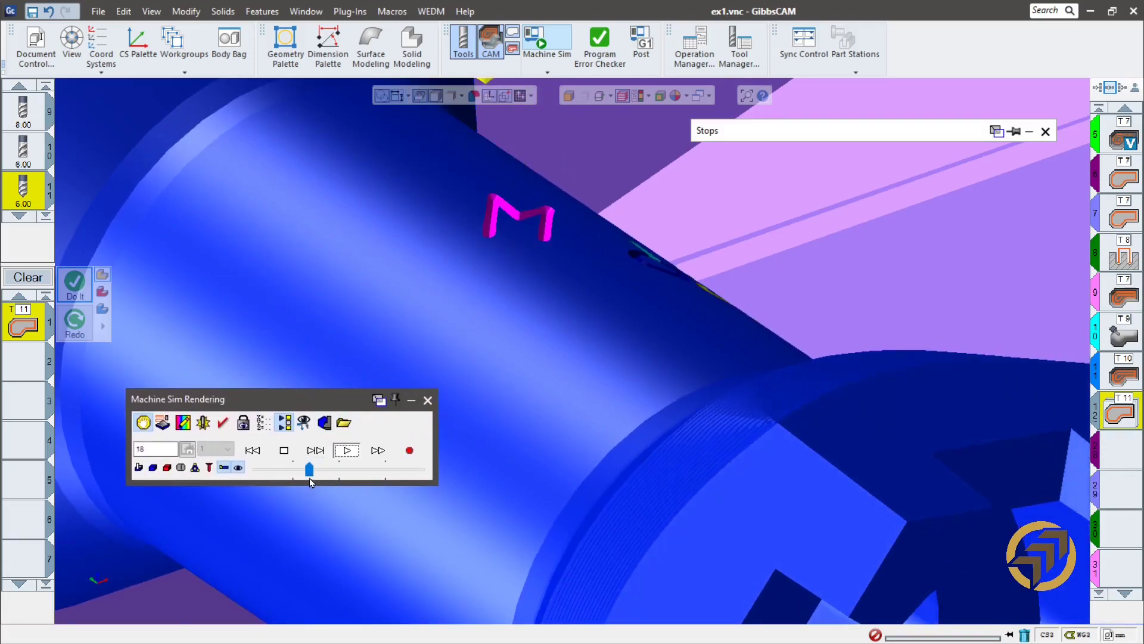
left_click_drag(310, 474, 317, 476)
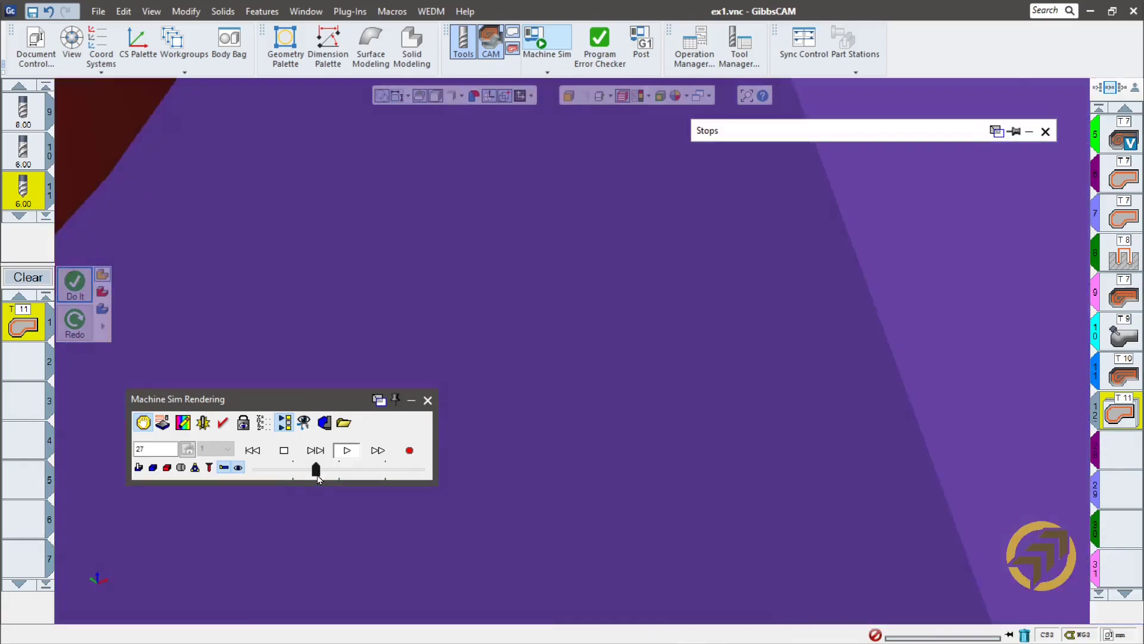
scroll(674, 438, "down", 12)
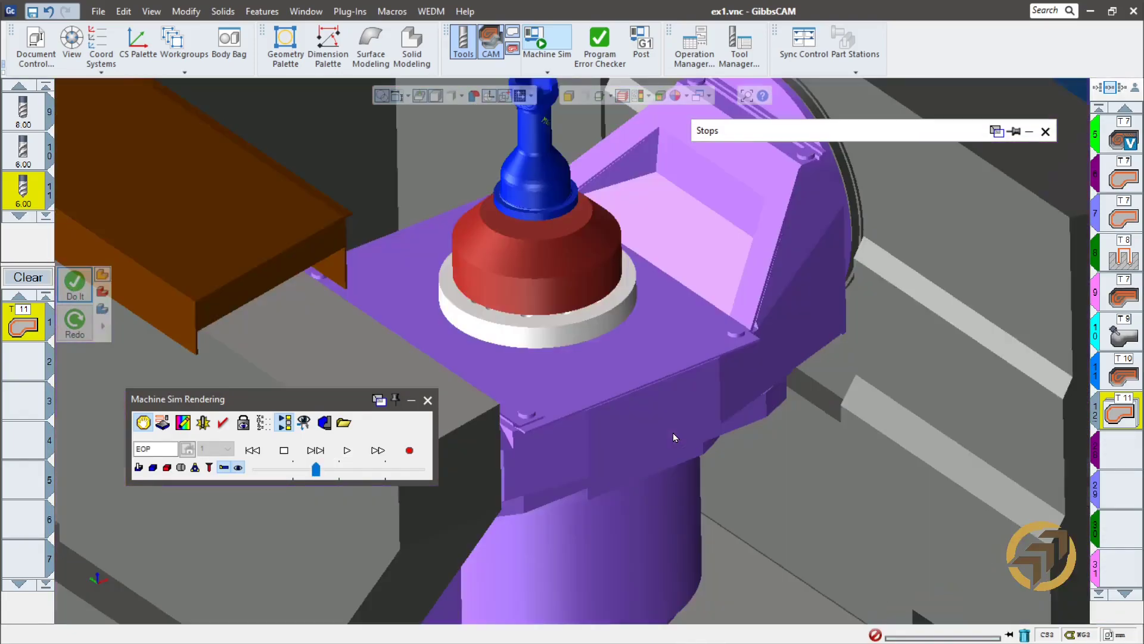
scroll(587, 163, "up", 3)
middle_click_drag(570, 174, 661, 340)
scroll(662, 338, "up", 2)
scroll(552, 180, "up", 2)
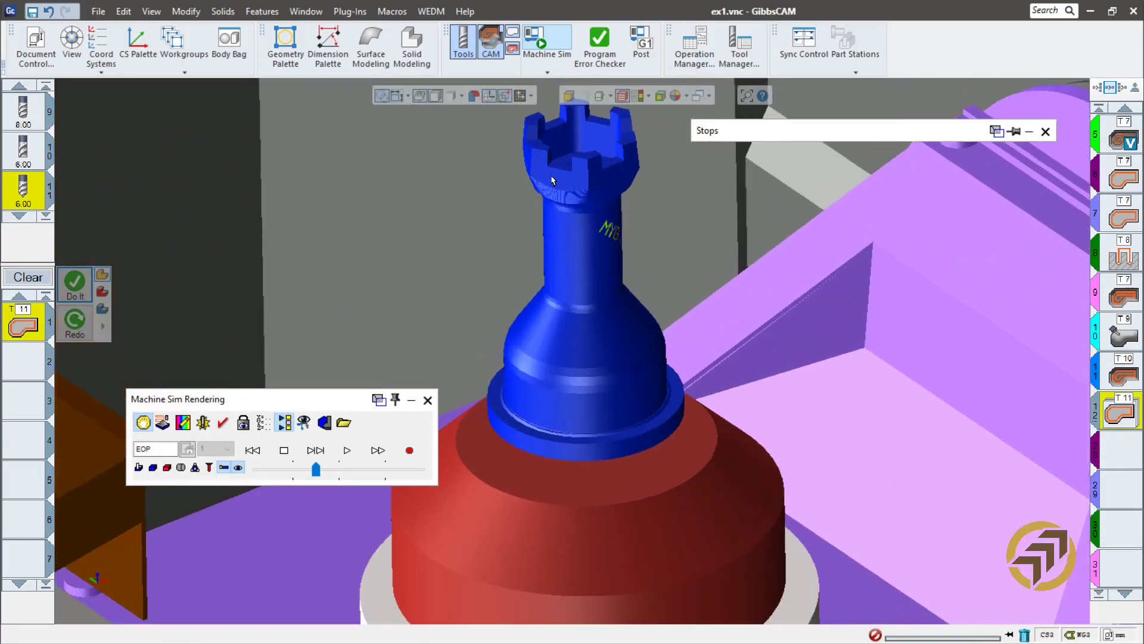
scroll(552, 180, "up", 1)
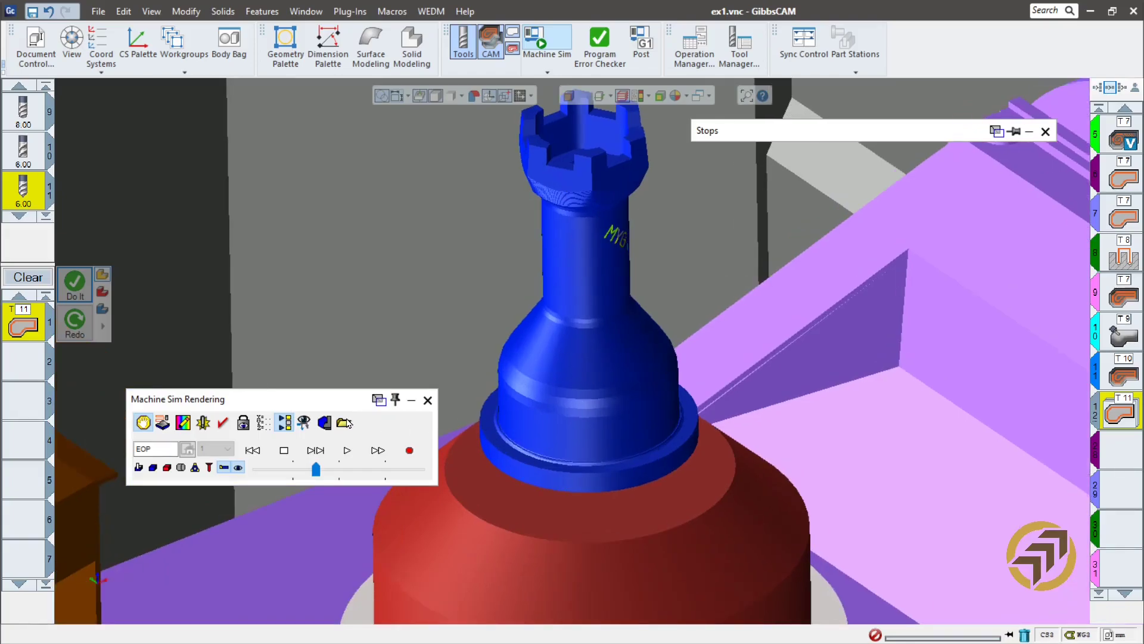
- Rotate the C101 axis to about 97.4 to inspect the whole engraved text, and close the simulation
left_click(263, 422)
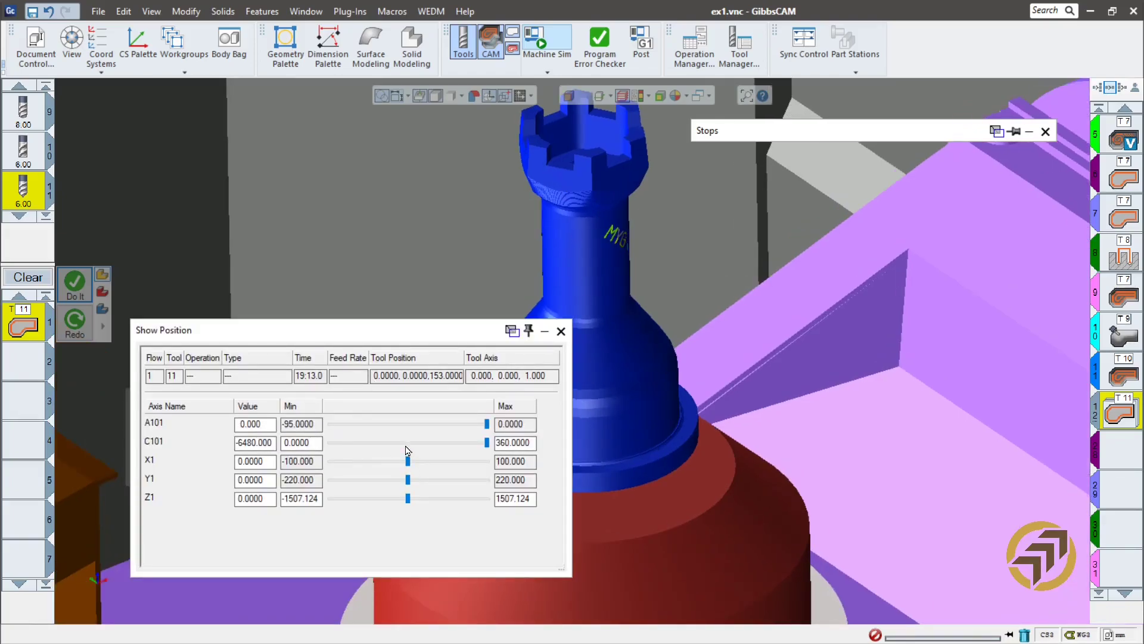
left_click_drag(487, 442, 370, 472)
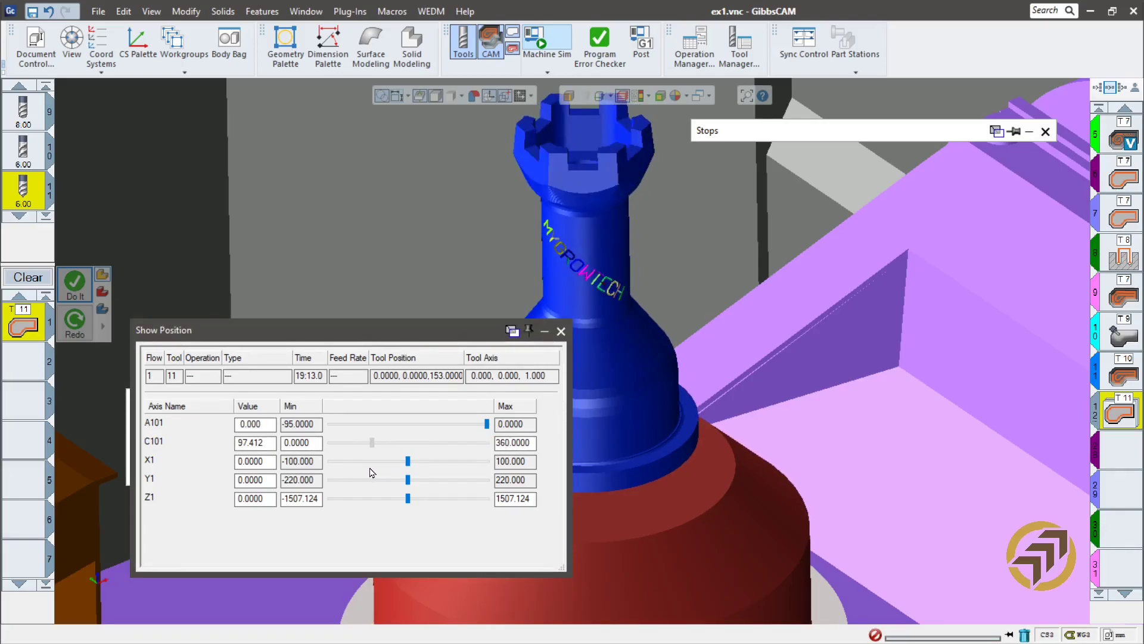
left_click(561, 332)
scroll(546, 270, "up", 1)
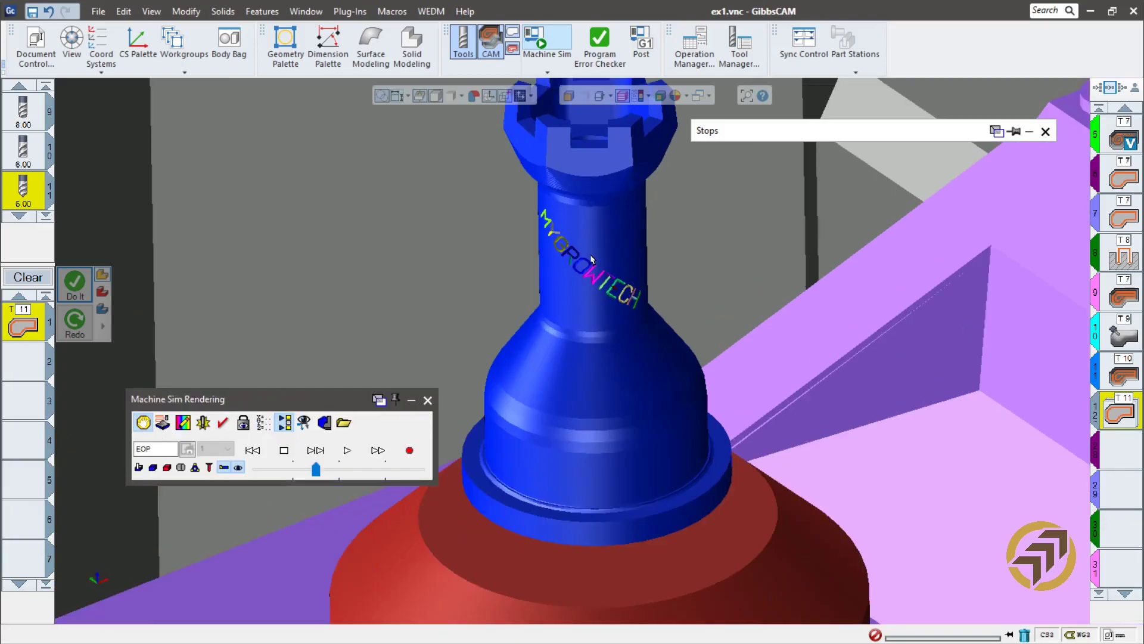
scroll(608, 260, "up", 2)
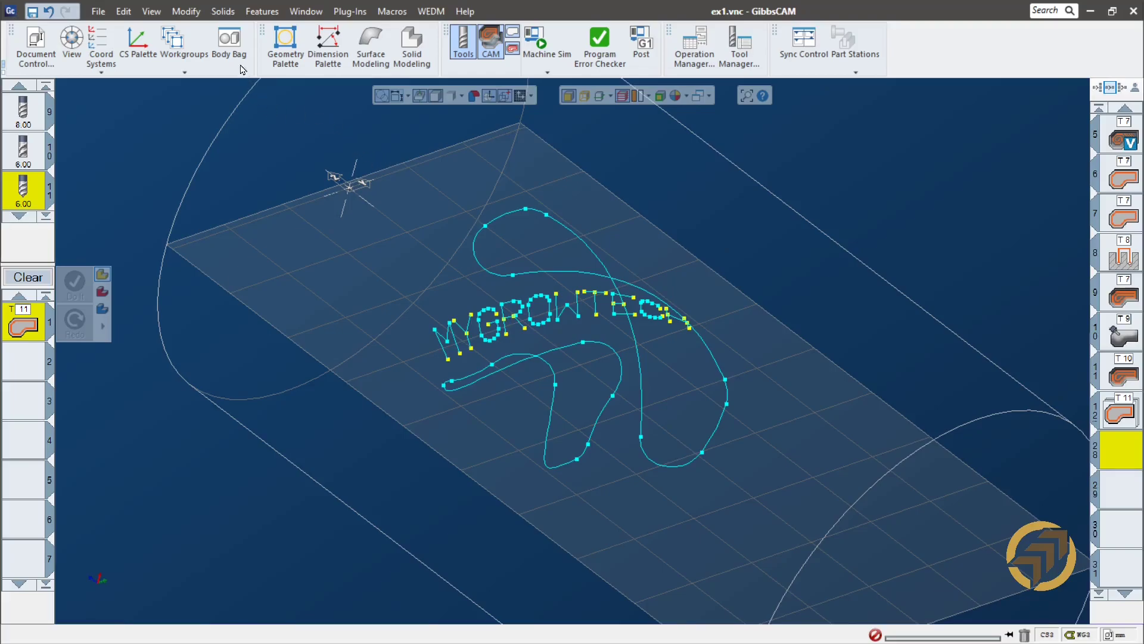
- Make workgroup 1 current and bring the part body out of the Body Bag
left_click(173, 42)
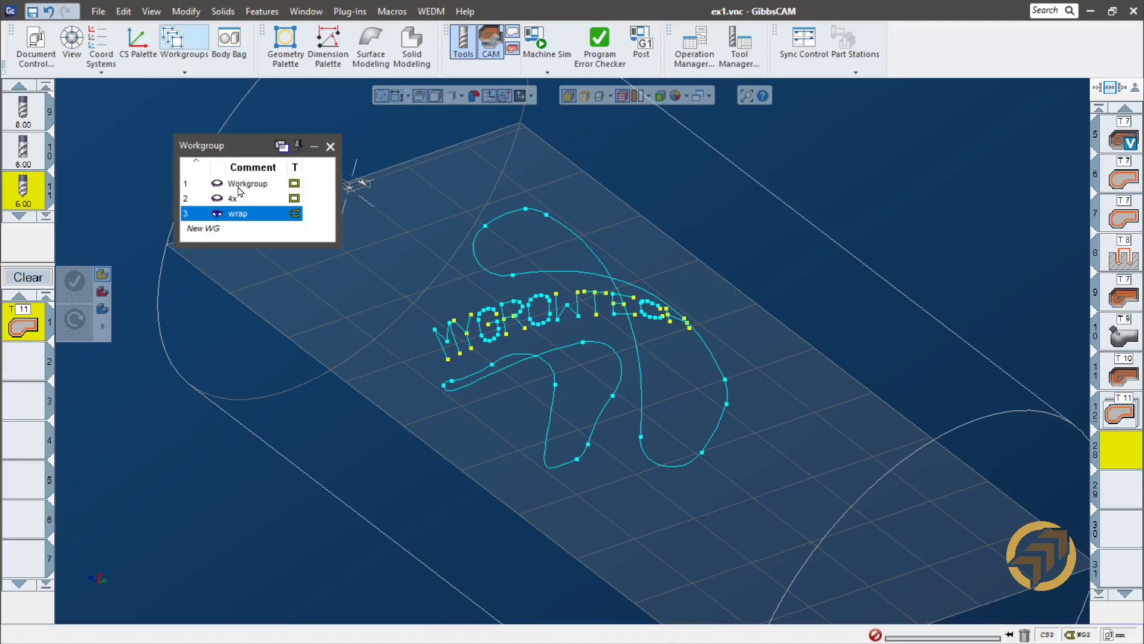
left_click(241, 185)
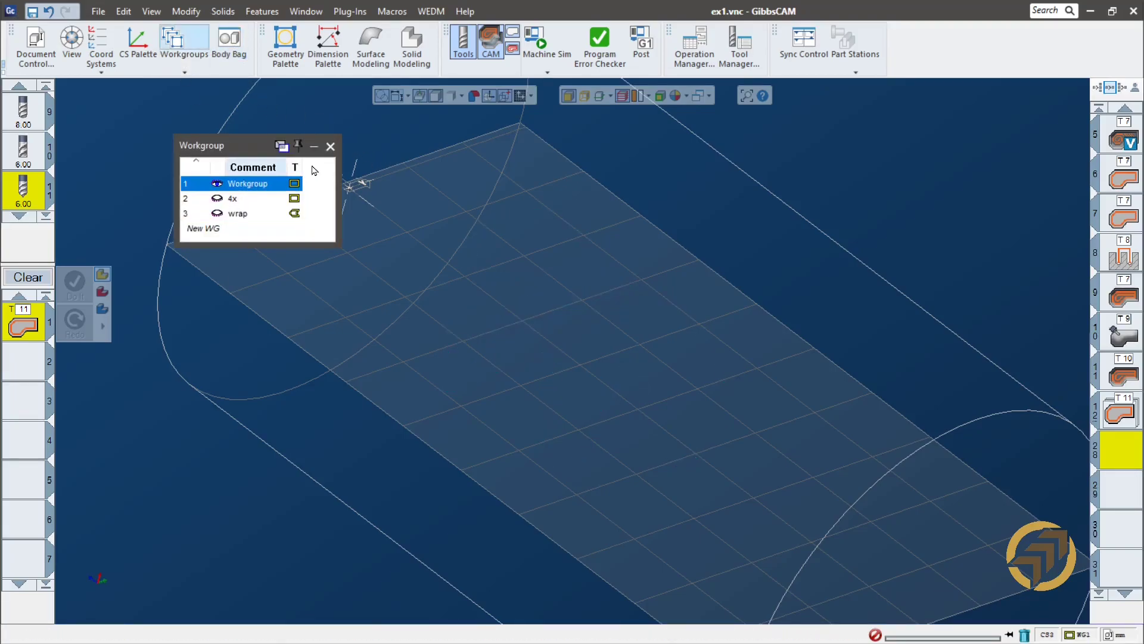
left_click(331, 146)
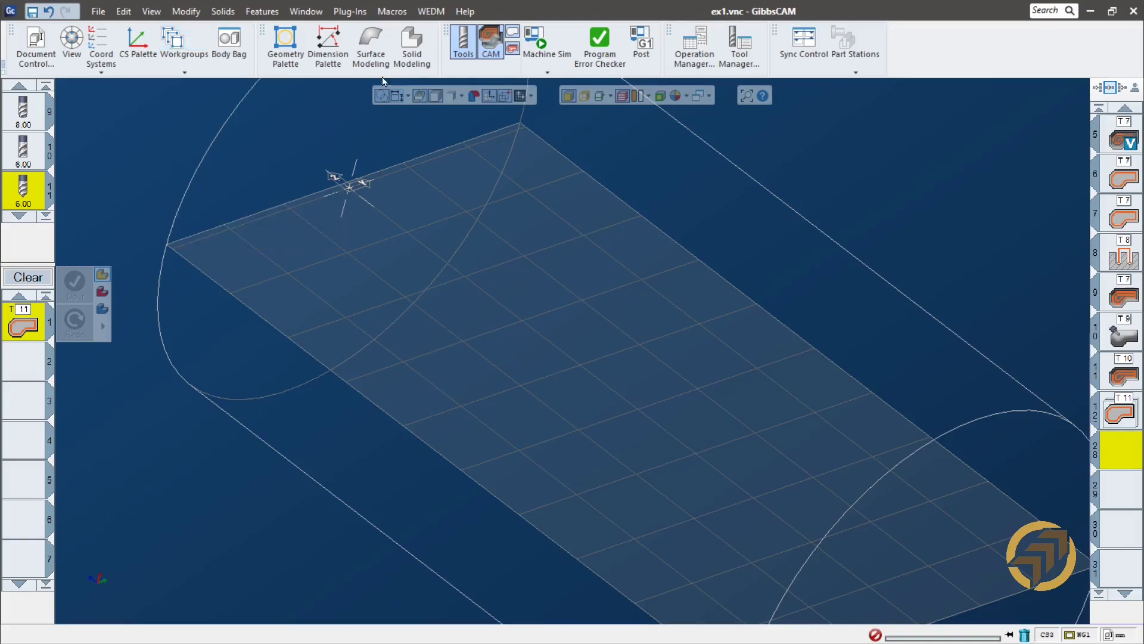
left_click(229, 40)
double_click(611, 308)
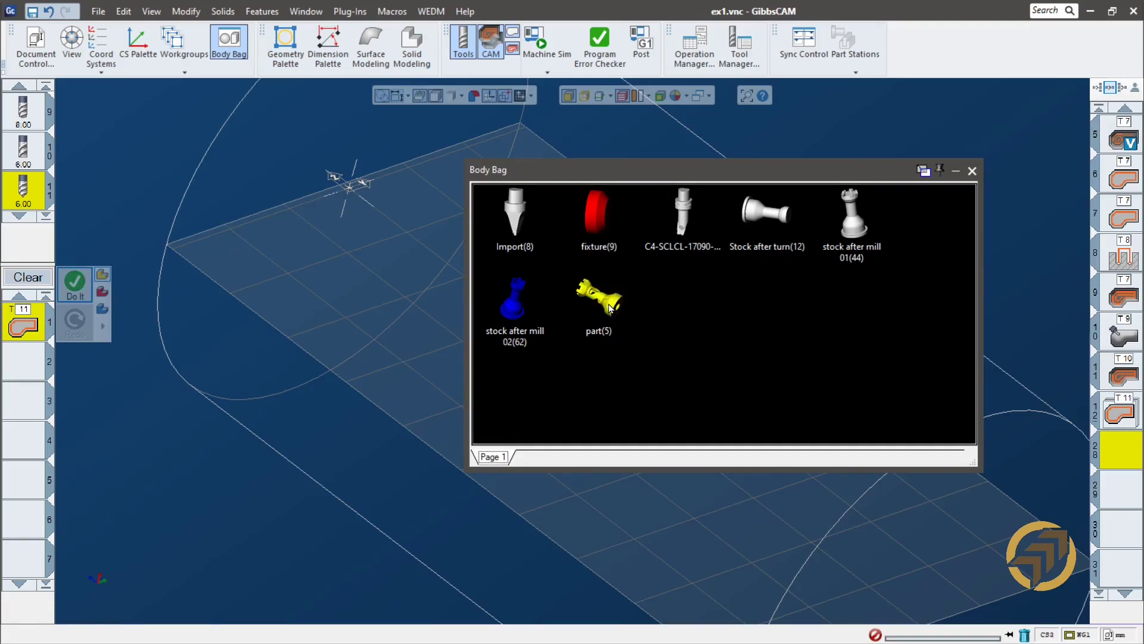
left_click(973, 171)
- Make the XY plane the active coordinate system and deselect the part body
middle_click_drag(823, 210, 468, 152)
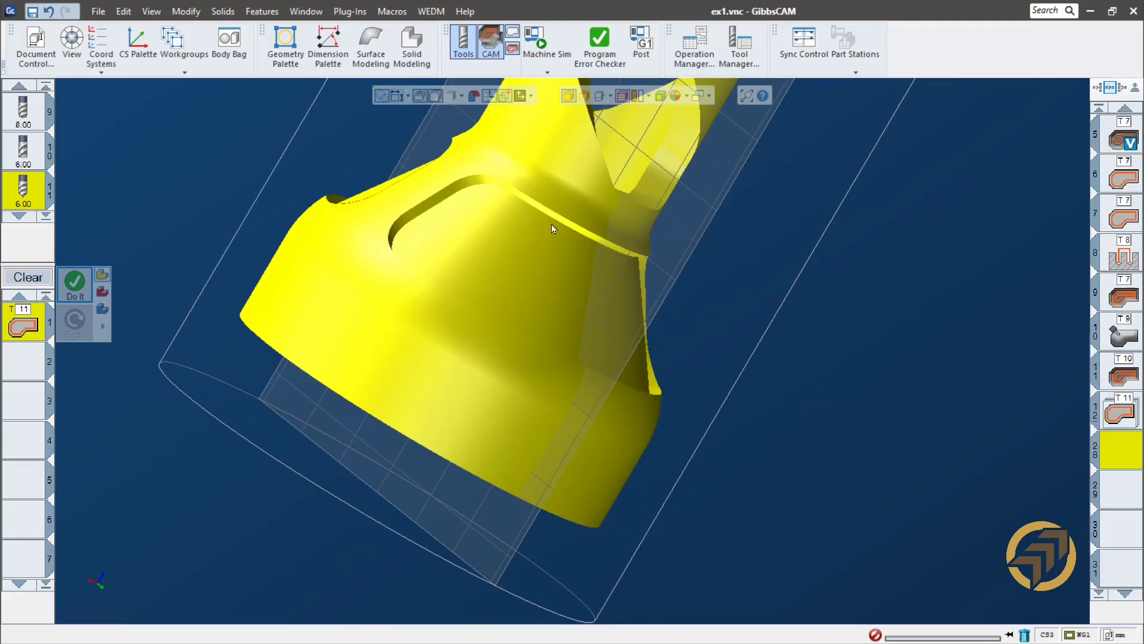
middle_click_drag(637, 362, 589, 291)
scroll(588, 296, "down", 6)
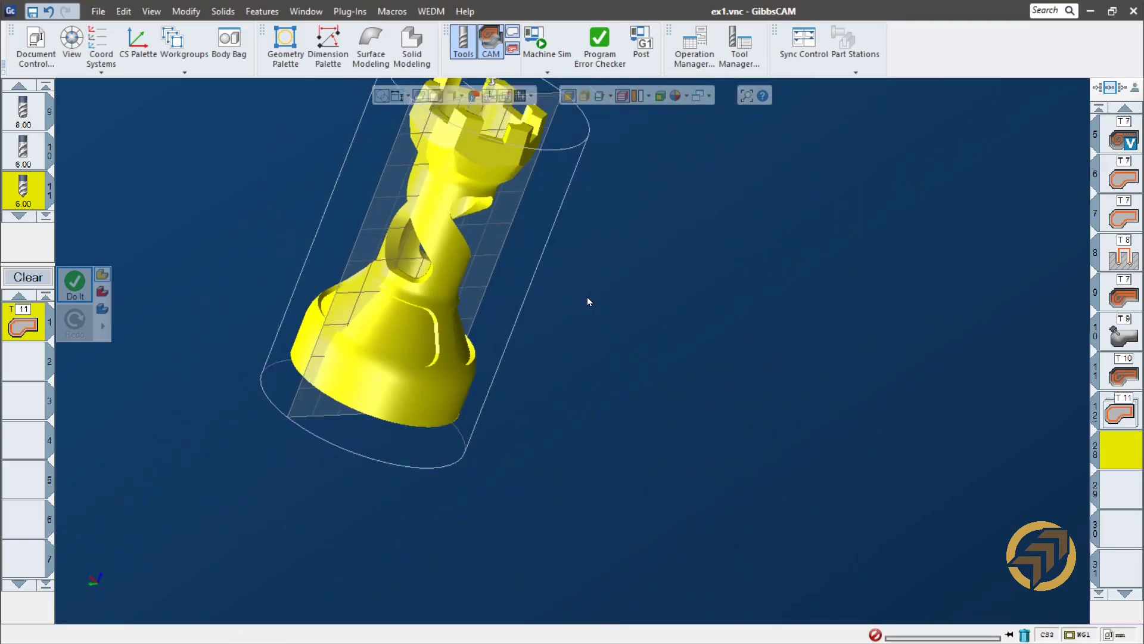
scroll(477, 474, "up", 5)
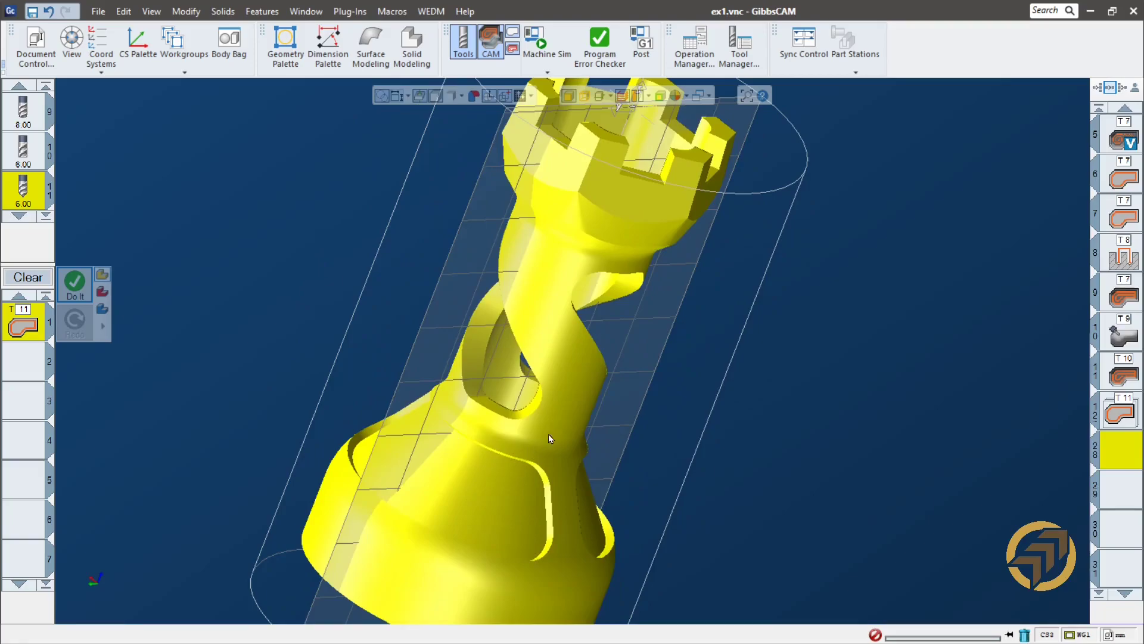
scroll(572, 392, "down", 3)
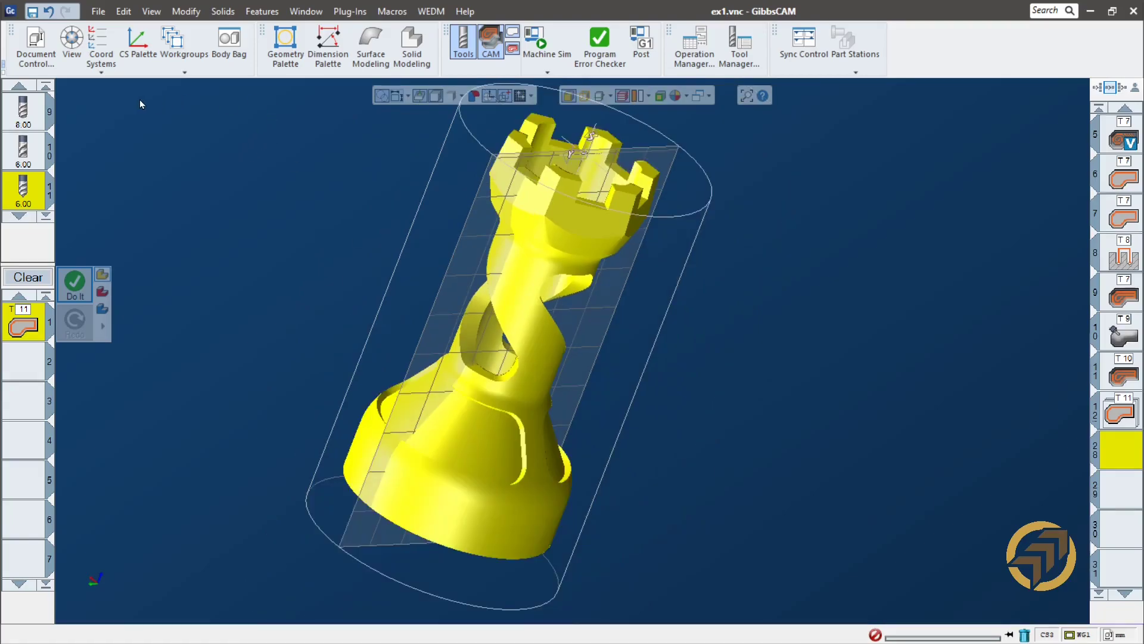
left_click(101, 74)
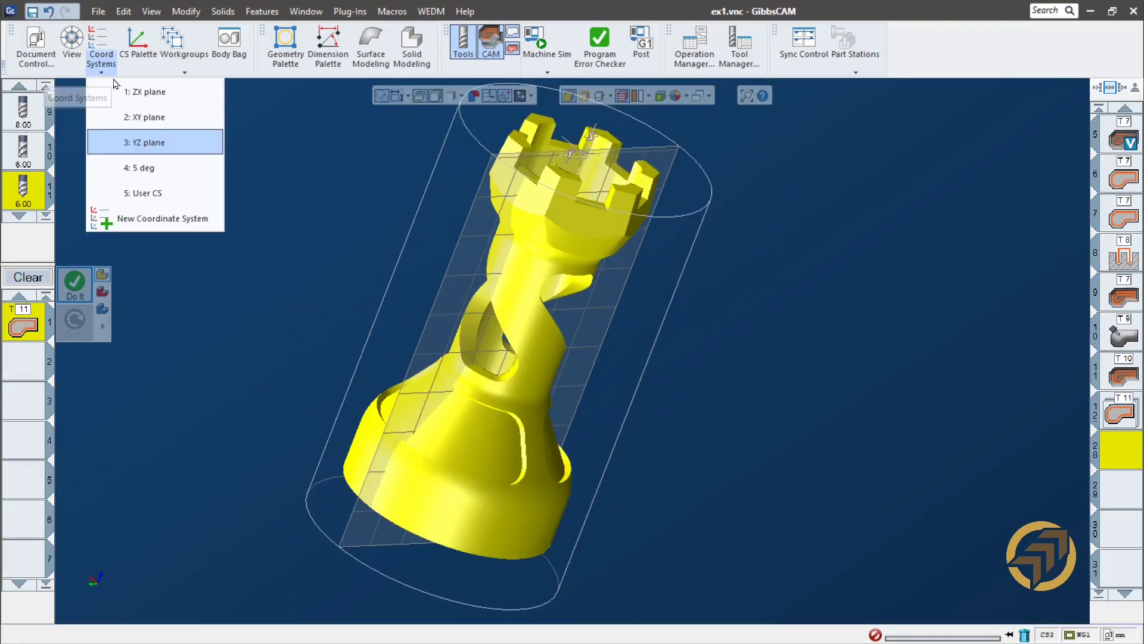
left_click(162, 118)
left_click(214, 187)
- Delete the tool 11 contour process from the process list
middle_click_drag(539, 417, 563, 436)
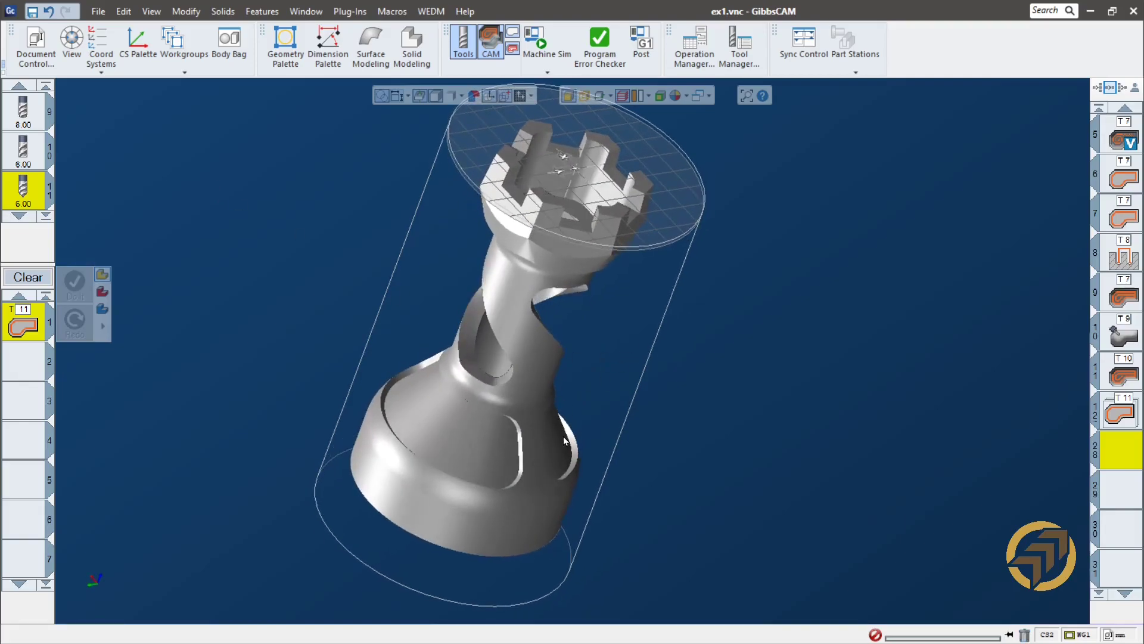
middle_click_drag(650, 323, 634, 295)
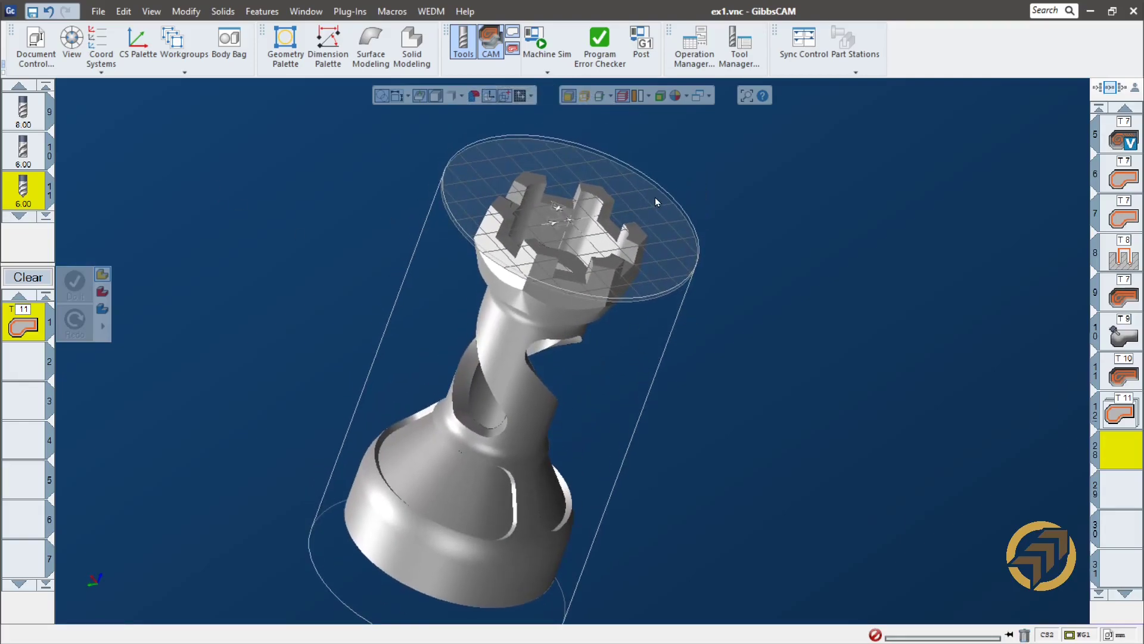
middle_click_drag(716, 371, 566, 357)
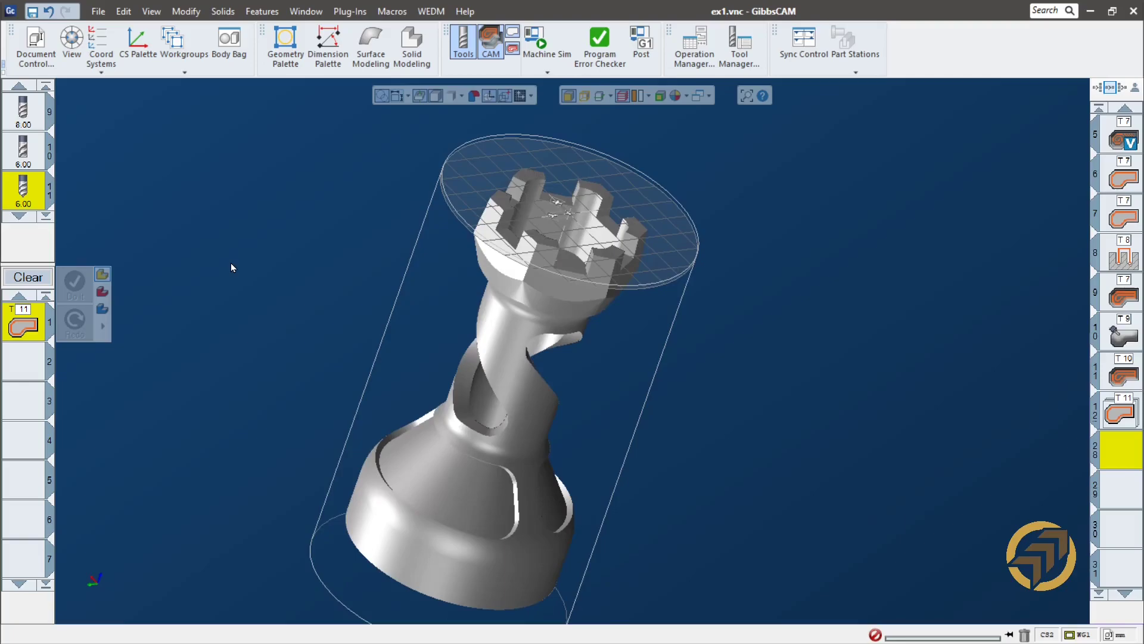
left_click_drag(18, 324, 20, 318)
key("Delete")
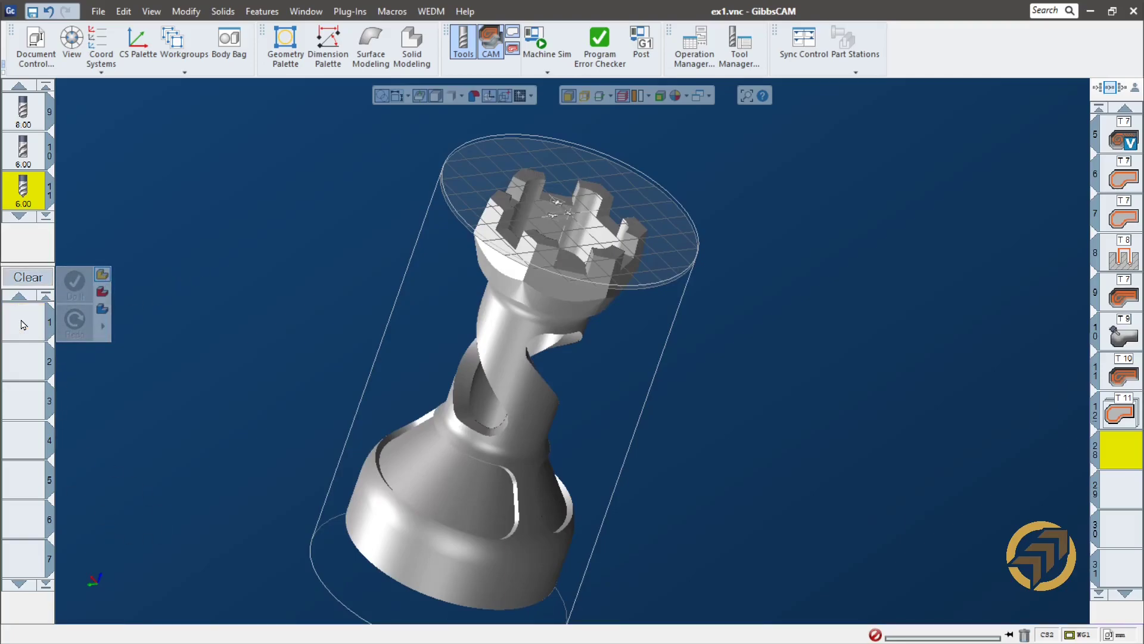
- Show the part's edges and extract the recessed pocket's floor outline on the conical base as geometry with tolerance 0
scroll(364, 498, "up", 5)
middle_click_drag(466, 514, 495, 270)
scroll(495, 270, "up", 3)
scroll(593, 301, "up", 3)
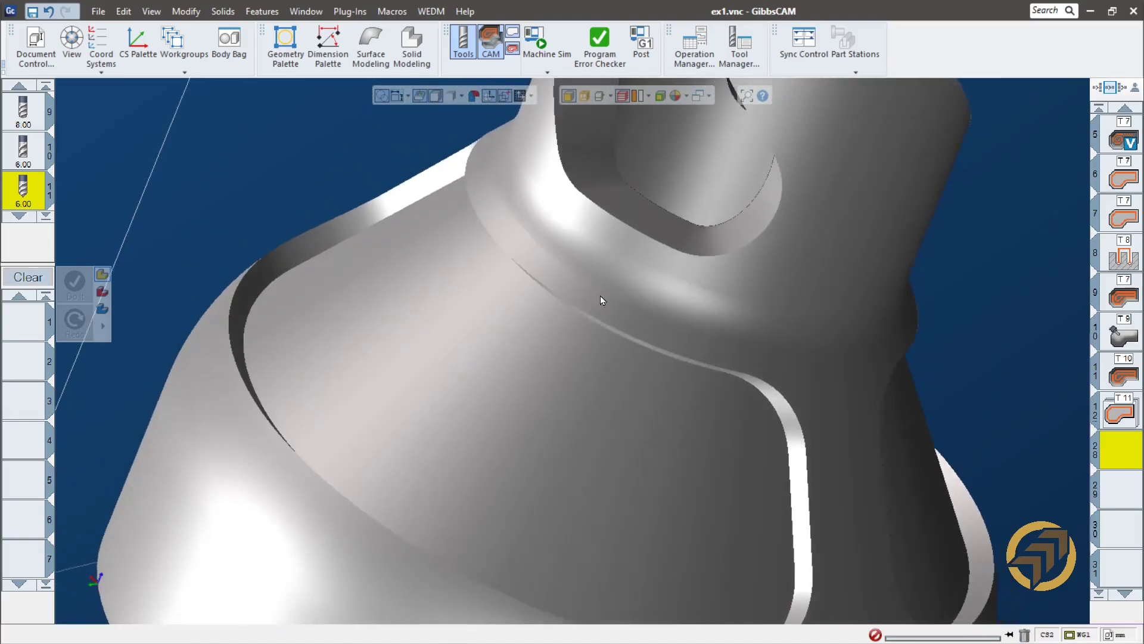
middle_click_drag(602, 325, 624, 302)
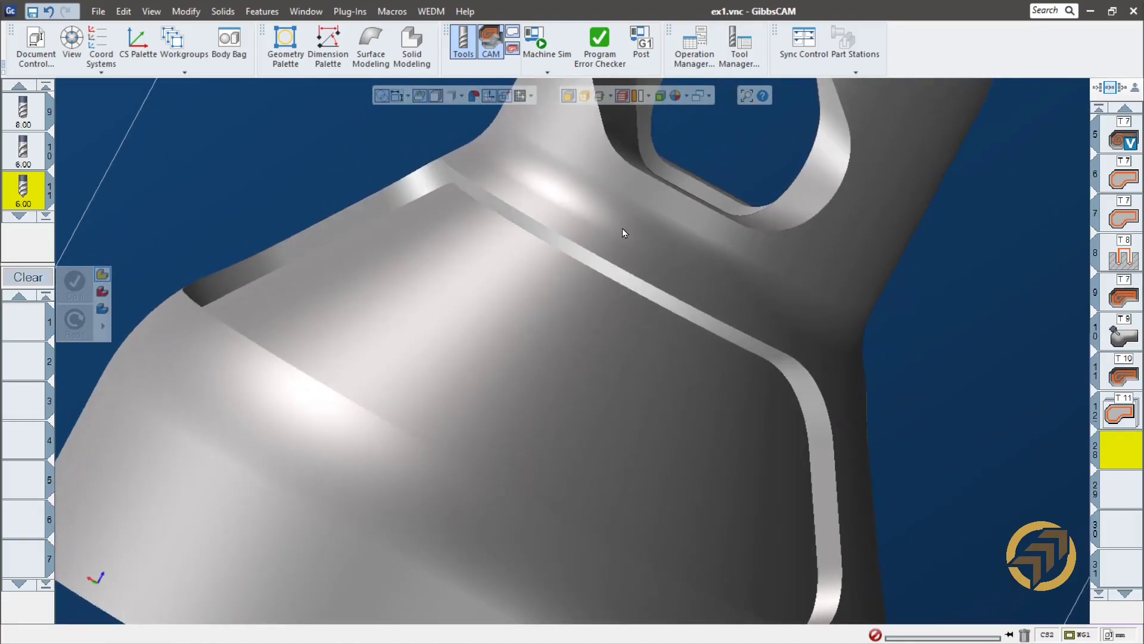
left_click(590, 100)
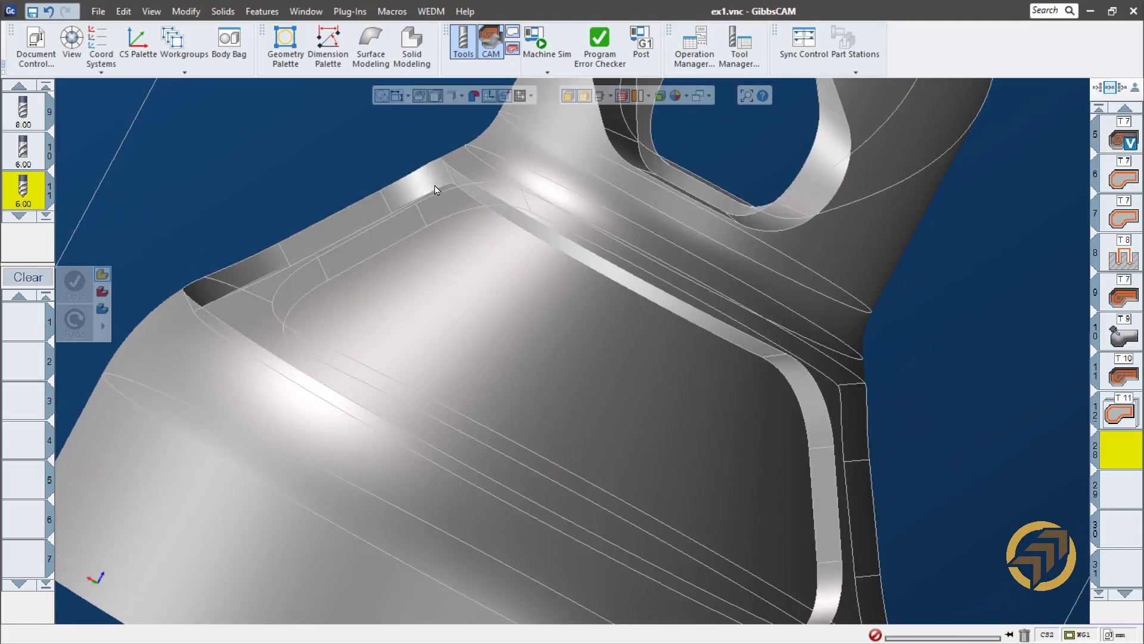
left_click(468, 195)
right_click(468, 195)
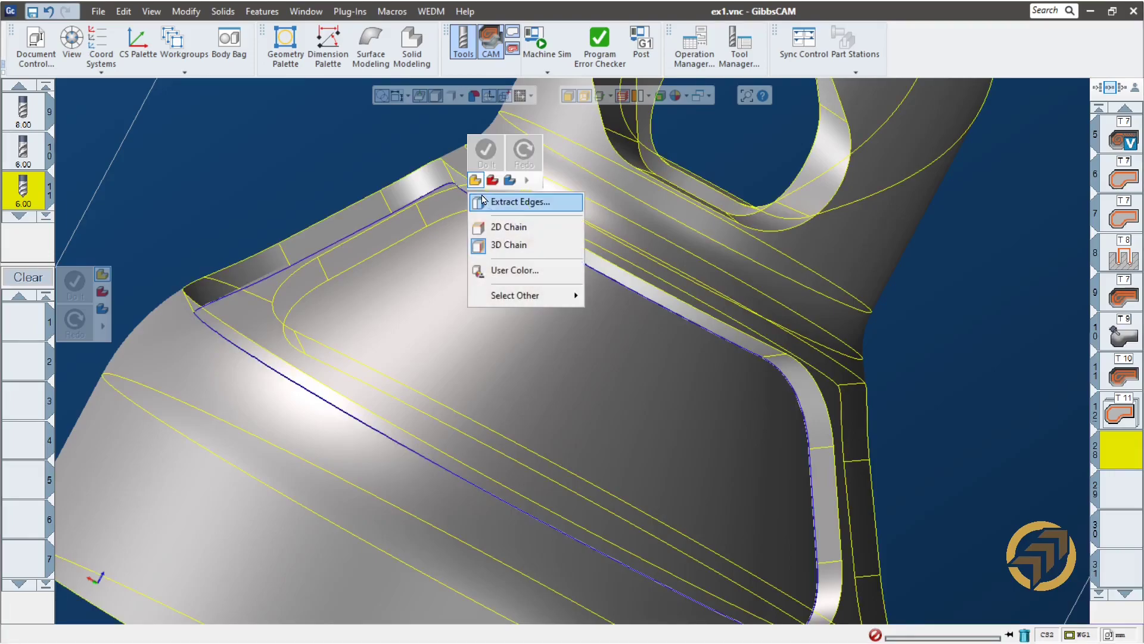
left_click(514, 202)
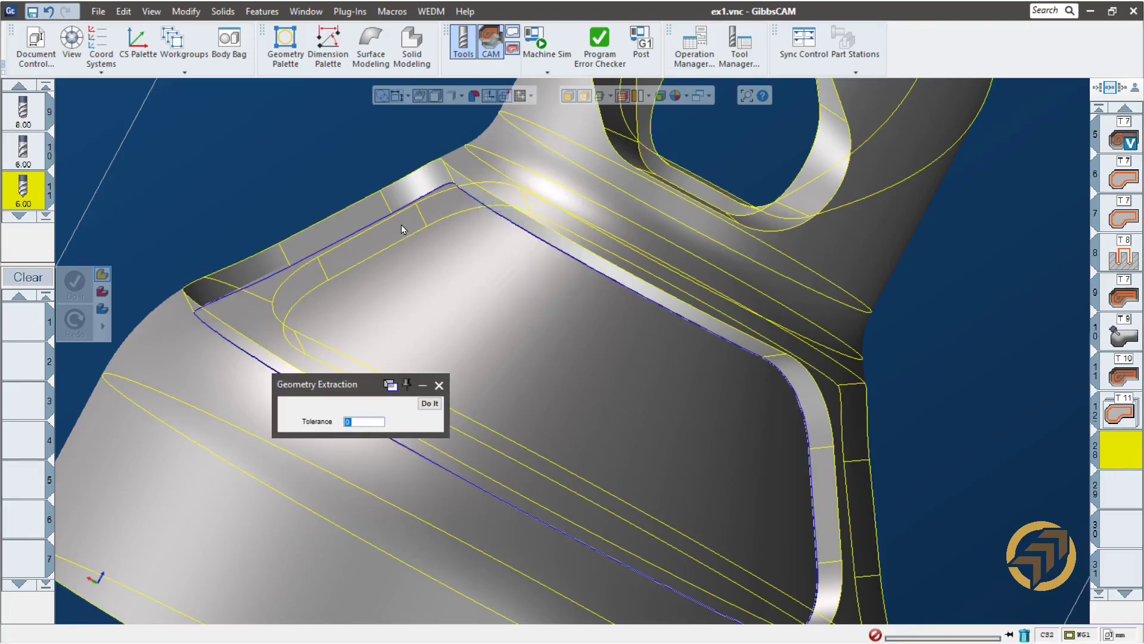
left_click(440, 385)
middle_click_drag(513, 237, 612, 295)
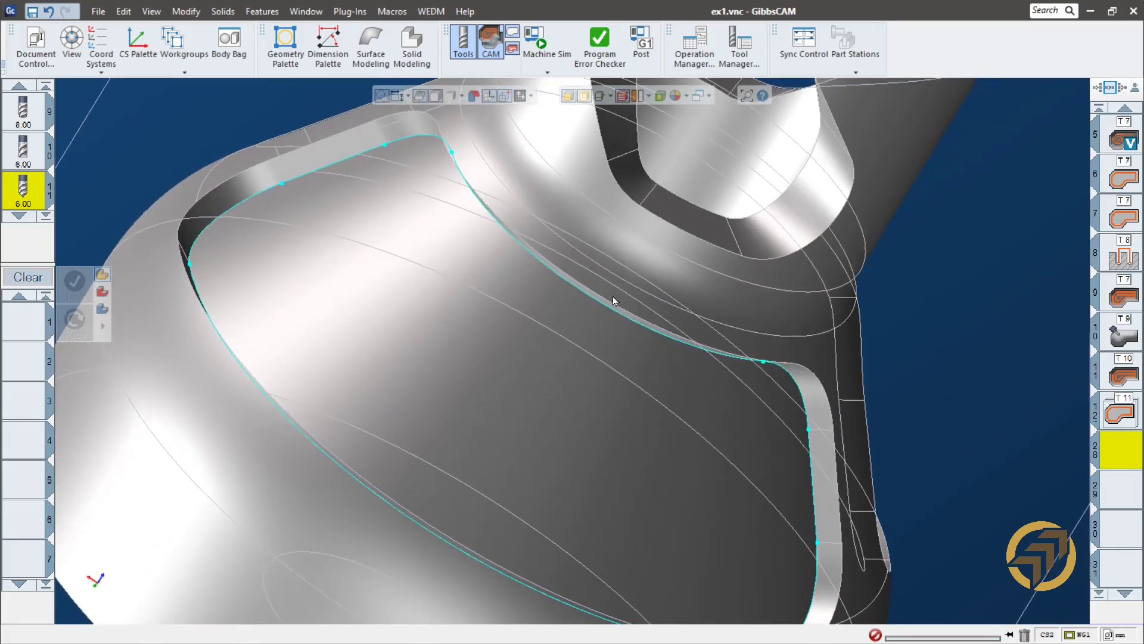
- Turn off the edge display on the part body around the extracted pocket outline
left_click(585, 97)
middle_click_drag(544, 355, 542, 272)
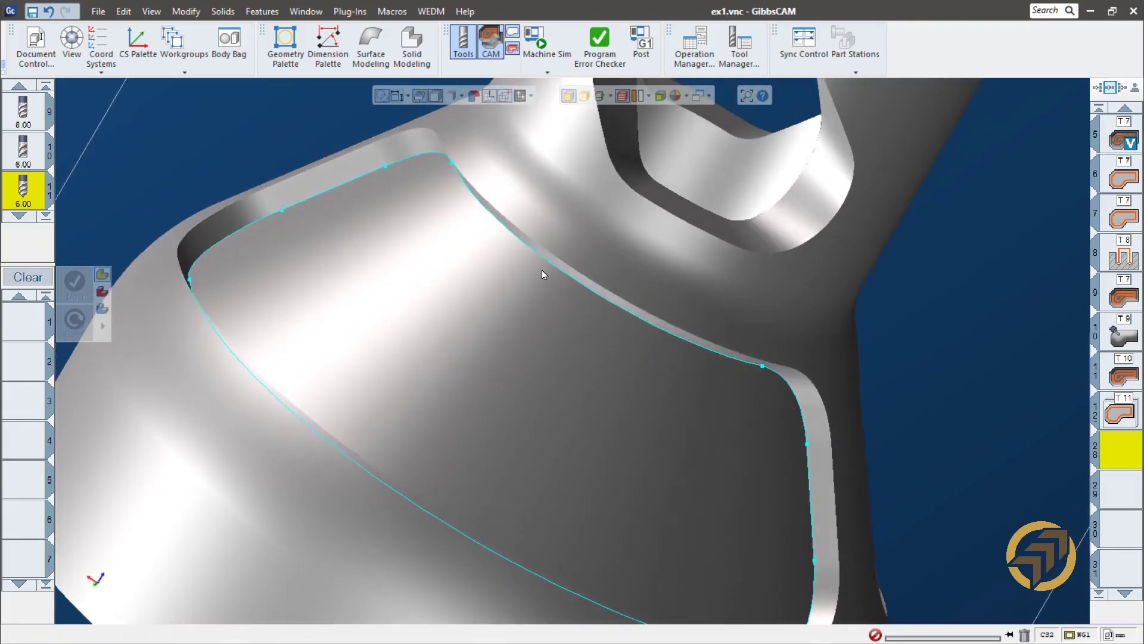
scroll(515, 327, "down", 4)
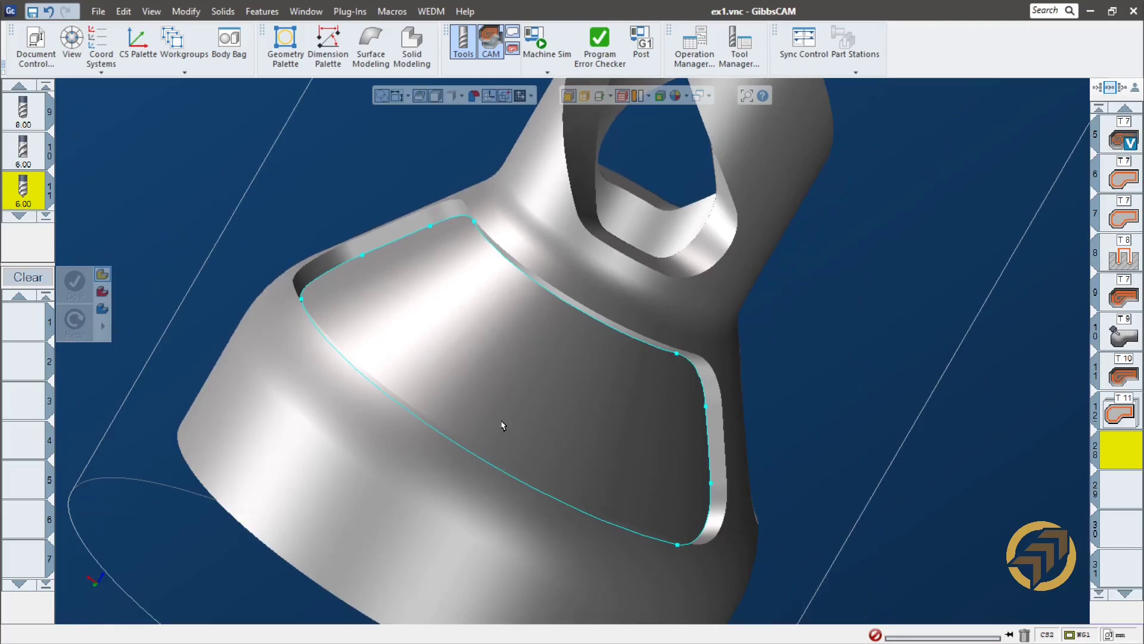
middle_click_drag(502, 425, 503, 381)
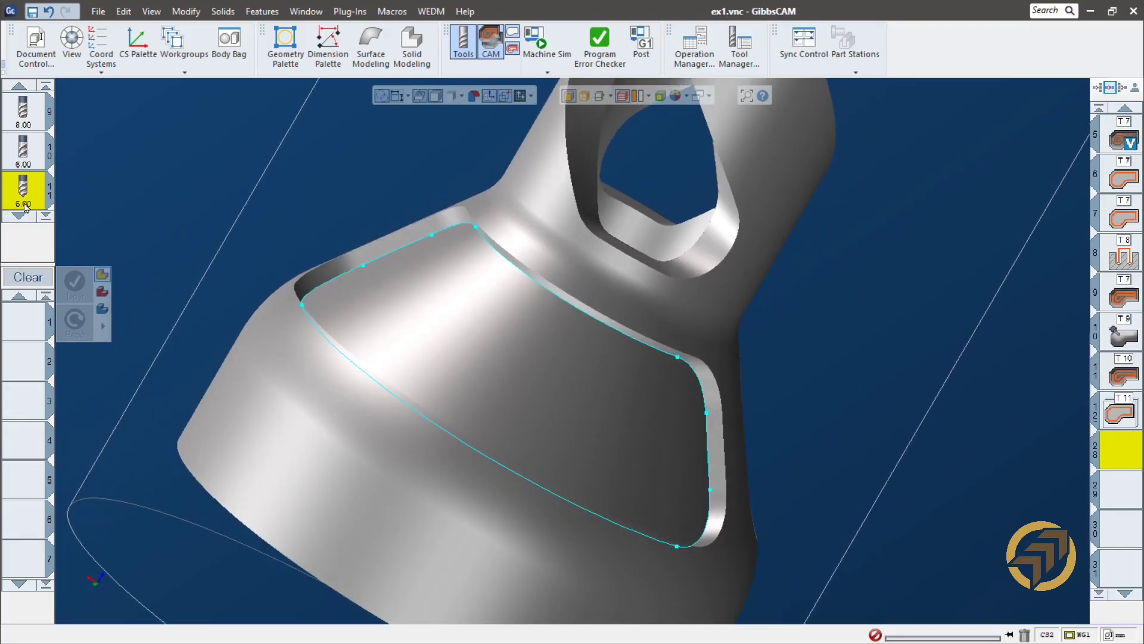
- Load the saved tool 10 5-axis process list for machining the recessed pocket and check the tool list
right_click(28, 325)
mouse_move(89, 440)
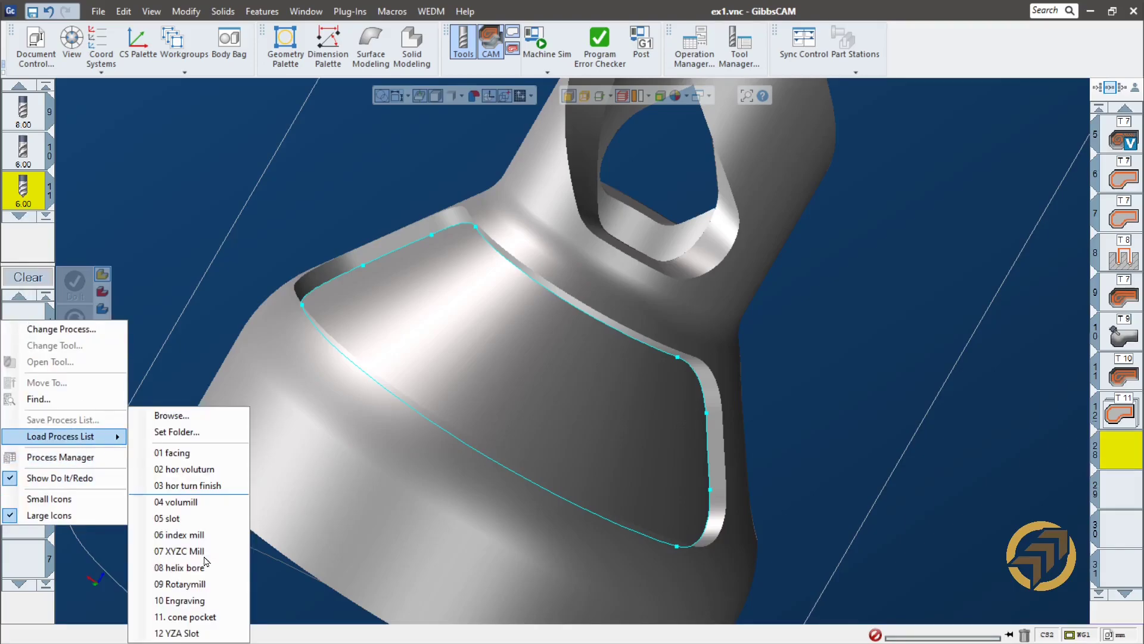
left_click(209, 632)
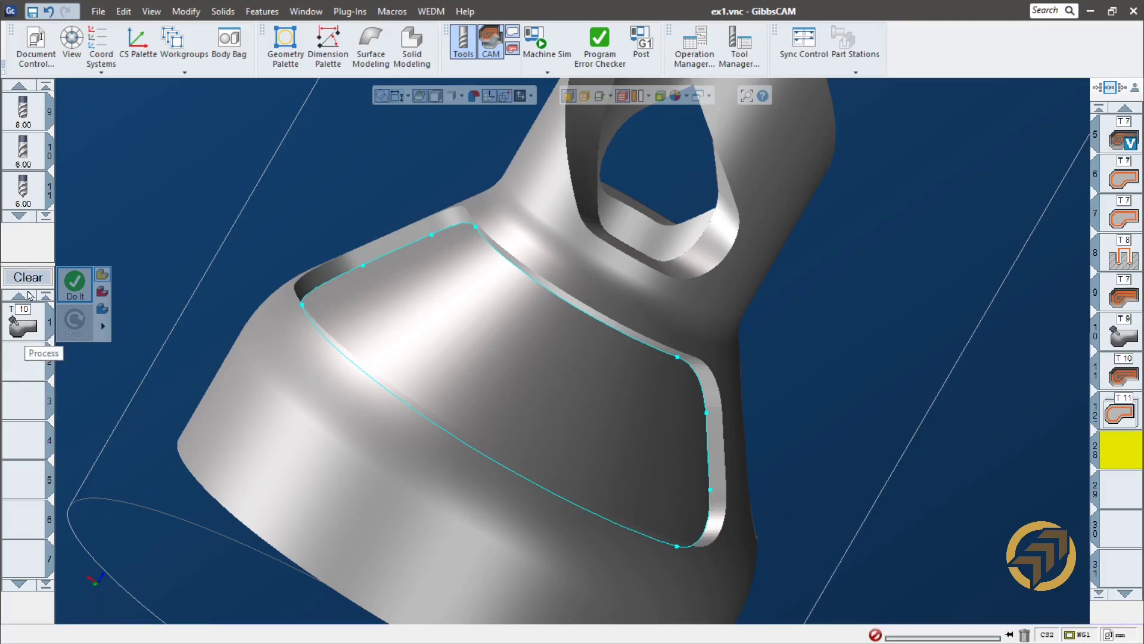
scroll(17, 191, "down", 5)
scroll(16, 190, "up", 3)
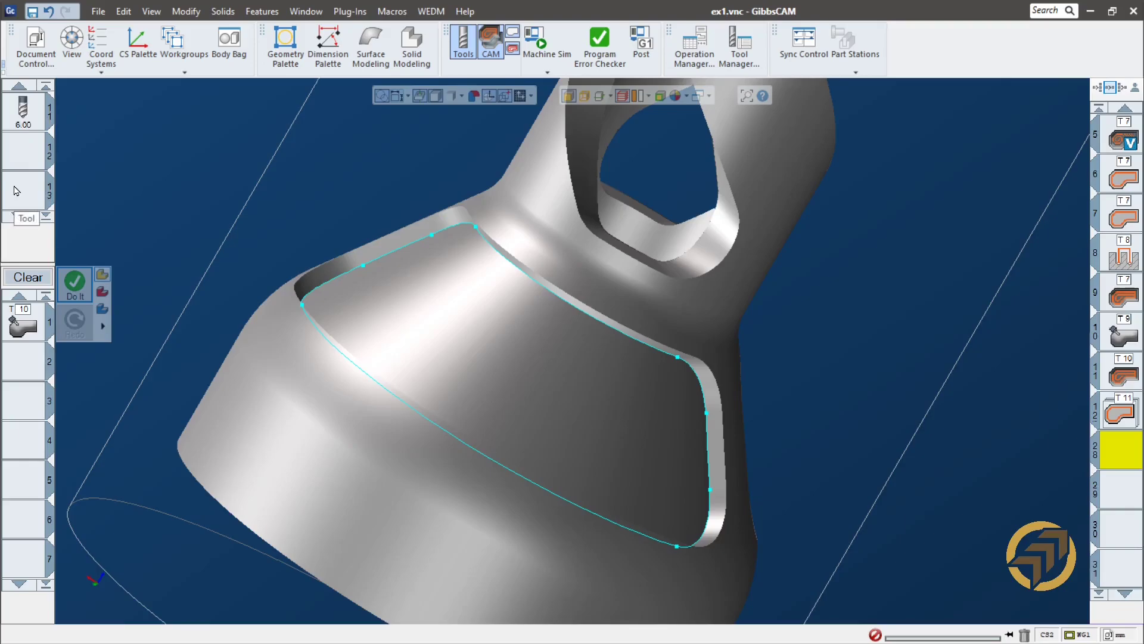
- Open the tool 10 process parameters and set the rotary duplicate count to 0 times
left_click(27, 332)
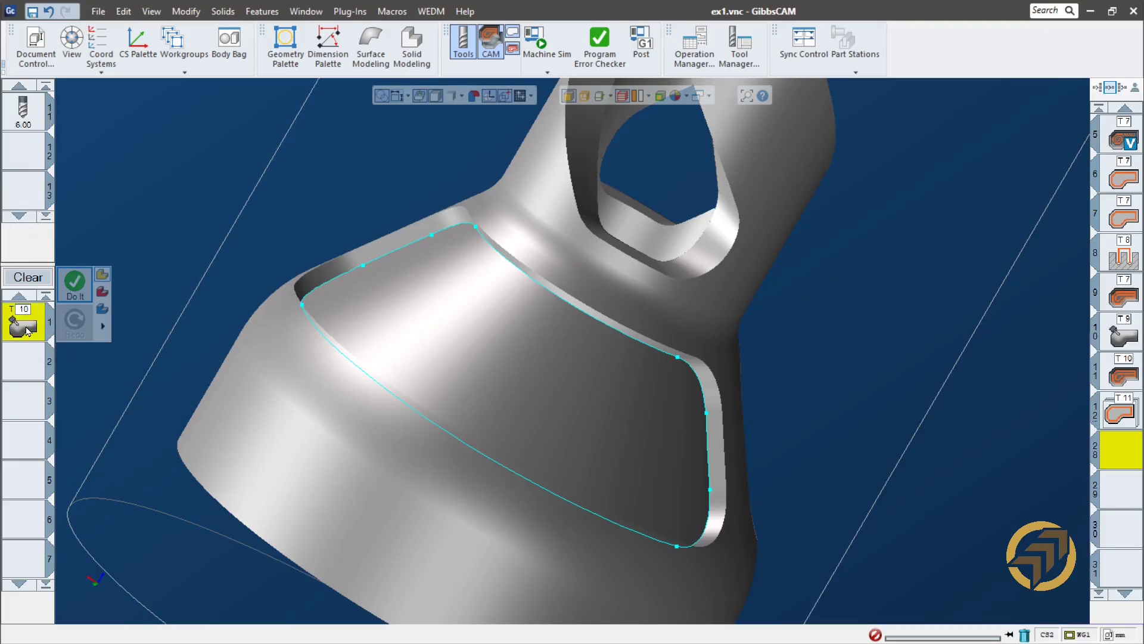
double_click(26, 332)
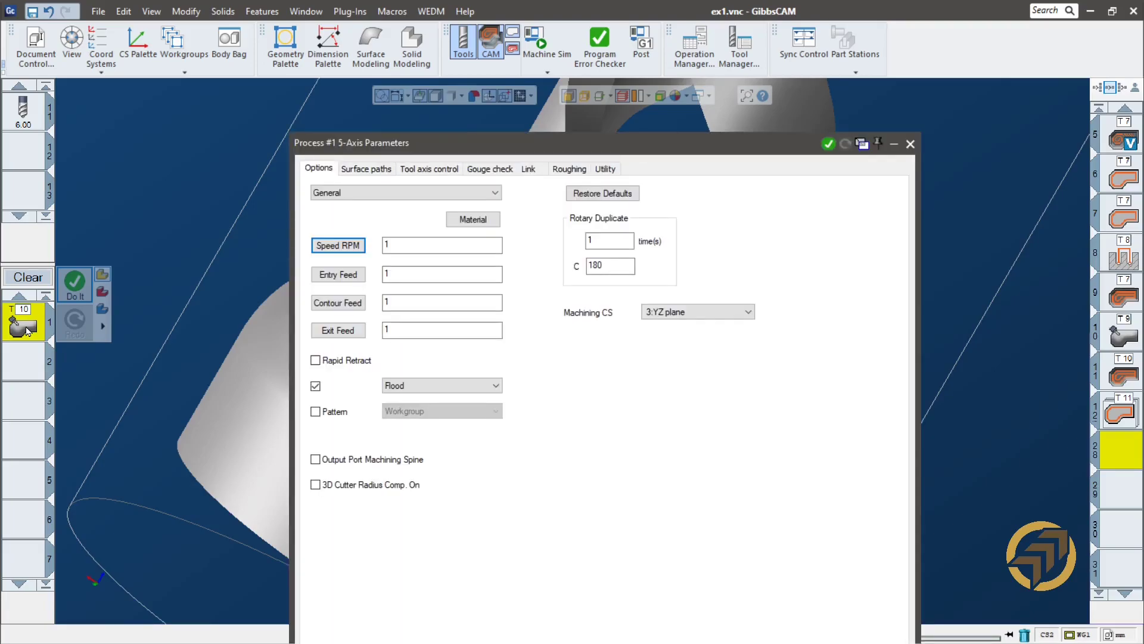
scroll(38, 152, "up", 2)
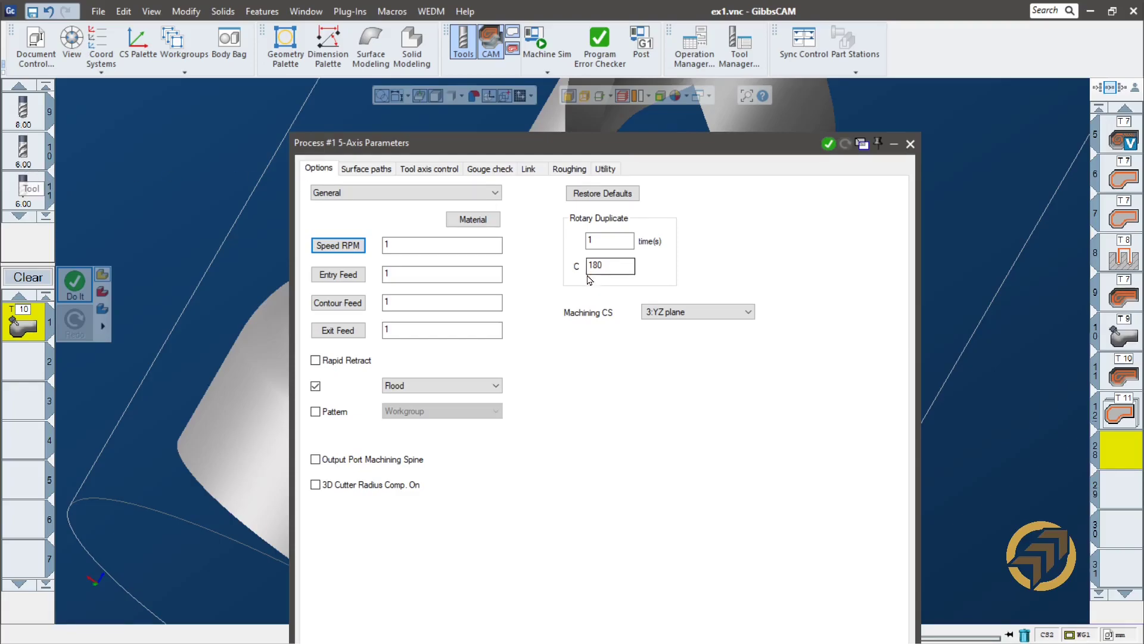
left_click_drag(453, 135, 376, 81)
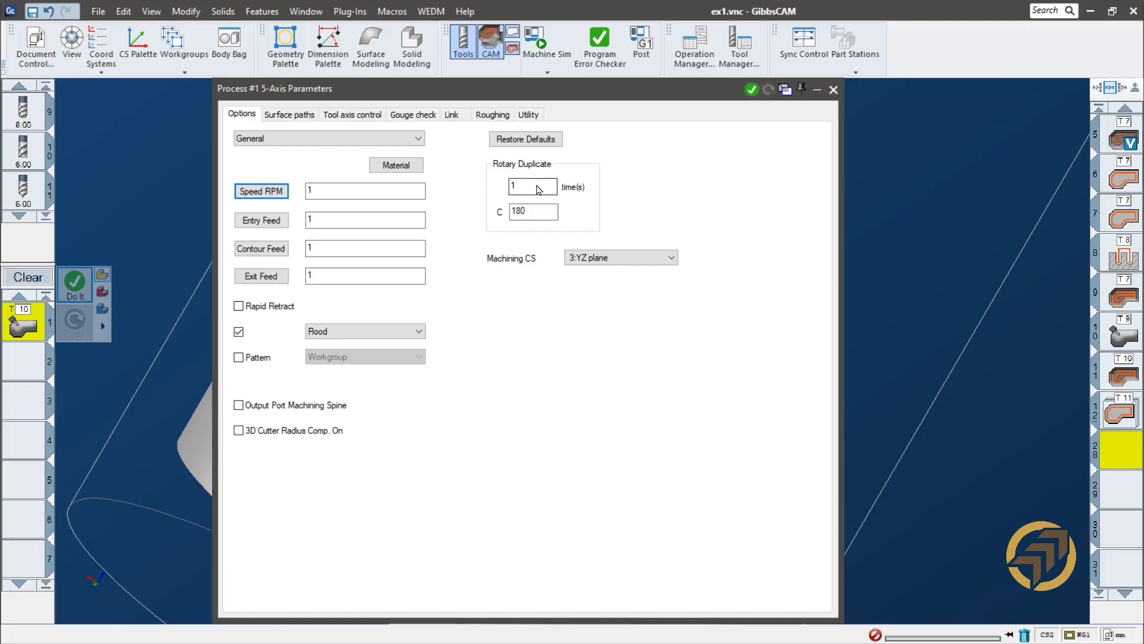
left_click(523, 212)
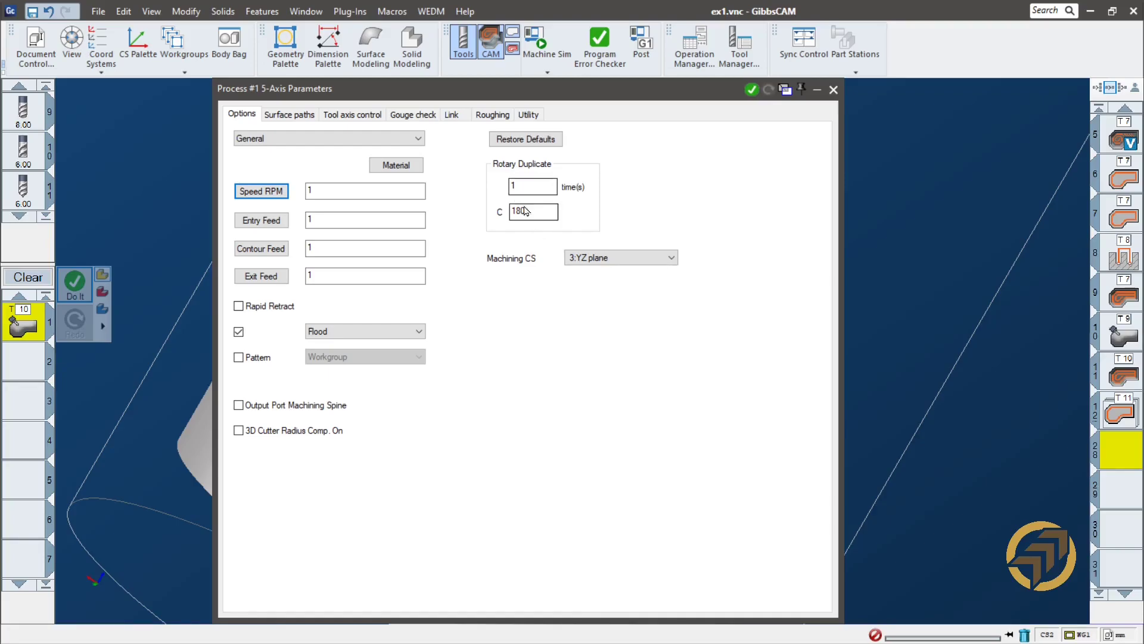
left_click(292, 117)
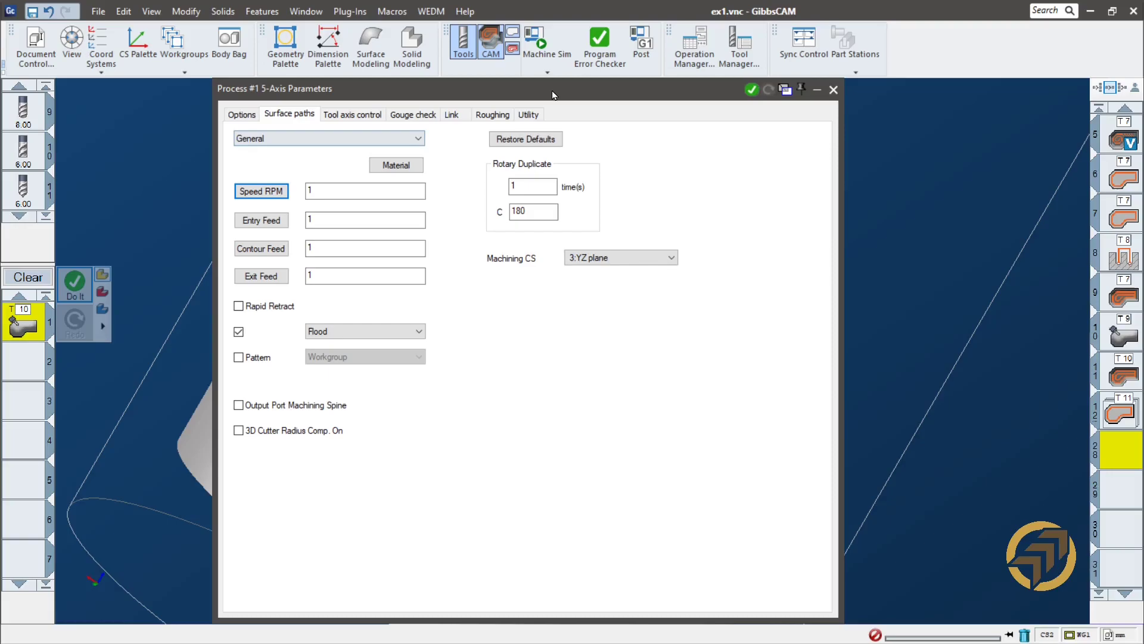
left_click(303, 116)
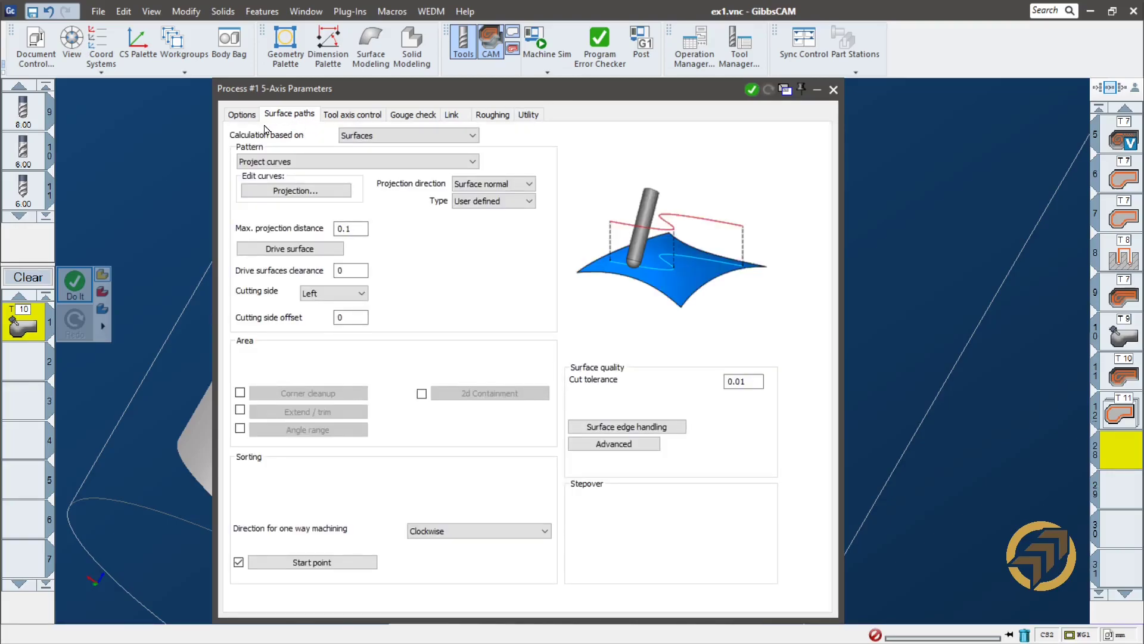
left_click(247, 116)
left_click_drag(549, 184, 499, 186)
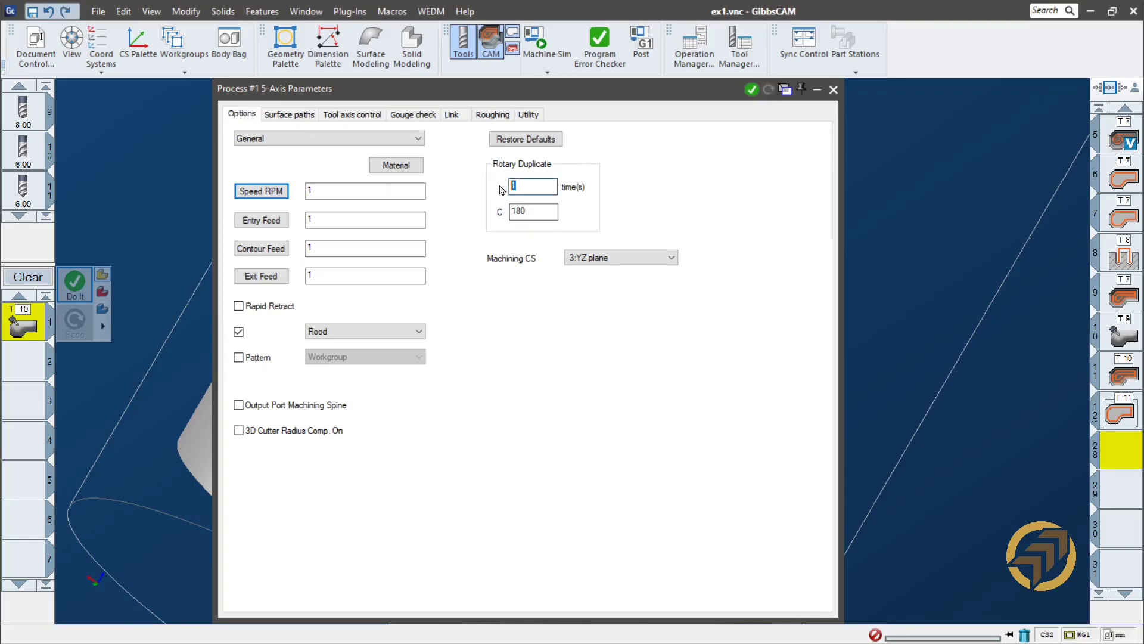
type("0")
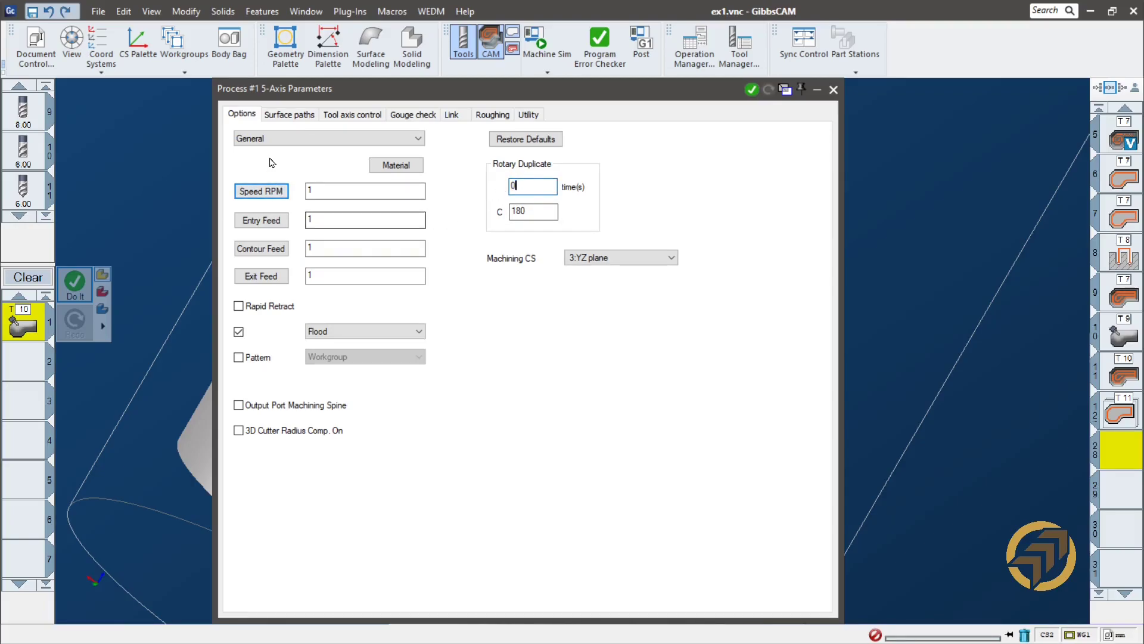
- Keep the Project curves pattern and assign the recessed pocket's floor face as the drive surface
left_click(292, 115)
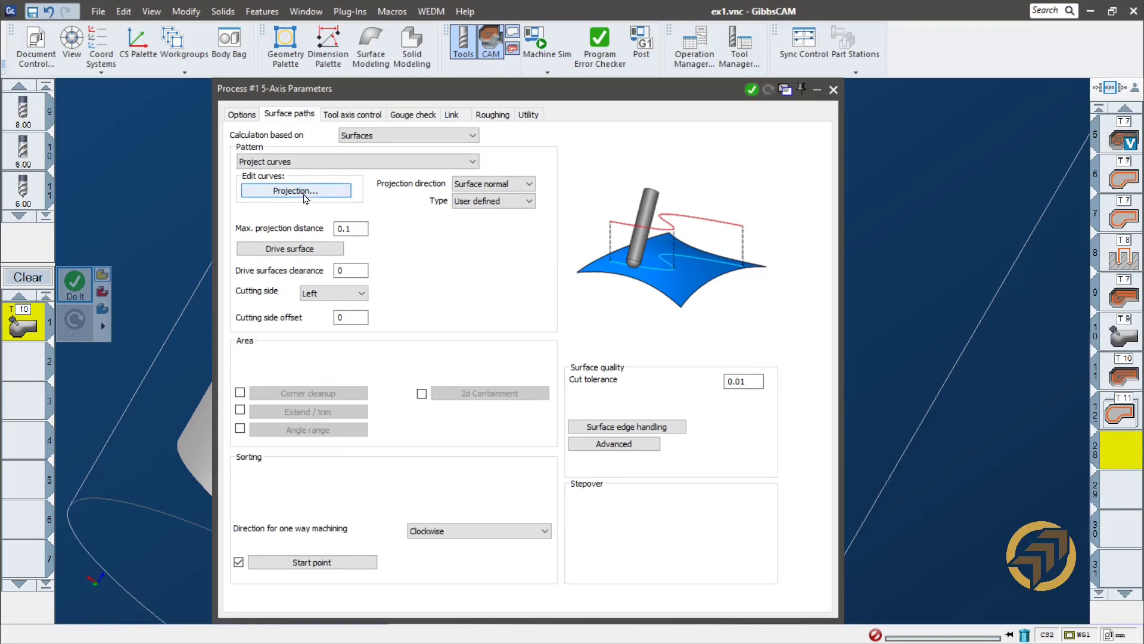
left_click(312, 165)
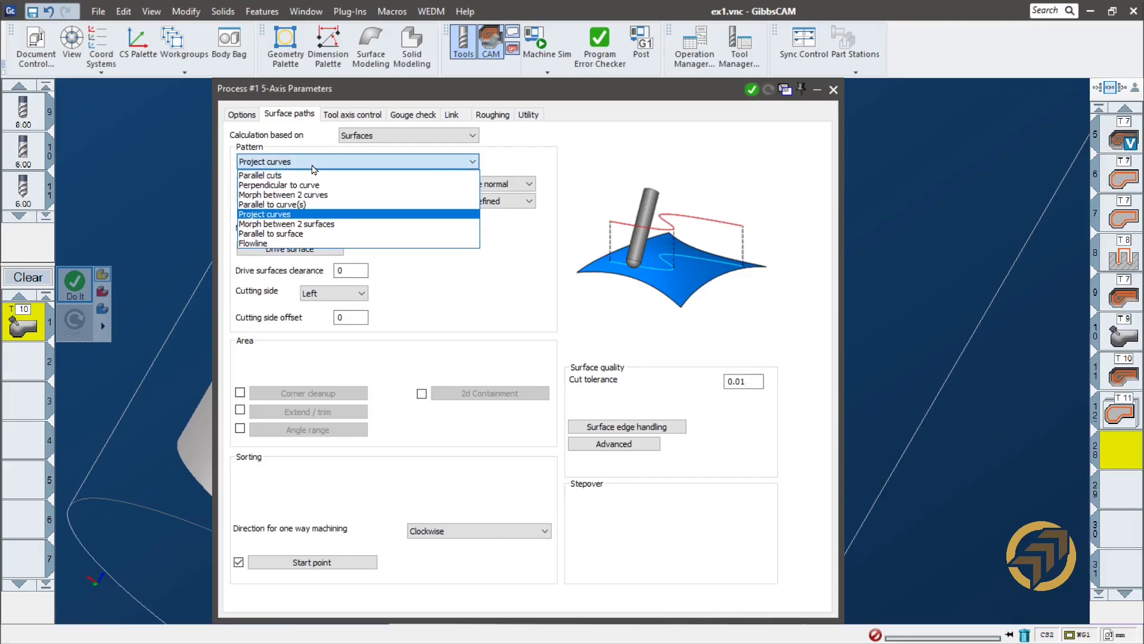
left_click(312, 169)
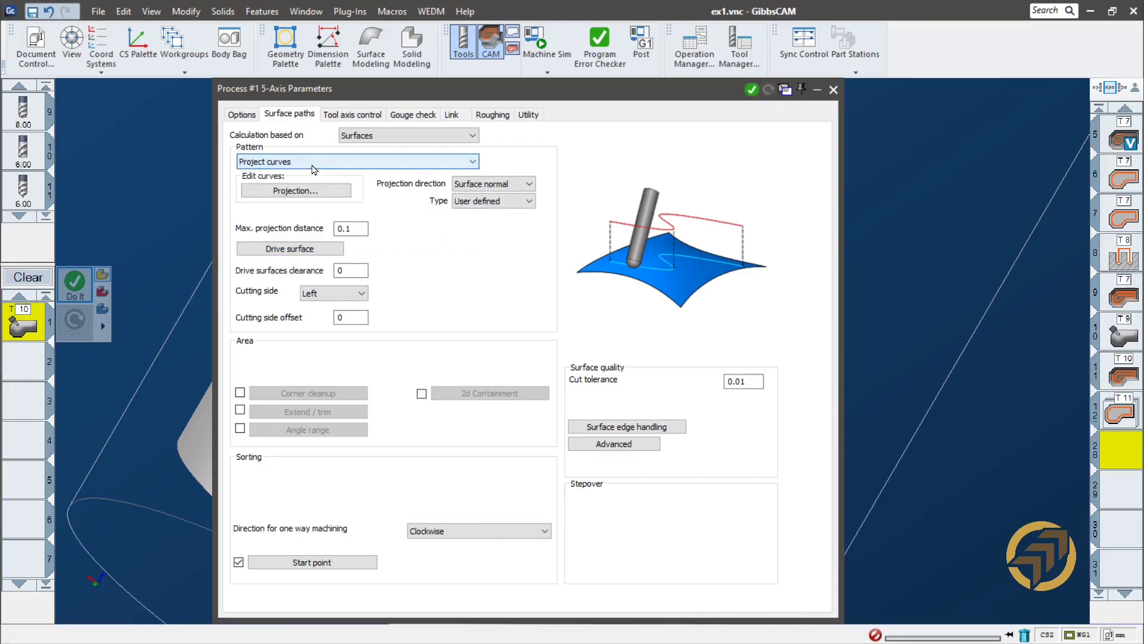
left_click(302, 249)
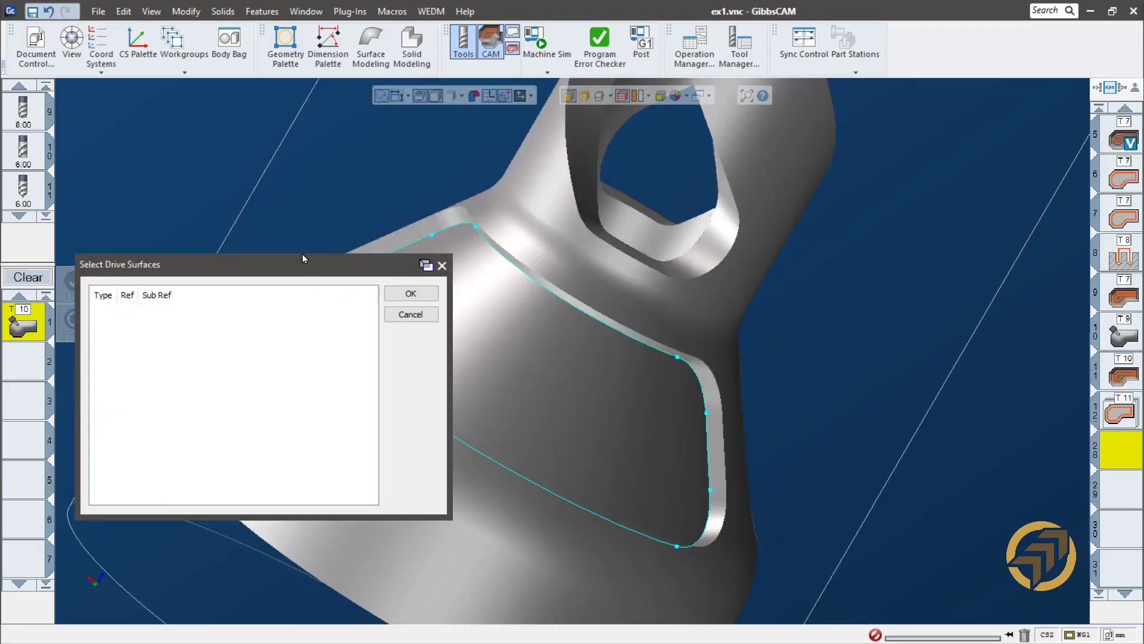
left_click(542, 363)
left_click(411, 294)
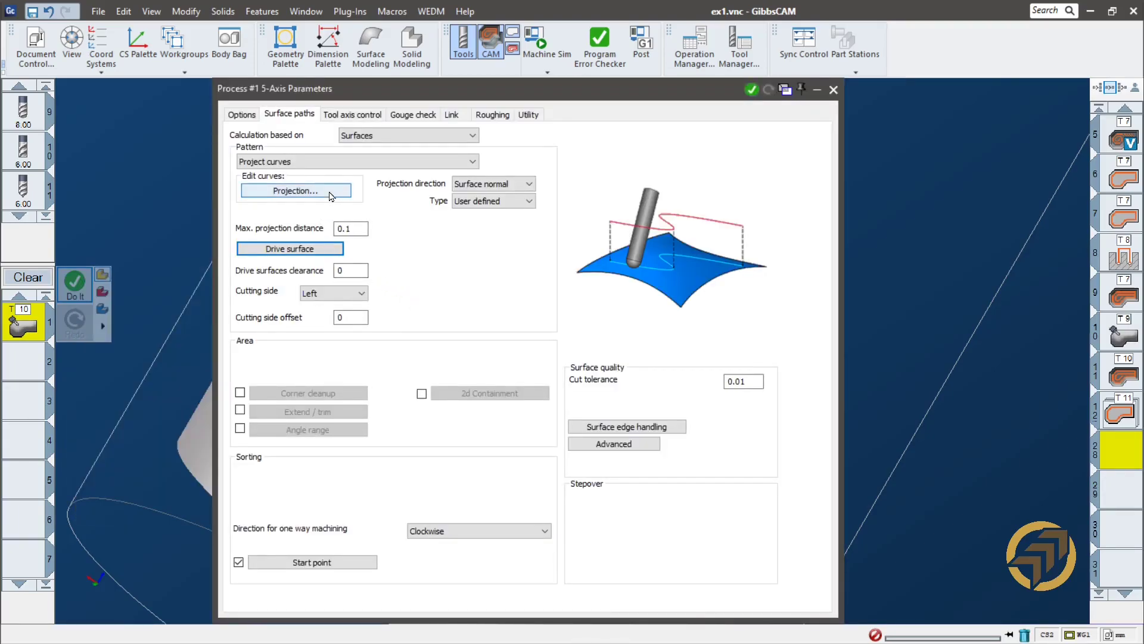
left_click(296, 190)
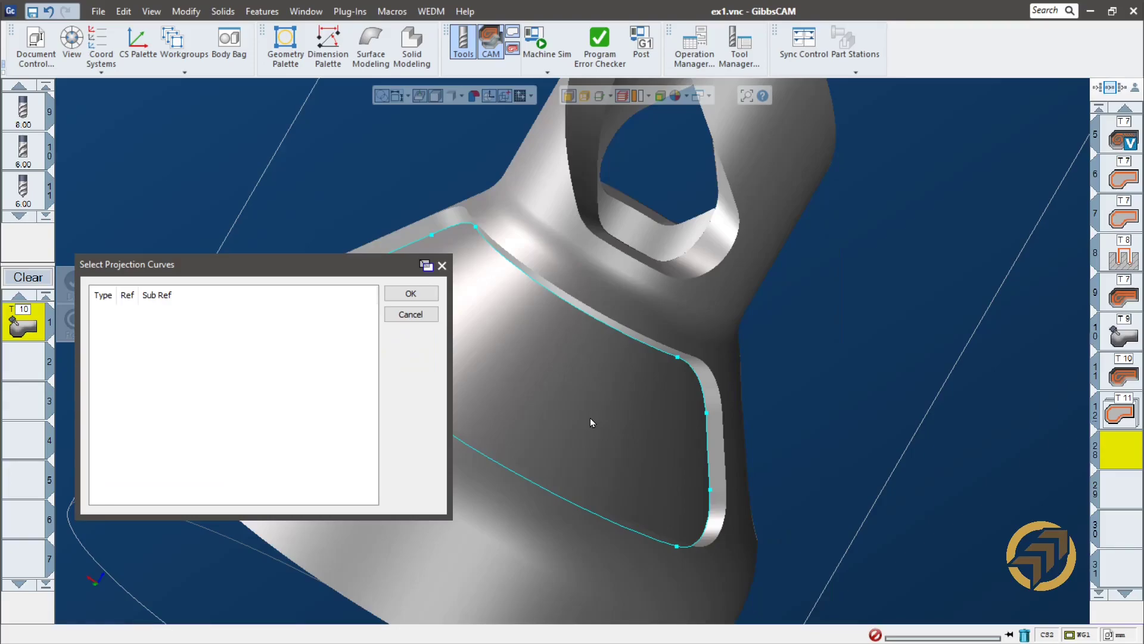
middle_click_drag(550, 359, 681, 324)
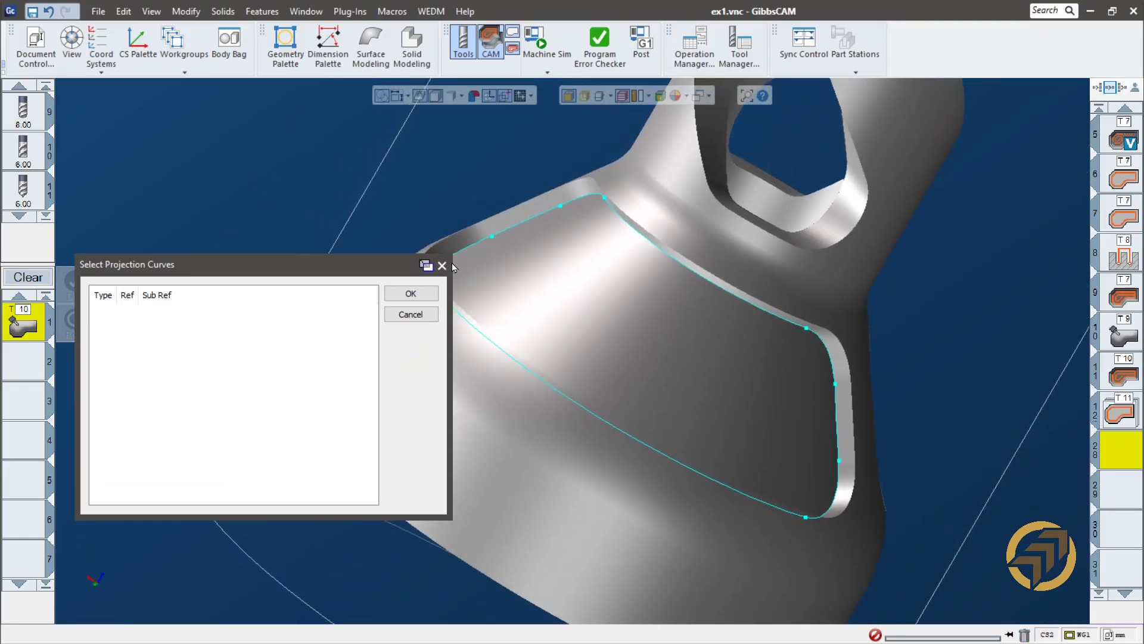
left_click(441, 266)
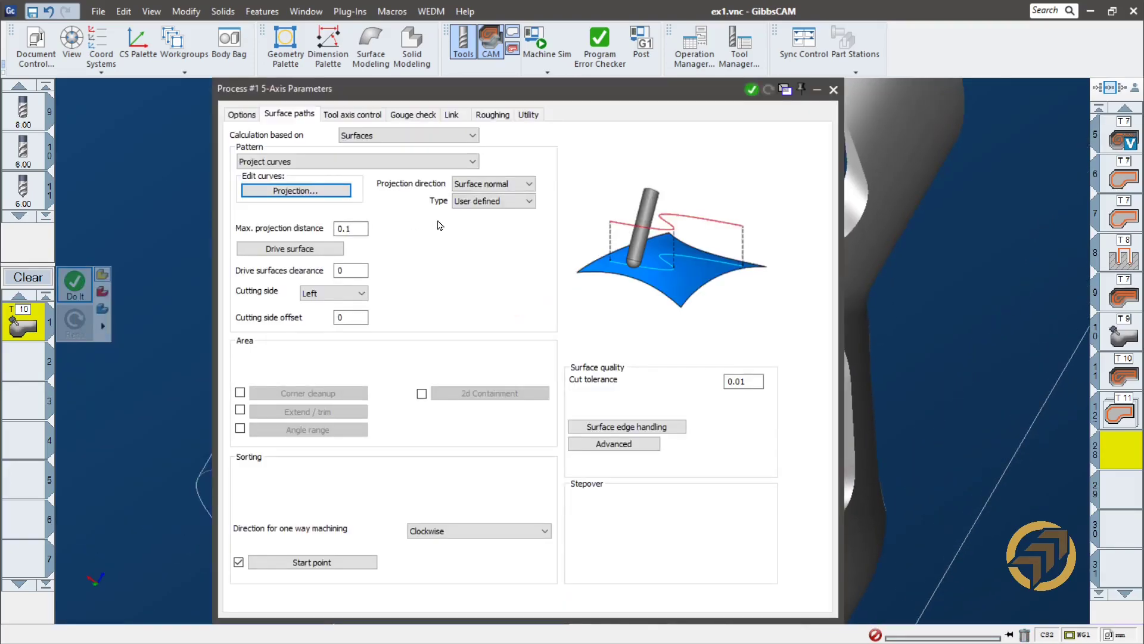
- Assign the extracted outline around the pocket floor as the projection curve
left_click(320, 192)
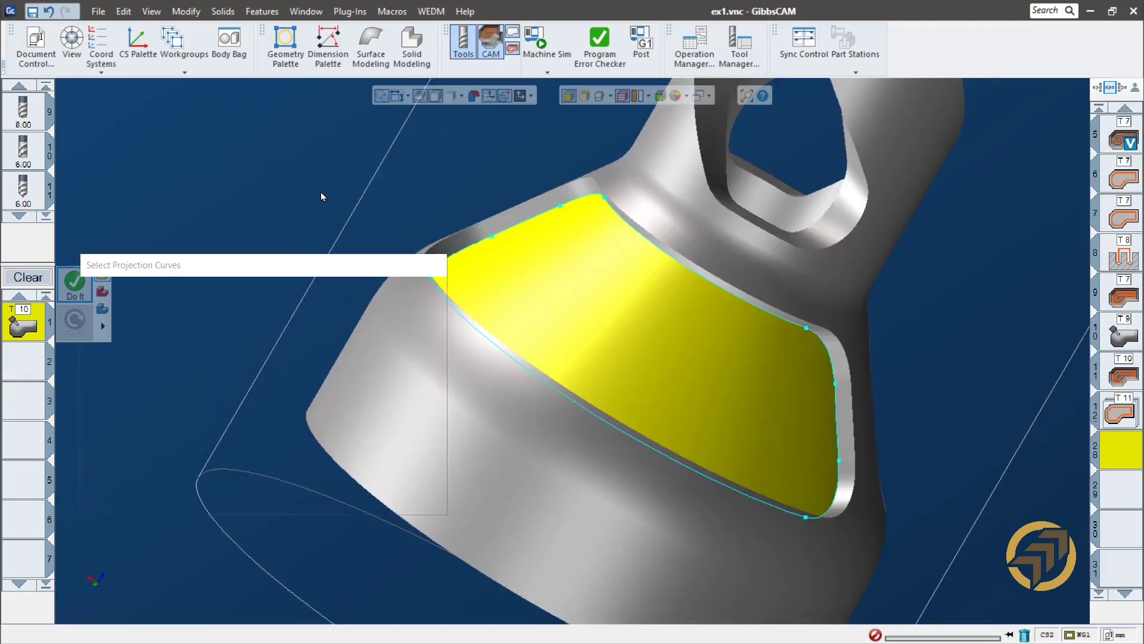
left_click(608, 425)
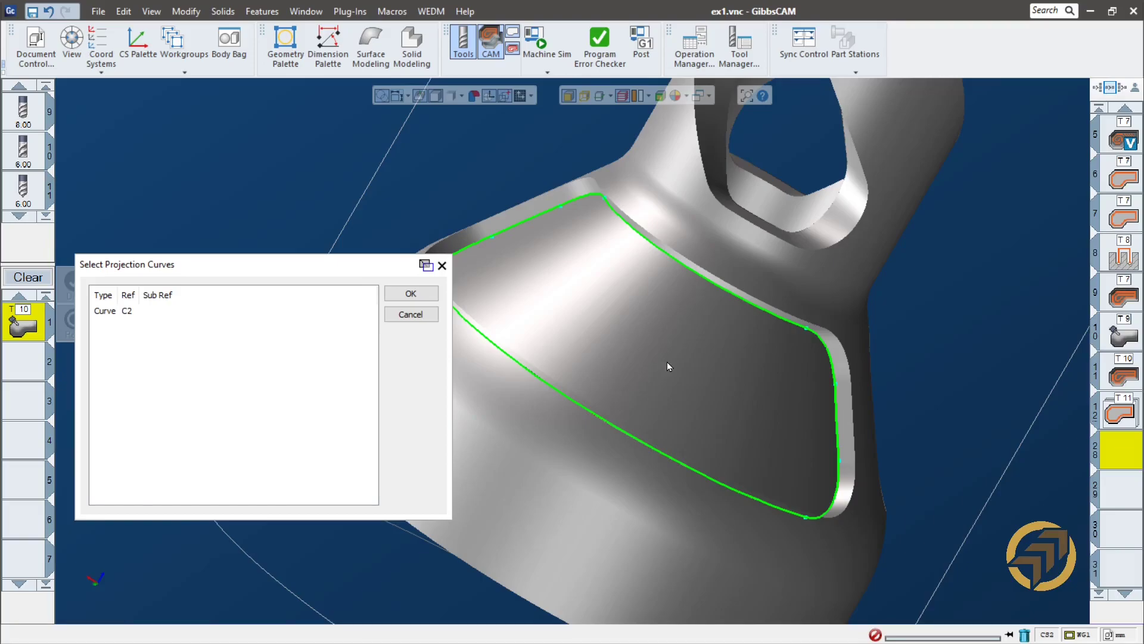
middle_click_drag(656, 363, 737, 360)
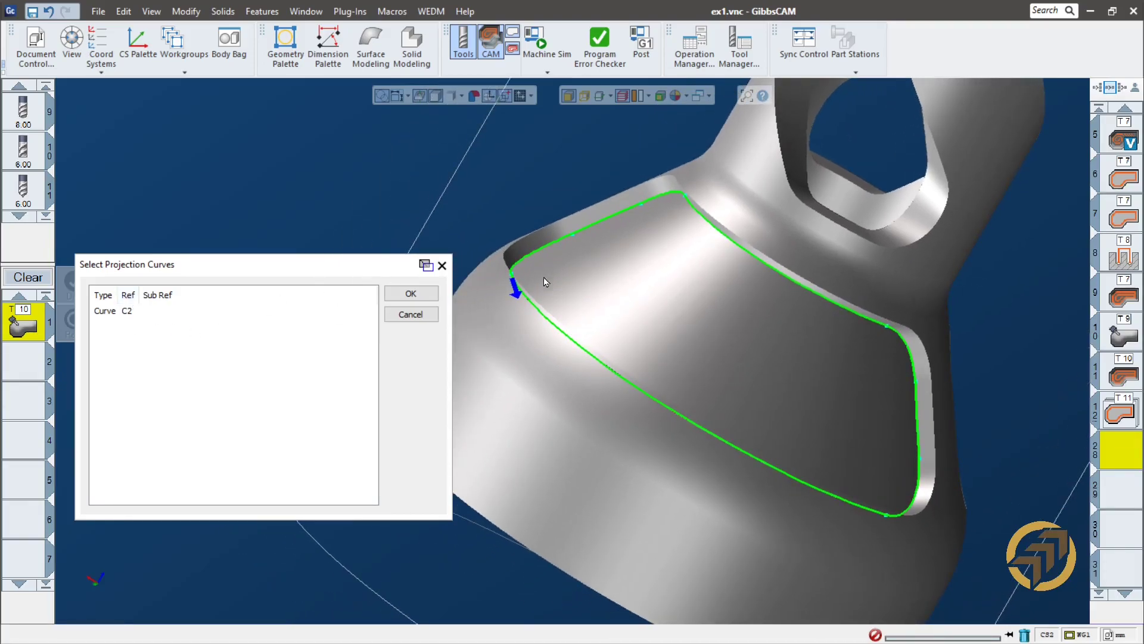
left_click(414, 295)
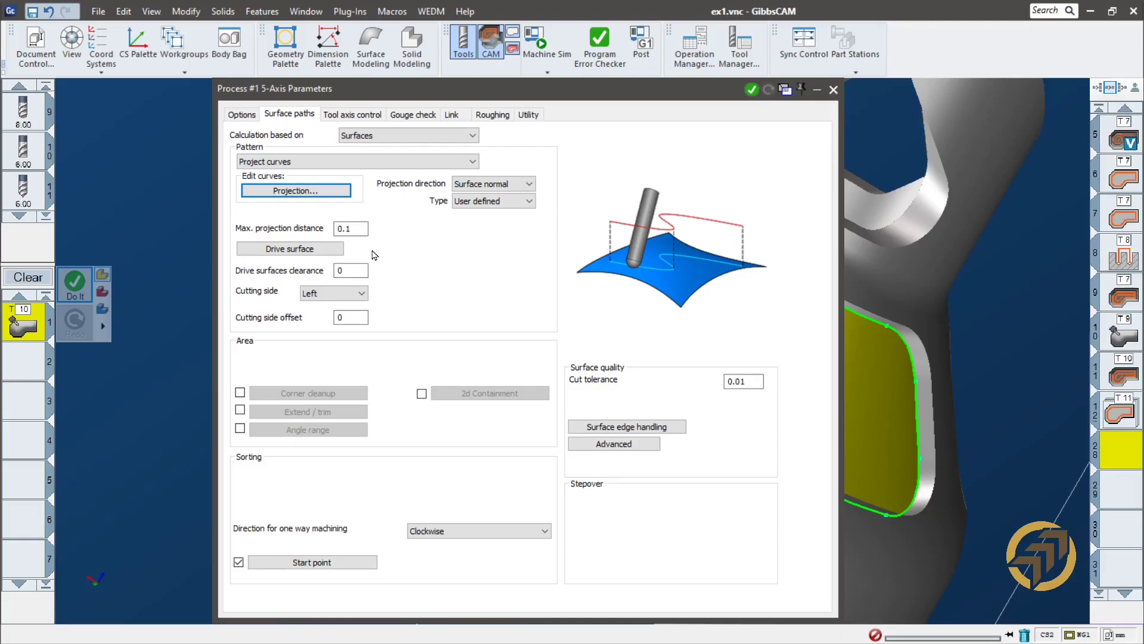
- Check the 4 Axis output's rotary axis settings around the Z axis and the gouge check strategy for the process
left_click(354, 116)
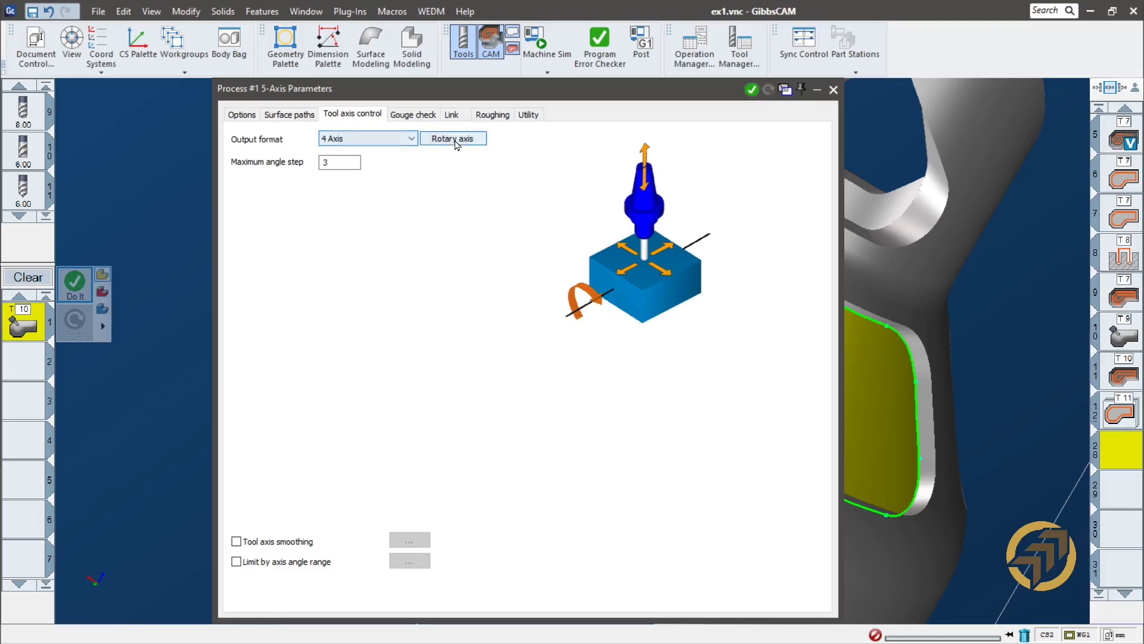
left_click(457, 144)
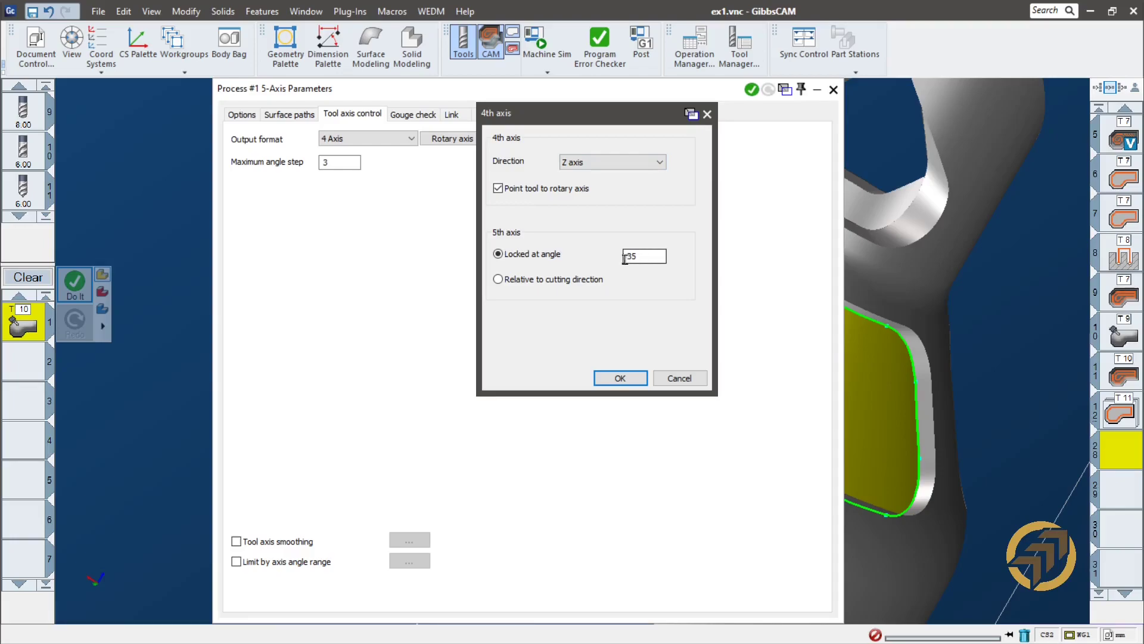
left_click(620, 378)
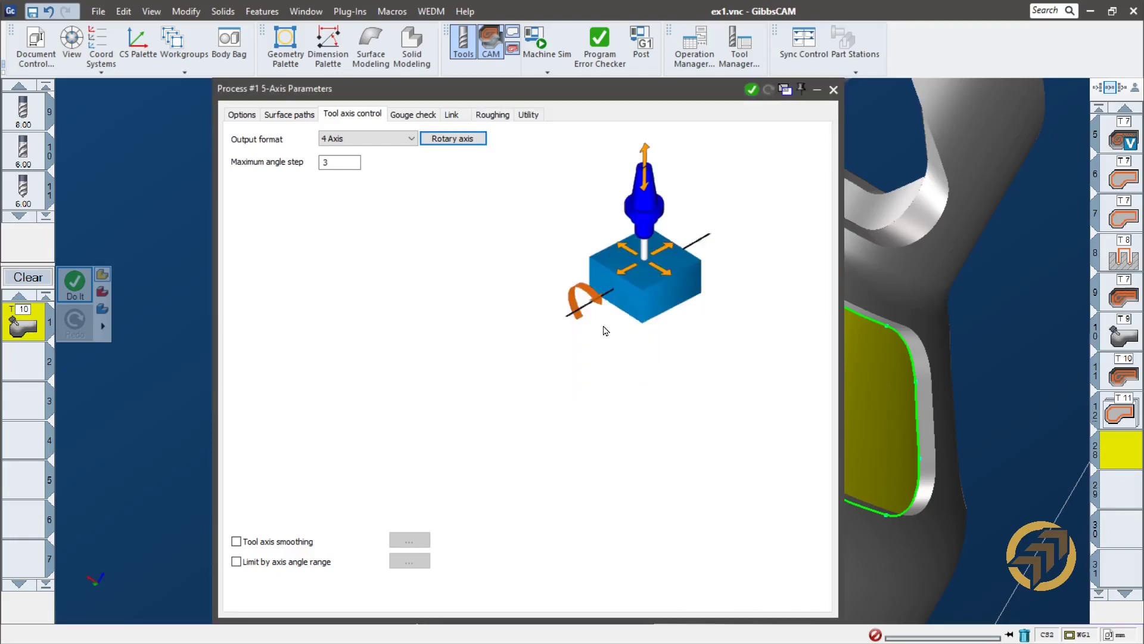
left_click(416, 121)
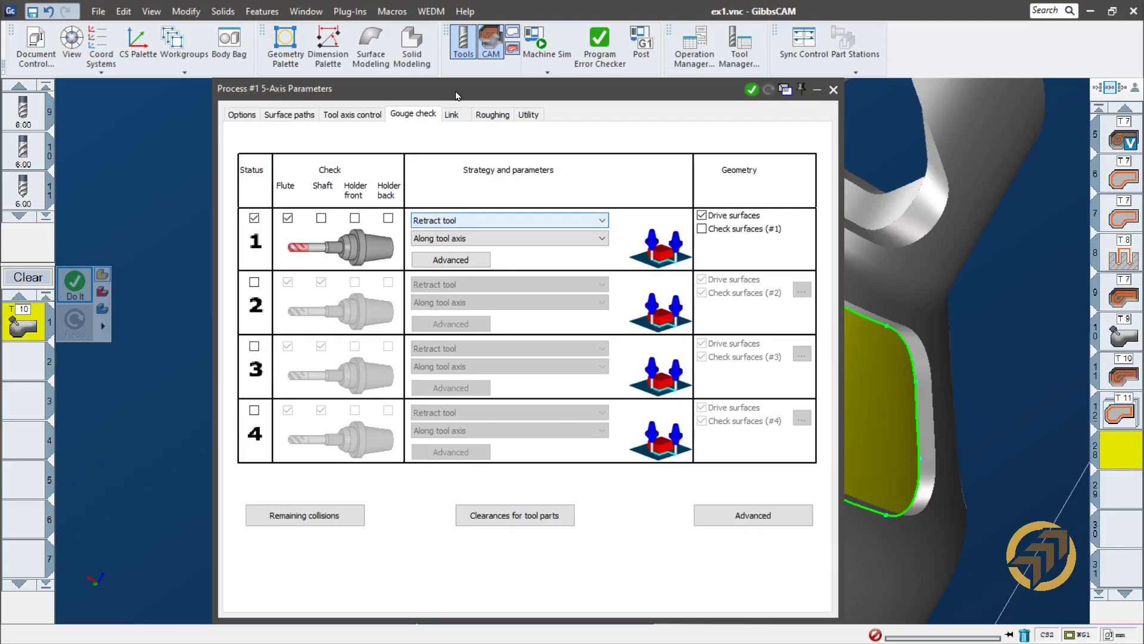
- Turn off Morph pocket roughing and generate the tool 10 toolpath along the pocket floor outline
left_click(498, 118)
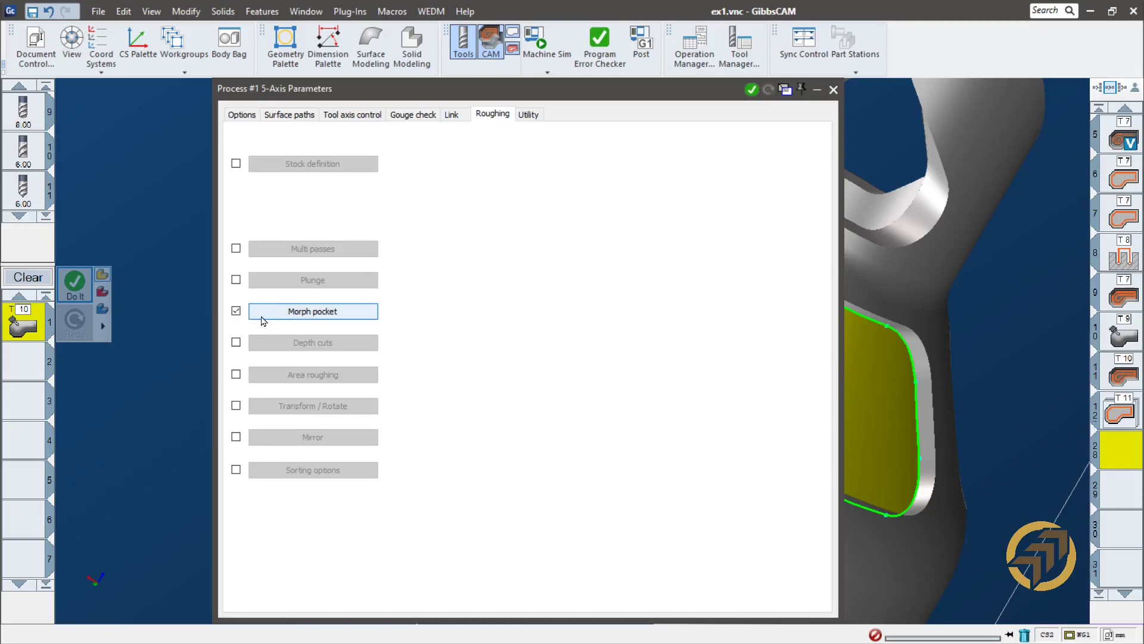
left_click(237, 316)
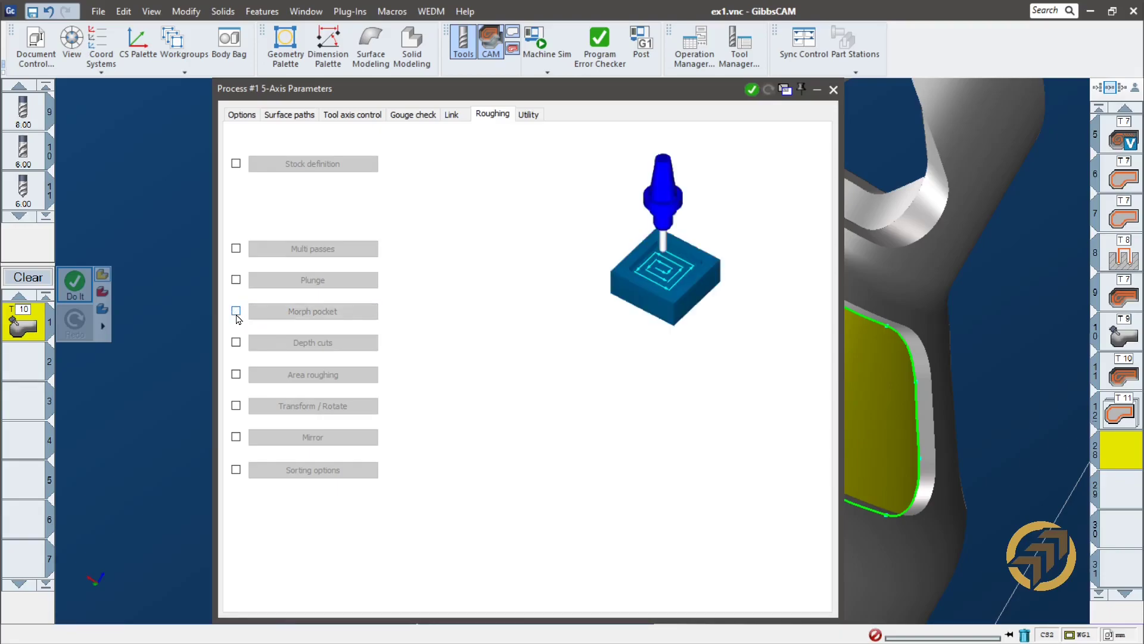
left_click(752, 90)
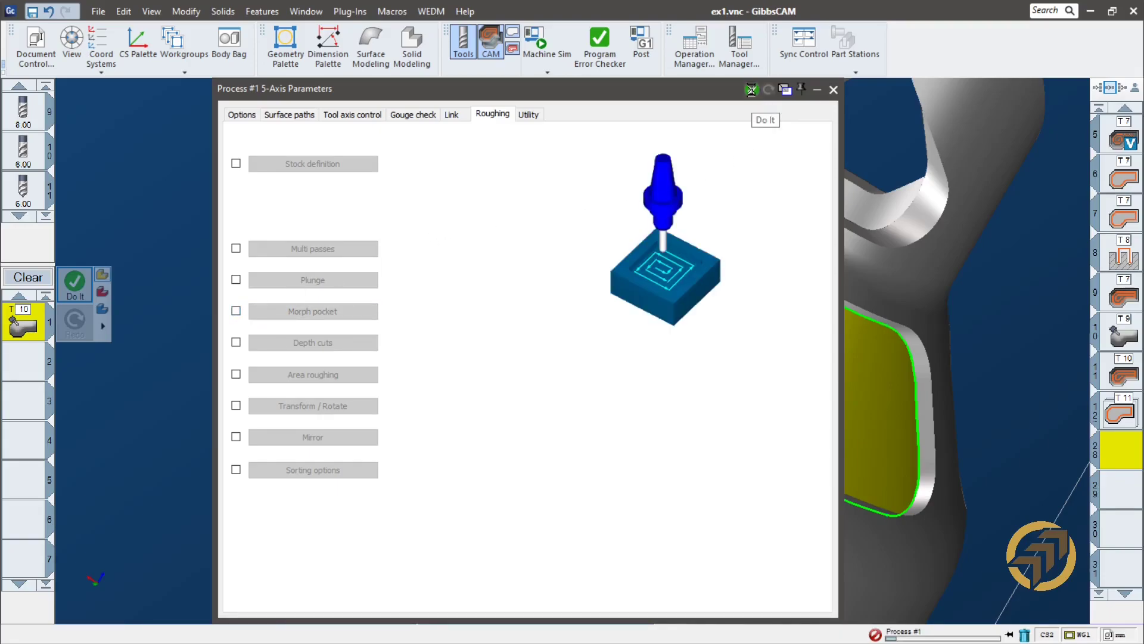
left_click(833, 90)
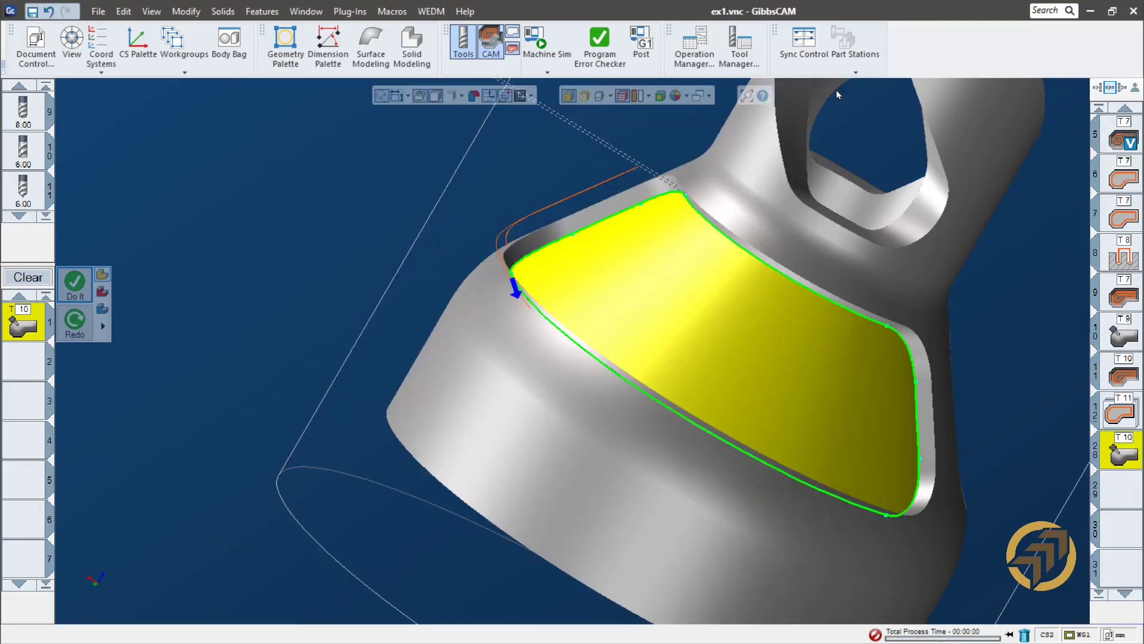
middle_click_drag(555, 209, 695, 398)
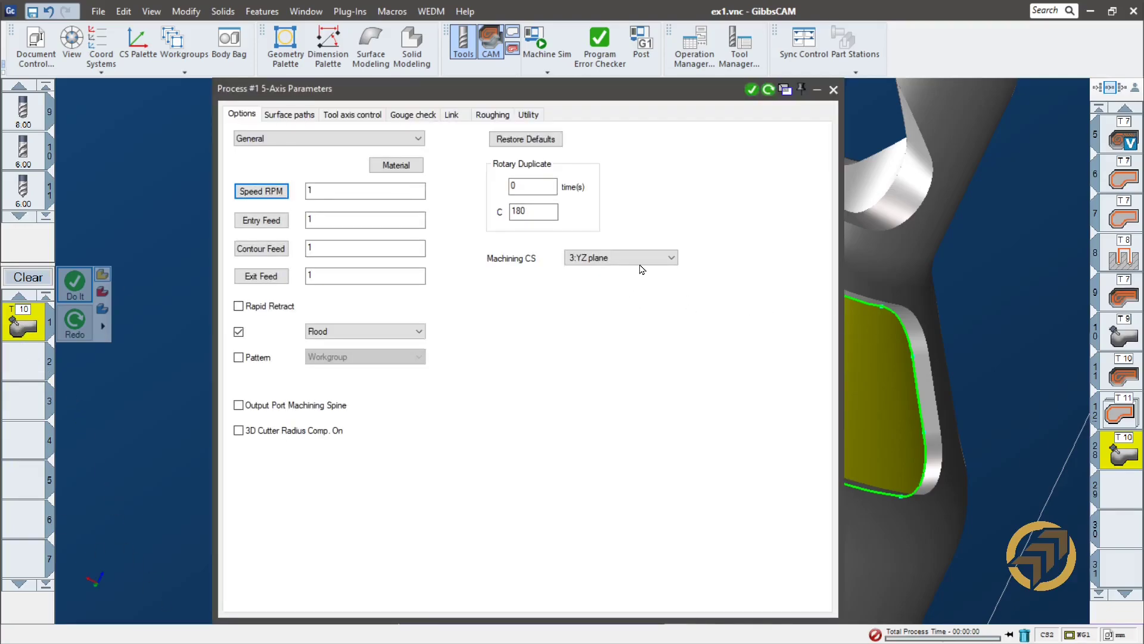
- Set the process's machining coordinate system to 2:XY plane and regenerate the pocket toolpath
left_click(641, 259)
left_click(631, 280)
left_click(770, 90)
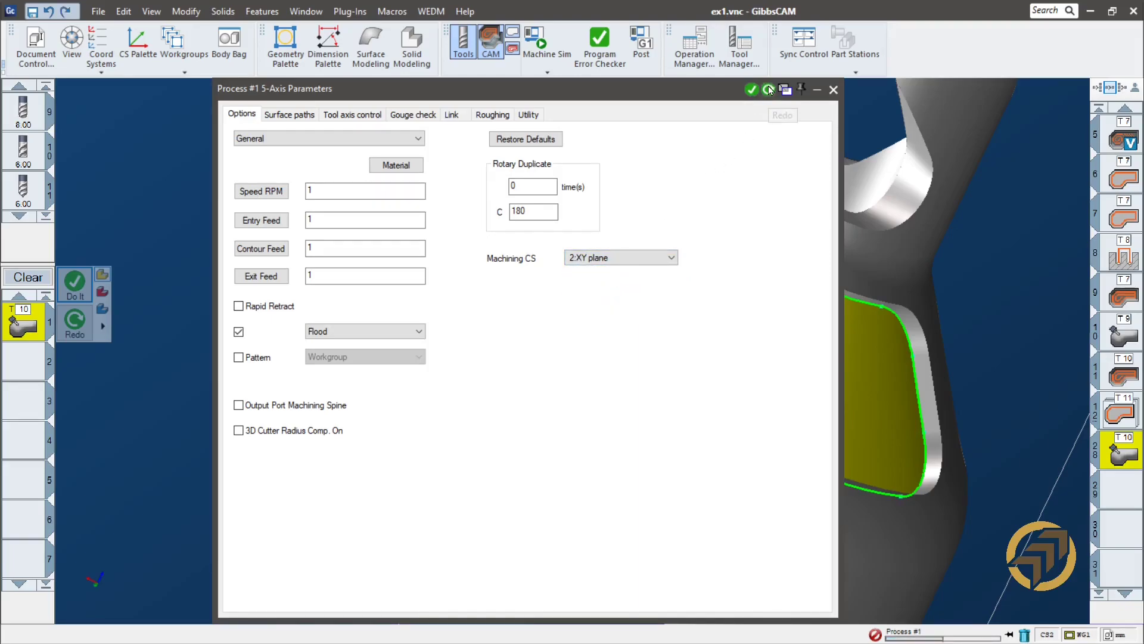
left_click(834, 91)
middle_click_drag(709, 379, 856, 218)
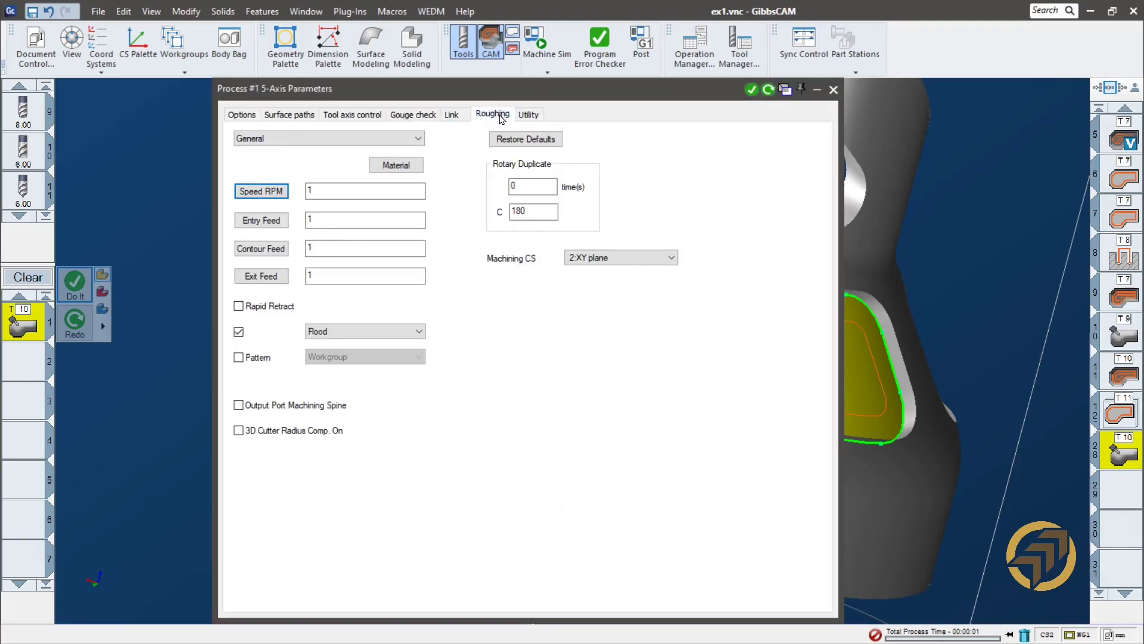
- Enable Morph pocket roughing from inside to outside with a stepover of 3 and full pocket area, and regenerate the toolpath
left_click(502, 117)
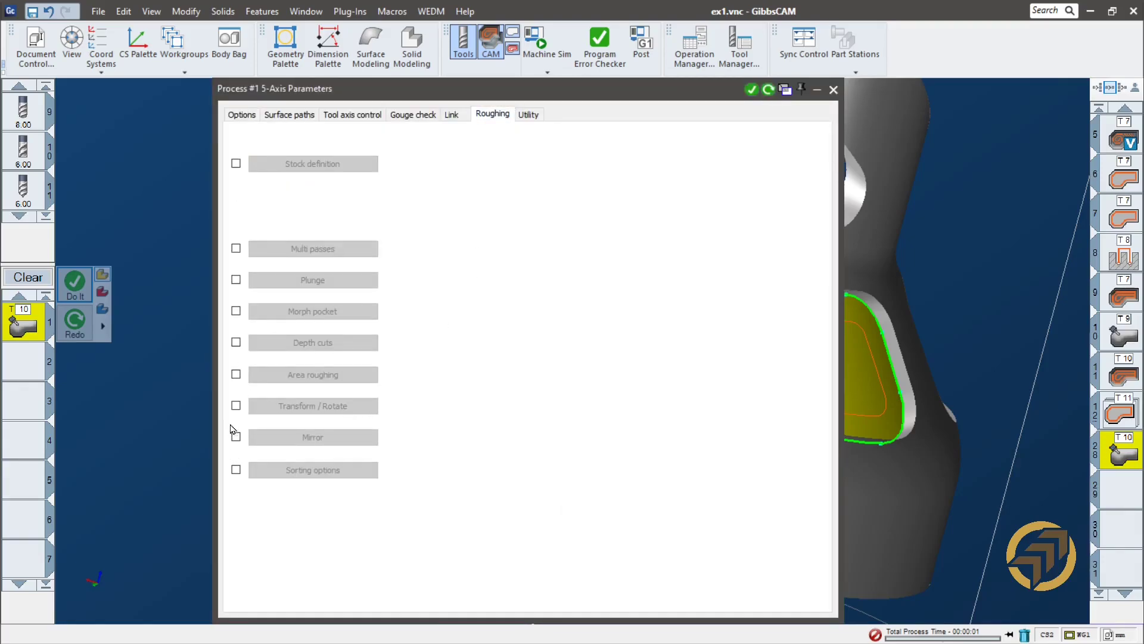
left_click(236, 311)
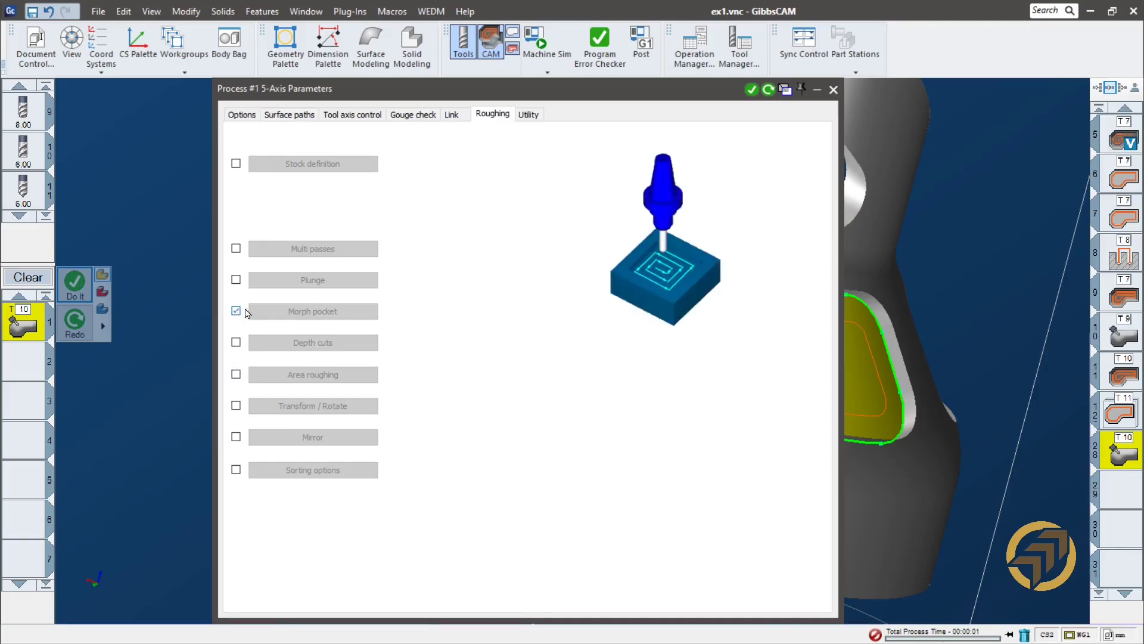
left_click(315, 311)
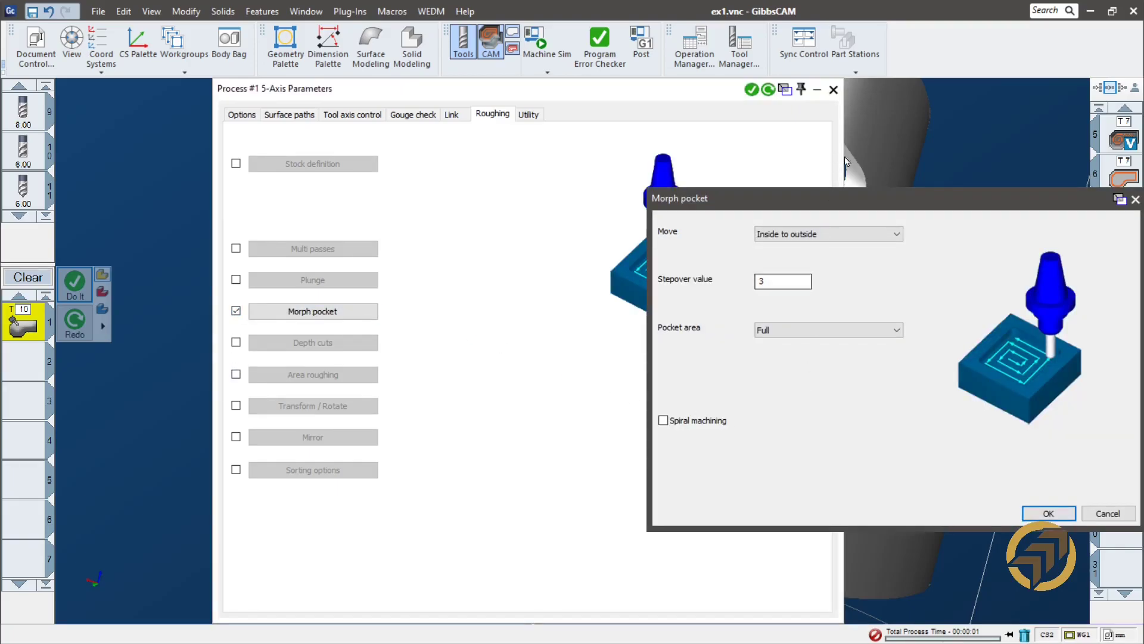
left_click_drag(941, 205, 669, 170)
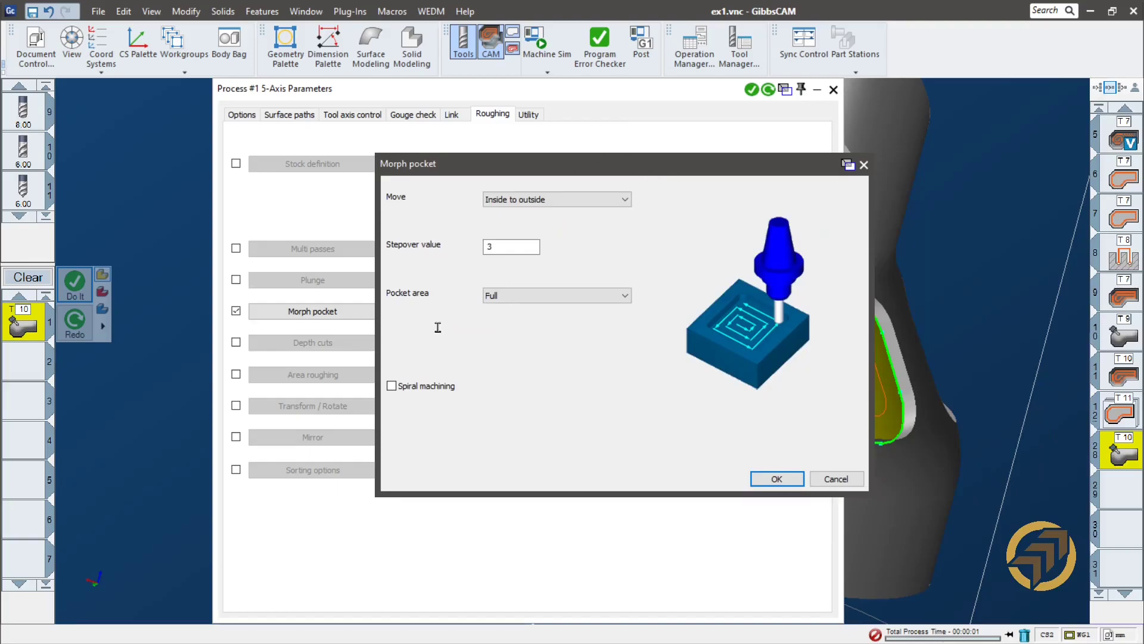
left_click(777, 480)
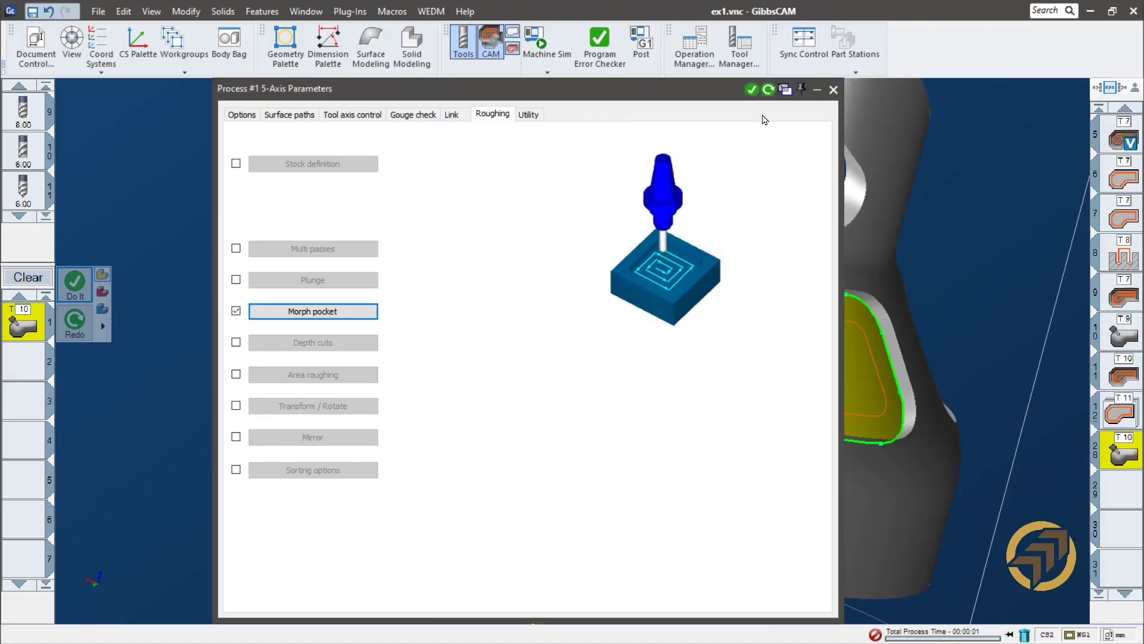
left_click(770, 92)
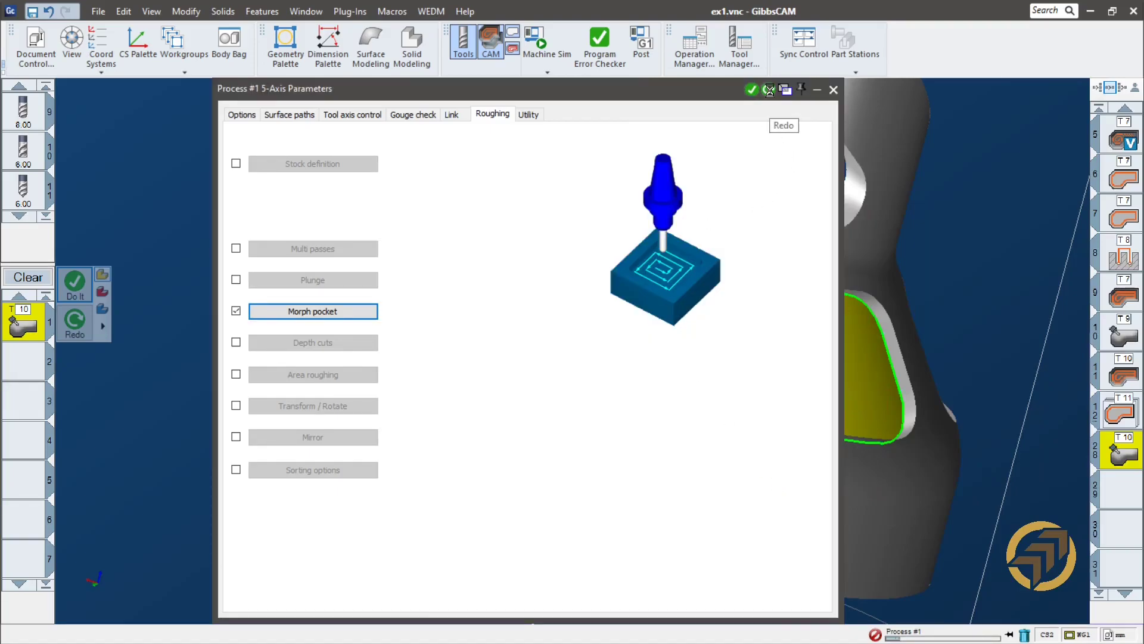
left_click_drag(694, 95, 454, 203)
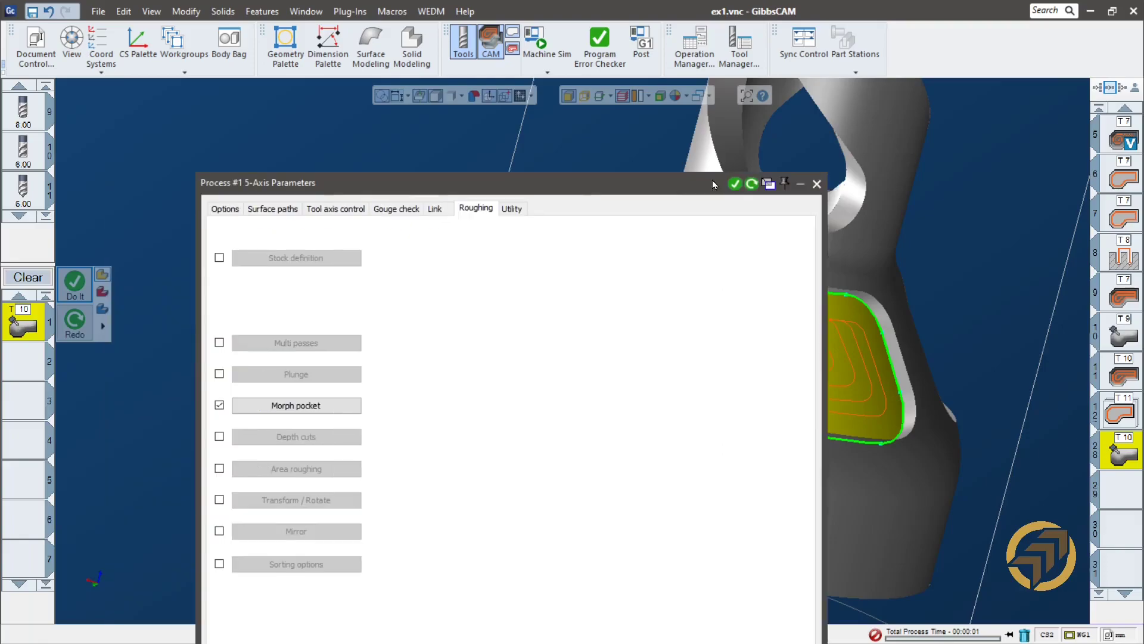
- Raise the rotary duplicate count so the pocket toolpath repeats around the conical base, and regenerate the operation
left_click(307, 193)
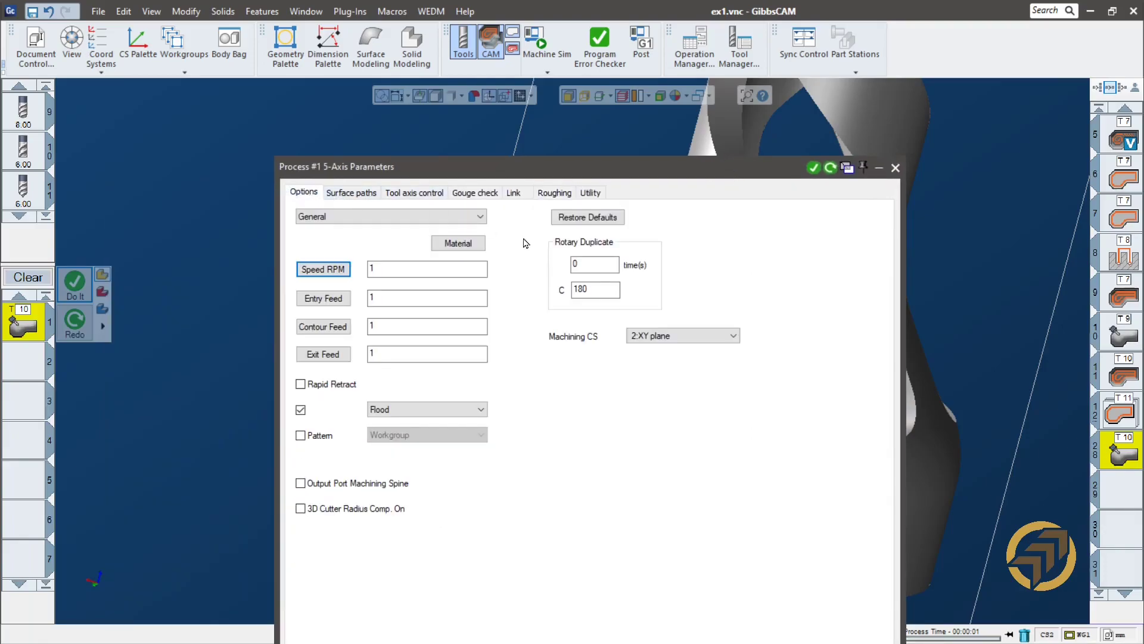
double_click(589, 267)
left_click(831, 168)
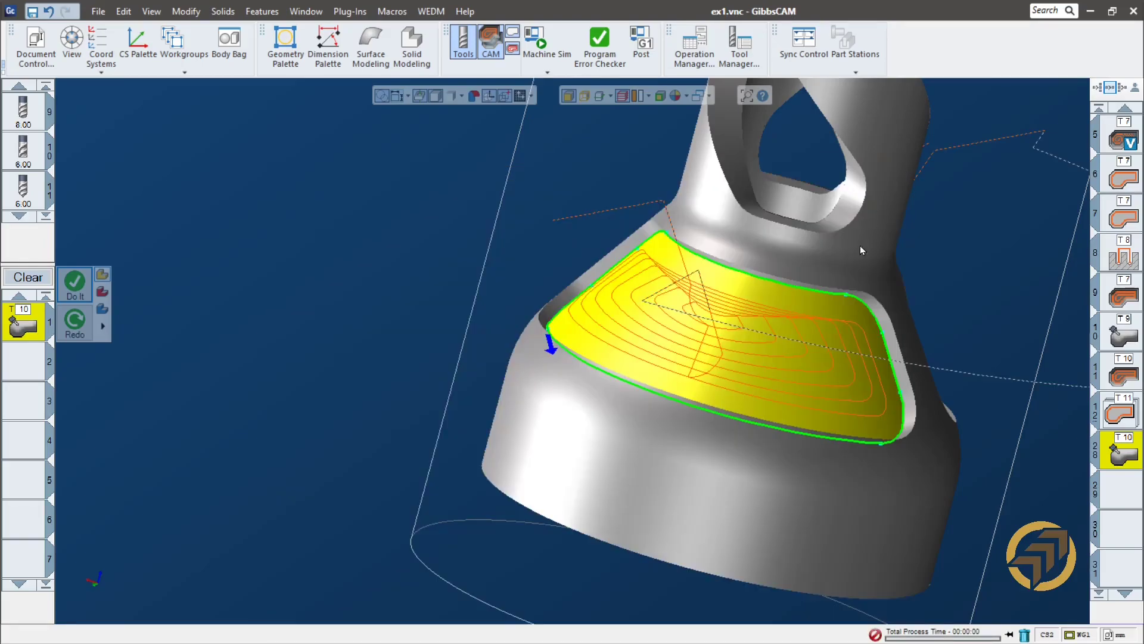
middle_click_drag(860, 246, 434, 353)
scroll(434, 353, "up", 1)
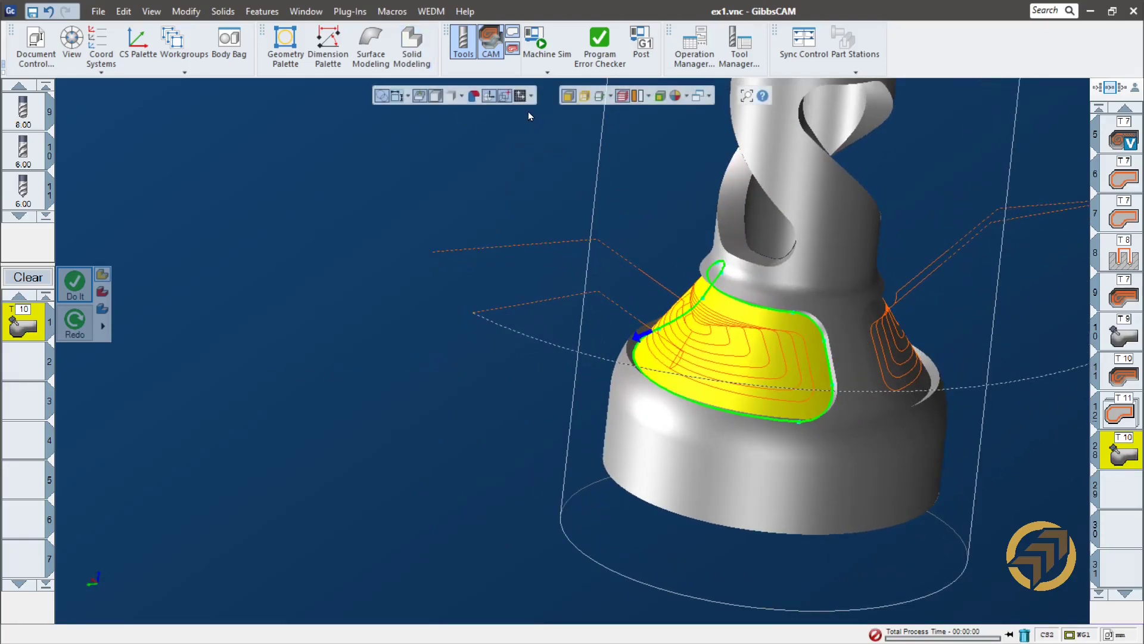
- Start the machine simulation and advance through the features to operation 28, the tool 10 pocket cut
left_click(537, 54)
middle_click_drag(664, 259, 616, 531)
scroll(617, 531, "down", 5)
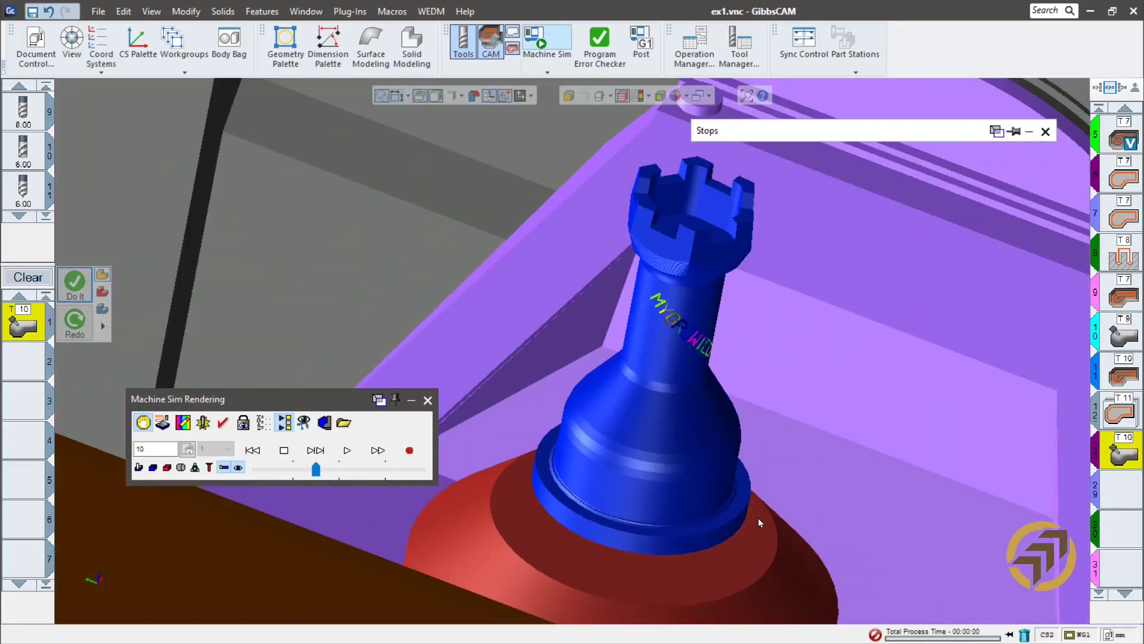
left_click(319, 453)
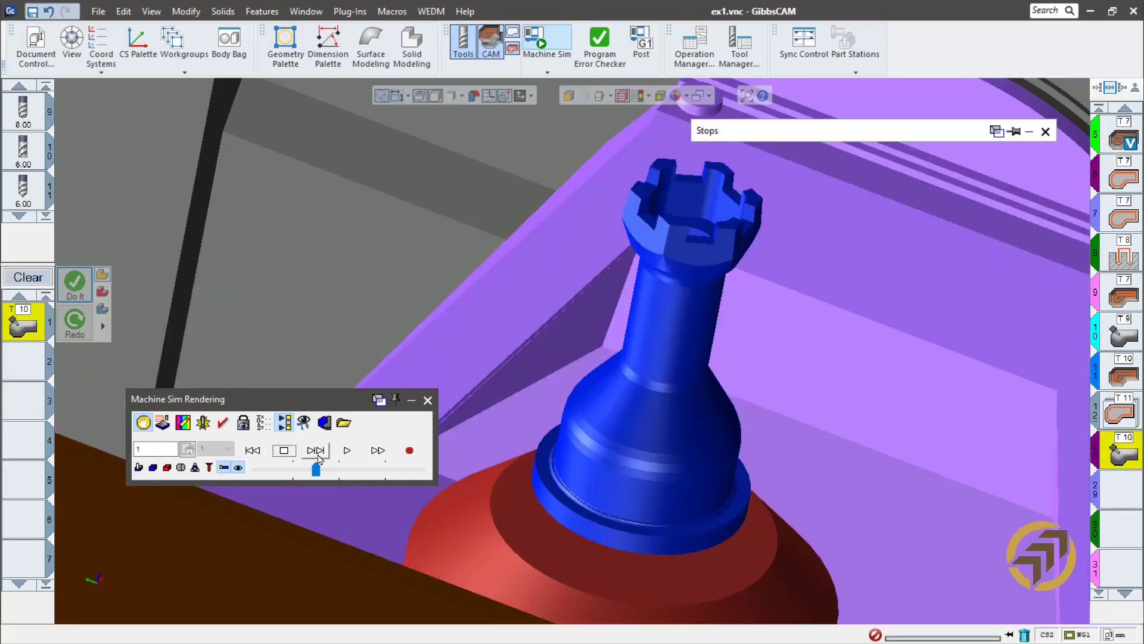
left_click(316, 450)
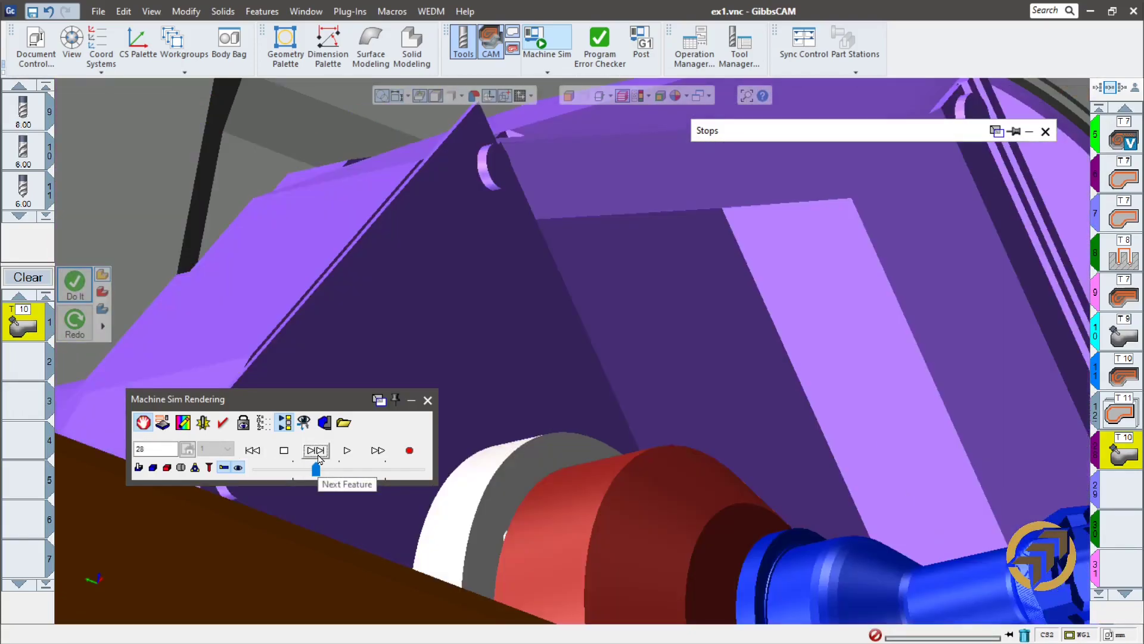
left_click_drag(349, 404, 372, 194)
left_click(348, 241)
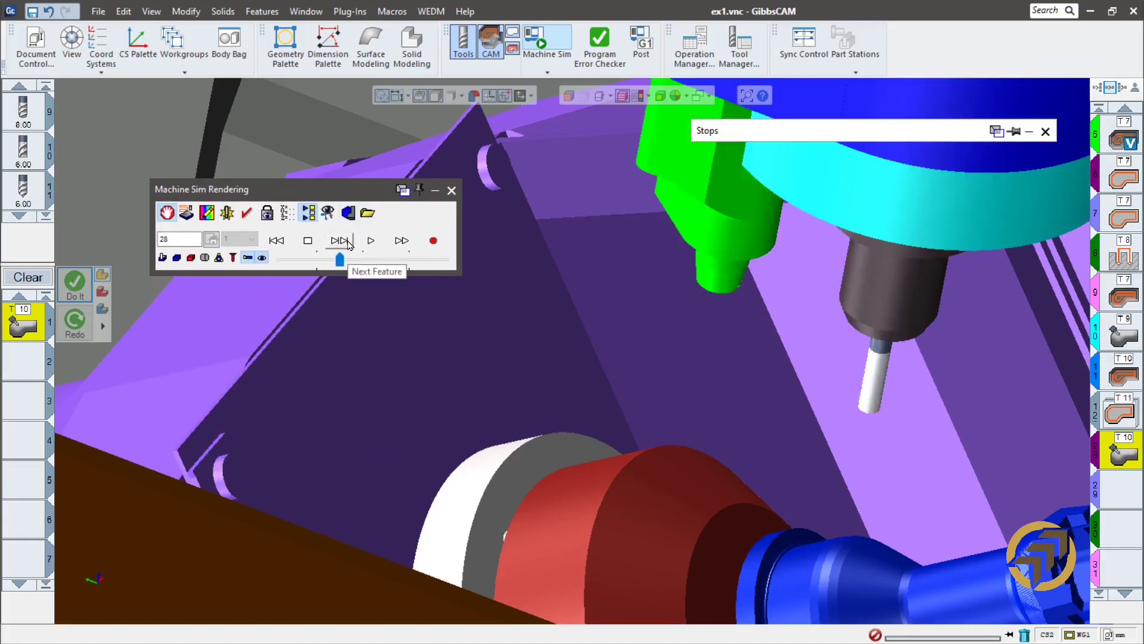
left_click(341, 241)
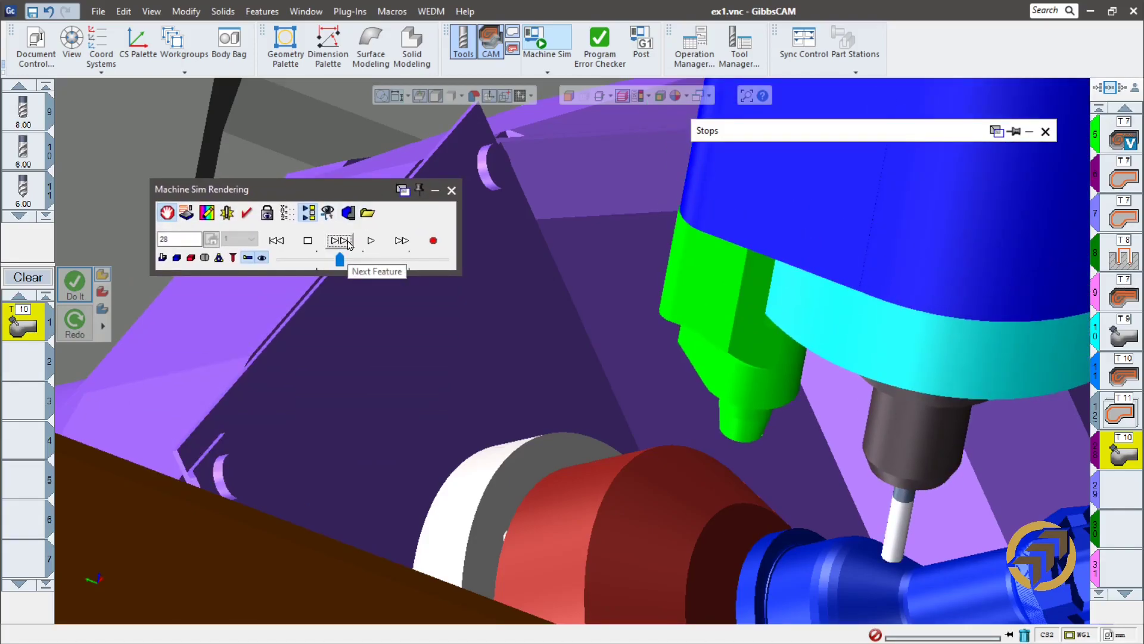
- Play the pocket cut simulation slowly at first, speed it up to the program's end, and view the machined pockets
left_click_drag(336, 267, 314, 263)
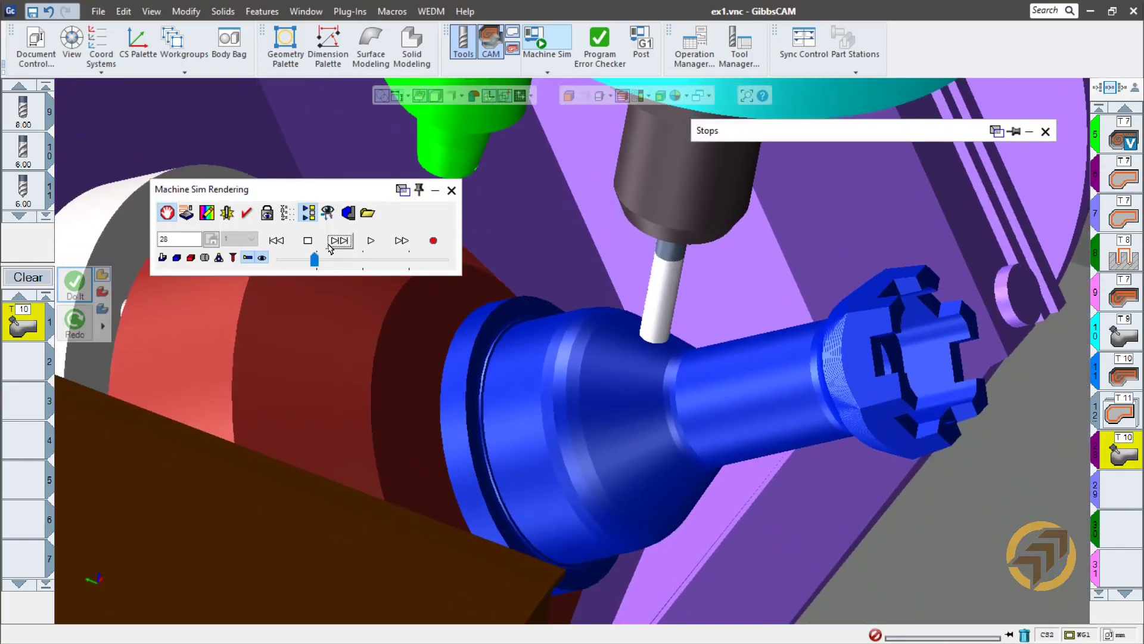
left_click(371, 240)
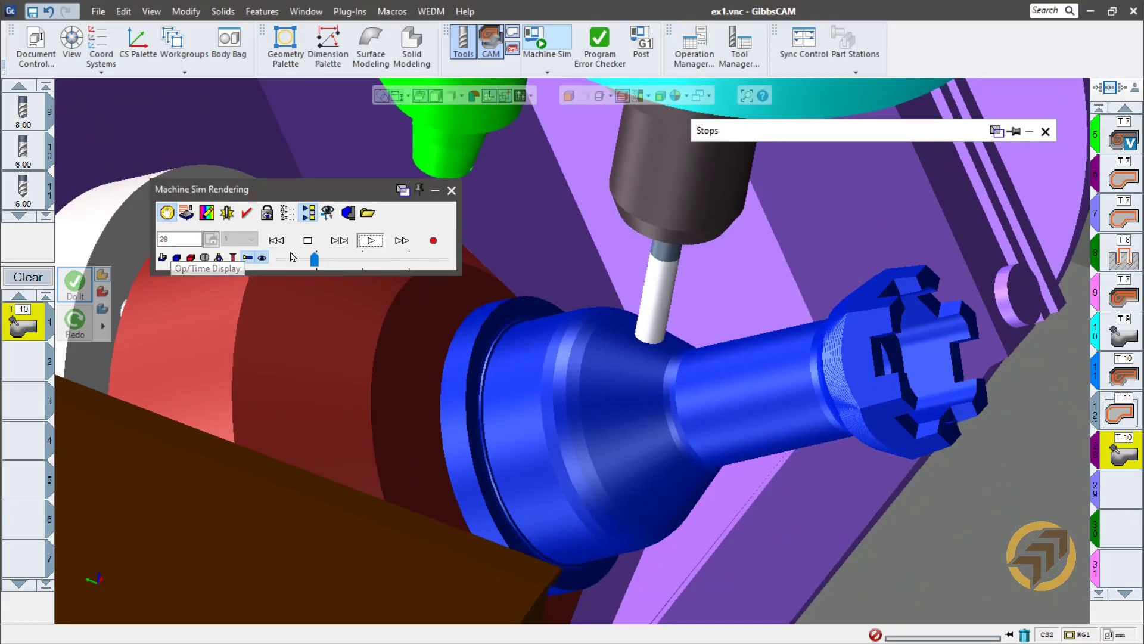
left_click_drag(316, 263, 362, 270)
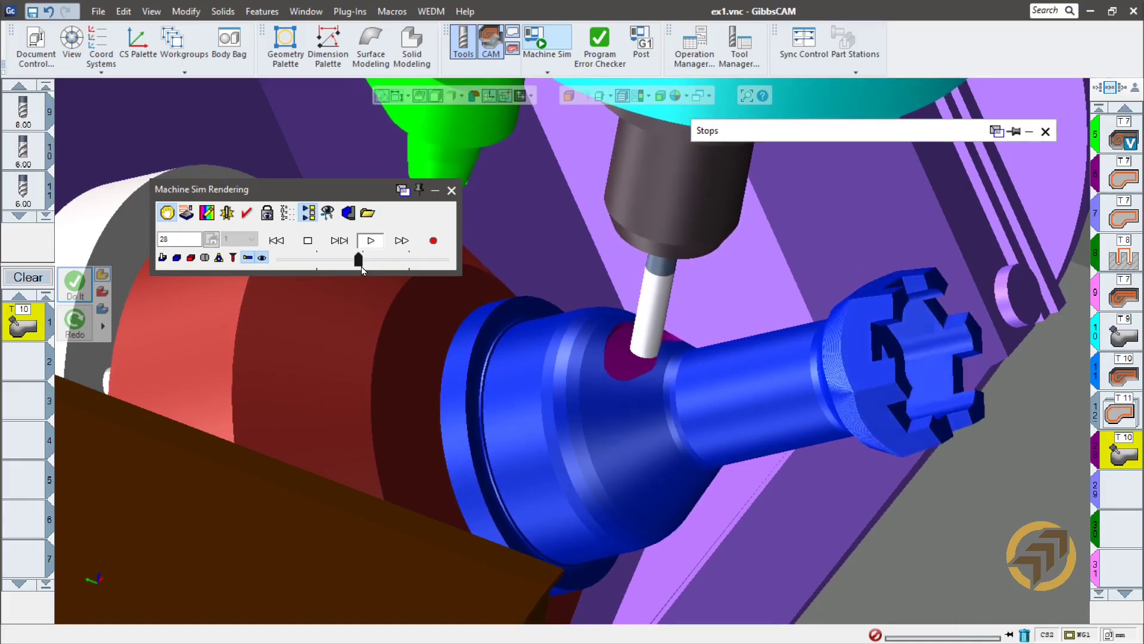
left_click_drag(362, 270, 370, 269)
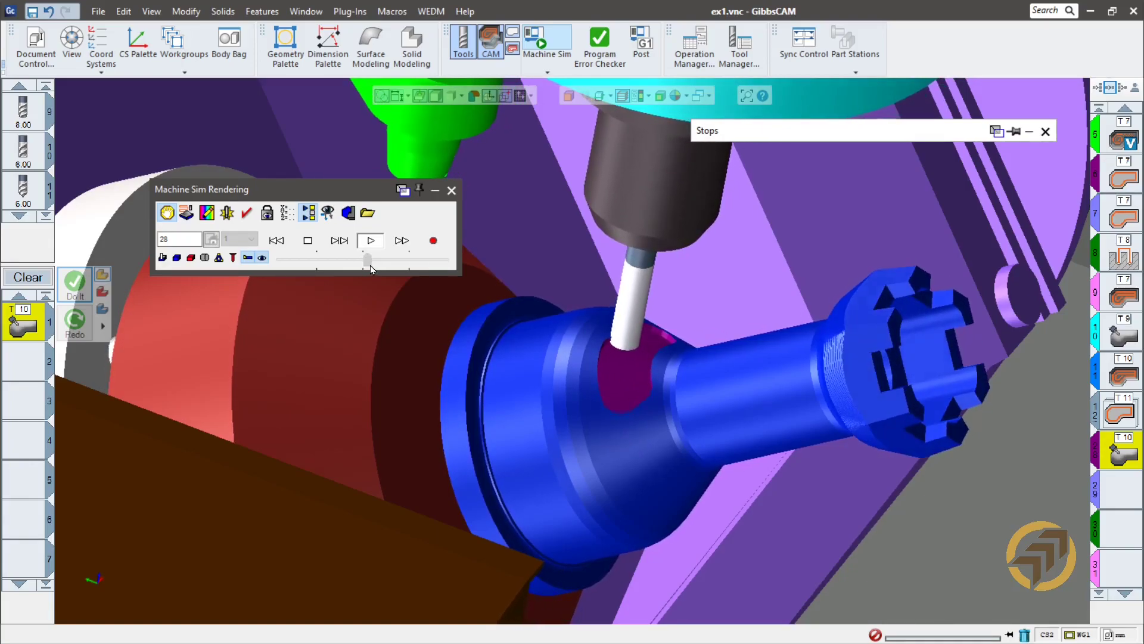
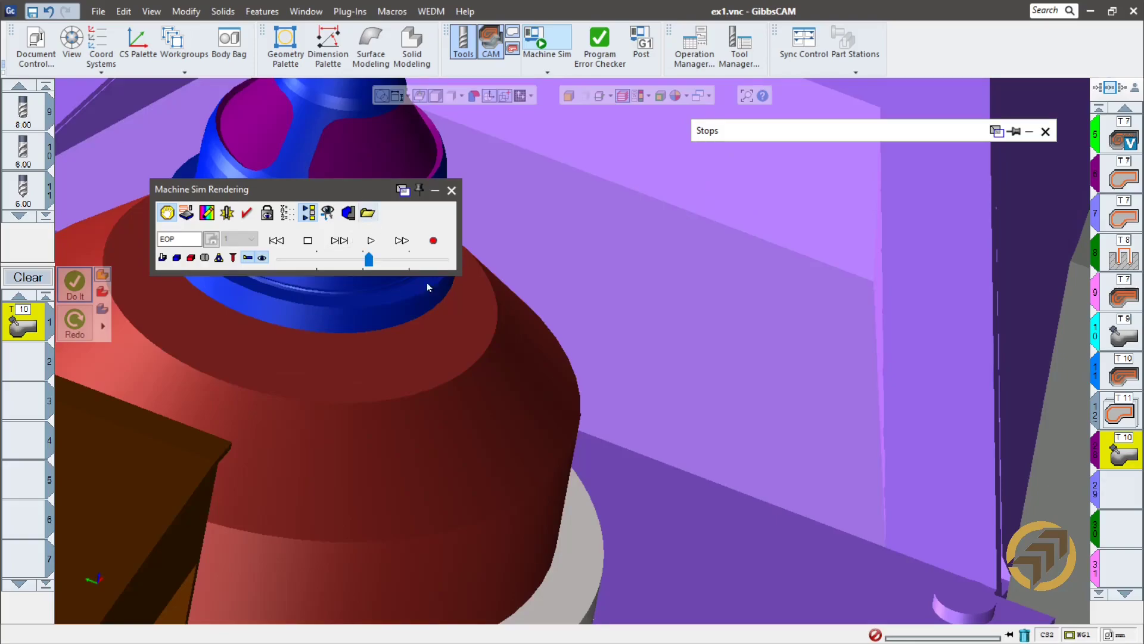
middle_click_drag(630, 413, 911, 474)
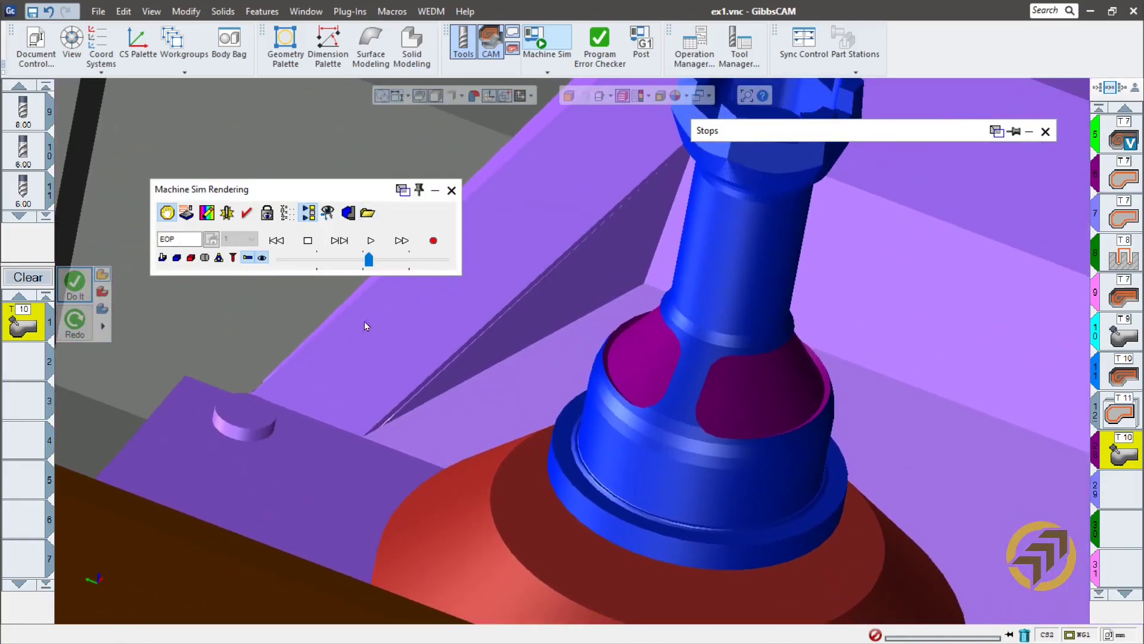
- Show the axis positions, rotate C101 to about 186 to inspect the cut pockets, and exit the machine simulation
left_click(287, 213)
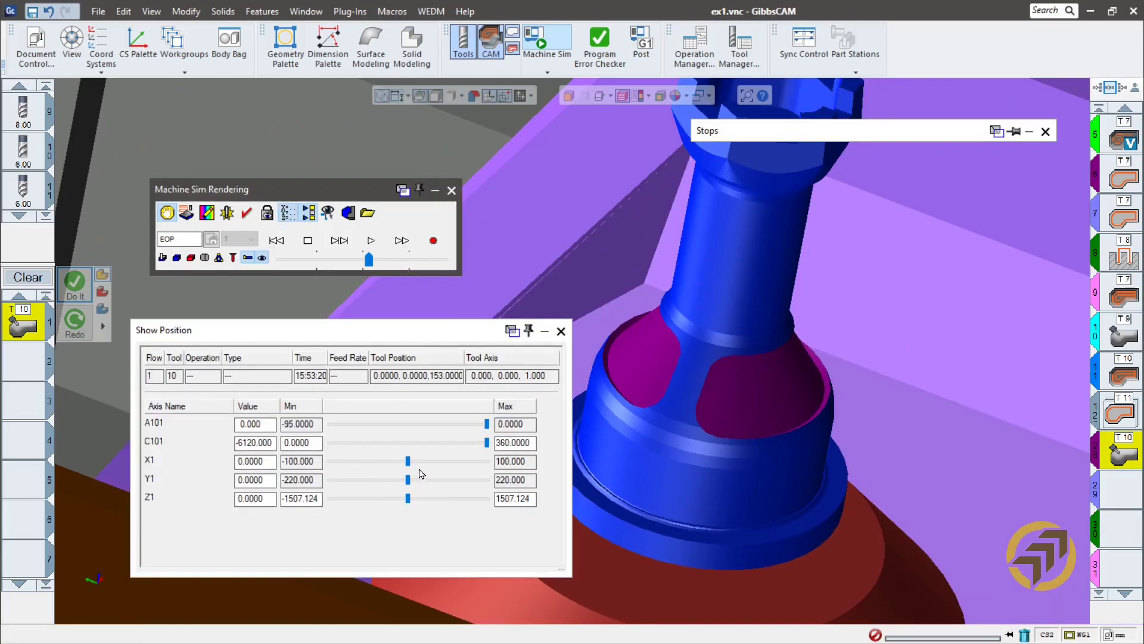
left_click_drag(487, 442, 411, 444)
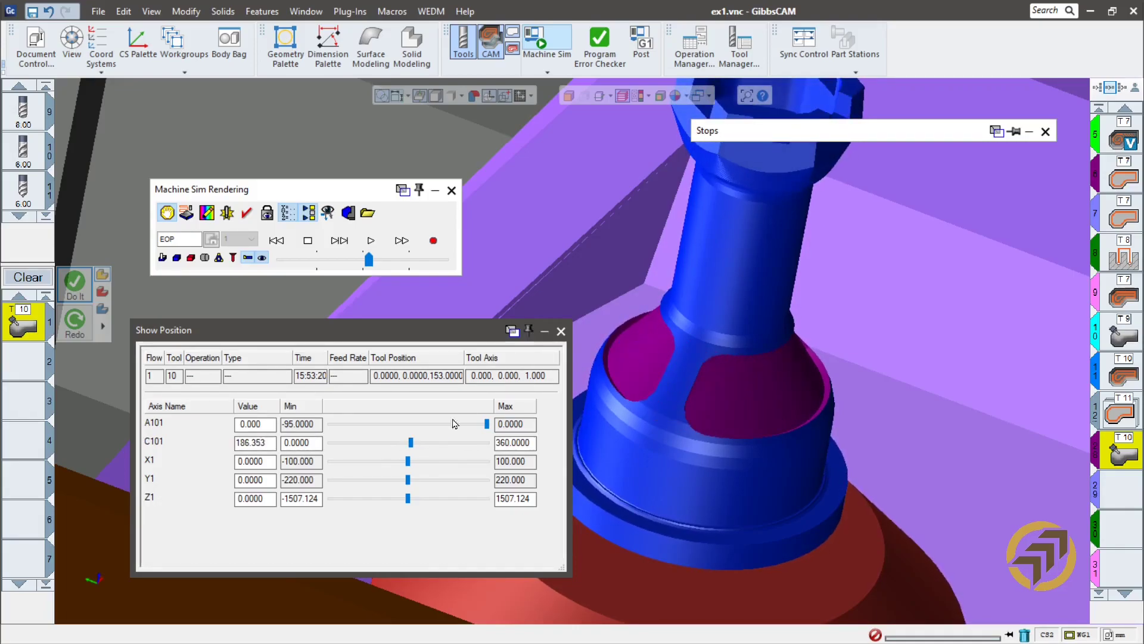
left_click(560, 332)
left_click(452, 191)
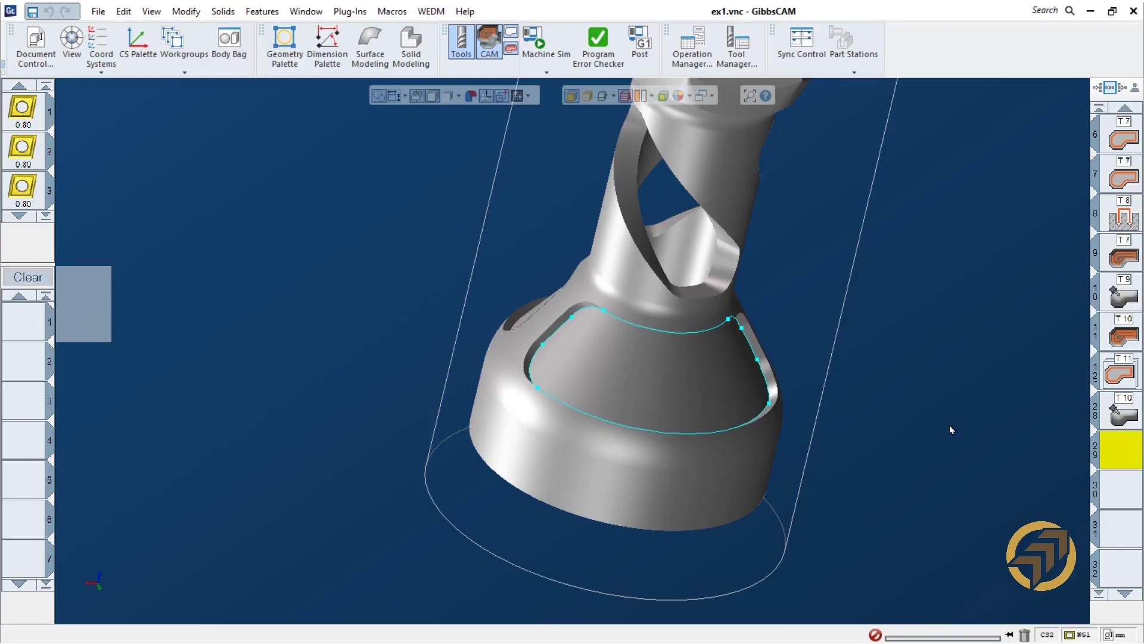
- Create a new fourth workgroup and make it the active one
middle_click_drag(502, 327, 812, 306)
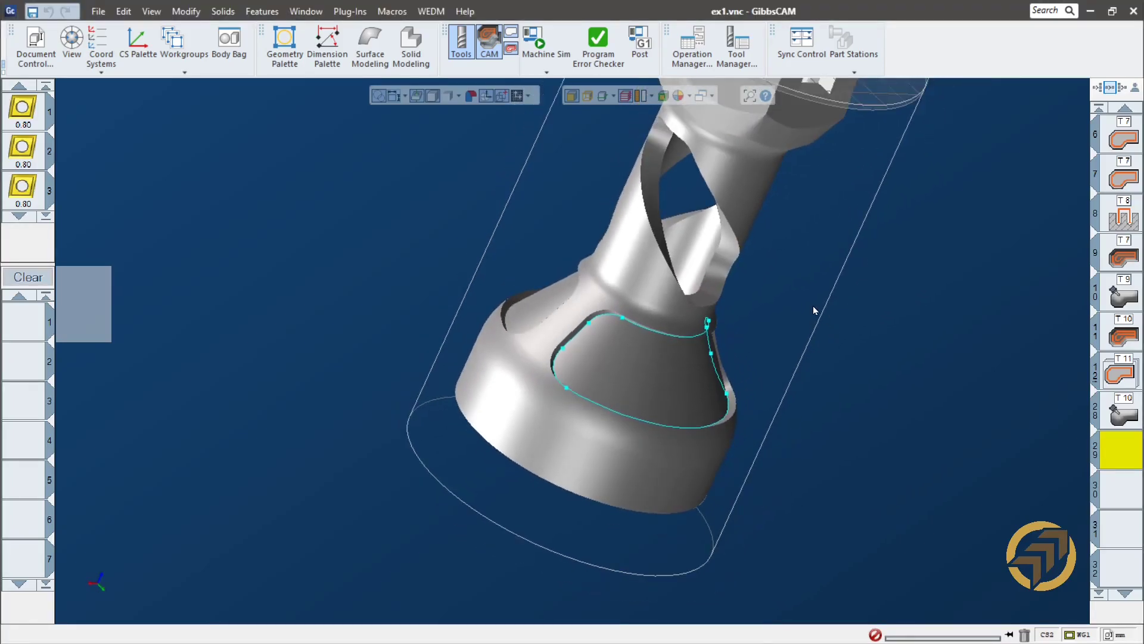
middle_click_drag(756, 328, 656, 334)
middle_click_drag(520, 399, 577, 299)
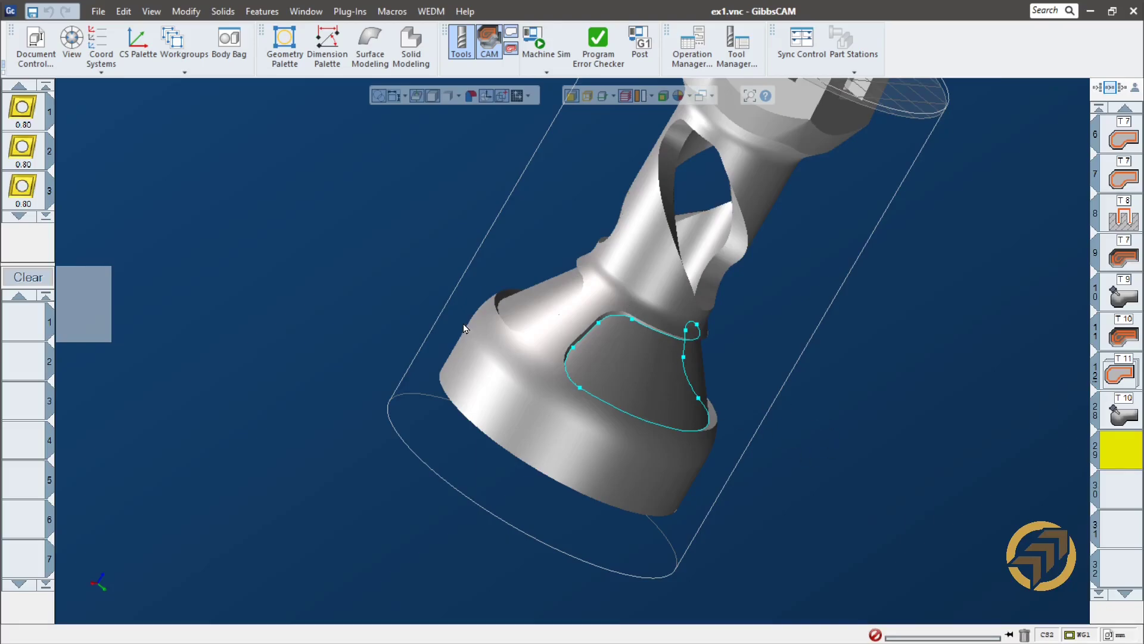
left_click(186, 69)
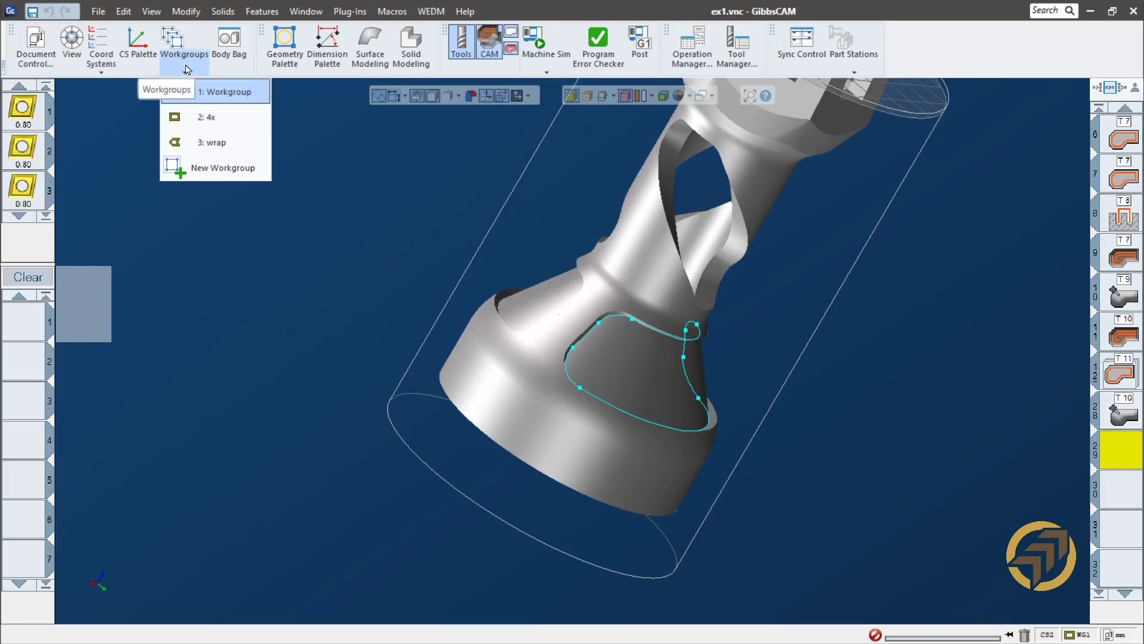
left_click(185, 46)
left_click(216, 228)
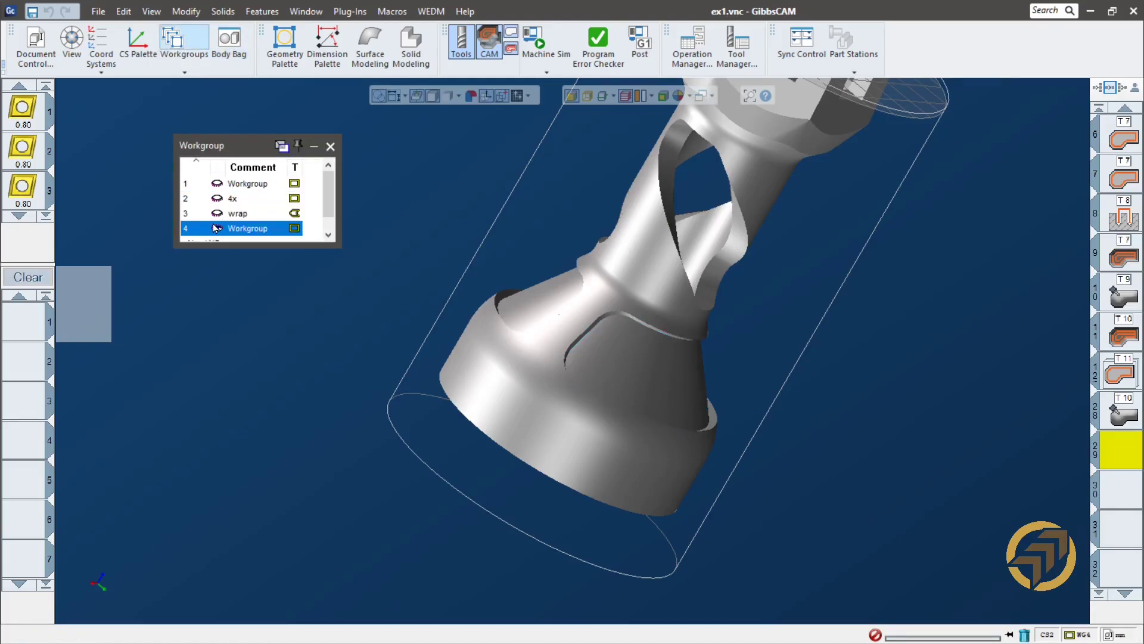
left_click(330, 146)
- Switch to the ZX plane coordinate system and show the geometry of the other workgroups over the chess piece
middle_click_drag(726, 317, 658, 320)
middle_click_drag(487, 238, 539, 517)
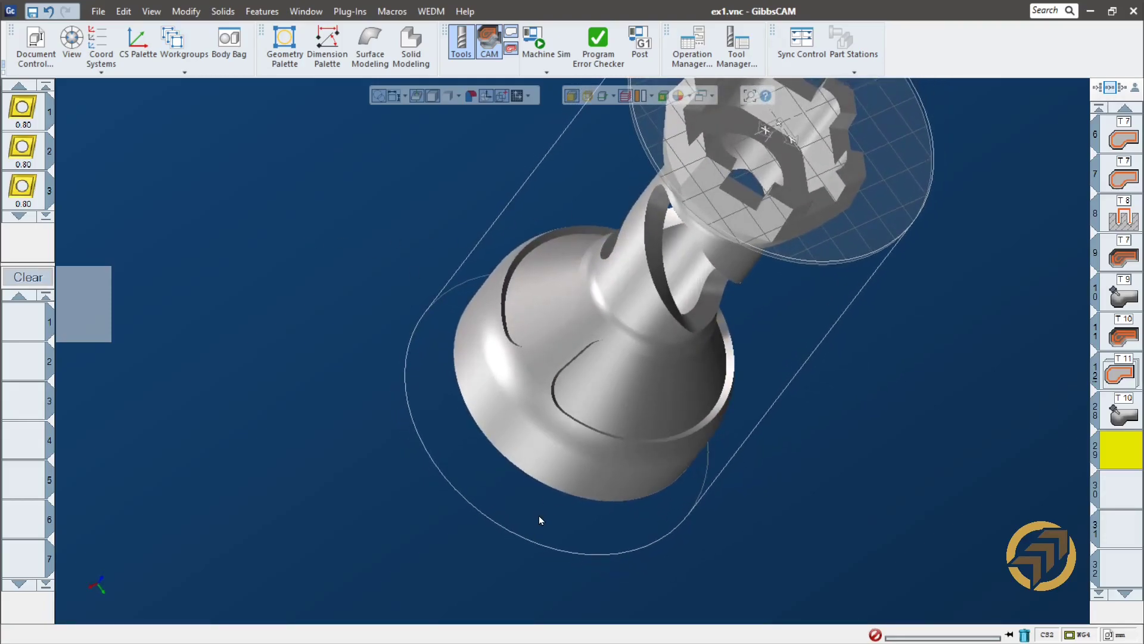
left_click(94, 73)
left_click(137, 93)
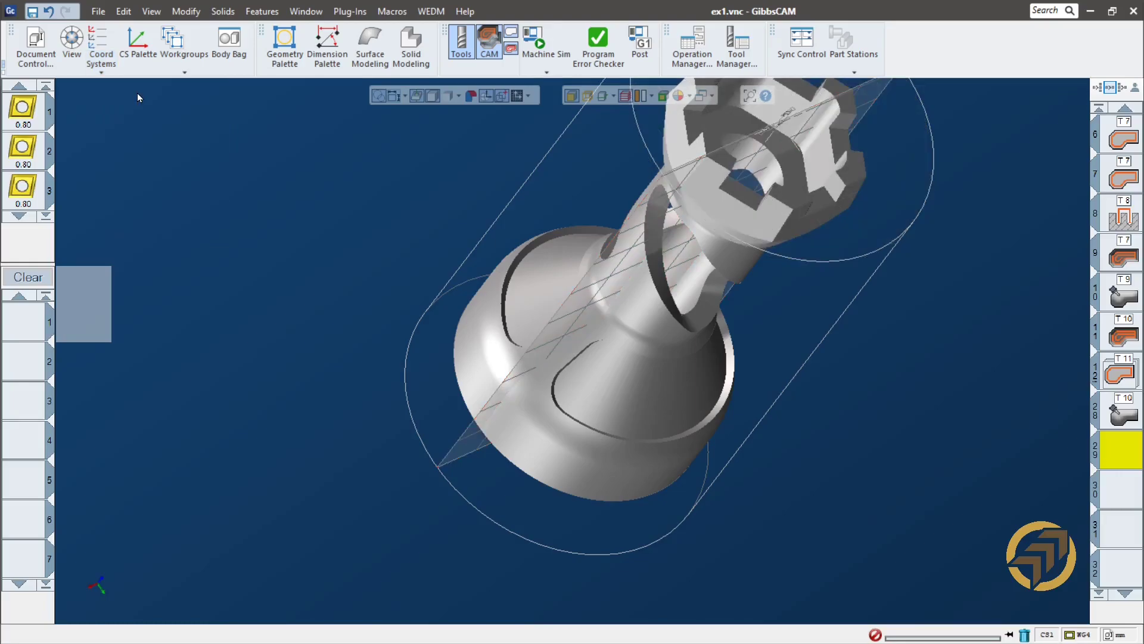
middle_click_drag(462, 248, 670, 133)
left_click(600, 100)
middle_click_drag(574, 489, 456, 335)
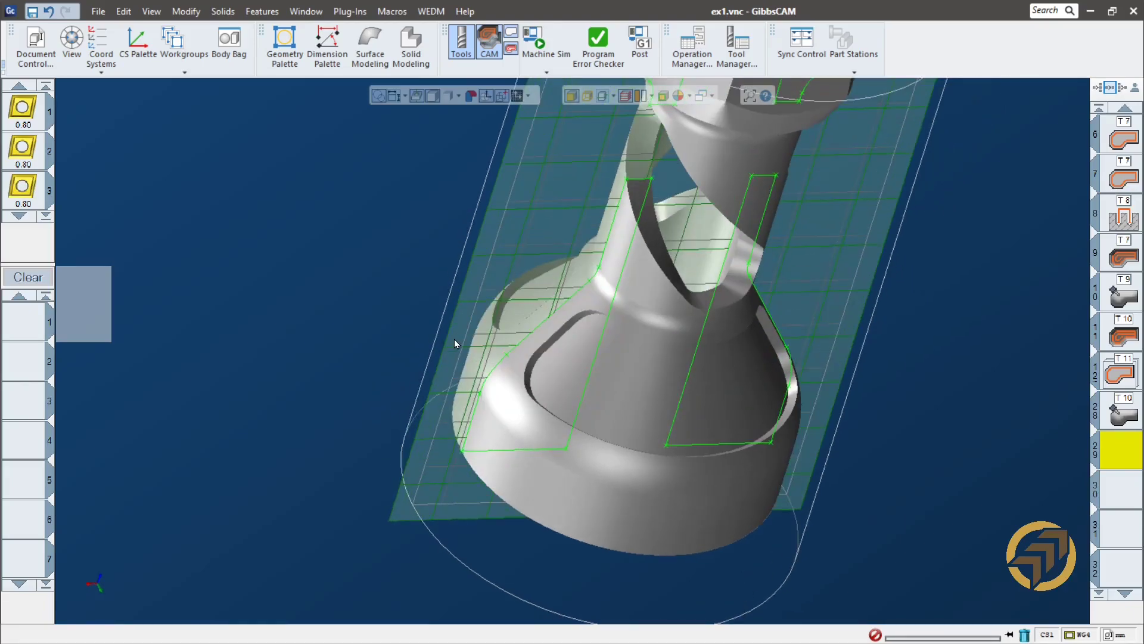
- Copy the closed half-profile contour along the cone into the active workgroup and hide the other workgroups' geometry
left_click(498, 370)
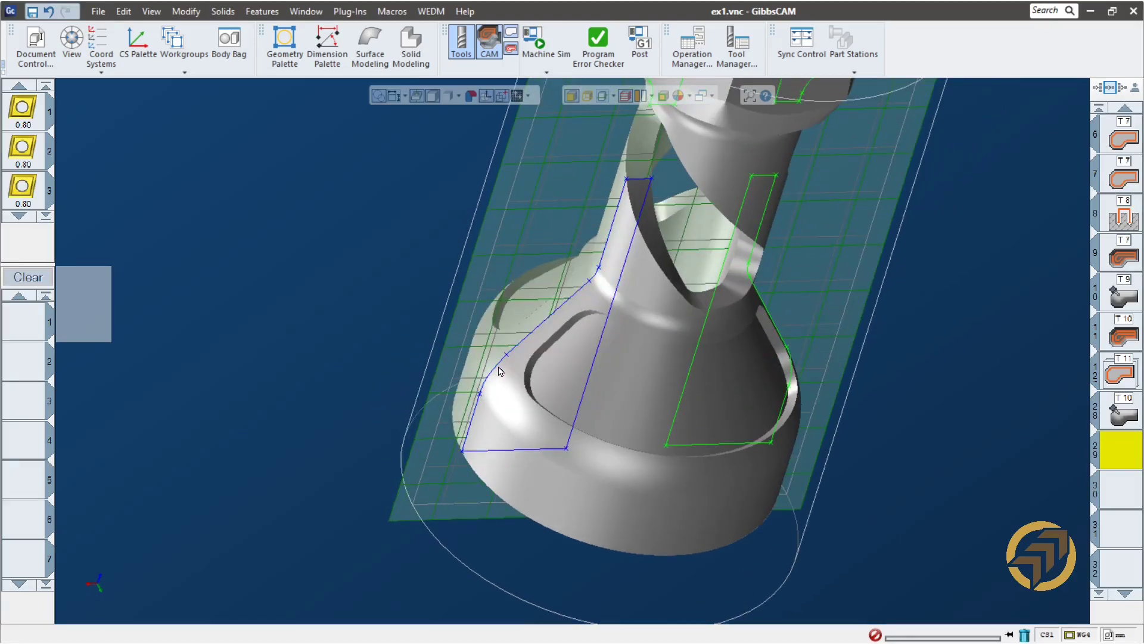
right_click(501, 371)
left_click(524, 375)
left_click(430, 404)
left_click(440, 385)
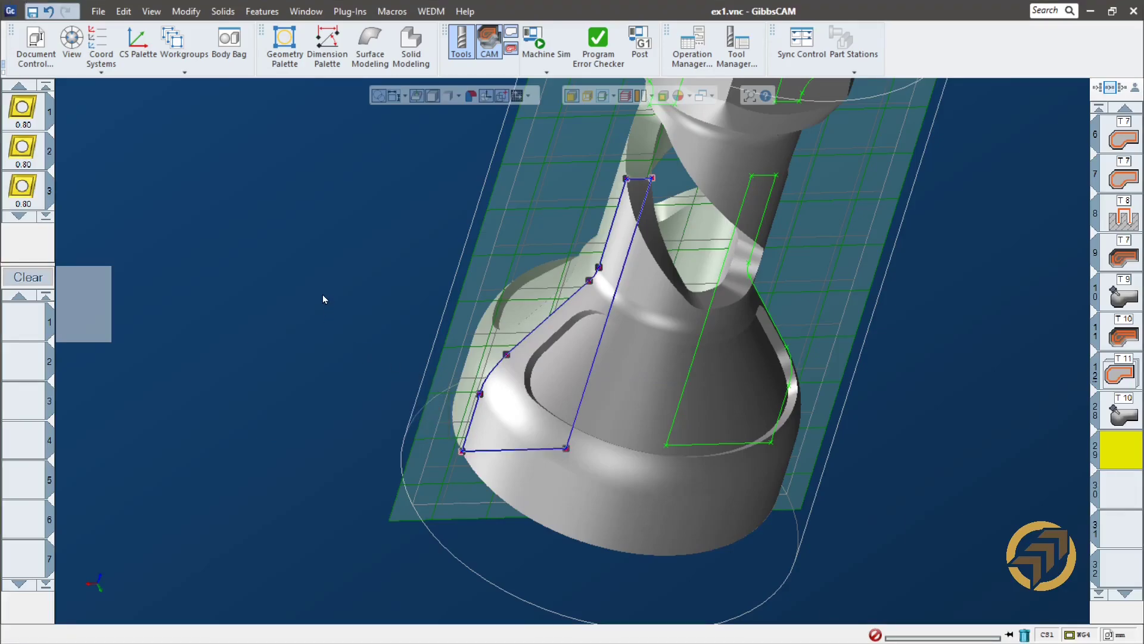
left_click(324, 295)
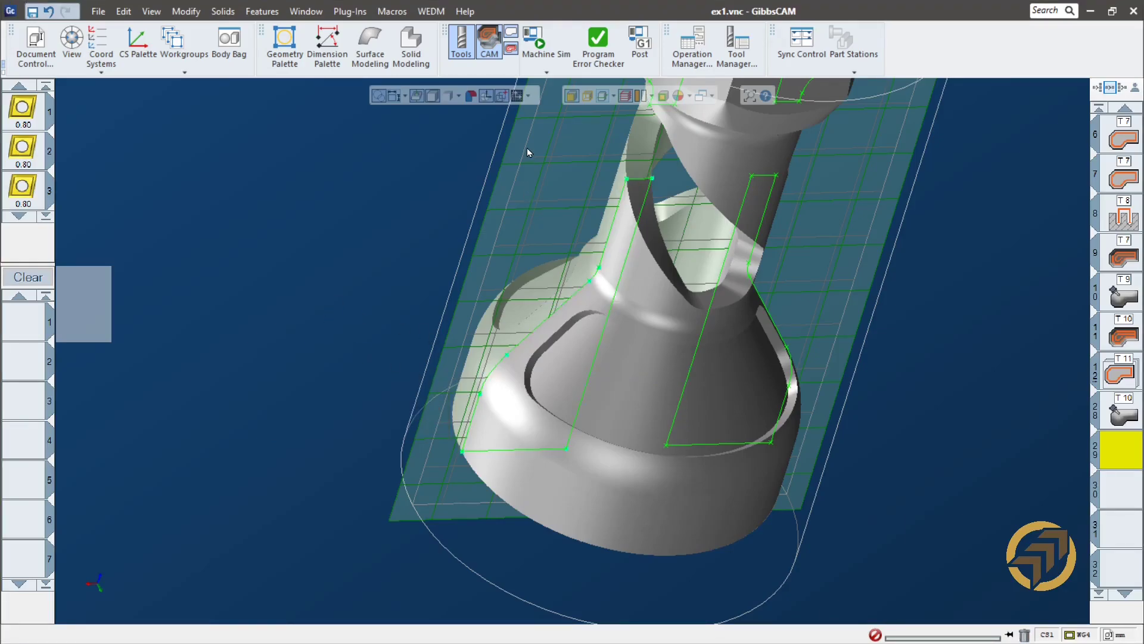
left_click(603, 103)
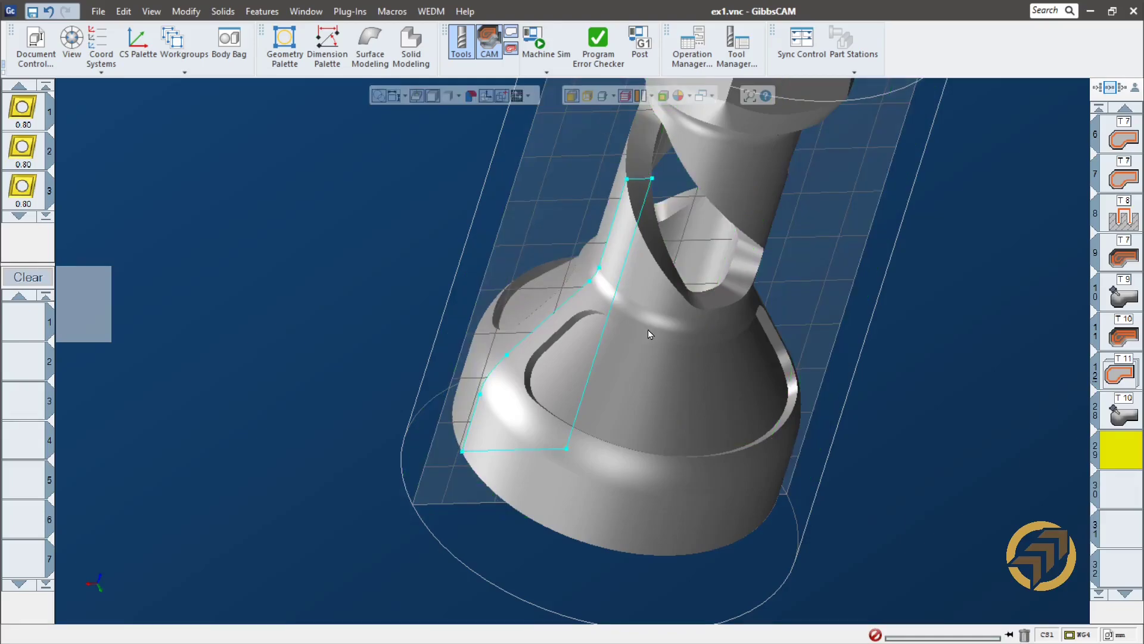
- Put the chess piece body into the body bag so only the copied profile remains in the workspace
middle_click_drag(717, 291, 658, 413)
double_click(640, 364)
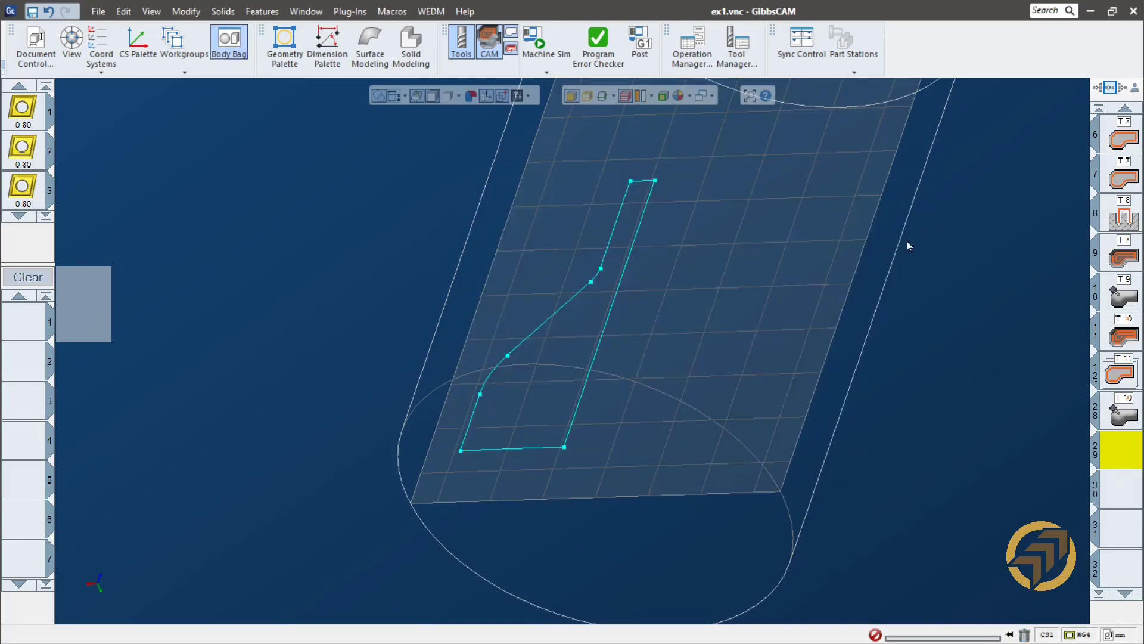
left_click(958, 172)
mouse_move(547, 298)
middle_mouse_down()
mouse_move(586, 212)
mouse_move(560, 223)
middle_mouse_up()
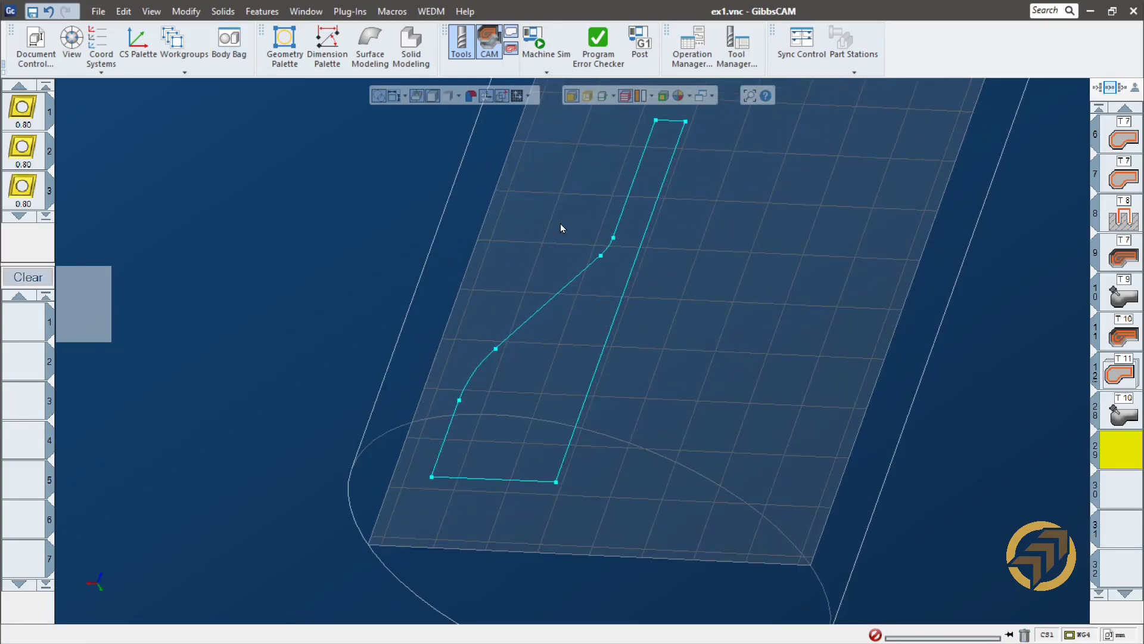
- Delete the profile's straight outer segments and corner points, keeping the slanted cone line and its two adjoining arcs
left_click(623, 217)
left_click(449, 440)
left_click(439, 477)
key("Delete")
left_click(433, 477)
key("Delete")
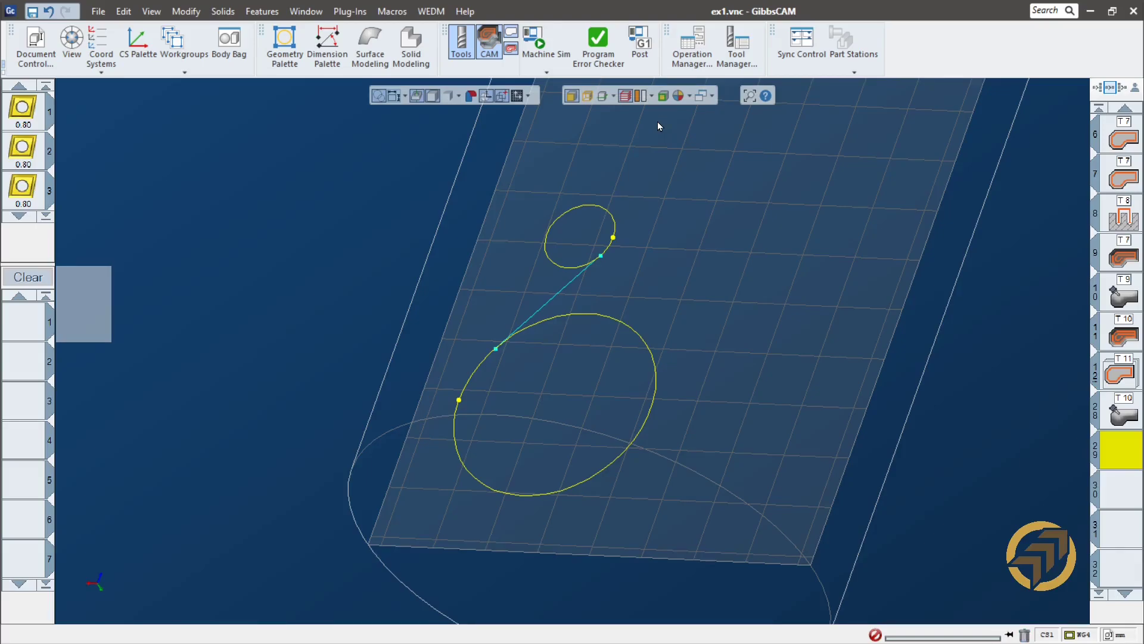
- Reconnect the end points to the large and small circles to trim both to arcs at the ends of the slanted line
middle_click_drag(657, 121, 678, 222)
middle_click_drag(667, 286, 677, 294)
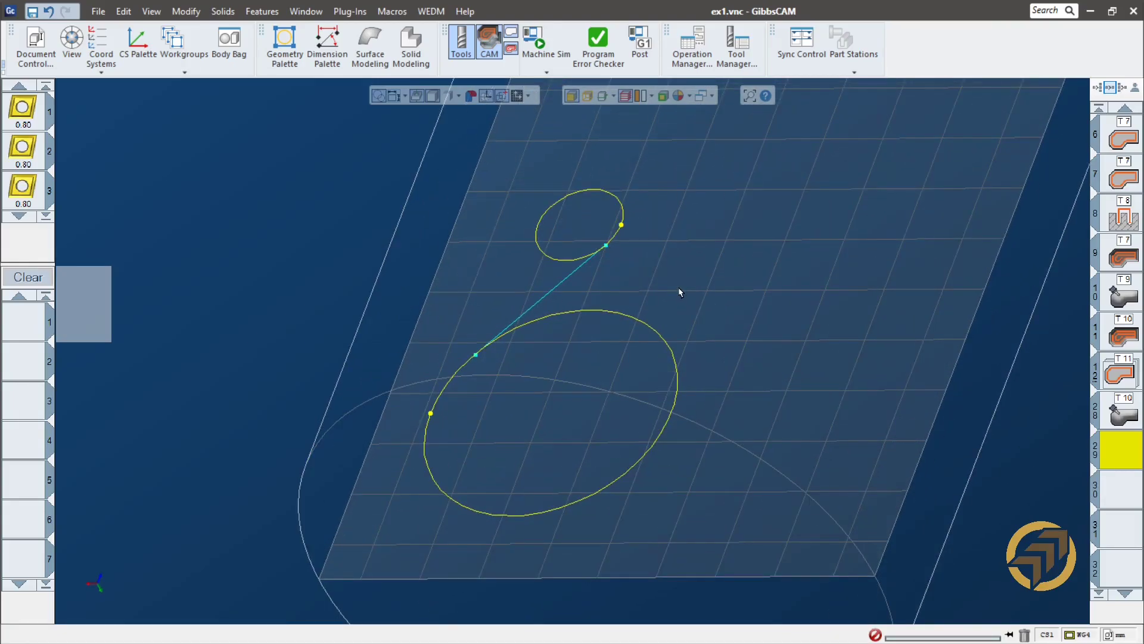
key("F7")
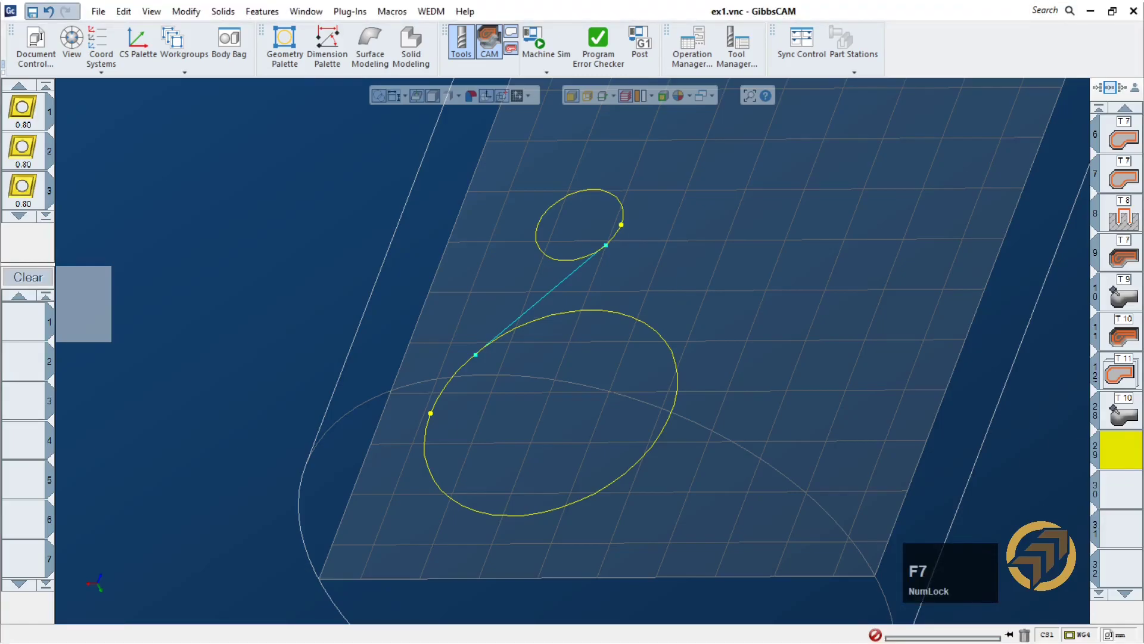
left_click(432, 411, "ctrl")
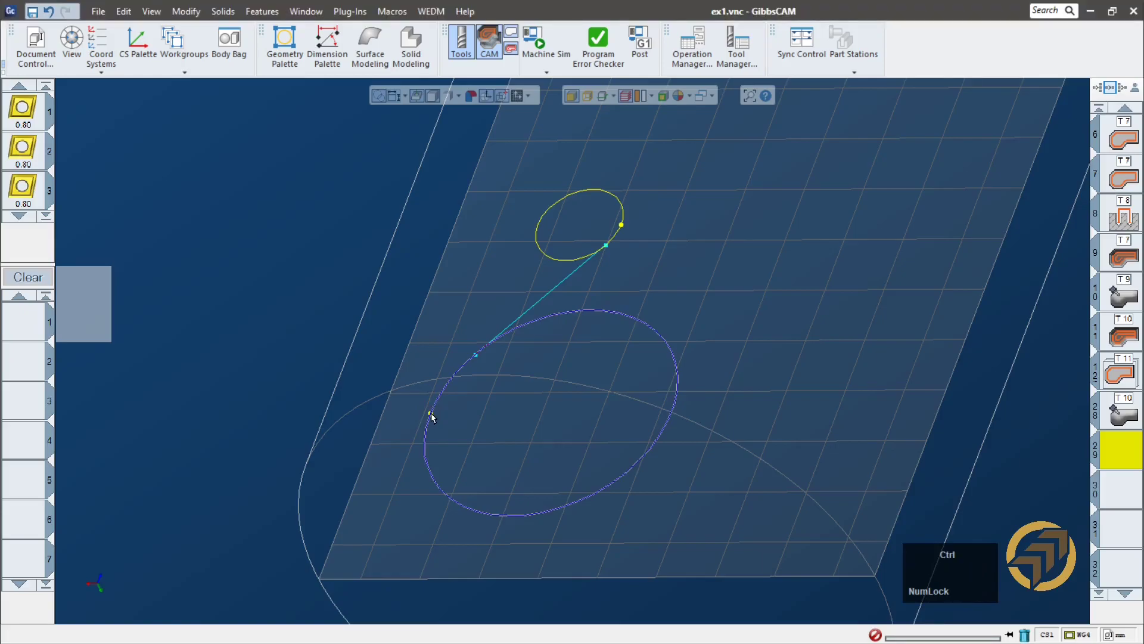
right_click(431, 415)
left_click(482, 185)
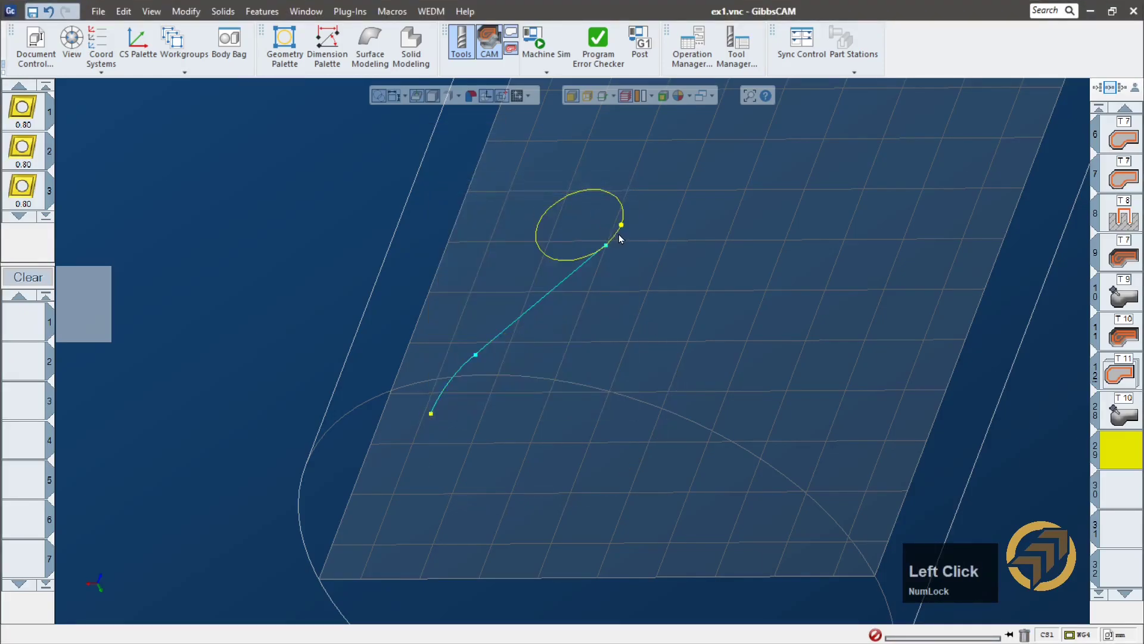
left_click(622, 230)
left_click(622, 227, "ctrl")
right_click(622, 227)
left_click(646, 233)
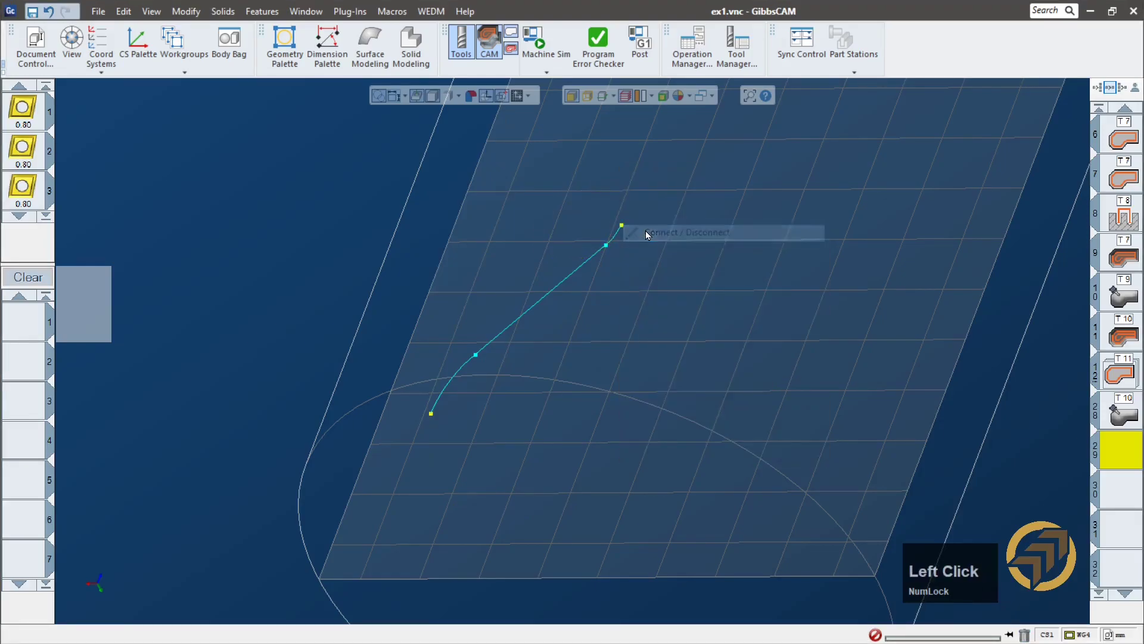
- Bring the chess piece body back from the body bag into the workspace
left_click(411, 45)
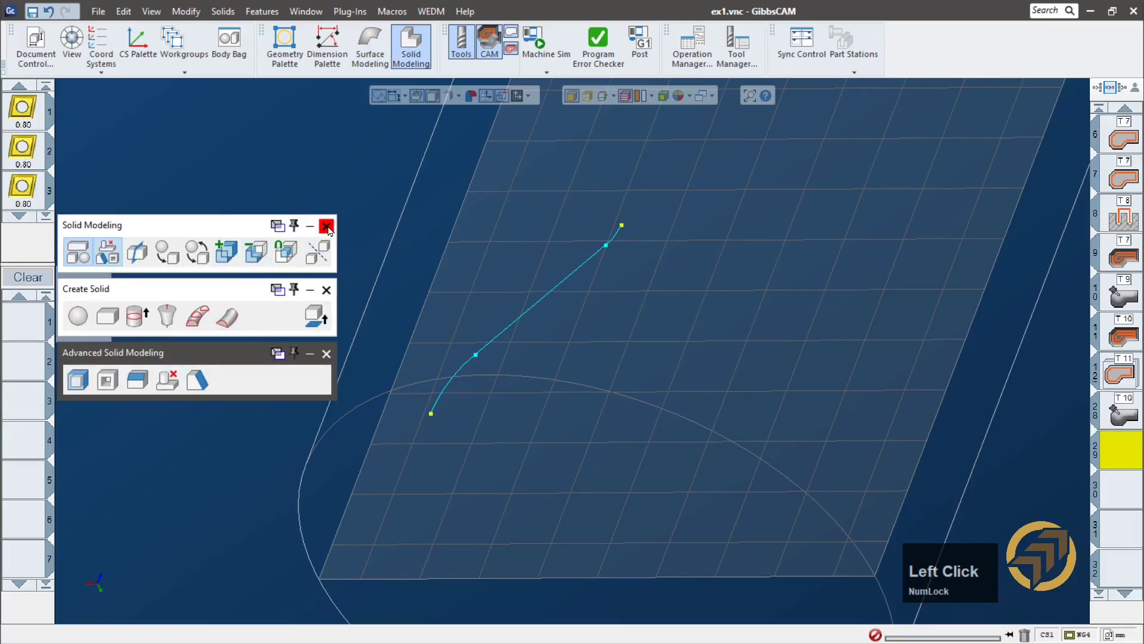
left_click(326, 226)
left_click(227, 43)
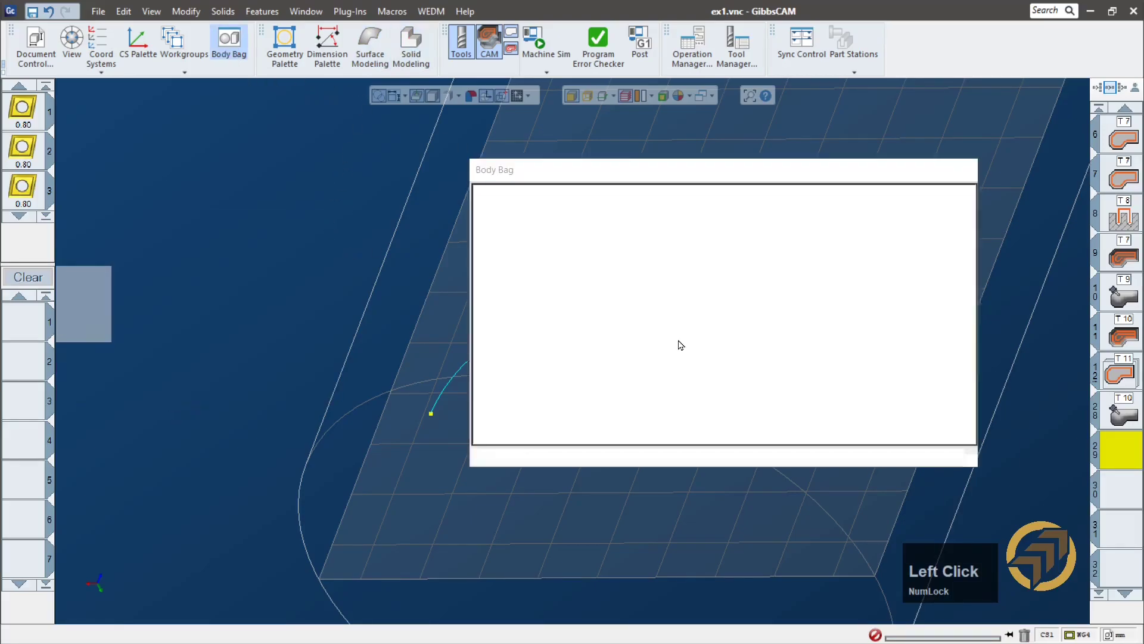
double_click(594, 307)
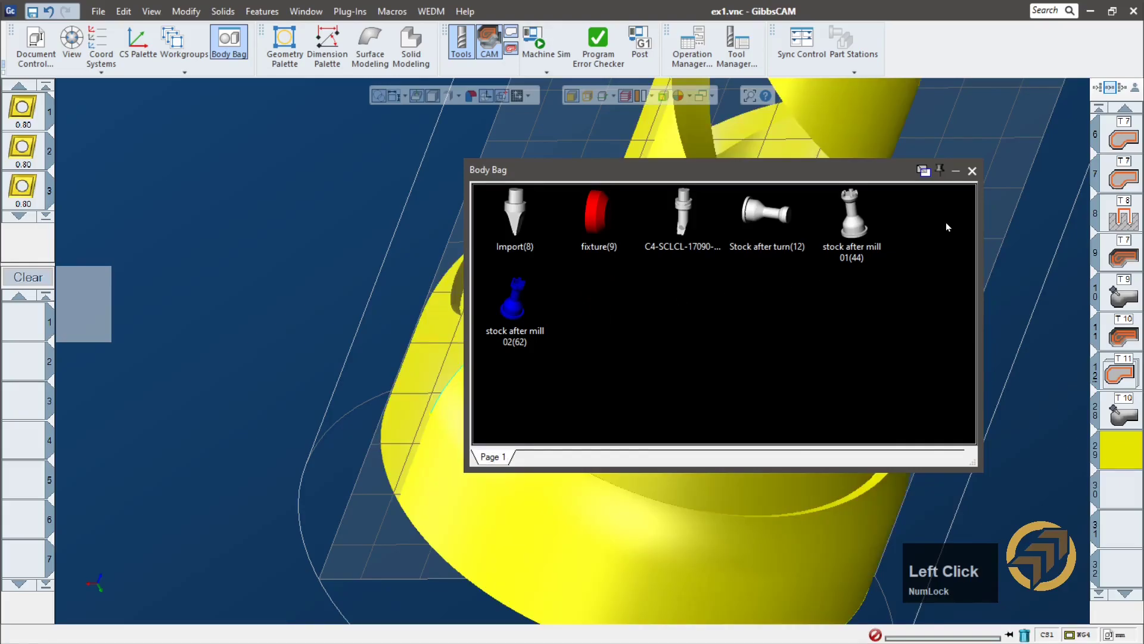
left_click(974, 173)
middle_click_drag(971, 177, 493, 266)
left_click(378, 214)
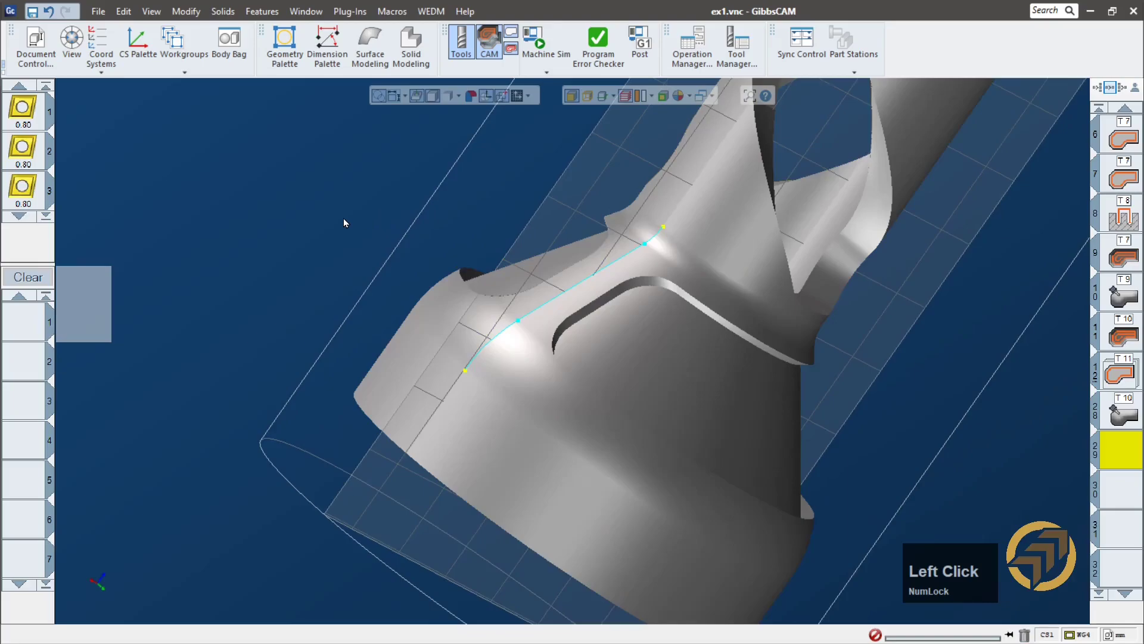
- Switch the active coordinate system to the XY plane
middle_click_drag(760, 353, 924, 350)
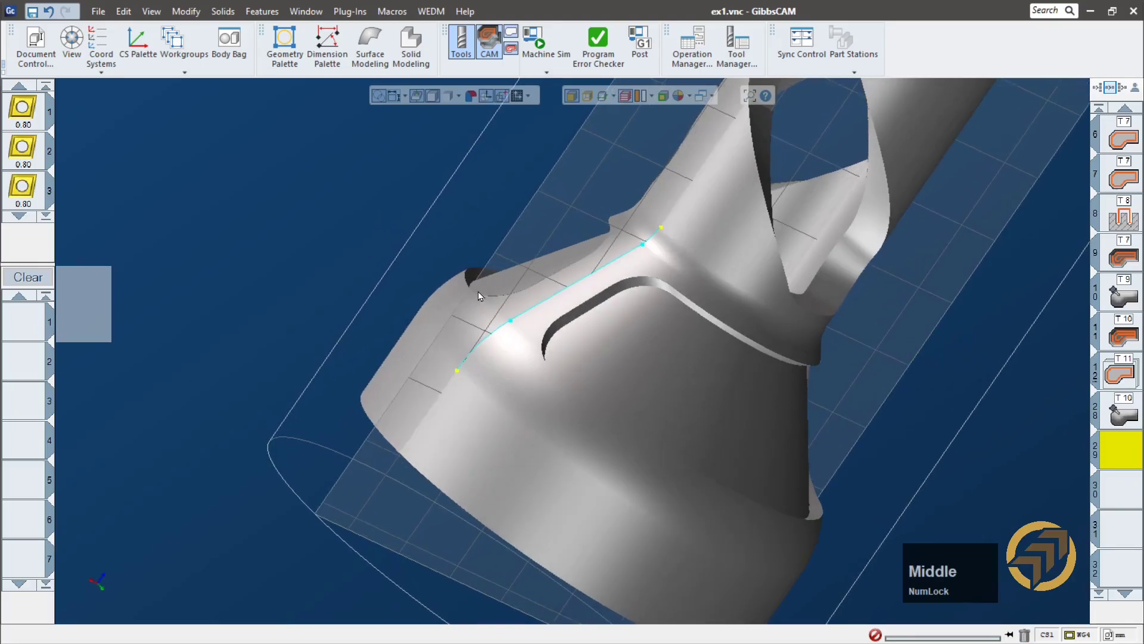
left_click(106, 73)
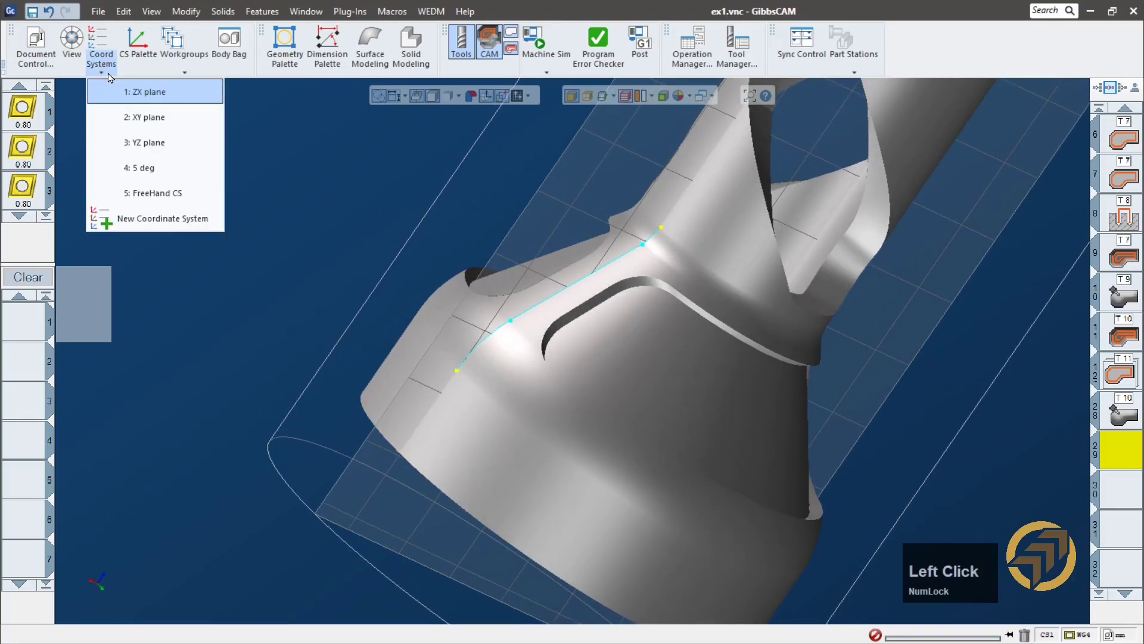
left_click(158, 124)
middle_click_drag(877, 262, 919, 310)
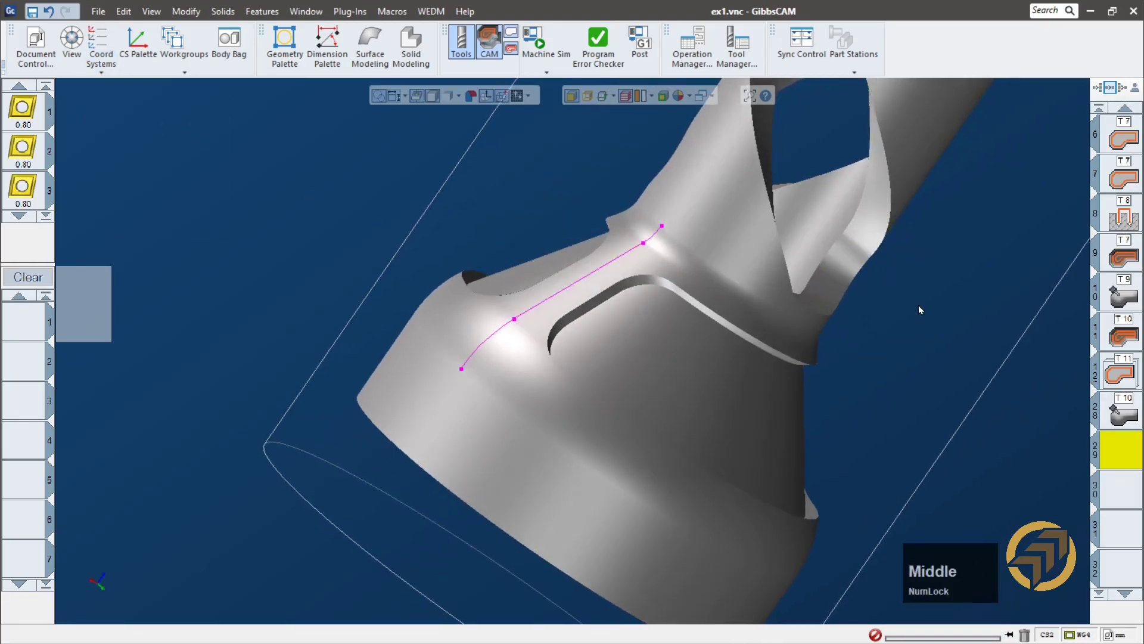
- Load the saved process list "12 YZA Slot" into the first process position, with operation position 29 as the target
left_click(1120, 445)
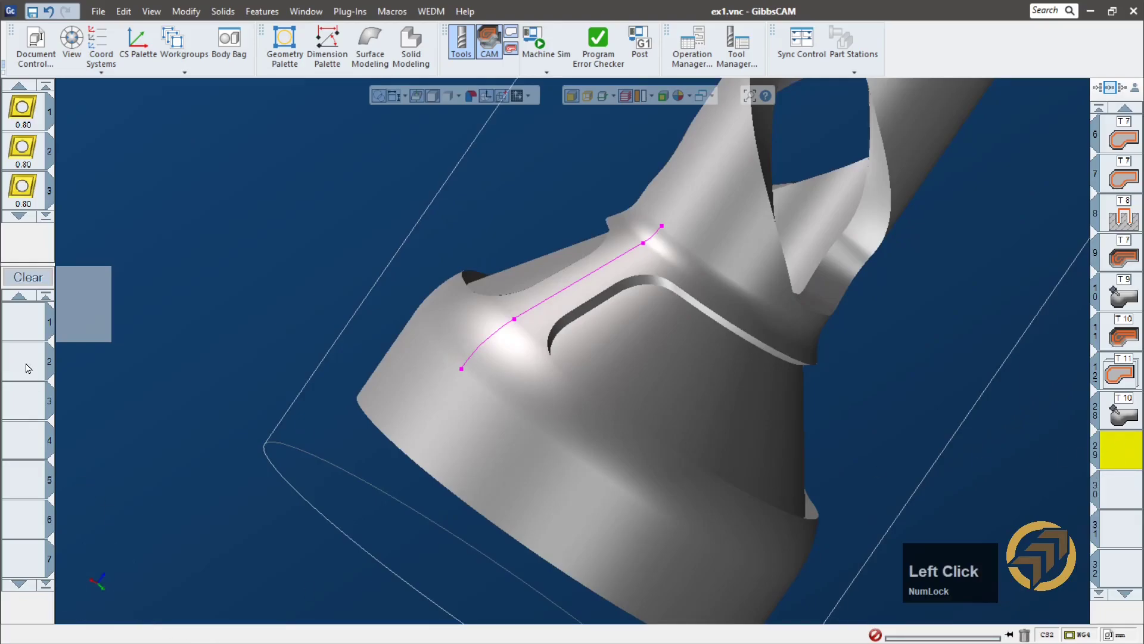
right_click(27, 322)
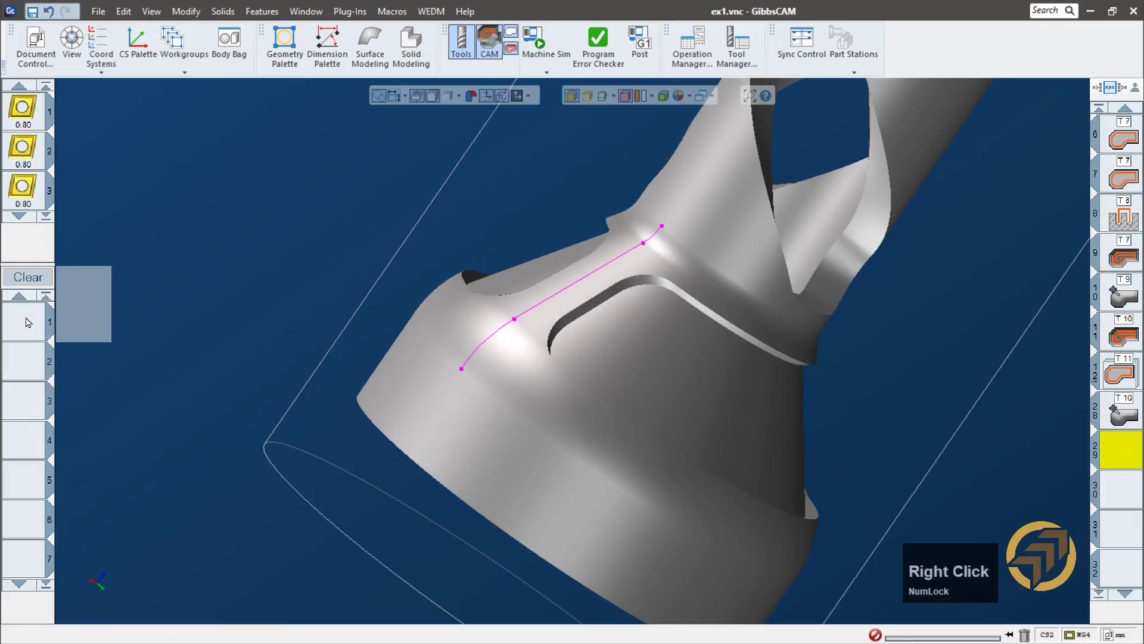
right_click(36, 323)
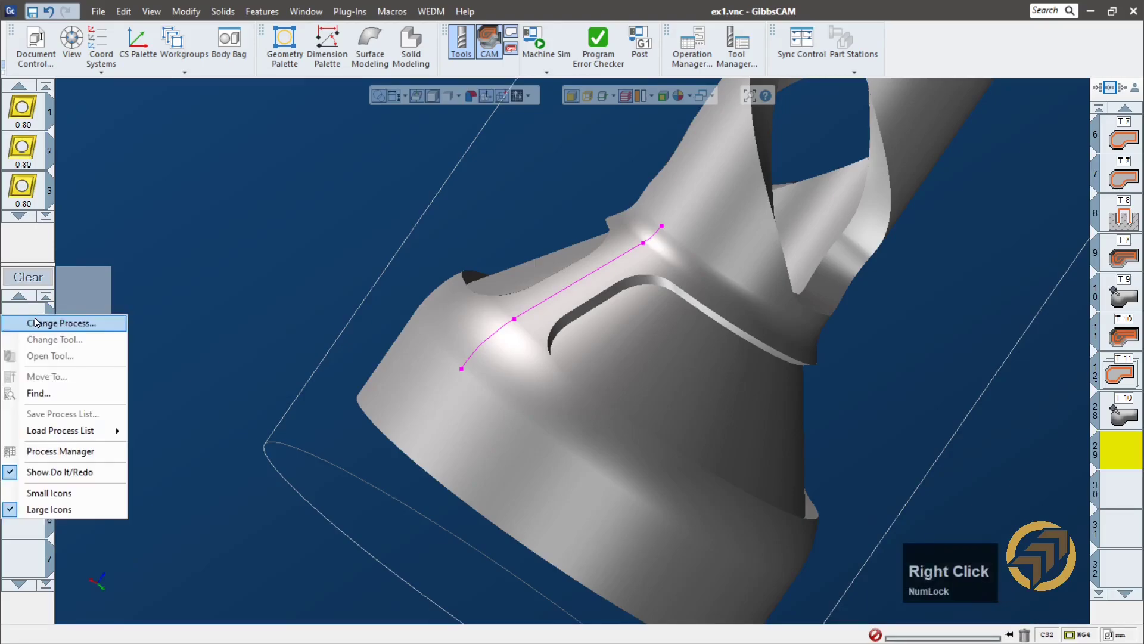
mouse_move(94, 435)
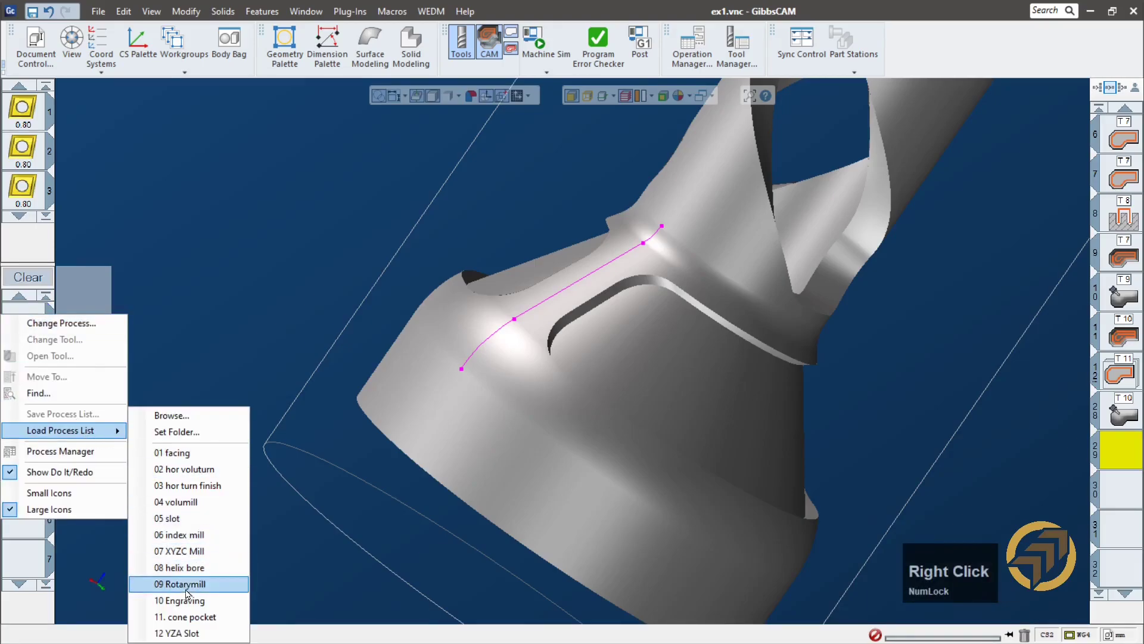
left_click(212, 633)
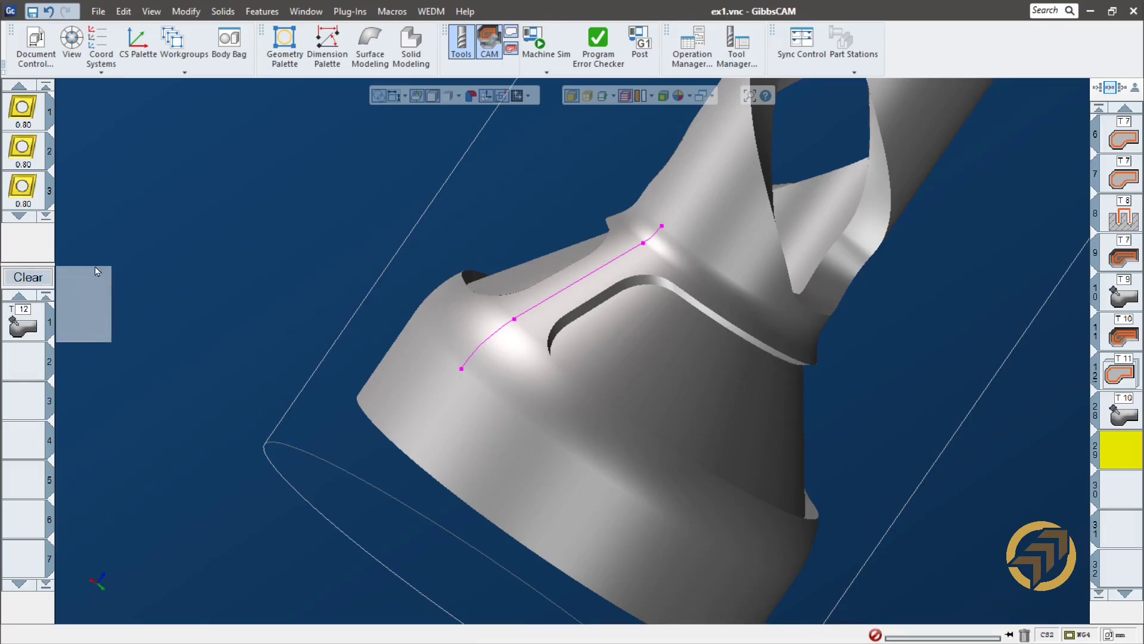
- Examine the definitions of milling tools 11 and 12, including tool 12's shape and dimensions
scroll(24, 182, "down", 2)
scroll(24, 182, "down", 8)
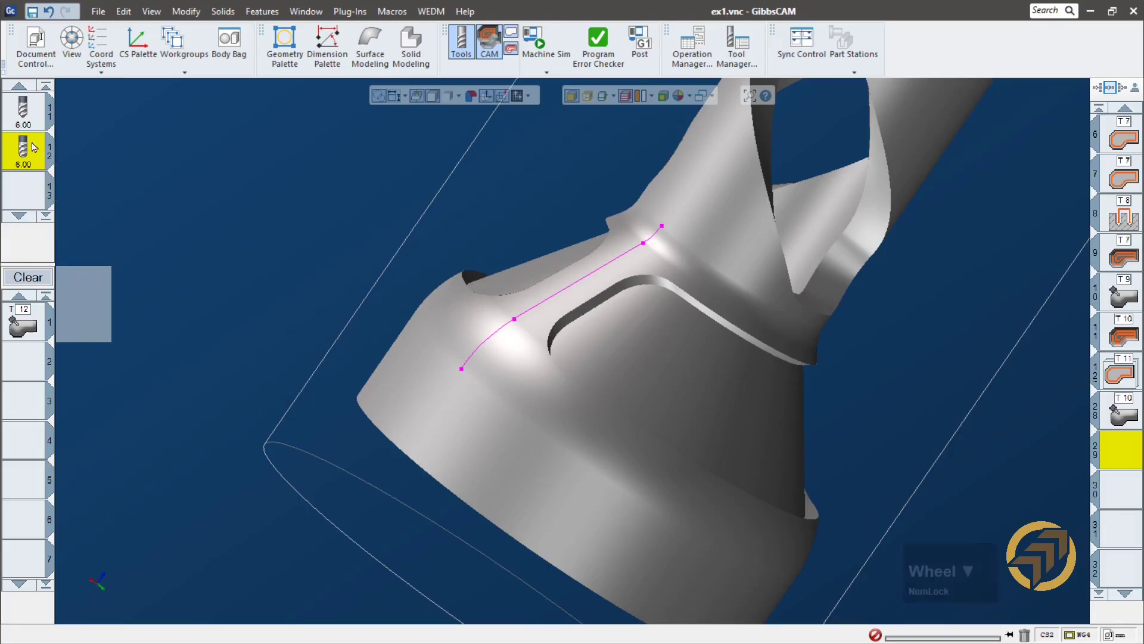
left_click(27, 109)
double_click(26, 109)
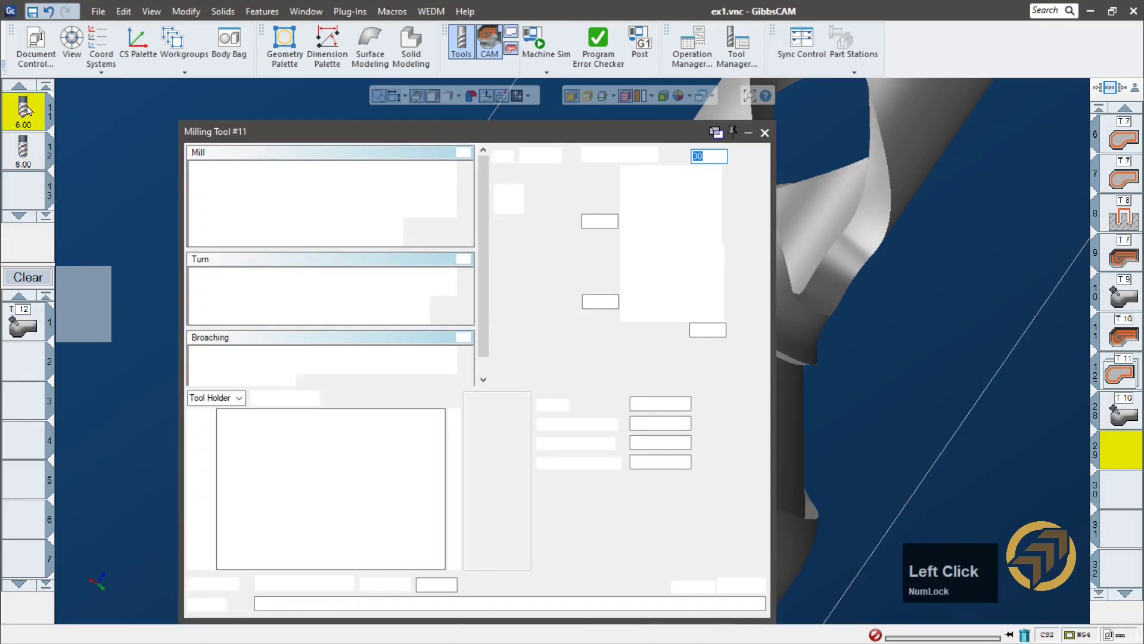
left_click(765, 131)
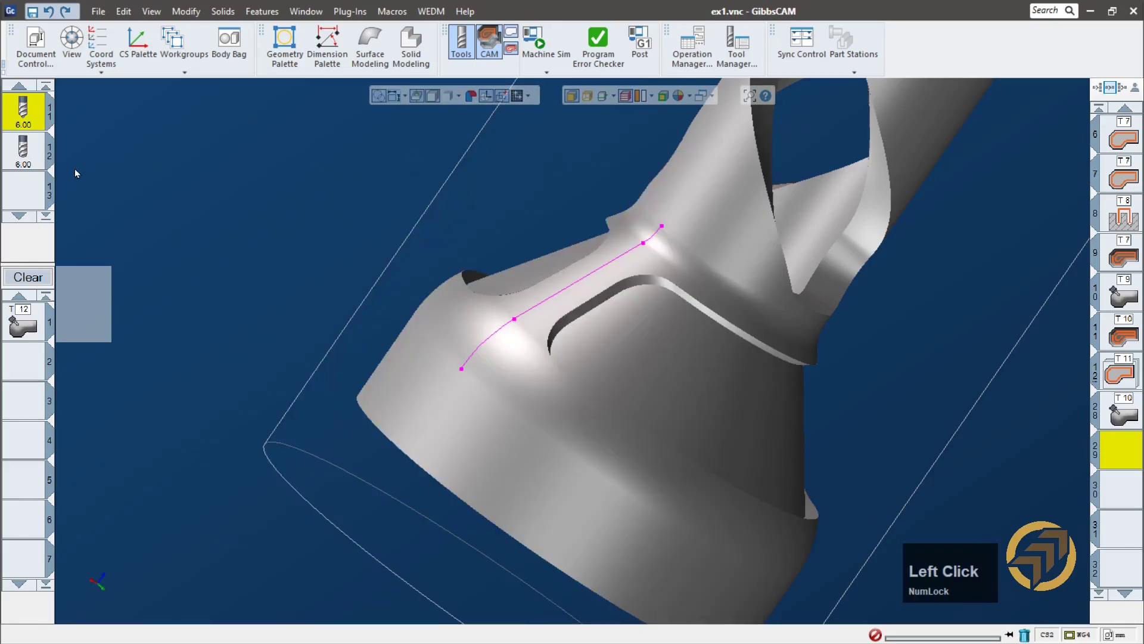
left_click(23, 154)
double_click(24, 154)
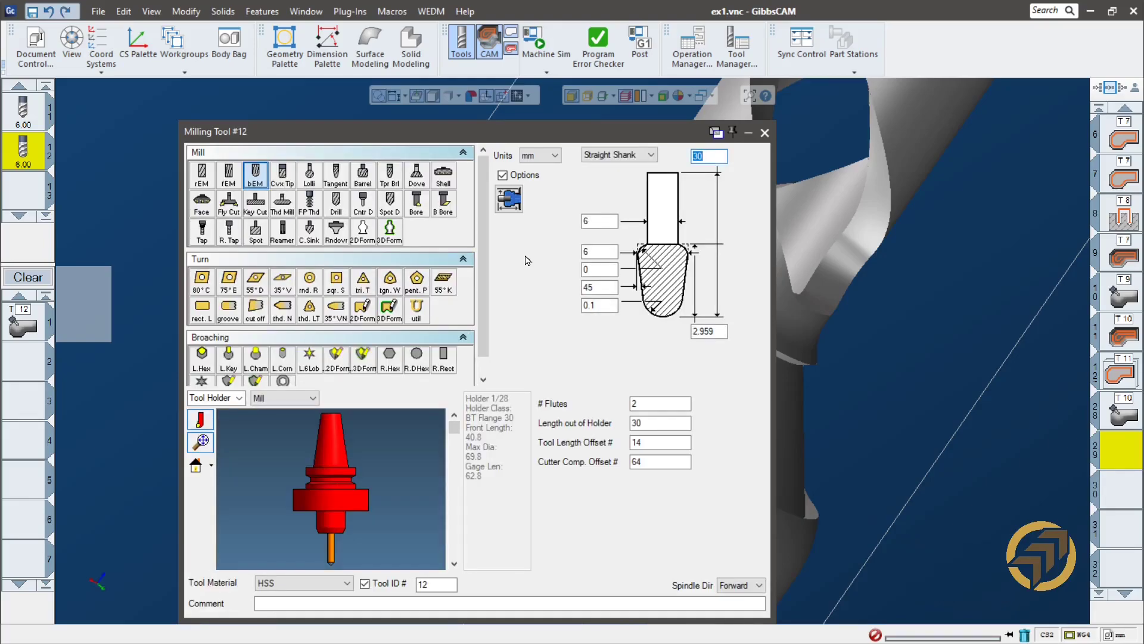
- Examine tool 12's cutting tip in the tool holder preview, and close the tool definition
left_click(324, 551)
scroll(324, 550, "down", 2)
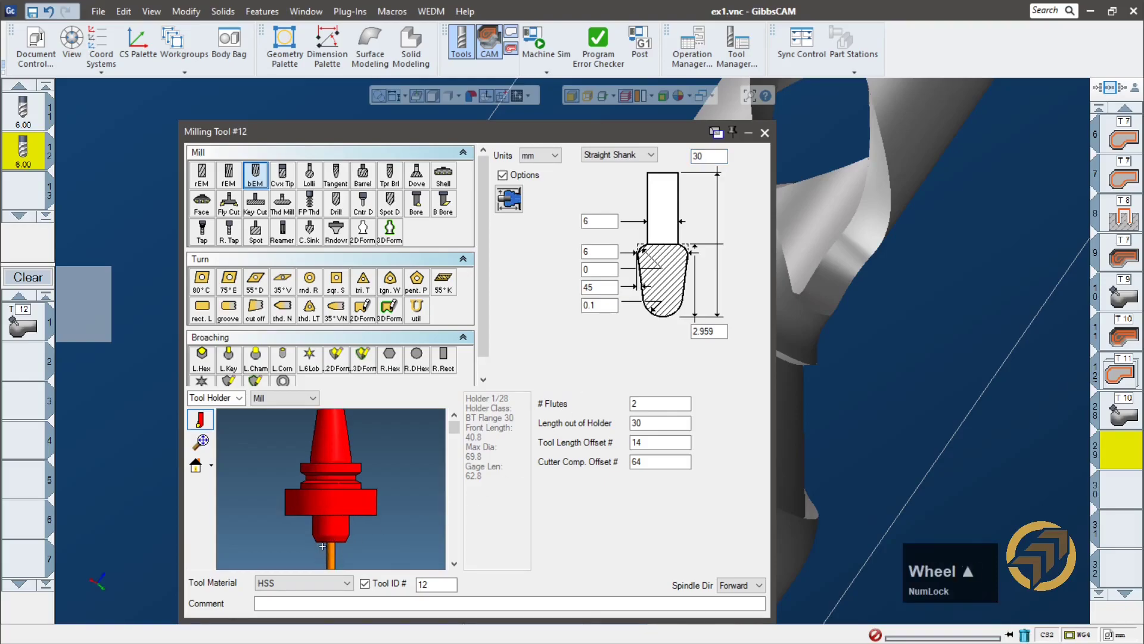
scroll(324, 547, "down", 2)
left_click_drag(352, 534, 365, 439, "ctrl")
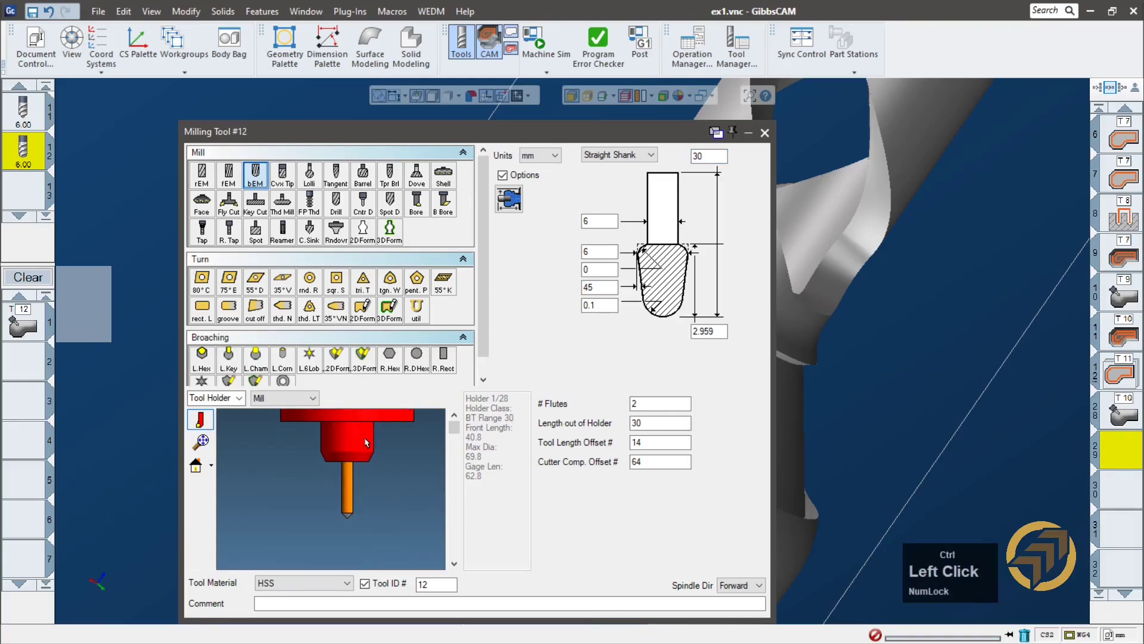
scroll(334, 496, "down", 2)
left_click_drag(334, 496, 340, 402, "ctrl")
left_click_drag(347, 538, 364, 450, "ctrl")
scroll(369, 471, "down", 2)
scroll(368, 473, "down", 1, "ctrl")
left_click_drag(358, 524, 358, 433, "ctrl")
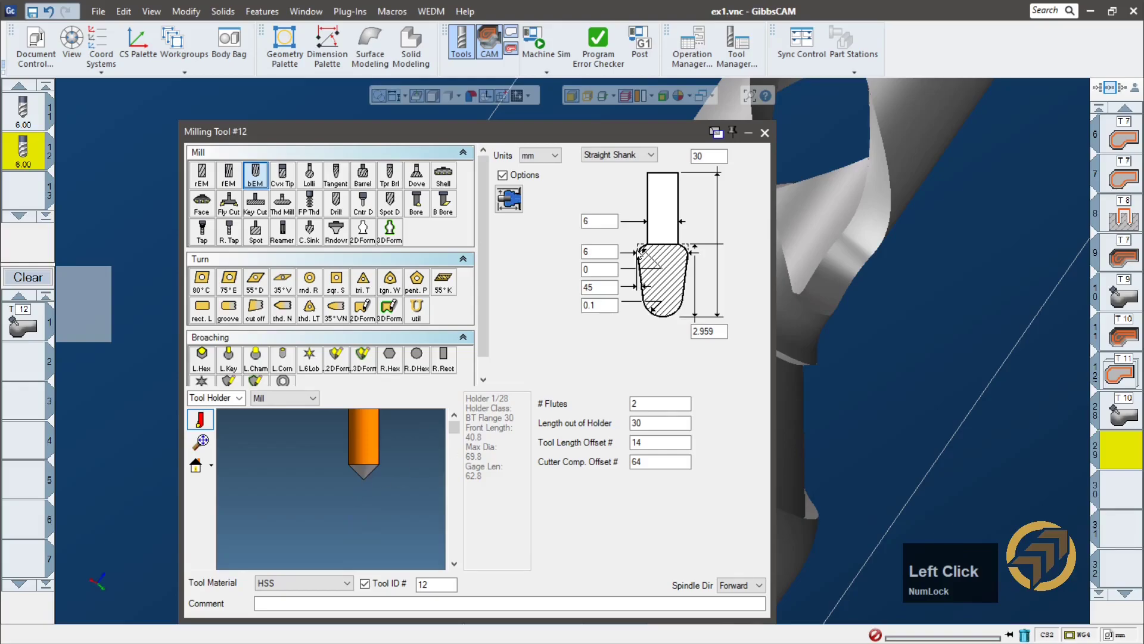
left_click(764, 133)
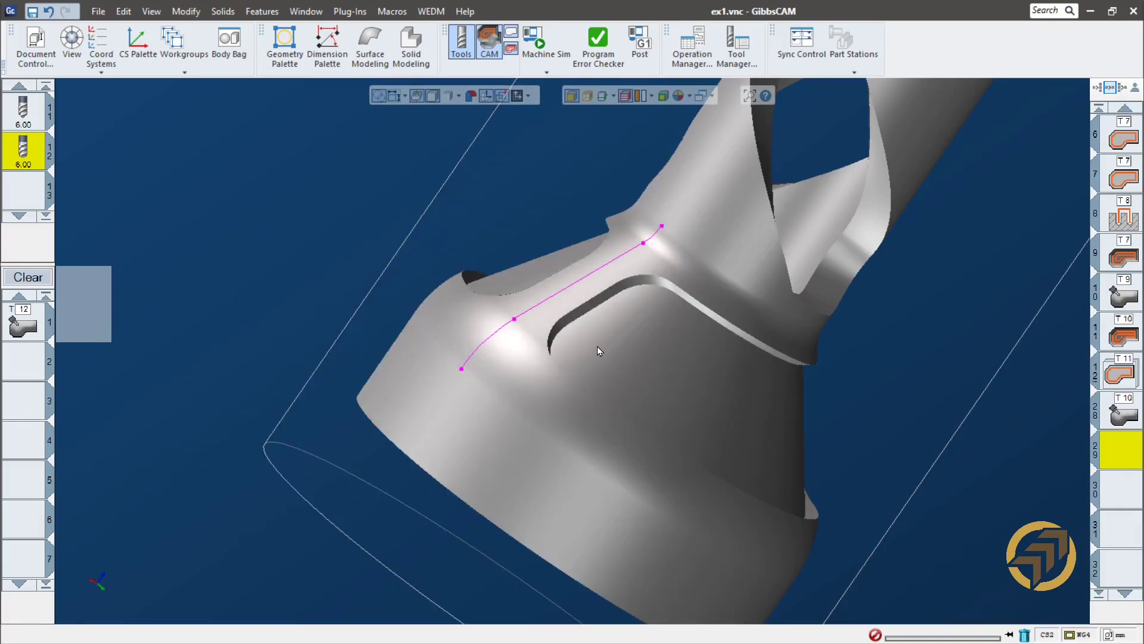
- Set the slot process's drive surfaces to the four adjoining faces beneath the profile curve, from the neck to the flared base
left_click(25, 323)
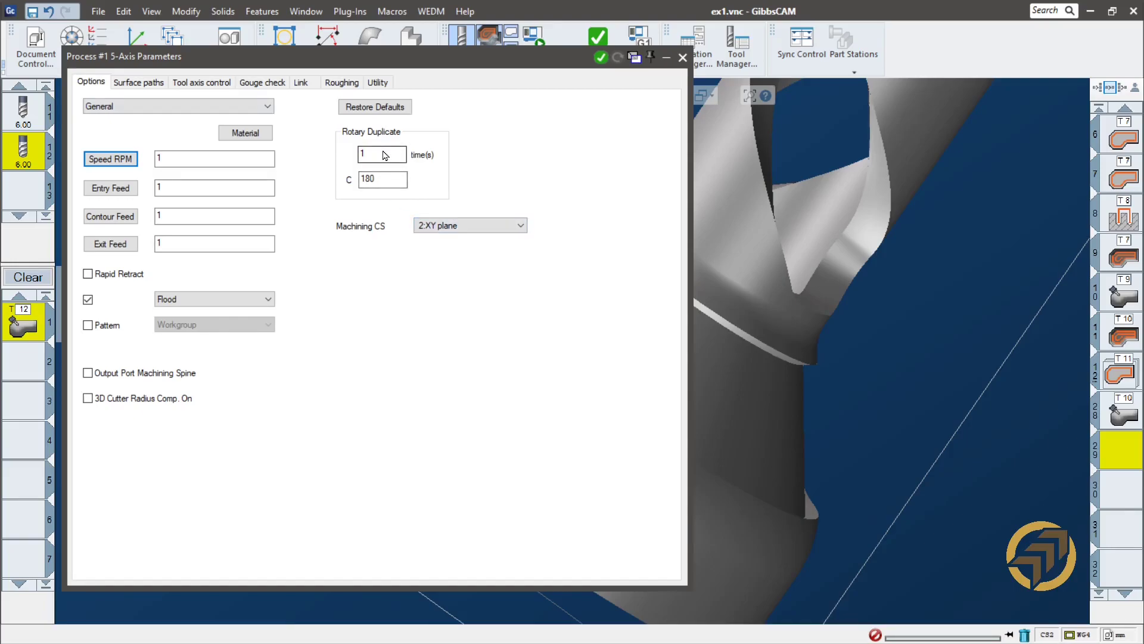
left_click(141, 90)
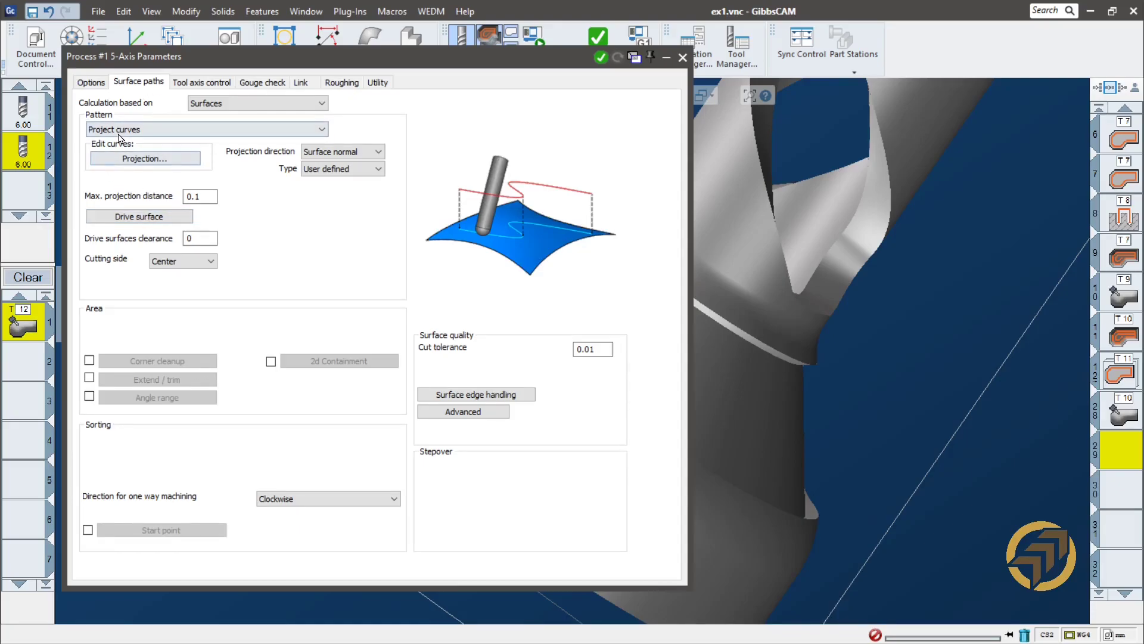
left_click(166, 221)
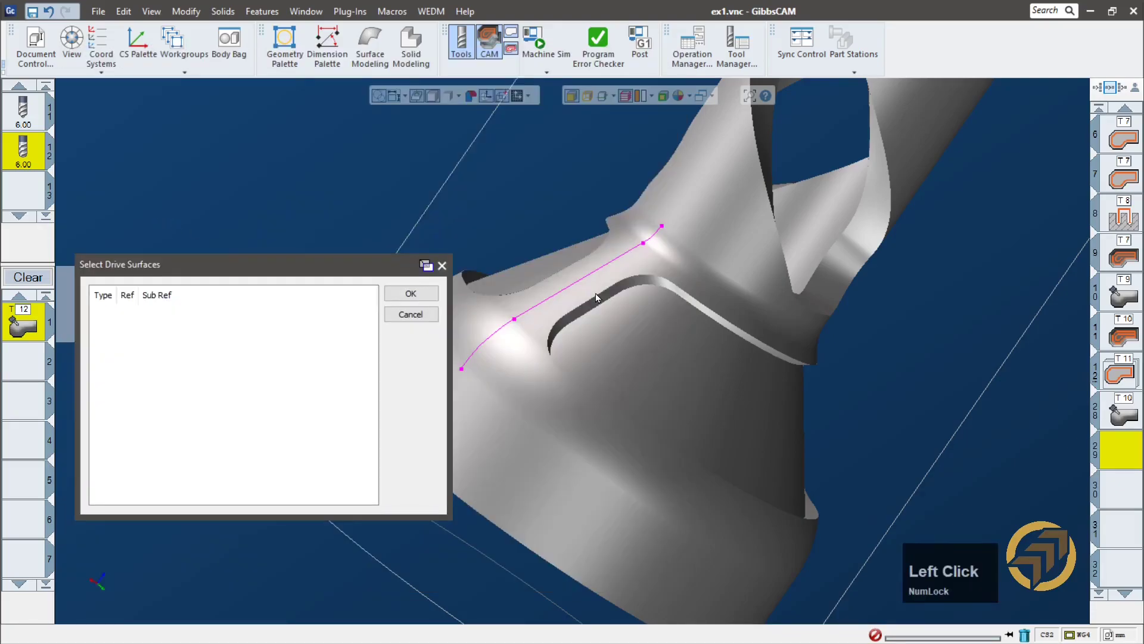
left_click(693, 232)
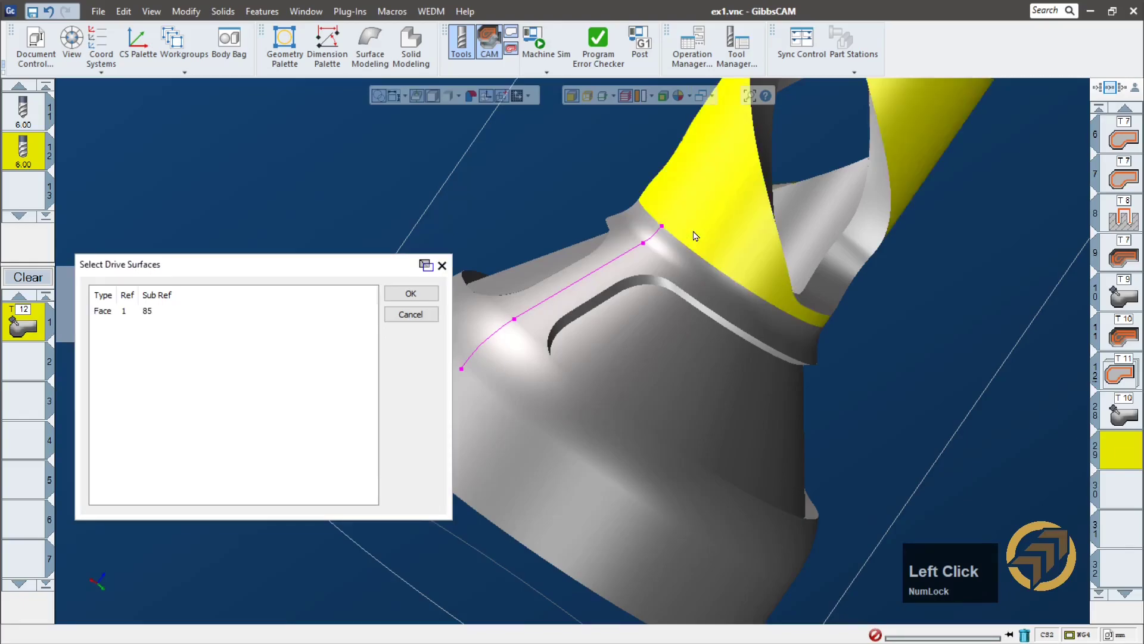
left_click(669, 248, "ctrl")
left_click(616, 284, "ctrl")
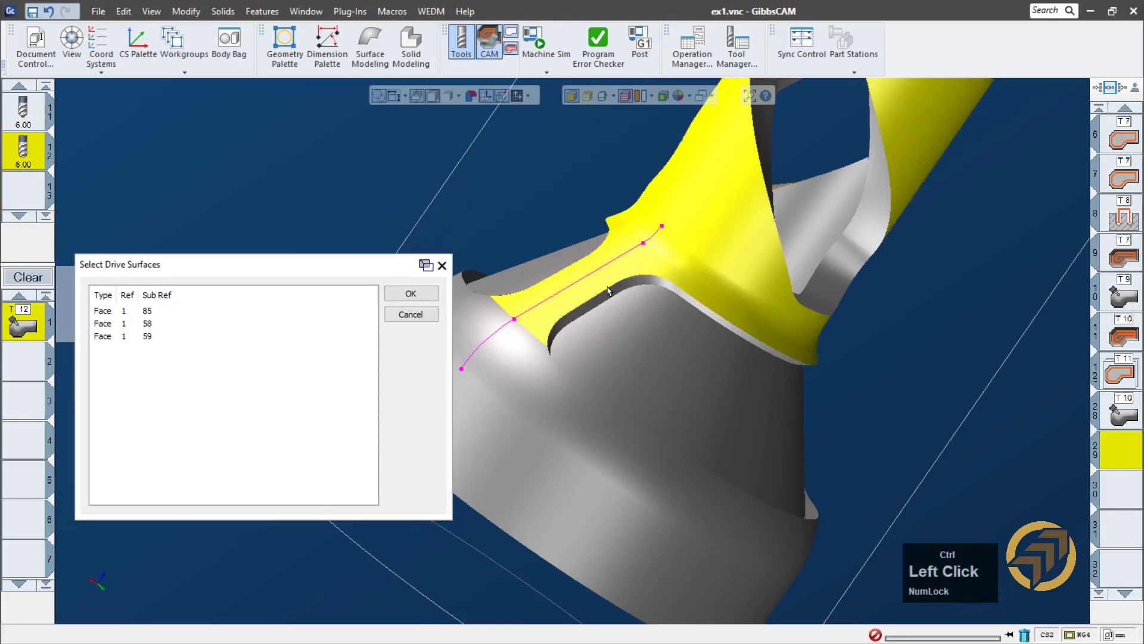
left_click(507, 409, "ctrl")
left_click(411, 293)
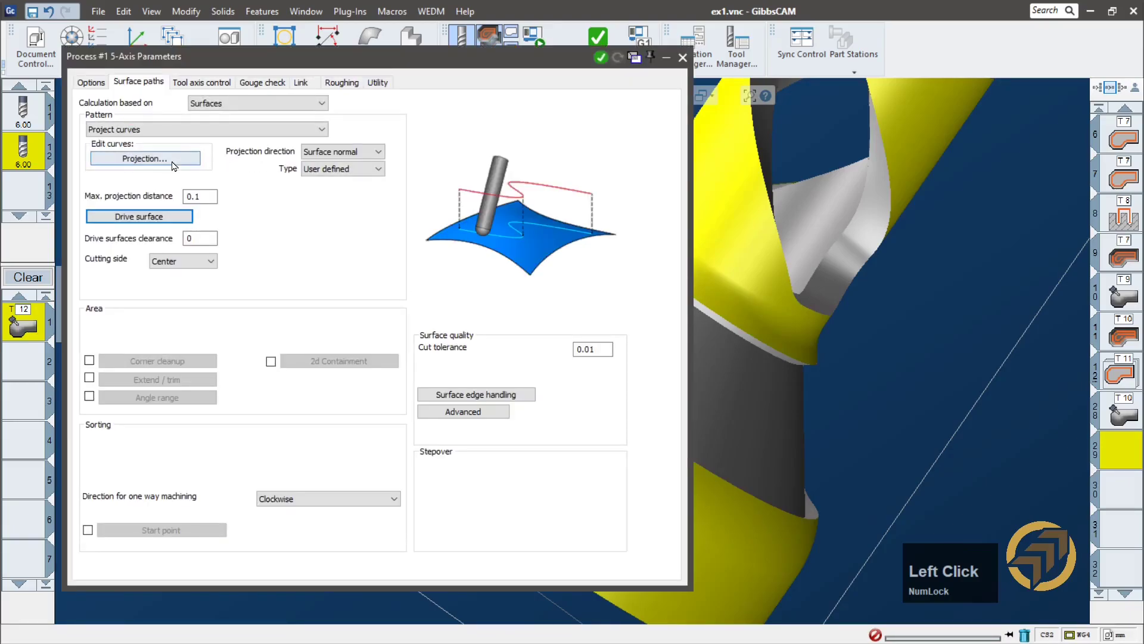
- Set the profile curve between the pockets as the slot process's projection curve
left_click(146, 158)
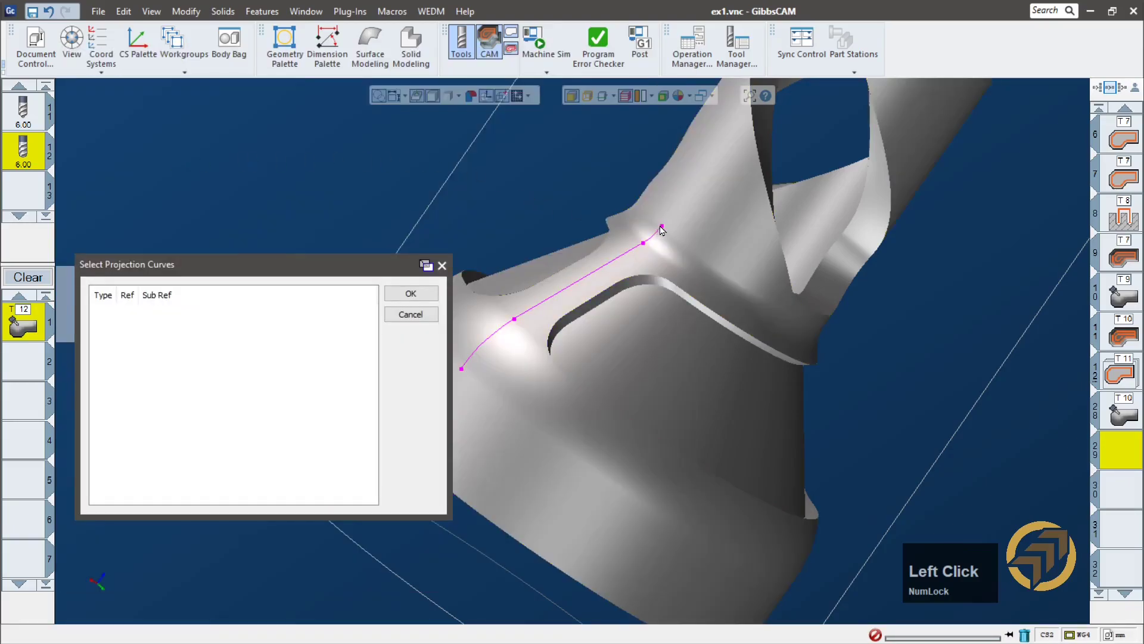
left_click(661, 230)
left_click(411, 293)
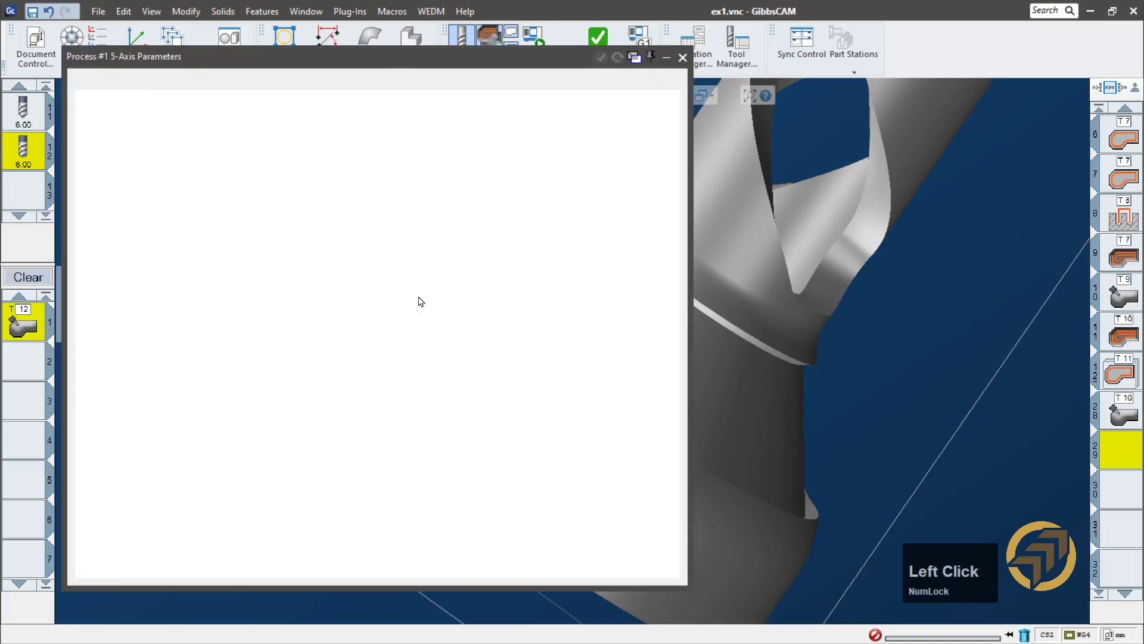
- Review the slot process's tool axis control settings, including the 4th axis direction
left_click(220, 91)
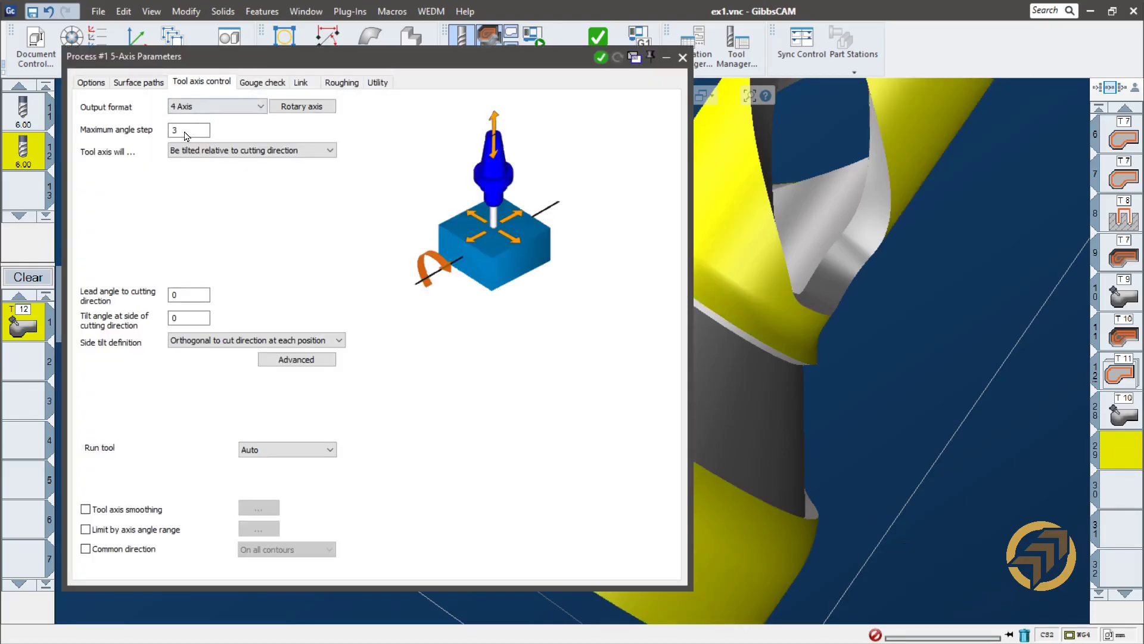
left_click(310, 111)
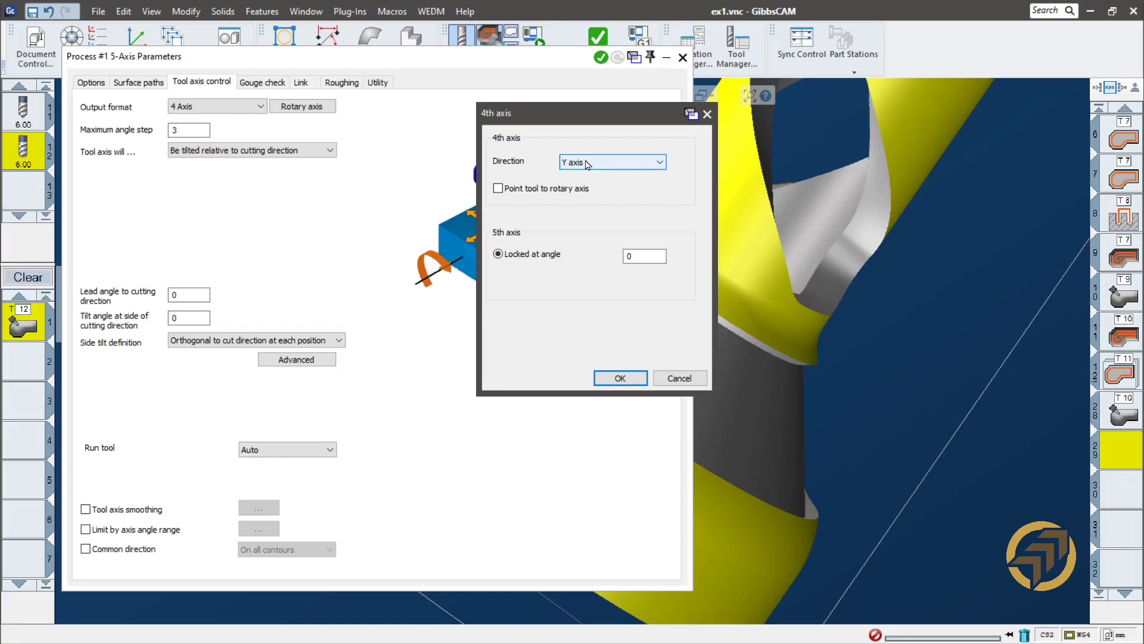
left_click(630, 378)
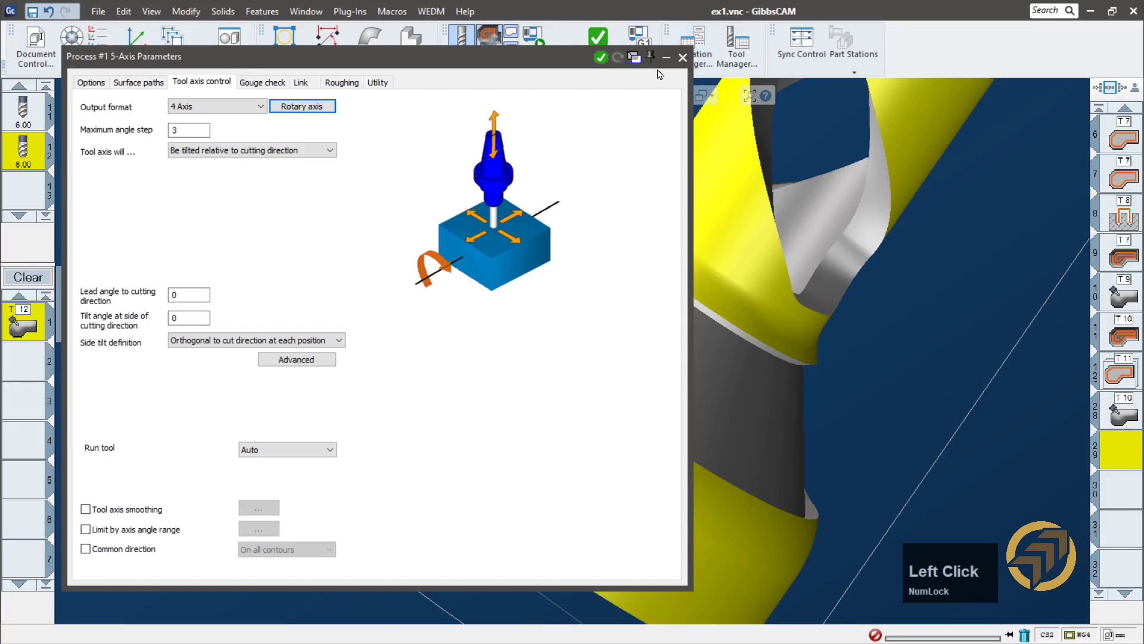
- Generate the tool 12 slot toolpath from the process and close its parameters
left_click_drag(572, 62, 784, 163)
left_click(813, 158)
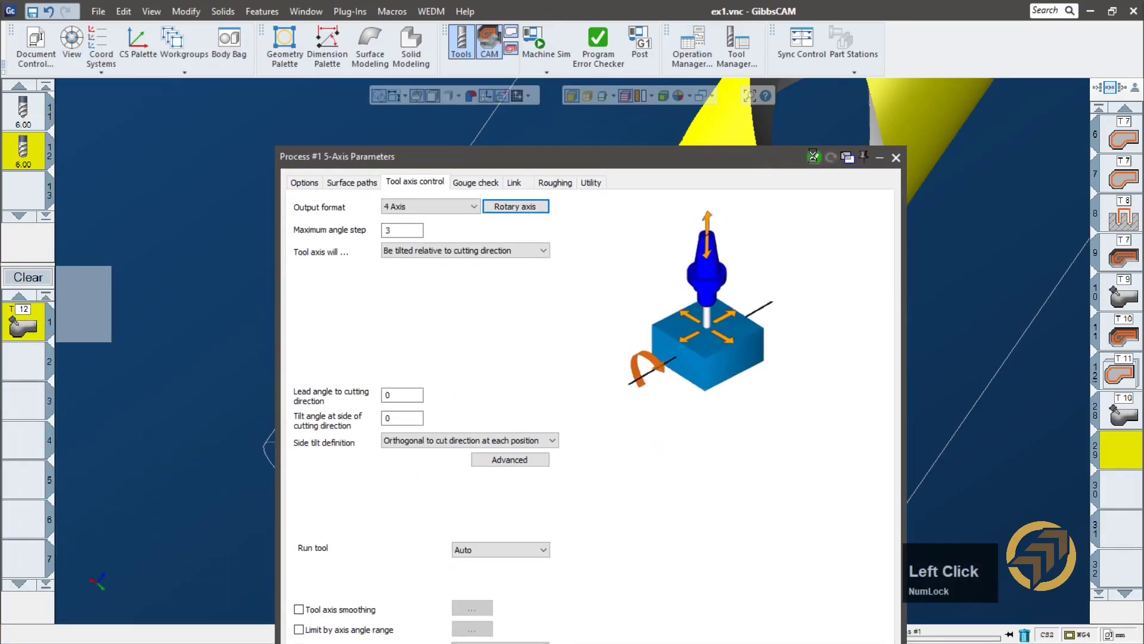
left_click(896, 158)
middle_click_drag(586, 398, 584, 360)
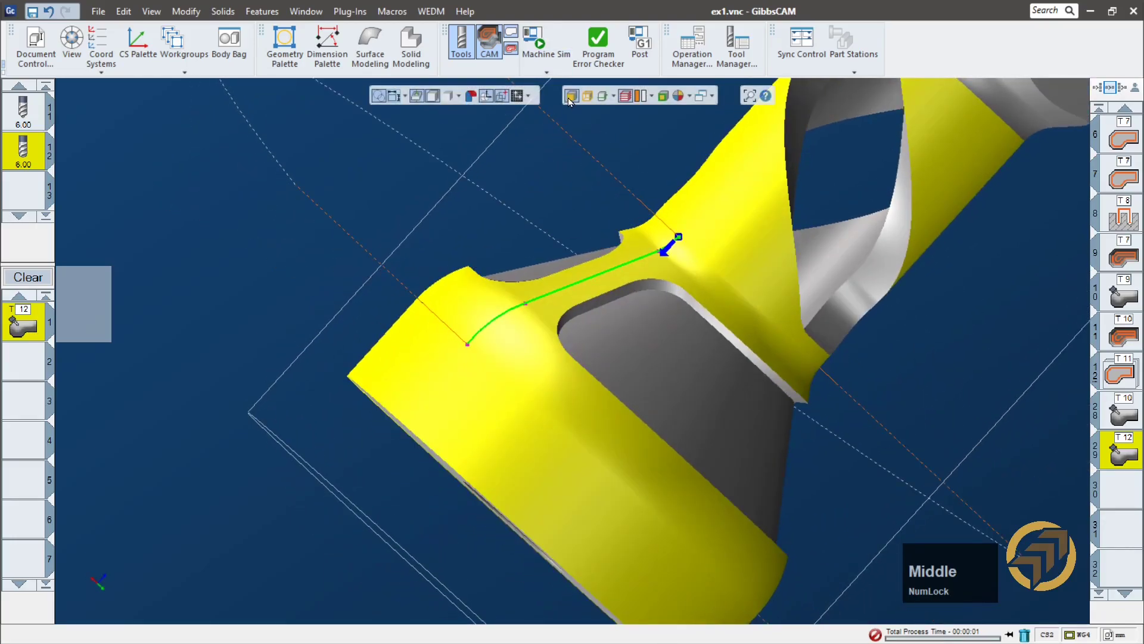
- Start the machine simulation and advance it to operation 29
left_click(535, 39)
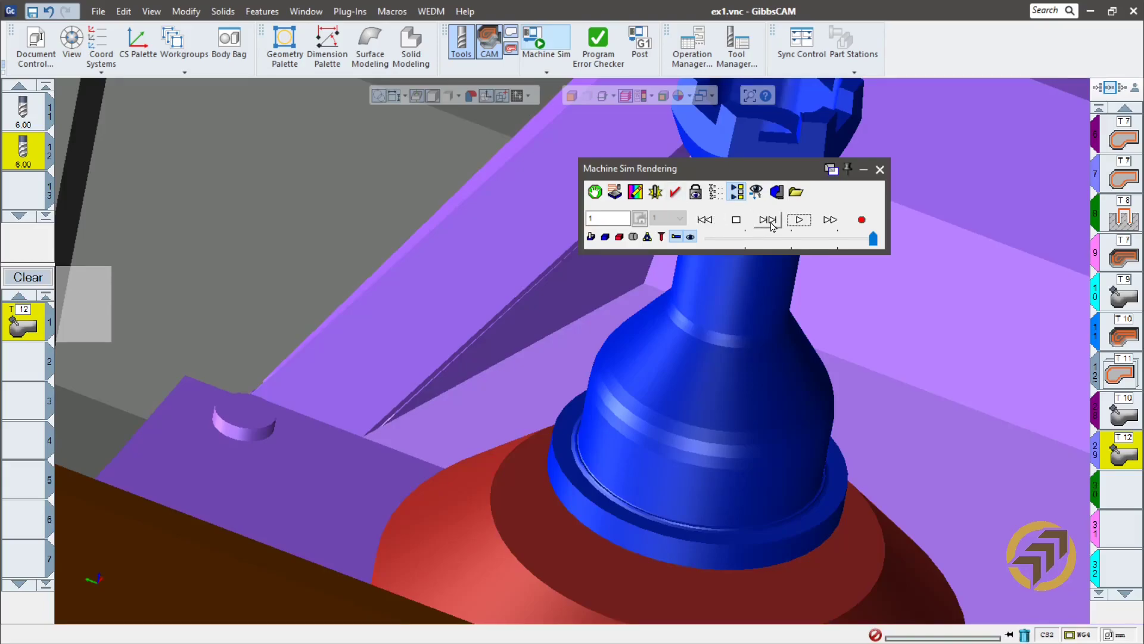
left_click(768, 221)
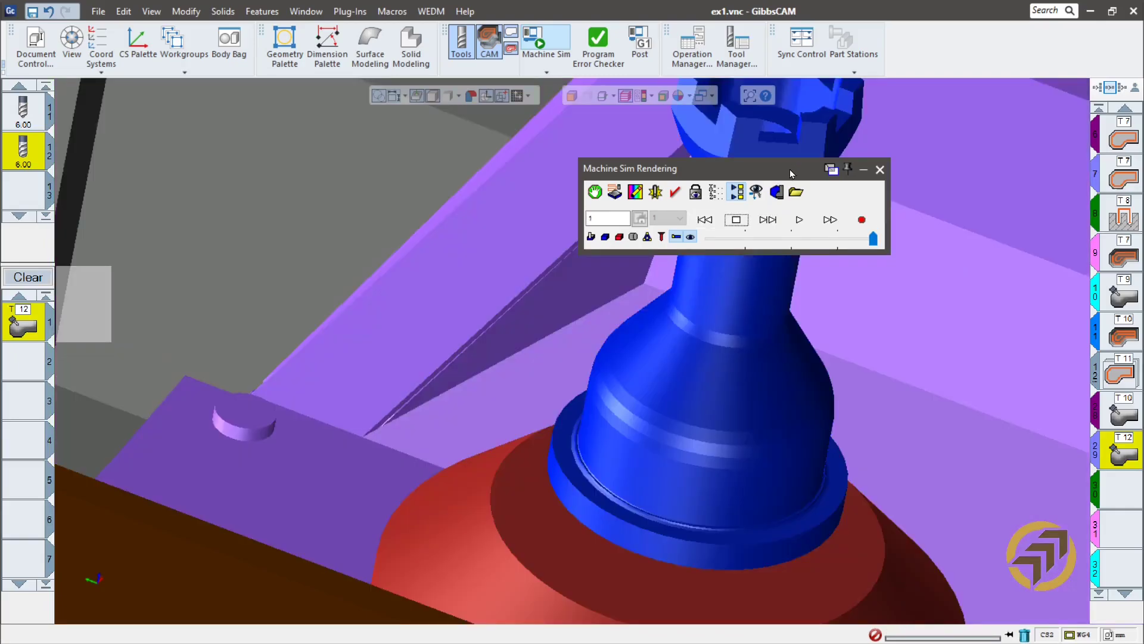
left_click_drag(790, 172, 390, 138)
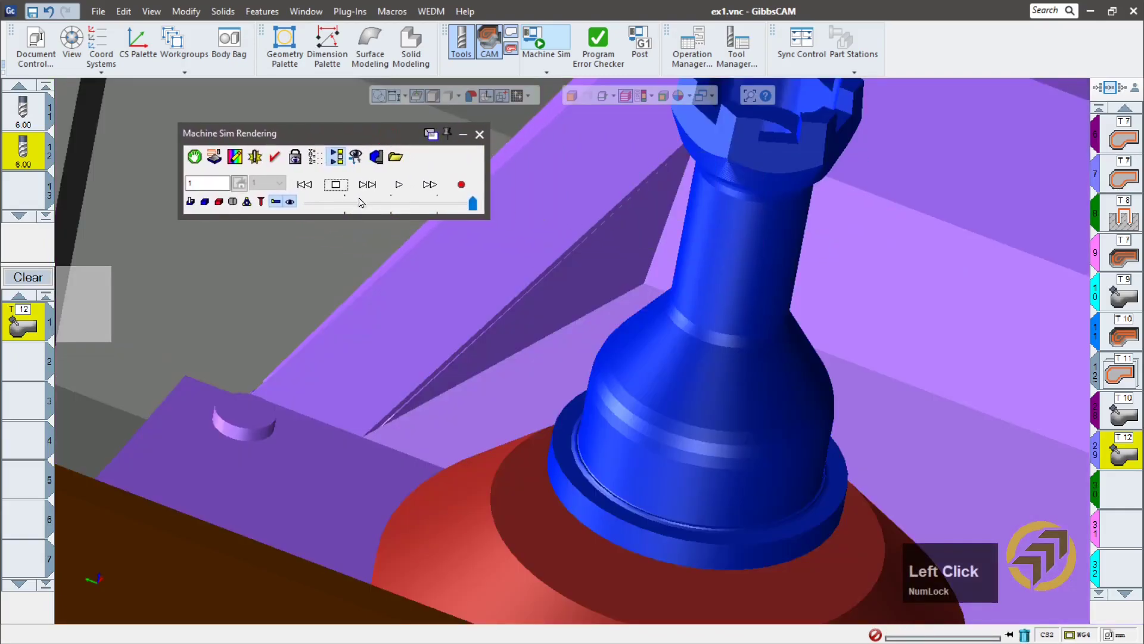
left_click(367, 185)
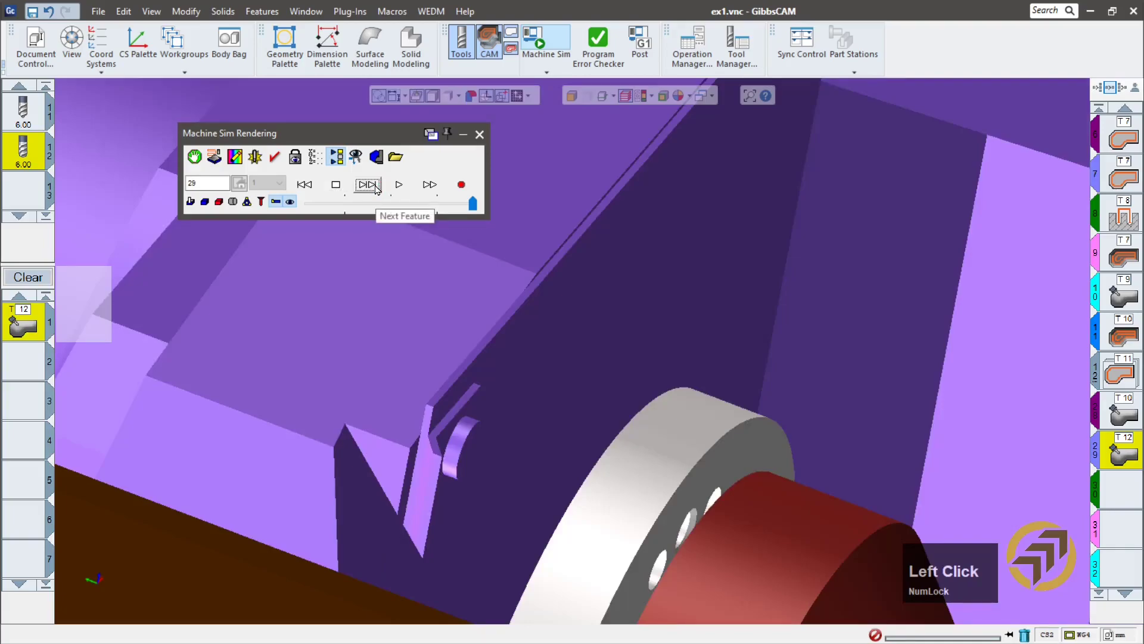
- Play operation 29's slot cutting in the machine simulation at a reduced speed, with the chess piece in close view
scroll(942, 365, "up", 3)
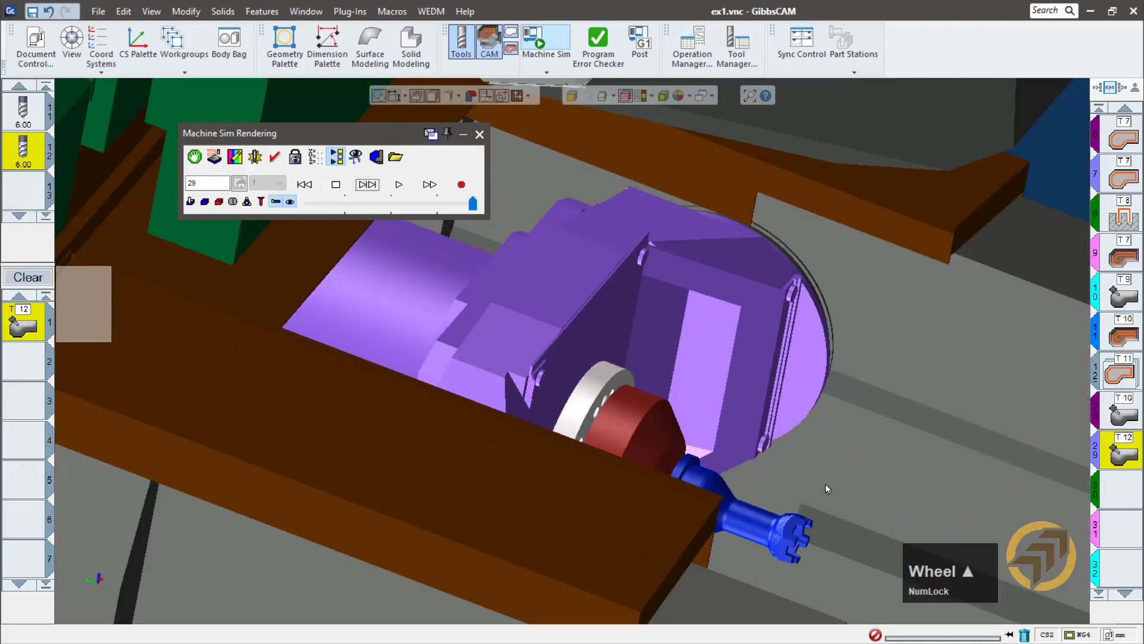
scroll(793, 497, "down", 3)
middle_click_drag(785, 493, 513, 475)
left_click(505, 483, "ctrl")
scroll(197, 409, "down", 2)
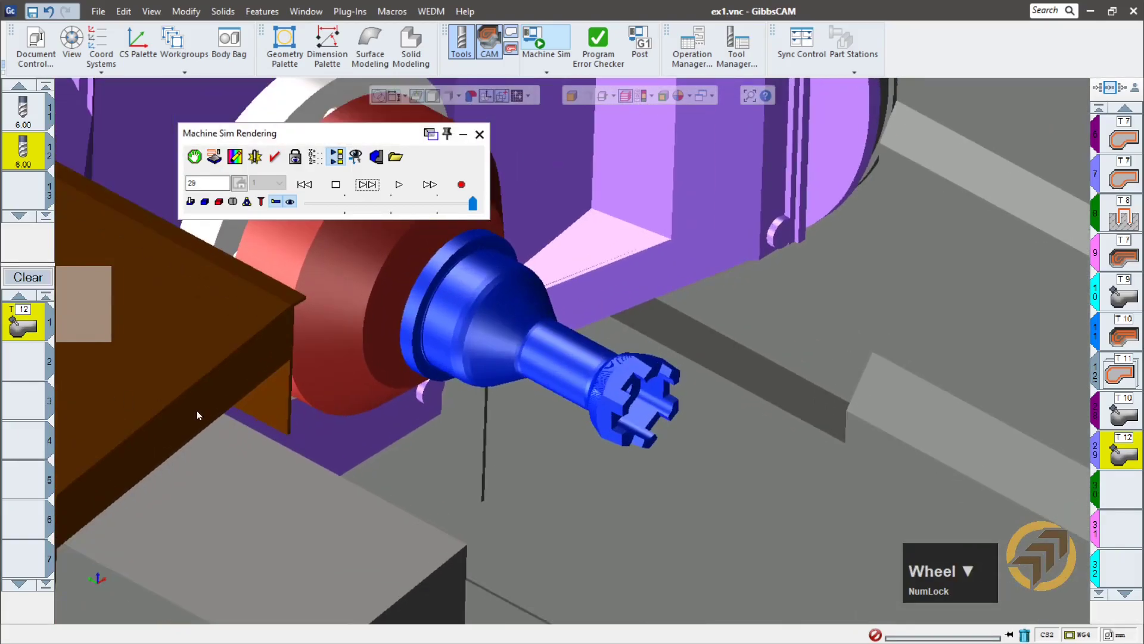
left_click_drag(337, 388, 580, 438, "ctrl")
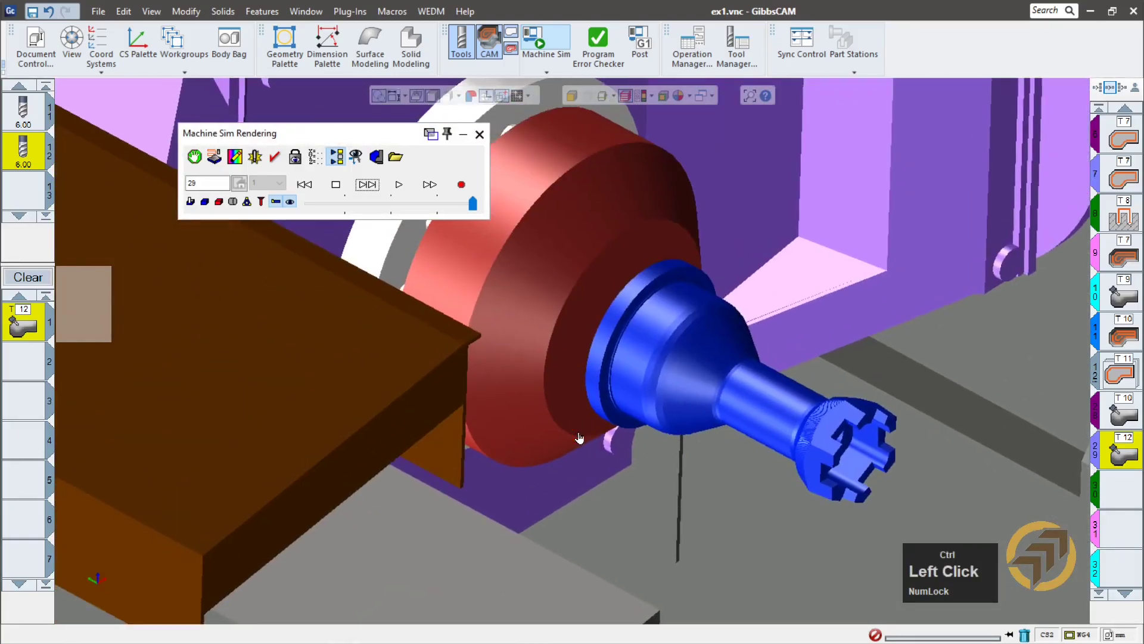
left_click(369, 186)
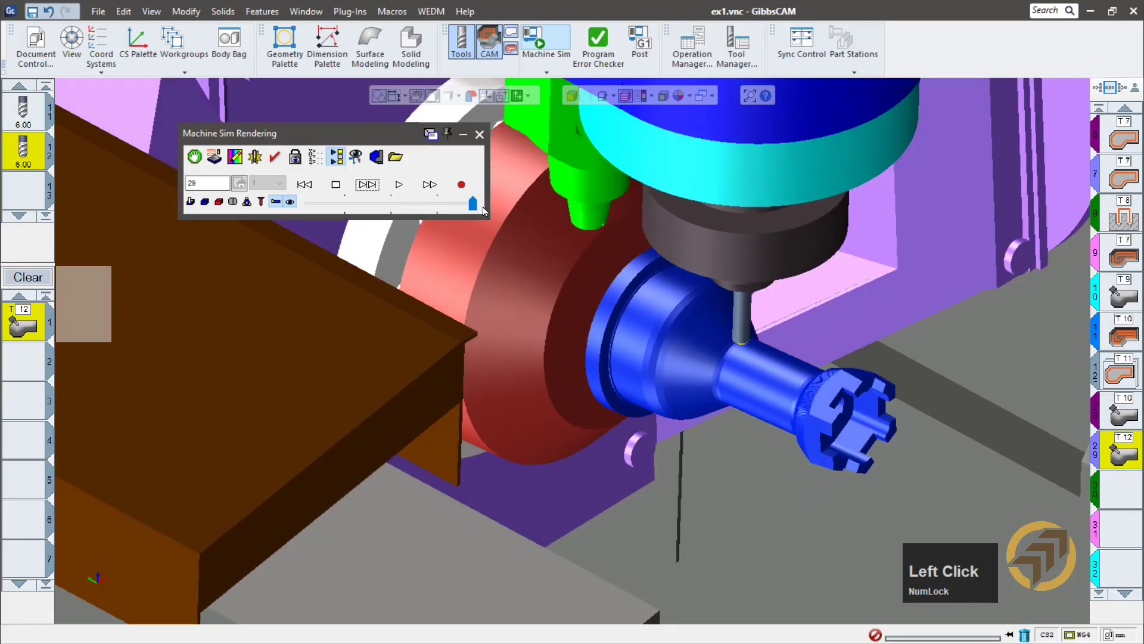
left_click_drag(475, 205, 370, 221)
left_click(399, 186)
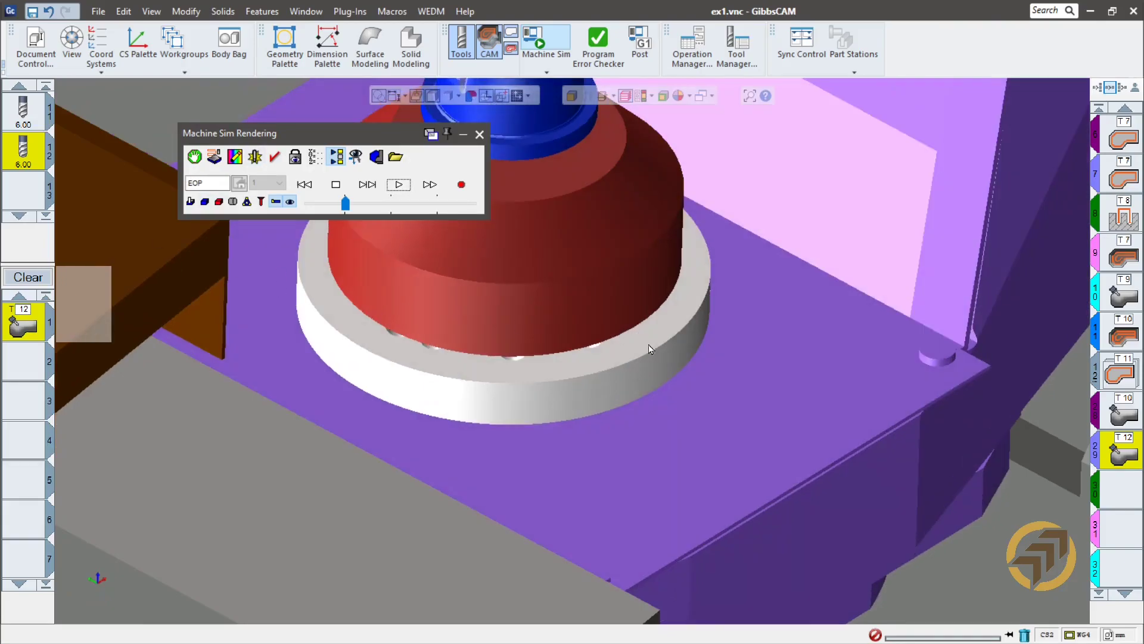
- Examine the simulated slot on the chess piece's conical base after the simulation run
scroll(705, 403, "down", 3)
scroll(706, 403, "up", 7)
left_click_drag(727, 341, 539, 430, "ctrl")
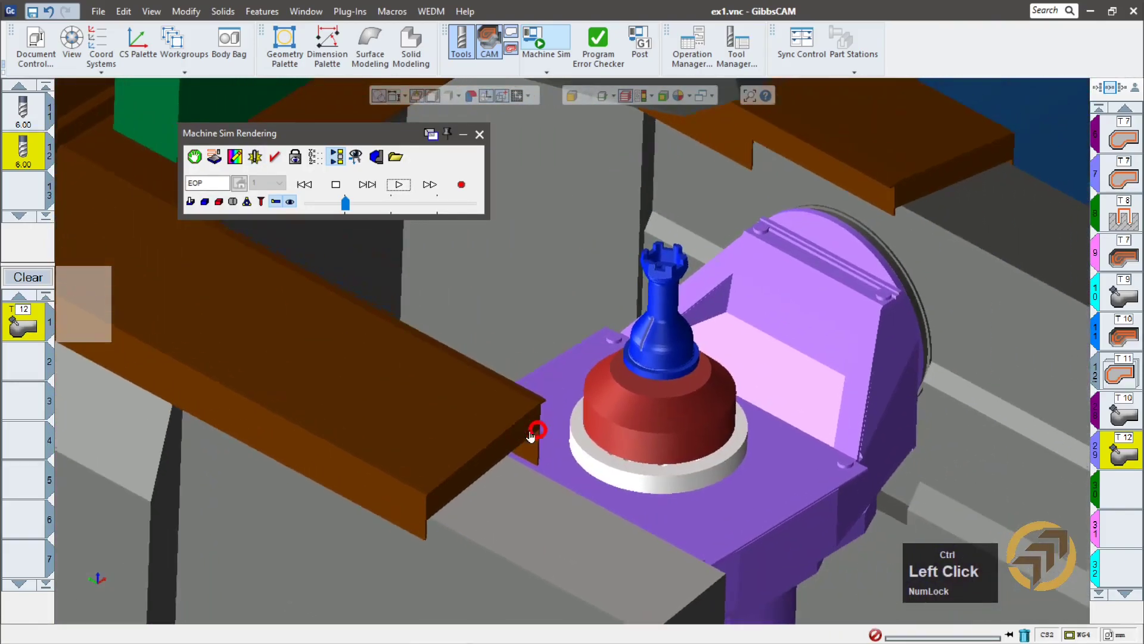
scroll(707, 412, "down", 1)
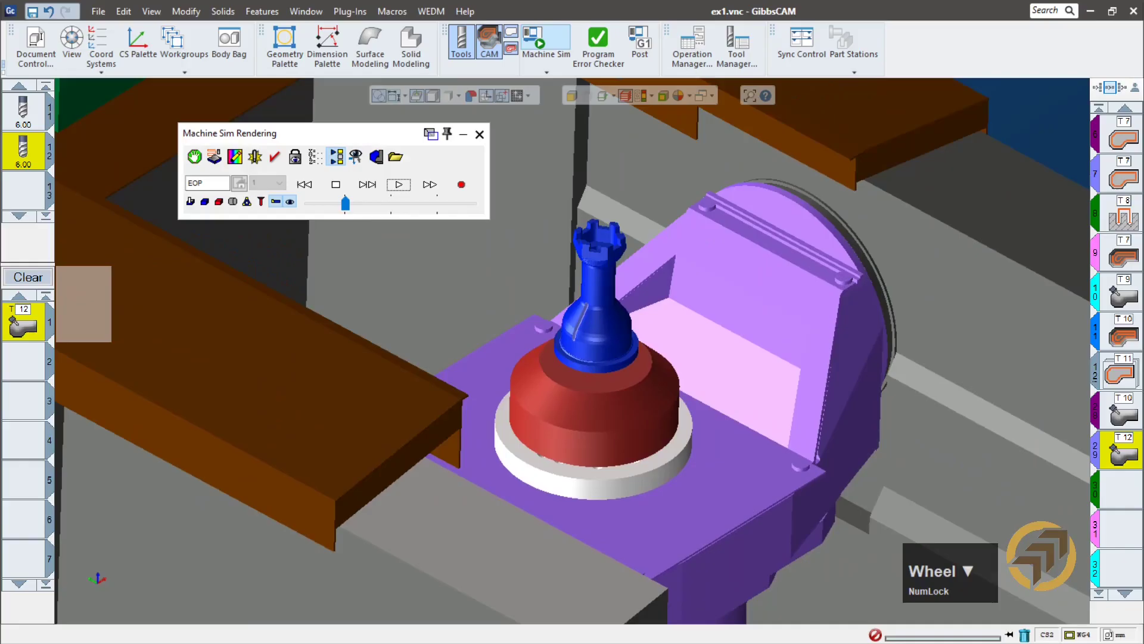